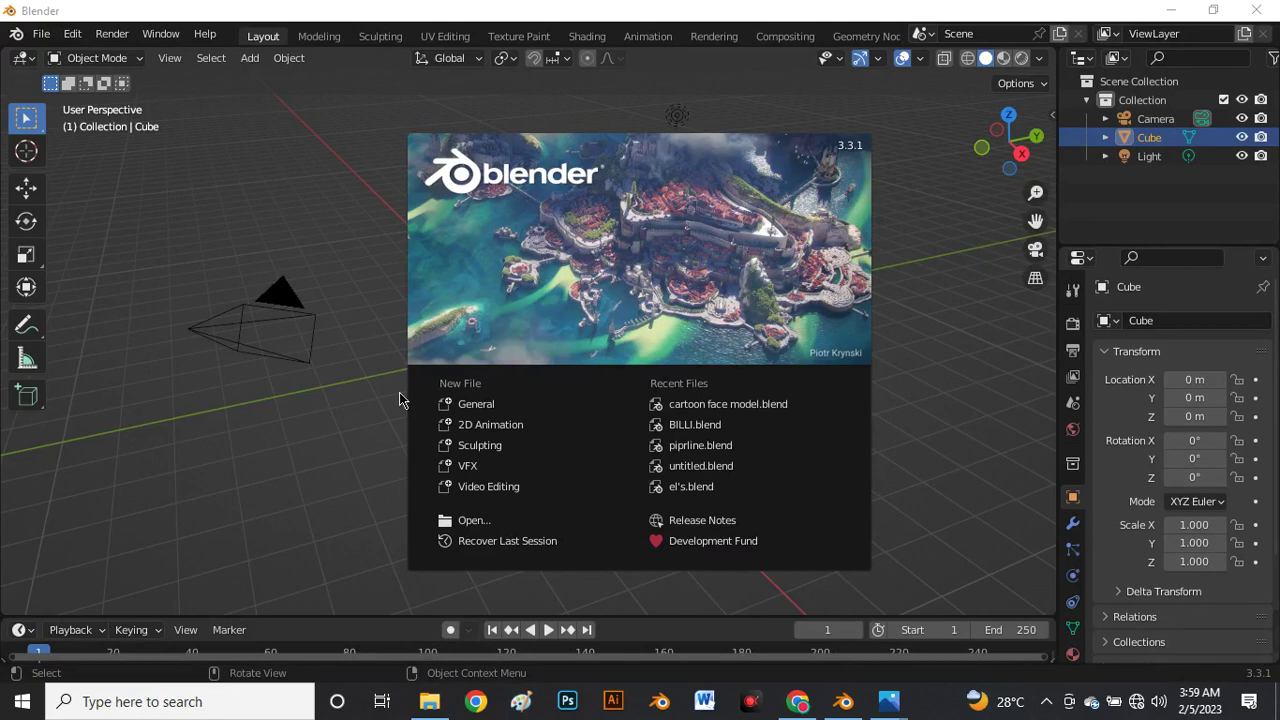
# Dismiss the splash screen and switch the 3D viewport to quad view.
pyautogui.click(260, 163)
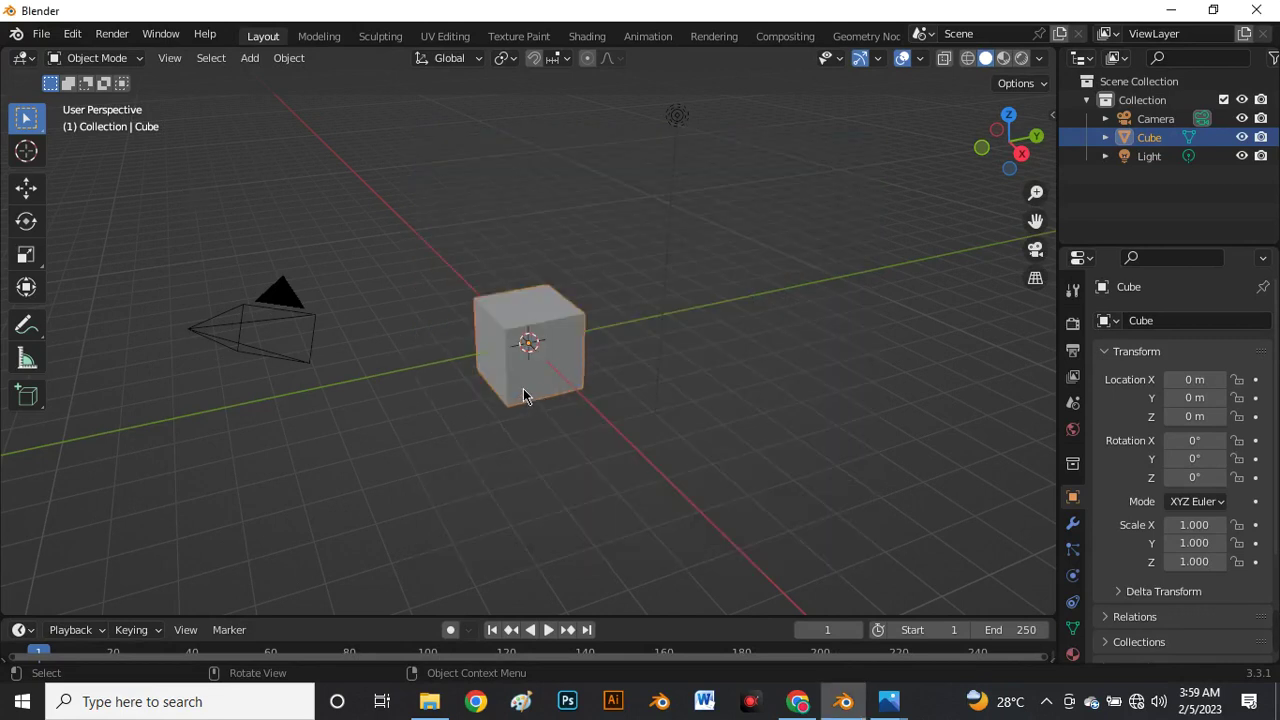
pyautogui.scroll(4, 523, 388)
pyautogui.scroll(-3, 544, 264)
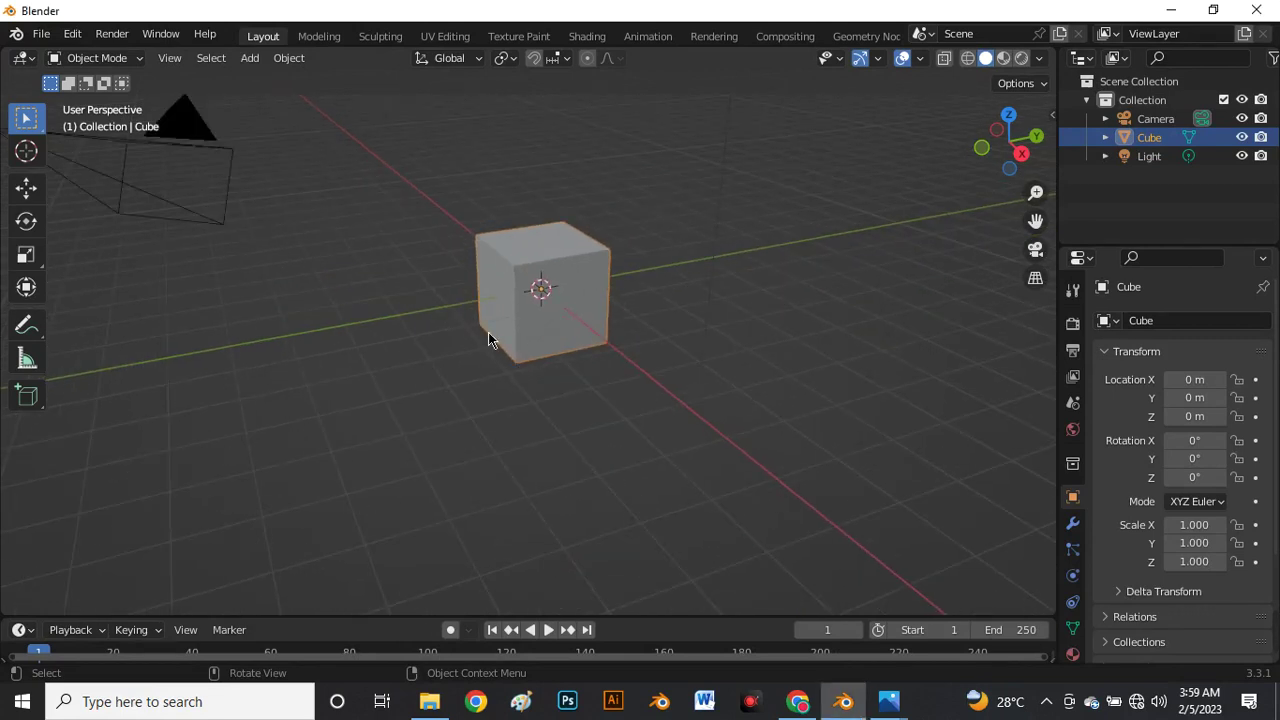
pyautogui.press('ctrl')
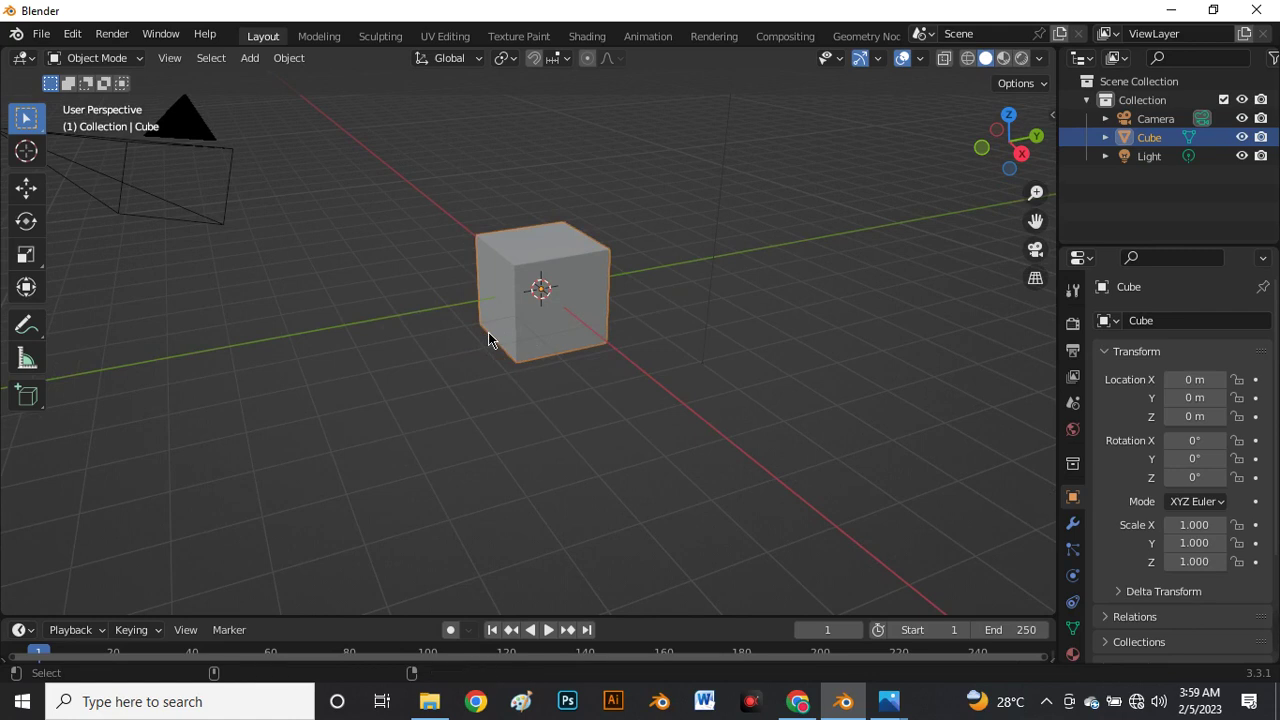
pyautogui.hotkey('ctrl', 'alt', 'q')
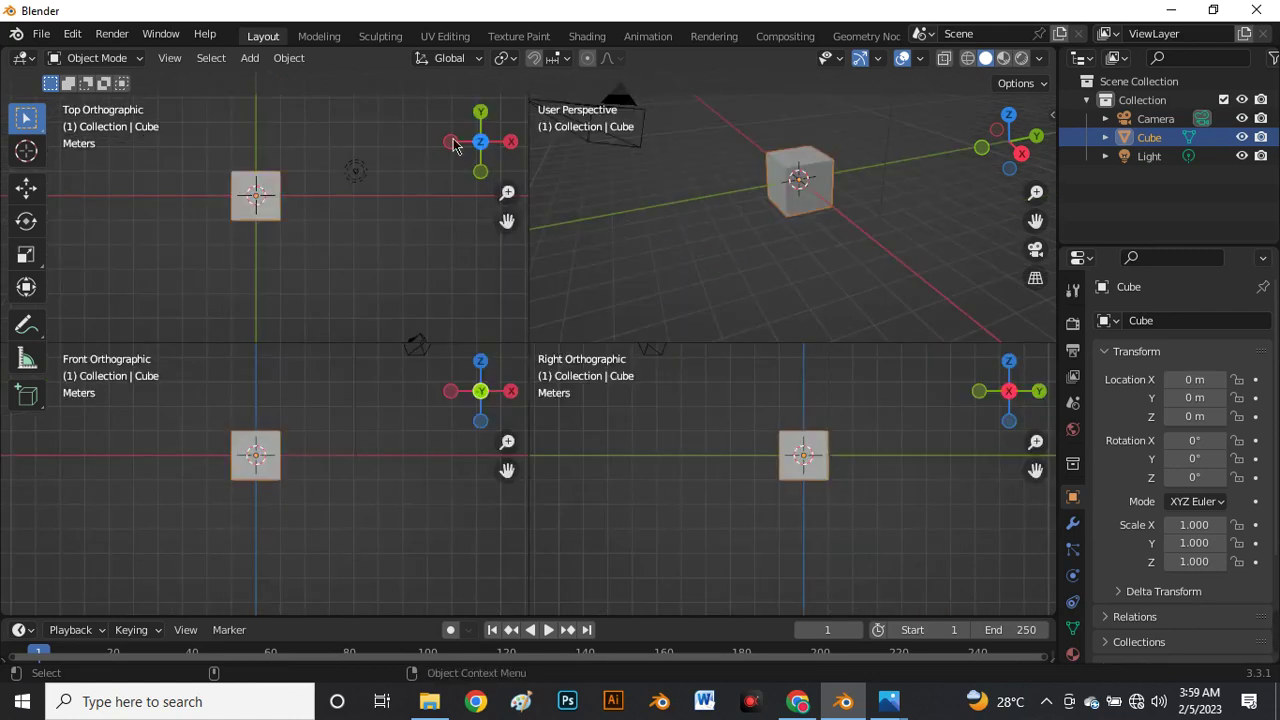
# Delete the default cube from the scene.
pyautogui.scroll(2, 240, 225)
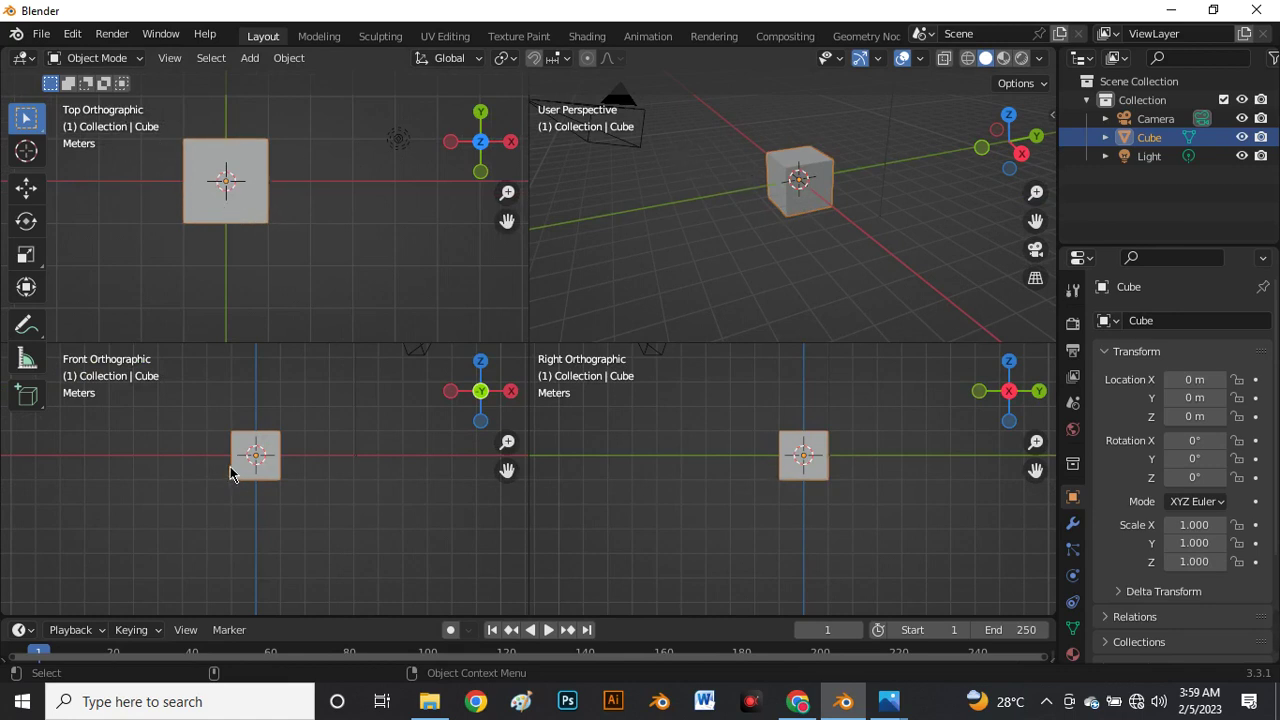
pyautogui.scroll(3, 706, 245)
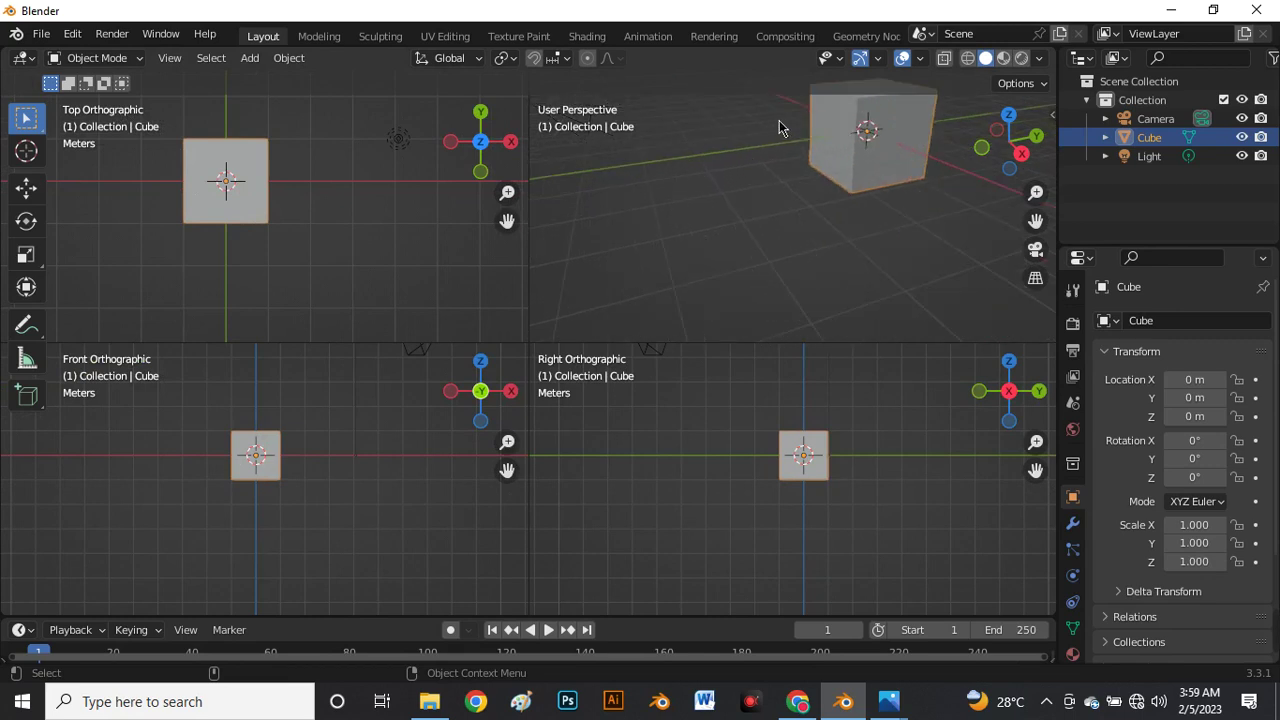
pyautogui.scroll(-4, 743, 173)
pyautogui.scroll(2, 748, 180)
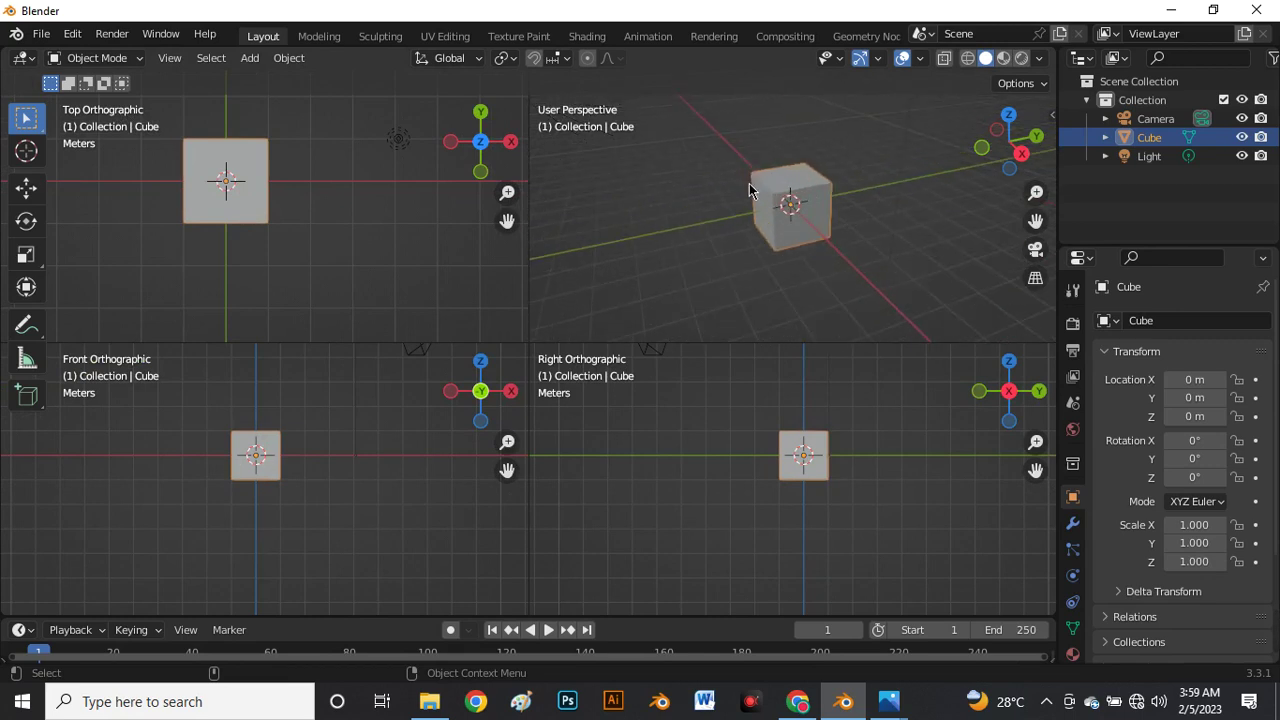
pyautogui.press('Delete')
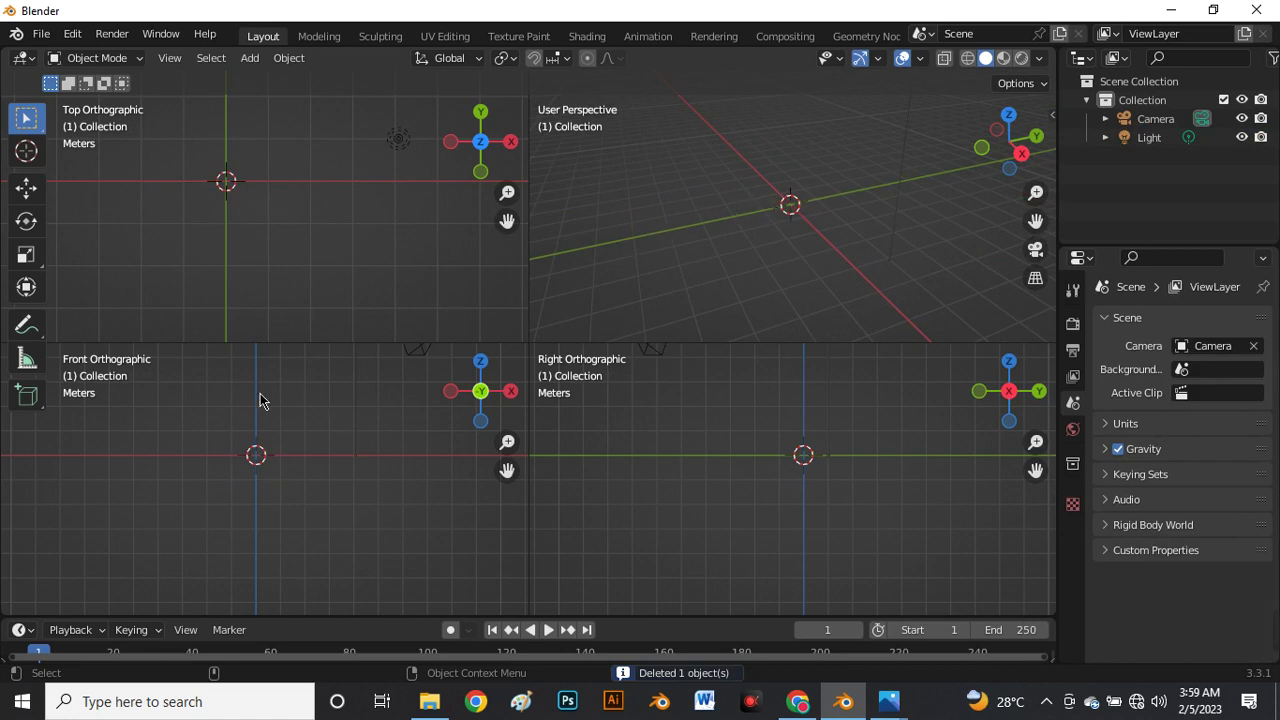
# Add vking_girl_elna.jpg from Desktop\project files\character model\erlendur game 1.0 as a reference image aligned to the front view.
pyautogui.keyDown('shift'); pyautogui.scroll(2, 257, 400); pyautogui.keyUp('shift')
pyautogui.keyDown('shift'); pyautogui.scroll(1, 257, 402); pyautogui.keyUp('shift')
pyautogui.keyDown('shift'); pyautogui.scroll(-2, 257, 402); pyautogui.keyUp('shift')
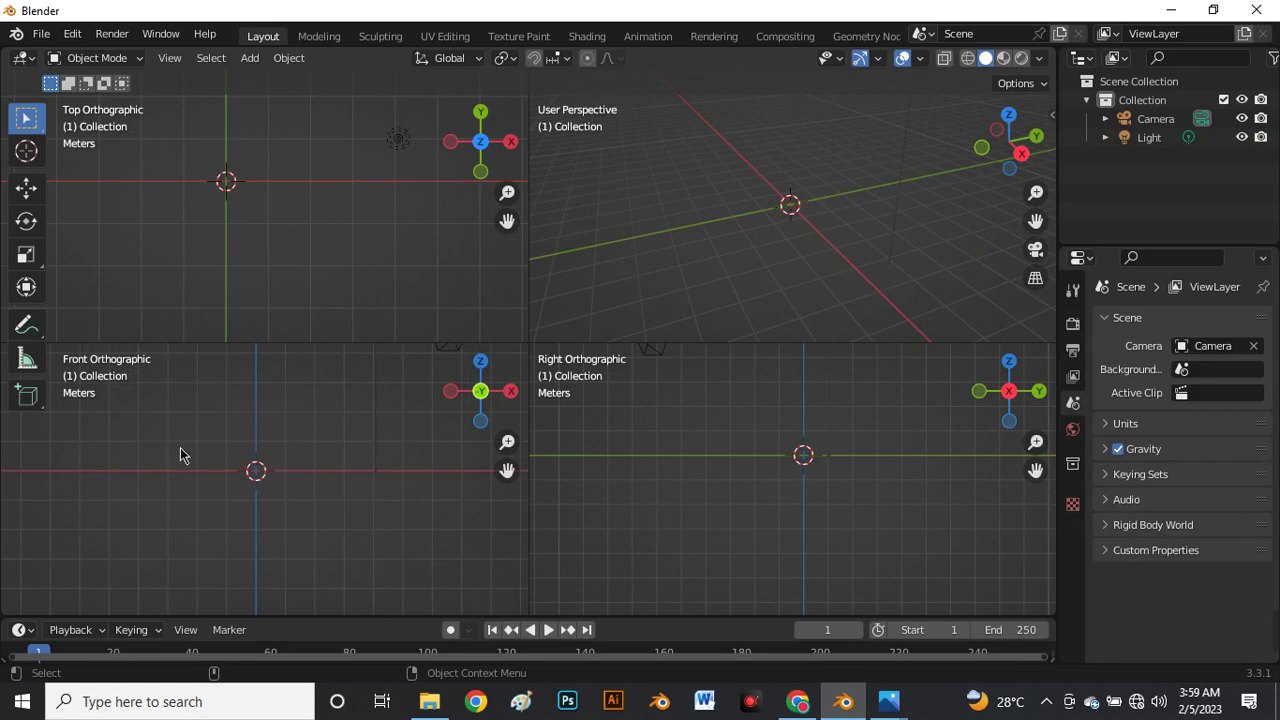
pyautogui.hotkey('shift', 'a')
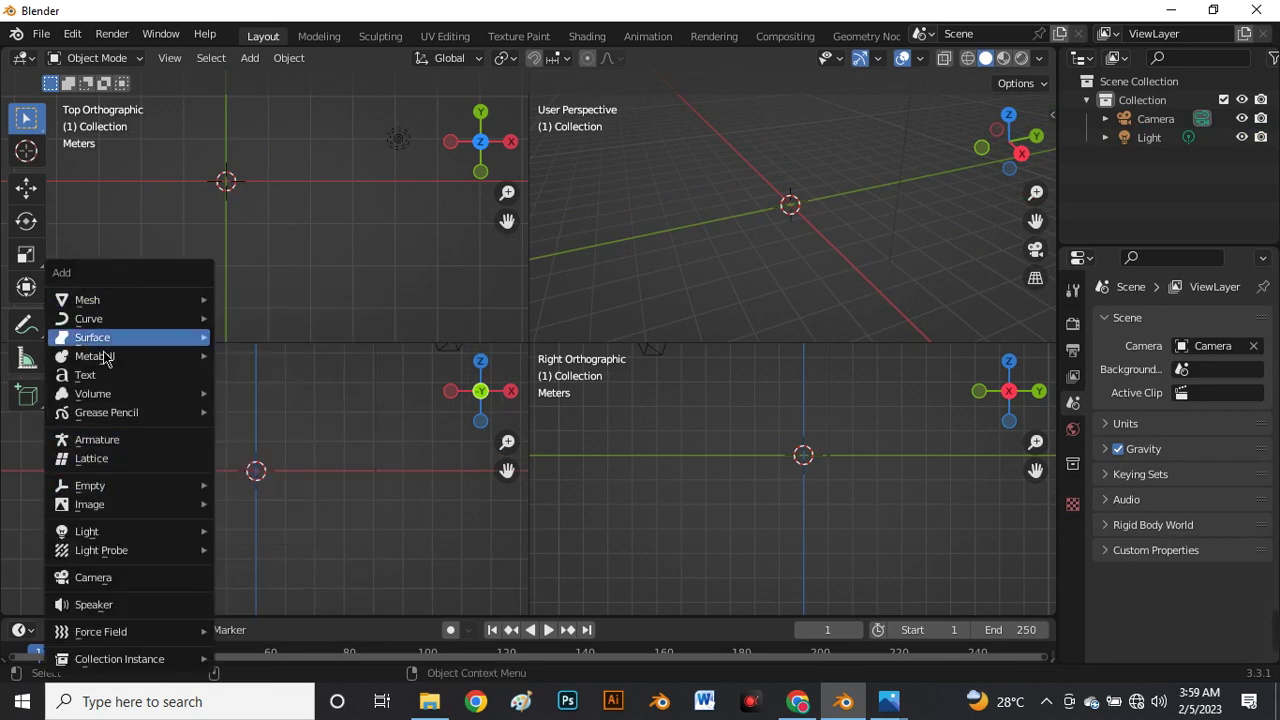
pyautogui.moveTo(125, 505)
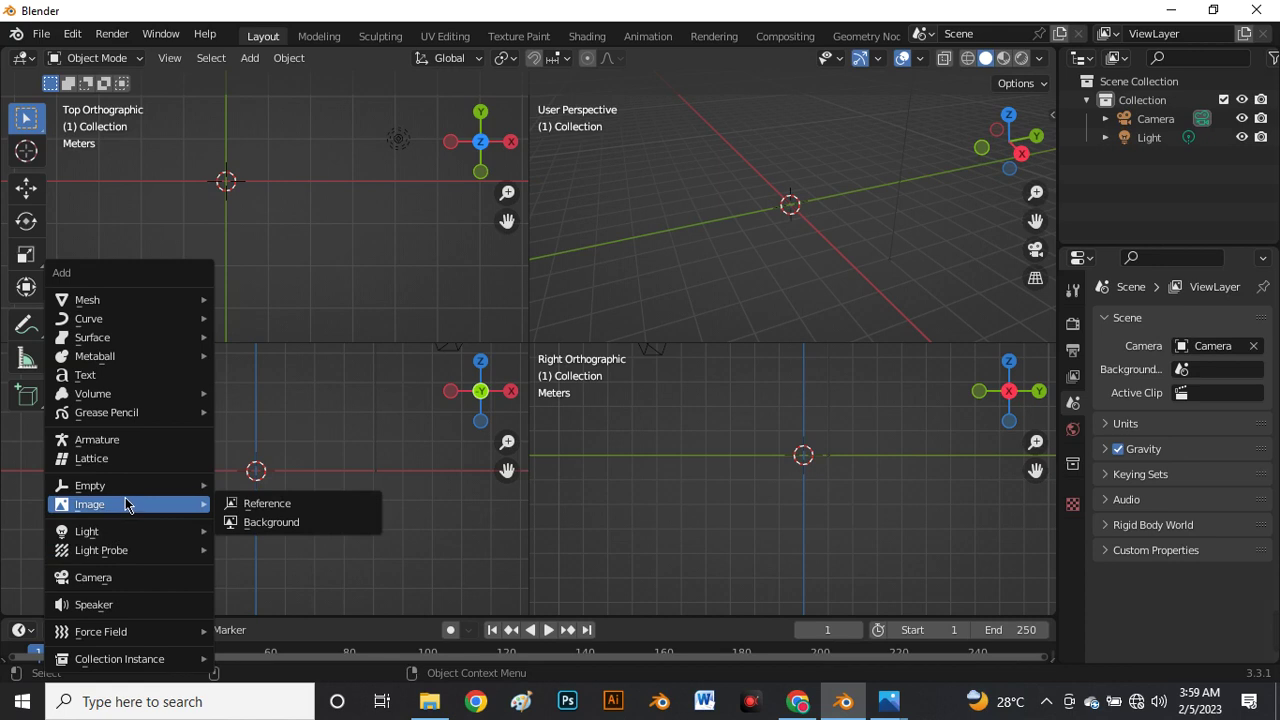
pyautogui.click(279, 509)
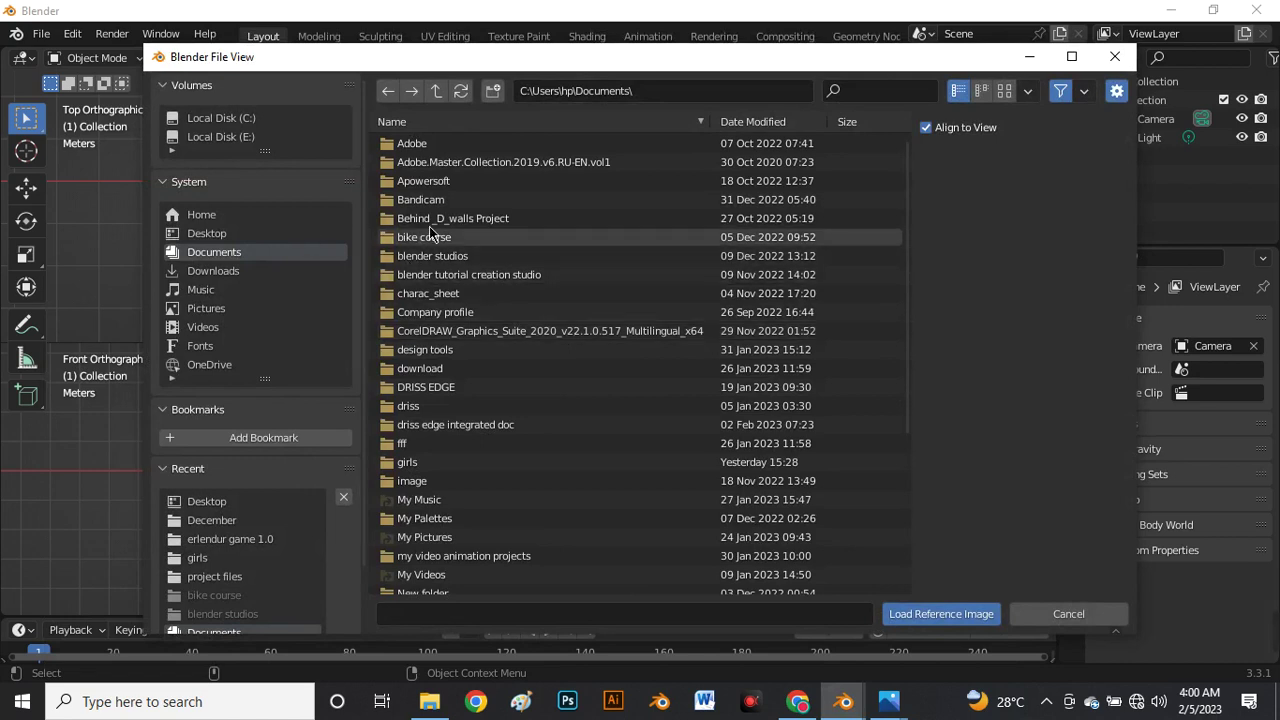
pyautogui.click(272, 230)
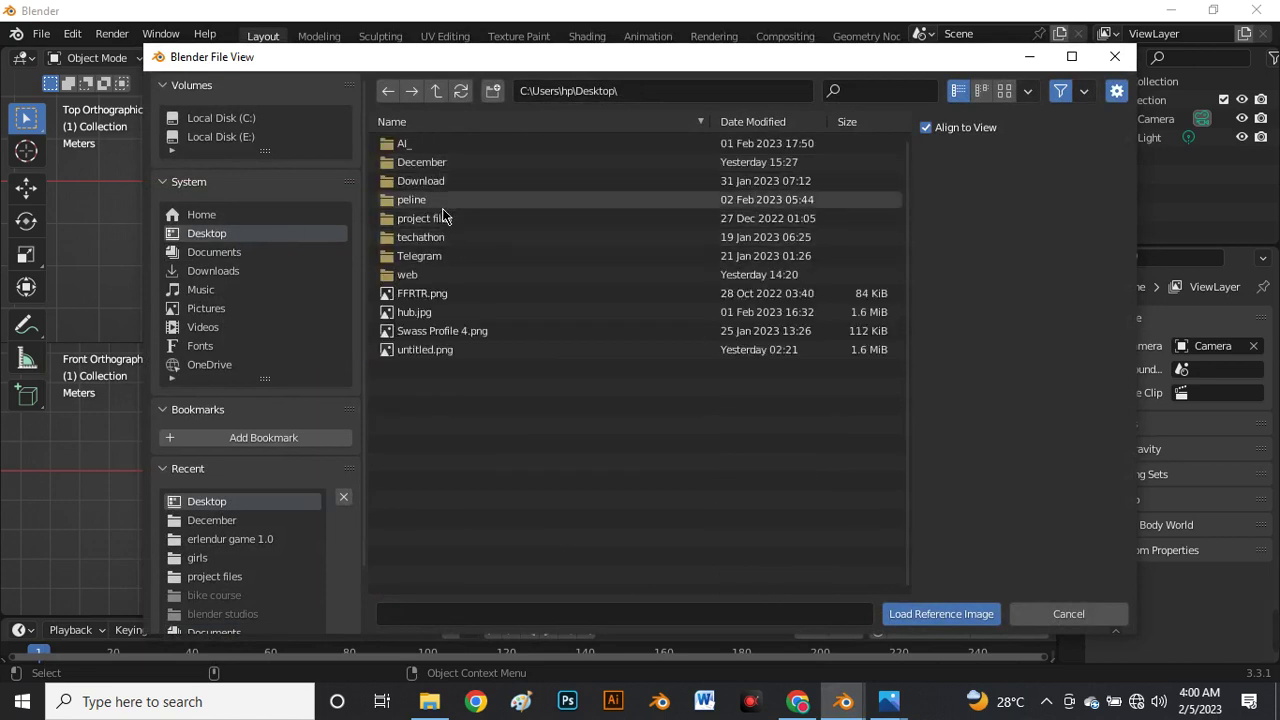
pyautogui.click(449, 222)
pyautogui.doubleClick(449, 222)
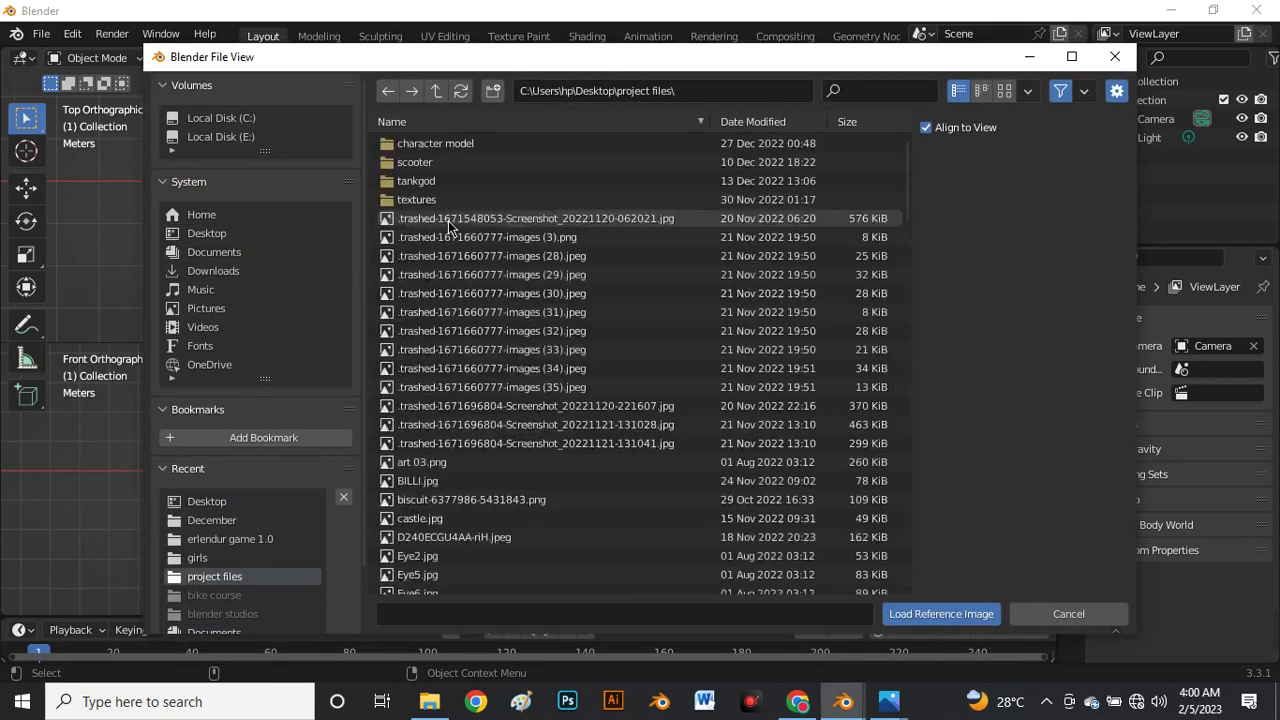
pyautogui.doubleClick(435, 146)
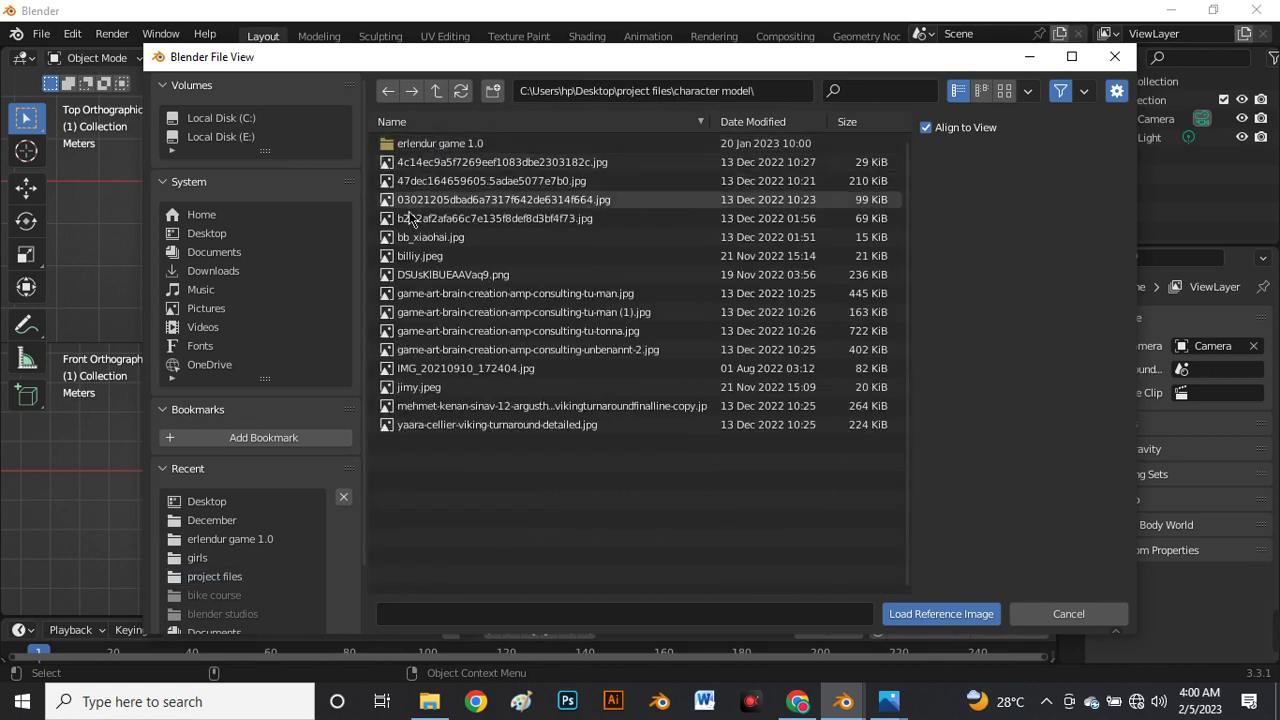
pyautogui.click(425, 146)
pyautogui.doubleClick(425, 146)
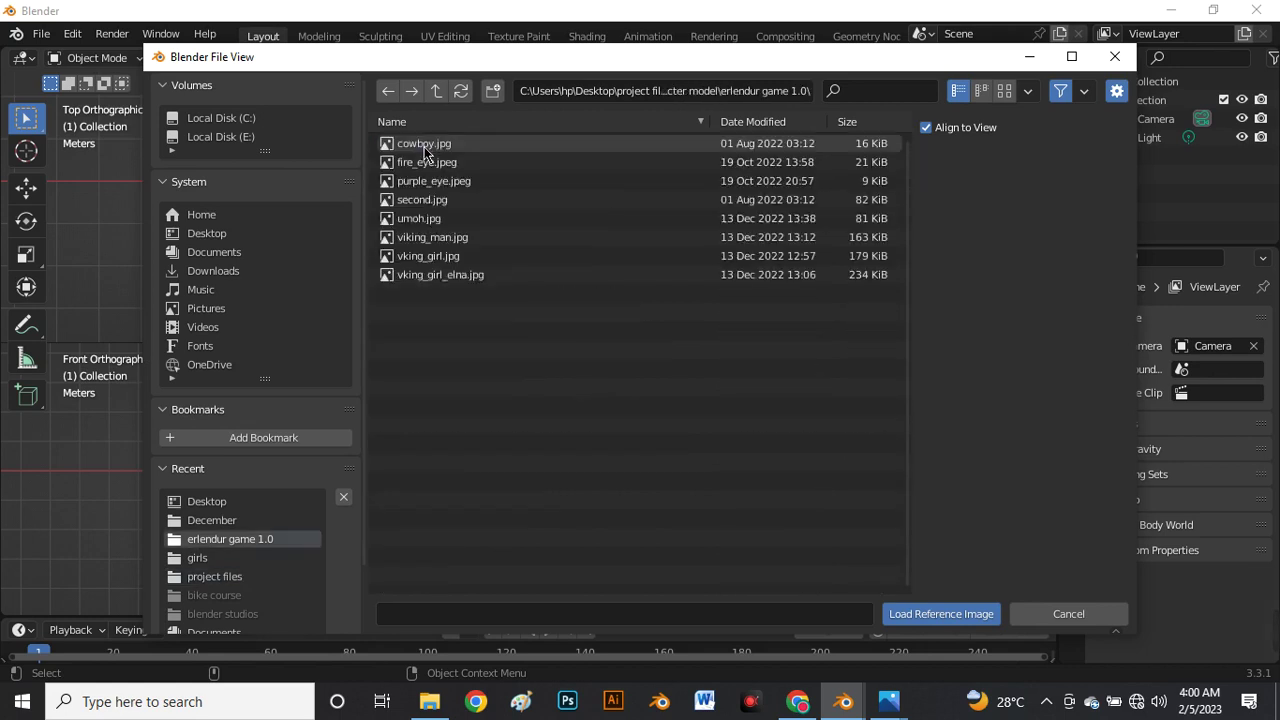
pyautogui.click(465, 279)
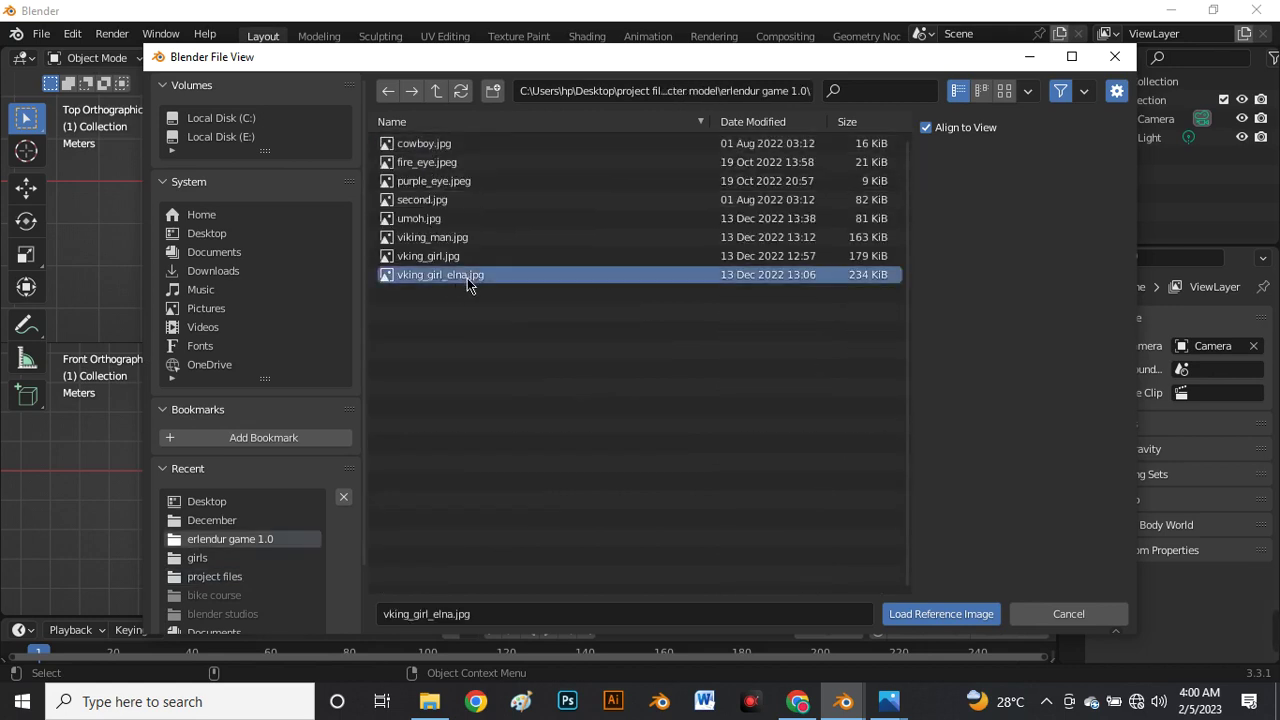
pyautogui.click(952, 614)
# Duplicate the character reference image in place, keeping the copy at the original's position.
pyautogui.scroll(3, 300, 500)
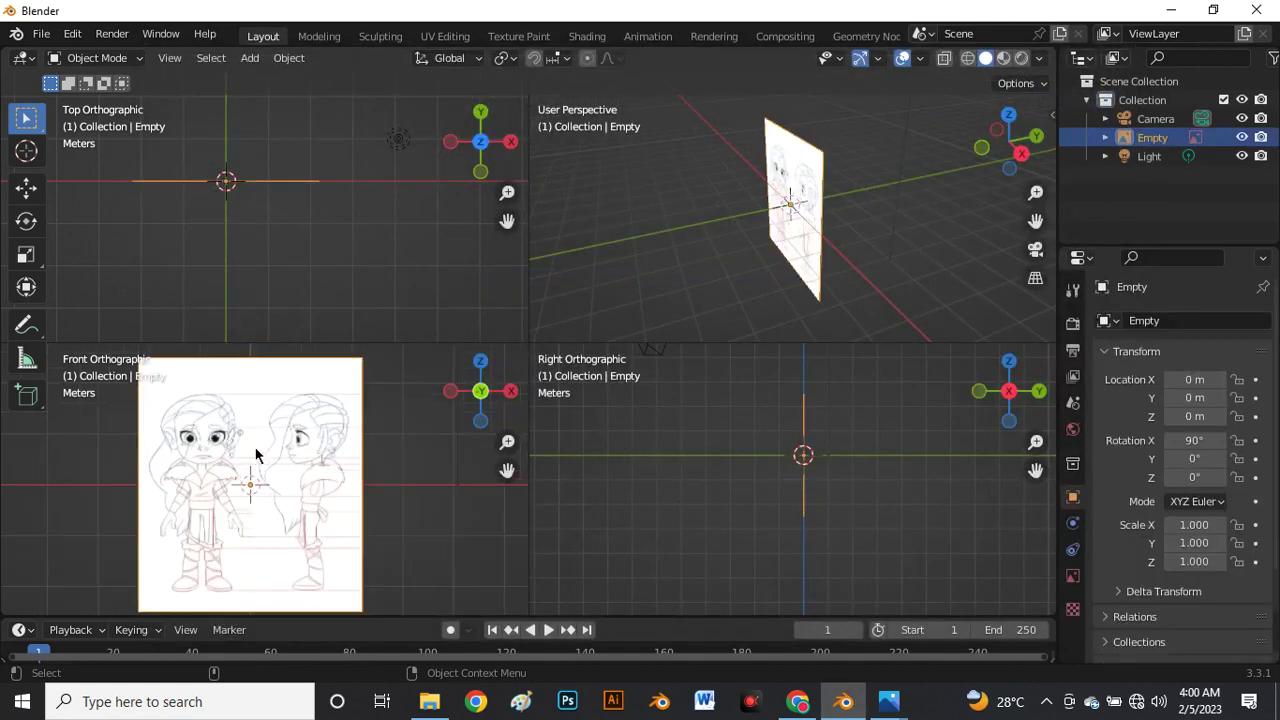
pyautogui.scroll(-3, 300, 470)
pyautogui.scroll(4, 302, 466)
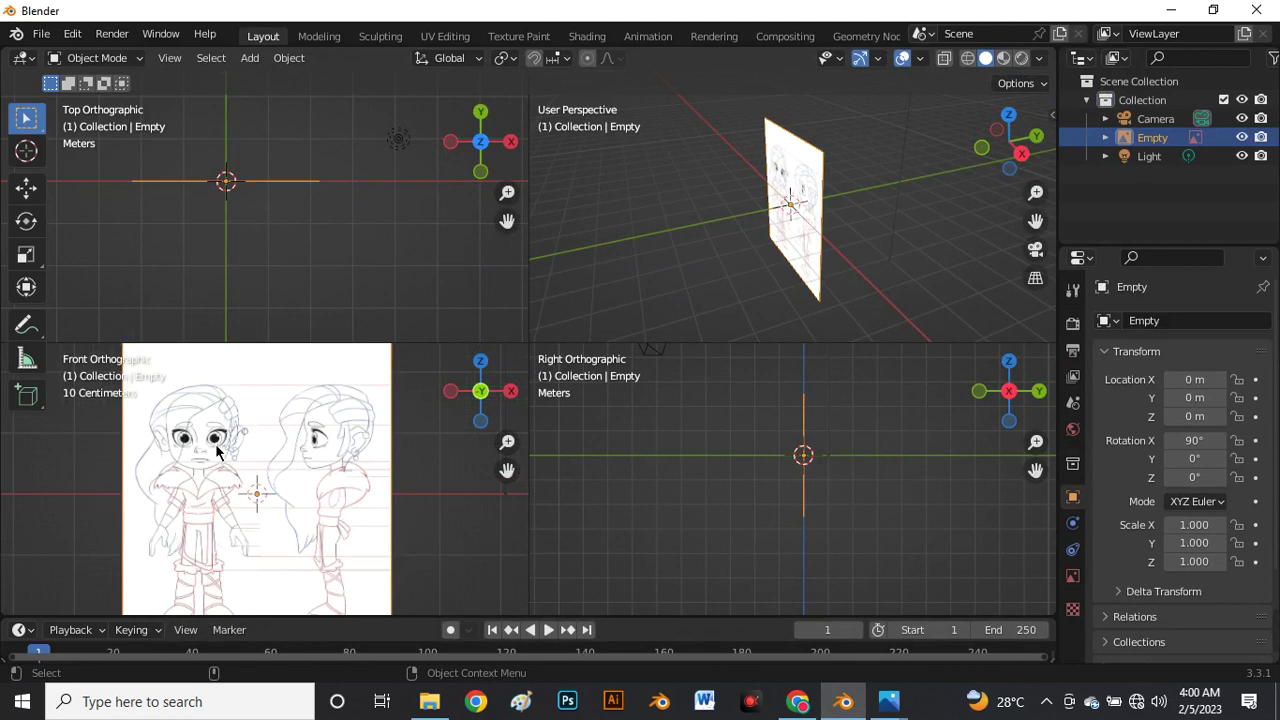
pyautogui.scroll(-2, 216, 452)
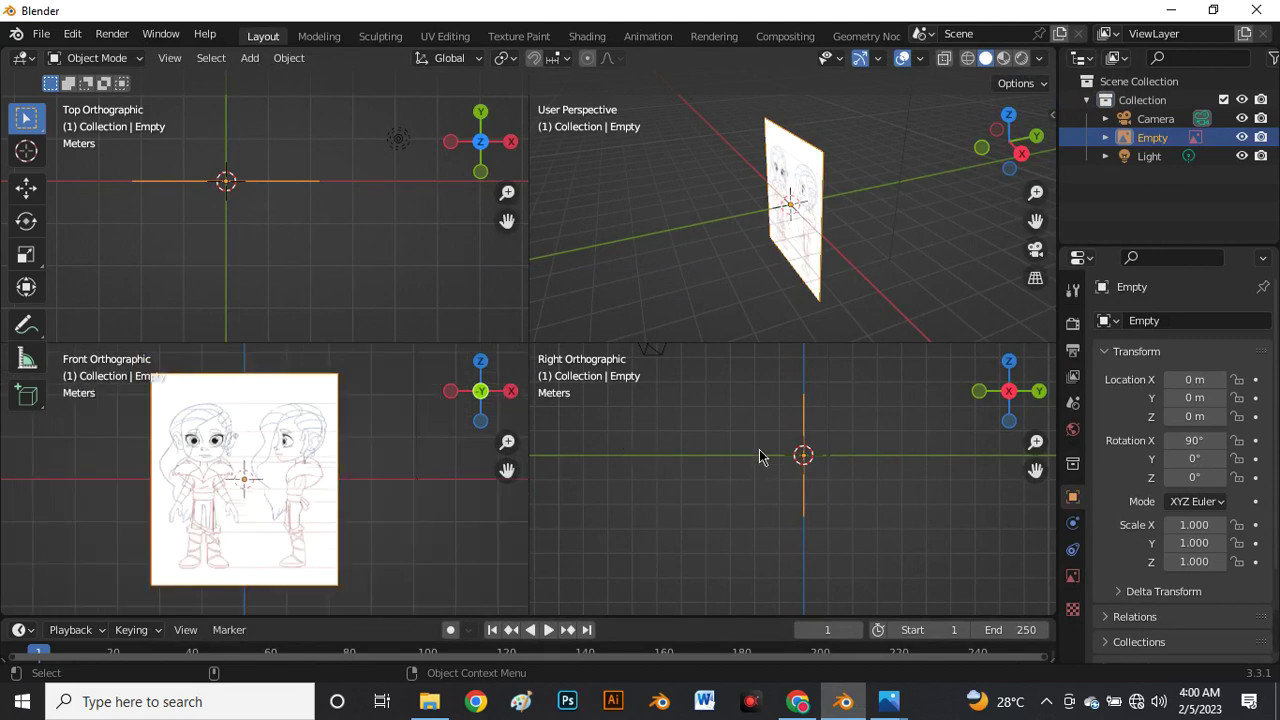
pyautogui.scroll(1, 810, 460)
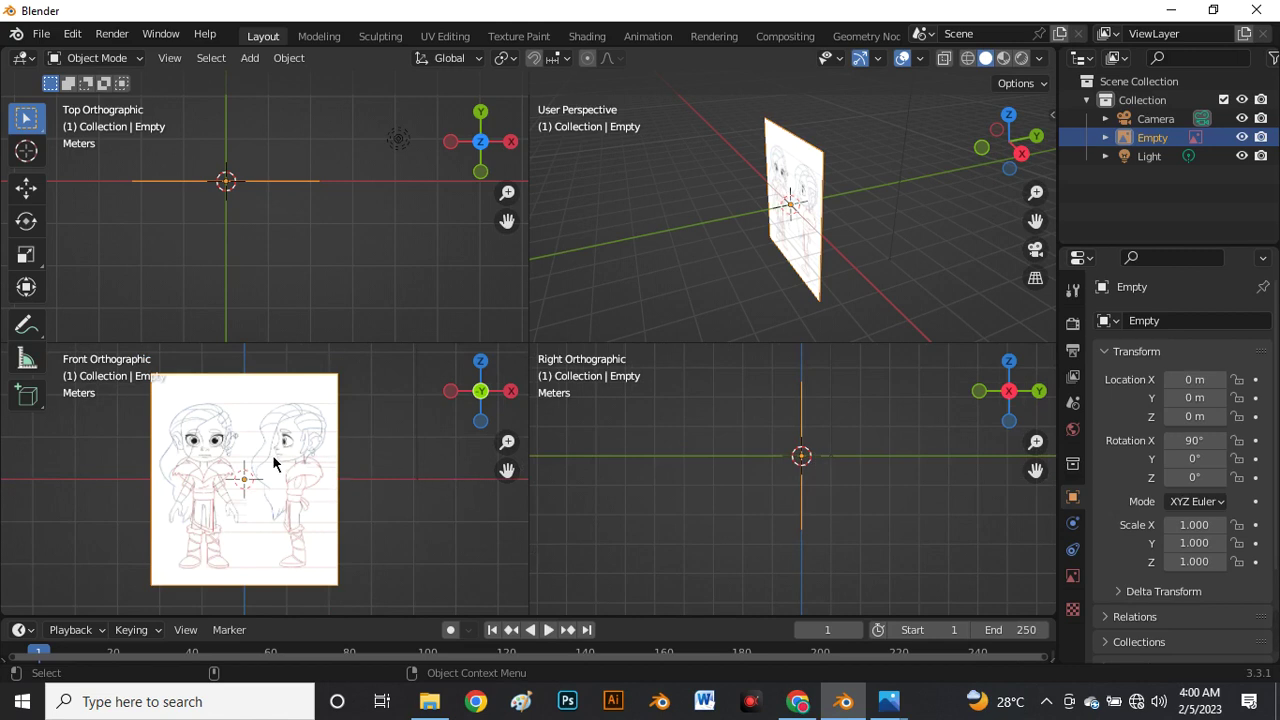
pyautogui.click(249, 523)
pyautogui.hotkey('shift', 'd')
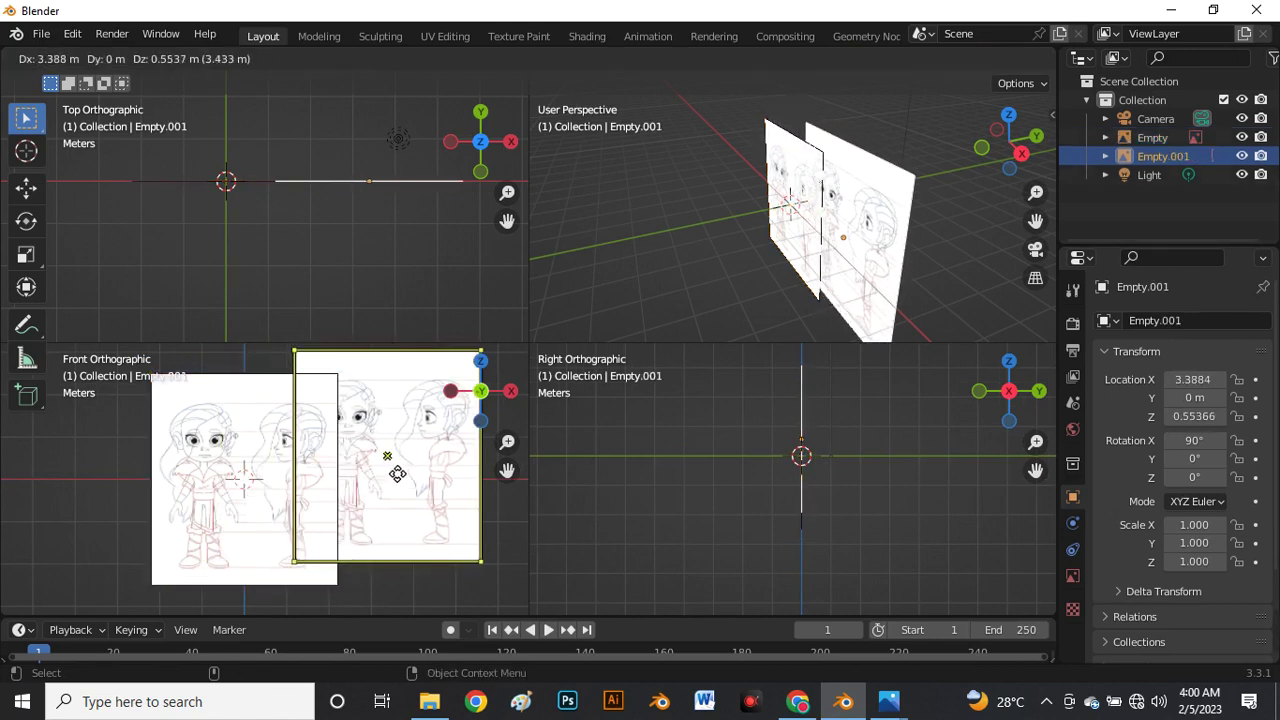
pyautogui.press('Escape')
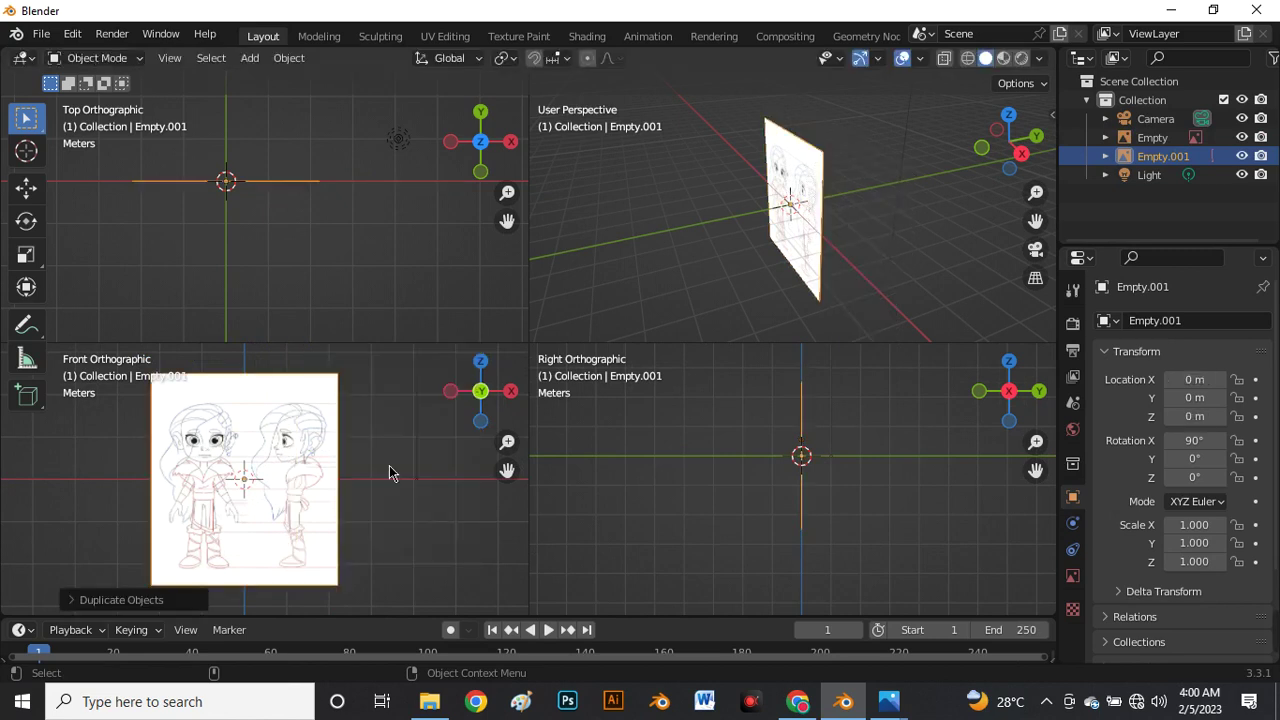
# Rotate the duplicated reference image 90 degrees around the global Z axis.
pyautogui.press('r')
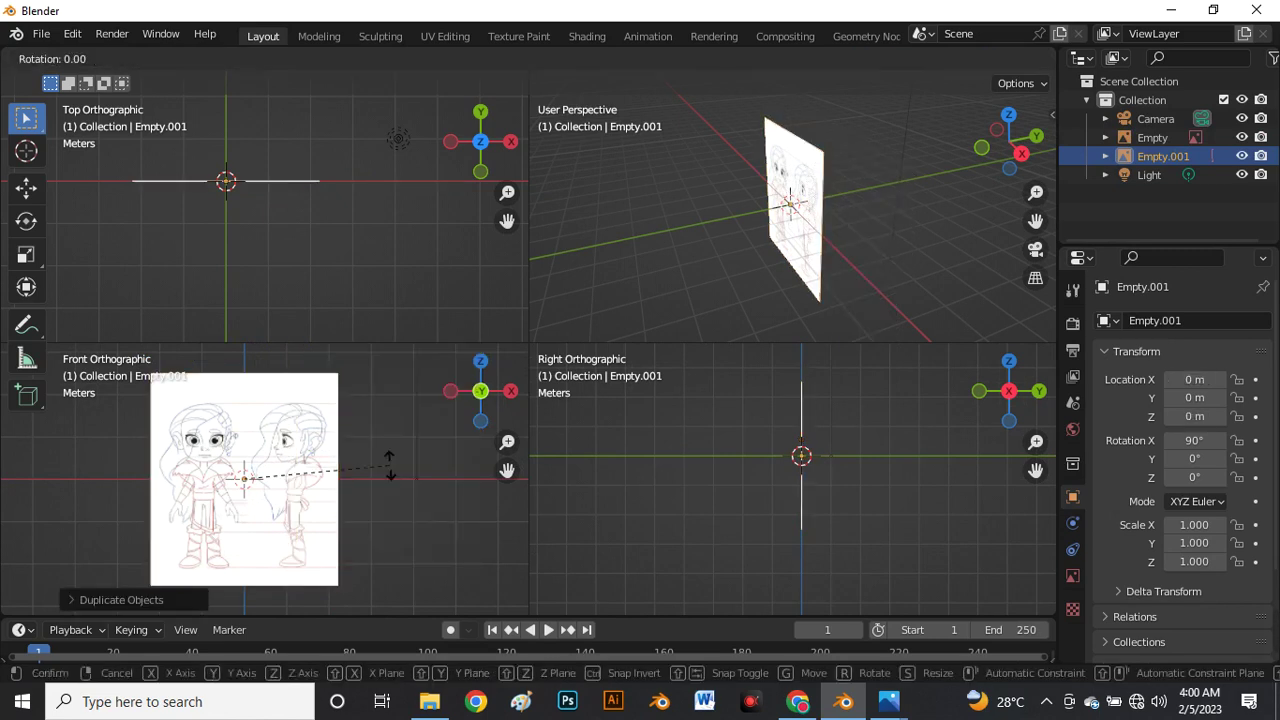
pyautogui.write('z')
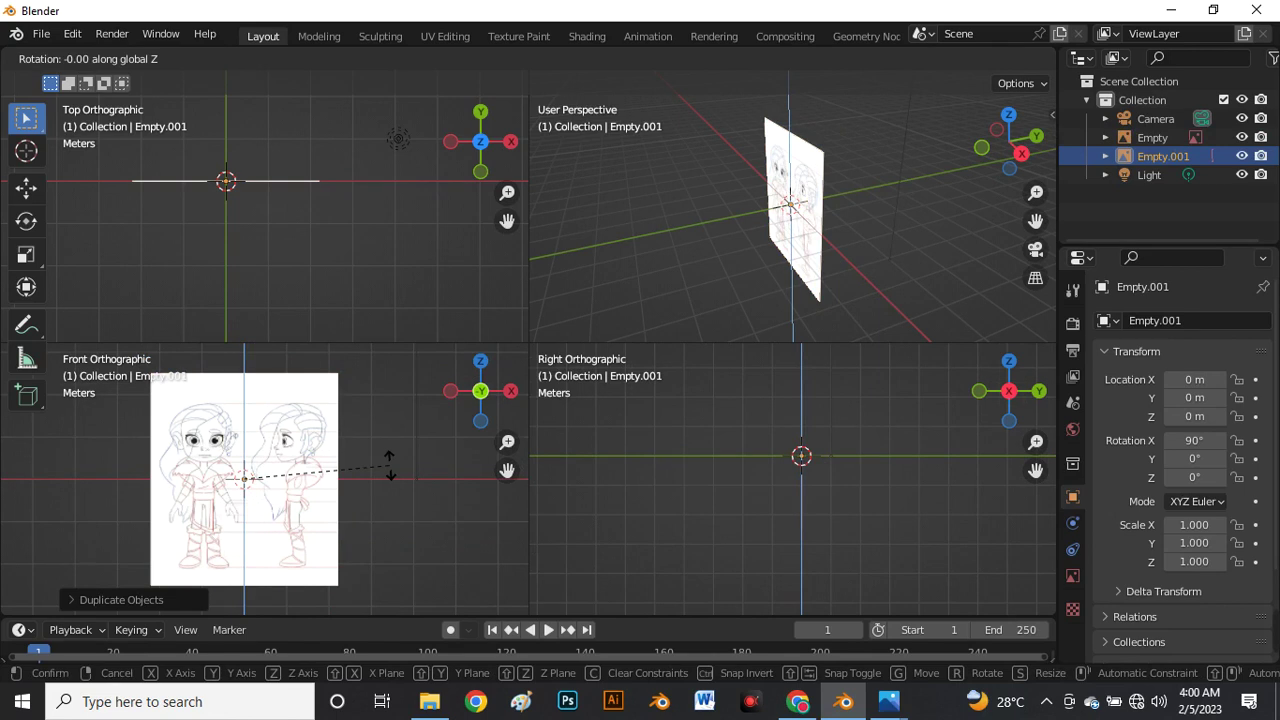
pyautogui.write('90')
pyautogui.press('Return')
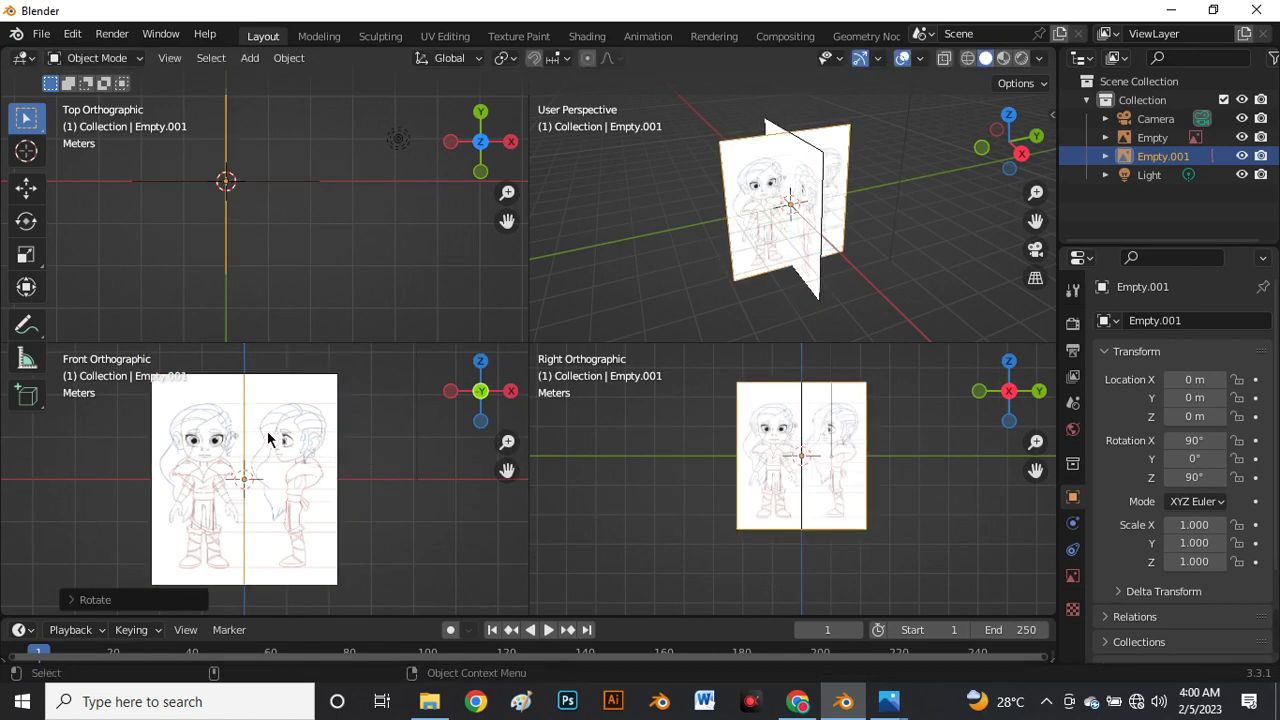
# Move the rotated reference image back along the X axis to about -10.64 m.
pyautogui.scroll(1, 268, 437)
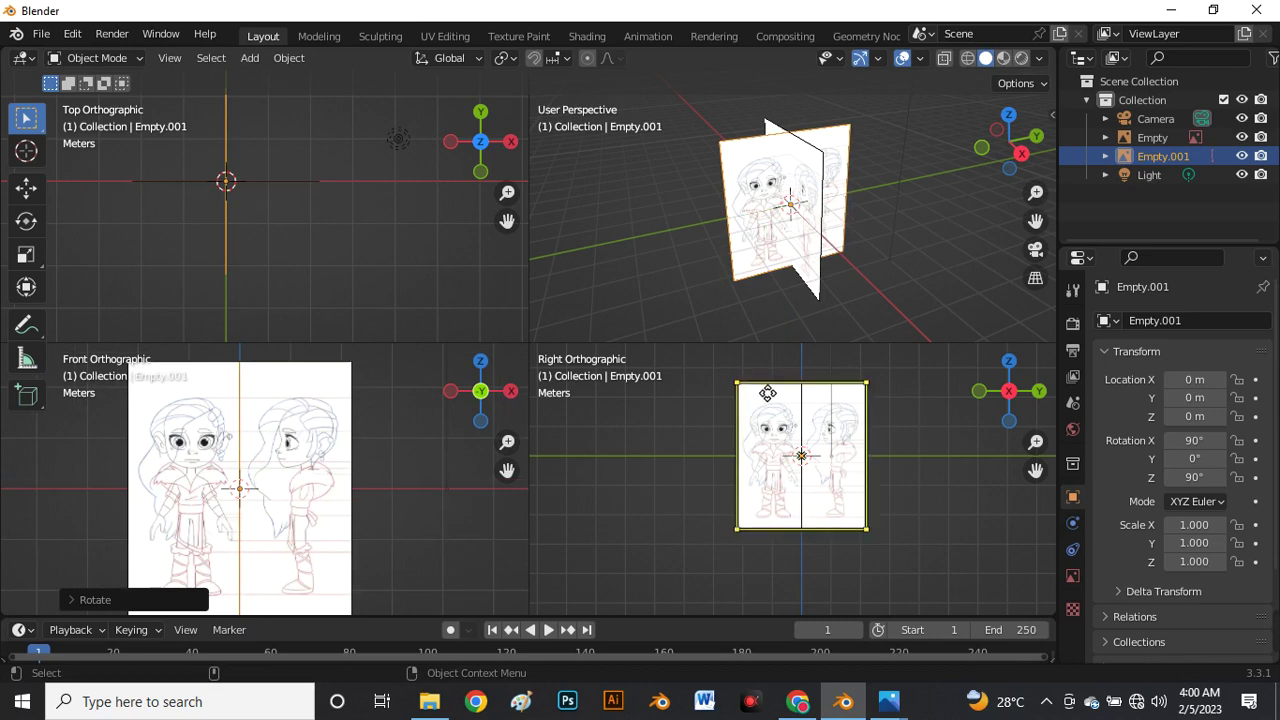
pyautogui.scroll(2, 825, 390)
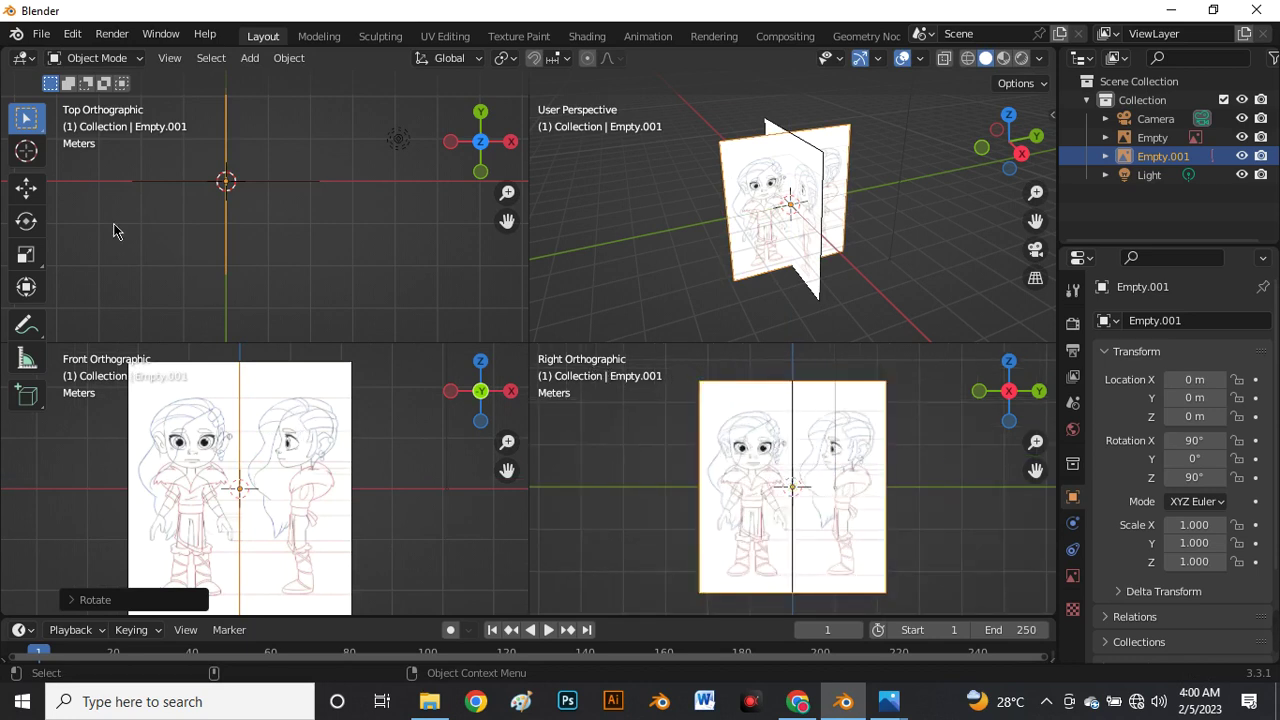
pyautogui.click(30, 193)
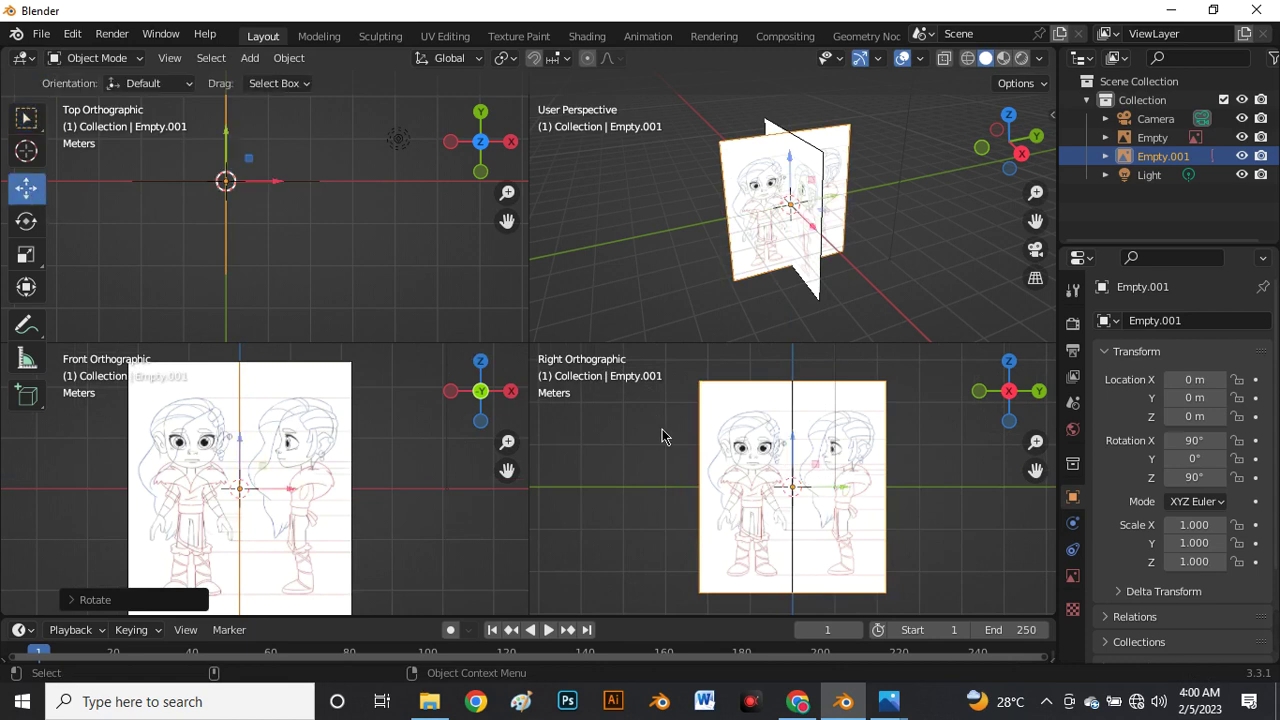
pyautogui.click(738, 413)
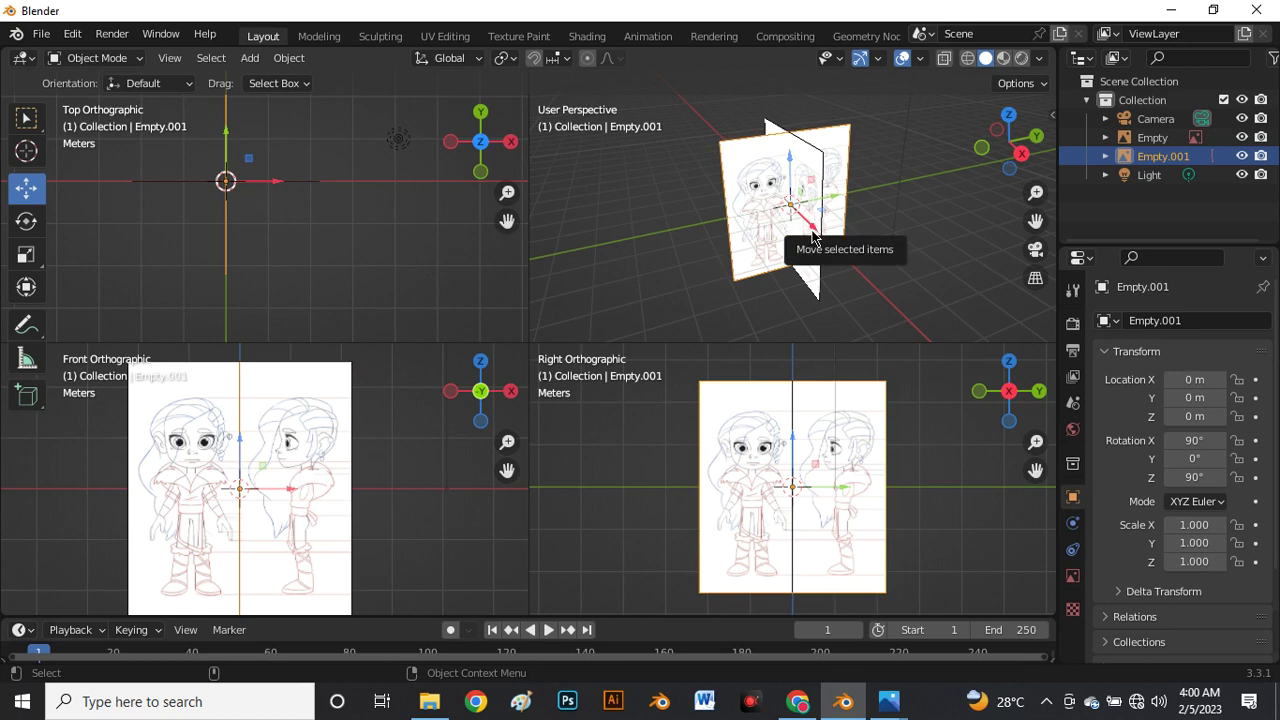
pyautogui.moveTo(812, 234); pyautogui.dragTo(697, 203)
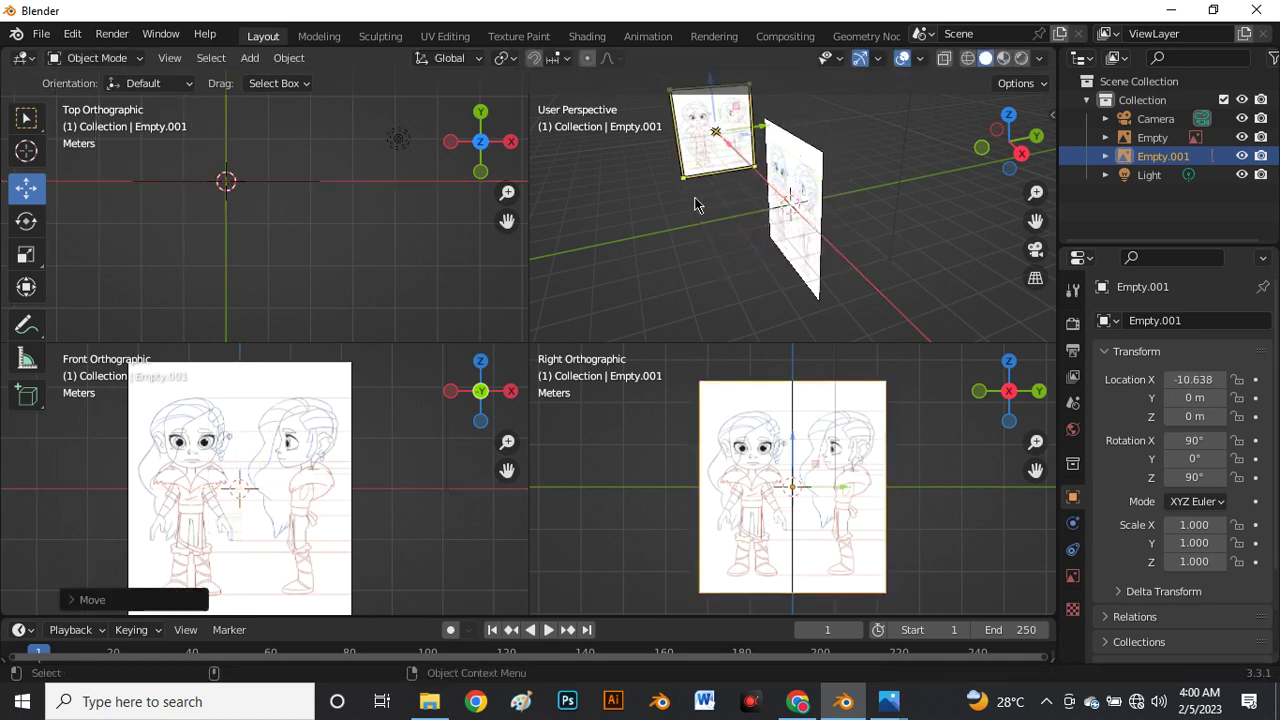
# Move the original front reference image back along the Y axis to about 6.11 m.
pyautogui.click(228, 412)
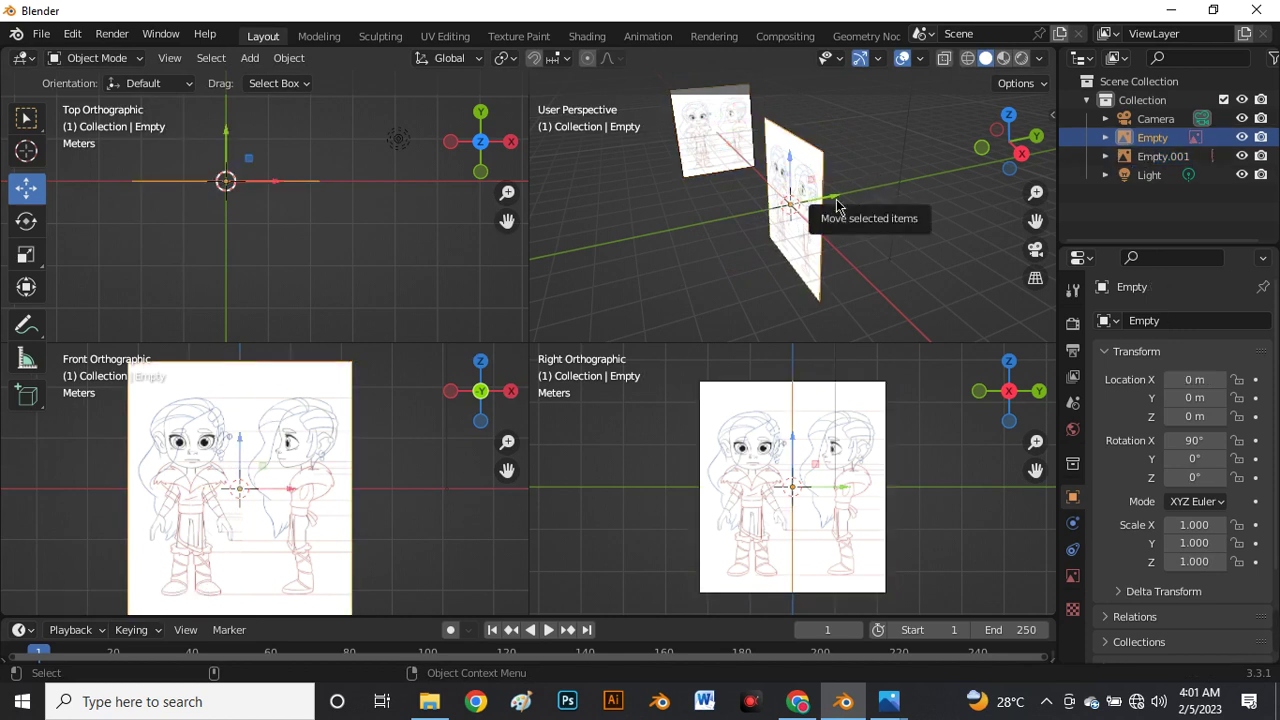
pyautogui.moveTo(840, 204); pyautogui.dragTo(994, 208)
pyautogui.moveTo(994, 208); pyautogui.dragTo(671, 269, button='middle')
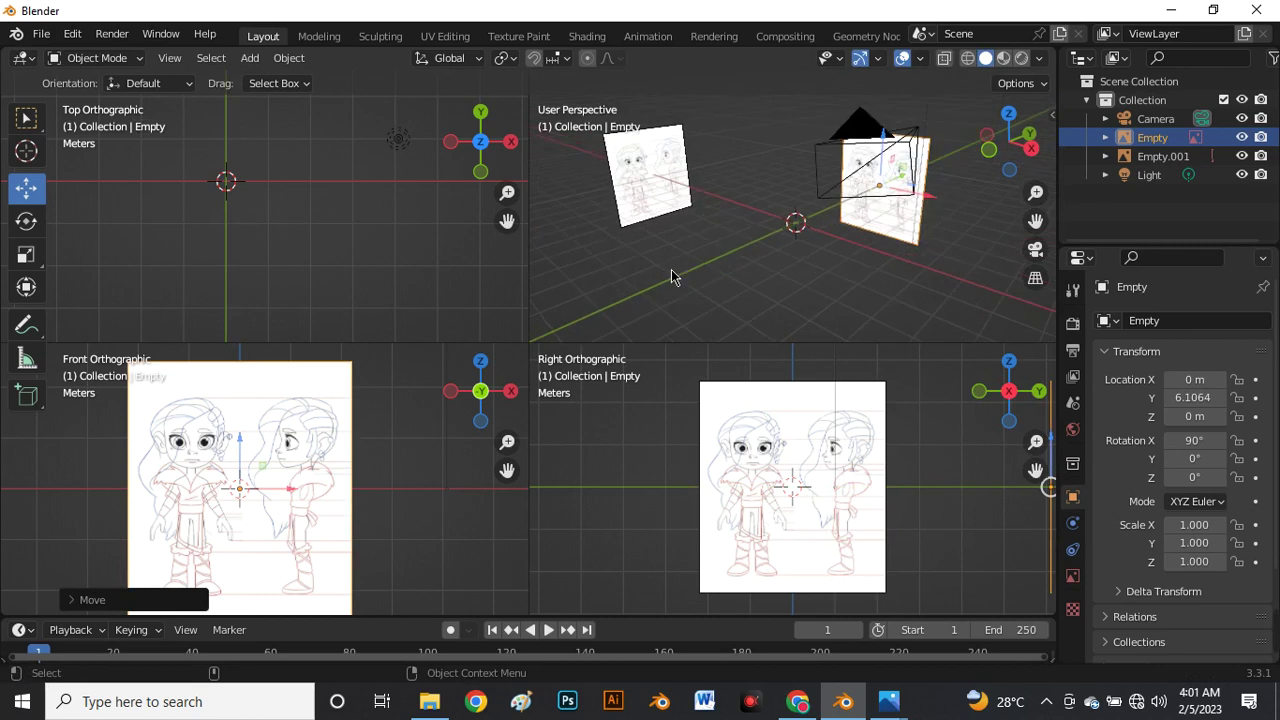
pyautogui.scroll(1, 277, 481)
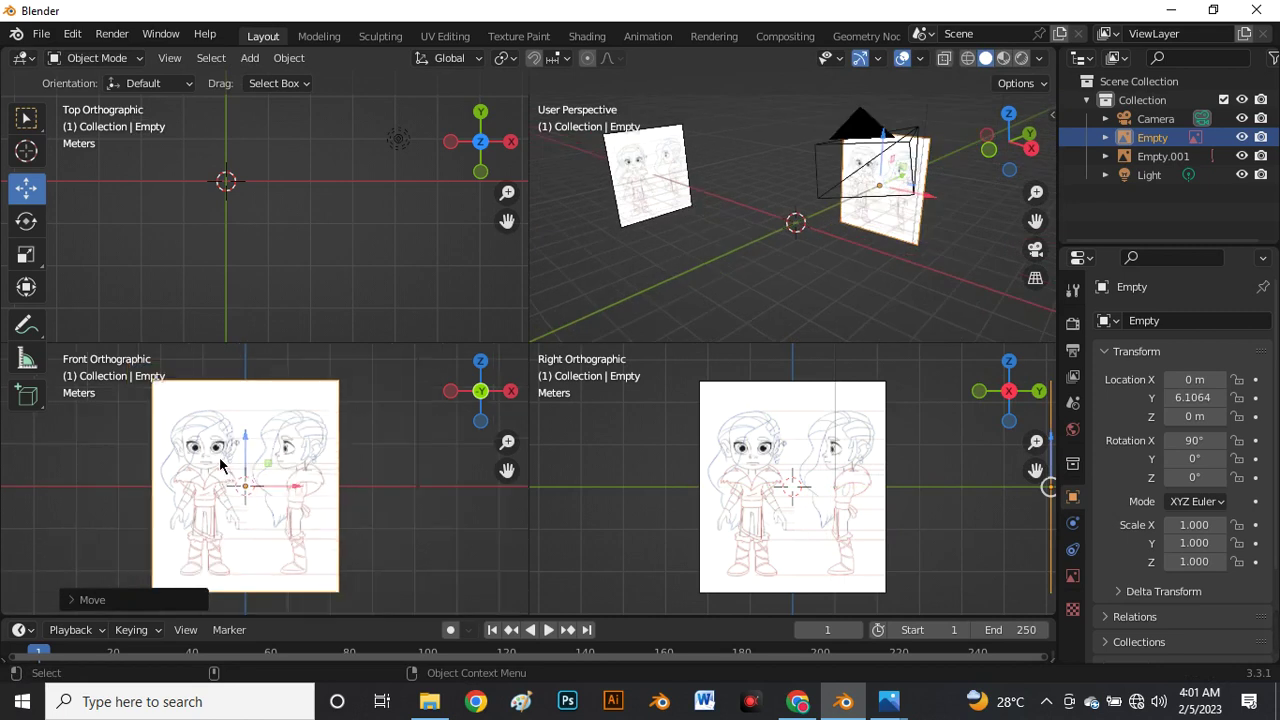
pyautogui.scroll(2, 224, 466)
pyautogui.scroll(3, 209, 383)
pyautogui.scroll(-3, 271, 491)
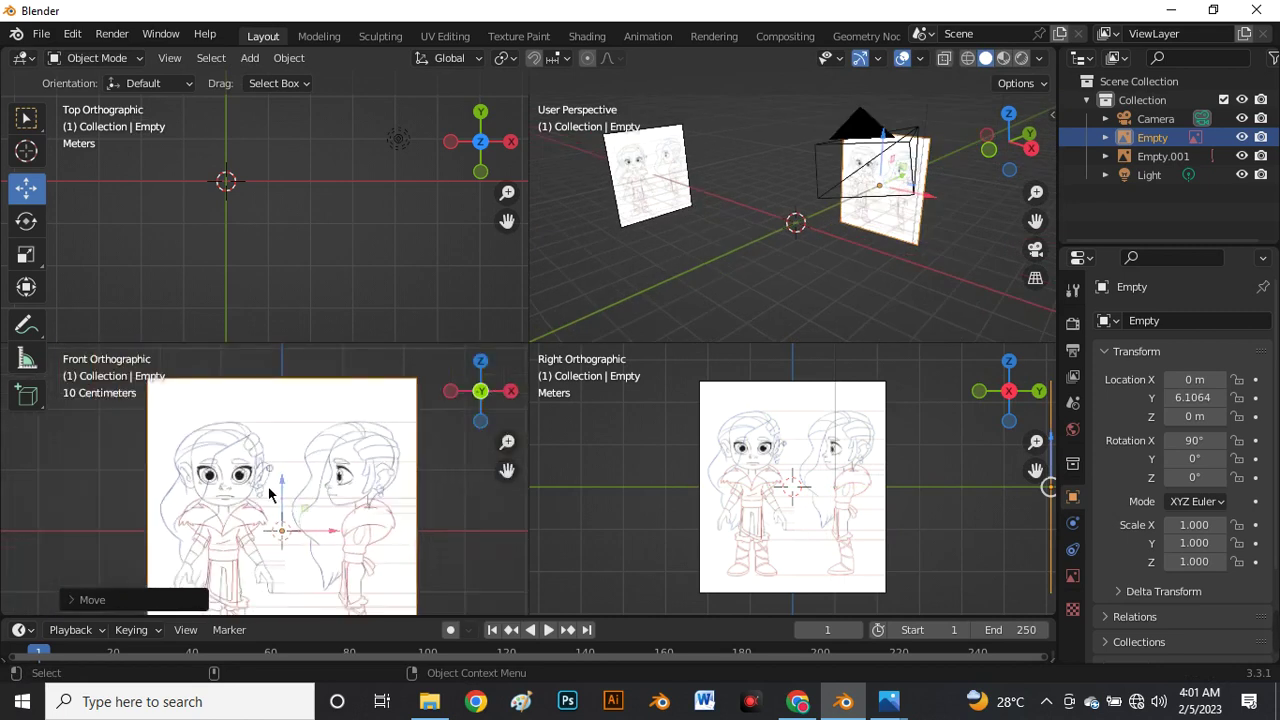
# Enable the opacity option for the front reference image, keeping its opacity at 1.000.
pyautogui.scroll(3, 209, 466)
pyautogui.scroll(-3, 245, 477)
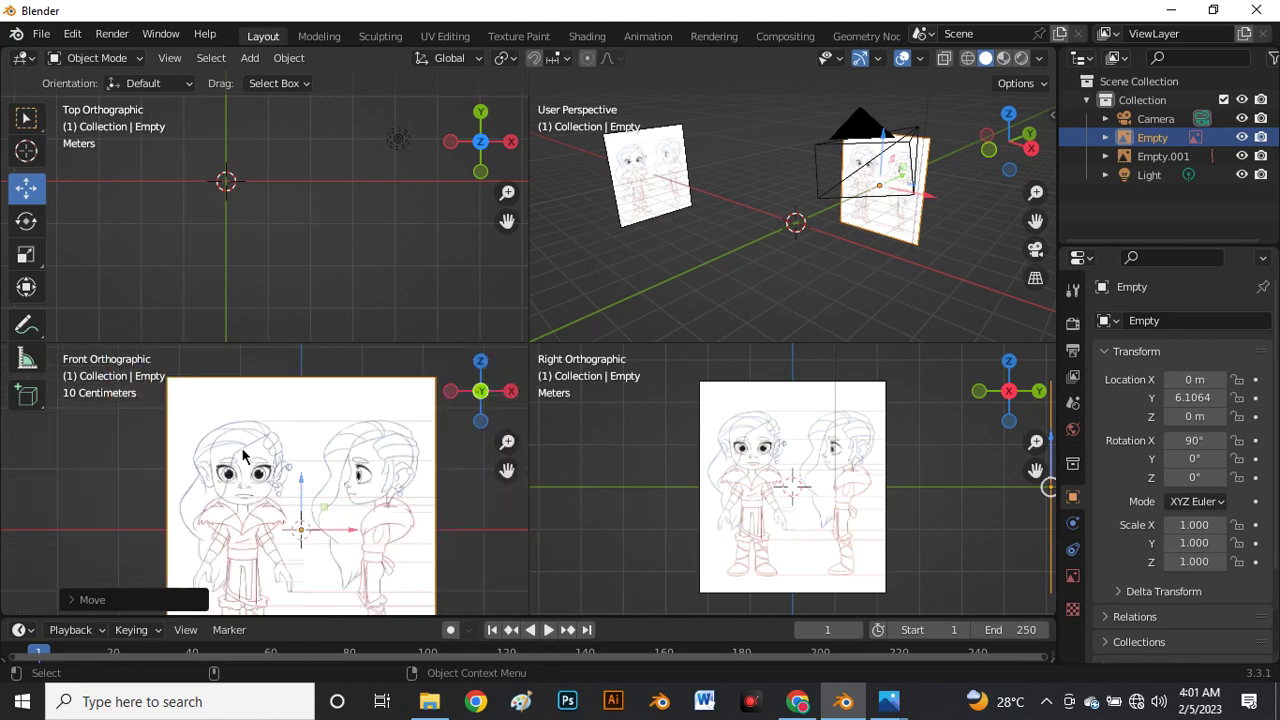
pyautogui.scroll(1, 278, 535)
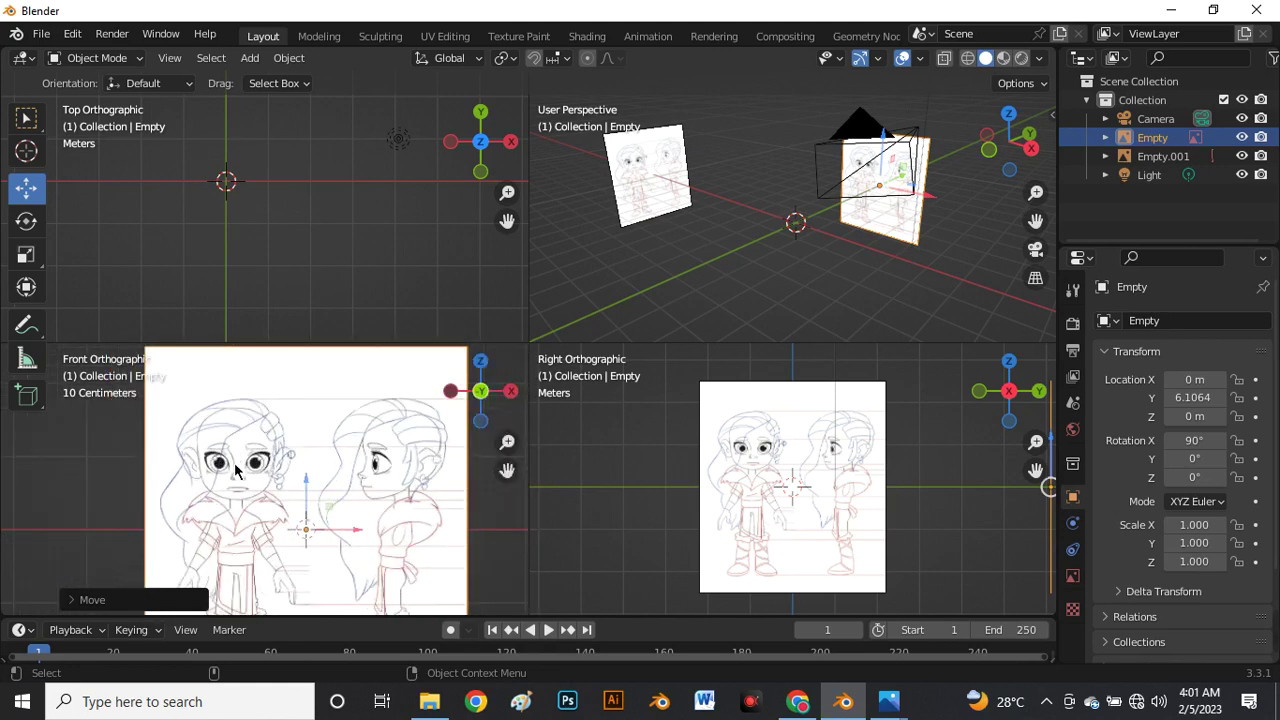
pyautogui.scroll(-2, 245, 470)
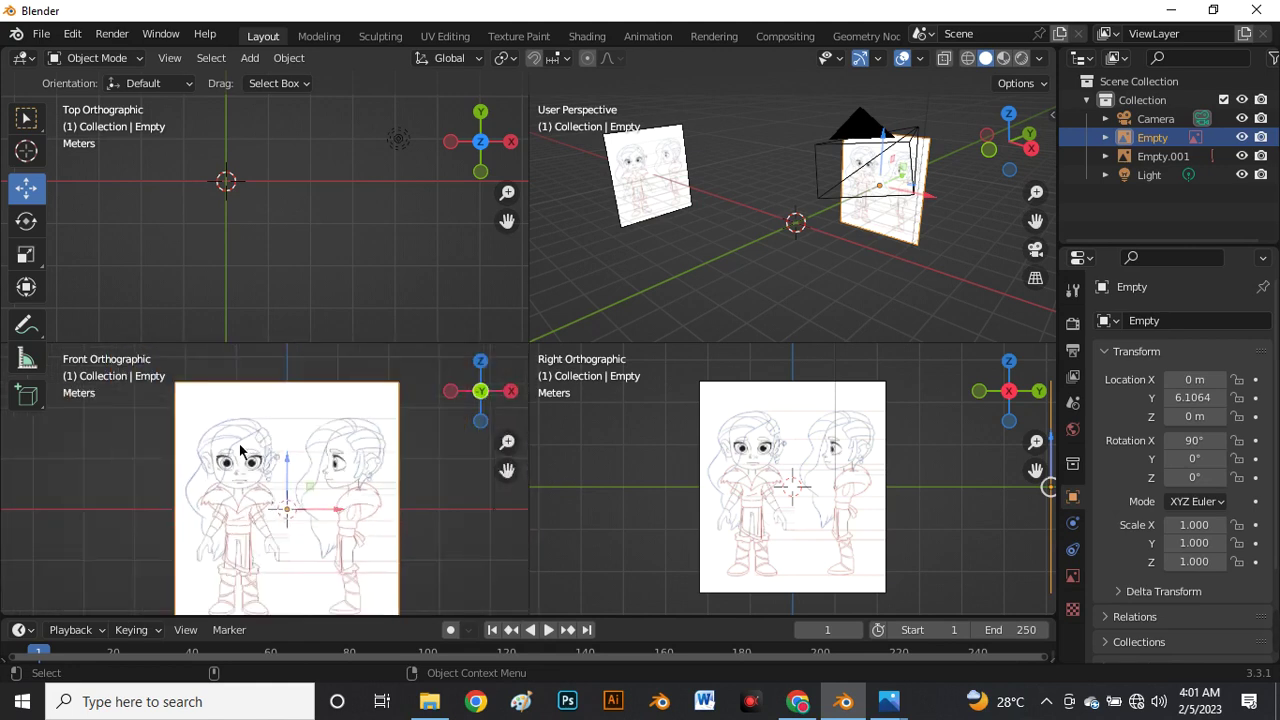
pyautogui.click(1074, 578)
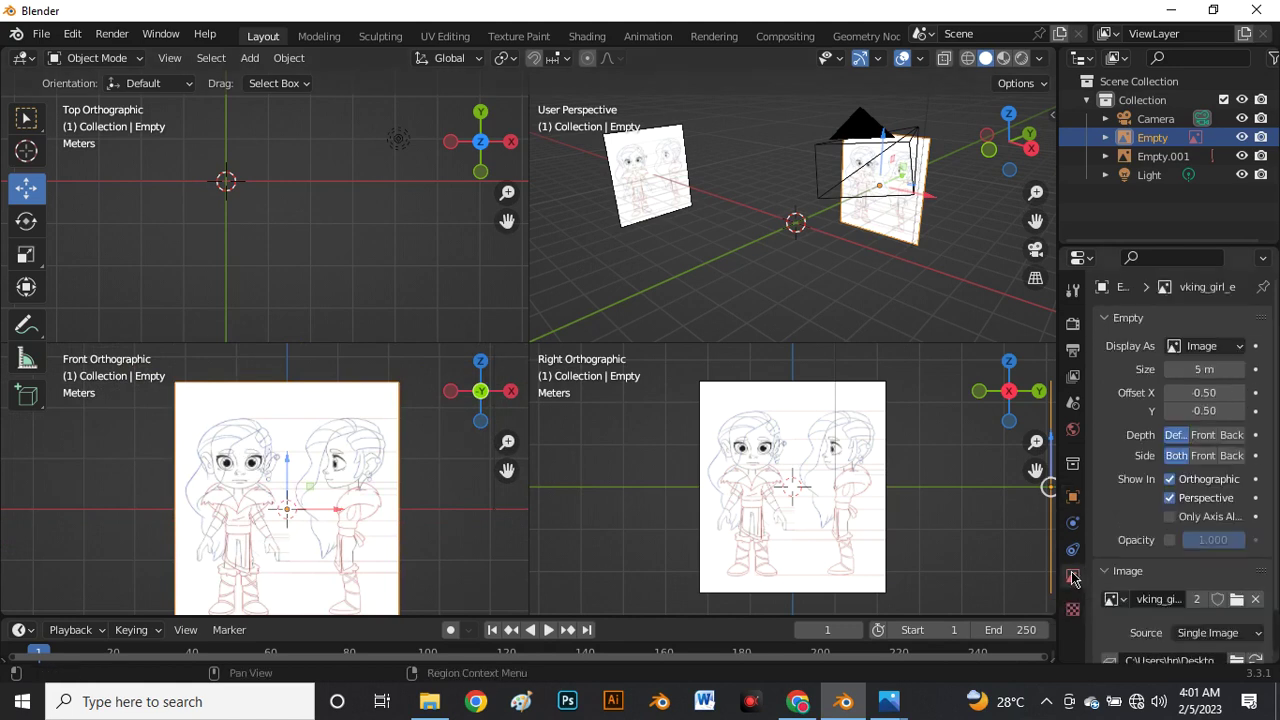
pyautogui.click(1169, 540)
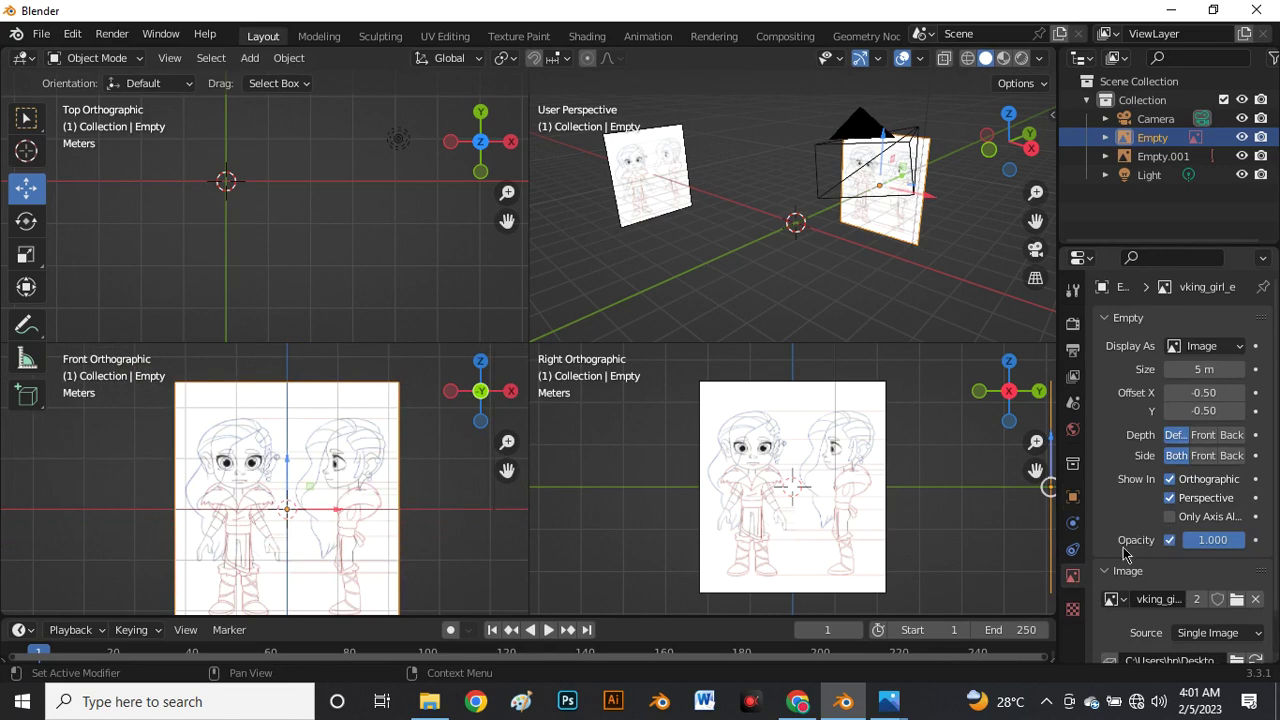
# Move the front reference image about 0.9 m along the positive X axis to bring the front-facing head onto the vertical centre line.
pyautogui.scroll(4, 239, 514)
pyautogui.scroll(-2, 282, 453)
pyautogui.scroll(3, 257, 480)
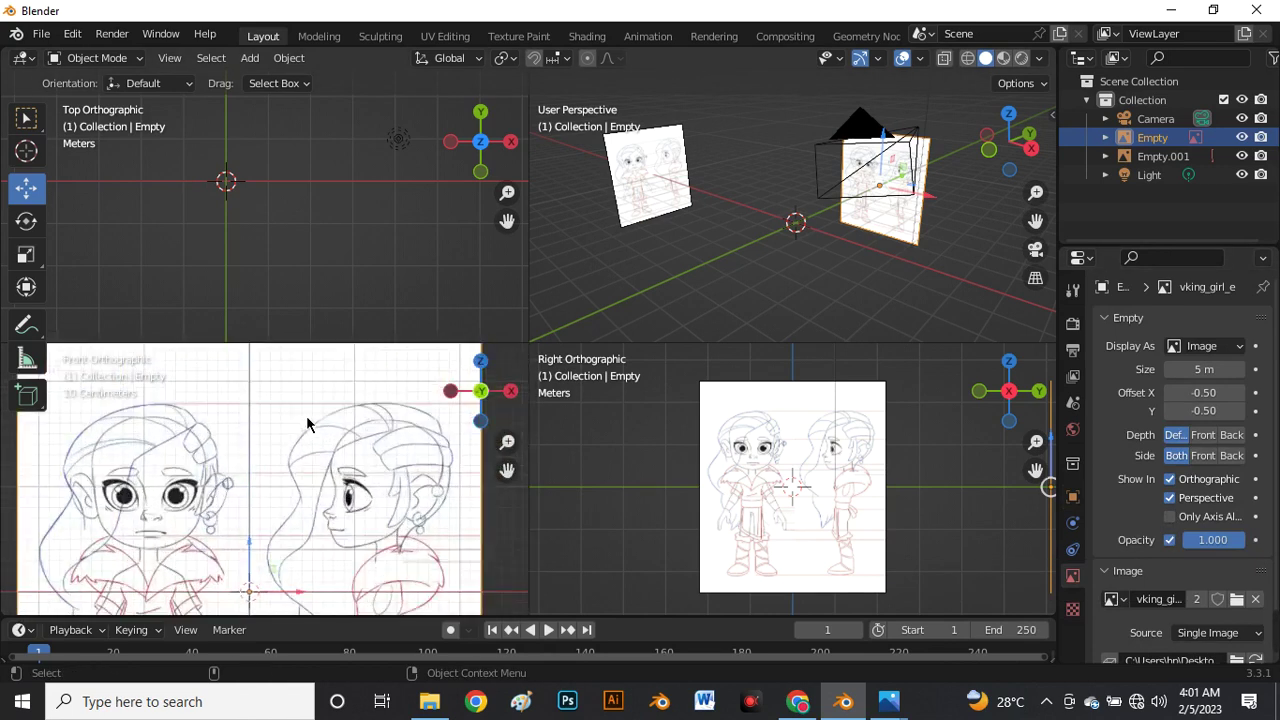
pyautogui.scroll(2, 126, 540)
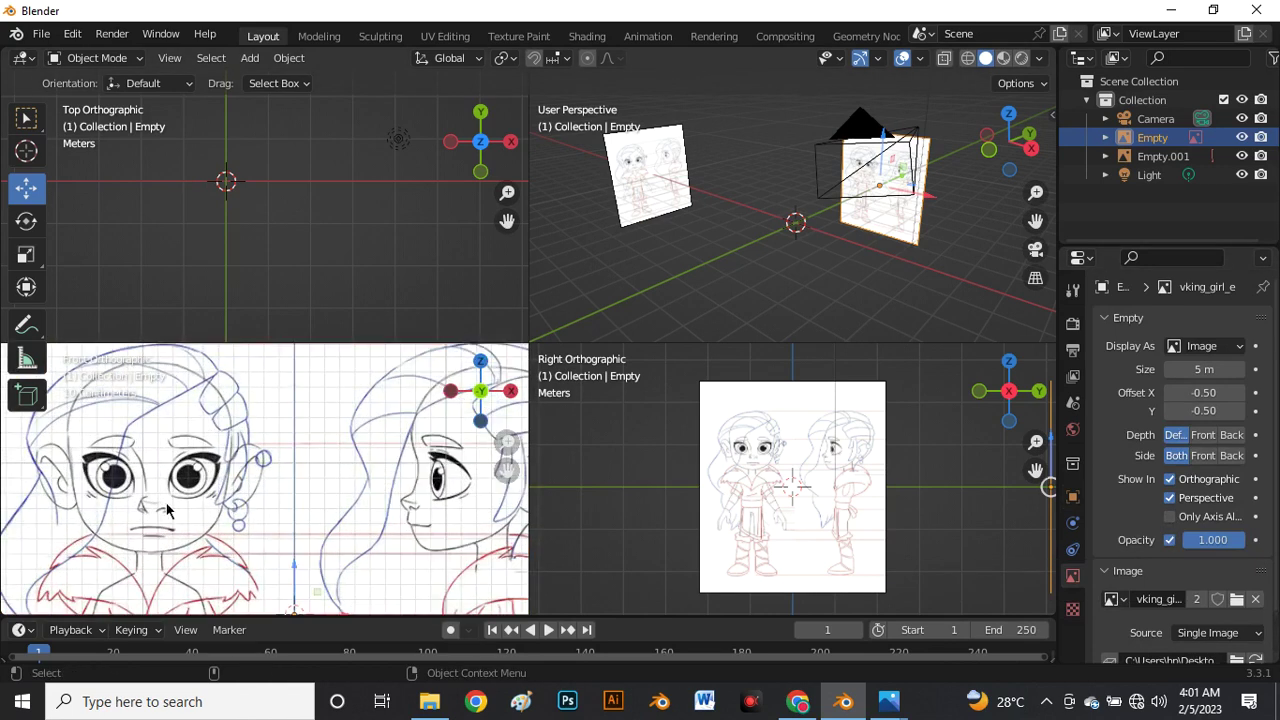
pyautogui.press('g')
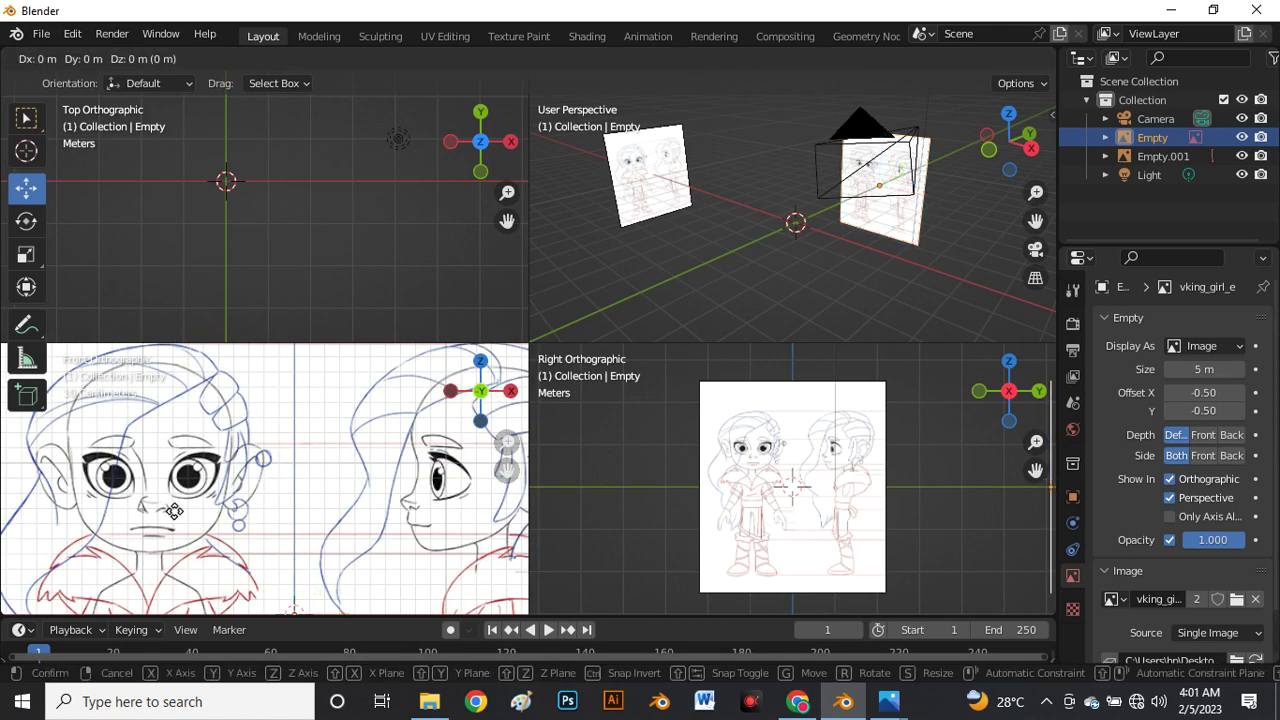
pyautogui.press('x')
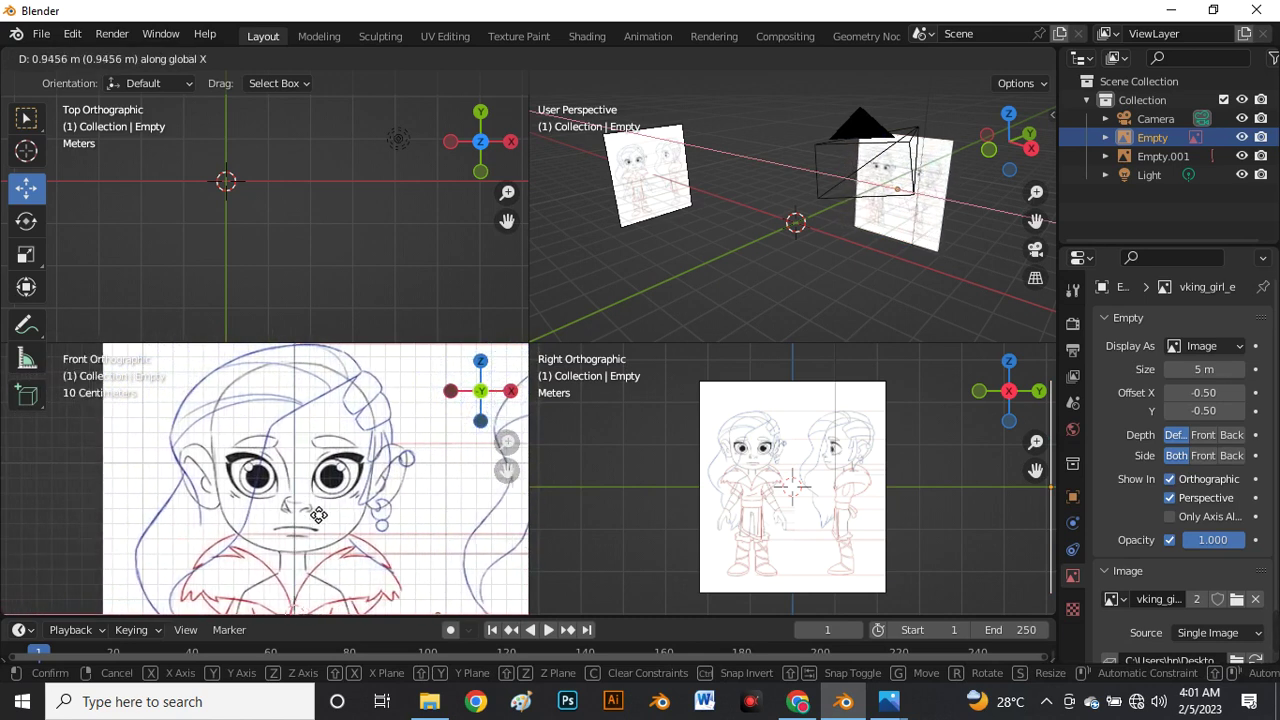
pyautogui.click(311, 513)
# Nudge the front reference image slightly along the negative X axis to centre the face on the Z axis line.
pyautogui.scroll(4, 311, 513)
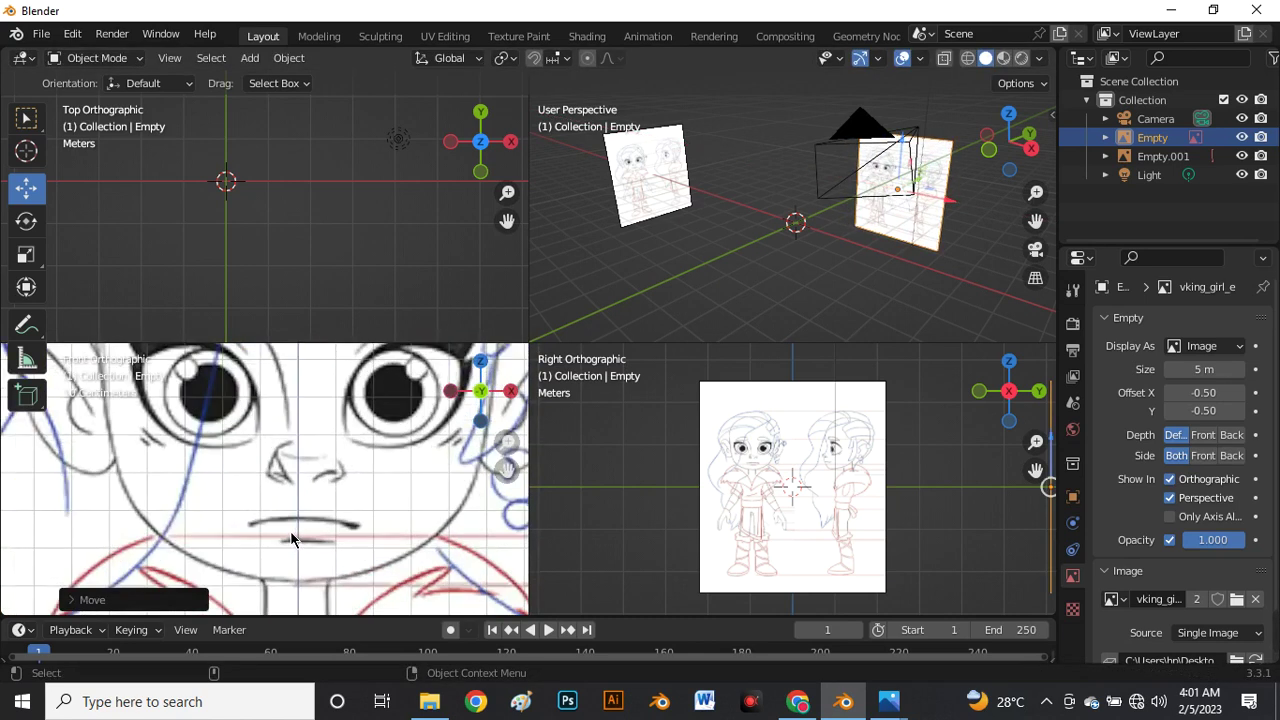
pyautogui.scroll(1, 325, 399)
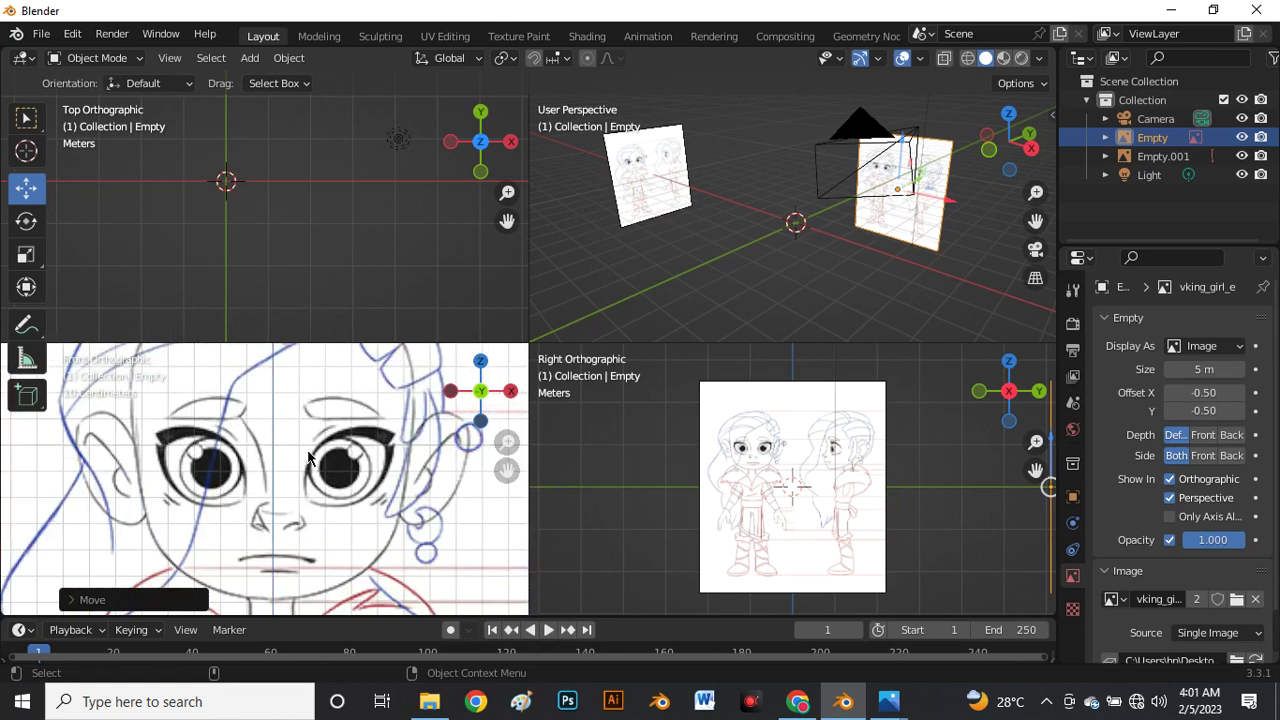
pyautogui.press('g')
pyautogui.press('x')
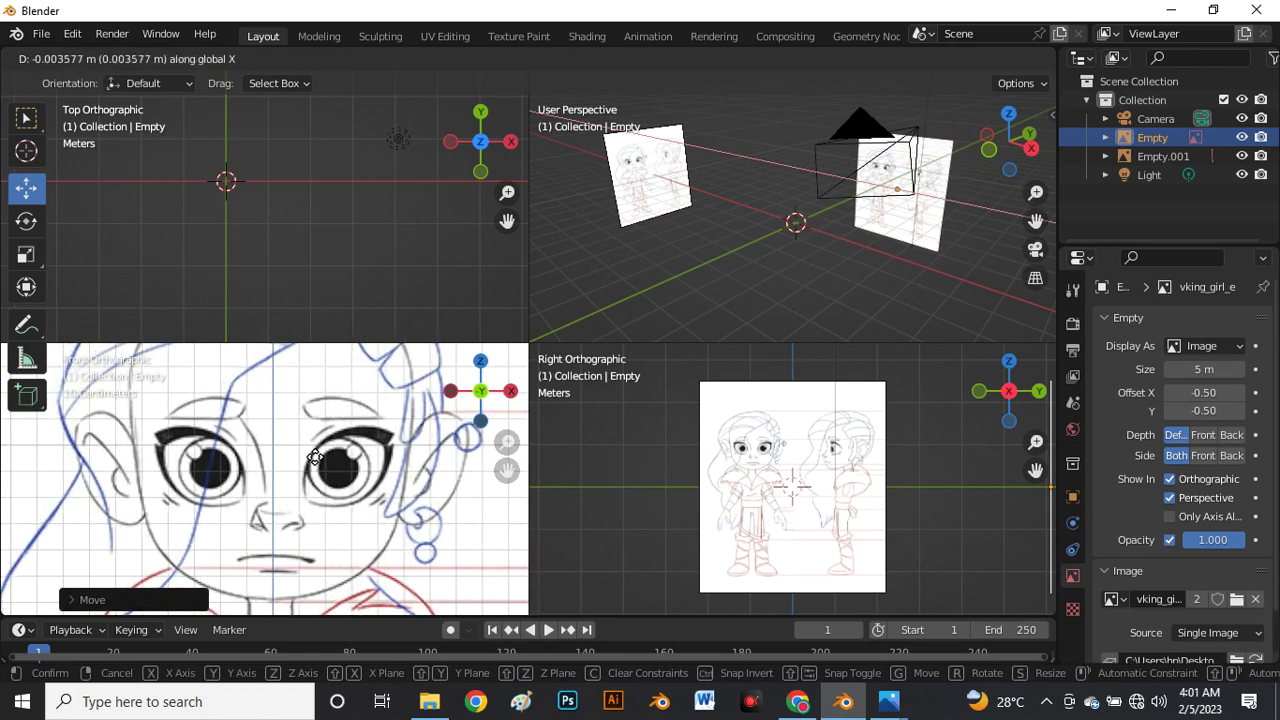
pyautogui.click(302, 458)
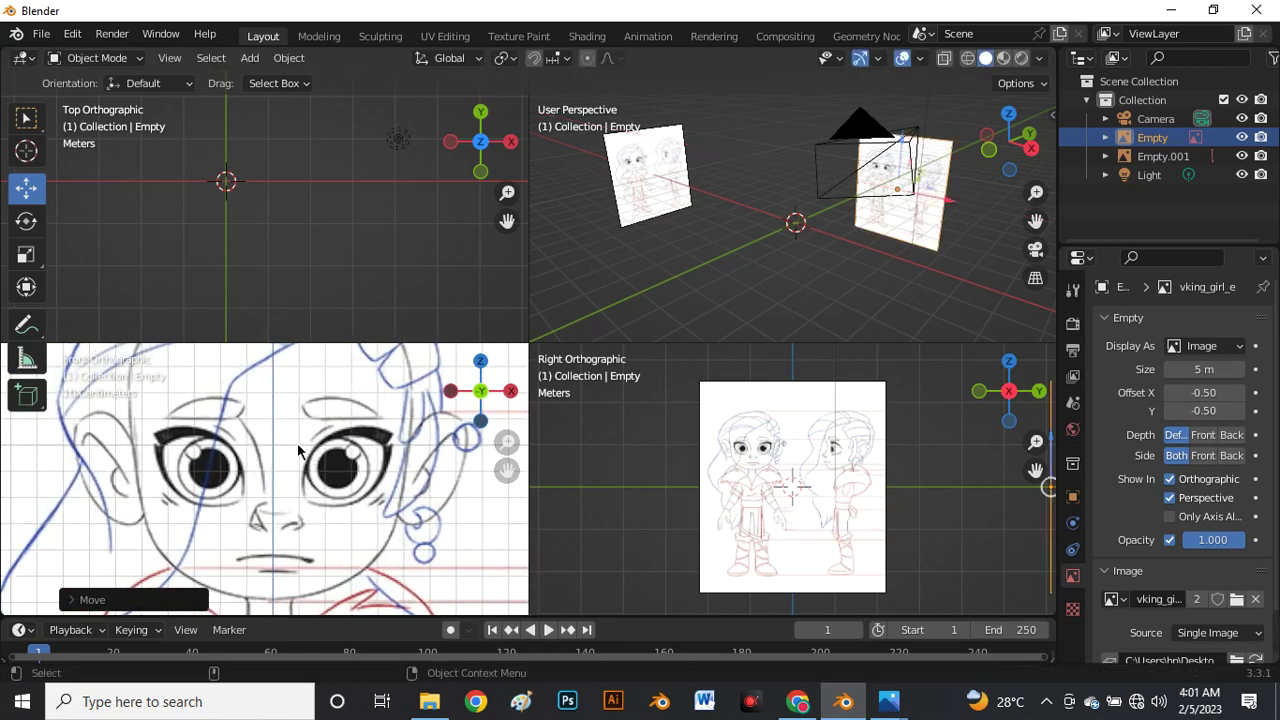
# Shift the front reference image about 0.015 m along the positive X axis to refine the face's centring.
pyautogui.scroll(-3, 297, 461)
pyautogui.scroll(2, 296, 519)
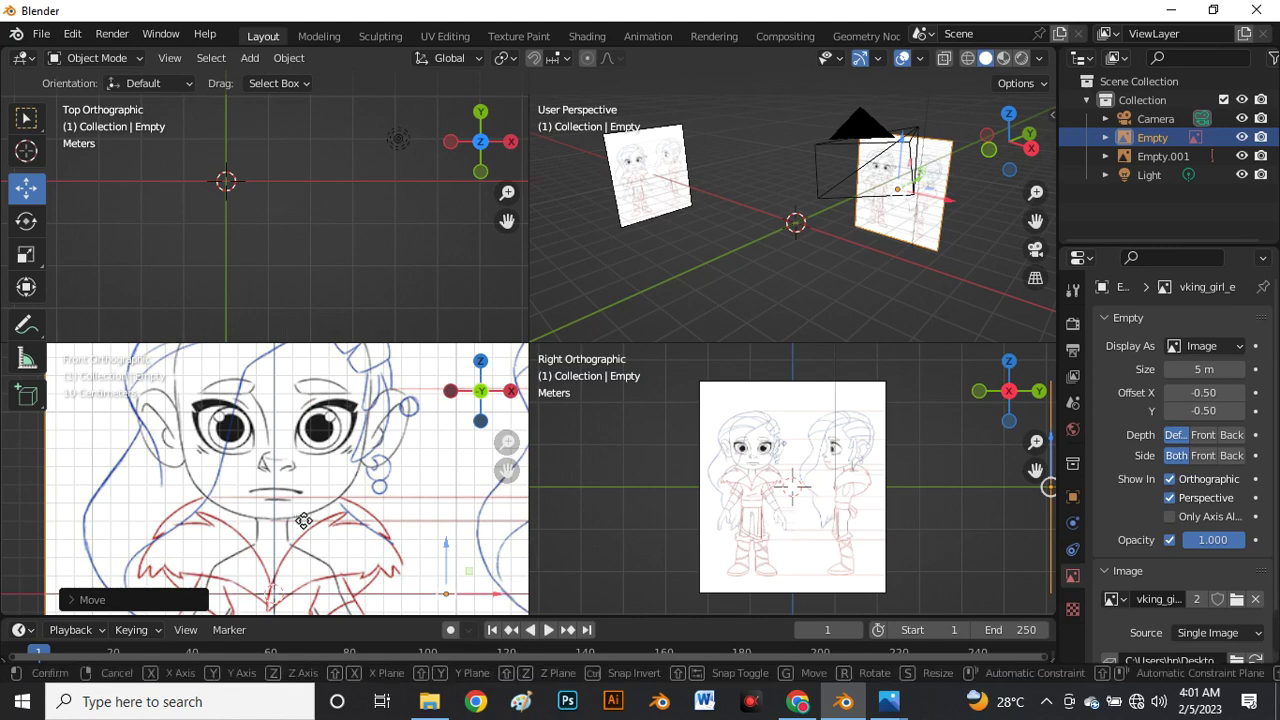
pyautogui.press('g')
pyautogui.press('x')
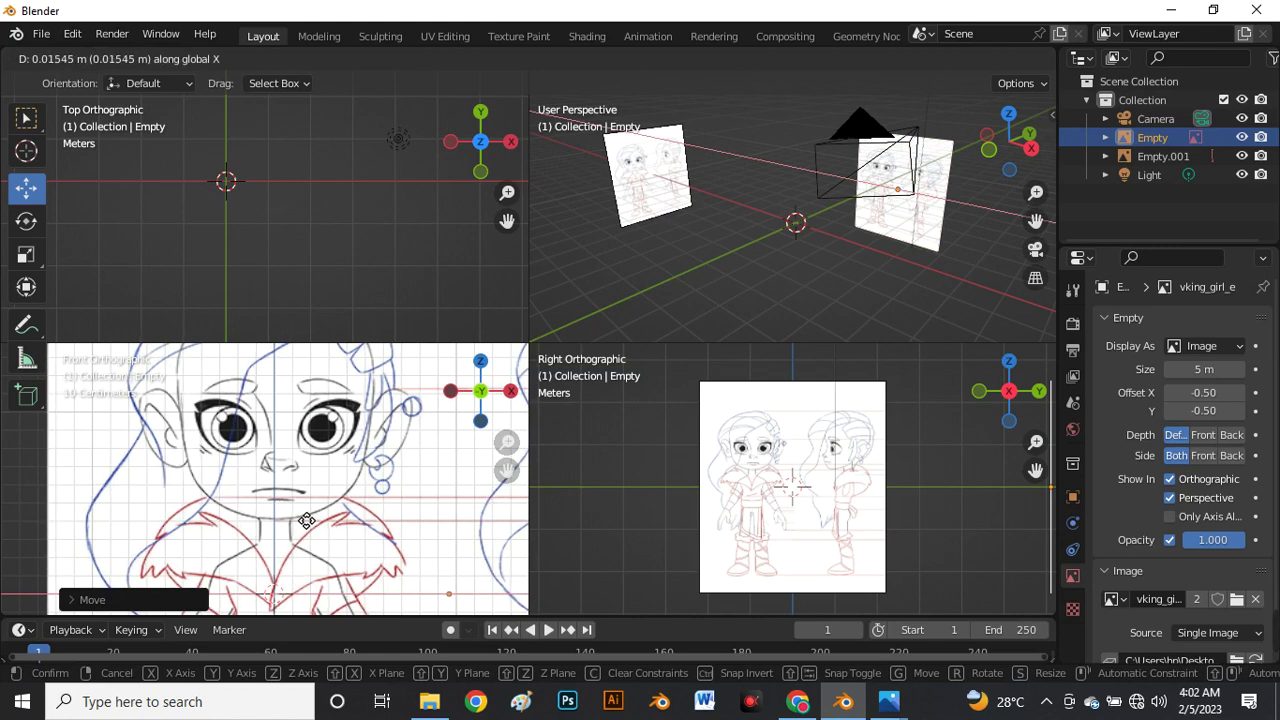
pyautogui.click(303, 518)
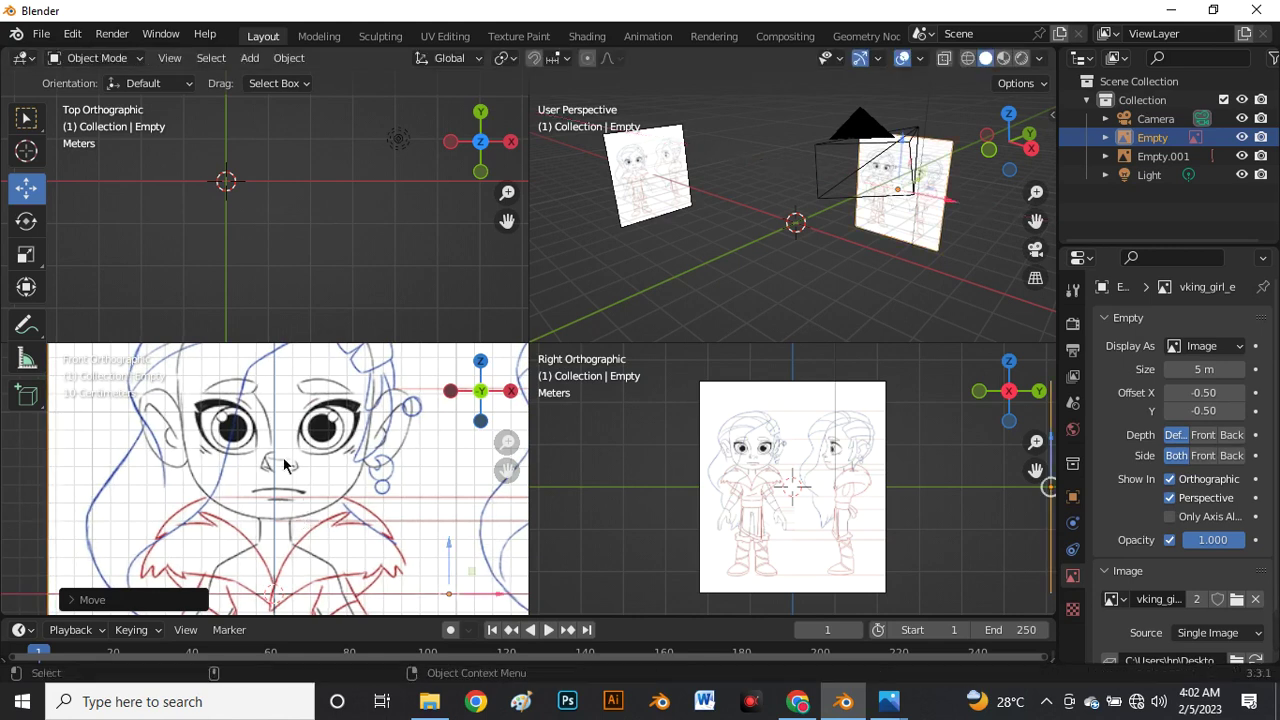
# Examine how the face, chin and collar line up with the vertical axis in front view, toggling the image opacity off and on.
pyautogui.scroll(5, 280, 440)
pyautogui.scroll(-5, 278, 410)
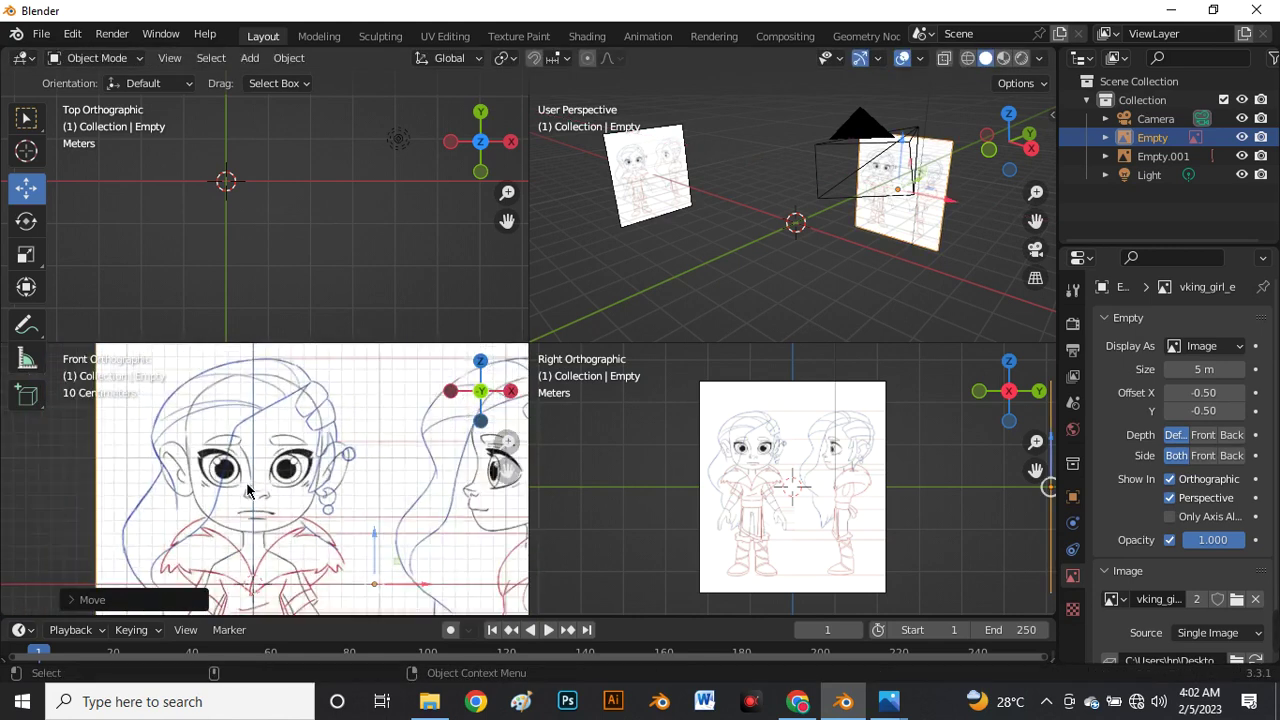
pyautogui.scroll(4, 257, 397)
pyautogui.scroll(-2, 252, 388)
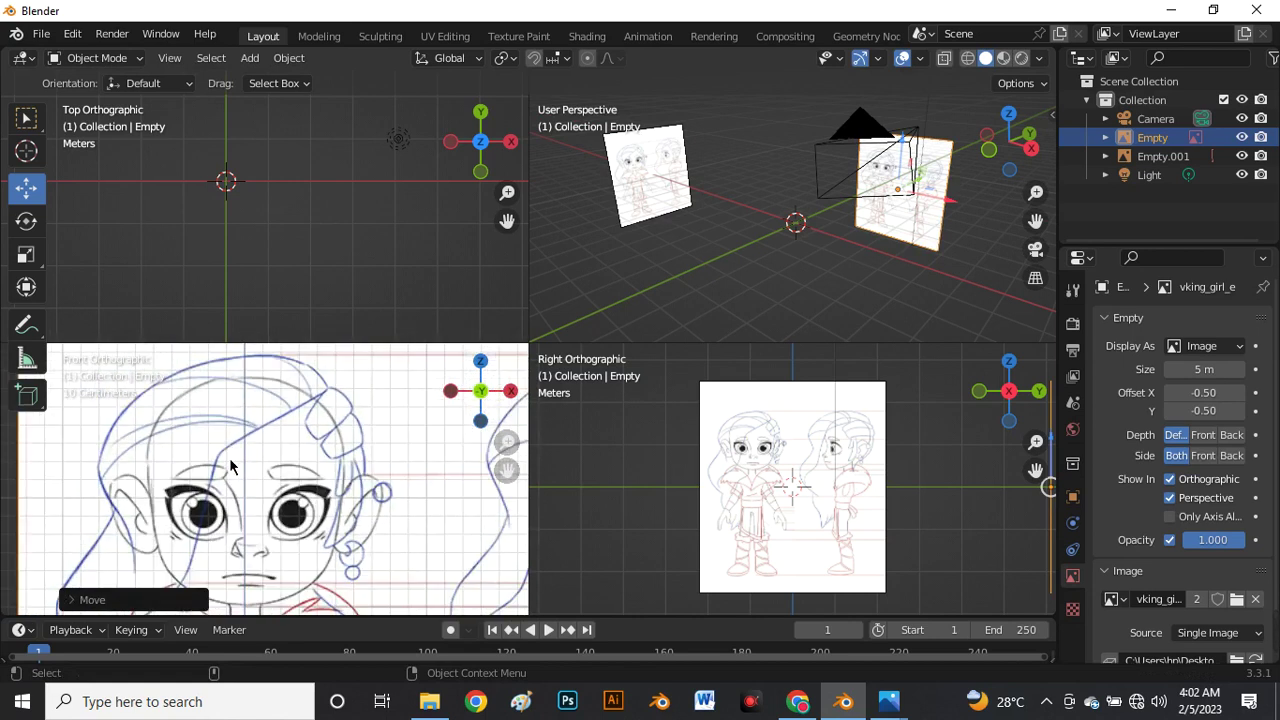
pyautogui.scroll(3, 234, 500)
pyautogui.scroll(-3, 246, 478)
pyautogui.scroll(-1, 246, 478)
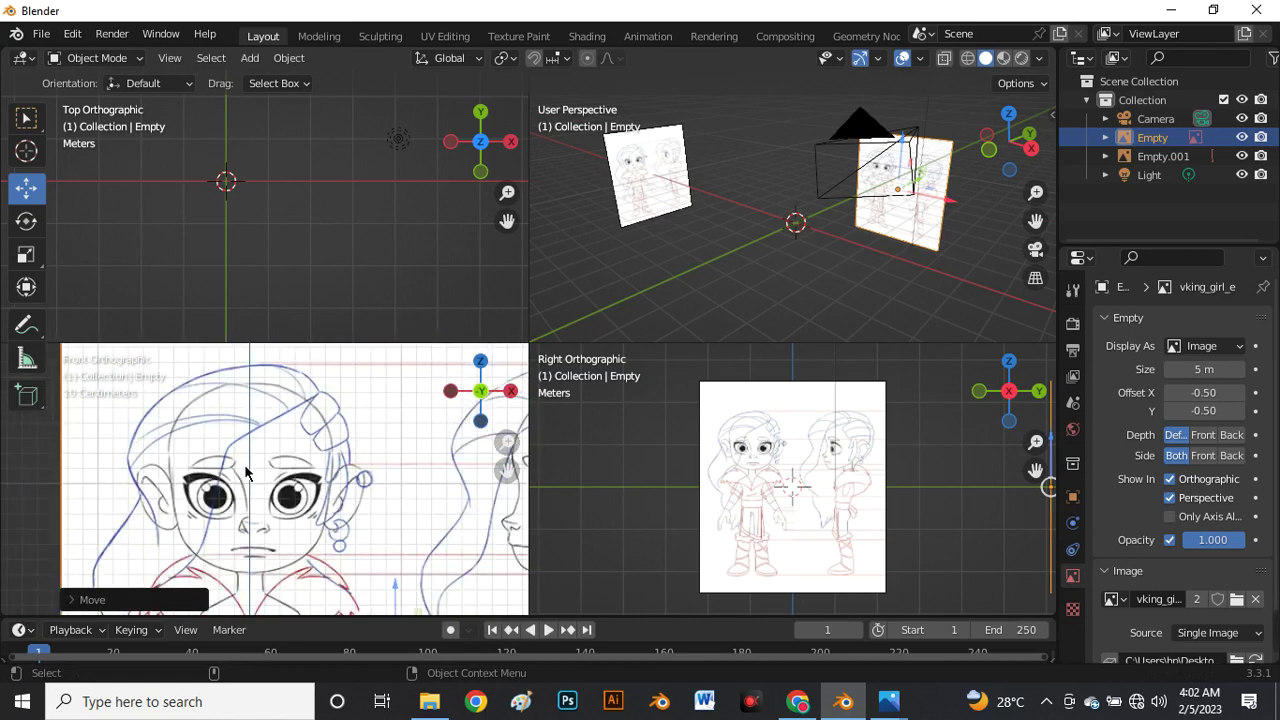
pyautogui.scroll(-2, 246, 490)
pyautogui.scroll(3, 246, 530)
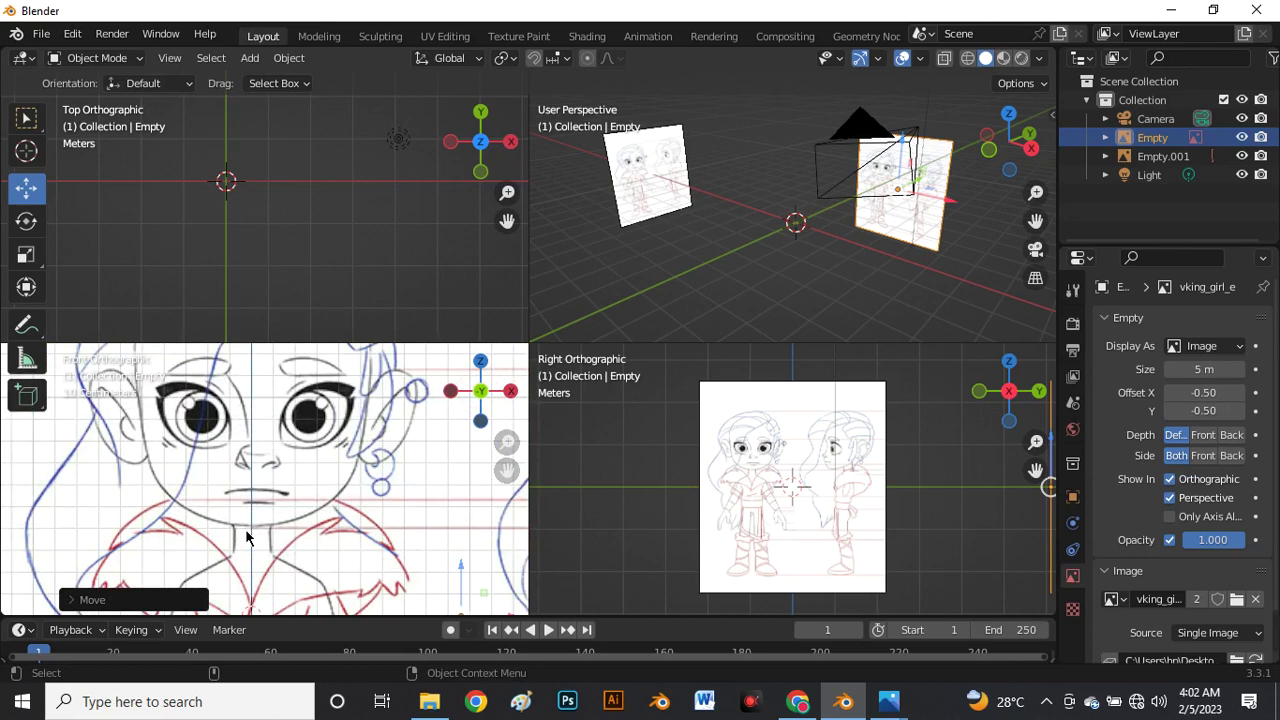
pyautogui.scroll(-3, 246, 537)
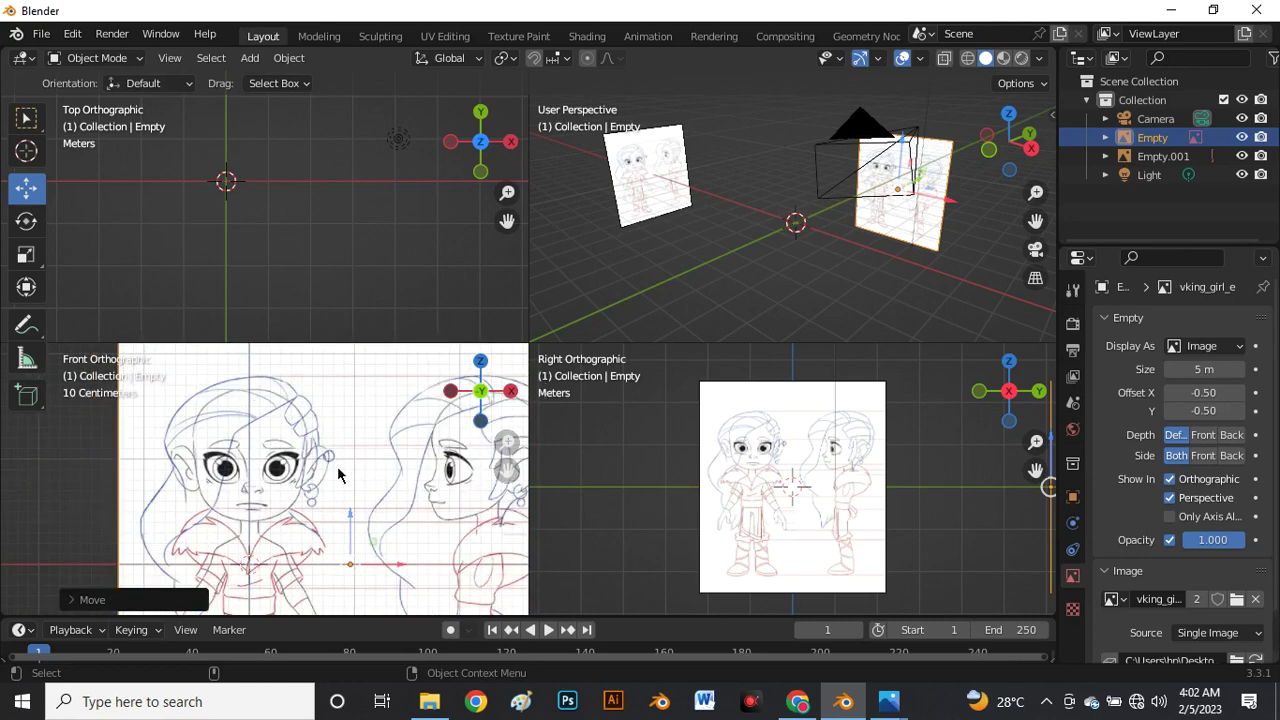
pyautogui.click(1169, 541)
pyautogui.click(1169, 541)
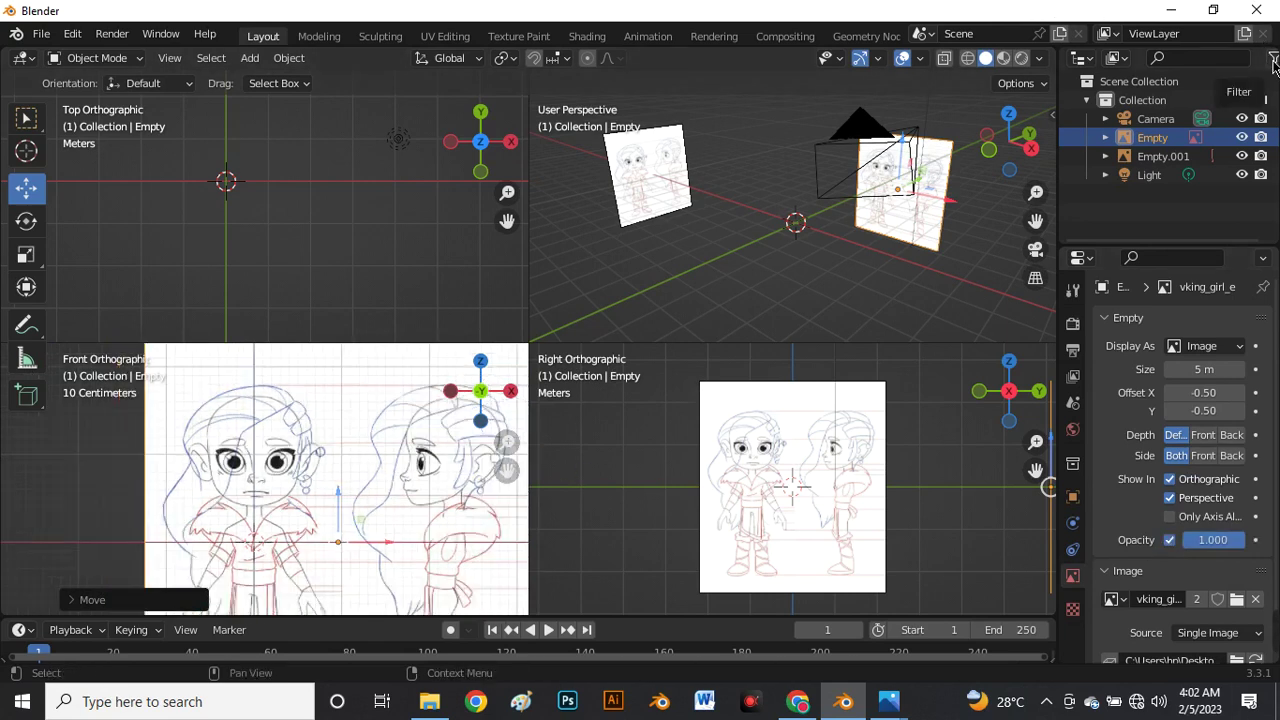
# Show the selectability toggles in the Outliner and make both reference images, Empty and Empty.001, unselectable.
pyautogui.click(1273, 60)
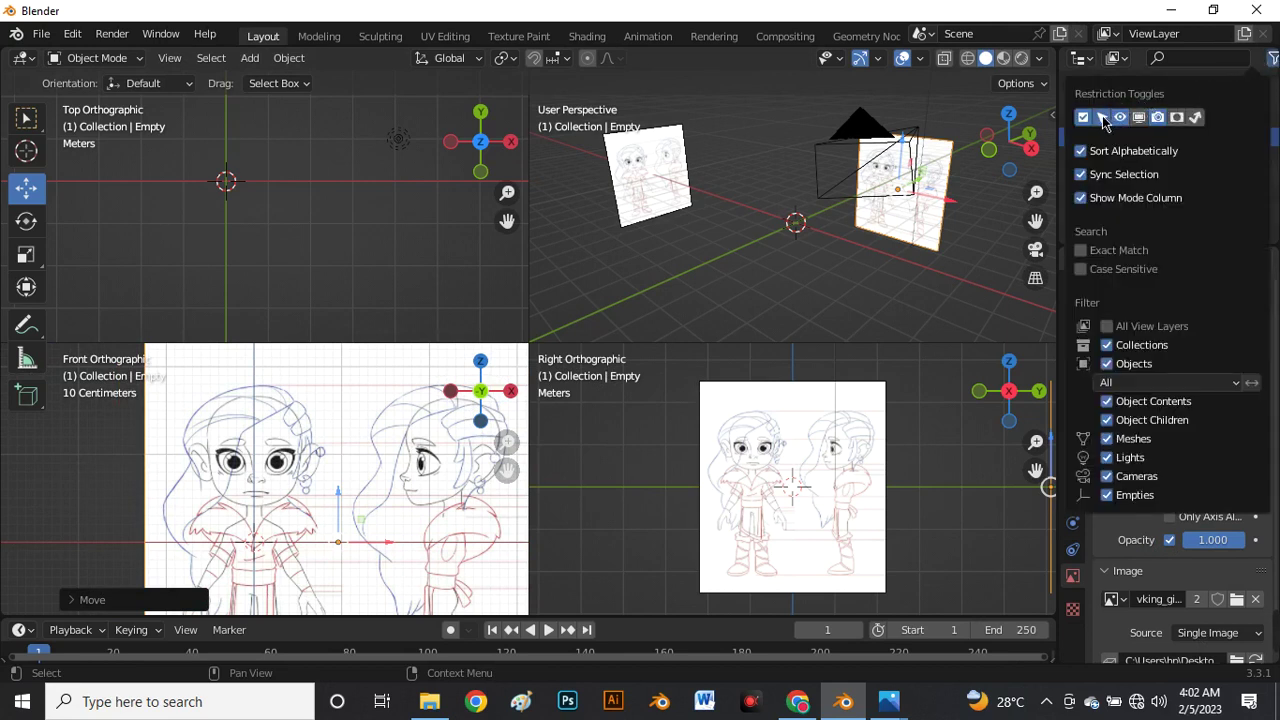
pyautogui.click(1000, 292)
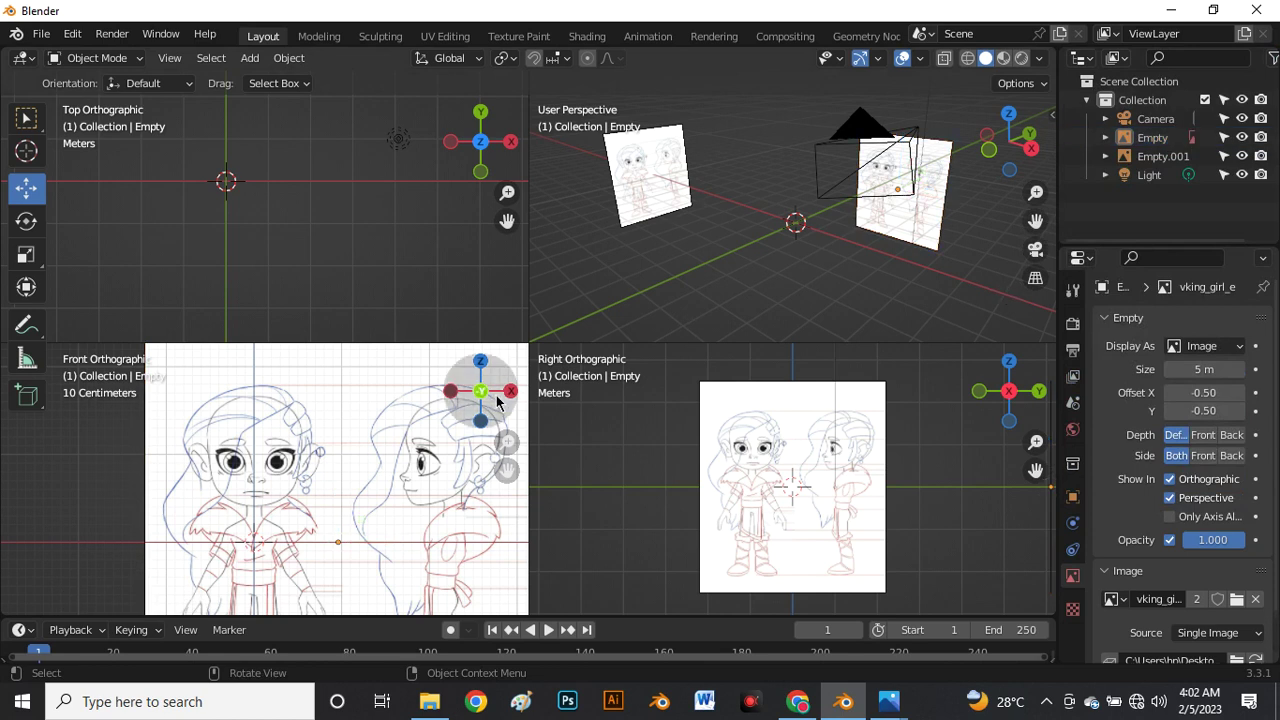
pyautogui.scroll(-2, 710, 233)
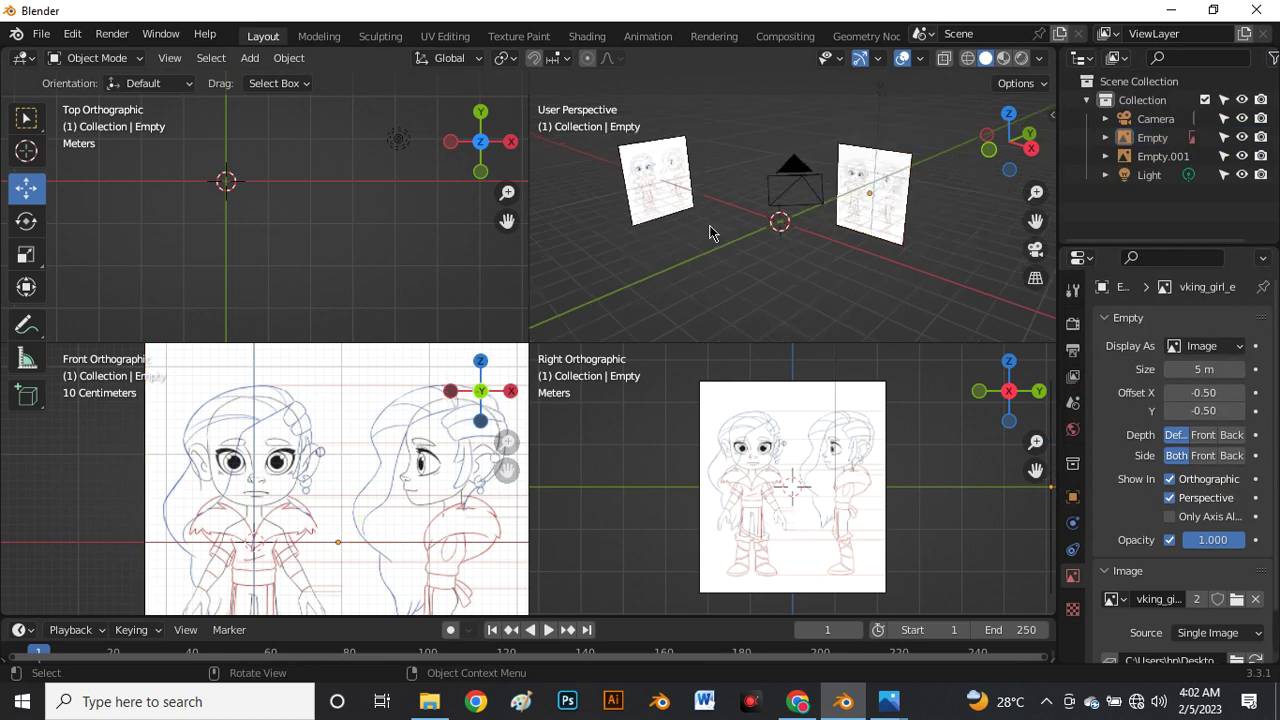
pyautogui.click(1224, 138)
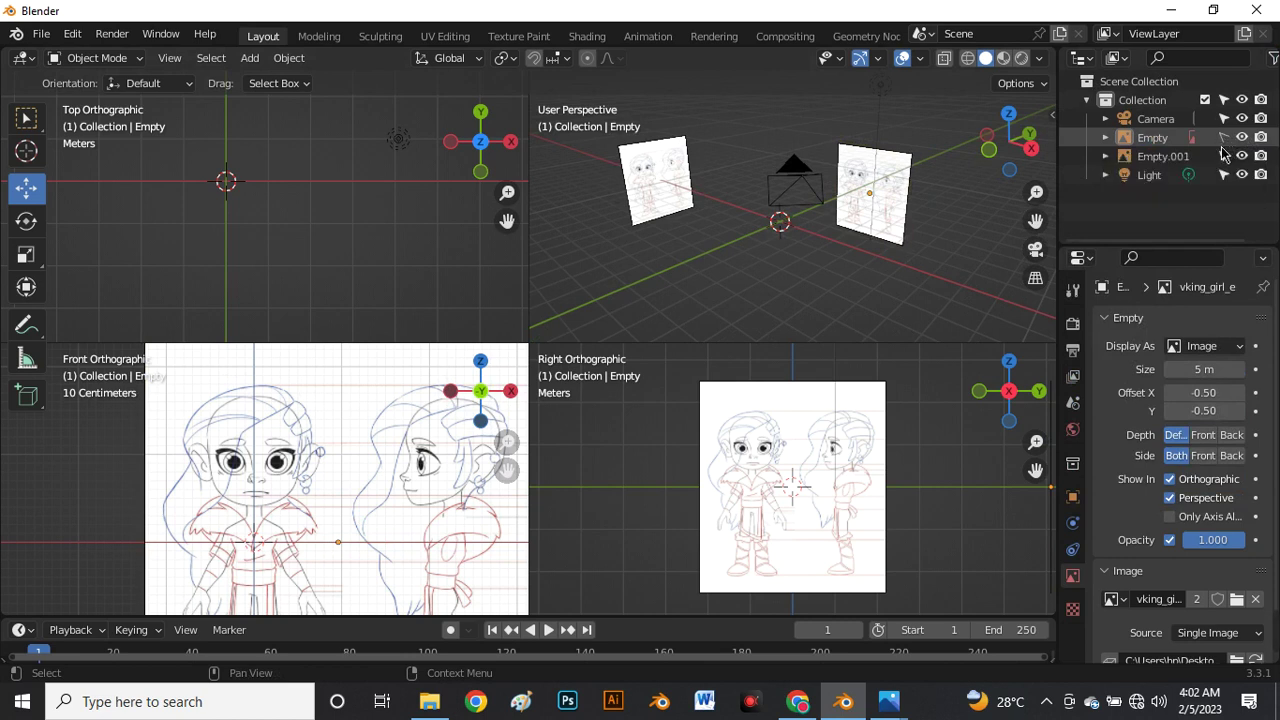
pyautogui.click(1224, 156)
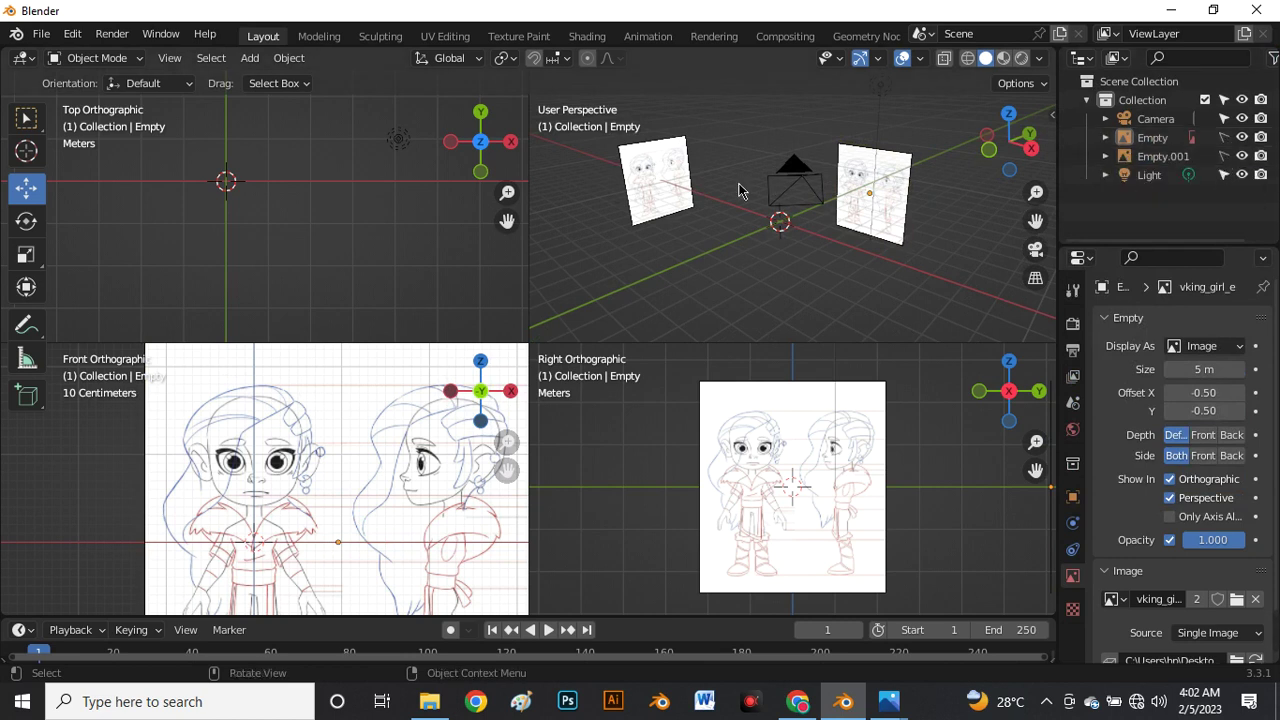
# Leave the quad view so that a single user perspective view fills the 3D viewport.
pyautogui.scroll(5, 661, 150)
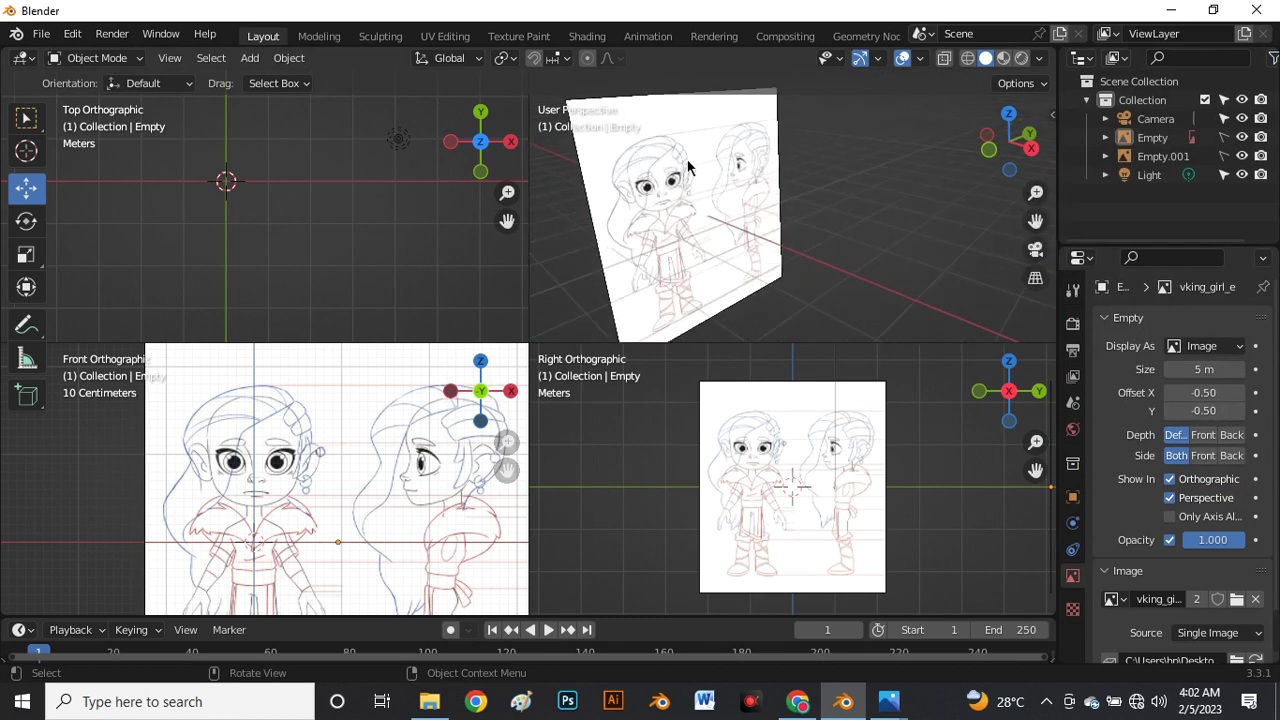
pyautogui.scroll(-4, 684, 205)
pyautogui.scroll(-1, 684, 205)
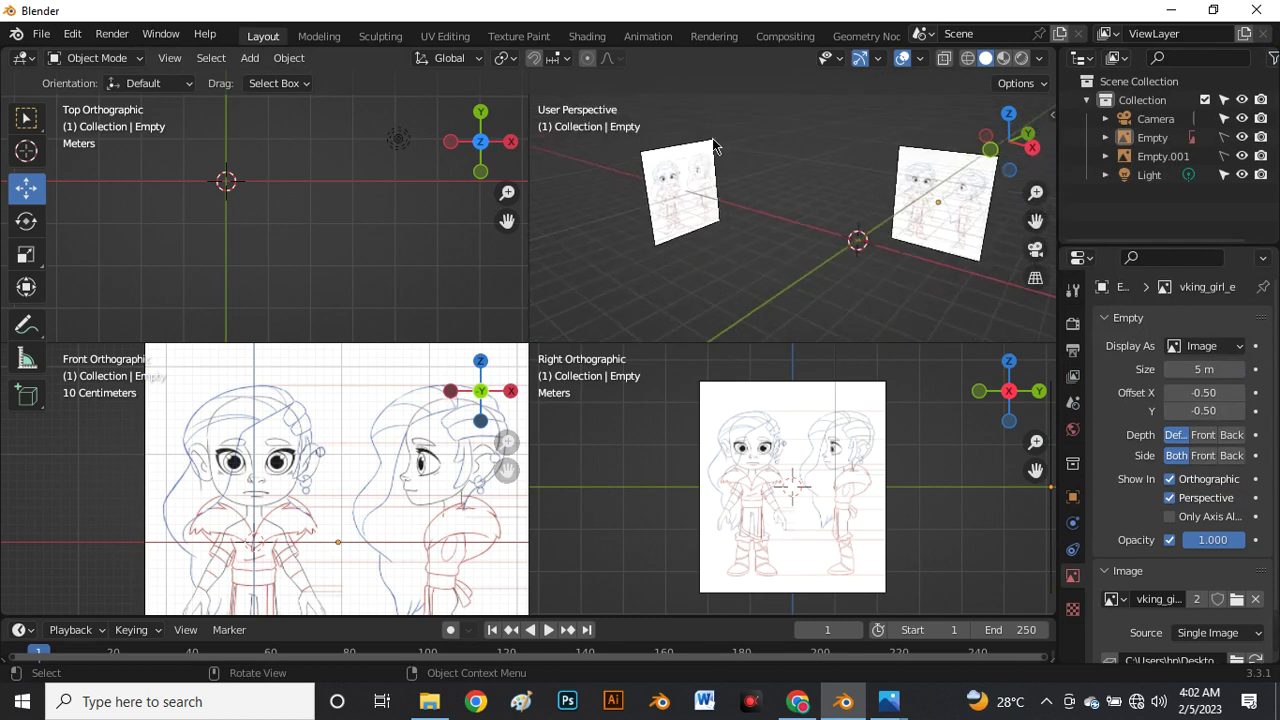
pyautogui.scroll(-2, 698, 170)
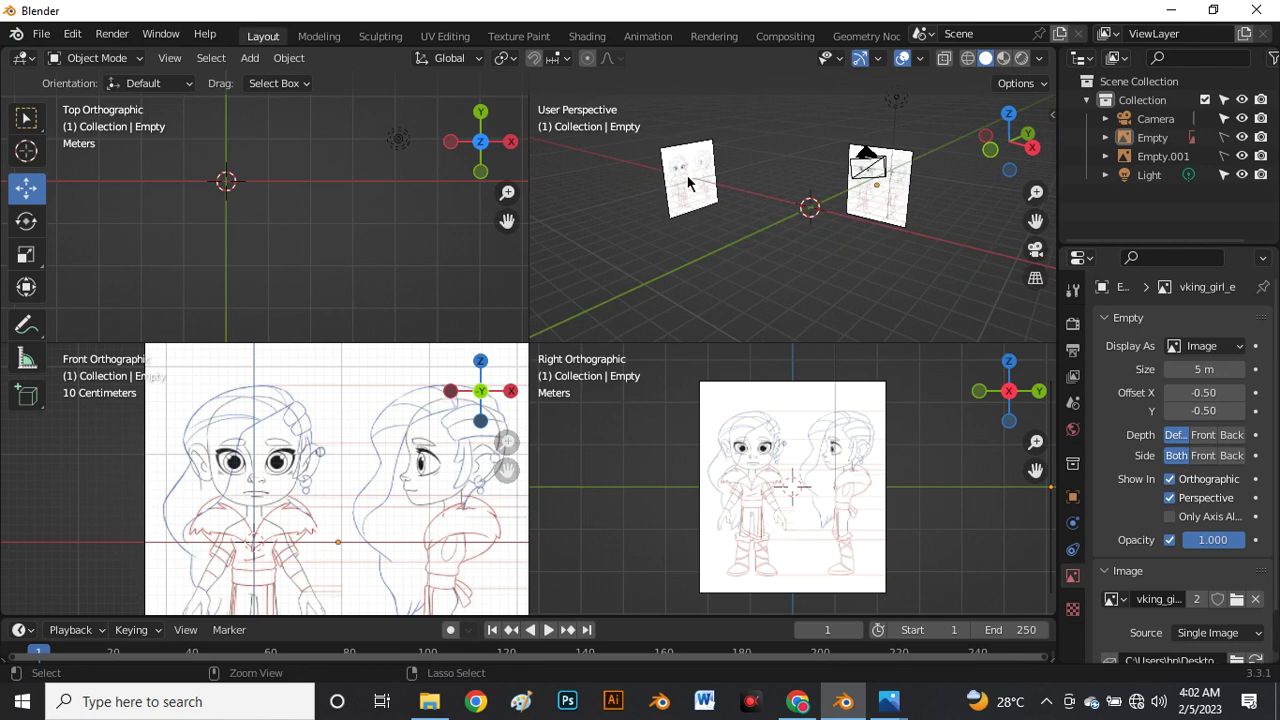
pyautogui.hotkey('ctrl', 'space')
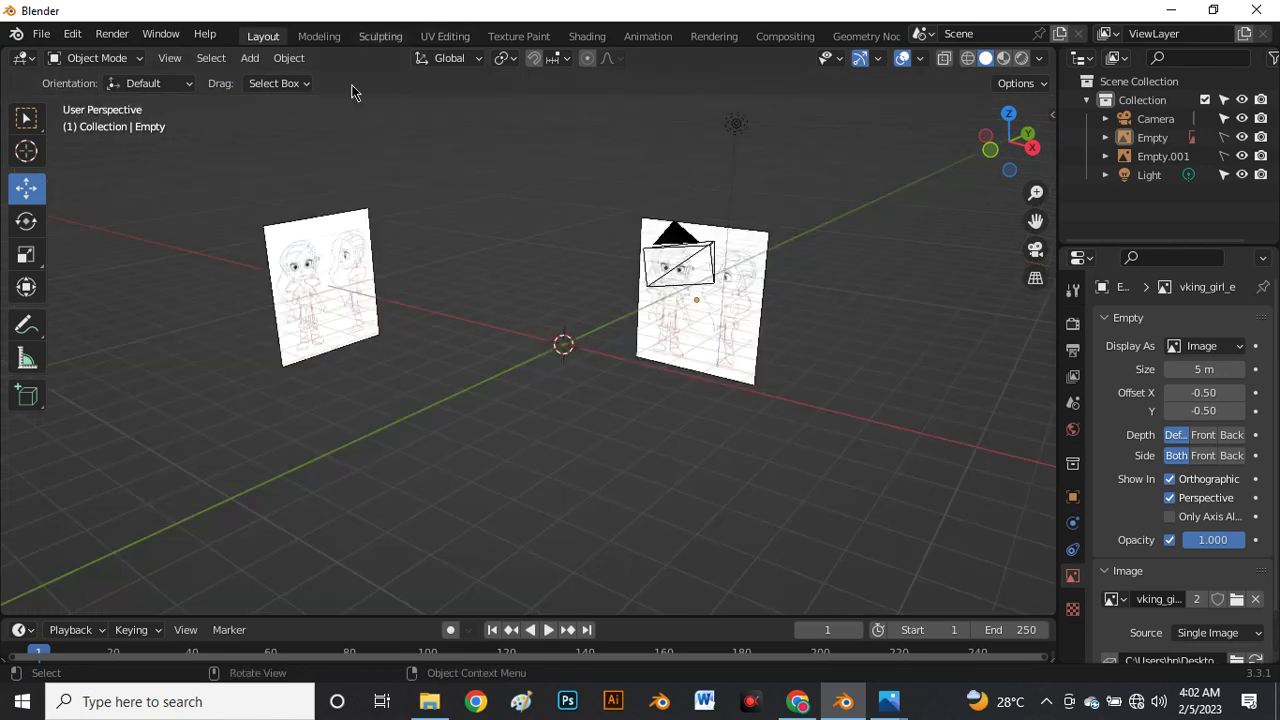
# Split the 3D viewport vertically into two side-by-side viewports of about equal width.
pyautogui.moveTo(352, 90); pyautogui.dragTo(455, 163, button='middle')
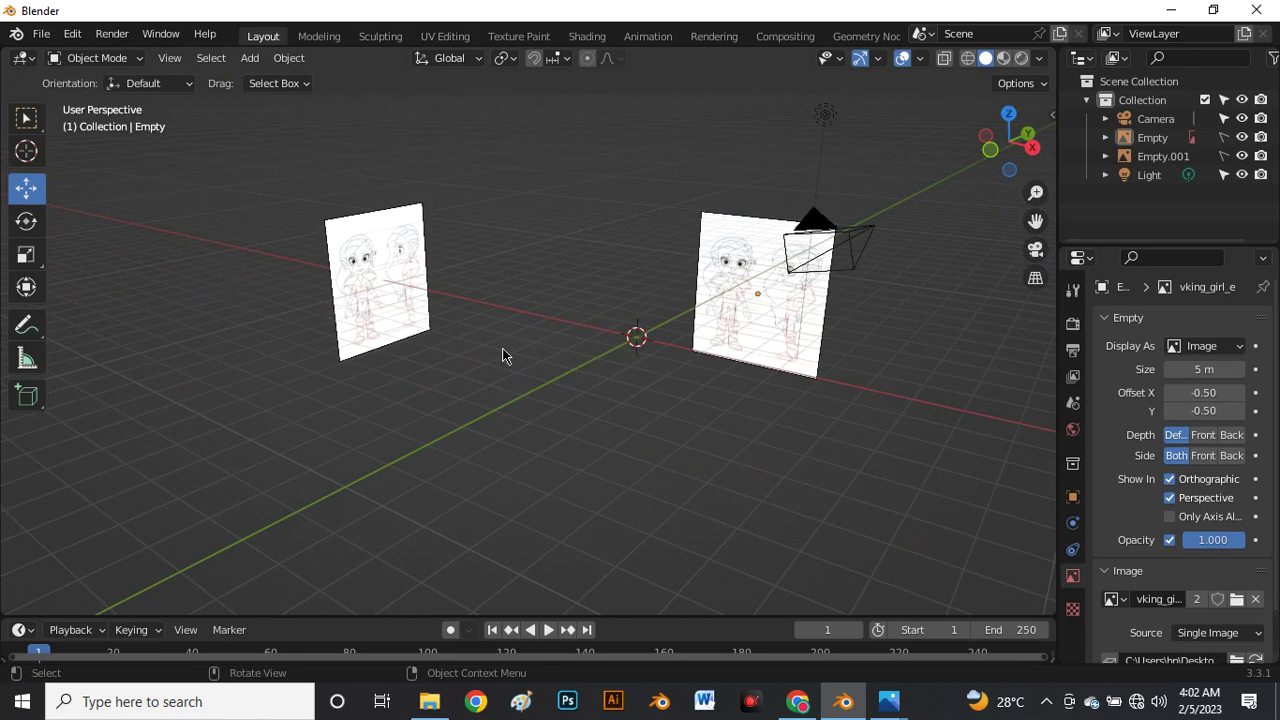
pyautogui.scroll(4, 420, 210)
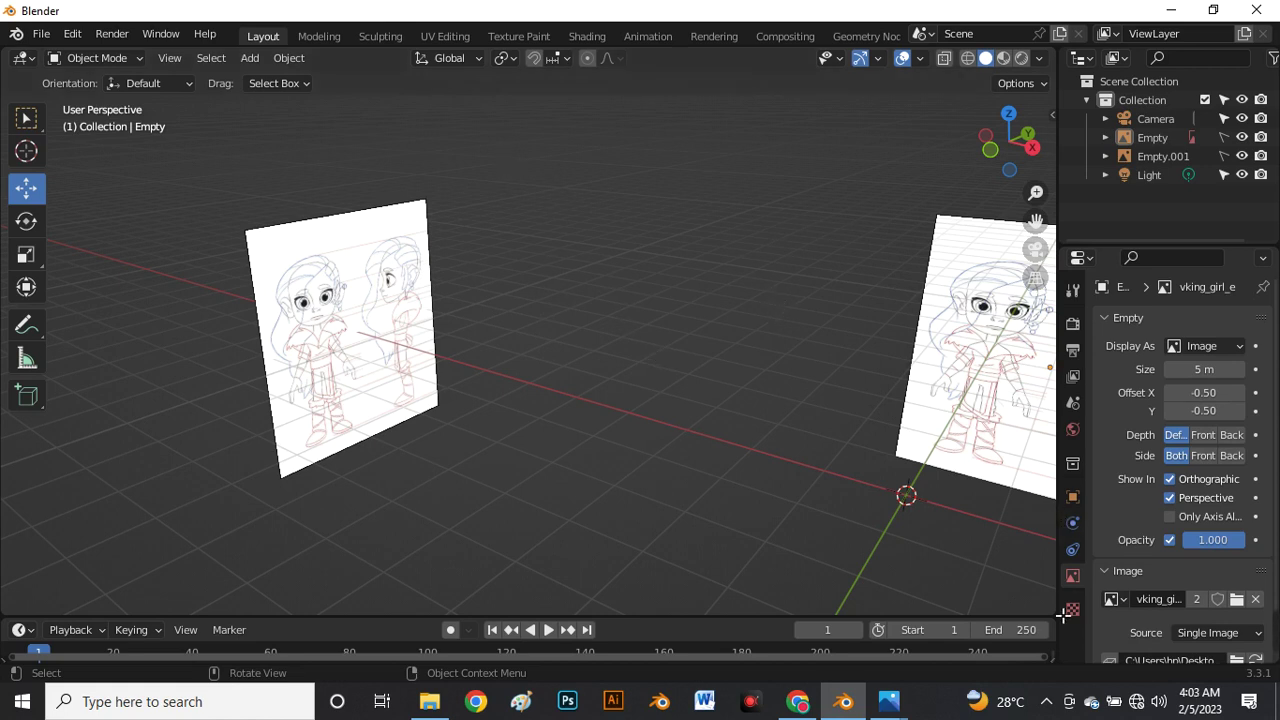
pyautogui.moveTo(1051, 616); pyautogui.dragTo(524, 574)
# Switch the right-hand viewport to Right orthographic view and fit the side reference image in it.
pyautogui.scroll(5, 628, 405)
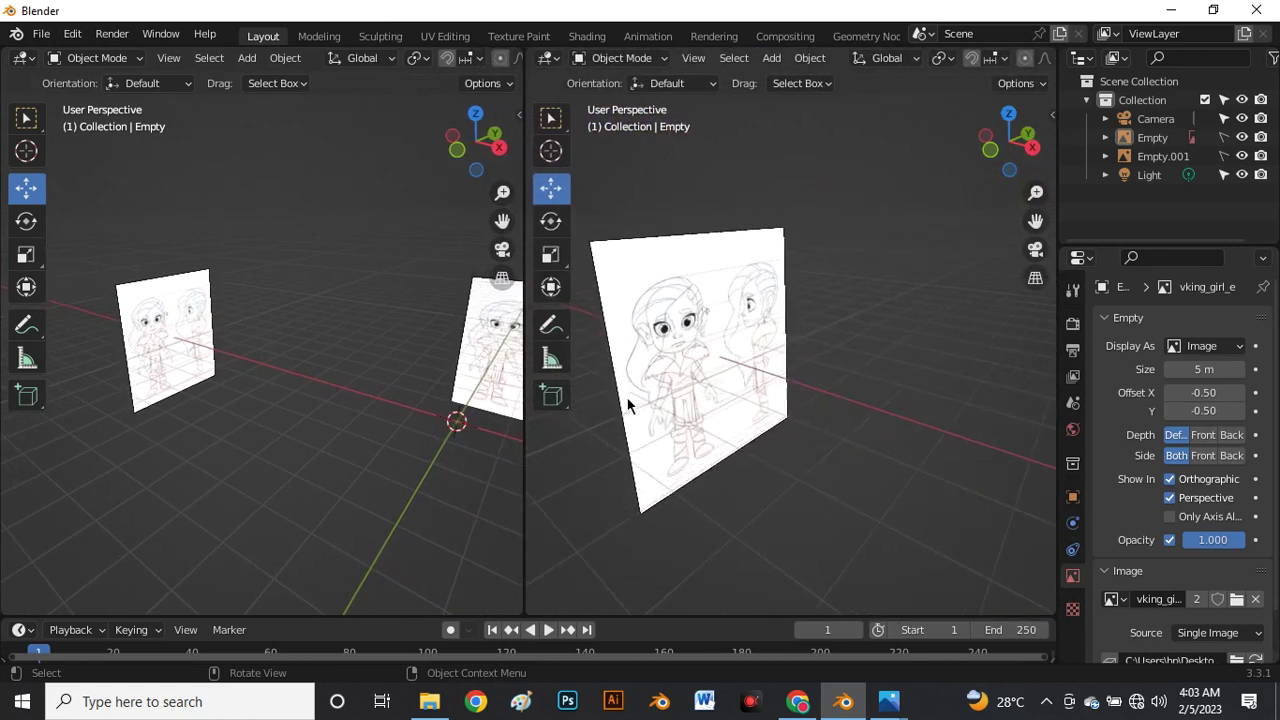
pyautogui.scroll(-2, 682, 392)
pyautogui.press('`')
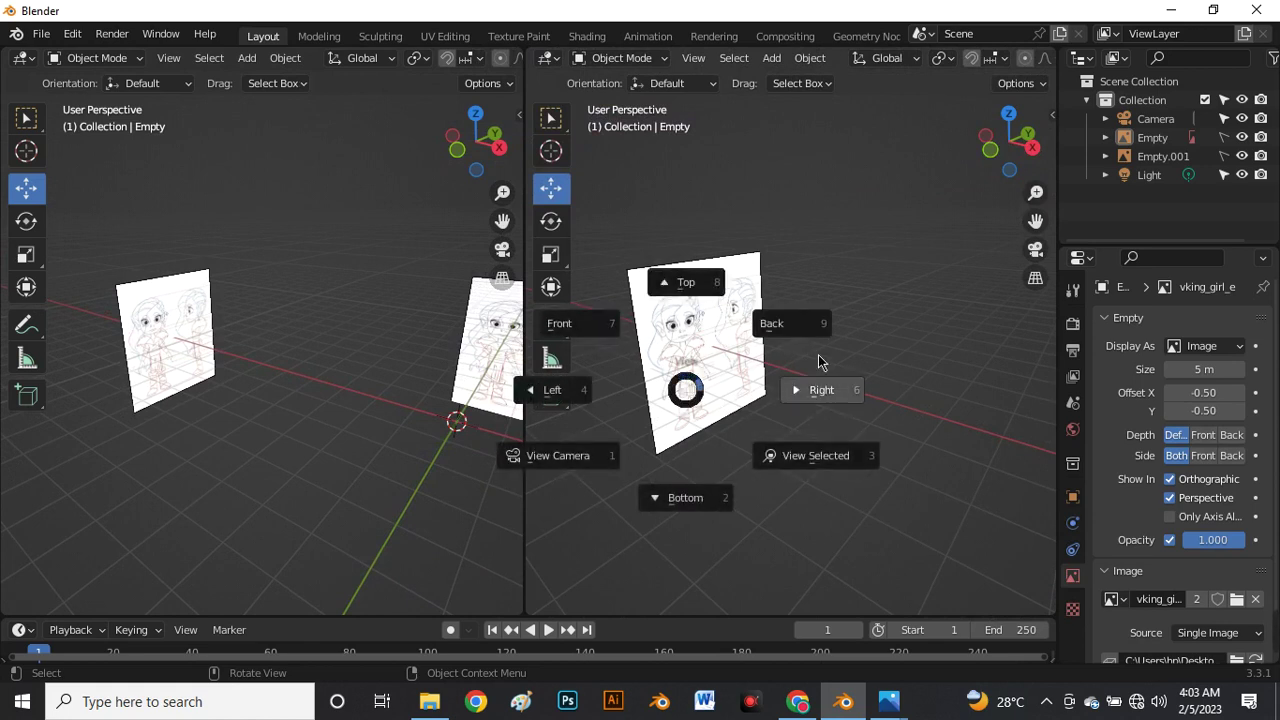
pyautogui.click(827, 395)
pyautogui.scroll(-4, 846, 331)
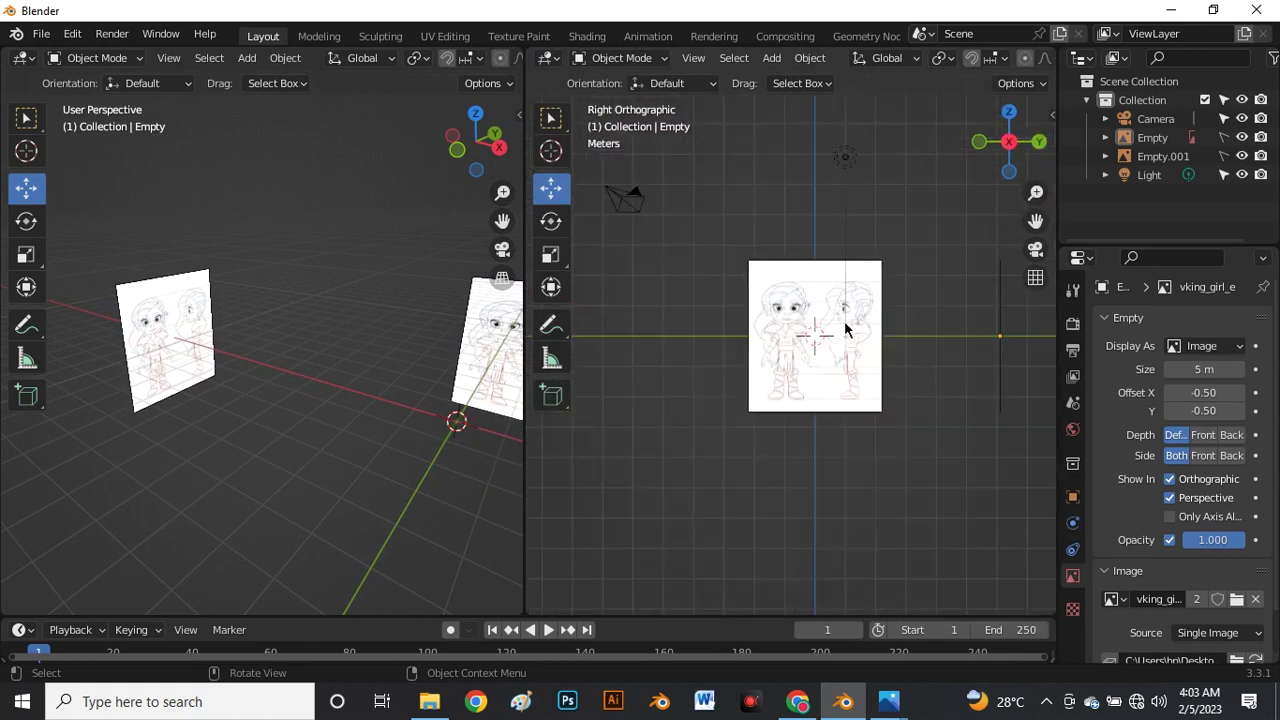
pyautogui.scroll(4, 643, 343)
# Switch the left-hand viewport to Front orthographic view and frame the character at about the same size in both viewports.
pyautogui.press('`')
pyautogui.click(157, 234)
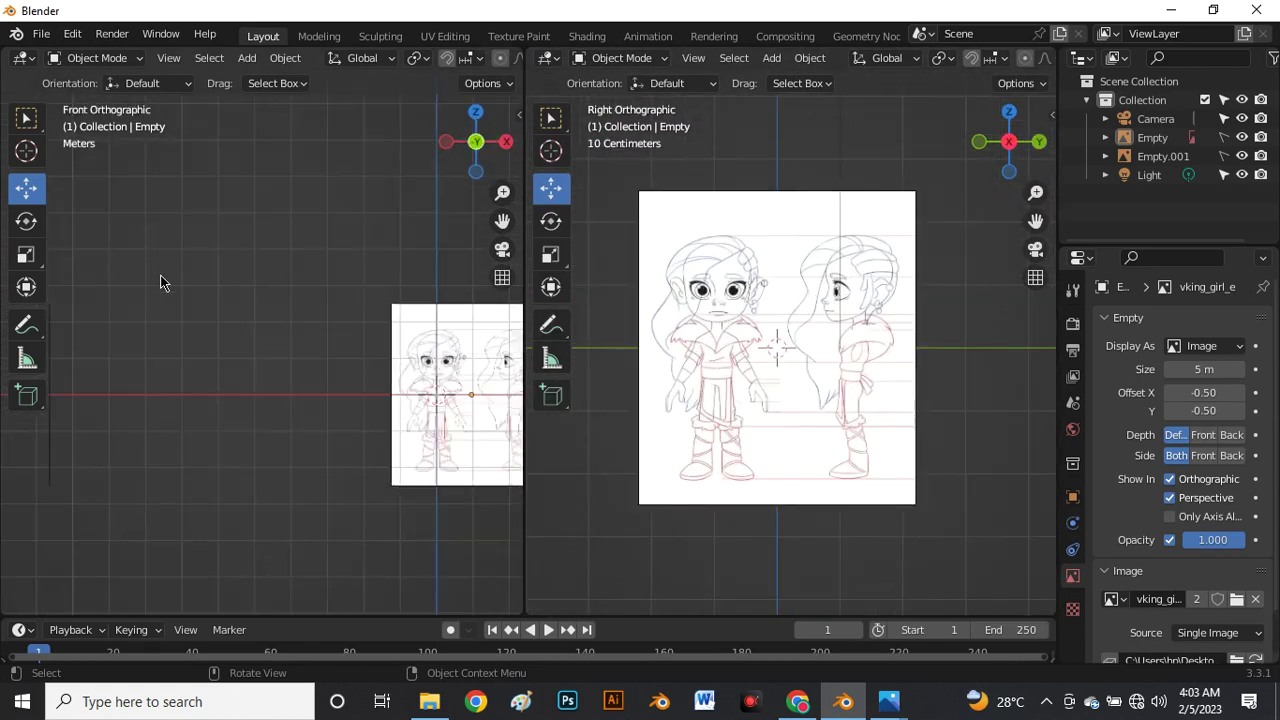
pyautogui.scroll(4, 383, 375)
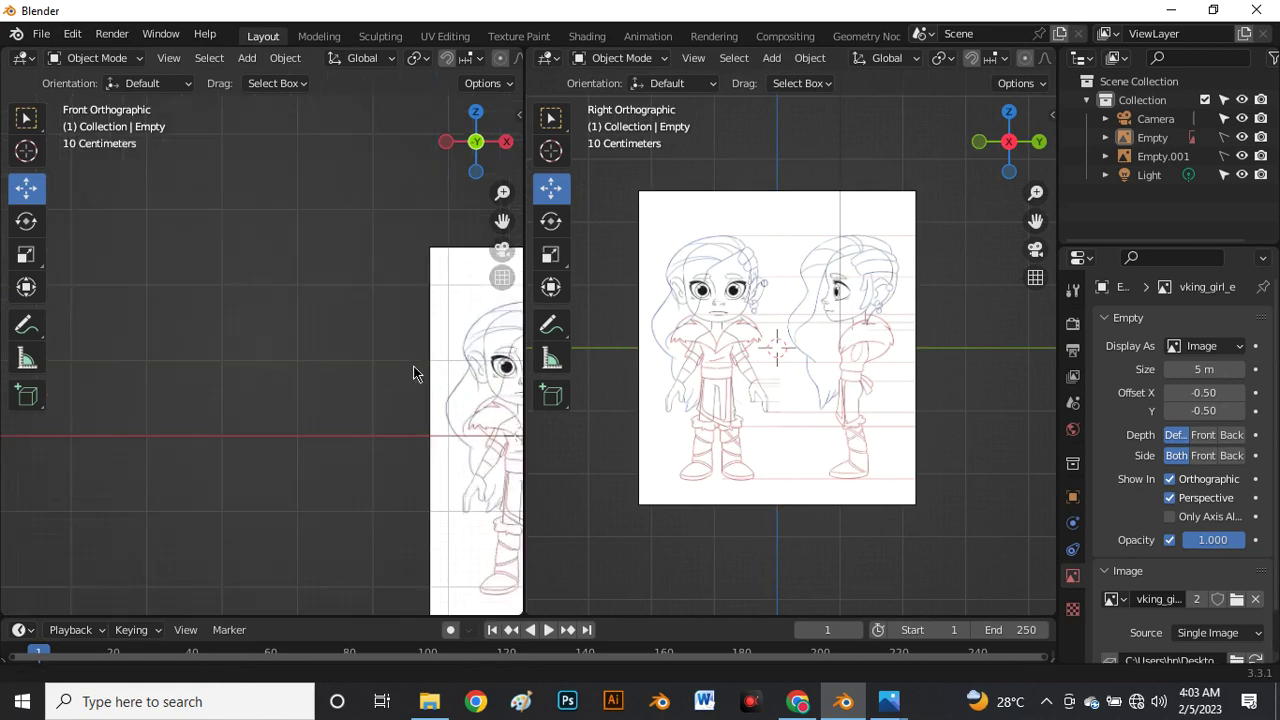
pyautogui.keyDown('shift'); pyautogui.moveTo(414, 372); pyautogui.dragTo(129, 288, button='middle'); pyautogui.keyUp('shift')
pyautogui.scroll(2, 344, 281)
pyautogui.keyDown('shift'); pyautogui.moveTo(344, 281); pyautogui.dragTo(320, 300, button='middle'); pyautogui.keyUp('shift')
pyautogui.scroll(4, 778, 313)
pyautogui.scroll(-3, 780, 313)
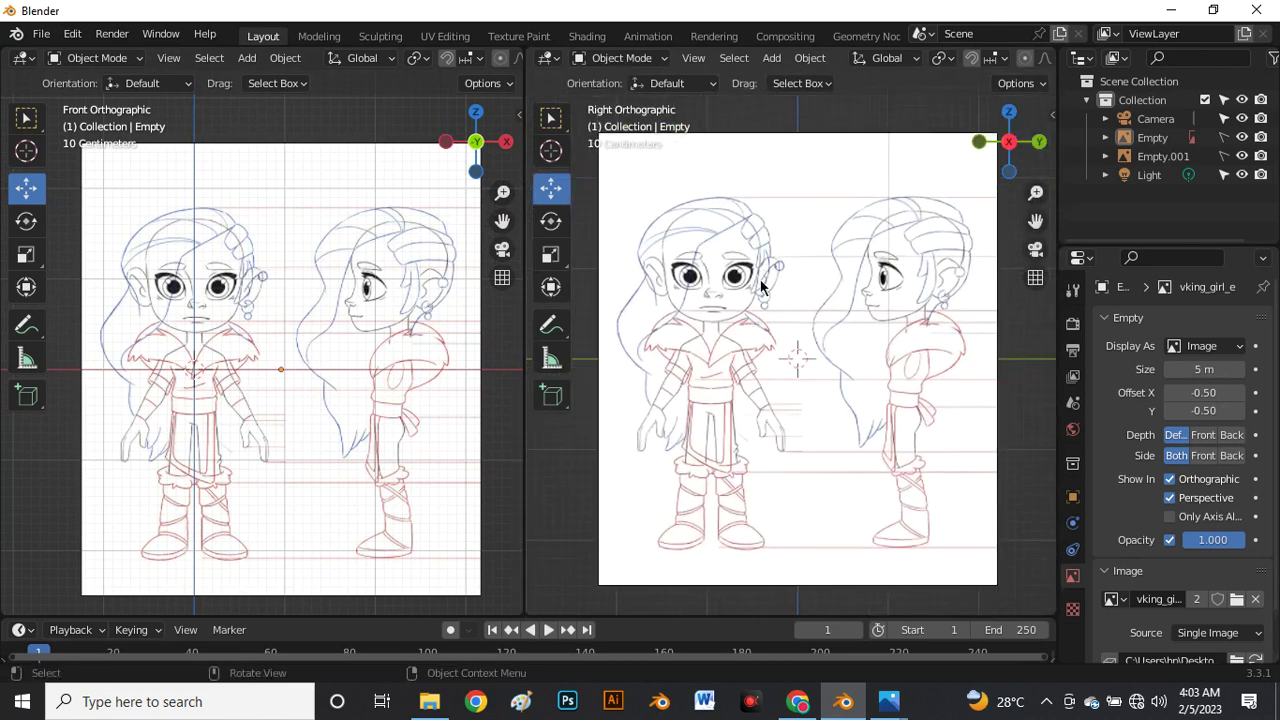
pyautogui.scroll(1, 781, 338)
pyautogui.scroll(2, 277, 318)
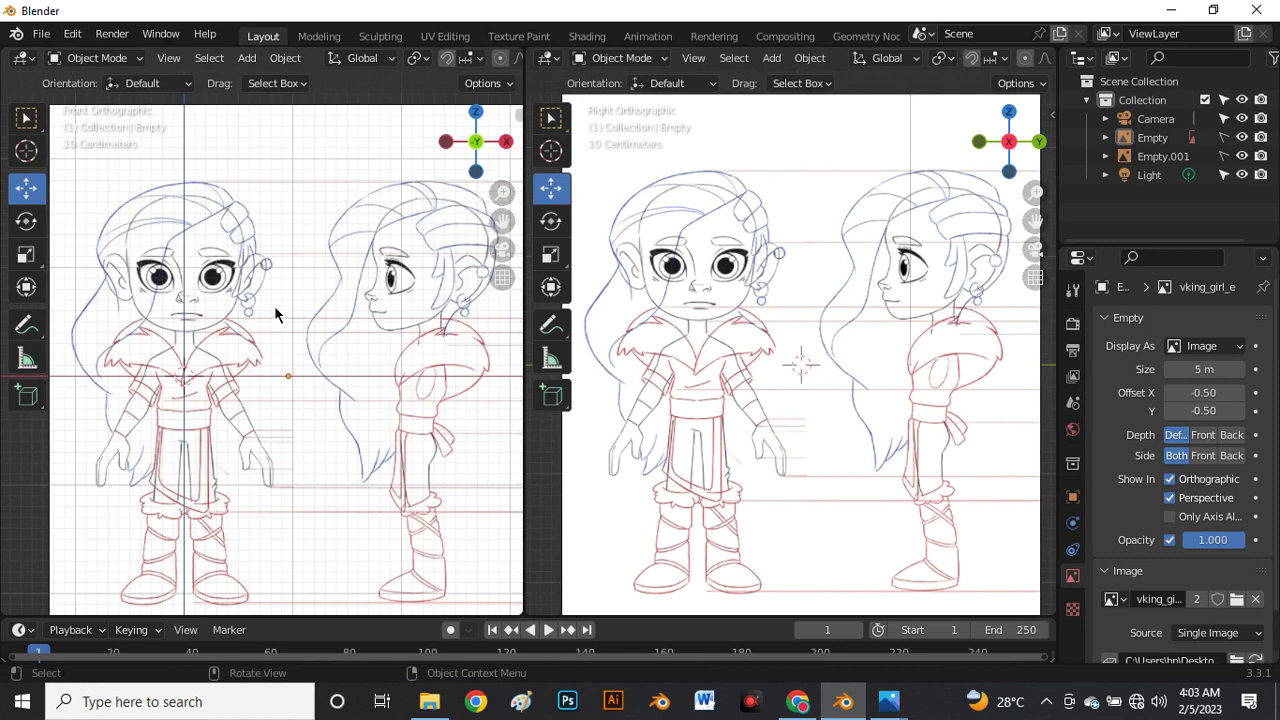
# Add a mesh plane at the 3D cursor and rotate it 90 degrees about the X axis to face the front view.
pyautogui.hotkey('shift', 'a')
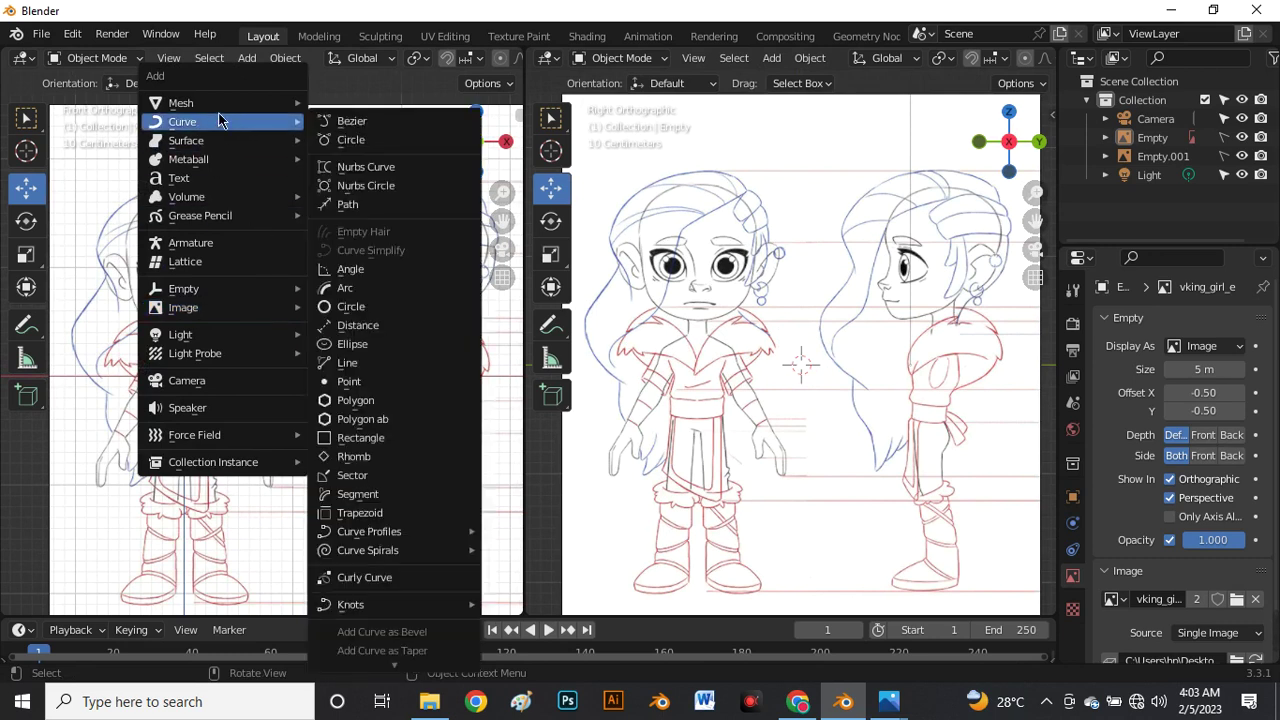
pyautogui.moveTo(223, 103)
pyautogui.click(340, 104)
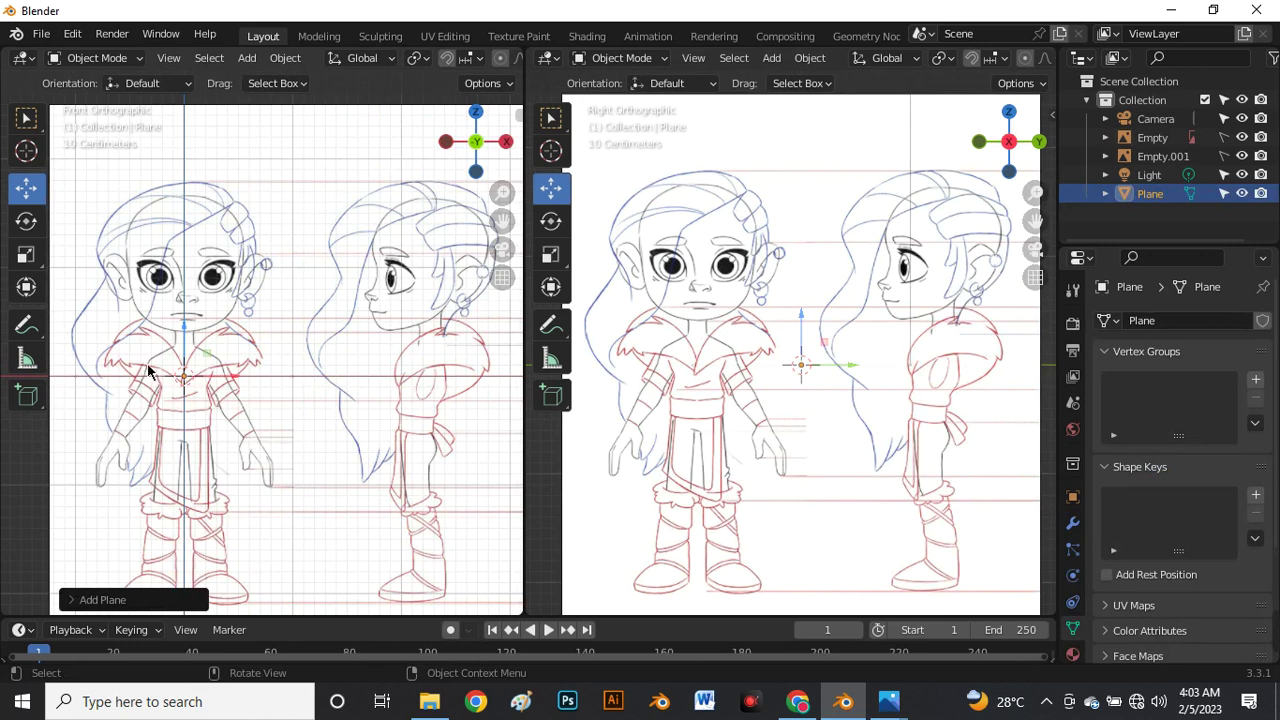
pyautogui.press('r')
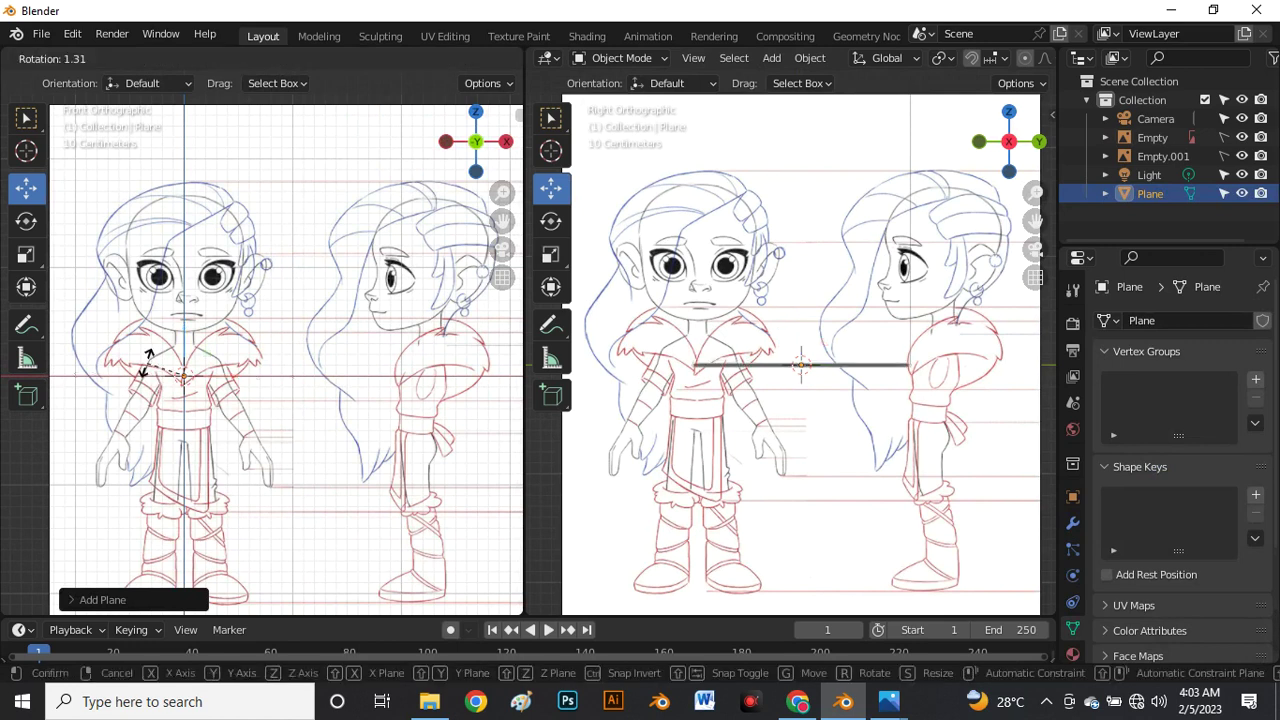
pyautogui.write('x')
pyautogui.write('90')
pyautogui.press('Return')
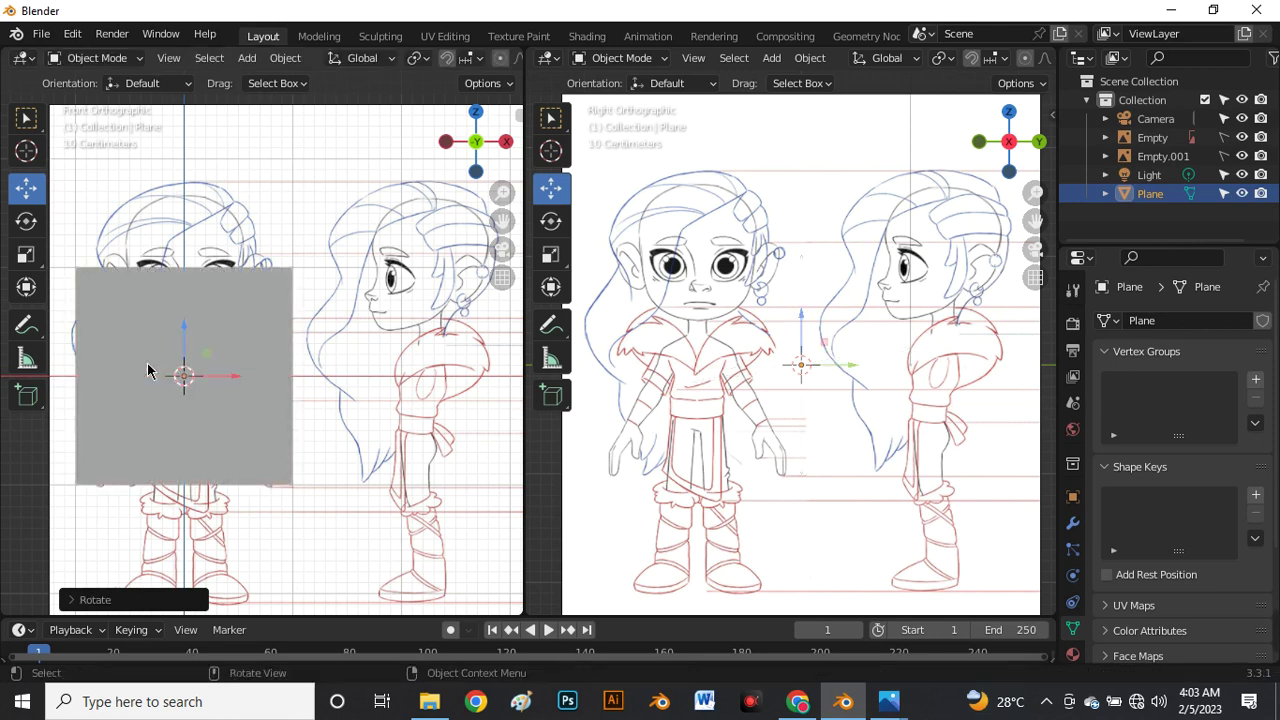
# Scale the plane down to about 0.13 and move it straight up along Z to the face, between the eyes.
pyautogui.scroll(-2, 200, 340)
pyautogui.scroll(3, 185, 372)
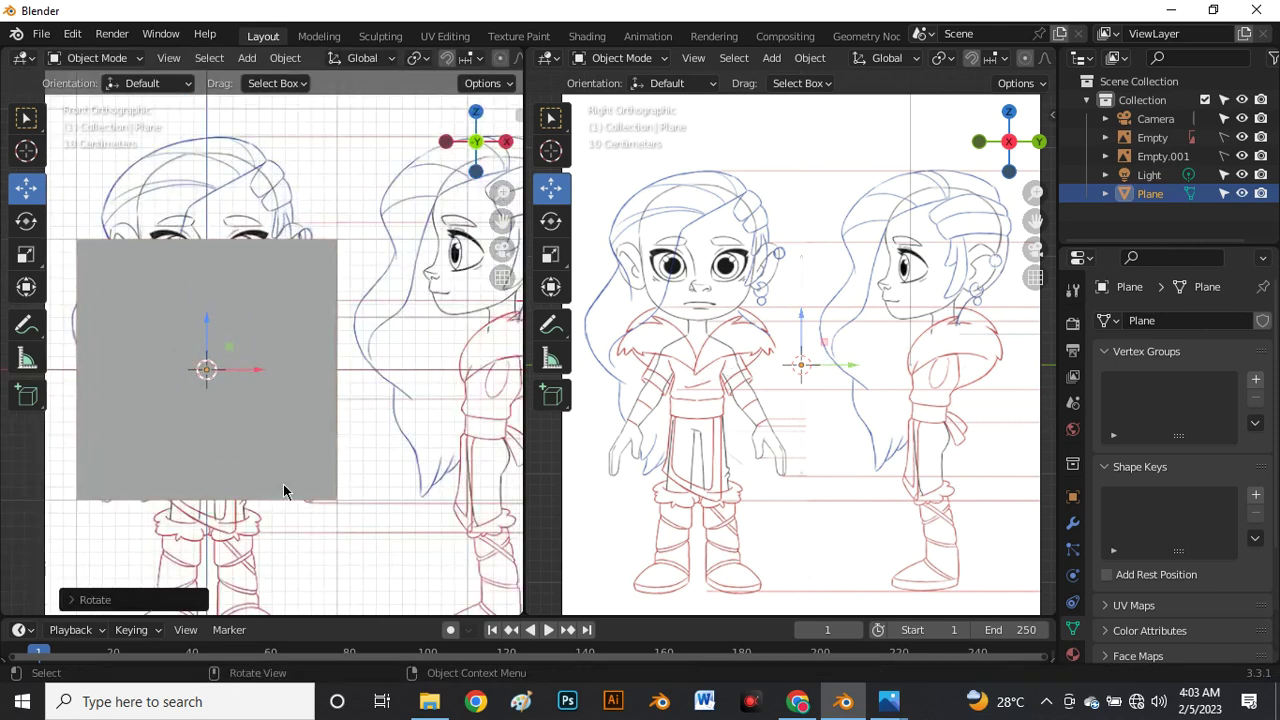
pyautogui.press('s')
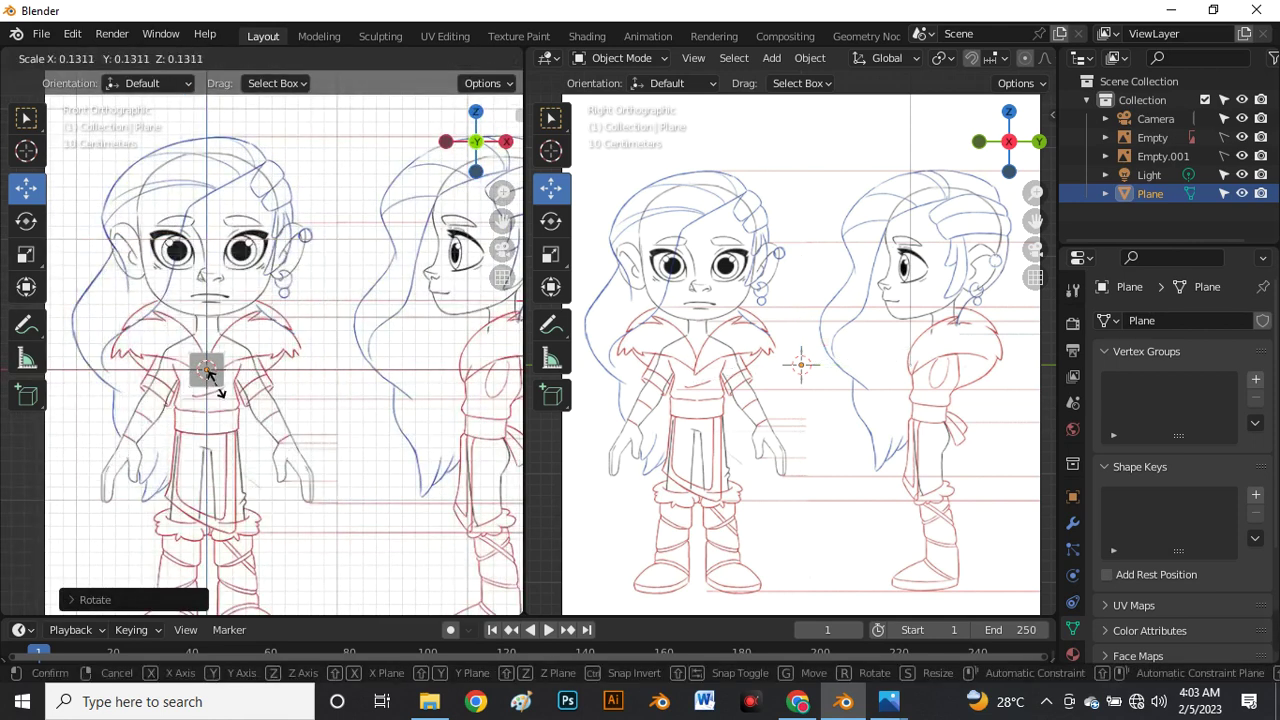
pyautogui.click(207, 372)
pyautogui.scroll(3, 206, 368)
pyautogui.press('g')
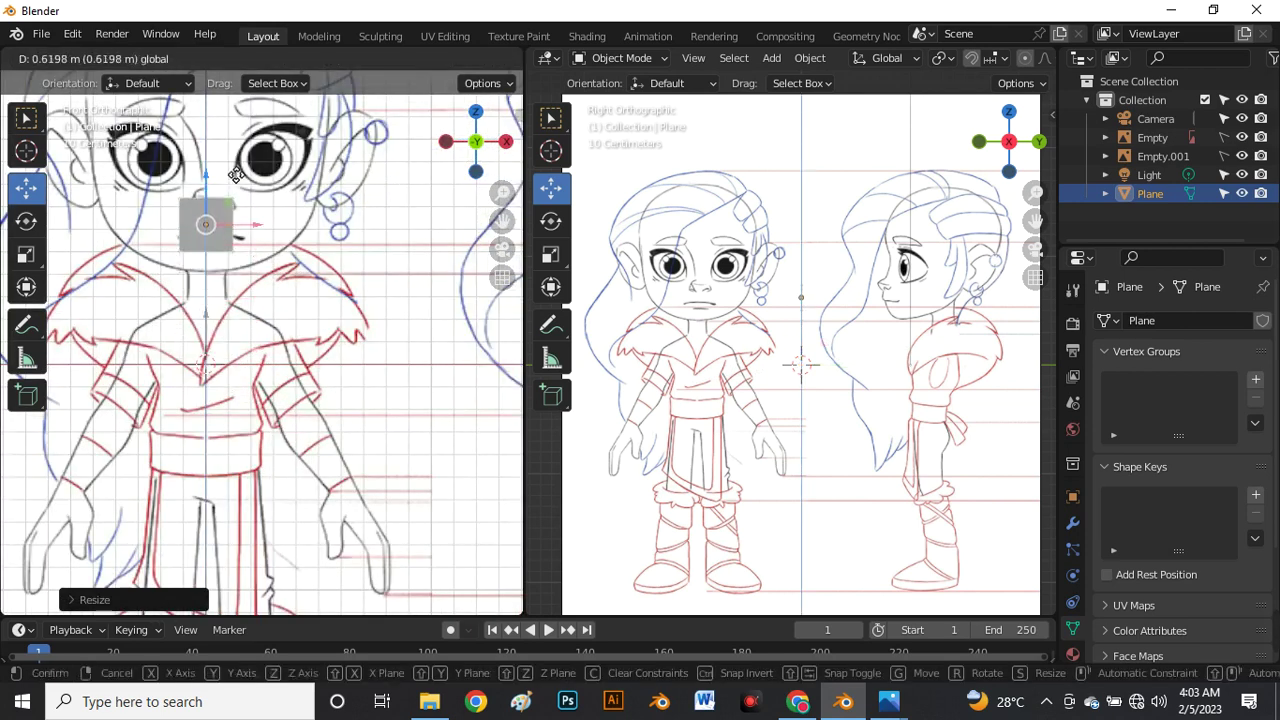
pyautogui.click(236, 140)
# Scale the plane down a little further so that it fits between the eyes, just above the nostrils.
pyautogui.scroll(6, 191, 190)
pyautogui.scroll(-3, 208, 313)
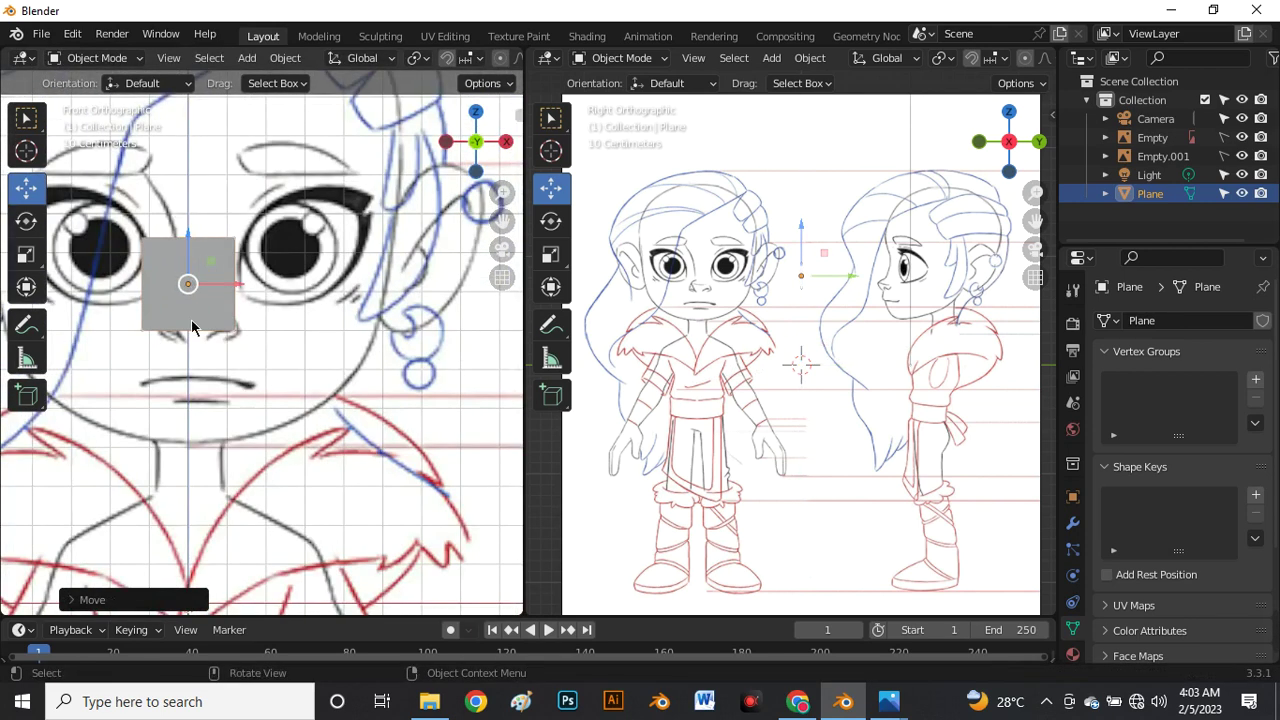
pyautogui.press('s')
pyautogui.click(197, 360)
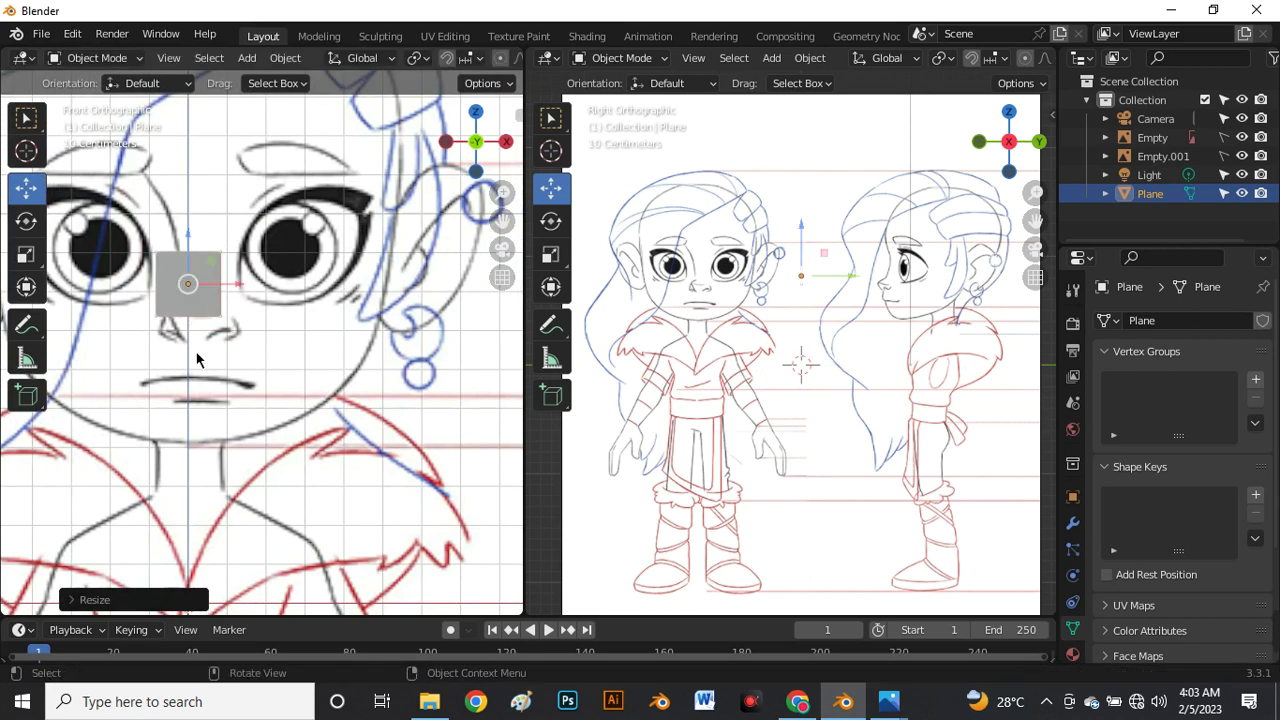
pyautogui.scroll(-2, 188, 322)
pyautogui.scroll(3, 183, 318)
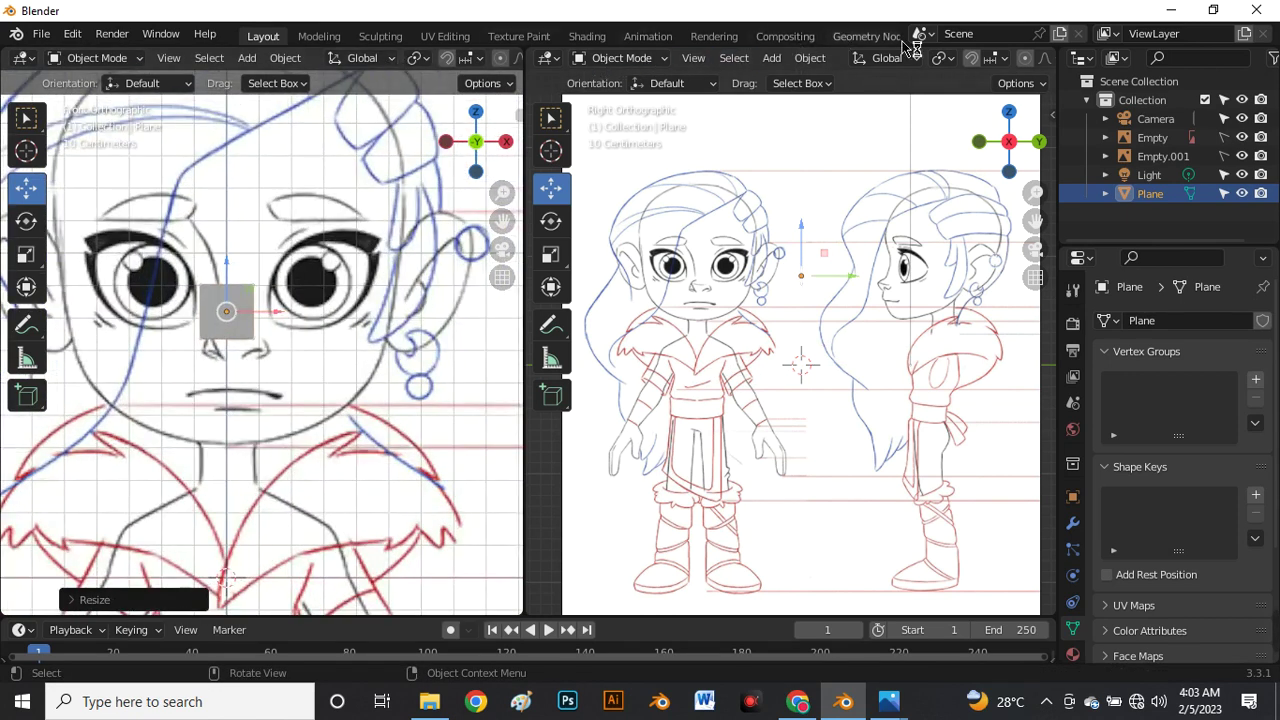
pyautogui.hscroll(5, 900, 56)
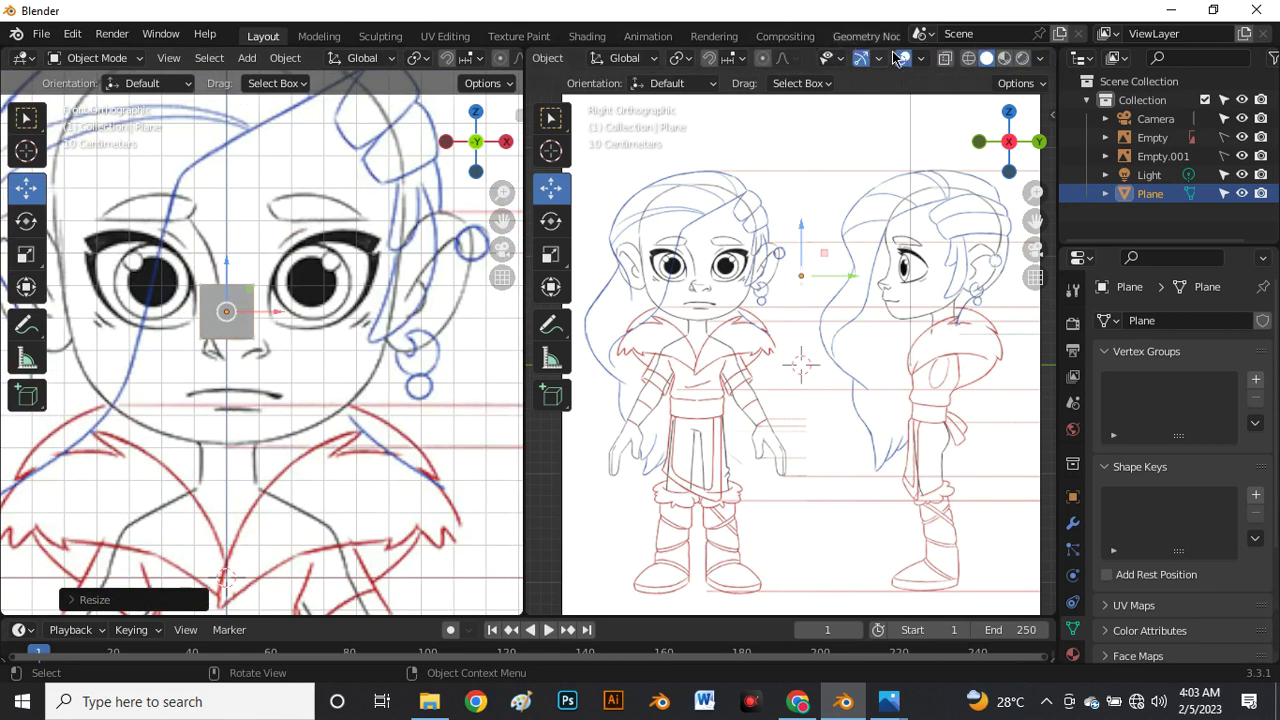
pyautogui.click(921, 62)
pyautogui.scroll(3, 262, 326)
pyautogui.scroll(-2, 291, 330)
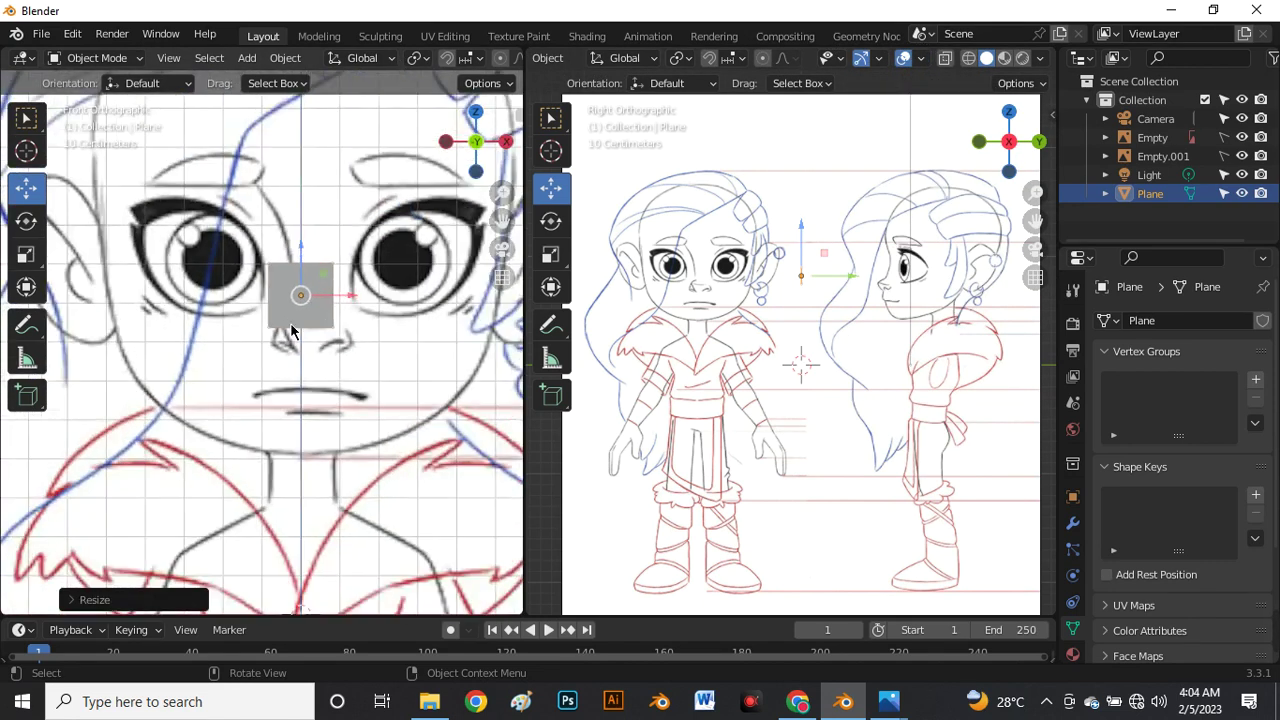
pyautogui.click(361, 371)
pyautogui.scroll(2, 290, 290)
pyautogui.scroll(-3, 266, 323)
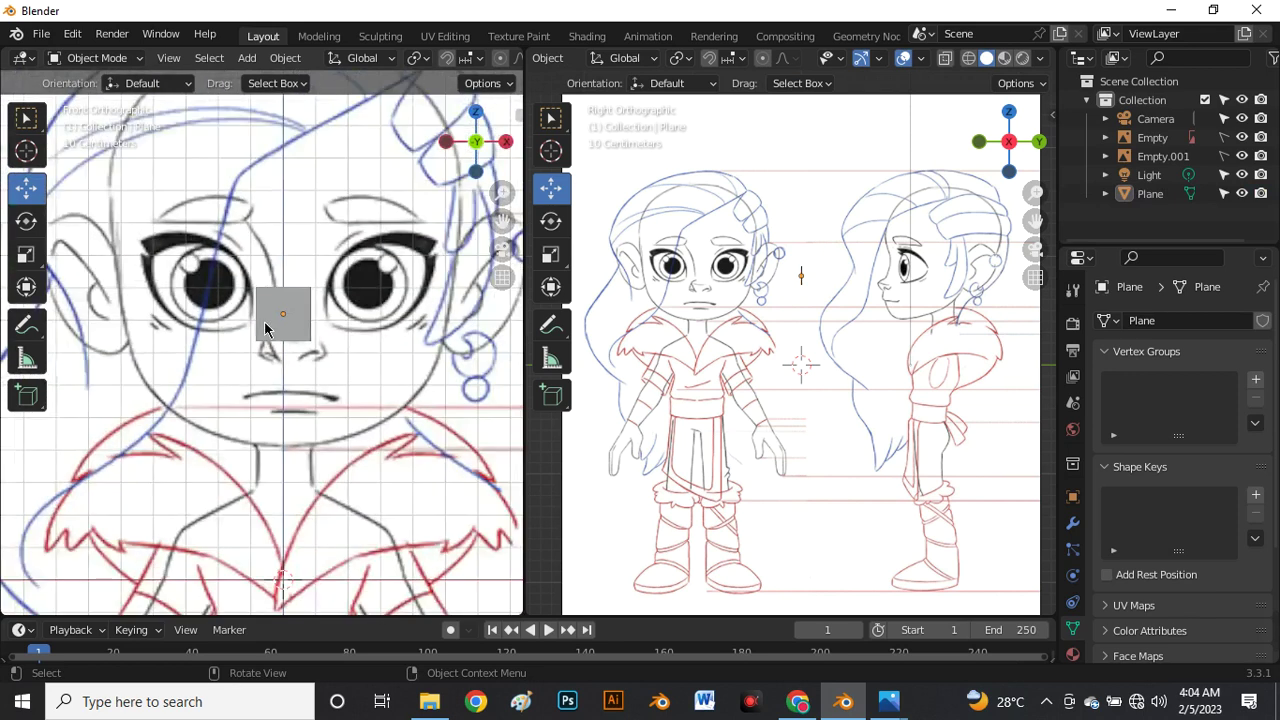
# Enter Edit Mode on the plane and add one centred vertical loop cut that divides it into two halves.
pyautogui.scroll(3, 290, 312)
pyautogui.scroll(3, 290, 312)
pyautogui.click(249, 365)
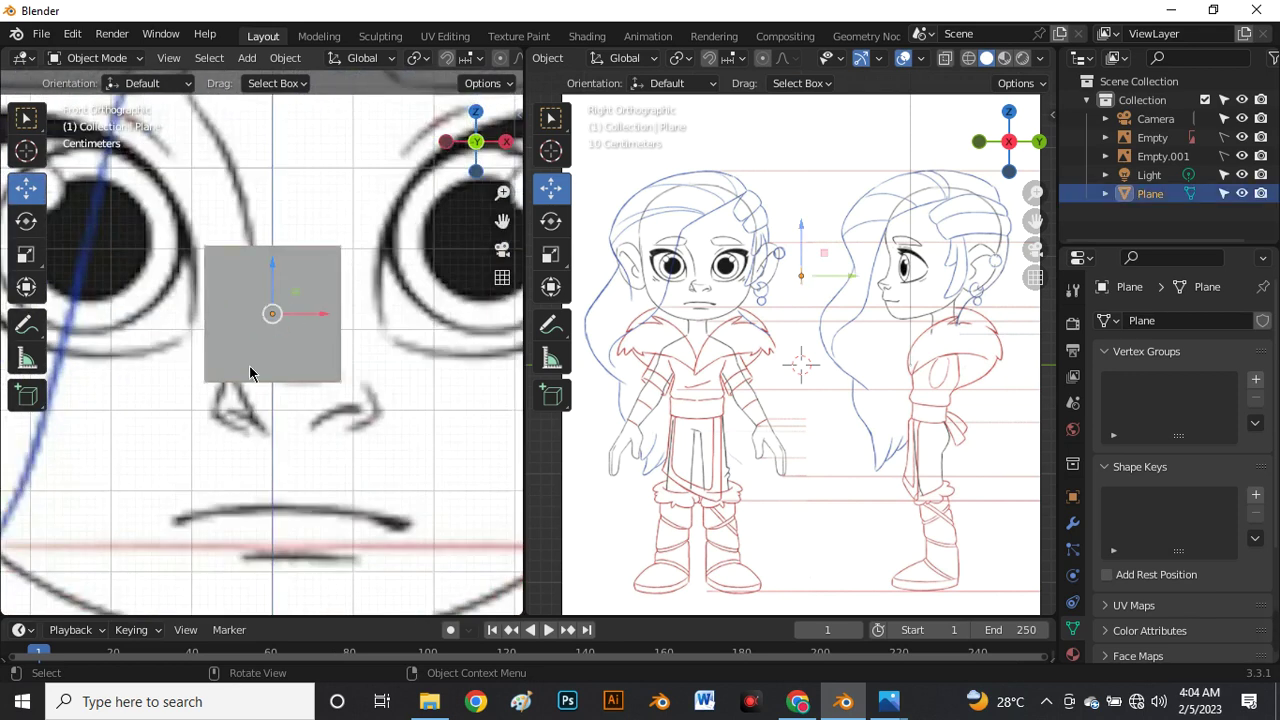
pyautogui.press('Tab')
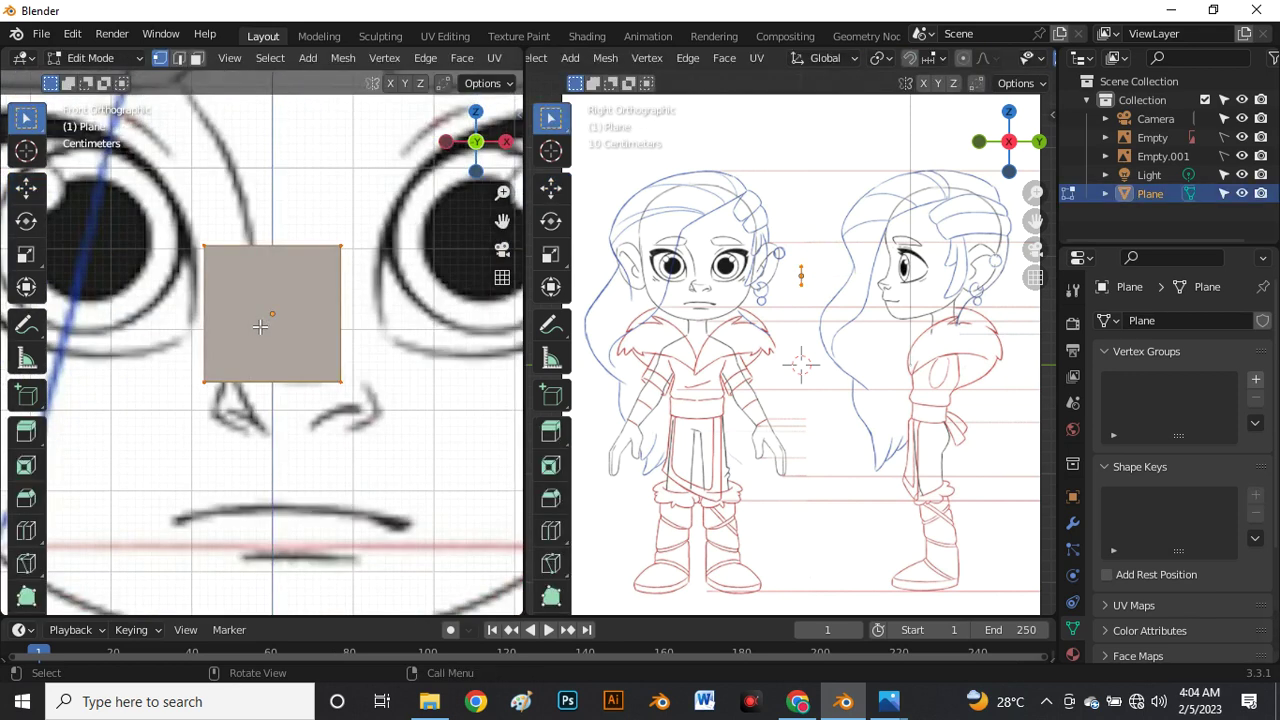
pyautogui.hotkey('ctrl', 'r')
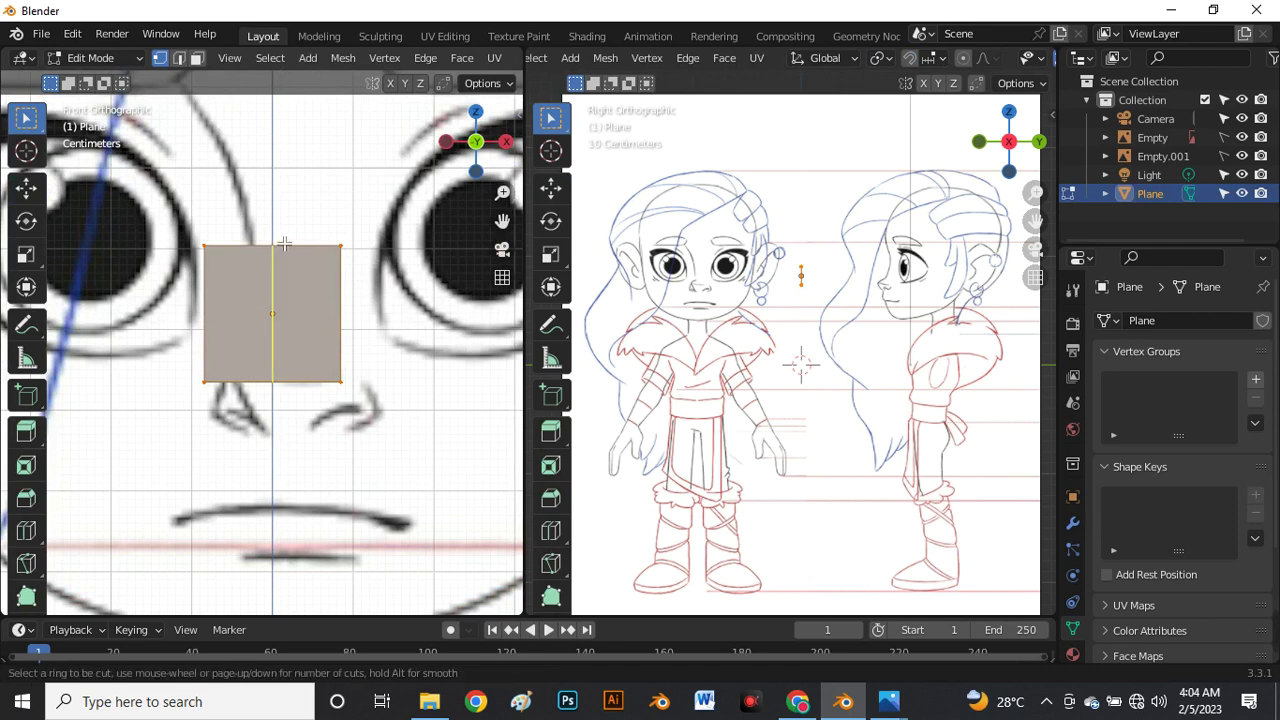
pyautogui.click(284, 243)
pyautogui.rightClick(284, 243)
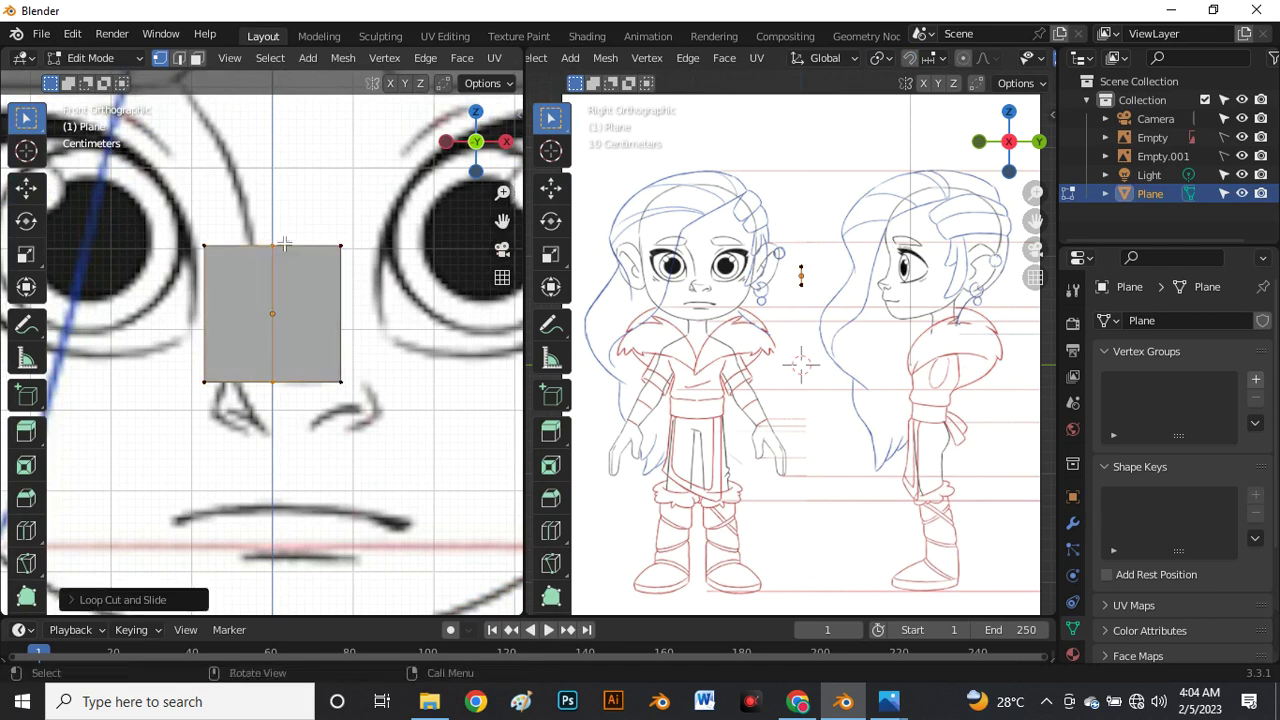
# Delete the face on the left half of the plane, keeping only the half on the +X side.
pyautogui.press('3')
pyautogui.click(245, 310)
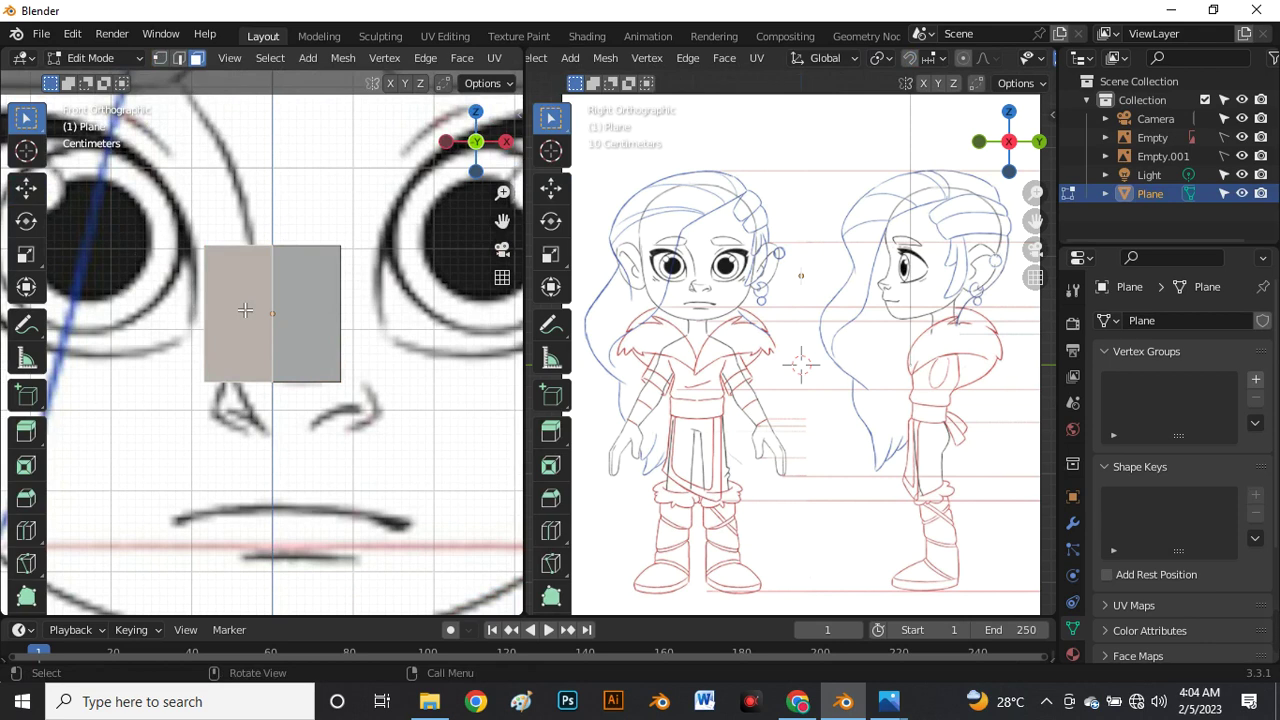
pyautogui.press('Home')
pyautogui.scroll(14, 297, 369)
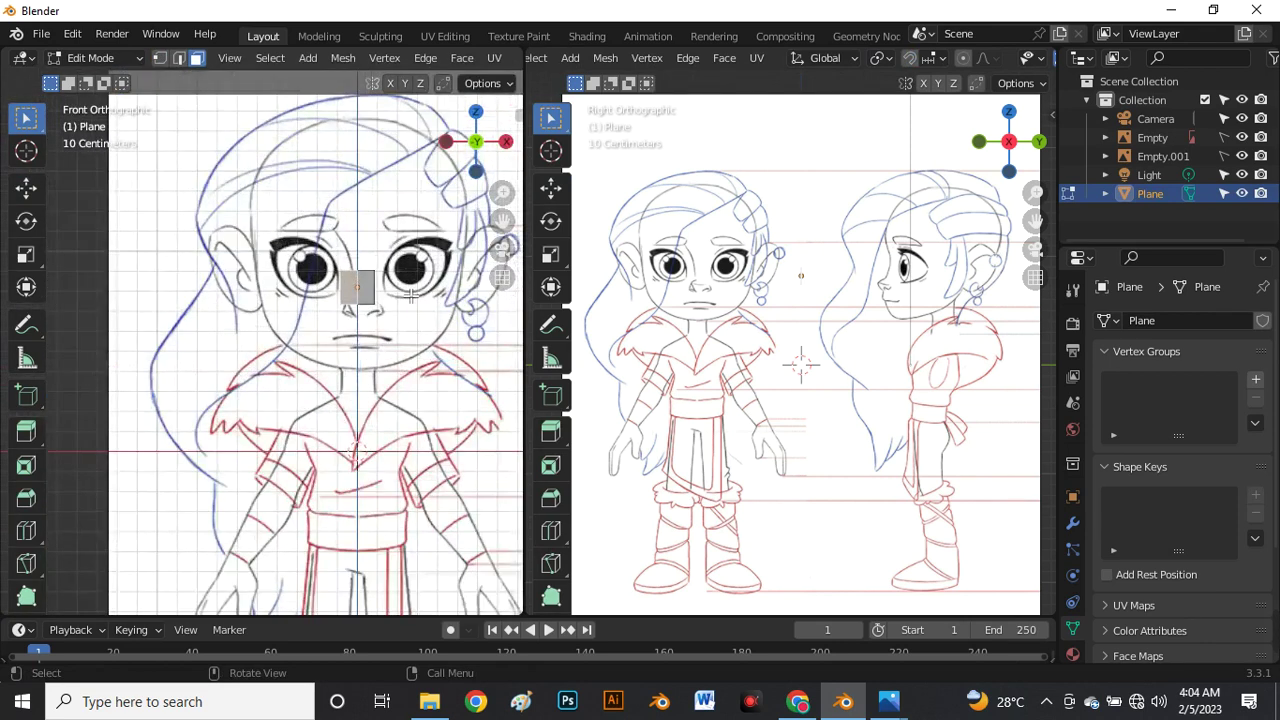
pyautogui.scroll(5, 410, 295)
pyautogui.press('x')
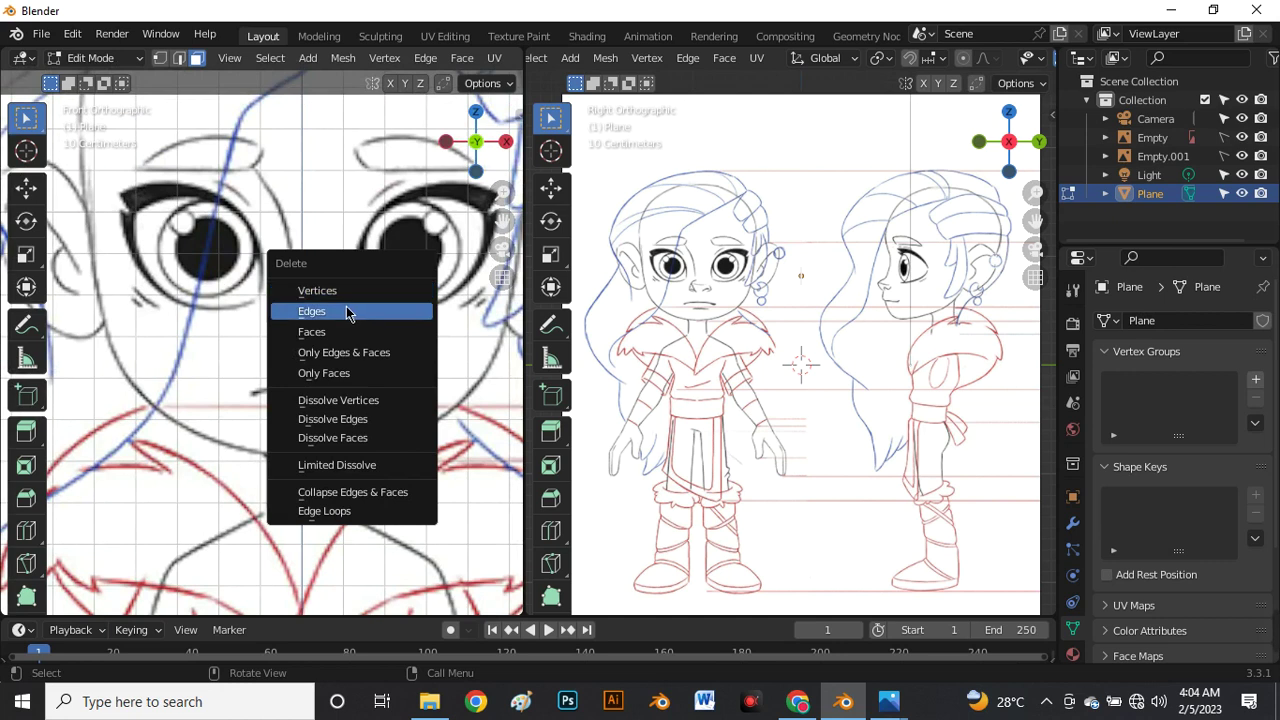
pyautogui.click(346, 336)
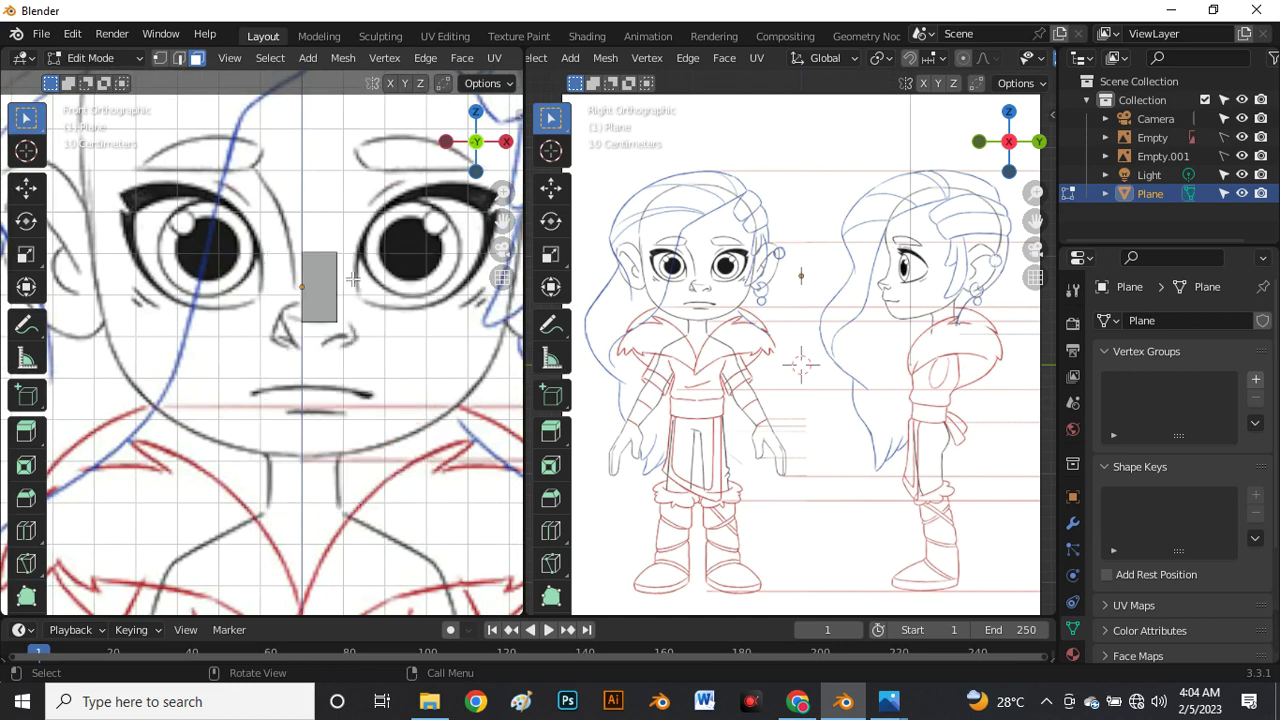
# Add a Mirror modifier on the X axis to the half plane, with Clipping and On Cage display enabled.
pyautogui.scroll(4, 260, 281)
pyautogui.scroll(-2, 260, 281)
pyautogui.scroll(1, 260, 281)
pyautogui.scroll(1, 166, 329)
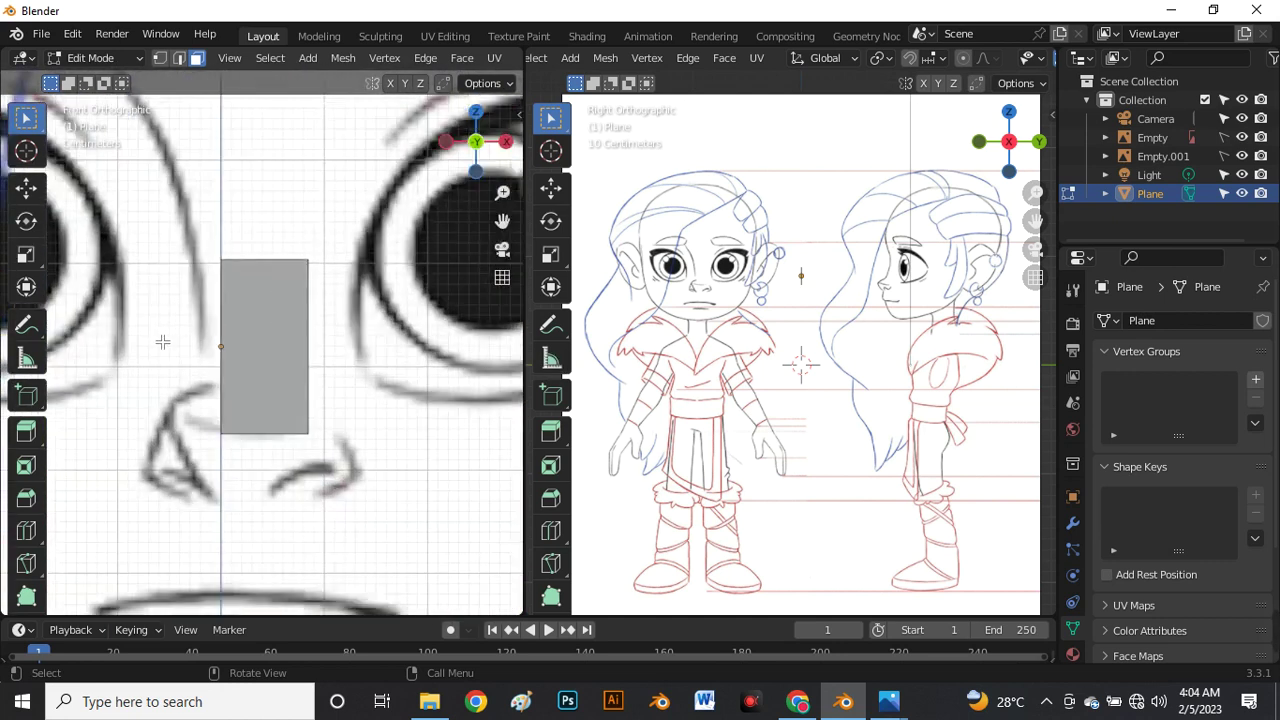
pyautogui.scroll(1, 163, 337)
pyautogui.scroll(1, 237, 343)
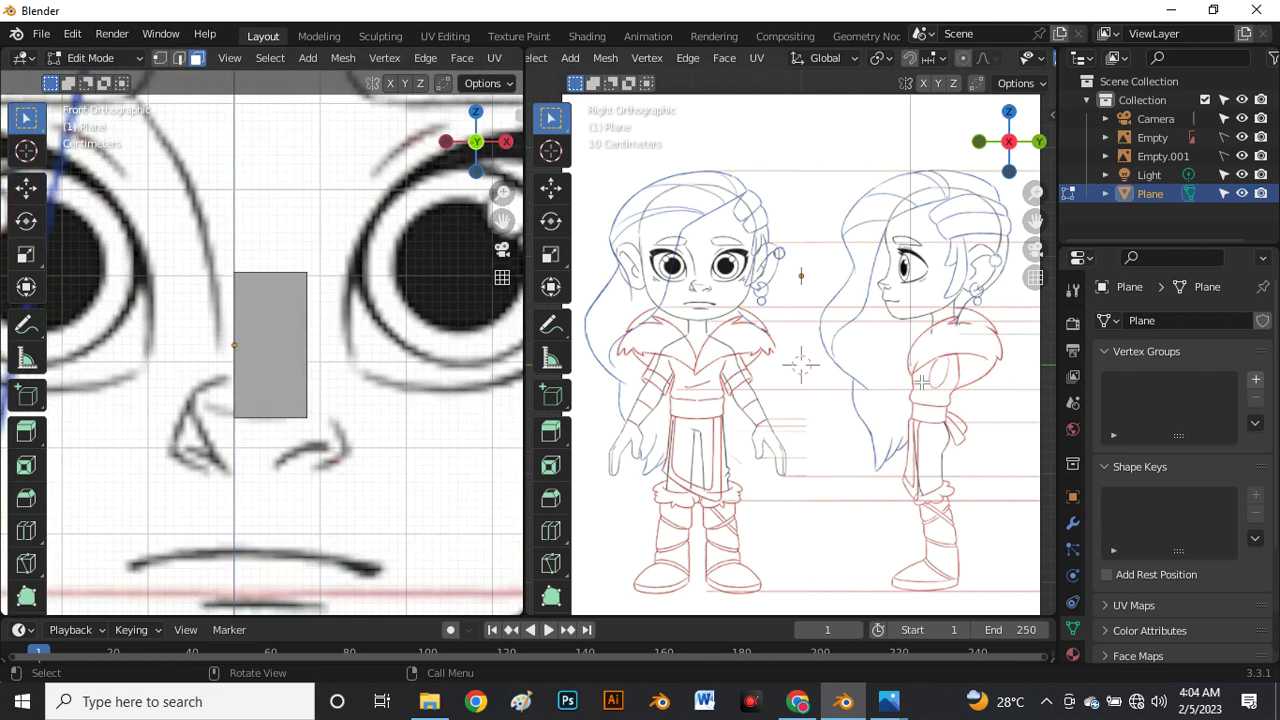
pyautogui.click(1073, 527)
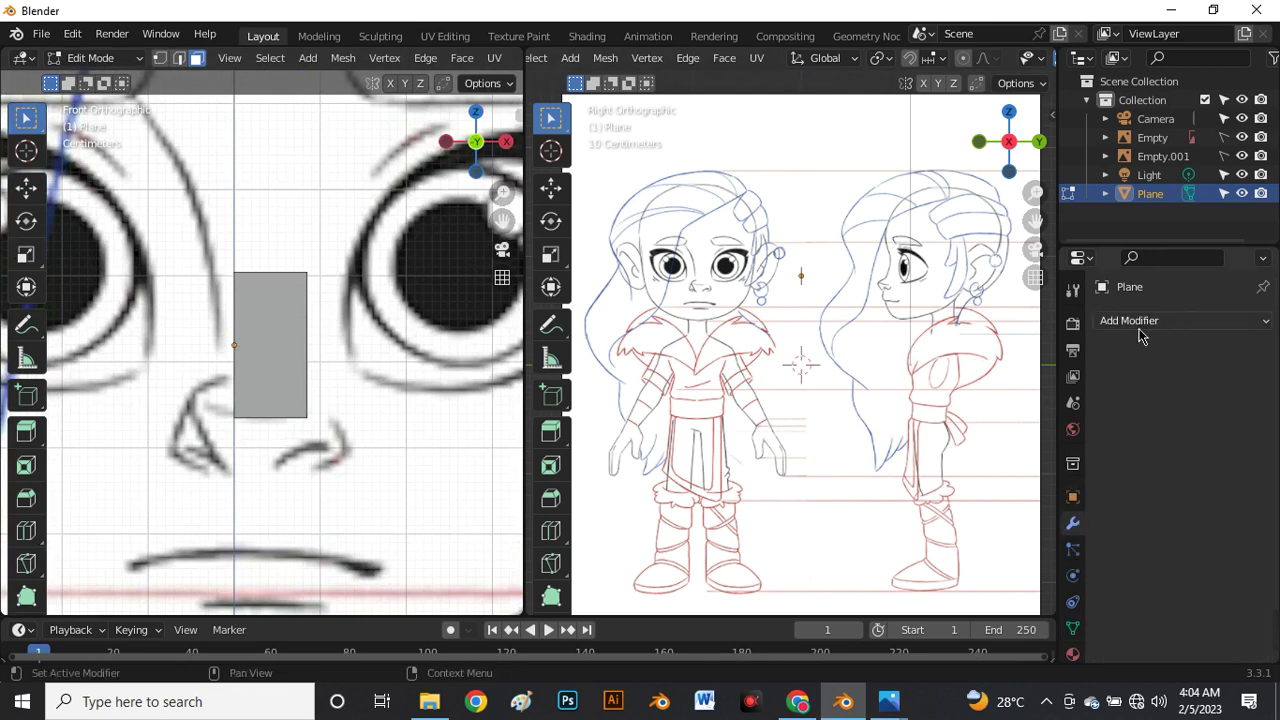
pyautogui.click(1226, 326)
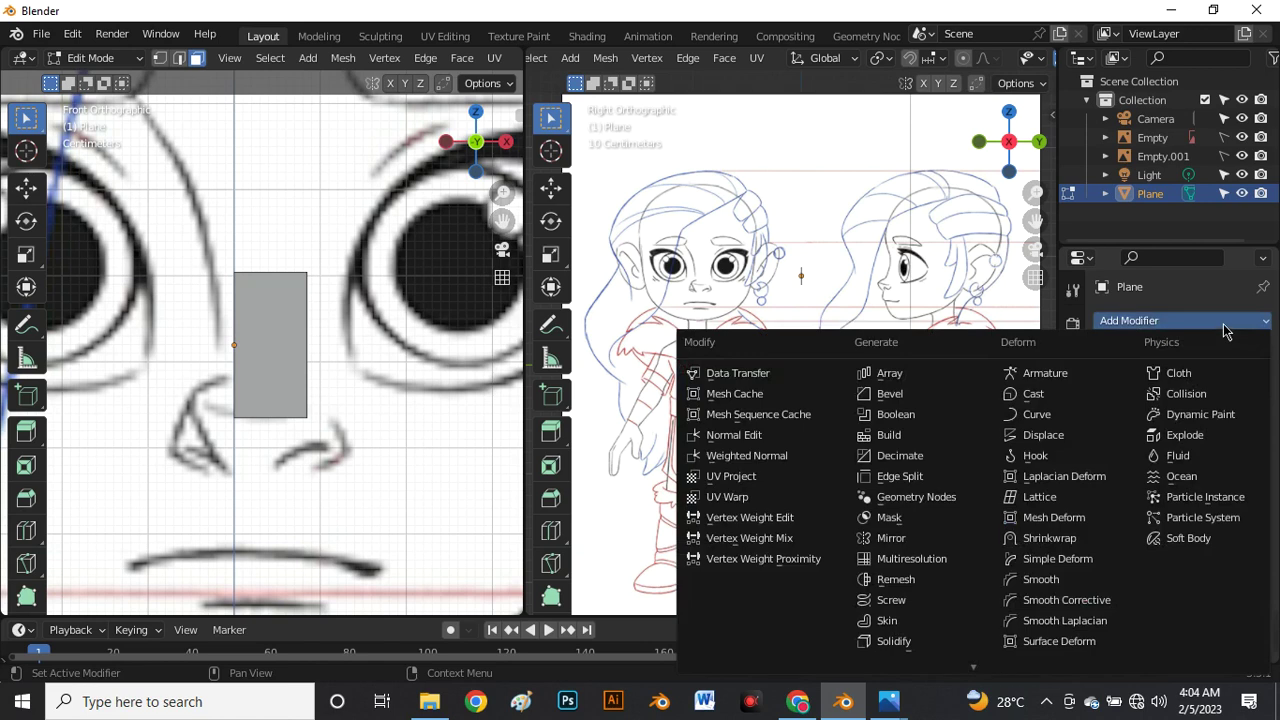
pyautogui.click(922, 543)
pyautogui.scroll(-4, 257, 381)
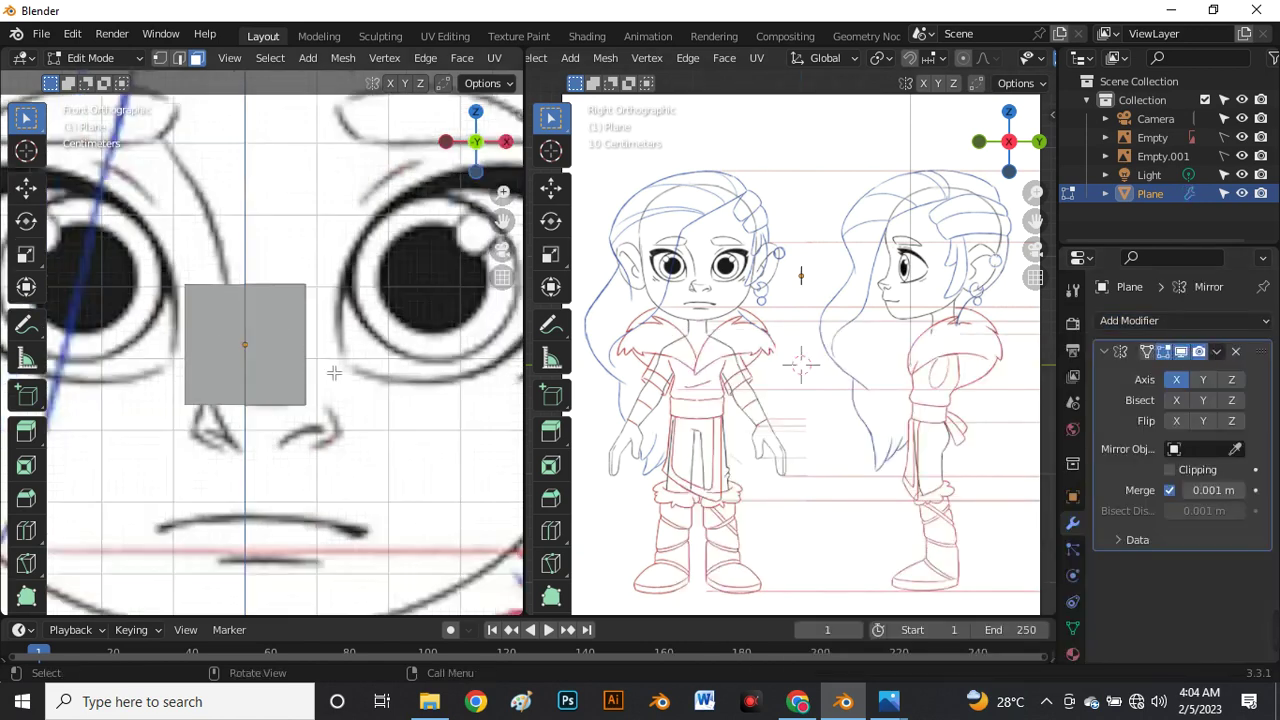
pyautogui.scroll(4, 305, 351)
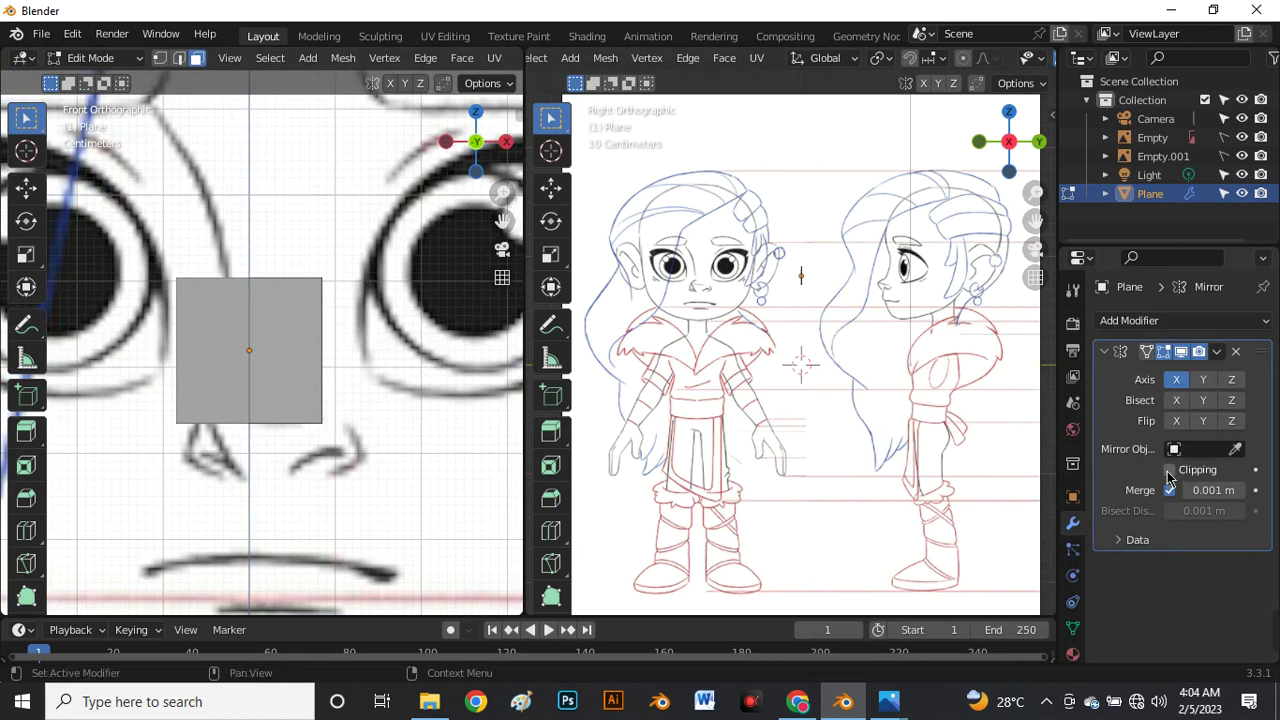
pyautogui.click(1147, 352)
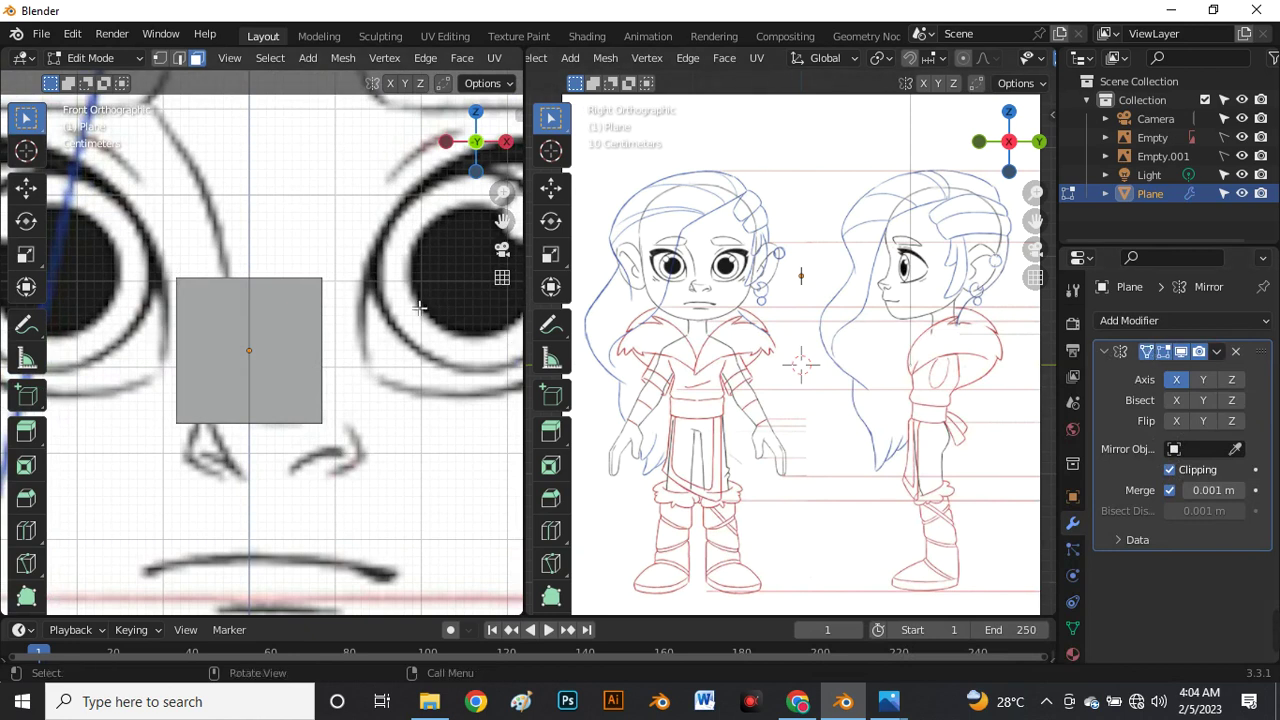
# Switch to vertex selection and activate the Move tool.
pyautogui.press('1')
pyautogui.scroll(-3, 315, 282)
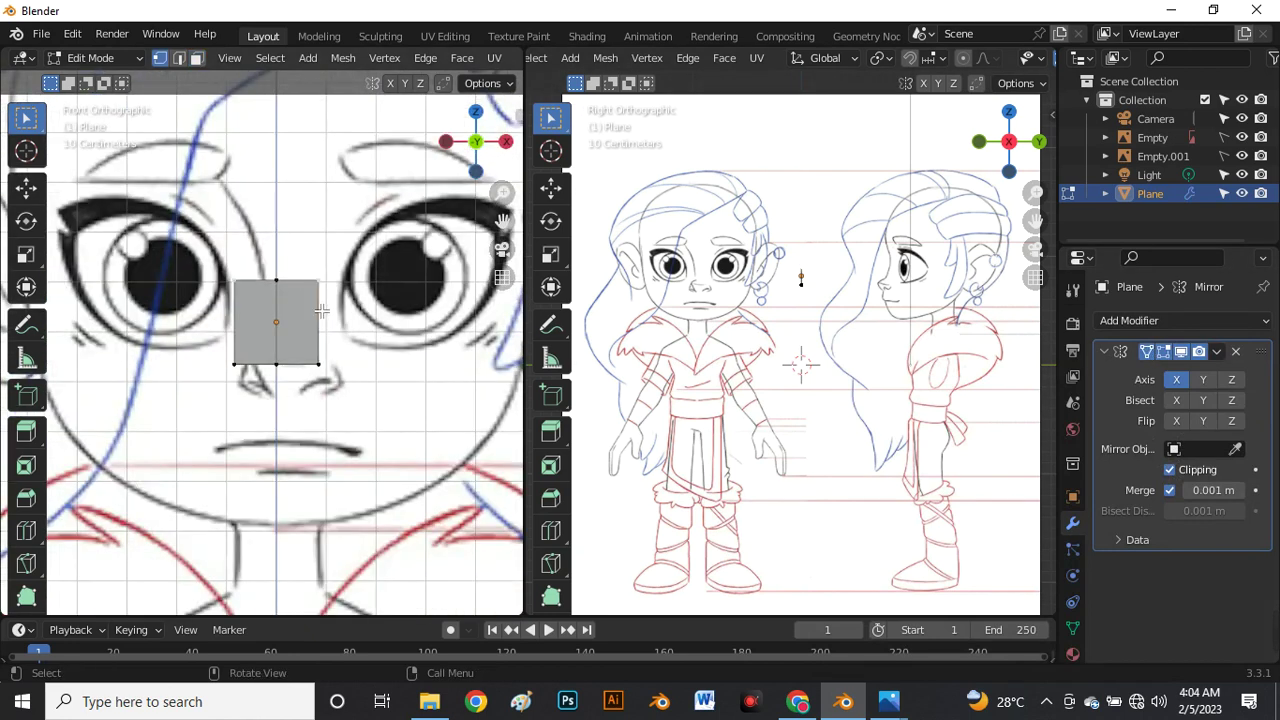
pyautogui.click(20, 187)
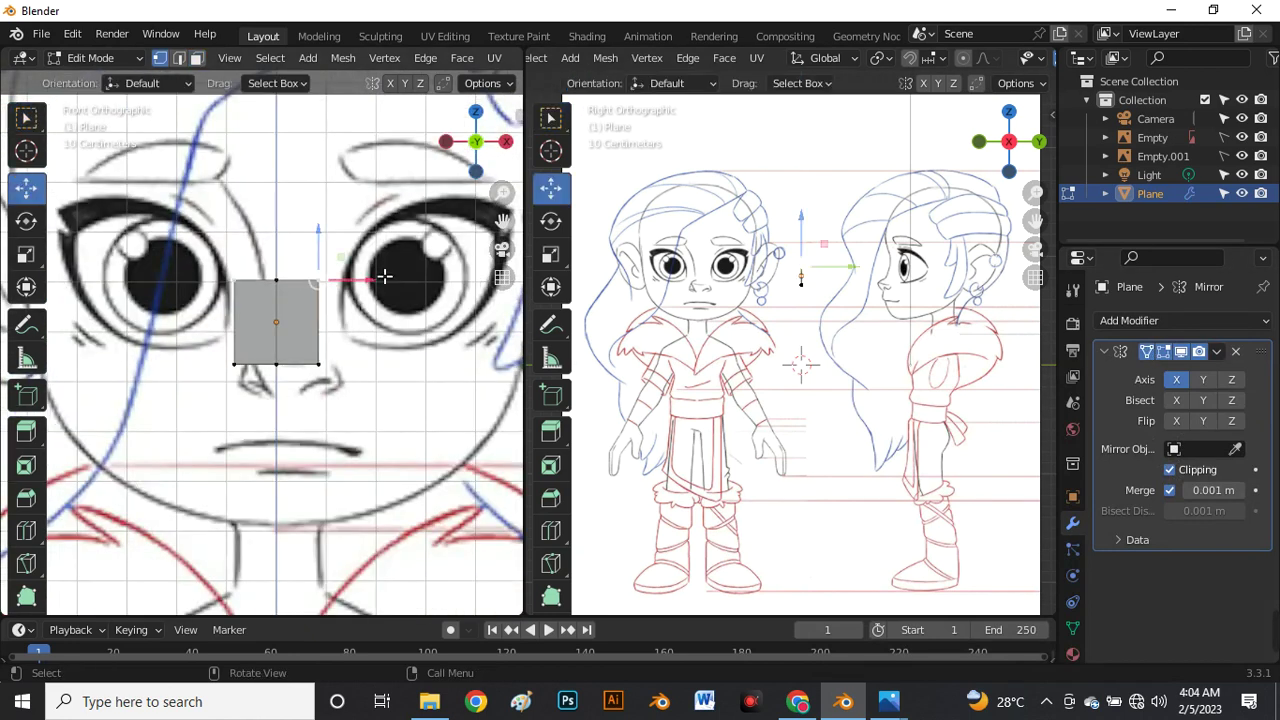
pyautogui.moveTo(328, 282); pyautogui.dragTo(361, 268)
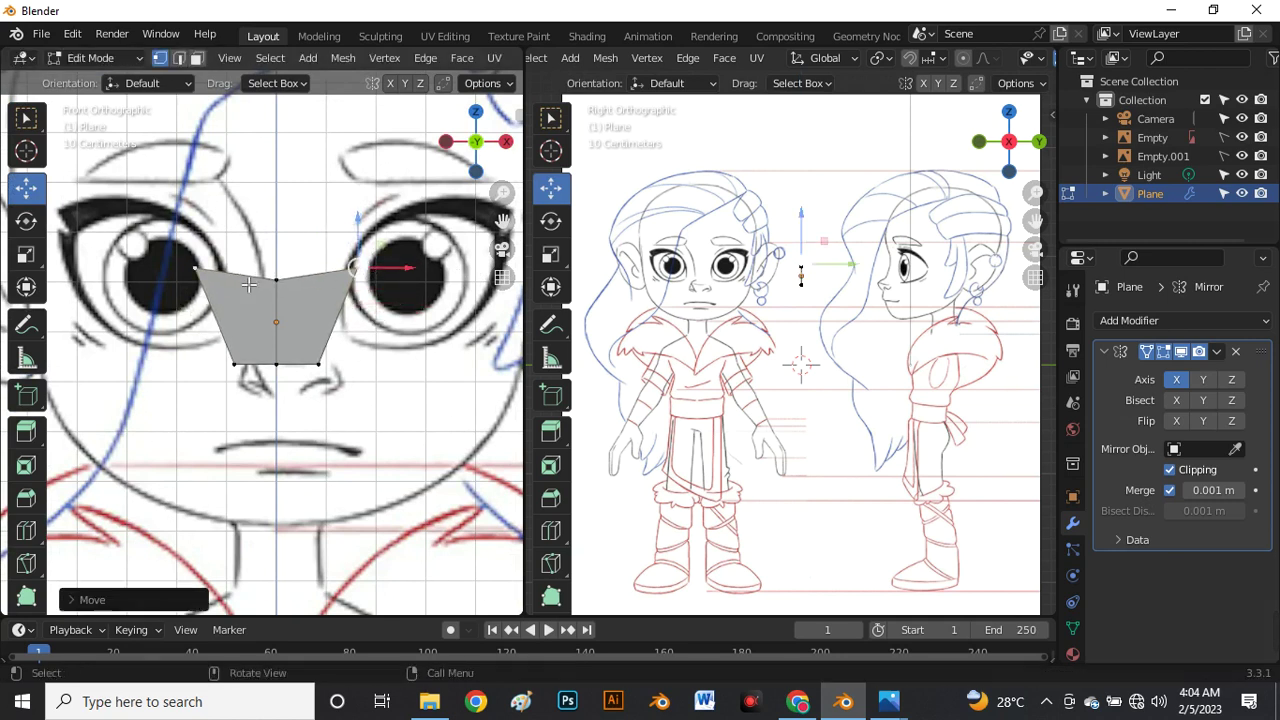
pyautogui.scroll(1, 222, 277)
pyautogui.hotkey('ctrl', 'z')
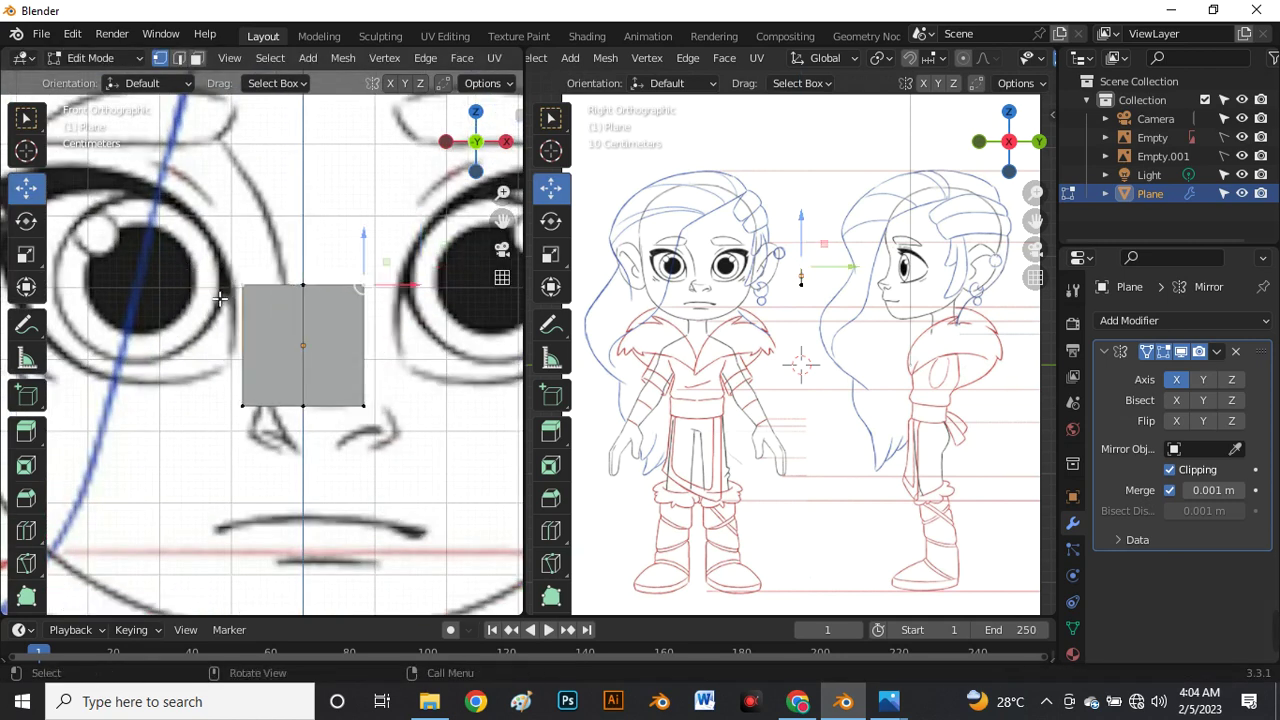
# Select the whole plane and move it along Y in the side view onto the nose of the profile drawing.
pyautogui.scroll(-1, 216, 304)
pyautogui.scroll(3, 754, 285)
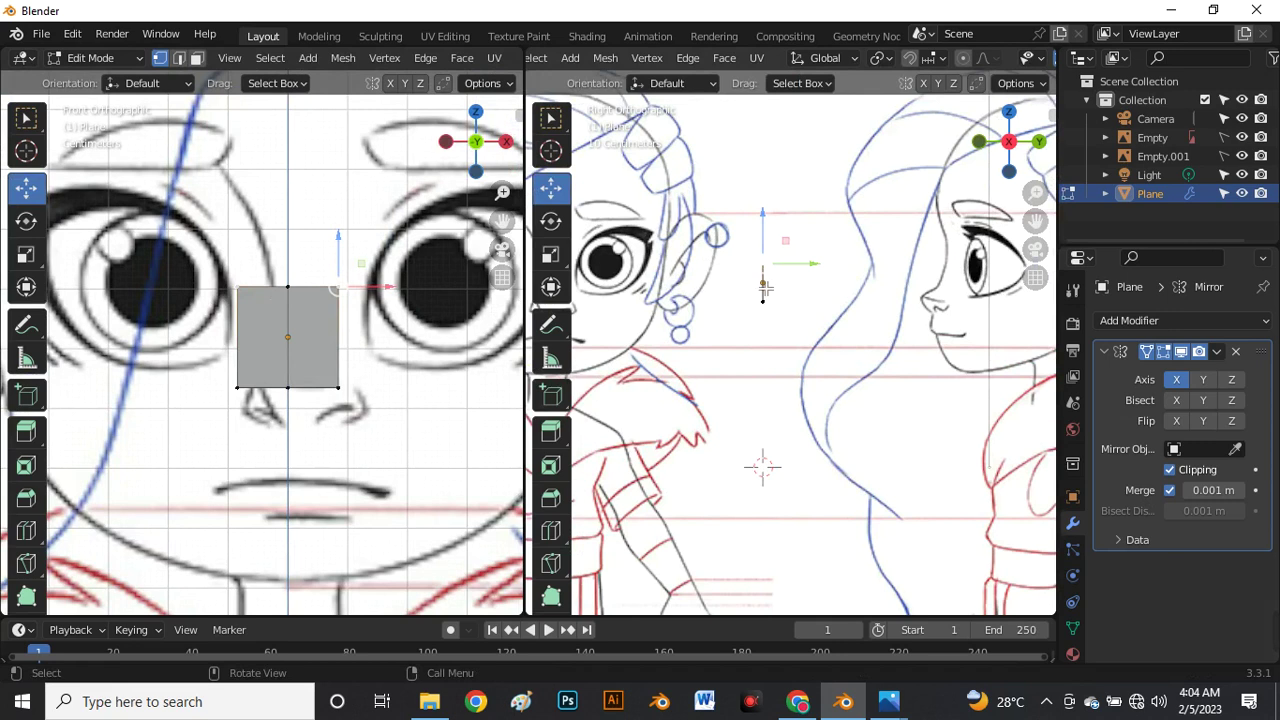
pyautogui.press('a')
pyautogui.scroll(-4, 842, 314)
pyautogui.scroll(5, 704, 283)
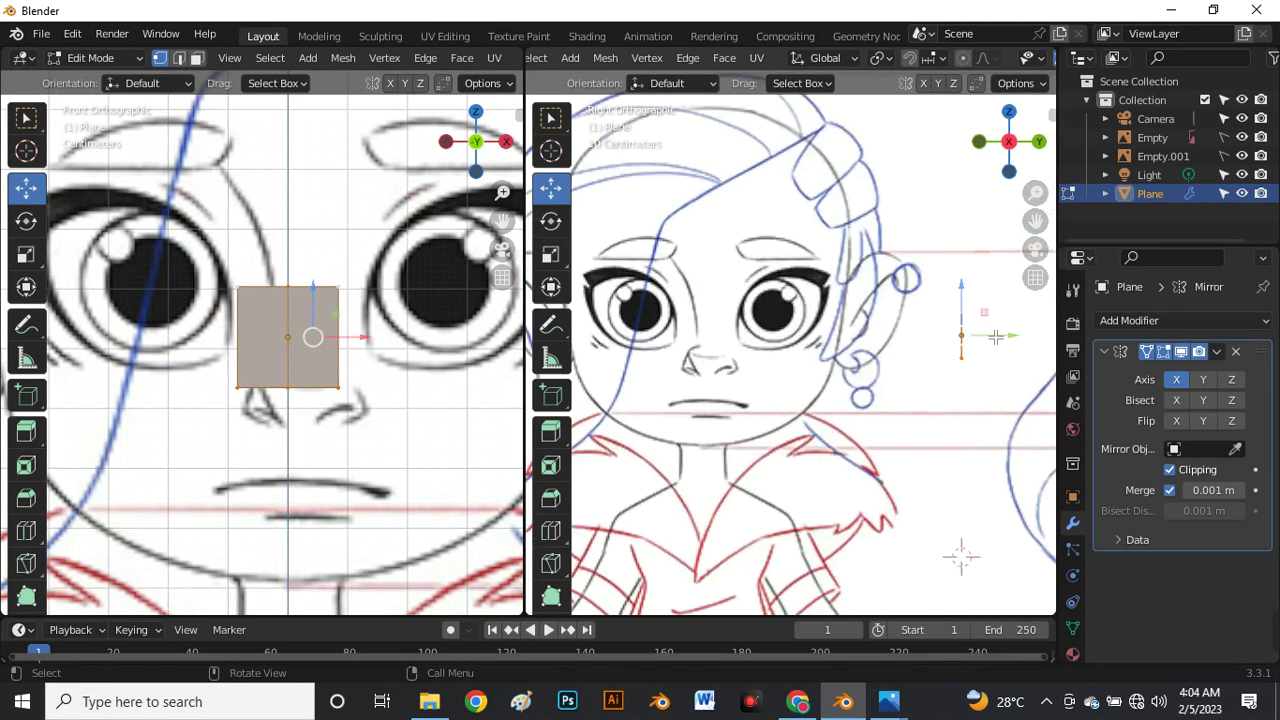
pyautogui.moveTo(996, 337); pyautogui.dragTo(1017, 339)
pyautogui.scroll(-4, 670, 336)
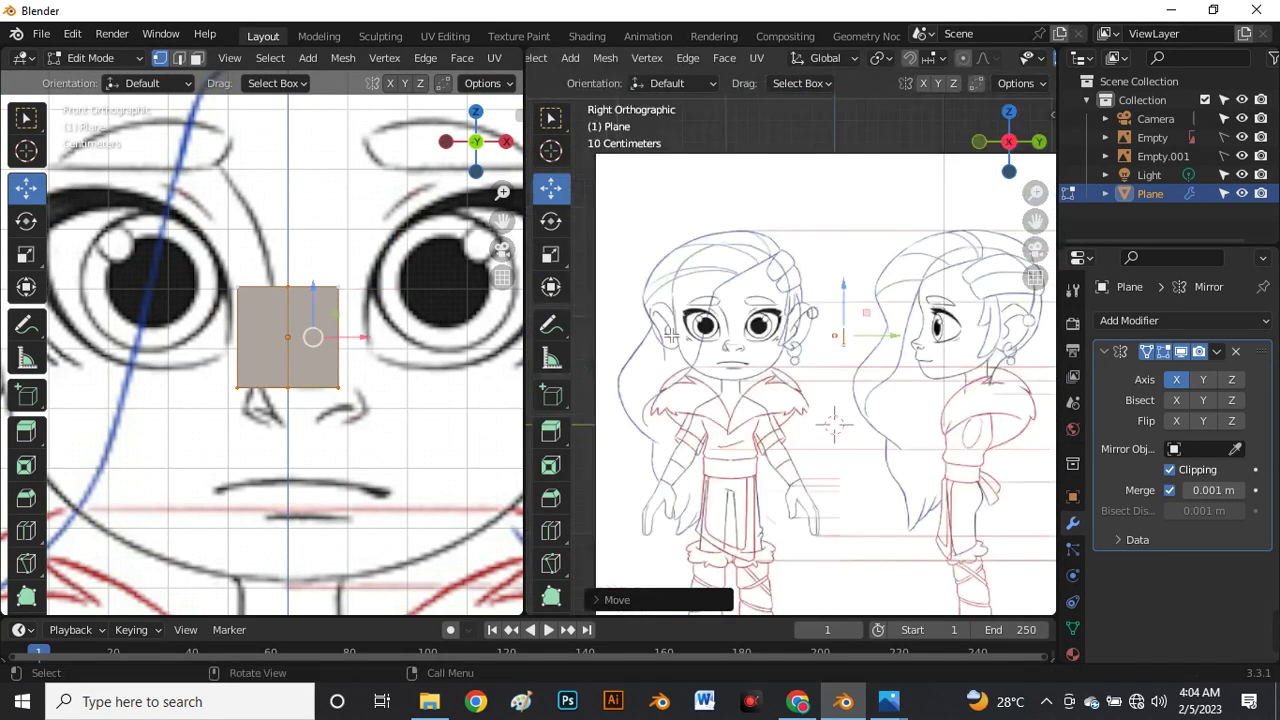
pyautogui.scroll(-2, 670, 334)
pyautogui.scroll(6, 655, 365)
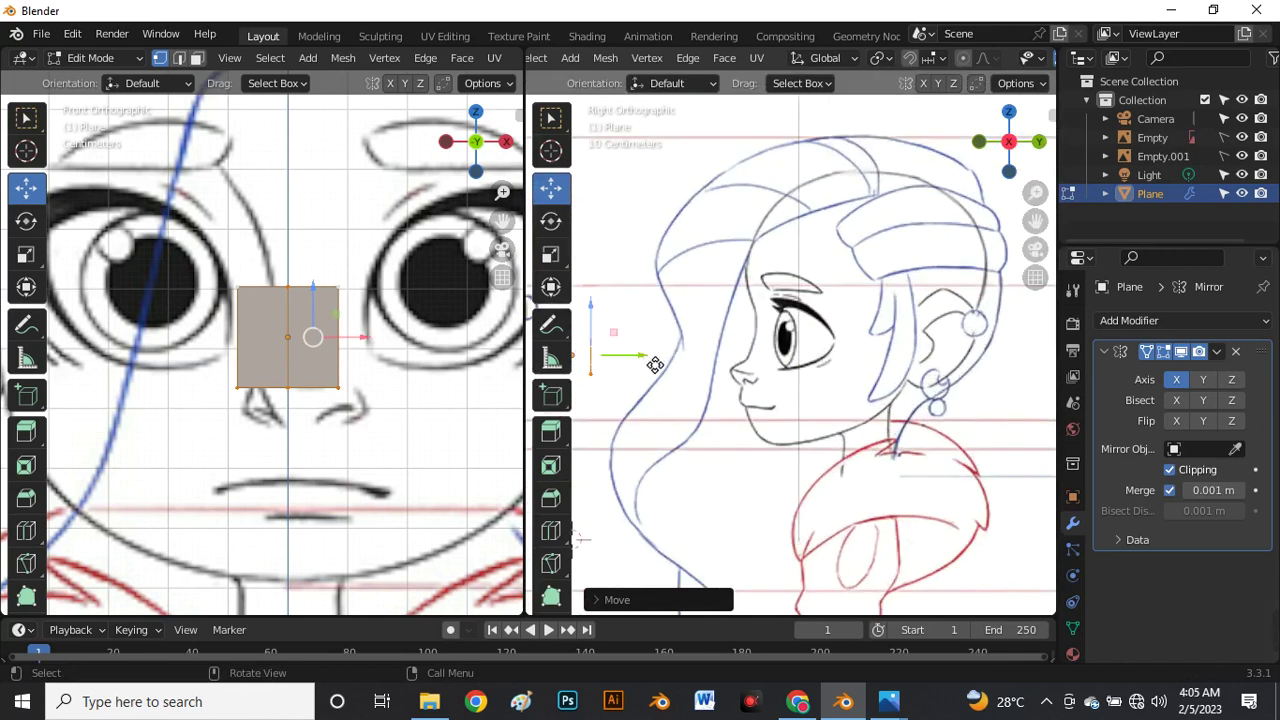
pyautogui.moveTo(655, 365); pyautogui.dragTo(752, 383)
pyautogui.scroll(4, 664, 362)
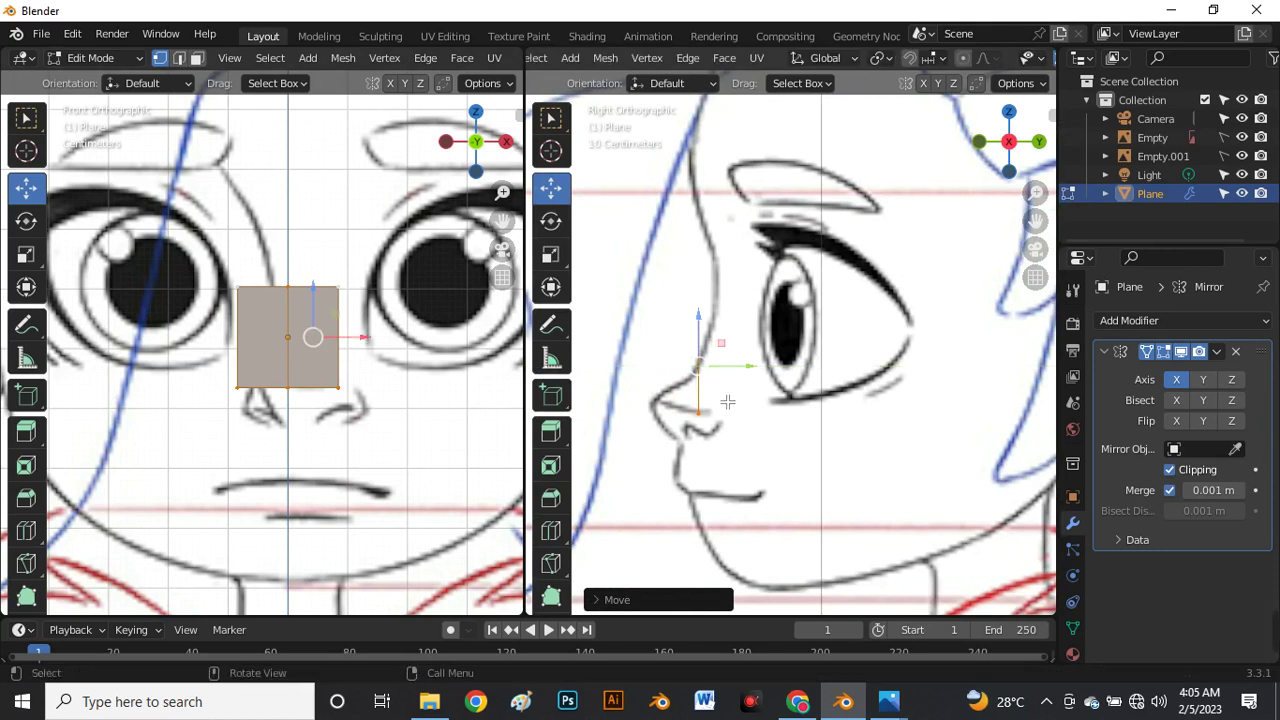
pyautogui.scroll(4, 700, 408)
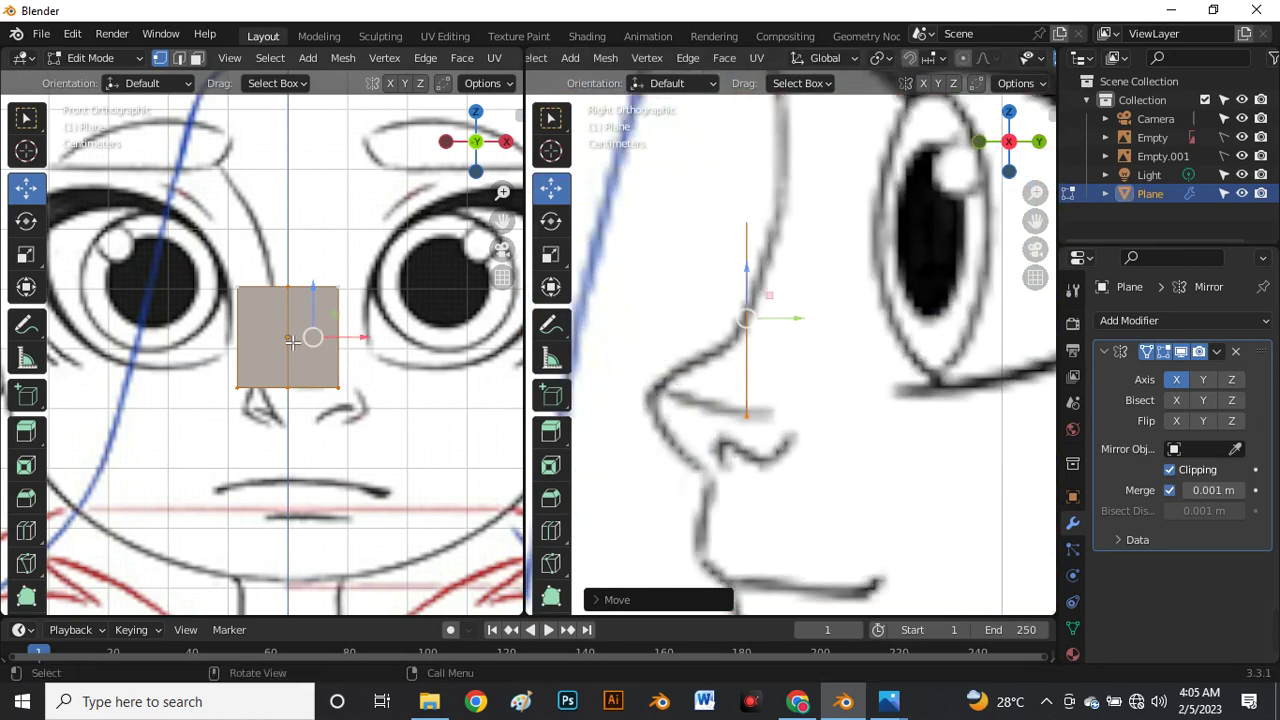
# Move the plane's bottom vertices forward and up in the side view so that they sit at the tip of the nose.
pyautogui.moveTo(690, 366); pyautogui.dragTo(787, 442)
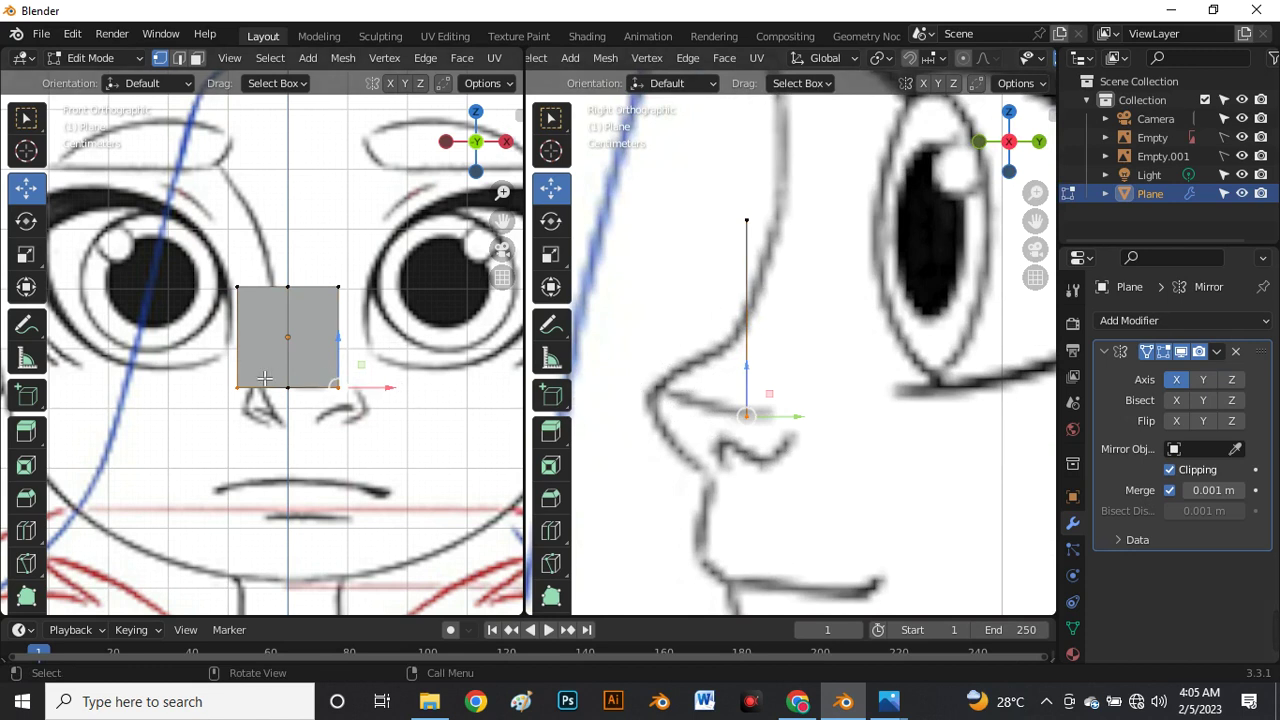
pyautogui.moveTo(204, 372); pyautogui.dragTo(422, 450)
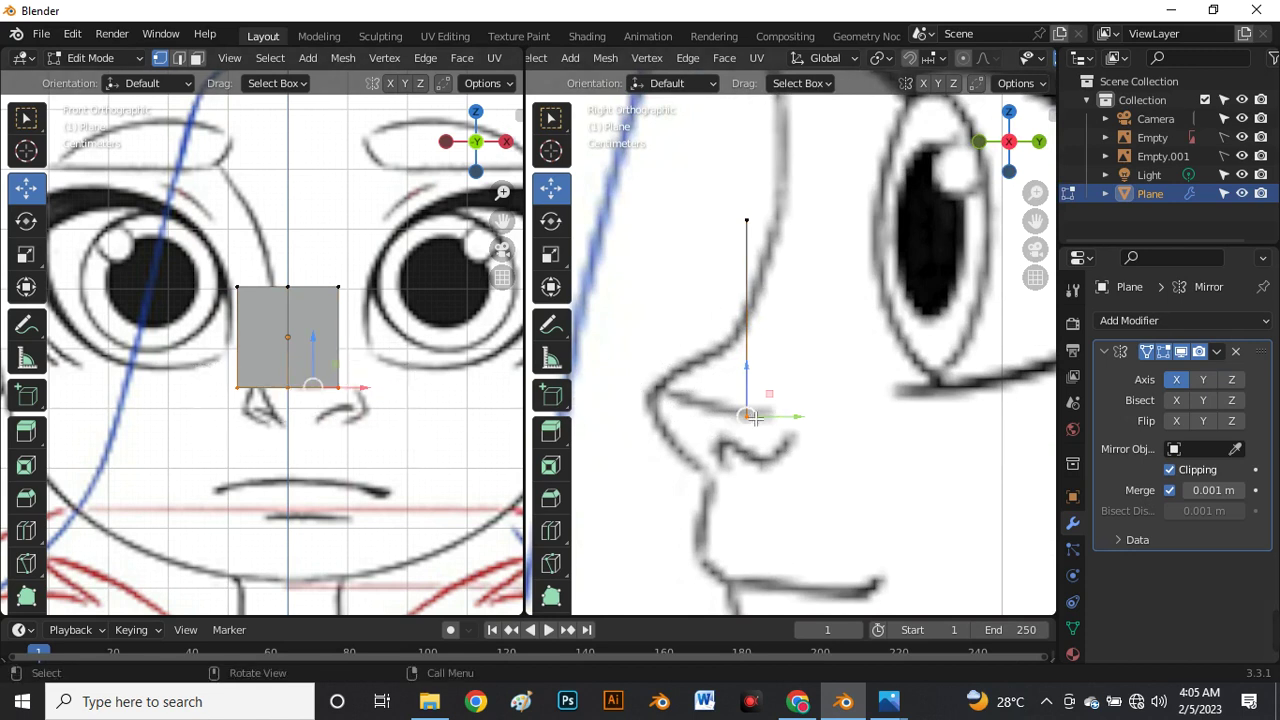
pyautogui.moveTo(753, 418); pyautogui.dragTo(664, 383)
# Move the plane's top vertices down onto the profile line where the nose meets its bridge in the side view.
pyautogui.moveTo(690, 216); pyautogui.dragTo(794, 271)
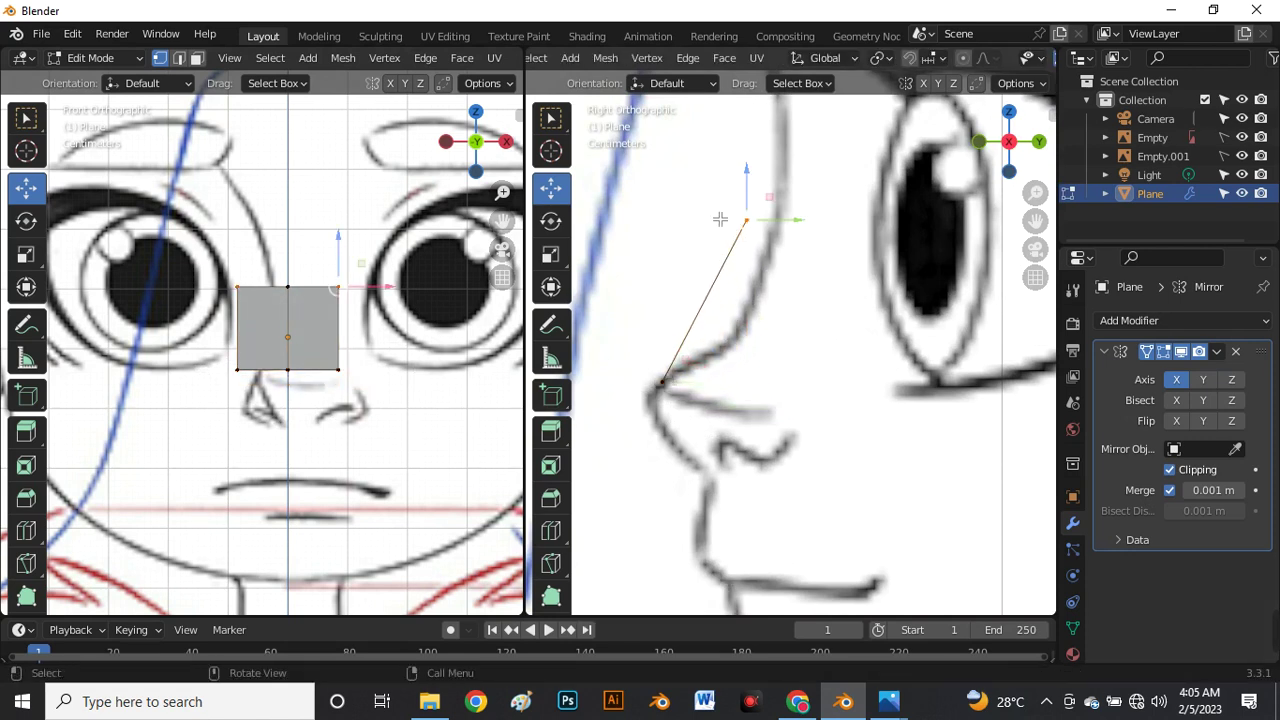
pyautogui.moveTo(152, 254); pyautogui.dragTo(384, 304)
pyautogui.moveTo(757, 228); pyautogui.dragTo(749, 346)
pyautogui.scroll(-3, 286, 372)
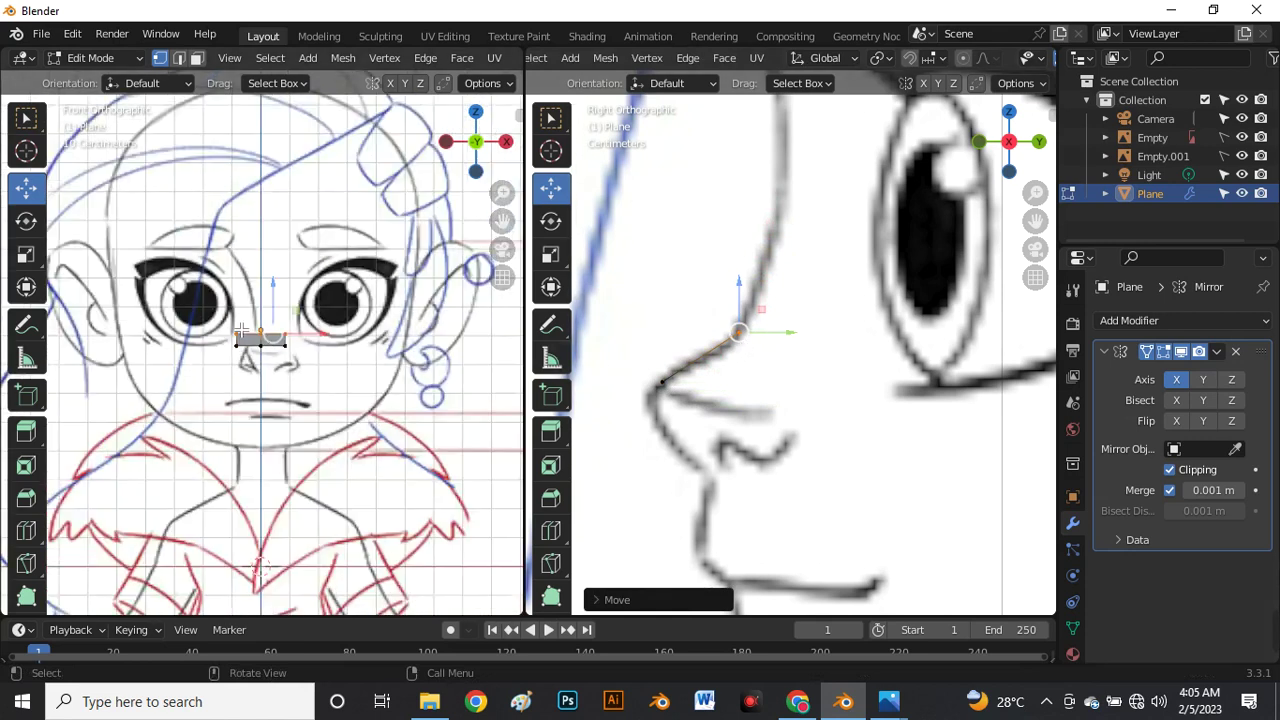
pyautogui.scroll(3, 250, 345)
pyautogui.scroll(-3, 211, 318)
pyautogui.scroll(4, 211, 318)
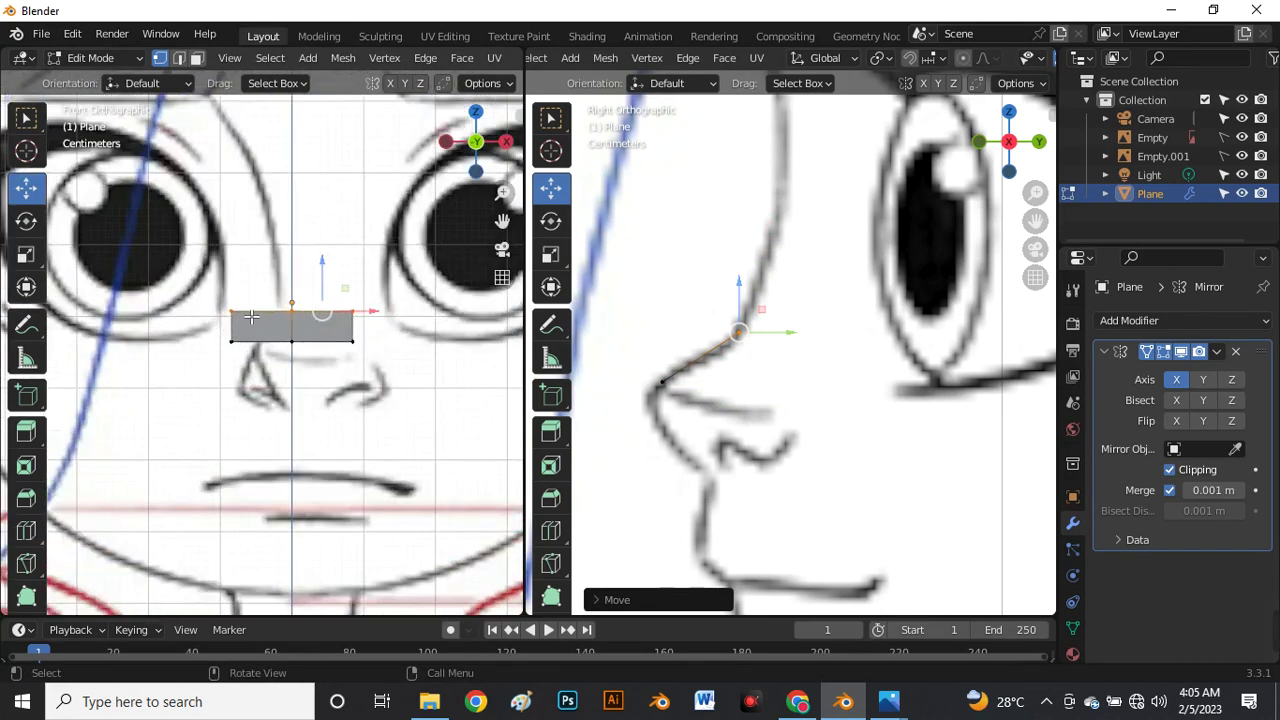
pyautogui.scroll(-4, 255, 325)
pyautogui.scroll(5, 245, 355)
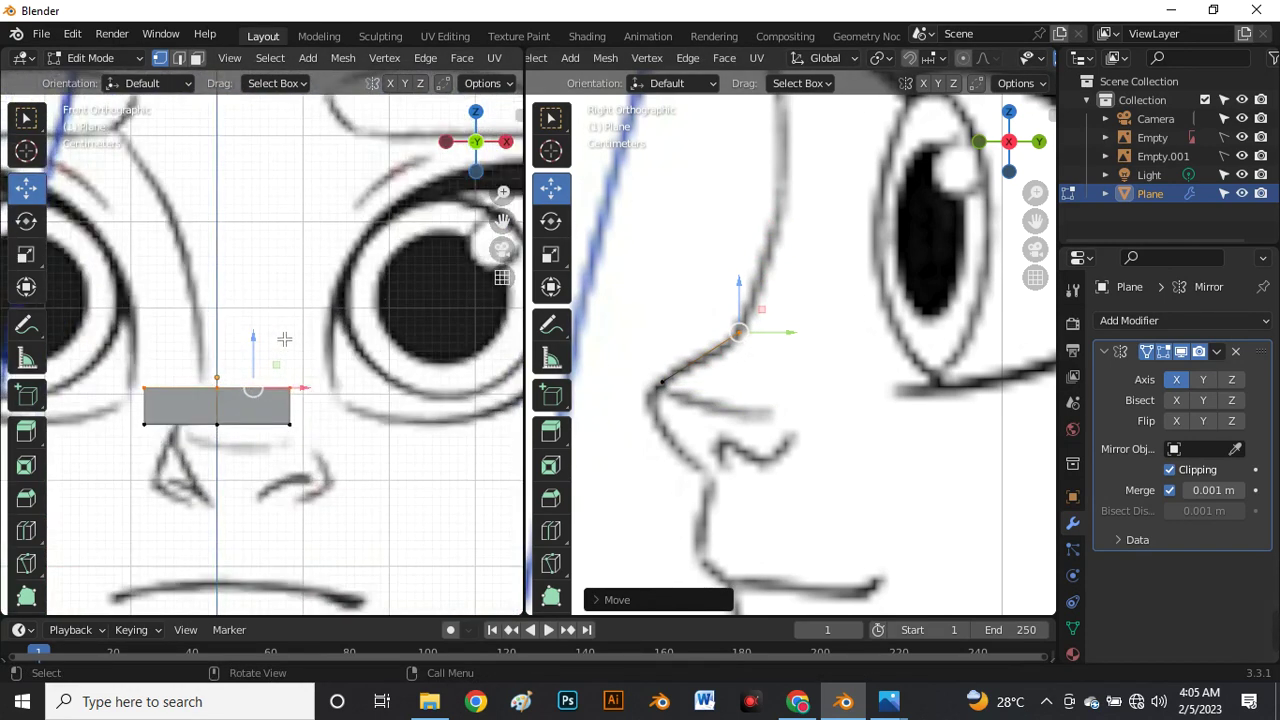
pyautogui.scroll(-2, 284, 342)
pyautogui.scroll(-2, 284, 346)
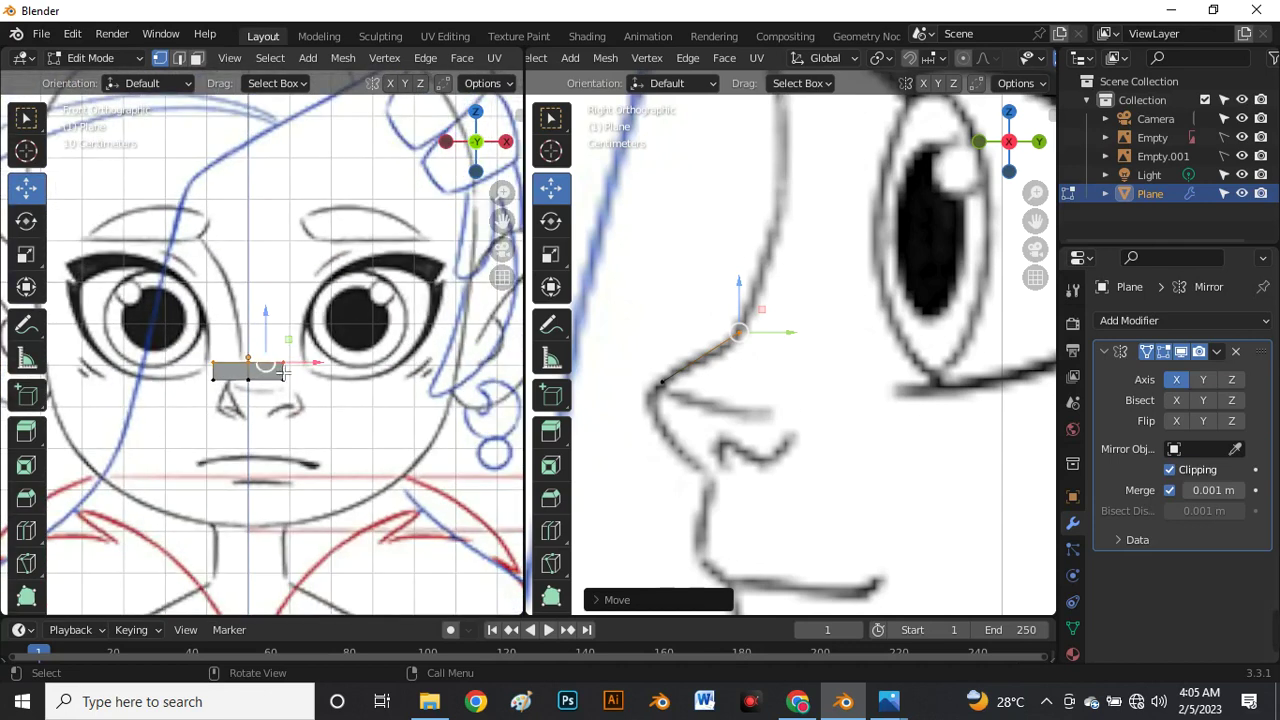
# Extrude the strip's top edge upward between the eyes and widen the new edge toward their inner outlines.
pyautogui.scroll(4, 284, 376)
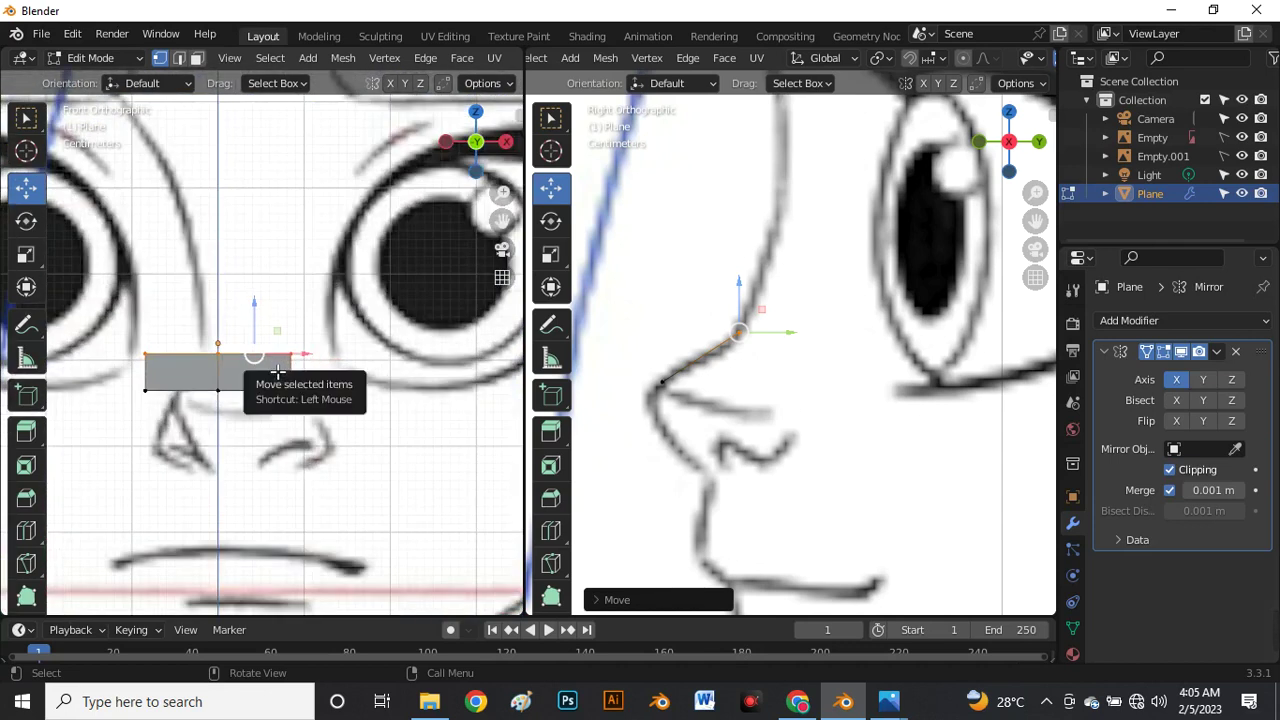
pyautogui.press('2')
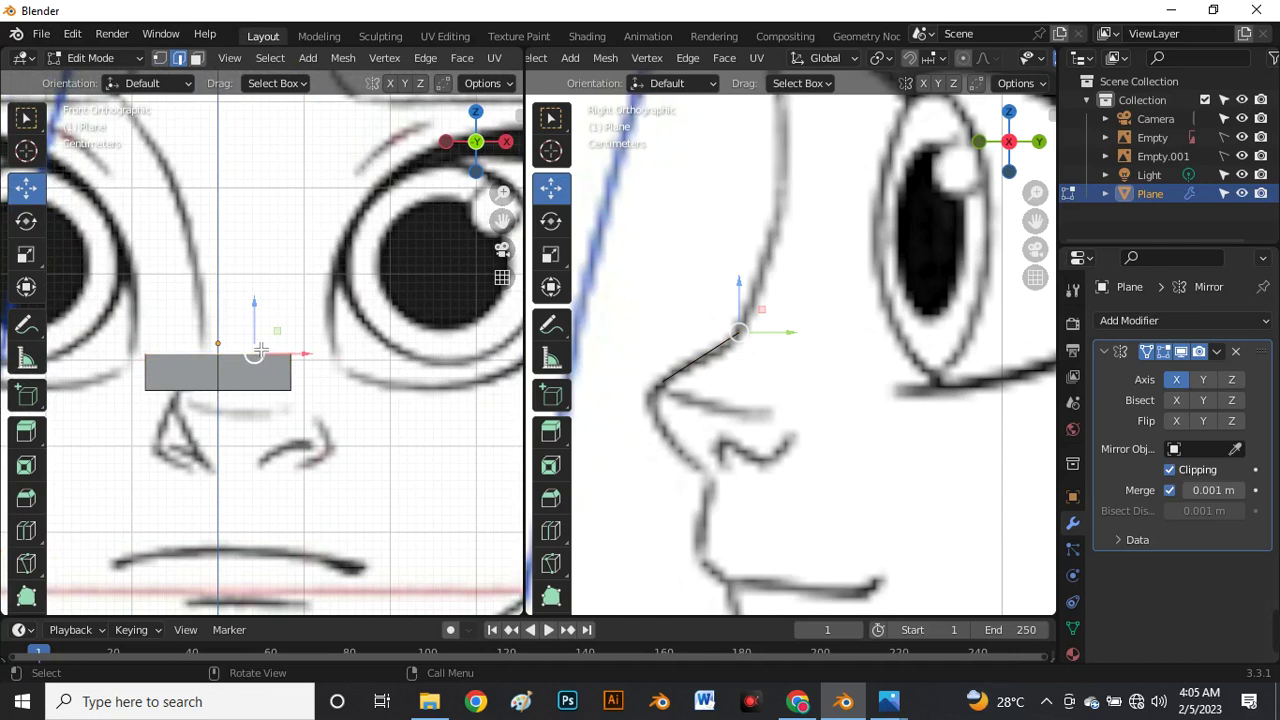
pyautogui.press('e')
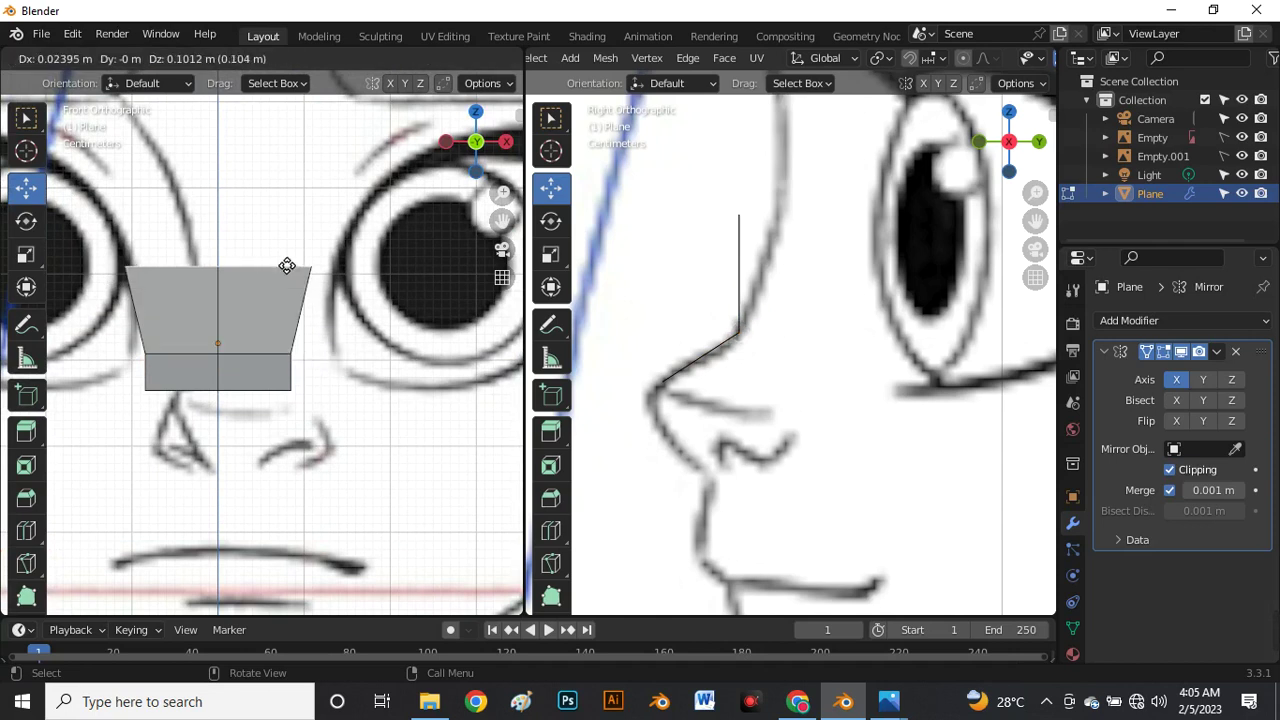
pyautogui.rightClick(287, 265)
pyautogui.moveTo(257, 308); pyautogui.dragTo(268, 161)
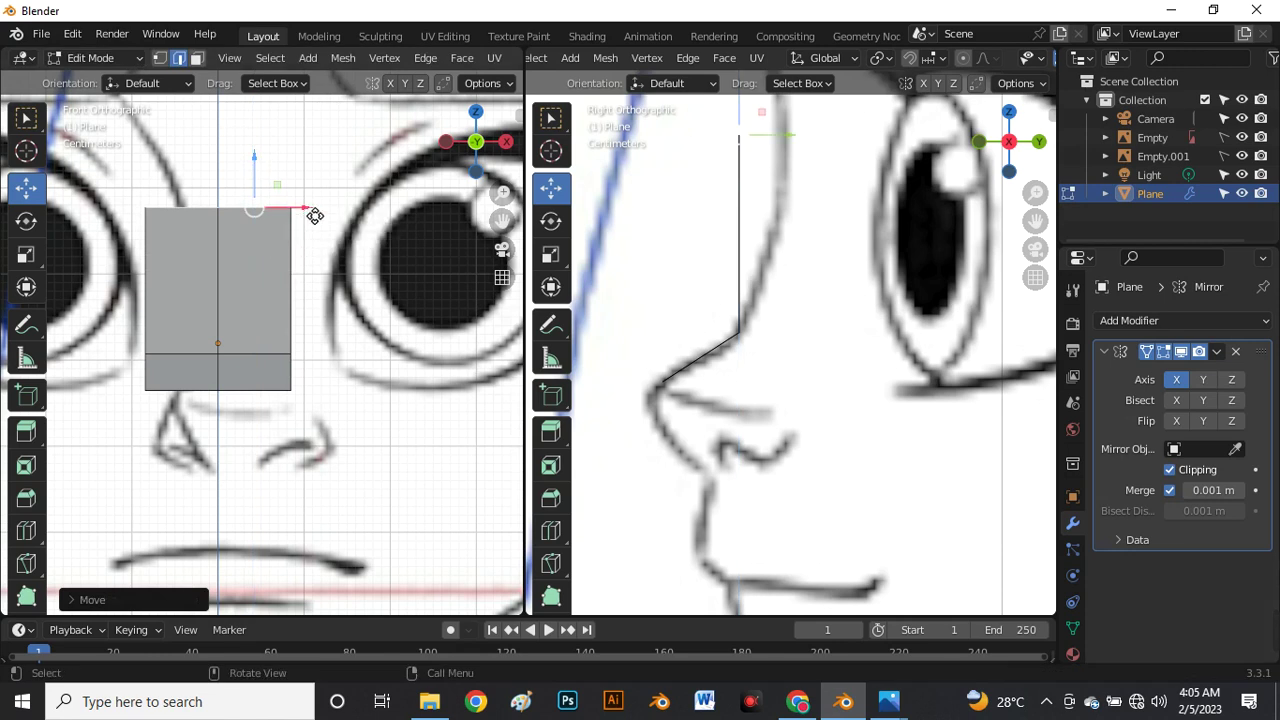
pyautogui.moveTo(312, 212); pyautogui.dragTo(339, 220)
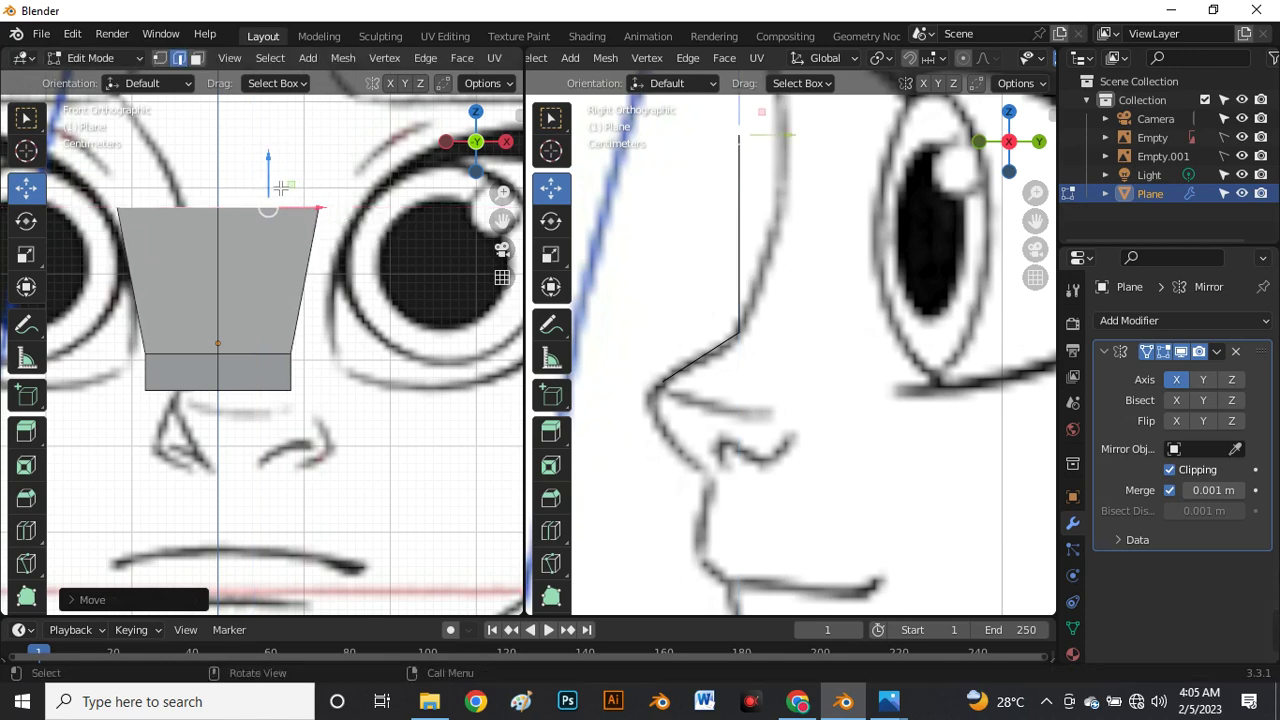
pyautogui.moveTo(279, 193); pyautogui.dragTo(274, 272)
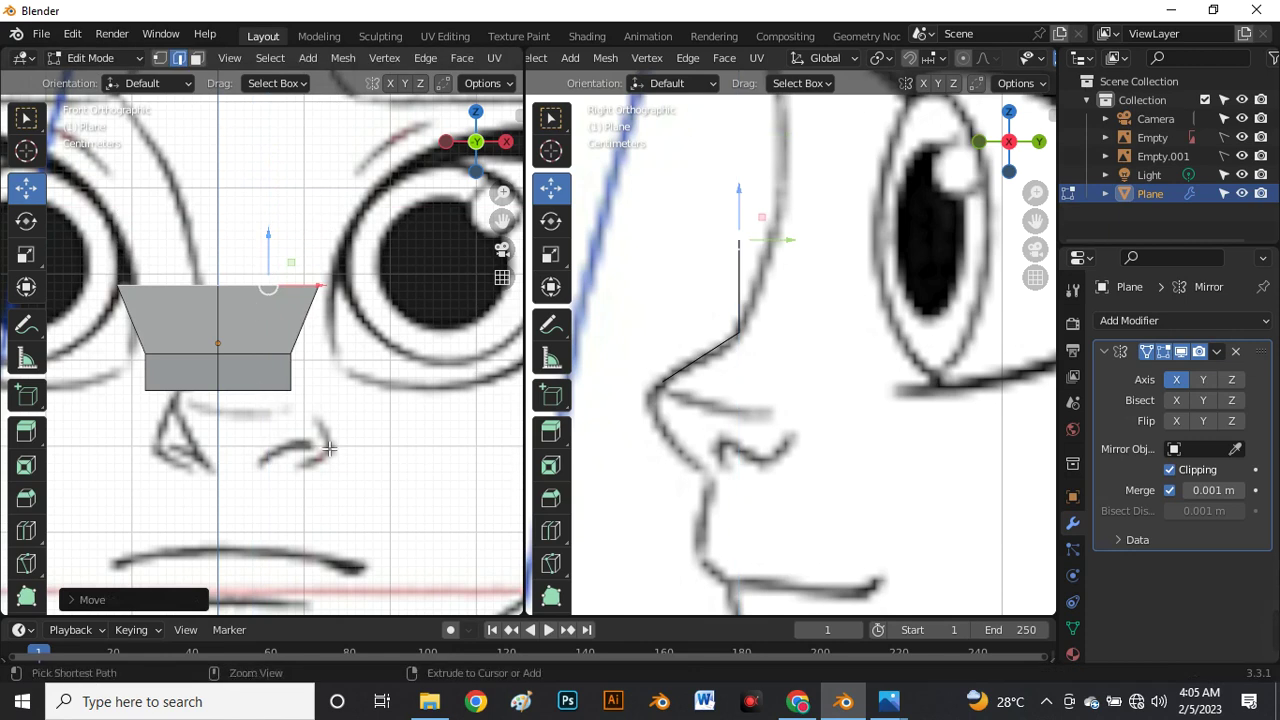
# Move the outer side edges of both nose faces backward and slightly down in the side view to give the nose depth.
pyautogui.scroll(3, 751, 333)
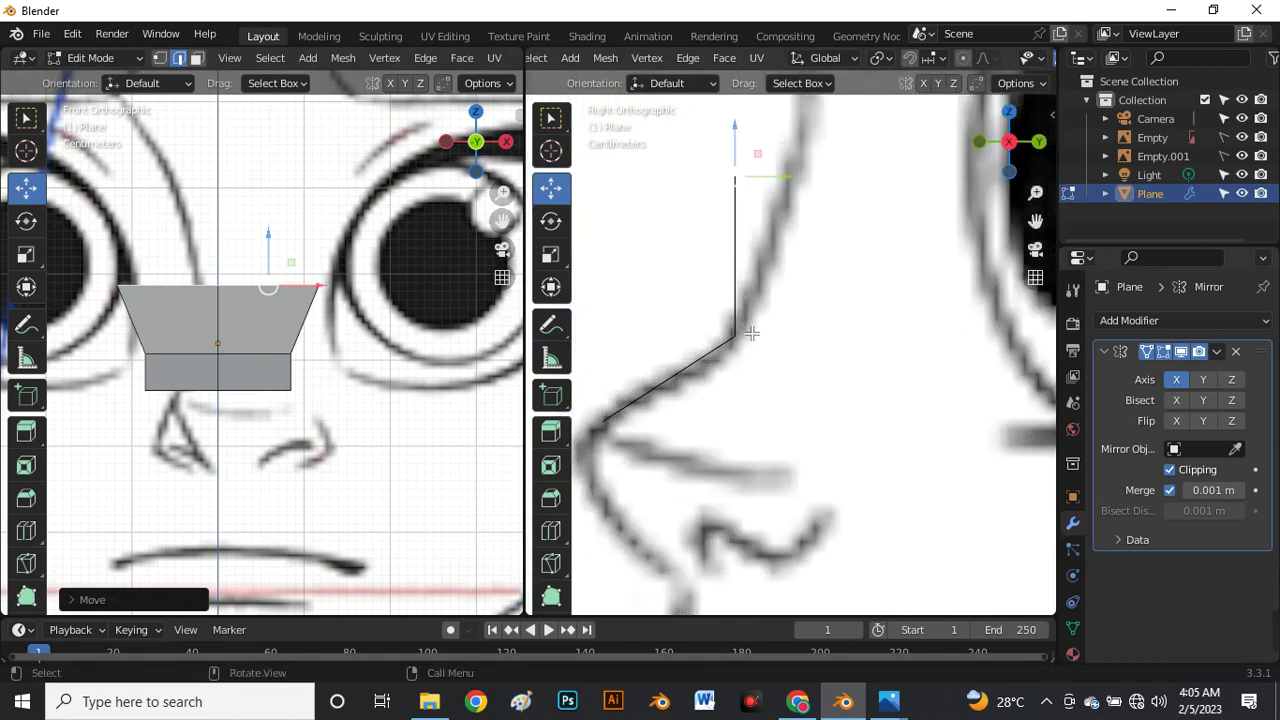
pyautogui.keyDown('shift'); pyautogui.click(625, 402); pyautogui.keyUp('shift')
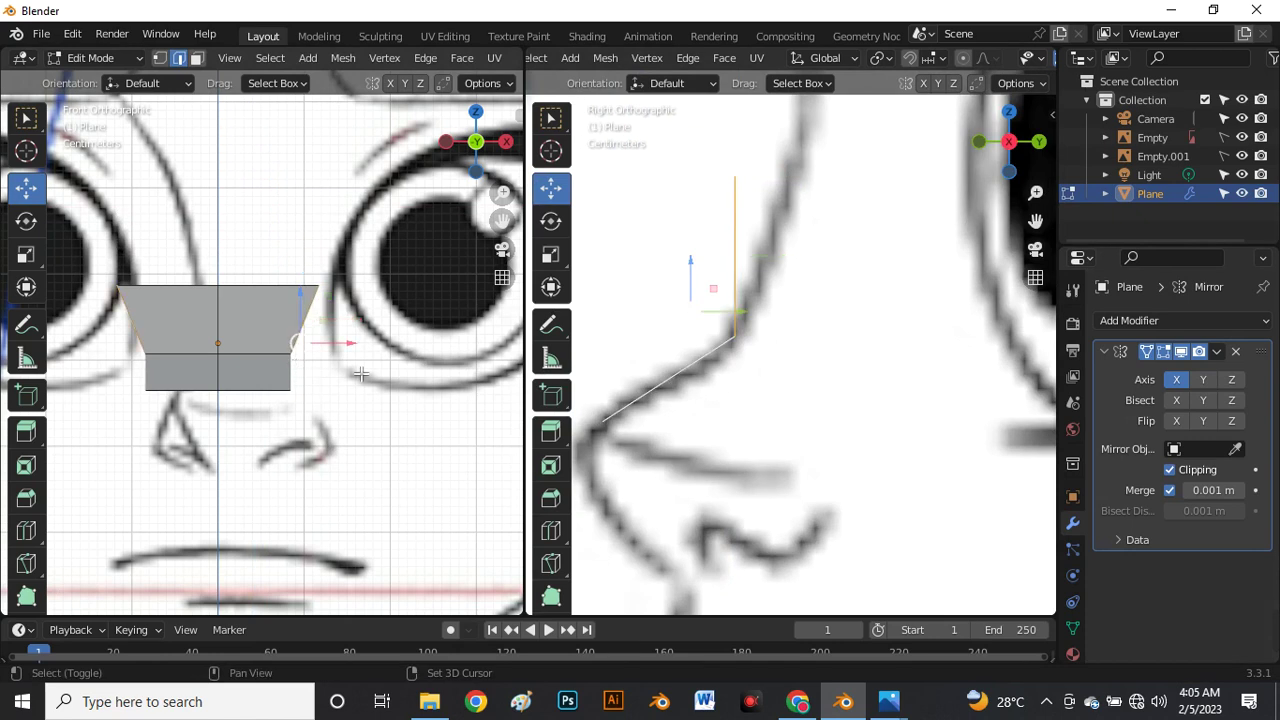
pyautogui.press('e')
pyautogui.click(722, 323)
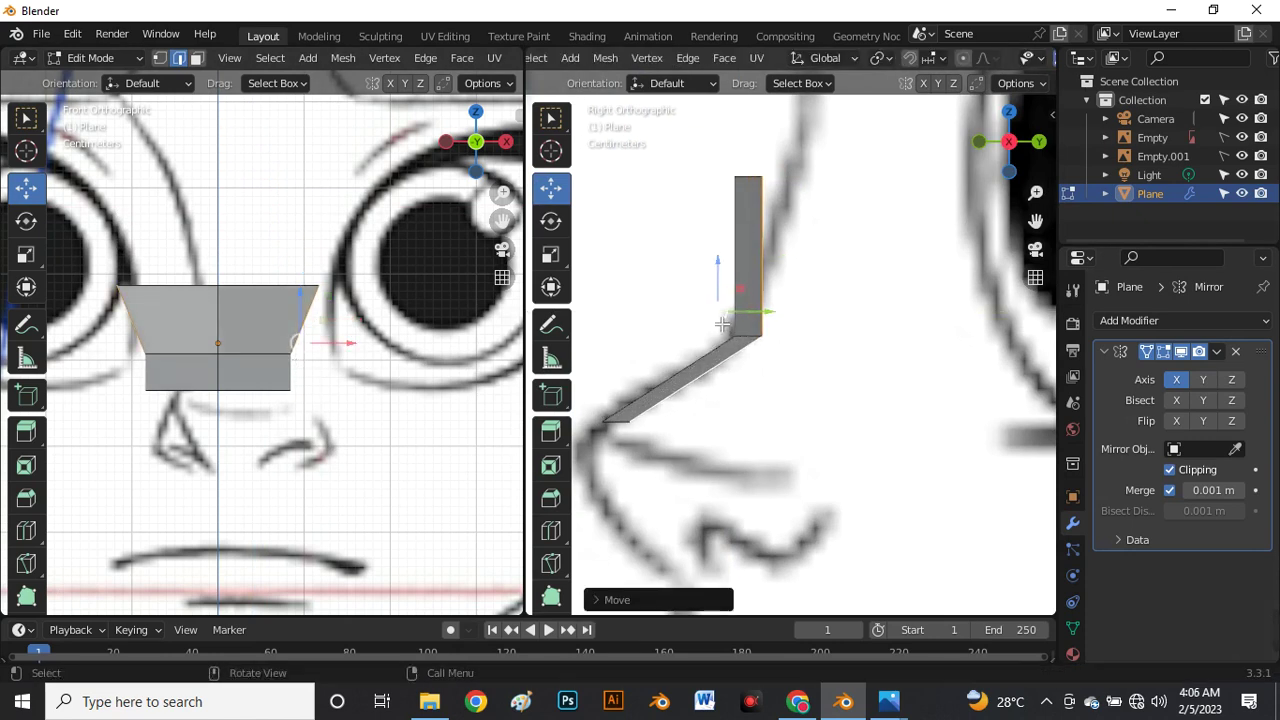
pyautogui.press('g')
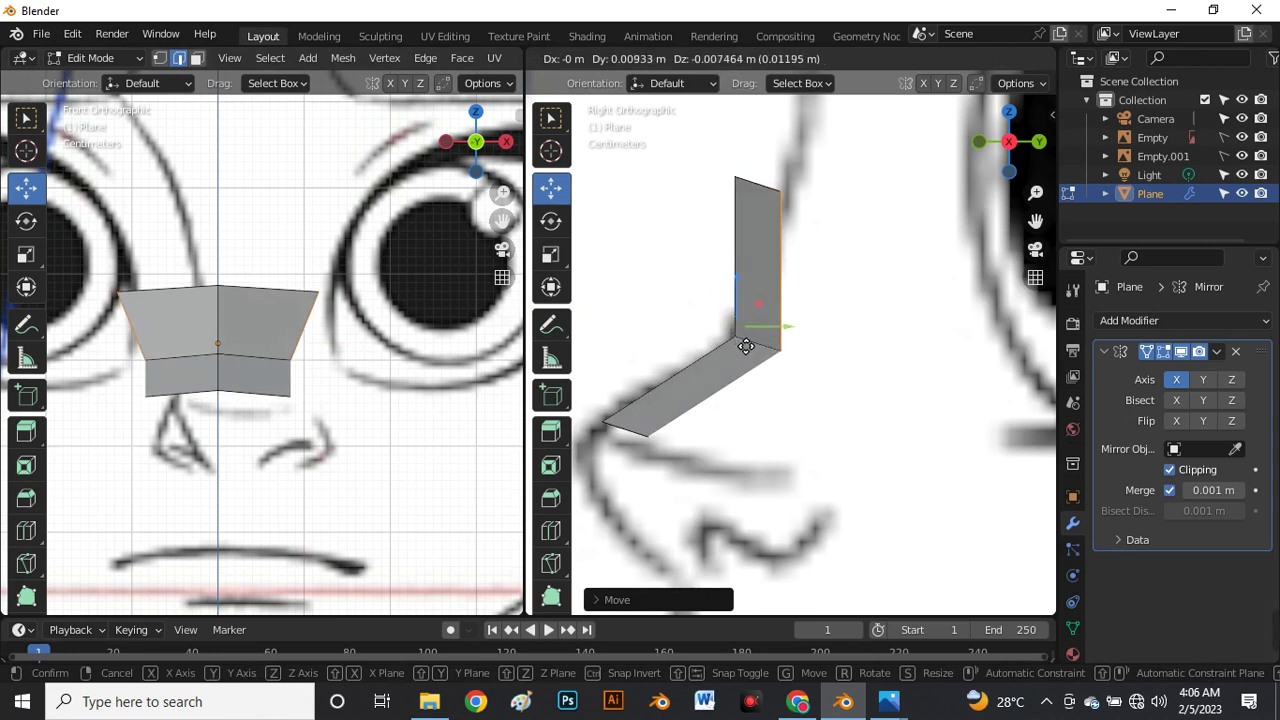
pyautogui.click(749, 346)
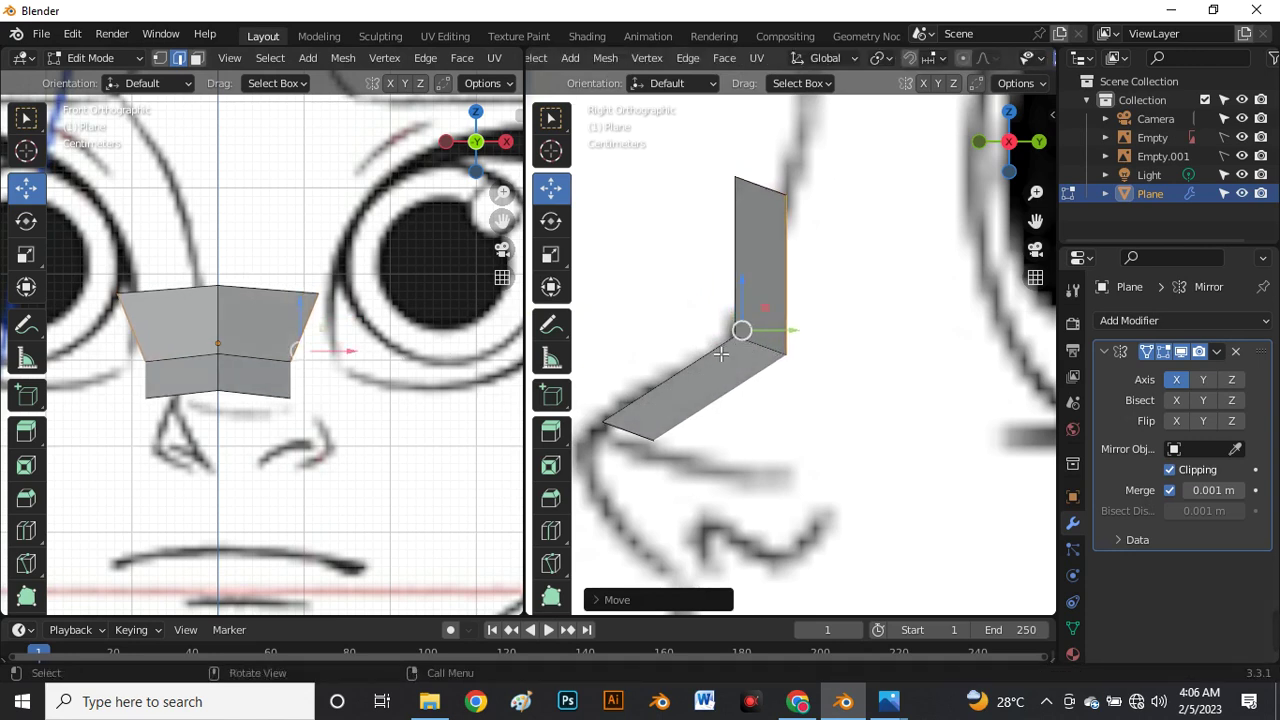
# Move the top outer vertex farther back and the top centre vertex back toward the nose bridge's profile line in the side view.
pyautogui.press('a')
pyautogui.click(797, 197)
pyautogui.press('g')
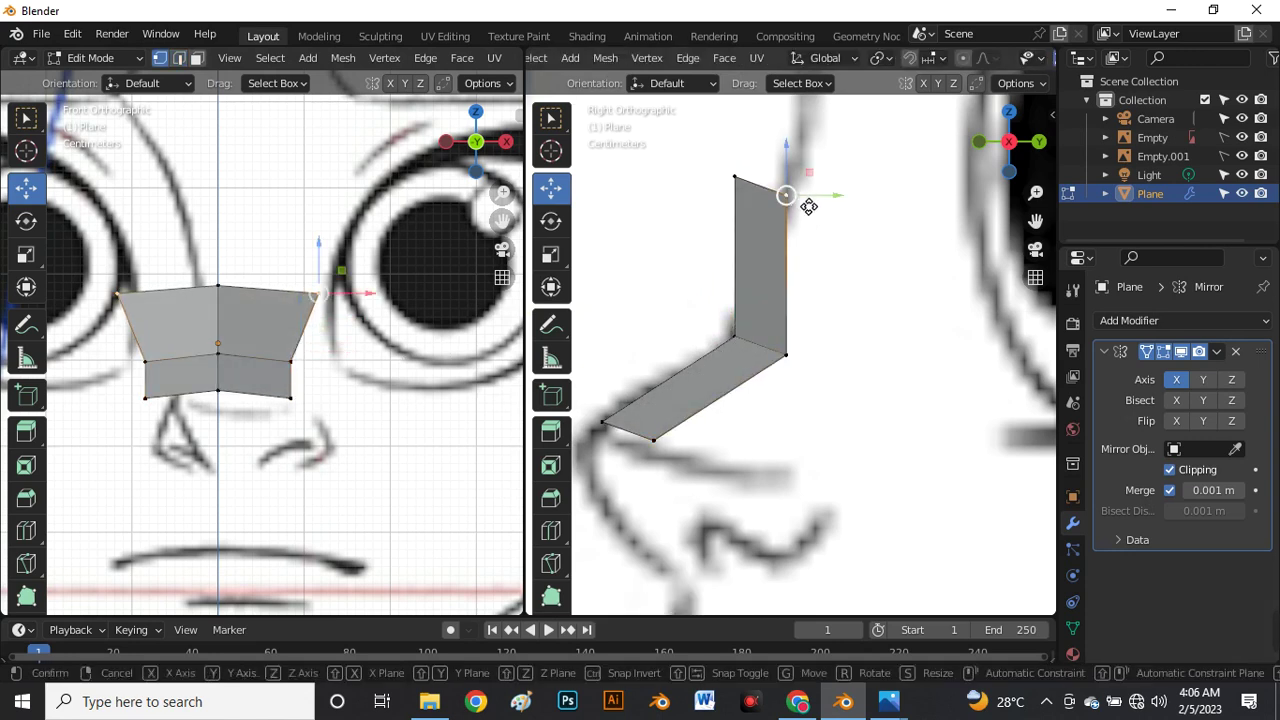
pyautogui.click(839, 209)
pyautogui.moveTo(712, 171); pyautogui.dragTo(750, 190)
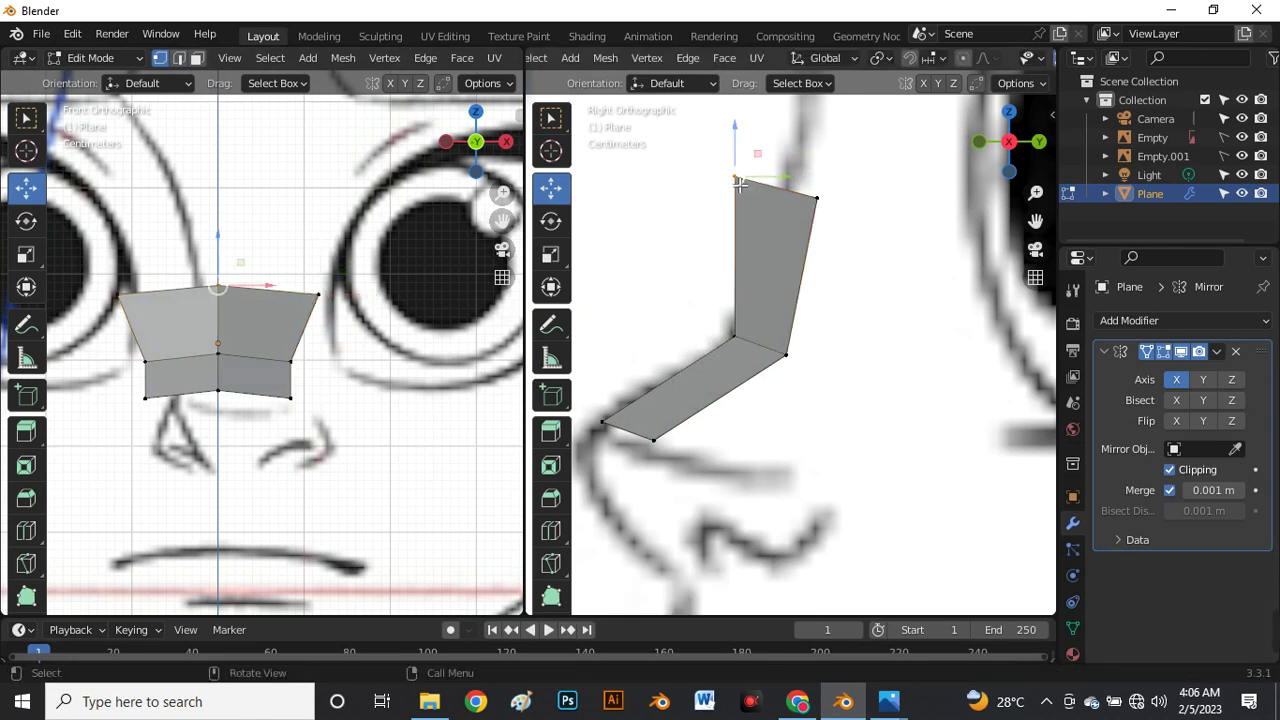
pyautogui.press('g')
pyautogui.click(740, 338)
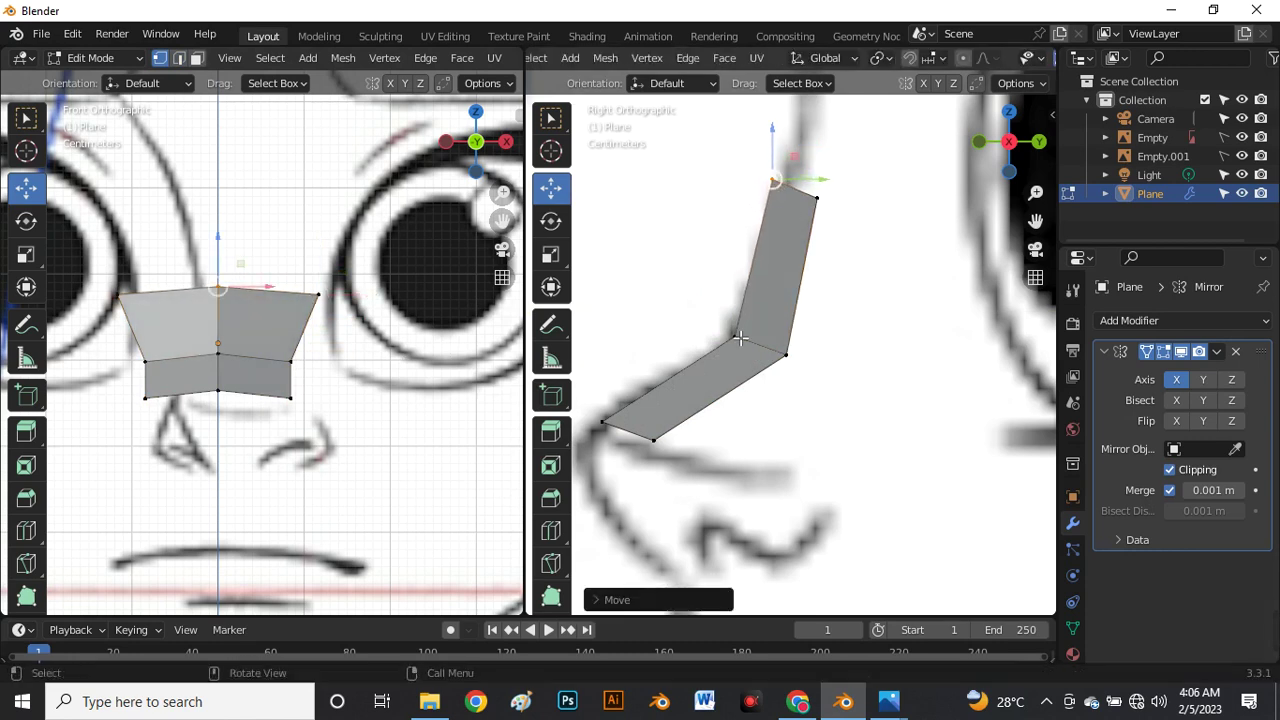
# Move the bottom outer vertex of the nose strip slightly down in the side view.
pyautogui.click(655, 441)
pyautogui.press('g')
pyautogui.click(662, 452)
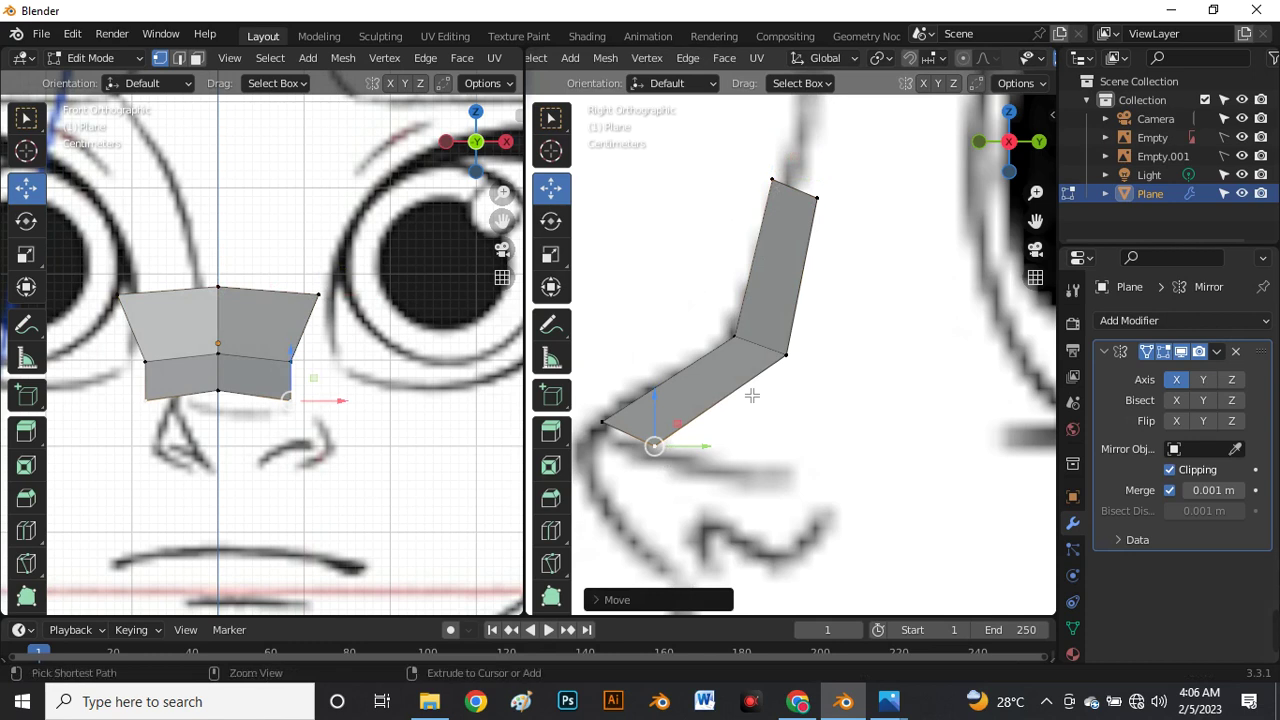
# Add one centred lengthwise loop cut between the nose strip's centre line and its outer edge.
pyautogui.hotkey('ctrl', 'r')
pyautogui.click(736, 334)
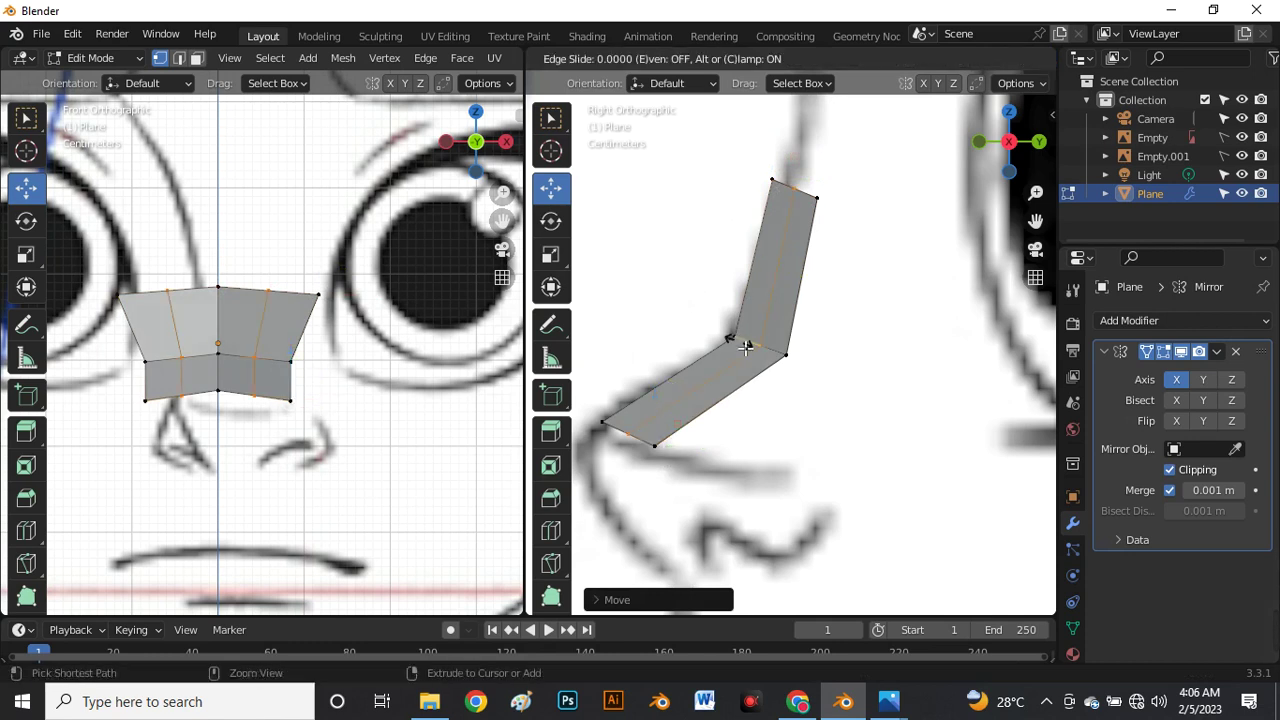
pyautogui.click(736, 336)
# Move the new loop's vertices forward toward the centre profile line in the side view and nudge the top outer vertex.
pyautogui.scroll(2, 264, 367)
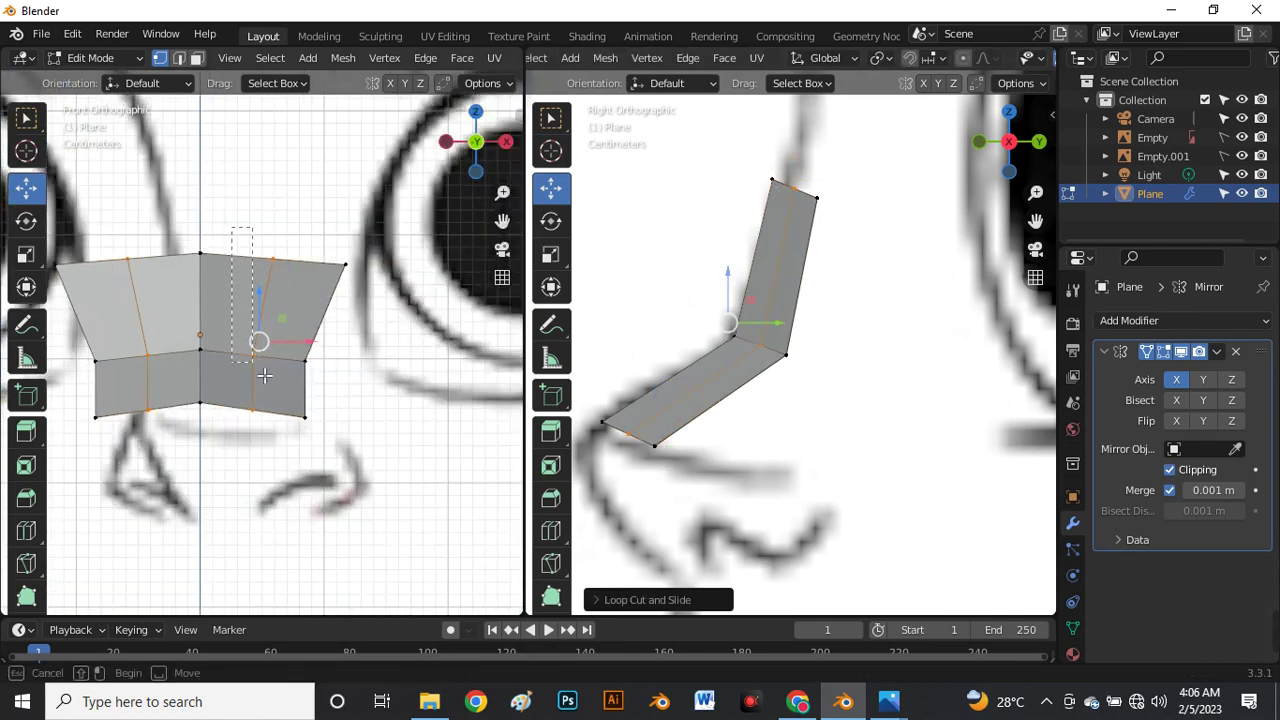
pyautogui.moveTo(731, 325)
pyautogui.mouseDown()
pyautogui.moveTo(720, 320)
pyautogui.moveTo(766, 356)
pyautogui.moveTo(745, 344)
pyautogui.mouseUp()
pyautogui.click(622, 430)
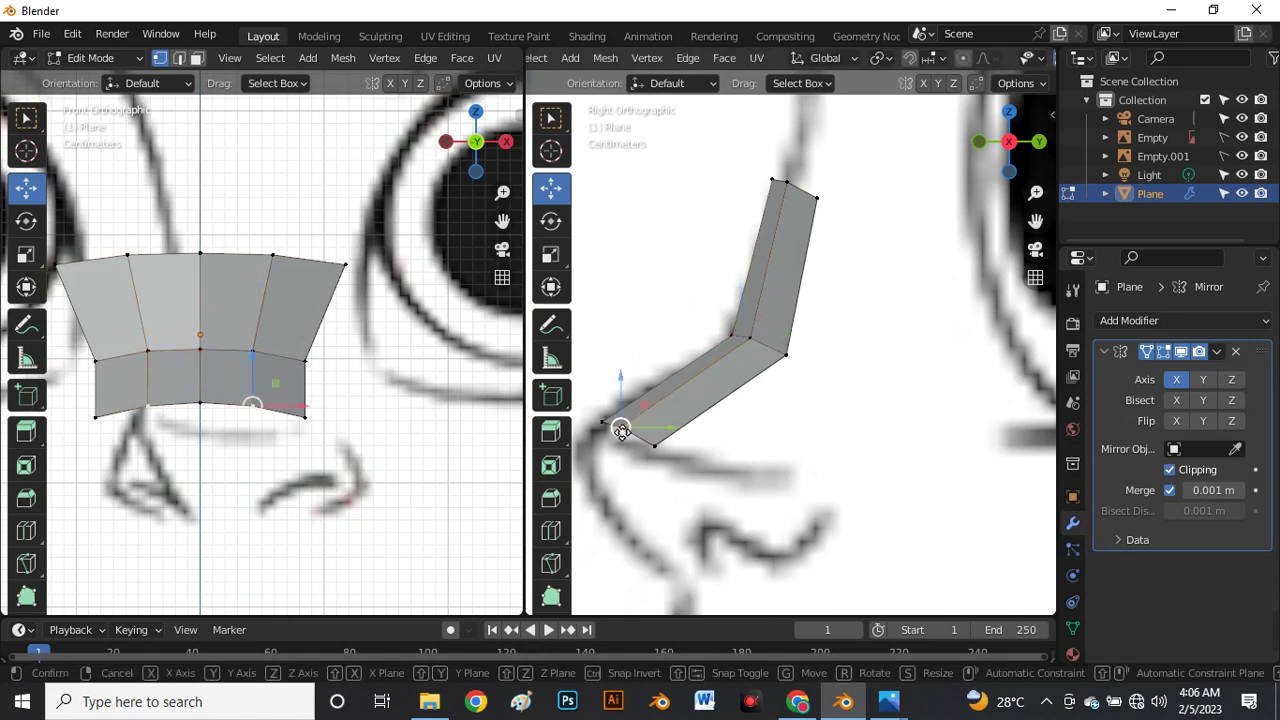
pyautogui.moveTo(621, 430); pyautogui.dragTo(620, 428)
pyautogui.click(813, 200)
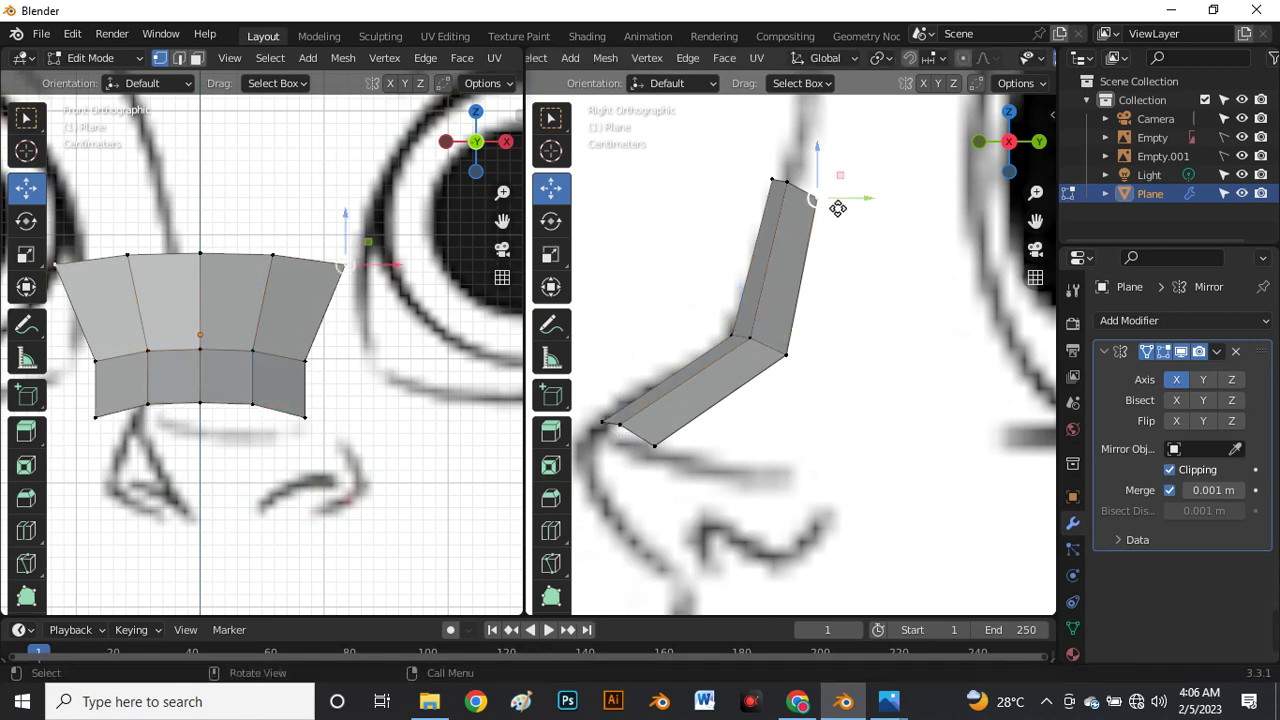
pyautogui.moveTo(815, 199); pyautogui.dragTo(818, 197)
# Extrude the nose strip's top edge row upward about 0.09 m and widen it outward toward the inner rim of the eye in the front view.
pyautogui.scroll(-6, 665, 258)
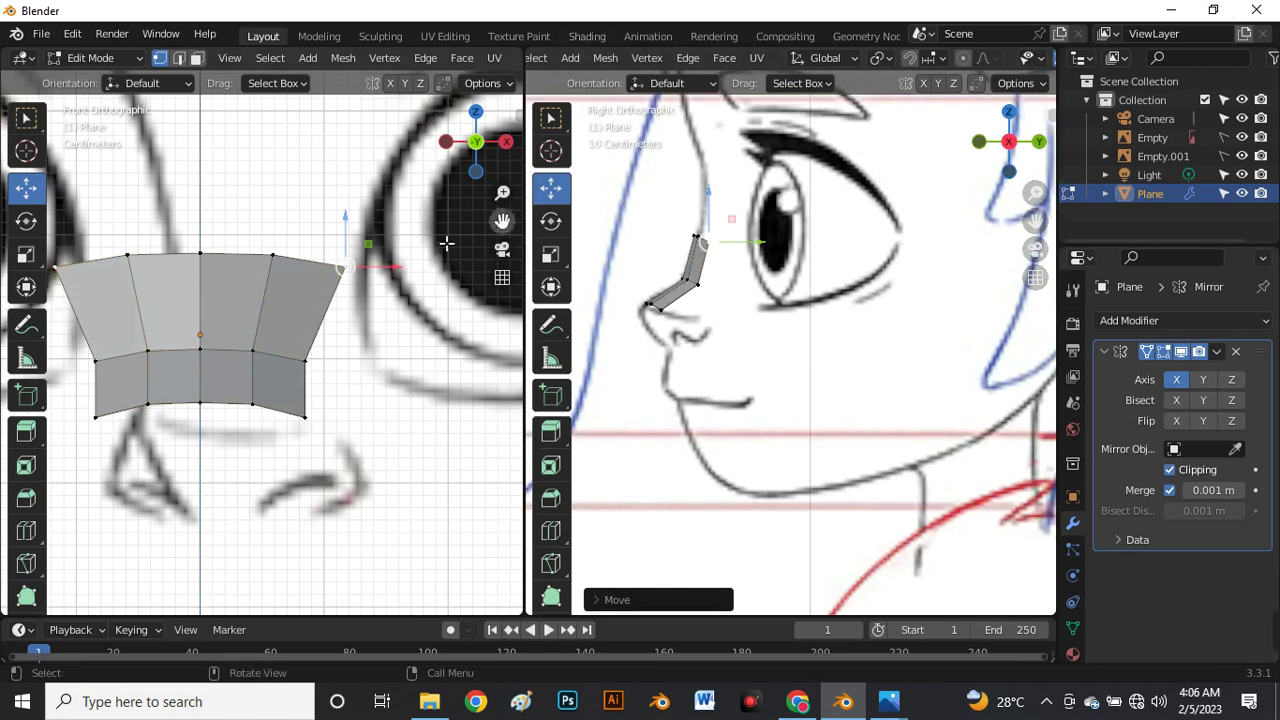
pyautogui.scroll(-6, 274, 341)
pyautogui.scroll(4, 274, 341)
pyautogui.scroll(-3, 274, 341)
pyautogui.scroll(5, 274, 341)
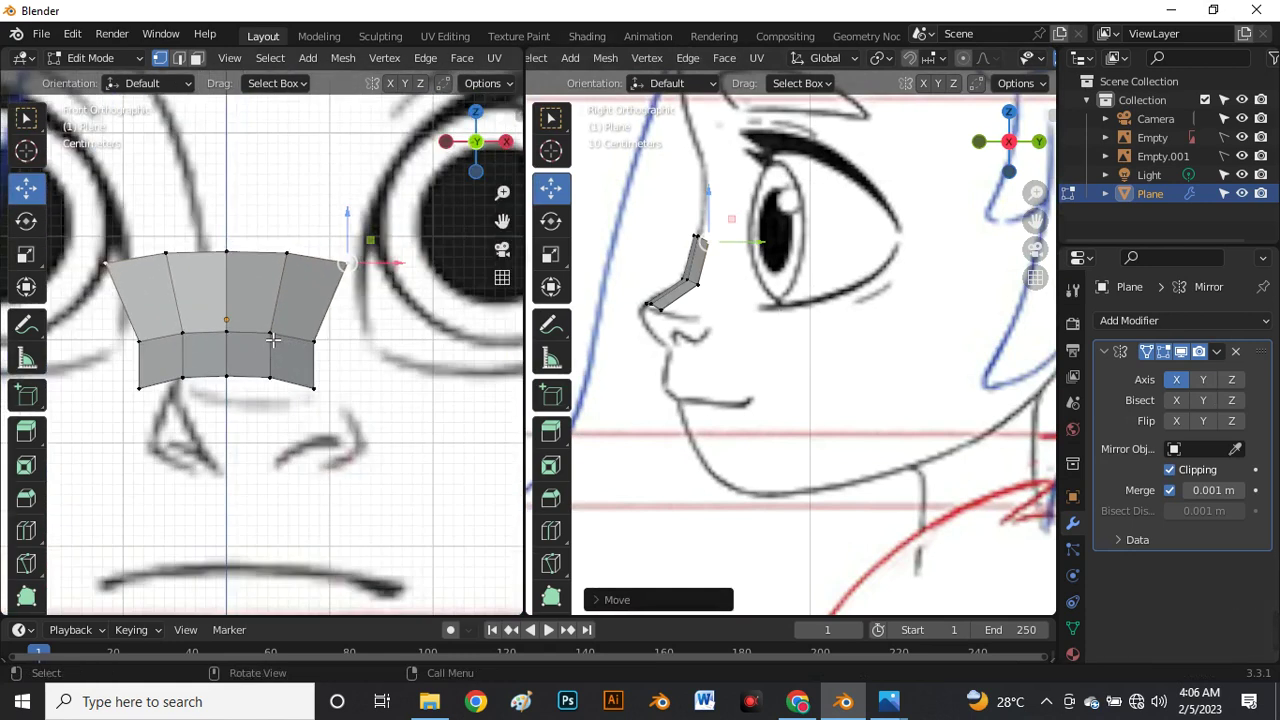
pyautogui.scroll(-5, 280, 355)
pyautogui.scroll(4, 285, 368)
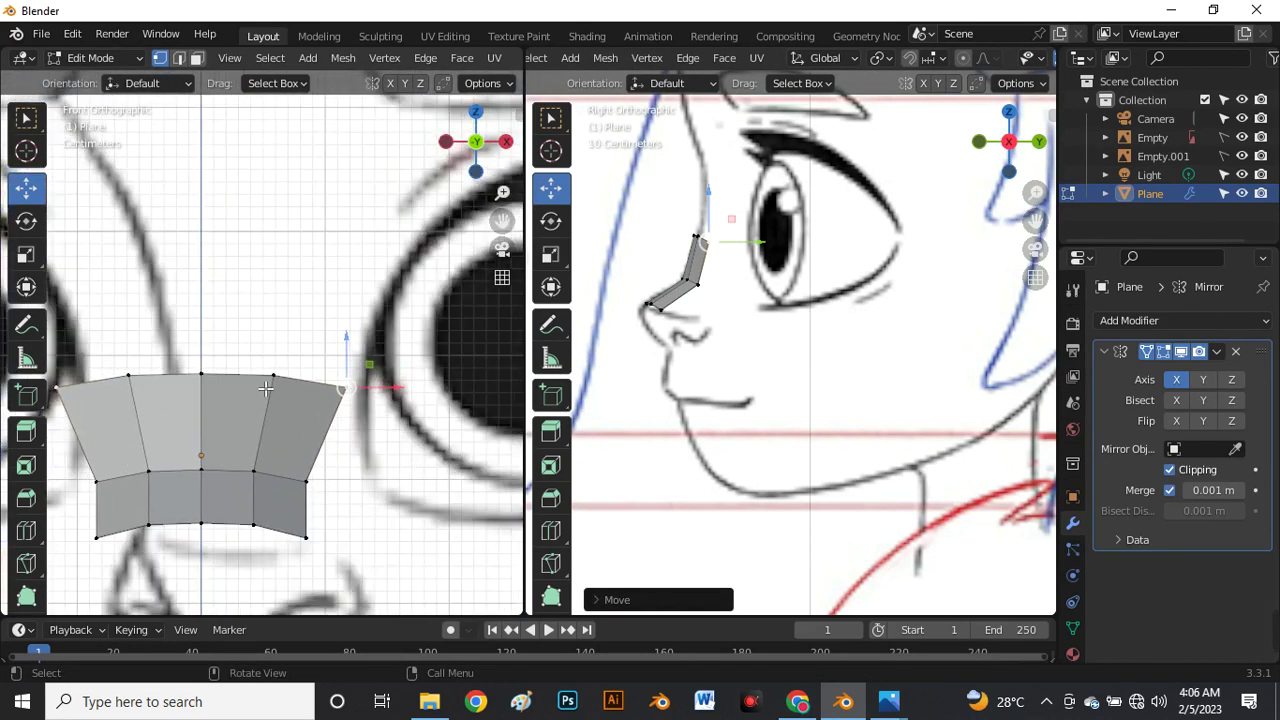
pyautogui.press('3')
pyautogui.click(248, 384)
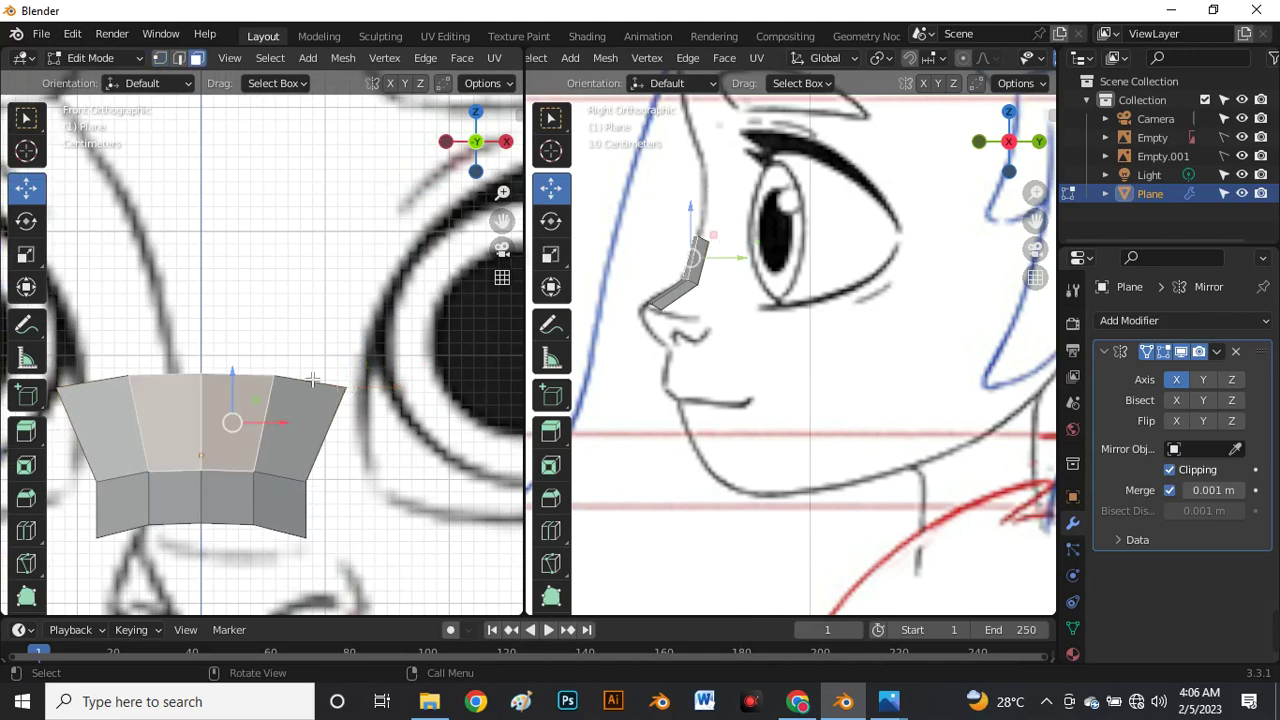
pyautogui.press('2')
pyautogui.click(302, 378)
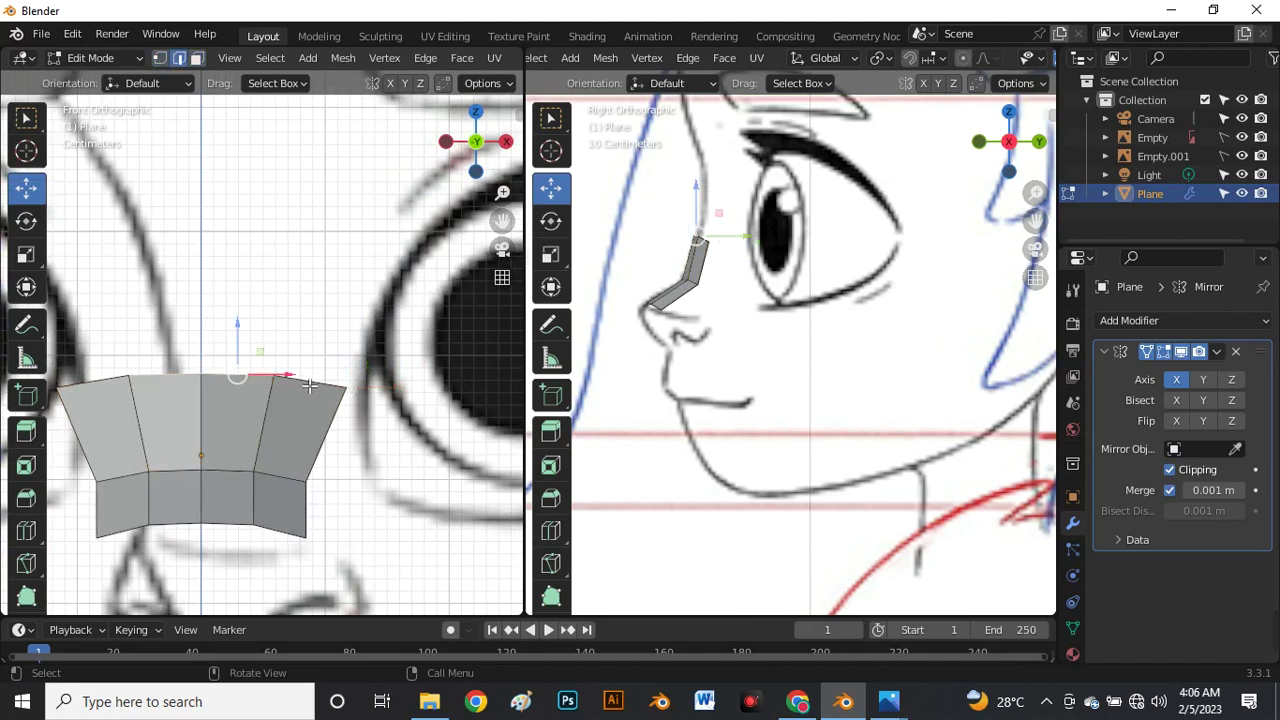
pyautogui.moveTo(274, 375); pyautogui.dragTo(296, 255)
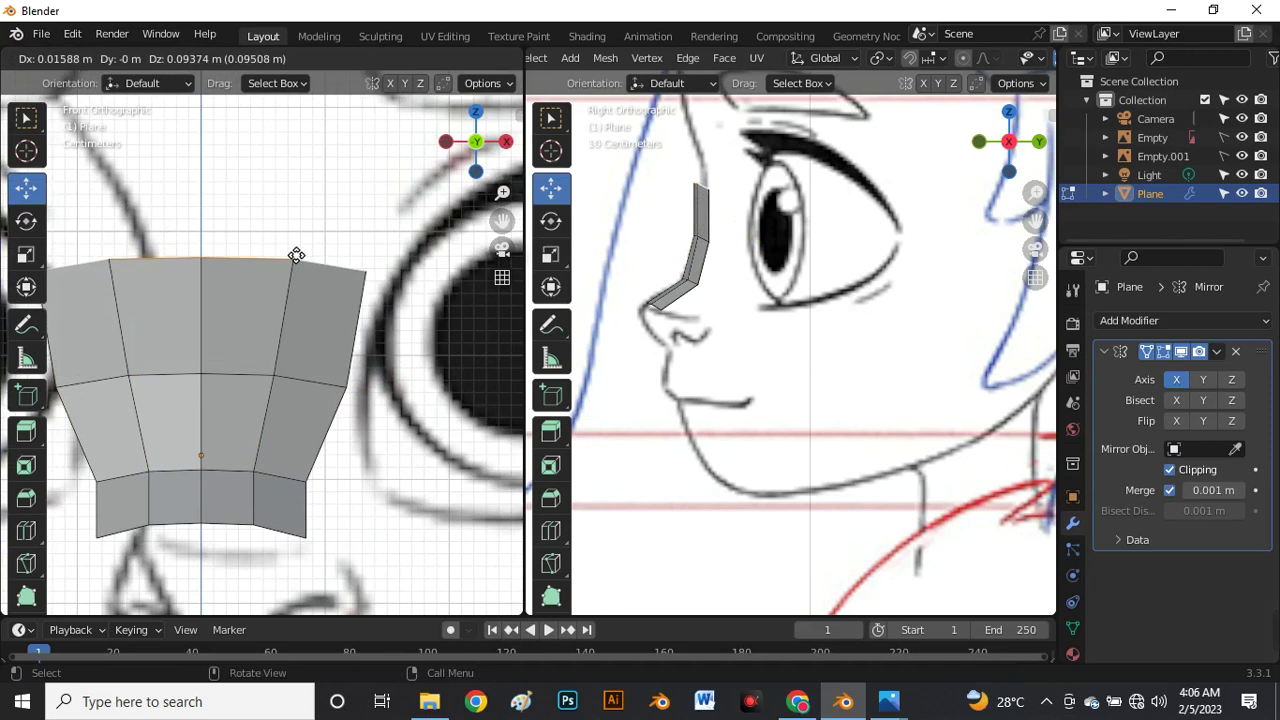
pyautogui.press('Escape')
pyautogui.moveTo(266, 332); pyautogui.dragTo(274, 214)
pyautogui.moveTo(318, 265); pyautogui.dragTo(353, 268)
# Move the upper rows' outer side edges backward in the side view, bringing the topmost one to the front outline of the eye.
pyautogui.scroll(-5, 353, 268)
pyautogui.scroll(5, 258, 307)
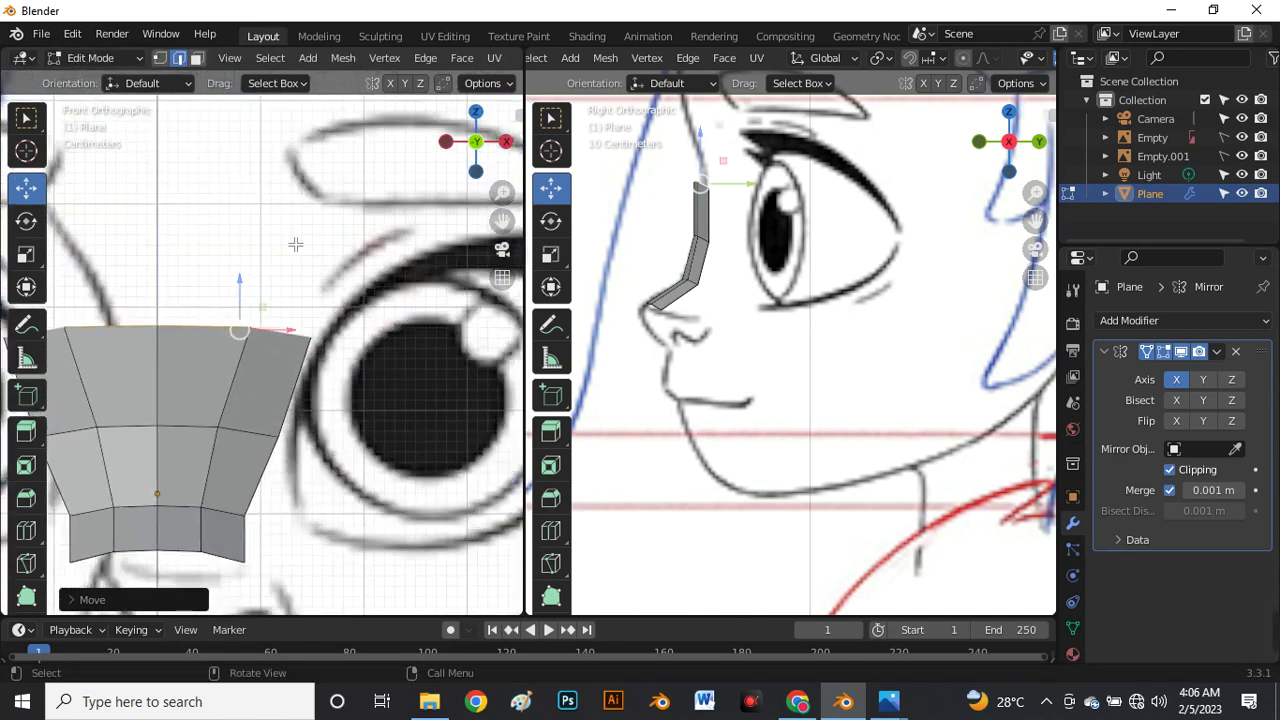
pyautogui.scroll(-5, 258, 307)
pyautogui.scroll(4, 258, 307)
pyautogui.scroll(-4, 255, 345)
pyautogui.scroll(4, 270, 370)
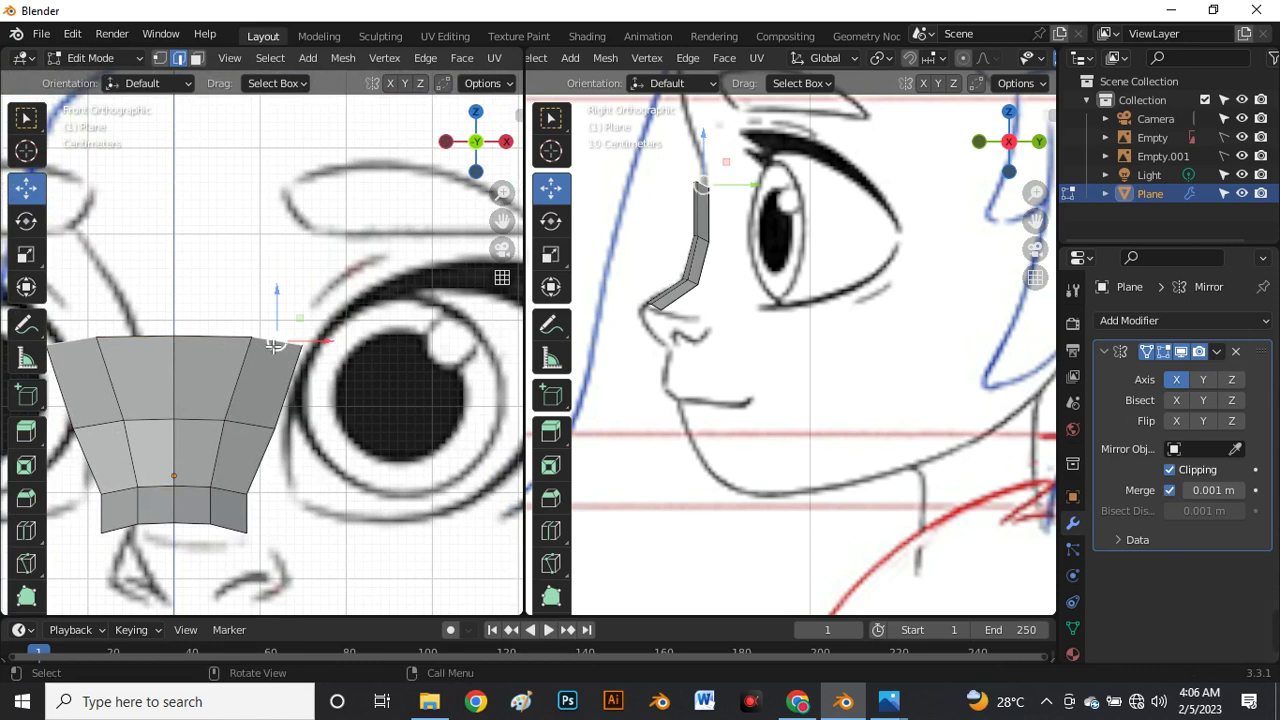
pyautogui.scroll(-4, 275, 345)
pyautogui.scroll(3, 167, 463)
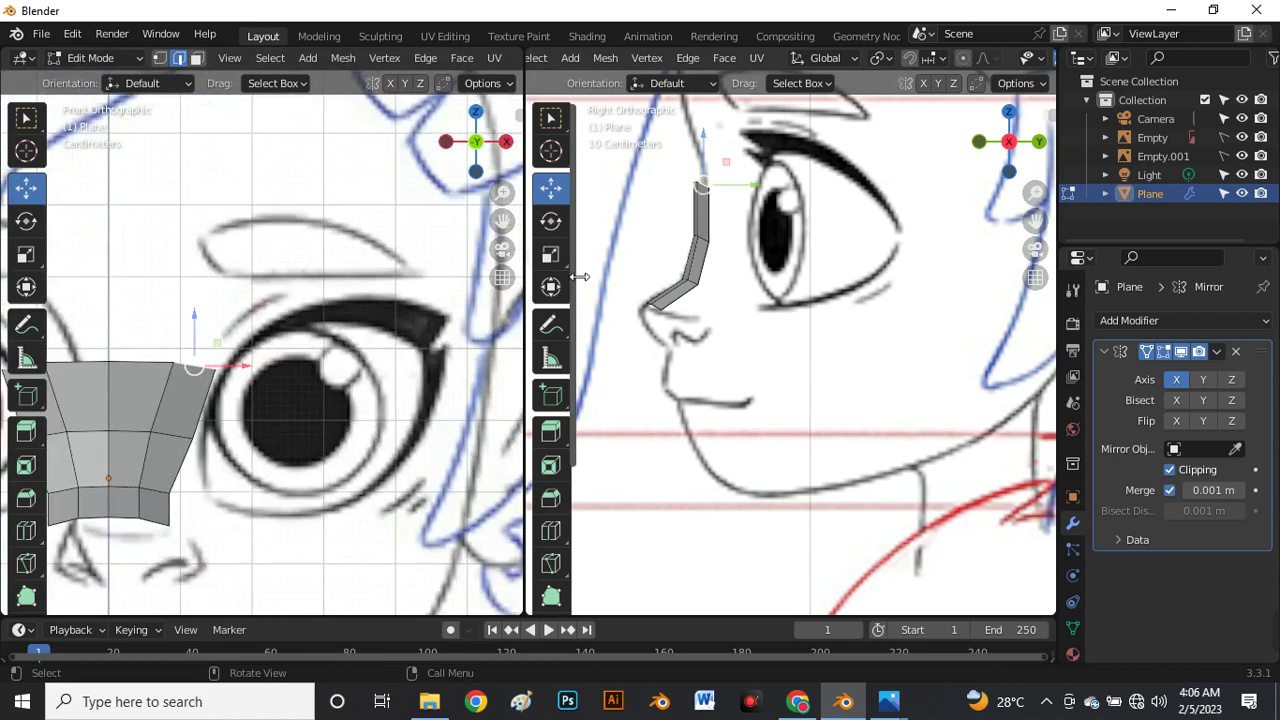
pyautogui.scroll(4, 684, 202)
pyautogui.click(743, 233)
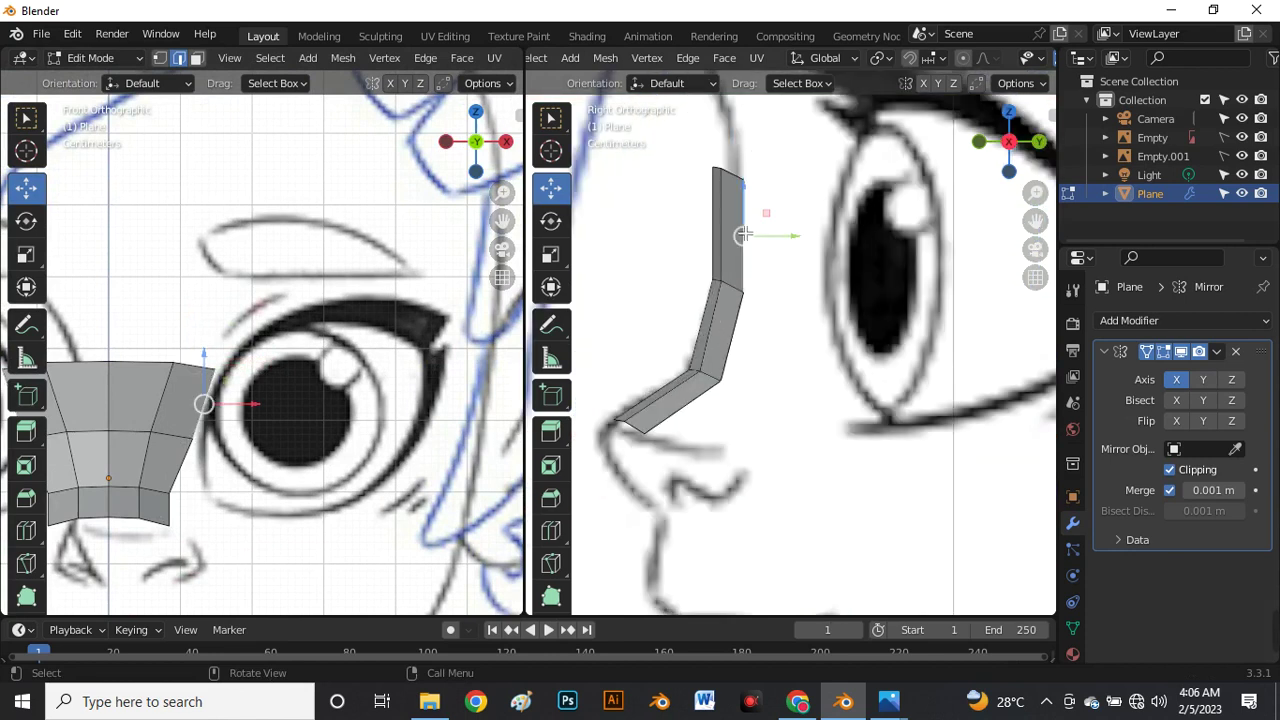
pyautogui.keyDown('ctrl'); pyautogui.click(724, 374); pyautogui.keyUp('ctrl')
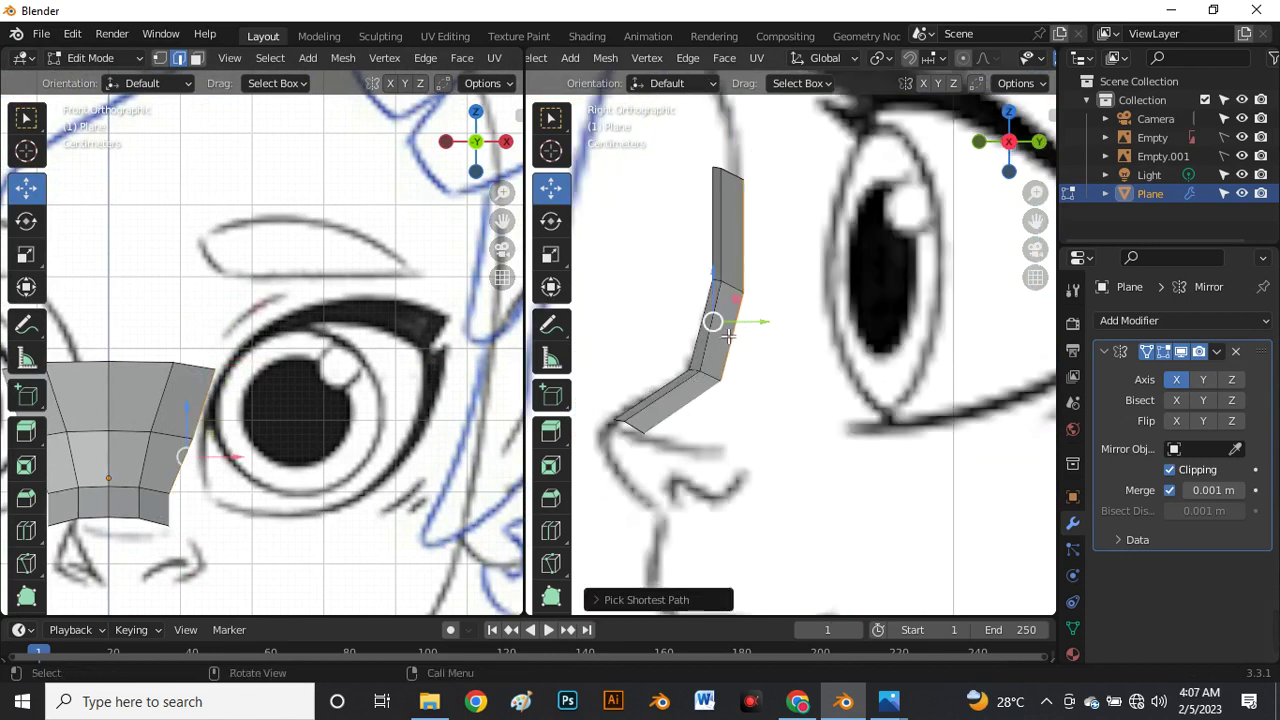
pyautogui.moveTo(728, 337); pyautogui.dragTo(734, 337)
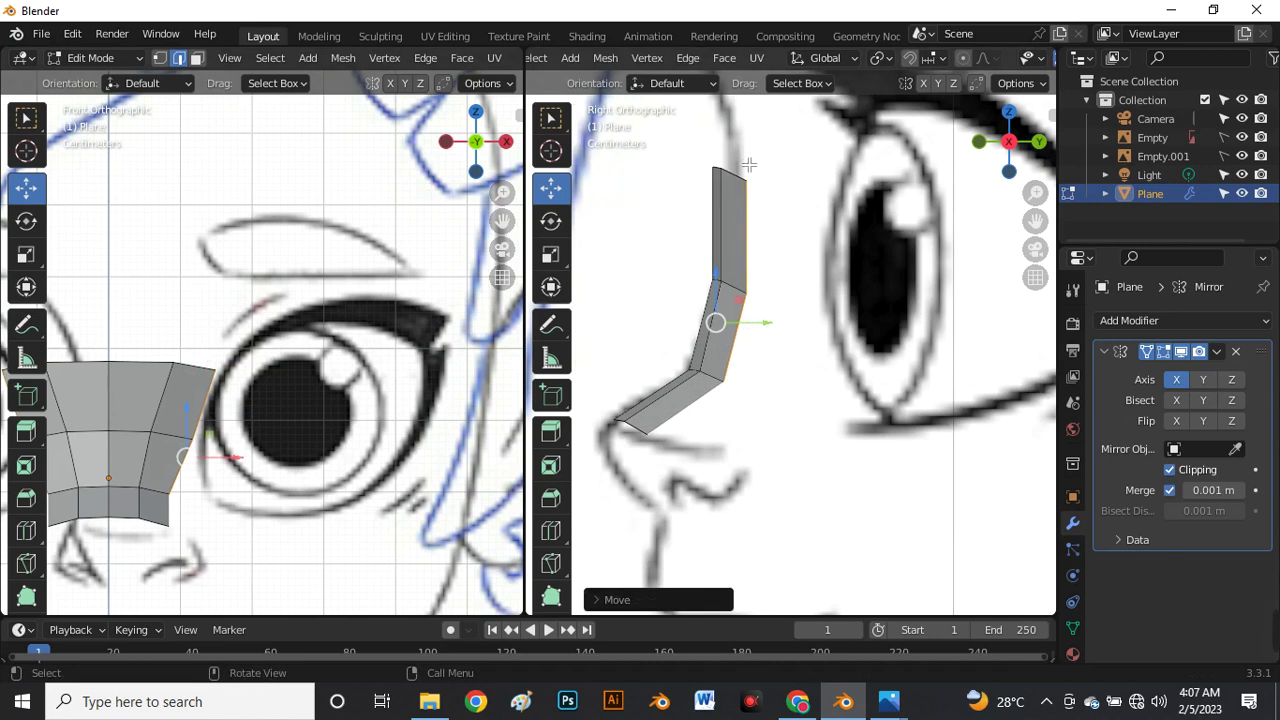
pyautogui.click(762, 226)
pyautogui.moveTo(778, 242); pyautogui.dragTo(854, 250)
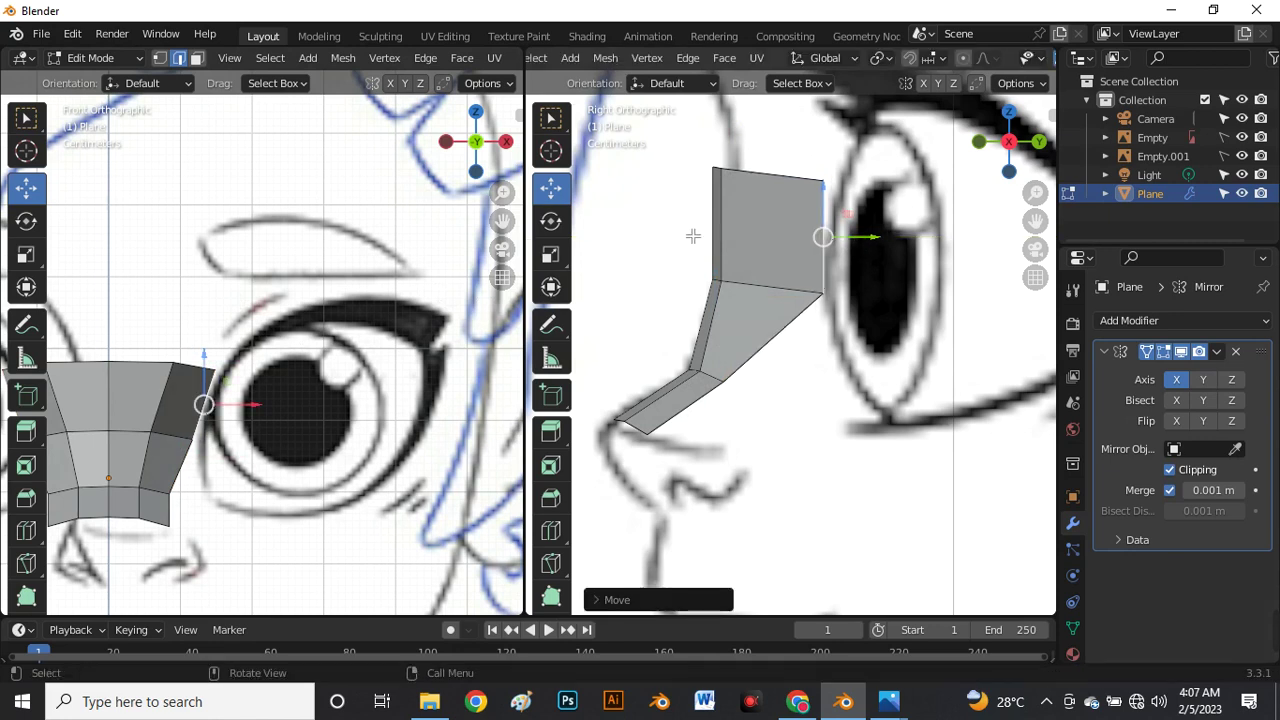
# Move the two lower outer vertices of the nose strip backward in the side view, toward the front of the eye.
pyautogui.scroll(-3, 714, 239)
pyautogui.scroll(4, 716, 337)
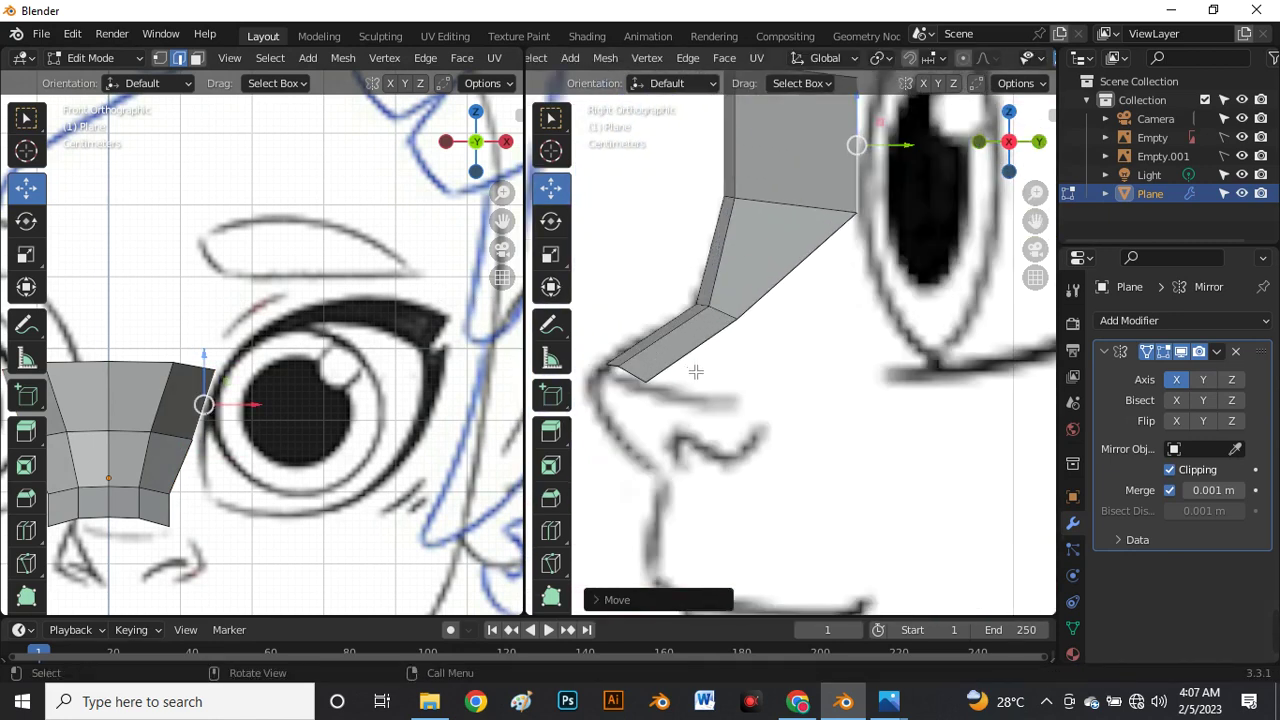
pyautogui.press('1')
pyautogui.click(652, 389)
pyautogui.moveTo(650, 390); pyautogui.dragTo(763, 403)
pyautogui.click(737, 320)
pyautogui.moveTo(737, 320); pyautogui.dragTo(838, 311)
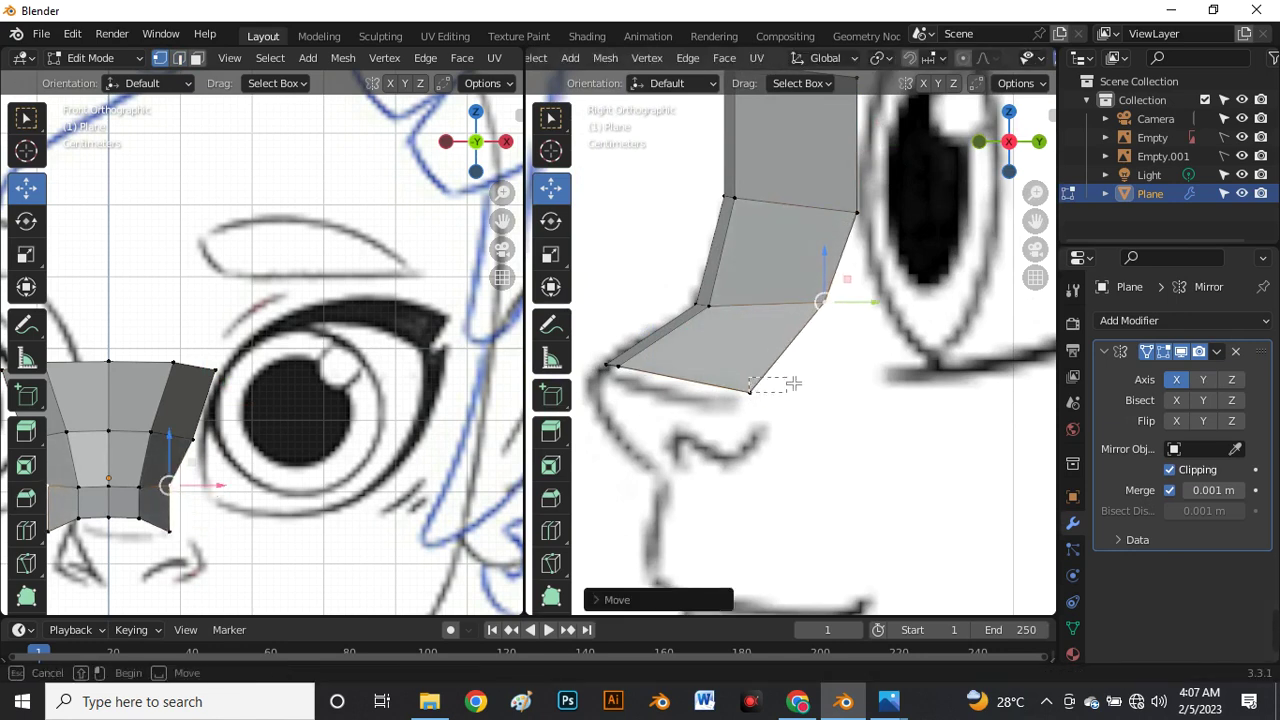
pyautogui.click(750, 390)
pyautogui.moveTo(750, 390); pyautogui.dragTo(855, 363)
# Move the inner loop's bottom vertex backward along the underside of the nose in the side view.
pyautogui.scroll(-4, 356, 391)
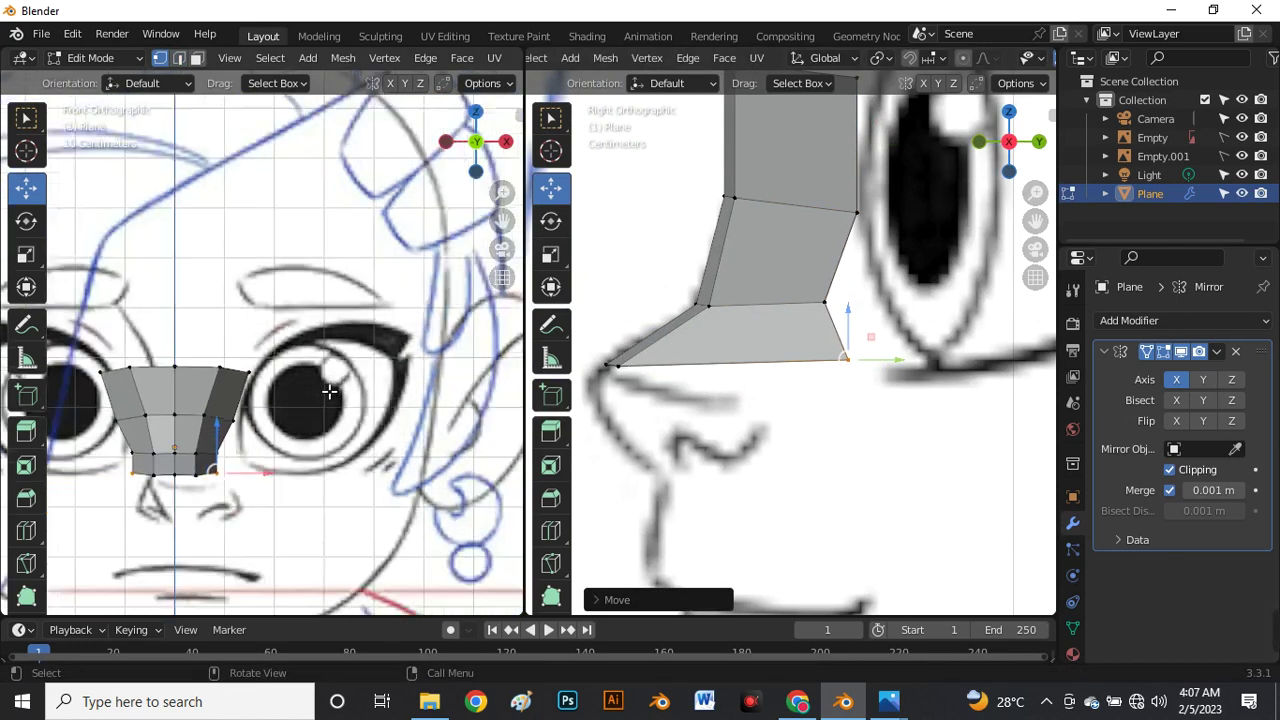
pyautogui.click(617, 366)
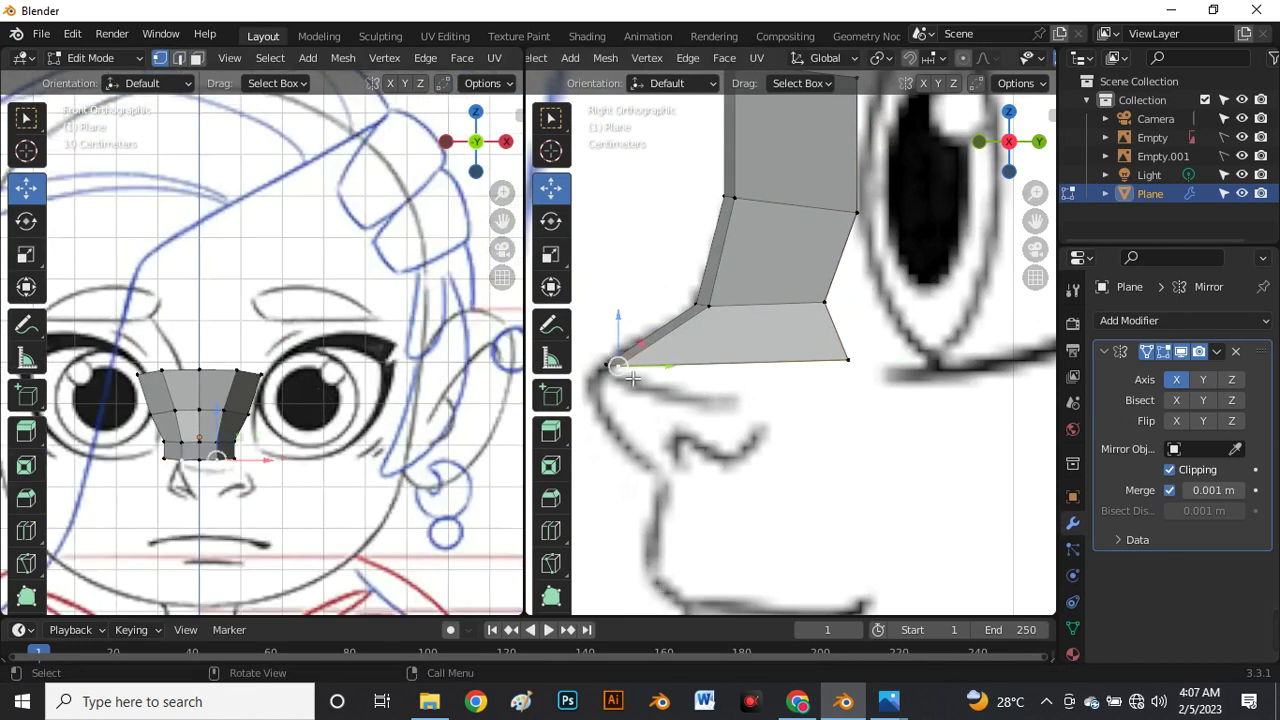
pyautogui.moveTo(617, 366); pyautogui.dragTo(671, 370)
# Add one centred lengthwise loop cut along the side of the nose, between the inner loop and the outer edge.
pyautogui.scroll(-4, 832, 342)
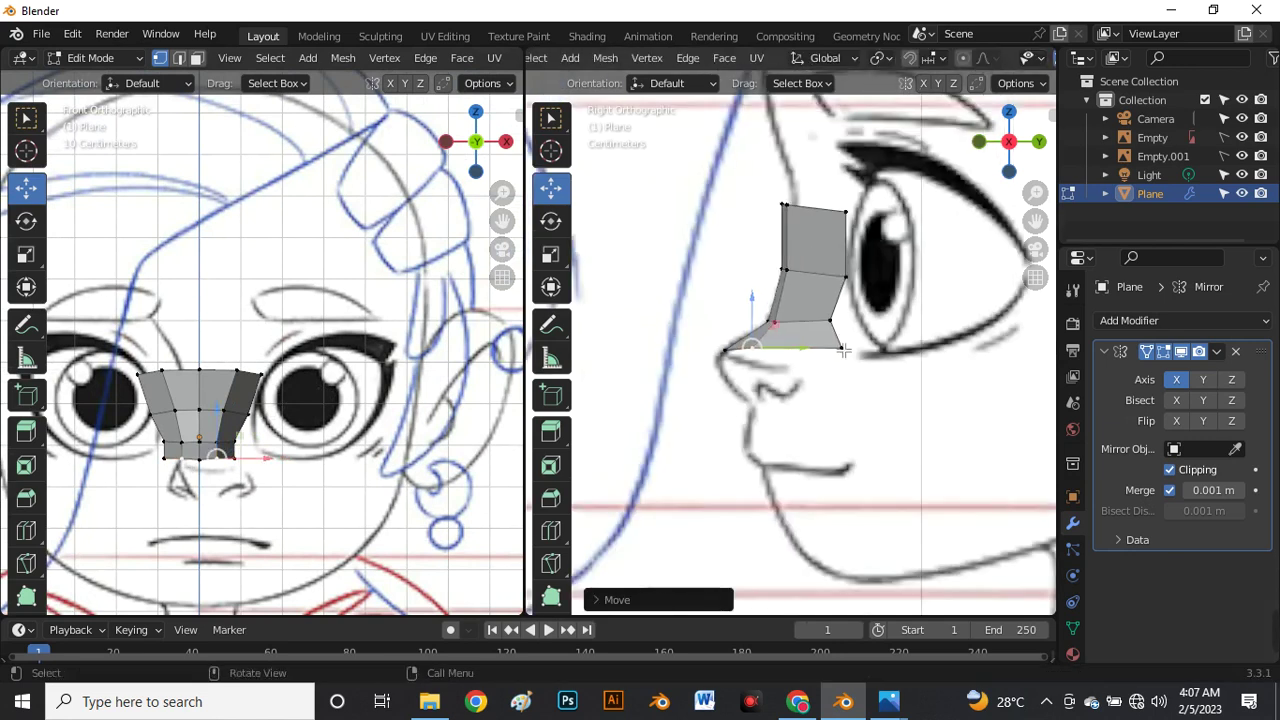
pyautogui.scroll(2, 801, 265)
pyautogui.hotkey('ctrl', 'r')
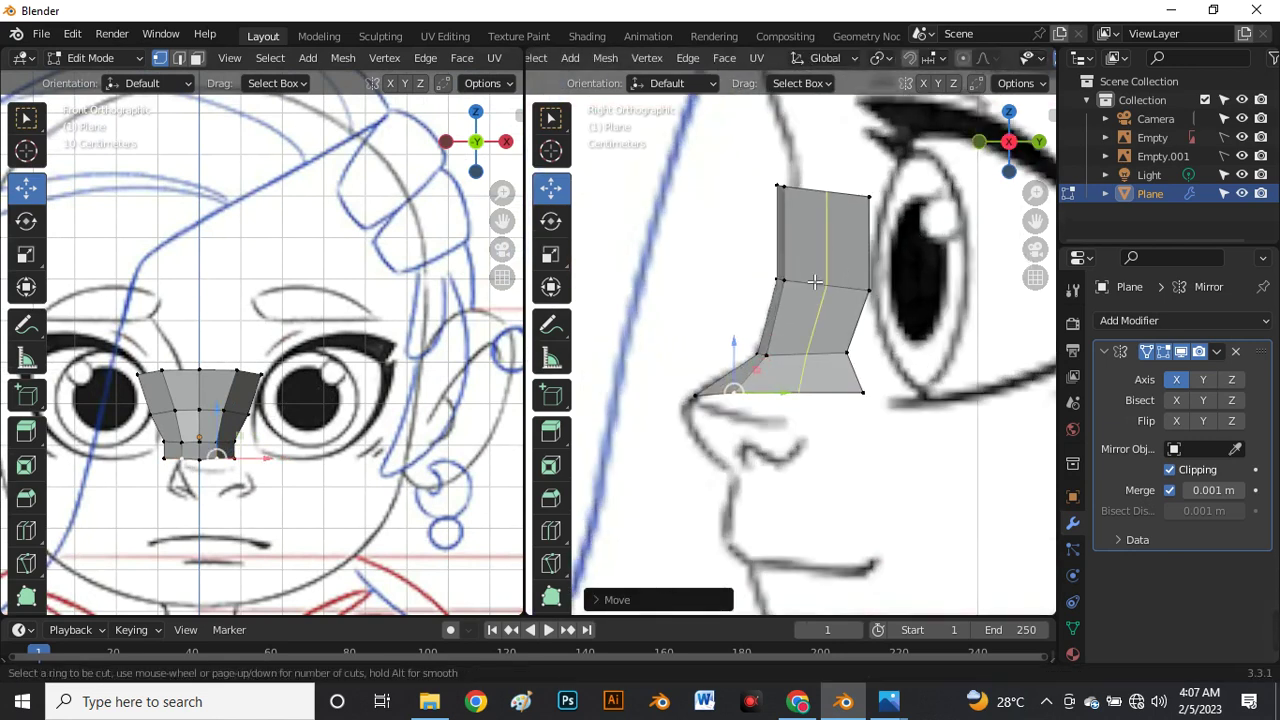
pyautogui.click(822, 300)
pyautogui.rightClick(822, 300)
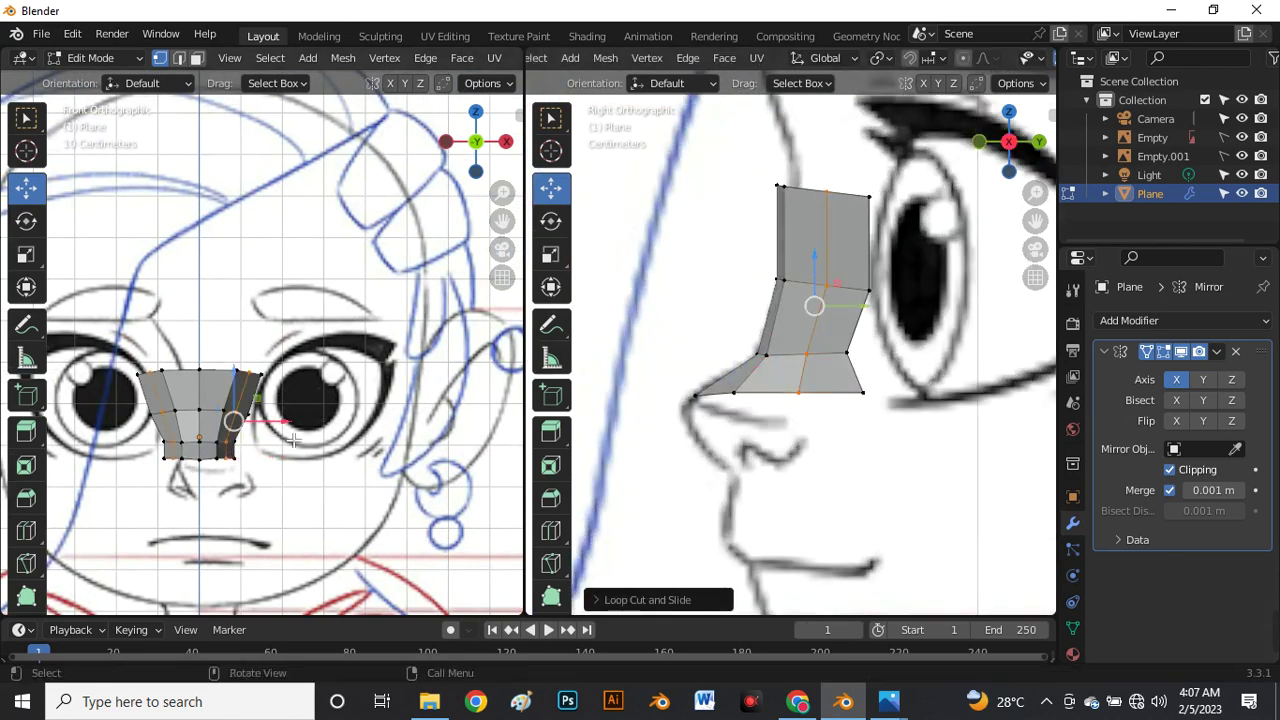
# Nudge the new side loop slightly outward in the front view and set that view to wireframe to check it against the reference.
pyautogui.scroll(7, 216, 467)
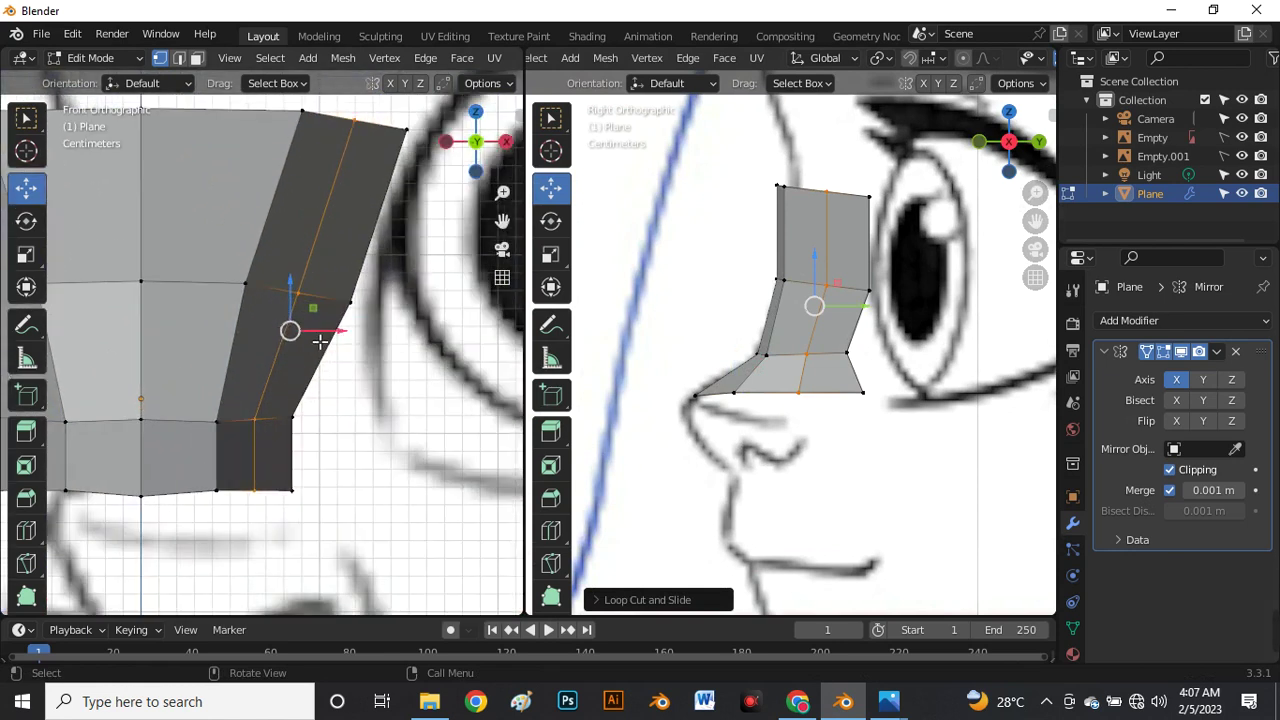
pyautogui.moveTo(321, 338); pyautogui.dragTo(325, 342)
pyautogui.hotkey('shift', 'z')
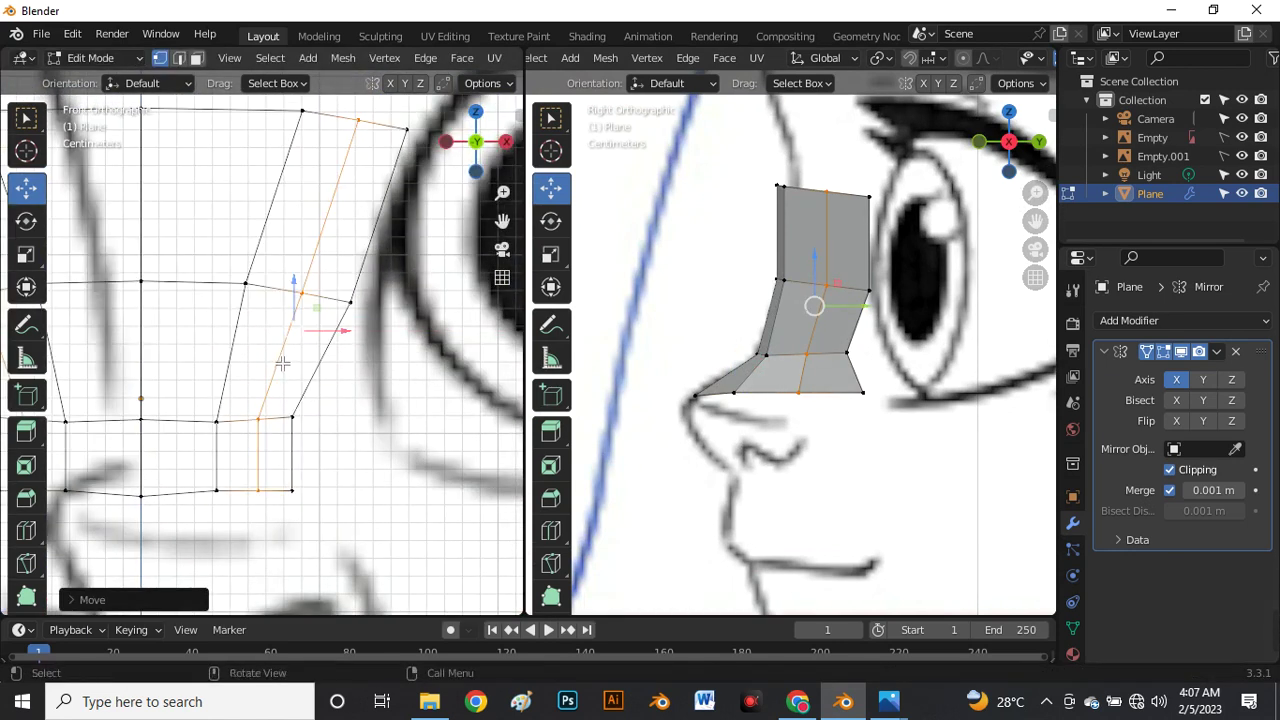
pyautogui.scroll(-5, 283, 364)
pyautogui.scroll(-2, 283, 364)
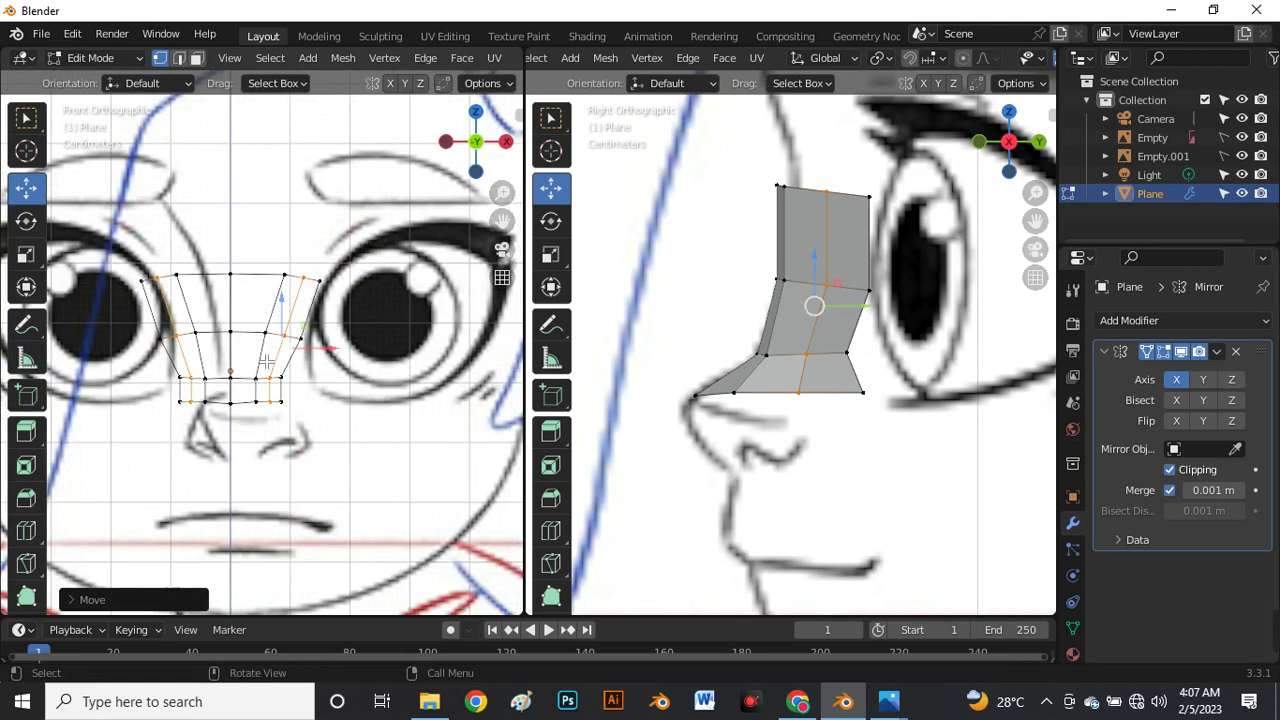
pyautogui.scroll(4, 265, 360)
pyautogui.hotkey('alt', 'z')
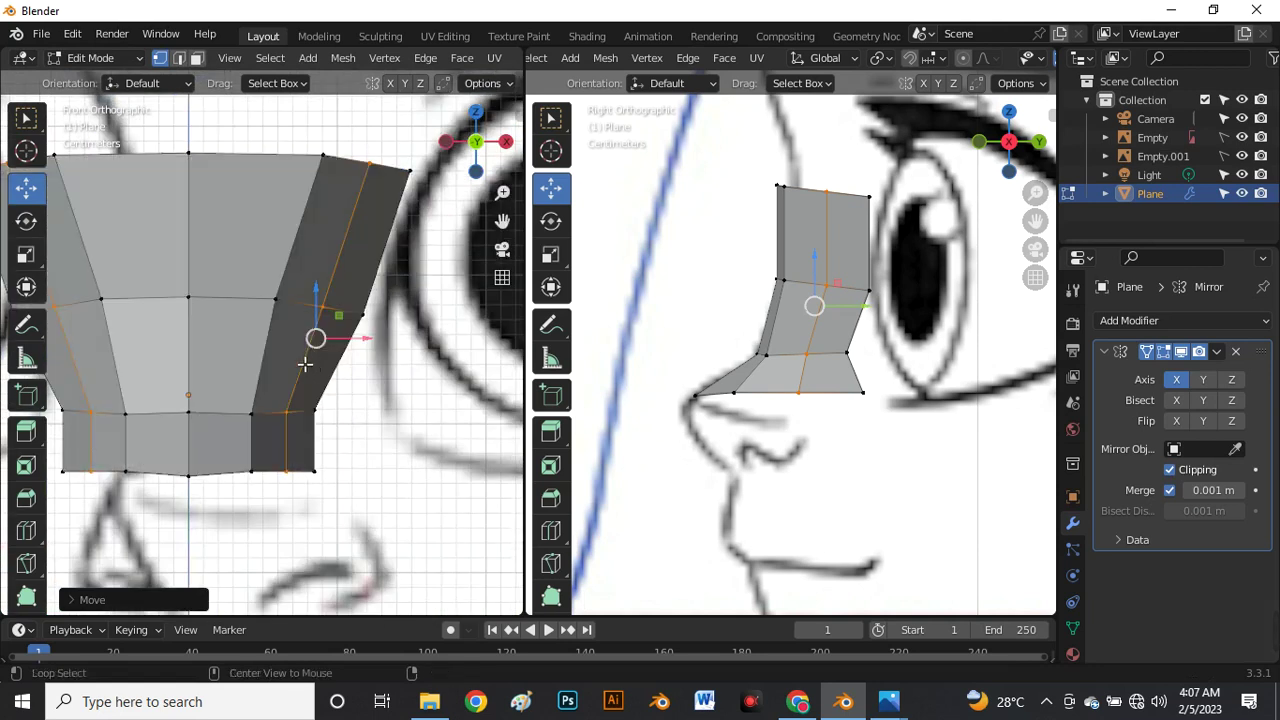
pyautogui.scroll(-3, 277, 360)
pyautogui.scroll(2, 318, 389)
pyautogui.hotkey('alt', 'z')
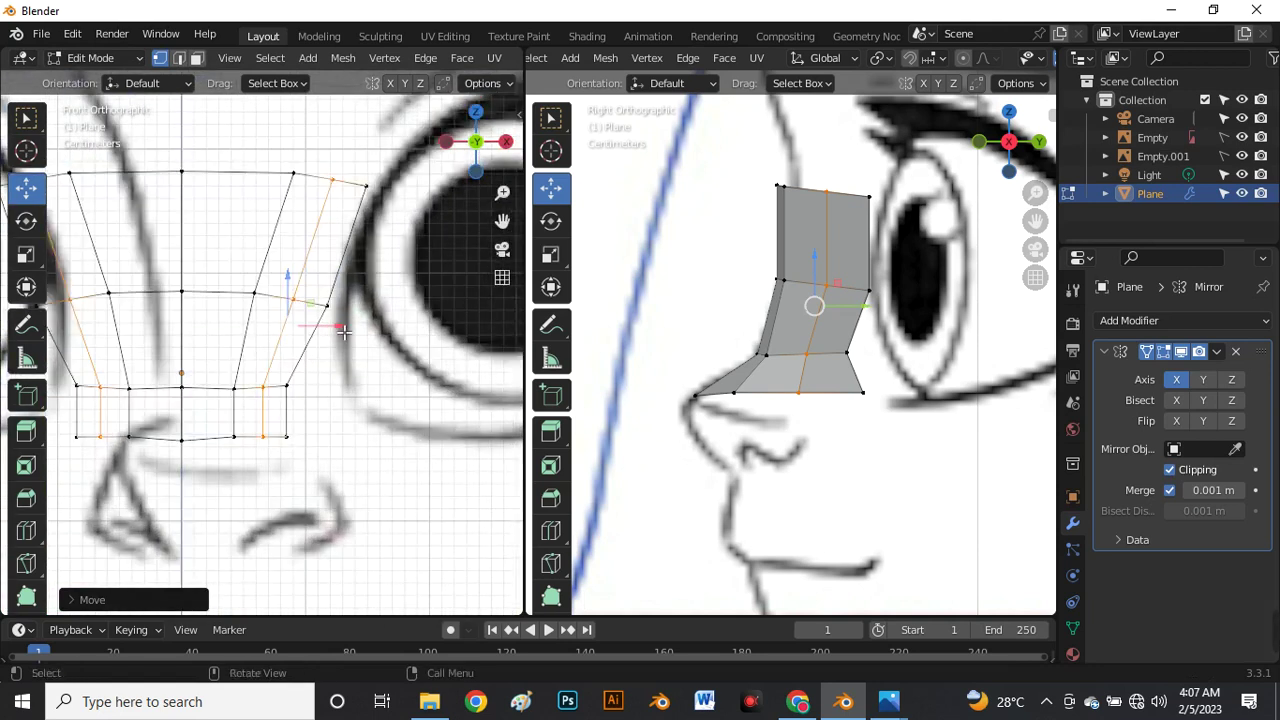
# Shift the side vertices of the strip's lower three rows slightly inward in the front view and return that view to solid shading.
pyautogui.press('b')
pyautogui.moveTo(264, 288); pyautogui.dragTo(312, 301)
pyautogui.press('b')
pyautogui.moveTo(241, 406); pyautogui.dragTo(230, 409)
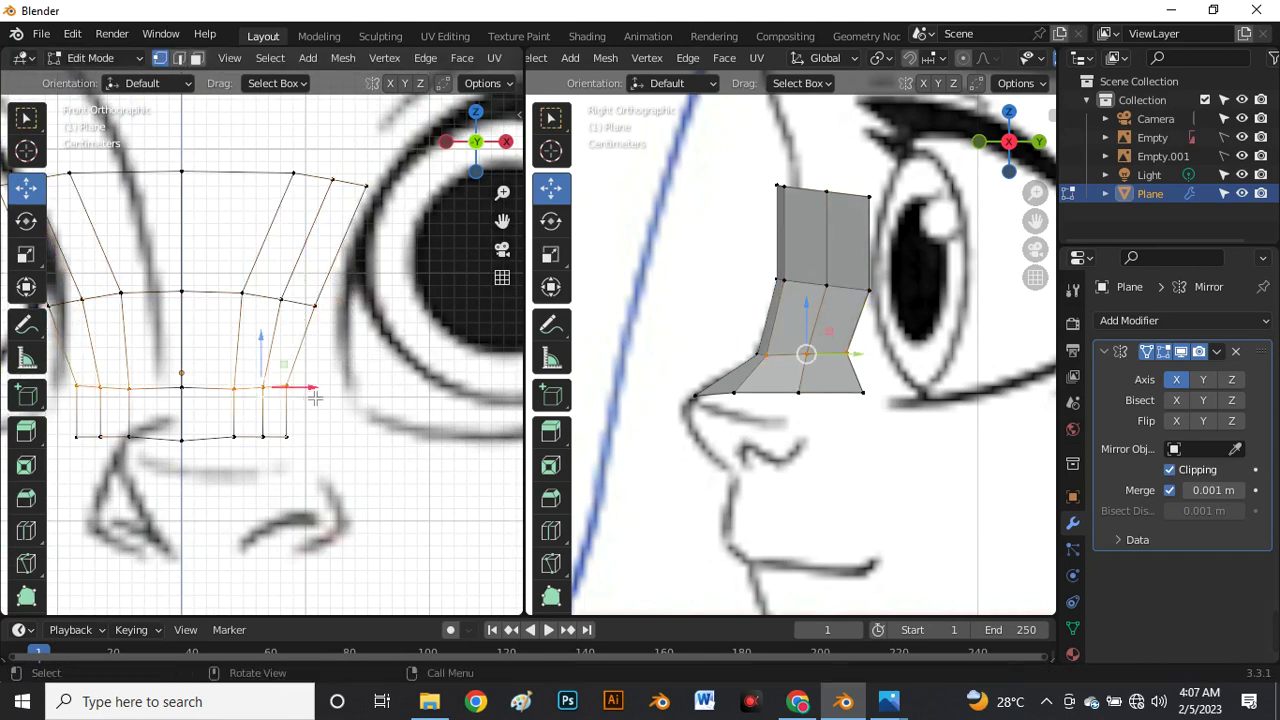
pyautogui.moveTo(313, 392); pyautogui.dragTo(246, 469)
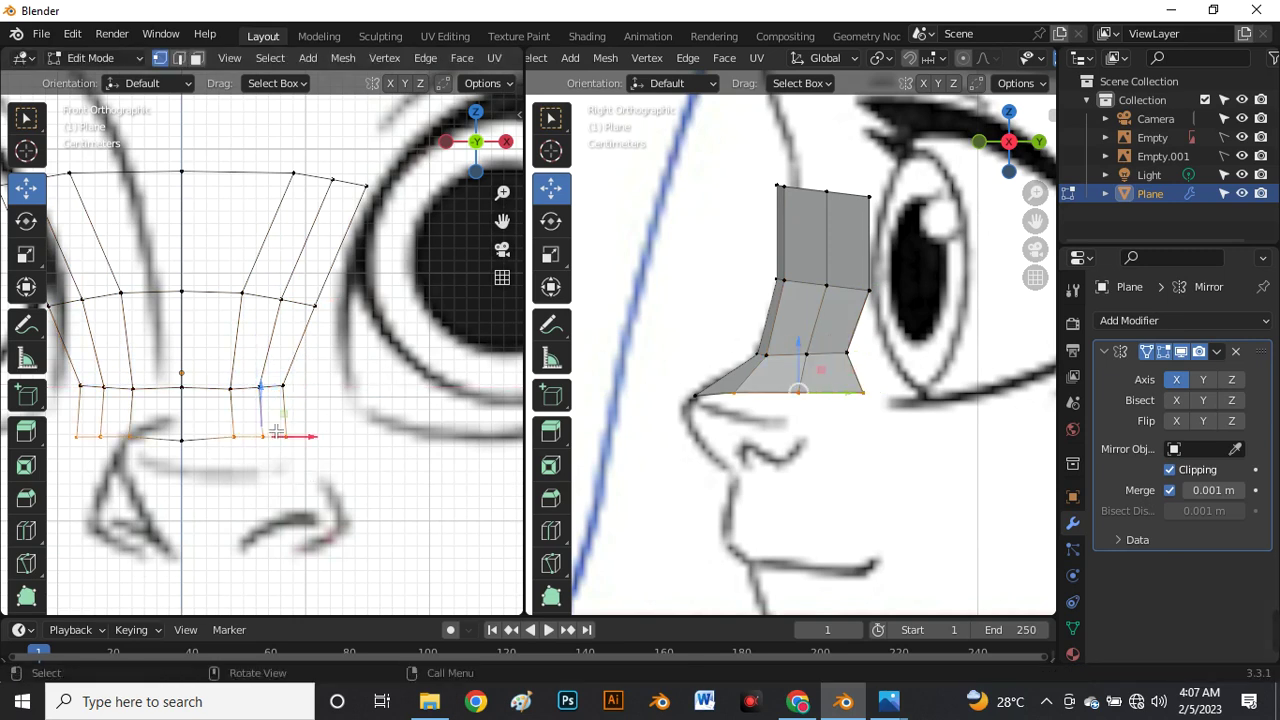
pyautogui.moveTo(275, 424); pyautogui.dragTo(276, 432)
pyautogui.scroll(-3, 330, 400)
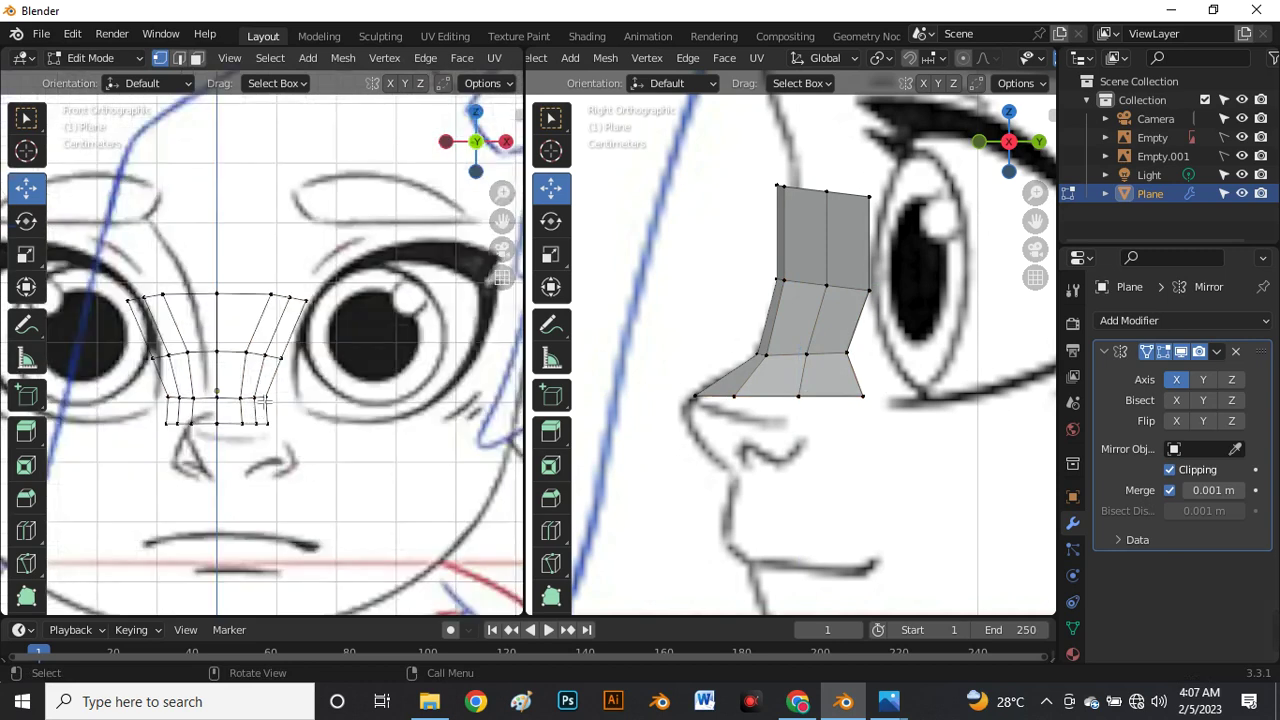
pyautogui.hotkey('shift', 'z')
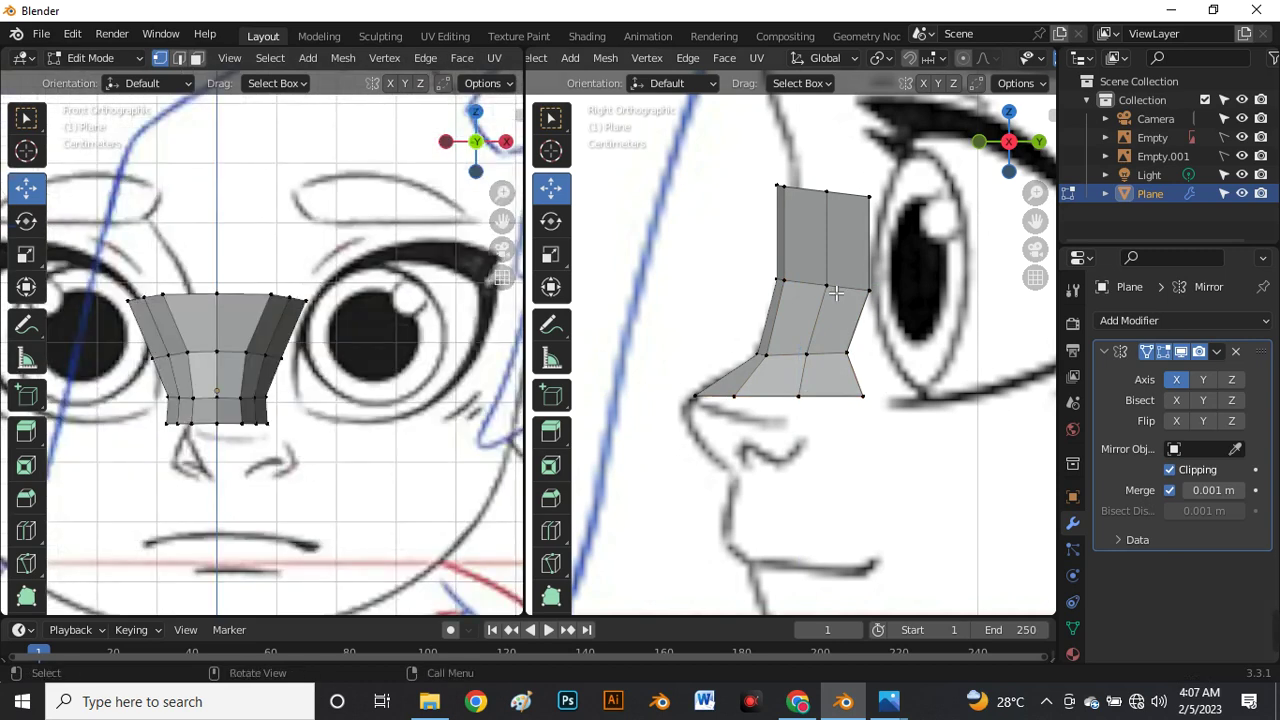
# Move the back edge's two lowest vertices backward in the side view, shifting the bottom one about 0.04 m and slightly upward.
pyautogui.scroll(-3, 829, 345)
pyautogui.scroll(3, 829, 345)
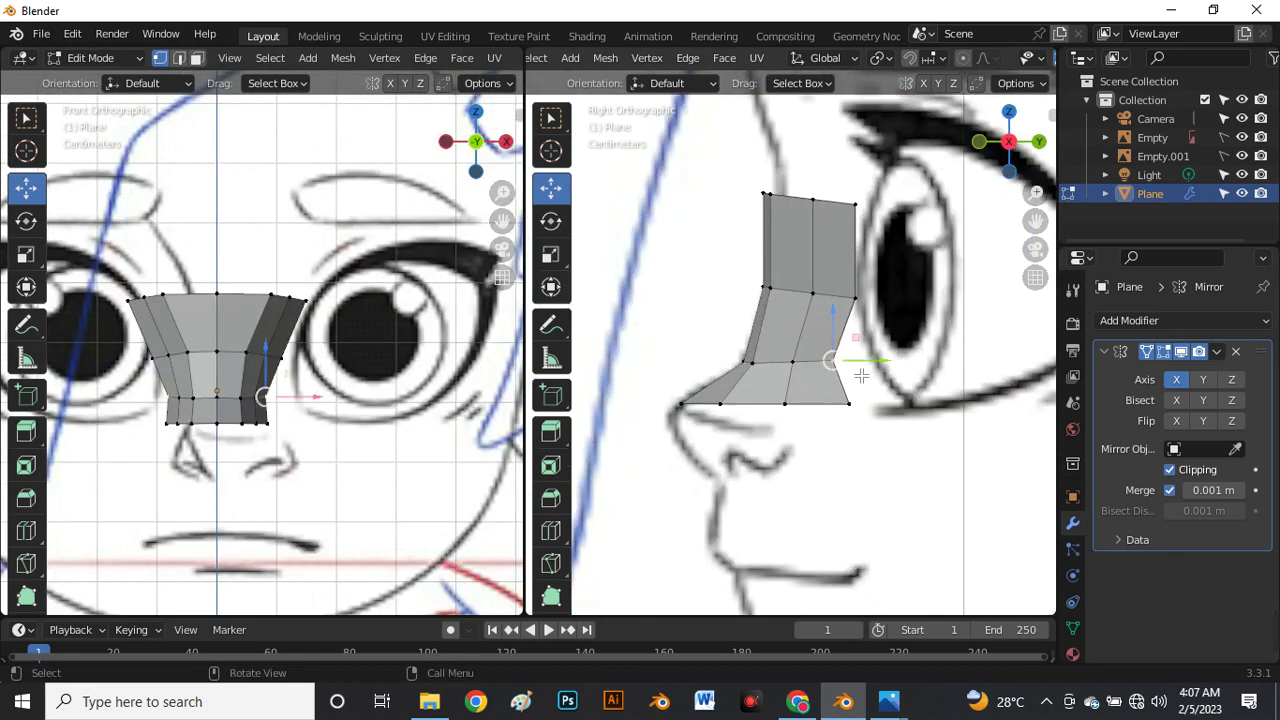
pyautogui.press('g')
pyautogui.click(882, 365)
pyautogui.click(851, 424)
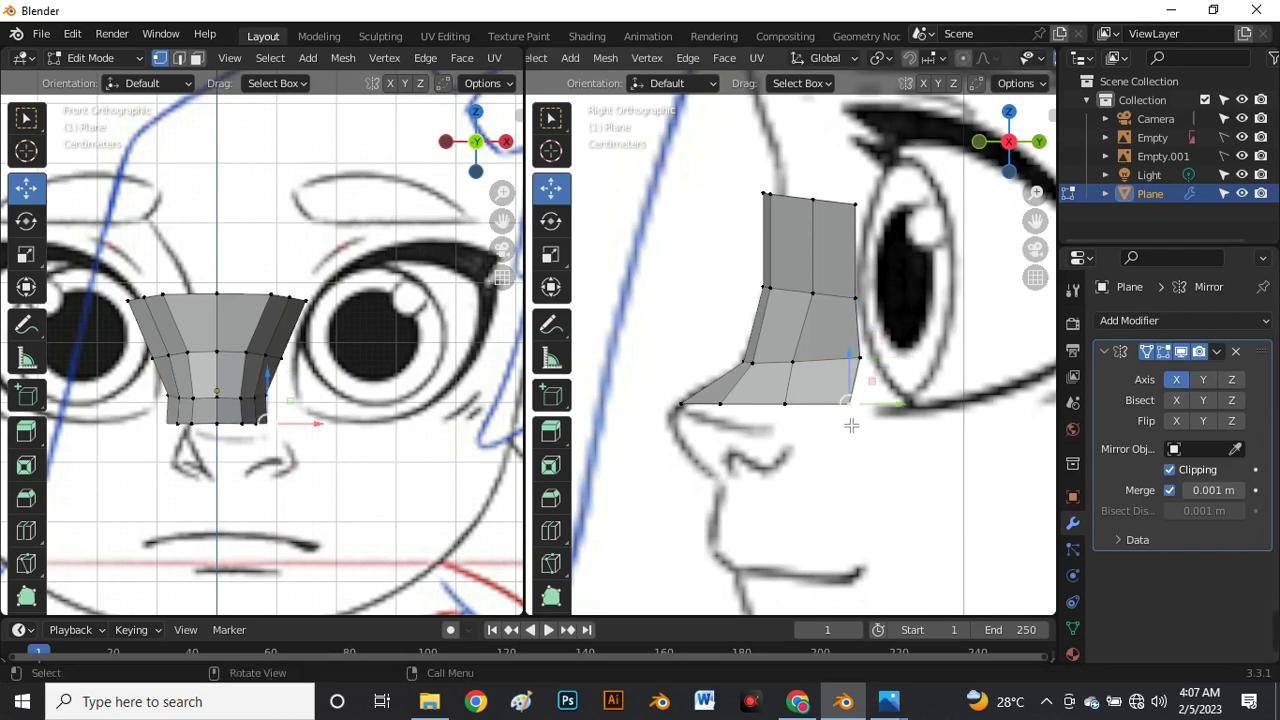
pyautogui.press('g')
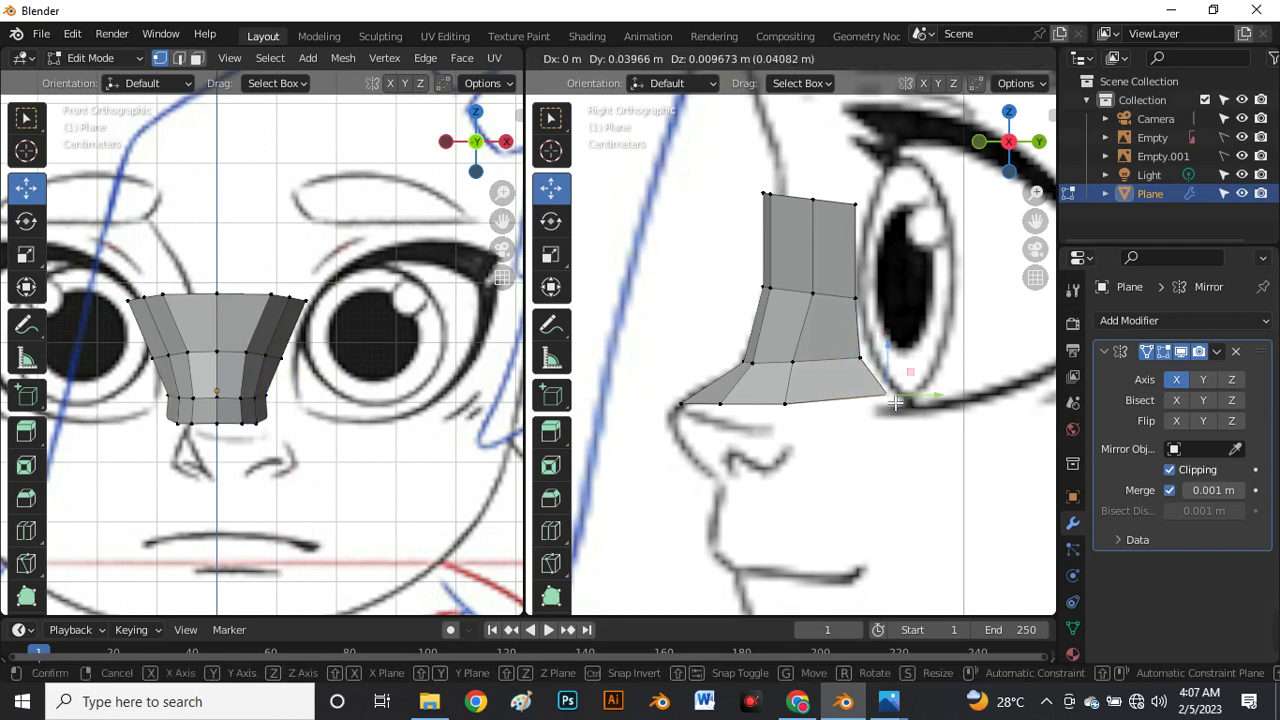
pyautogui.click(895, 402)
pyautogui.scroll(-4, 820, 300)
pyautogui.scroll(4, 330, 330)
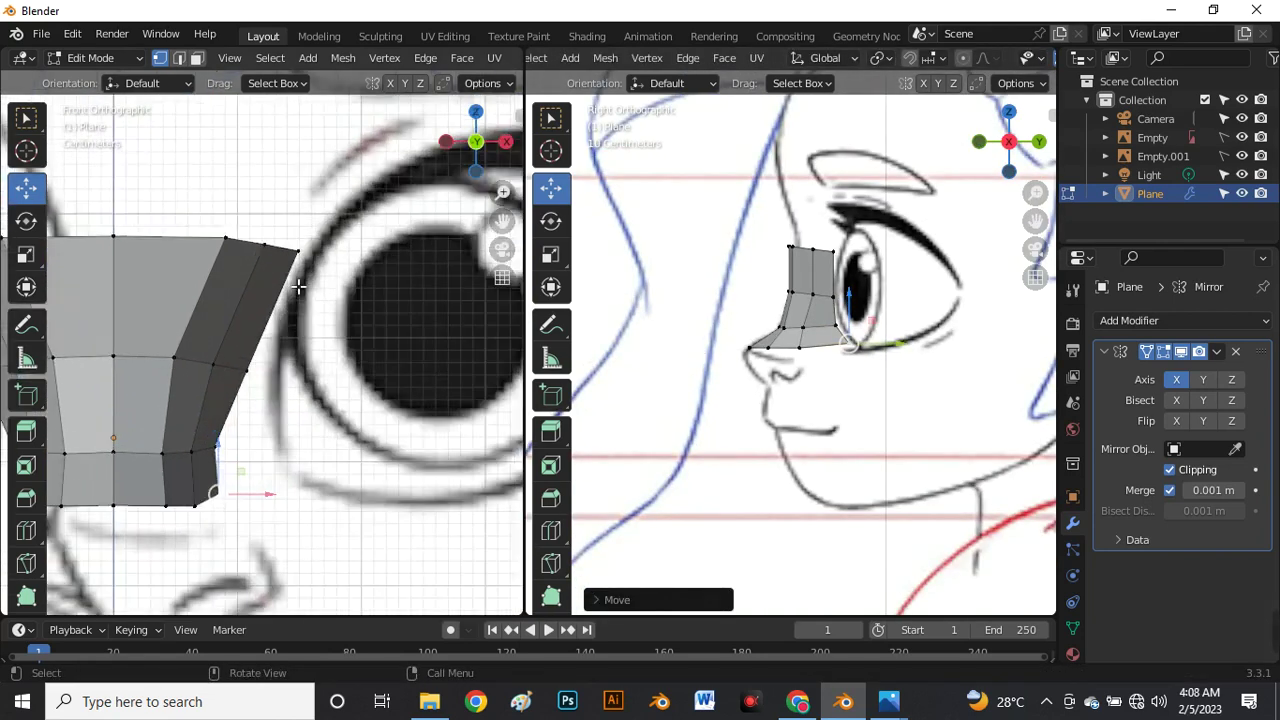
# In the front view, extrude the strip's top outer edge up and outward to the inner start of the upper eyelid and rotate it slightly.
pyautogui.press('2')
pyautogui.click(281, 252)
pyautogui.scroll(-2, 275, 245)
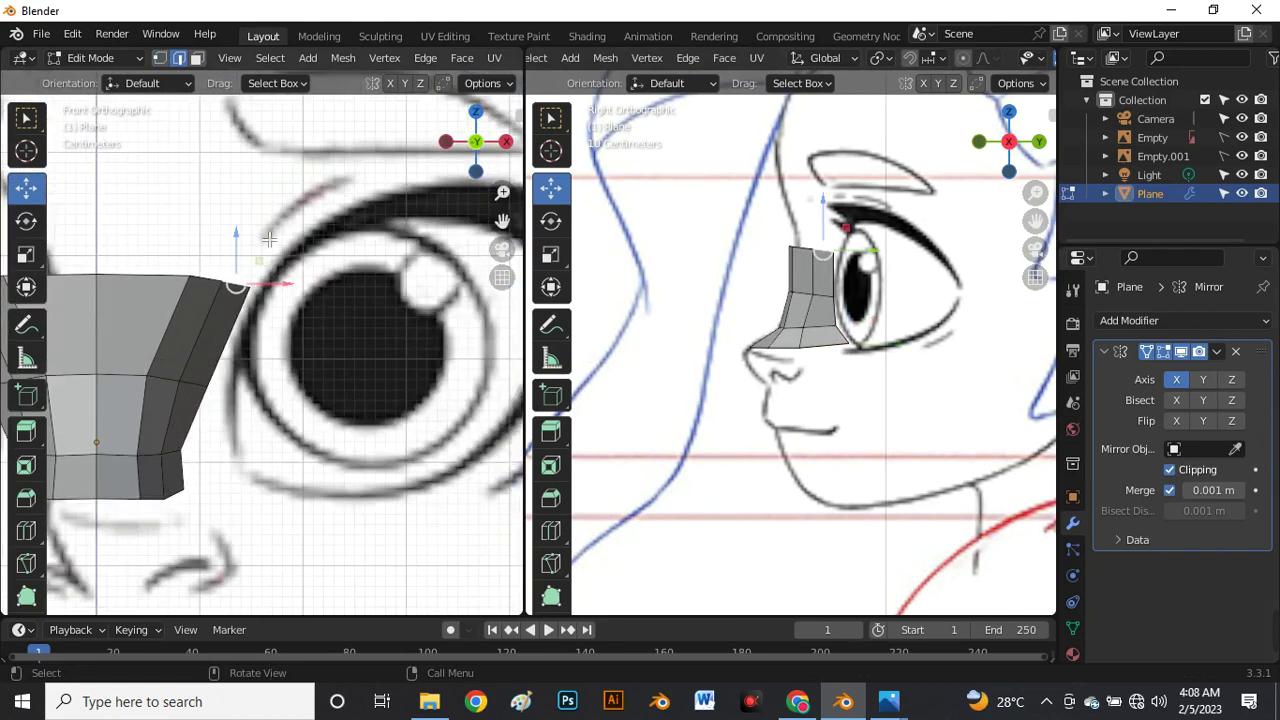
pyautogui.press('e')
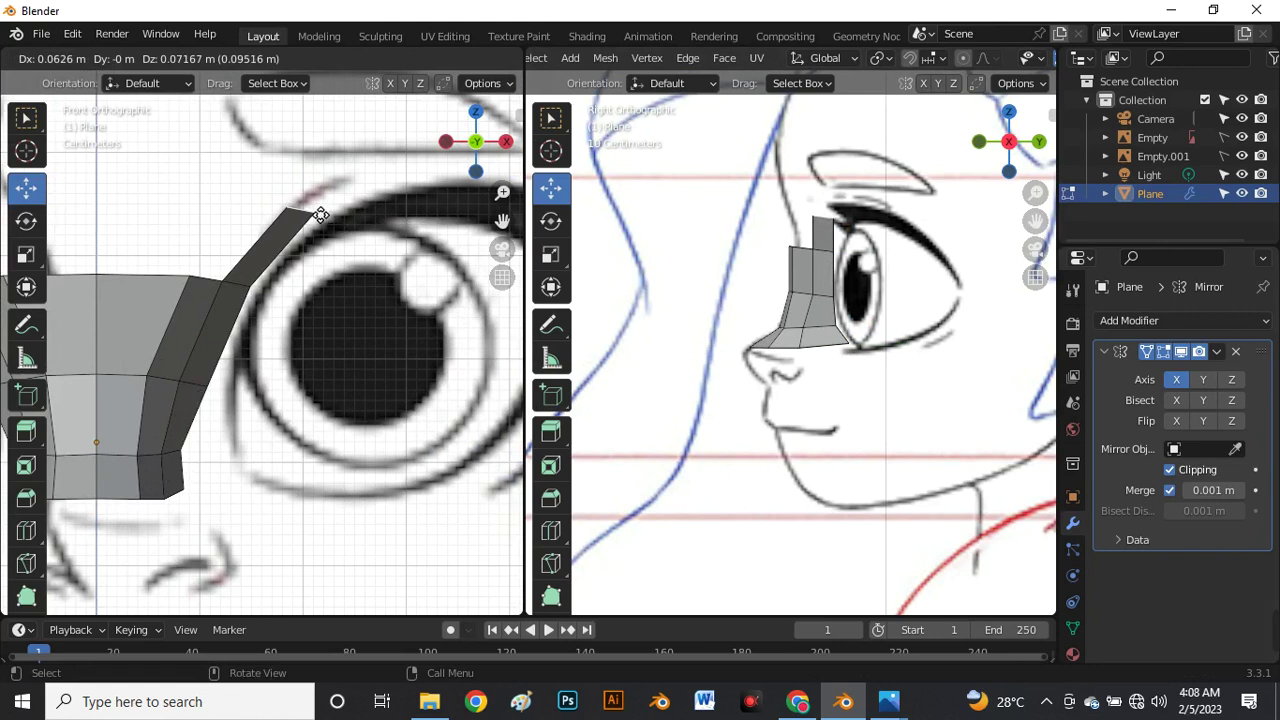
pyautogui.rightClick(317, 219)
pyautogui.scroll(-1, 226, 287)
pyautogui.keyDown('shift'); pyautogui.moveTo(226, 286); pyautogui.dragTo(260, 281, button='middle'); pyautogui.keyUp('shift')
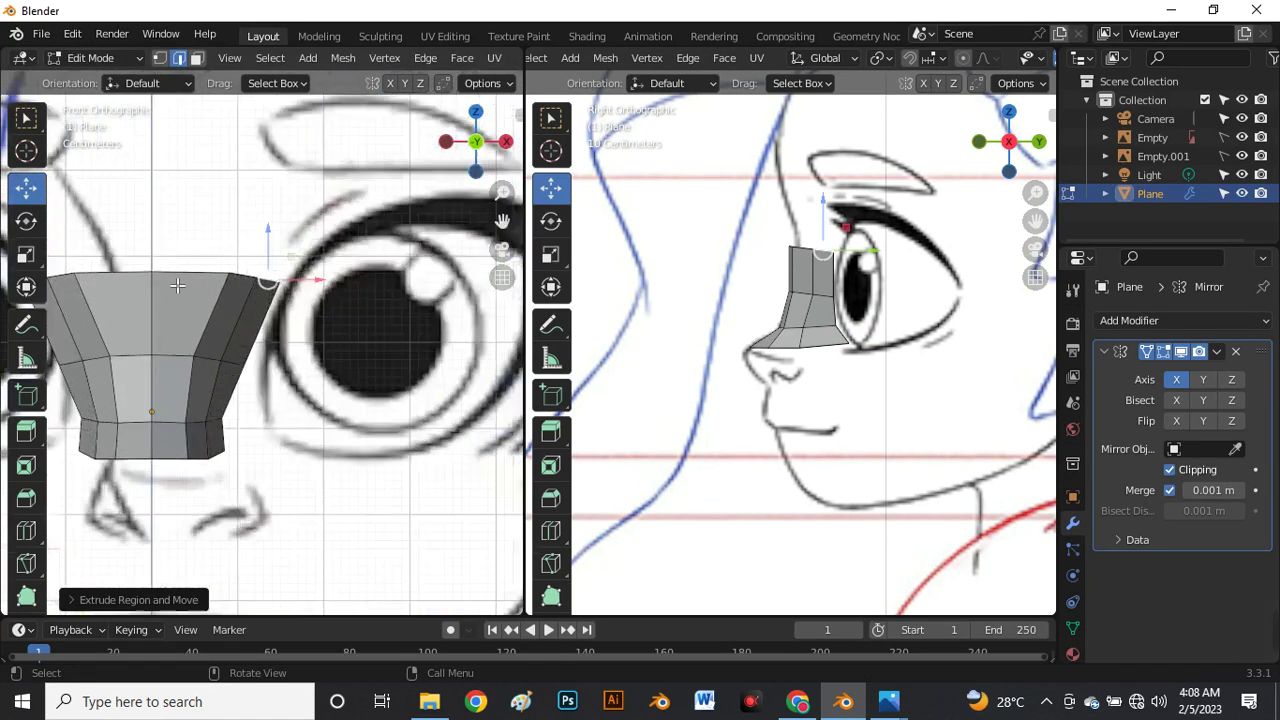
pyautogui.scroll(1, 238, 279)
pyautogui.moveTo(297, 285); pyautogui.dragTo(362, 212)
pyautogui.scroll(-1, 303, 241)
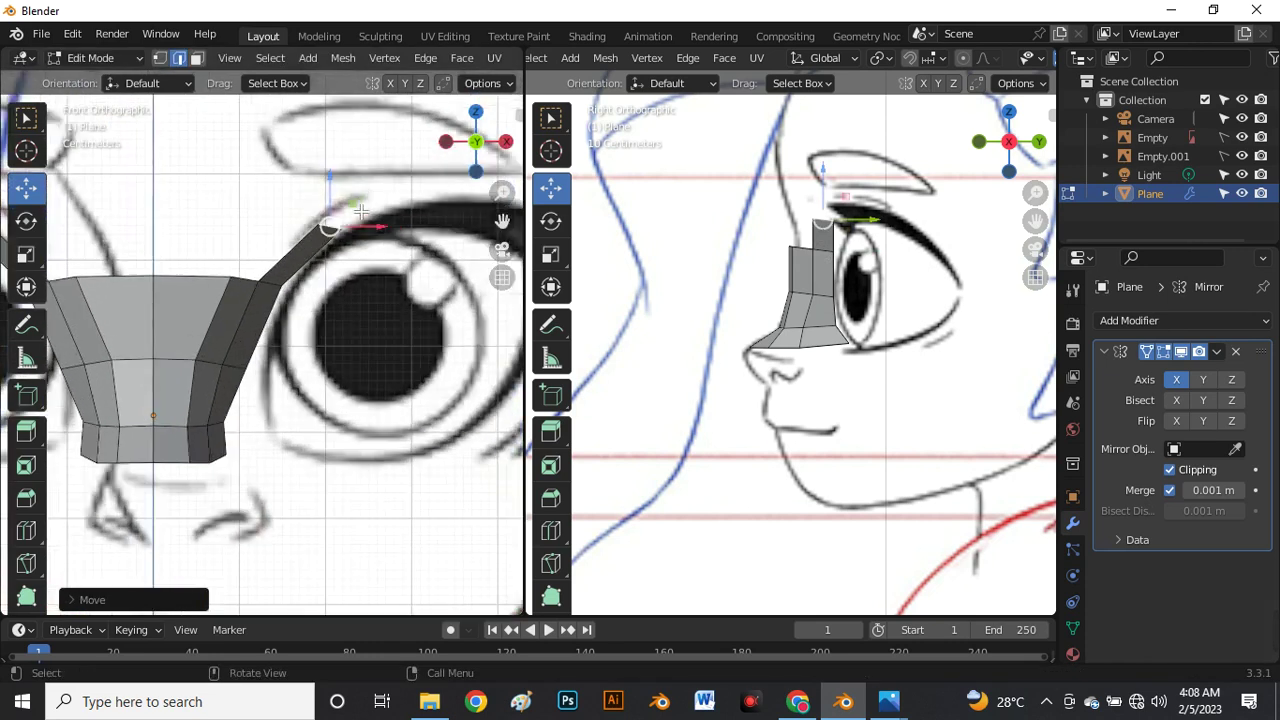
pyautogui.press('r')
pyautogui.click(393, 213)
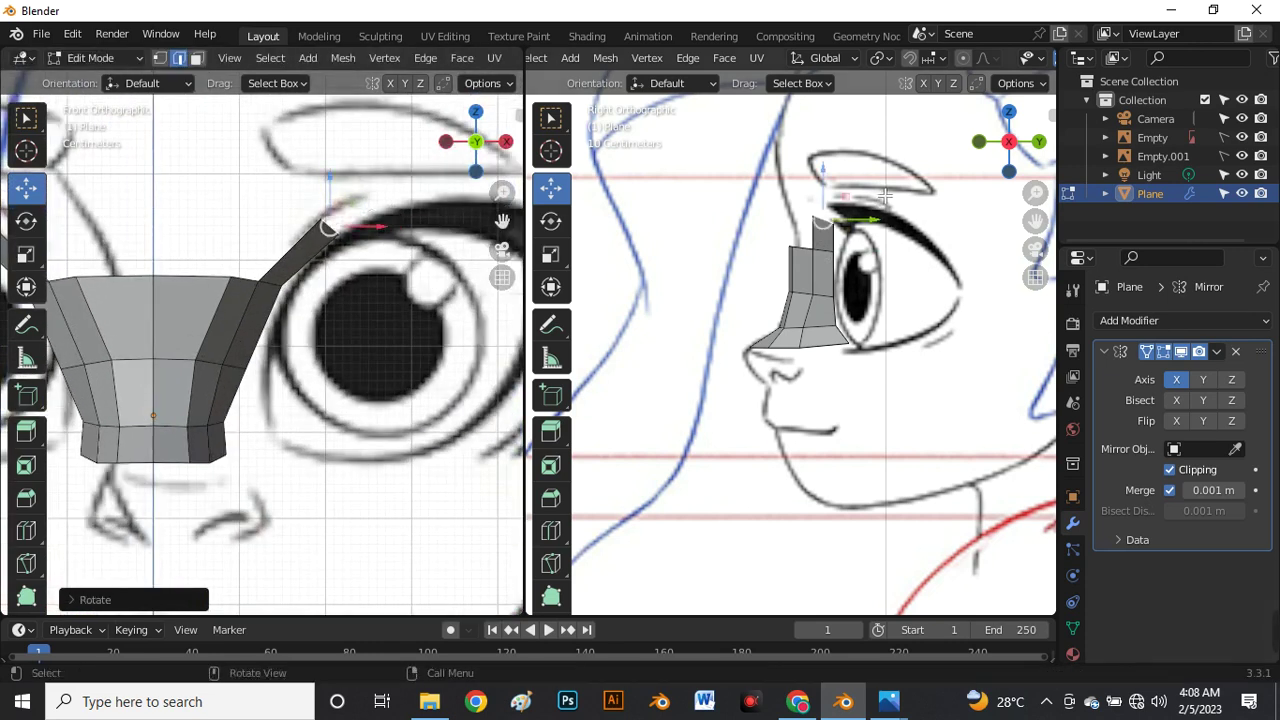
# Move the extruded edge backward in the side view so it meets the front of the upper eyelash line.
pyautogui.scroll(4, 885, 196)
pyautogui.scroll(1, 808, 237)
pyautogui.moveTo(755, 268); pyautogui.dragTo(810, 256)
pyautogui.scroll(-4, 288, 243)
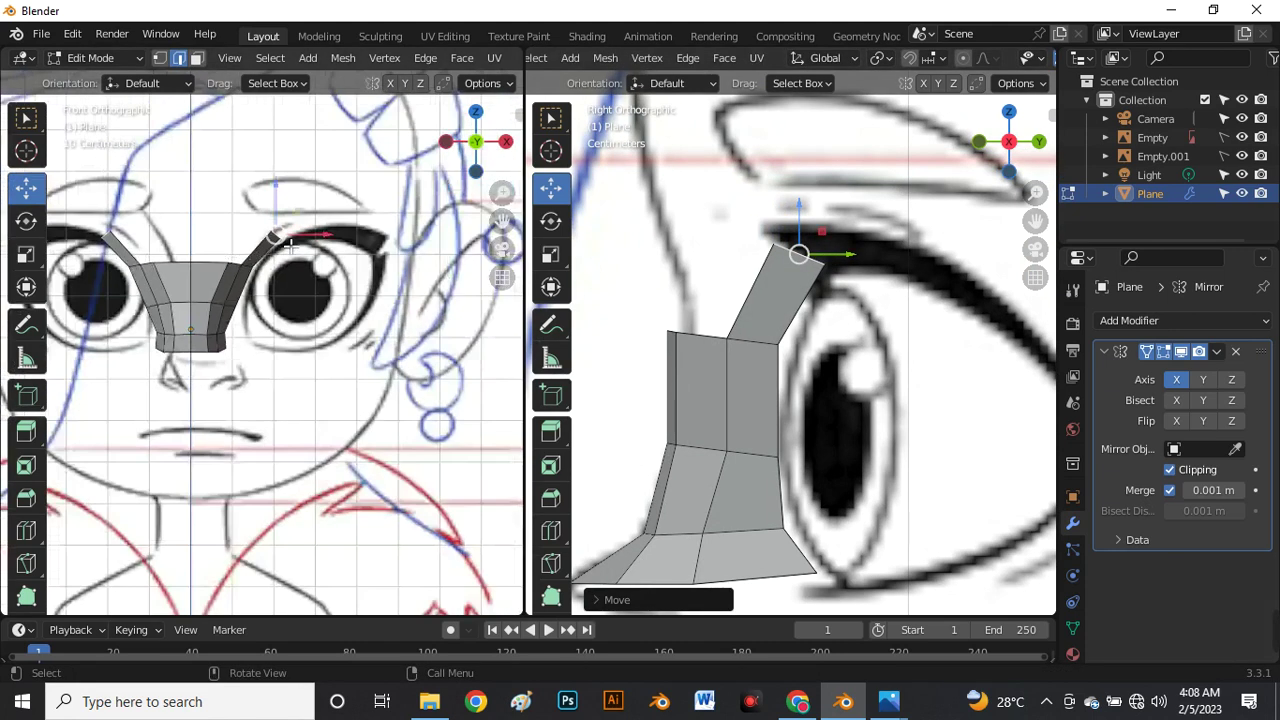
pyautogui.scroll(2, 288, 243)
pyautogui.press('r')
pyautogui.rightClick(308, 243)
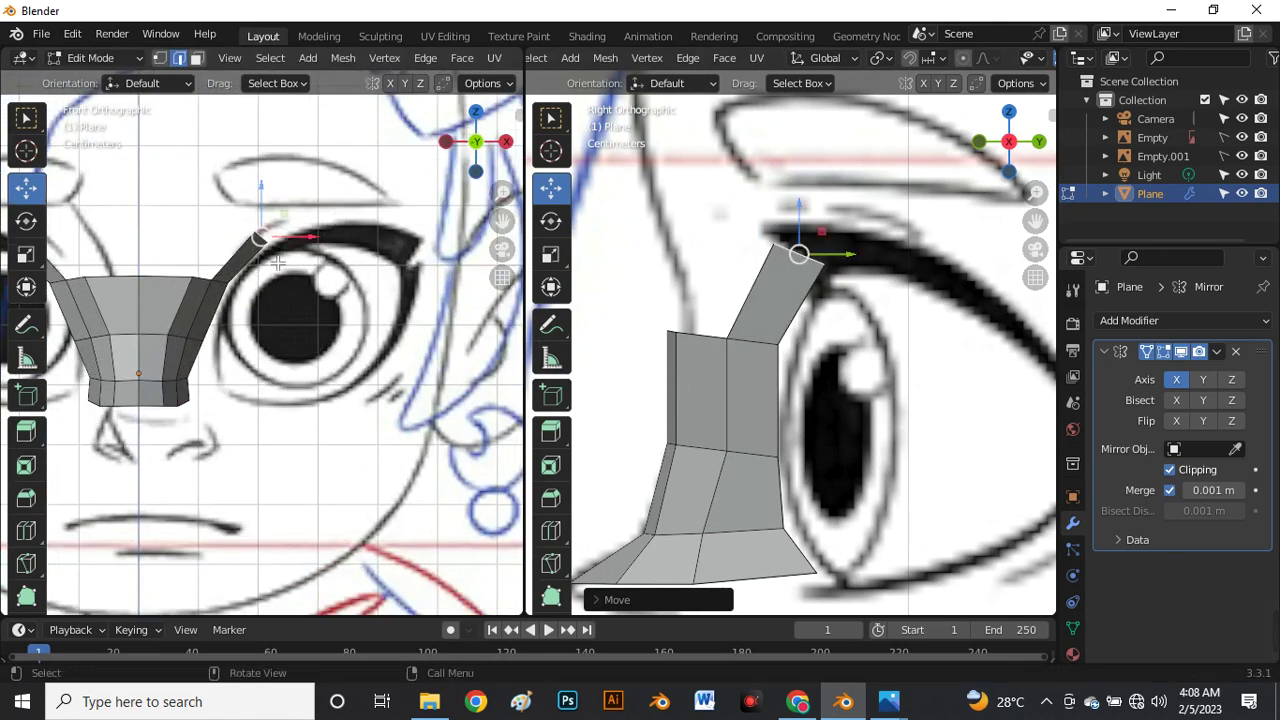
# Extrude that edge outward along the top of the eye in the front view and rotate the new end edge to follow the lid.
pyautogui.press('e')
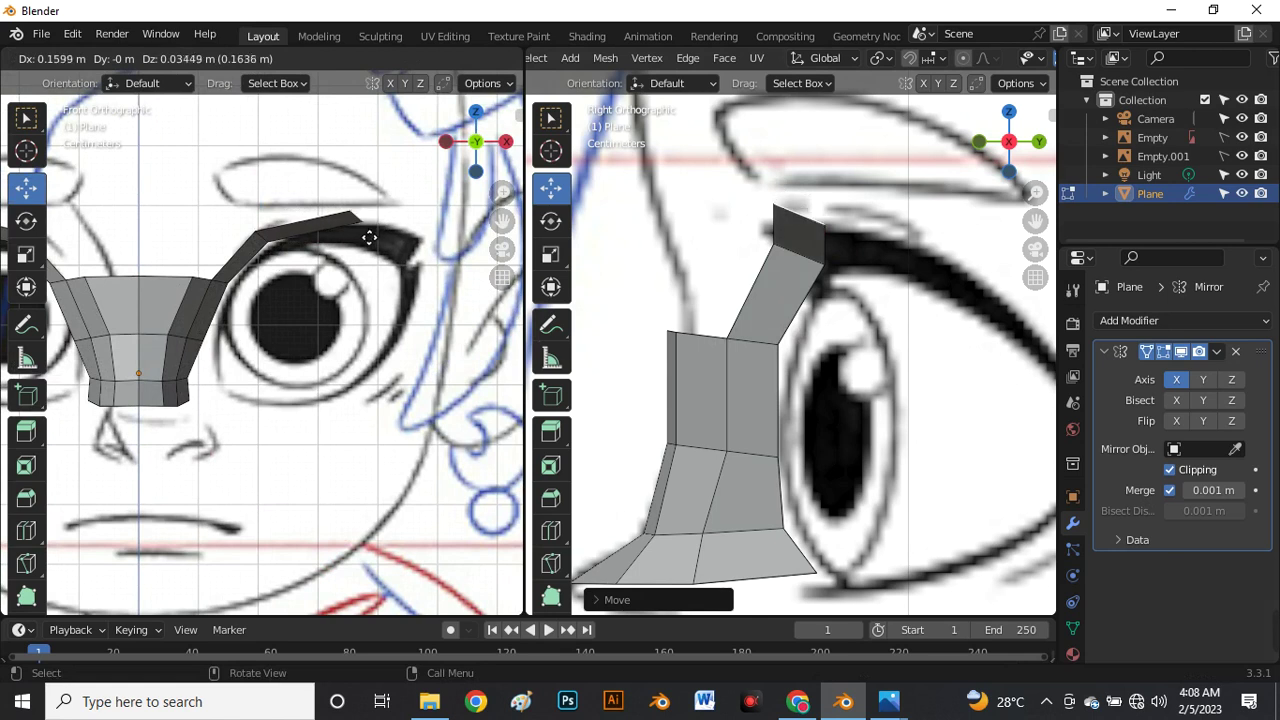
pyautogui.click(361, 237)
pyautogui.press('r')
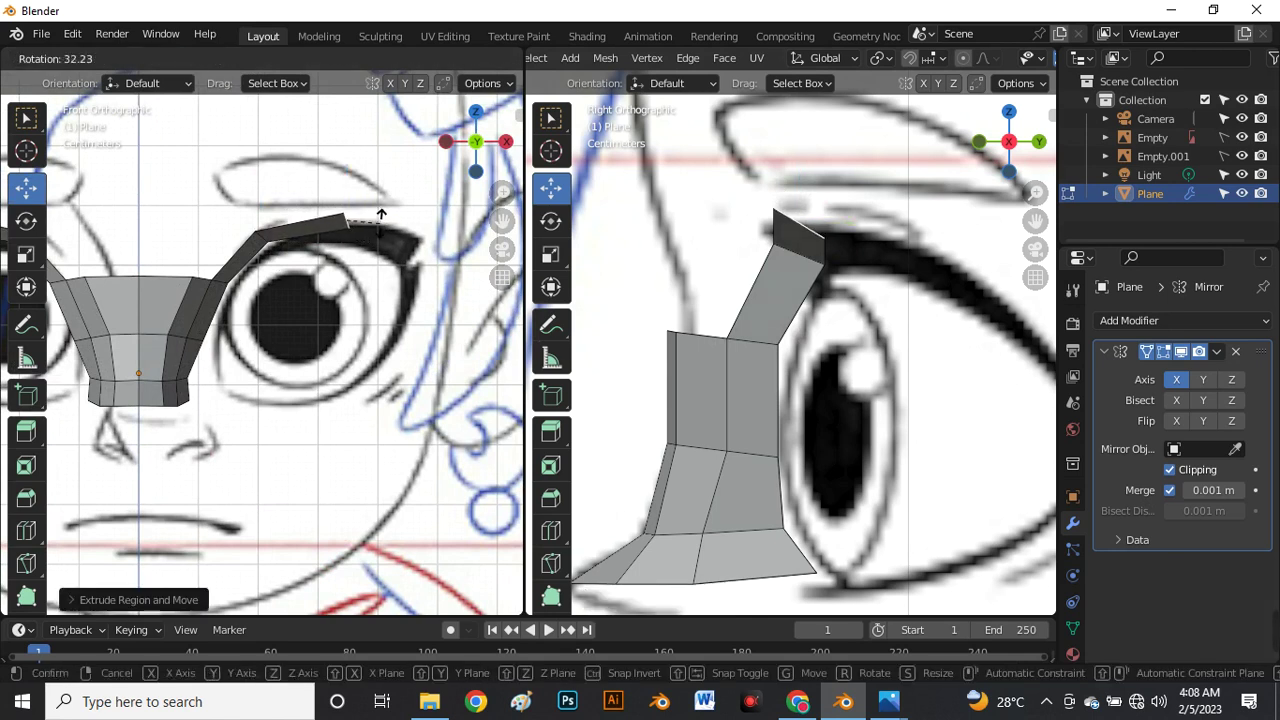
pyautogui.click(381, 214)
# Select the edge at the first bend above the eye and rotate it slightly in the front view.
pyautogui.scroll(3, 340, 220)
pyautogui.click(315, 248)
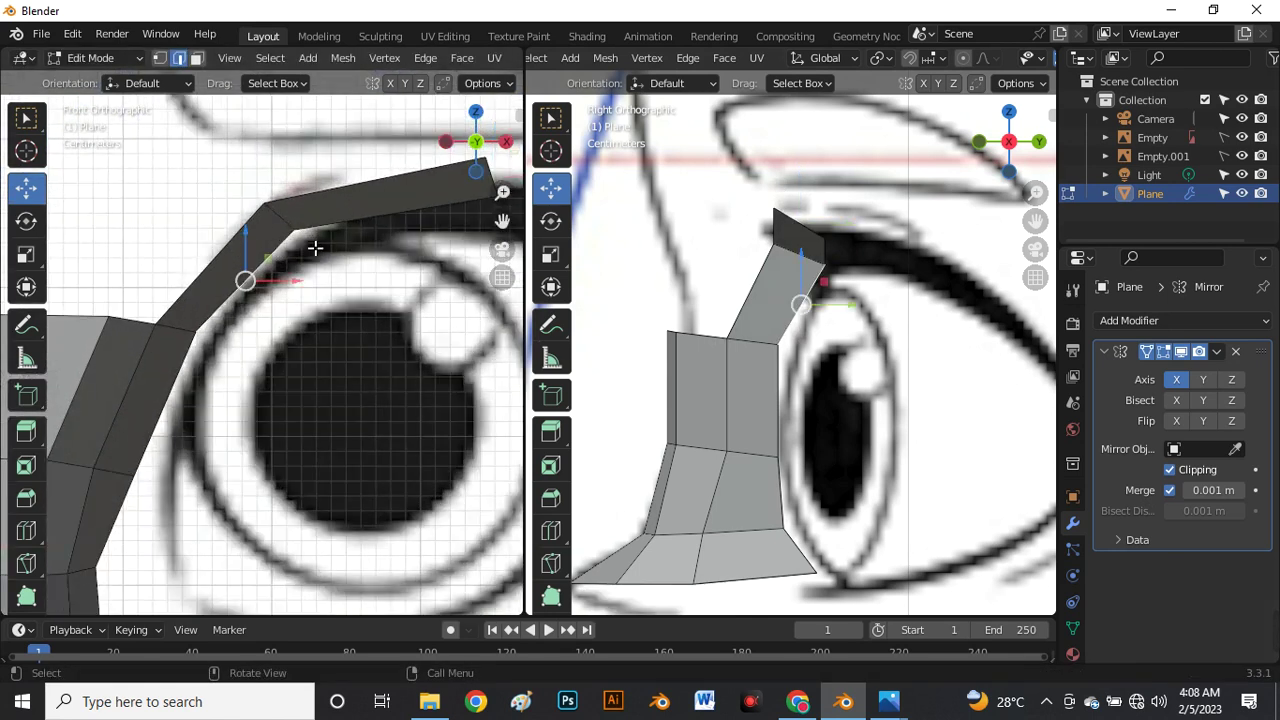
pyautogui.click(274, 209)
pyautogui.click(284, 227)
pyautogui.press('r')
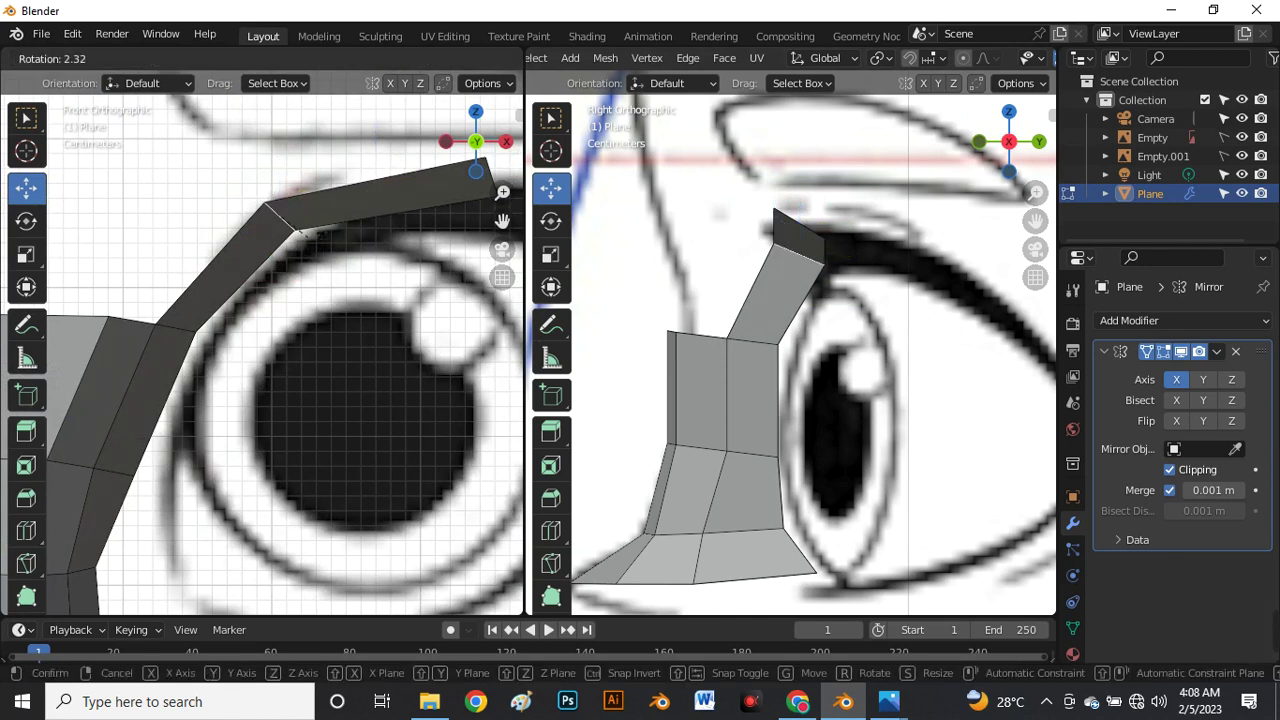
pyautogui.click(314, 251)
pyautogui.scroll(-3, 314, 251)
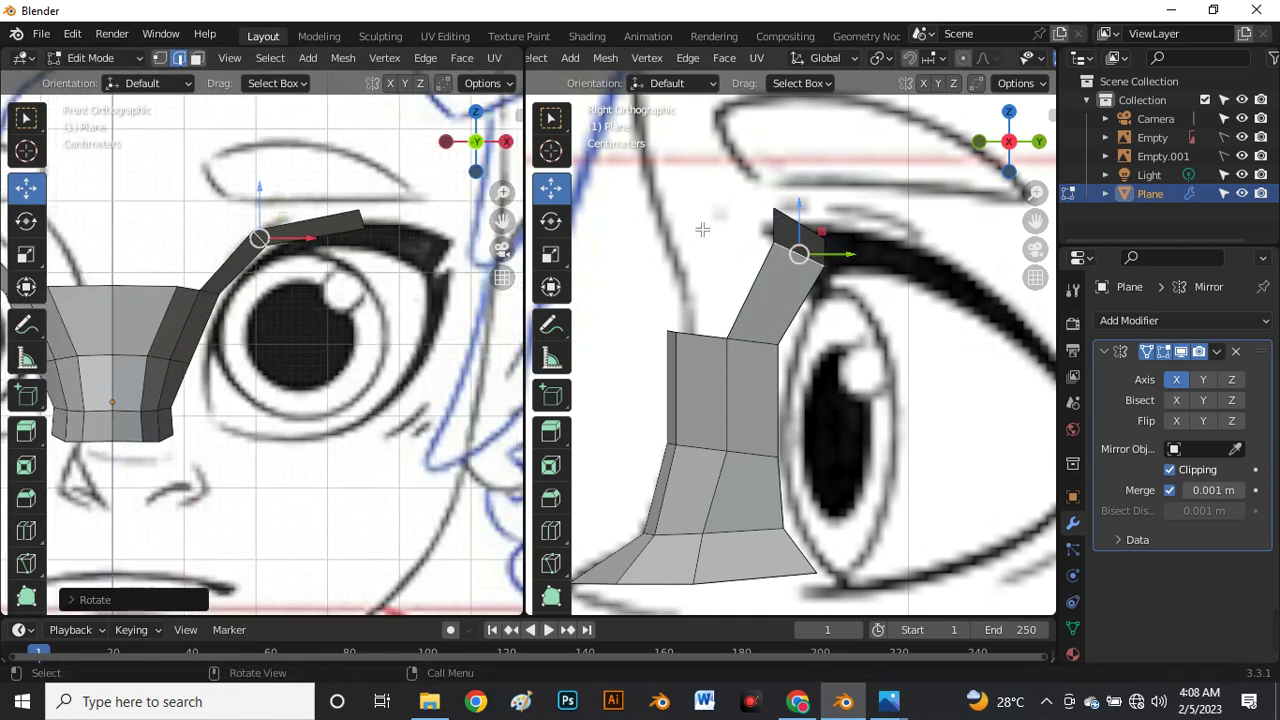
# Move the strip's end edge backward and rotate it in the side view, and lower it slightly in the front view to match the eyelid.
pyautogui.click(803, 222)
pyautogui.press('g')
pyautogui.click(848, 220)
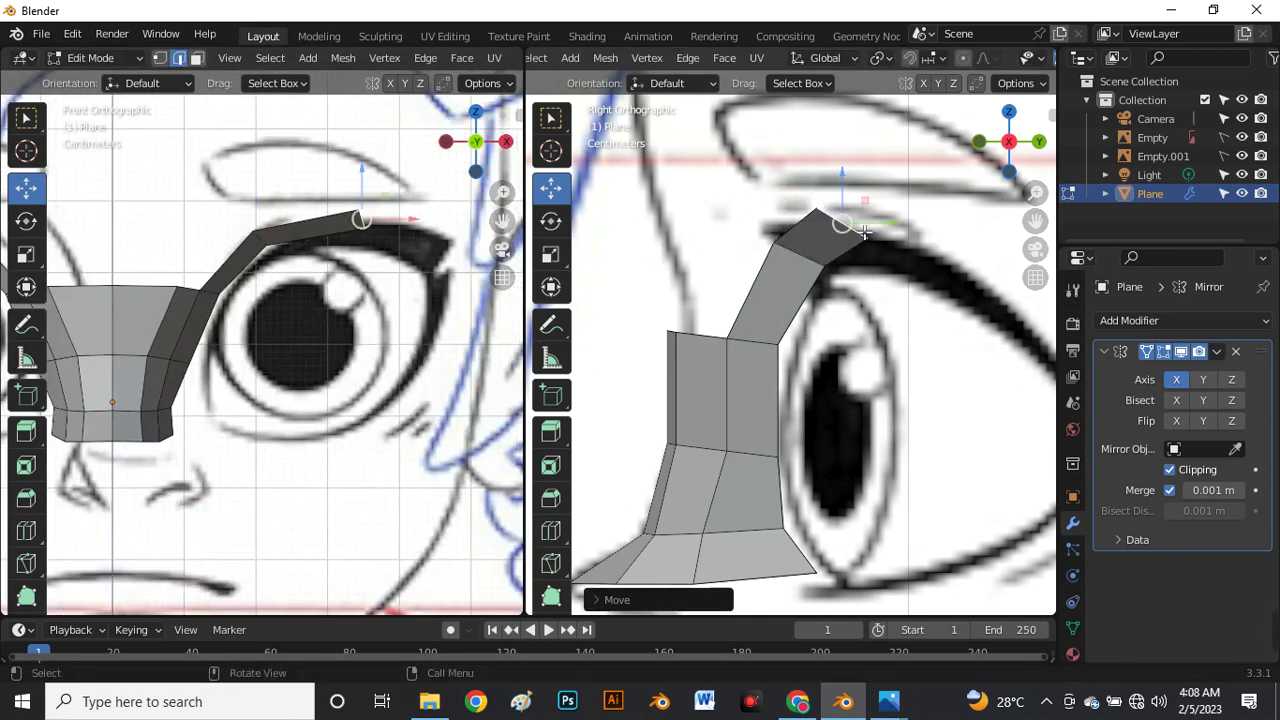
pyautogui.press('r')
pyautogui.click(872, 224)
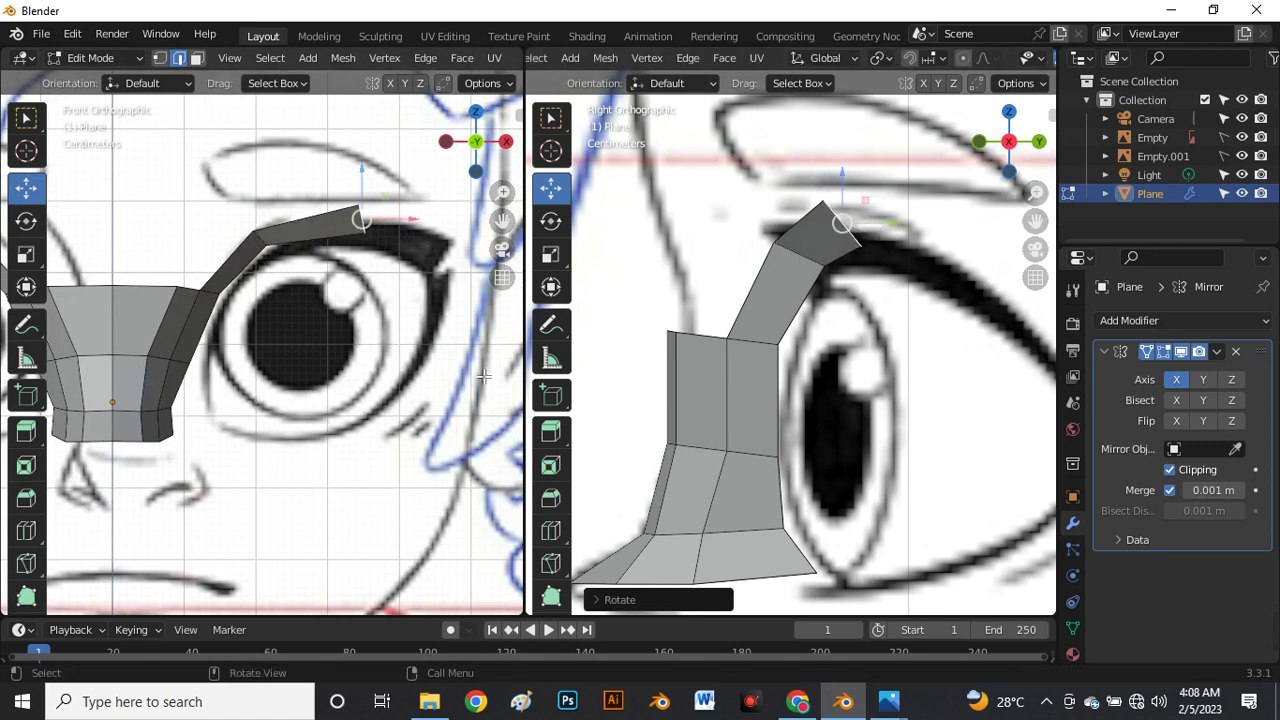
pyautogui.scroll(-4, 357, 214)
pyautogui.scroll(6, 279, 347)
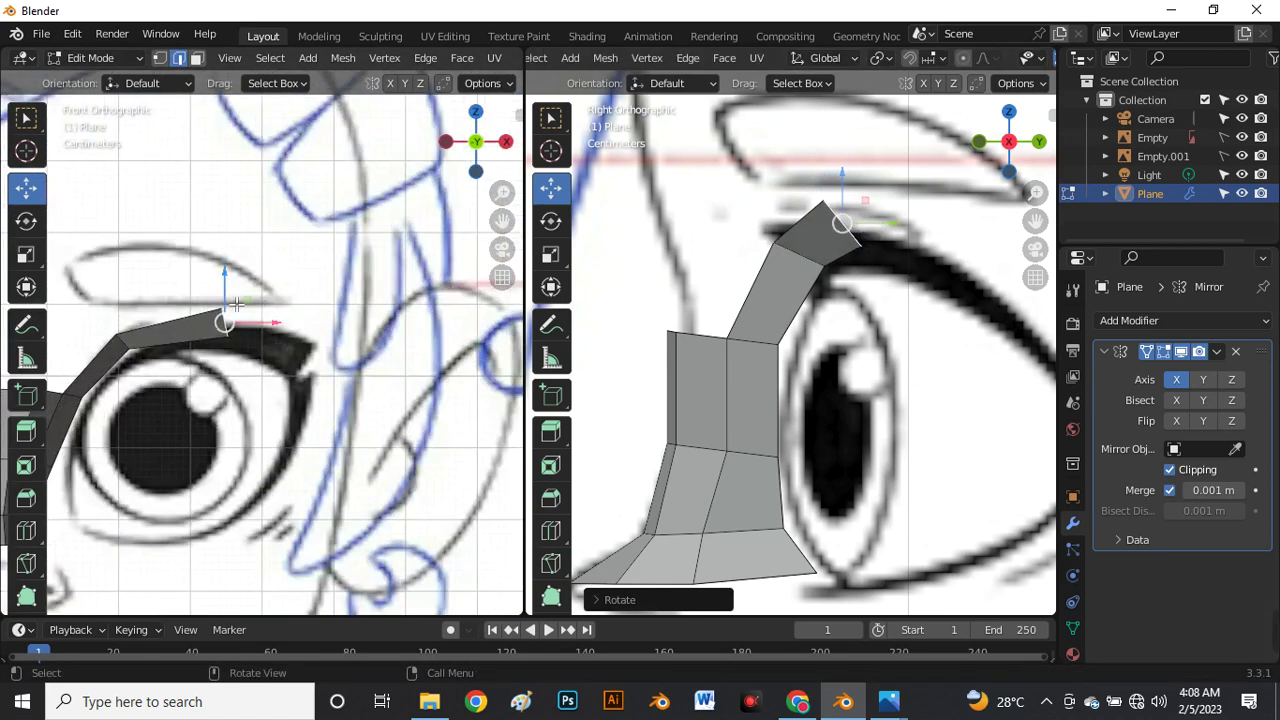
pyautogui.moveTo(236, 304); pyautogui.dragTo(231, 321)
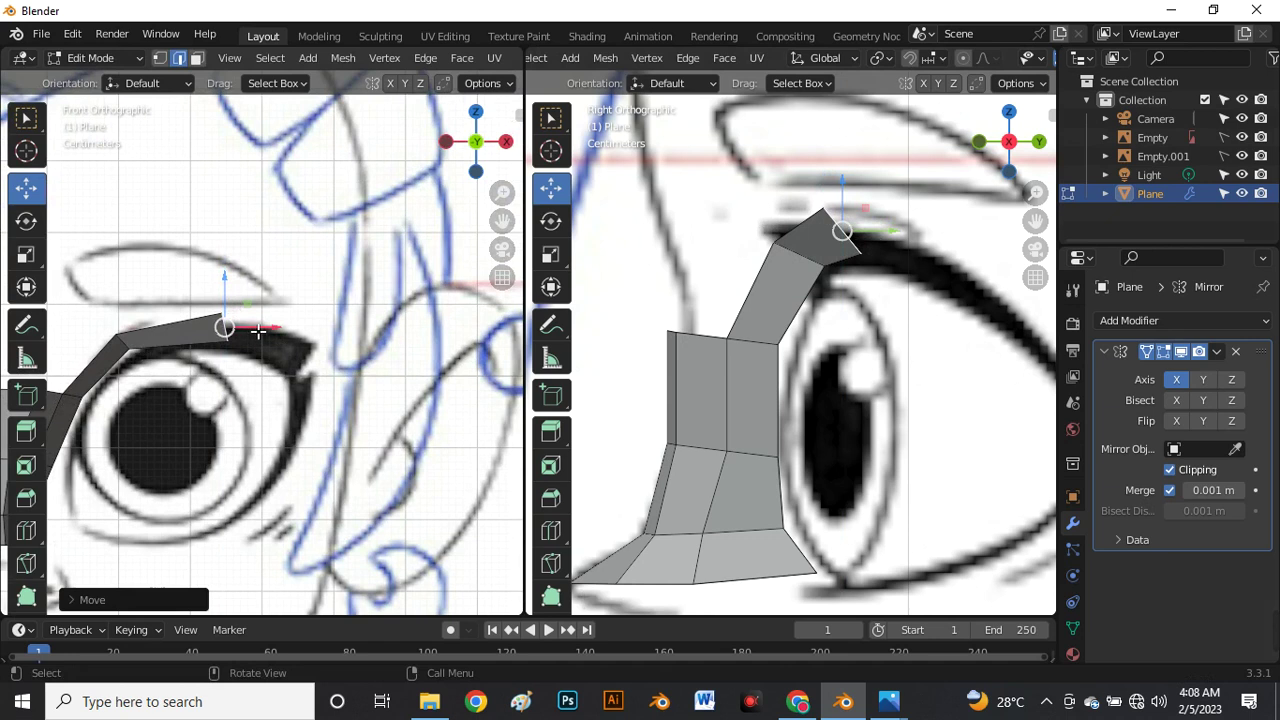
# Extrude the end edge outward and down to the eyelid's outer corner in the front view and rotate the new edge.
pyautogui.press('e')
pyautogui.click(343, 361)
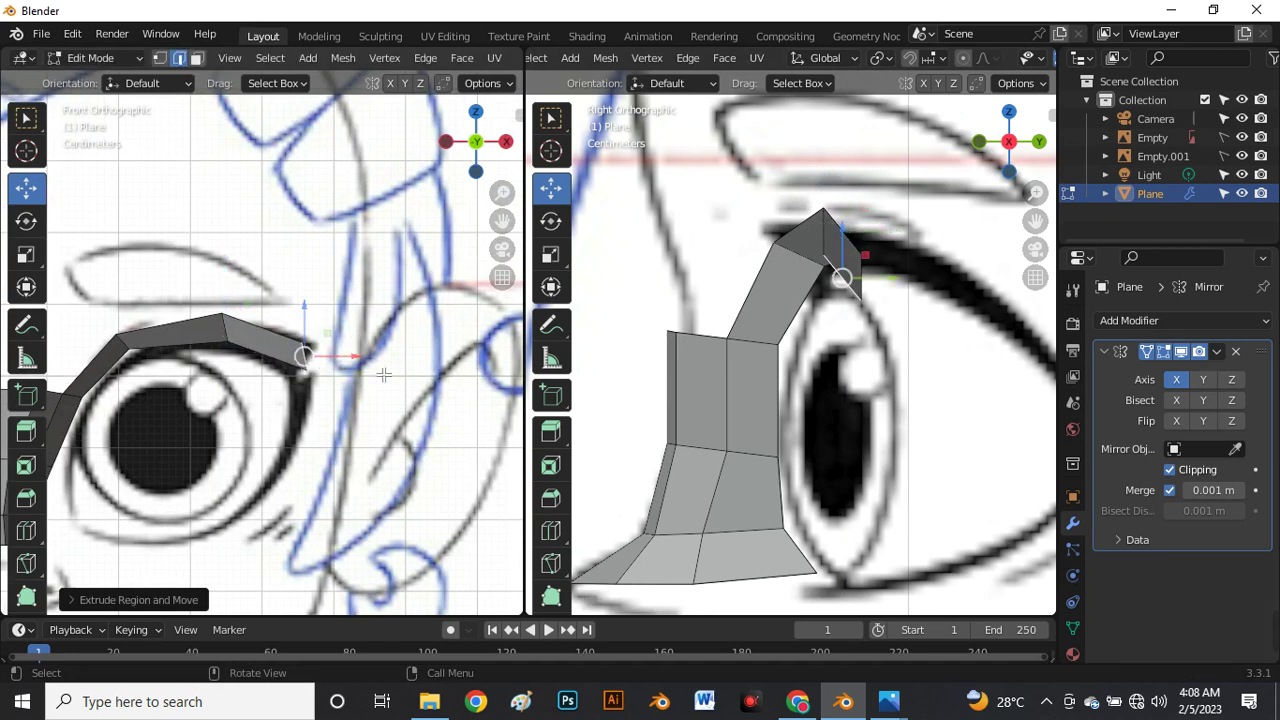
pyautogui.press('r')
pyautogui.click(338, 444)
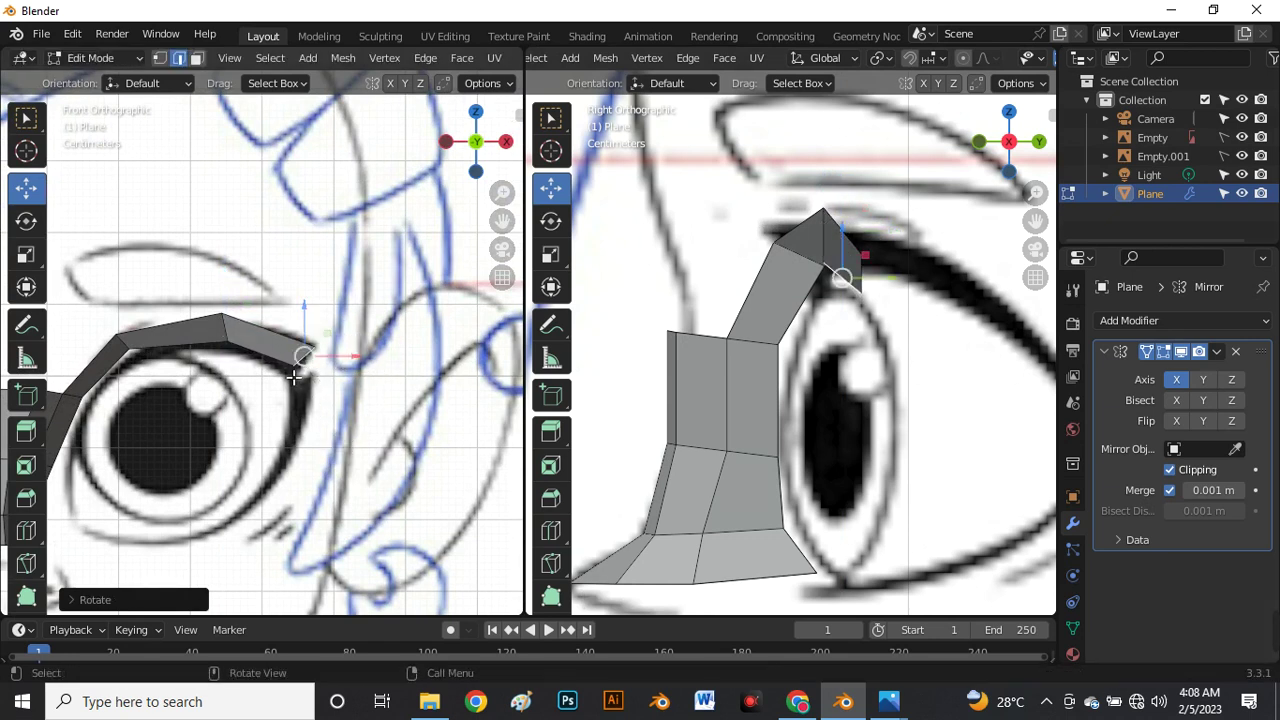
pyautogui.scroll(3, 275, 335)
pyautogui.scroll(-5, 793, 273)
# Move the new corner edge backward and slightly up onto the eyelash line in the side view, and rotate it across the line.
pyautogui.scroll(3, 793, 273)
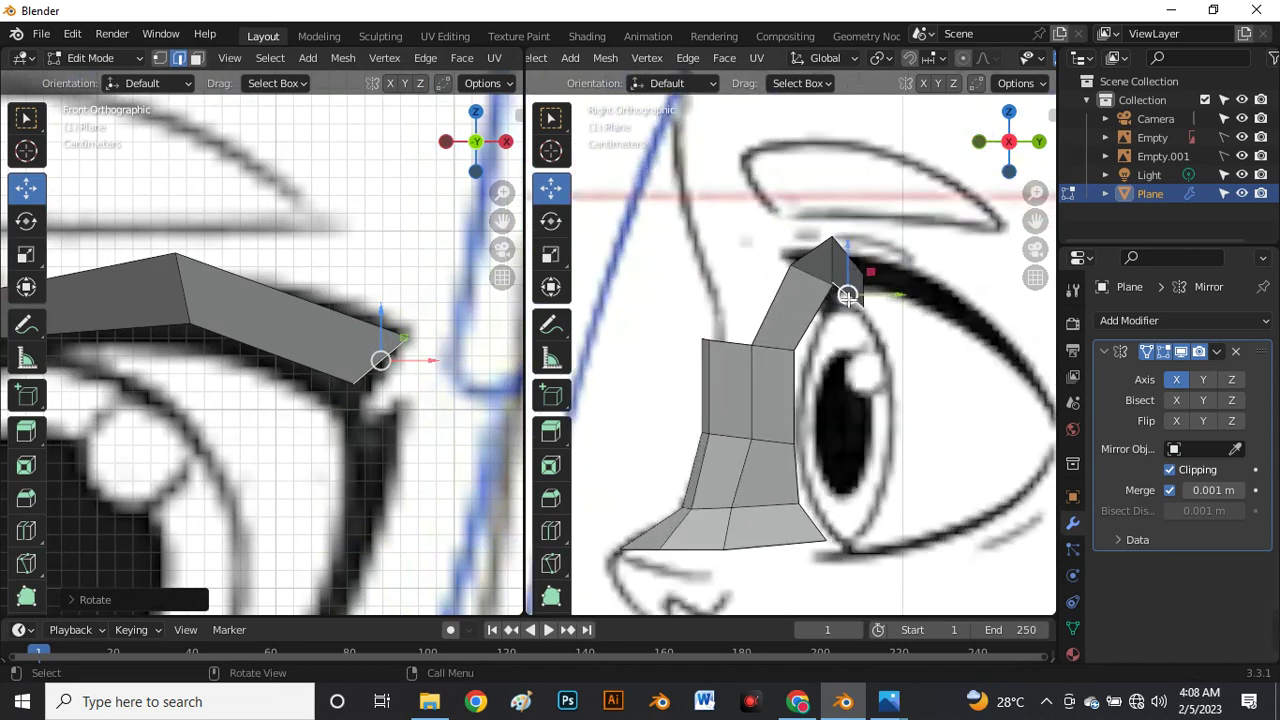
pyautogui.press('g')
pyautogui.click(930, 283)
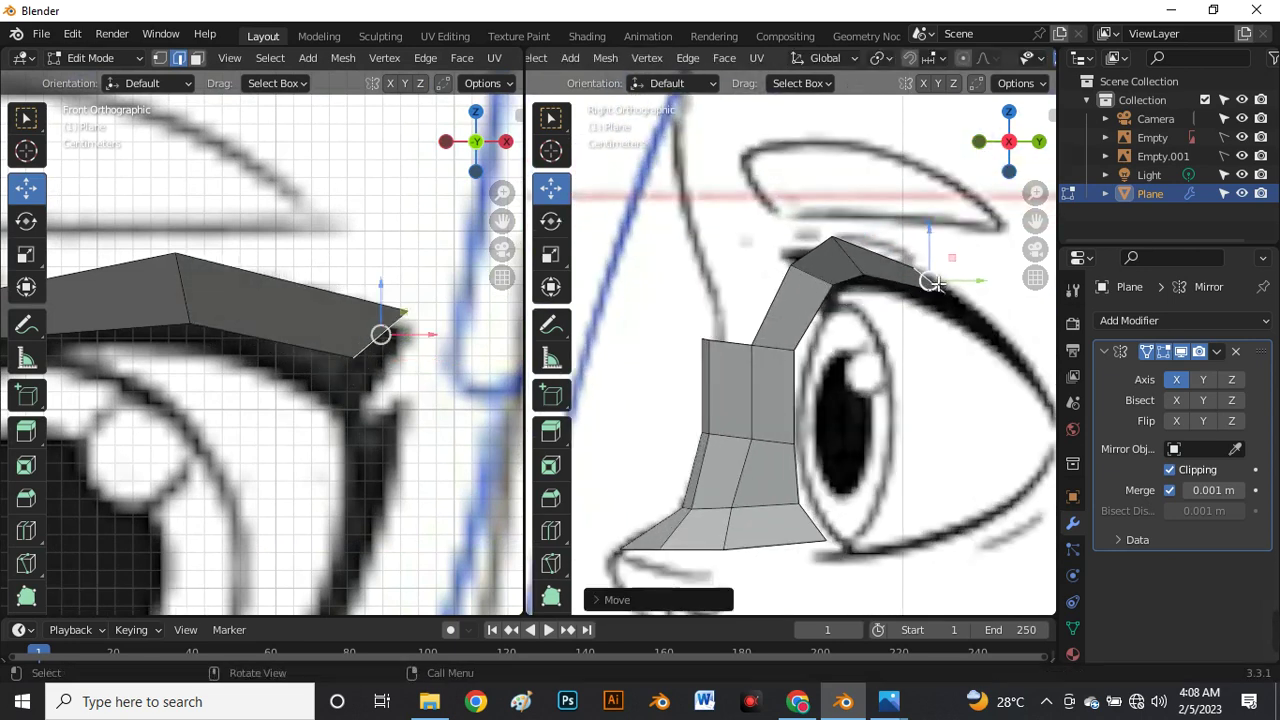
pyautogui.press('r')
pyautogui.click(920, 300)
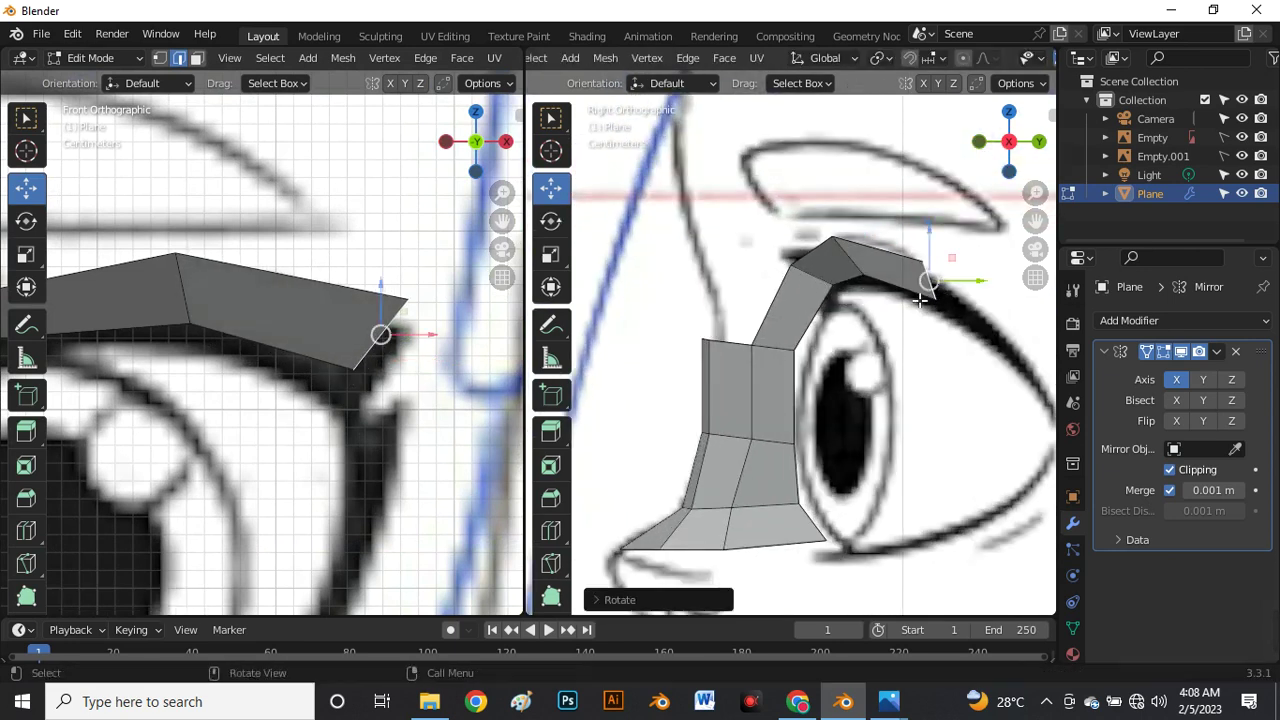
# Rotate the two cross edges at the bends above the eye in the side view to smooth the curve of the lid strip.
pyautogui.click(815, 277)
pyautogui.press('r')
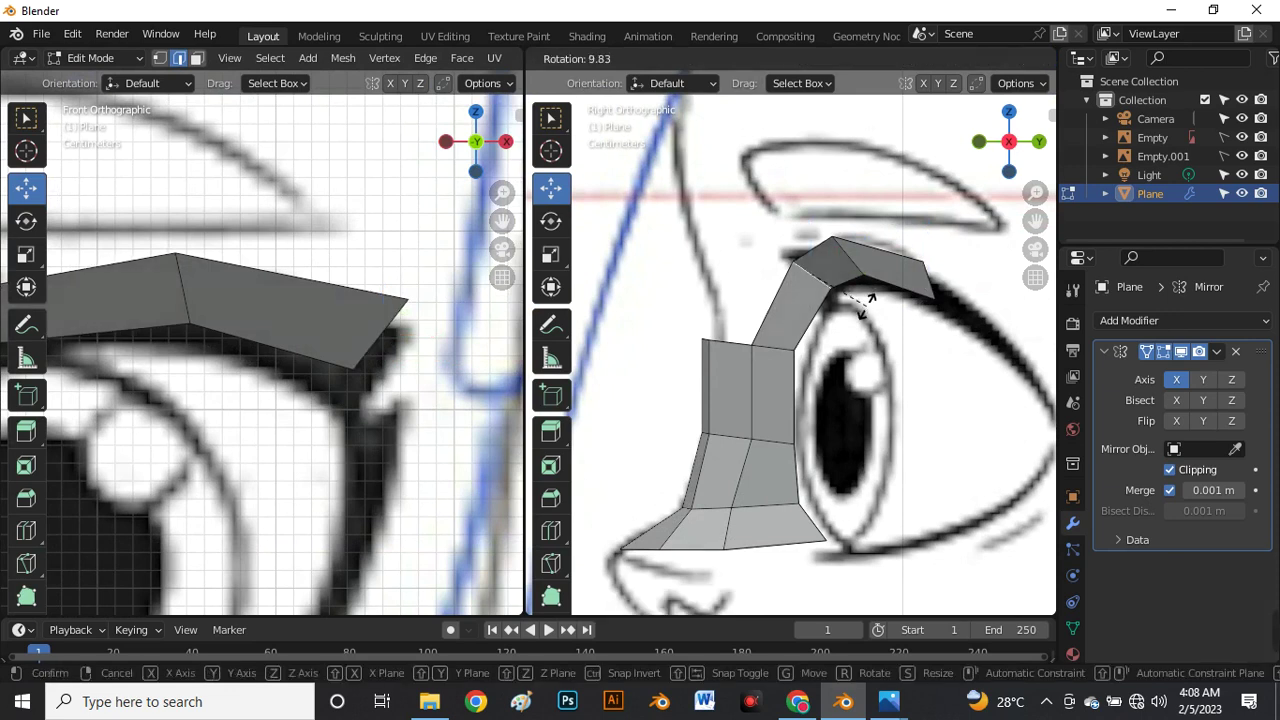
pyautogui.click(869, 290)
pyautogui.click(867, 278)
pyautogui.press('r')
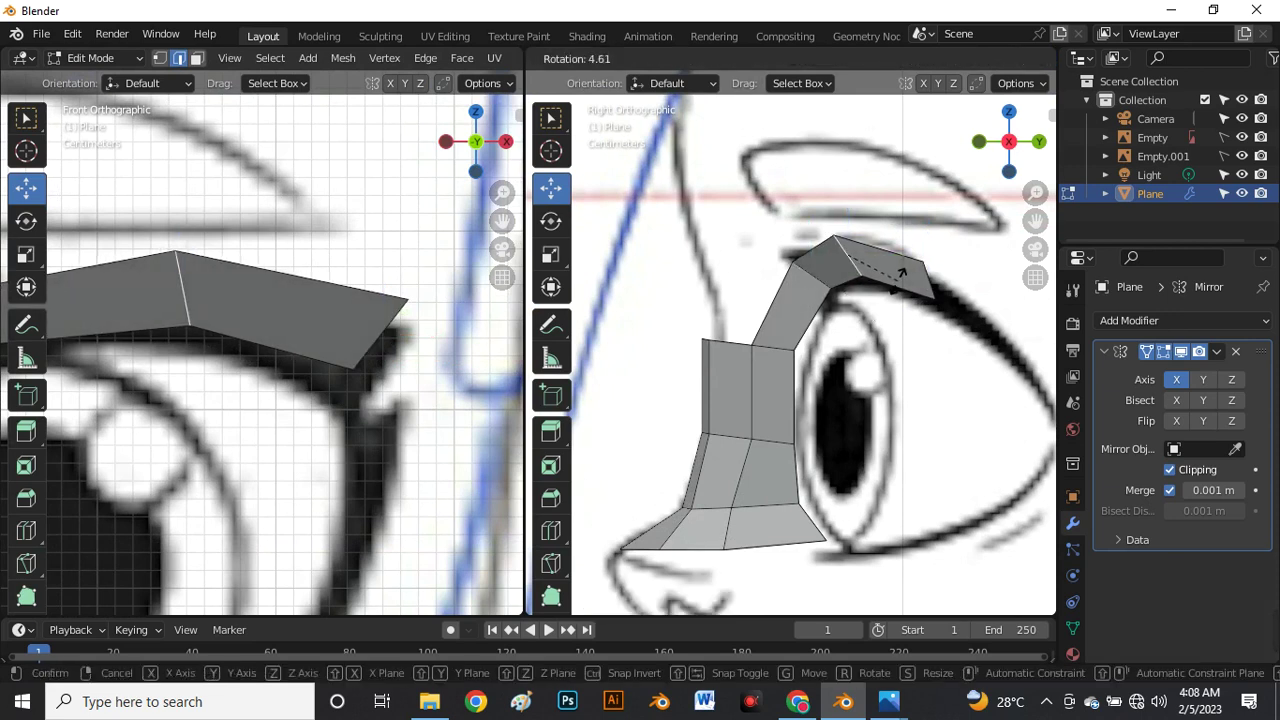
pyautogui.click(903, 279)
pyautogui.scroll(-4, 686, 277)
pyautogui.scroll(2, 867, 327)
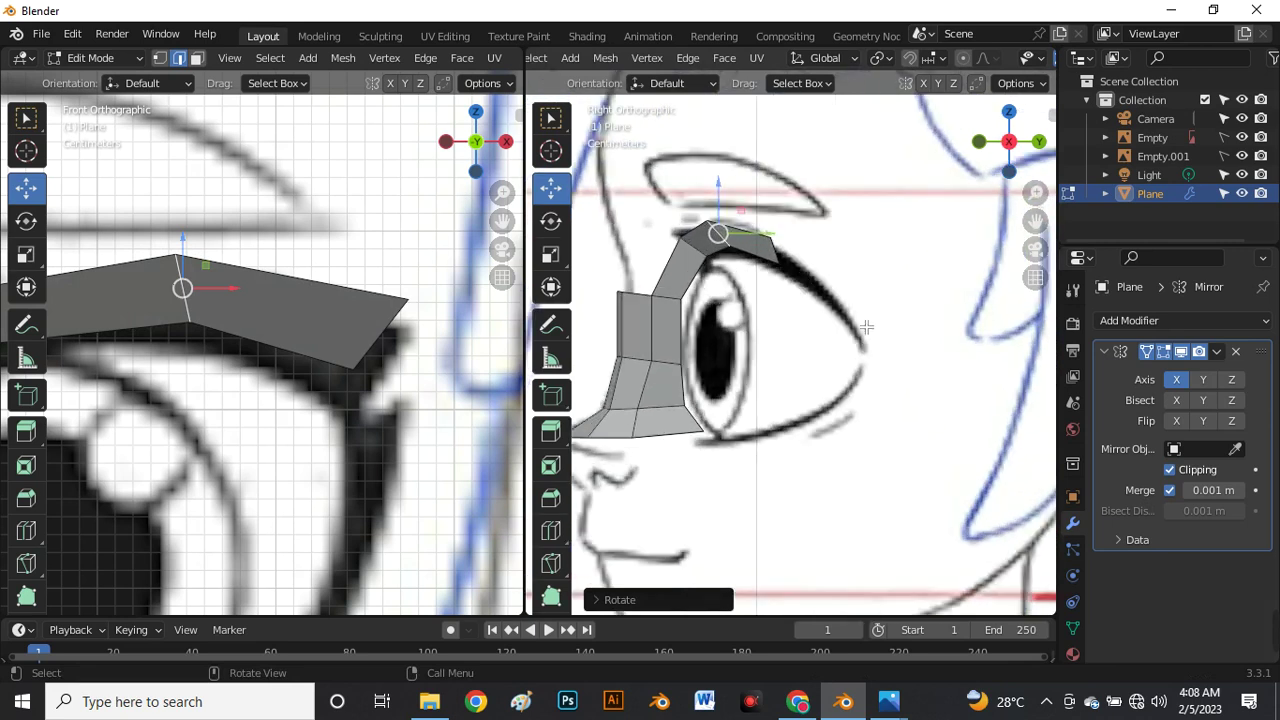
# Select the strip's end edge at the outer eye corner and rotate it slightly in the front view.
pyautogui.click(776, 251)
pyautogui.scroll(-3, 343, 284)
pyautogui.scroll(2, 343, 284)
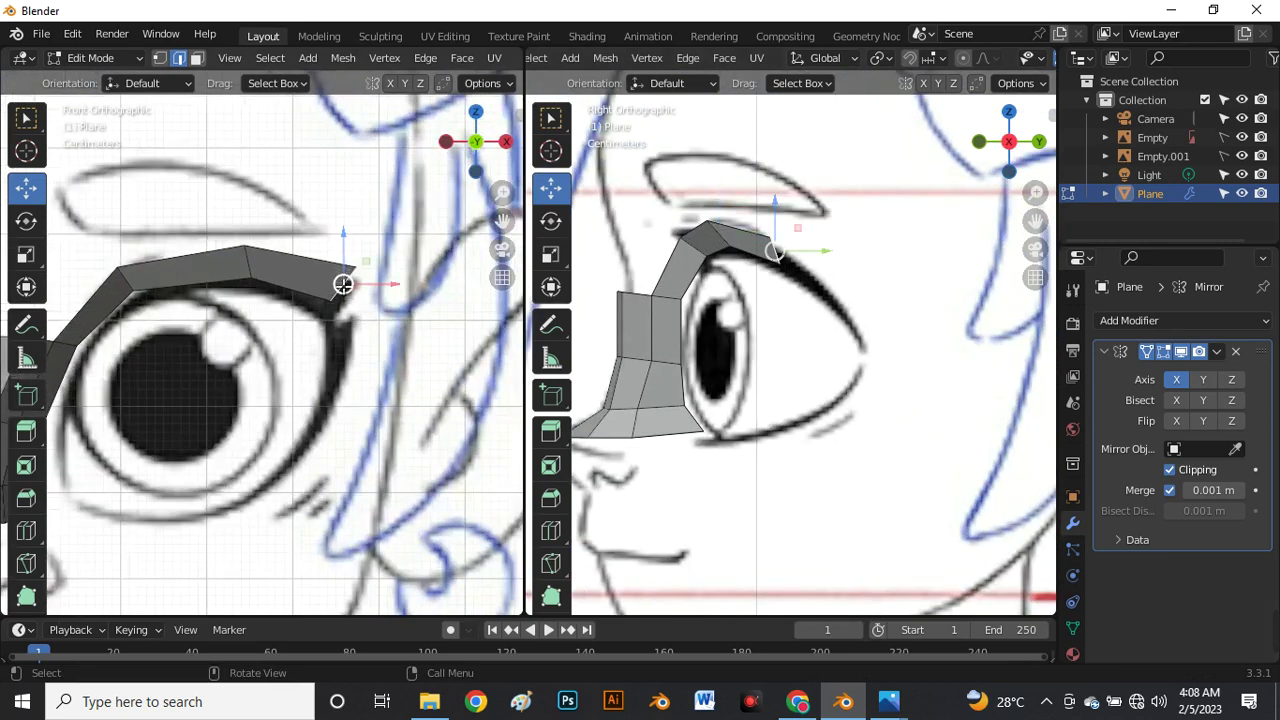
pyautogui.press('r')
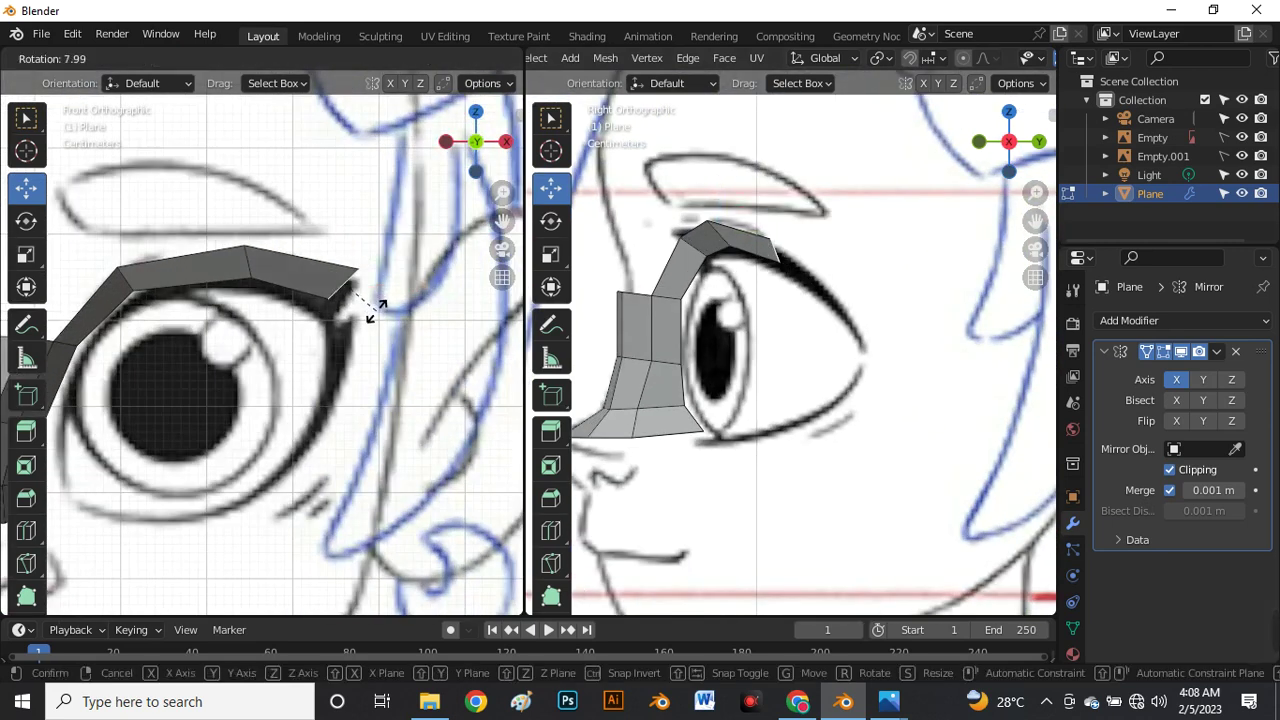
pyautogui.click(364, 289)
# Extrude the end edge about 0.09 m down the outer side of the eye in the front view and rotate the new edge.
pyautogui.press('e')
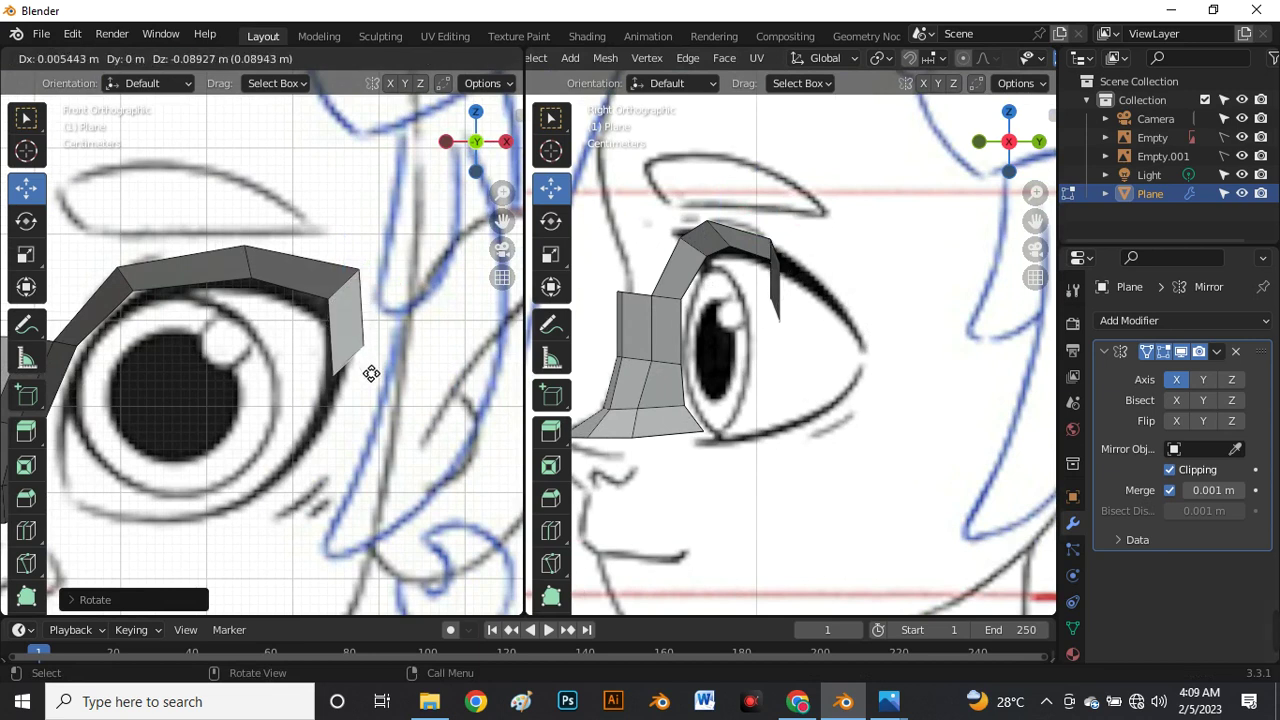
pyautogui.click(370, 370)
pyautogui.press('r')
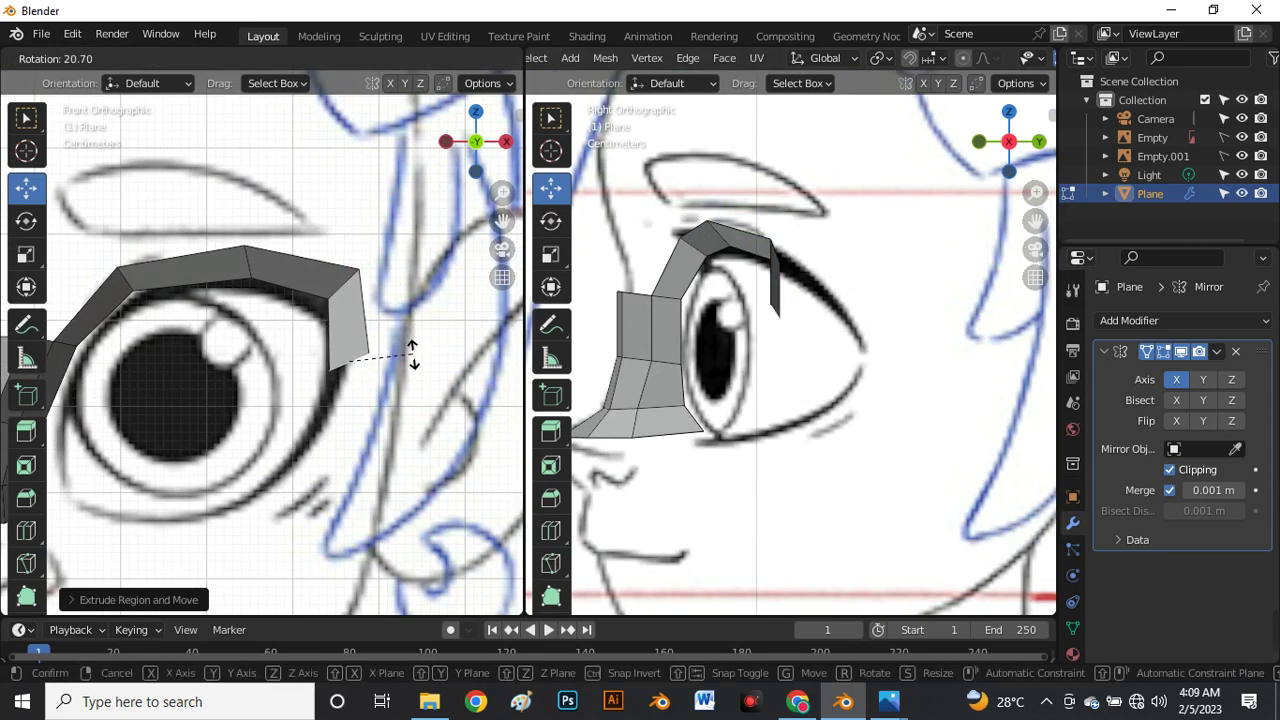
pyautogui.click(412, 357)
# Move the strip's end edge backward onto the upper lash line in the side view and rotate it slightly.
pyautogui.press('g')
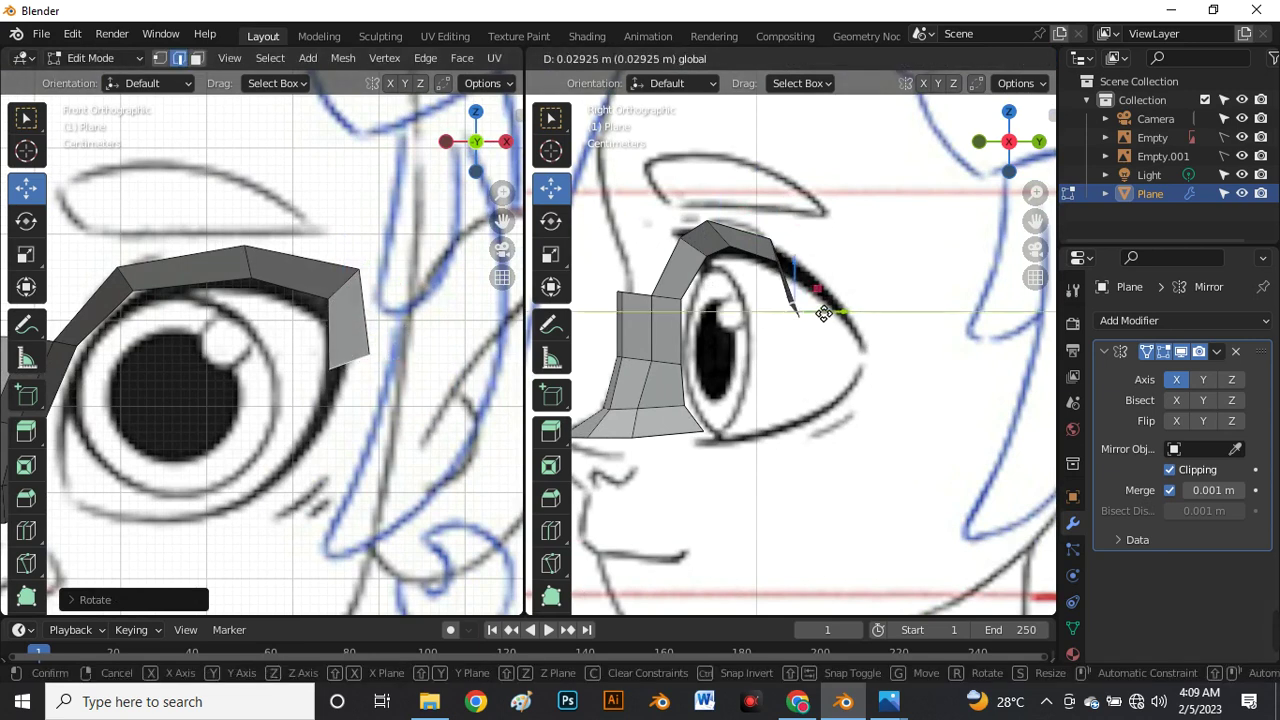
pyautogui.click(861, 293)
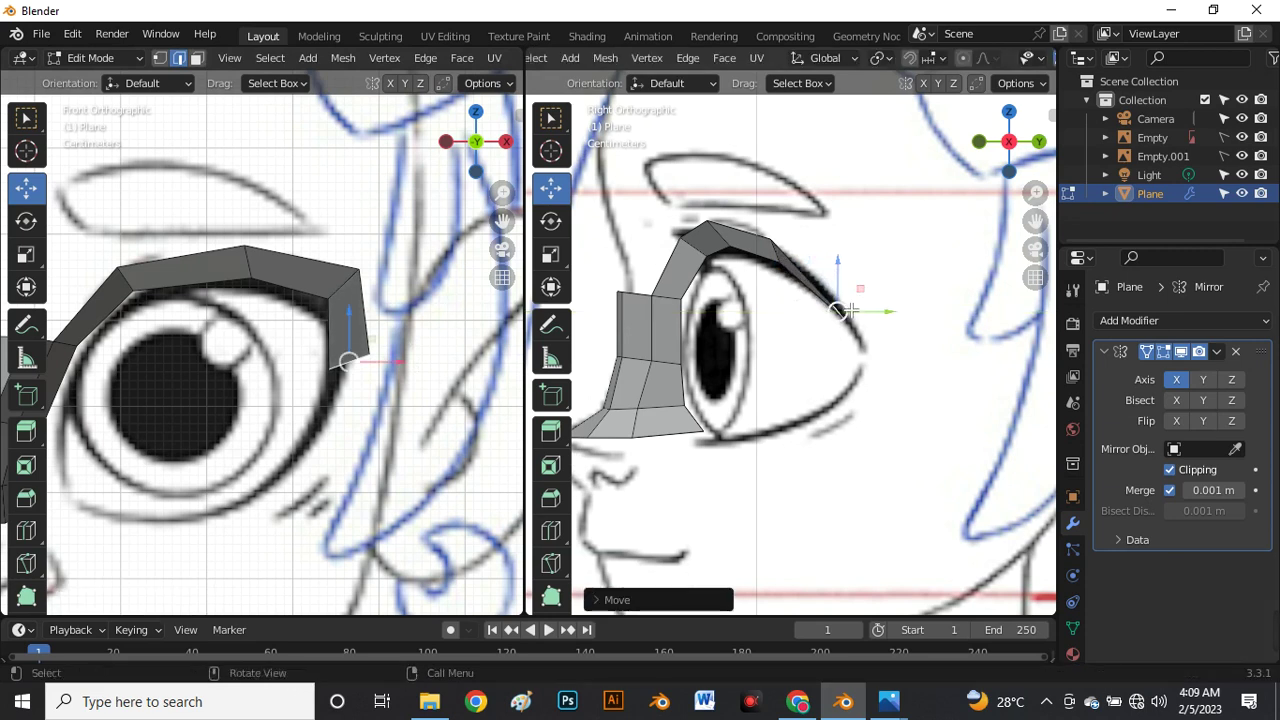
pyautogui.moveTo(838, 300); pyautogui.dragTo(863, 301)
pyautogui.press('r')
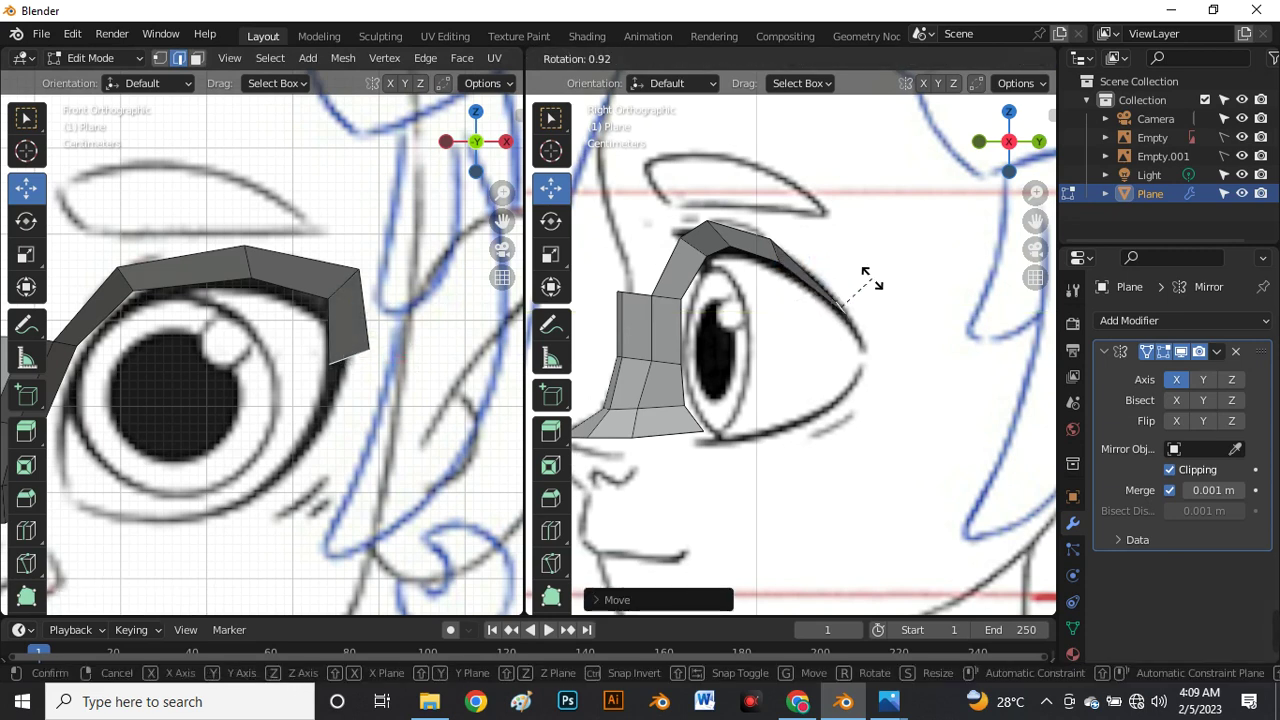
pyautogui.click(885, 313)
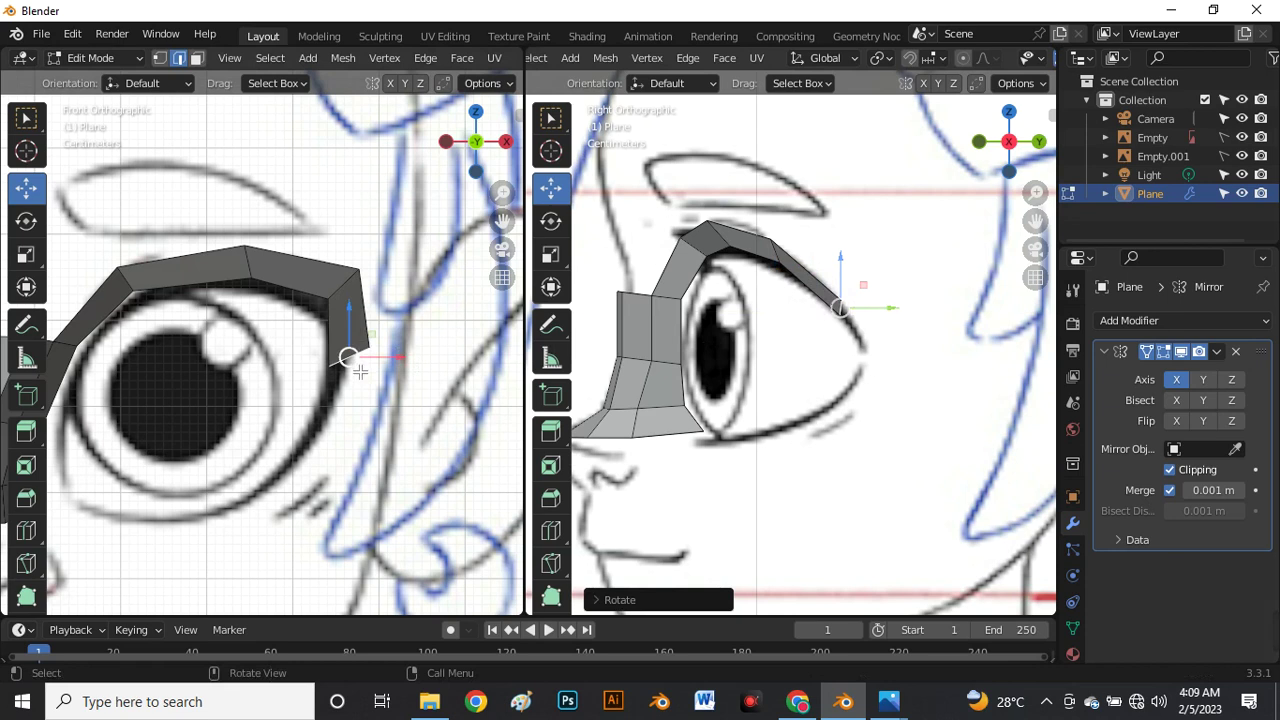
# Extrude the end edge about 0.11 m further down the outer side of the eye in the front view and rotate the new edge.
pyautogui.scroll(-2, 362, 369)
pyautogui.scroll(2, 360, 374)
pyautogui.press('e')
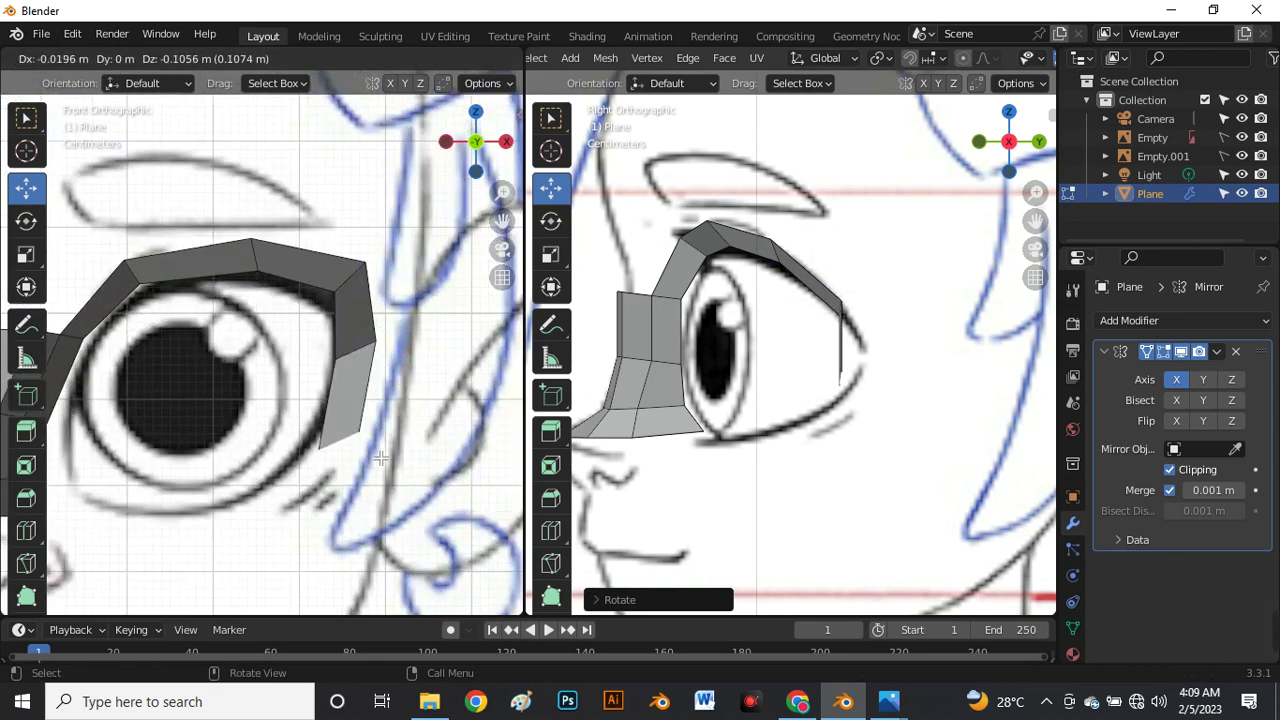
pyautogui.click(381, 458)
pyautogui.press('r')
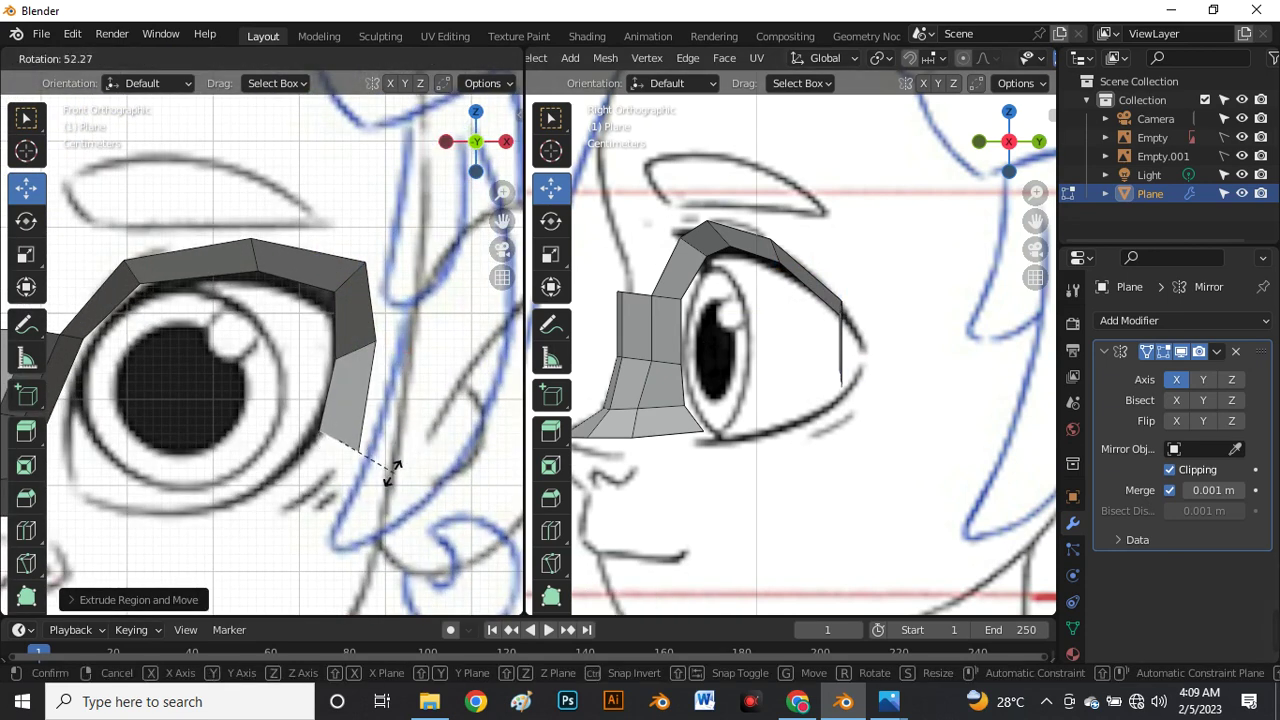
pyautogui.click(392, 470)
# Move the new edge backward to the rear eye corner in the side view, and rotate it slightly in the front view.
pyautogui.moveTo(880, 378); pyautogui.dragTo(906, 375)
pyautogui.press('g')
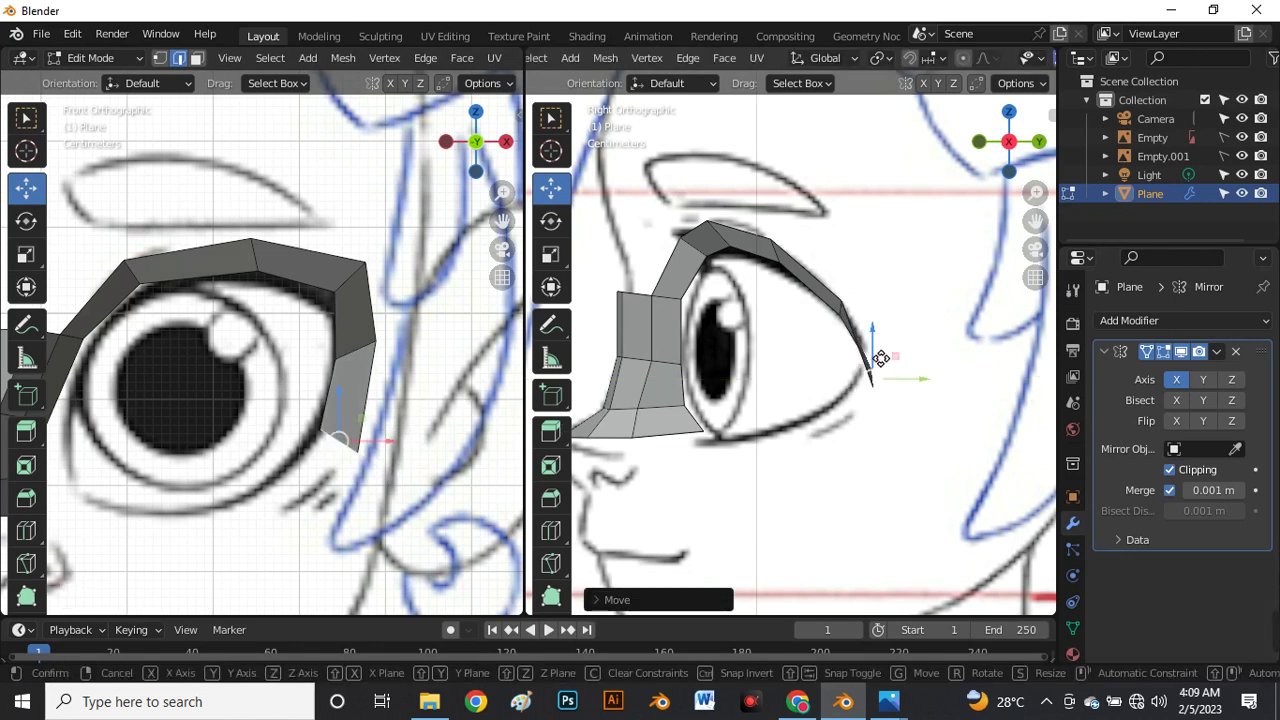
pyautogui.moveTo(881, 358); pyautogui.dragTo(882, 358)
pyautogui.scroll(-4, 460, 335)
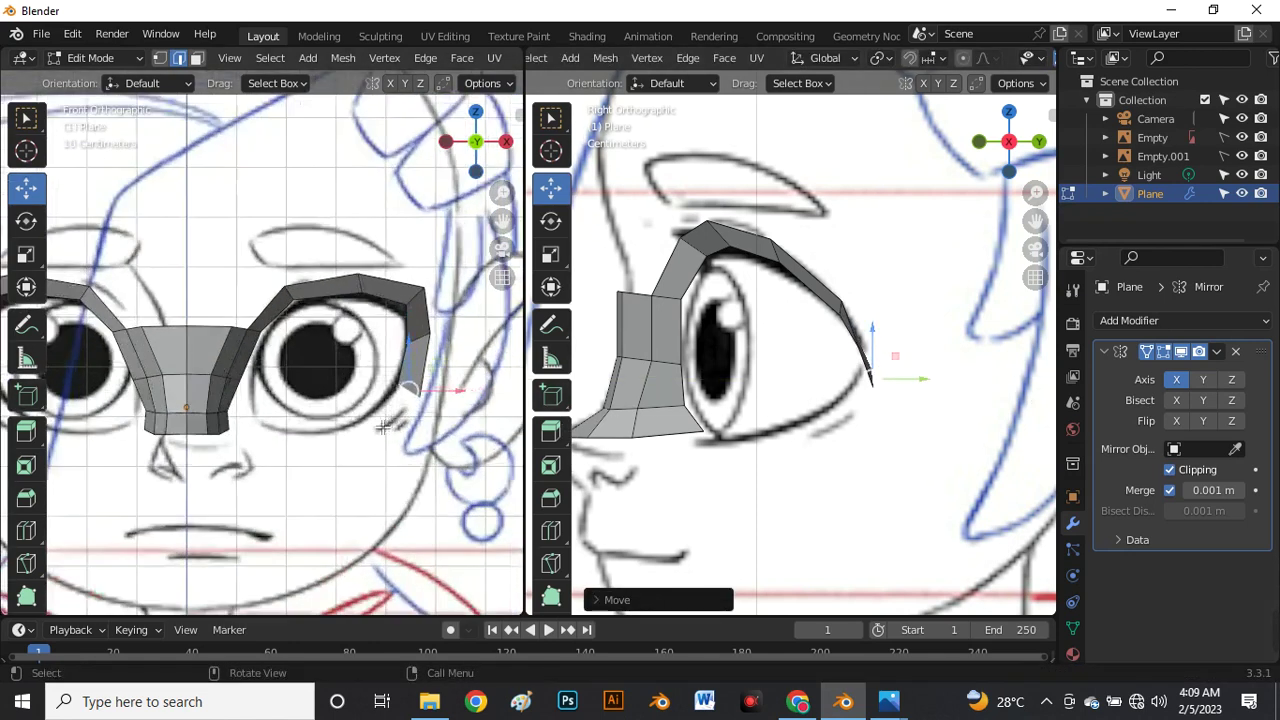
pyautogui.scroll(4, 375, 398)
pyautogui.scroll(-3, 415, 404)
pyautogui.scroll(2, 420, 386)
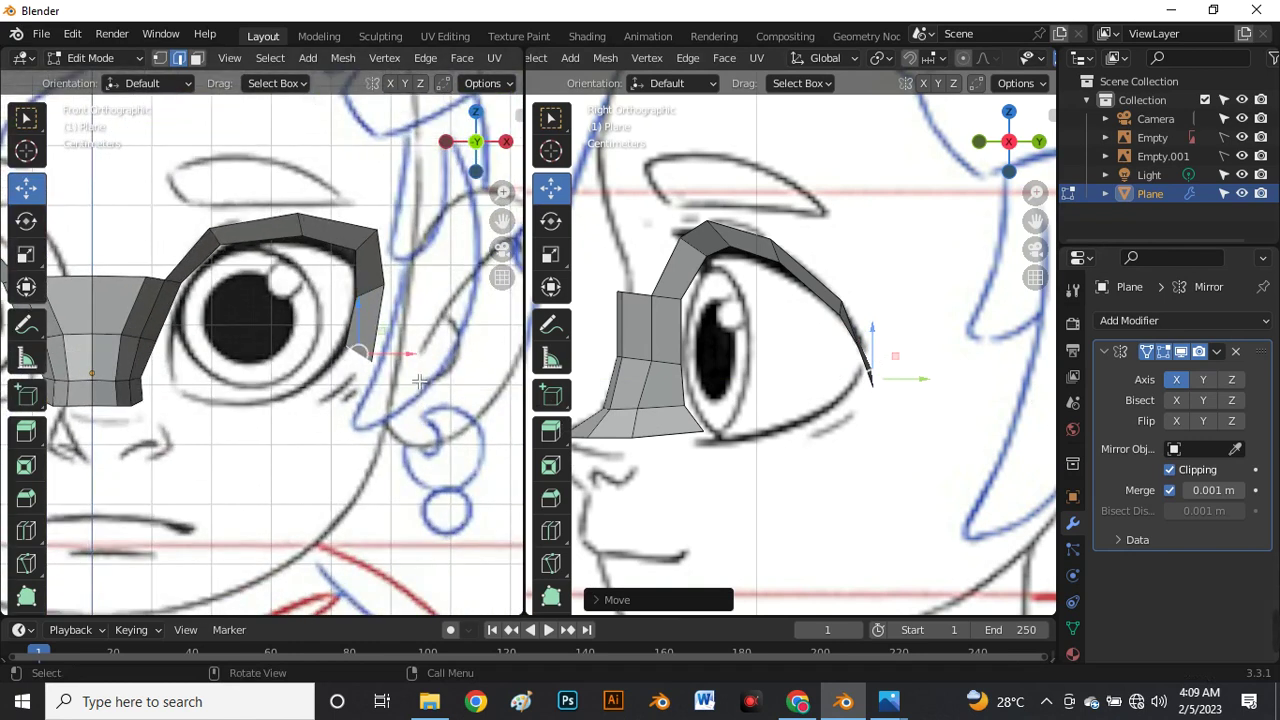
pyautogui.press('r')
pyautogui.click(410, 381)
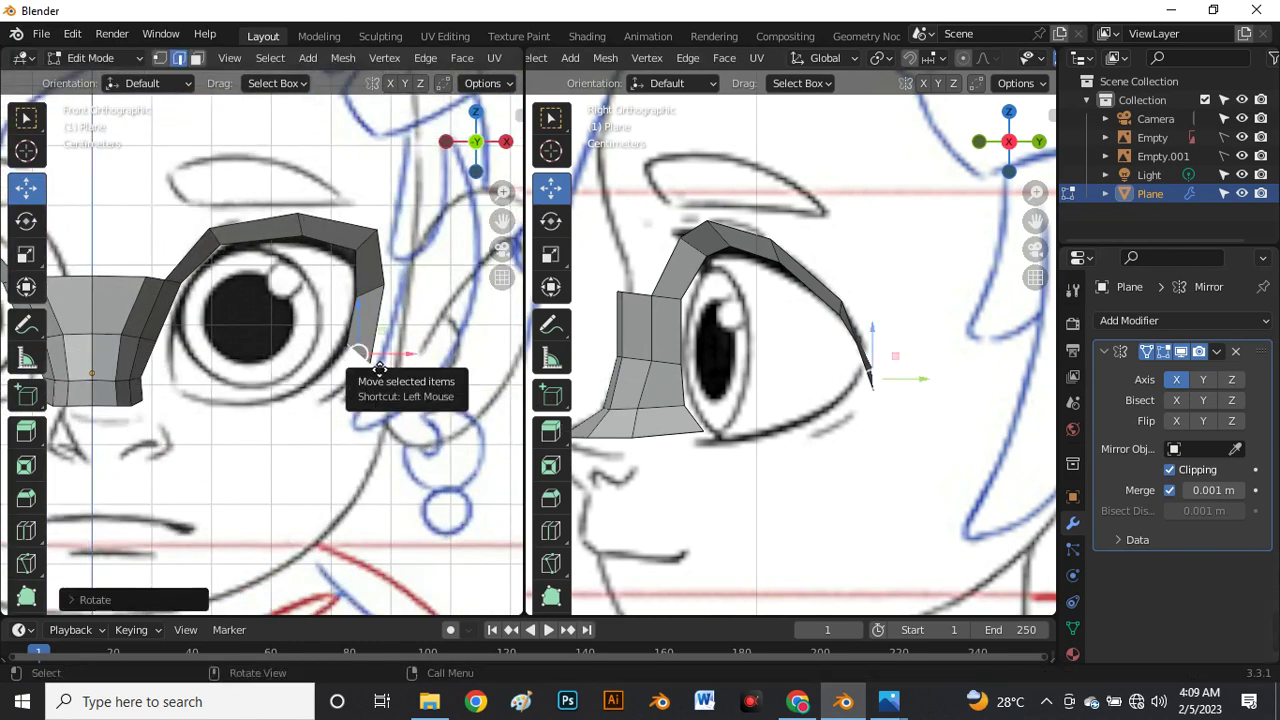
# Extrude the end edge down and inward beneath the outer part of the eye in the front view, and rotate the new edge upright.
pyautogui.moveTo(362, 350); pyautogui.dragTo(308, 422)
pyautogui.click(313, 427)
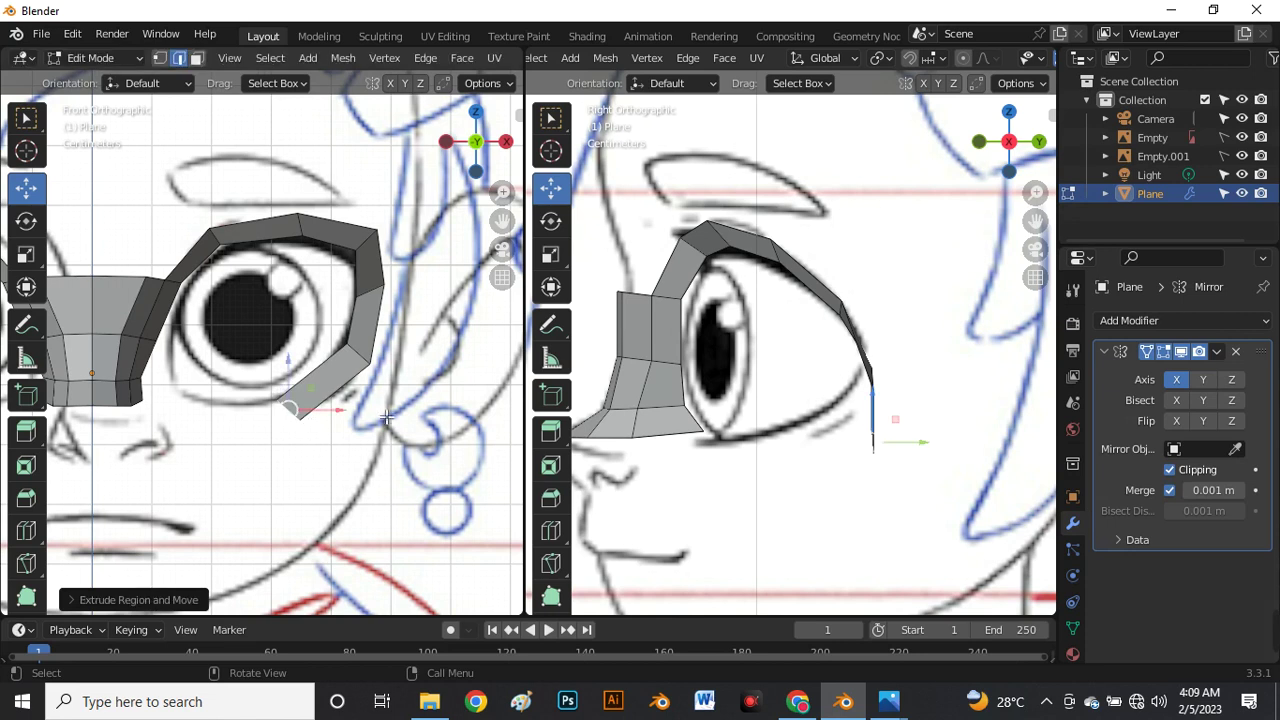
pyautogui.press('r')
pyautogui.click(309, 495)
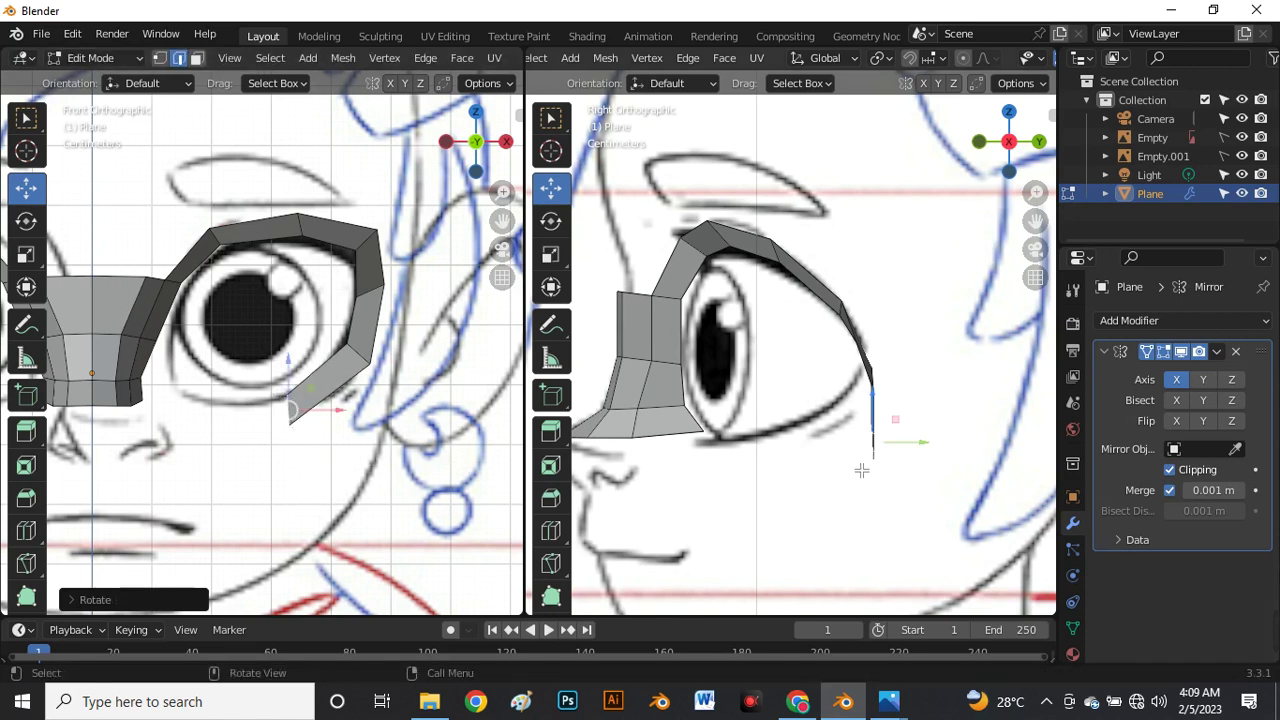
# Move the new lower edge forward onto the lower lid line in the side view and rotate it across the line.
pyautogui.press('g')
pyautogui.click(862, 470)
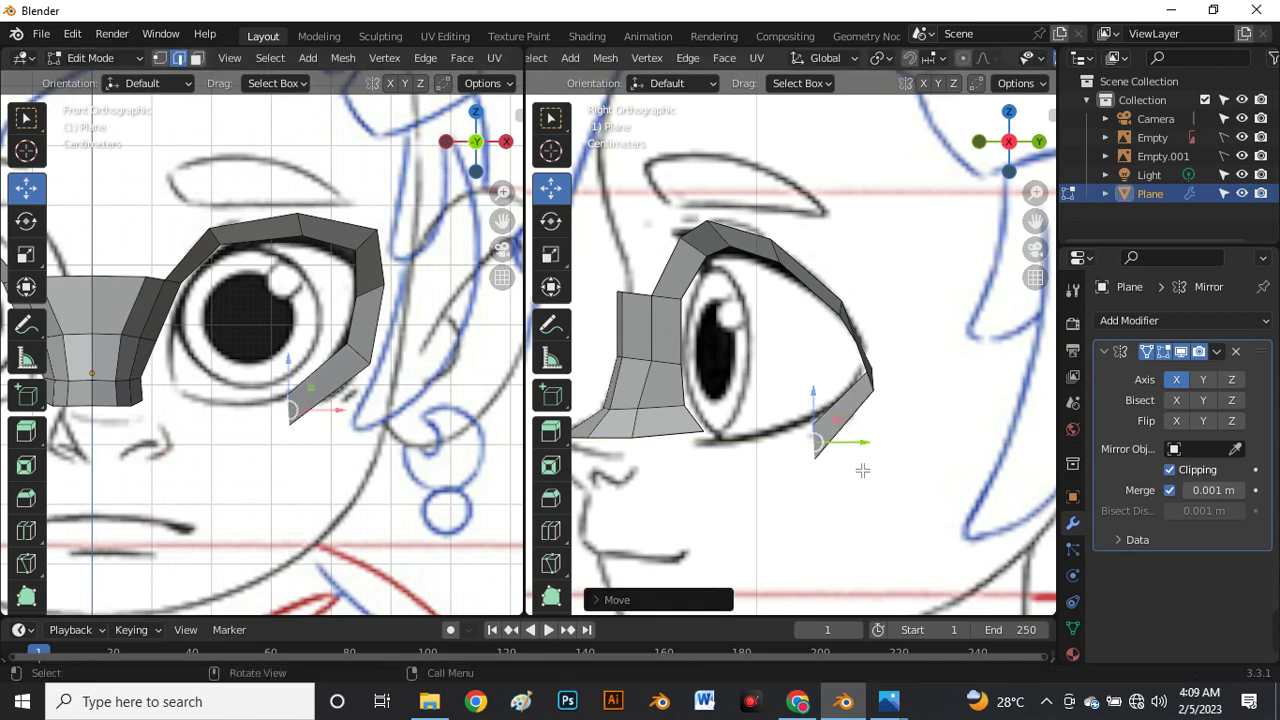
pyautogui.press('r')
pyautogui.click(846, 511)
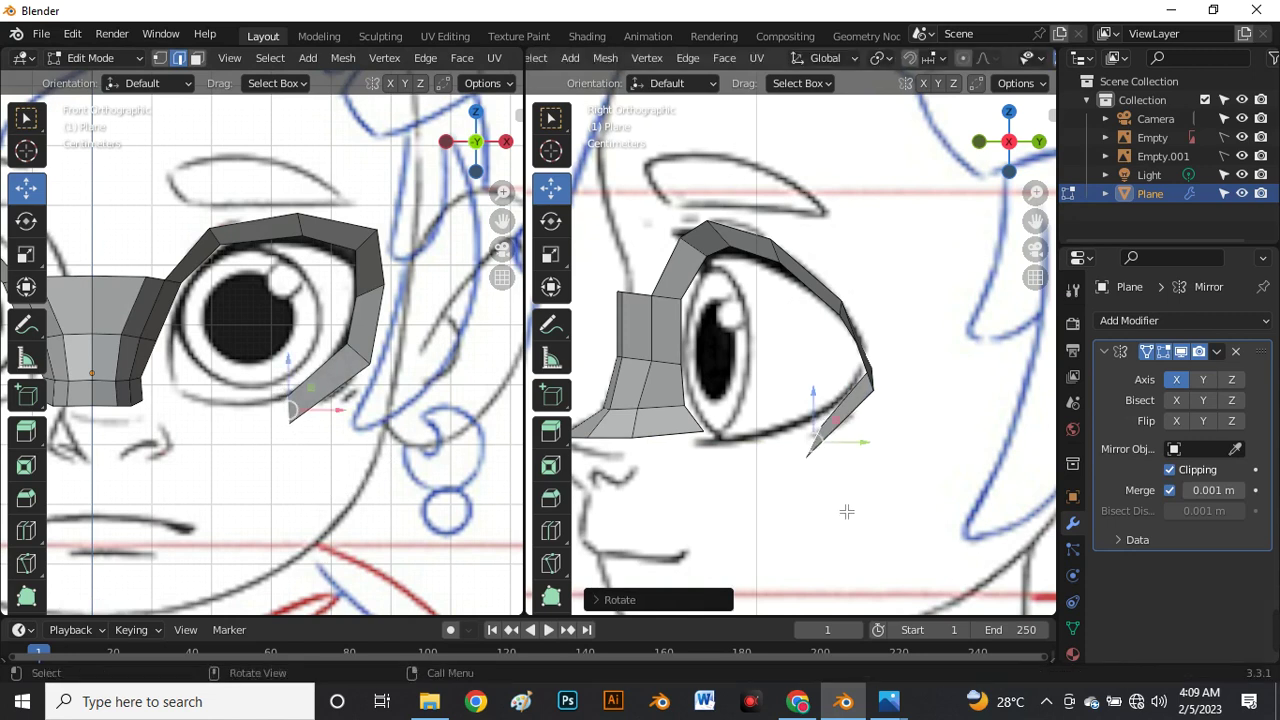
pyautogui.press('g')
pyautogui.click(817, 437)
pyautogui.press('g')
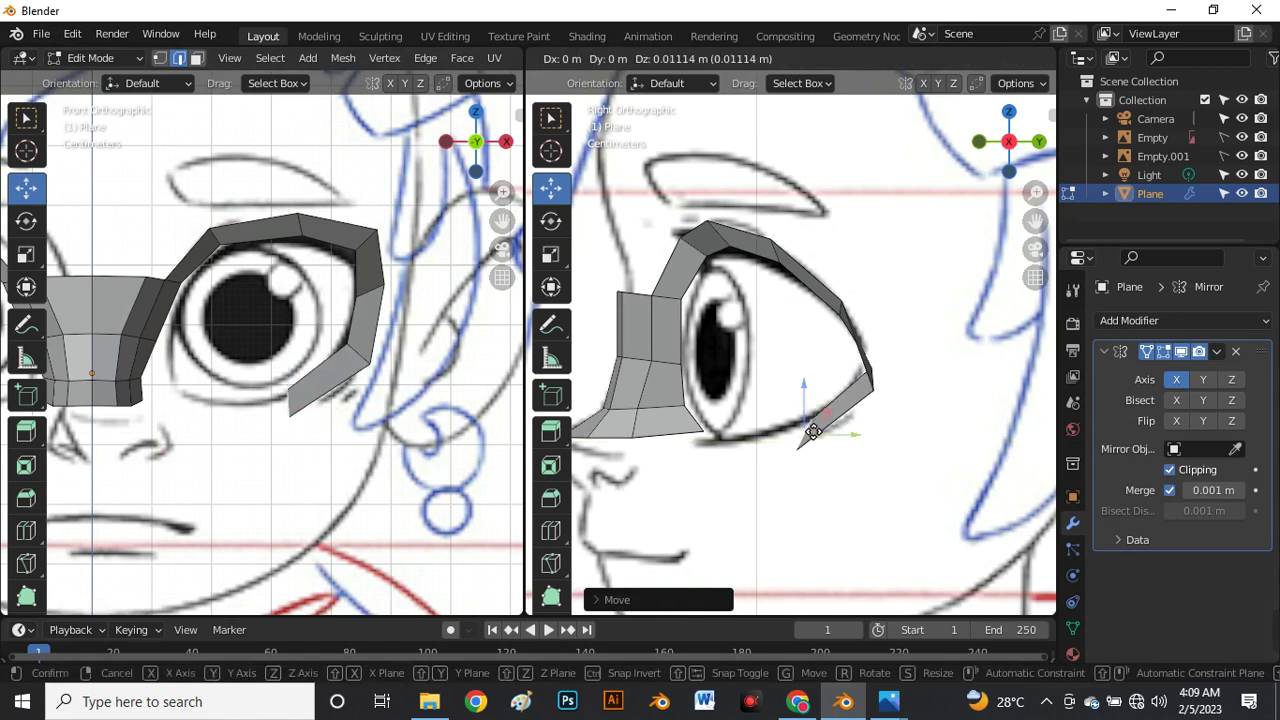
pyautogui.click(822, 450)
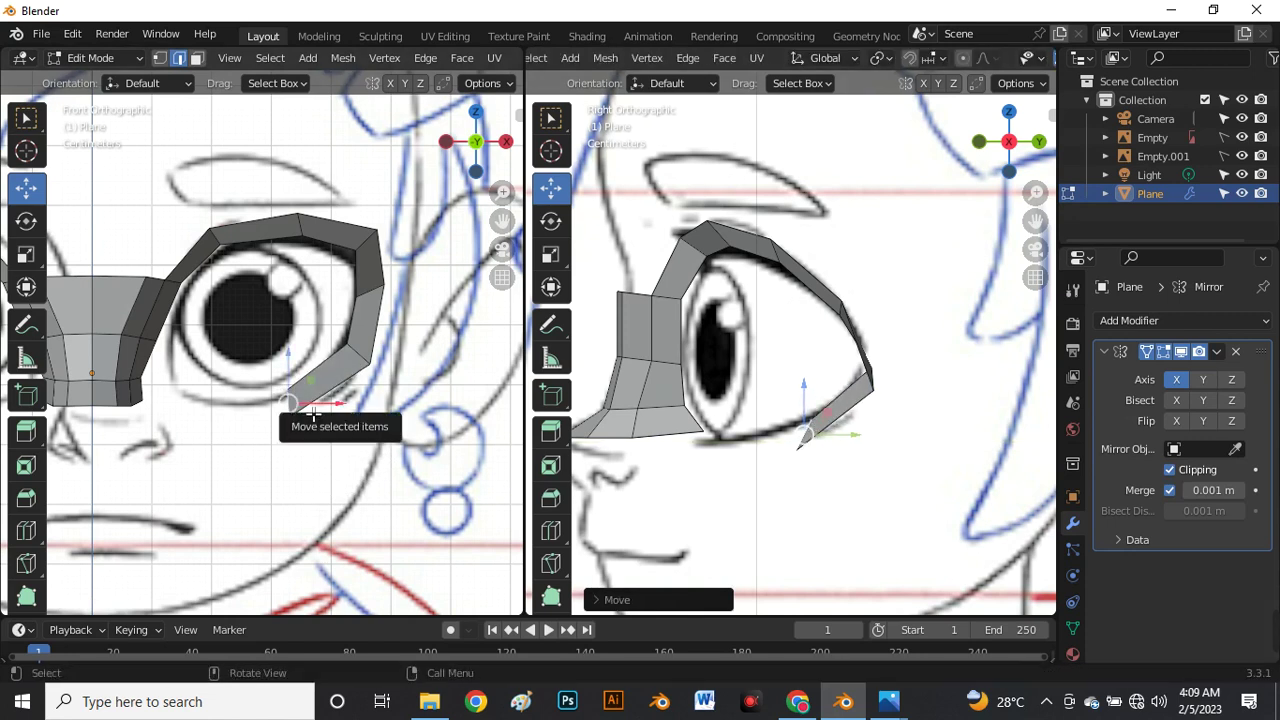
# Extrude the end edge along the lower lid toward the nose in the front view and rotate the new edge.
pyautogui.press('e')
pyautogui.click(224, 428)
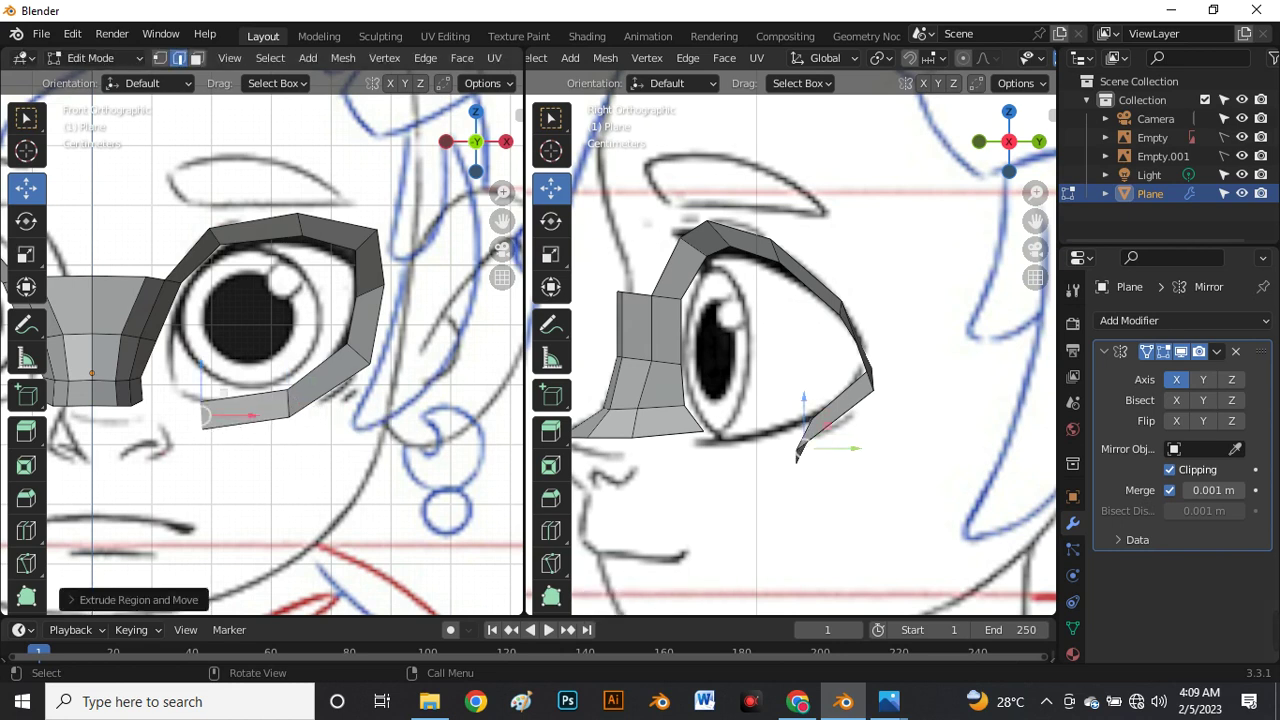
pyautogui.press('r')
pyautogui.click(208, 466)
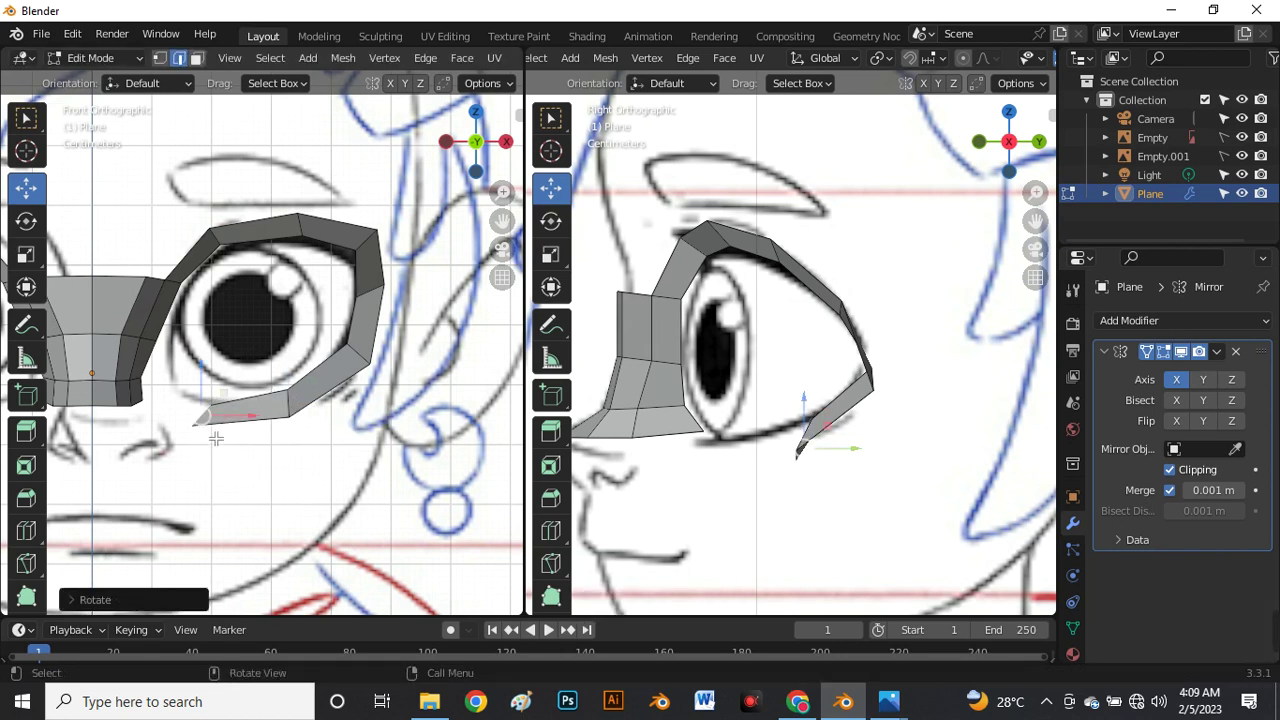
# Raise the new edge slightly in the front view and move it about 0.095 m forward along the lower lid in the side view.
pyautogui.press('g')
pyautogui.click(316, 426)
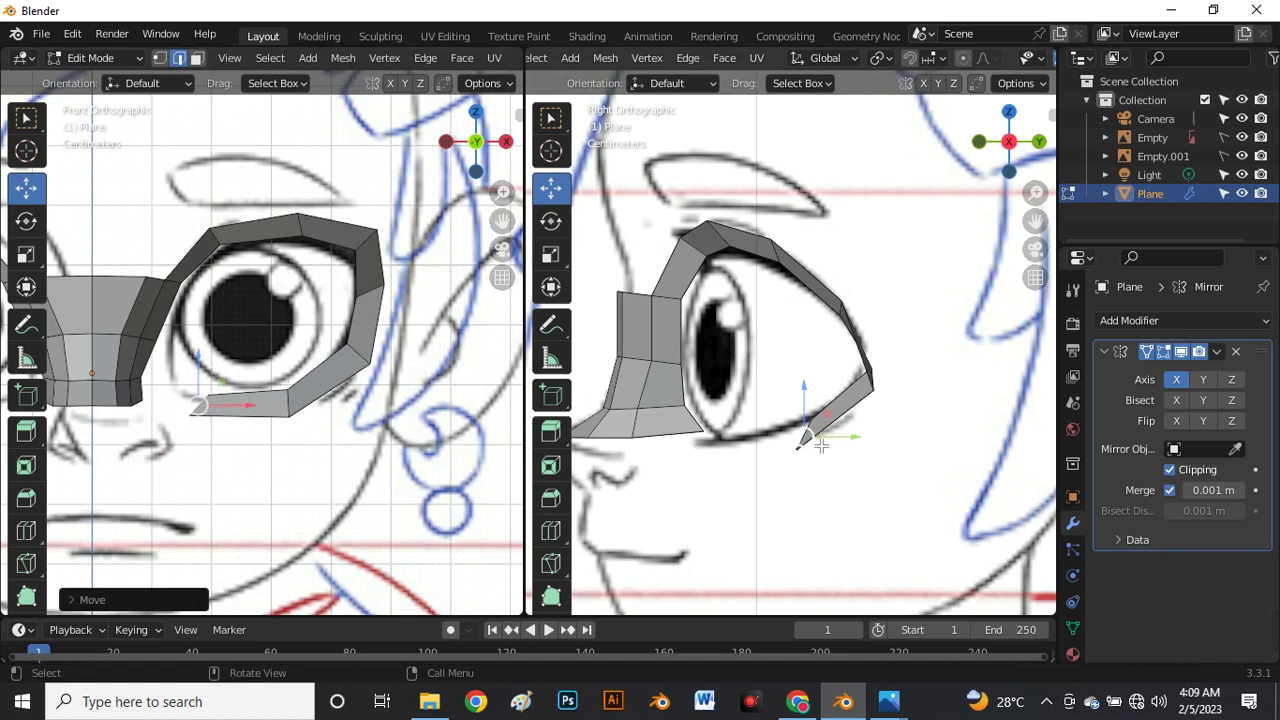
pyautogui.press('g')
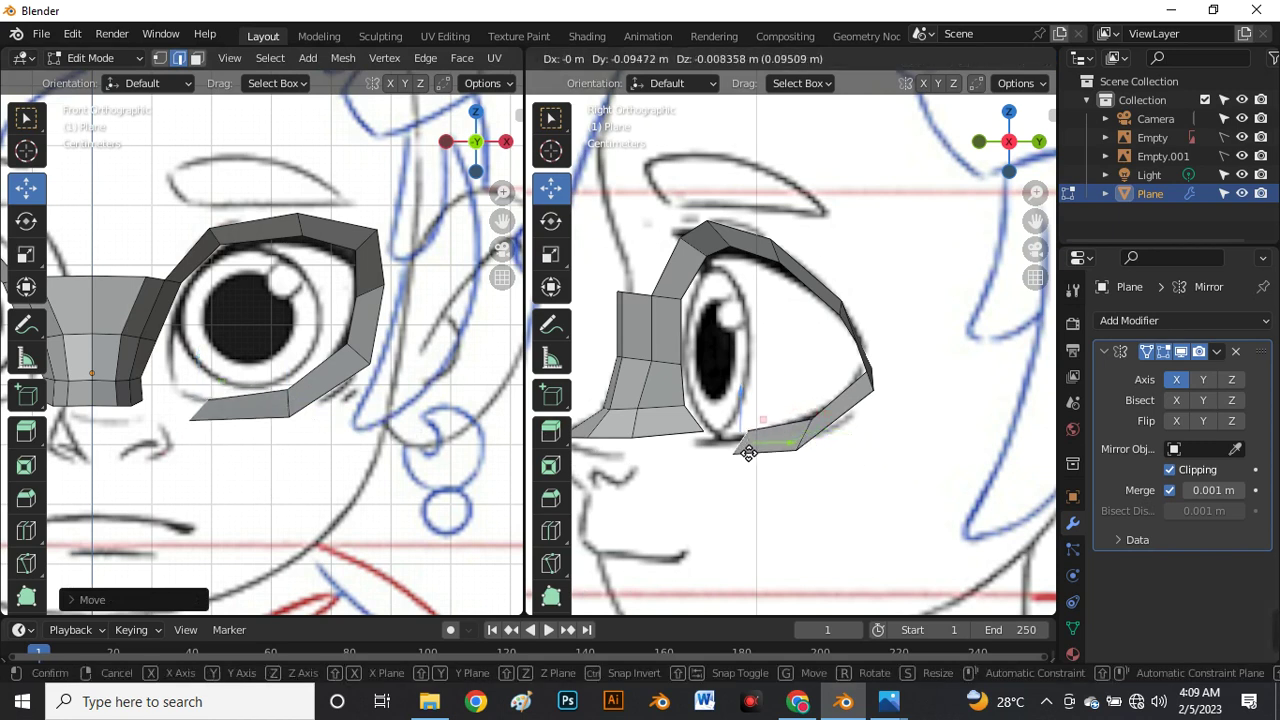
pyautogui.click(749, 455)
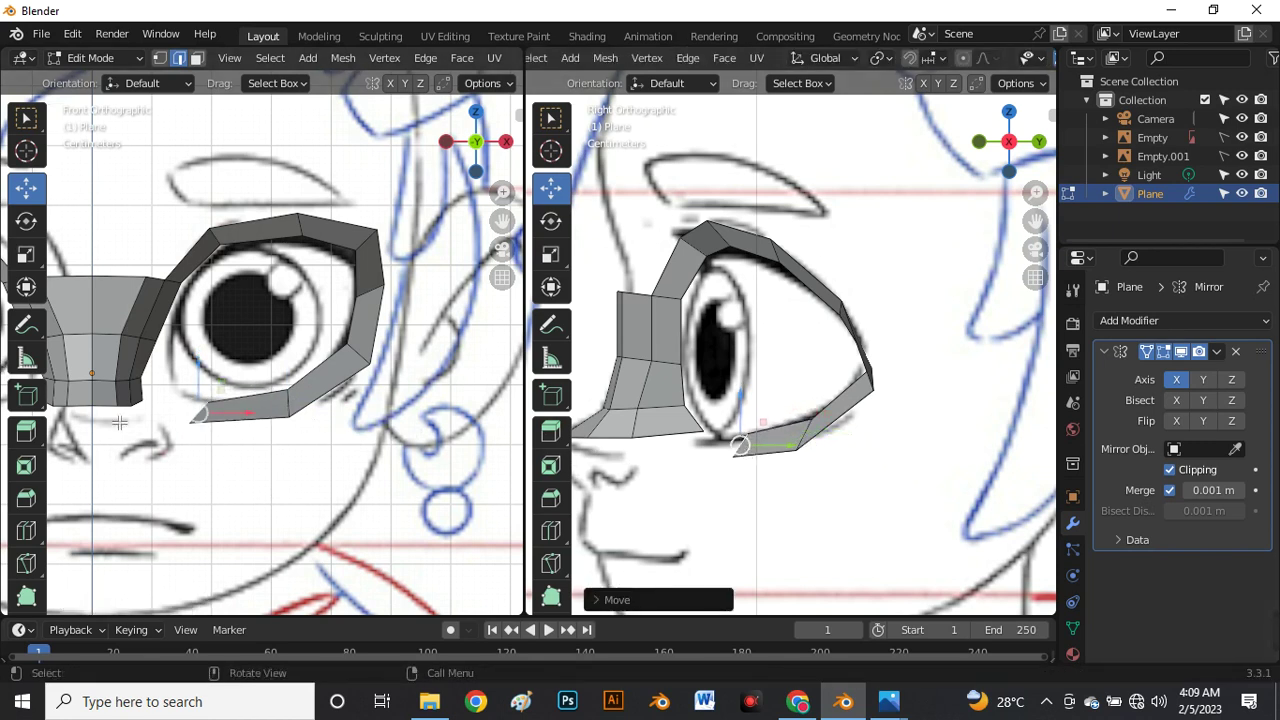
# In vertex mode, move the three lower outer vertices of the nose mesh outward toward the inner eye contour in the front view.
pyautogui.scroll(4, 119, 423)
pyautogui.scroll(-4, 205, 380)
pyautogui.scroll(5, 190, 350)
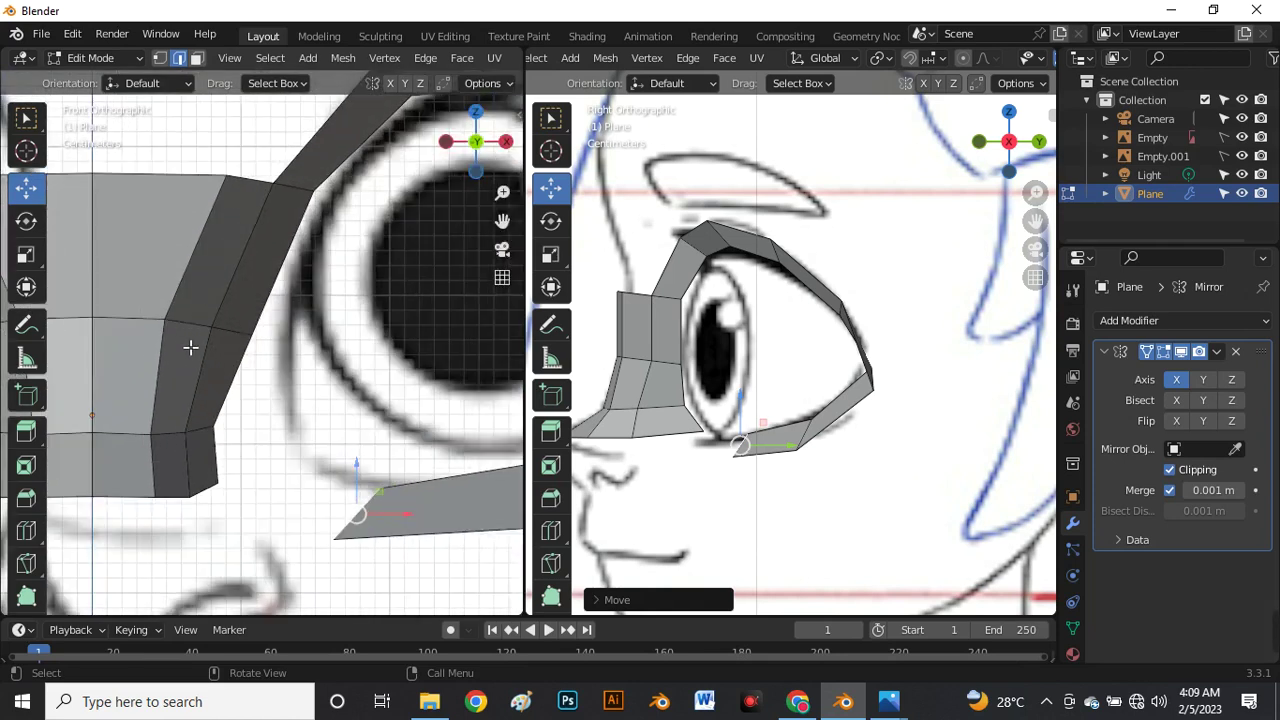
pyautogui.press('1')
pyautogui.scroll(-2, 205, 340)
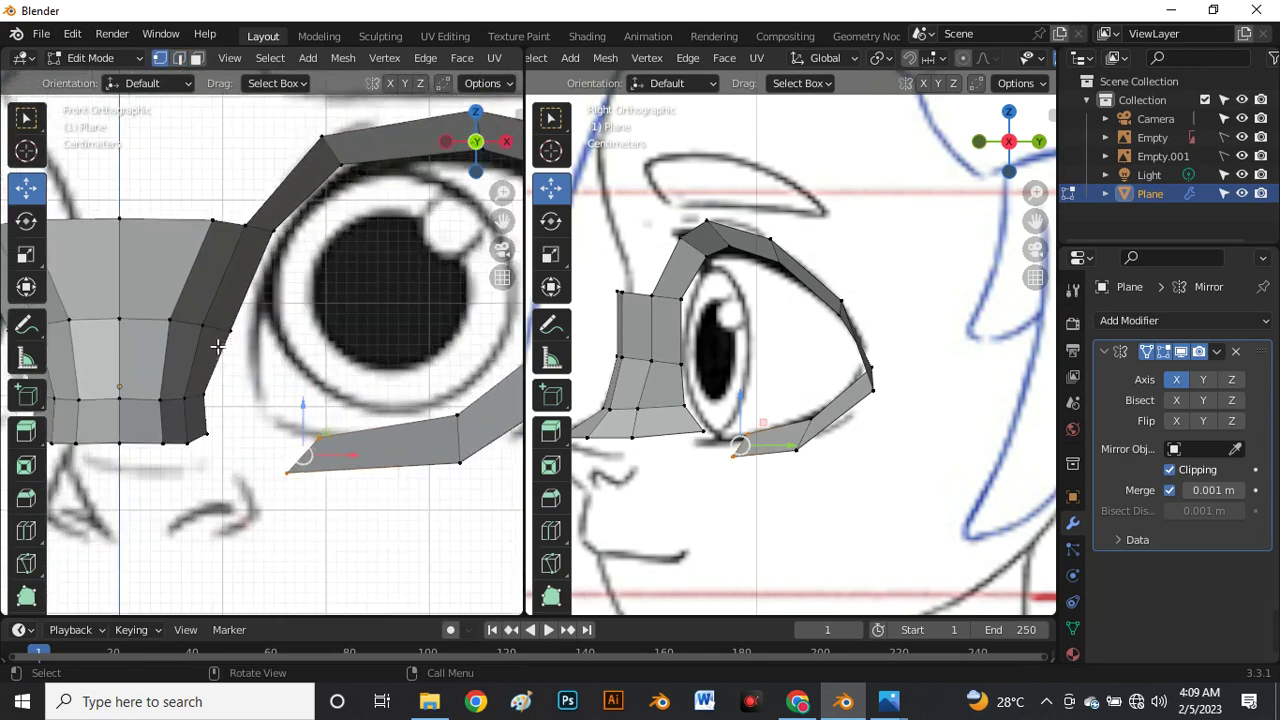
pyautogui.click(238, 336)
pyautogui.moveTo(240, 334); pyautogui.dragTo(252, 329)
pyautogui.click(214, 405)
pyautogui.moveTo(214, 404); pyautogui.dragTo(243, 387)
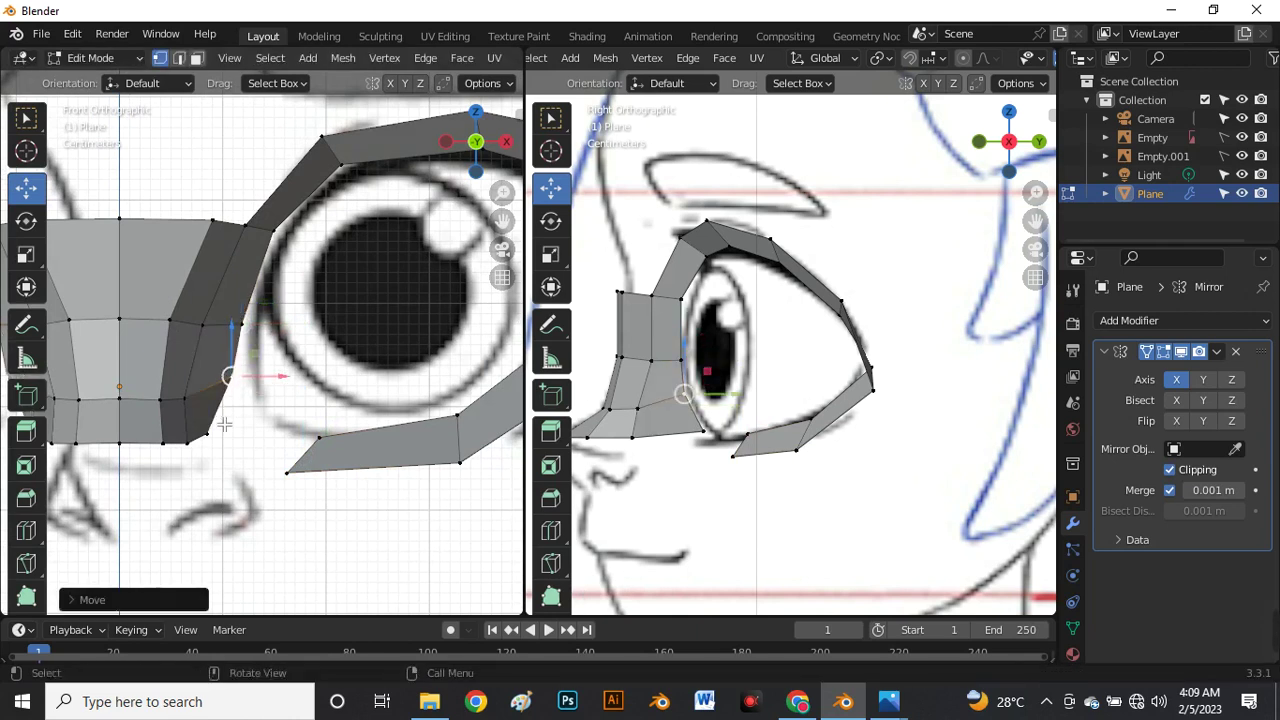
pyautogui.click(217, 447)
pyautogui.moveTo(217, 447); pyautogui.dragTo(253, 388)
pyautogui.click(243, 387)
# Move the two lower vertices of the nose mesh's next inner column outward to even out its faces in the front view.
pyautogui.click(200, 443)
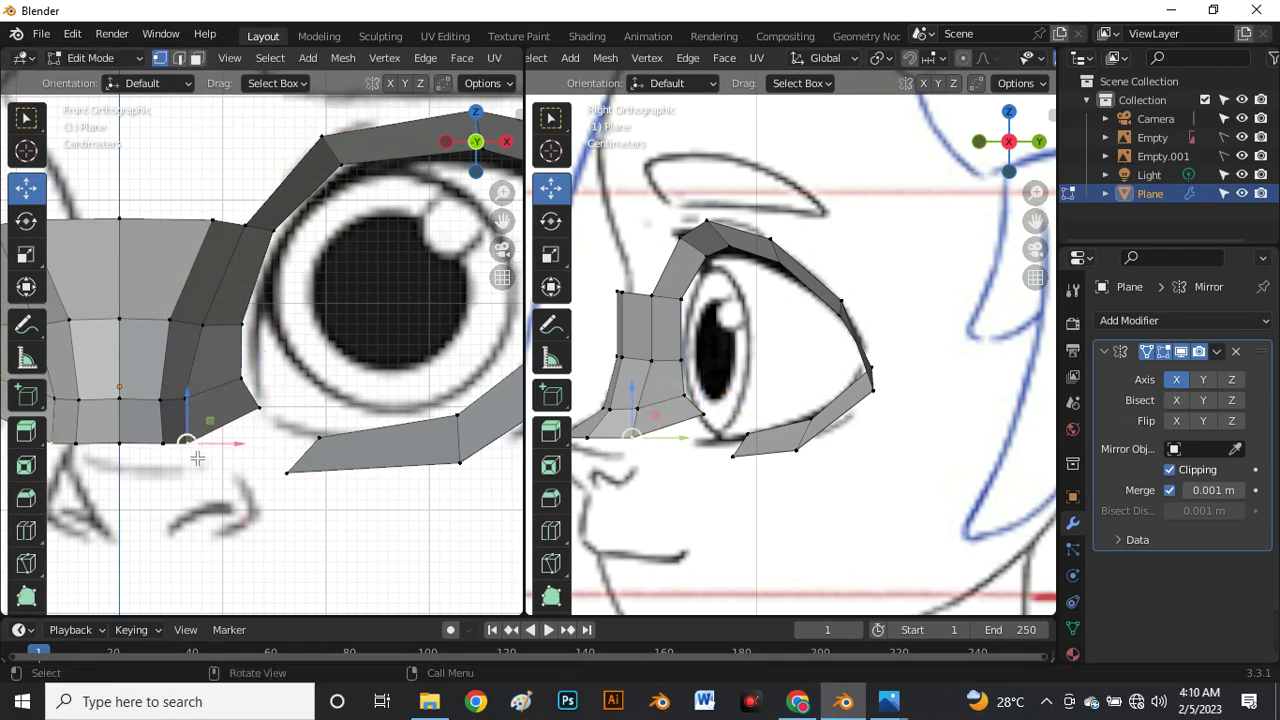
pyautogui.moveTo(200, 443); pyautogui.dragTo(231, 449)
pyautogui.click(206, 408)
pyautogui.moveTo(206, 408)
pyautogui.mouseDown()
pyautogui.moveTo(230, 405)
pyautogui.moveTo(222, 396)
pyautogui.mouseUp()
pyautogui.press('g')
pyautogui.click(228, 392)
# Merge the lower lid strip's upper end vertex into the nose mesh's outer corner vertex using At First.
pyautogui.click(288, 421)
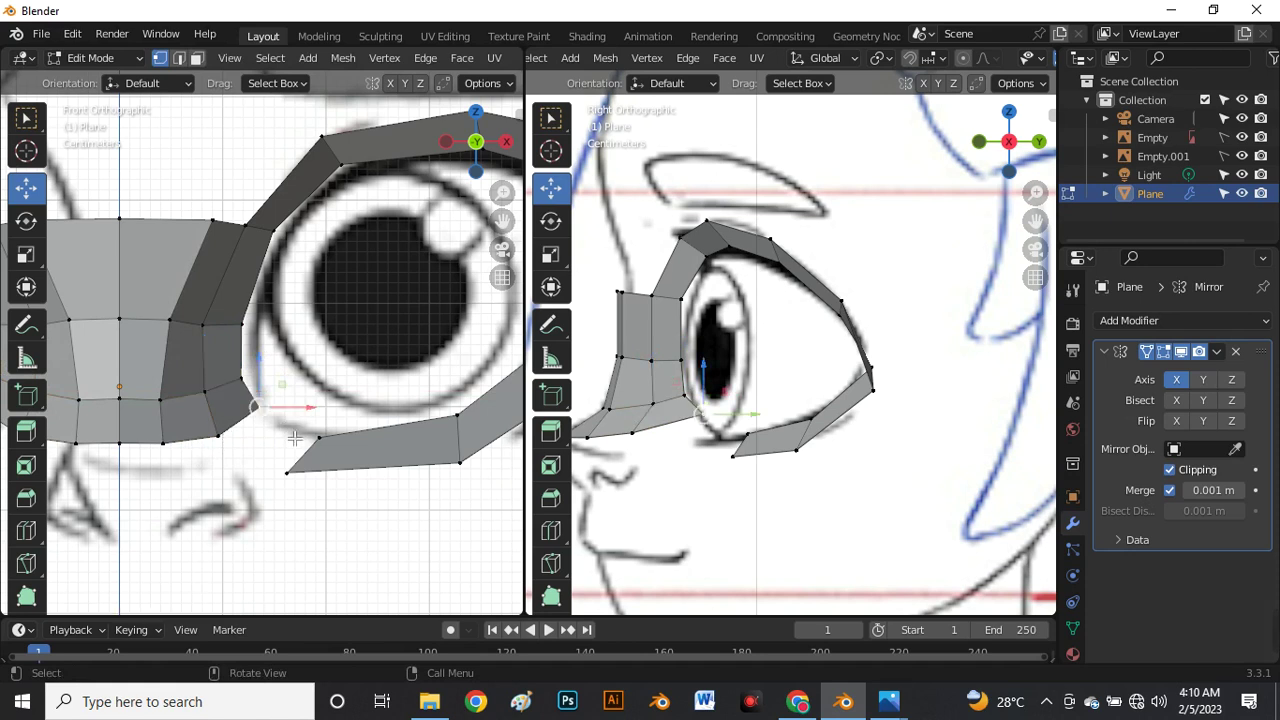
pyautogui.scroll(-4, 298, 443)
pyautogui.scroll(6, 302, 460)
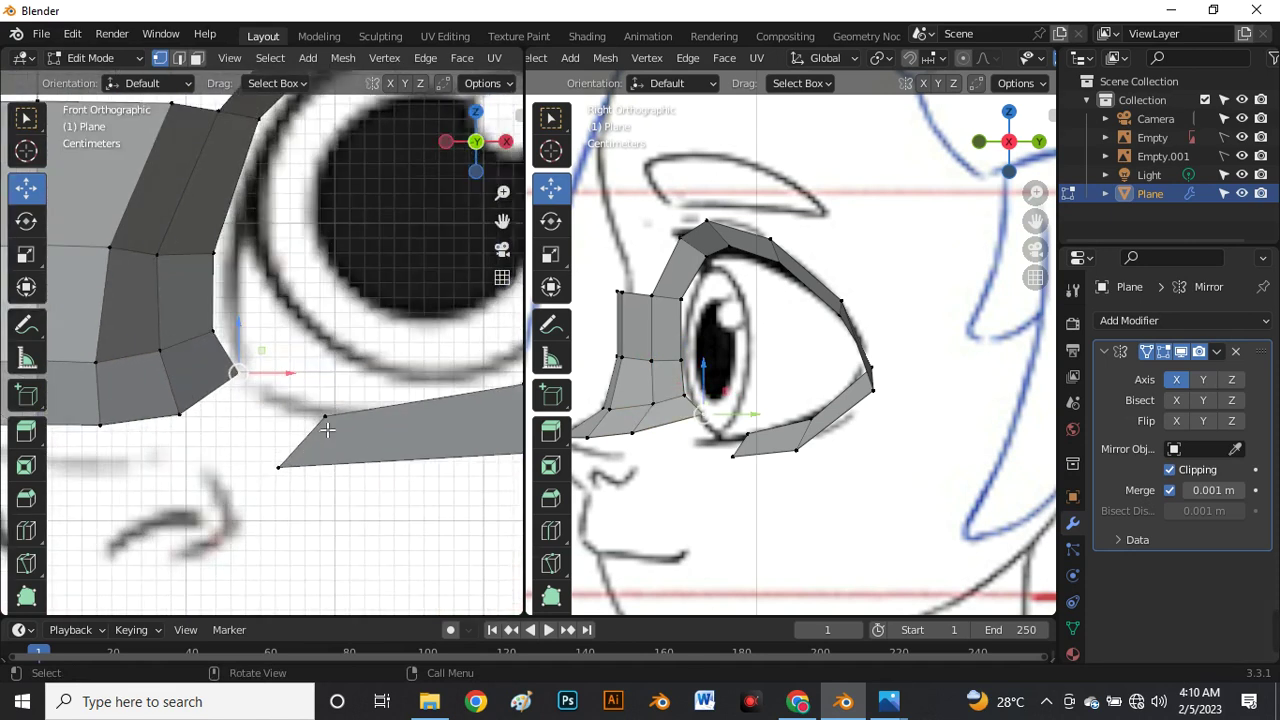
pyautogui.keyDown('shift'); pyautogui.click(325, 414); pyautogui.keyUp('shift')
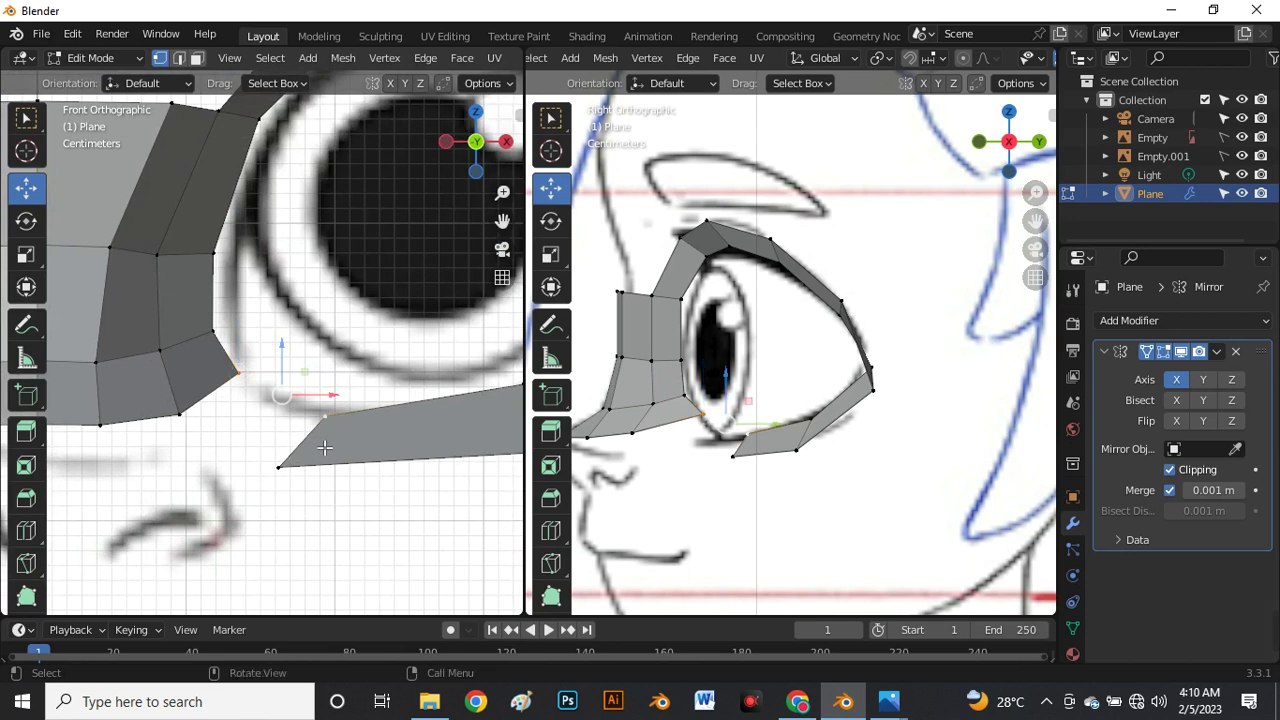
pyautogui.press('m')
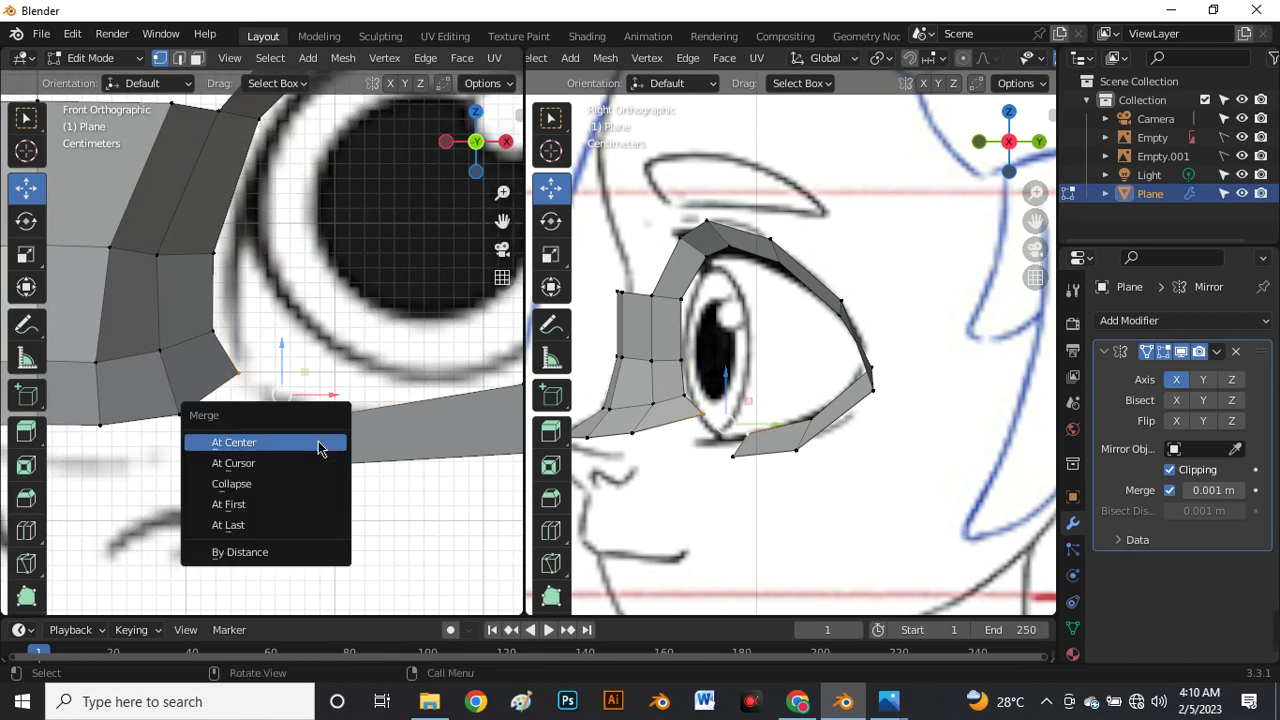
pyautogui.click(280, 508)
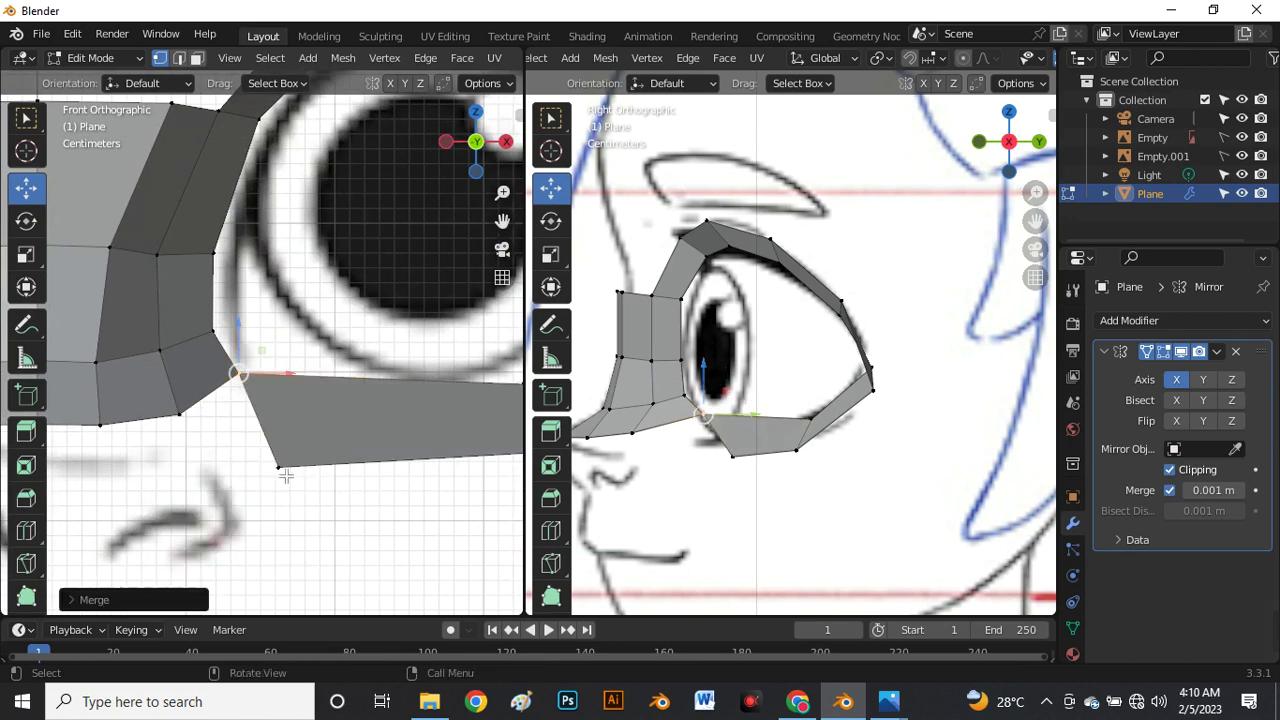
# Merge the lower lid strip's lower end vertex onto the neighbouring bottom vertex of the nose mesh to close the eye loop.
pyautogui.click(268, 481)
pyautogui.keyDown('shift'); pyautogui.click(191, 428); pyautogui.keyUp('shift')
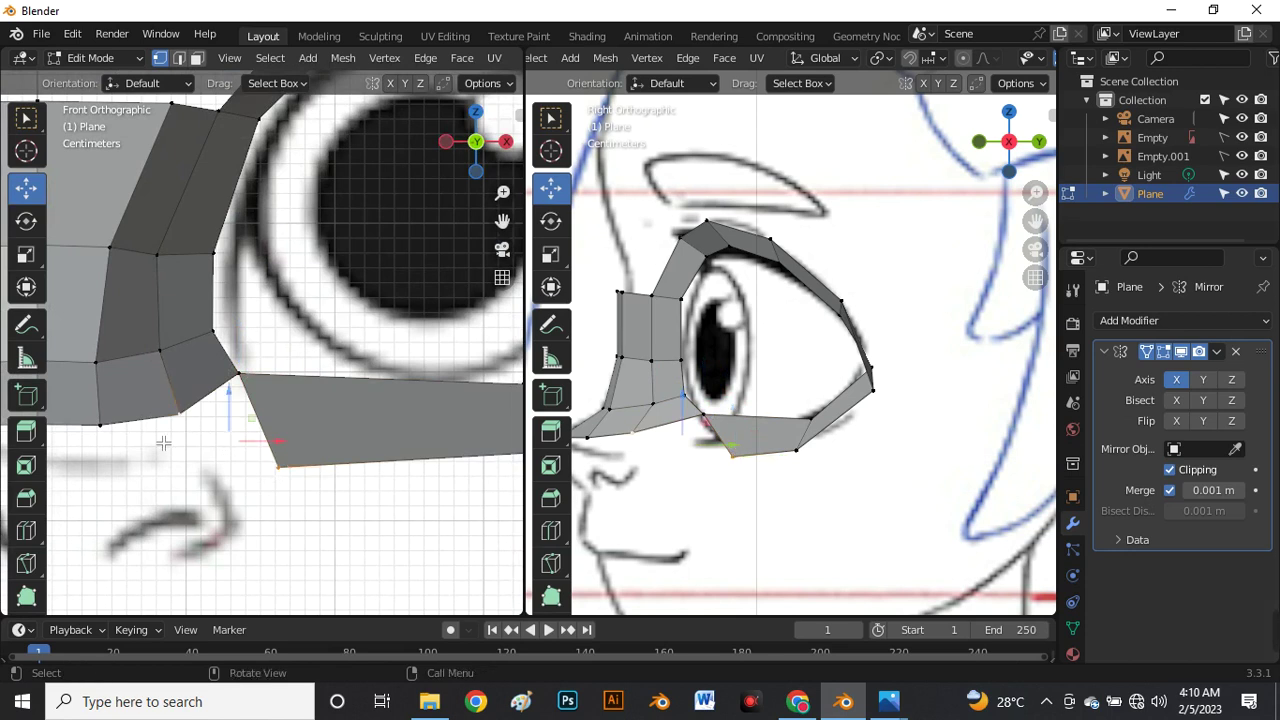
pyautogui.press('m')
pyautogui.click(158, 456)
# Add a loop cut across the middle of the lower lid strip and move it down to follow the eye contour in the front view.
pyautogui.scroll(-5, 212, 403)
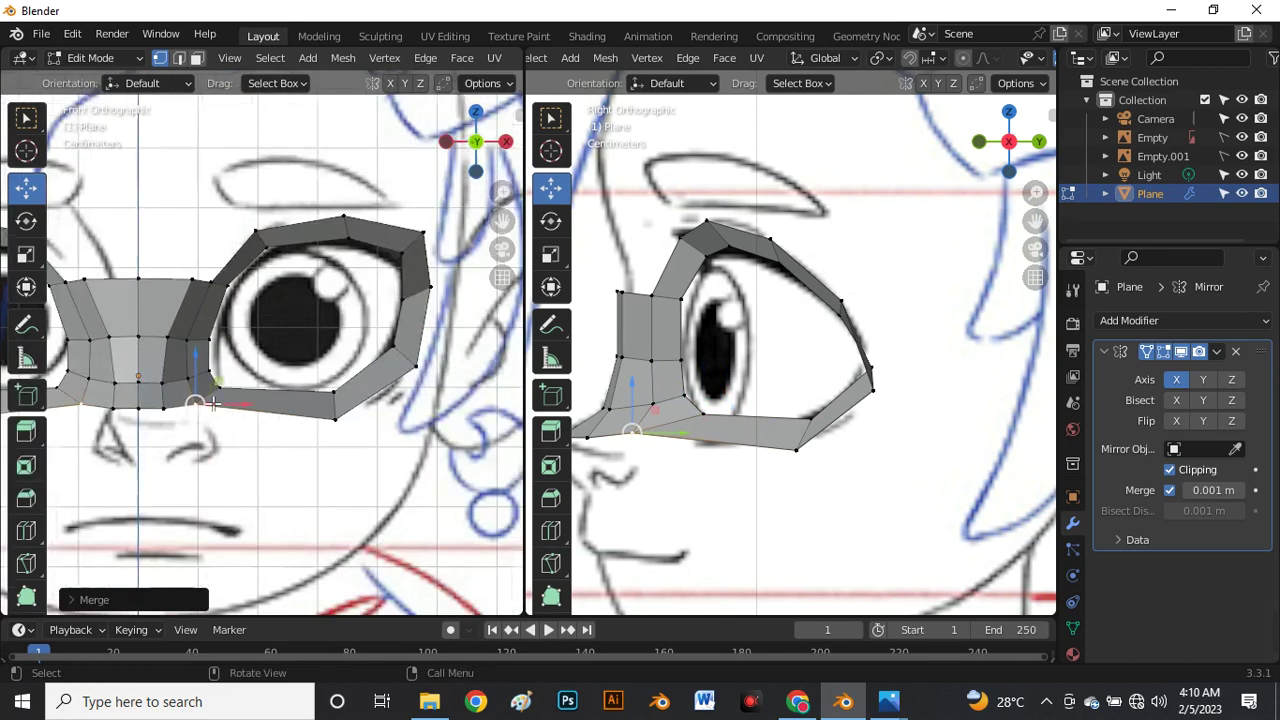
pyautogui.scroll(3, 318, 422)
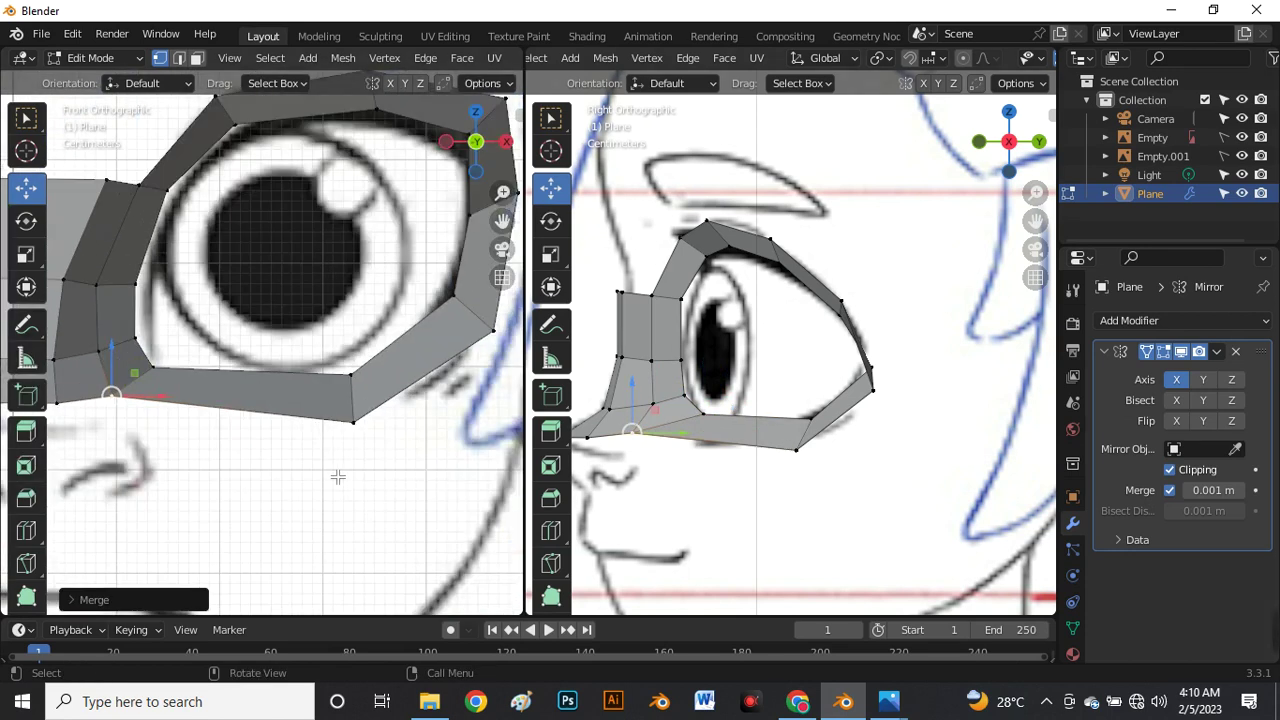
pyautogui.hotkey('ctrl', 'r')
pyautogui.click(303, 397)
pyautogui.rightClick(303, 397)
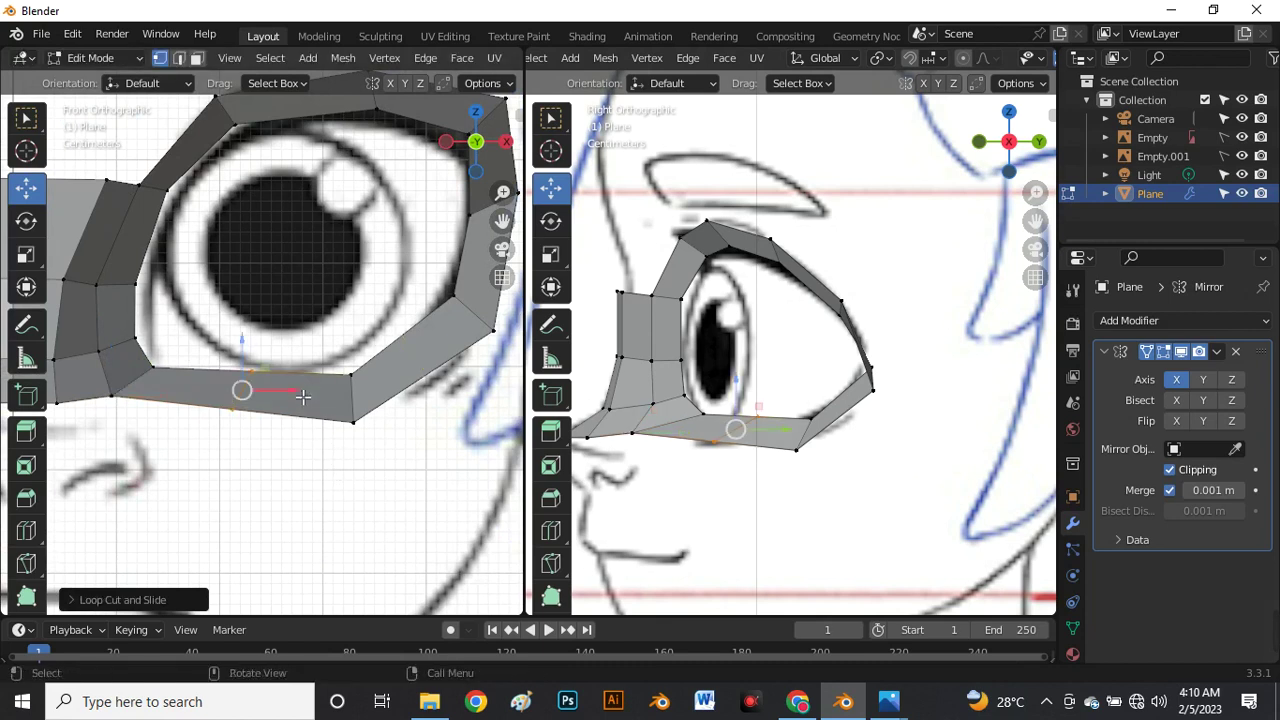
pyautogui.press('g')
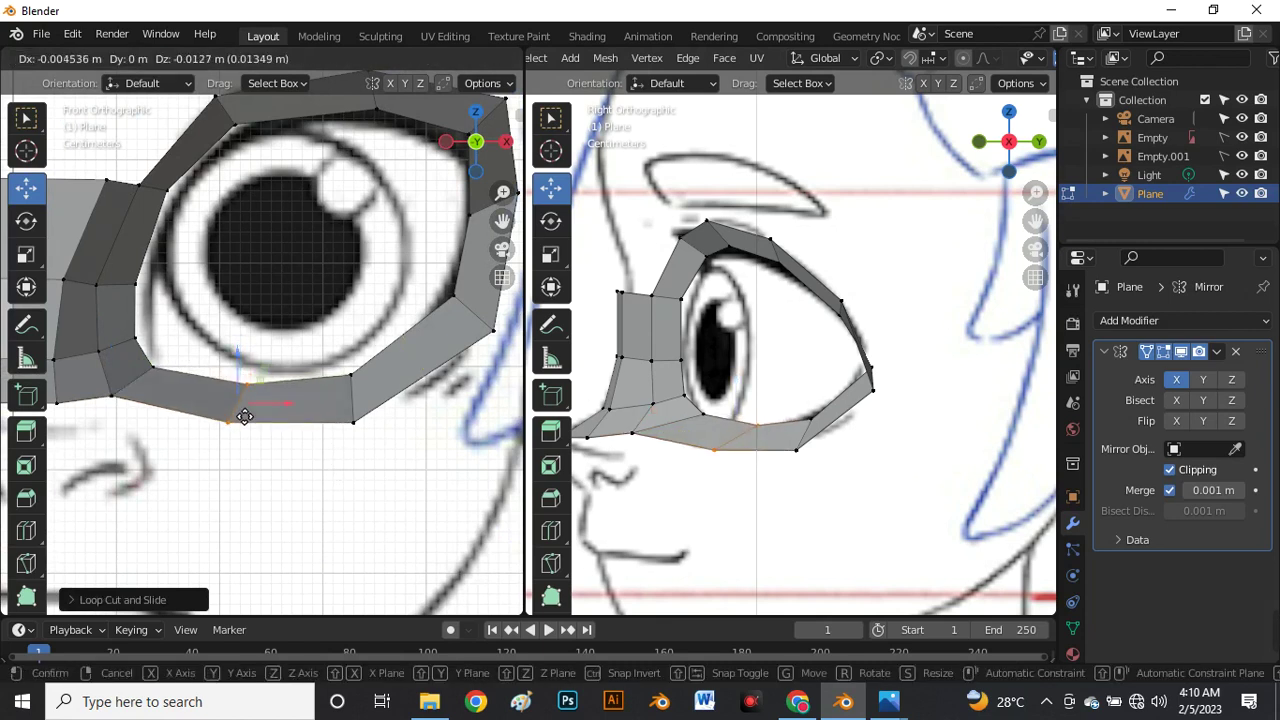
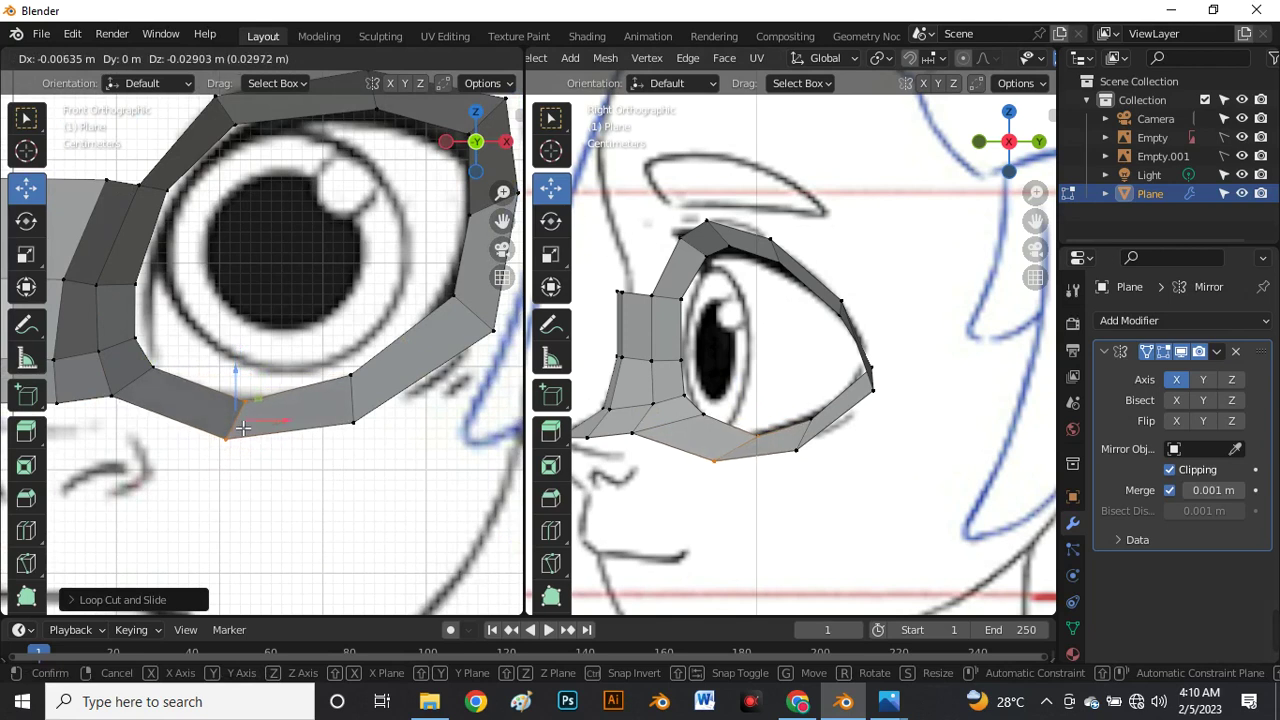
pyautogui.click(240, 432)
# With X-ray on, lower the lower lid's outer vertex pair and the inner eye-corner vertex to match the lid line in the front view.
pyautogui.hotkey('alt', 'z')
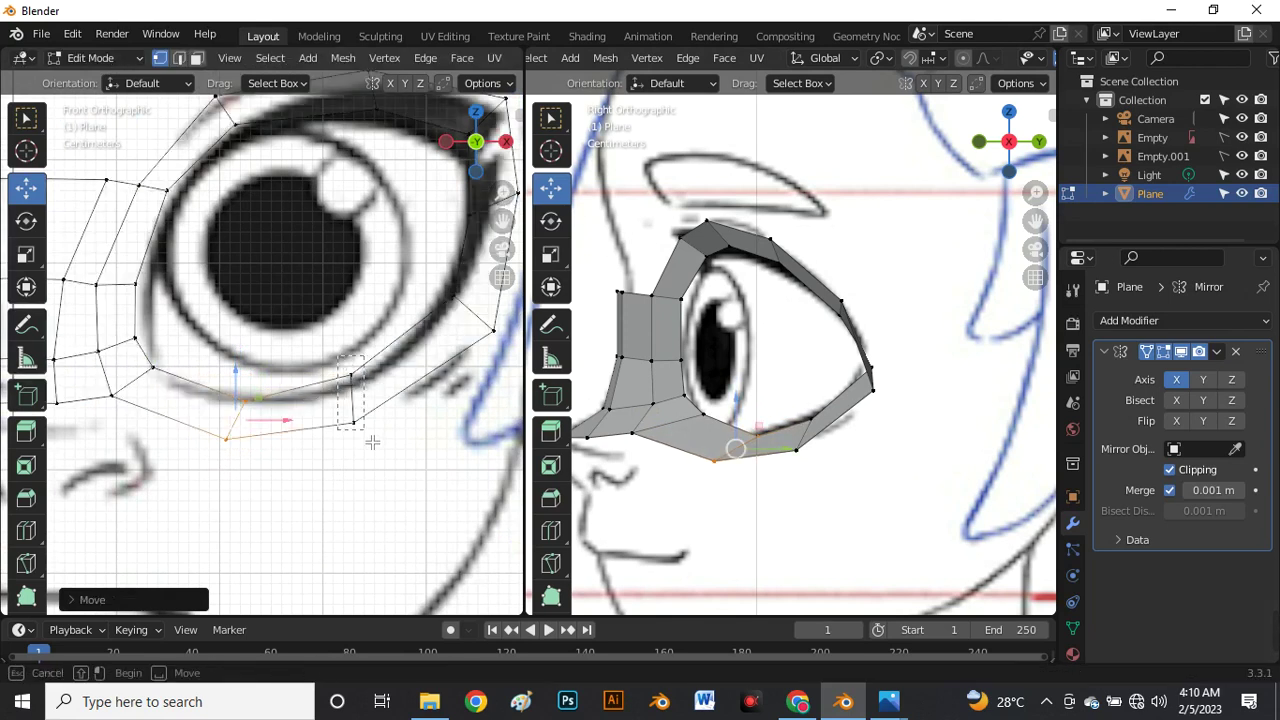
pyautogui.click(355, 423)
pyautogui.press('g')
pyautogui.click(367, 424)
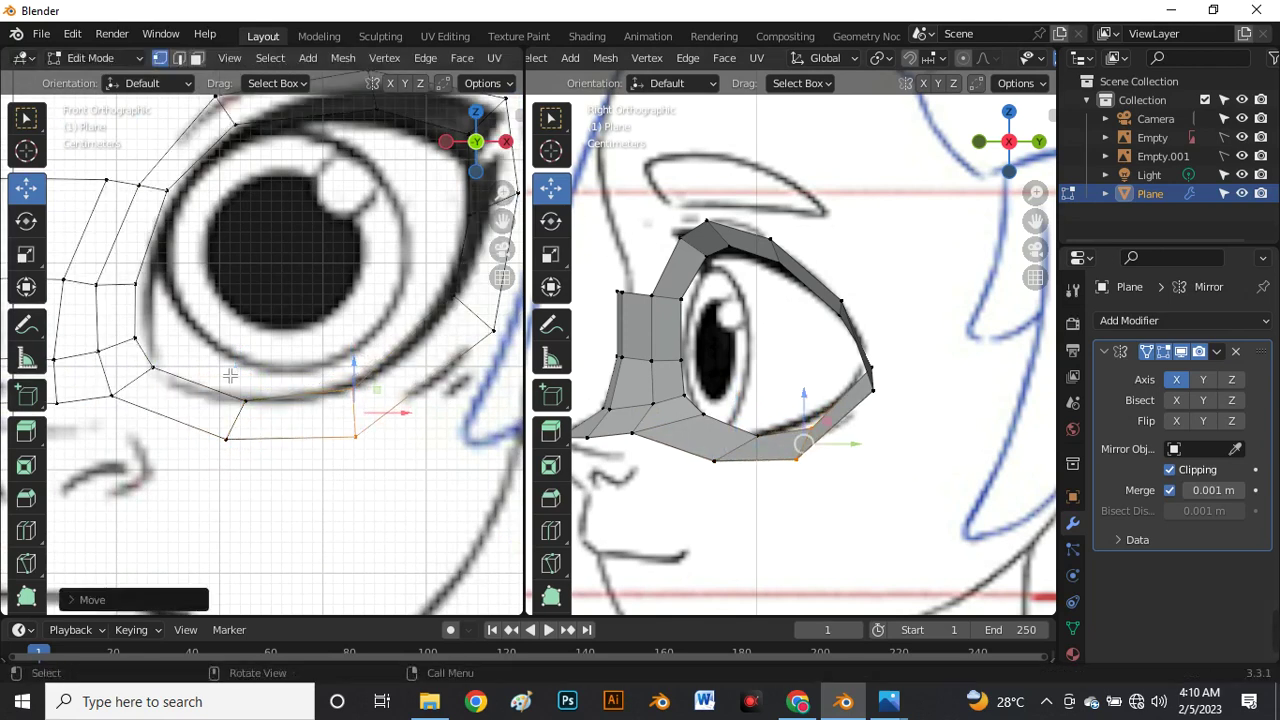
pyautogui.click(153, 369)
pyautogui.press('g')
pyautogui.click(150, 376)
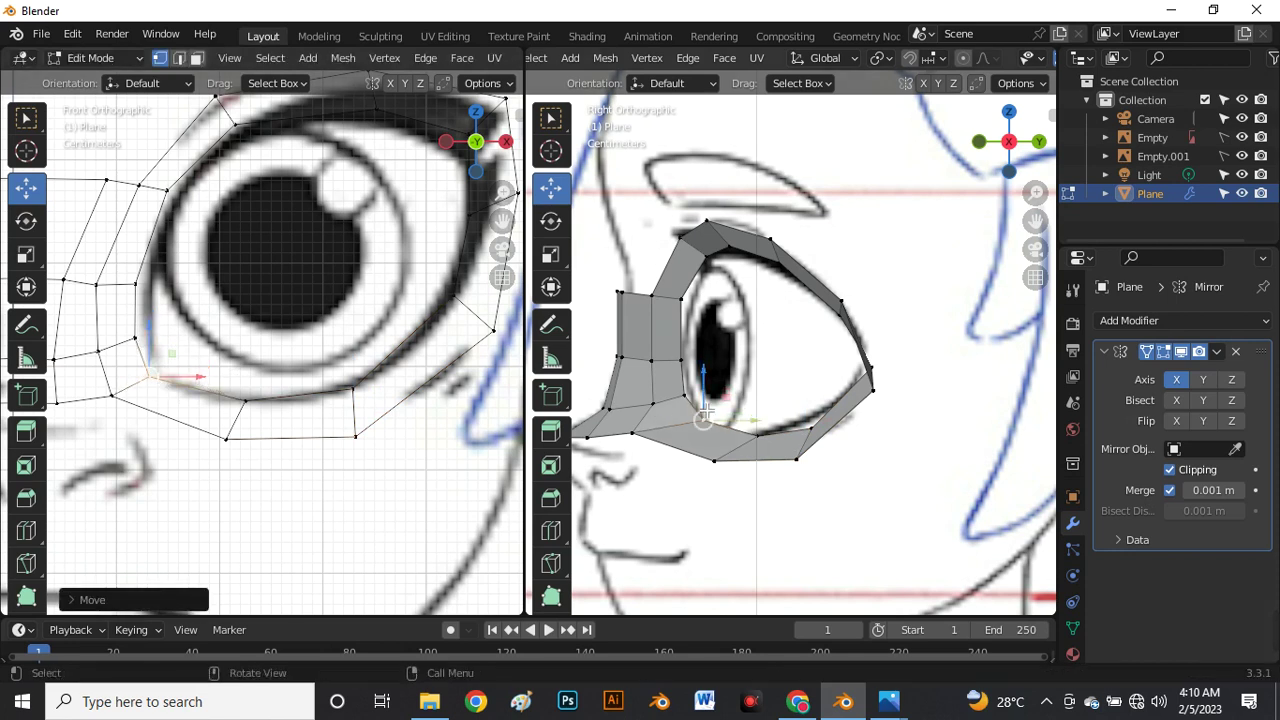
# Reposition the lower inner eye-corner vertex against the eye outline in the side view.
pyautogui.scroll(2, 718, 441)
pyautogui.scroll(3, 755, 399)
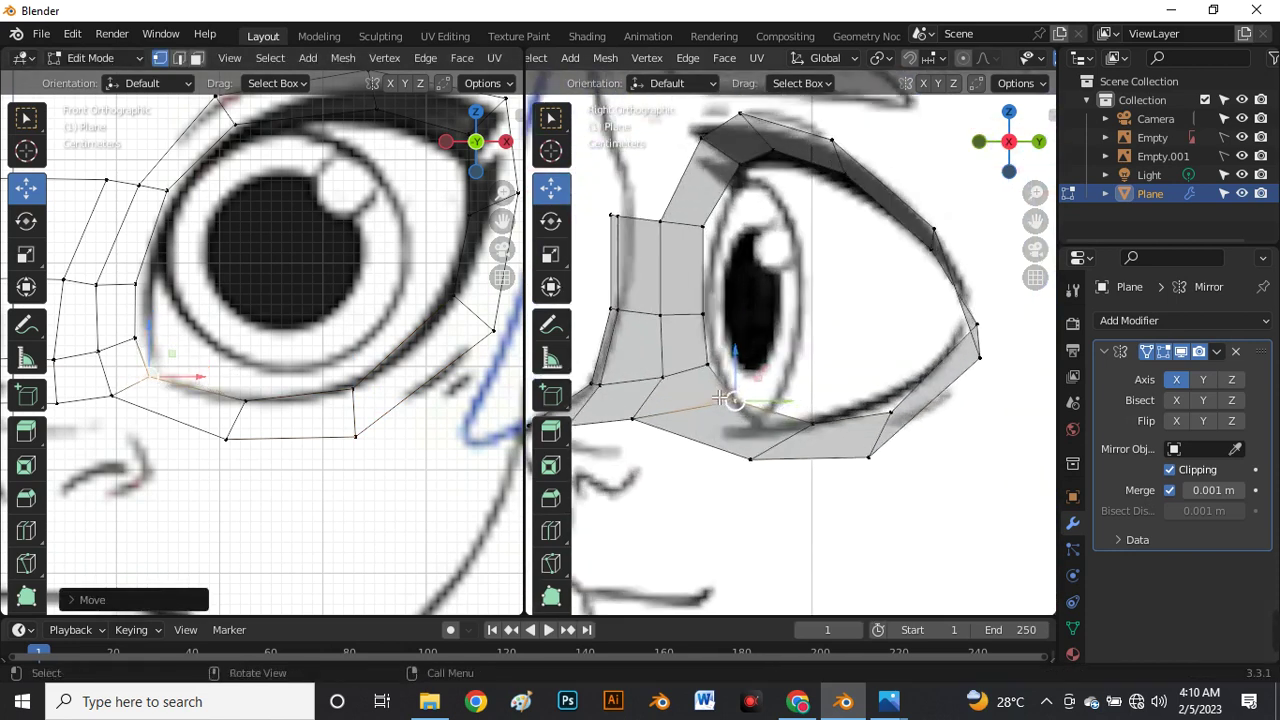
pyautogui.press('g')
pyautogui.click(703, 369)
pyautogui.click(746, 403)
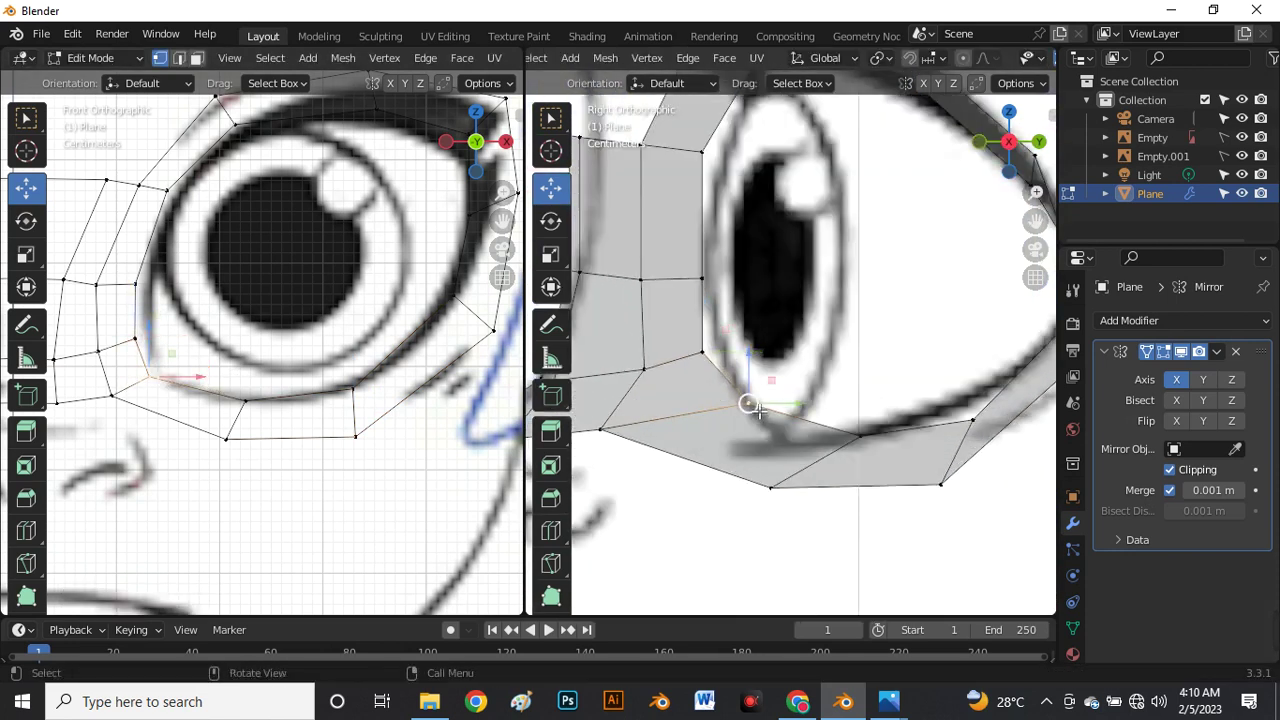
# Adjust the lower lid's middle rim vertex vertically and lower the inner eye-corner vertex toward the lid line in the side view.
pyautogui.press('g')
pyautogui.click(812, 438)
pyautogui.click(858, 438)
pyautogui.press('g')
pyautogui.press('z')
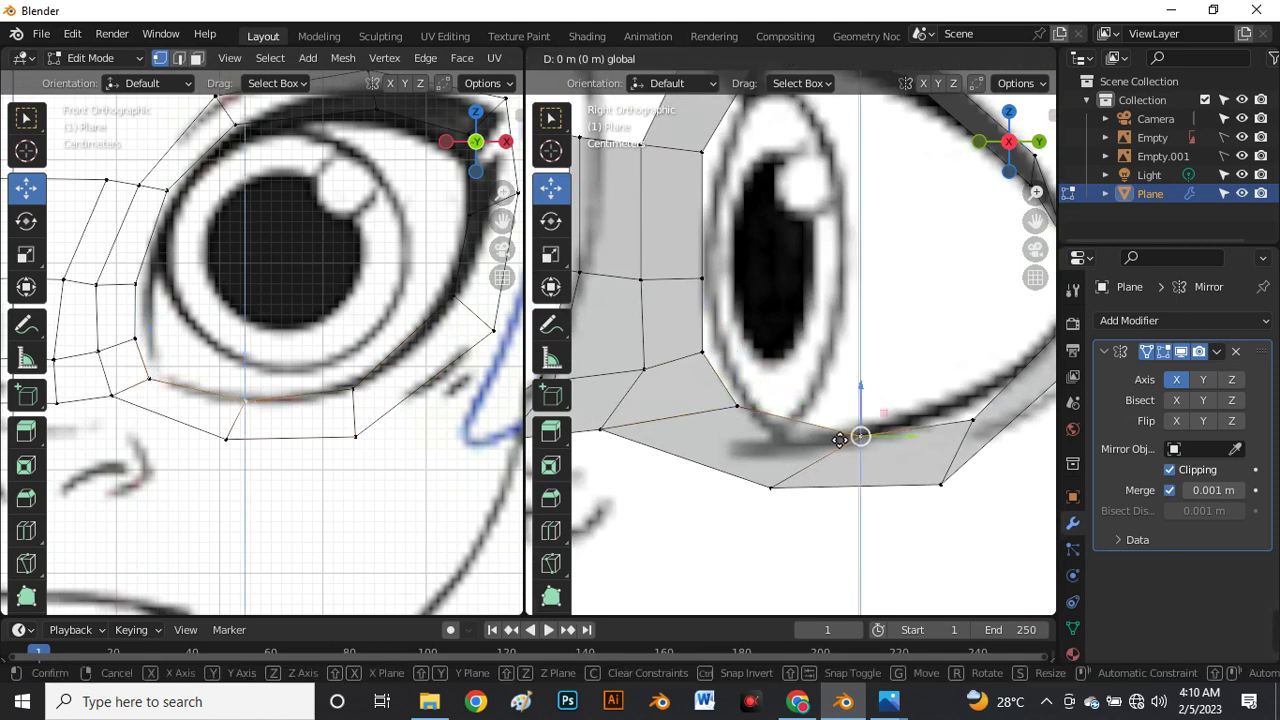
pyautogui.click(857, 440)
pyautogui.click(738, 414)
pyautogui.press('g')
pyautogui.click(748, 422)
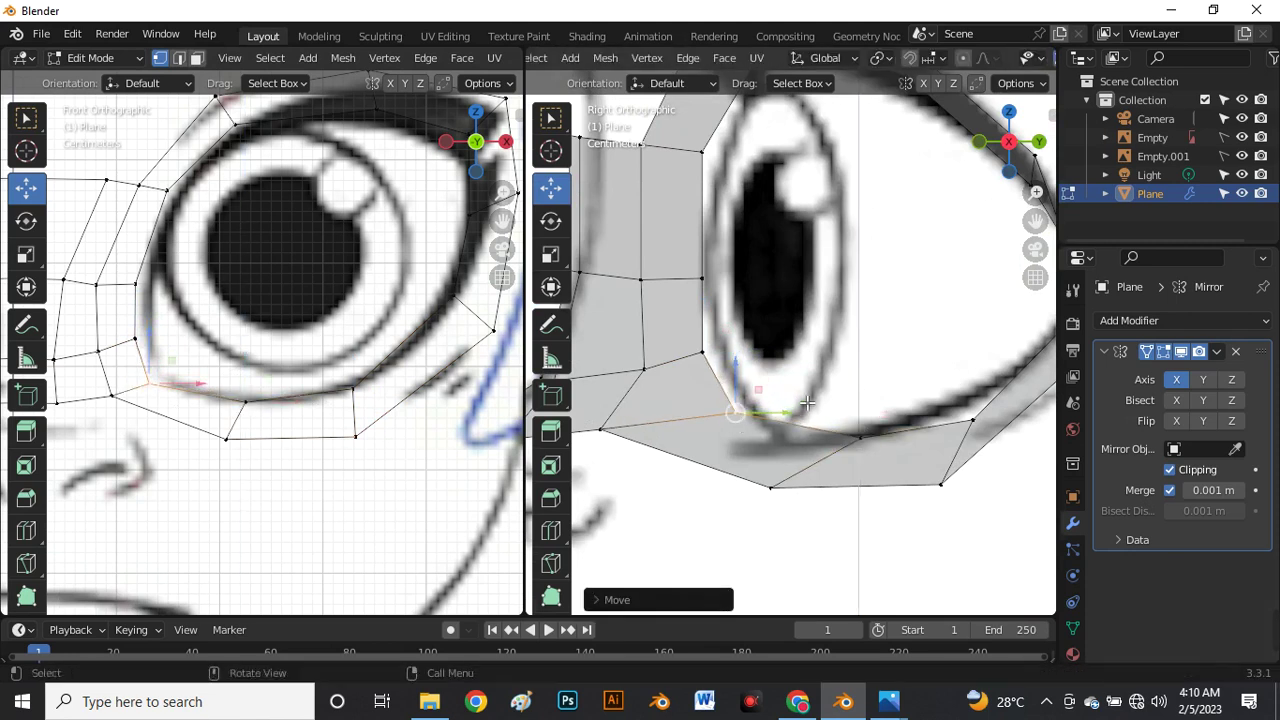
# Move the lower lid's outer rim vertex forward onto the lid line and raise the vertex beneath it along Z in the side view.
pyautogui.scroll(-4, 760, 430)
pyautogui.scroll(4, 870, 453)
pyautogui.click(862, 453)
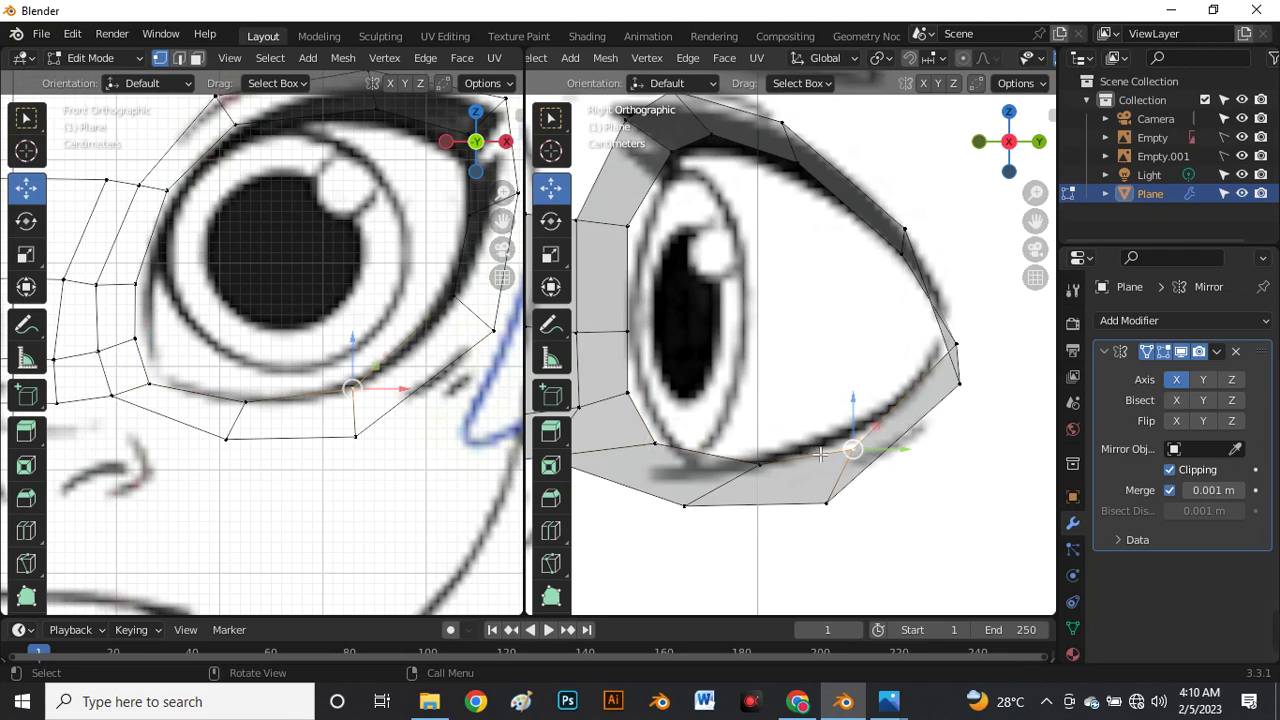
pyautogui.hotkey('alt', 'z')
pyautogui.press('g')
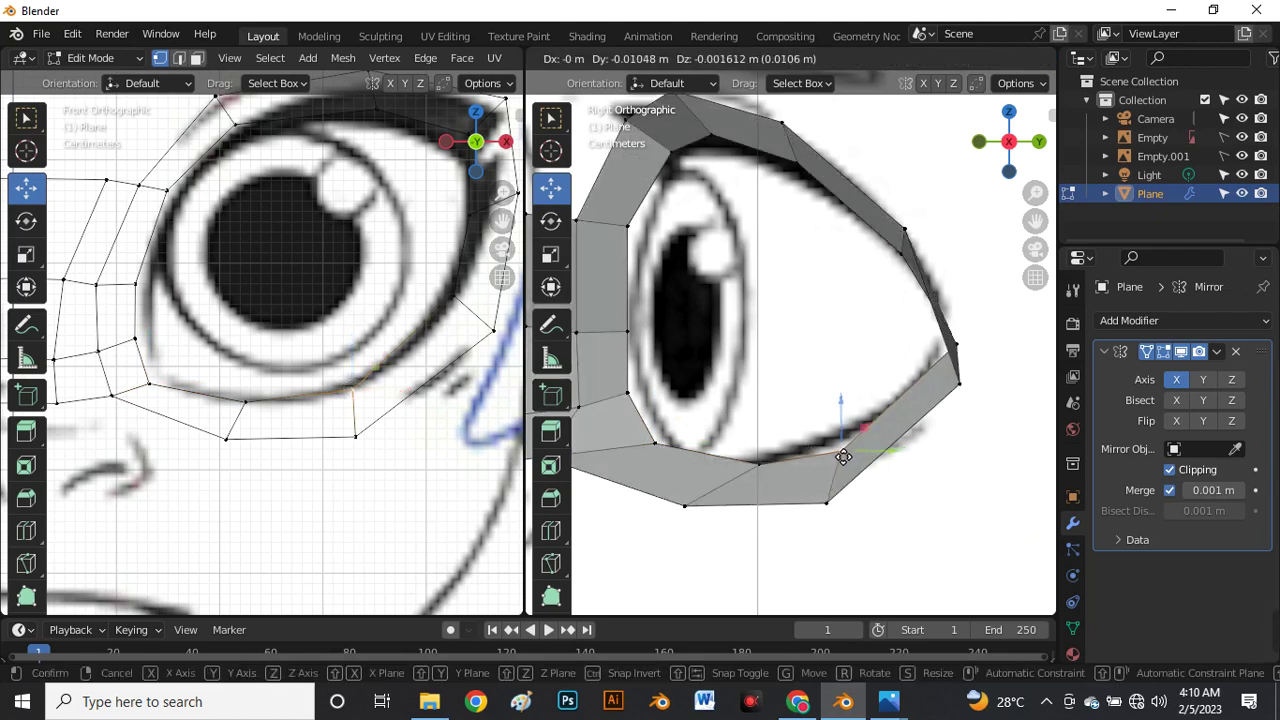
pyautogui.click(845, 457)
pyautogui.click(843, 491)
pyautogui.press('g')
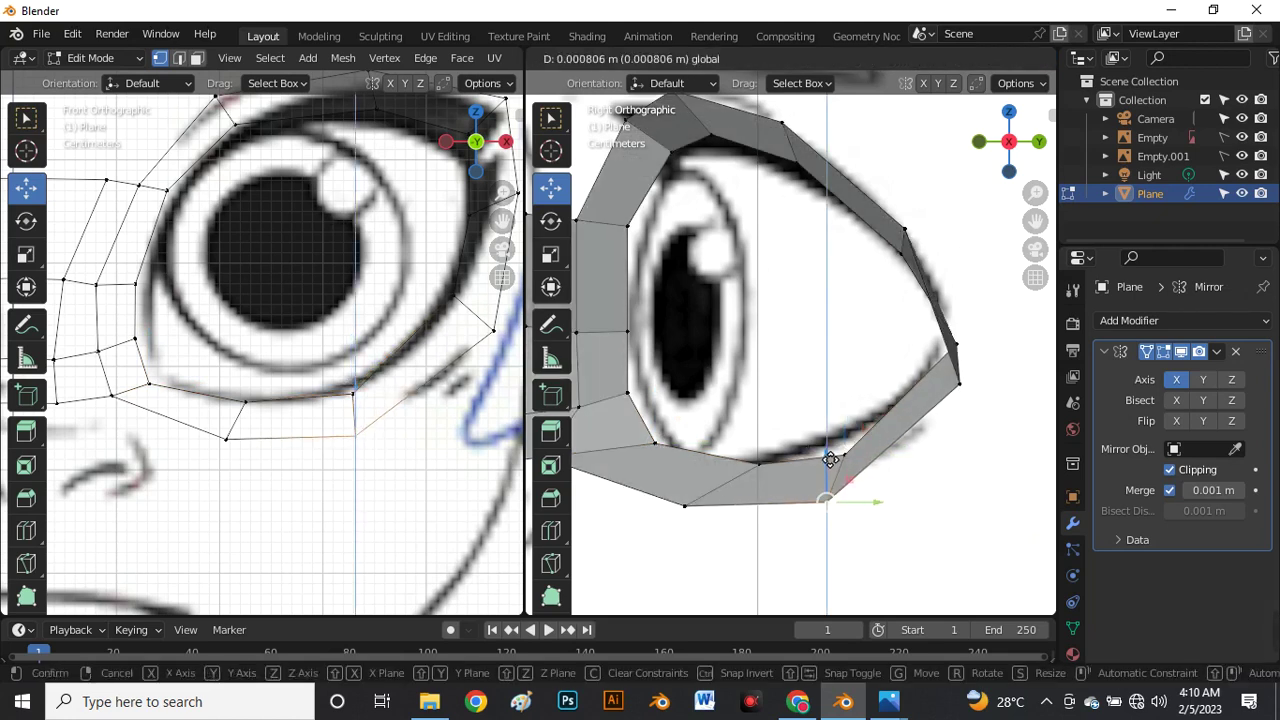
pyautogui.click(834, 458)
# Move the outer eye corner's rim vertex forward and its outer-edge vertex up and back to widen that face in the side view.
pyautogui.click(960, 348)
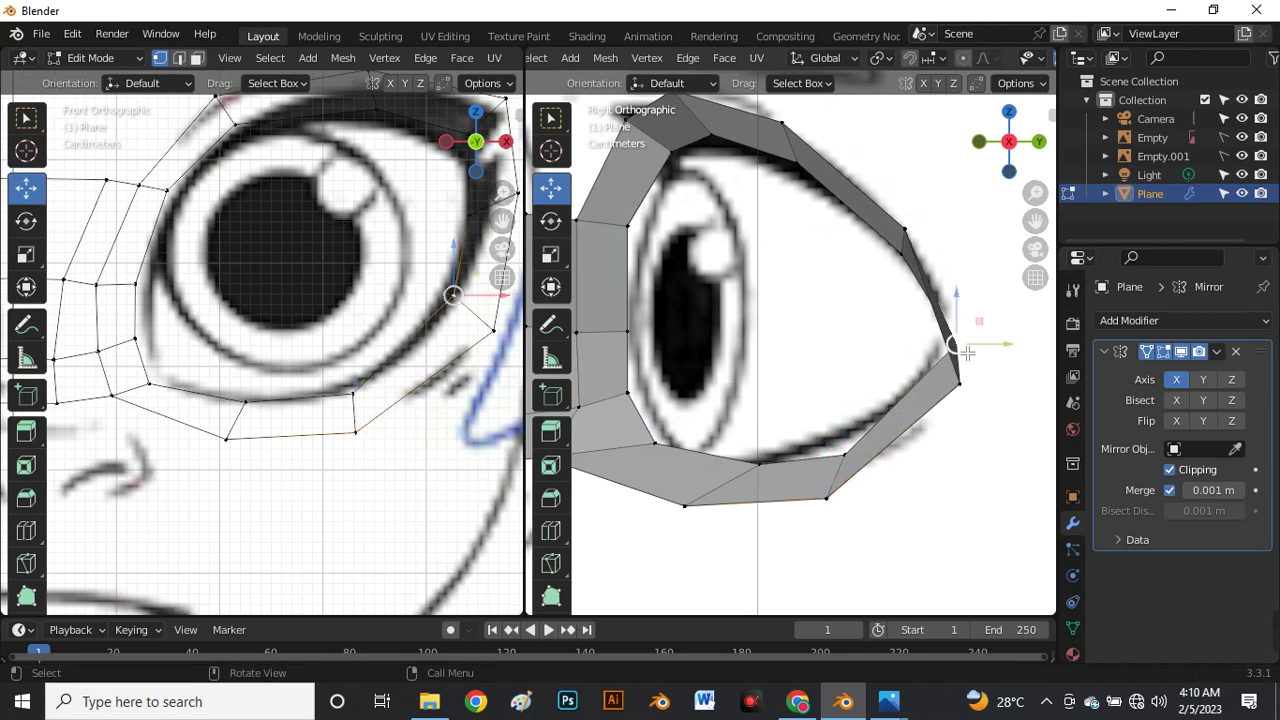
pyautogui.press('g')
pyautogui.click(970, 389)
pyautogui.press('g')
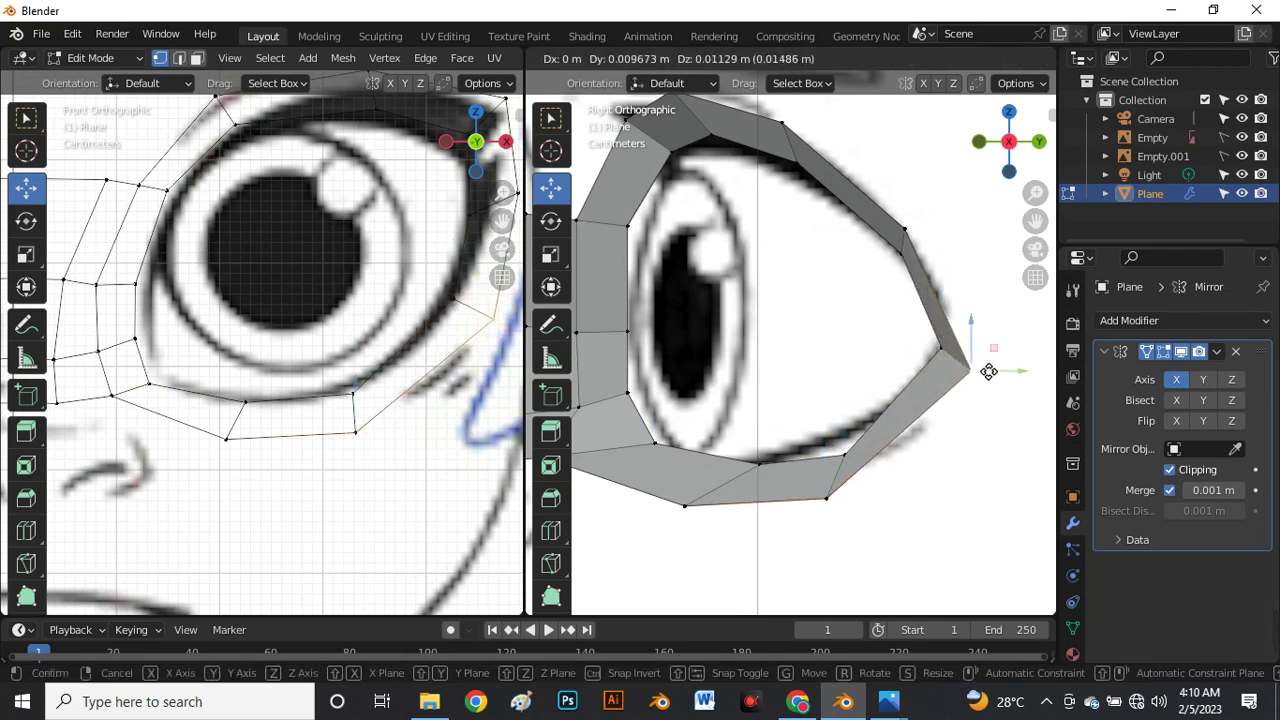
pyautogui.click(940, 372)
# Fine-tune the lower lid's outer rim vertex on the lid line and raise the outer-edge vertex below it along Z in the side view.
pyautogui.click(846, 460)
pyautogui.press('g')
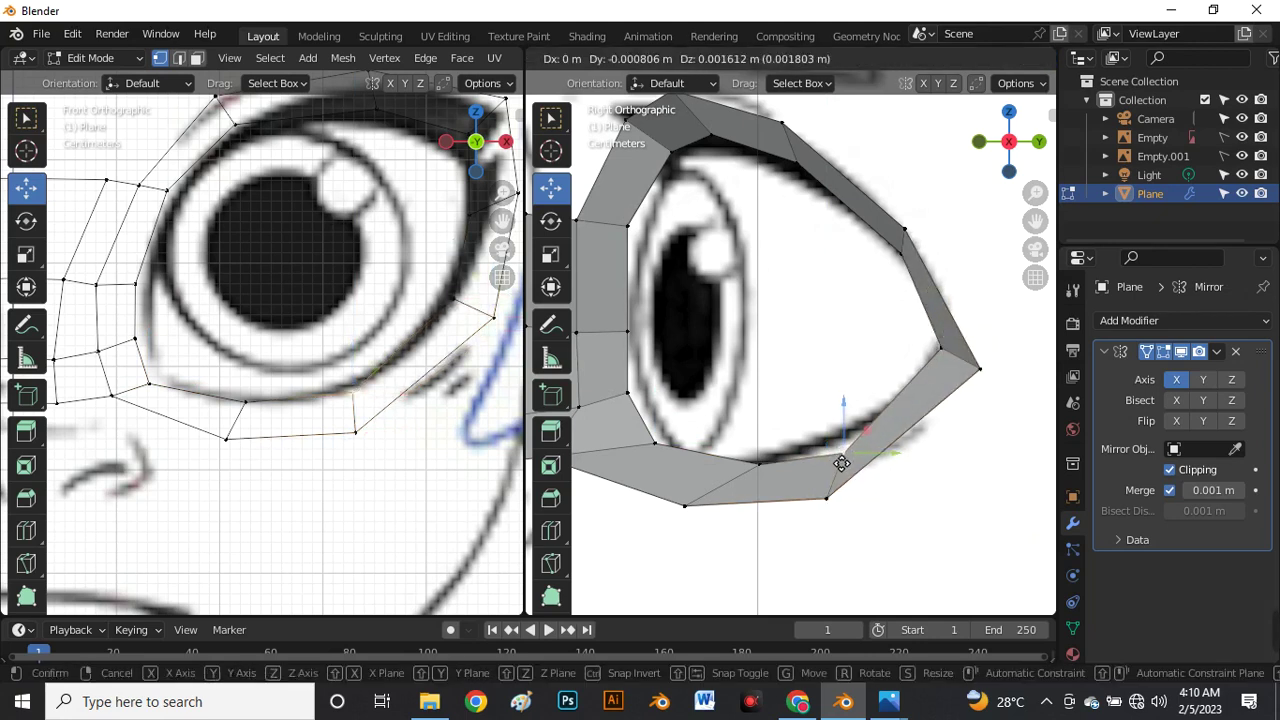
pyautogui.click(829, 463)
pyautogui.scroll(-2, 792, 408)
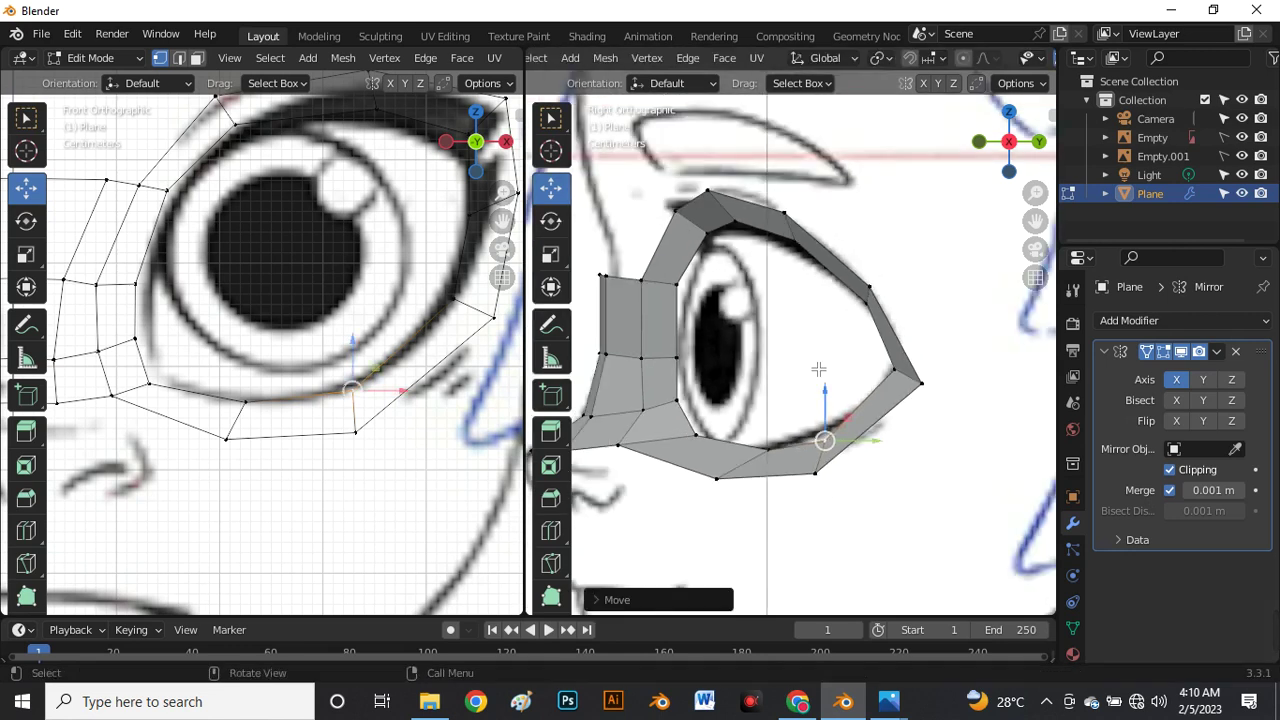
pyautogui.scroll(-4, 818, 369)
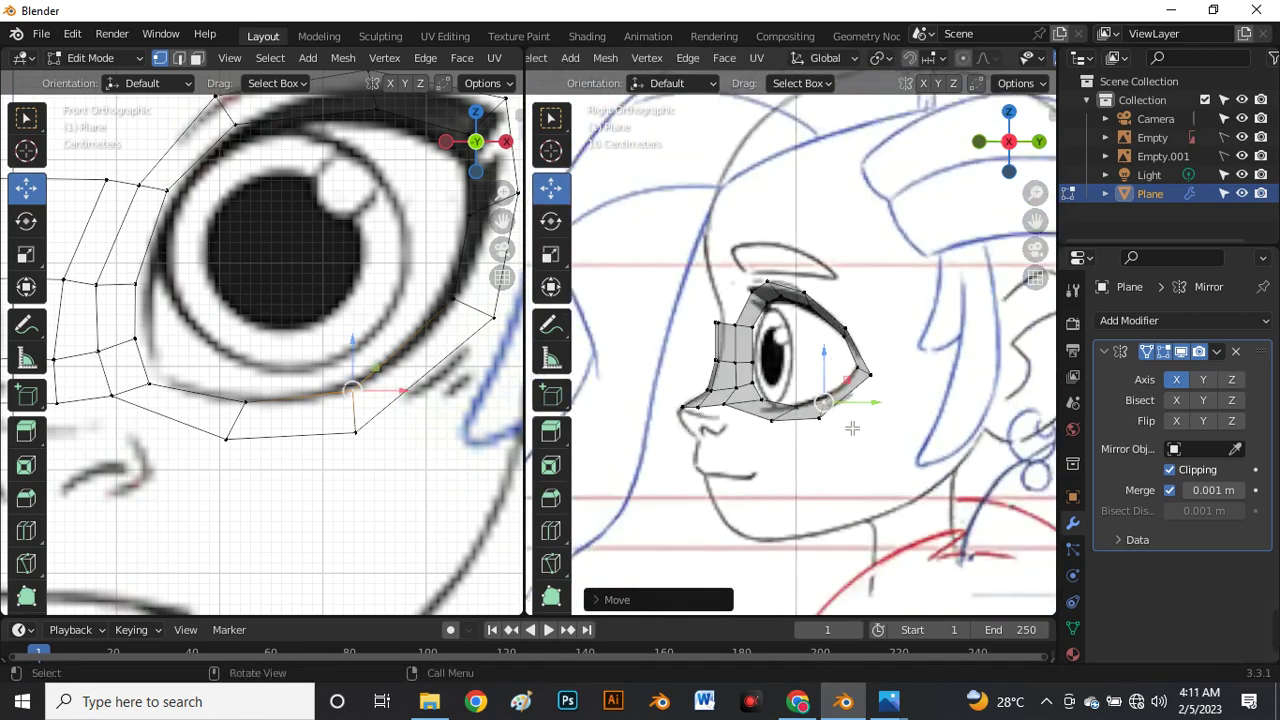
pyautogui.scroll(5, 852, 428)
pyautogui.press('g')
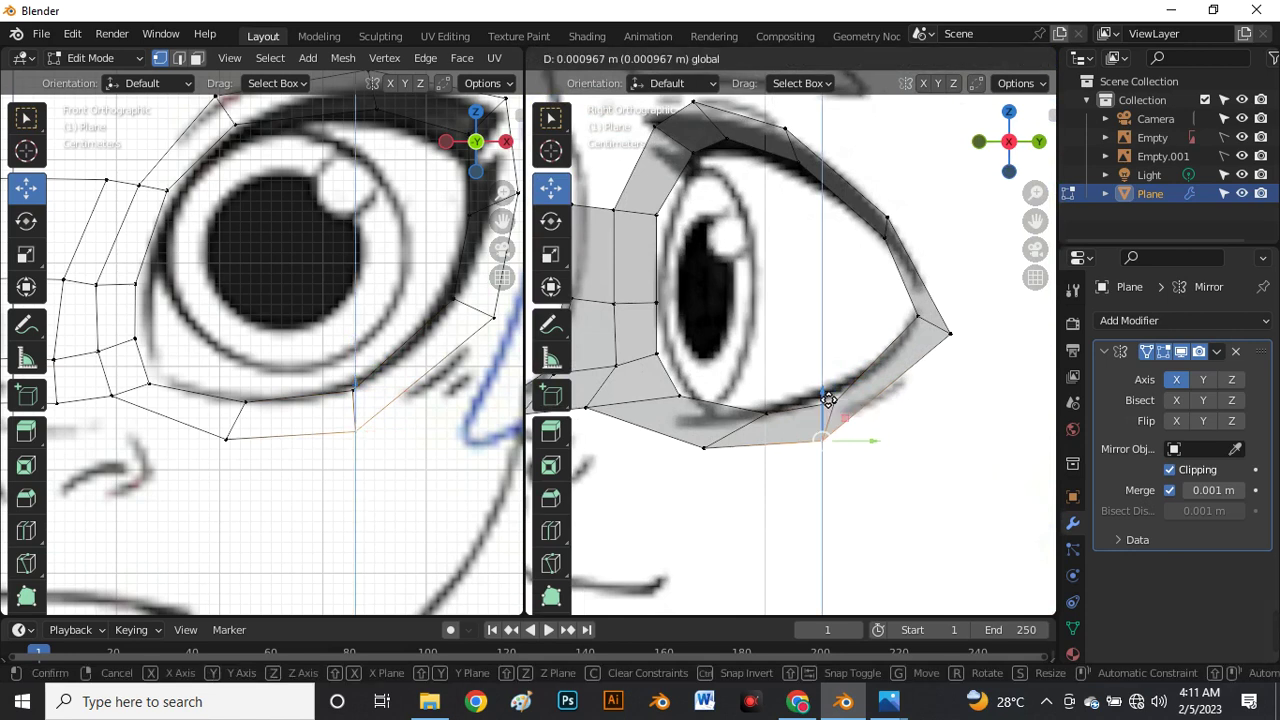
pyautogui.click(833, 400)
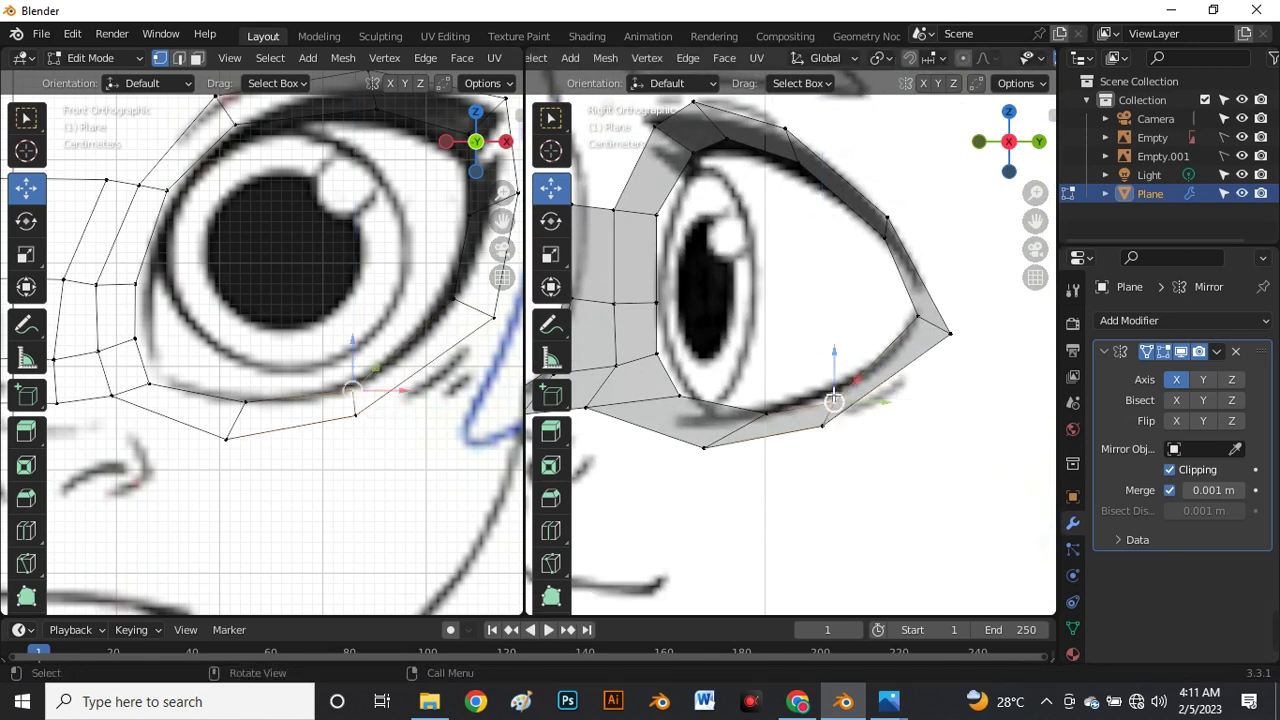
pyautogui.press('g')
pyautogui.click(832, 390)
# Examine the eye loops and nose bridge against both references, toggling X-ray in the front view.
pyautogui.scroll(-3, 828, 353)
pyautogui.scroll(2, 695, 284)
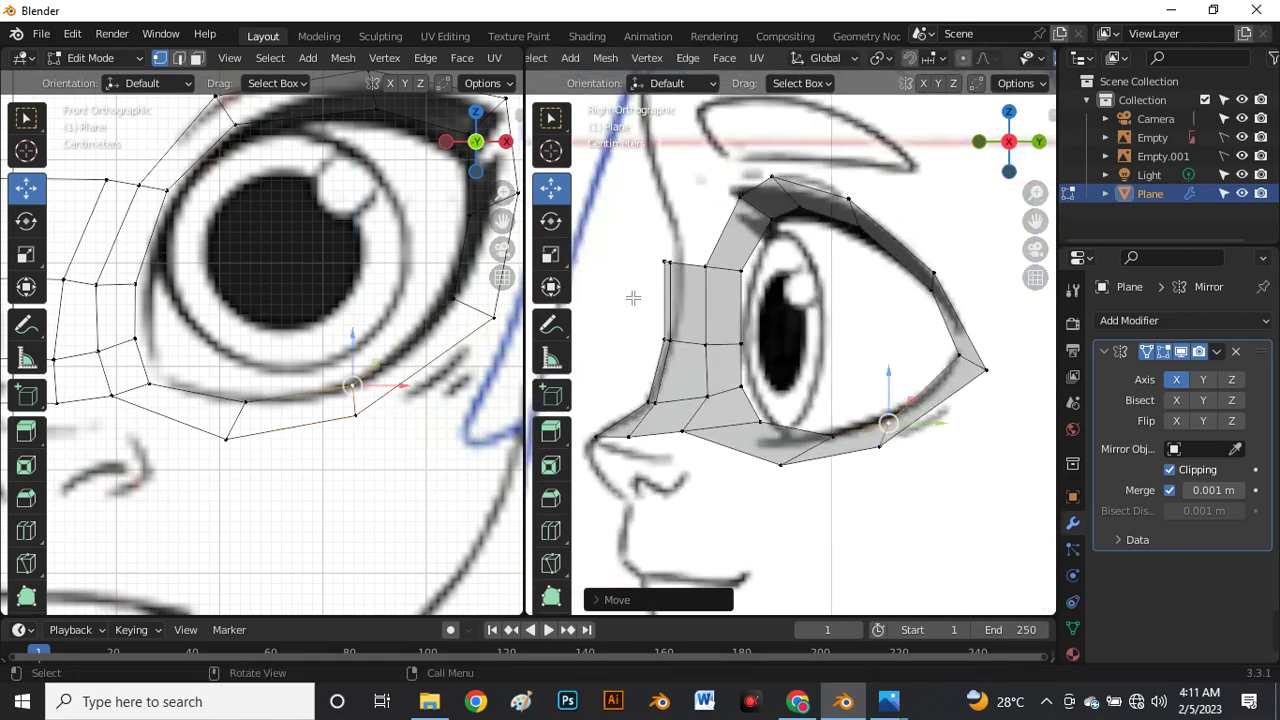
pyautogui.scroll(-4, 809, 335)
pyautogui.scroll(-5, 334, 412)
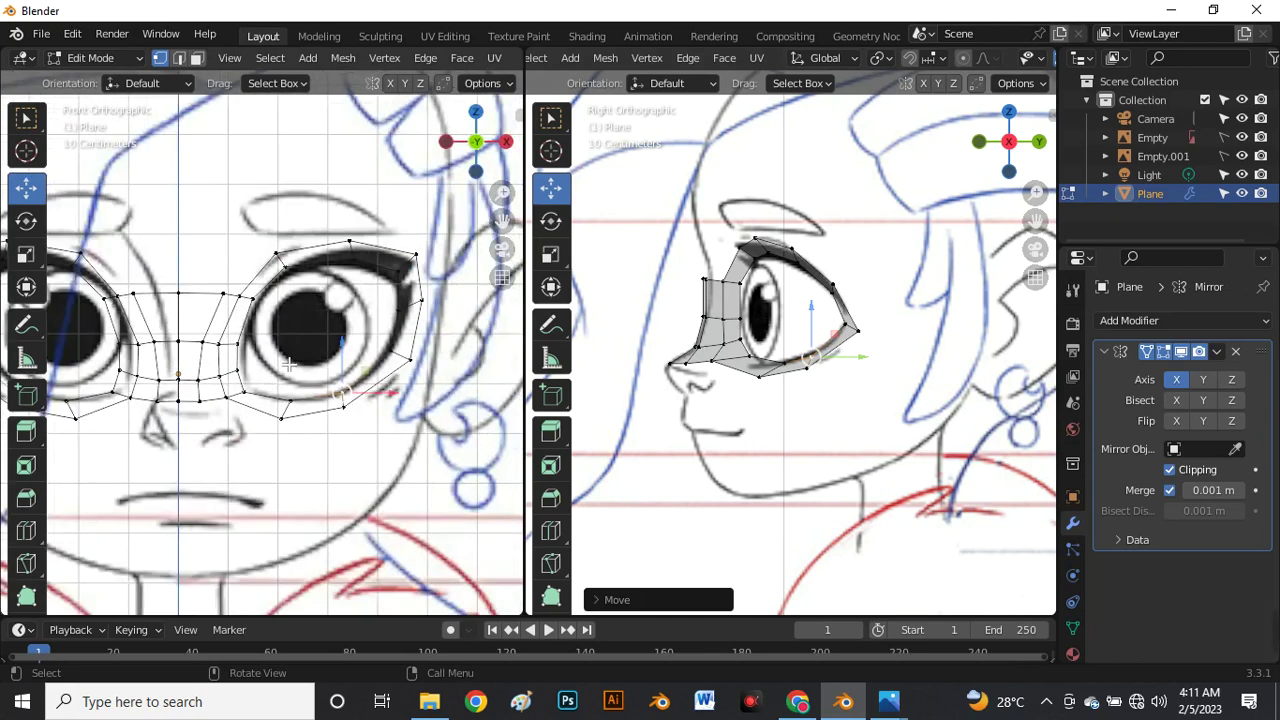
pyautogui.hotkey('alt', 'z')
pyautogui.hotkey('alt', 'z')
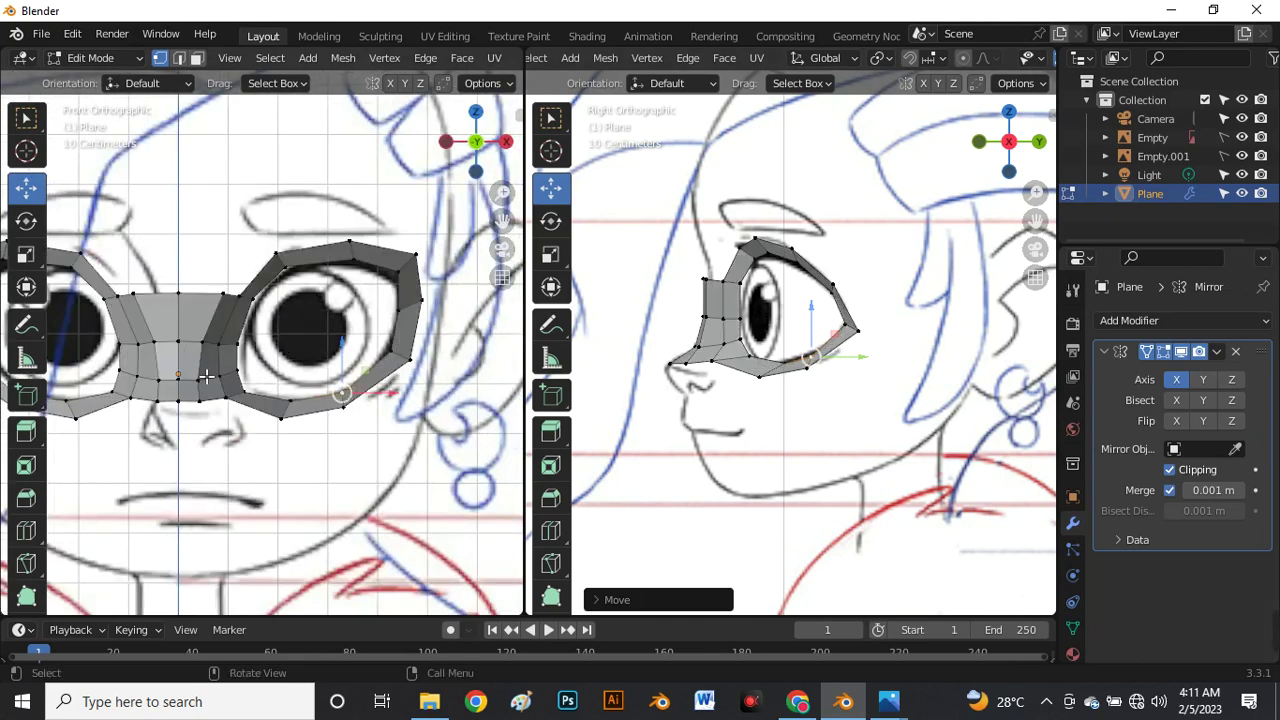
pyautogui.scroll(4, 205, 375)
pyautogui.scroll(-6, 231, 315)
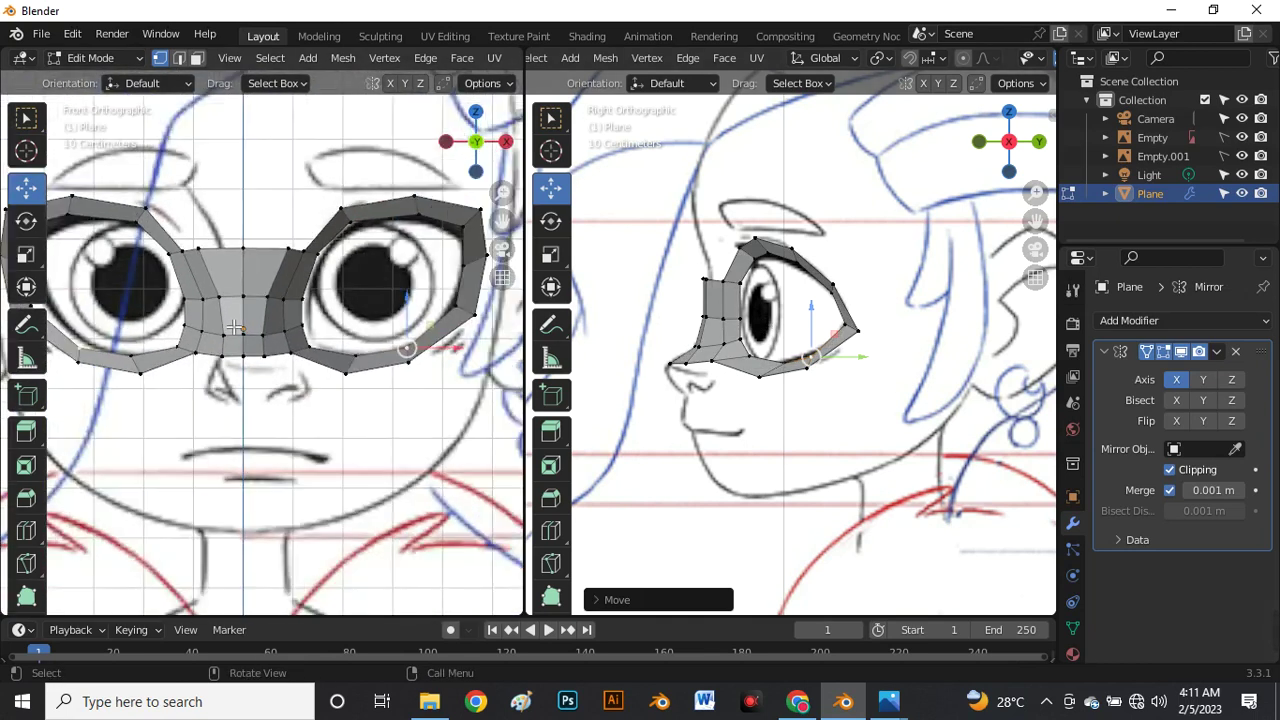
pyautogui.scroll(4, 240, 278)
pyautogui.scroll(-1, 240, 278)
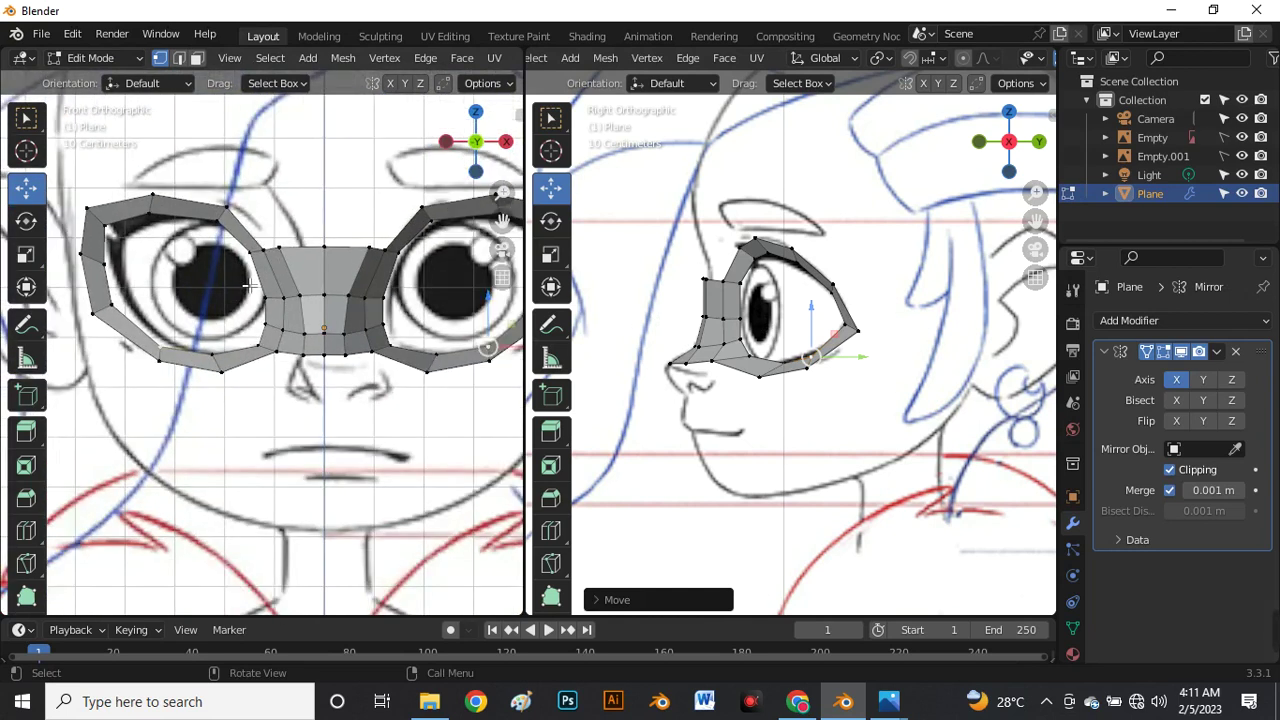
pyautogui.hotkey('alt', 'z')
pyautogui.scroll(-3, 248, 286)
pyautogui.scroll(5, 329, 303)
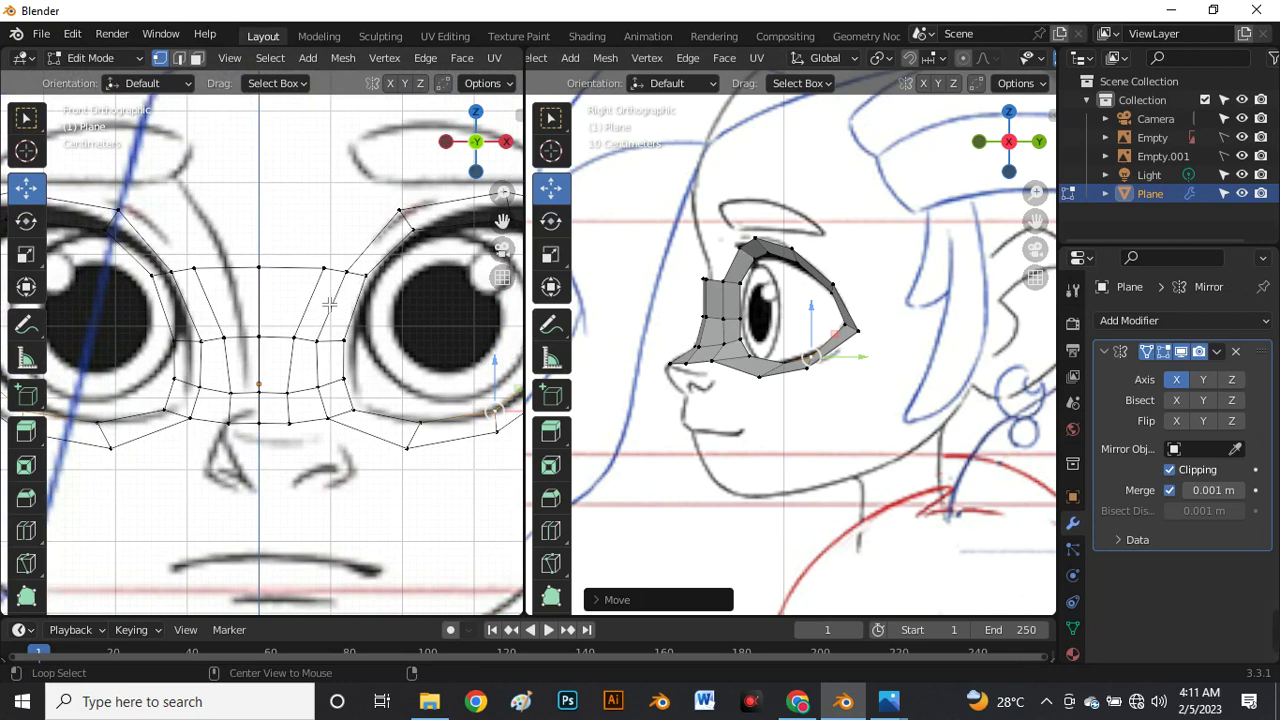
pyautogui.hotkey('alt', 'z')
pyautogui.hotkey('alt', 'z')
pyautogui.scroll(2, 330, 320)
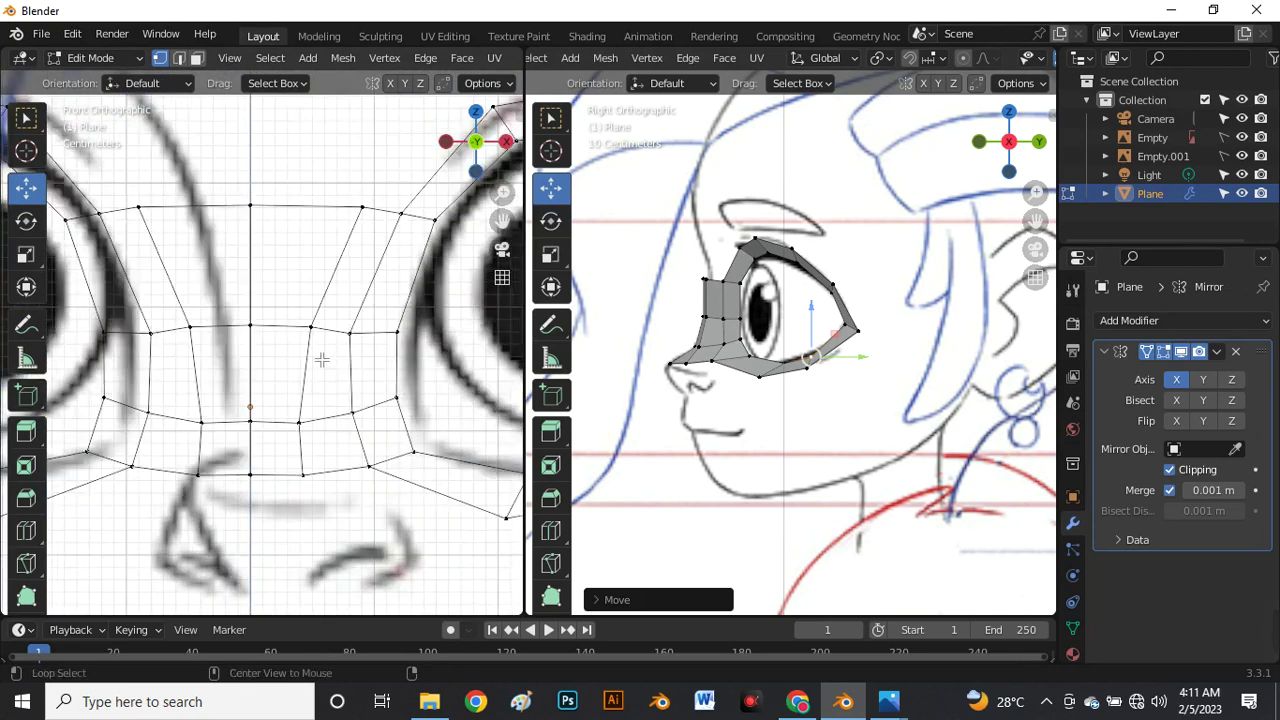
# Lower the nose bridge's lower centre vertex and the adjacent column's middle vertex slightly along Z to even out the rows in the front view.
pyautogui.click(264, 425)
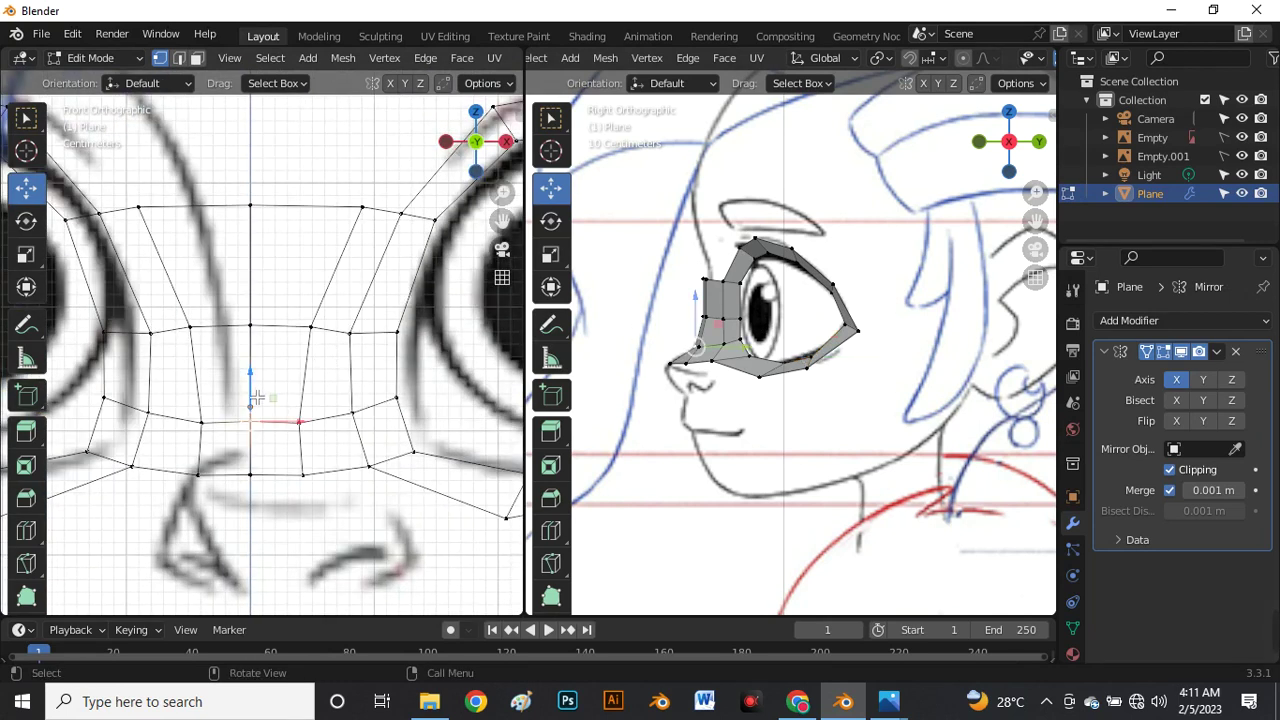
pyautogui.moveTo(254, 398); pyautogui.dragTo(262, 403)
pyautogui.click(326, 348)
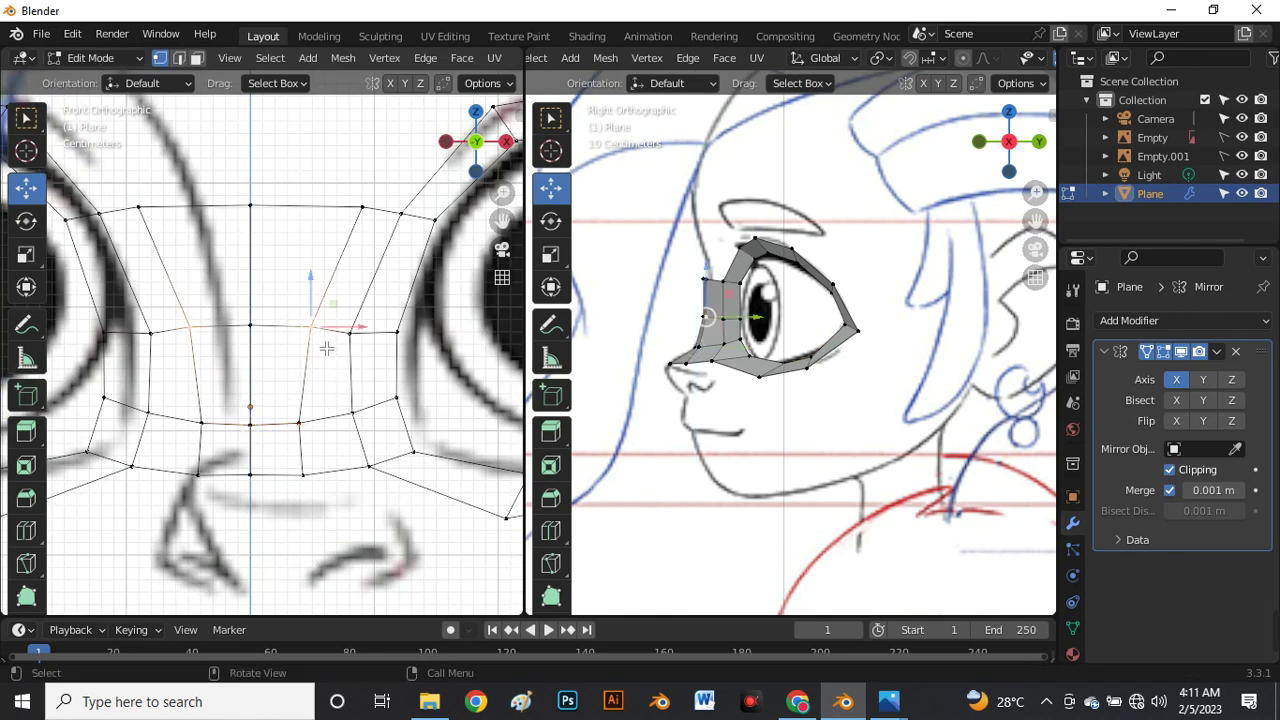
pyautogui.moveTo(310, 301)
pyautogui.mouseDown()
pyautogui.moveTo(254, 291)
pyautogui.moveTo(310, 314)
pyautogui.mouseUp()
pyautogui.click(263, 321)
pyautogui.click(321, 325)
pyautogui.scroll(-3, 303, 340)
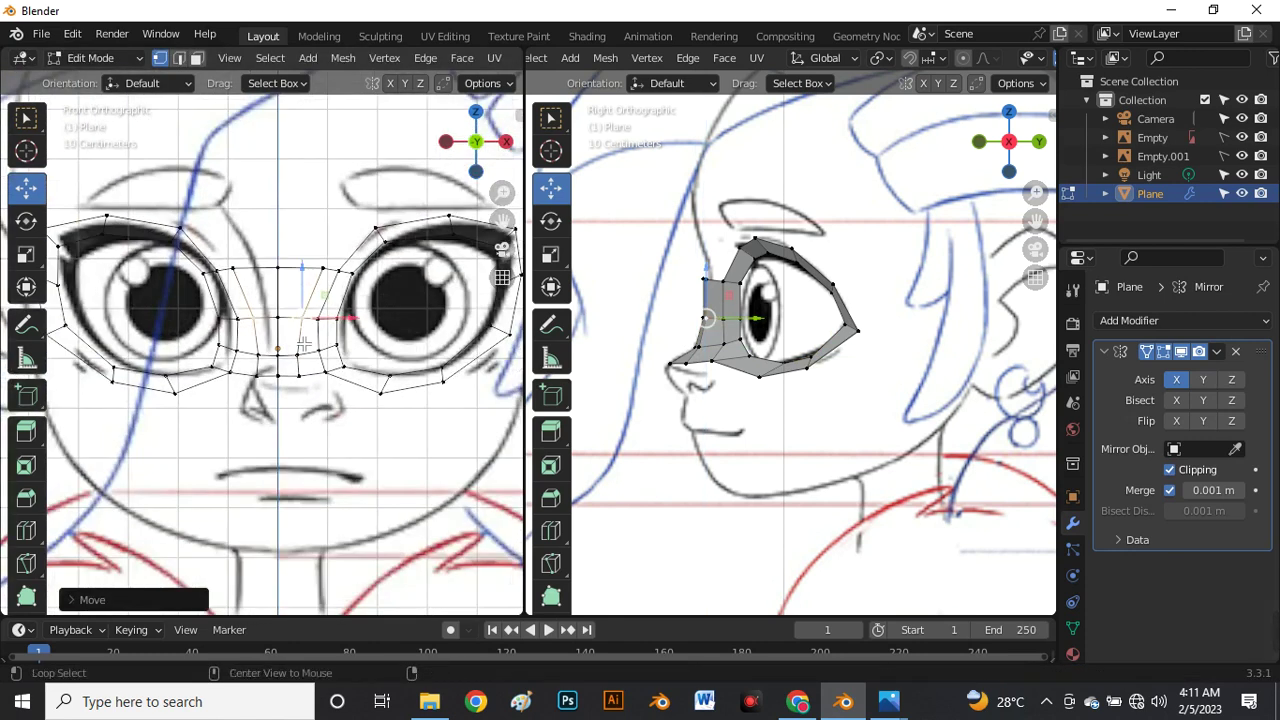
# Move the nose bridge's top-row vertex beside the centre line inward along X in the front view.
pyautogui.press('a')
pyautogui.scroll(-4, 300, 350)
pyautogui.scroll(5, 300, 340)
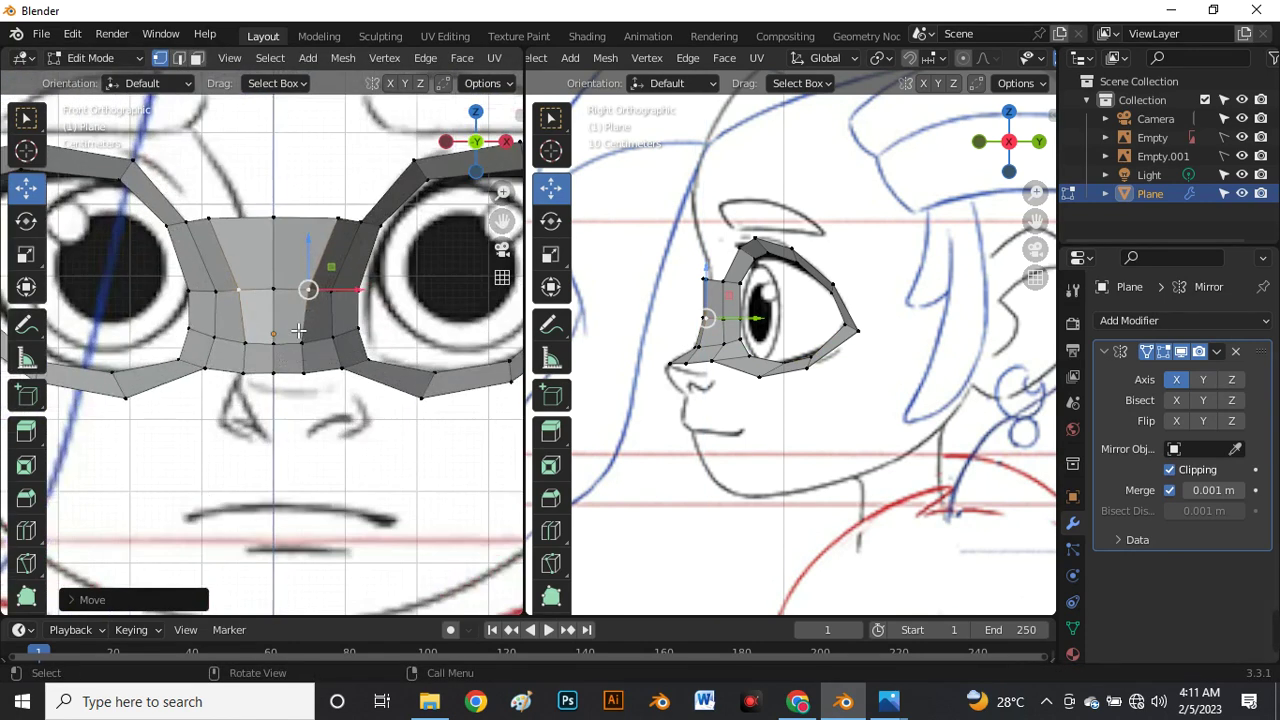
pyautogui.scroll(-3, 310, 330)
pyautogui.scroll(4, 320, 335)
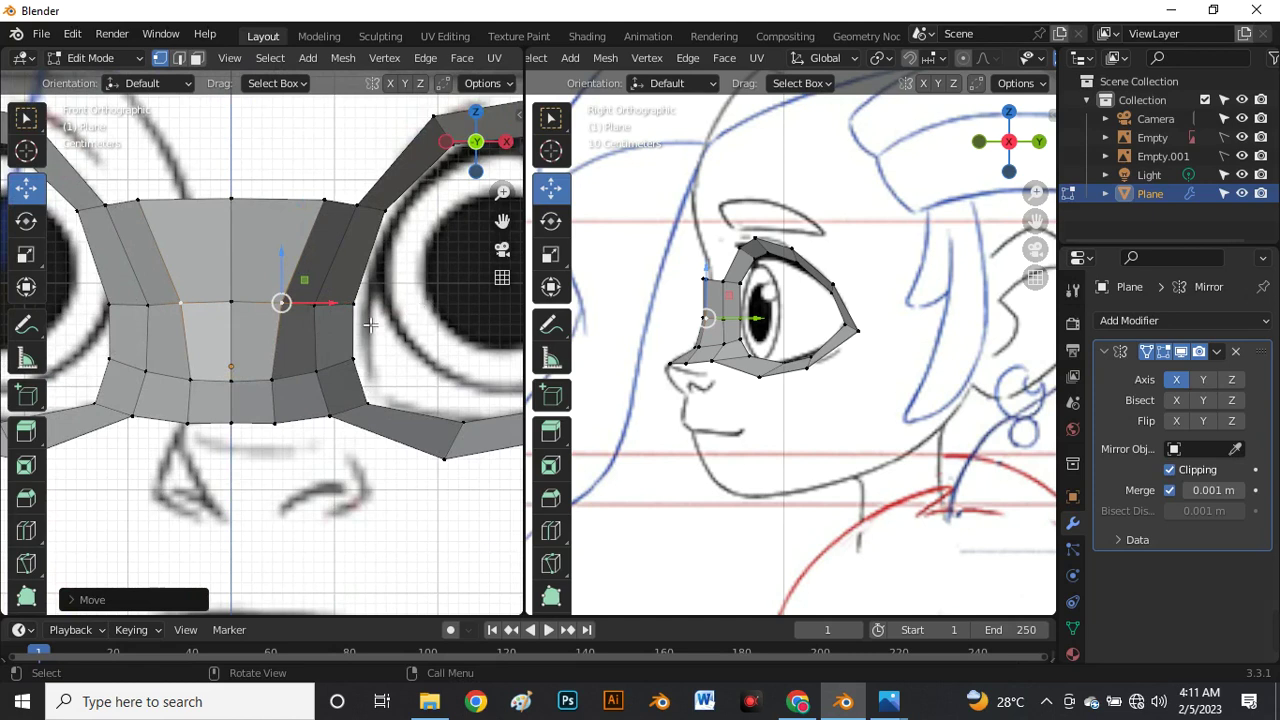
pyautogui.click(327, 204)
pyautogui.press('g')
pyautogui.press('x')
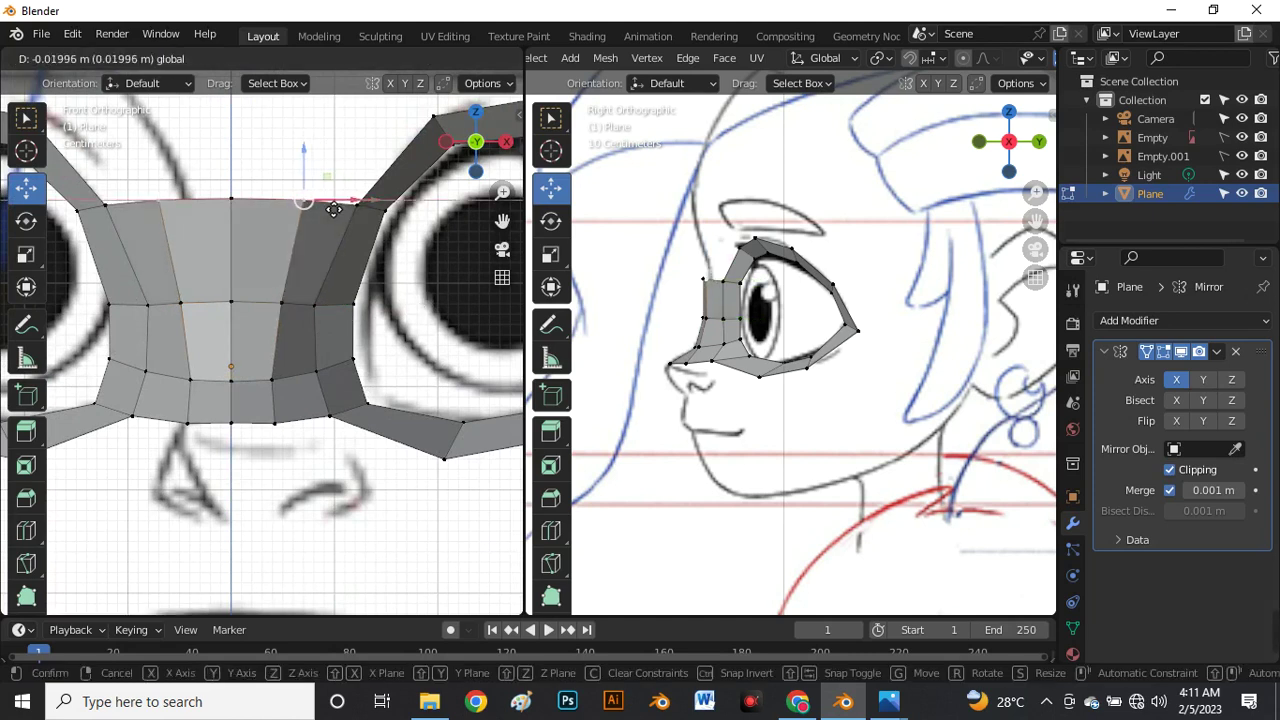
pyautogui.click(324, 212)
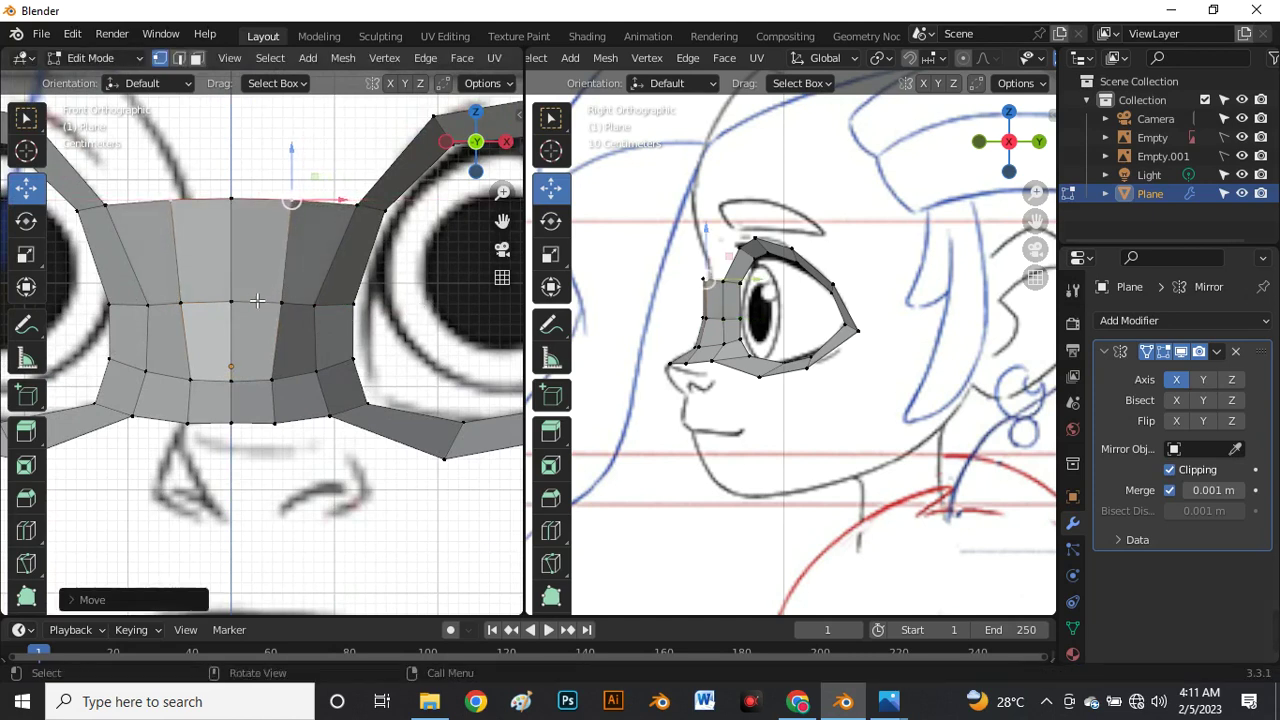
# Move the bridge column's two lower vertices outward along X, the bottom one by about 0.007 m, to straighten the column.
pyautogui.click(268, 384)
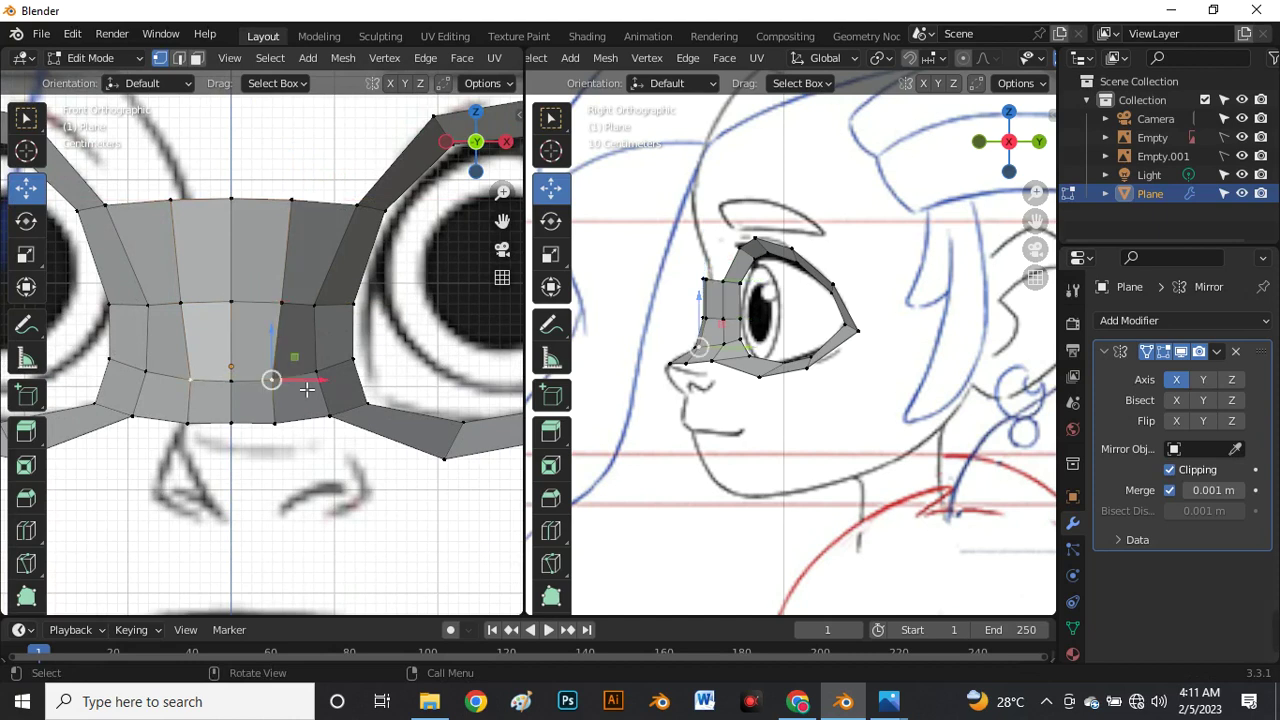
pyautogui.press('g')
pyautogui.press('x')
pyautogui.click(290, 427)
pyautogui.click(316, 428)
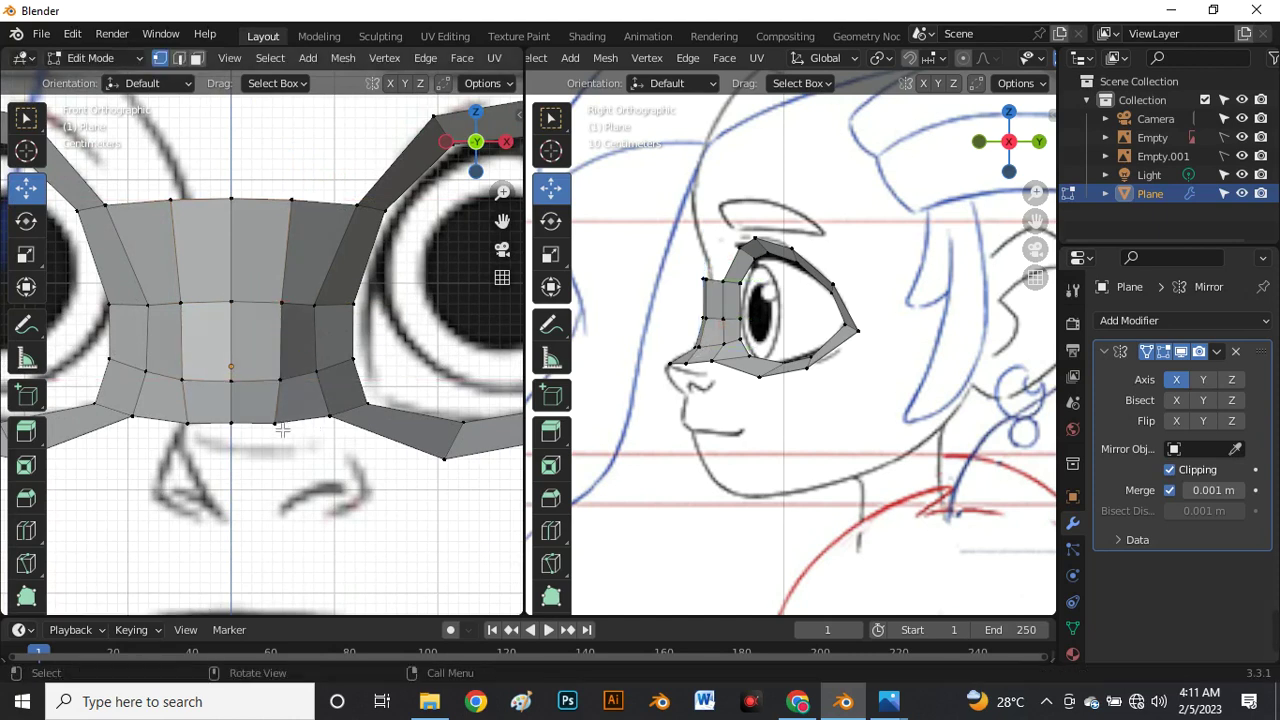
pyautogui.click(277, 424)
pyautogui.press('g')
pyautogui.press('x')
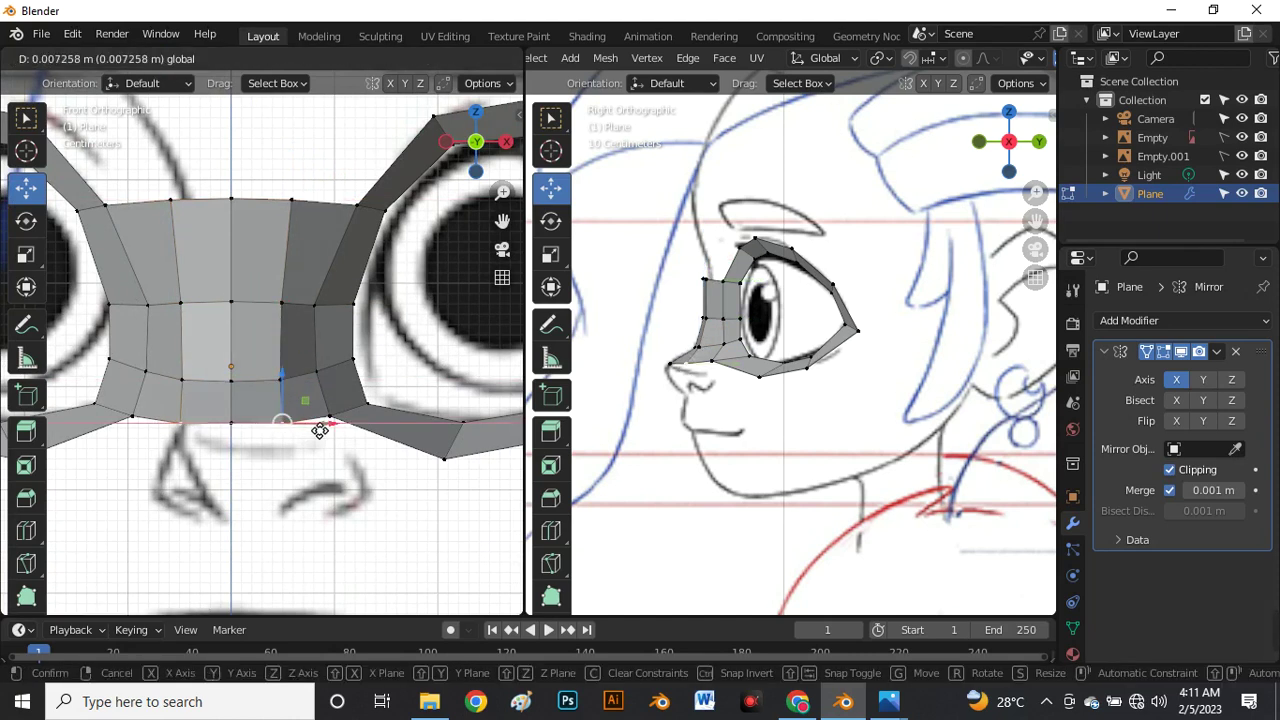
pyautogui.click(320, 429)
# Extrude the eye loop's inner upper edge to the mirror centre line above the nose bridge.
pyautogui.scroll(-6, 242, 374)
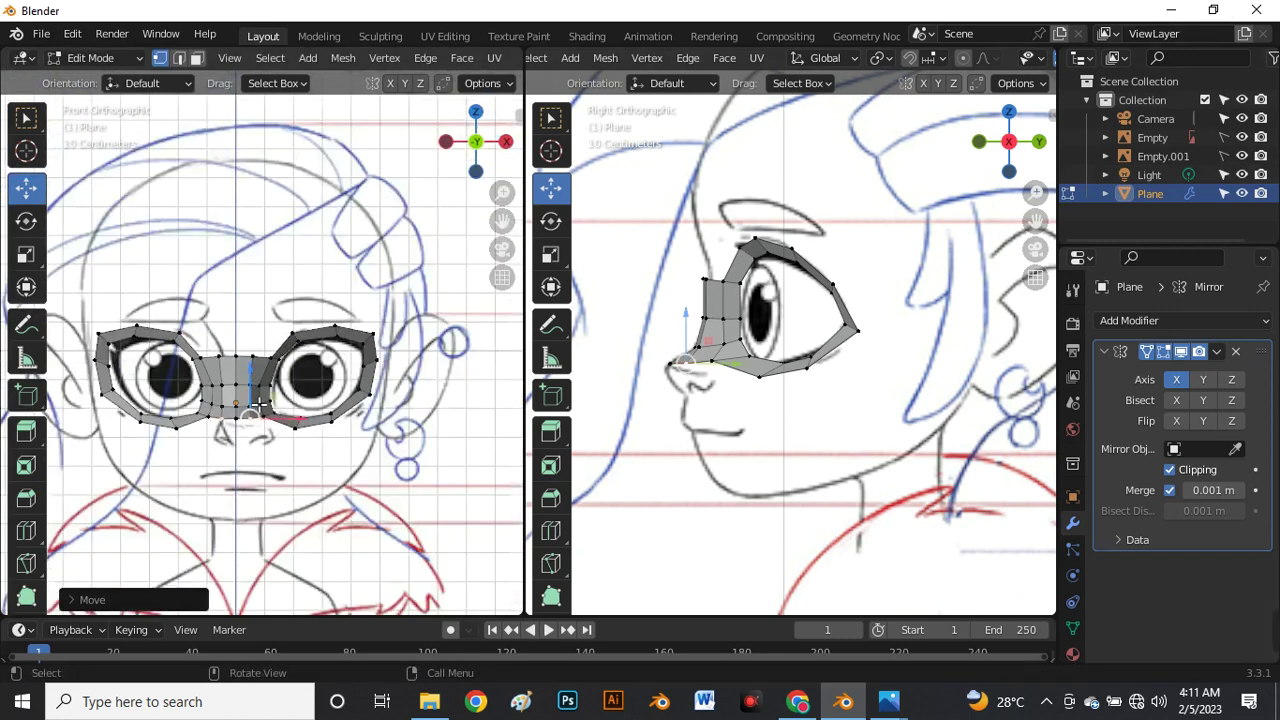
pyautogui.scroll(5, 242, 374)
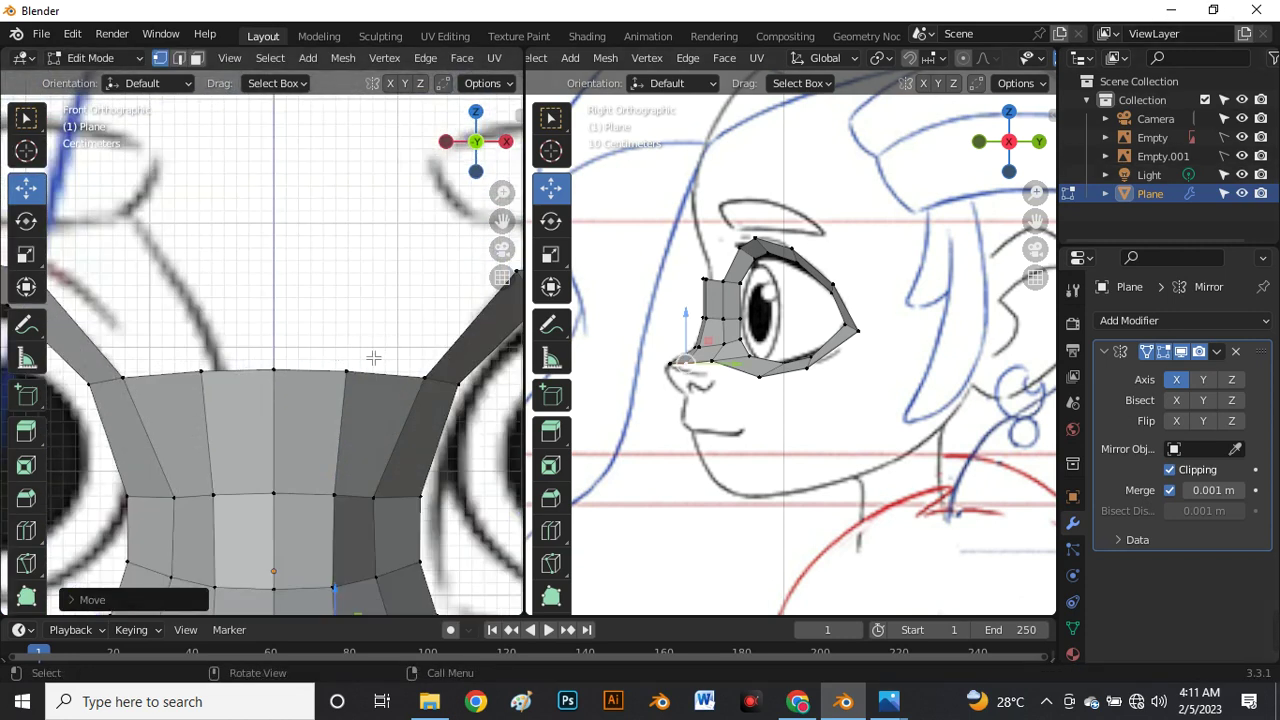
pyautogui.press('2')
pyautogui.scroll(-4, 373, 357)
pyautogui.click(411, 357)
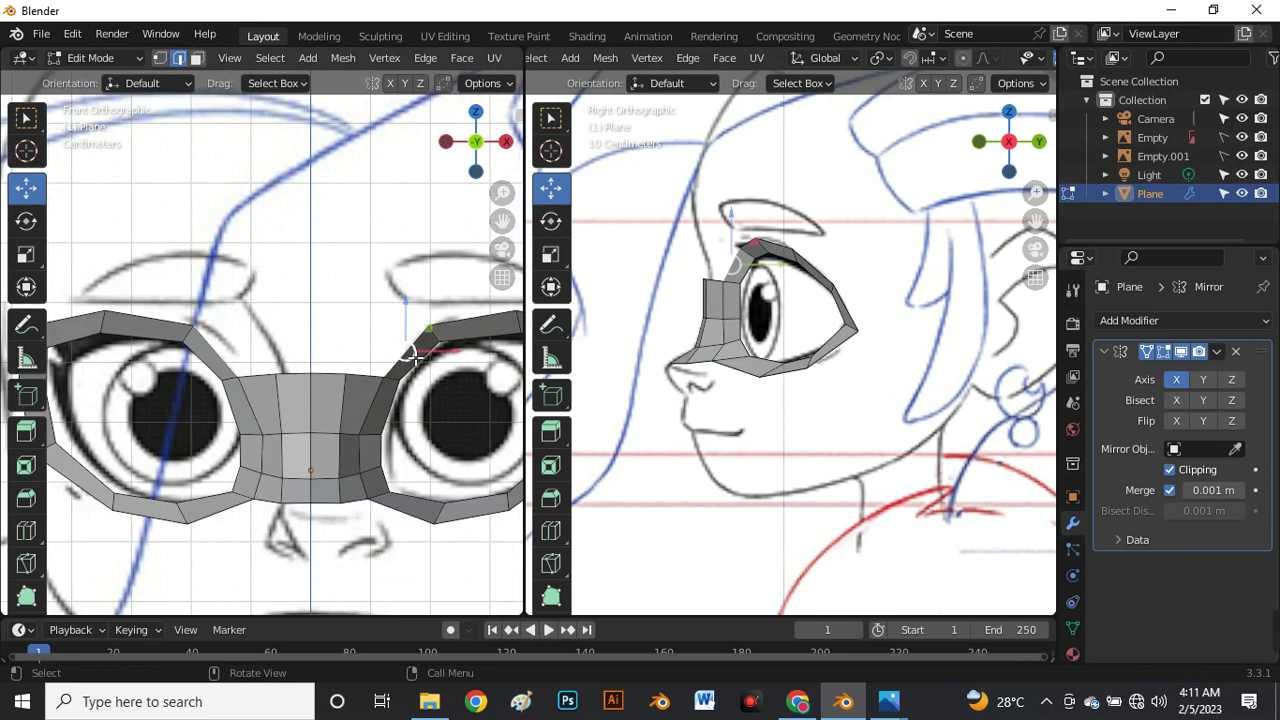
pyautogui.scroll(1, 413, 355)
pyautogui.press('e')
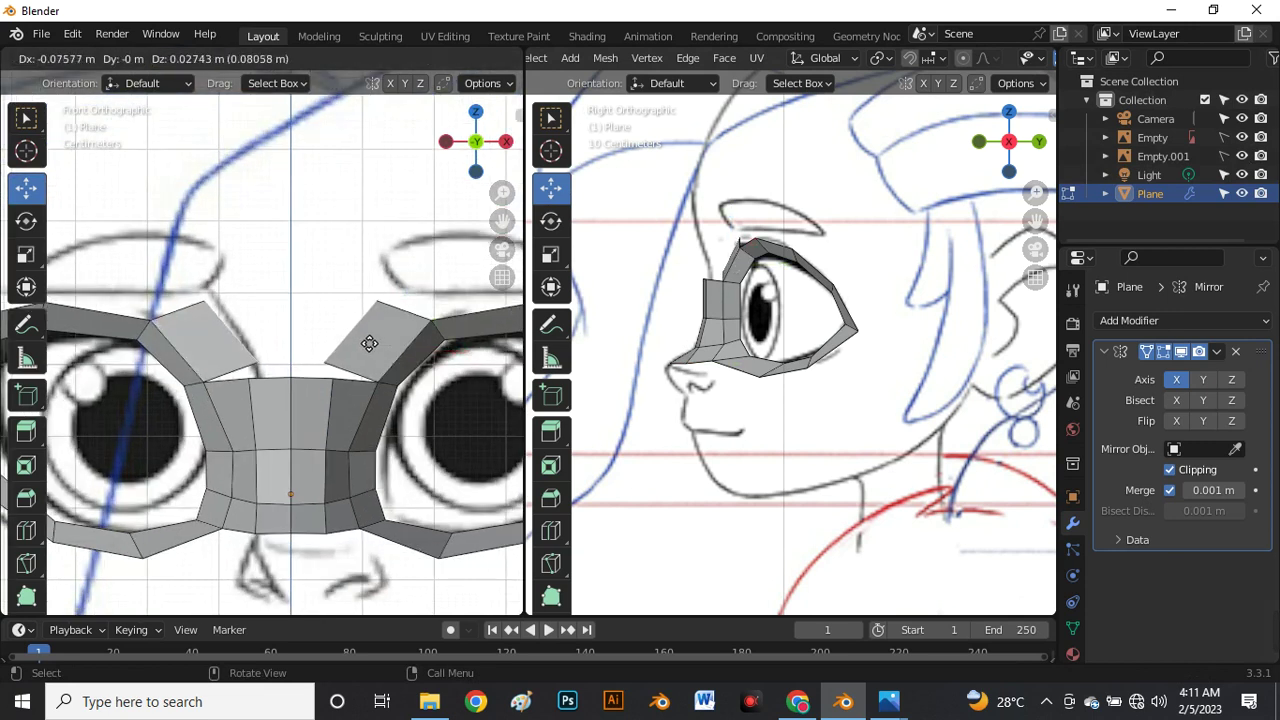
pyautogui.click(275, 330)
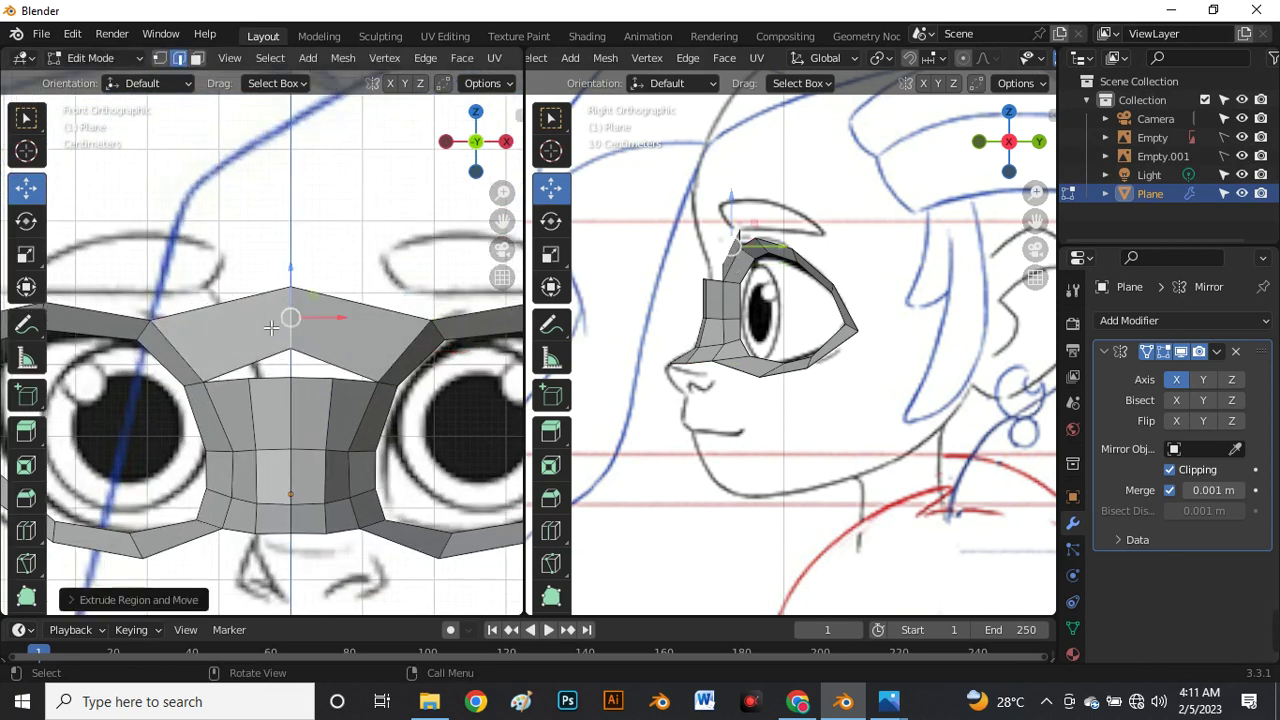
# Move the extruded centre edge forward and down in the side view and rotate it upright on the profile line.
pyautogui.scroll(3, 285, 330)
pyautogui.scroll(4, 739, 257)
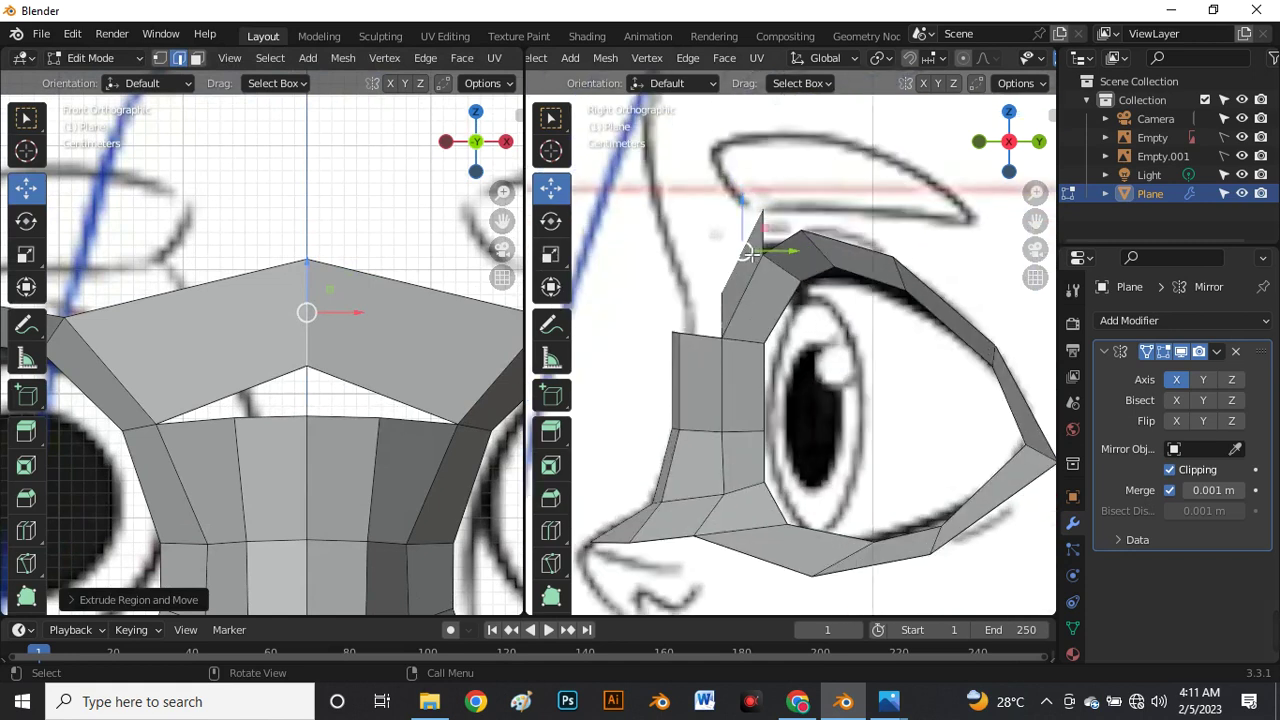
pyautogui.press('g')
pyautogui.click(686, 275)
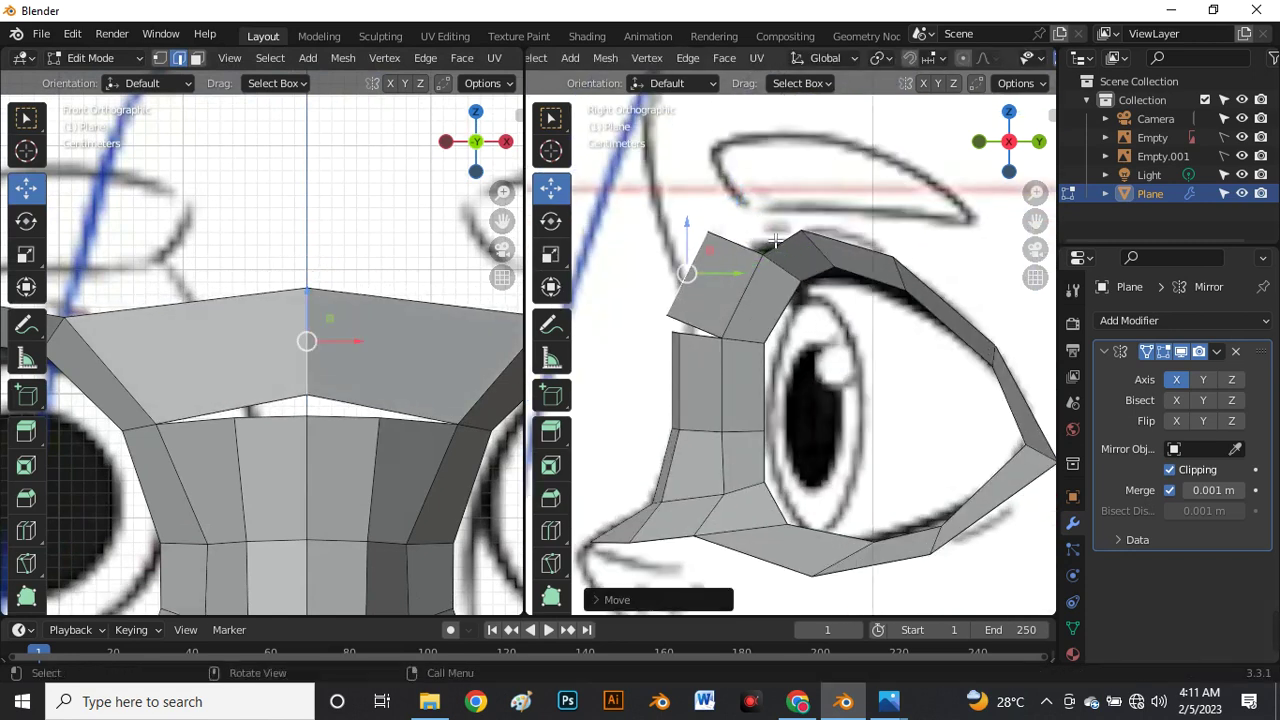
pyautogui.press('r')
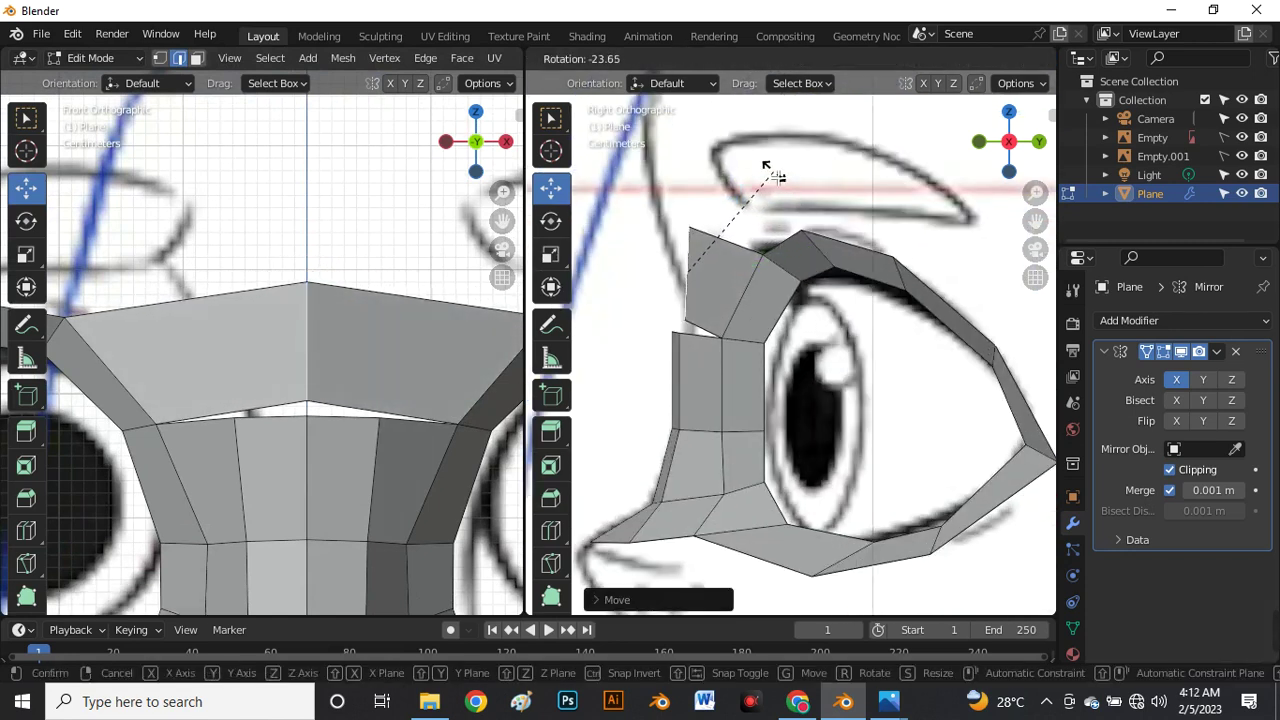
pyautogui.press('Escape')
pyautogui.press('g')
pyautogui.click(300, 366)
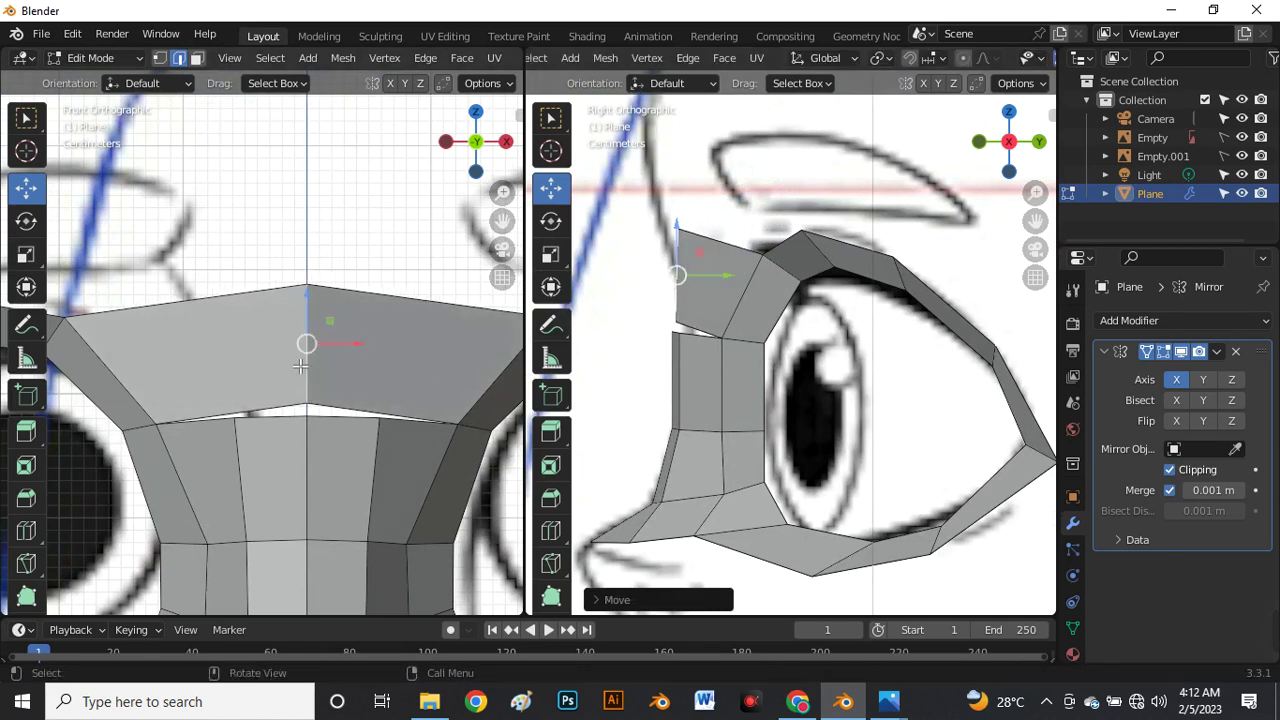
# Add a vertical loop cut to the new brow face, rotate it nearly upright, and slide it towards the centre line.
pyautogui.scroll(-2, 343, 414)
pyautogui.scroll(3, 343, 383)
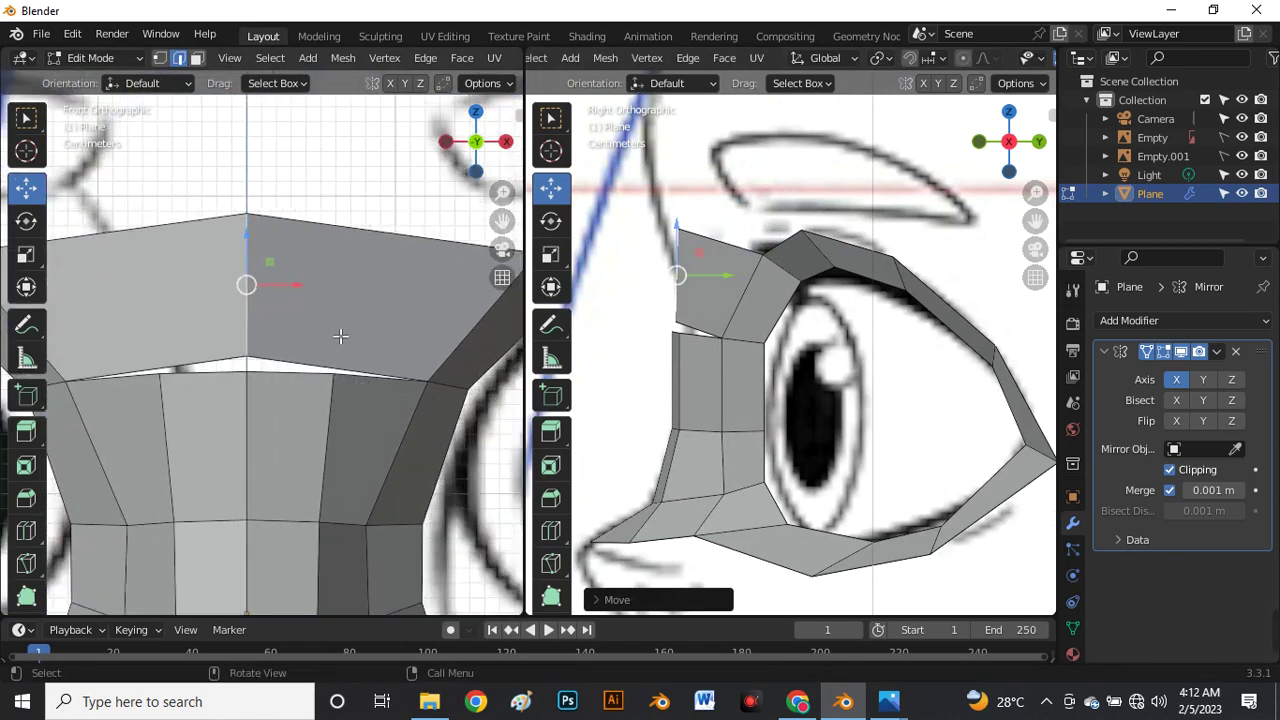
pyautogui.hotkey('ctrl', 'r')
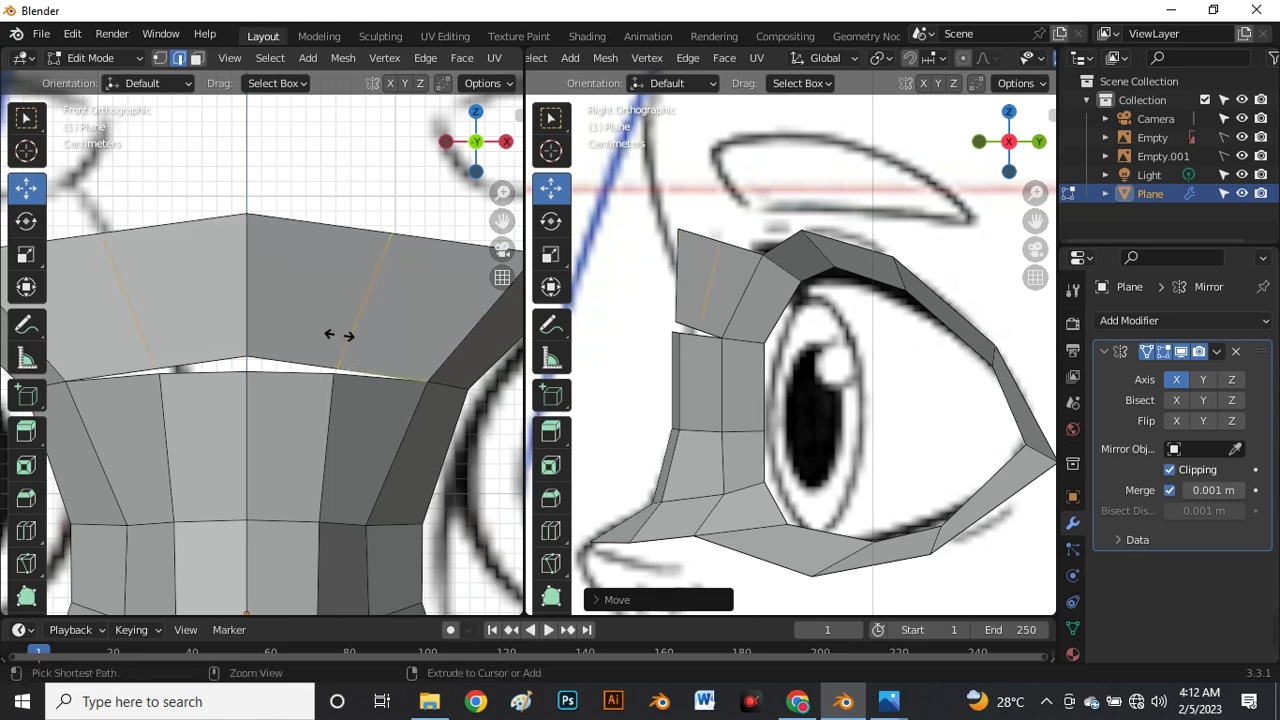
pyautogui.click(345, 341)
pyautogui.press('r')
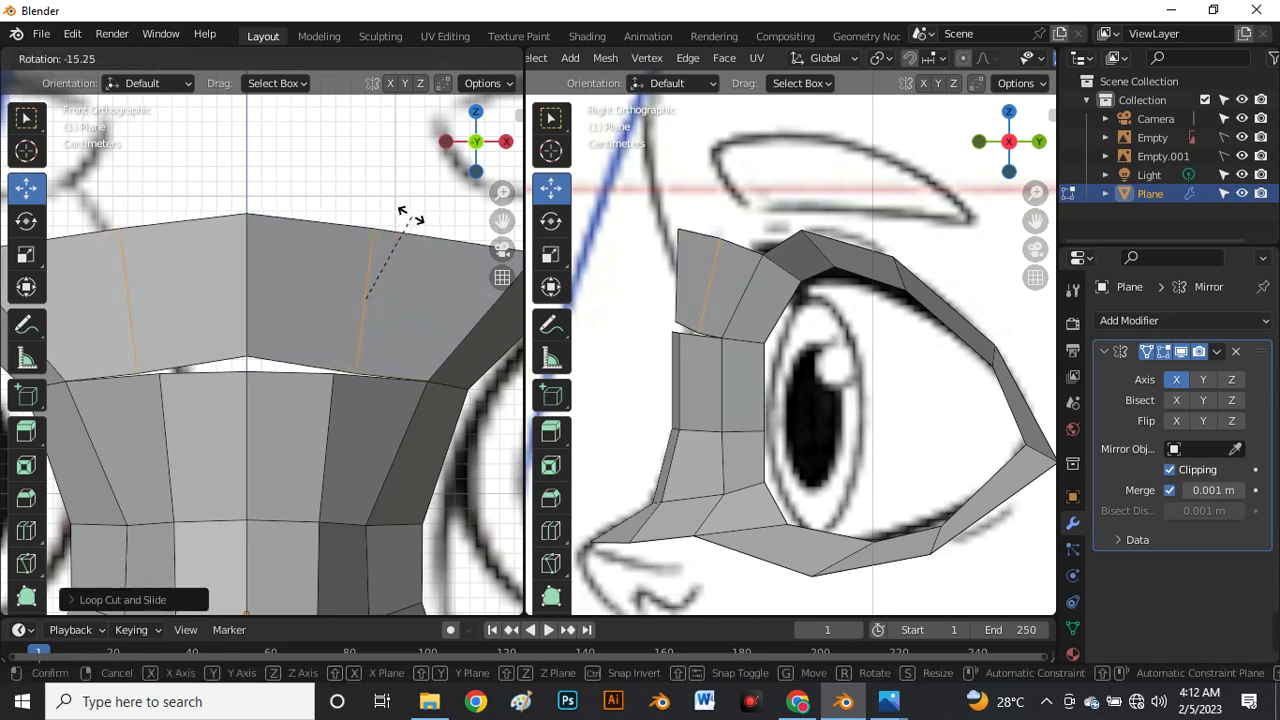
pyautogui.click(400, 212)
pyautogui.press('g')
pyautogui.press('g')
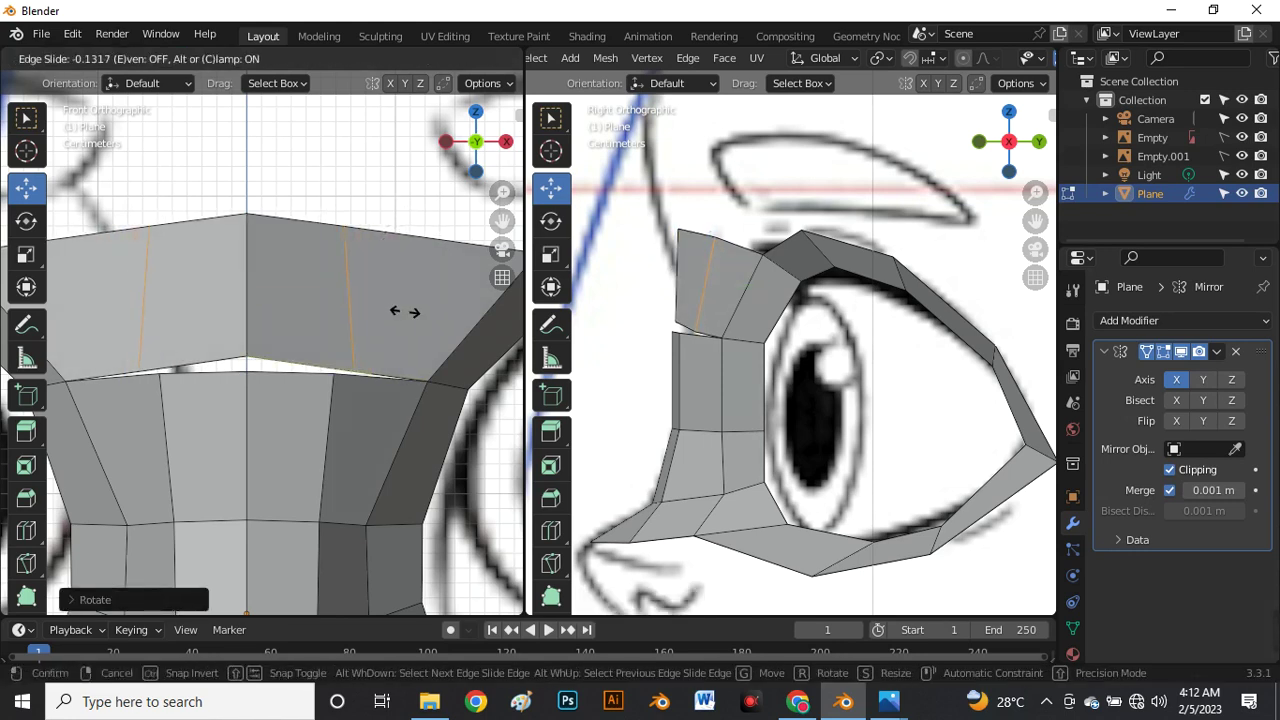
pyautogui.click(403, 314)
# Move the brow strip's two front top vertices and its lower centre vertex forward to the profile line in the side view.
pyautogui.scroll(1, 724, 268)
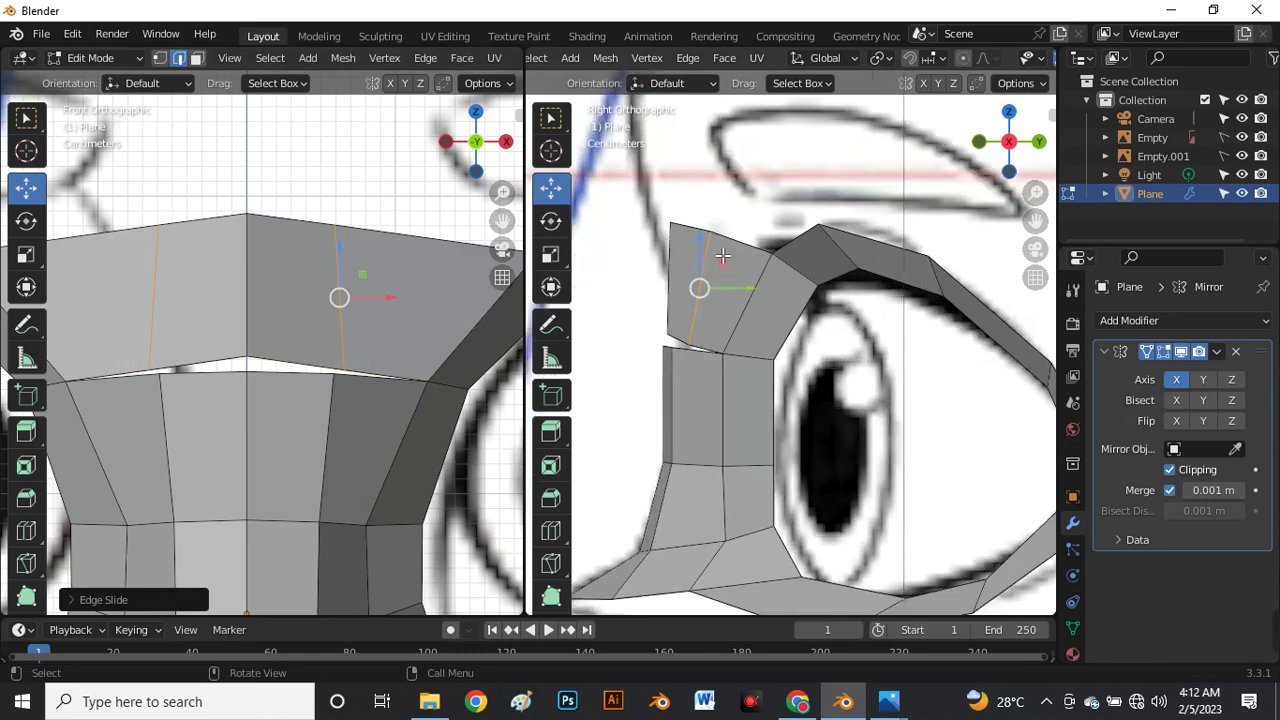
pyautogui.press('1')
pyautogui.click(720, 236)
pyautogui.moveTo(720, 237); pyautogui.dragTo(721, 268)
pyautogui.scroll(1, 705, 243)
pyautogui.scroll(1, 705, 241)
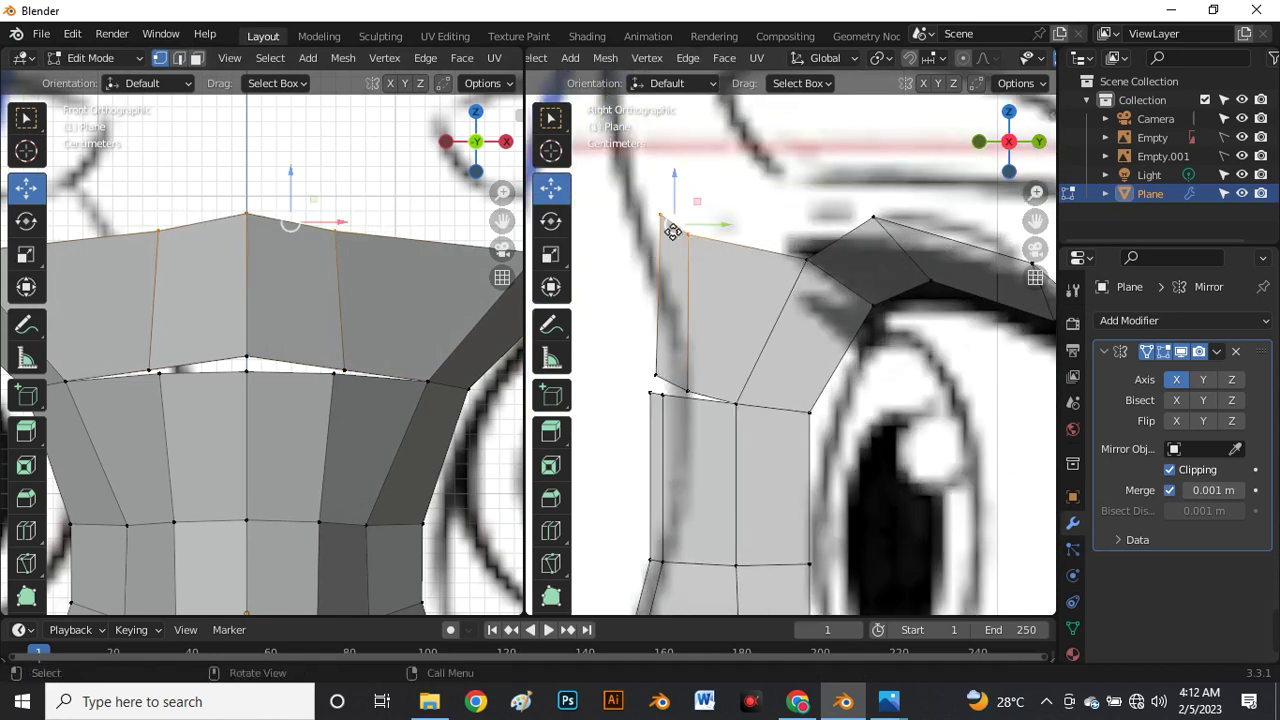
pyautogui.moveTo(674, 230); pyautogui.dragTo(657, 236)
pyautogui.click(665, 376)
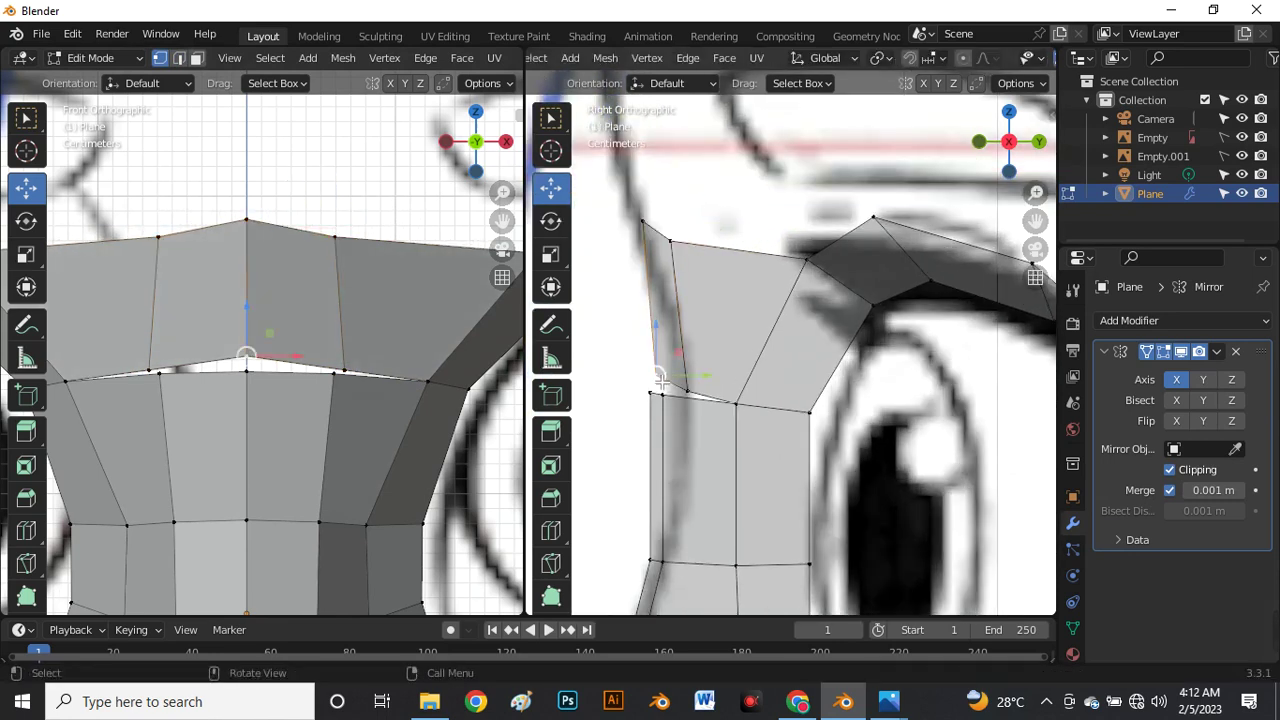
pyautogui.moveTo(665, 376); pyautogui.dragTo(652, 384)
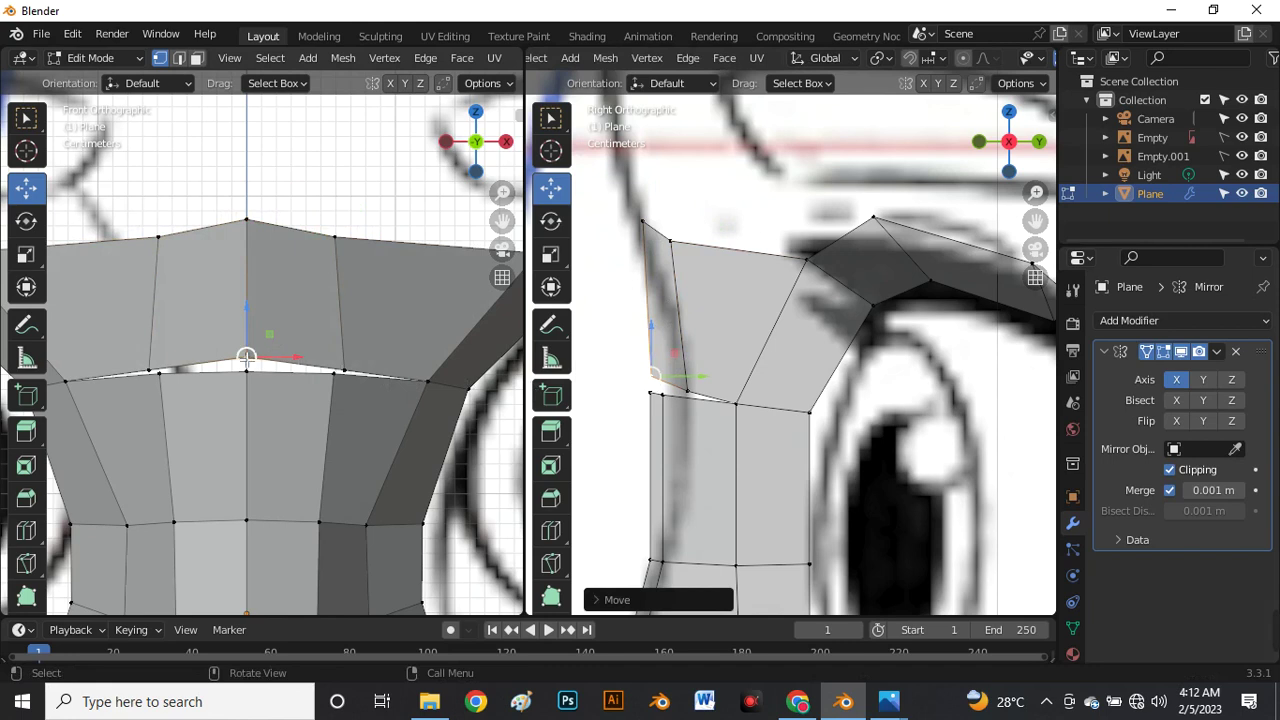
# Merge the brow strip's lower centre and adjacent vertices with the matching top vertices of the nose bridge, using At Last.
pyautogui.scroll(4, 250, 386)
pyautogui.keyDown('shift'); pyautogui.click(248, 385); pyautogui.keyUp('shift')
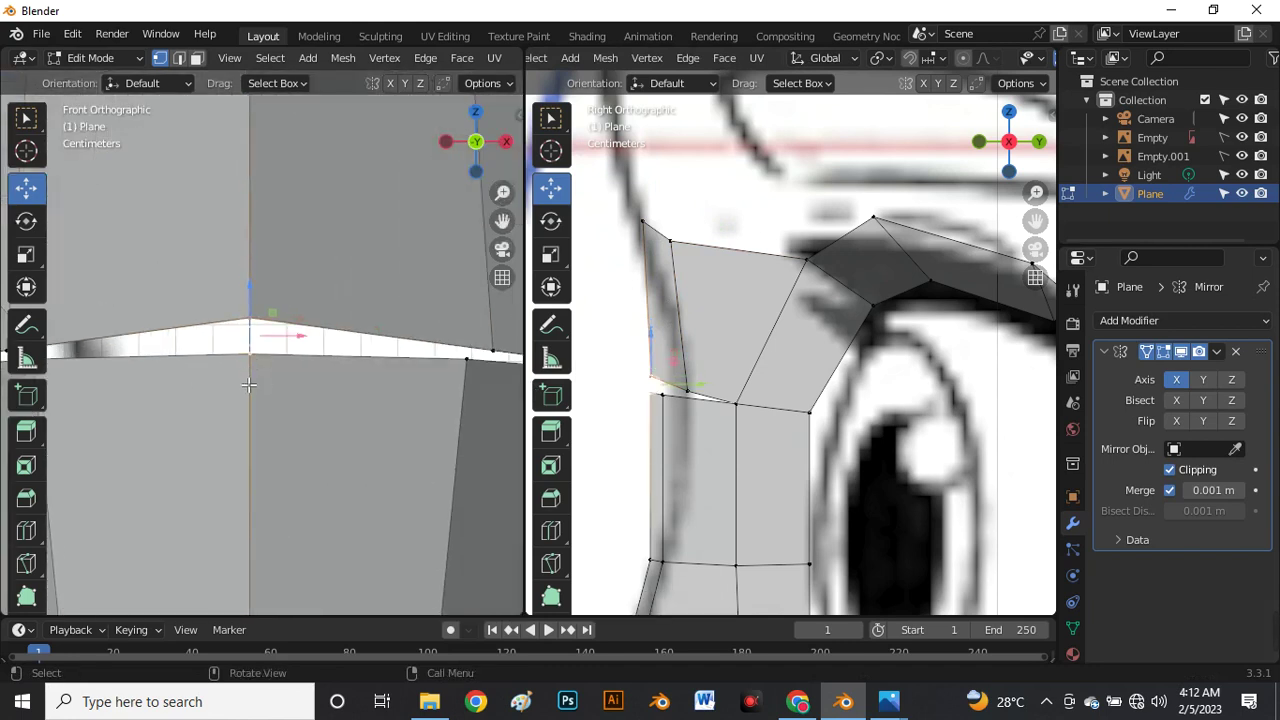
pyautogui.press('m')
pyautogui.click(241, 385)
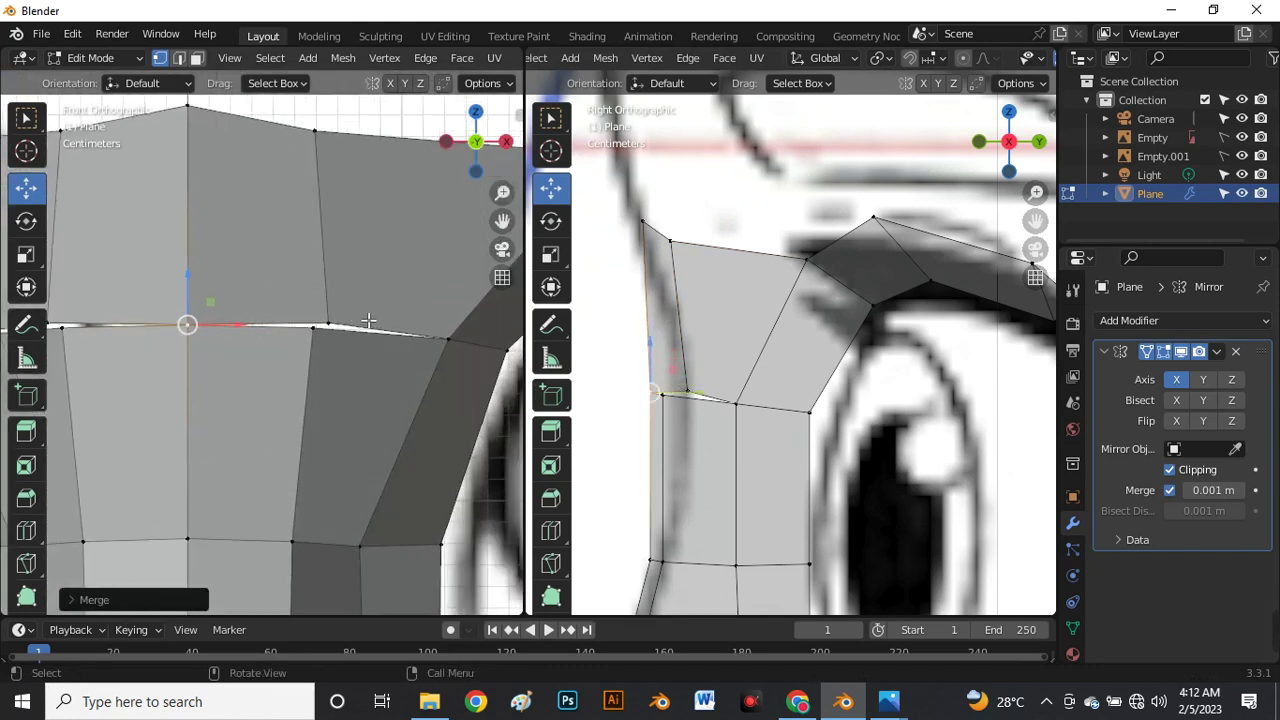
pyautogui.click(316, 328)
pyautogui.press('m')
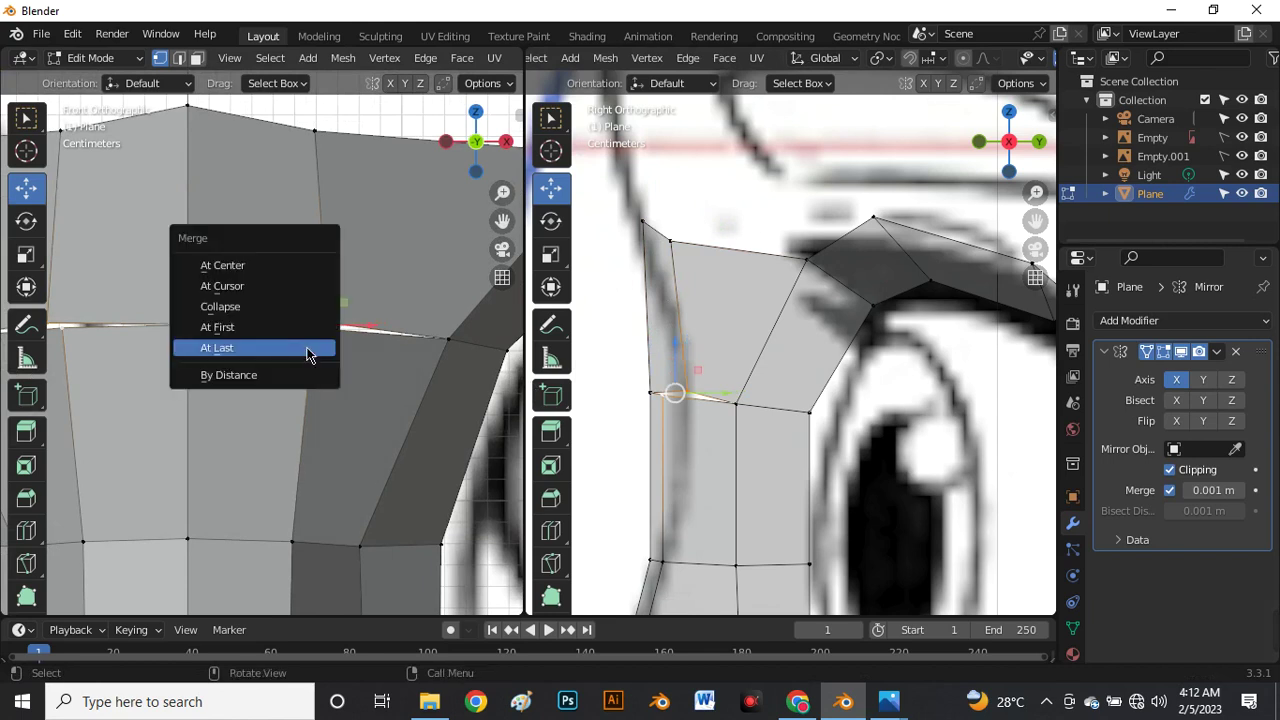
pyautogui.click(308, 354)
# Move the brow strip's top vertex beside the centre outward along X and lower the top centre vertex along Z.
pyautogui.scroll(-5, 311, 317)
pyautogui.click(320, 252)
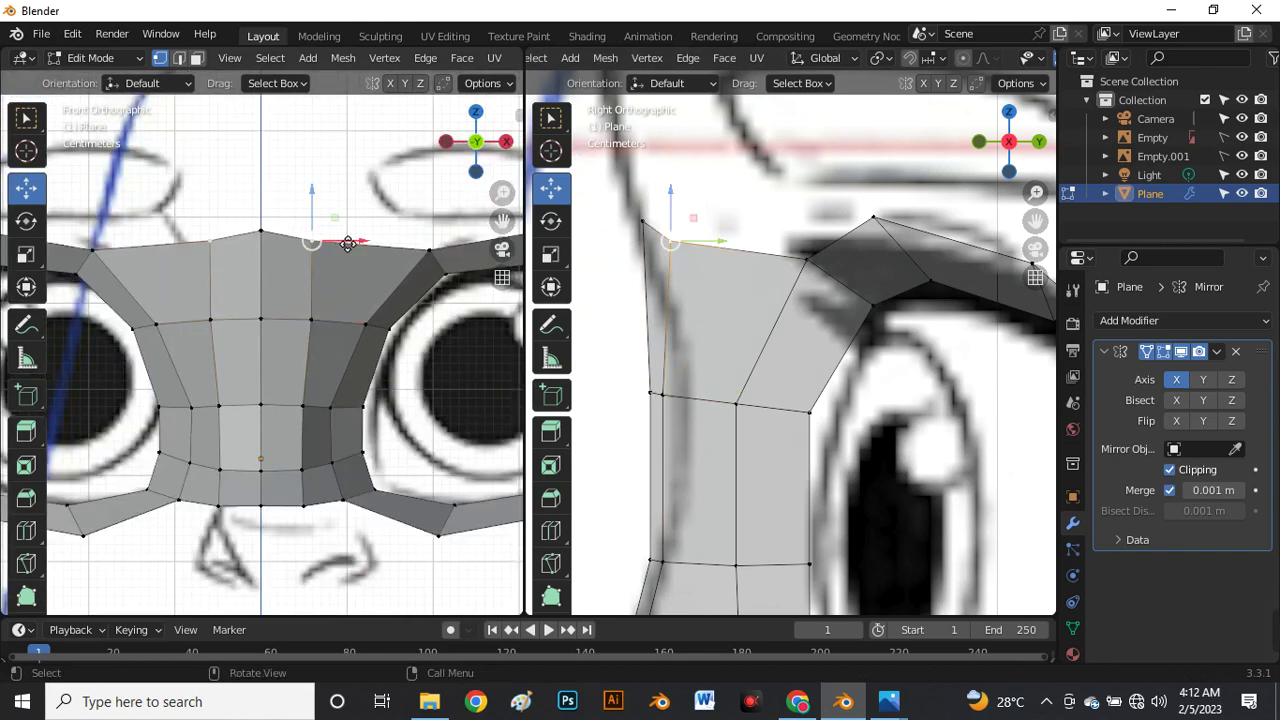
pyautogui.moveTo(350, 243); pyautogui.dragTo(367, 243)
pyautogui.click(266, 234)
pyautogui.moveTo(268, 204); pyautogui.dragTo(268, 213)
# Check the brow strip against the front reference with X-ray, and raise the eye loop's inner upper corner vertex along Z.
pyautogui.hotkey('shift', 'z')
pyautogui.scroll(-3, 280, 280)
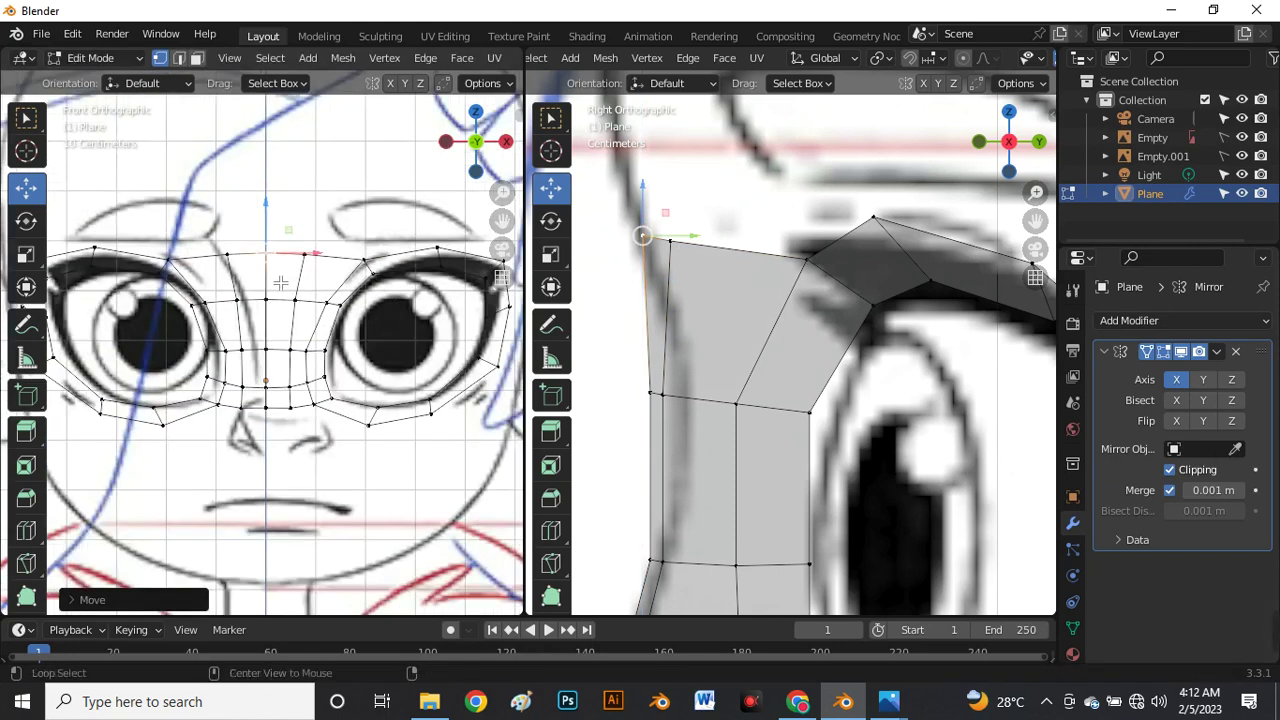
pyautogui.hotkey('shift', 'z')
pyautogui.scroll(-3, 281, 280)
pyautogui.scroll(3, 318, 257)
pyautogui.scroll(2, 322, 257)
pyautogui.keyDown('shift'); pyautogui.click(302, 284); pyautogui.keyUp('shift')
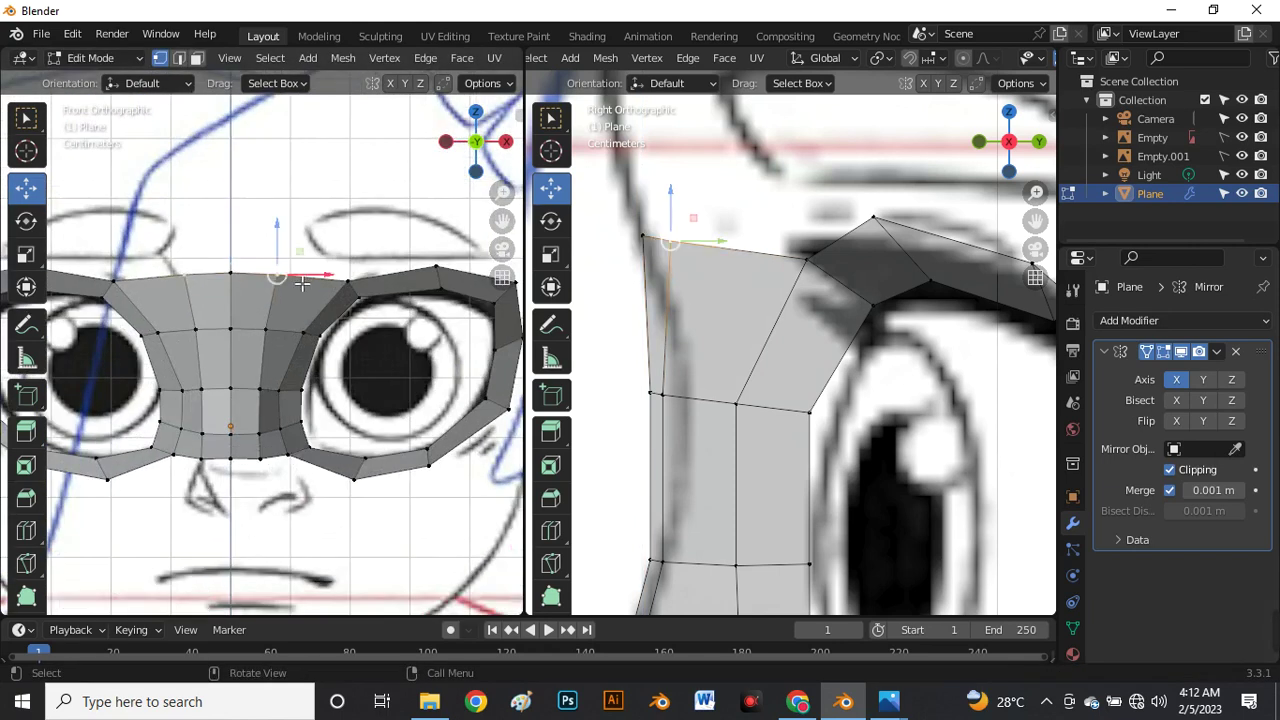
pyautogui.moveTo(347, 270); pyautogui.dragTo(347, 262)
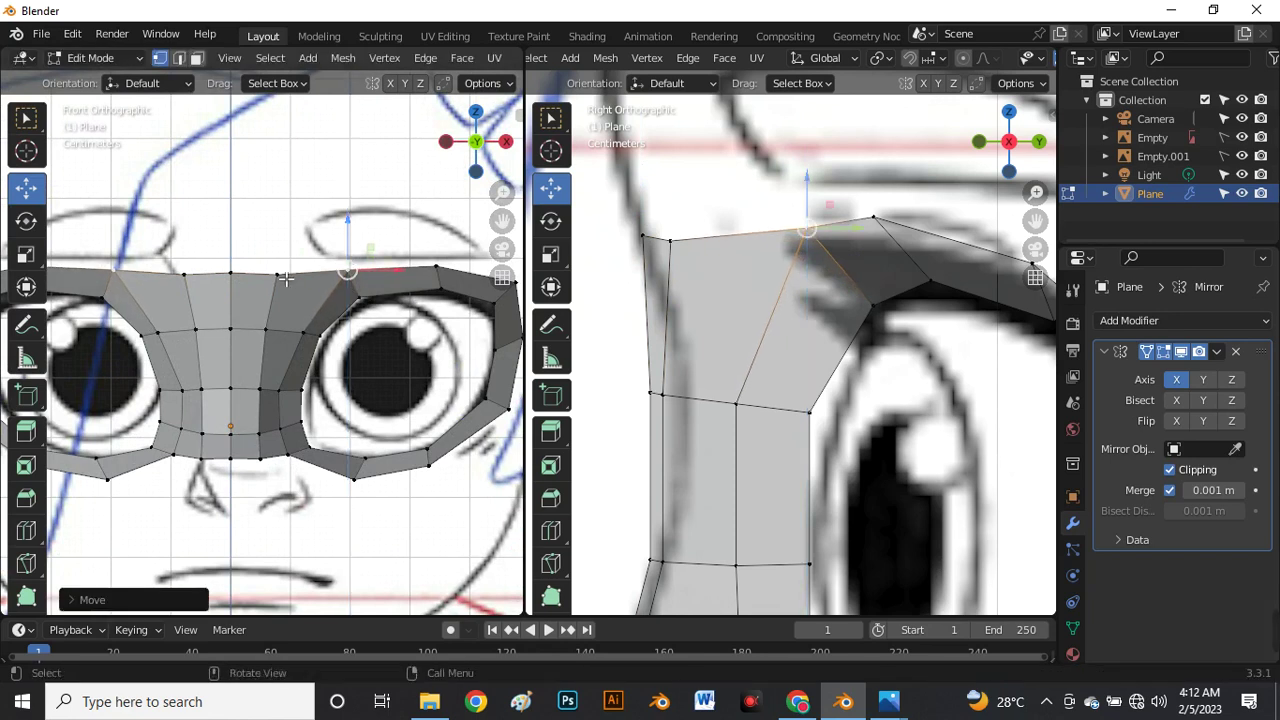
# Select the mask's whole top row of vertices across the brow and scale it along Z until it is nearly level.
pyautogui.scroll(-3, 369, 277)
pyautogui.keyDown('ctrl'); pyautogui.click(369, 278); pyautogui.keyUp('ctrl')
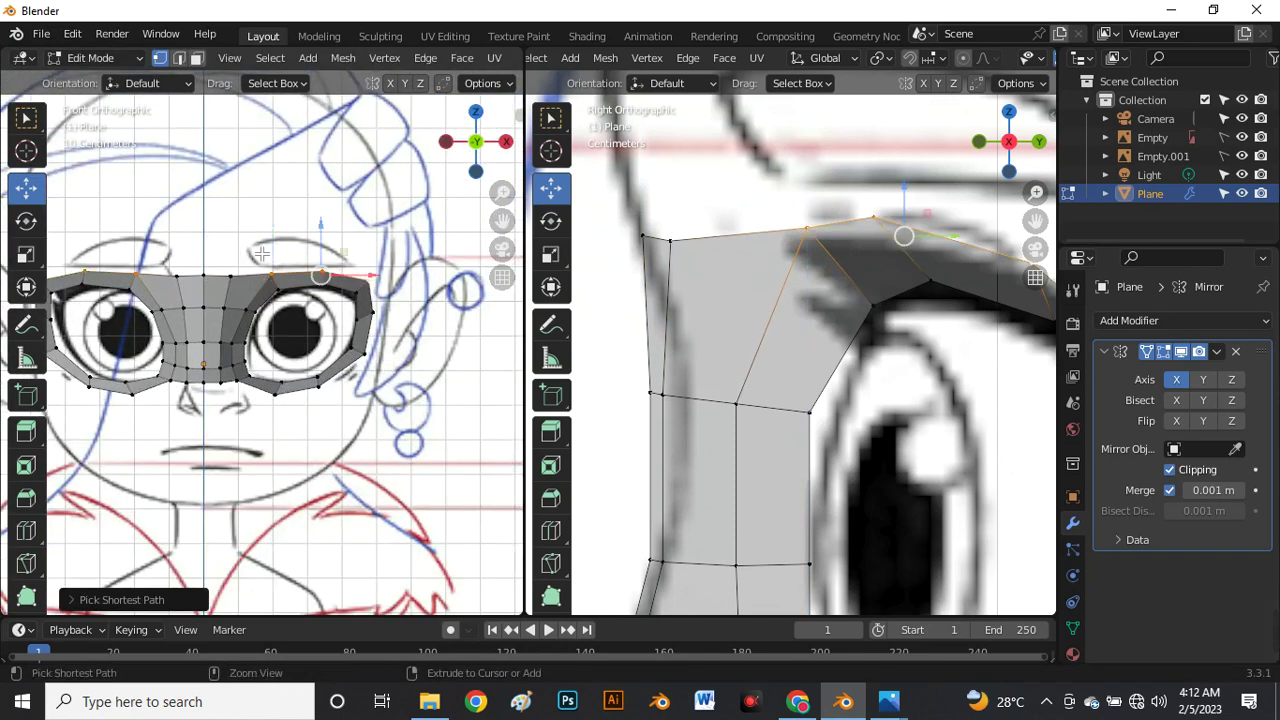
pyautogui.keyDown('shift'); pyautogui.click(204, 278); pyautogui.keyUp('shift')
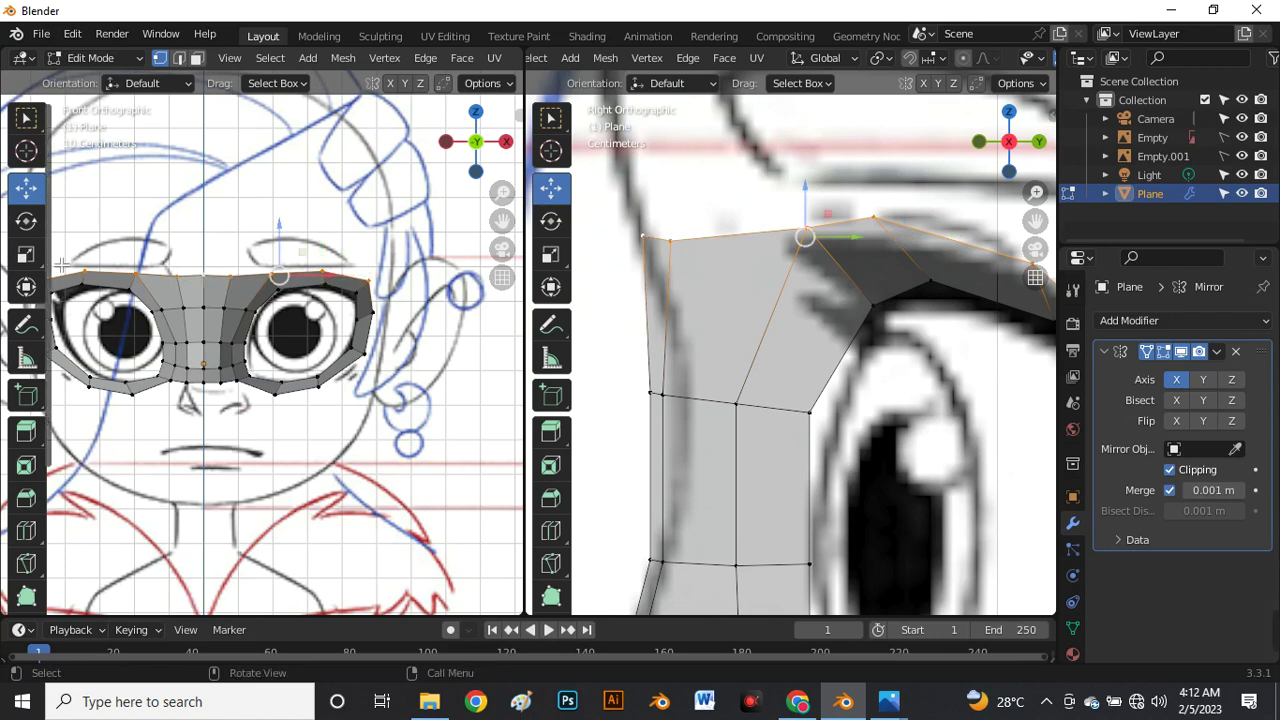
pyautogui.click(26, 256)
pyautogui.scroll(4, 310, 290)
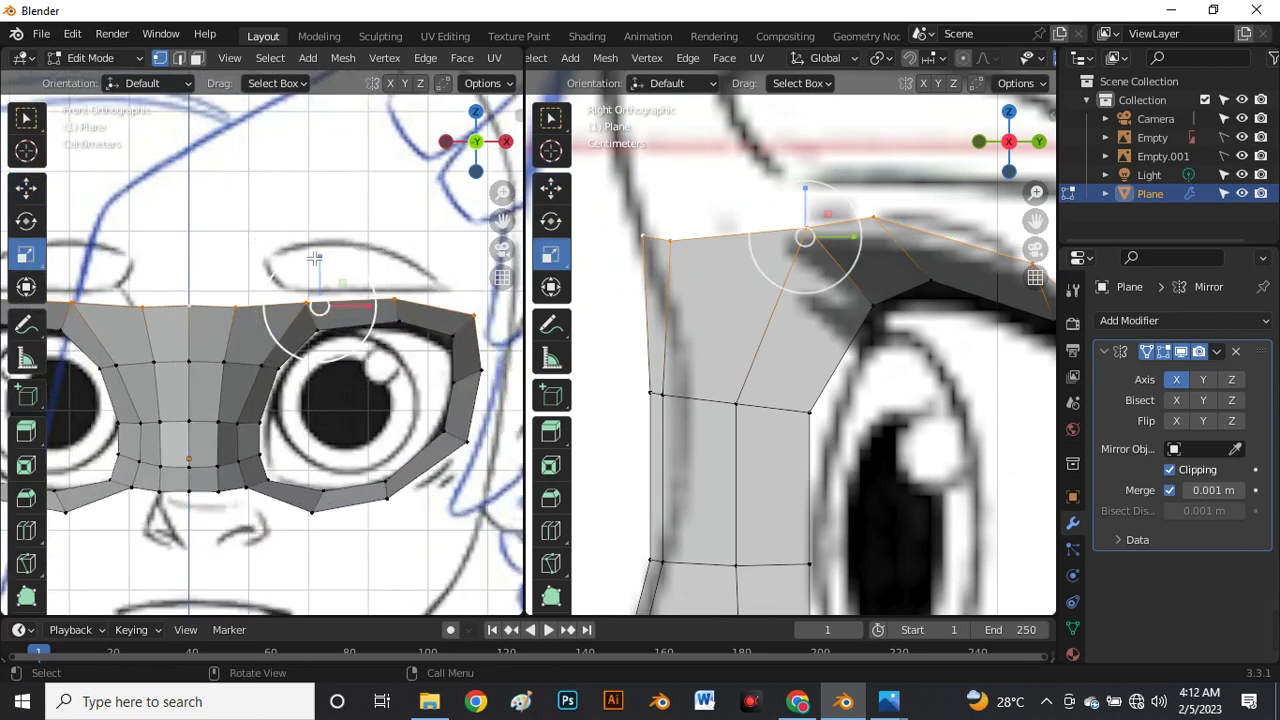
pyautogui.moveTo(318, 264); pyautogui.dragTo(321, 286)
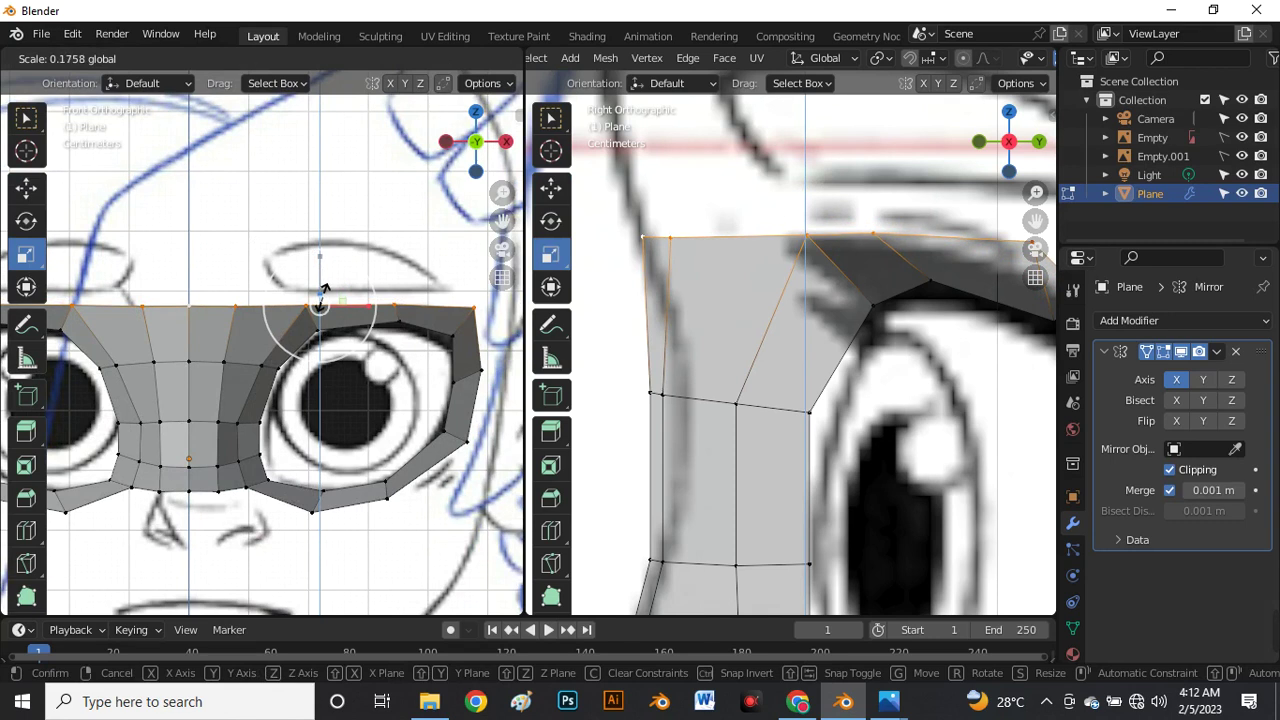
pyautogui.moveTo(323, 292); pyautogui.dragTo(323, 300)
pyautogui.scroll(-3, 340, 310)
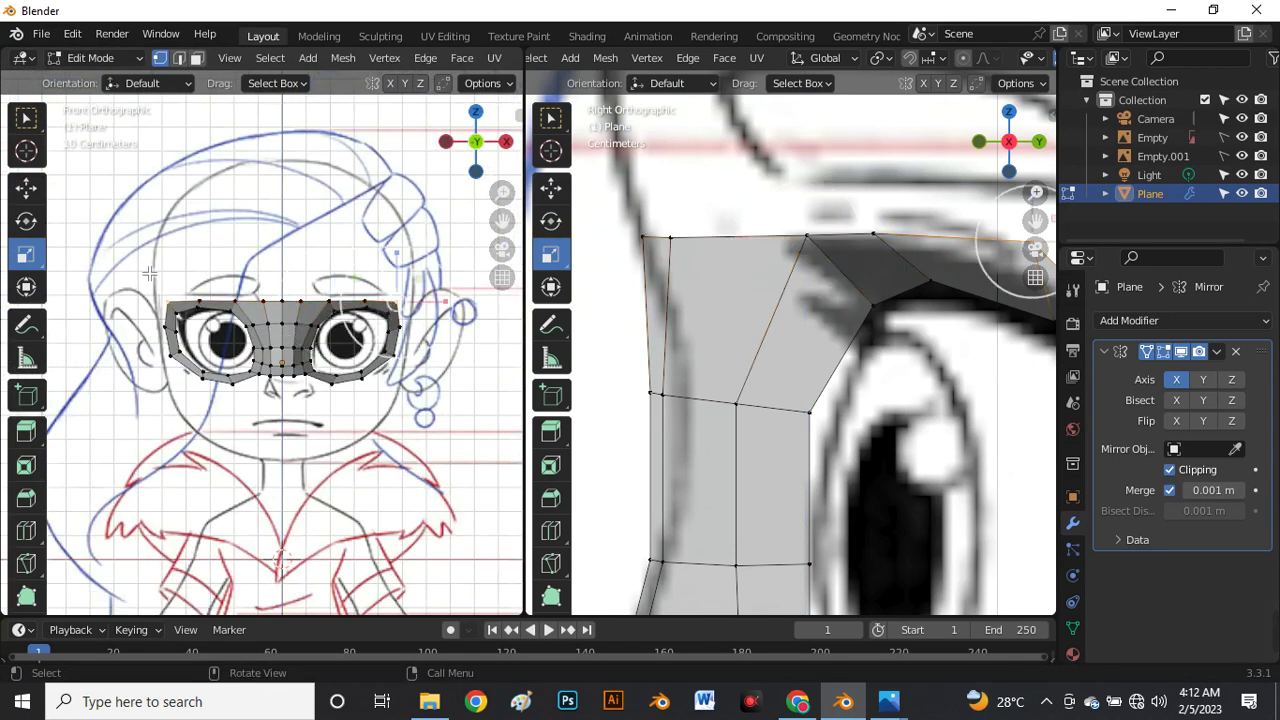
pyautogui.scroll(5, 395, 325)
pyautogui.click(27, 187)
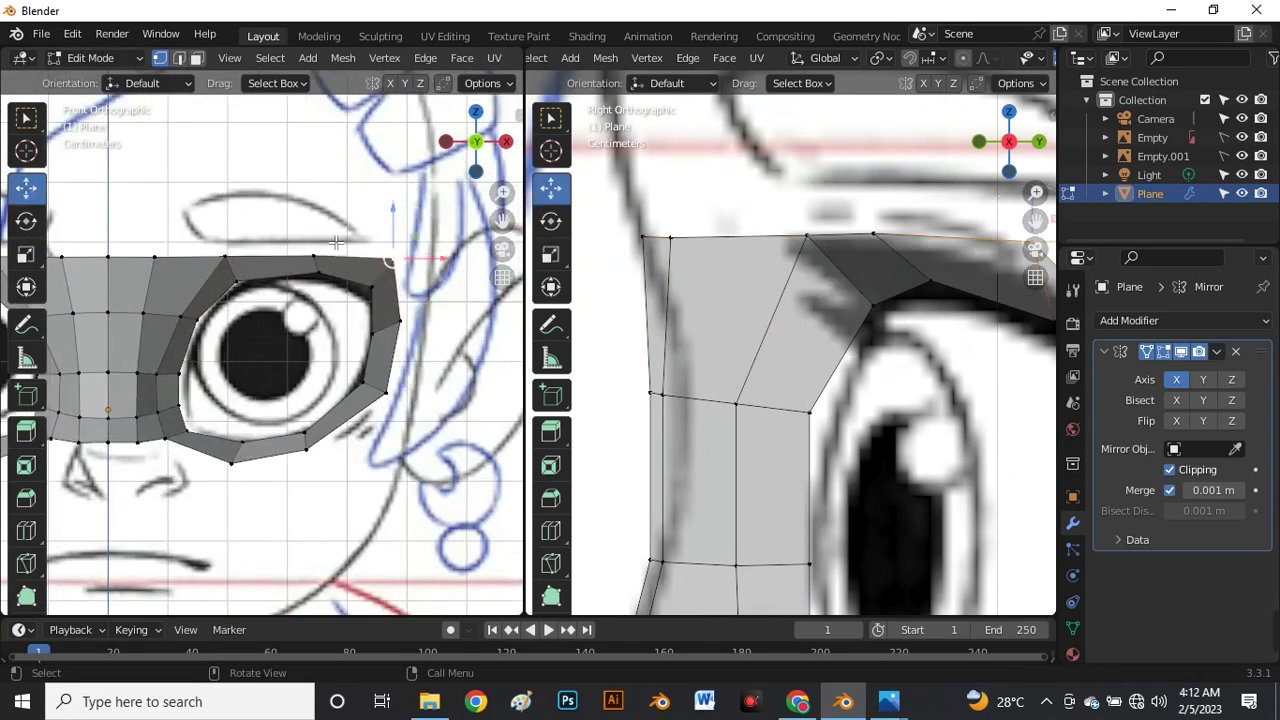
# Examine the eye and brow mesh, nose and mouth area against the front and side references.
pyautogui.scroll(-5, 800, 350)
pyautogui.scroll(-3, 260, 305)
pyautogui.scroll(-1, 200, 365)
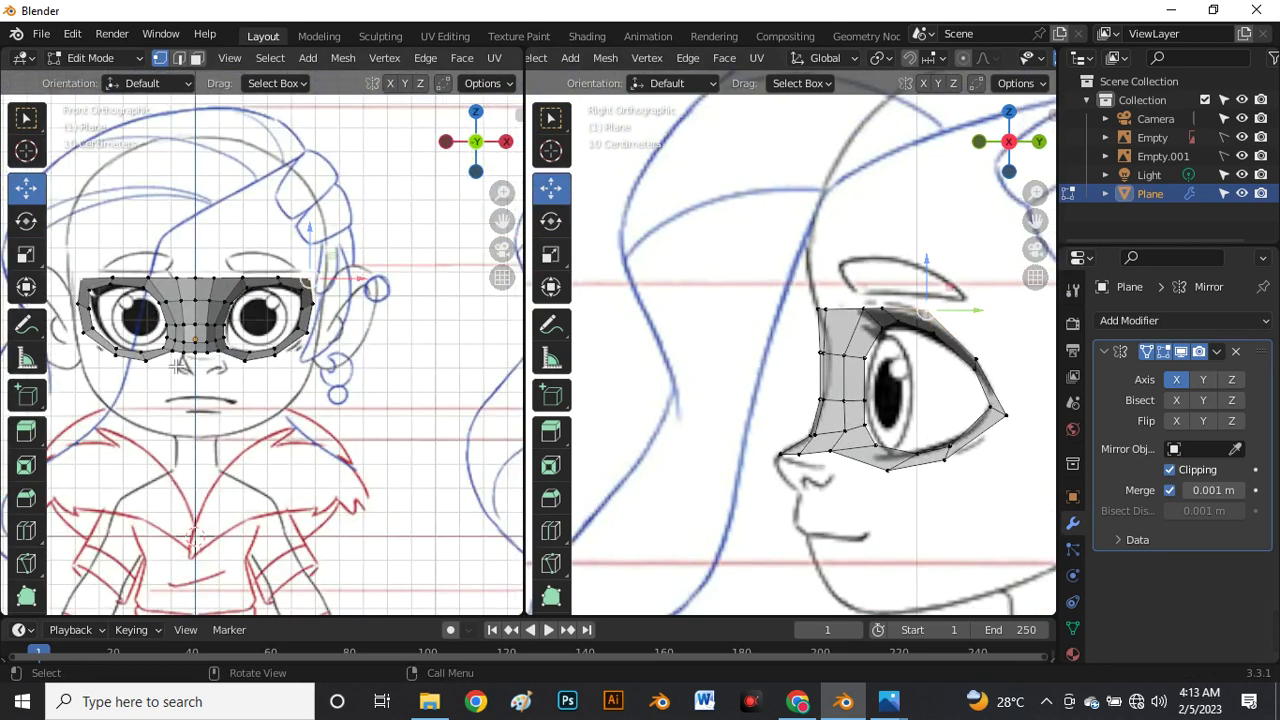
pyautogui.scroll(4, 176, 367)
pyautogui.scroll(-1, 280, 310)
pyautogui.scroll(-1, 786, 388)
pyautogui.scroll(-3, 802, 356)
pyautogui.scroll(2, 771, 466)
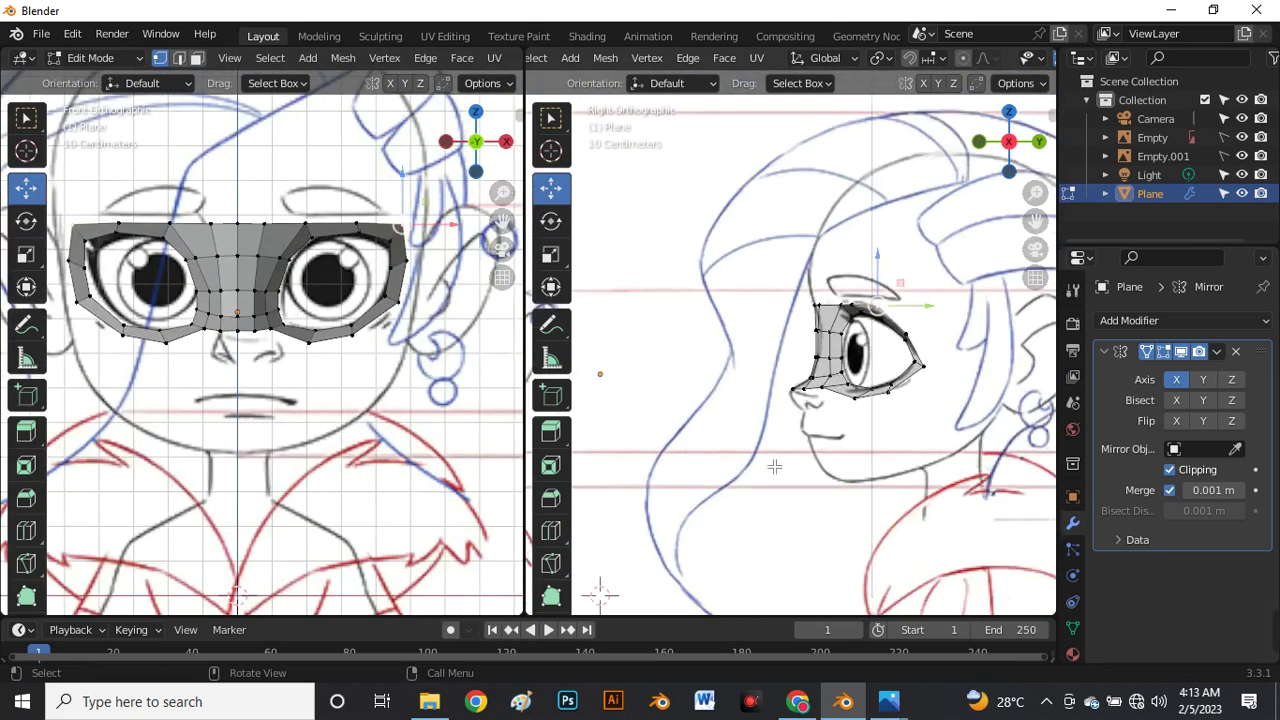
pyautogui.scroll(3, 205, 340)
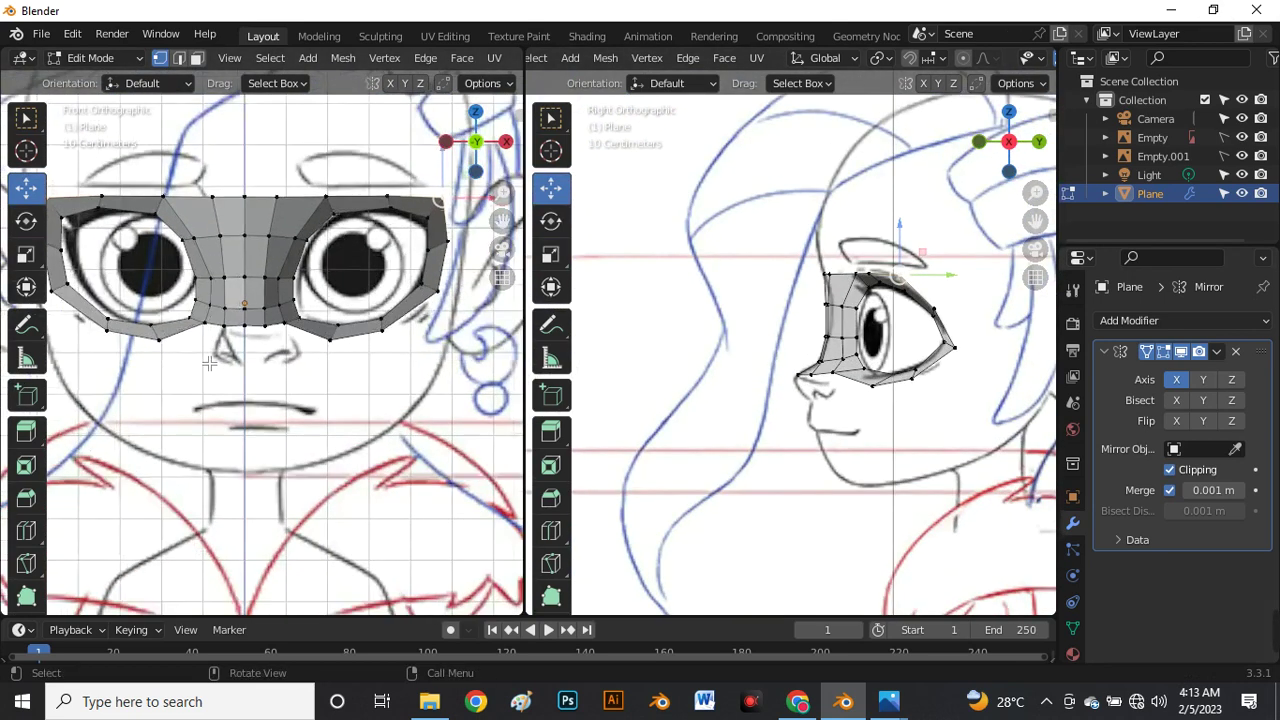
pyautogui.scroll(-2, 210, 362)
pyautogui.scroll(5, 222, 335)
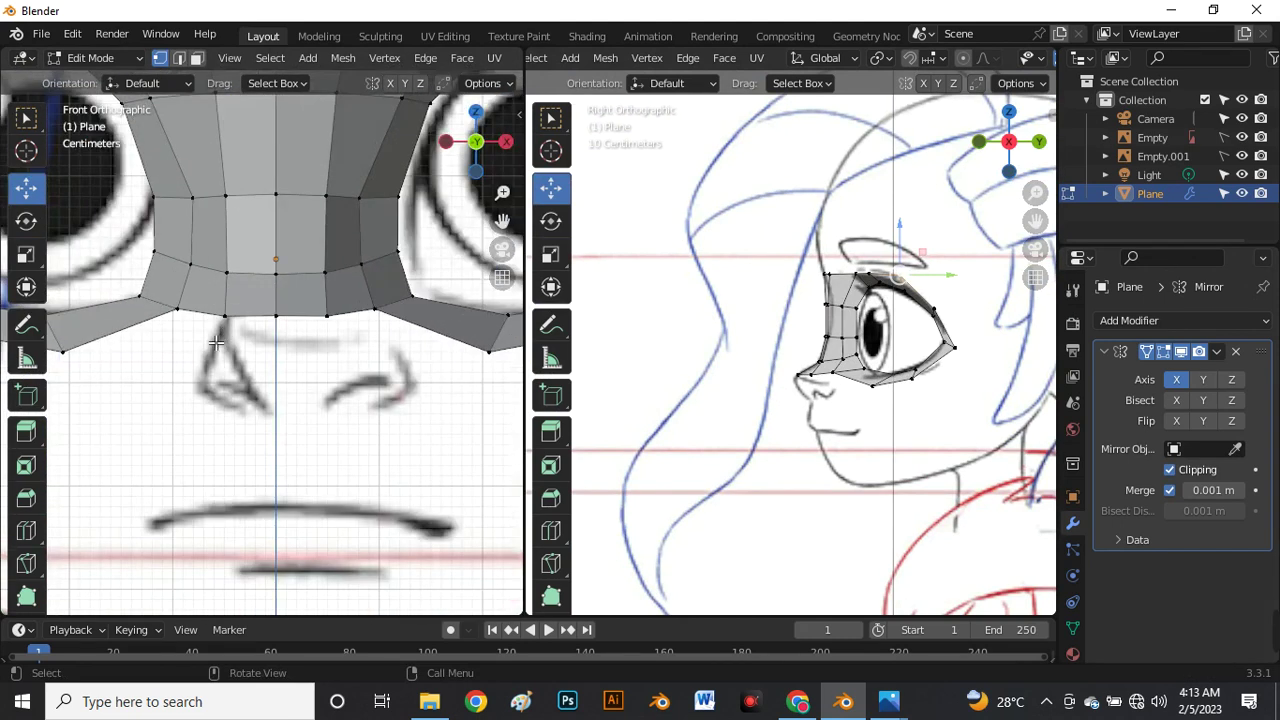
pyautogui.scroll(-4, 220, 345)
pyautogui.scroll(-1, 245, 355)
pyautogui.scroll(1, 250, 360)
pyautogui.scroll(-1, 252, 365)
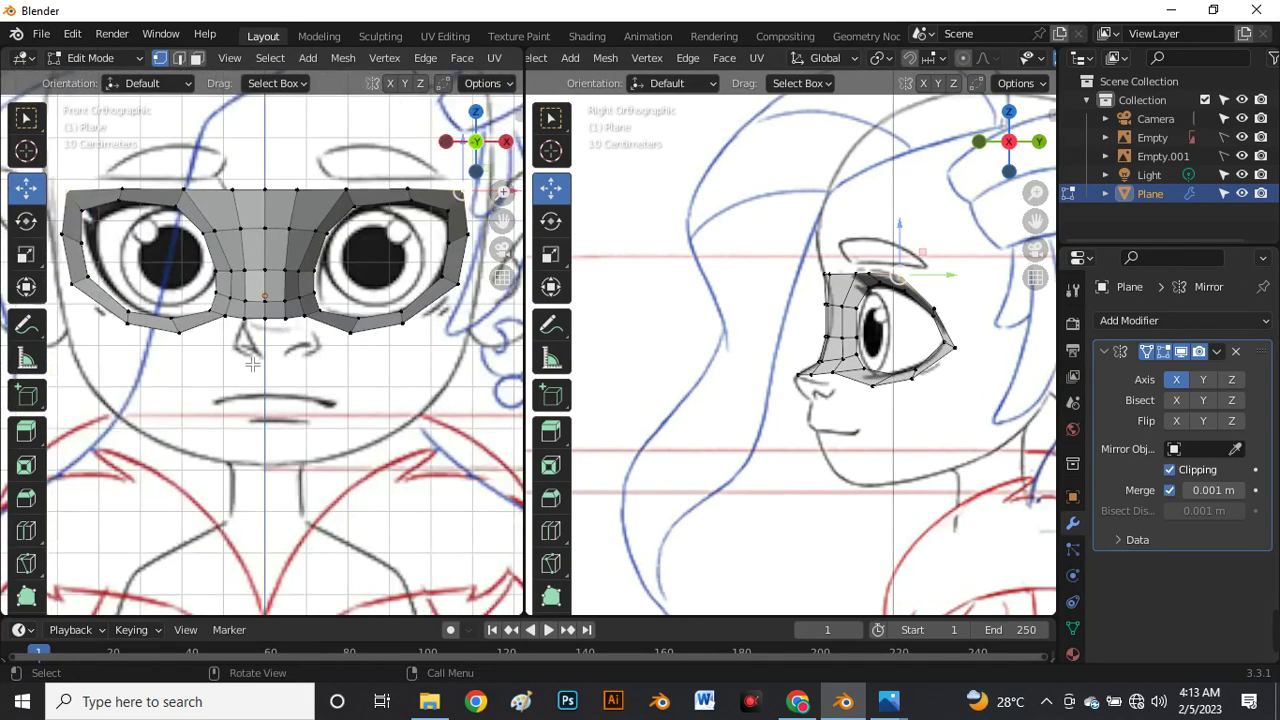
pyautogui.scroll(2, 255, 360)
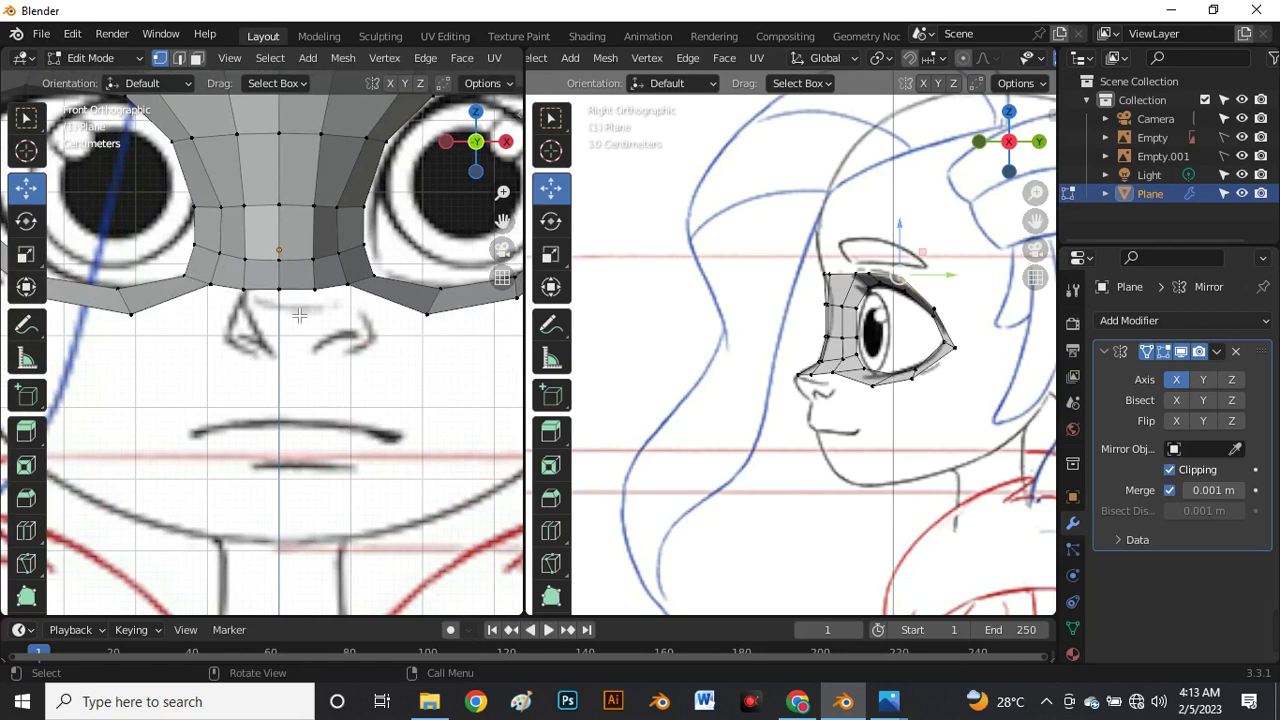
# Select the bottom edges of the nose in edge mode and extrude them about 0.09 m downward to the nose base.
pyautogui.press('2')
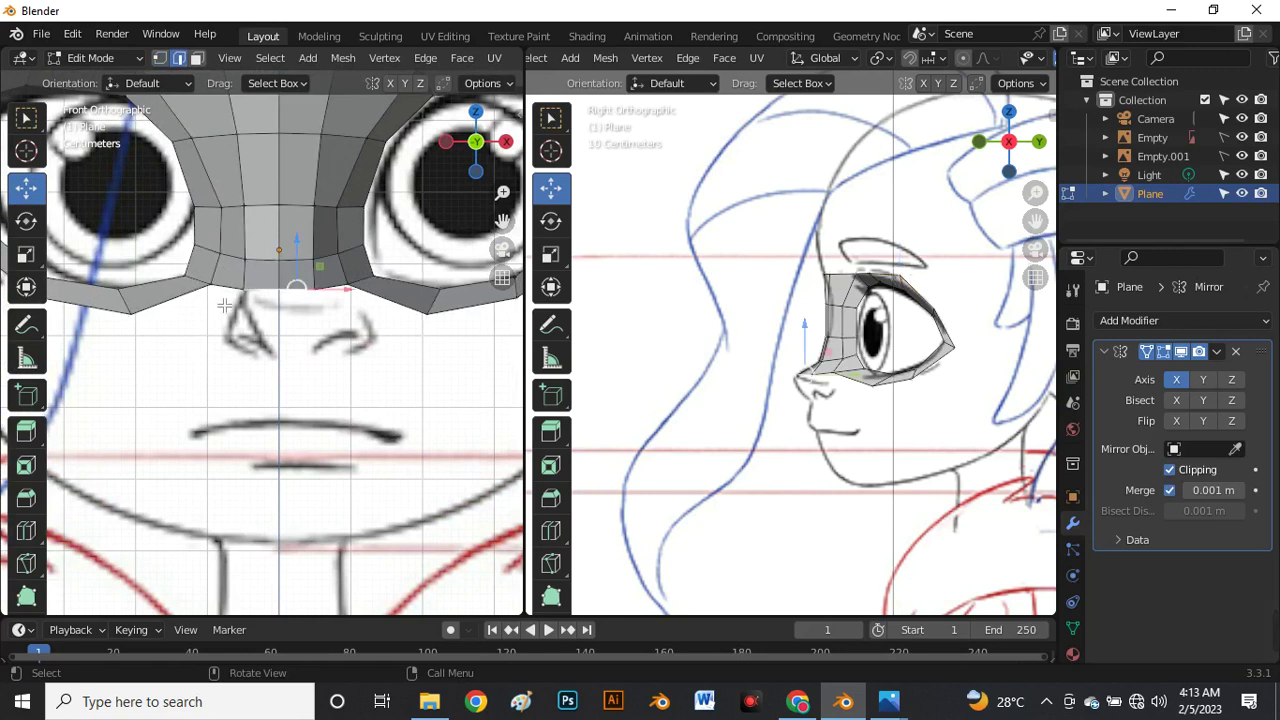
pyautogui.scroll(4, 230, 302)
pyautogui.scroll(-5, 233, 279)
pyautogui.scroll(2, 320, 265)
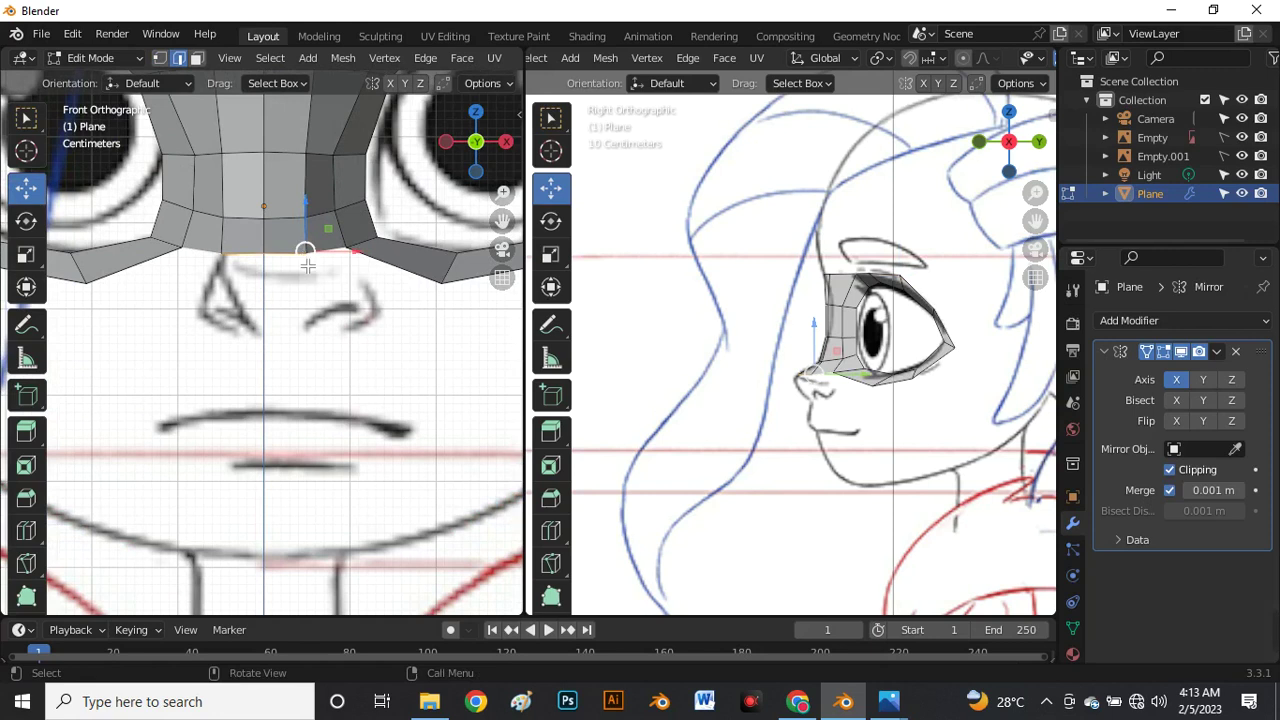
pyautogui.press('e')
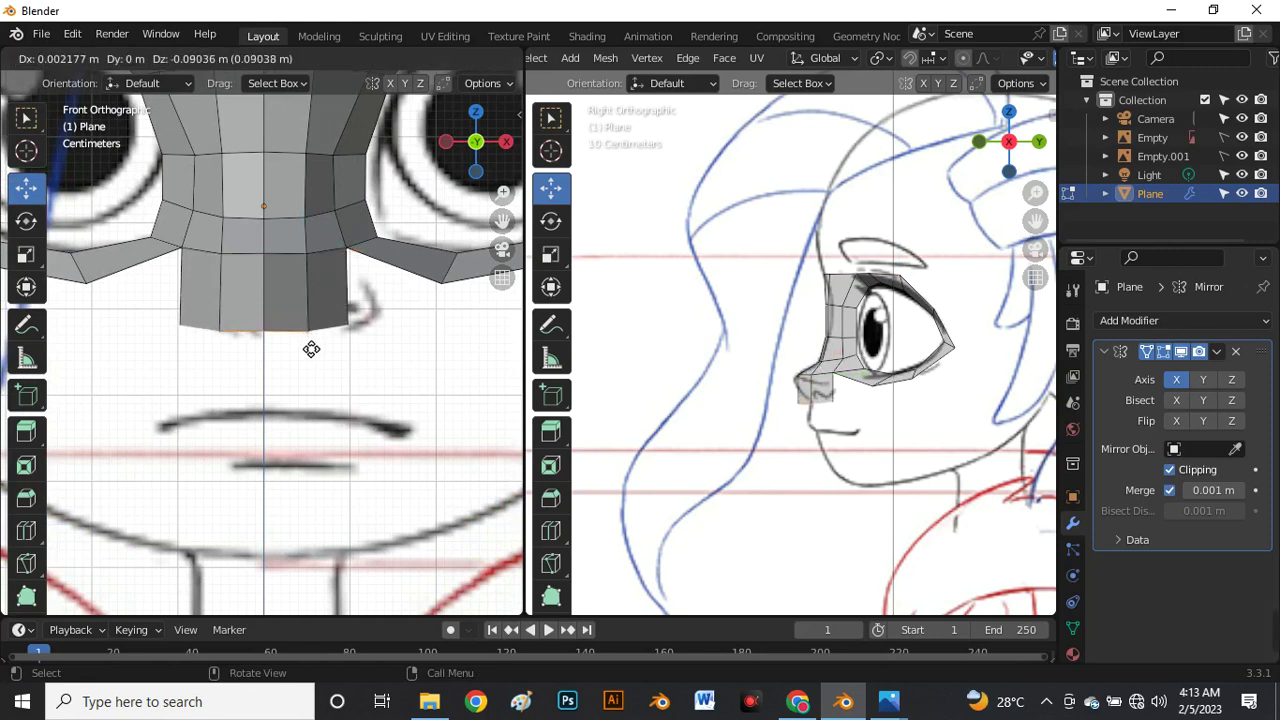
pyautogui.click(312, 353)
pyautogui.scroll(3, 330, 300)
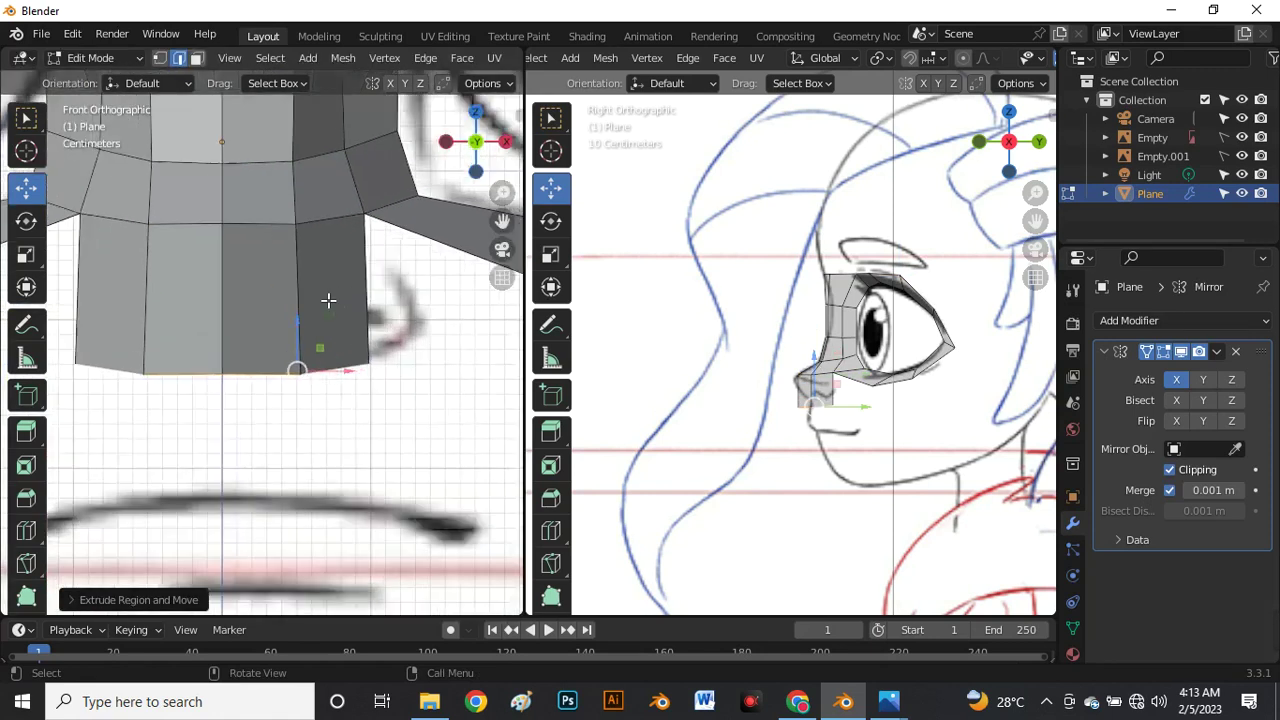
# Move the extruded bottom edges of the nose backward and slightly up to the nose base in the side view.
pyautogui.scroll(8, 745, 420)
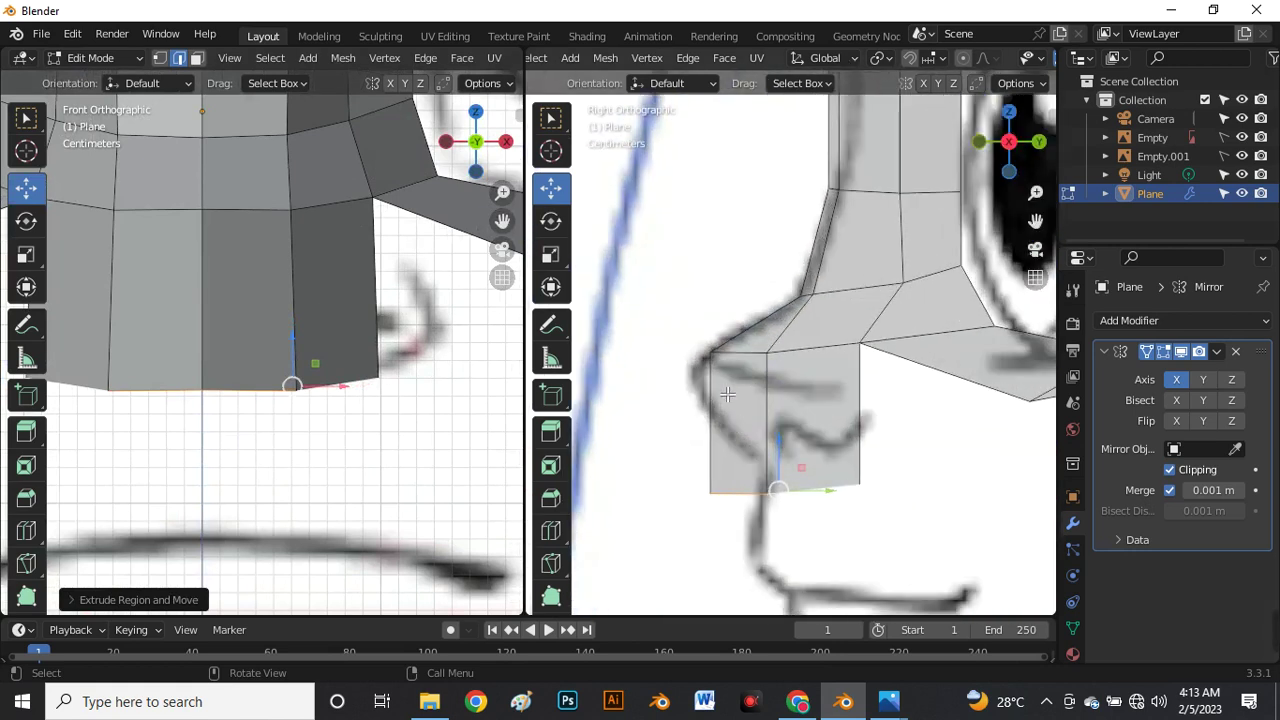
pyautogui.scroll(-3, 727, 395)
pyautogui.scroll(2, 765, 449)
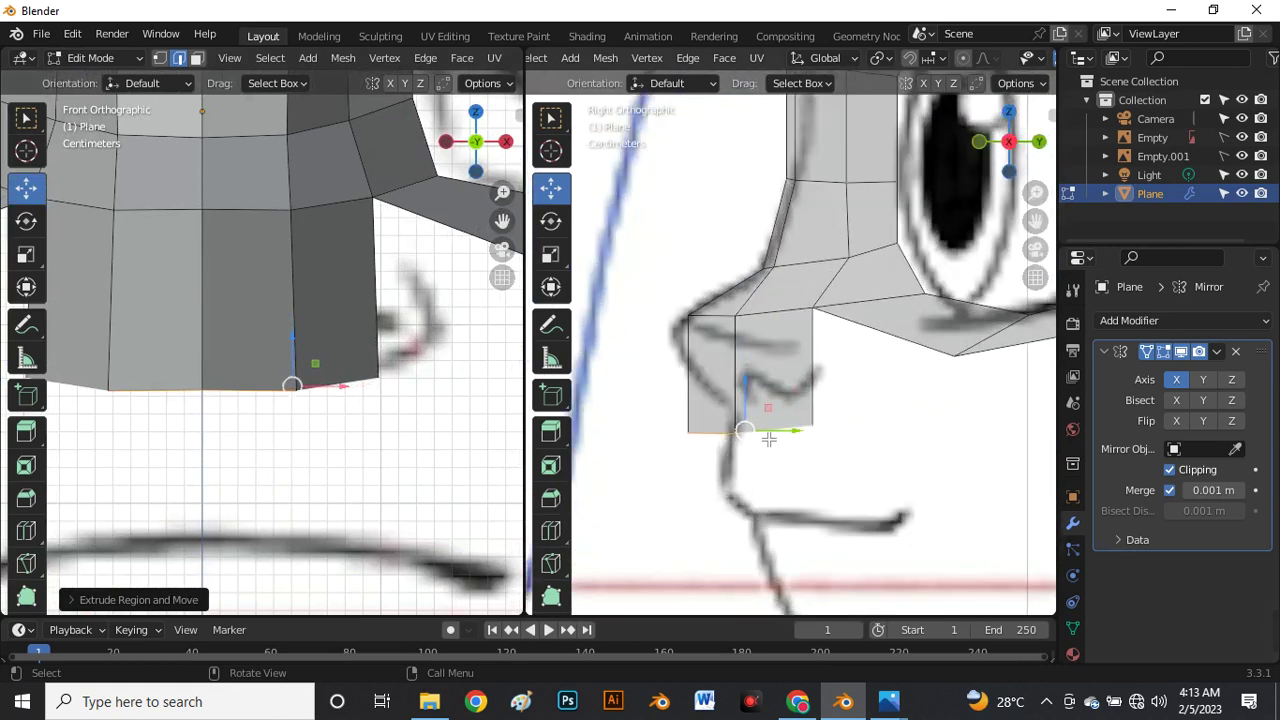
pyautogui.moveTo(777, 433)
pyautogui.mouseDown()
pyautogui.moveTo(789, 434)
pyautogui.moveTo(765, 432)
pyautogui.moveTo(769, 420)
pyautogui.mouseUp()
# Scale the nose's bottom edges down to narrow the nose base, and adjust their position slightly in the front view.
pyautogui.scroll(-5, 328, 290)
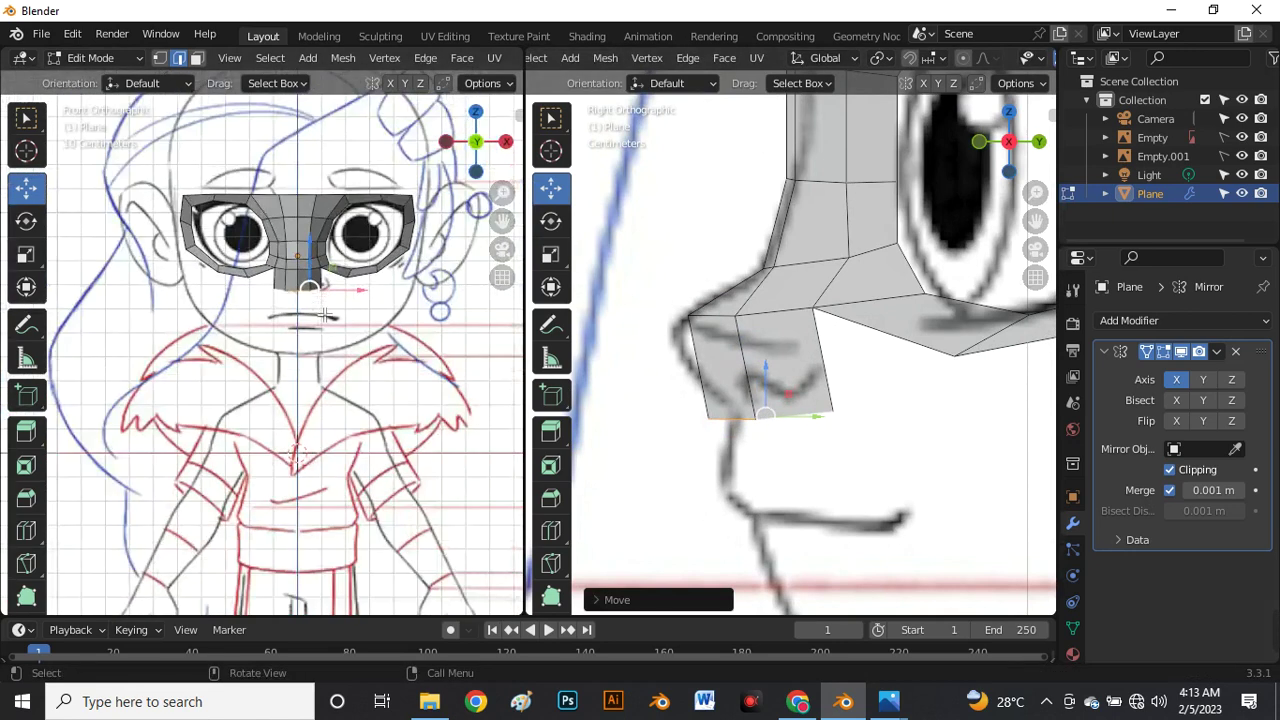
pyautogui.scroll(7, 326, 316)
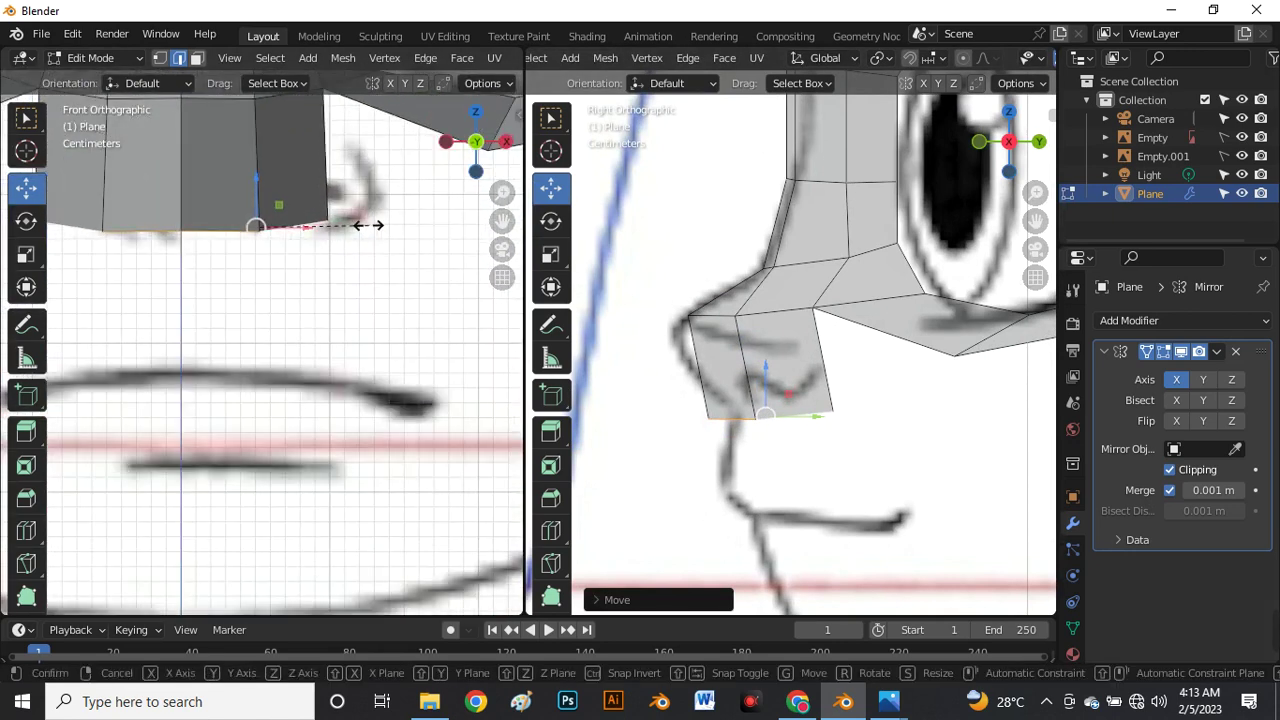
pyautogui.press('s')
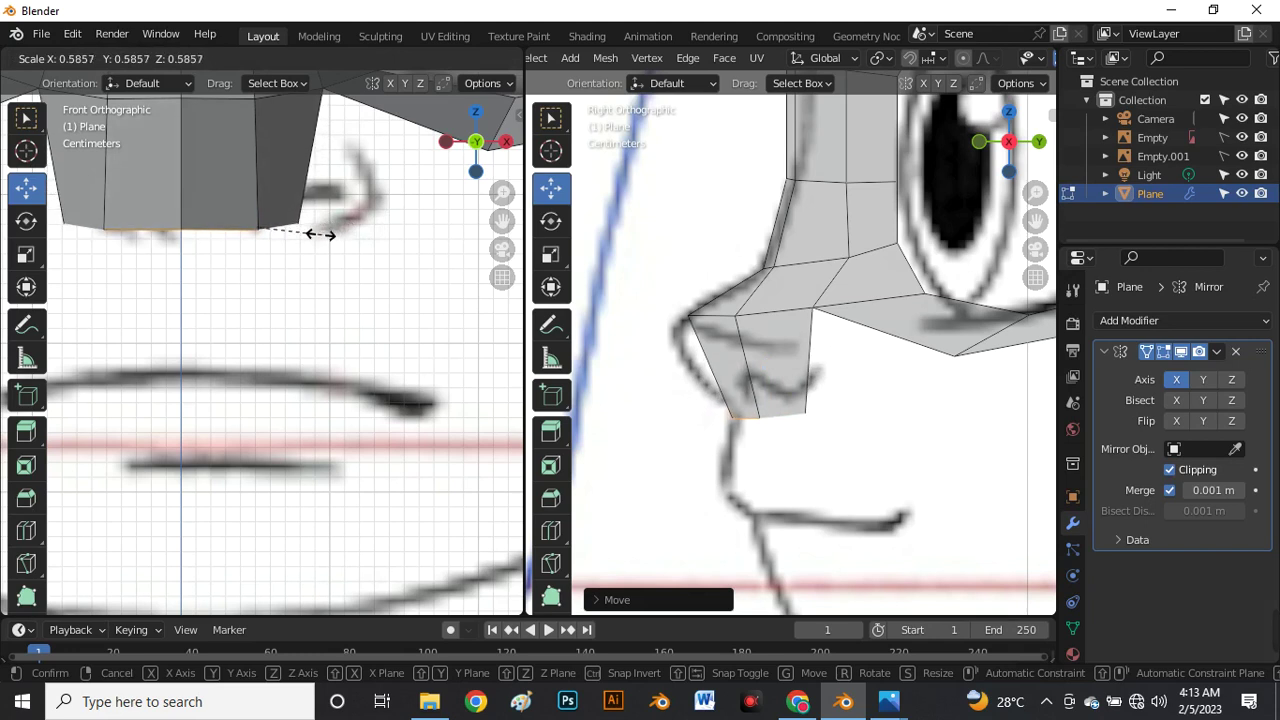
pyautogui.click(316, 237)
pyautogui.scroll(-3, 322, 259)
pyautogui.scroll(-3, 322, 259)
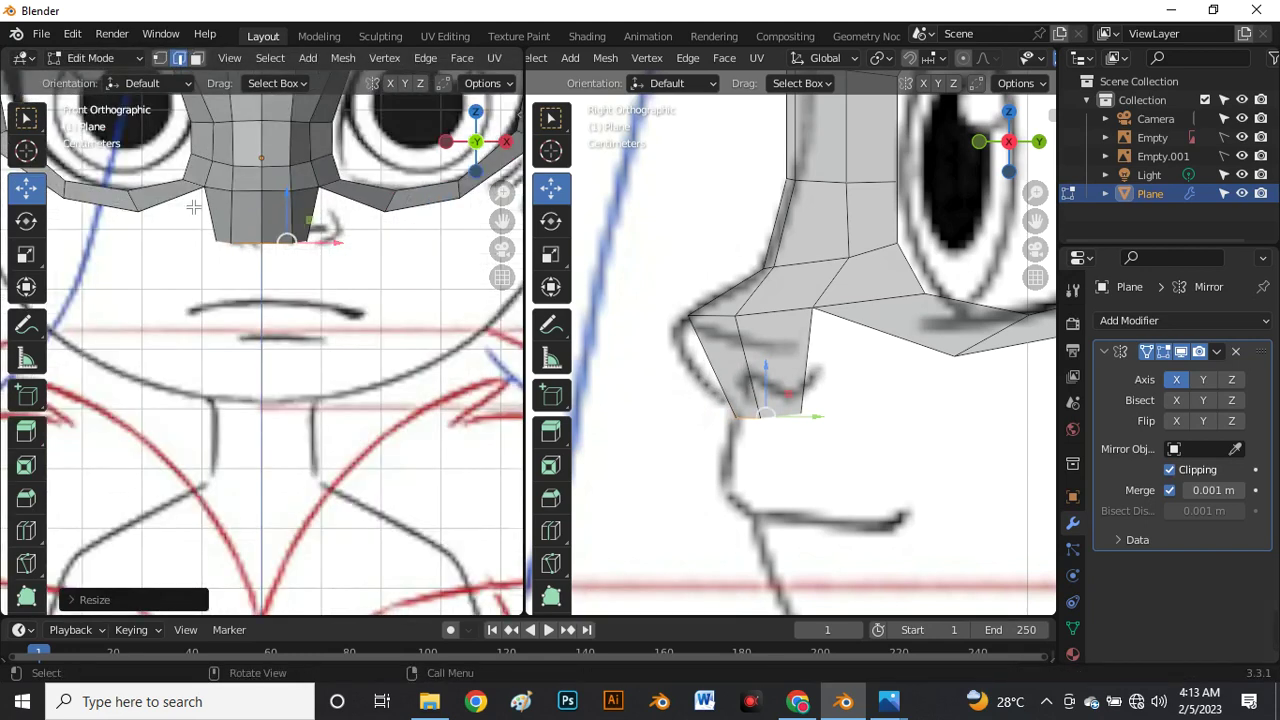
pyautogui.scroll(3, 359, 268)
pyautogui.moveTo(362, 268); pyautogui.dragTo(361, 268)
pyautogui.scroll(-3, 352, 235)
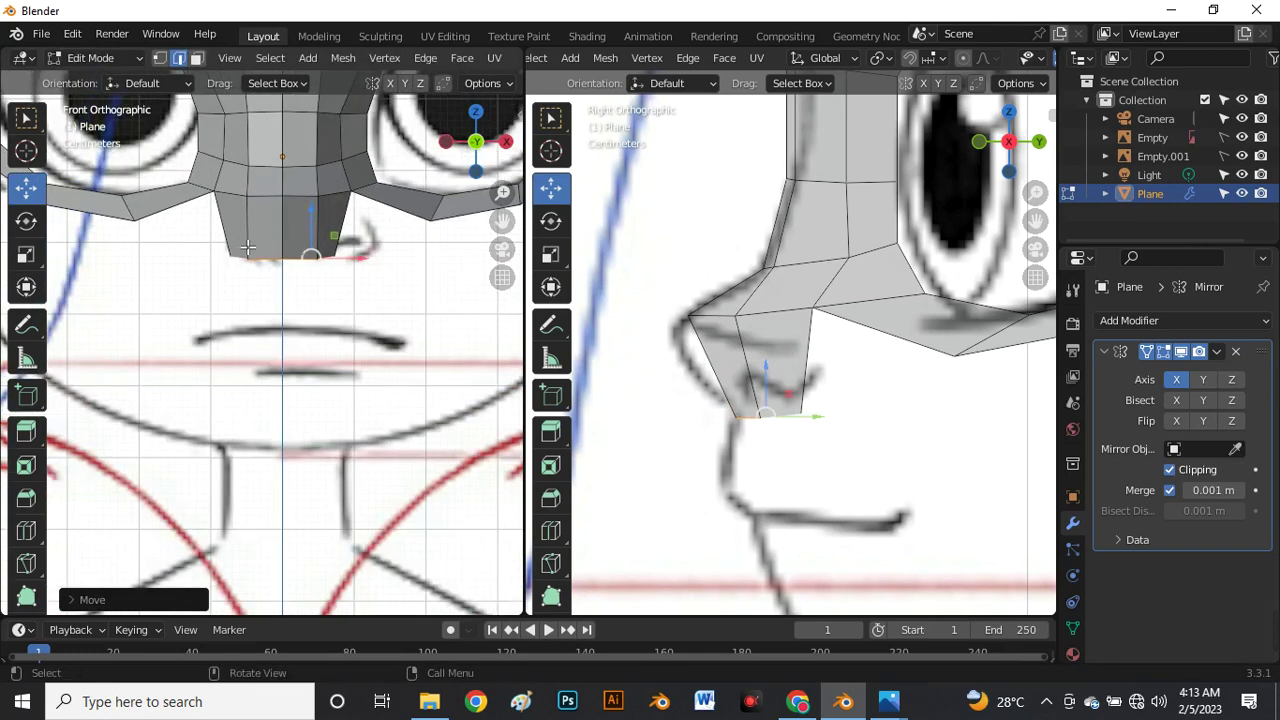
# Extrude the outer side edge of the nose outward and down onto the cheek, and rotate the new edge in the front view.
pyautogui.scroll(2, 352, 231)
pyautogui.scroll(-4, 290, 272)
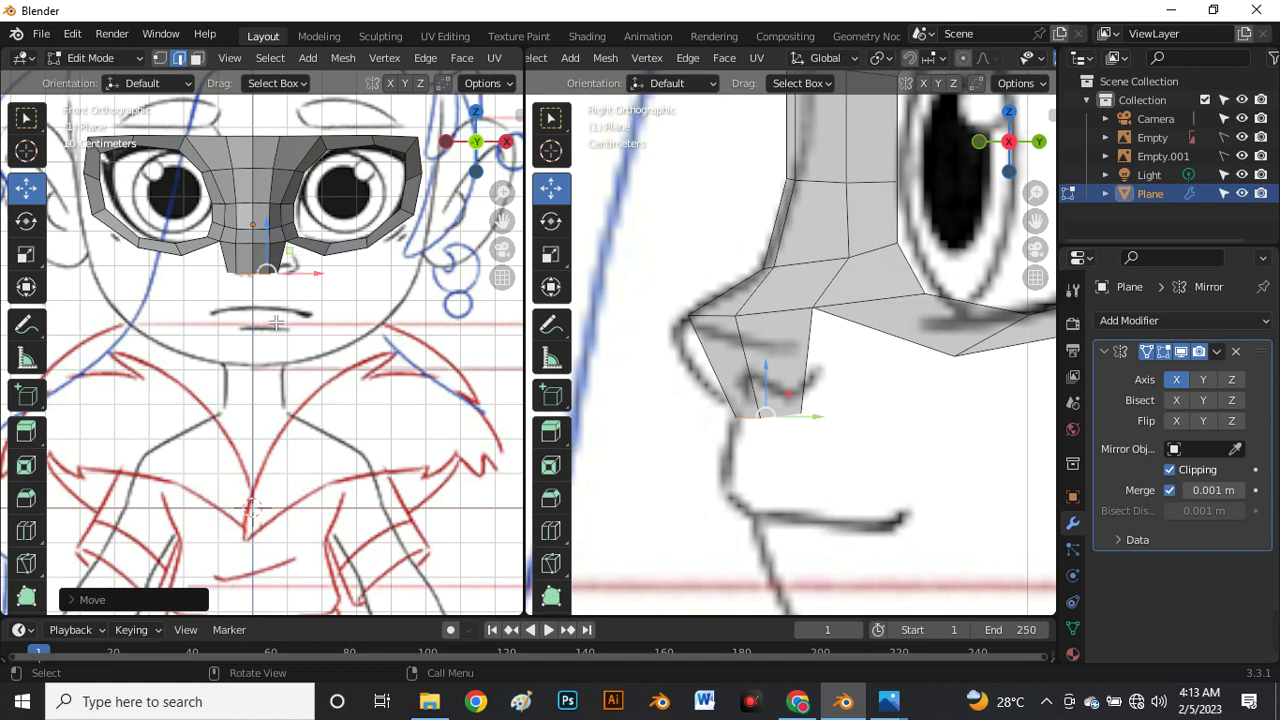
pyautogui.scroll(-7, 669, 166)
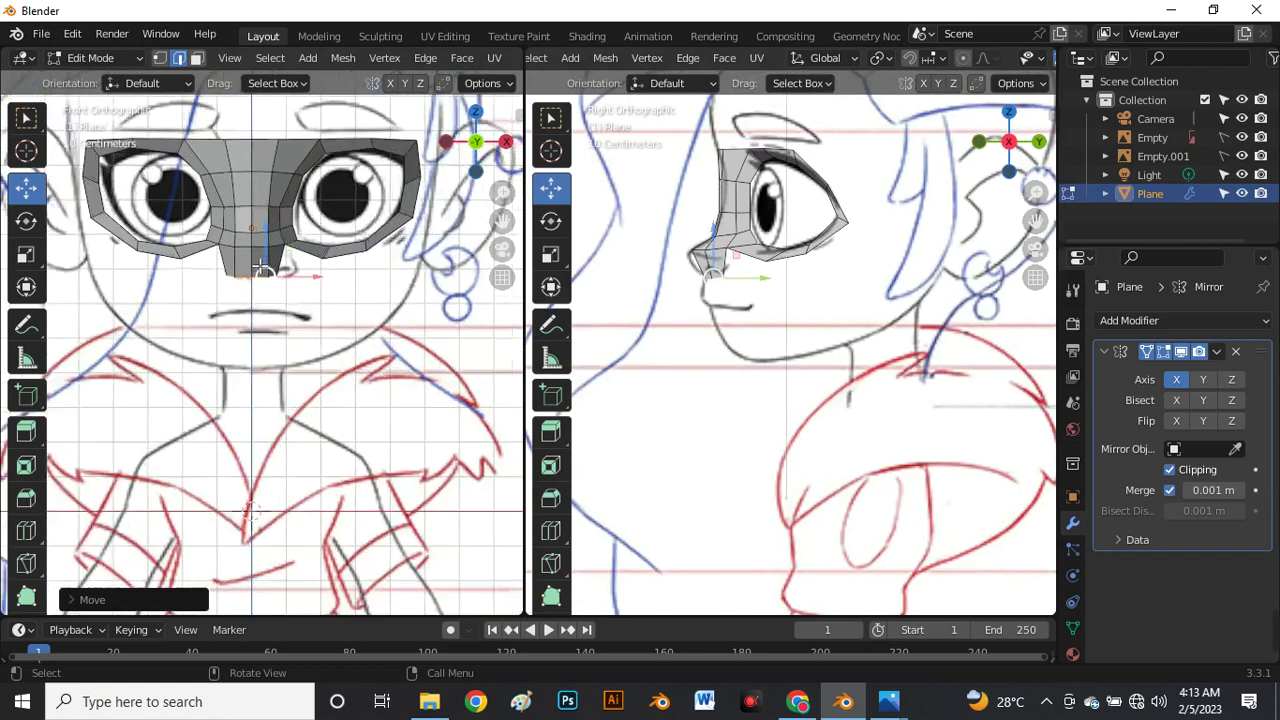
pyautogui.scroll(3, 260, 268)
pyautogui.click(306, 263)
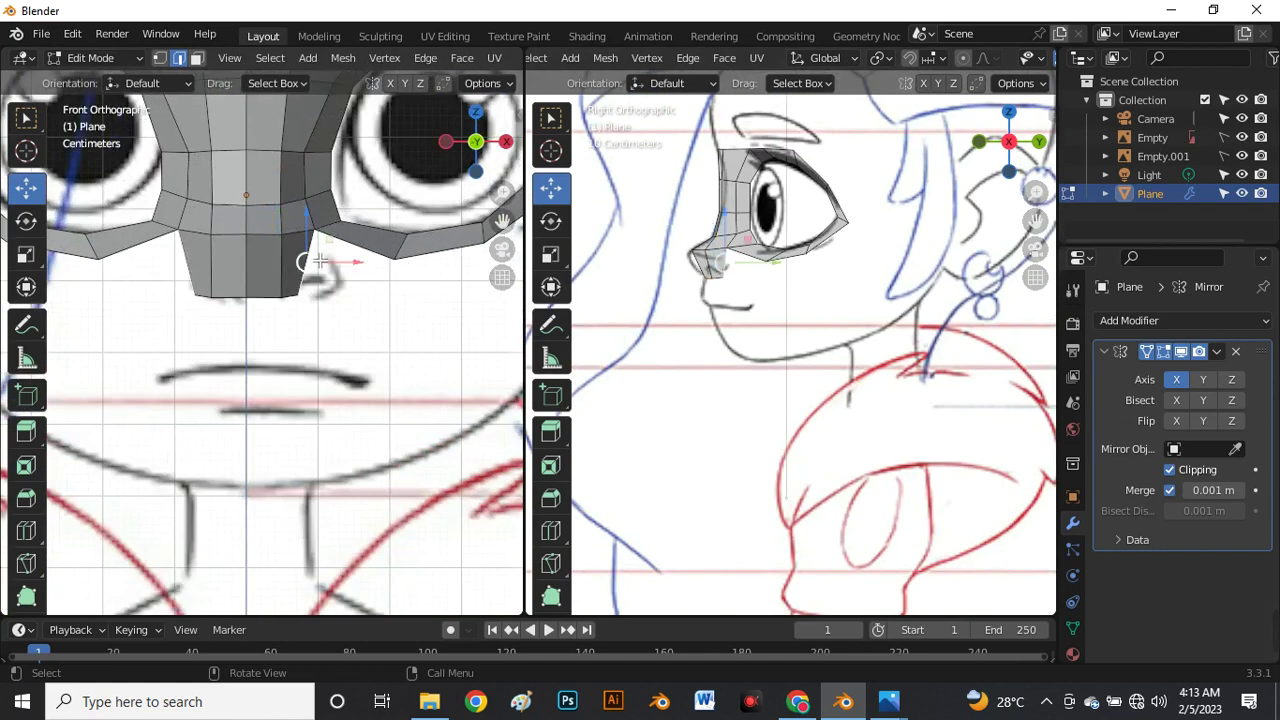
pyautogui.press('e')
pyautogui.click(415, 298)
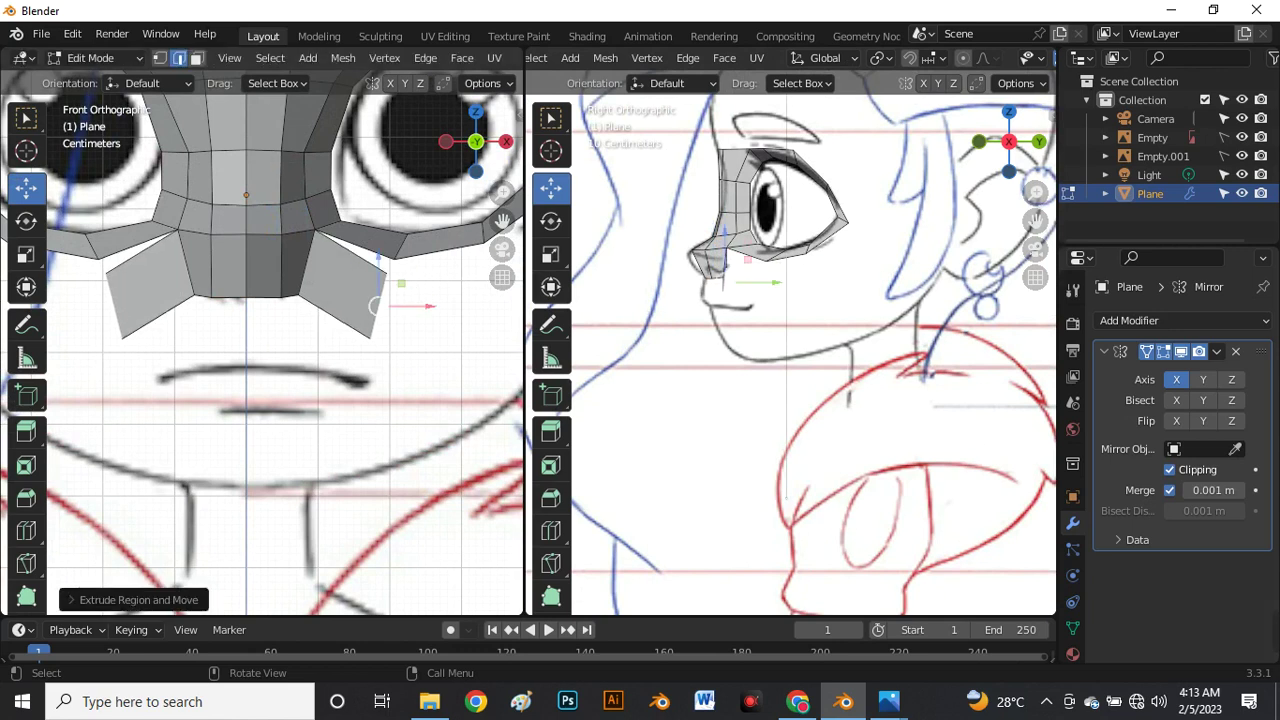
pyautogui.press('r')
pyautogui.click(420, 305)
# Move the cheek edge about 0.1 m backward along Y, rotate it in the side view, and raise it slightly in the front view.
pyautogui.scroll(4, 669, 291)
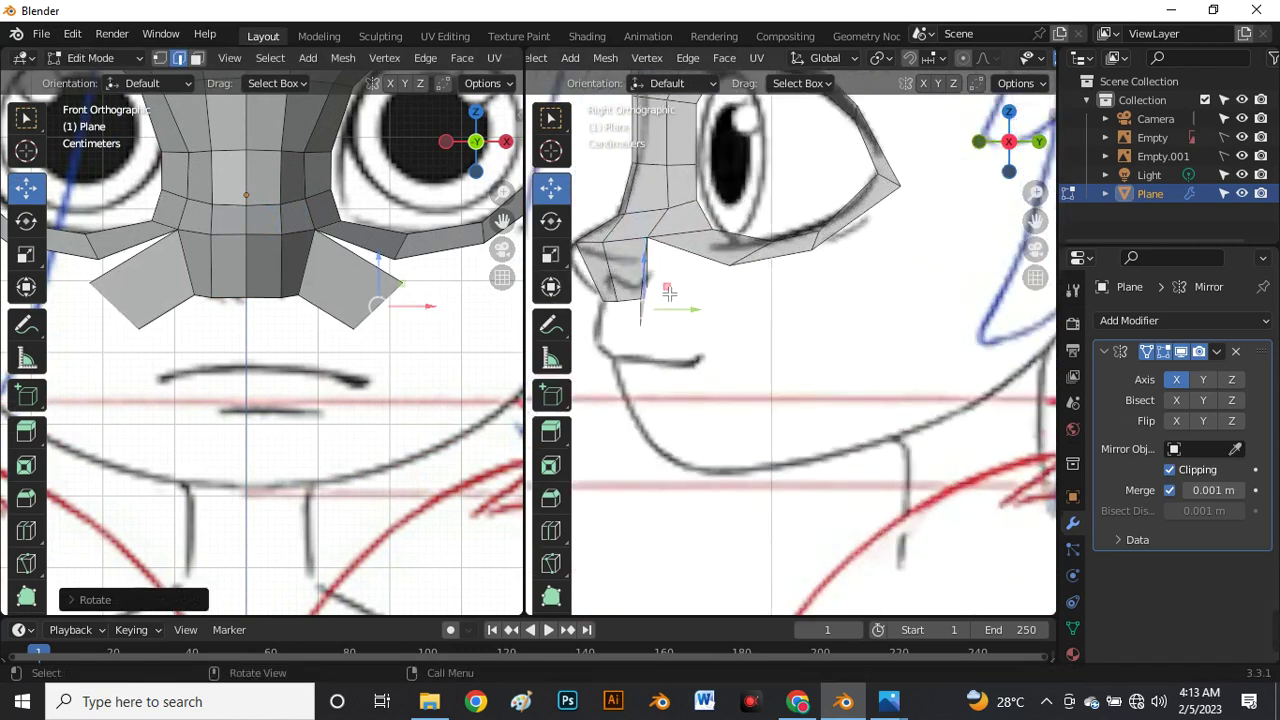
pyautogui.press('g')
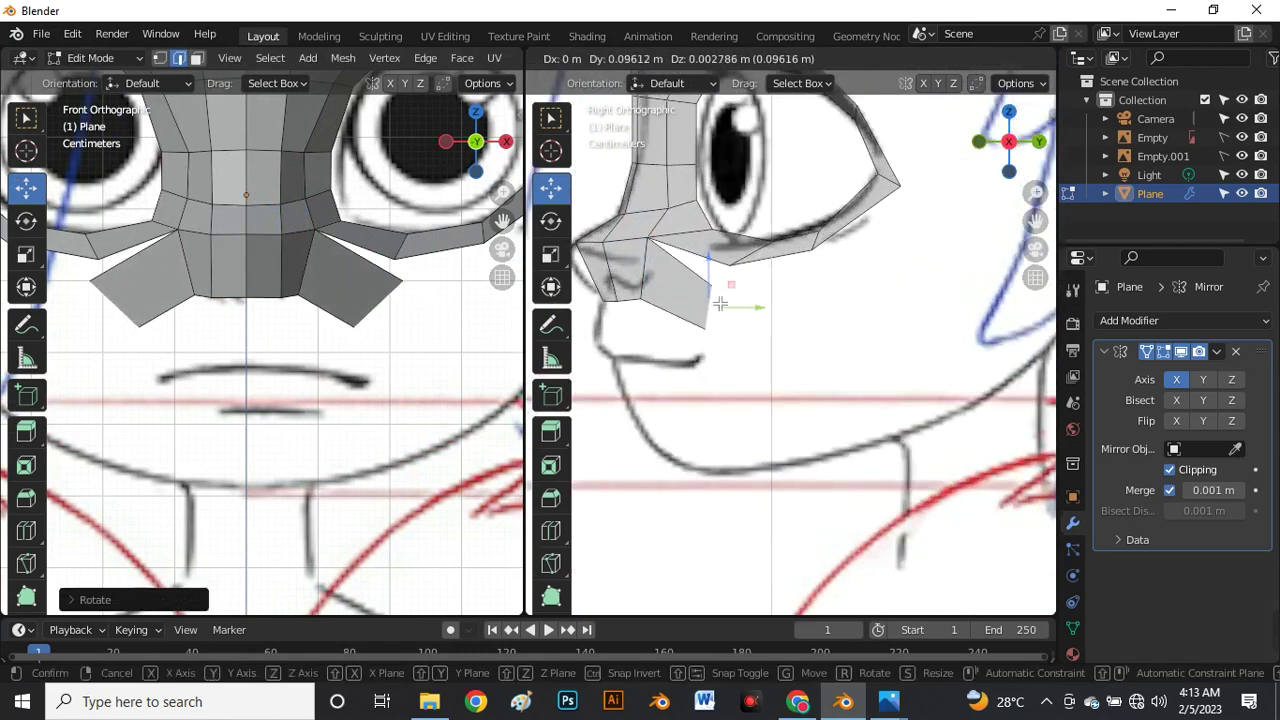
pyautogui.click(728, 279)
pyautogui.press('r')
pyautogui.click(786, 288)
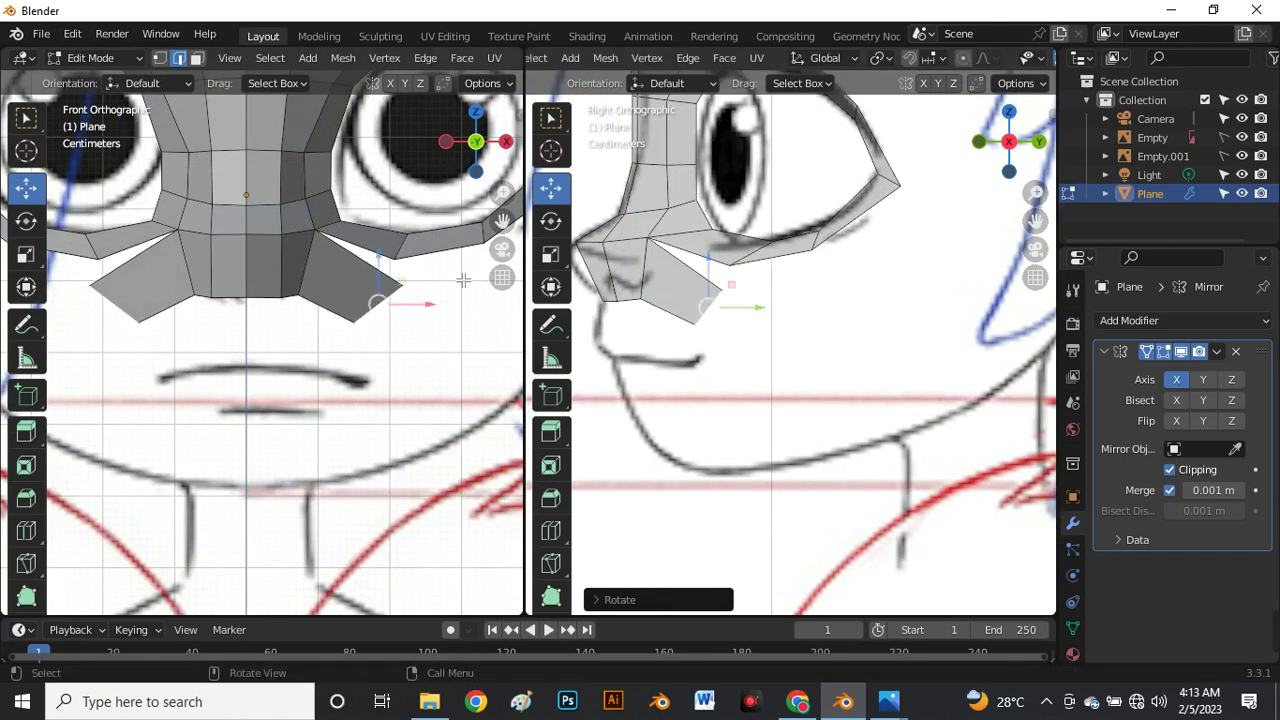
pyautogui.scroll(-1, 329, 289)
pyautogui.scroll(-2, 329, 289)
pyautogui.scroll(2, 363, 307)
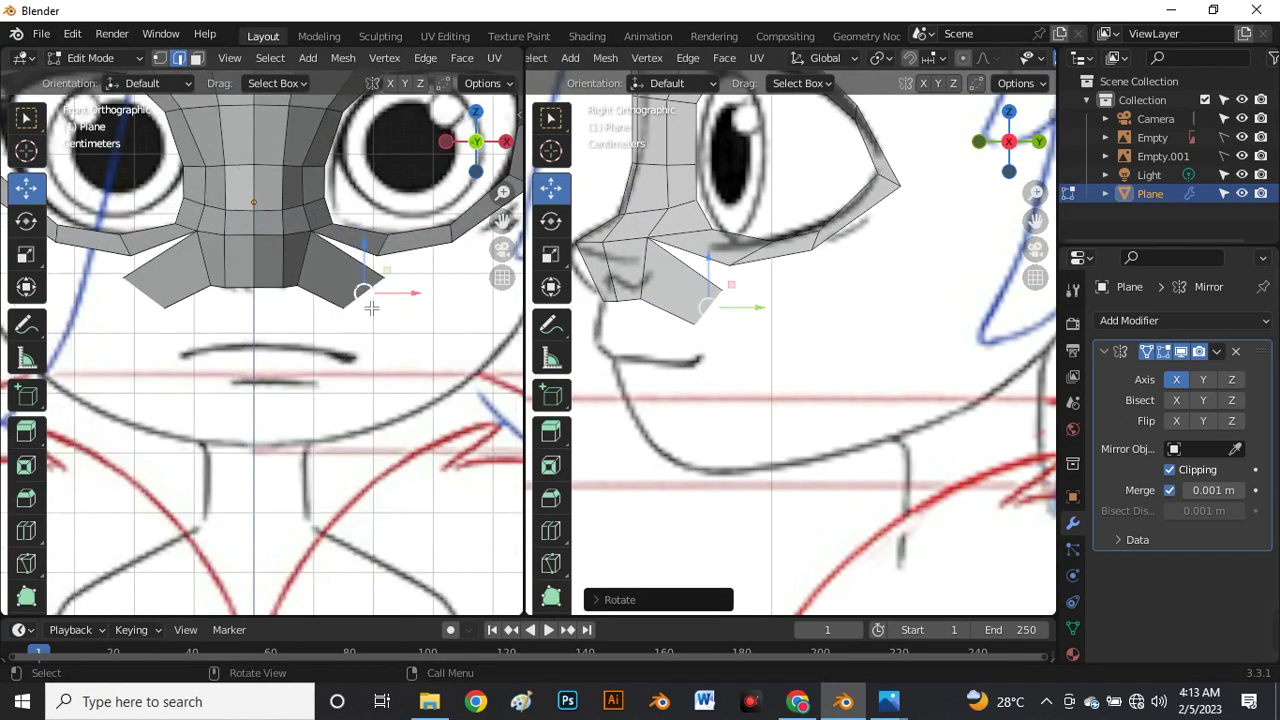
pyautogui.press('g')
pyautogui.click(381, 297)
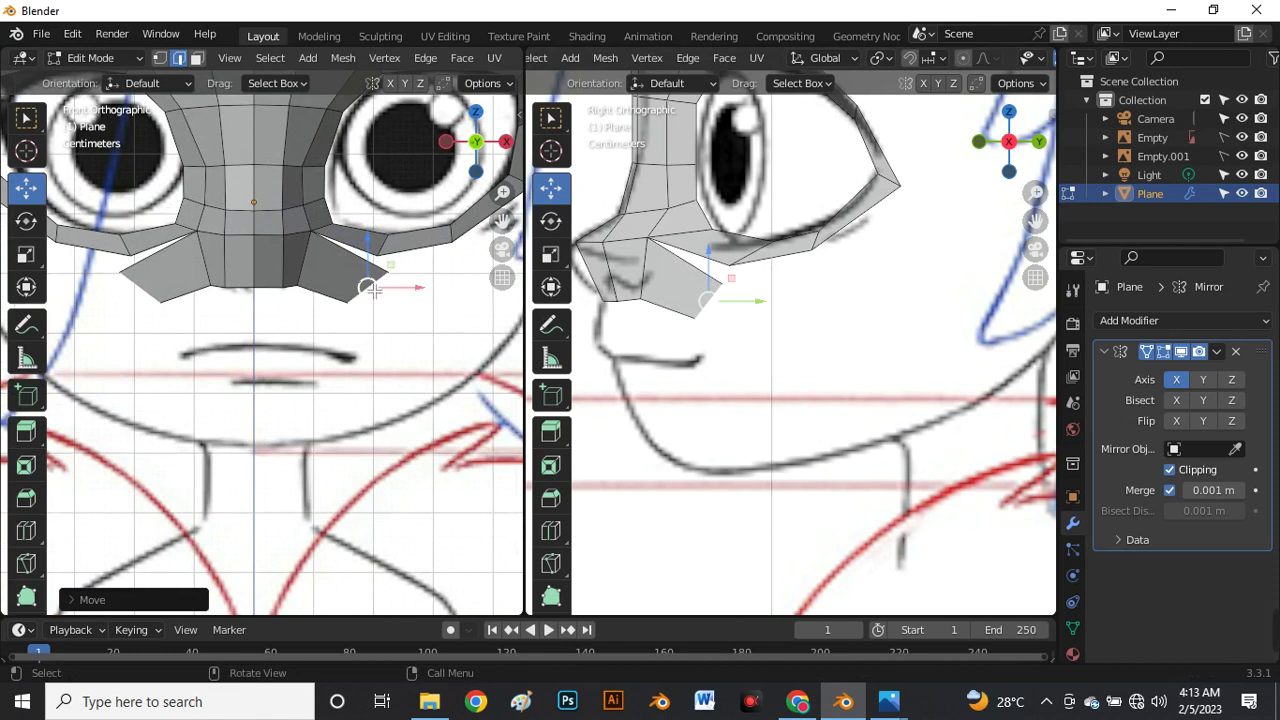
# Extrude the cheek edge outward and down beside the mouth corner, rotating and moving the new edge to curve around the mouth.
pyautogui.press('e')
pyautogui.click(421, 350)
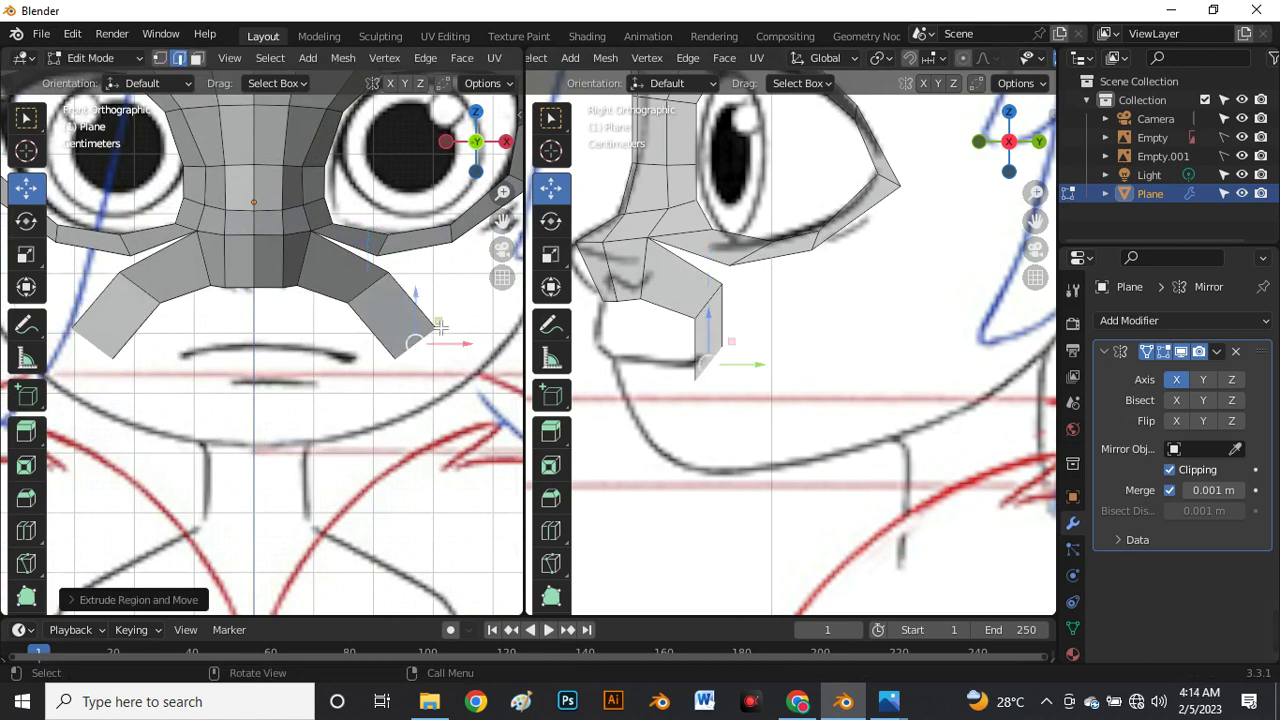
pyautogui.press('r')
pyautogui.click(432, 352)
pyautogui.press('g')
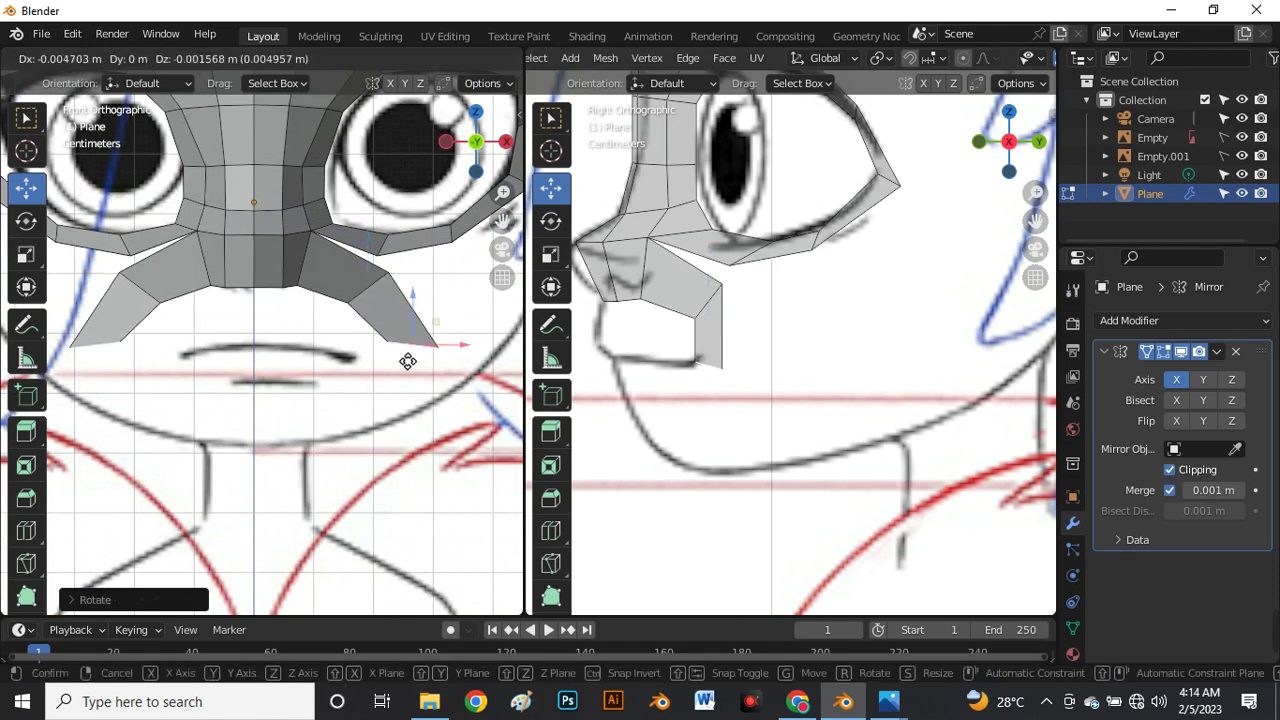
pyautogui.click(403, 367)
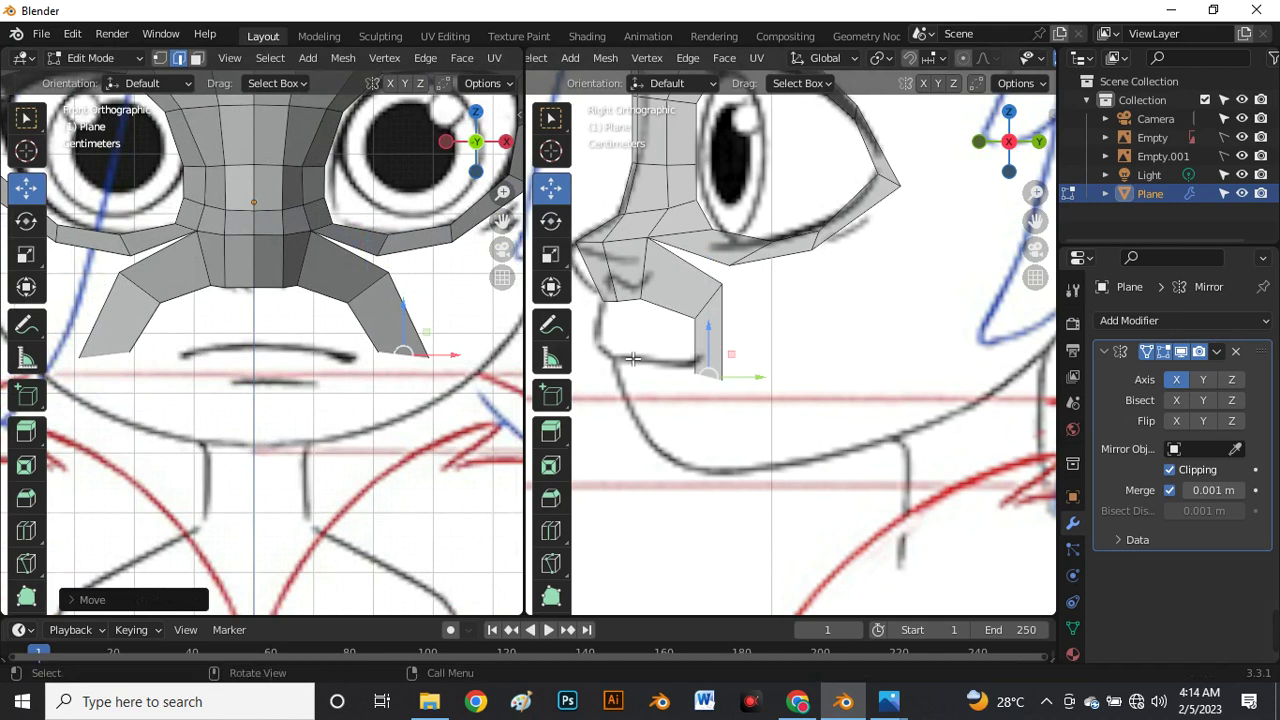
# Move the free edge beside the mouth corner slightly backward and up in the side view.
pyautogui.press('g')
pyautogui.click(750, 370)
pyautogui.press('g')
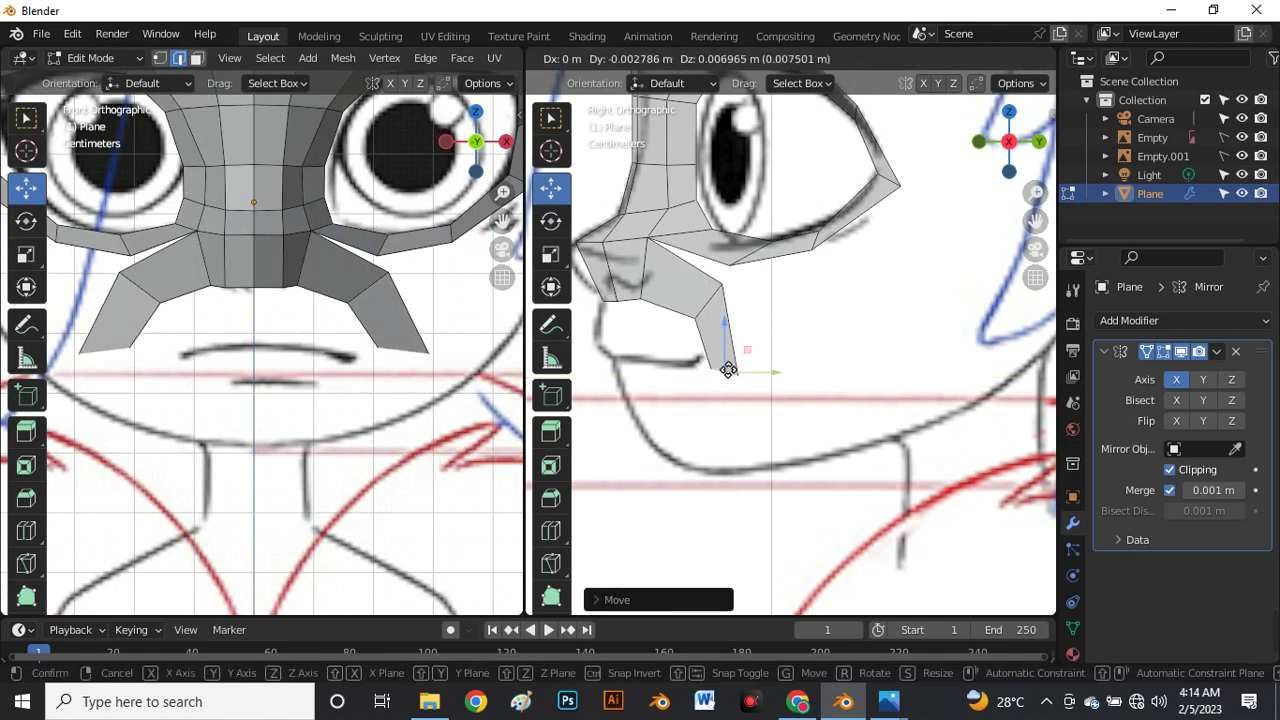
pyautogui.click(728, 370)
# Extrude the edge below the mouth corner down and inward, rotate it in the front view, and move it forward along Y.
pyautogui.press('e')
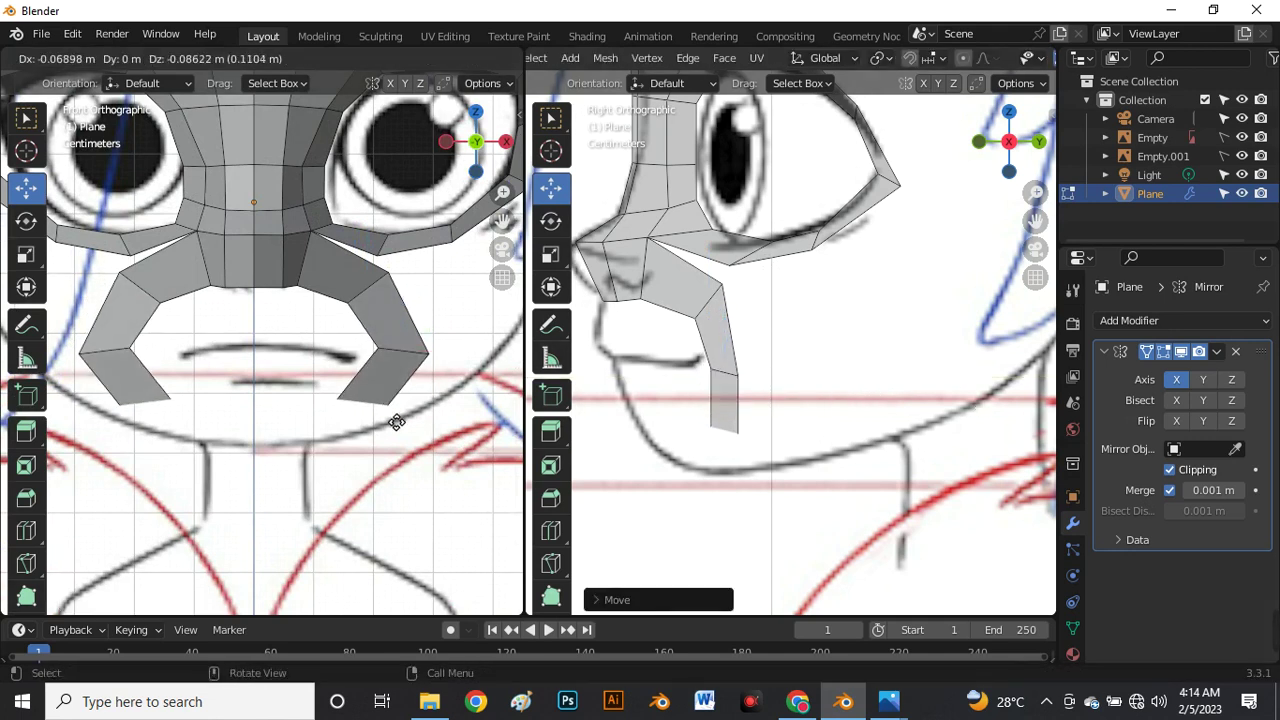
pyautogui.click(395, 418)
pyautogui.press('r')
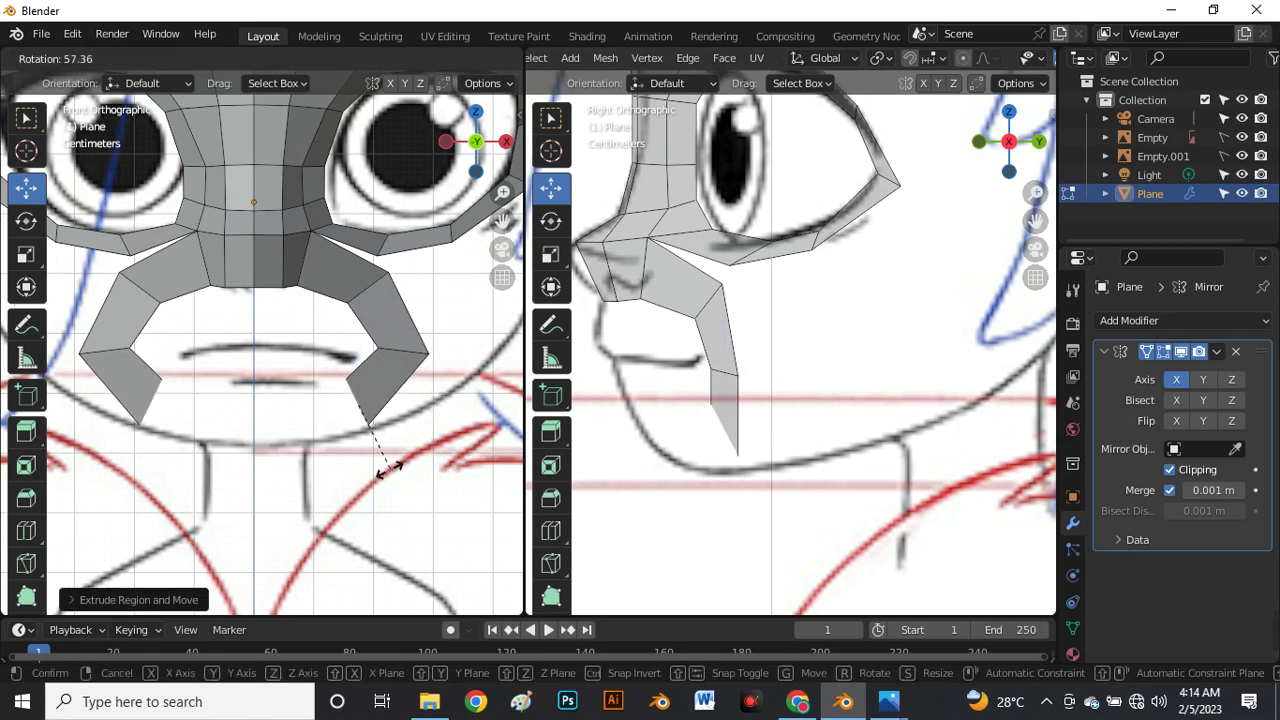
pyautogui.click(440, 462)
pyautogui.moveTo(724, 430); pyautogui.dragTo(682, 430)
# Extrude the edge inward below the mouth, shift it forward to the chin outline, and rotate it about 19 degrees in the side view.
pyautogui.press('e')
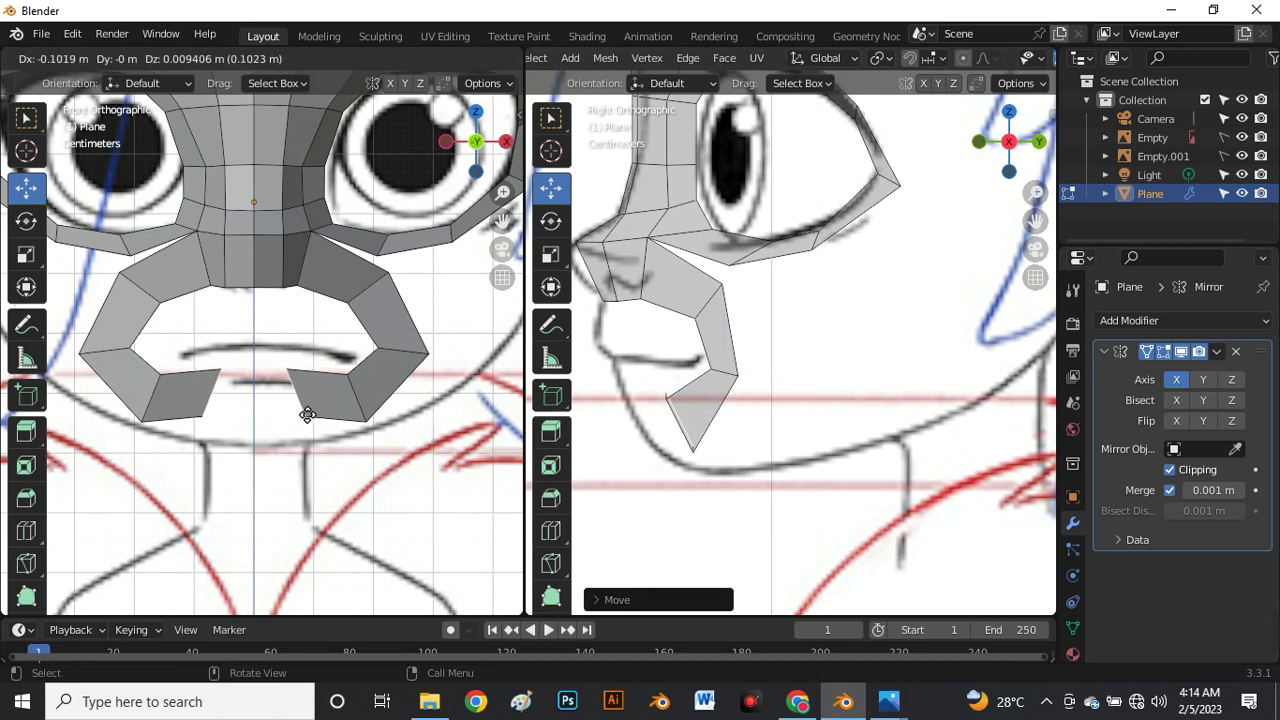
pyautogui.click(307, 414)
pyautogui.press('e')
pyautogui.click(300, 384)
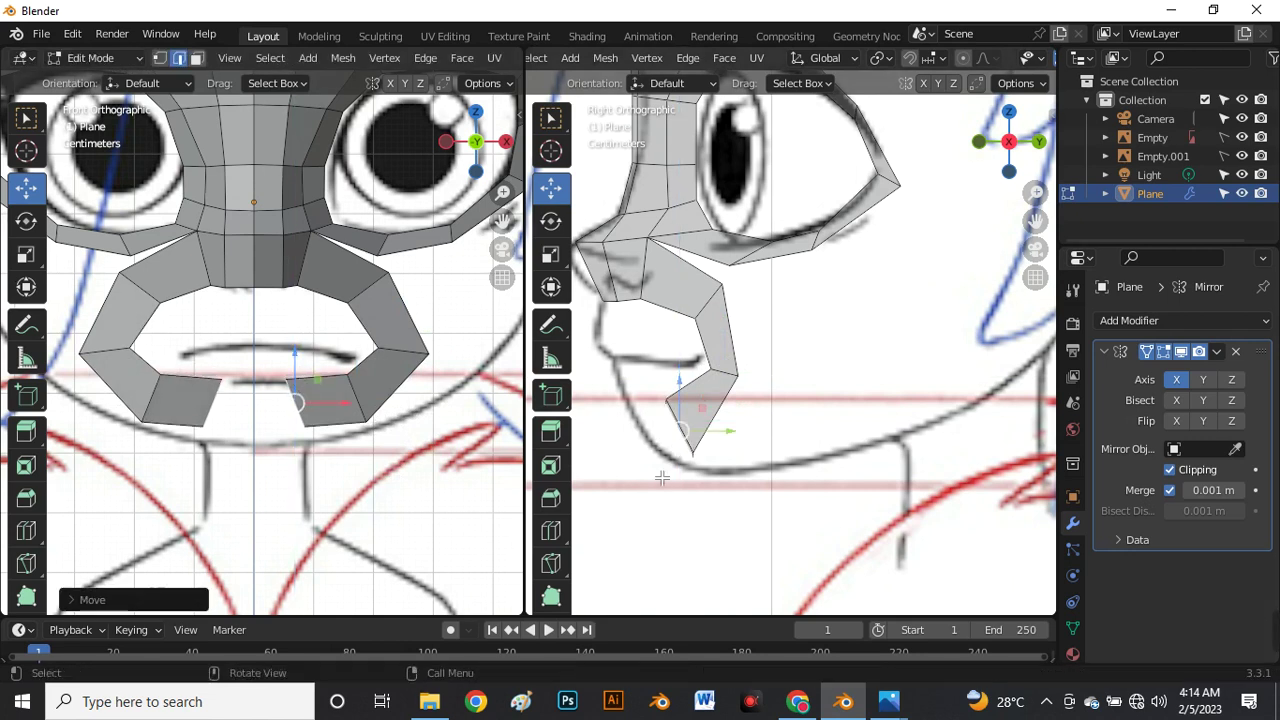
pyautogui.moveTo(697, 432); pyautogui.dragTo(668, 432)
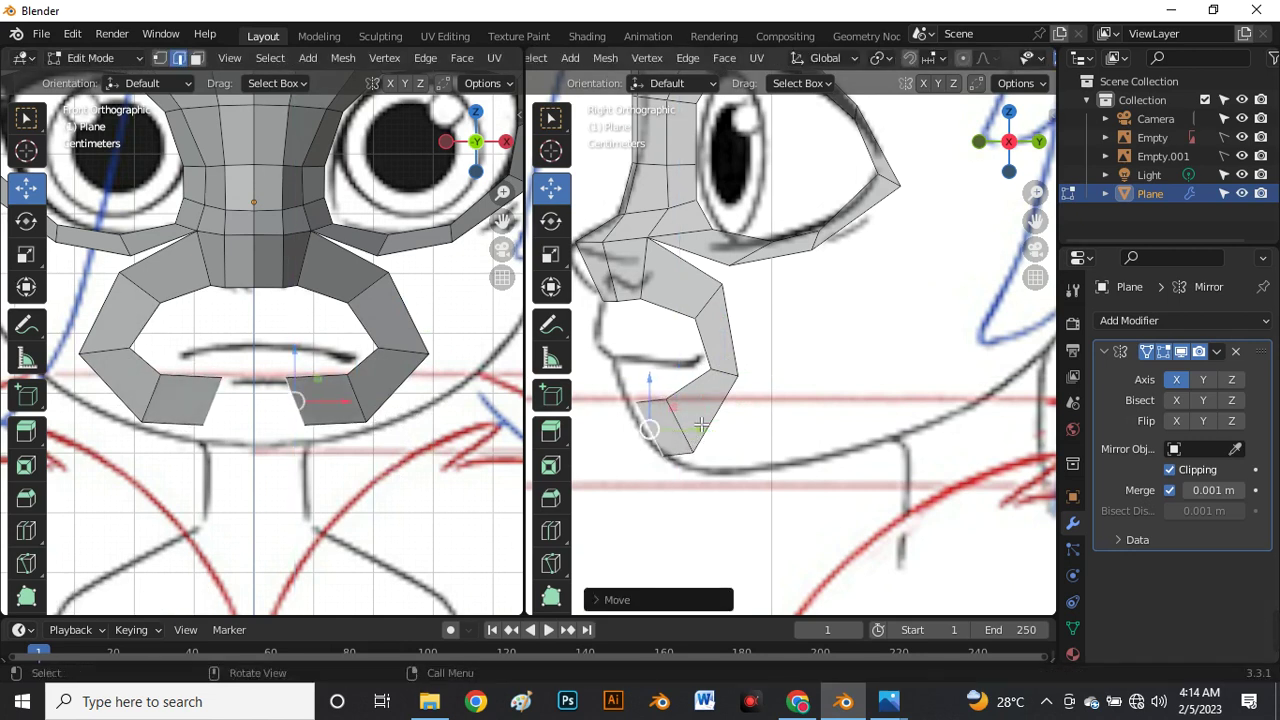
pyautogui.scroll(2, 671, 421)
pyautogui.scroll(2, 671, 421)
pyautogui.press('r')
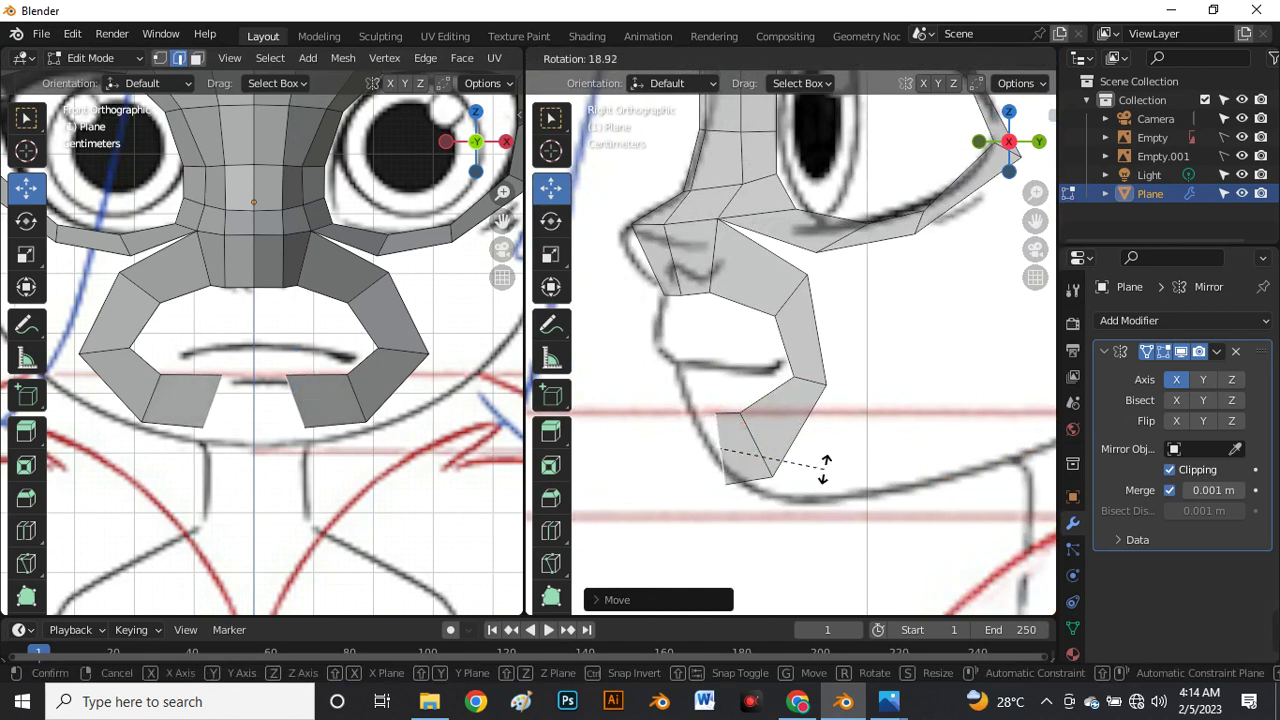
pyautogui.click(824, 468)
# Extrude the edge about 0.12 m to the mirror centre line, closing the mouth loop, then move it forward and rotate it in the side view.
pyautogui.press('e')
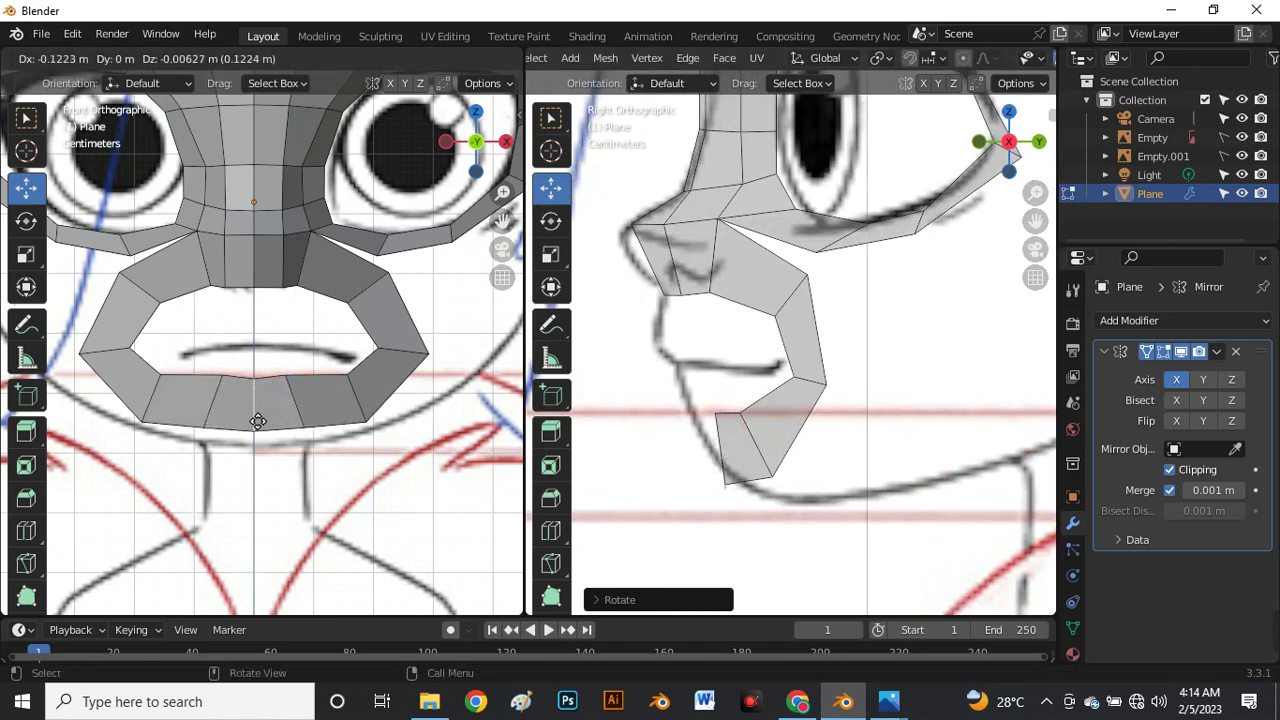
pyautogui.click(255, 405)
pyautogui.scroll(-3, 255, 400)
pyautogui.scroll(4, 258, 398)
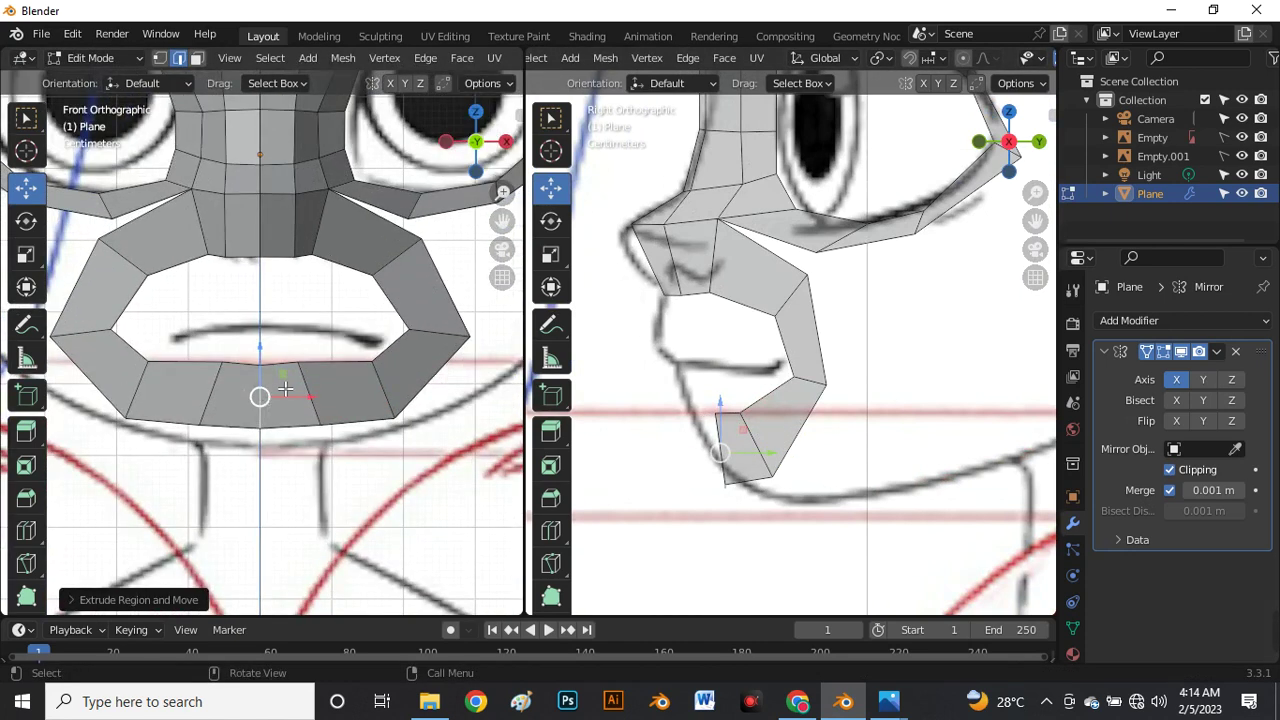
pyautogui.moveTo(733, 458); pyautogui.dragTo(695, 449)
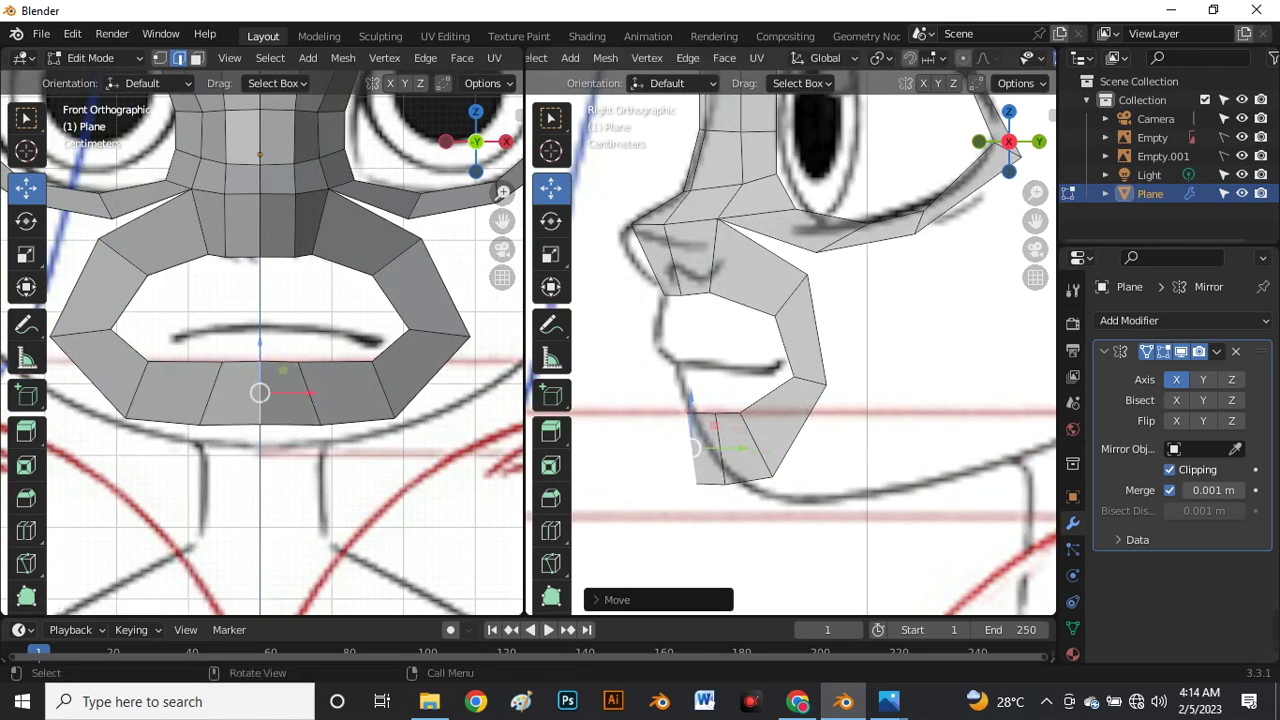
pyautogui.press('r')
pyautogui.click(776, 380)
# Rotate the two chin edges beside the centre edge in the side view to even out the loop's curve.
pyautogui.click(731, 484)
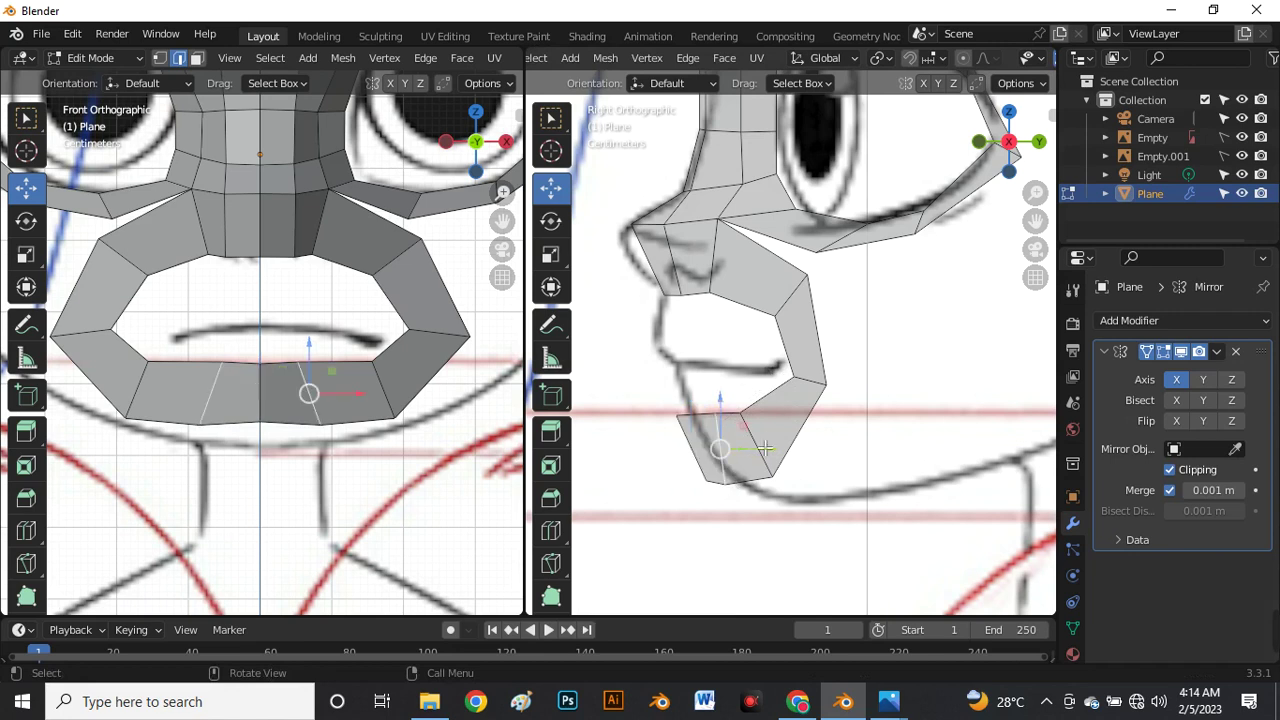
pyautogui.press('r')
pyautogui.click(757, 400)
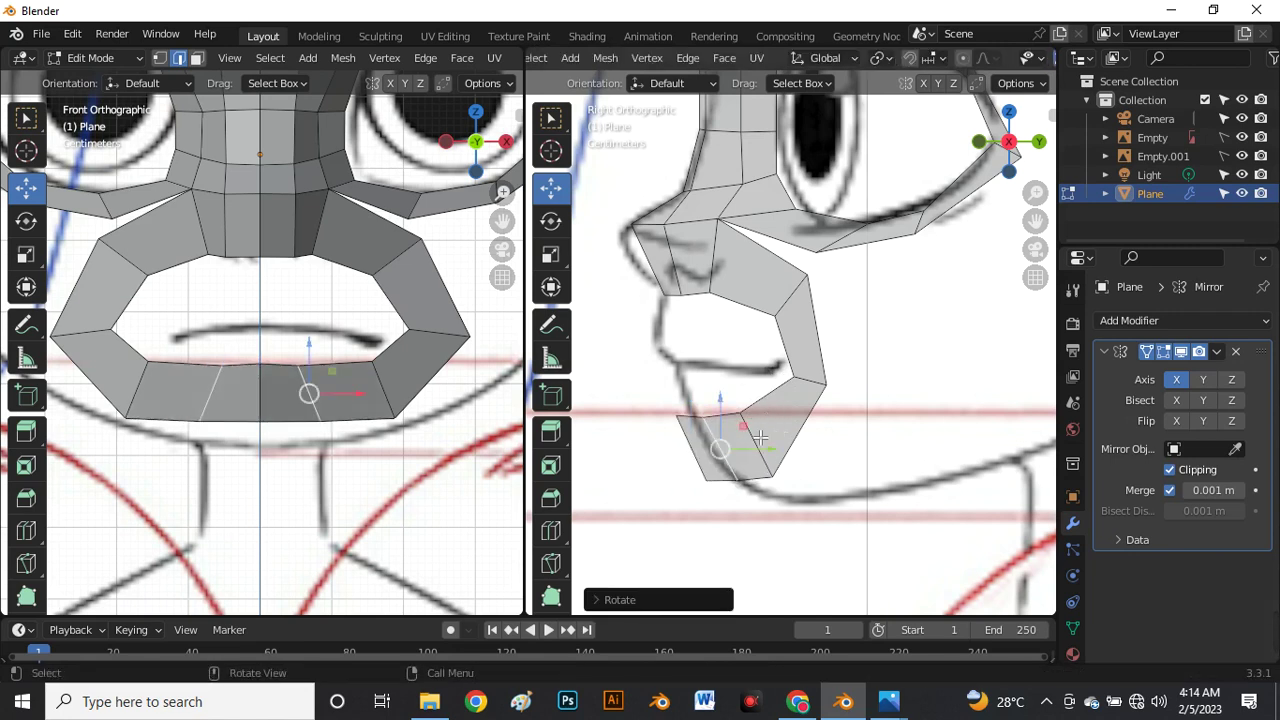
pyautogui.click(758, 444)
pyautogui.press('r')
pyautogui.click(820, 427)
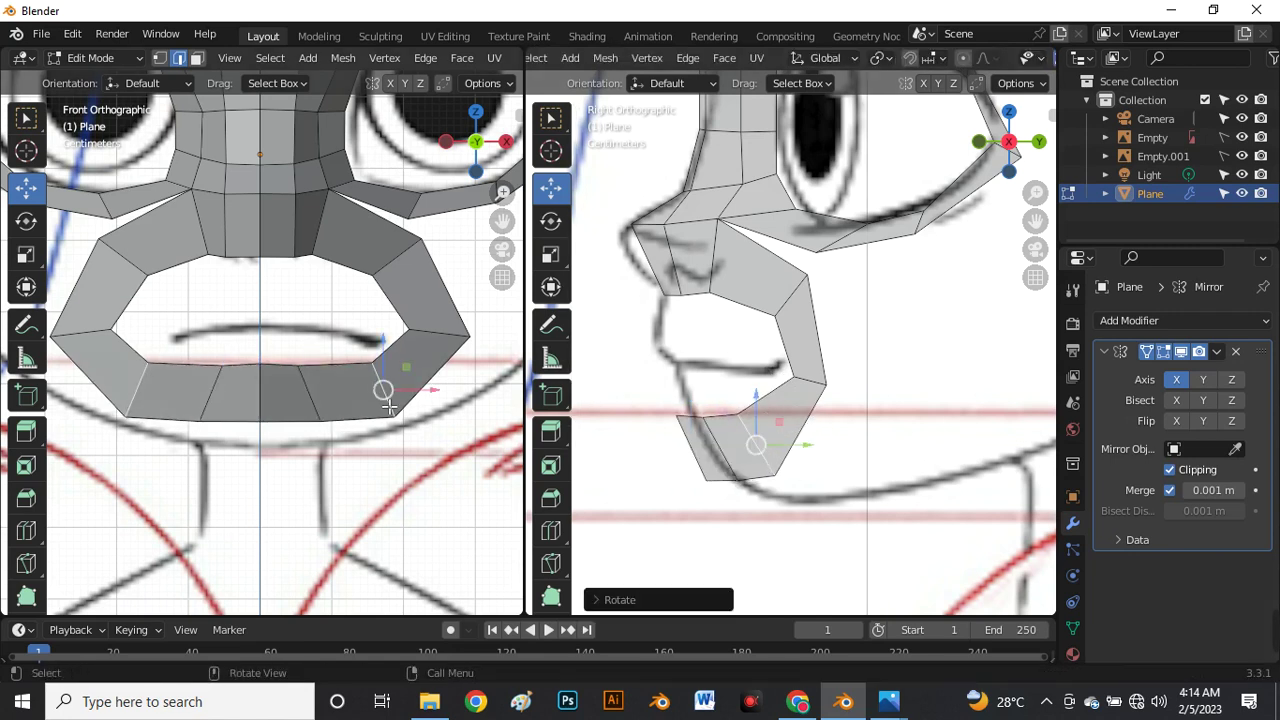
# Move the upper vertex next to the chin's centre outward in the front view to make its edge vertical.
pyautogui.scroll(-2, 388, 407)
pyautogui.click(318, 379)
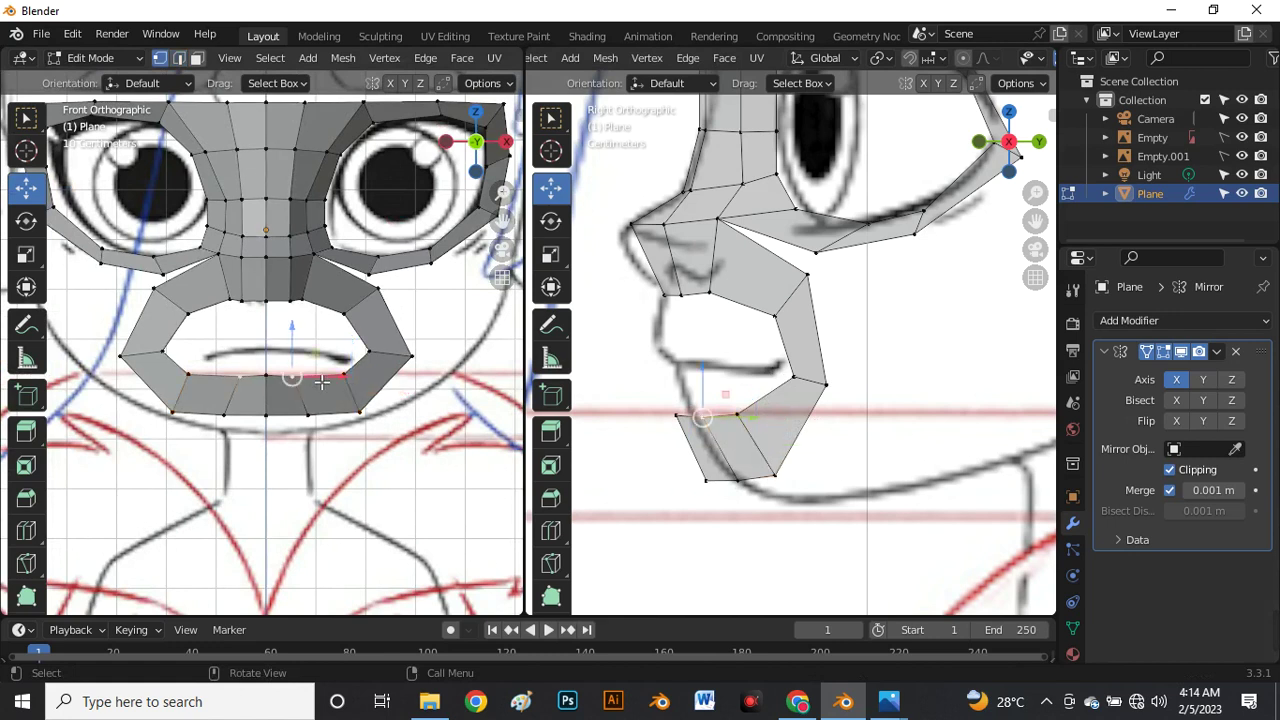
pyautogui.press('g')
pyautogui.click(309, 373)
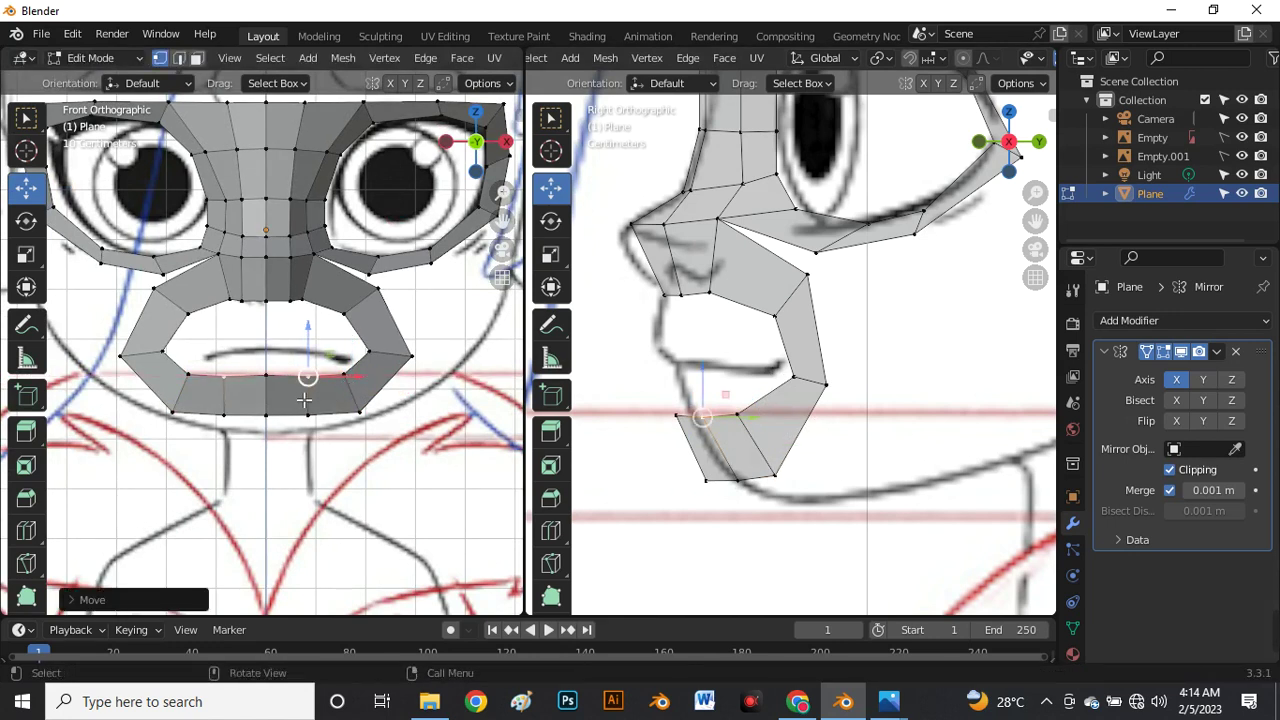
# Select the loop's inner row of vertices below the mouth and lower it slightly onto the lower lip line.
pyautogui.scroll(-2, 304, 399)
pyautogui.scroll(2, 255, 362)
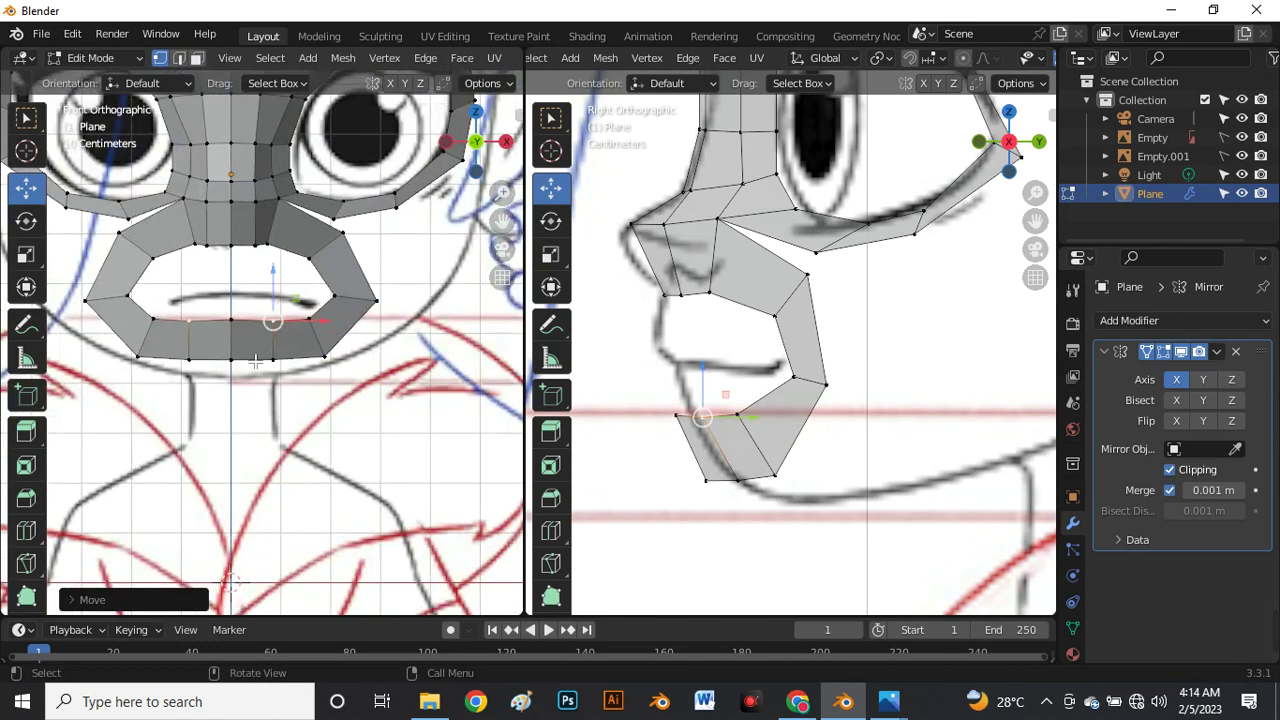
pyautogui.scroll(4, 250, 358)
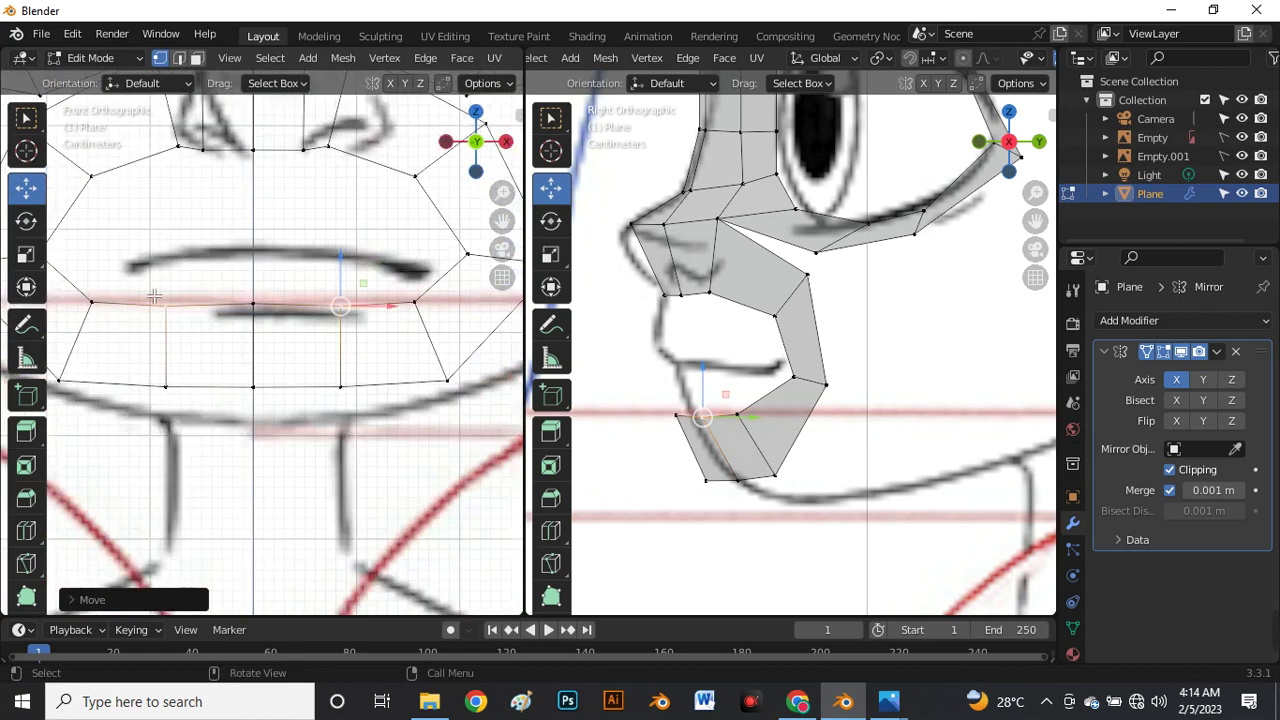
pyautogui.moveTo(106, 288); pyautogui.dragTo(438, 330)
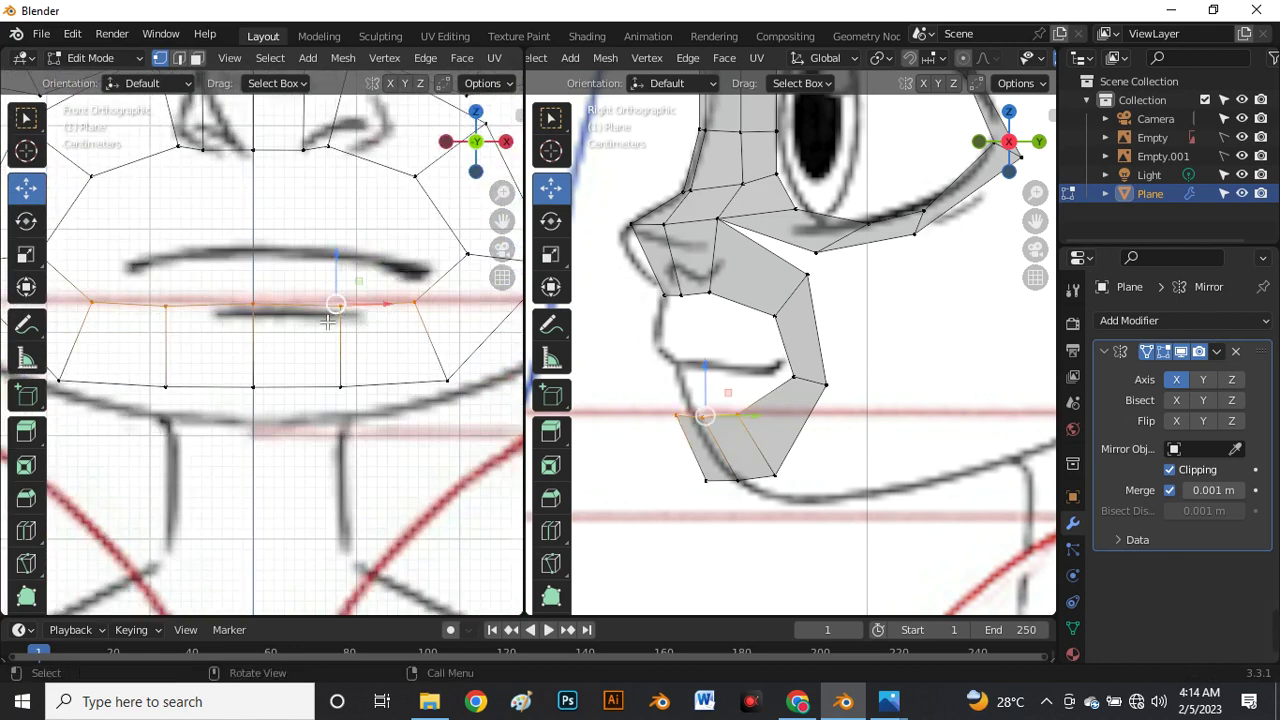
pyautogui.moveTo(336, 300); pyautogui.dragTo(345, 296)
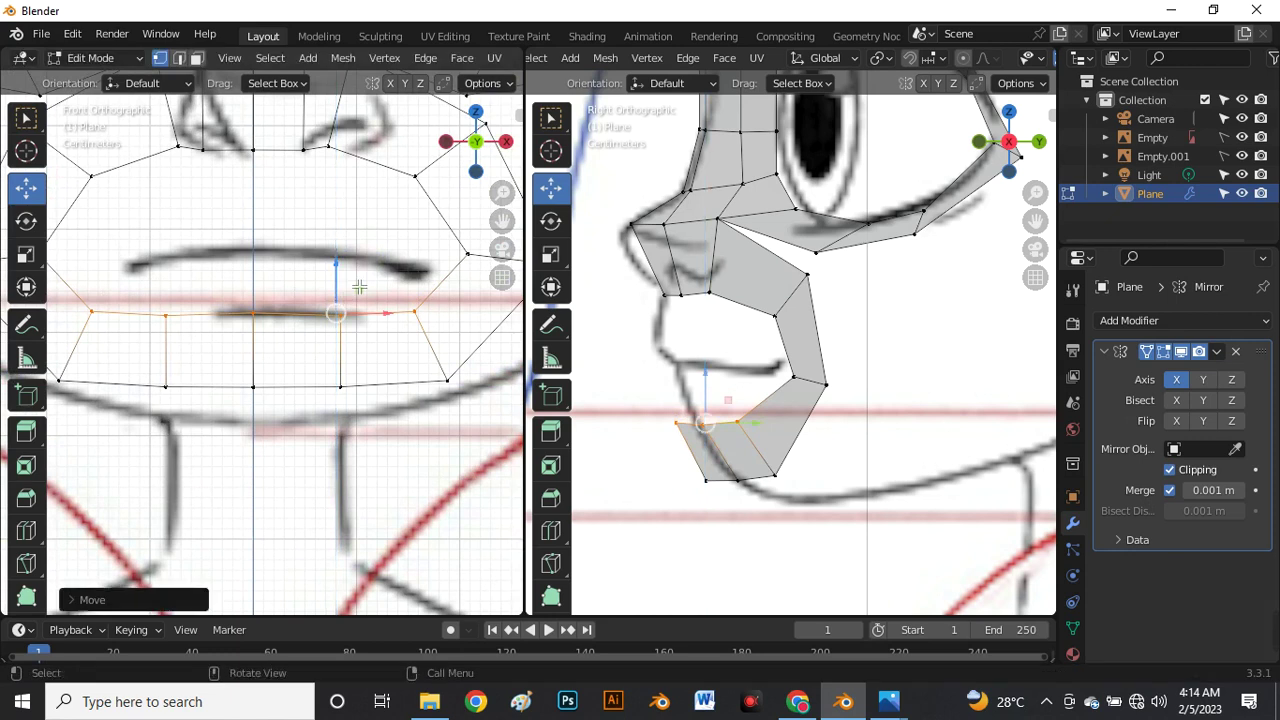
pyautogui.scroll(-2, 366, 295)
pyautogui.scroll(-1, 366, 296)
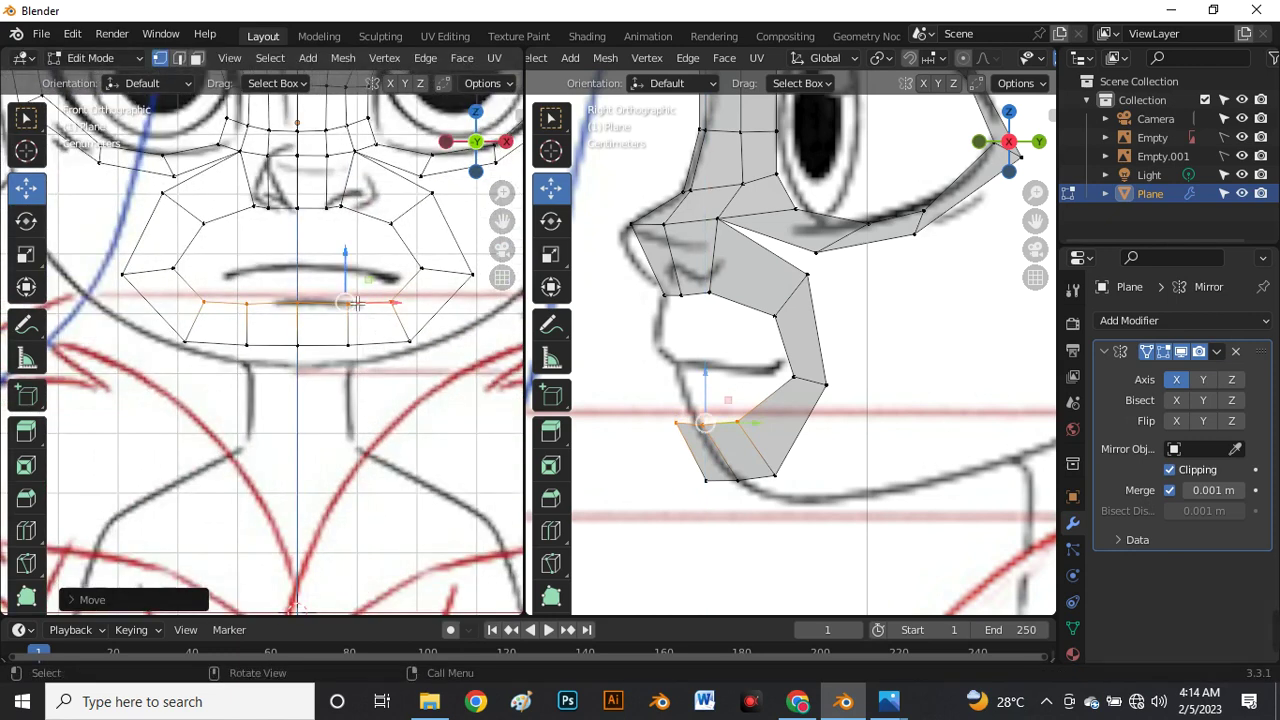
# Select the loop's bottom row of chin vertices and move it down to the jaw line in the front view.
pyautogui.scroll(-2, 357, 302)
pyautogui.scroll(4, 276, 343)
pyautogui.moveTo(202, 315); pyautogui.dragTo(521, 359)
pyautogui.scroll(-3, 447, 338)
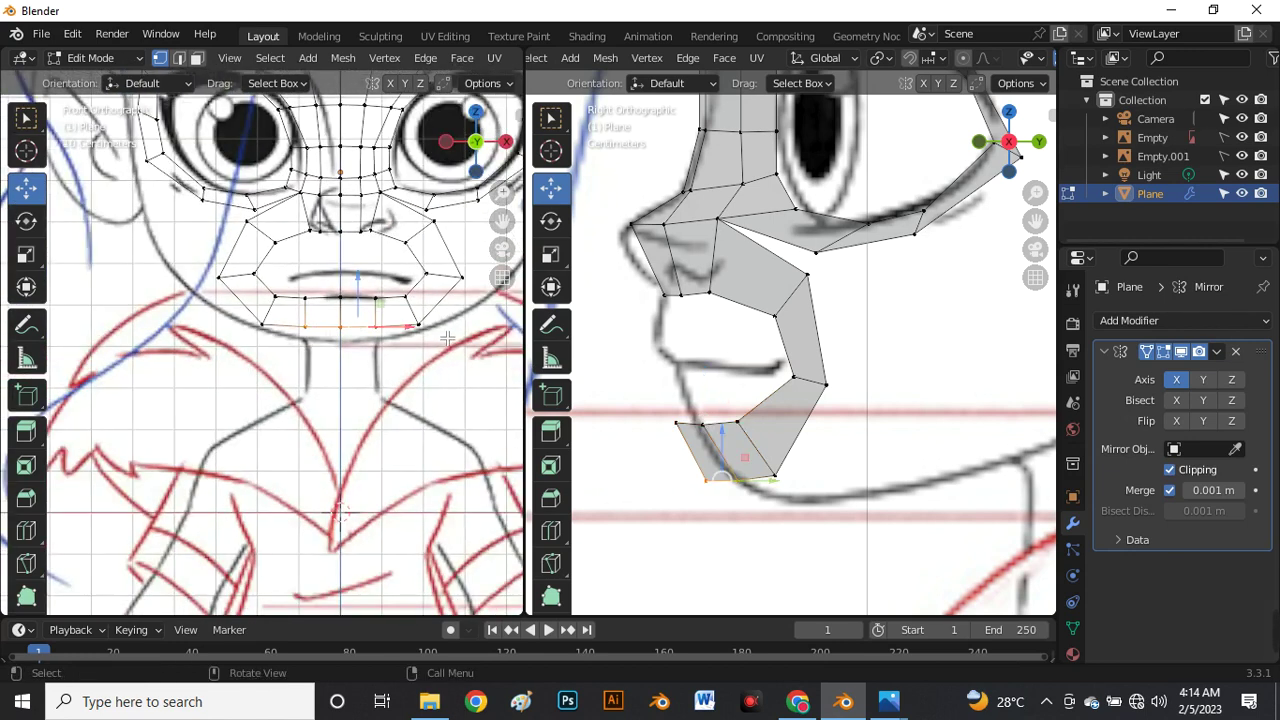
pyautogui.press('g')
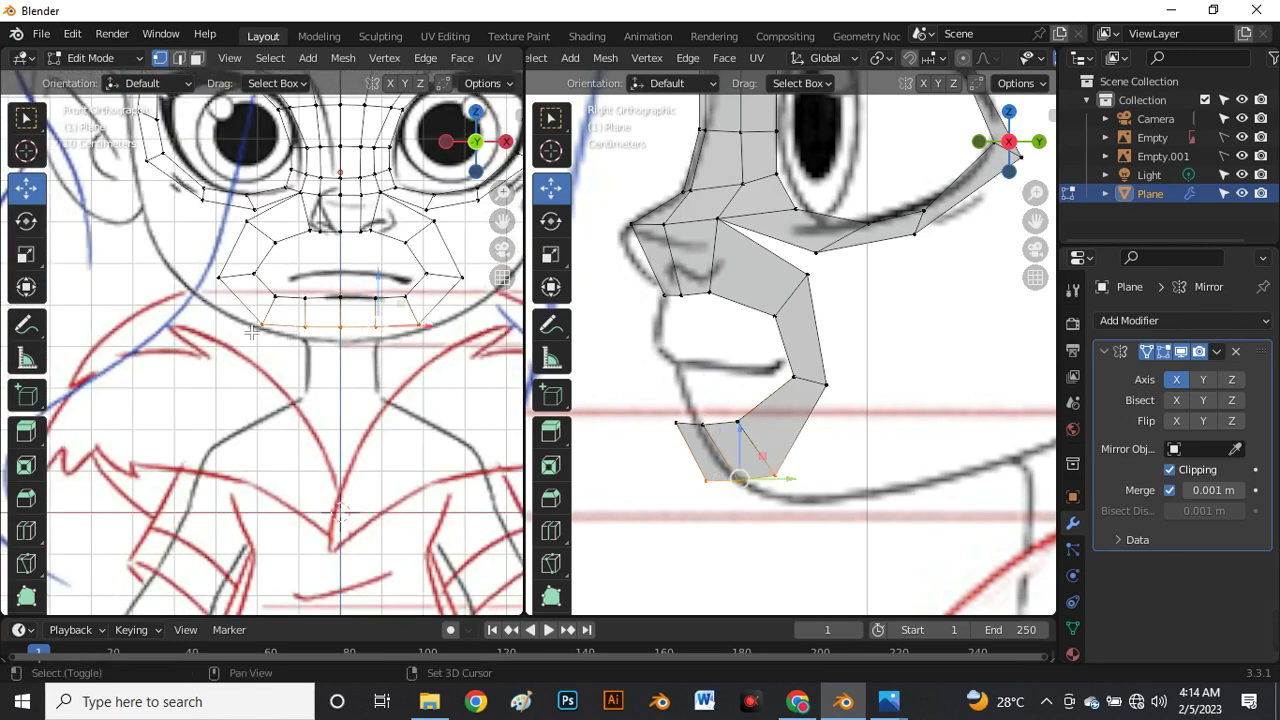
pyautogui.click(390, 313)
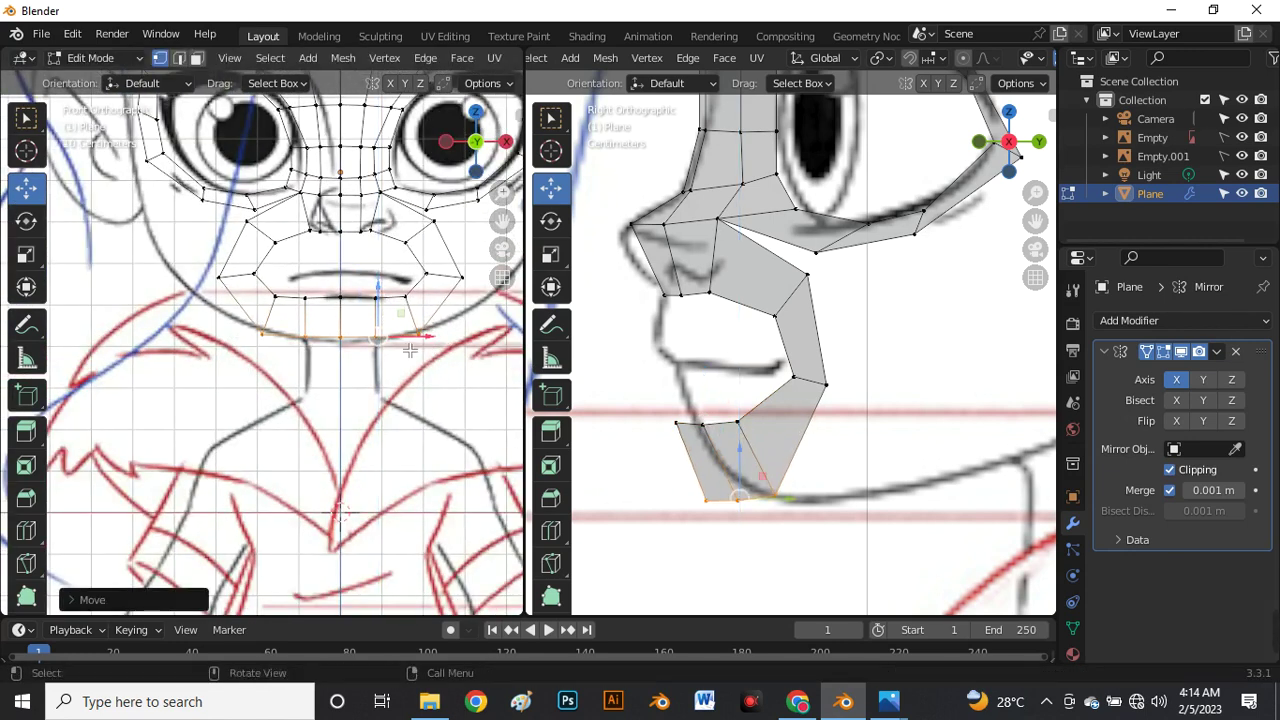
# Move the outer bottom chin vertex up about 0.009 m onto the jaw outline in the front view.
pyautogui.scroll(3, 438, 338)
pyautogui.press('g')
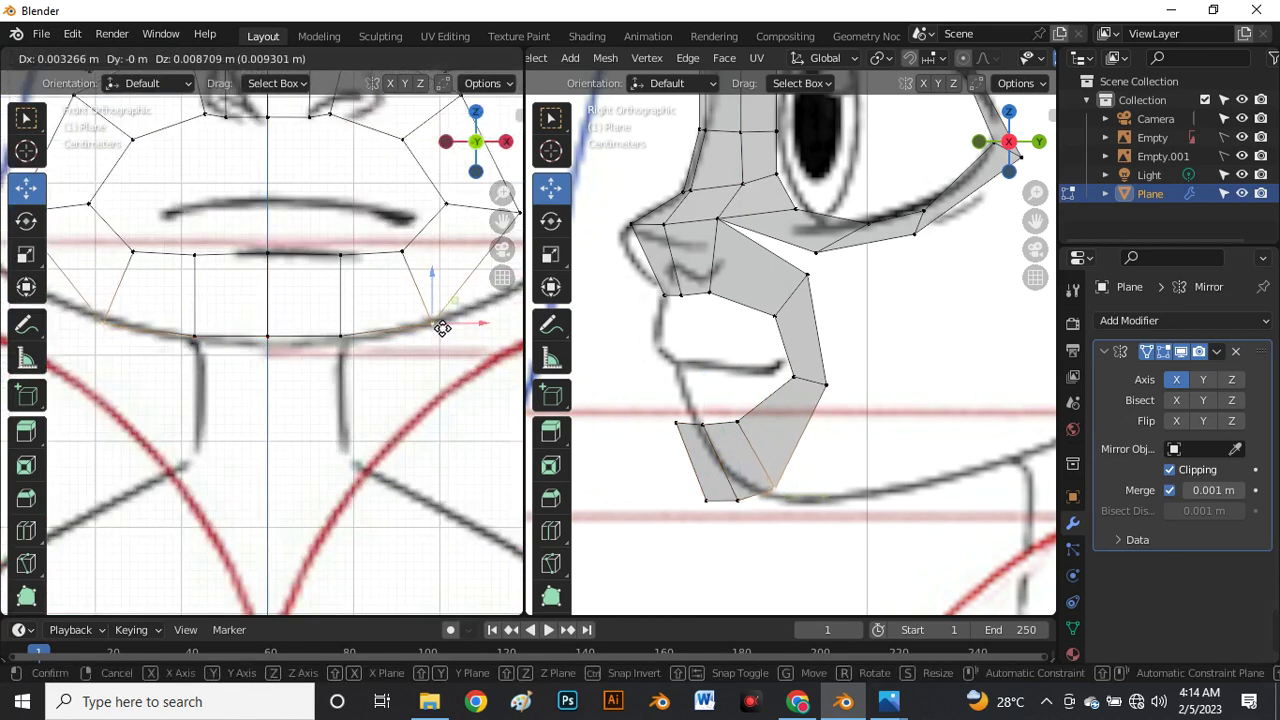
pyautogui.click(440, 325)
pyautogui.scroll(-3, 437, 327)
pyautogui.scroll(-5, 342, 332)
pyautogui.scroll(5, 393, 326)
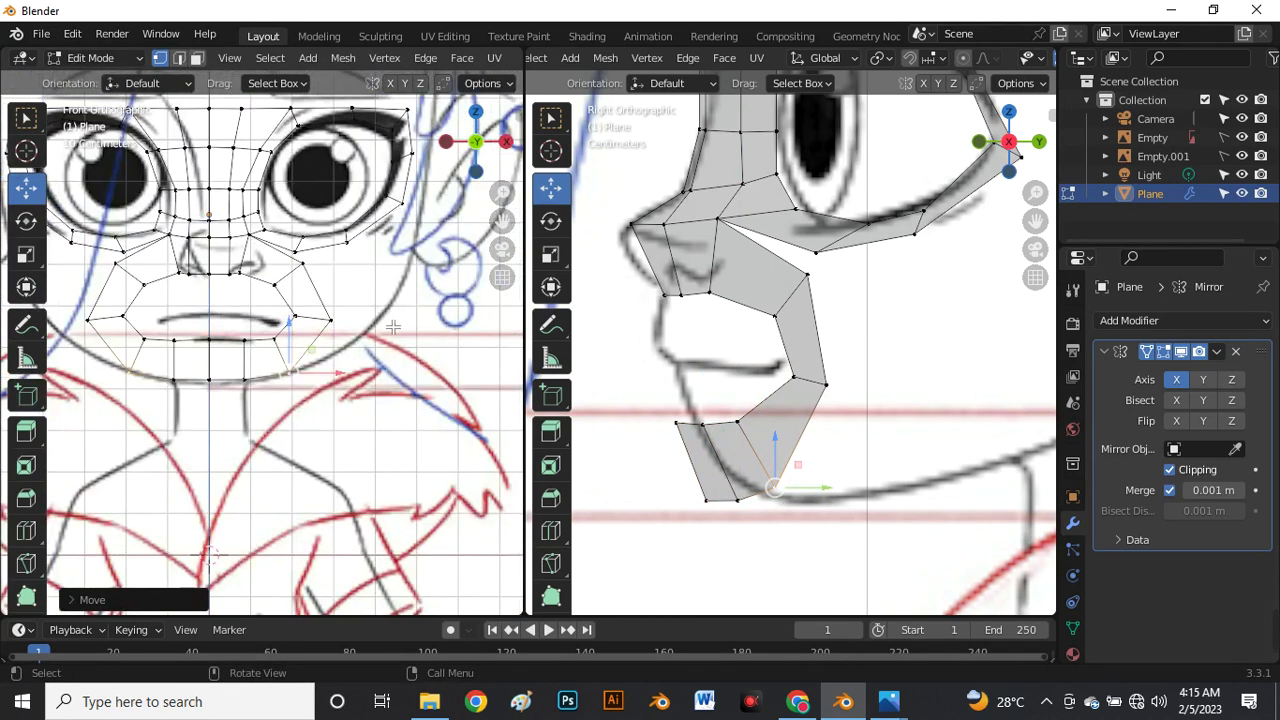
# Move the two front bottom chin vertices back about 0.02 m and up about 0.01 m in the side view.
pyautogui.scroll(2, 784, 485)
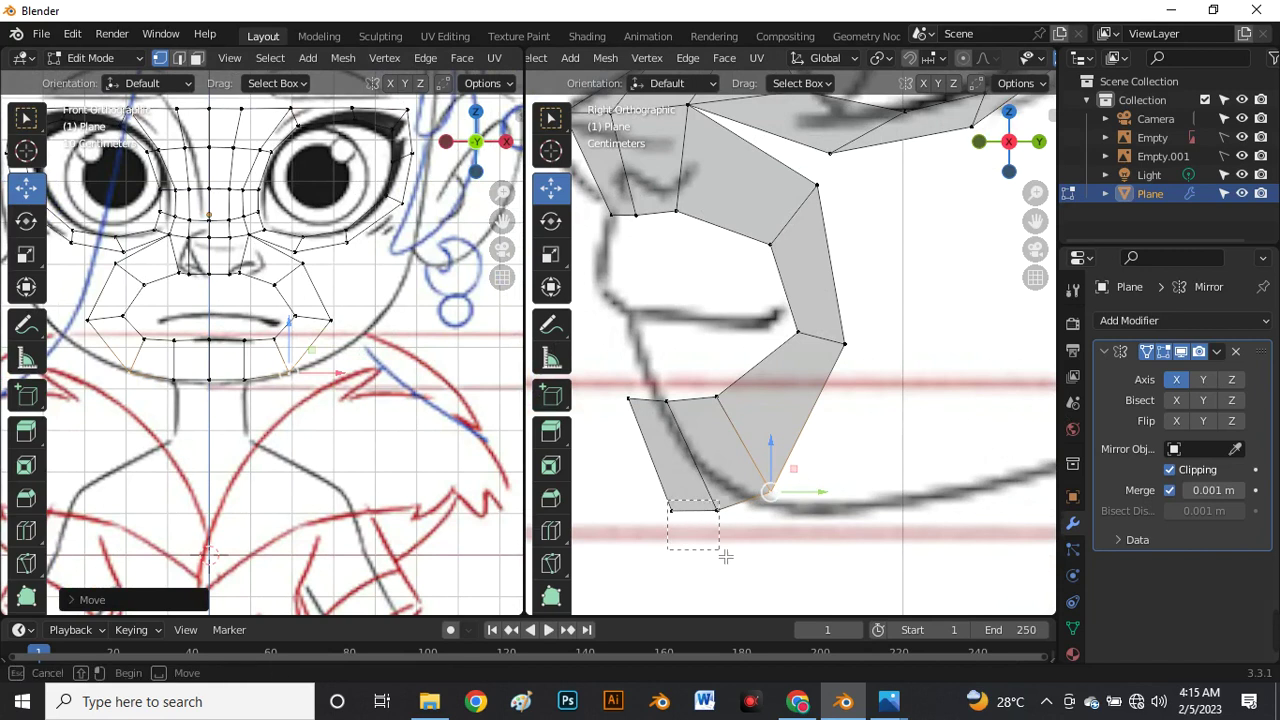
pyautogui.keyDown('shift'); pyautogui.click(714, 511); pyautogui.keyUp('shift')
pyautogui.press('g')
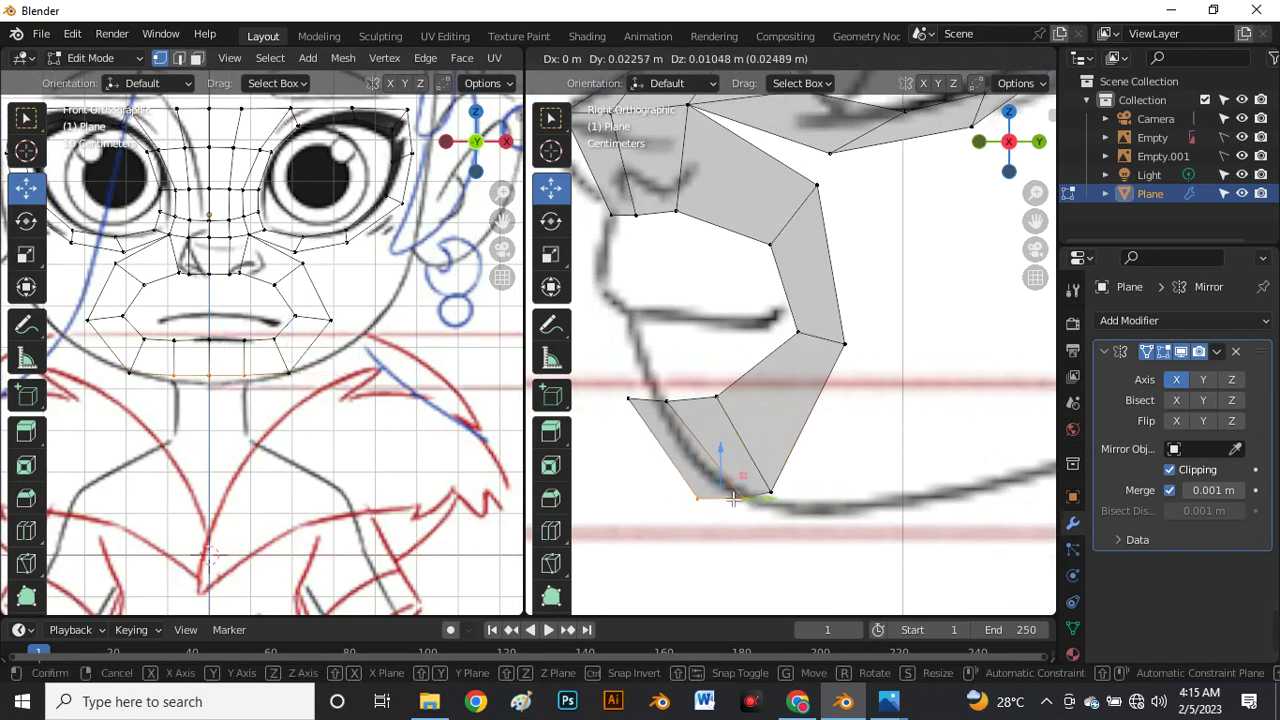
pyautogui.click(737, 500)
# Move the outer chin vertex back and up about 0.011 m each, and shift the front chin vertex slightly in the side view.
pyautogui.click(790, 499)
pyautogui.press('g')
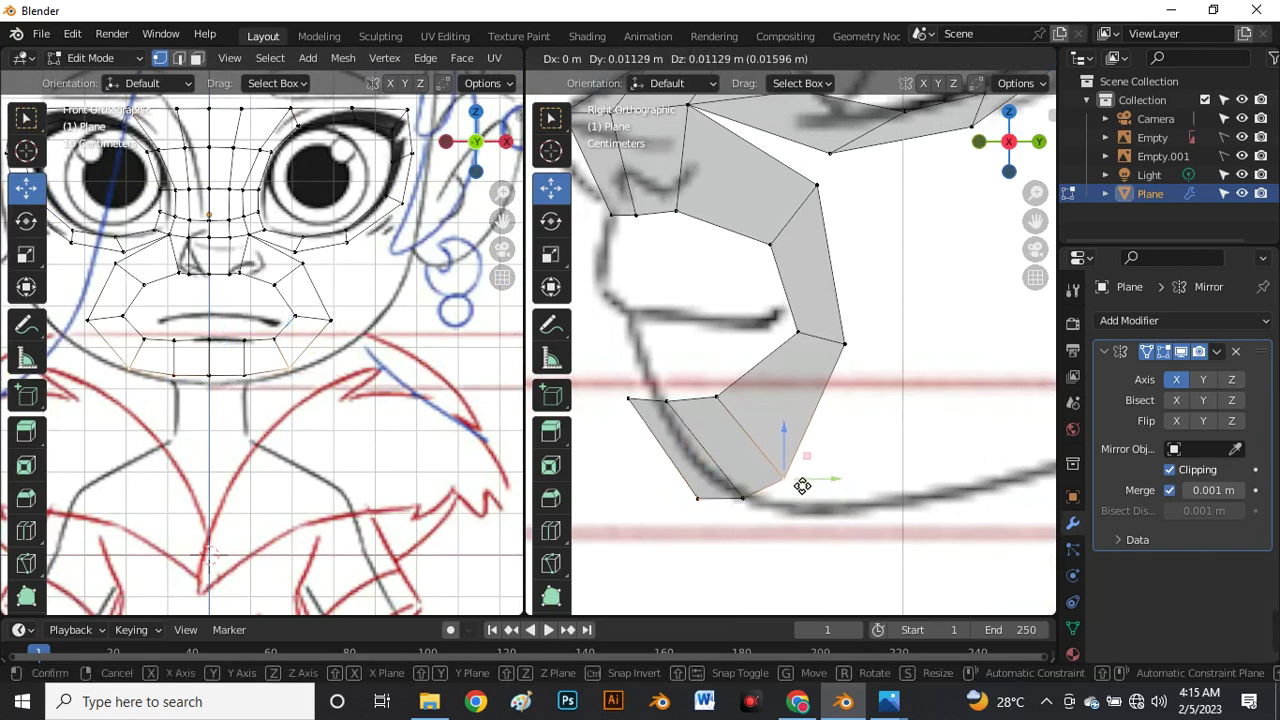
pyautogui.click(803, 484)
pyautogui.click(702, 500)
pyautogui.press('g')
pyautogui.click(707, 494)
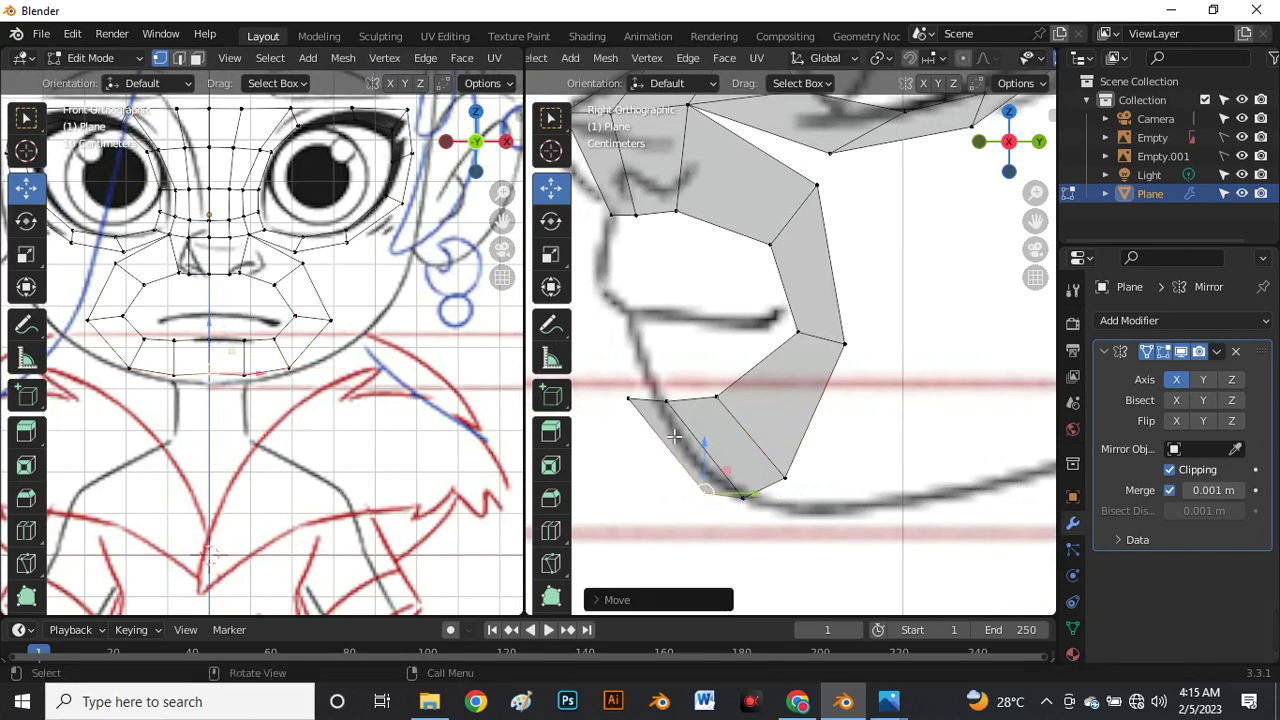
# Select the row of vertices below the lip in the side view and move it back and slightly up to the chin outline.
pyautogui.moveTo(622, 389); pyautogui.dragTo(737, 415)
pyautogui.press('g')
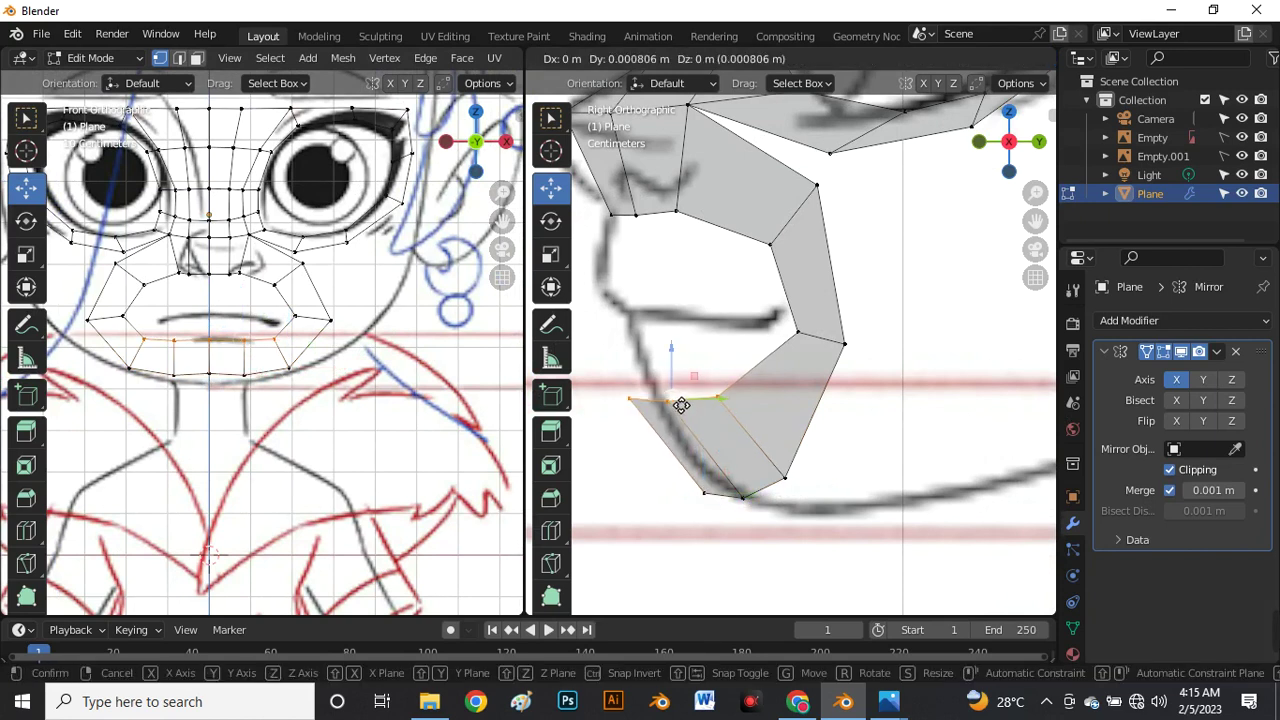
pyautogui.click(688, 396)
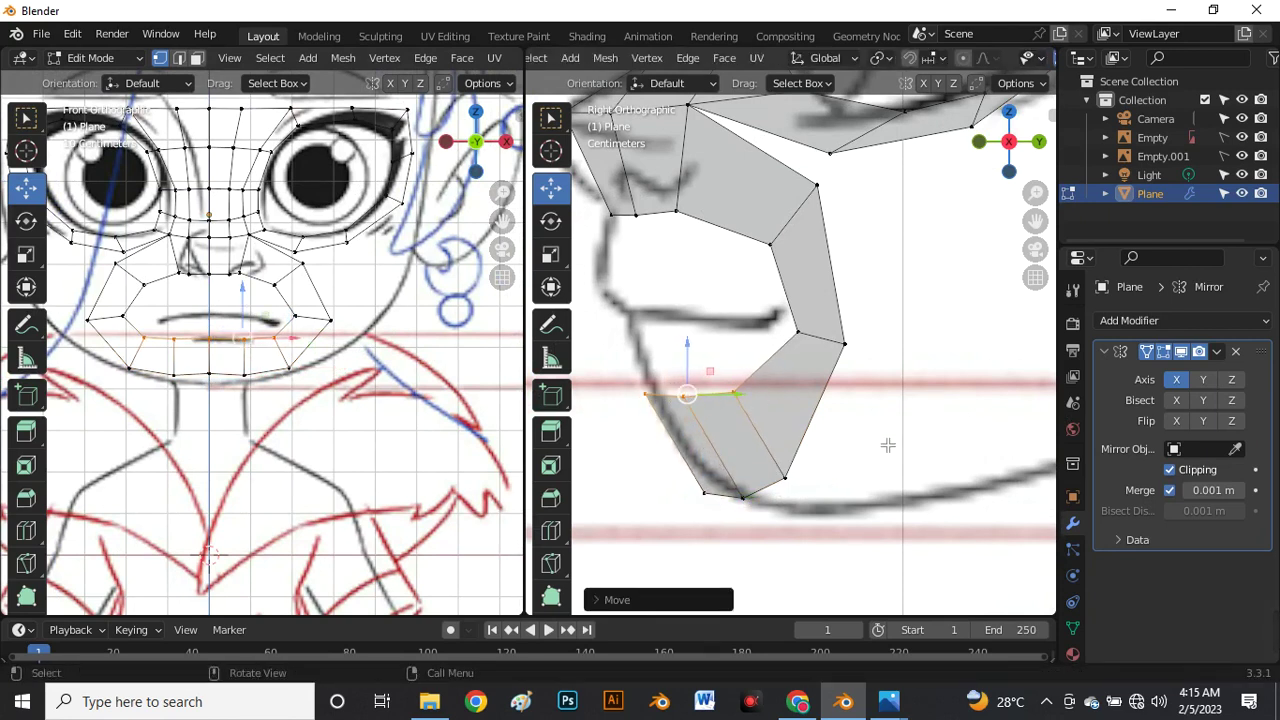
pyautogui.click(888, 445)
pyautogui.scroll(-2, 789, 410)
pyautogui.scroll(-1, 248, 384)
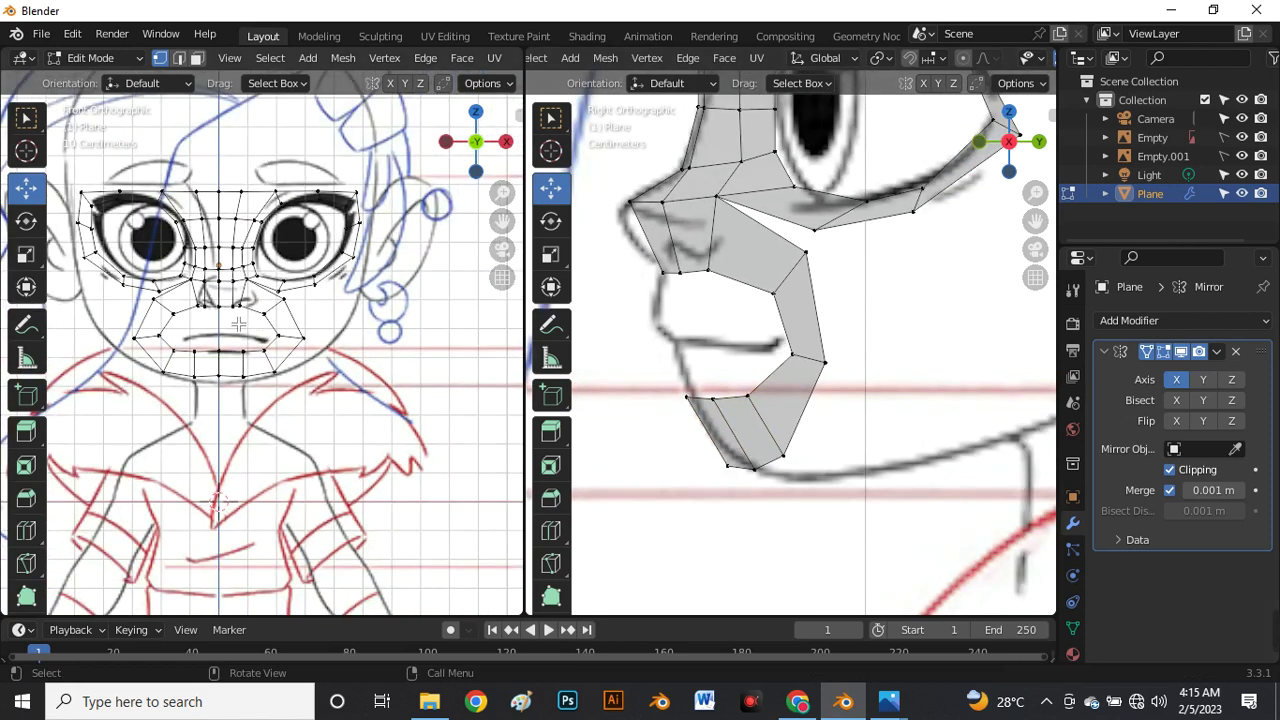
# Rotate the two vertices beside the mouth corner level in the front view and shift them slightly forward in the side view.
pyautogui.scroll(5, 238, 323)
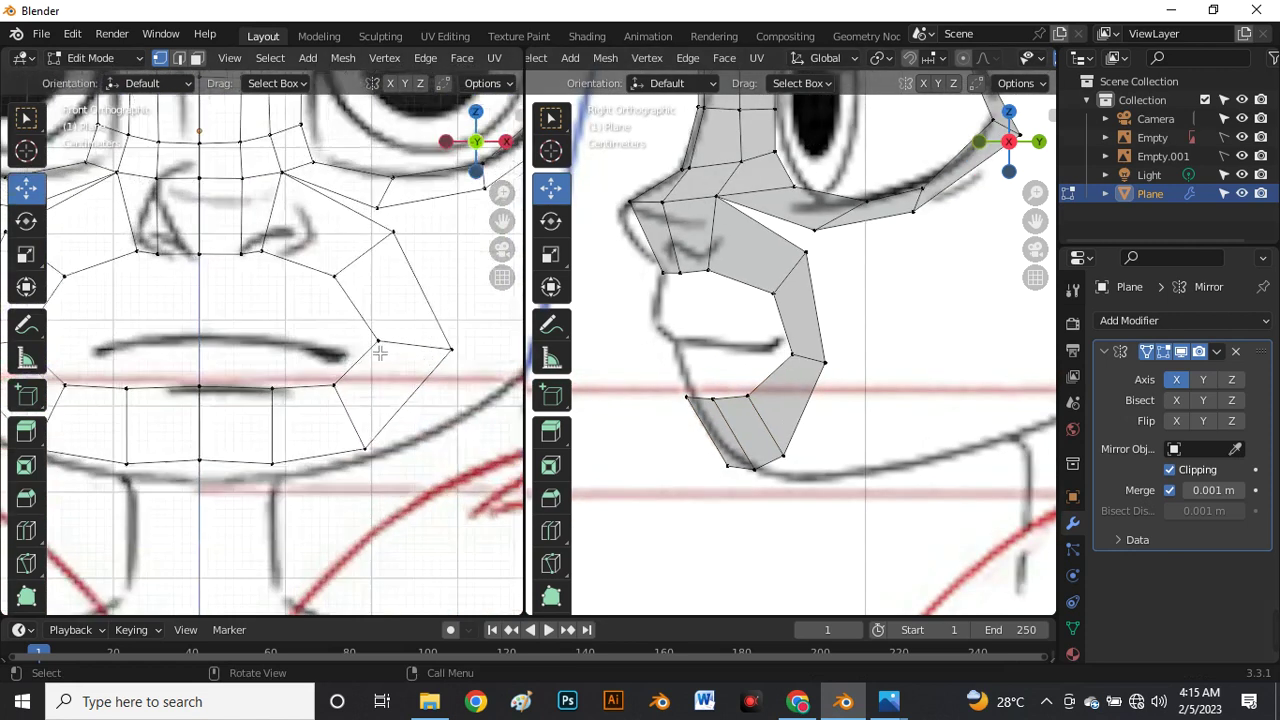
pyautogui.scroll(2, 372, 342)
pyautogui.click(371, 342)
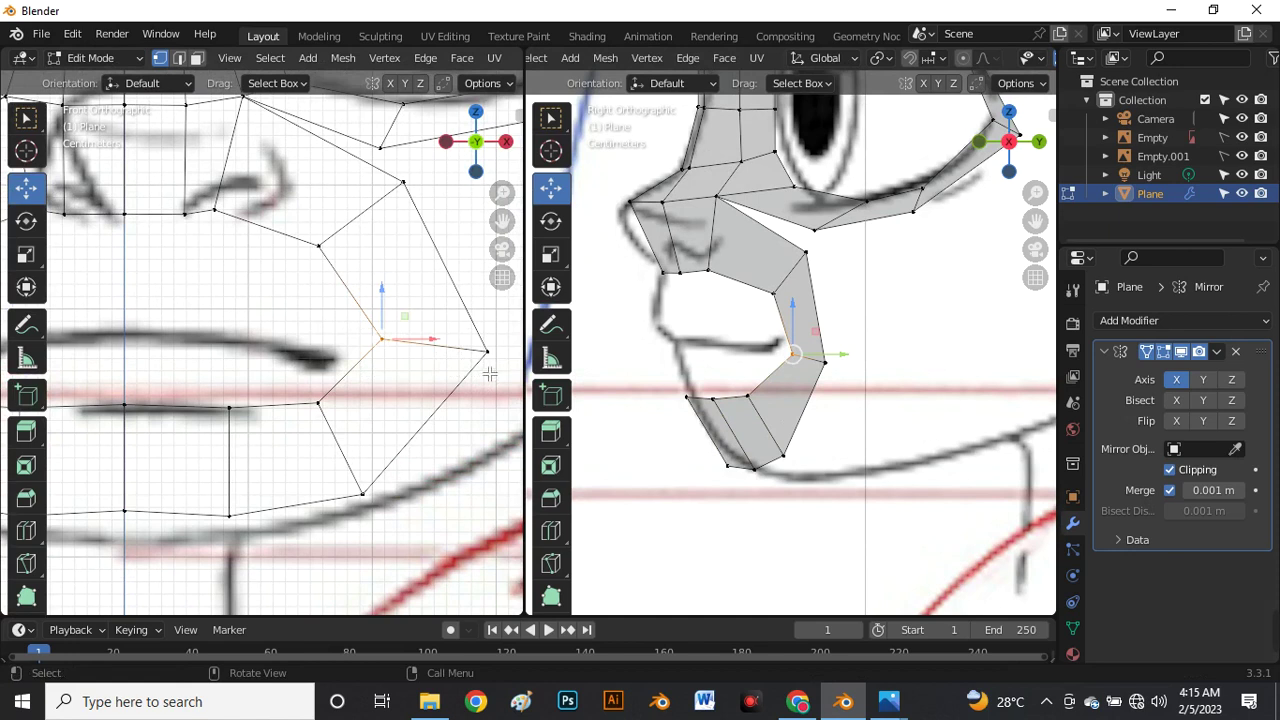
pyautogui.keyDown('shift'); pyautogui.click(486, 362); pyautogui.keyUp('shift')
pyautogui.scroll(-2, 486, 362)
pyautogui.press('r')
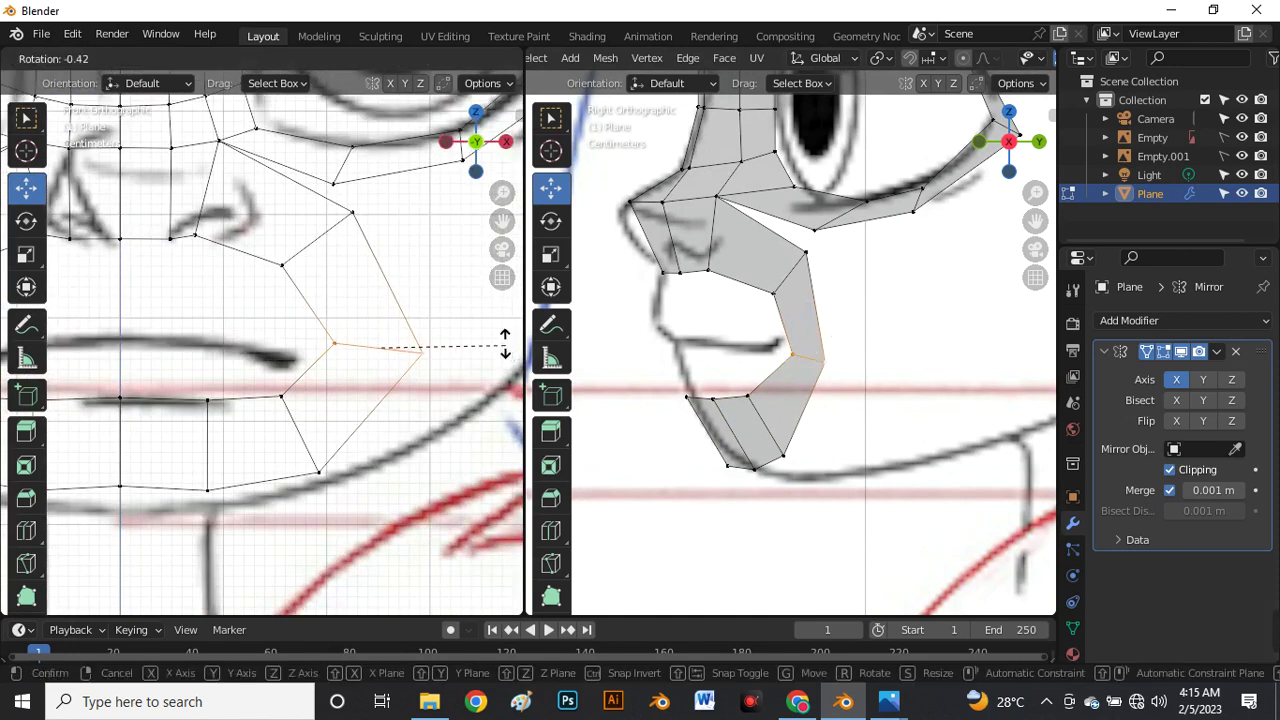
pyautogui.click(505, 338)
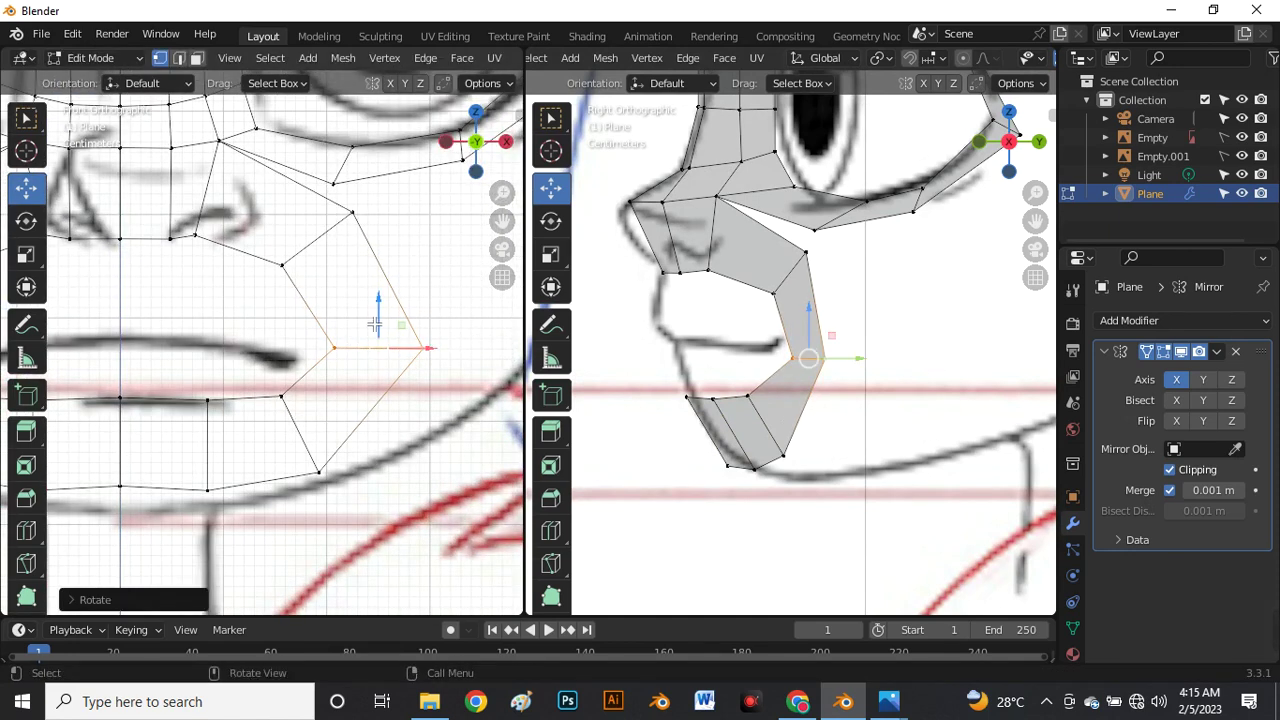
pyautogui.moveTo(374, 327); pyautogui.dragTo(374, 331)
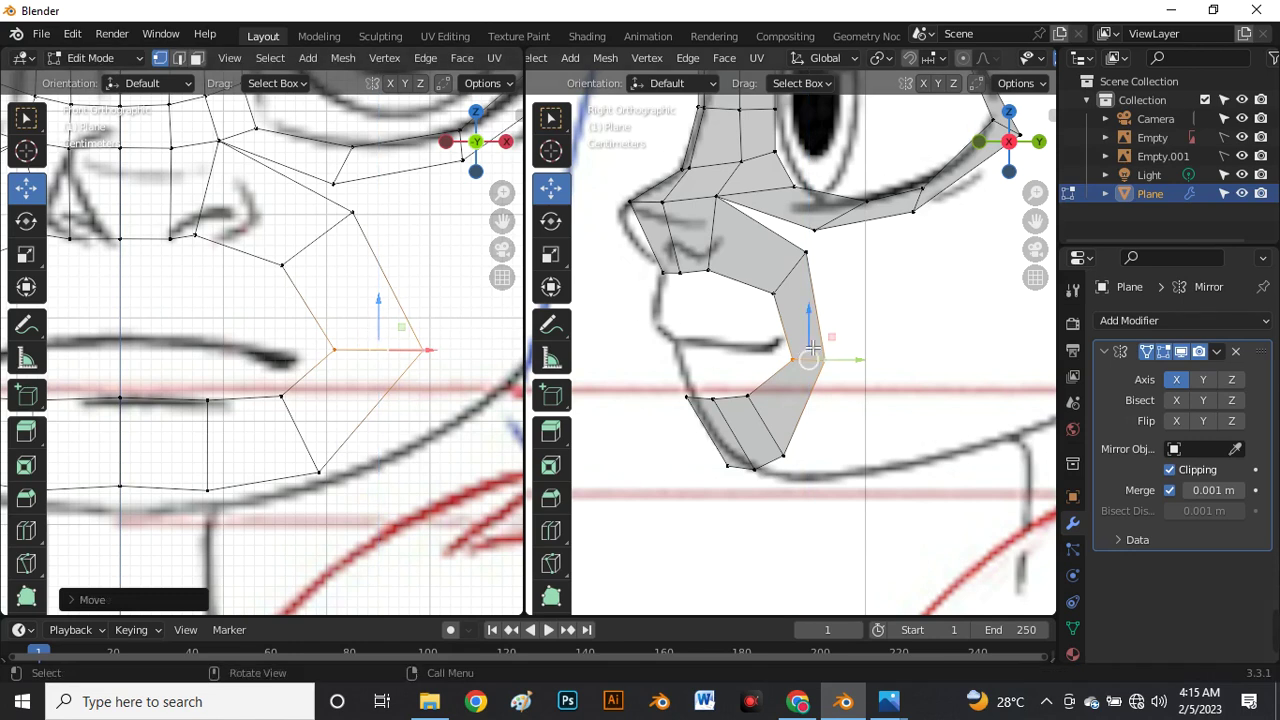
pyautogui.moveTo(811, 344); pyautogui.dragTo(834, 367)
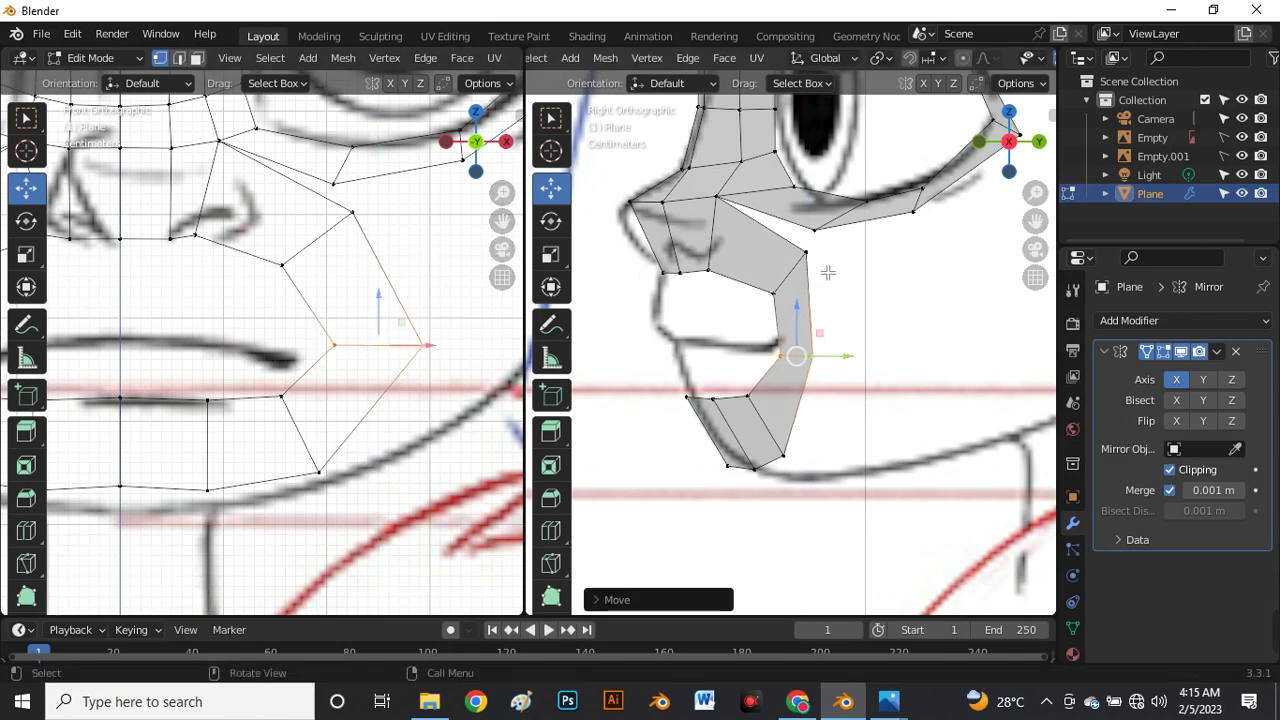
# Select the four vertices of the cheek face beside the mouth and move them slightly forward in the side view.
pyautogui.click(778, 294)
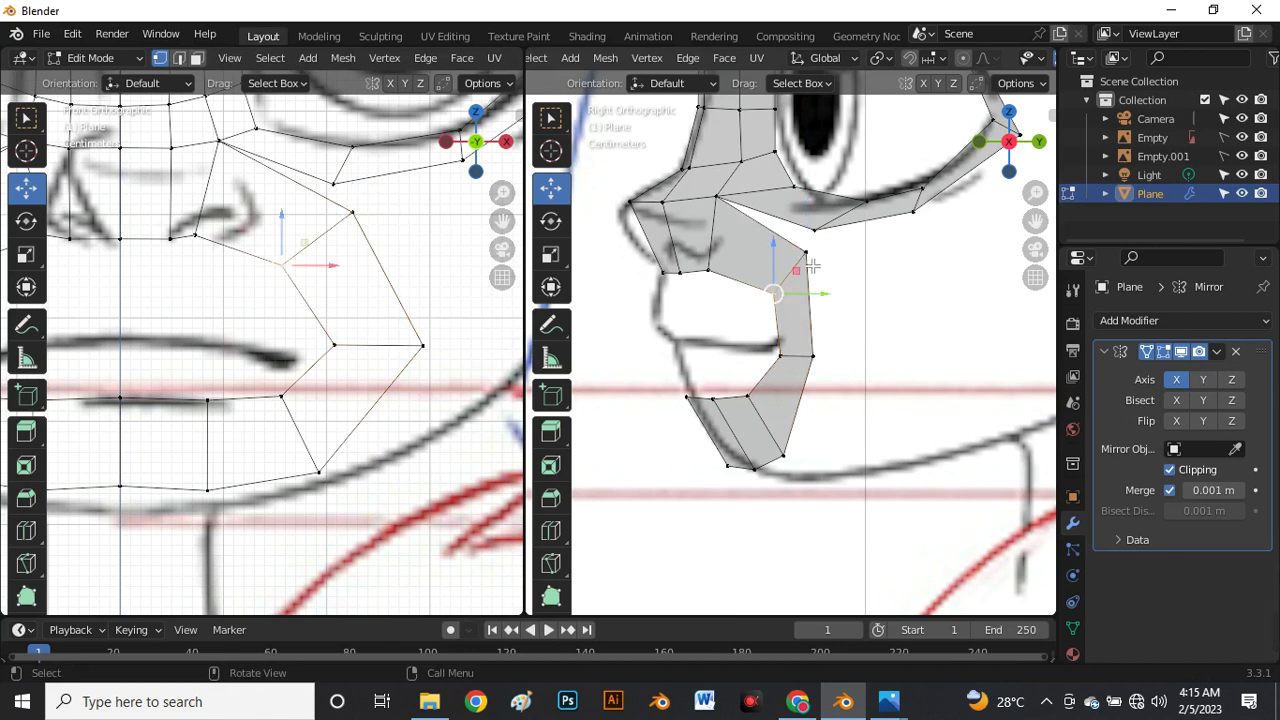
pyautogui.moveTo(741, 244); pyautogui.dragTo(845, 374)
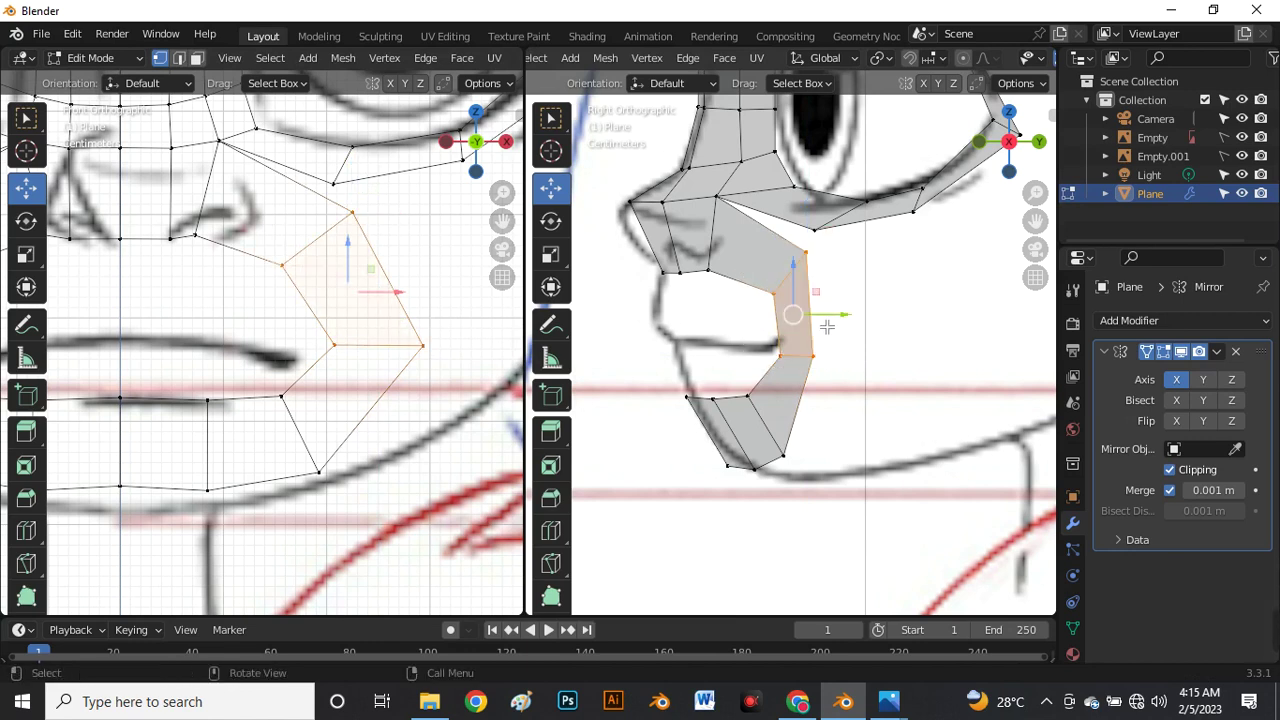
pyautogui.moveTo(834, 322); pyautogui.dragTo(822, 349)
pyautogui.scroll(-5, 824, 372)
pyautogui.scroll(-5, 388, 398)
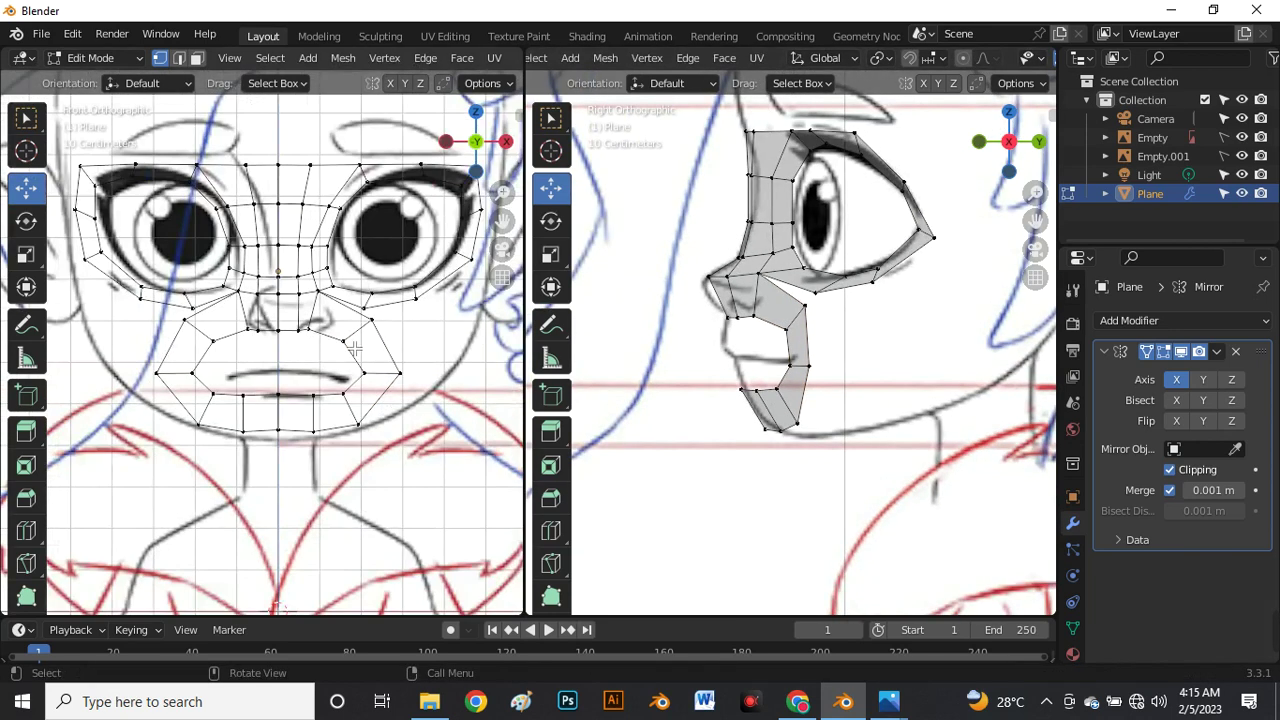
# Turn off X-ray display and merge the upper outer cheek vertex into the lower eyelid vertex just above it.
pyautogui.hotkey('alt', 'z')
pyautogui.scroll(5, 303, 340)
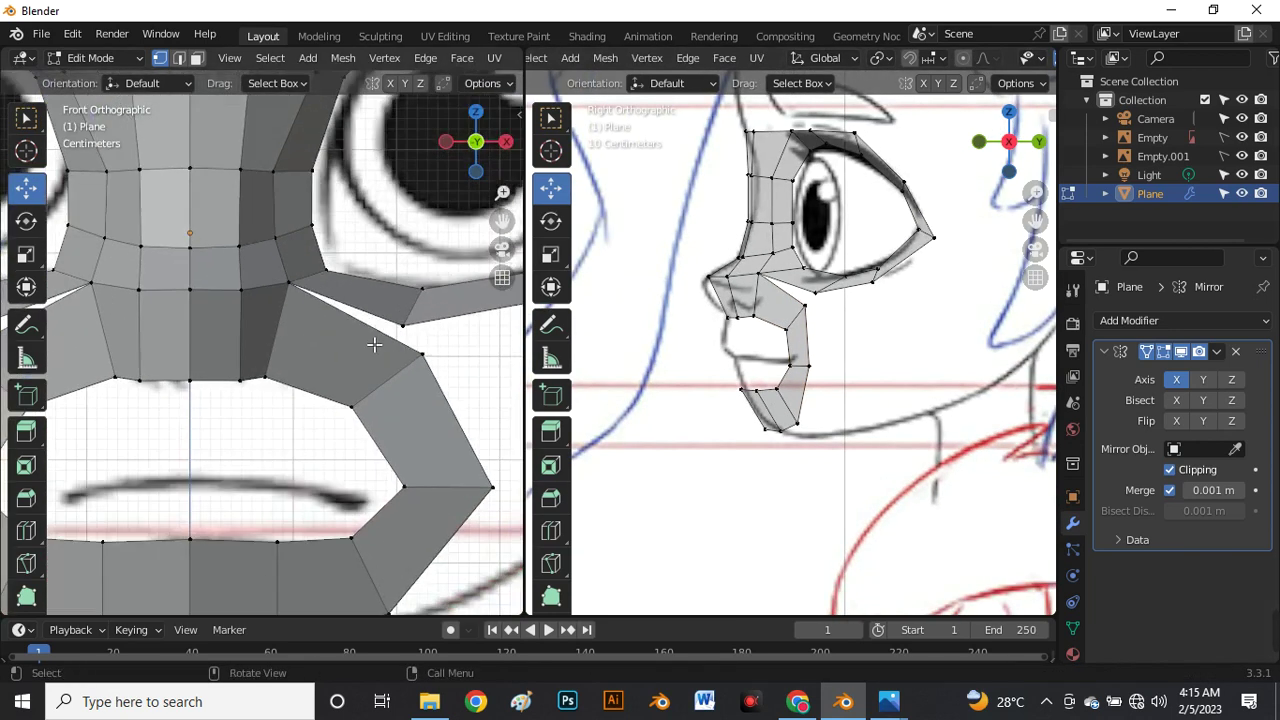
pyautogui.keyDown('shift'); pyautogui.click(406, 334); pyautogui.keyUp('shift')
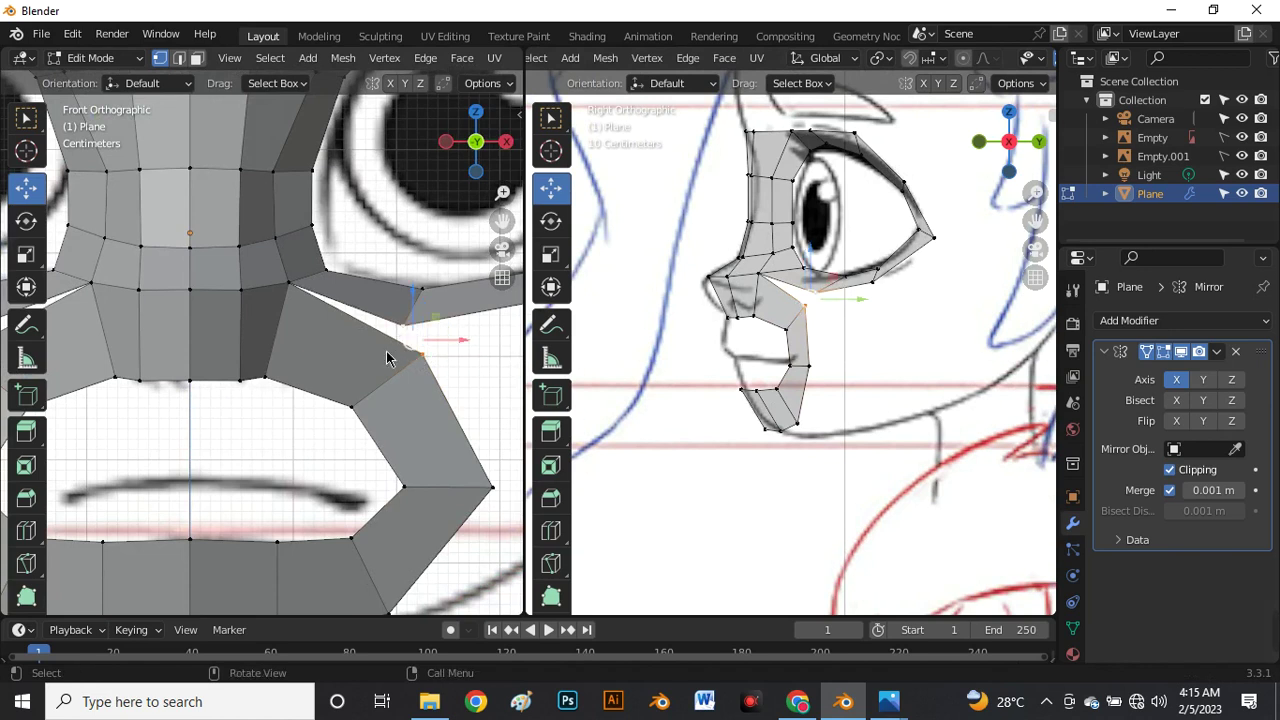
pyautogui.press('m')
pyautogui.click(388, 358)
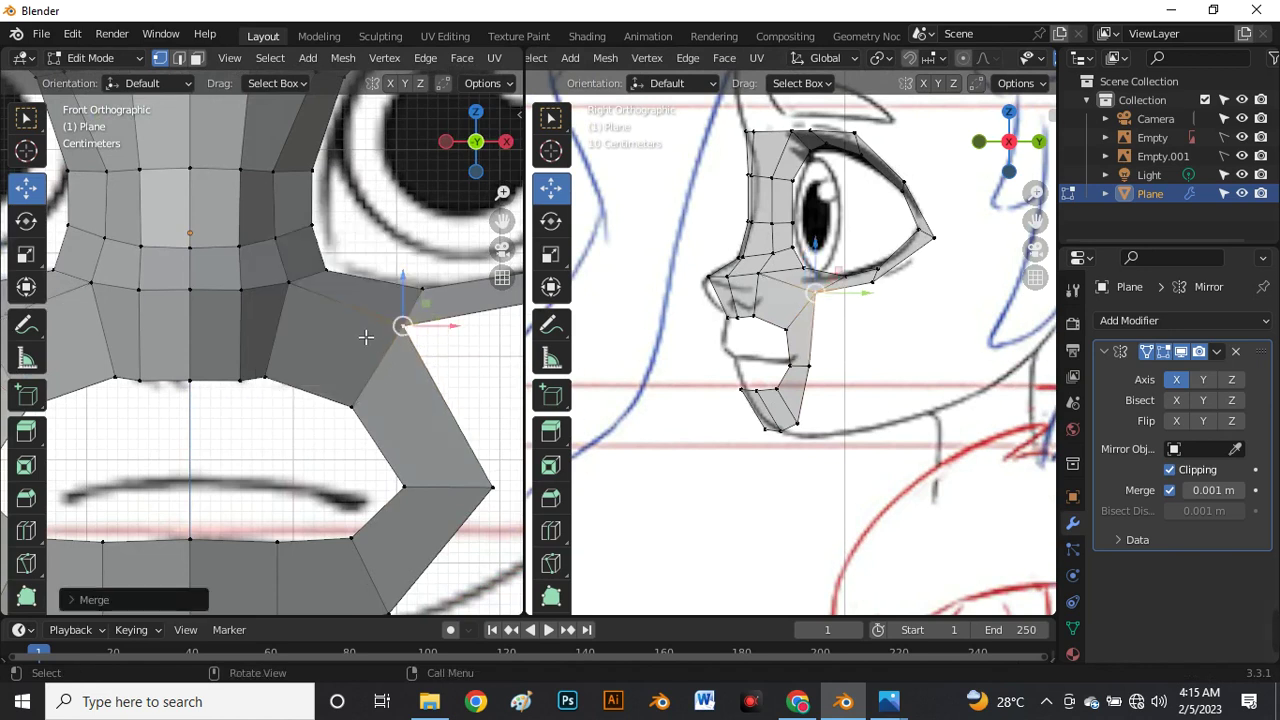
# Move the merged vertex below the eye slightly inward and down in the front view.
pyautogui.scroll(2, 404, 324)
pyautogui.press('g')
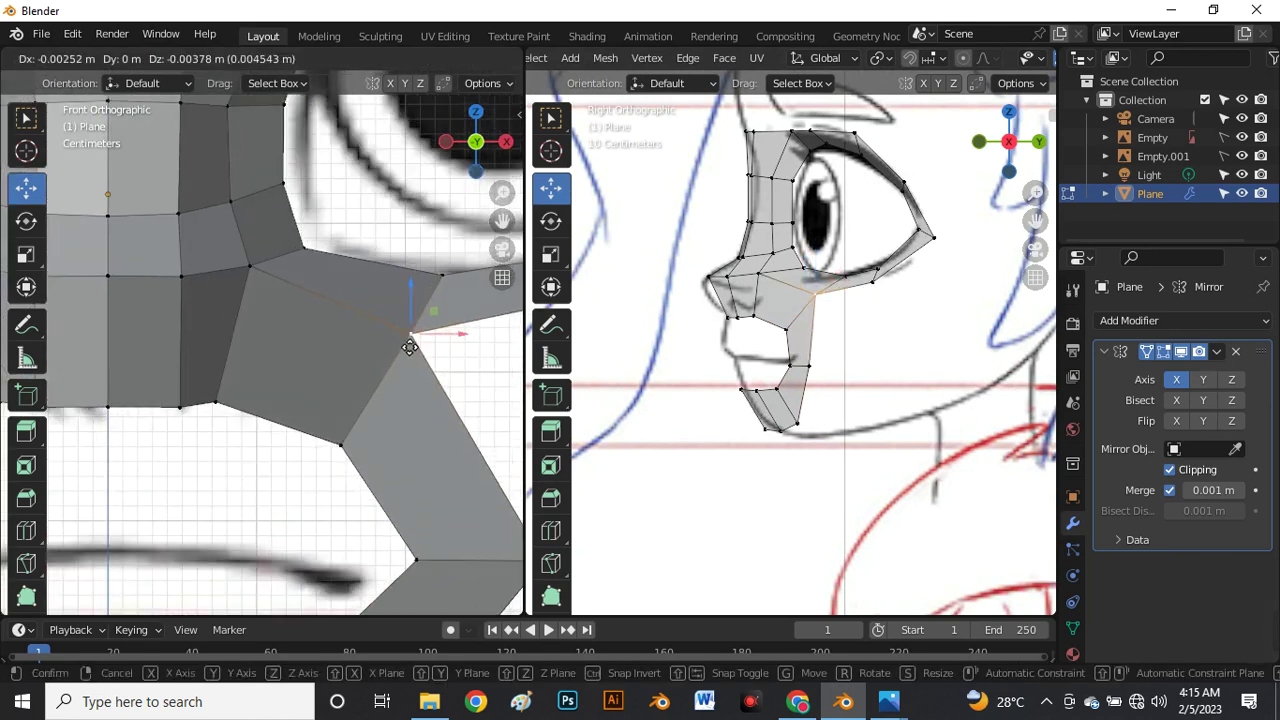
# Nudge the cheek vertex beside the nose slightly inward and down in the front view, and select the outer mouth-corner vertex.
pyautogui.click(408, 338)
pyautogui.scroll(-2, 368, 260)
pyautogui.scroll(-2, 390, 354)
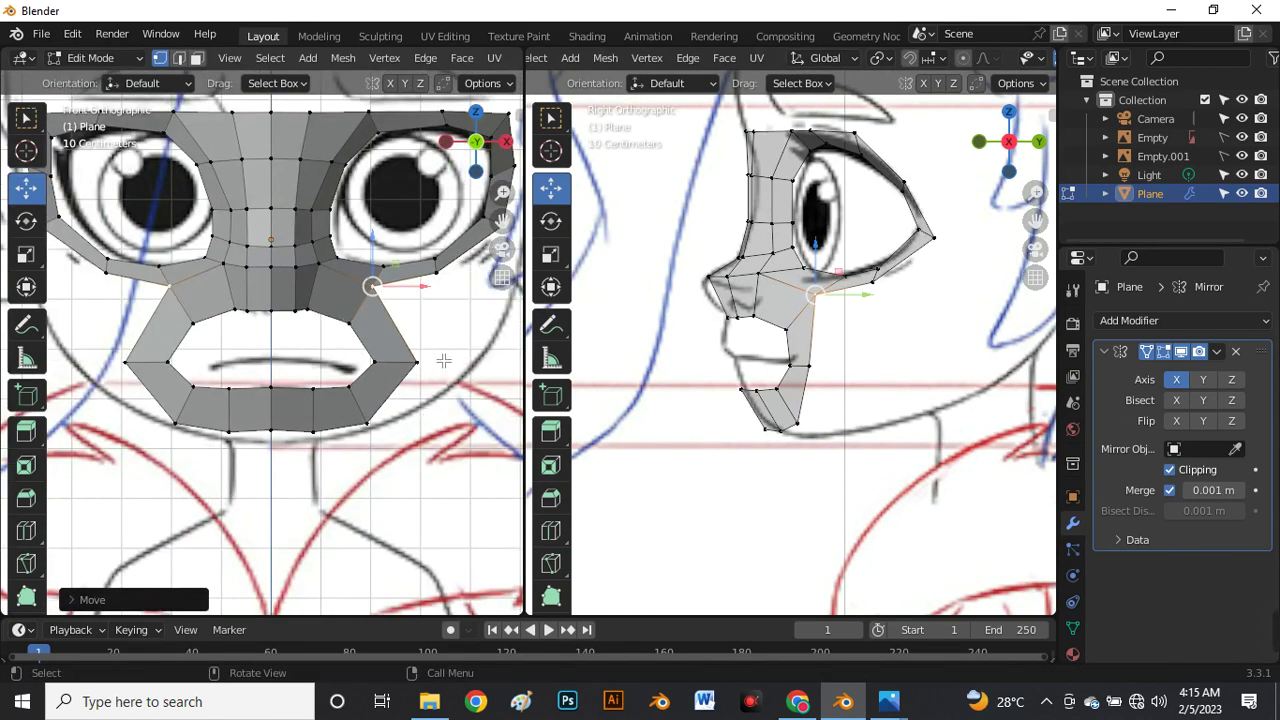
pyautogui.click(417, 362)
pyautogui.scroll(-3, 440, 350)
pyautogui.scroll(1, 410, 370)
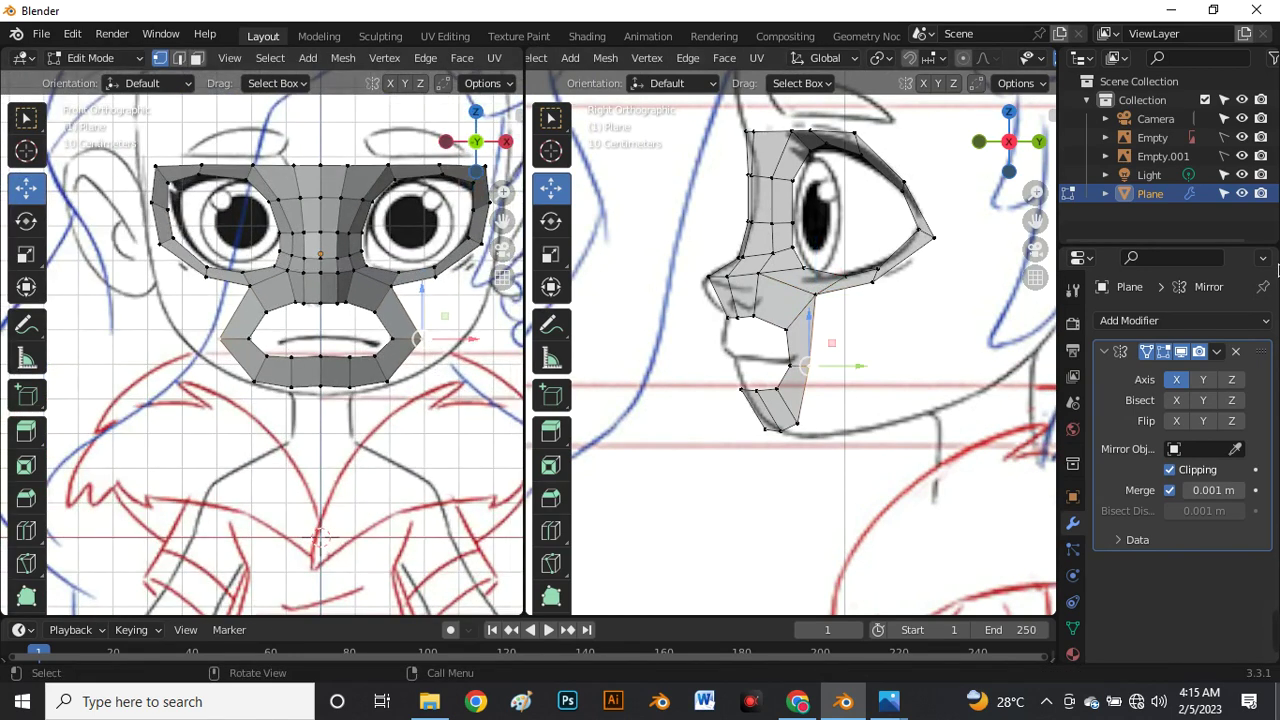
# Pull the nose-tip vertices back toward the face in the side view, and shift the lower bridge vertex back too.
pyautogui.scroll(6, 770, 272)
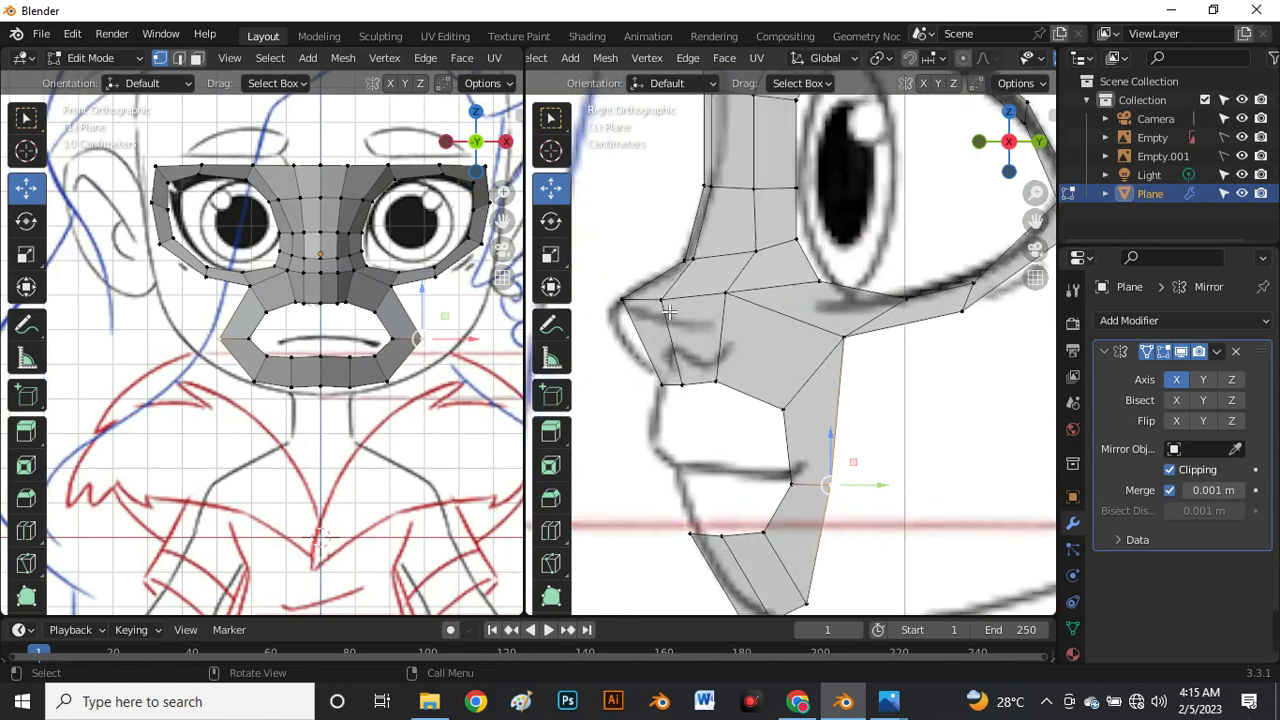
pyautogui.scroll(2, 660, 294)
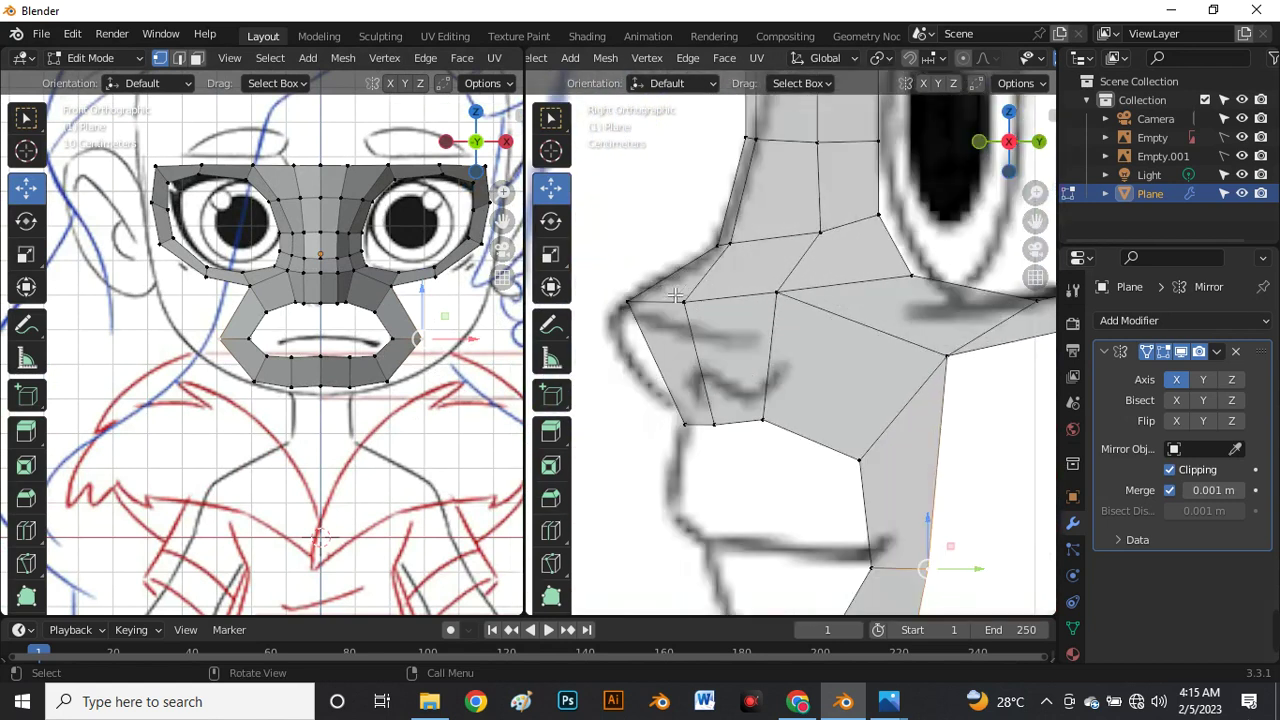
pyautogui.moveTo(631, 271); pyautogui.dragTo(647, 284)
pyautogui.moveTo(691, 337); pyautogui.dragTo(745, 299)
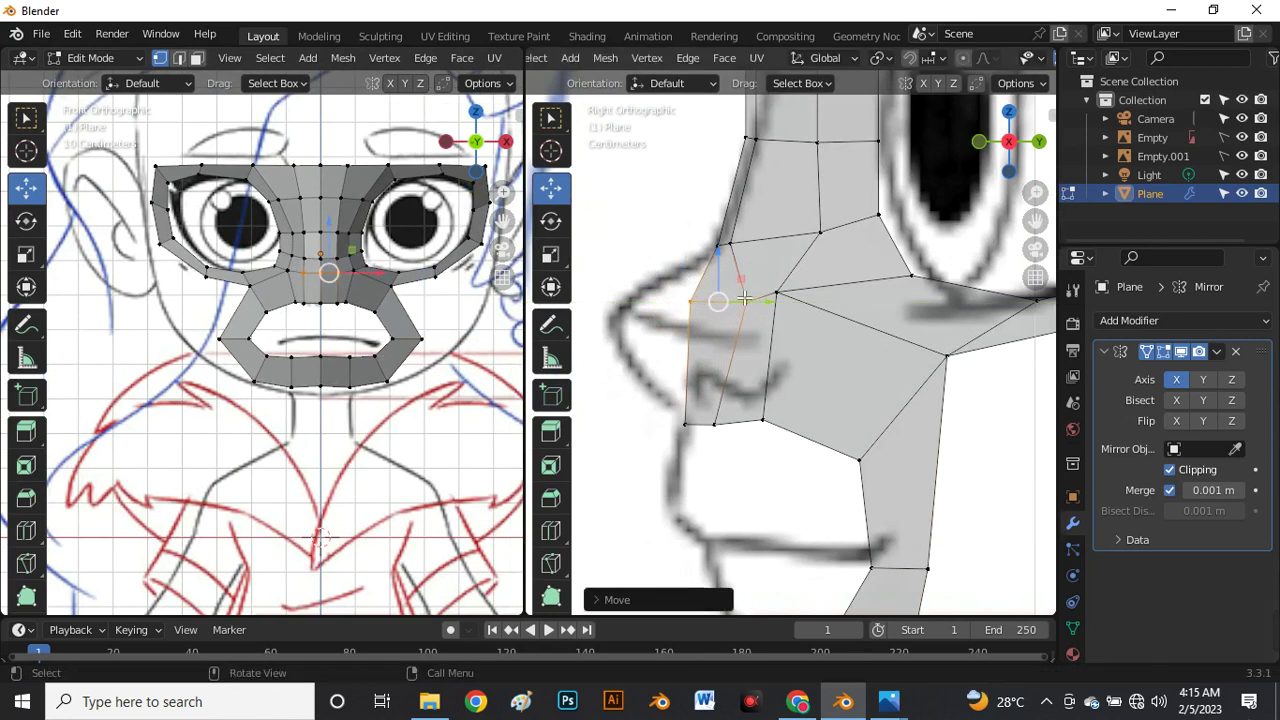
pyautogui.moveTo(686, 214); pyautogui.dragTo(750, 262)
pyautogui.moveTo(768, 252); pyautogui.dragTo(768, 303)
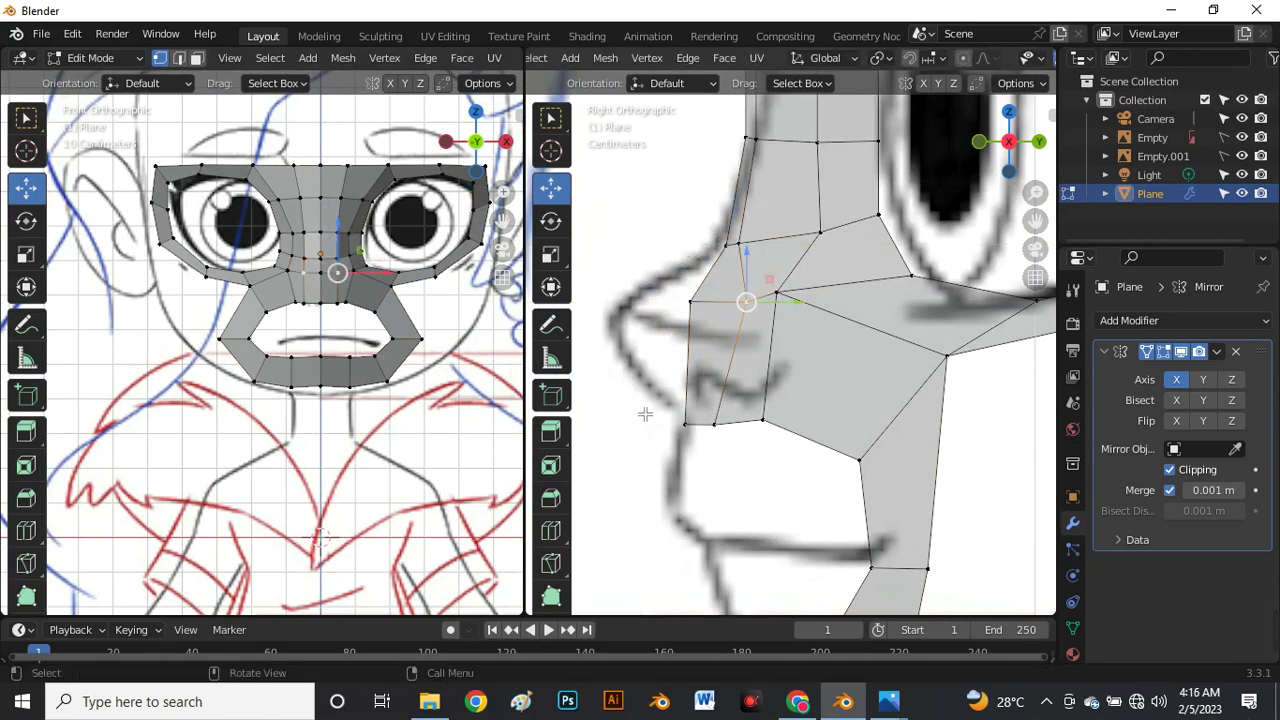
# Pull the nose-base vertices, the nose-side vertex and the centre nose-tip vertex further back in the side view.
pyautogui.moveTo(645, 410); pyautogui.dragTo(779, 433)
pyautogui.click(777, 292)
pyautogui.moveTo(799, 298); pyautogui.dragTo(838, 300)
pyautogui.click(683, 300)
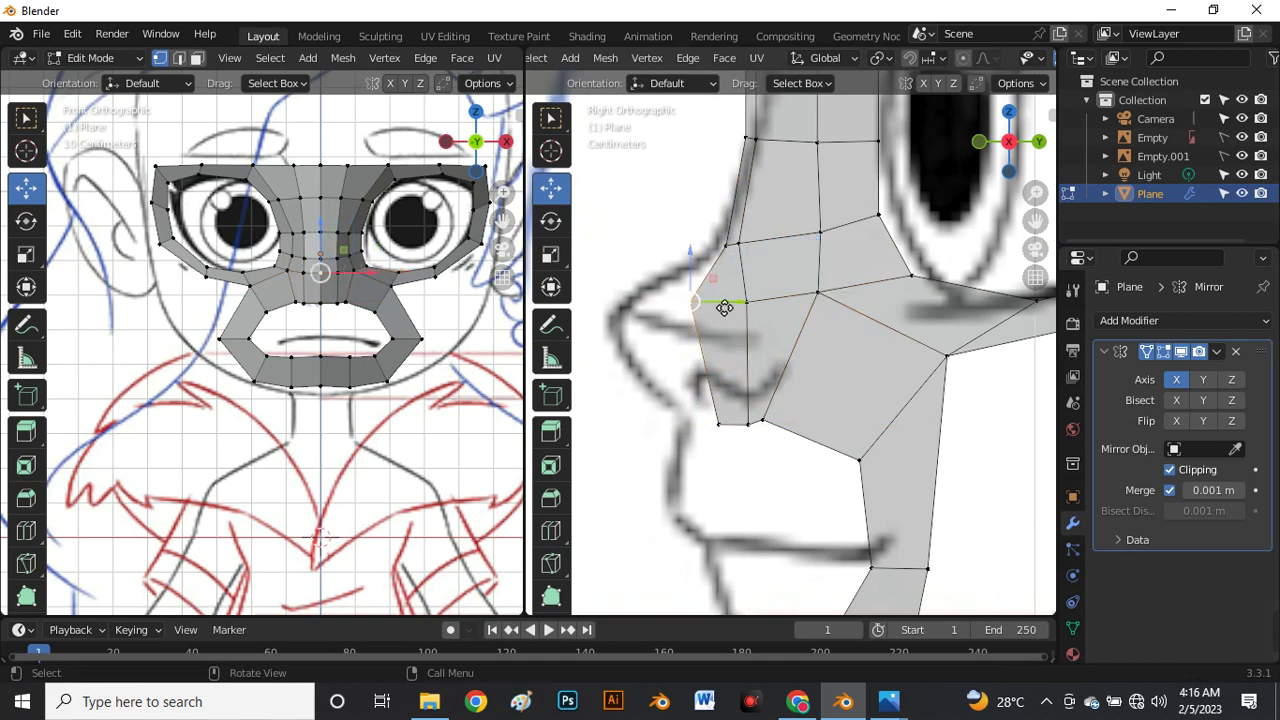
pyautogui.moveTo(723, 306); pyautogui.dragTo(766, 309)
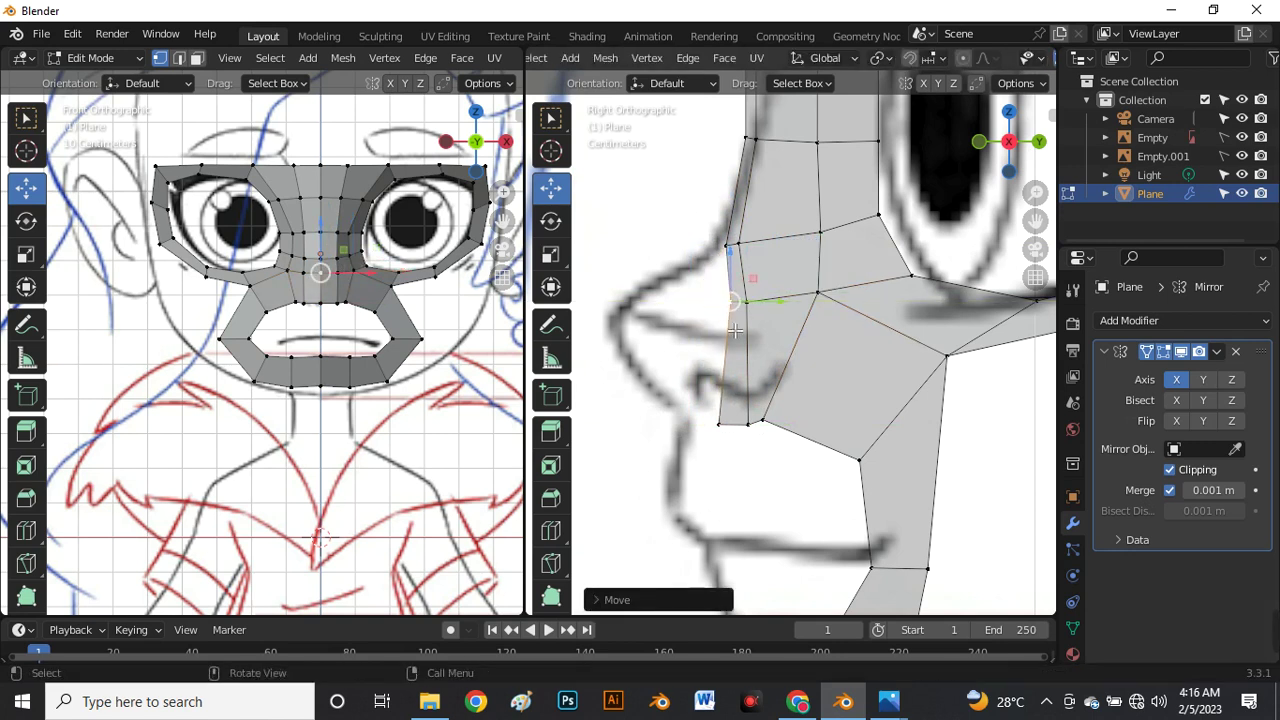
# Flatten the nose profile by moving the lower bridge, centre tip and base vertices back, and shift the nose block slightly further back.
pyautogui.click(727, 245)
pyautogui.moveTo(768, 251); pyautogui.dragTo(808, 251)
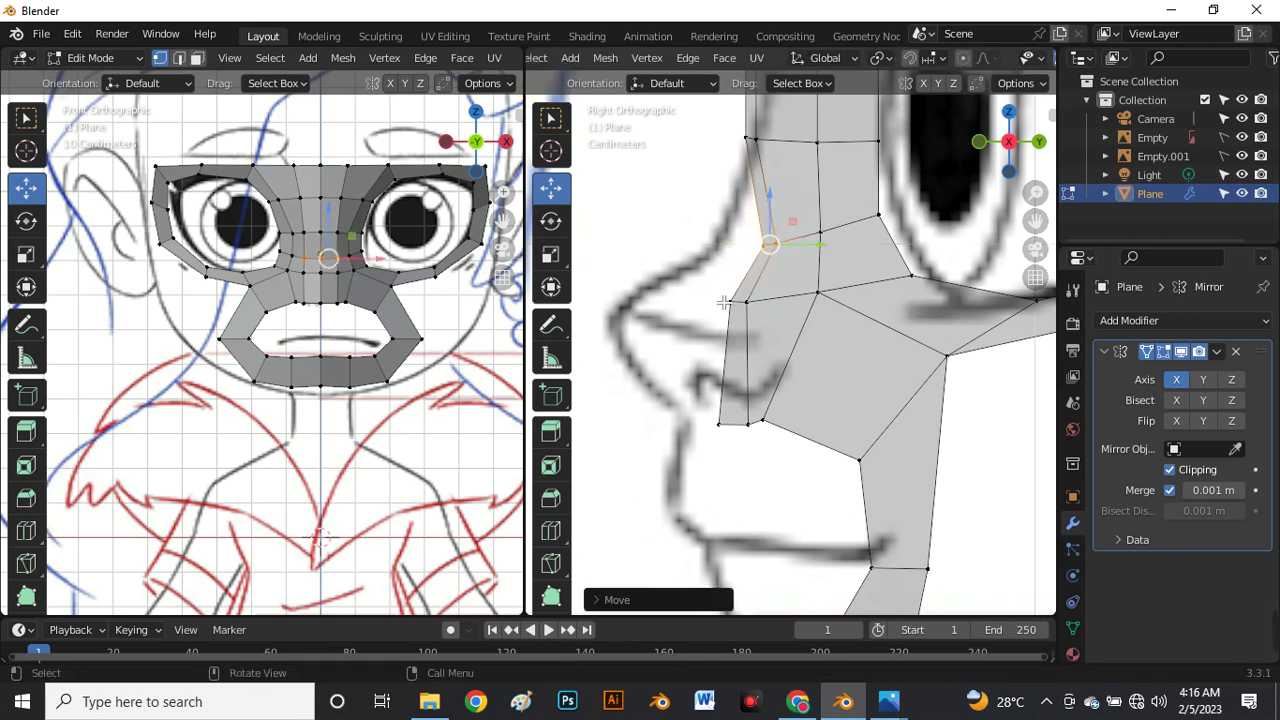
pyautogui.click(731, 300)
pyautogui.moveTo(785, 313); pyautogui.dragTo(829, 314)
pyautogui.moveTo(690, 397); pyautogui.dragTo(803, 413)
pyautogui.moveTo(757, 231); pyautogui.dragTo(840, 318)
pyautogui.moveTo(852, 272); pyautogui.dragTo(868, 275)
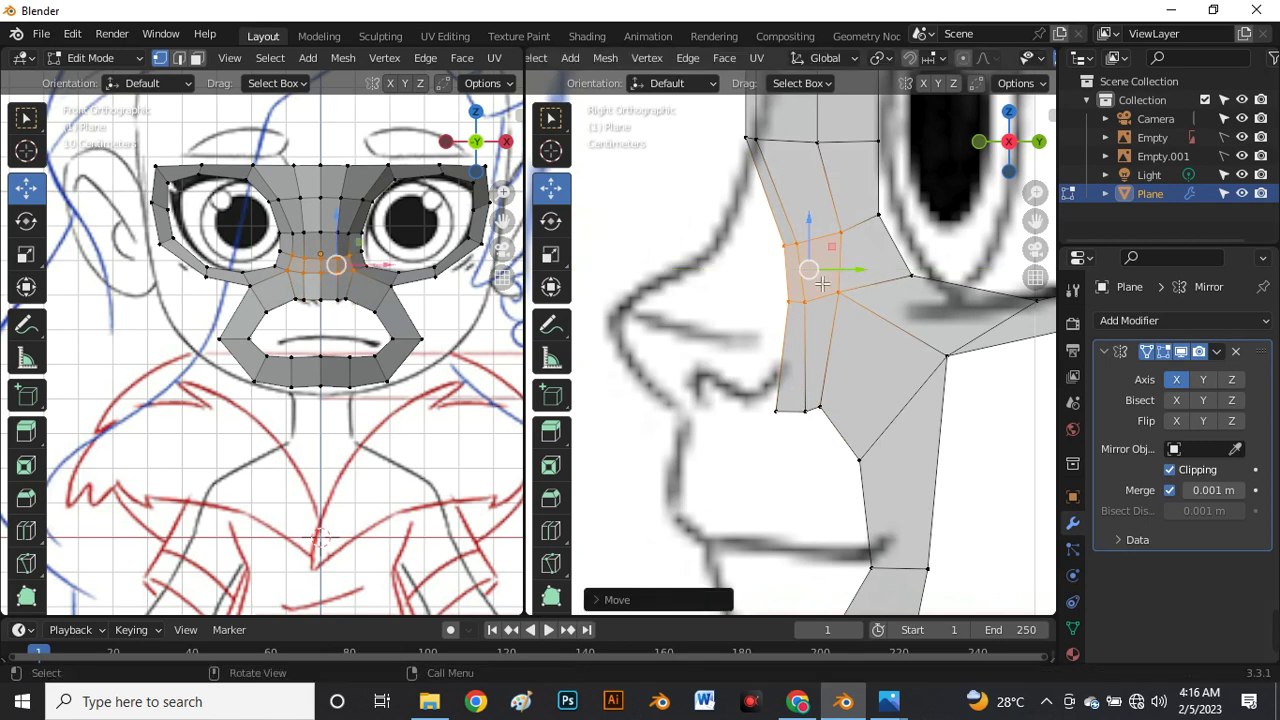
# Align the bridge vertices between the eyes with the side reference's nose line, moving the lower ones along Y.
pyautogui.click(743, 234)
pyautogui.scroll(-5, 743, 280)
pyautogui.scroll(5, 747, 156)
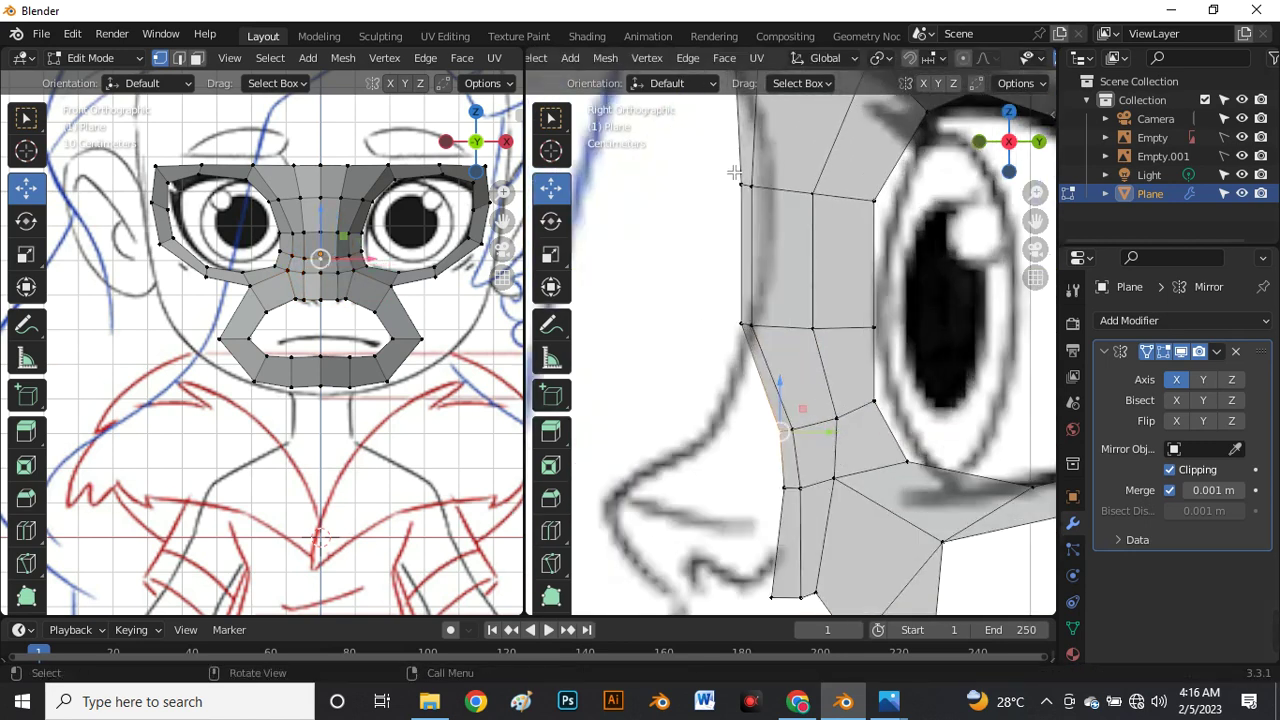
pyautogui.moveTo(734, 171); pyautogui.dragTo(801, 185)
pyautogui.scroll(4, 780, 198)
pyautogui.scroll(-5, 772, 260)
pyautogui.moveTo(706, 335); pyautogui.dragTo(778, 380)
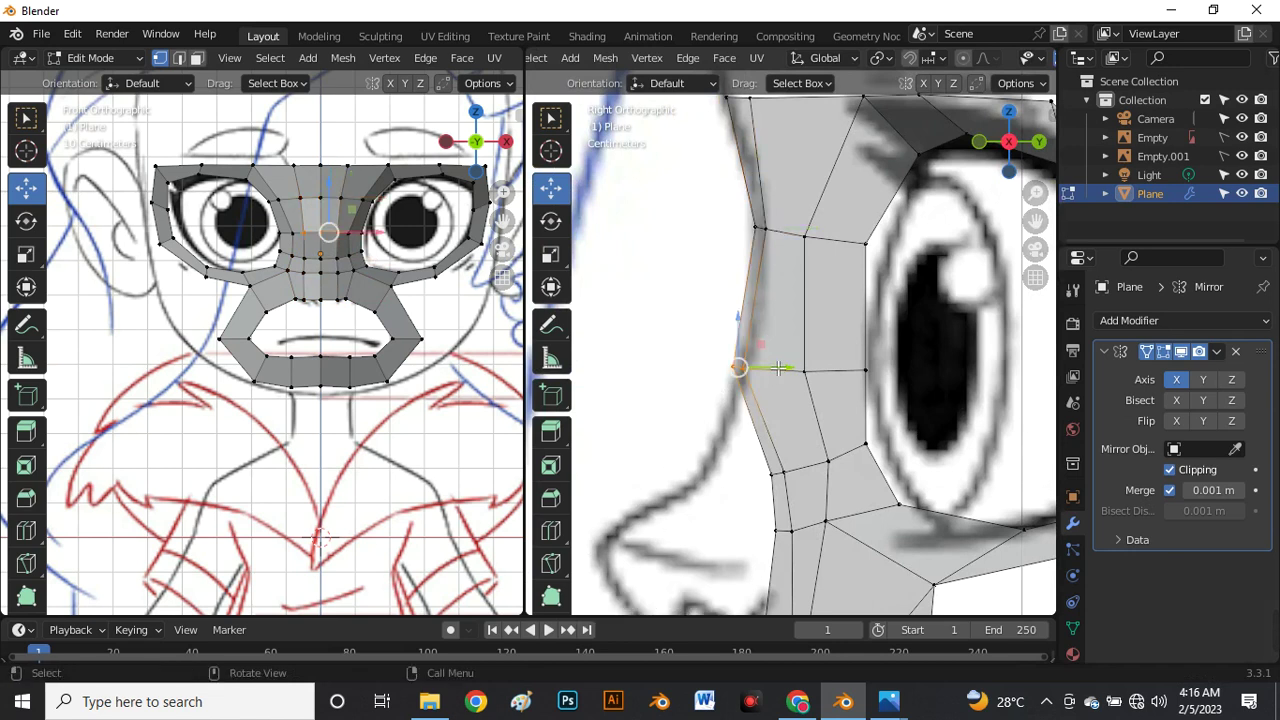
pyautogui.press('g')
pyautogui.press('y')
pyautogui.click(791, 296)
pyautogui.scroll(-3, 788, 305)
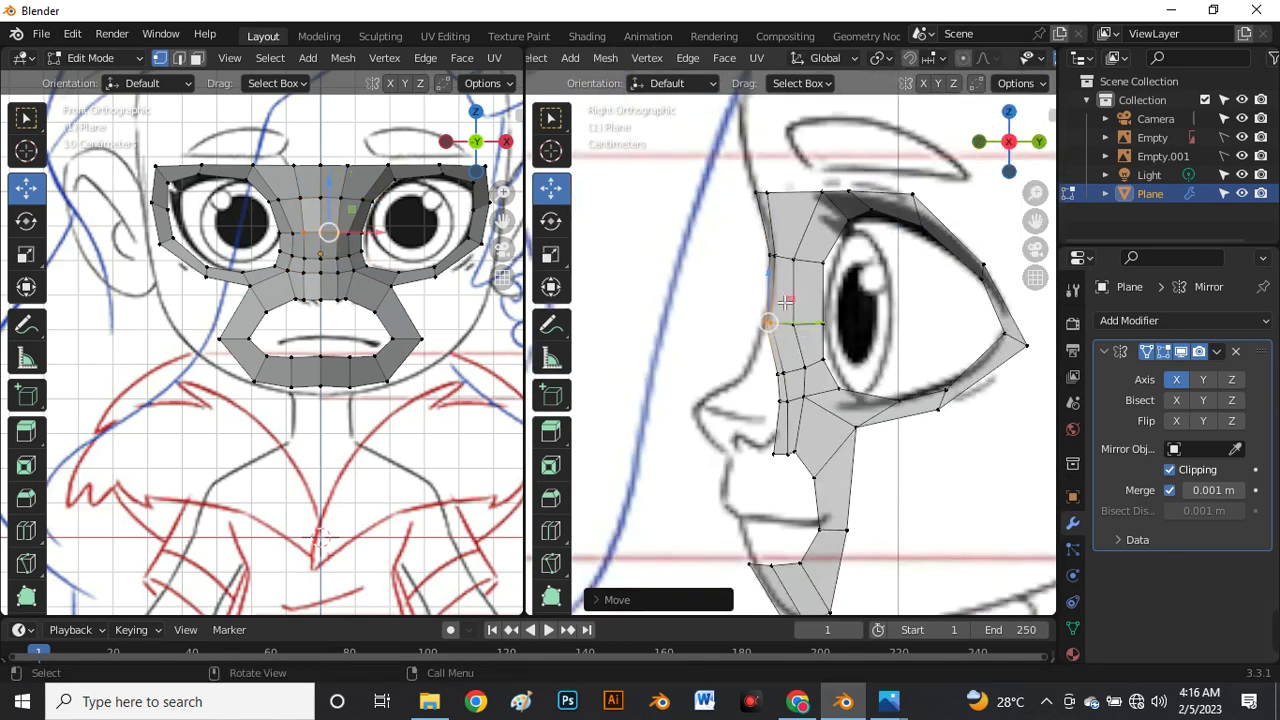
# Slide the nose-side vertex along its edge toward the lower eye corner with Vertex Slide.
pyautogui.scroll(3, 788, 340)
pyautogui.scroll(-1, 800, 335)
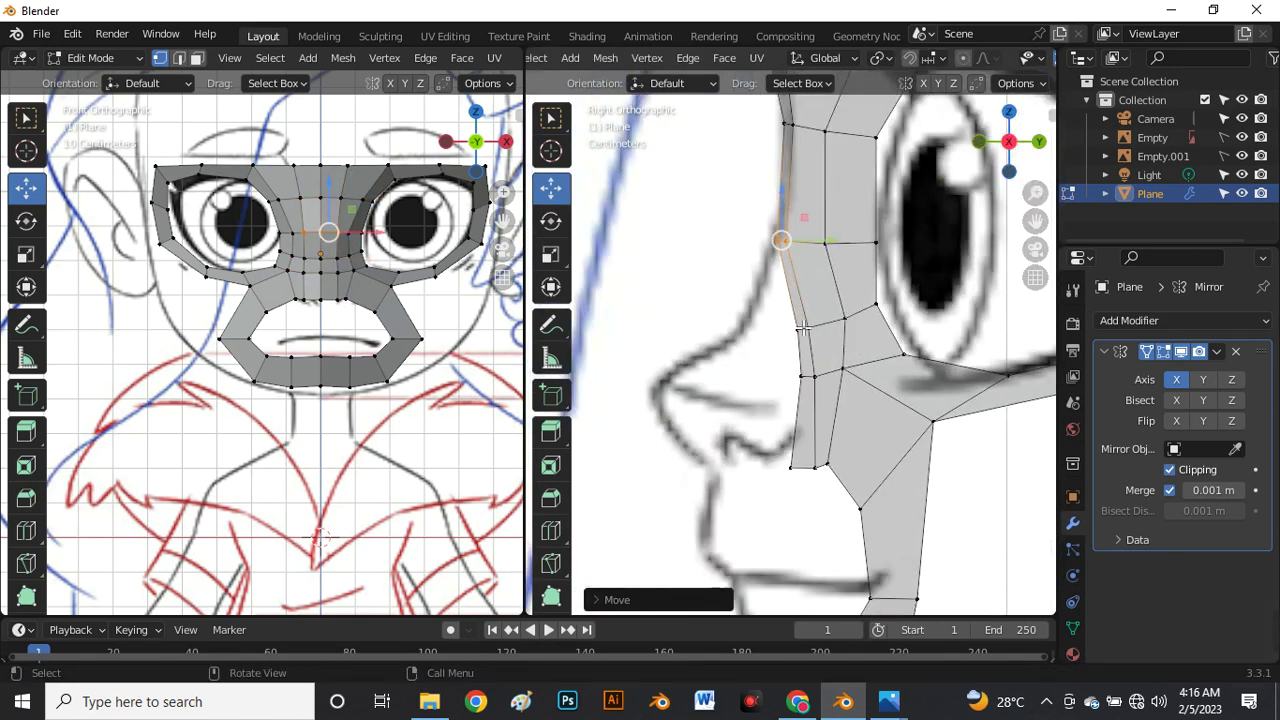
pyautogui.click(844, 367)
pyautogui.press('g')
pyautogui.press('g')
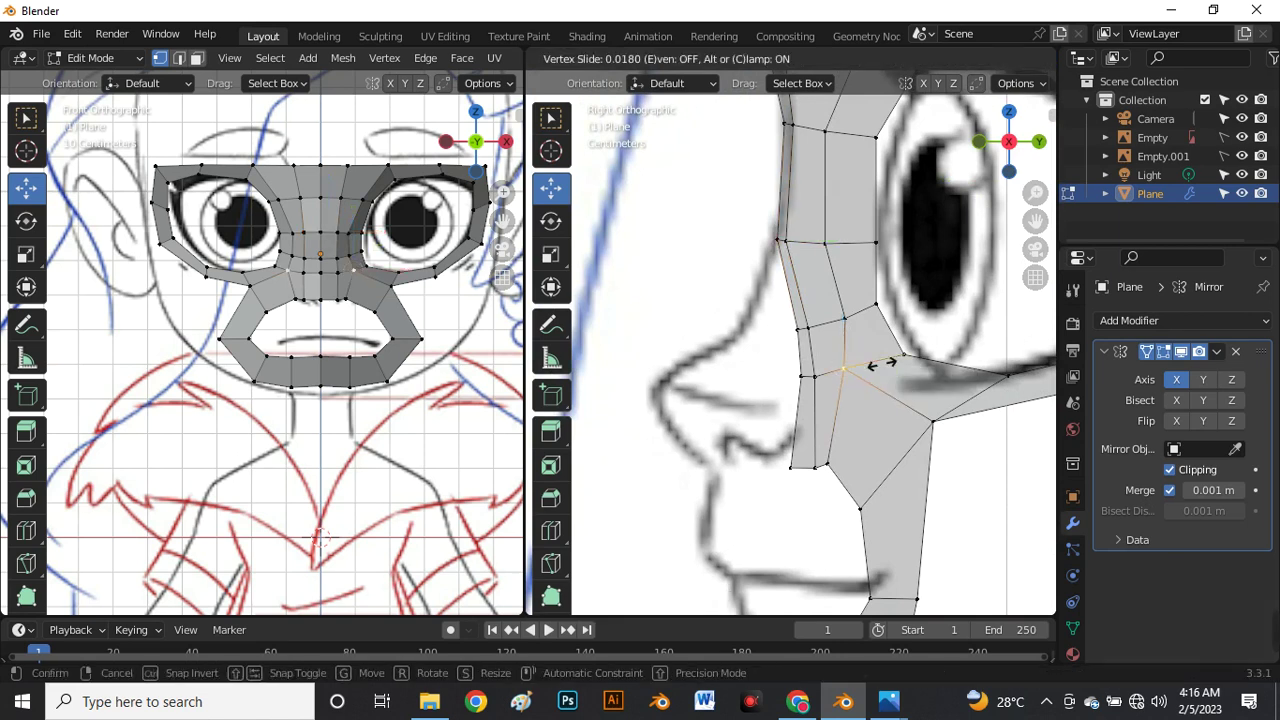
pyautogui.click(894, 363)
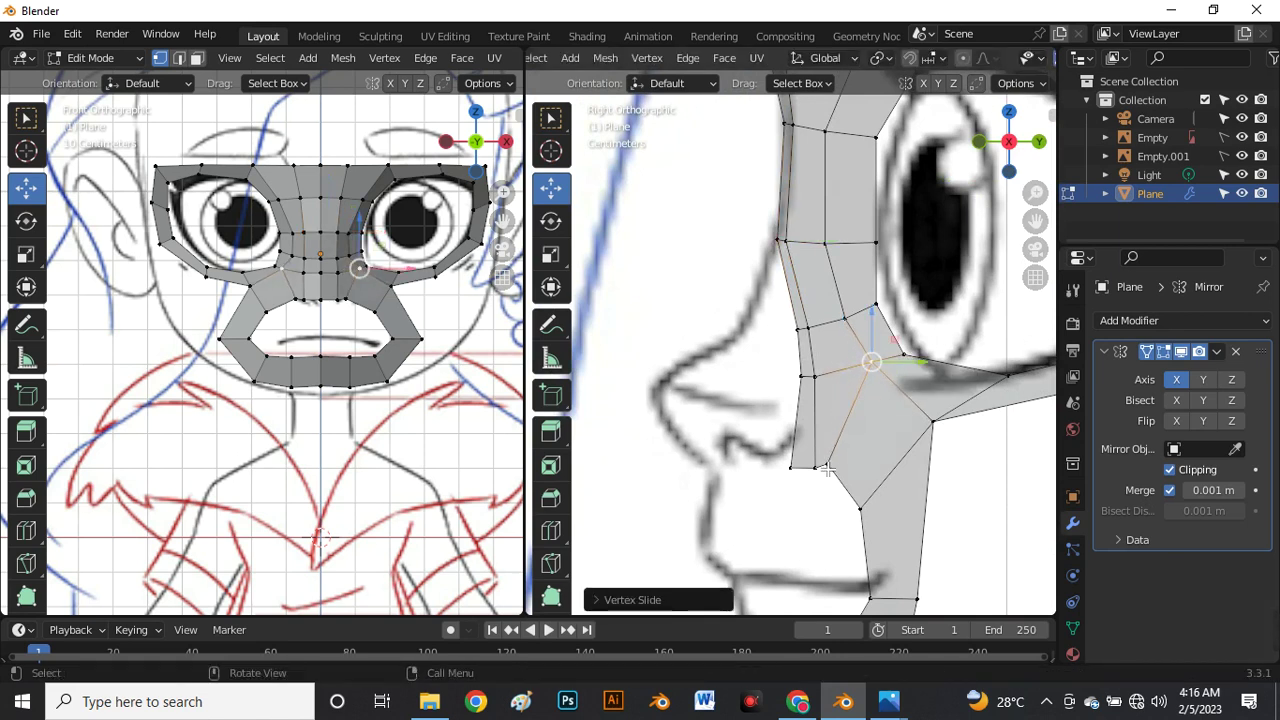
# Slide the nose-base vertex slightly back along its edge, and raise the centre base vertex a little.
pyautogui.click(798, 468)
pyautogui.press('g')
pyautogui.press('g')
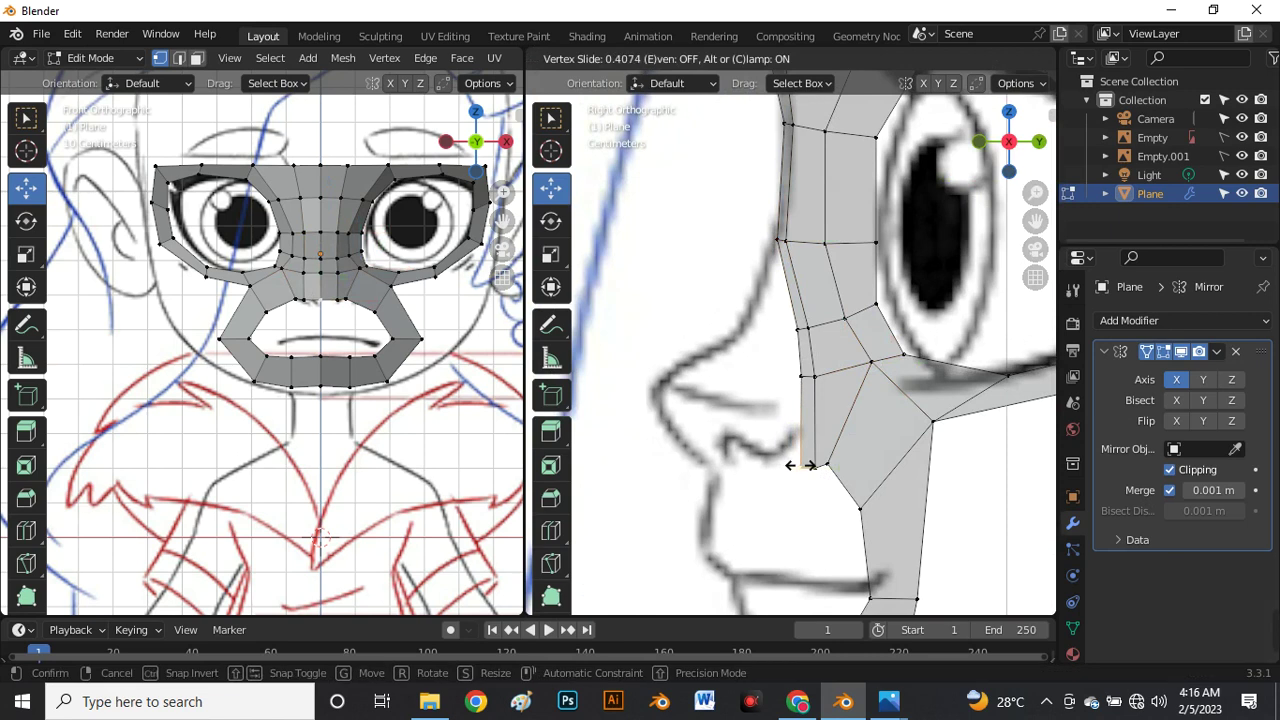
pyautogui.click(806, 470)
pyautogui.moveTo(826, 492); pyautogui.dragTo(824, 488)
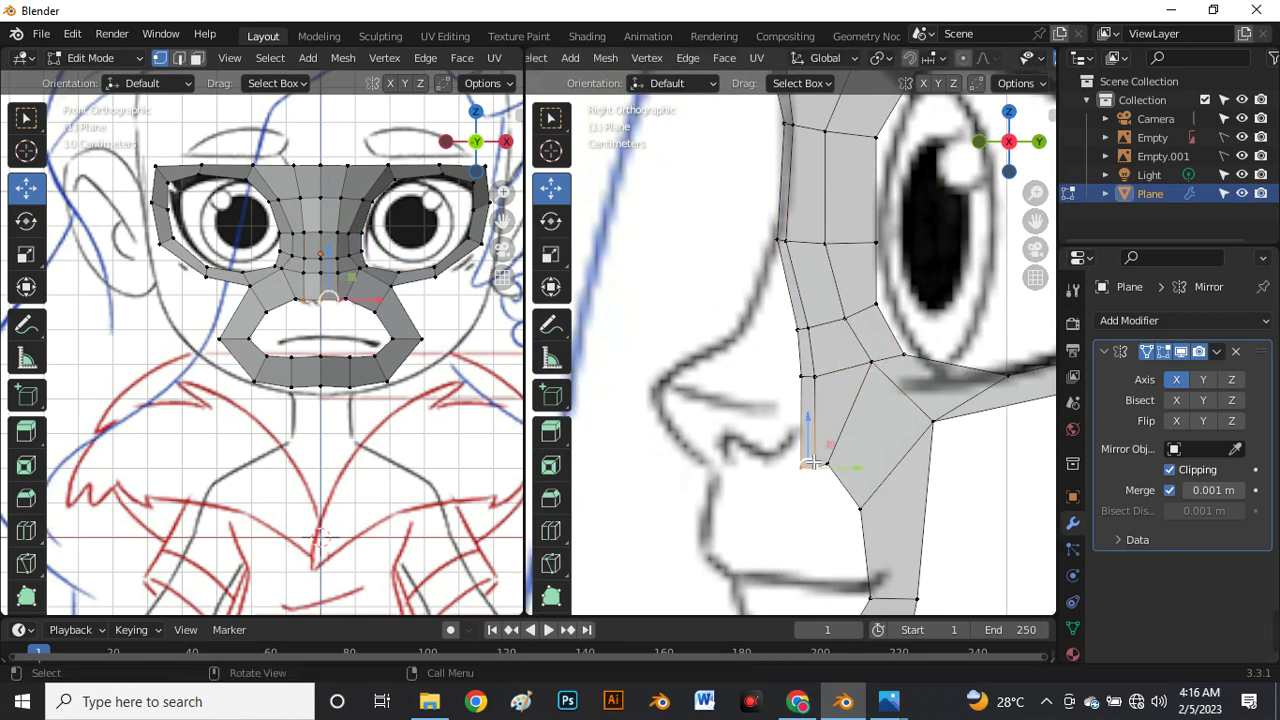
pyautogui.press('g')
pyautogui.click(815, 451)
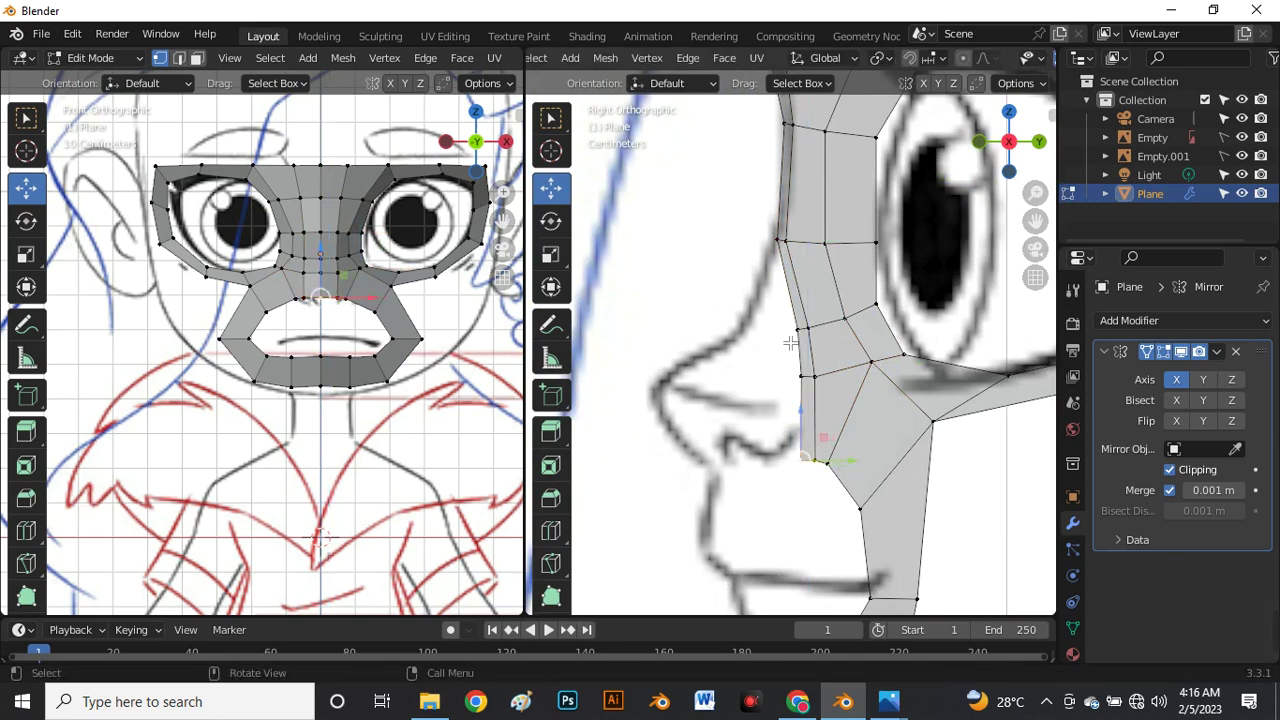
# Select the nose faces in the front view: the central faces, the lower side face and the upper side face.
pyautogui.scroll(-5, 791, 344)
pyautogui.scroll(4, 397, 283)
pyautogui.scroll(2, 330, 280)
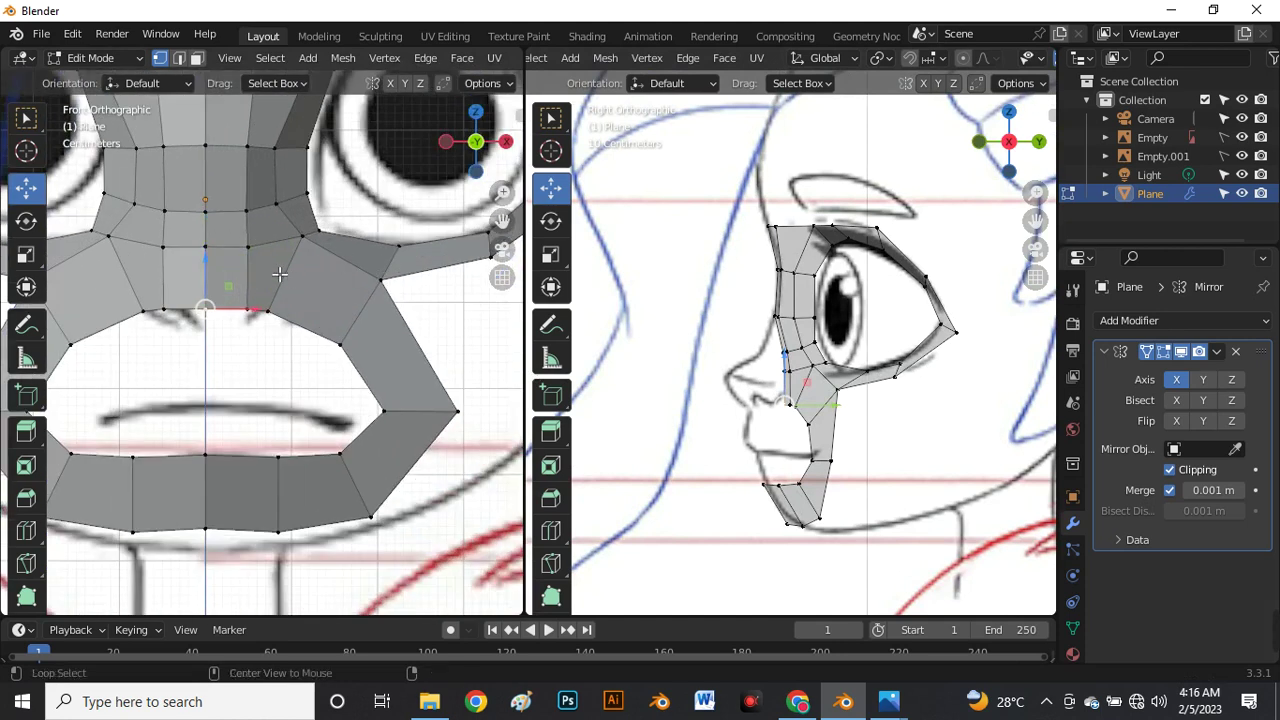
pyautogui.hotkey('alt', 'z')
pyautogui.scroll(-2, 259, 296)
pyautogui.scroll(3, 250, 276)
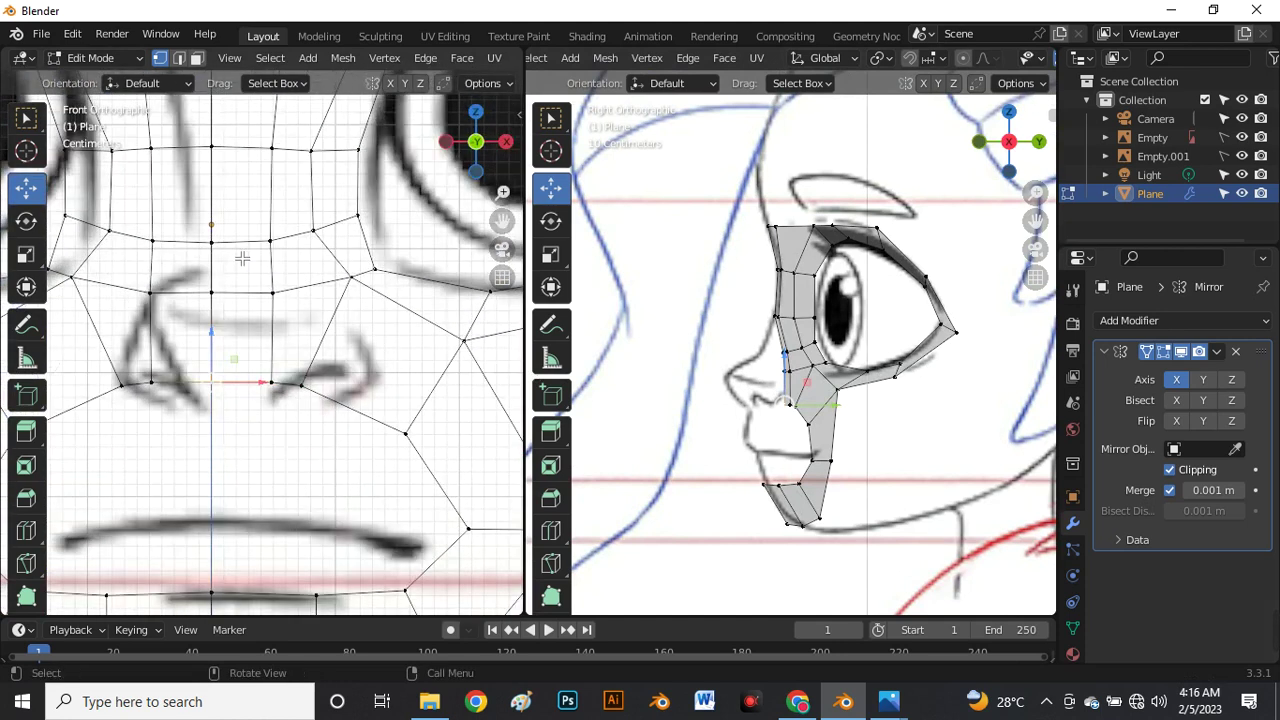
pyautogui.press('3')
pyautogui.click(242, 262)
pyautogui.keyDown('shift'); pyautogui.click(177, 371); pyautogui.keyUp('shift')
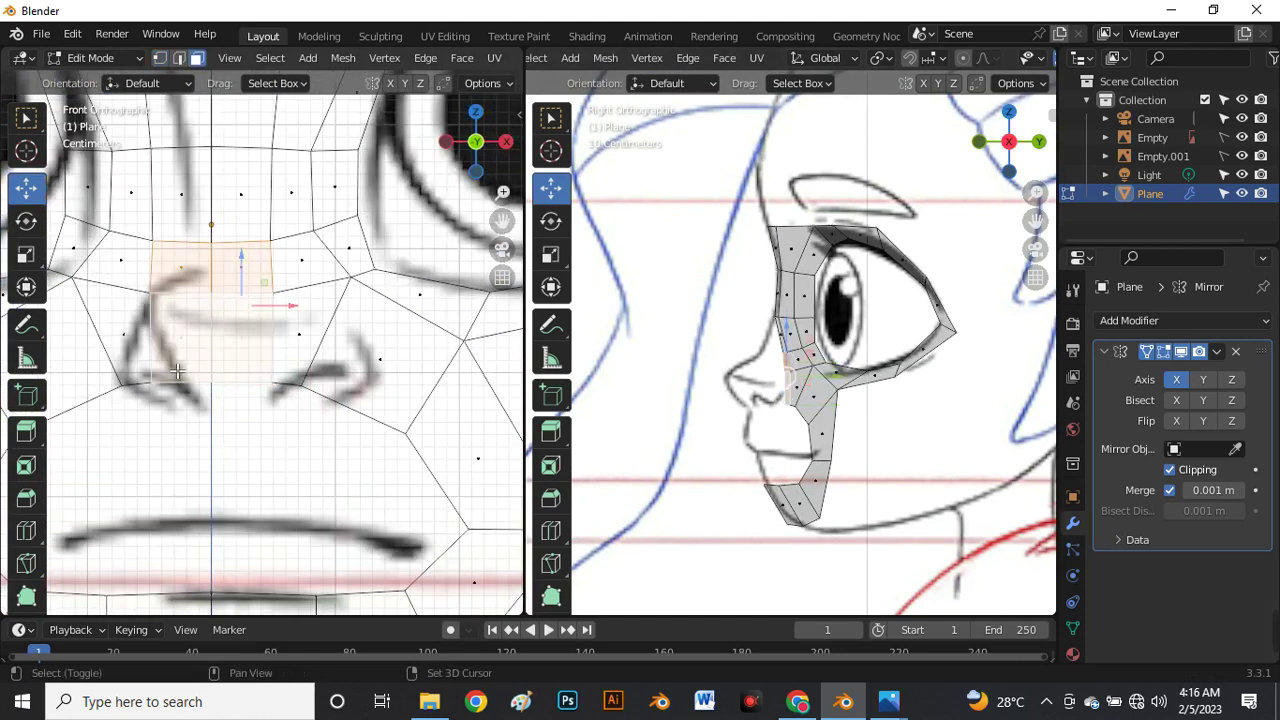
pyautogui.keyDown('shift'); pyautogui.click(313, 341); pyautogui.keyUp('shift')
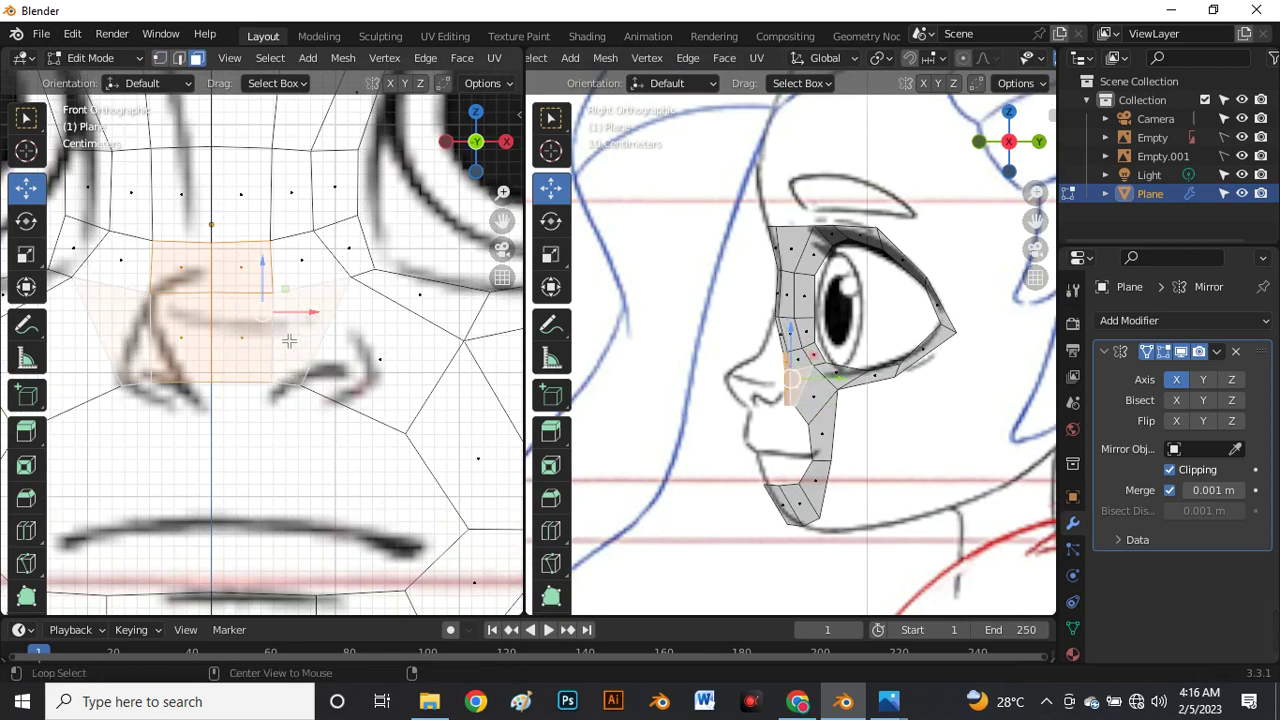
pyautogui.hotkey('alt', 'z')
pyautogui.keyDown('shift'); pyautogui.click(294, 277); pyautogui.keyUp('shift')
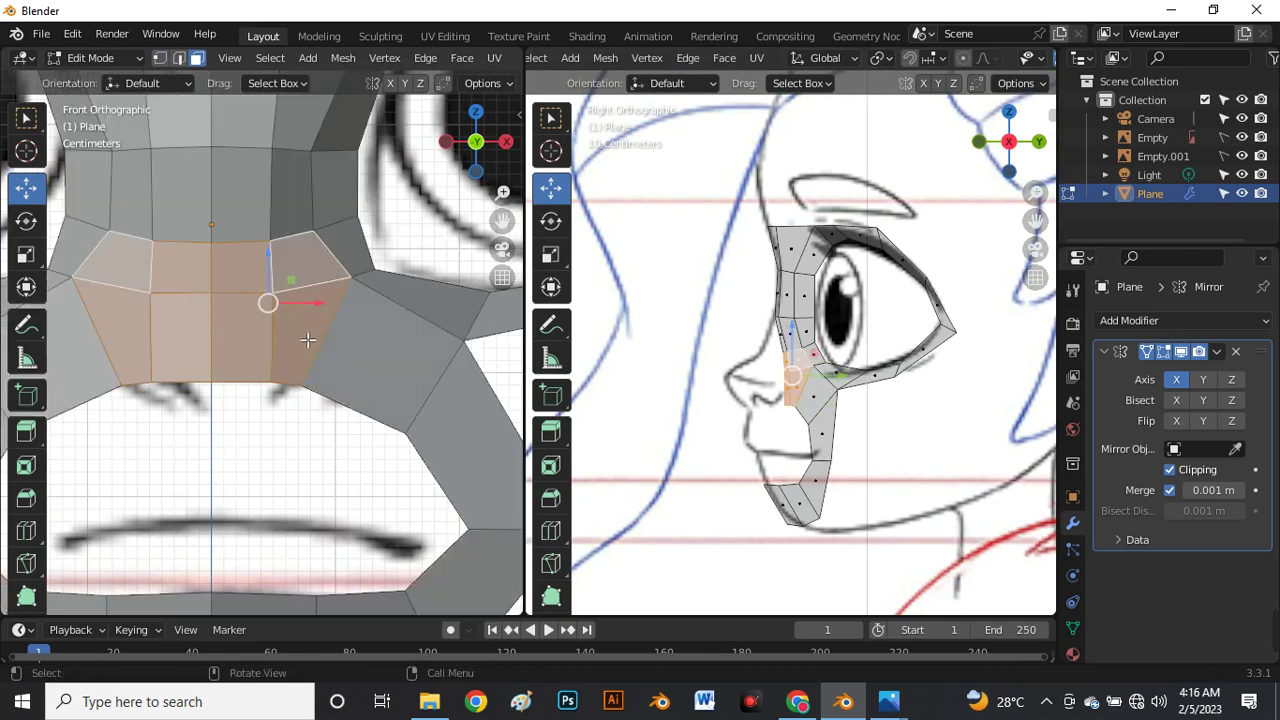
# Nudge the selected nose faces forward, extrude them, and move the extrusion along Y out past the reference nose tip.
pyautogui.scroll(5, 787, 373)
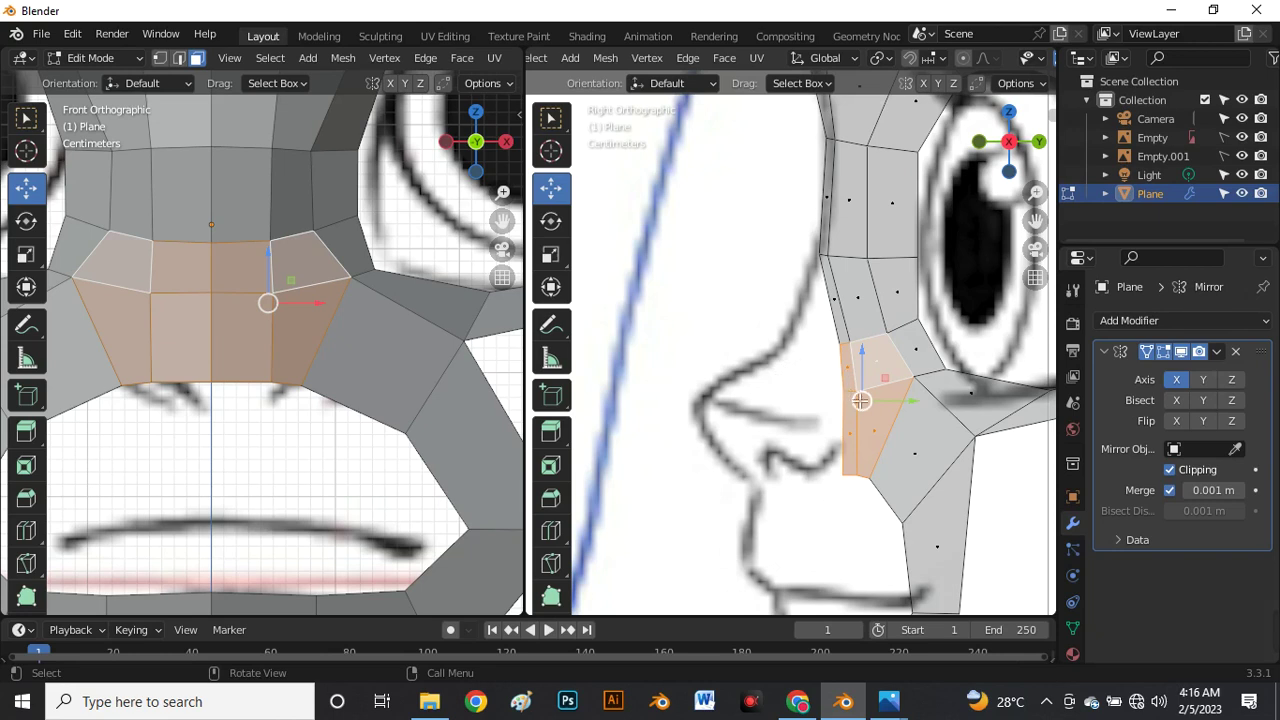
pyautogui.moveTo(908, 410); pyautogui.dragTo(890, 410)
pyautogui.press('e')
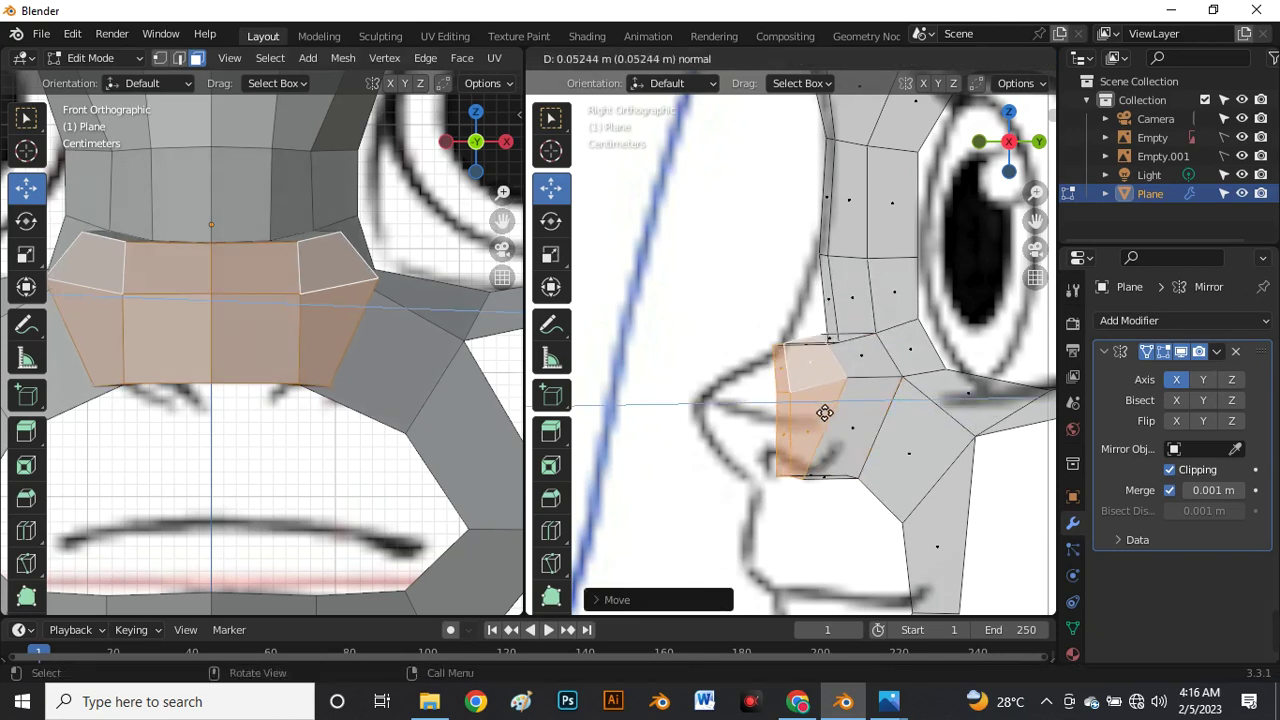
pyautogui.rightClick(770, 410)
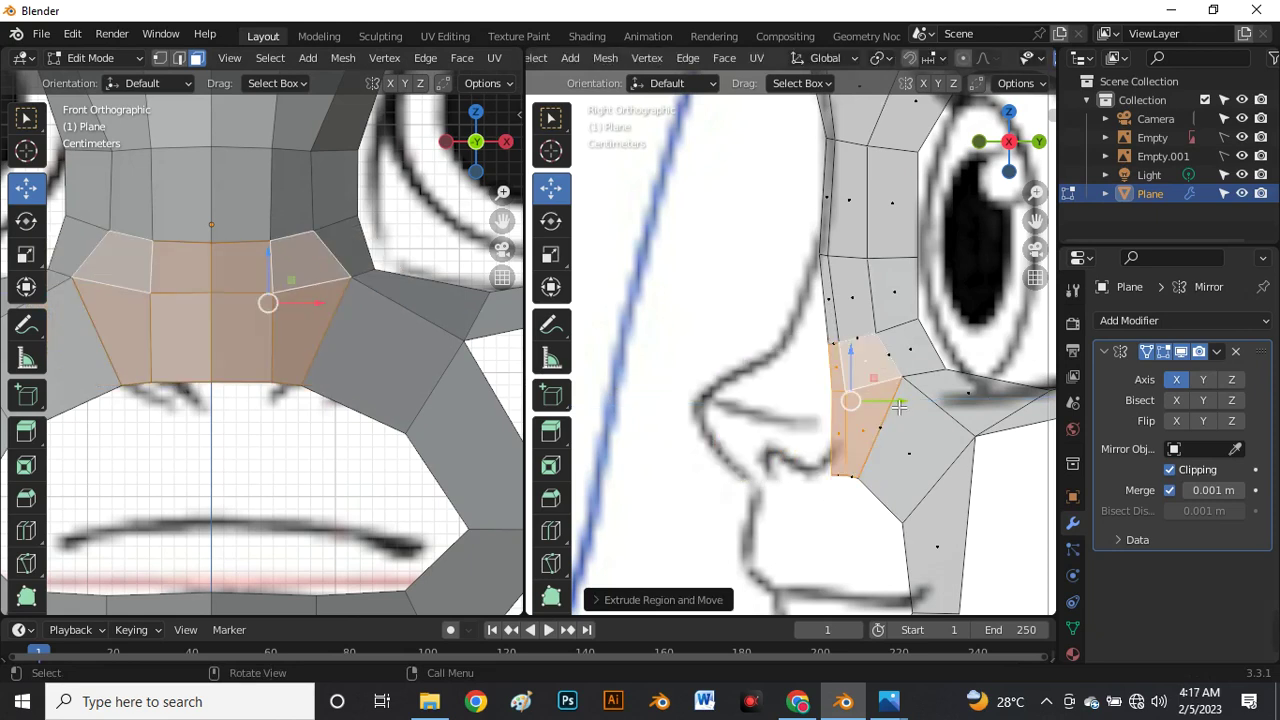
pyautogui.moveTo(903, 410); pyautogui.dragTo(755, 430)
pyautogui.scroll(-4, 291, 297)
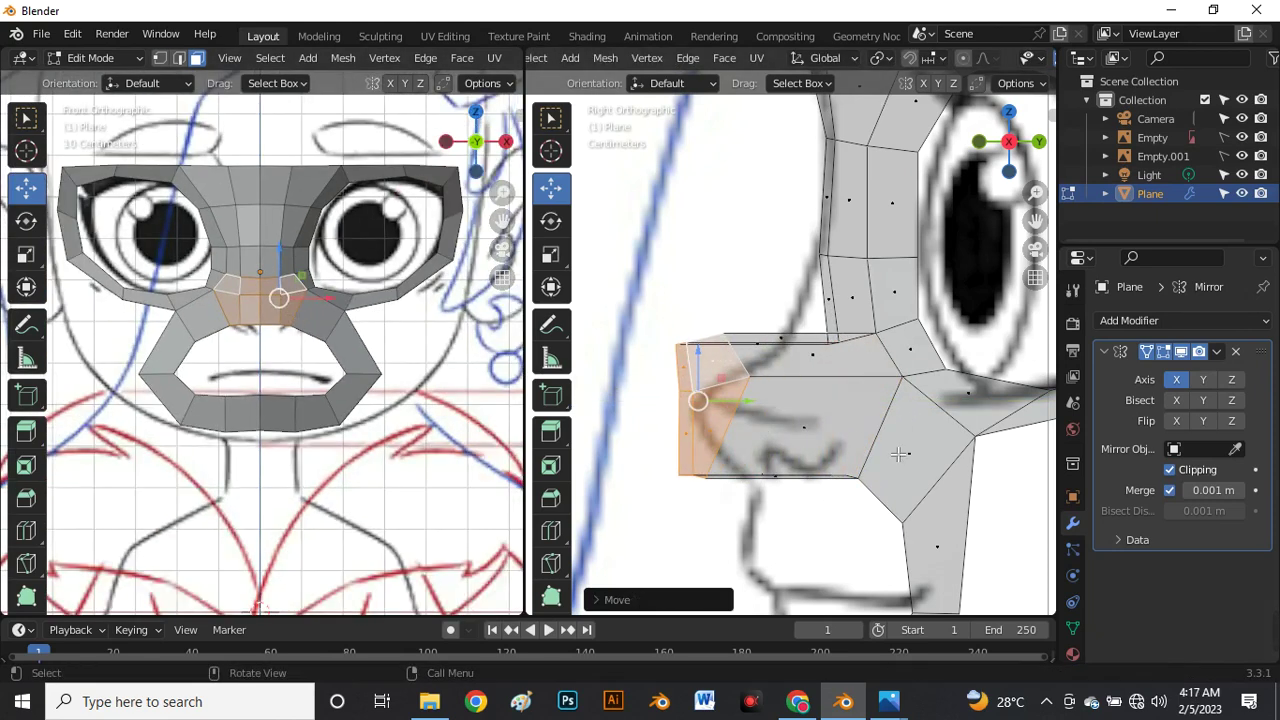
# Move the extruded nose's bottom vertices back to the reference nose base and its middle row down to the nose tip.
pyautogui.press('1')
pyautogui.scroll(4, 785, 431)
pyautogui.scroll(-6, 737, 434)
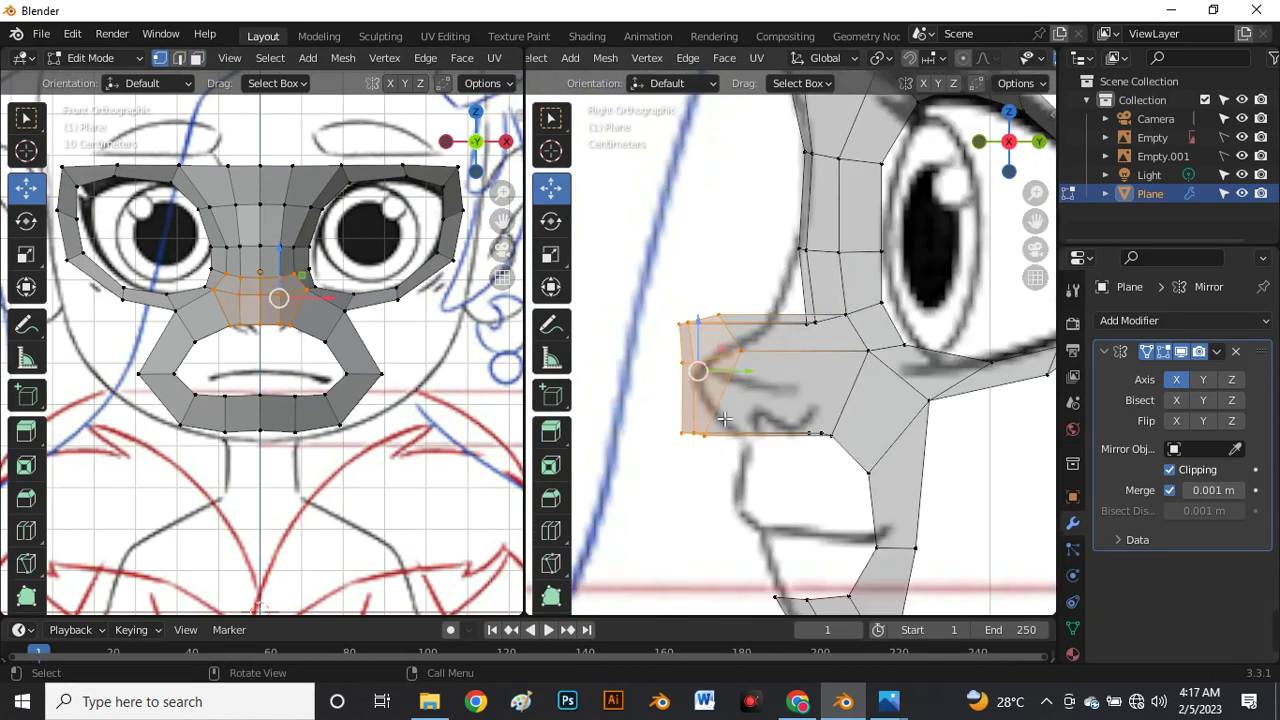
pyautogui.scroll(3, 710, 440)
pyautogui.moveTo(657, 419); pyautogui.dragTo(777, 449)
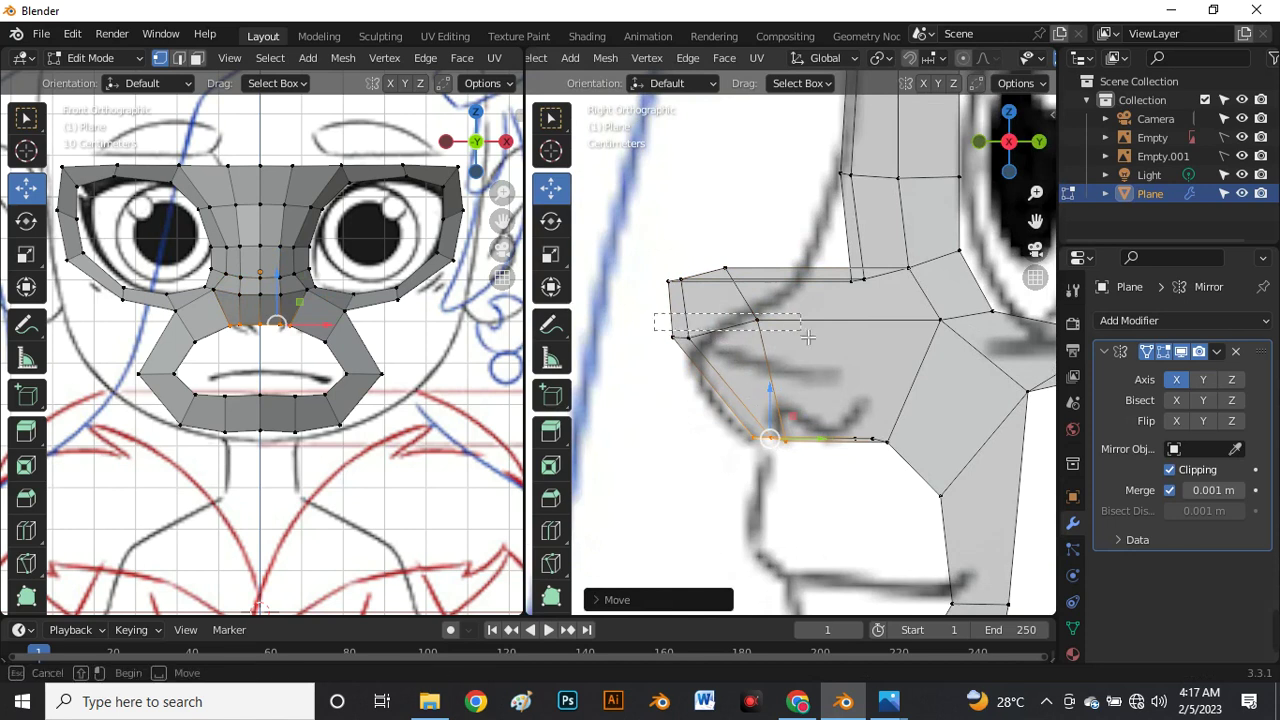
pyautogui.click(757, 320)
pyautogui.keyDown('shift'); pyautogui.moveTo(662, 320); pyautogui.dragTo(812, 373); pyautogui.keyUp('shift')
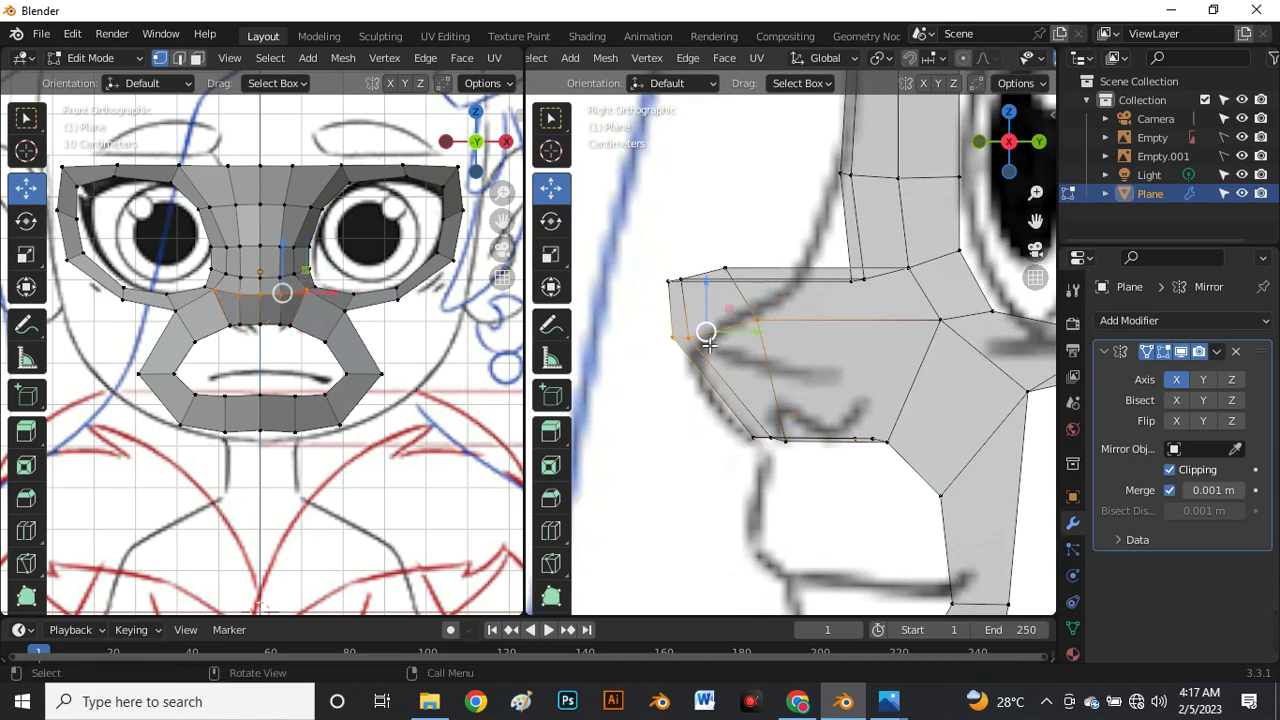
pyautogui.moveTo(707, 339); pyautogui.dragTo(723, 377)
# Lower the extruded nose's top vertices onto the reference bridge, and adjust the bridge-base and upper side vertices to match.
pyautogui.moveTo(652, 252); pyautogui.dragTo(785, 302)
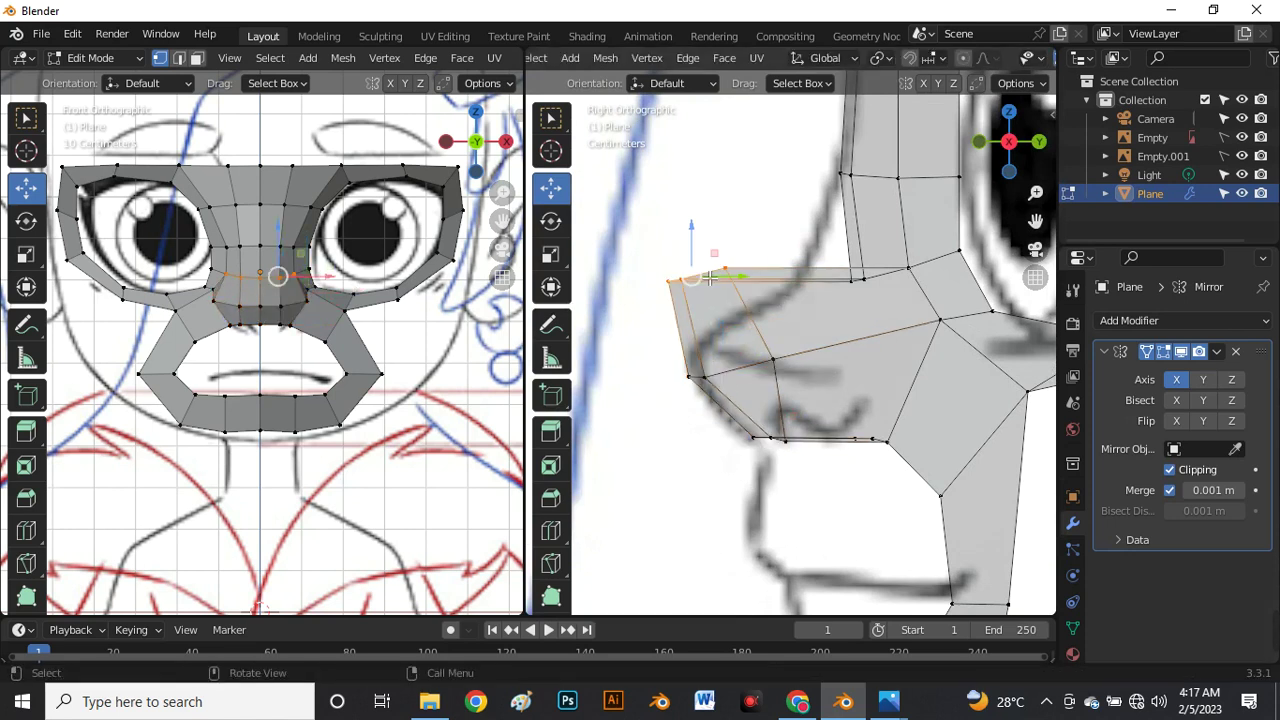
pyautogui.moveTo(710, 278)
pyautogui.mouseDown()
pyautogui.moveTo(783, 315)
pyautogui.moveTo(770, 328)
pyautogui.mouseUp()
pyautogui.moveTo(838, 260)
pyautogui.mouseDown()
pyautogui.moveTo(885, 306)
pyautogui.moveTo(808, 266)
pyautogui.mouseUp()
pyautogui.click(834, 331)
pyautogui.click(803, 322)
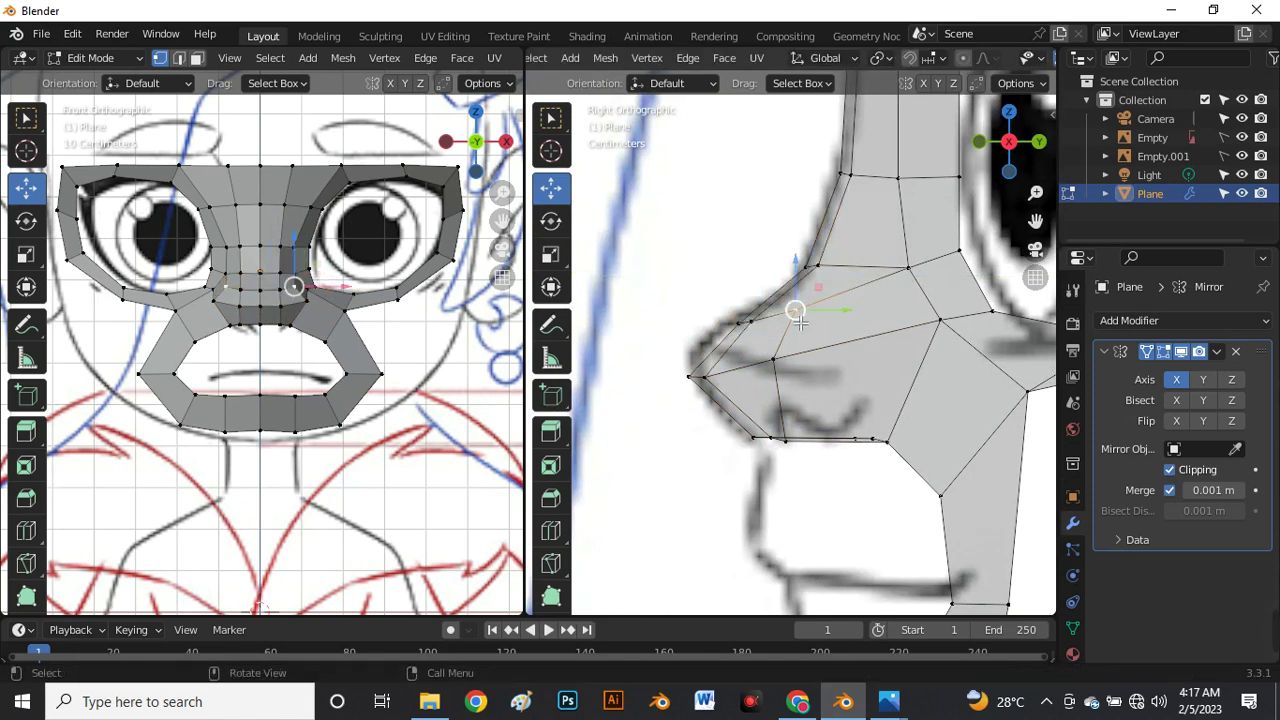
pyautogui.moveTo(798, 316); pyautogui.dragTo(796, 330)
# Select the extruded nose in the side view, rotate it upward, and move its bottom vertices down to the reference nose base.
pyautogui.moveTo(663, 292); pyautogui.dragTo(815, 470)
pyautogui.press('r')
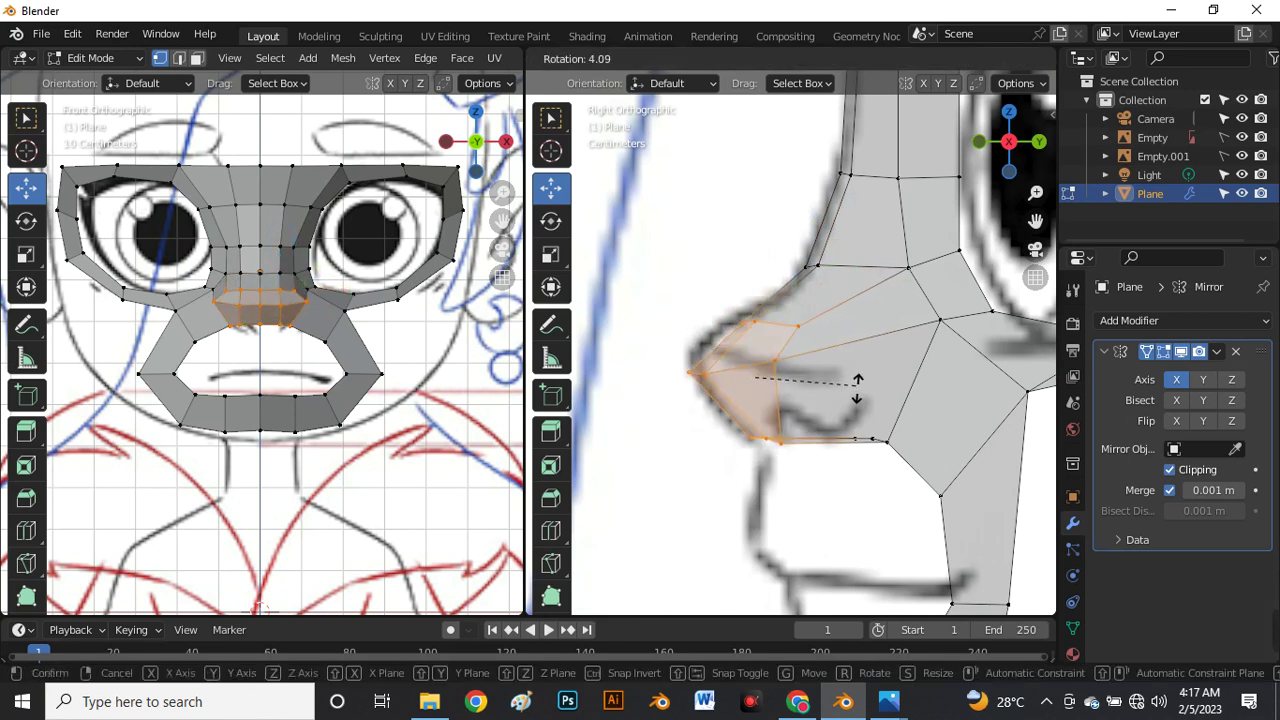
pyautogui.click(868, 490)
pyautogui.moveTo(757, 347)
pyautogui.mouseDown()
pyautogui.moveTo(757, 321)
pyautogui.moveTo(749, 357)
pyautogui.mouseUp()
pyautogui.click(751, 438)
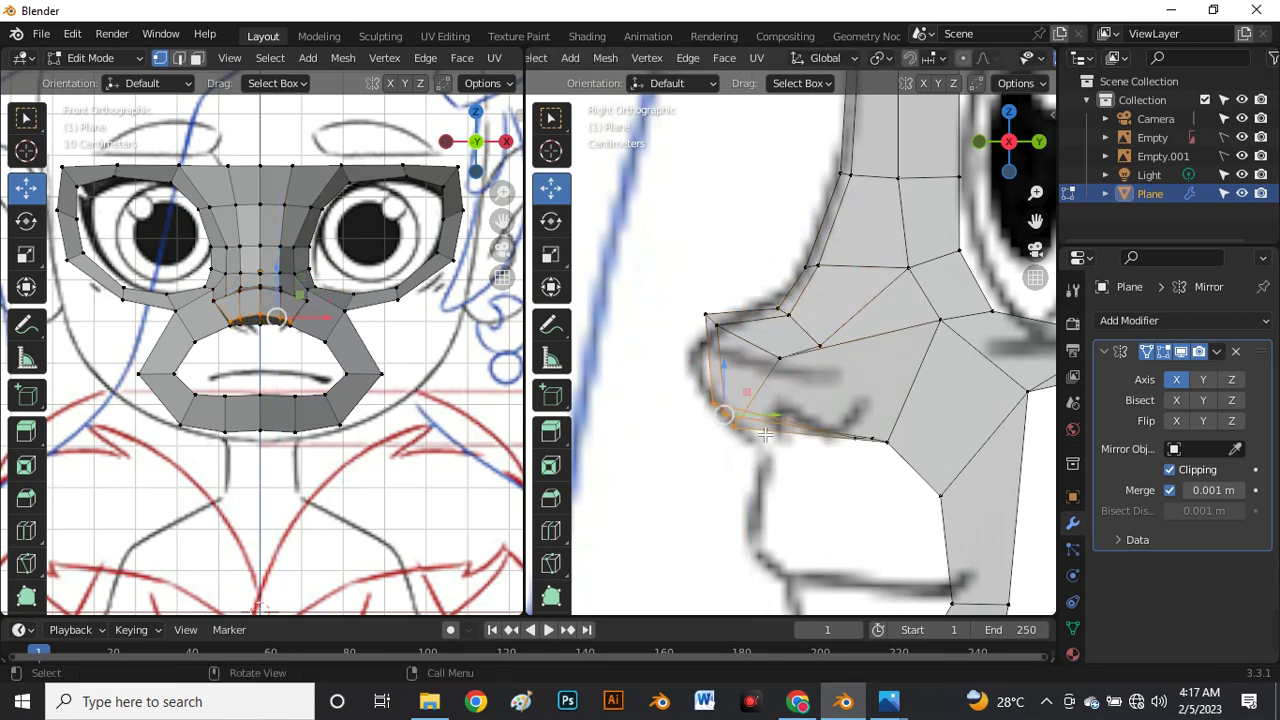
pyautogui.moveTo(740, 418); pyautogui.dragTo(767, 445)
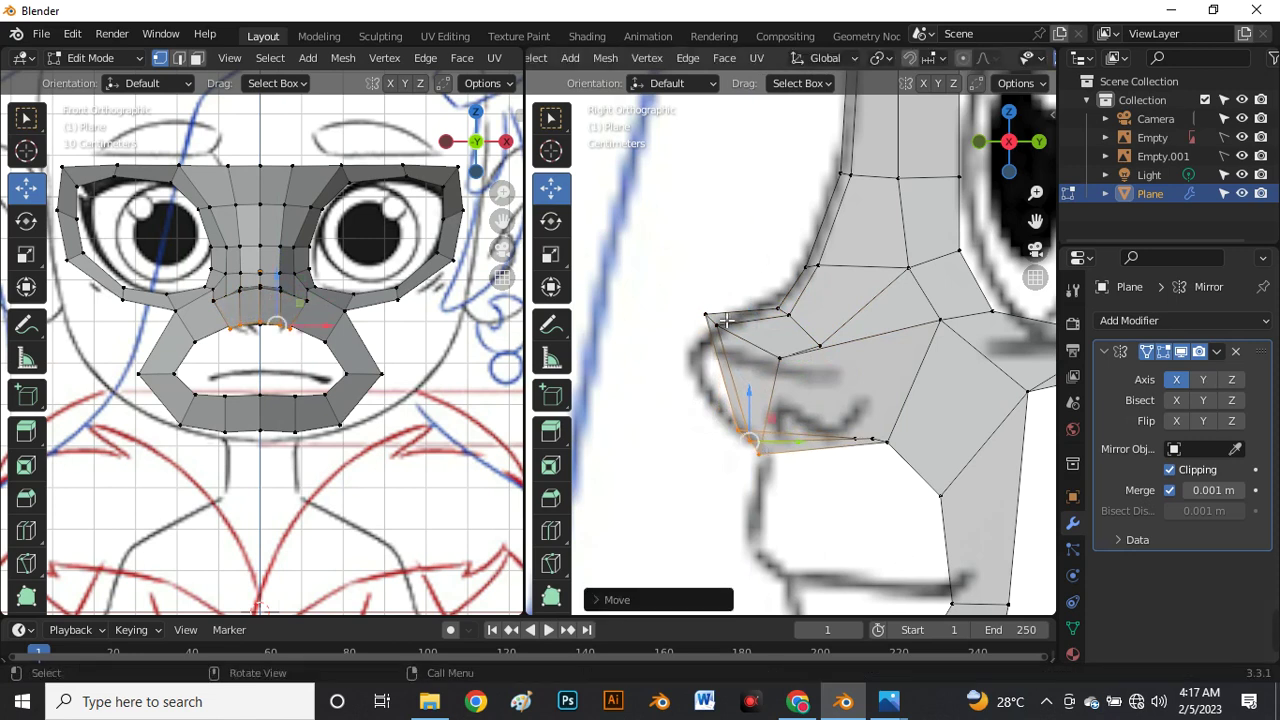
# Select the nose's top front and upper side vertices in the side view and move them slightly forward.
pyautogui.moveTo(693, 304); pyautogui.dragTo(707, 344)
pyautogui.moveTo(773, 299); pyautogui.dragTo(838, 384)
pyautogui.moveTo(796, 322); pyautogui.dragTo(799, 319)
pyautogui.click(796, 384)
pyautogui.scroll(6, 319, 295)
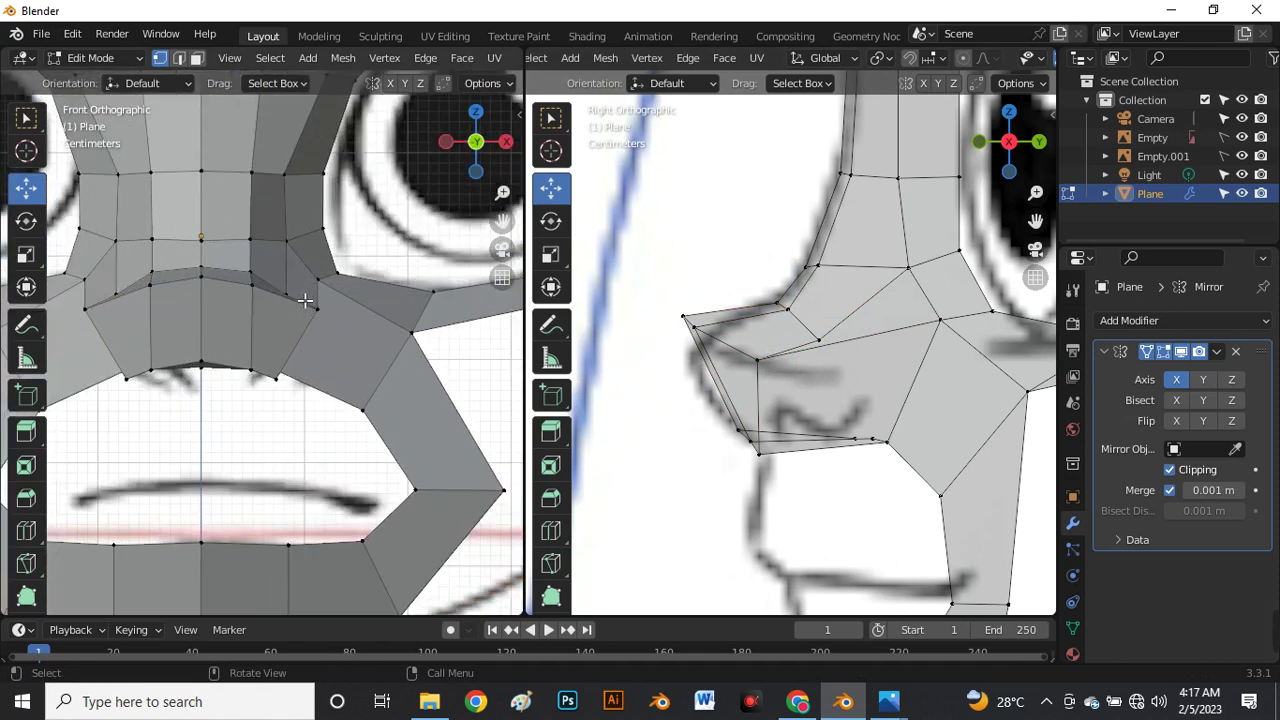
pyautogui.scroll(-5, 275, 312)
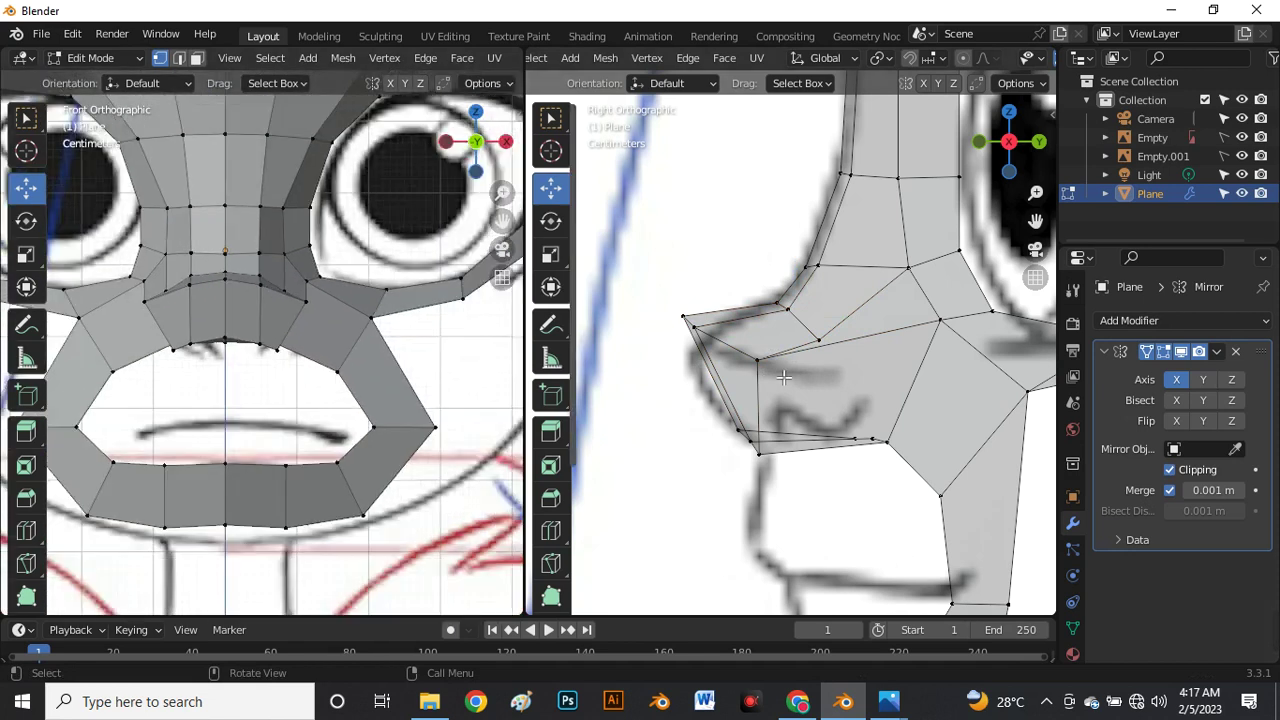
# Turn off X-ray and raise the vertex on the upper side of the nose where it meets the cheek.
pyautogui.hotkey('alt', 'z')
pyautogui.scroll(1, 828, 352)
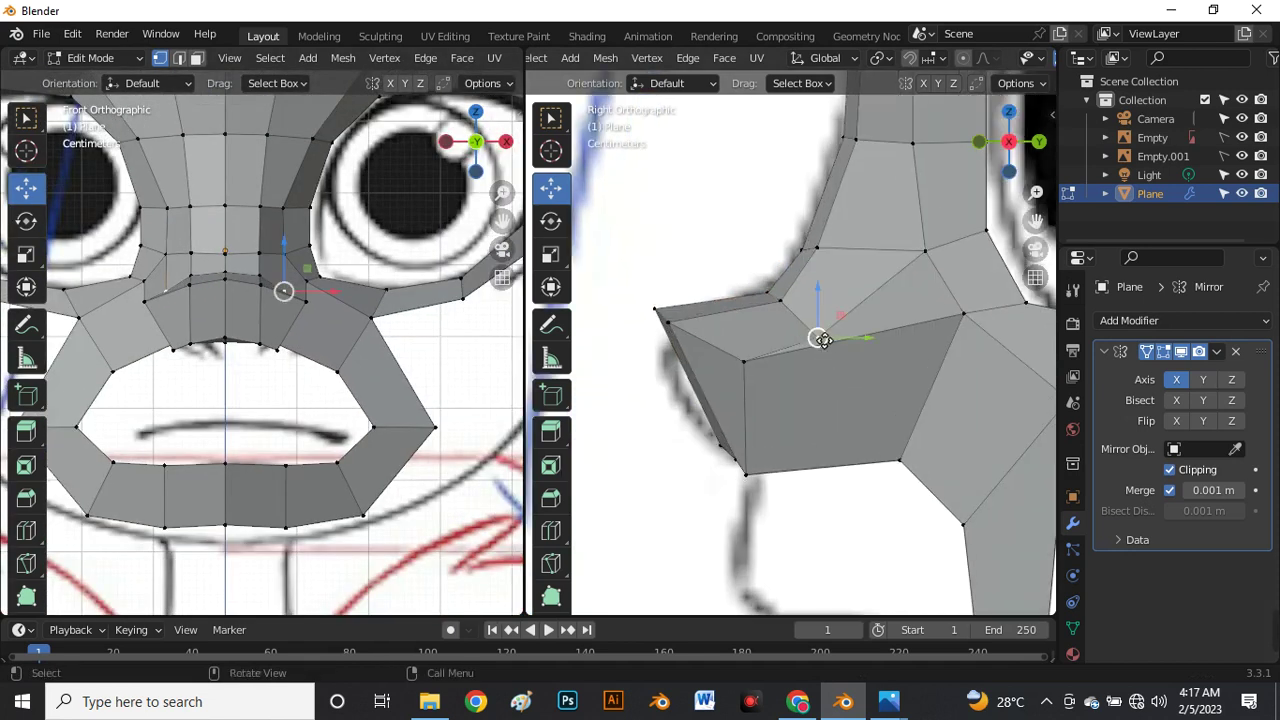
pyautogui.moveTo(822, 340); pyautogui.dragTo(818, 325)
# Move the nose's outer side edge back along Y in the side view, and nudge the adjacent upper side vertex toward the face.
pyautogui.click(752, 372)
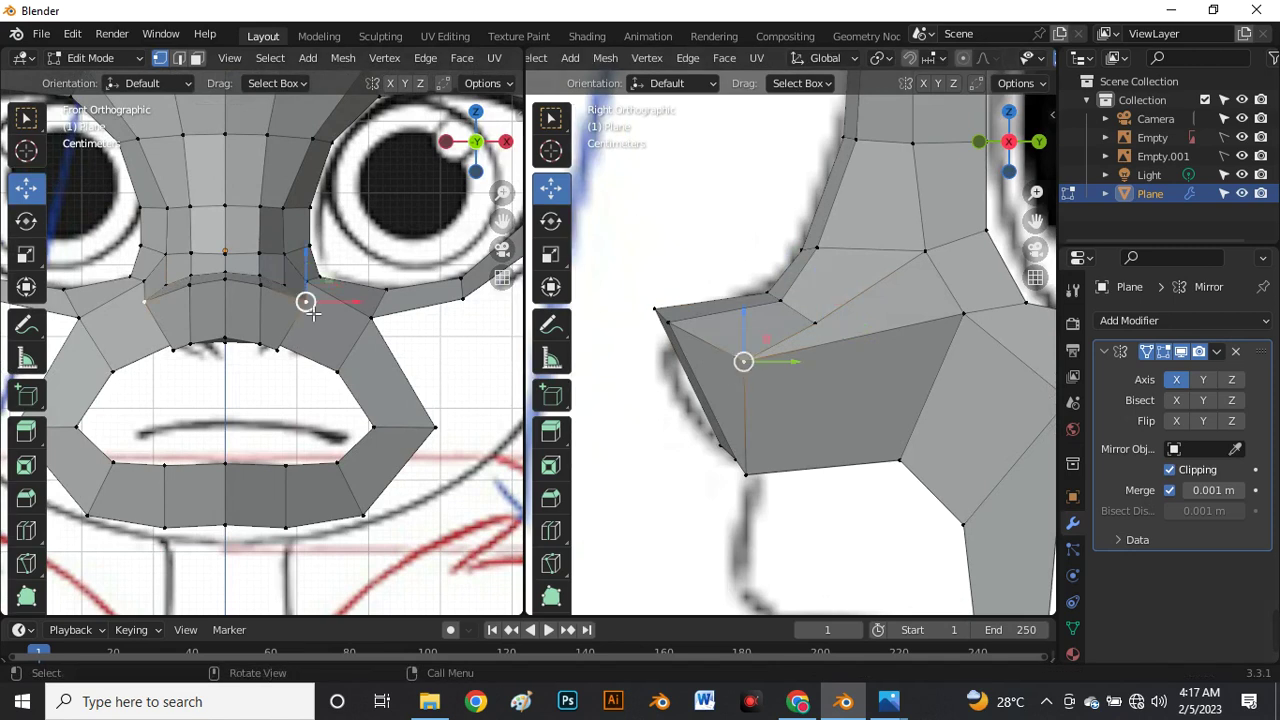
pyautogui.scroll(3, 283, 306)
pyautogui.keyDown('shift'); pyautogui.click(745, 472); pyautogui.keyUp('shift')
pyautogui.press('g')
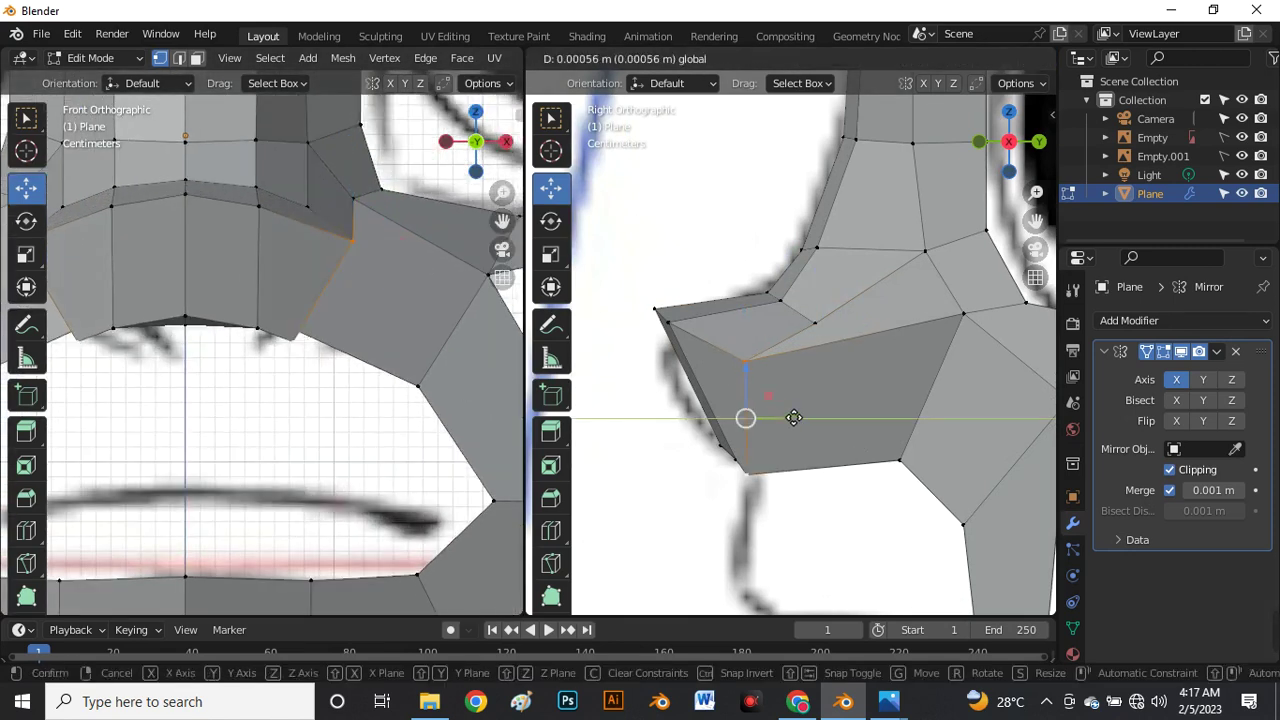
pyautogui.moveTo(821, 408); pyautogui.dragTo(819, 408)
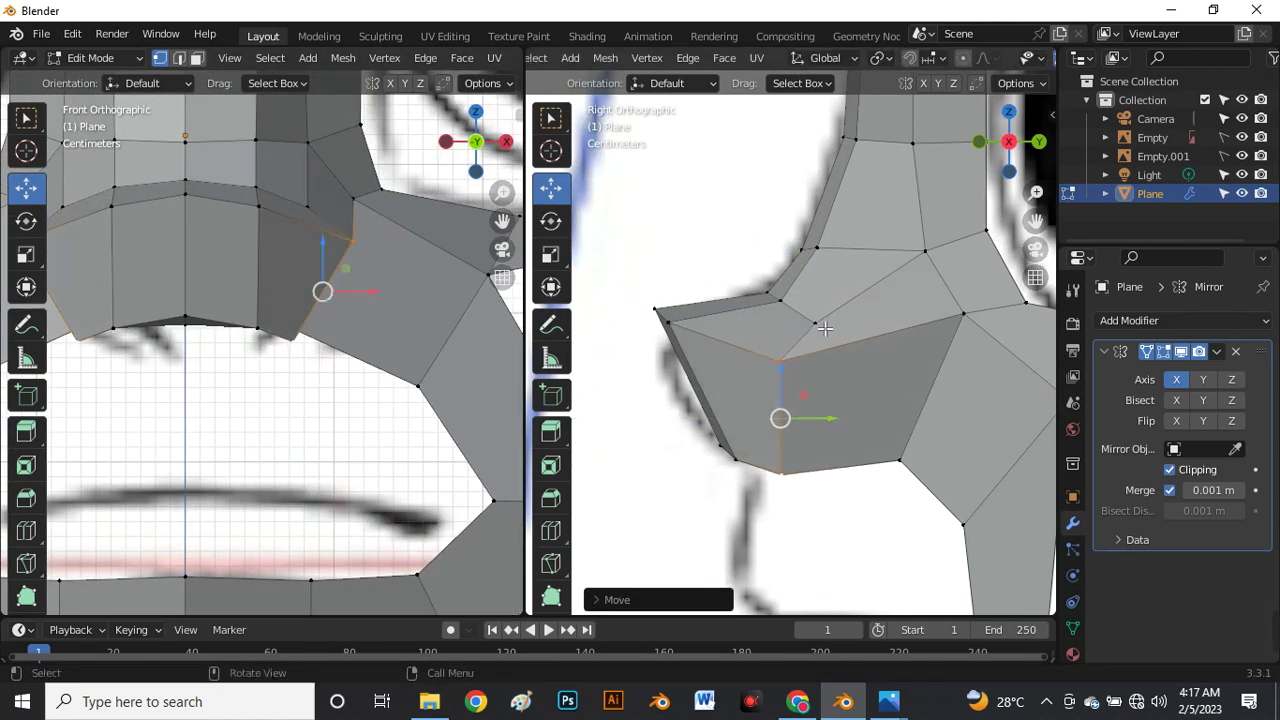
pyautogui.click(826, 333)
pyautogui.moveTo(823, 327); pyautogui.dragTo(820, 324)
pyautogui.scroll(-1, 756, 371)
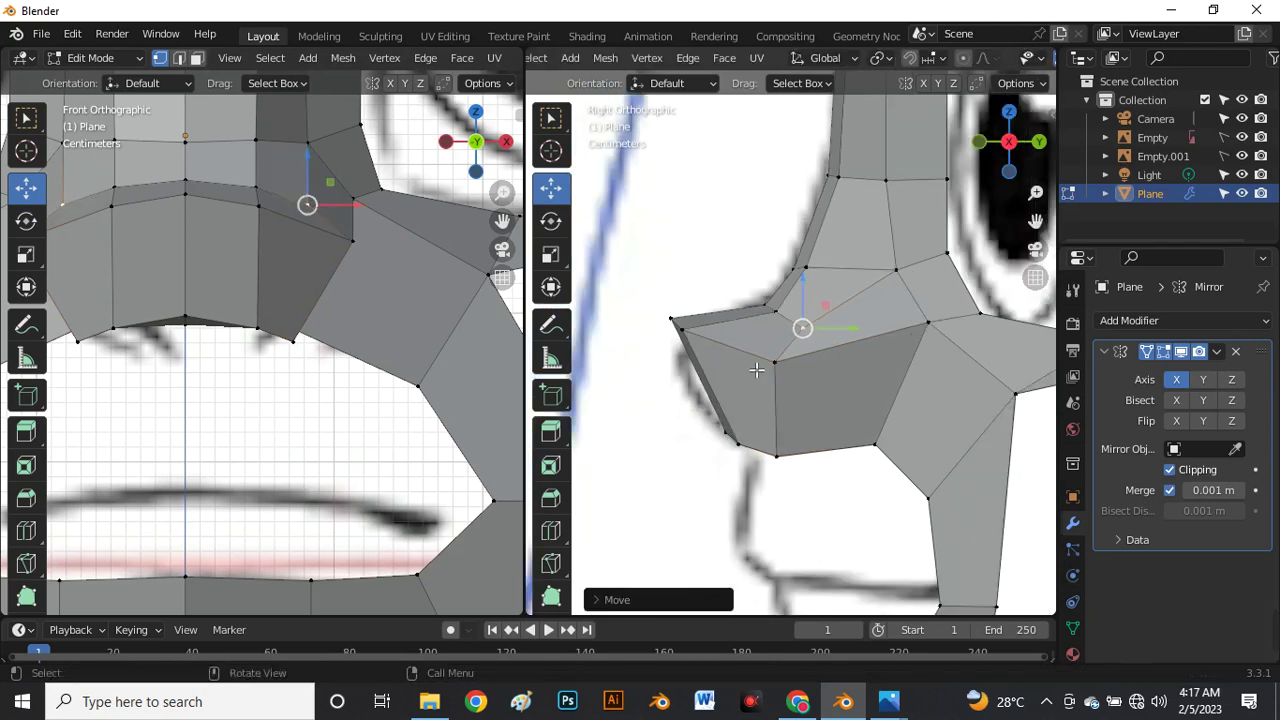
pyautogui.scroll(-1, 277, 269)
# Move the nose's front centre-line edge forward along Y, and slightly adjust the vertical edge beside it.
pyautogui.click(232, 228)
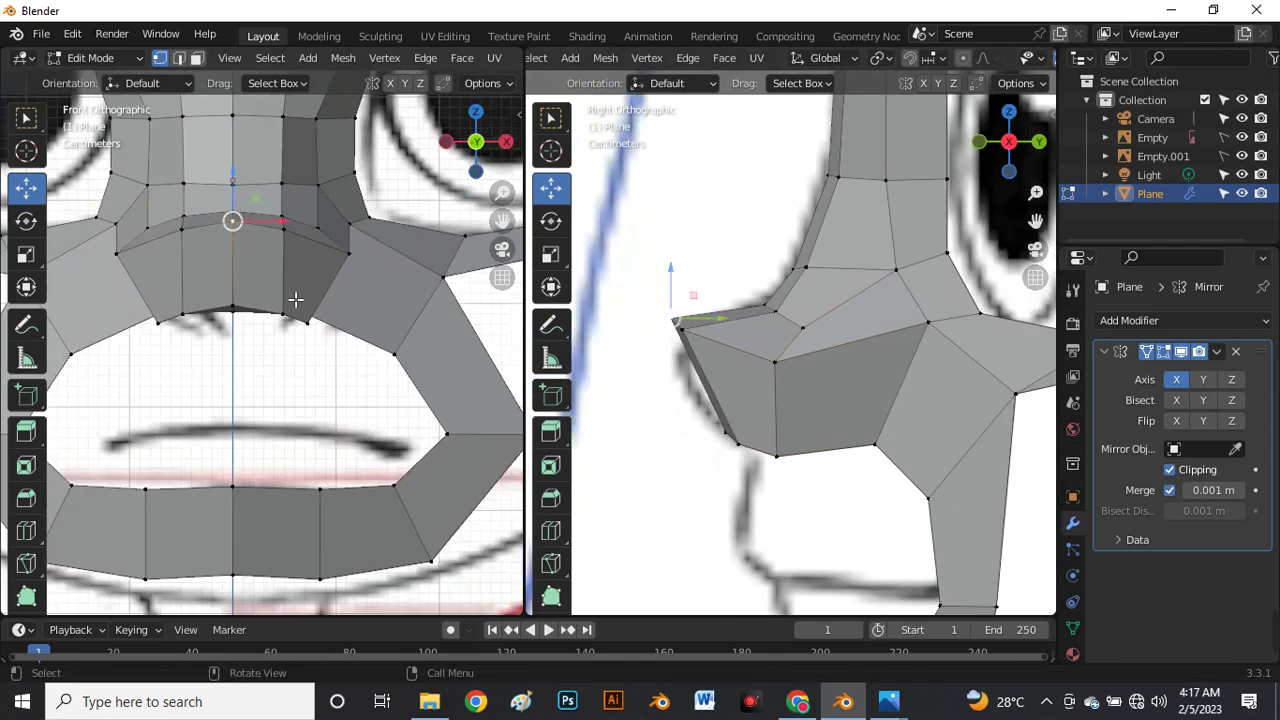
pyautogui.keyDown('shift'); pyautogui.click(232, 306); pyautogui.keyUp('shift')
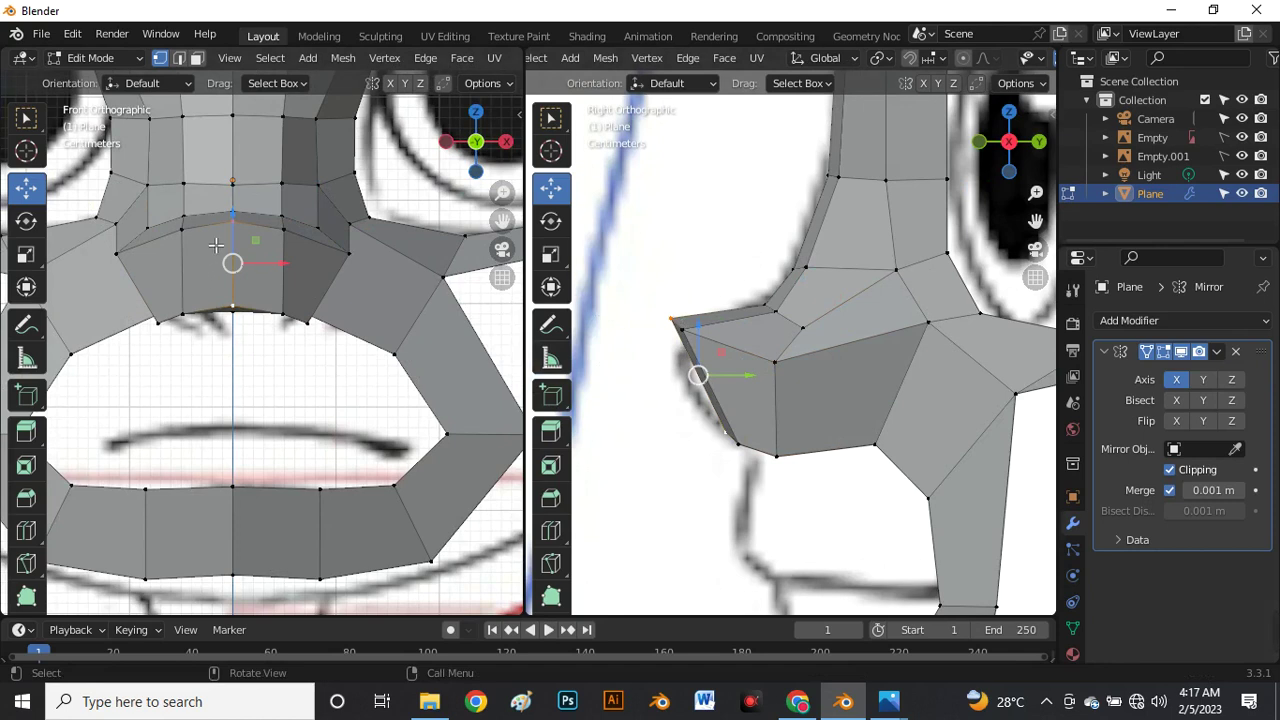
pyautogui.scroll(2, 215, 245)
pyautogui.moveTo(749, 376); pyautogui.dragTo(734, 384)
pyautogui.click(687, 333)
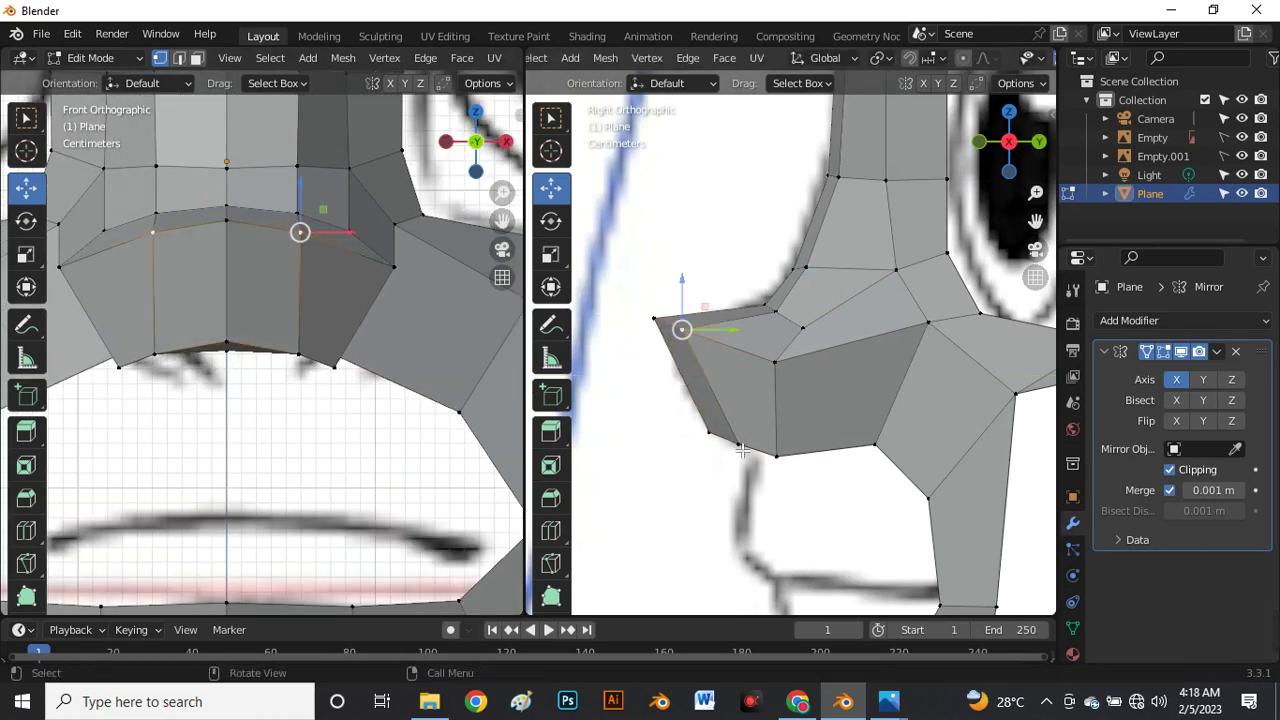
pyautogui.keyDown('shift'); pyautogui.click(742, 449); pyautogui.keyUp('shift')
pyautogui.keyDown('shift'); pyautogui.click(741, 446); pyautogui.keyUp('shift')
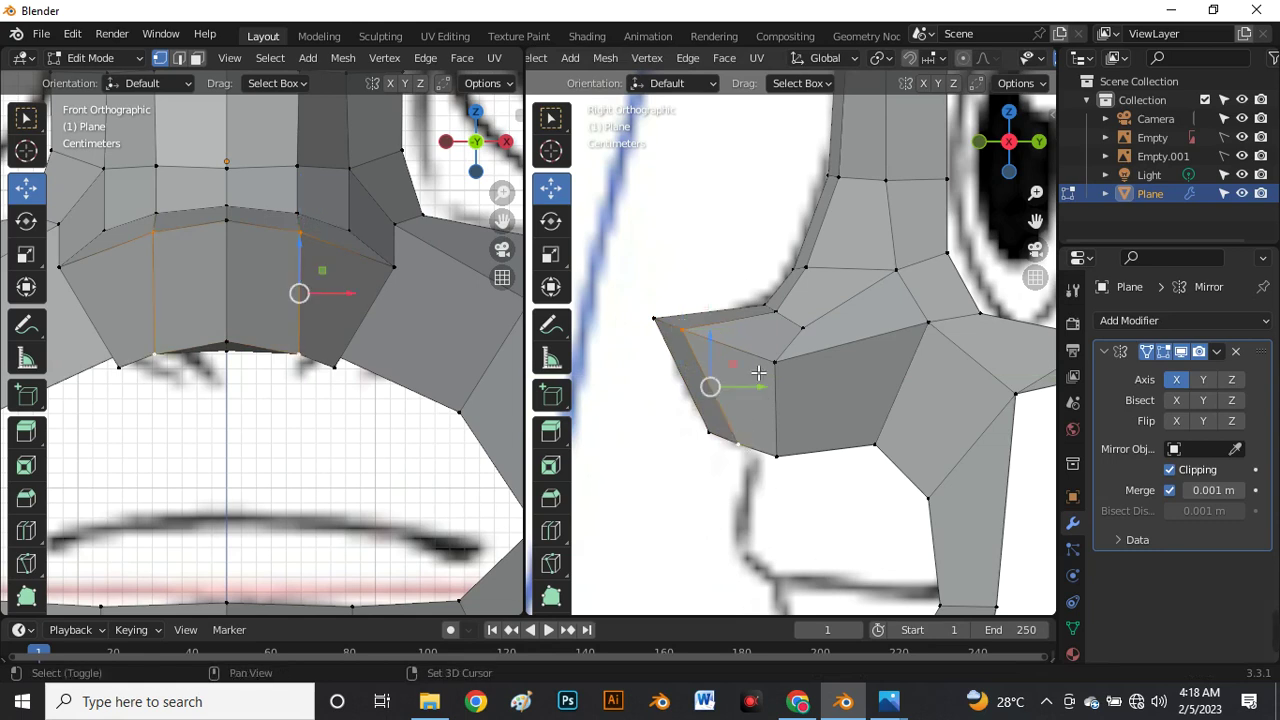
pyautogui.moveTo(764, 394); pyautogui.dragTo(800, 363)
# Pull the nose's outer side vertices inward in the front view, raise the bottom corner, and nudge the bottom centre vertex.
pyautogui.click(786, 373)
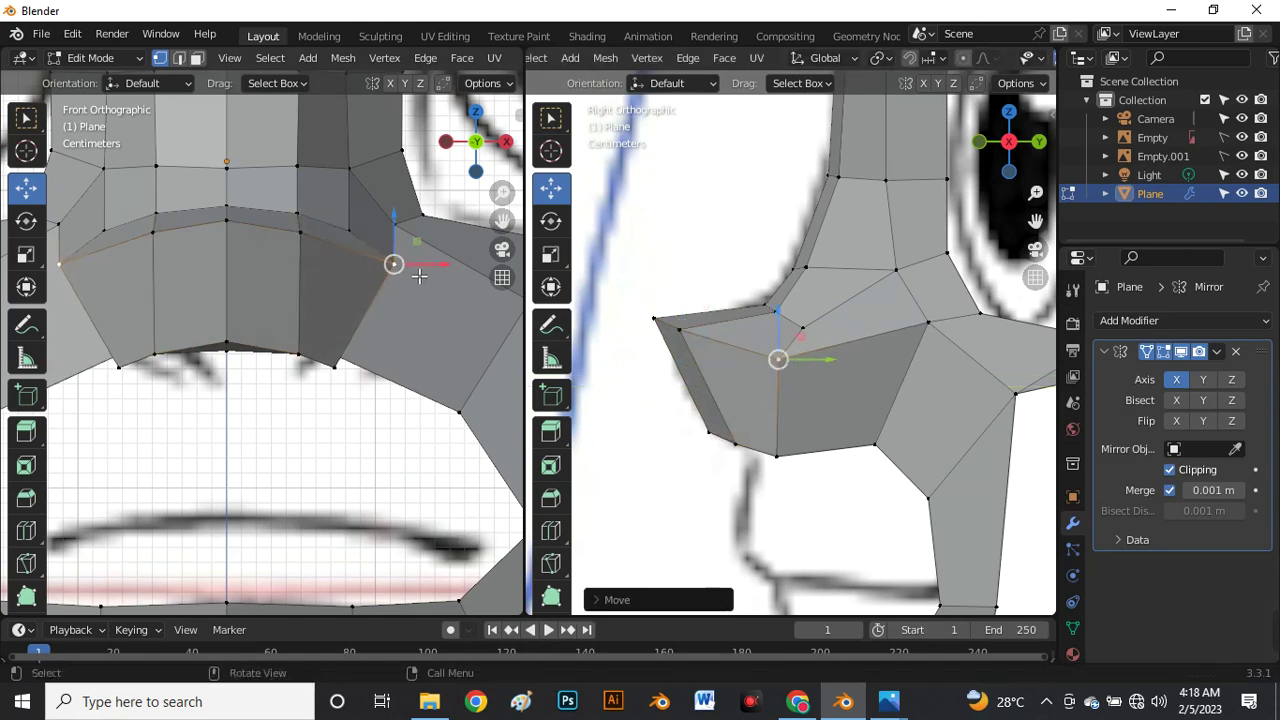
pyautogui.moveTo(400, 266); pyautogui.dragTo(345, 372)
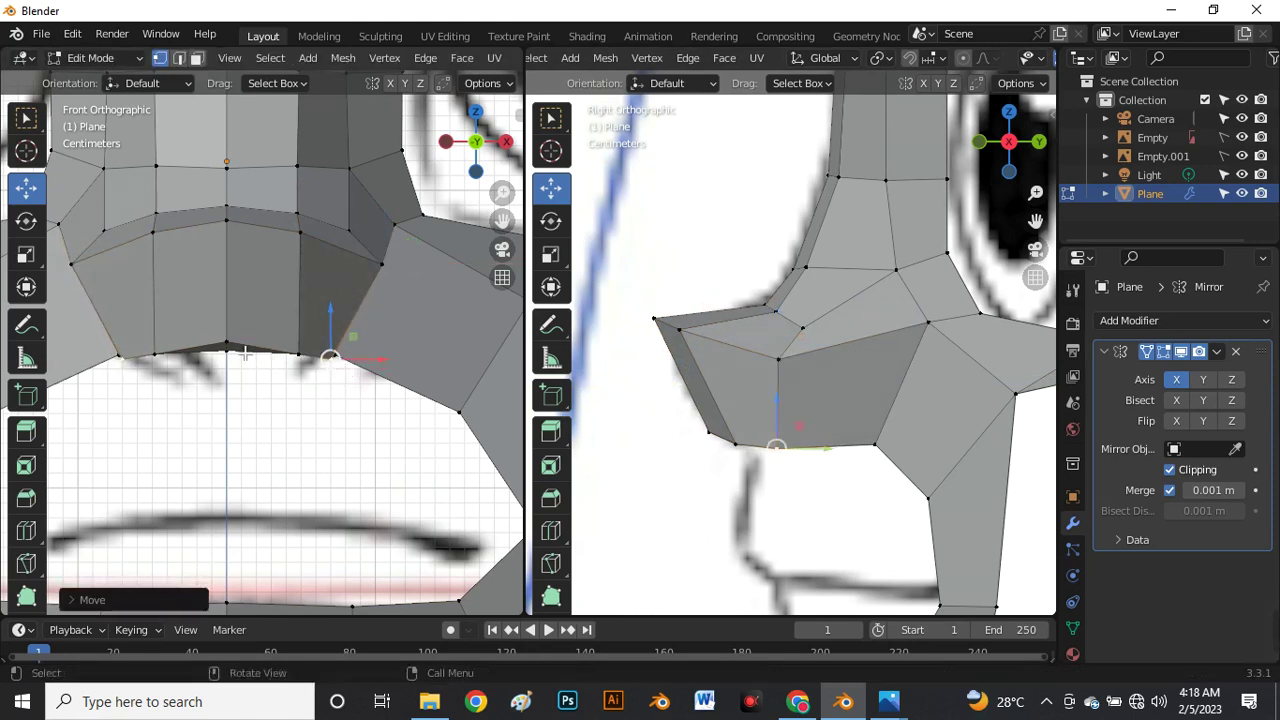
pyautogui.click(226, 344)
pyautogui.moveTo(228, 305); pyautogui.dragTo(232, 316)
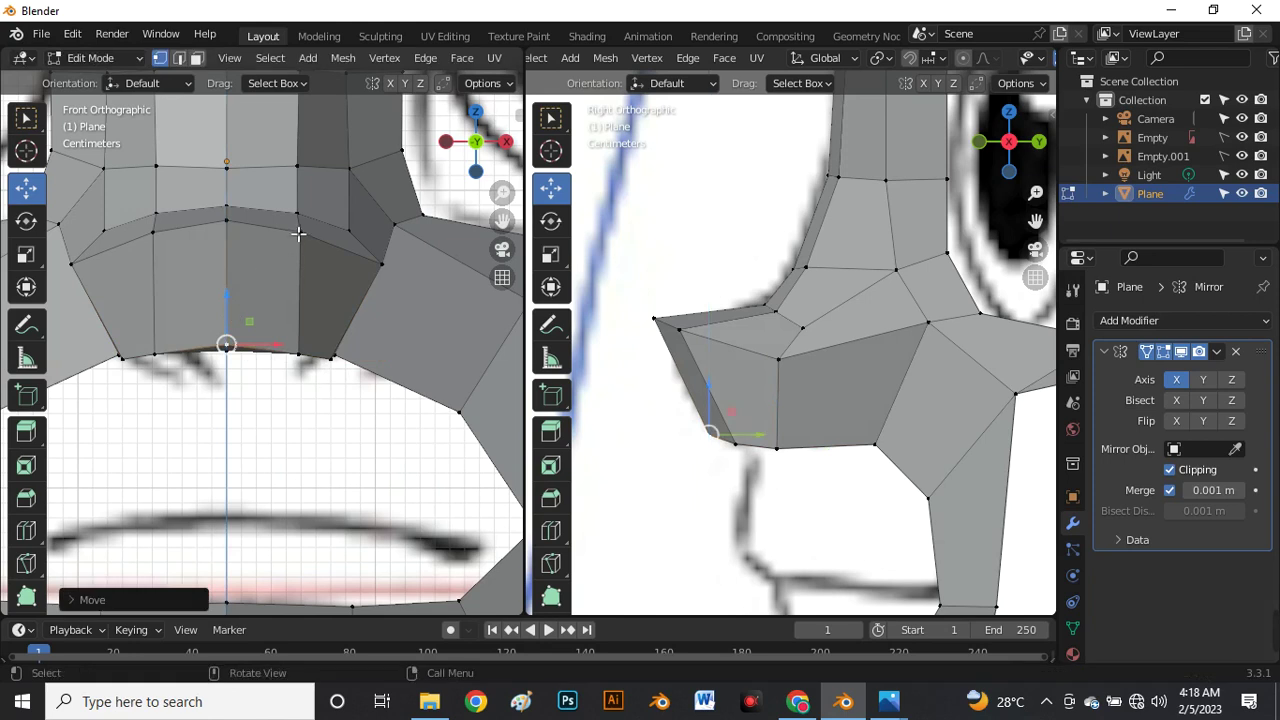
# Examine the nose and its underside from below in a perspective view.
pyautogui.scroll(-6, 886, 337)
pyautogui.click(791, 451)
pyautogui.scroll(4, 791, 451)
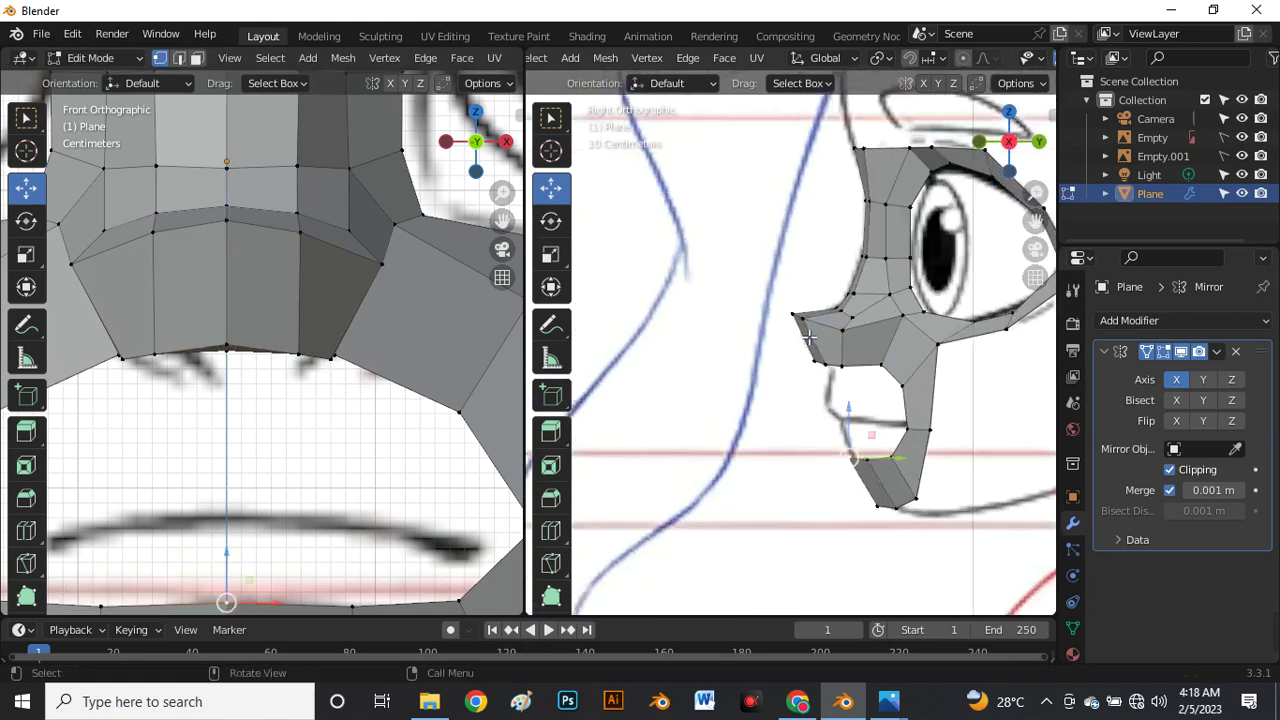
pyautogui.keyDown('shift'); pyautogui.moveTo(791, 451); pyautogui.dragTo(808, 397, button='middle'); pyautogui.keyUp('shift')
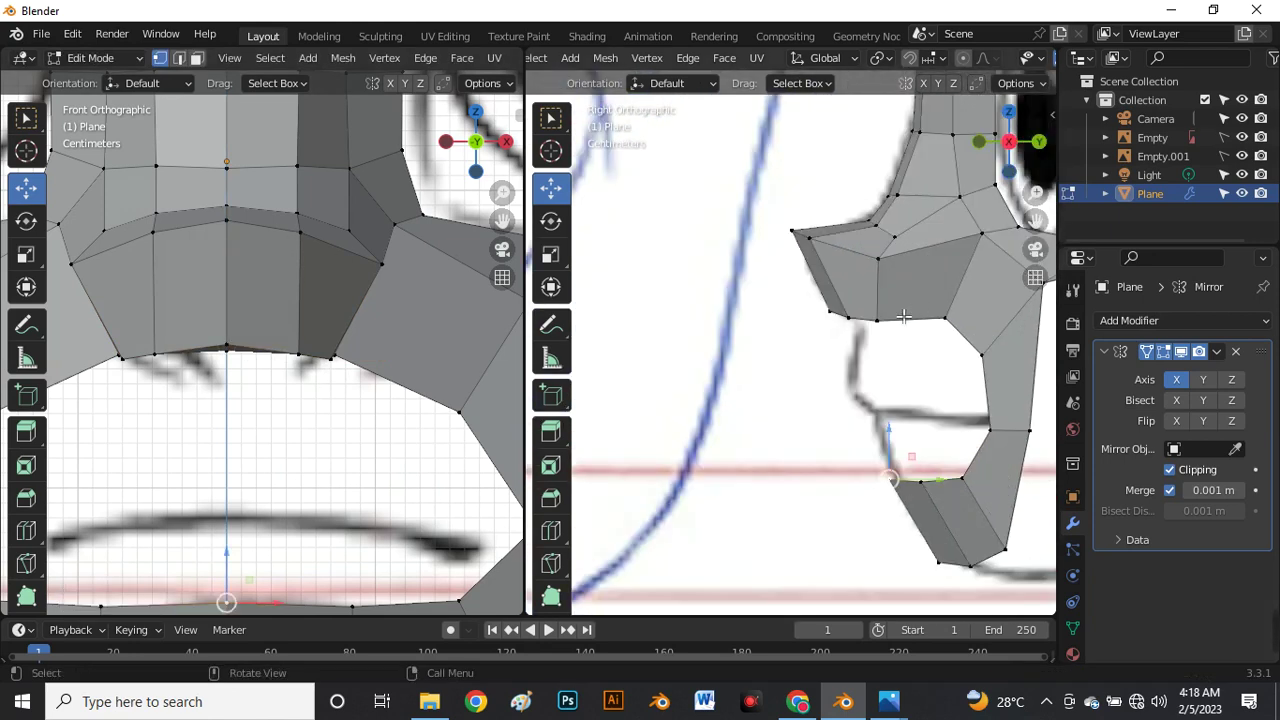
pyautogui.moveTo(911, 309)
pyautogui.mouseDown(button='middle')
pyautogui.moveTo(940, 351)
pyautogui.moveTo(891, 371)
pyautogui.moveTo(809, 438)
pyautogui.moveTo(814, 449)
pyautogui.mouseUp(button='middle')
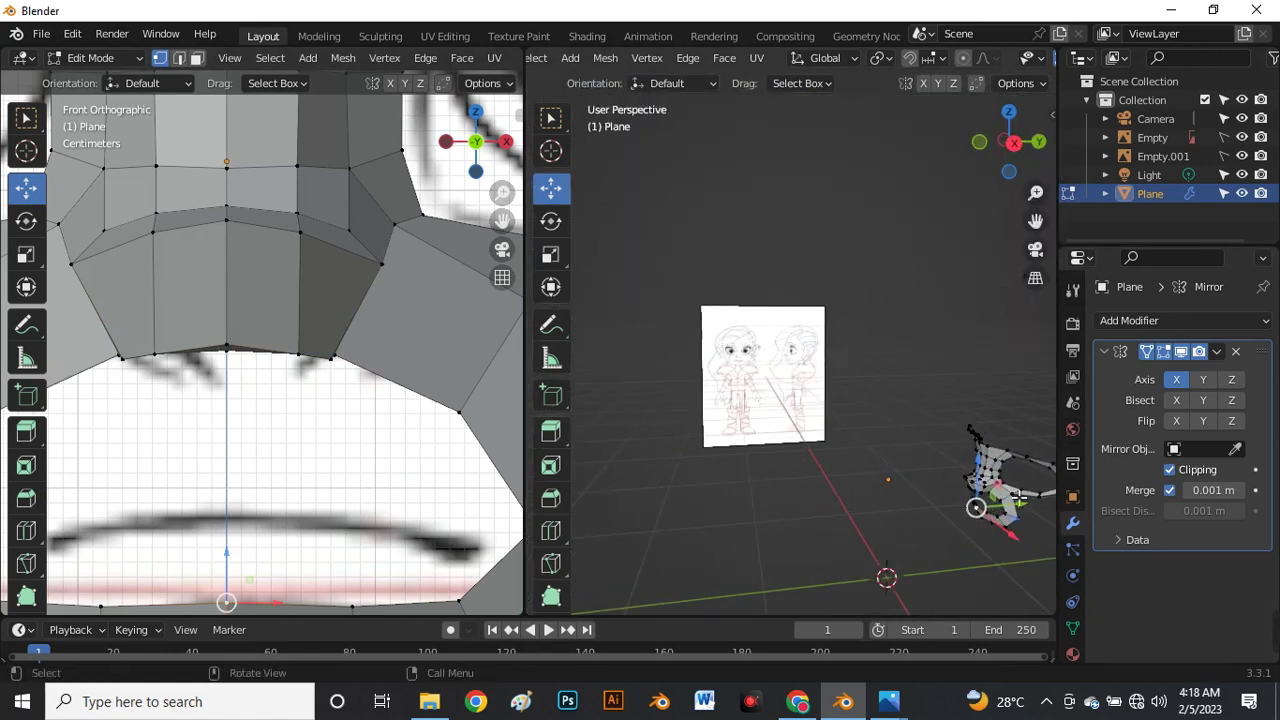
pyautogui.scroll(4, 1019, 499)
pyautogui.scroll(-4, 839, 480)
pyautogui.scroll(-4, 720, 376)
pyautogui.scroll(4, 722, 378)
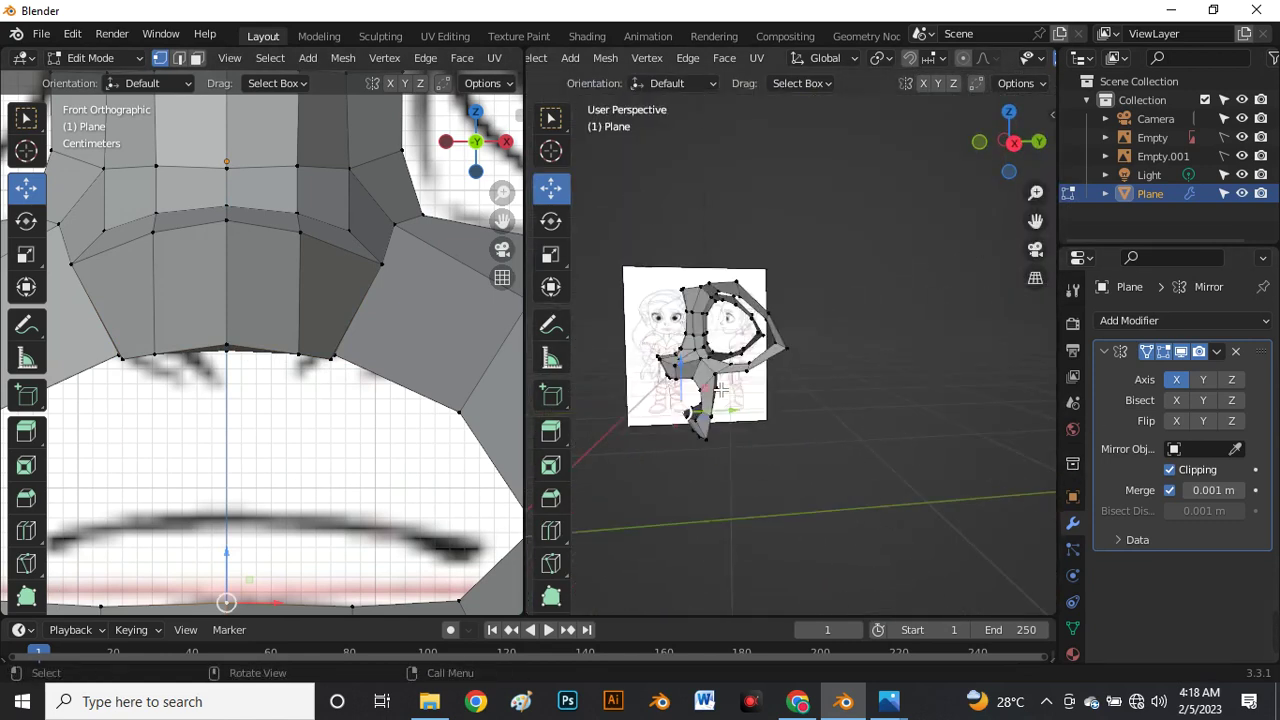
pyautogui.scroll(-1, 721, 391)
pyautogui.moveTo(721, 391); pyautogui.dragTo(734, 371, button='middle')
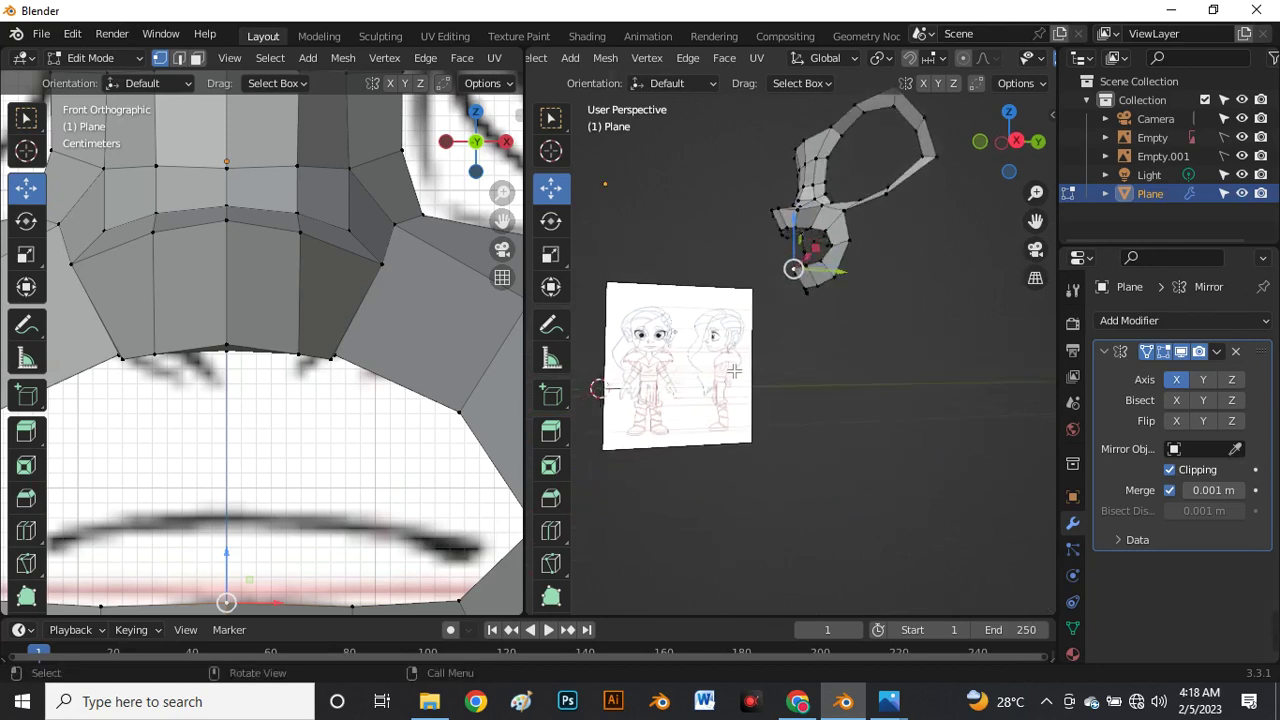
pyautogui.scroll(5, 829, 200)
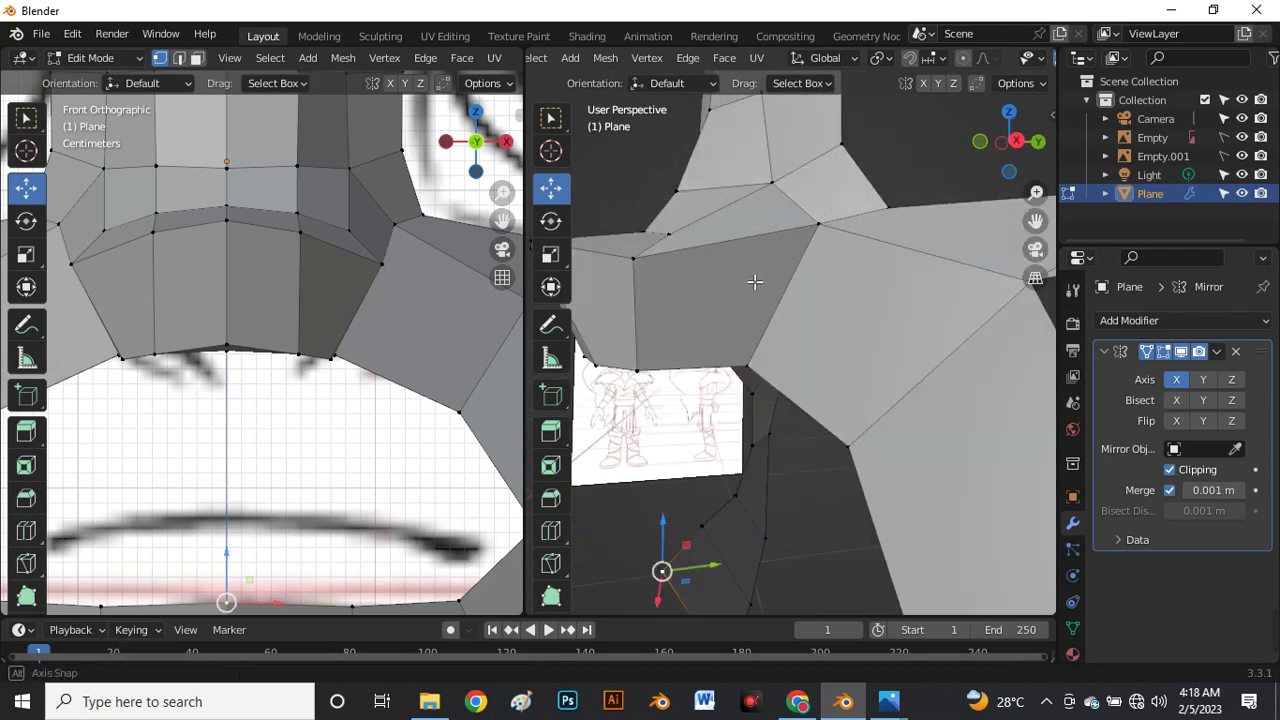
pyautogui.moveTo(754, 280); pyautogui.dragTo(757, 279, button='middle')
# Select the faces on the underside of the nose, and return to the right orthographic view in vertex selection.
pyautogui.click(803, 220)
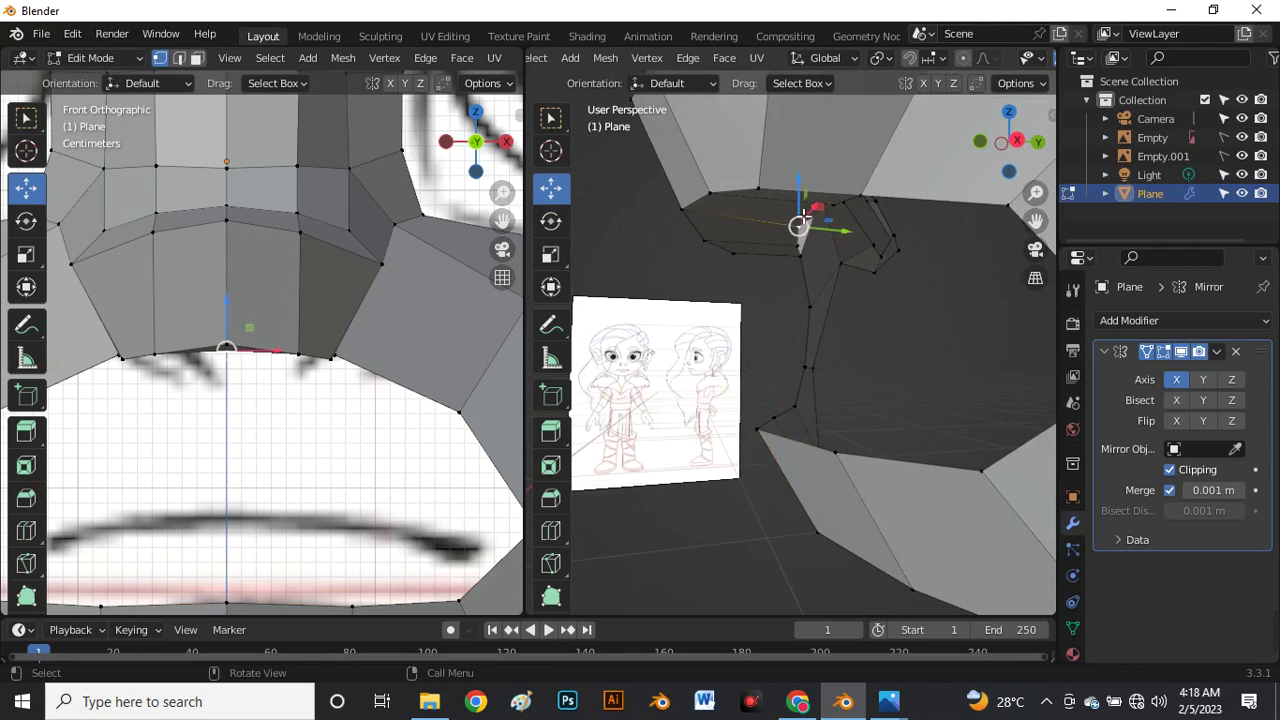
pyautogui.press('3')
pyautogui.click(783, 219)
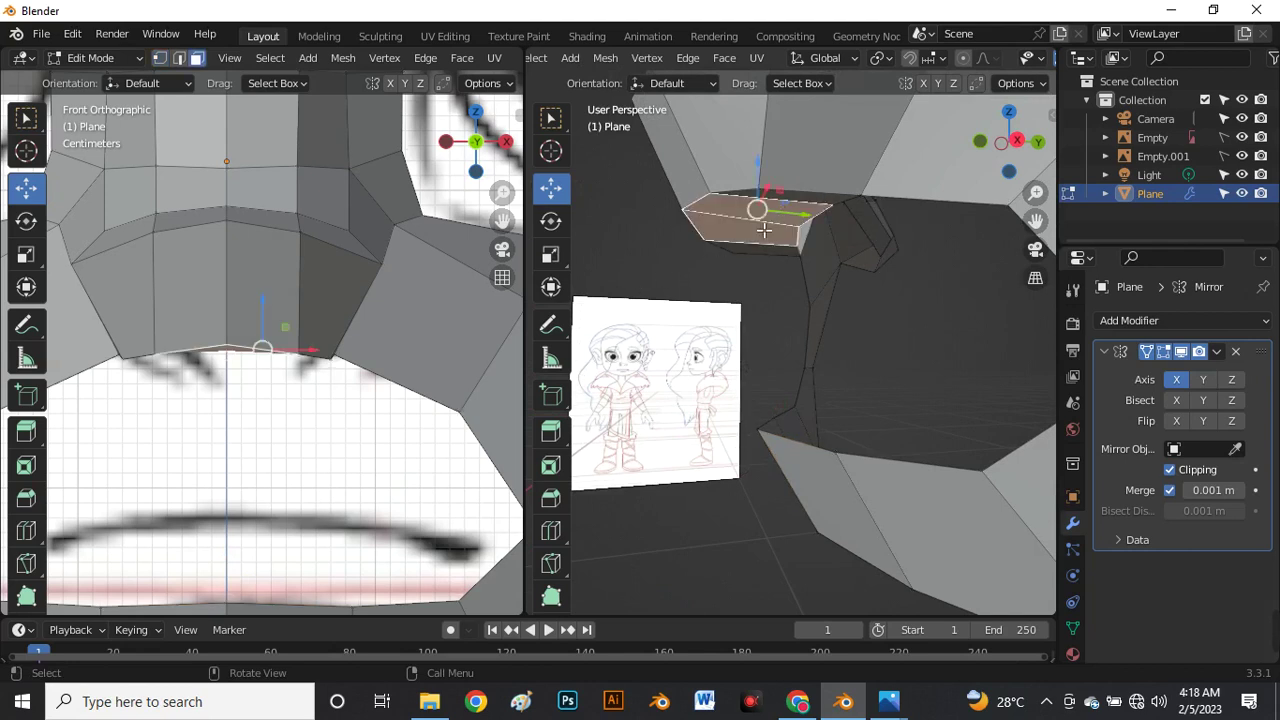
pyautogui.press('`')
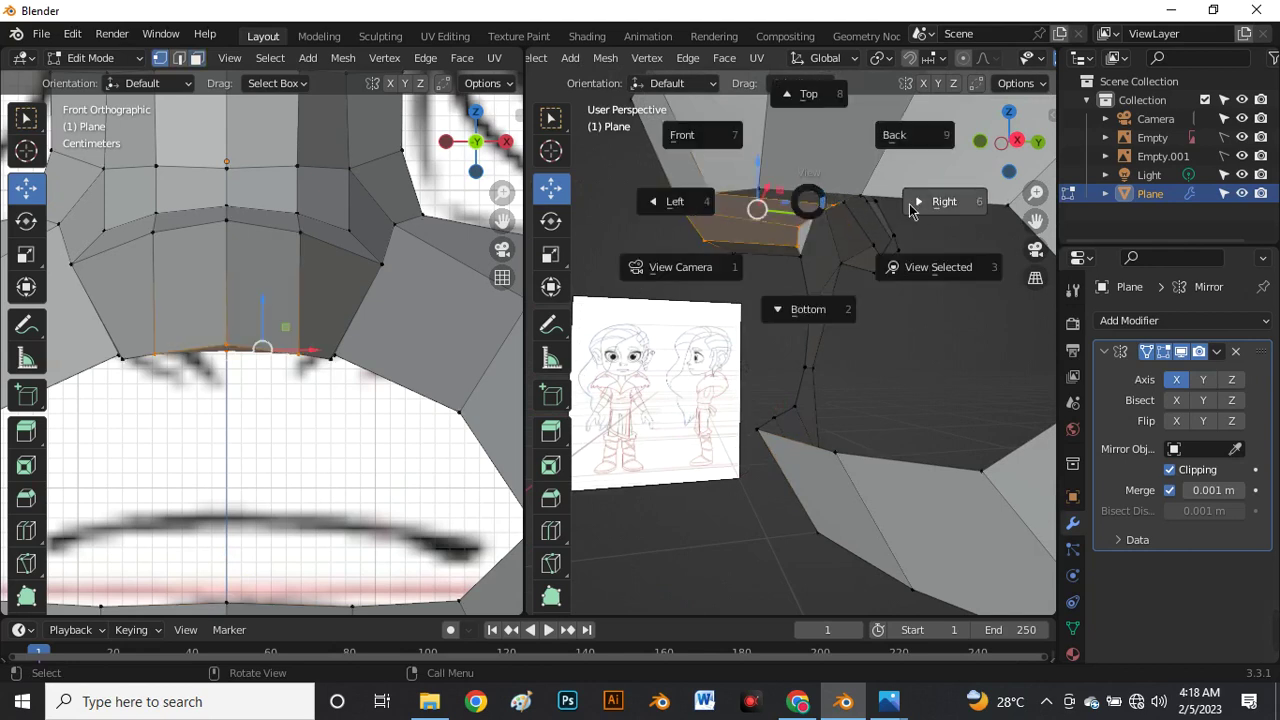
pyautogui.click(930, 210)
pyautogui.scroll(12, 770, 366)
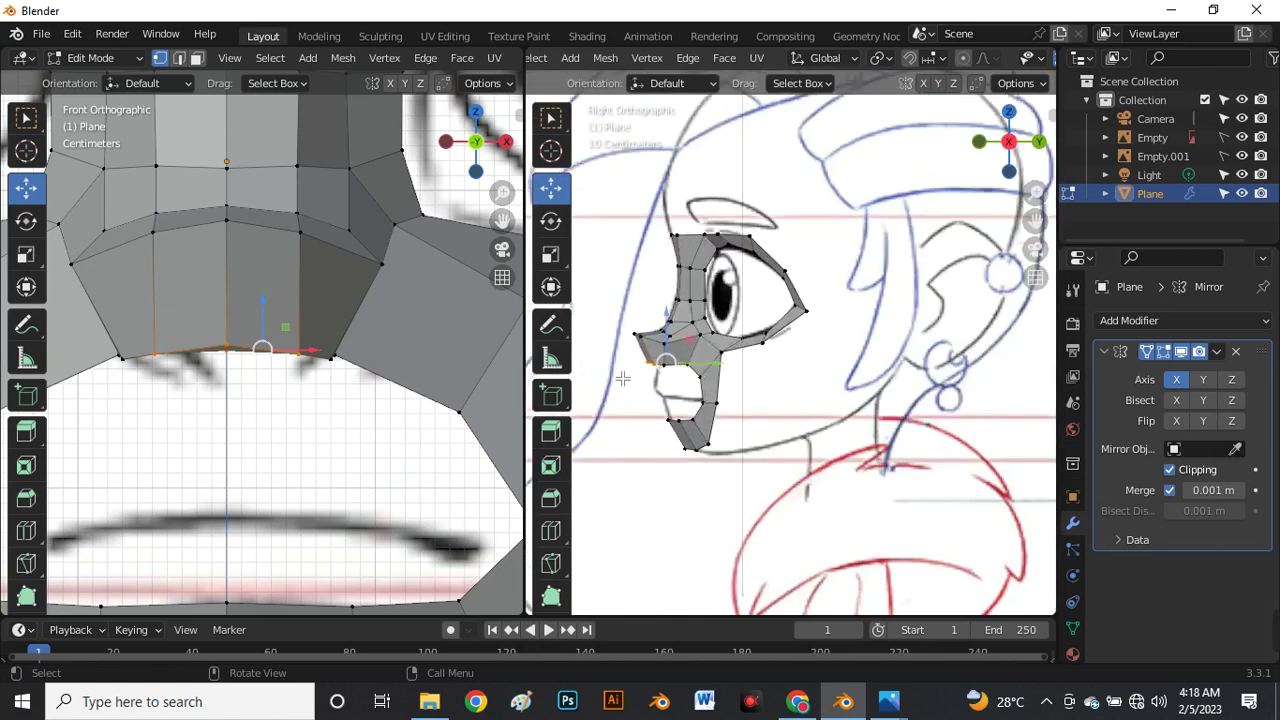
# Turn on X-ray and lower the rear vertices of the nose's underside in the side view.
pyautogui.hotkey('alt', 'z')
pyautogui.scroll(2, 871, 341)
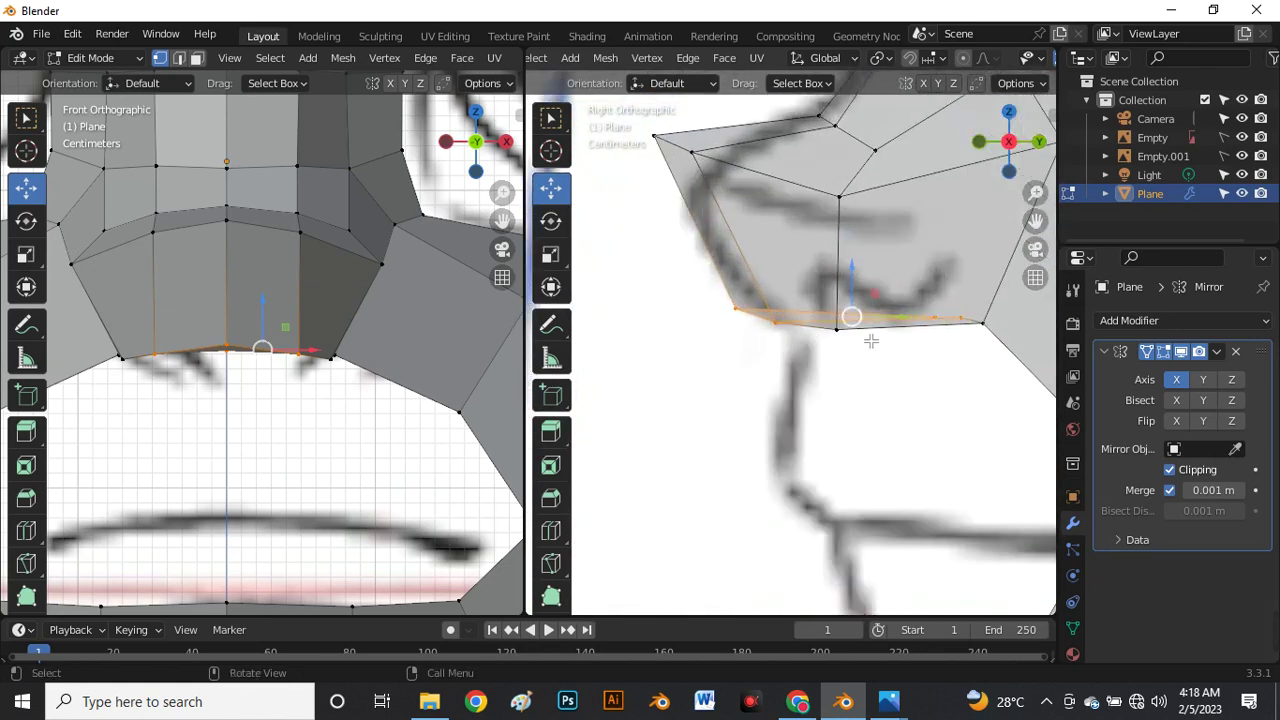
pyautogui.moveTo(979, 295); pyautogui.dragTo(890, 349)
pyautogui.moveTo(955, 290); pyautogui.dragTo(985, 327)
pyautogui.click(984, 324)
# Shape the nose's front bottom edge in the front view: raise the outer corner inward, lower the centre vertex, and raise the vertex between them.
pyautogui.click(330, 359)
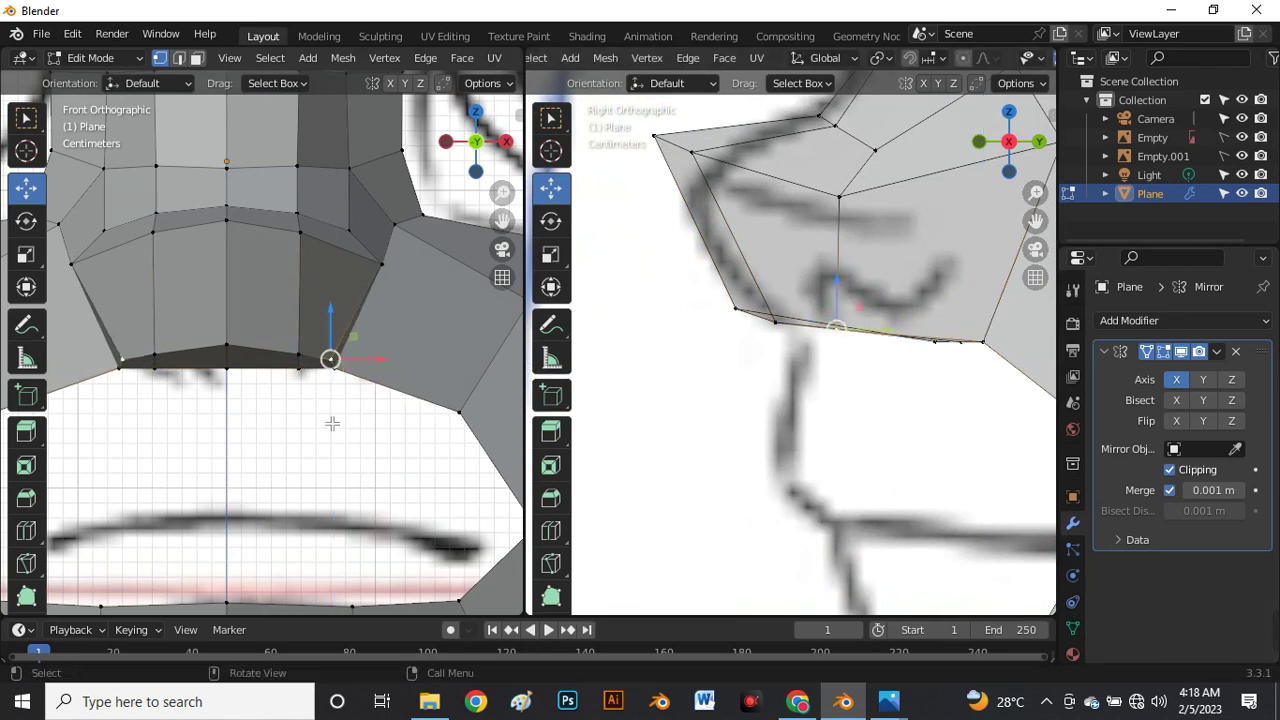
pyautogui.moveTo(338, 368); pyautogui.dragTo(332, 356)
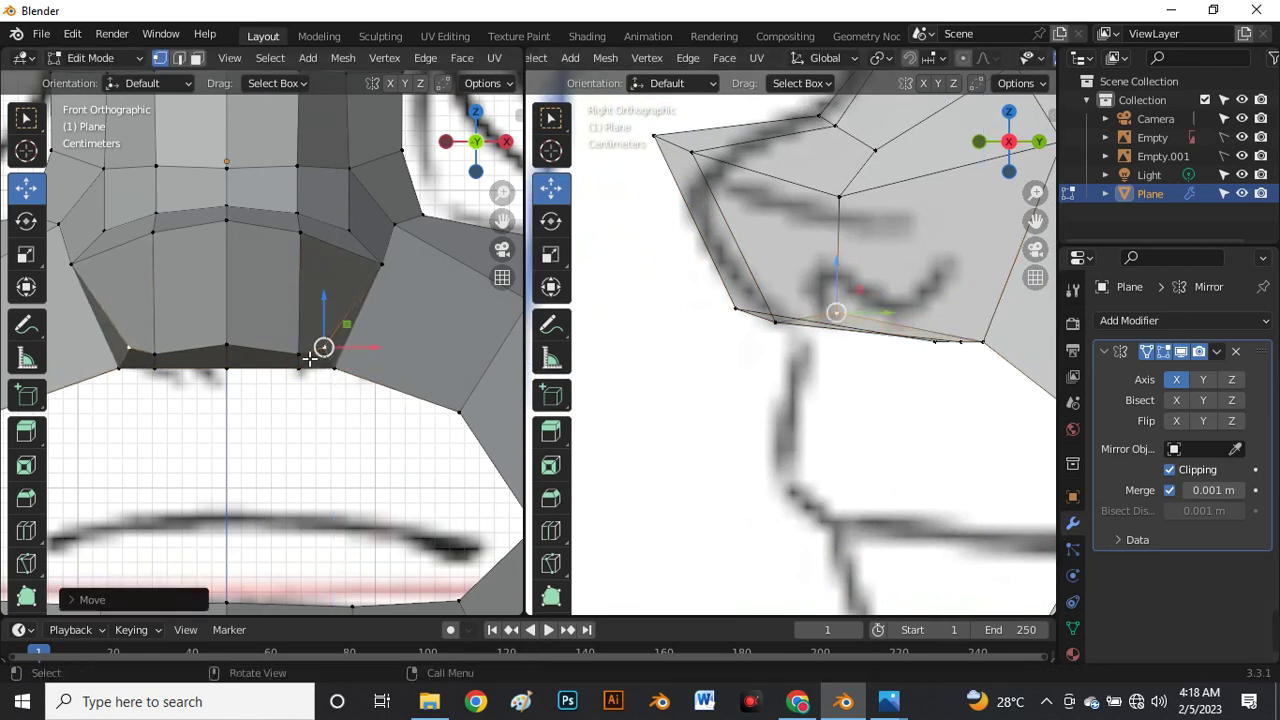
pyautogui.click(227, 347)
pyautogui.moveTo(233, 321); pyautogui.dragTo(235, 328)
pyautogui.click(136, 351)
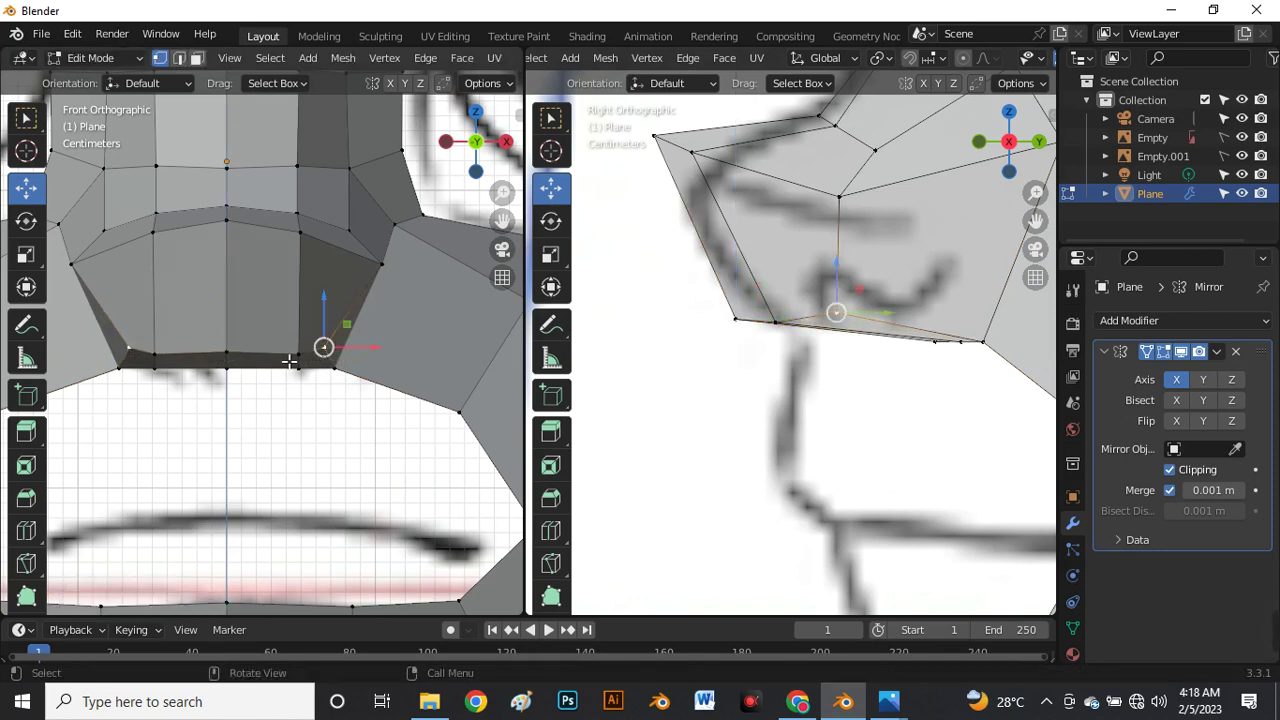
pyautogui.moveTo(327, 347); pyautogui.dragTo(303, 349)
pyautogui.click(308, 361)
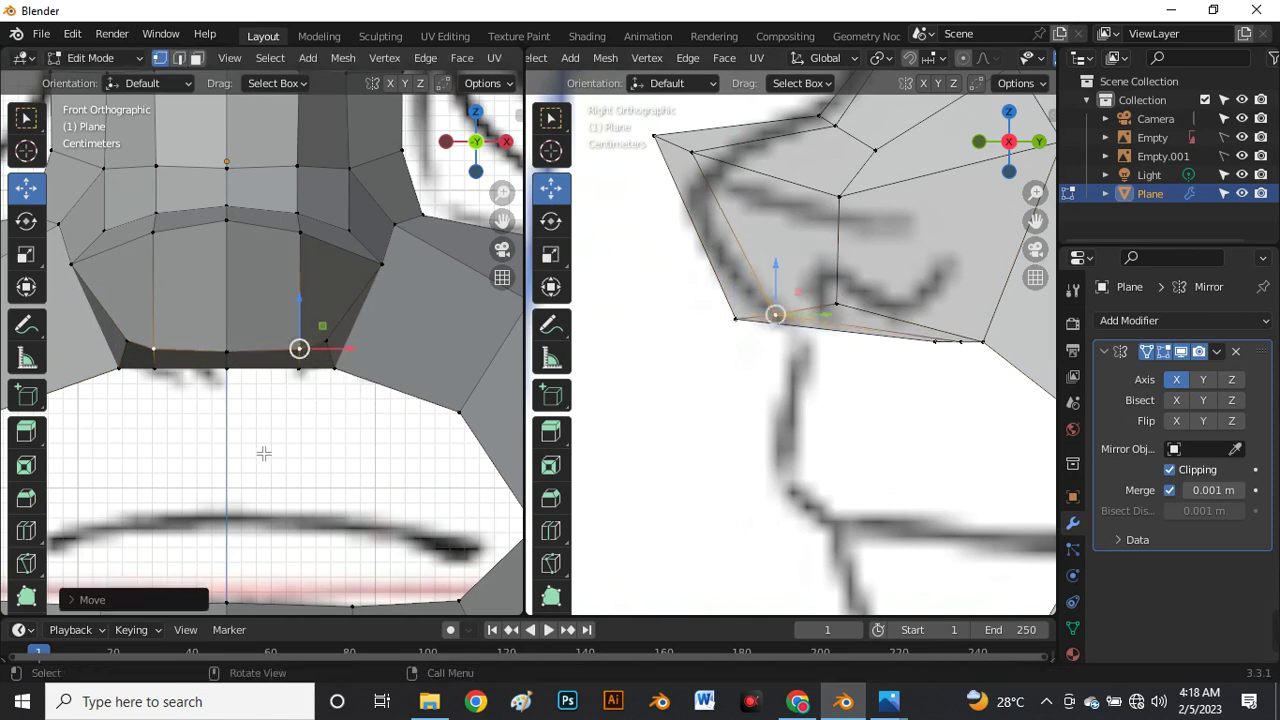
pyautogui.click(263, 451)
# Raise the nose's outer upper side vertex in the front view to widen the nostril side face upward.
pyautogui.click(380, 264)
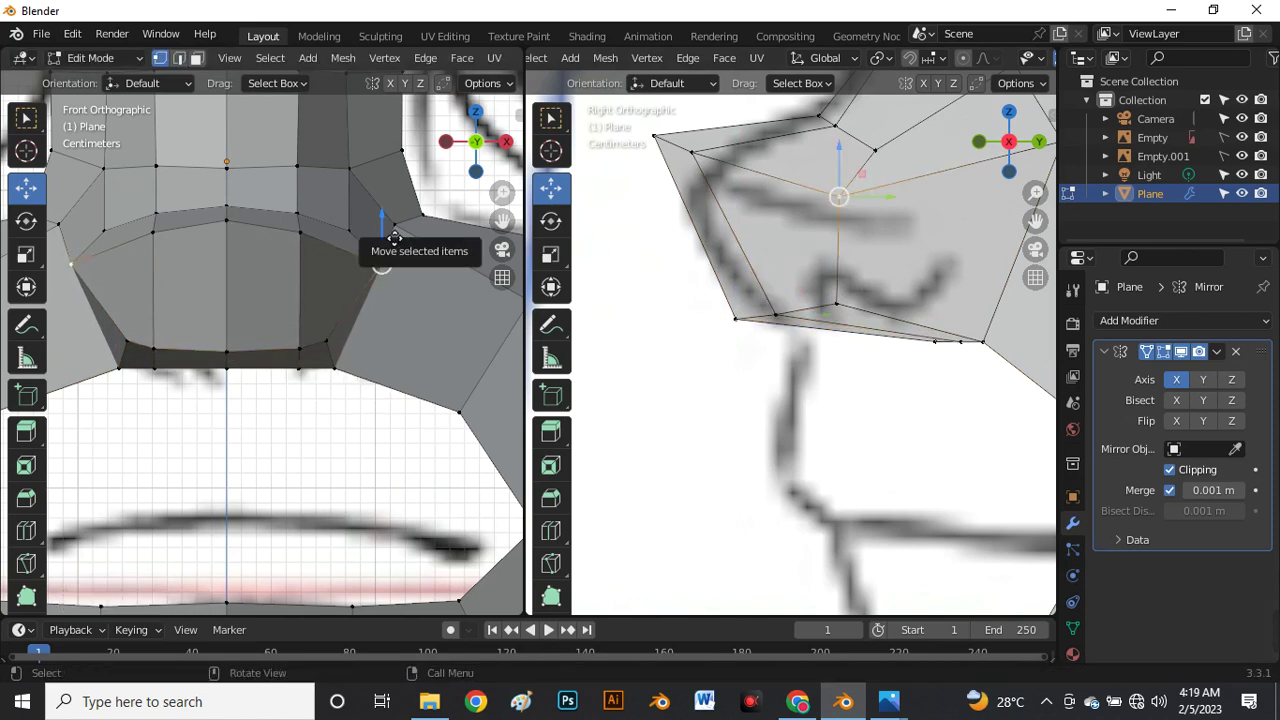
pyautogui.moveTo(390, 237); pyautogui.dragTo(393, 221)
pyautogui.scroll(-4, 254, 434)
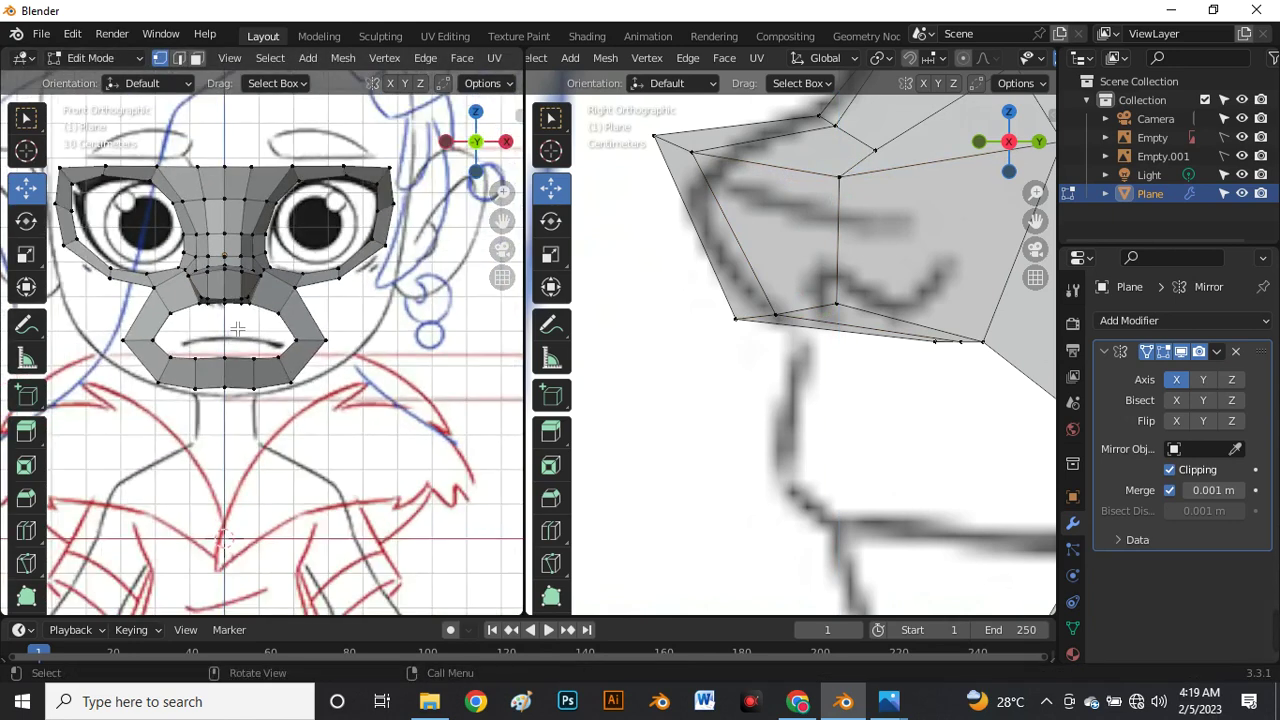
pyautogui.scroll(2, 678, 272)
pyautogui.scroll(-4, 678, 272)
pyautogui.scroll(8, 286, 322)
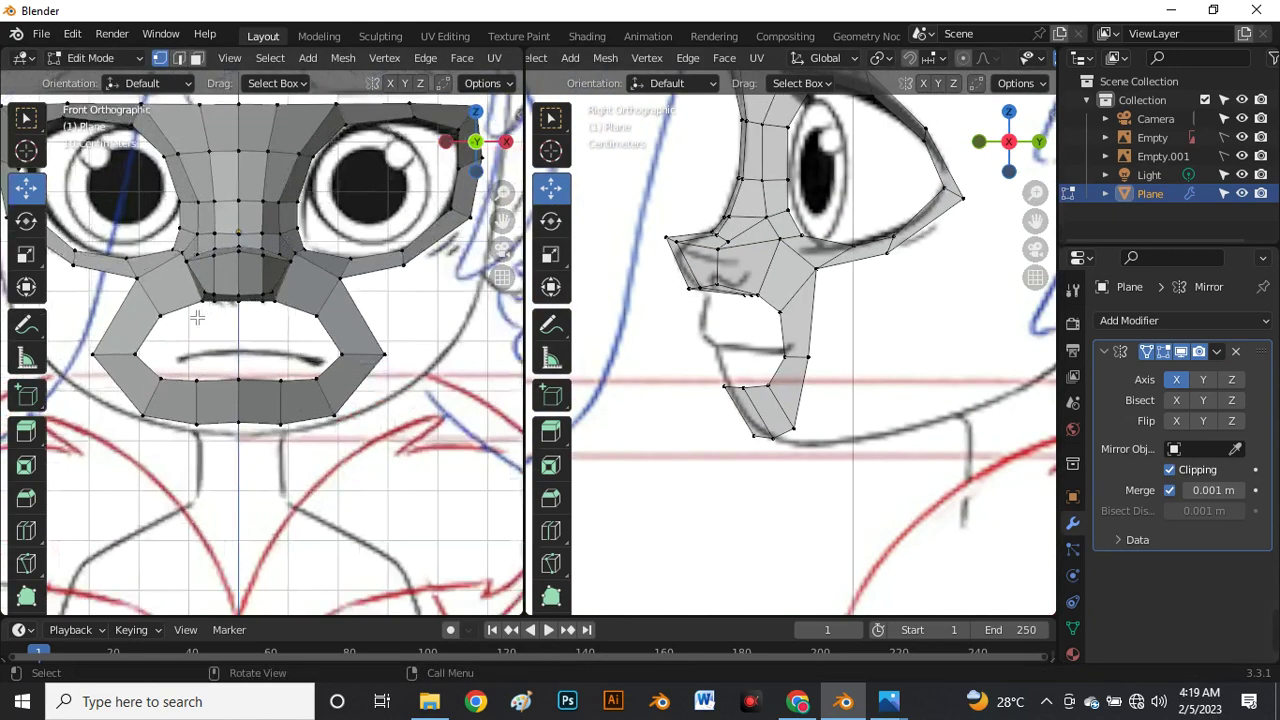
# Examine the edge loops around the mouth opening, the eye and the face's midline in the front view.
pyautogui.keyDown('alt'); pyautogui.click(279, 294); pyautogui.keyUp('alt')
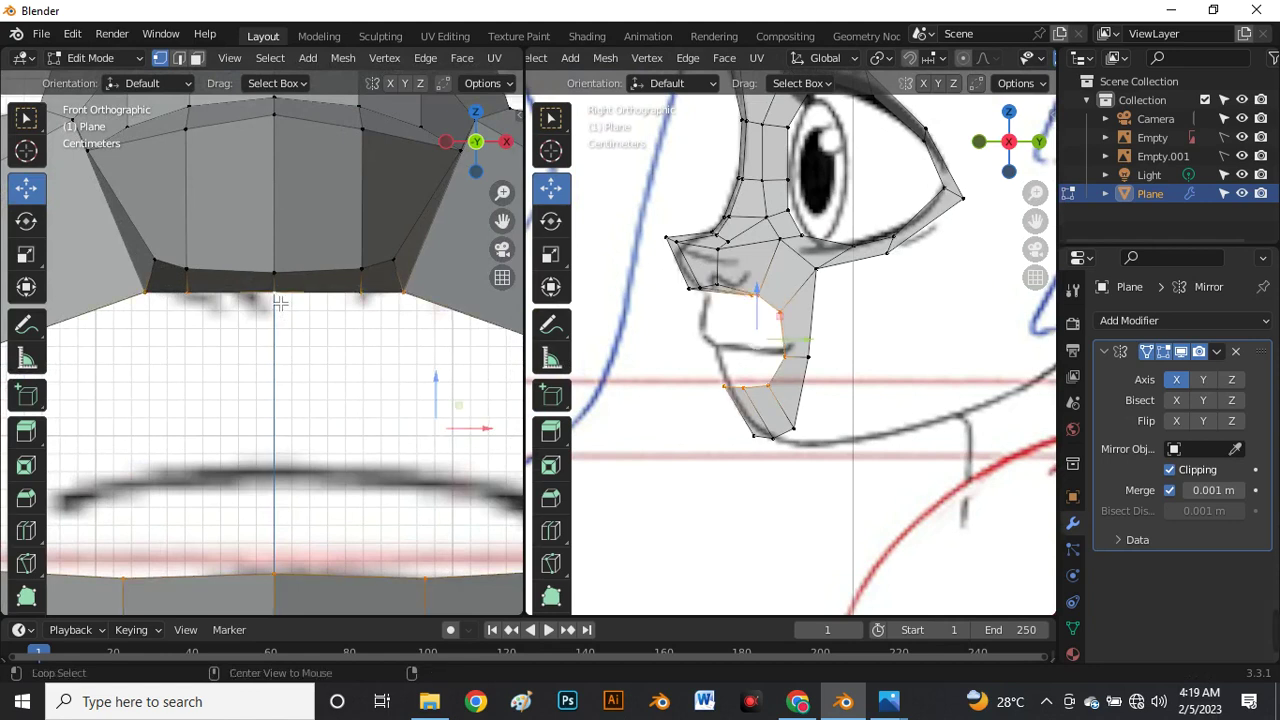
pyautogui.scroll(-4, 255, 340)
pyautogui.scroll(-4, 289, 326)
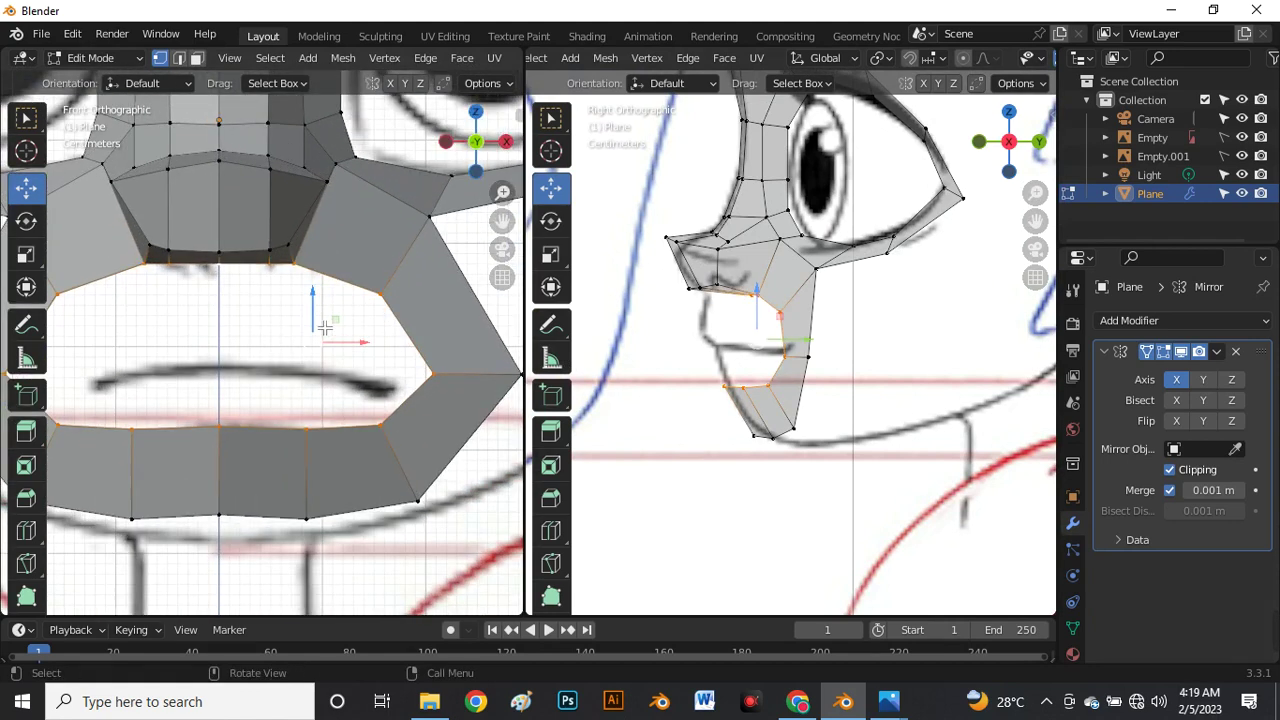
pyautogui.scroll(3, 273, 256)
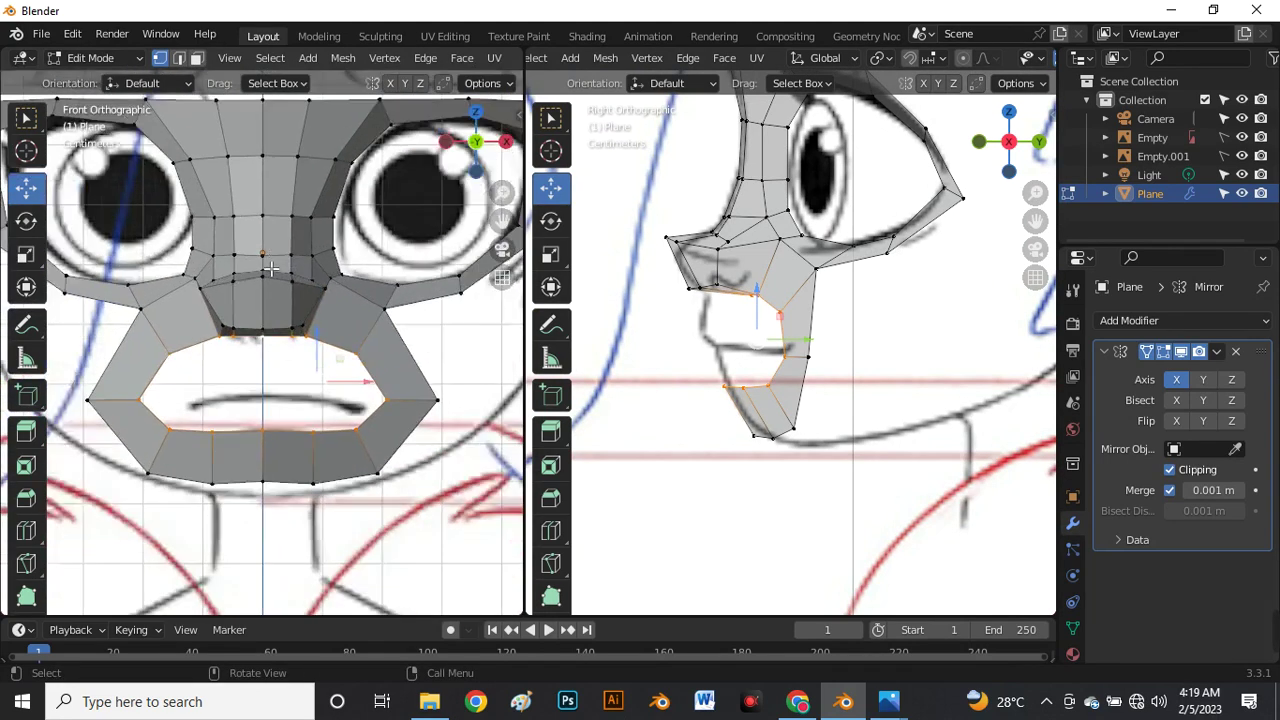
pyautogui.keyDown('alt'); pyautogui.click(330, 243); pyautogui.keyUp('alt')
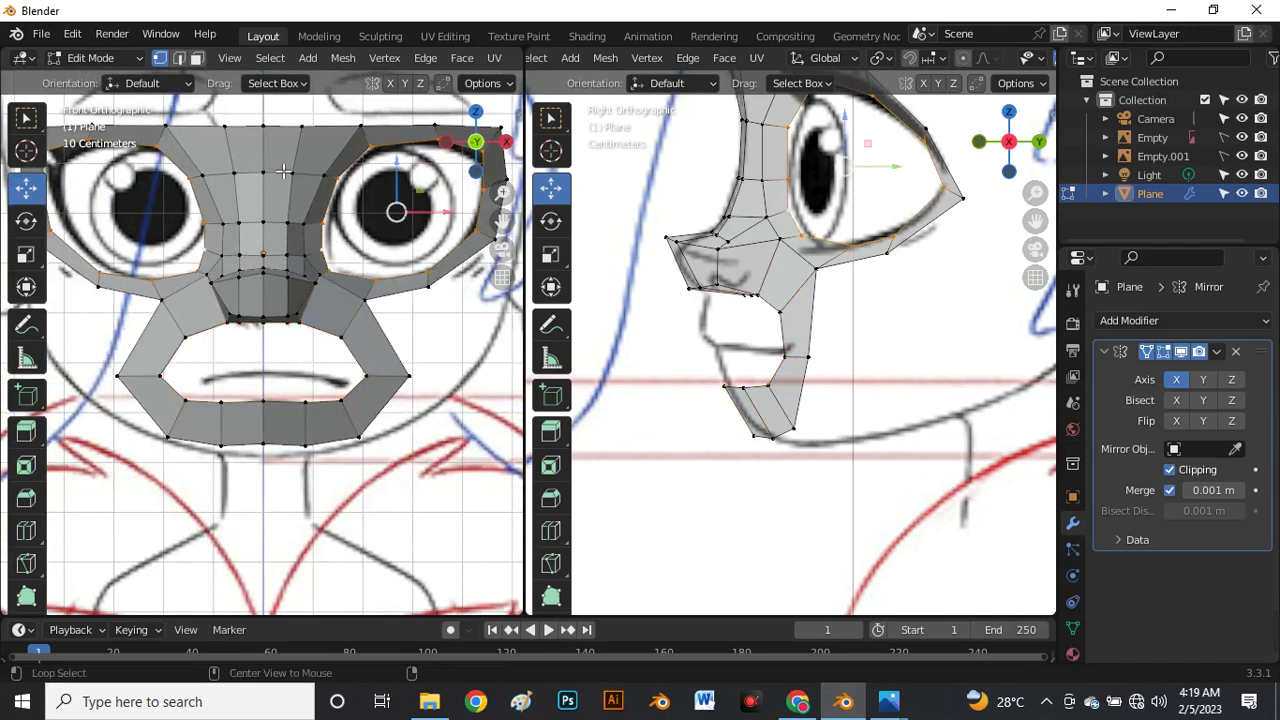
pyautogui.keyDown('alt'); pyautogui.scroll(-1, 257, 242); pyautogui.keyUp('alt')
pyautogui.keyDown('alt'); pyautogui.click(264, 274); pyautogui.keyUp('alt')
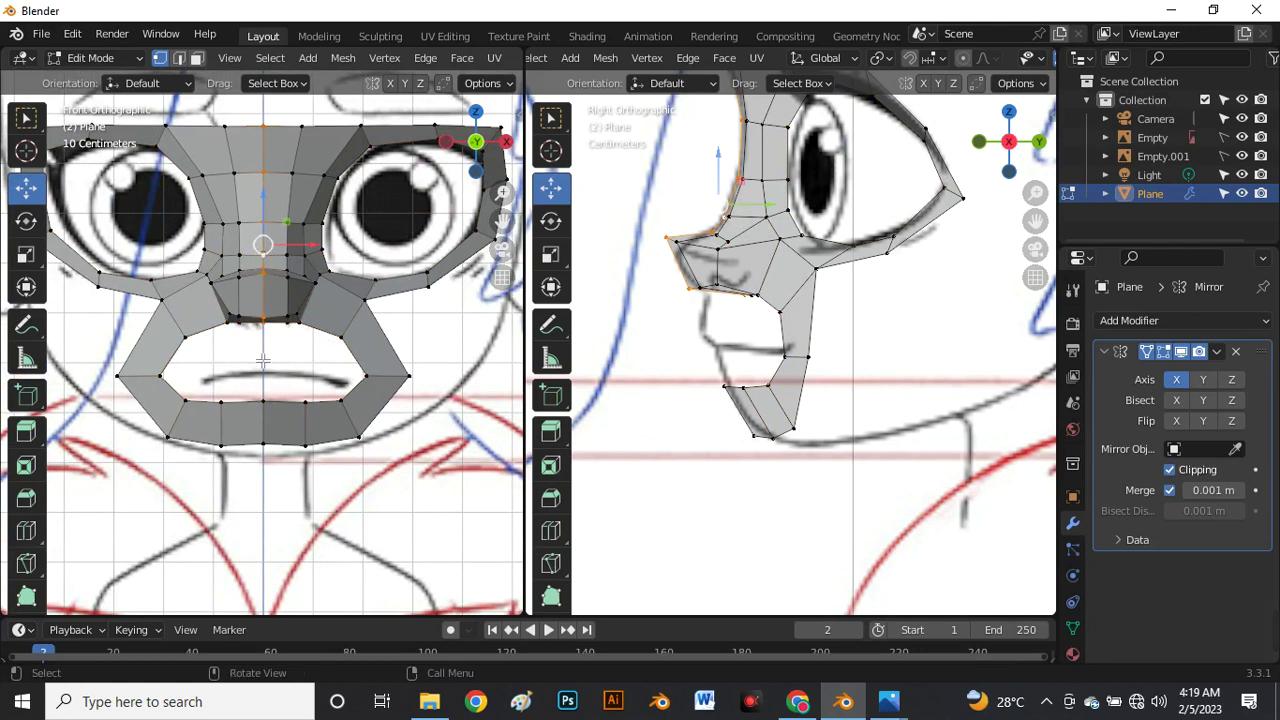
pyautogui.scroll(4, 263, 350)
pyautogui.scroll(-4, 263, 346)
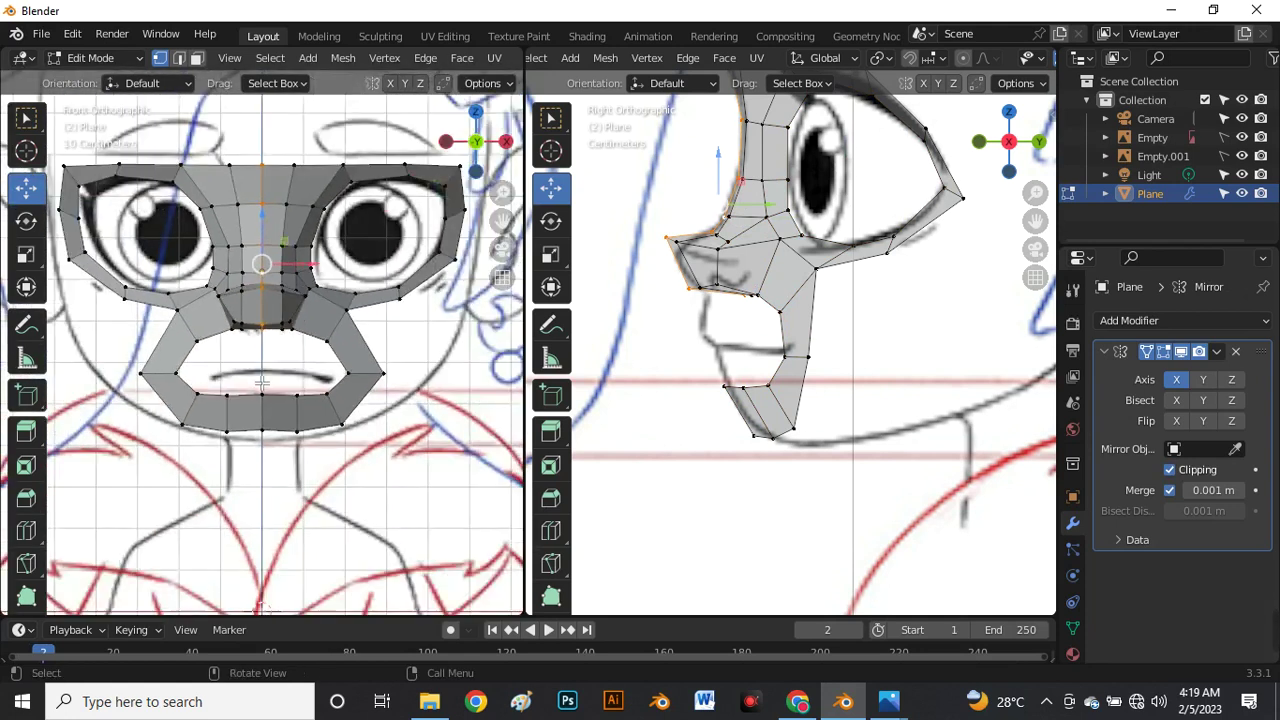
pyautogui.scroll(3, 261, 429)
# Lower the chin's bottom centre vertex slightly in the front view to level it with its neighbours.
pyautogui.click(272, 440)
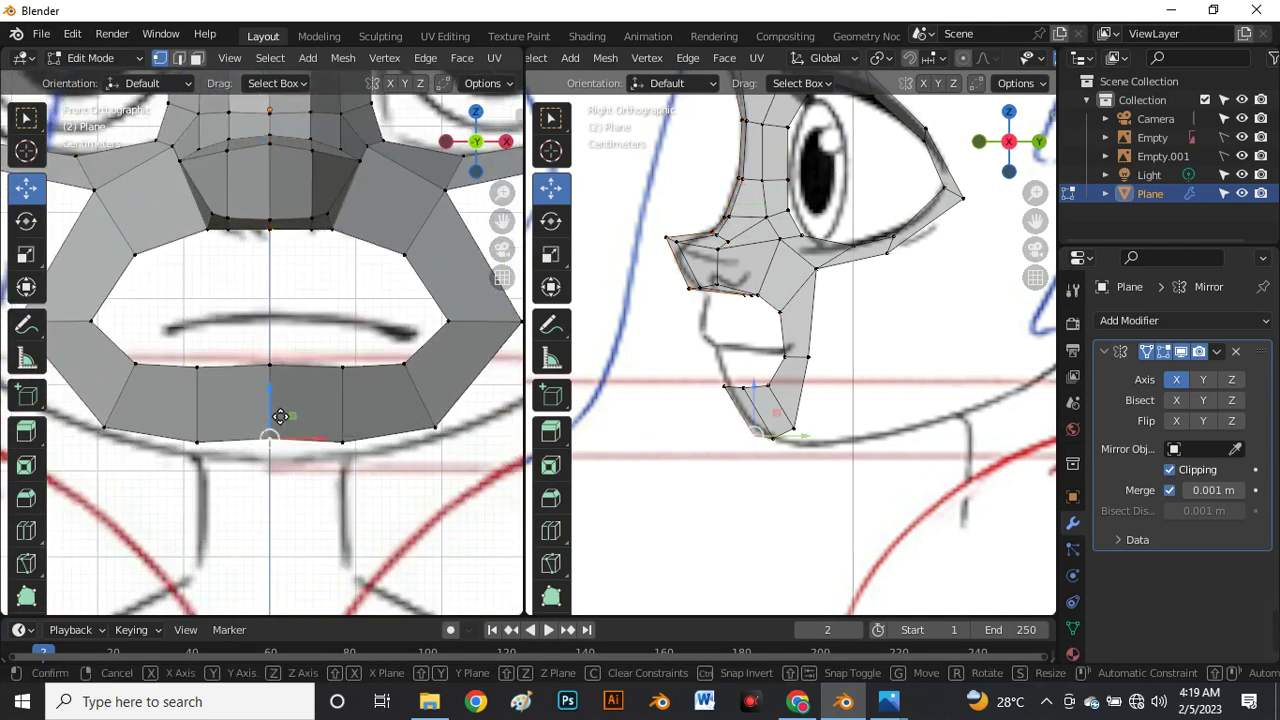
pyautogui.moveTo(271, 436); pyautogui.dragTo(284, 432)
pyautogui.scroll(-2, 276, 383)
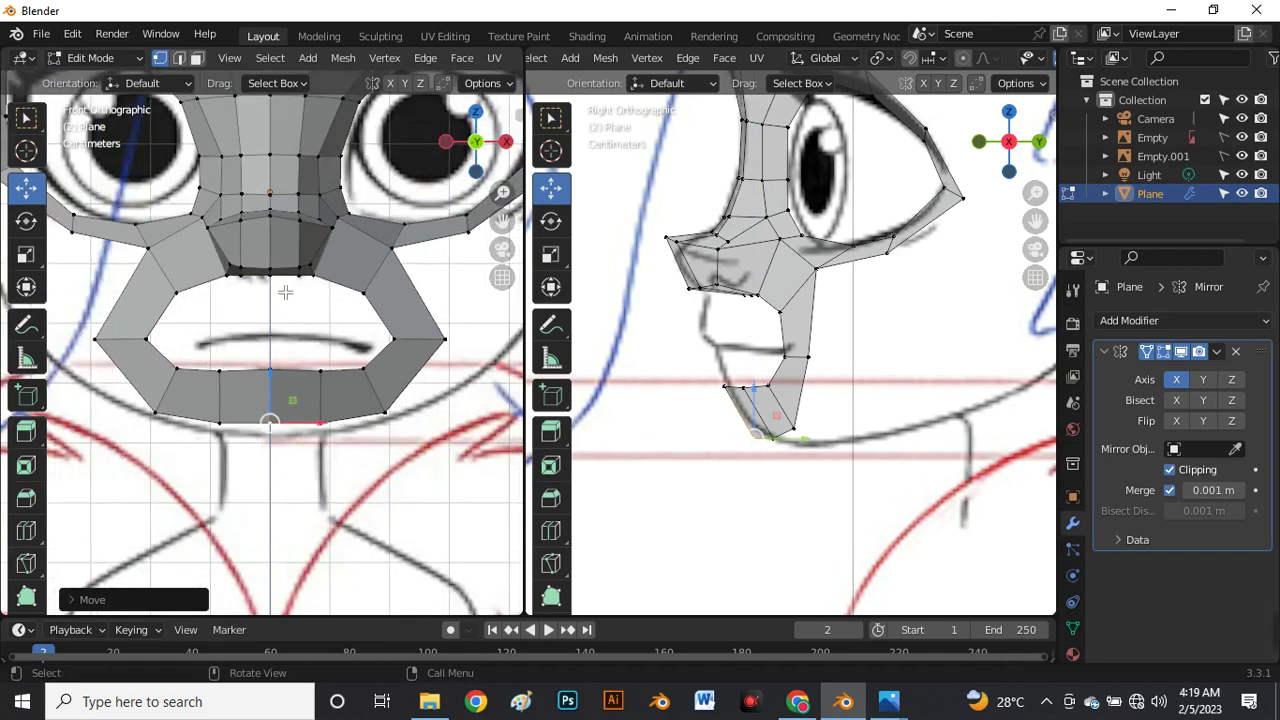
# Extrude the mouth opening's inner edge loop and scale it inward to form a ring of lip faces.
pyautogui.keyDown('alt'); pyautogui.click(211, 286); pyautogui.keyUp('alt')
pyautogui.scroll(2, 327, 343)
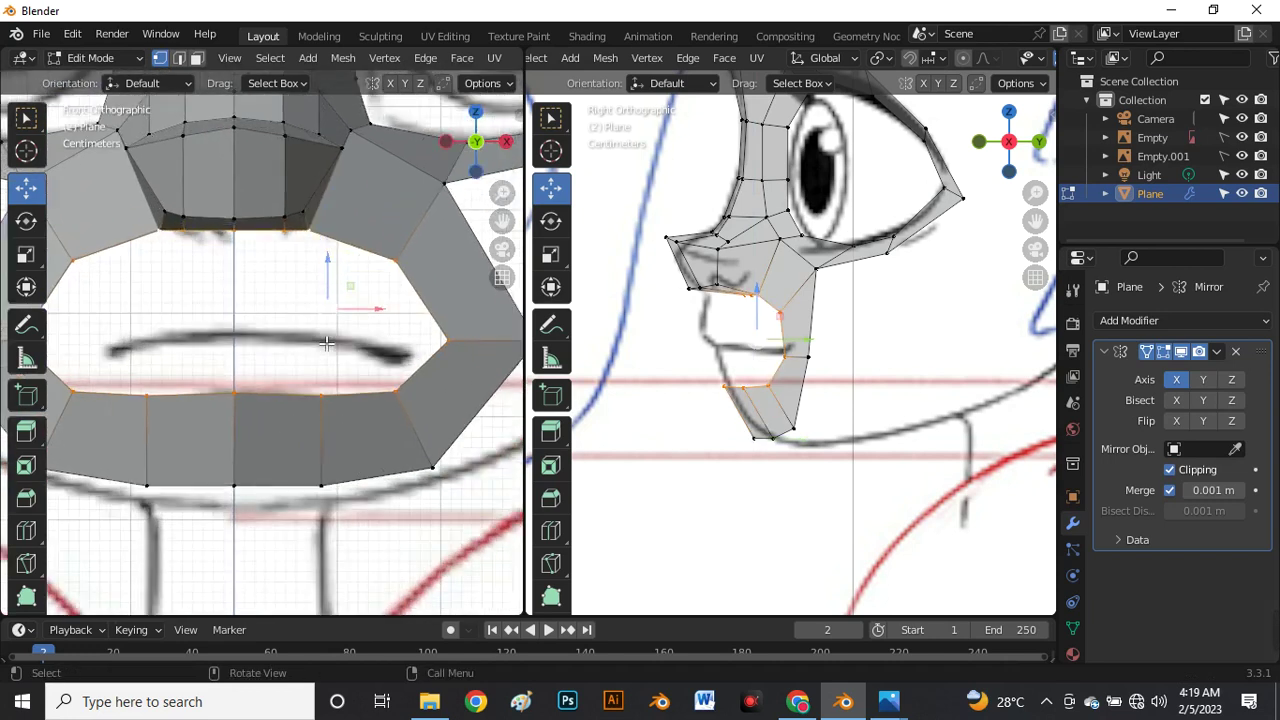
pyautogui.press('2')
pyautogui.scroll(-2, 327, 360)
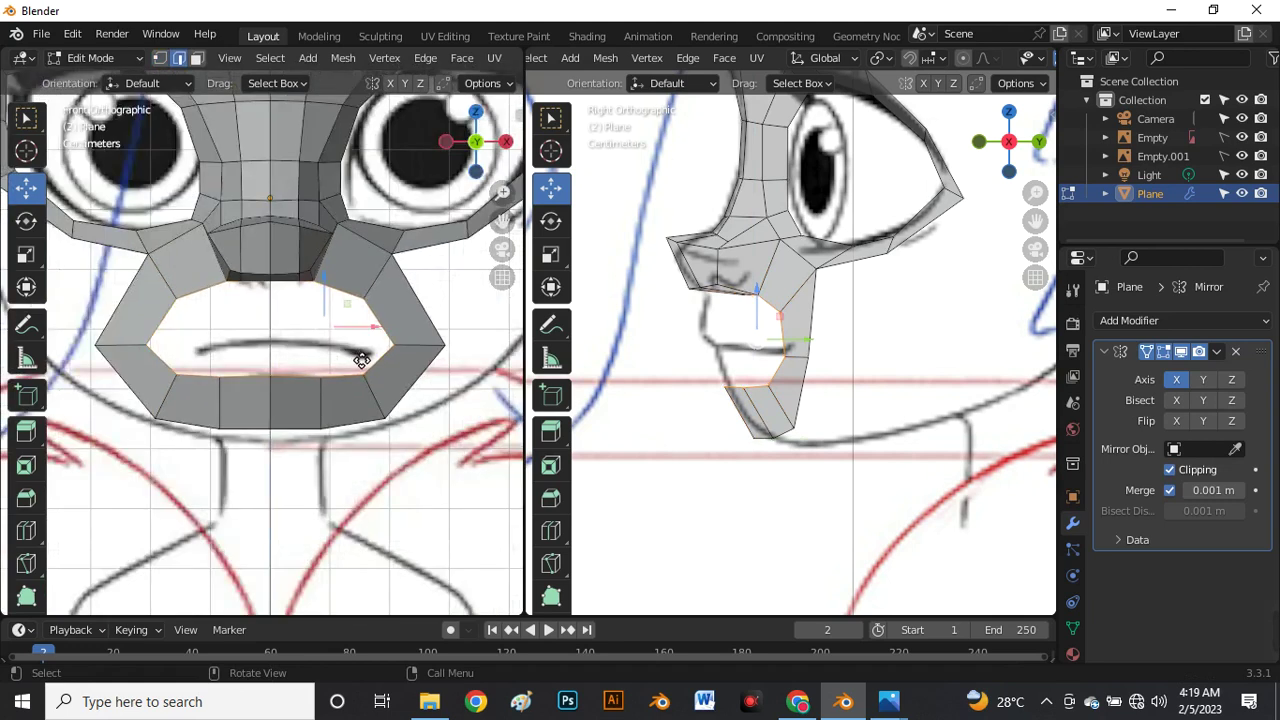
pyautogui.press('e')
pyautogui.click(332, 372)
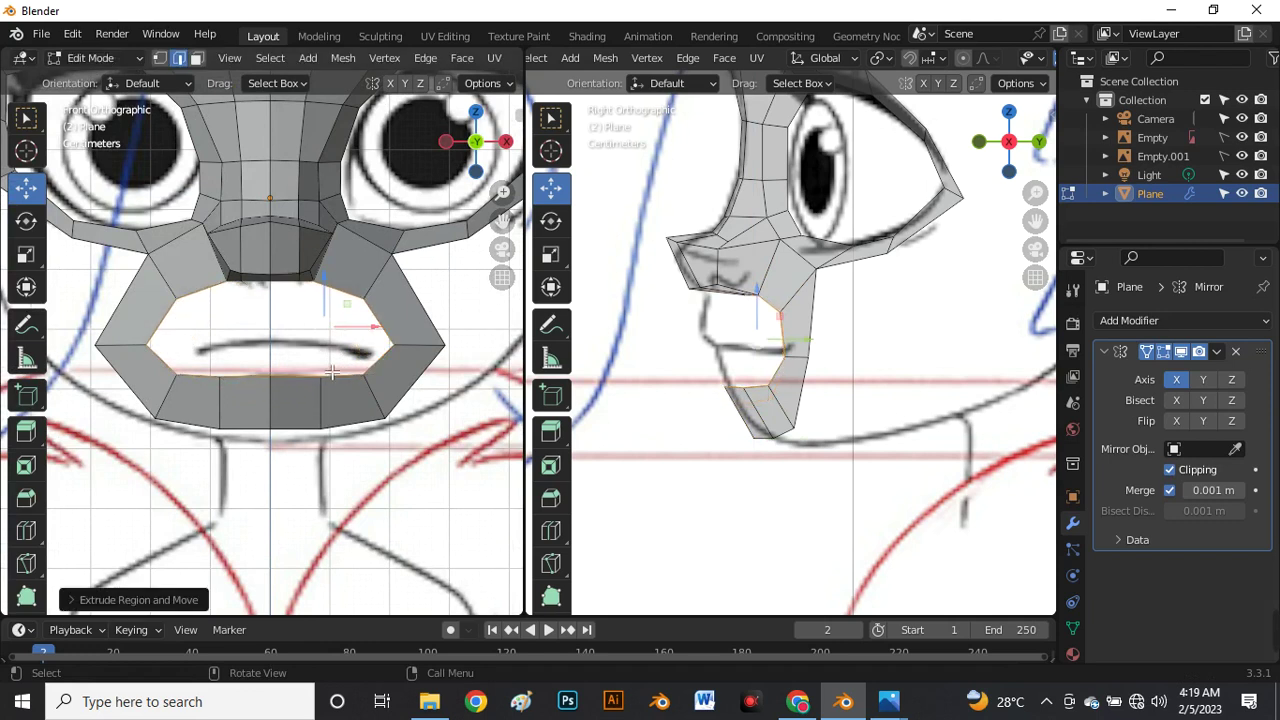
pyautogui.press('s')
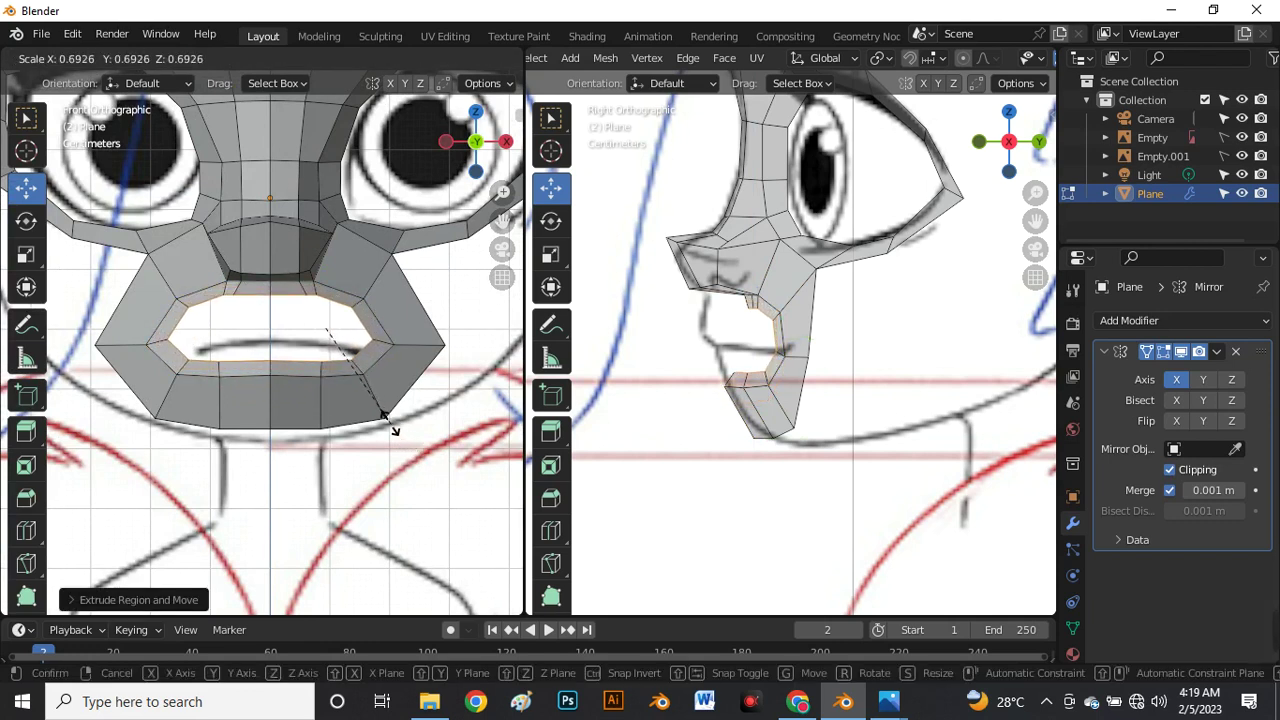
pyautogui.click(389, 424)
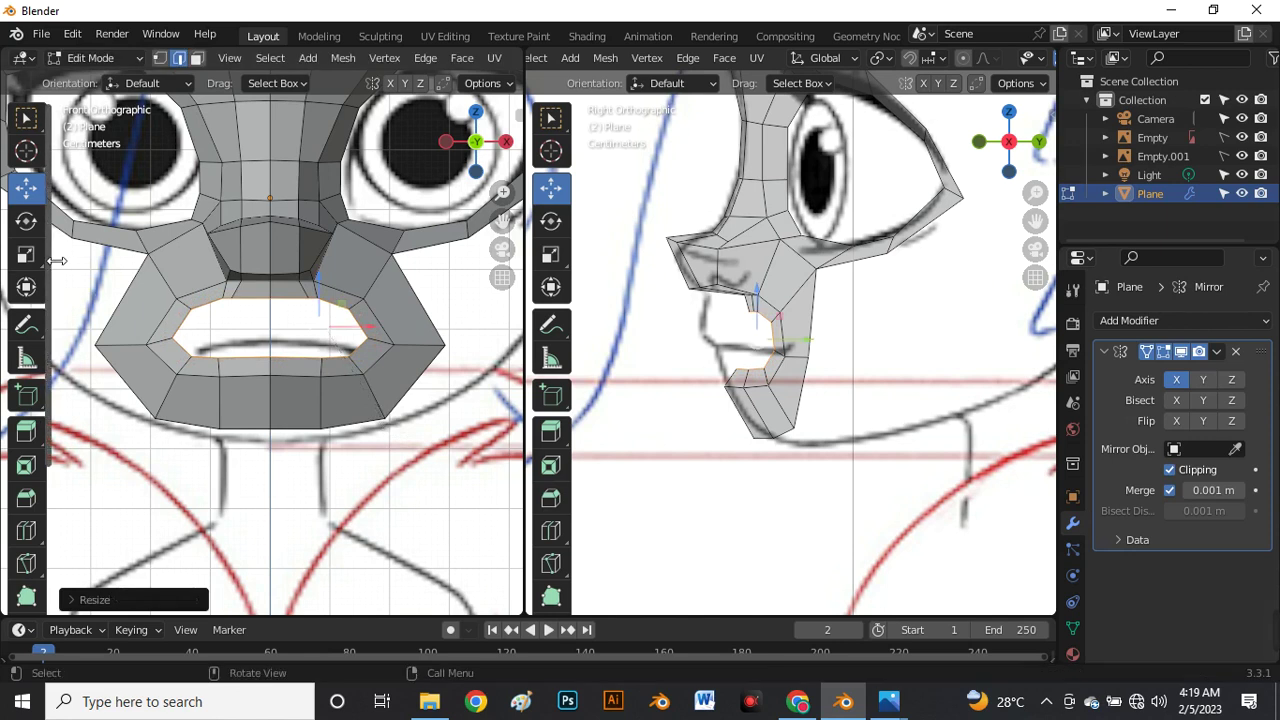
# Scale the inner mouth loop down vertically with the Scale tool to a thin slit, and return to the Move tool.
pyautogui.click(26, 254)
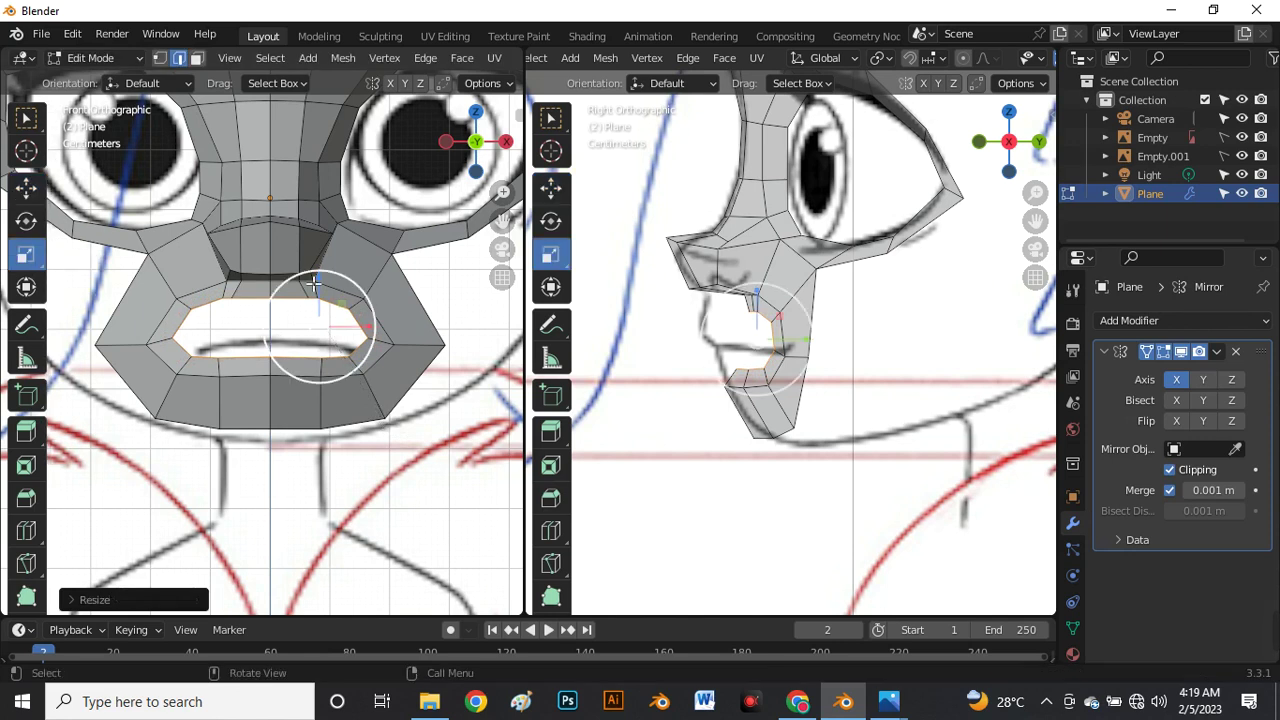
pyautogui.moveTo(321, 284); pyautogui.dragTo(318, 326)
pyautogui.click(26, 187)
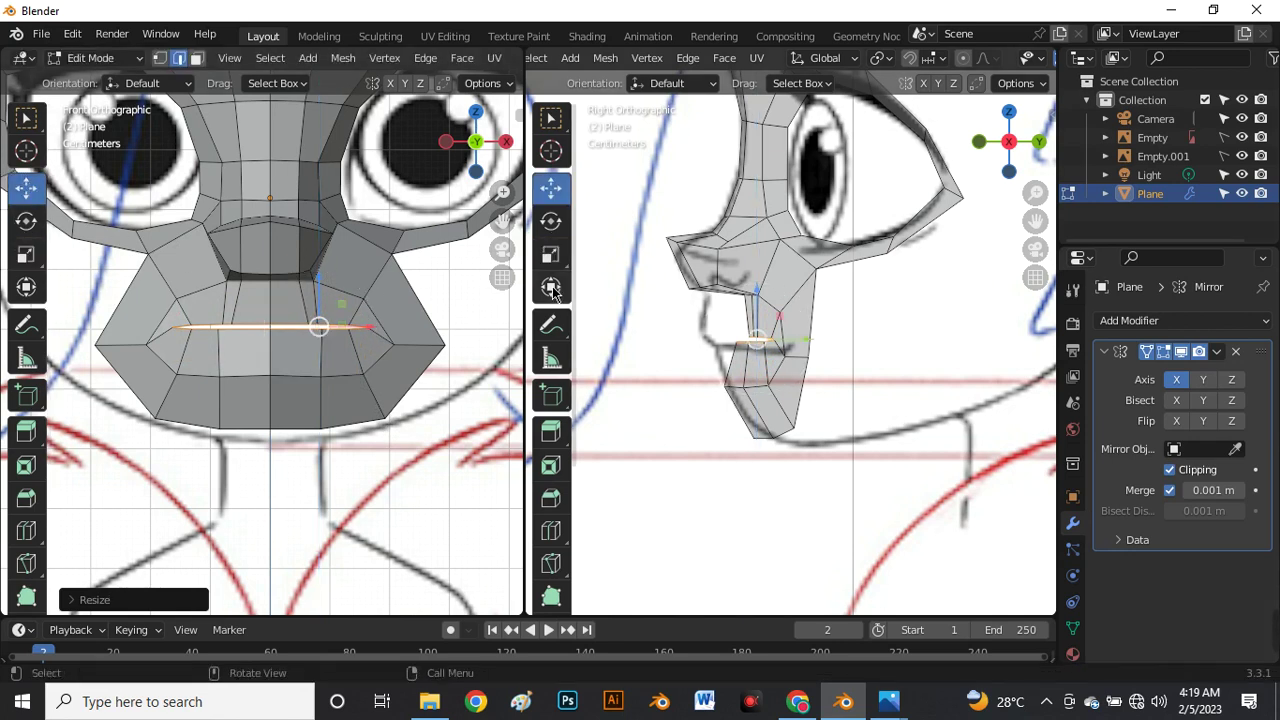
# Move the flattened mouth loop forward in the side view towards the reference lip line.
pyautogui.scroll(3, 296, 333)
pyautogui.scroll(3, 803, 350)
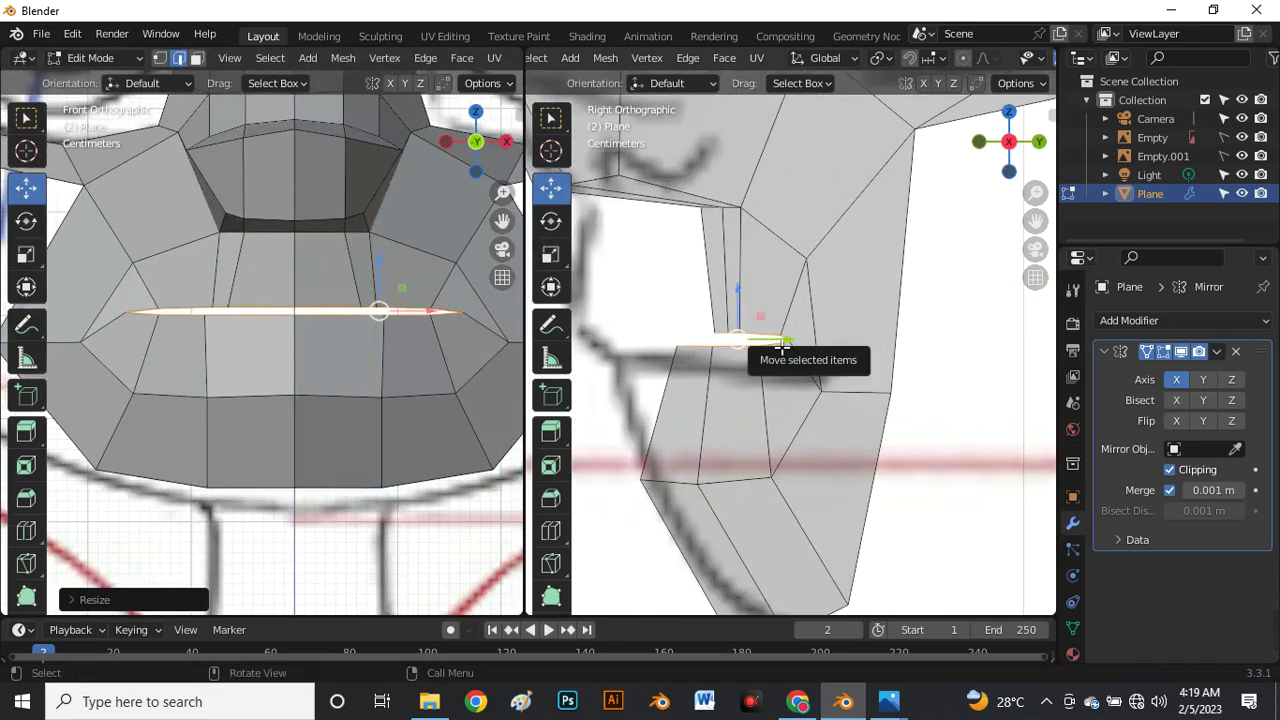
pyautogui.moveTo(766, 343); pyautogui.dragTo(708, 347)
pyautogui.scroll(-4, 709, 350)
pyautogui.scroll(5, 655, 275)
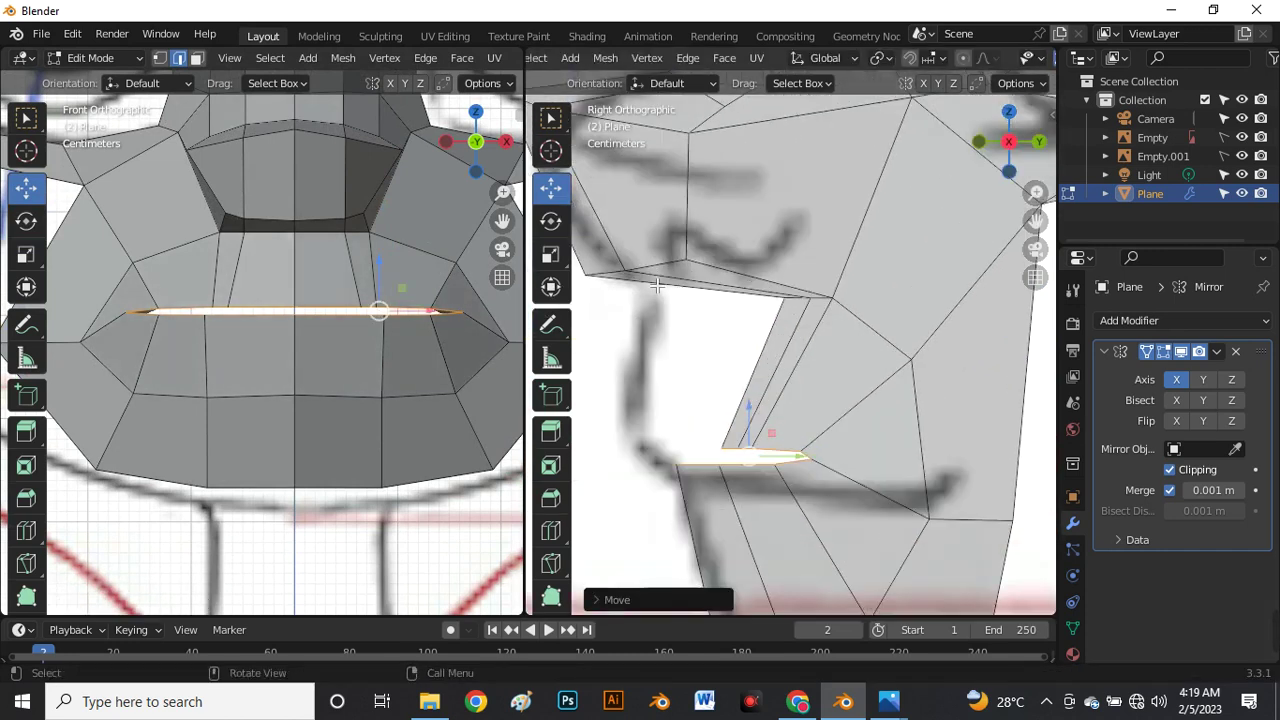
# In vertex selection, move the vertices where the upper lip meets the nose forward along Y in the side view.
pyautogui.press('`')
pyautogui.press('1')
pyautogui.scroll(-2, 788, 298)
pyautogui.scroll(1, 782, 335)
pyautogui.press('b')
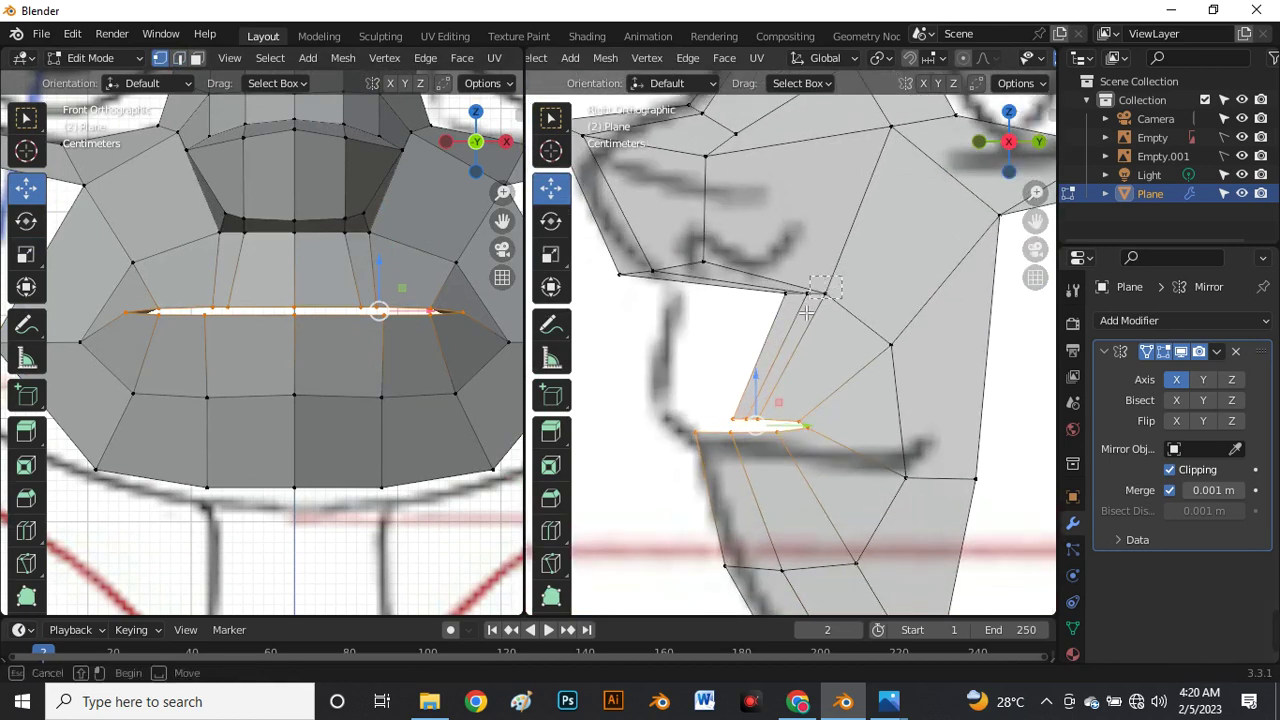
pyautogui.moveTo(835, 280); pyautogui.dragTo(778, 322)
pyautogui.press('g')
pyautogui.press('y')
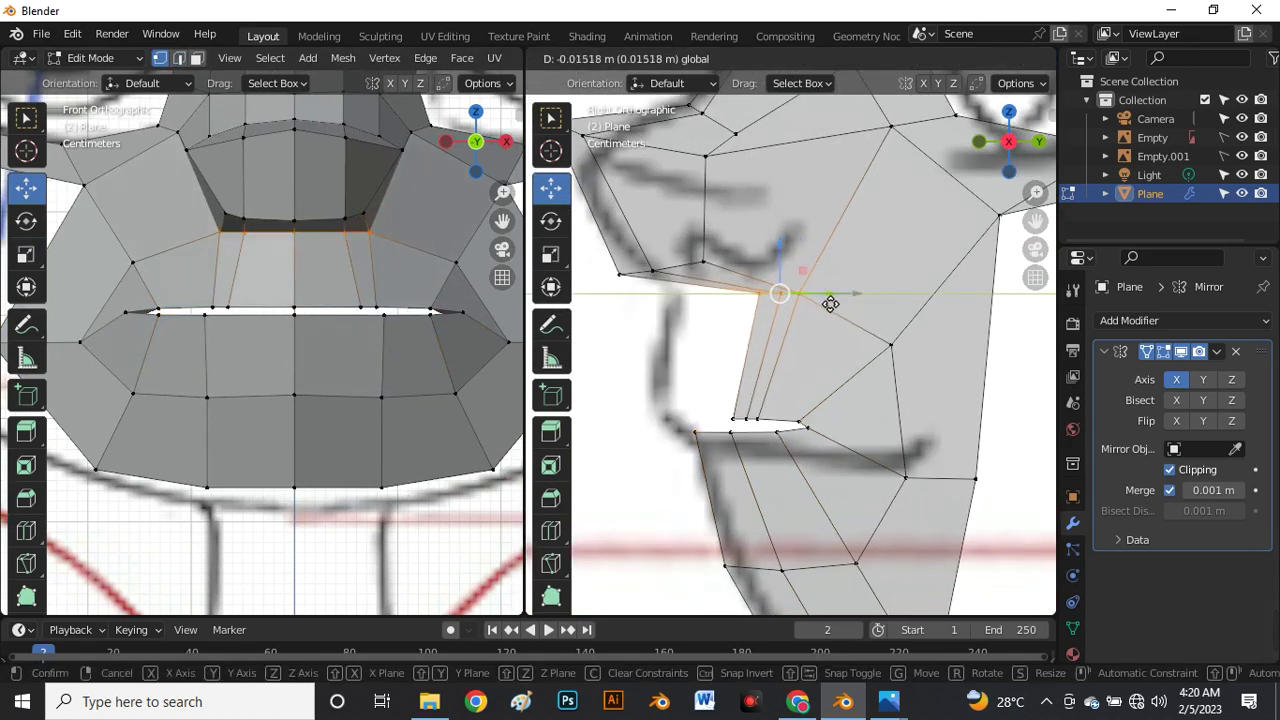
pyautogui.click(735, 316)
# Move the upper lip's front edge vertices forward along Y to the reference profile, and raise them along Z.
pyautogui.moveTo(652, 388); pyautogui.dragTo(768, 426)
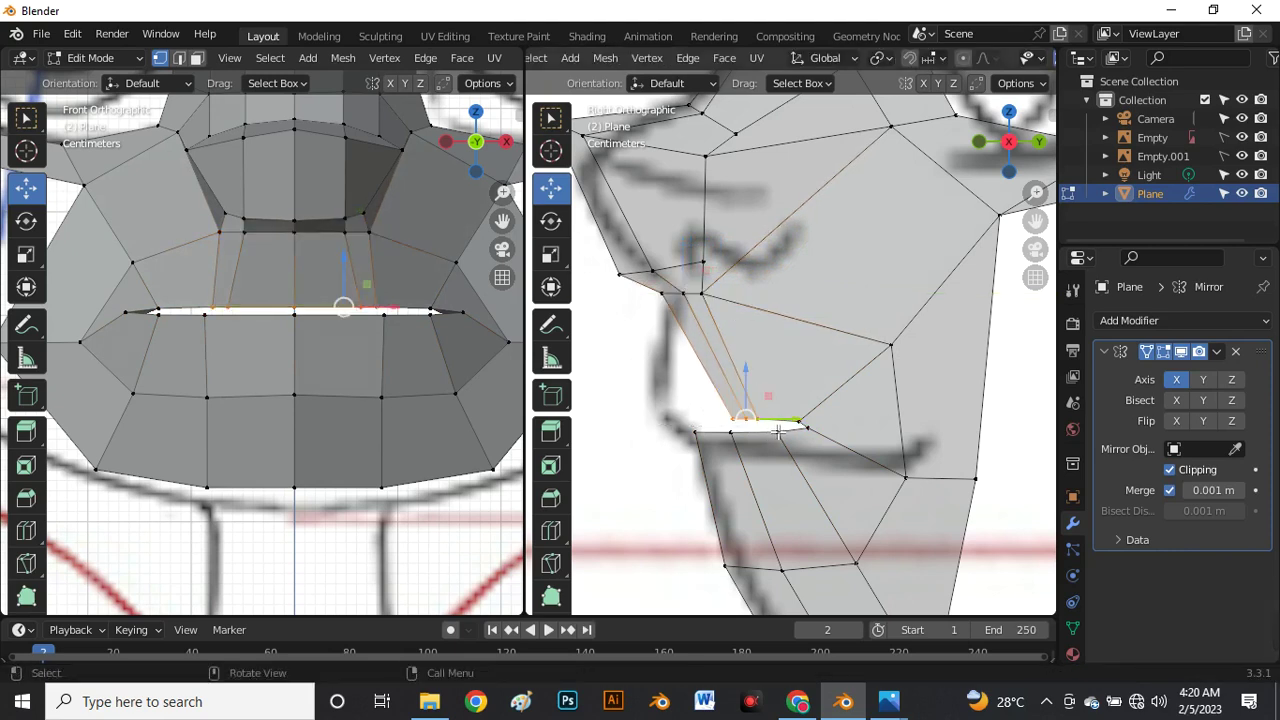
pyautogui.press('g')
pyautogui.press('y')
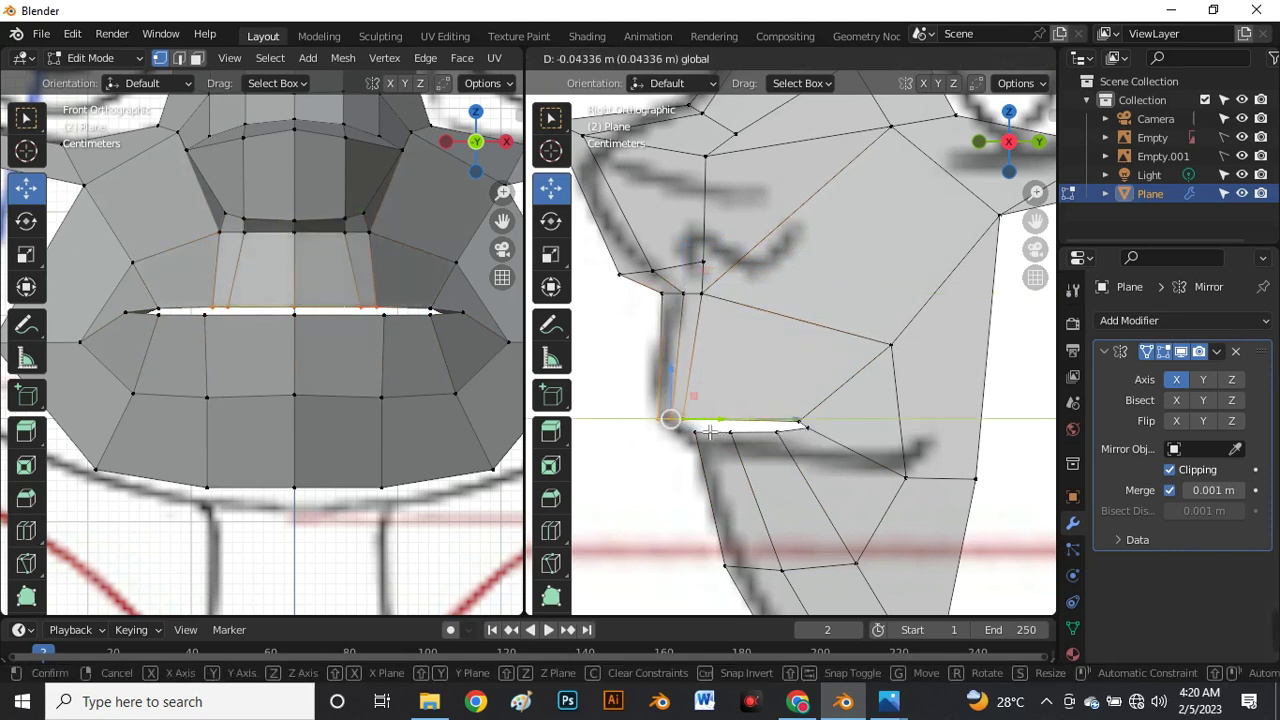
pyautogui.click(662, 414)
pyautogui.press('g')
pyautogui.press('z')
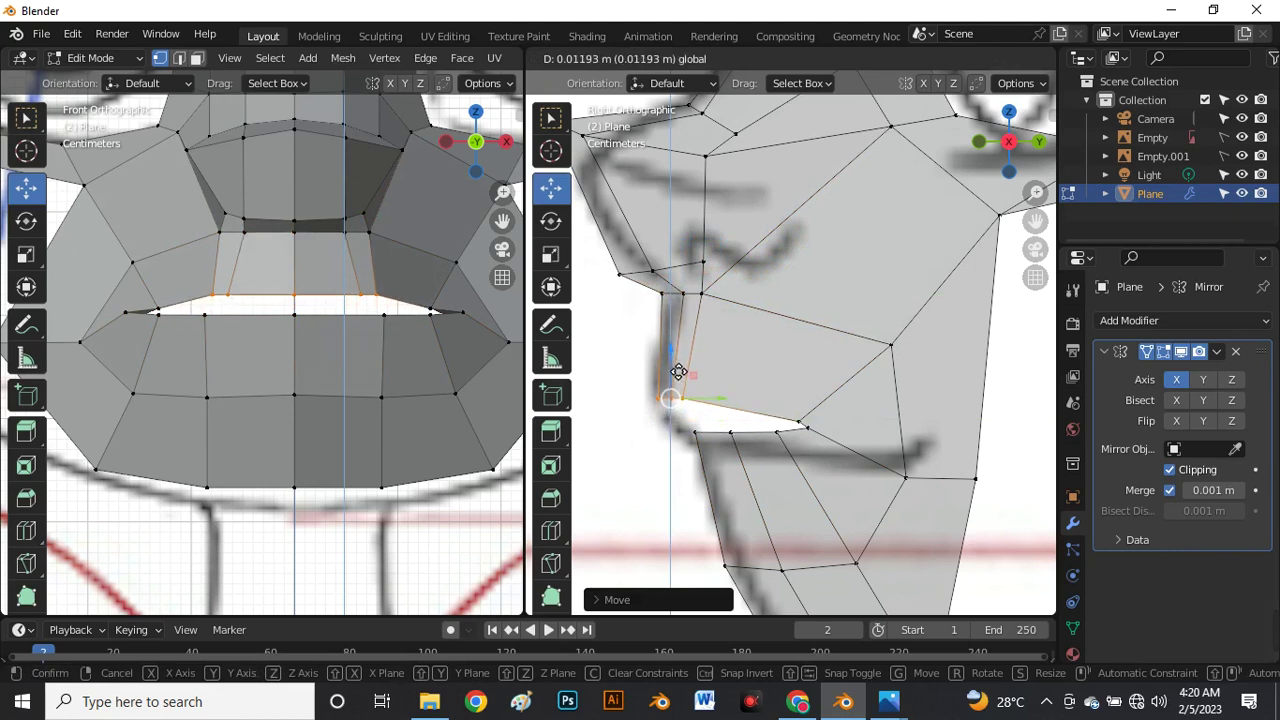
pyautogui.click(676, 375)
# Select the cheek vertices behind the mouth corner in the side view and move them backward.
pyautogui.scroll(-3, 672, 378)
pyautogui.scroll(4, 778, 420)
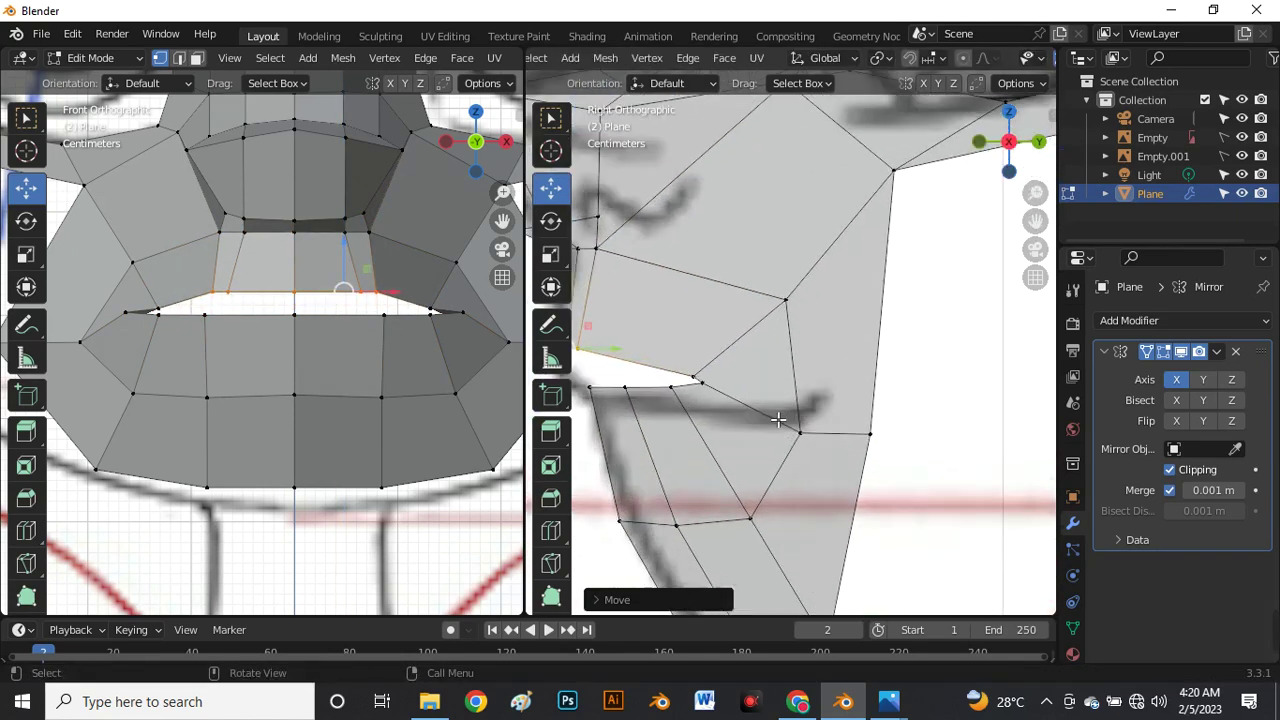
pyautogui.scroll(-4, 776, 388)
pyautogui.scroll(4, 766, 357)
pyautogui.moveTo(783, 287); pyautogui.dragTo(835, 404)
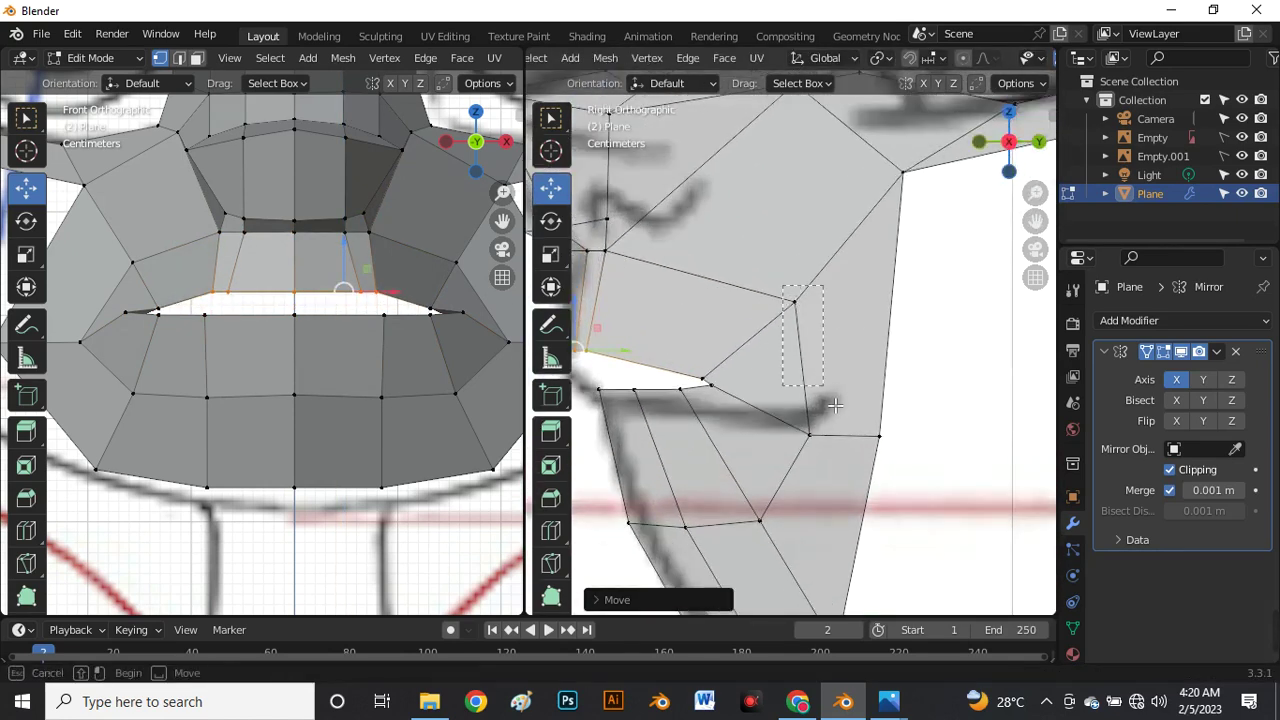
pyautogui.moveTo(903, 472); pyautogui.dragTo(903, 472)
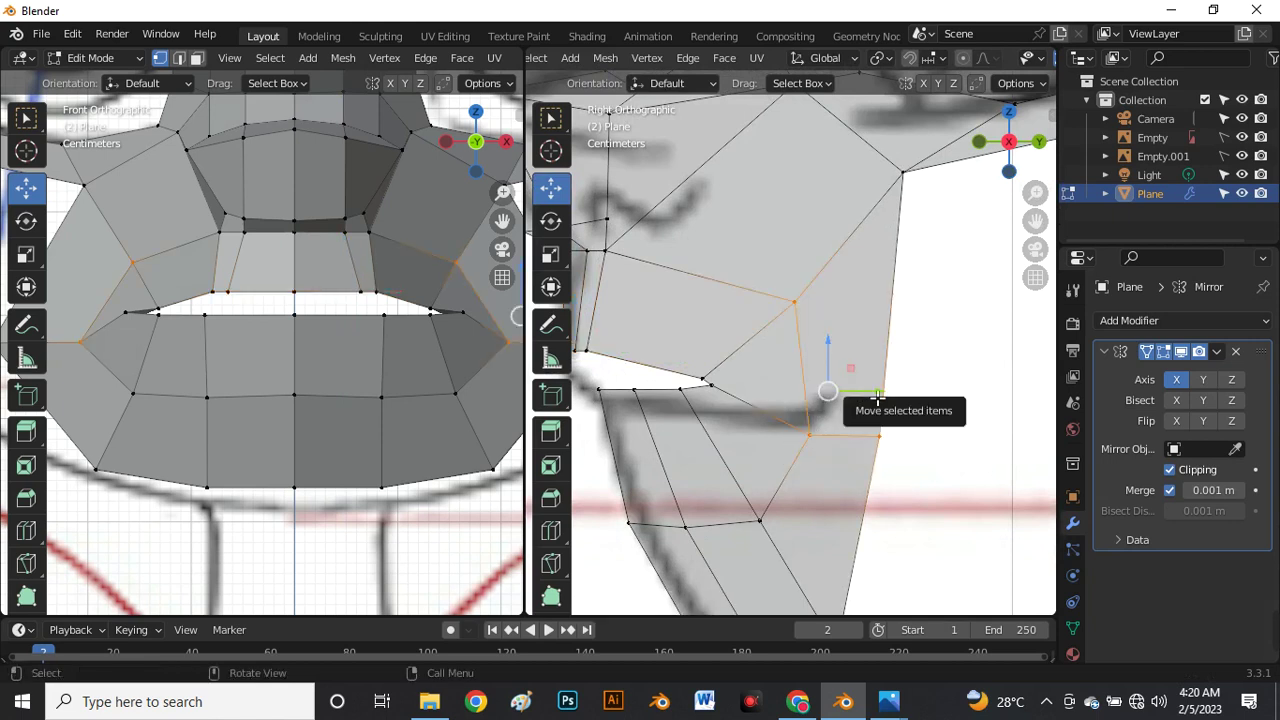
pyautogui.press('g')
pyautogui.press('g')
pyautogui.rightClick(909, 392)
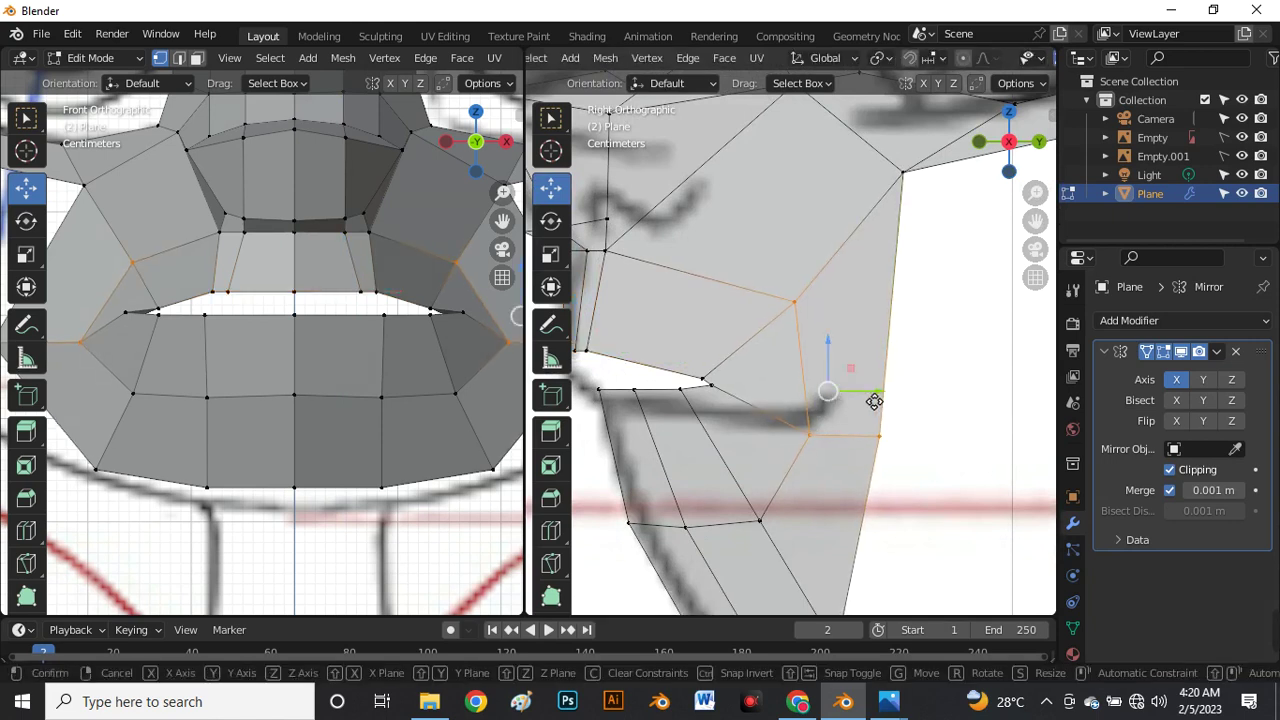
pyautogui.press('g')
pyautogui.click(933, 396)
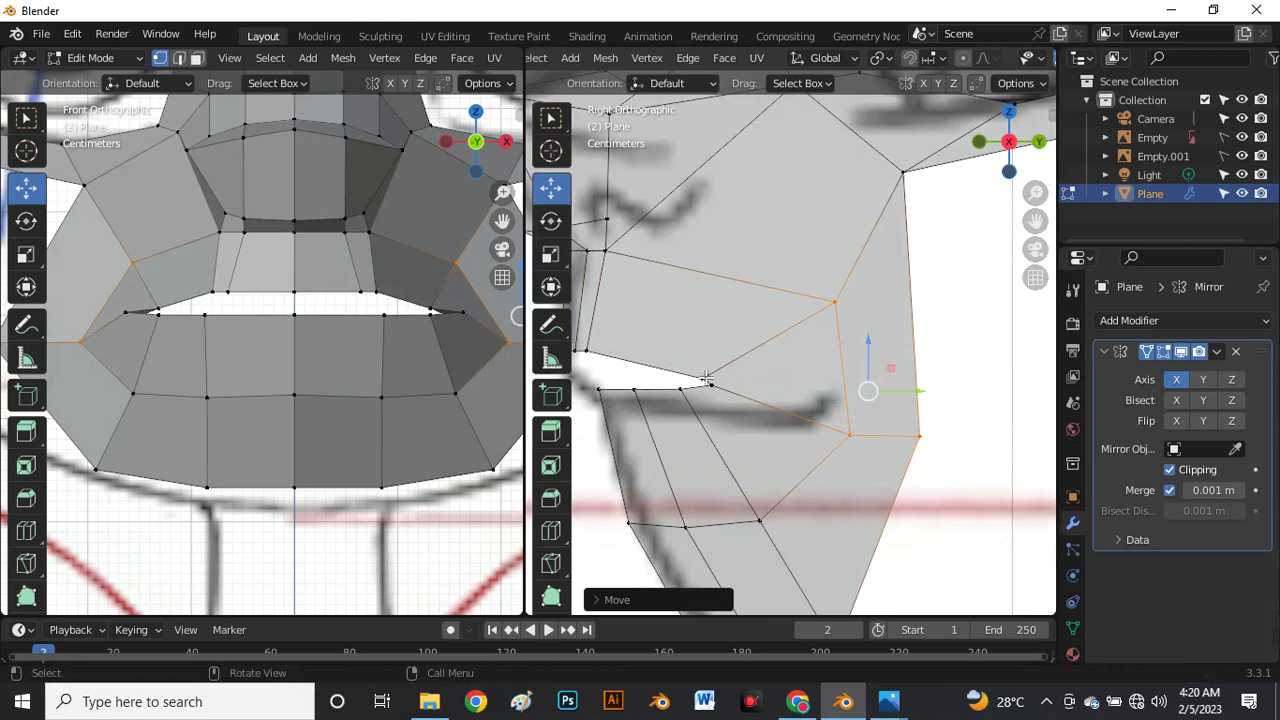
# Adjust the vertices at the mouth corner backward in the side view towards the end of the drawn lip line.
pyautogui.click(706, 380)
pyautogui.press('g')
pyautogui.press('g')
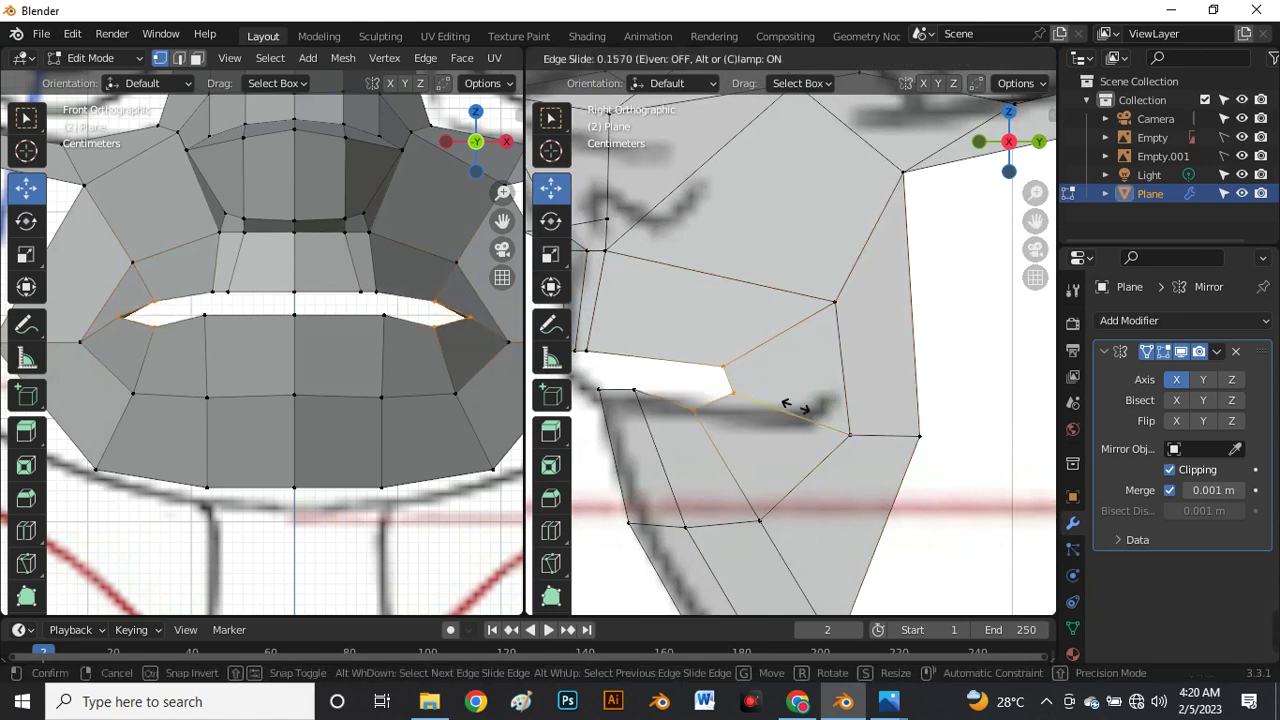
pyautogui.press('Escape')
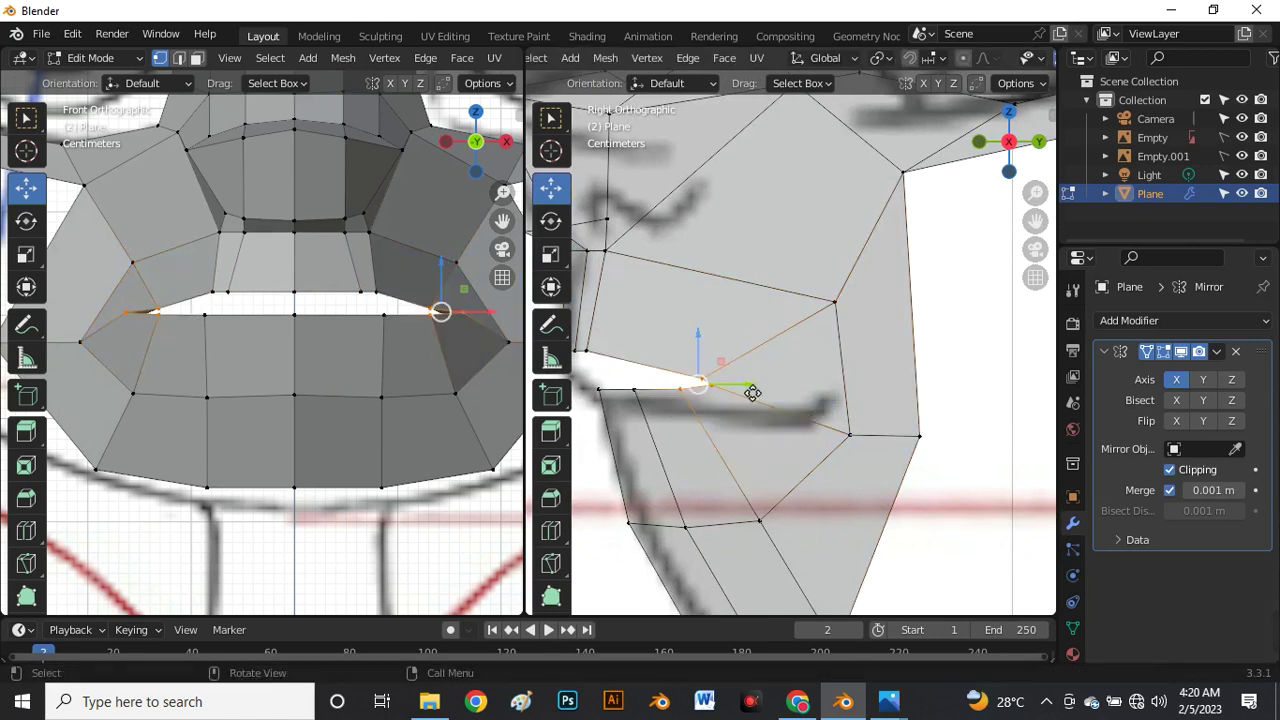
pyautogui.moveTo(752, 393); pyautogui.dragTo(820, 368)
pyautogui.hotkey('ctrl', 'z')
# Select the two outer vertices behind the mouth corner and raise them level with the corner.
pyautogui.click(822, 404)
pyautogui.moveTo(824, 425); pyautogui.dragTo(956, 463)
pyautogui.moveTo(890, 408); pyautogui.dragTo(892, 368)
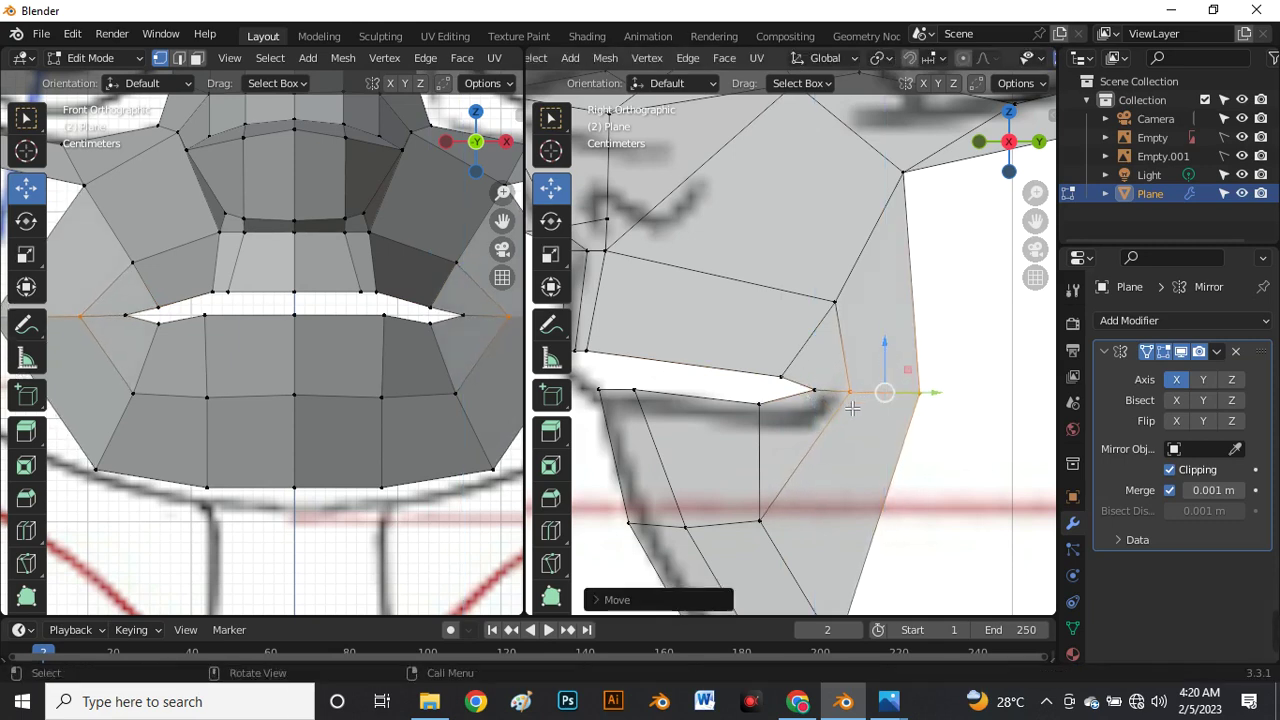
# Slide the lower lip vertex beside the mouth corner along its edge towards the corner.
pyautogui.scroll(2, 852, 408)
pyautogui.click(743, 405)
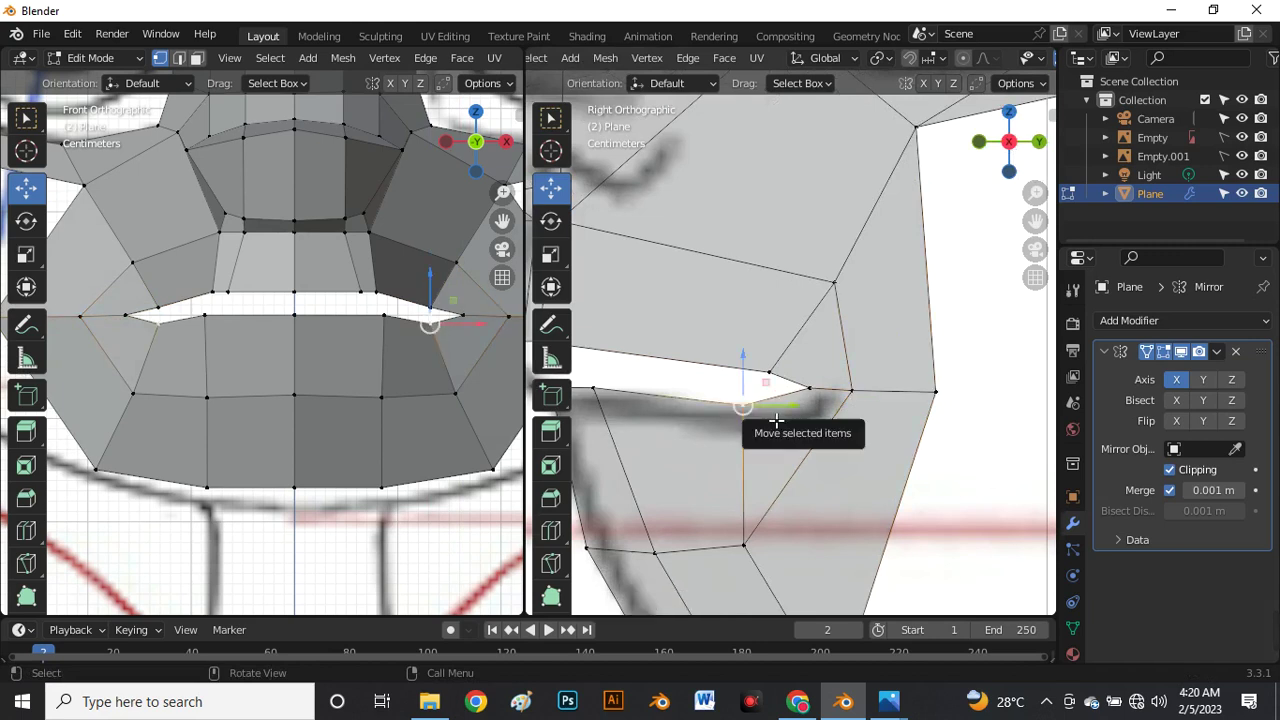
pyautogui.hotkey('shift', 'v')
pyautogui.click(786, 400)
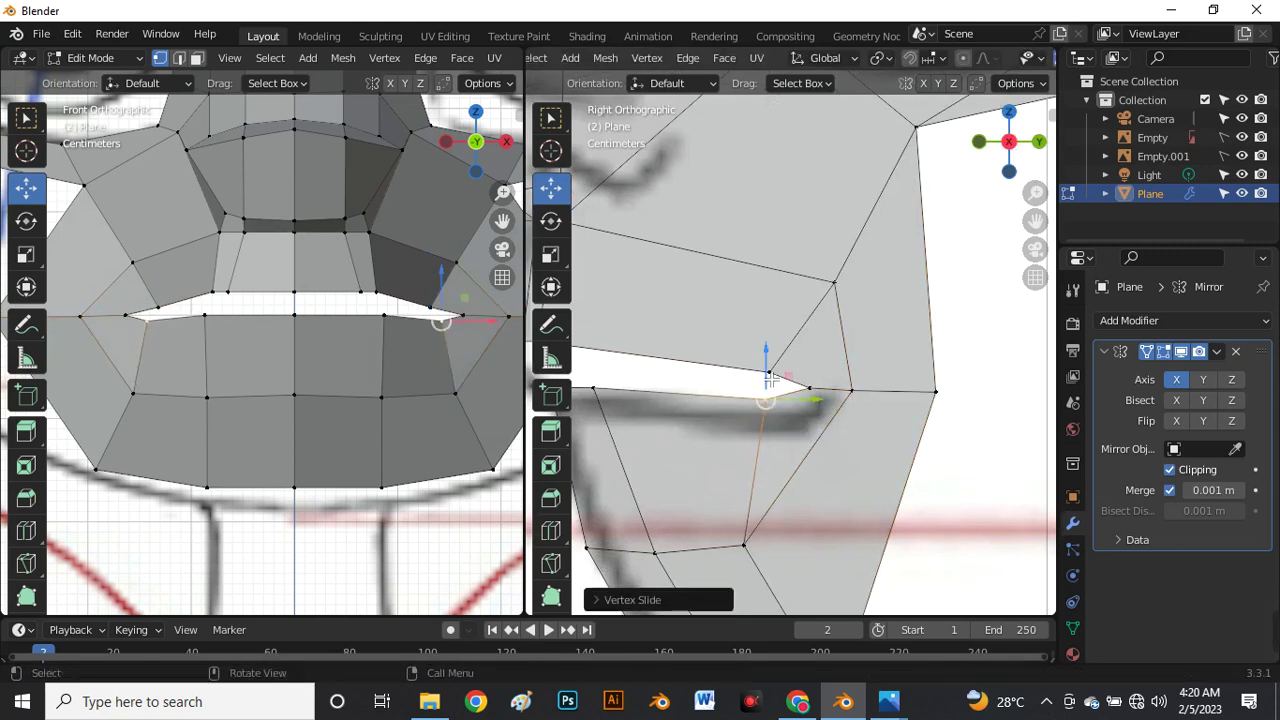
# Select the lower lip's front edge vertices and move them forward in the side view.
pyautogui.scroll(-3, 770, 378)
pyautogui.scroll(3, 780, 400)
pyautogui.click(748, 411)
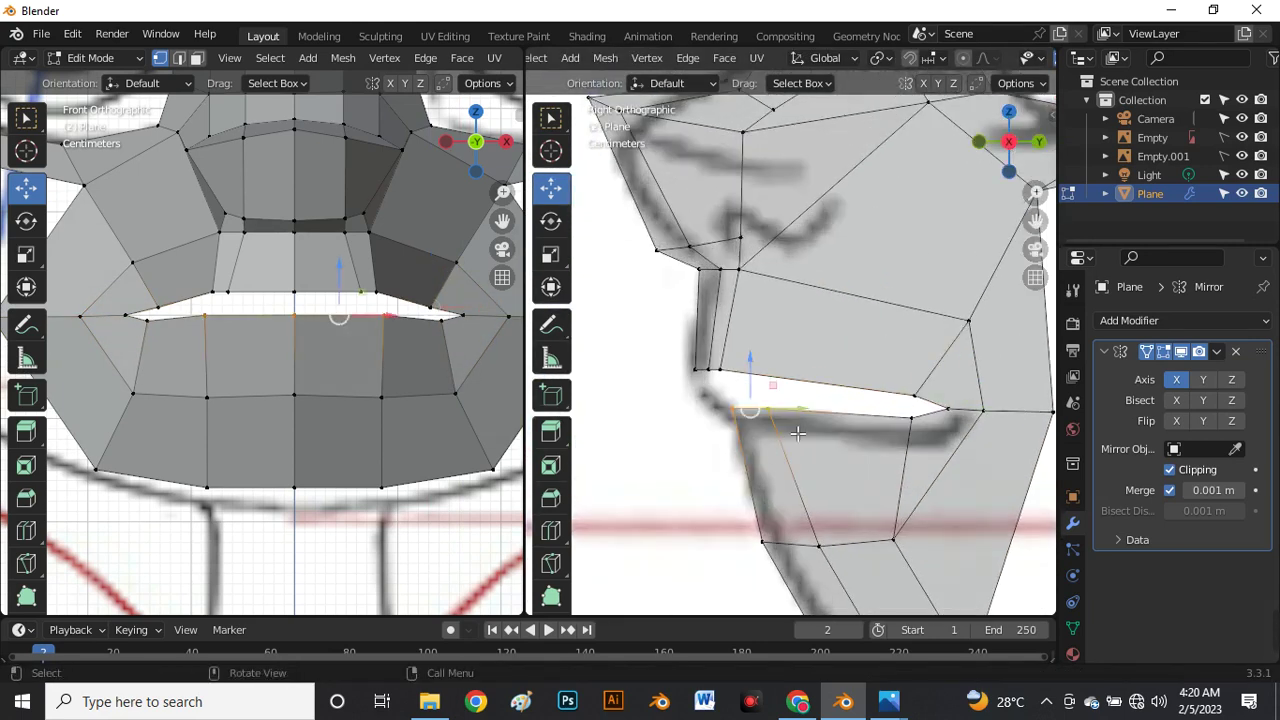
pyautogui.press('g')
pyautogui.click(762, 384)
# Slide the upper lip's side vertex along the lip edge towards the mouth corner in the side view.
pyautogui.press('g')
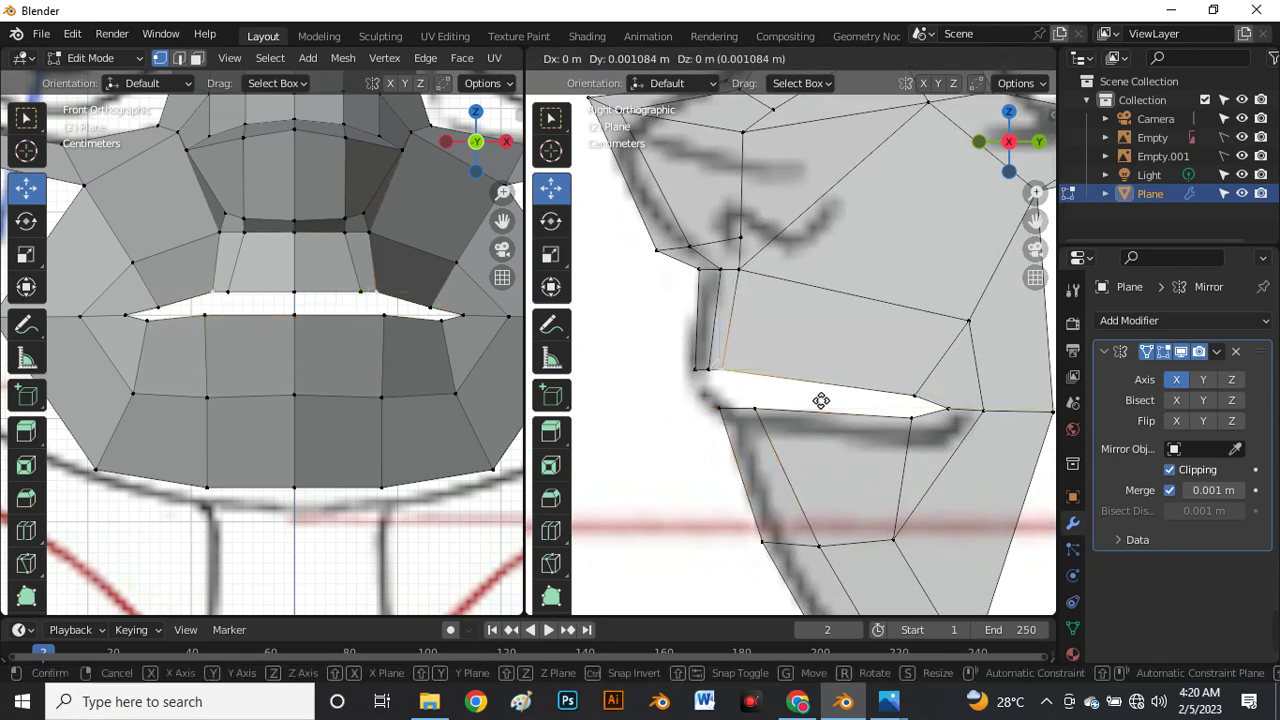
pyautogui.press('g')
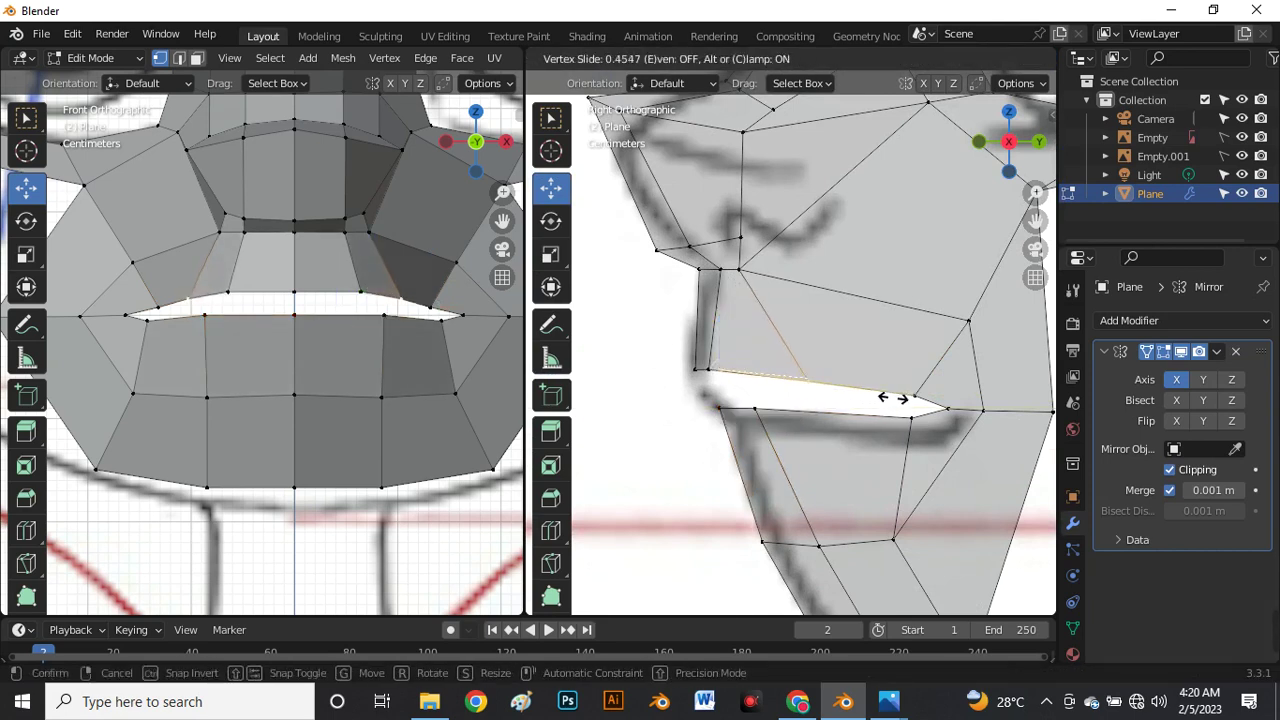
pyautogui.click(903, 397)
# Slide the vertex beside the base of the nose up along its cheek edge and adjust its position.
pyautogui.click(759, 277)
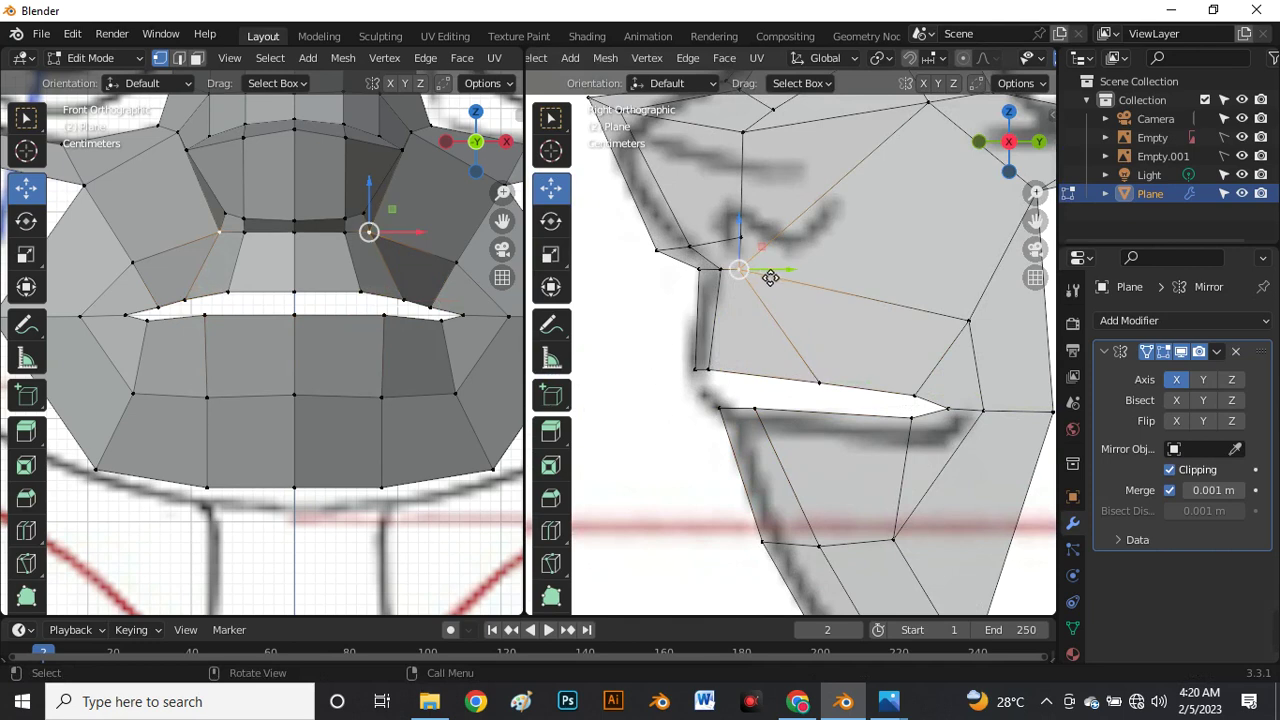
pyautogui.press('g')
pyautogui.press('g')
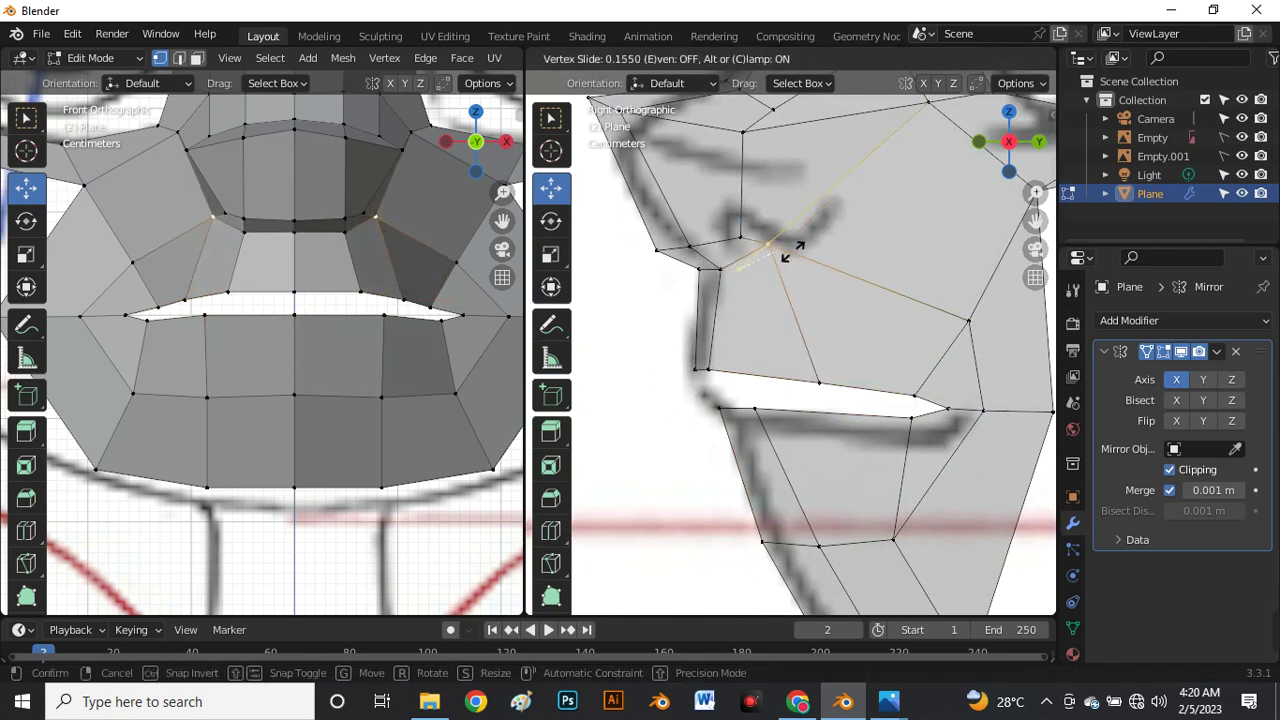
pyautogui.click(785, 256)
pyautogui.moveTo(767, 249); pyautogui.dragTo(779, 260)
pyautogui.click(781, 265)
# Slide the upper lip vertex next to the centre line forward along the lip edge, beneath the nose base vertex.
pyautogui.click(846, 350)
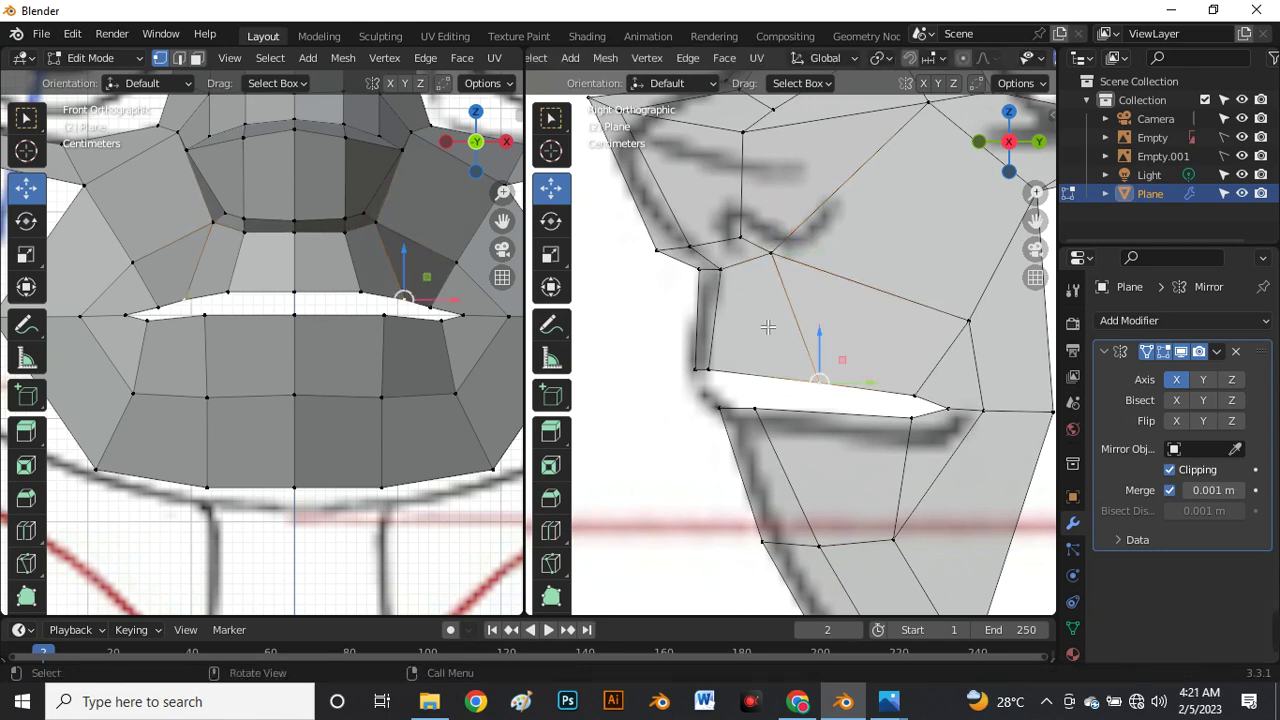
pyautogui.hotkey('shift', 'v')
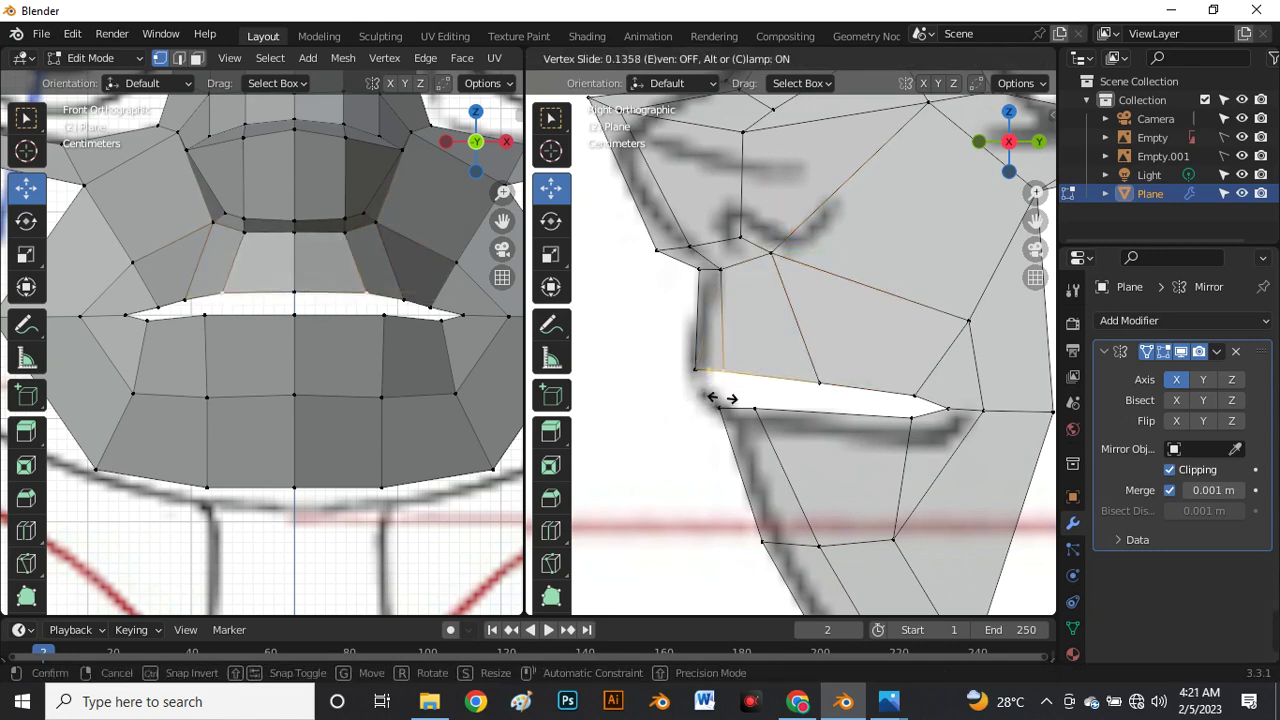
pyautogui.click(703, 392)
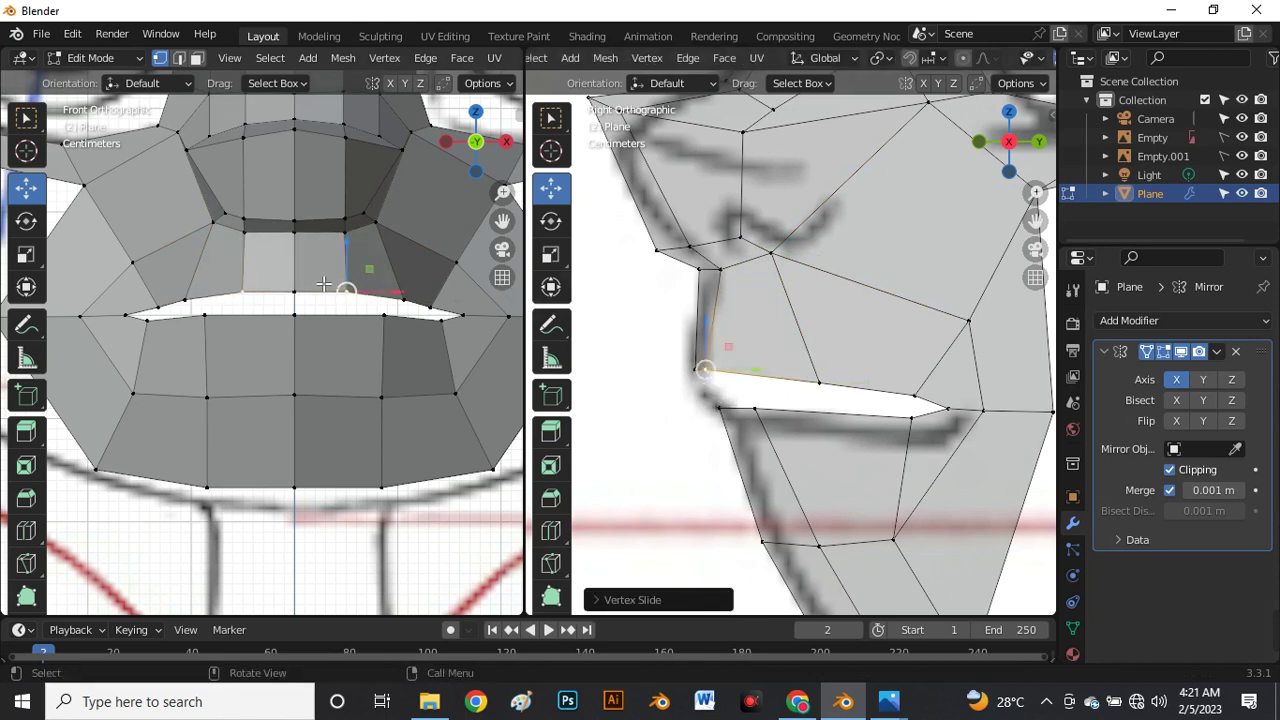
# Examine the upper lip and nose base vertices against the front reference drawing in wireframe and solid shading.
pyautogui.hotkey('shift', 'z')
pyautogui.scroll(2, 330, 262)
pyautogui.scroll(-1, 229, 360)
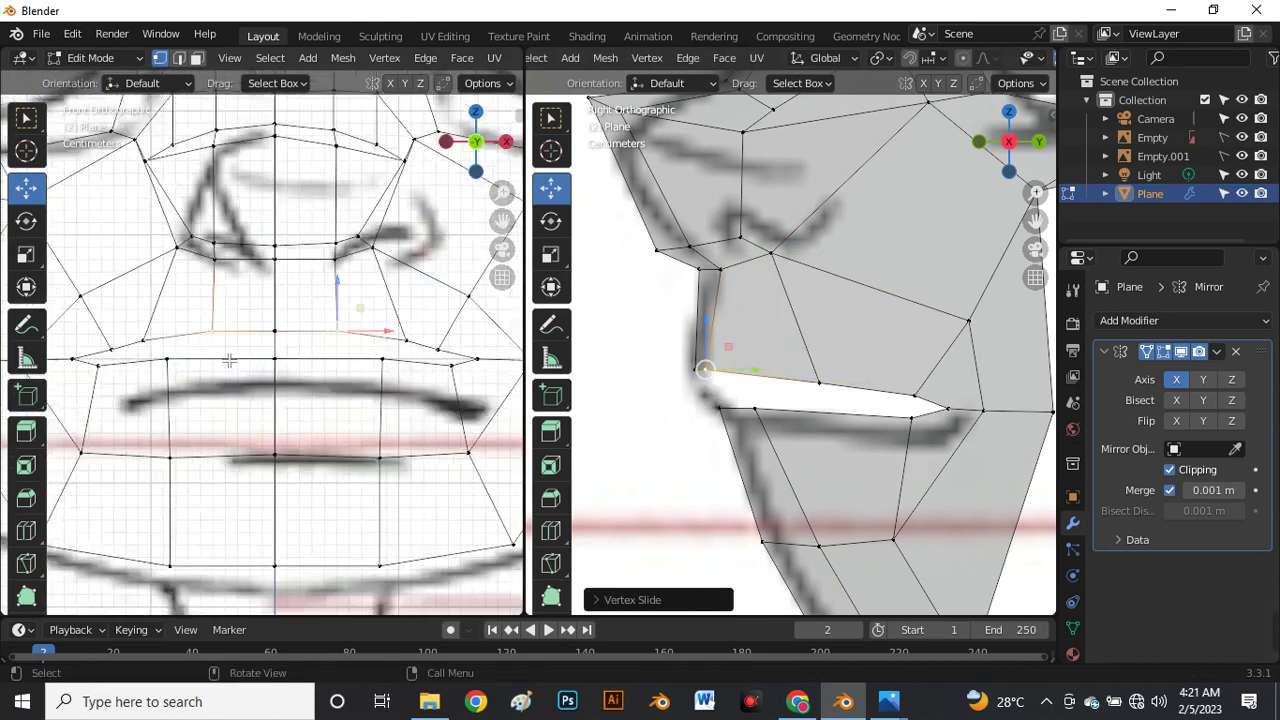
pyautogui.scroll(-1, 229, 360)
pyautogui.hotkey('shift', 'z')
pyautogui.scroll(5, 300, 352)
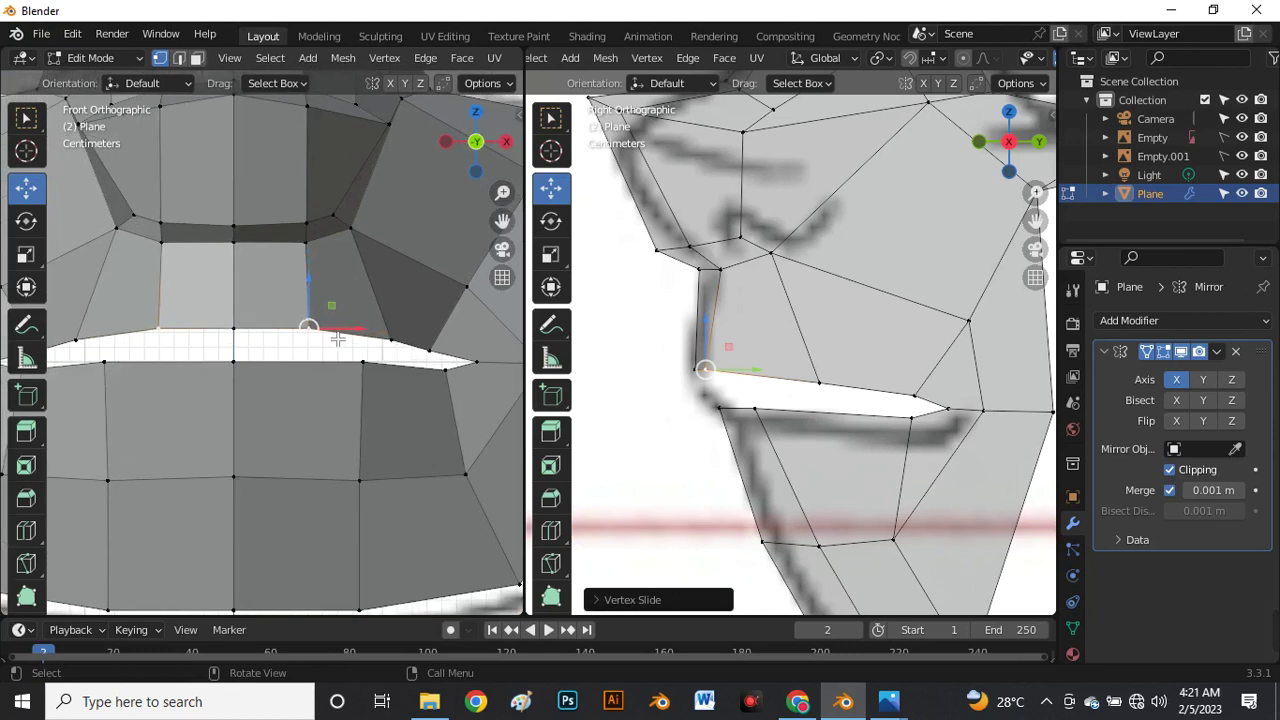
pyautogui.click(301, 258)
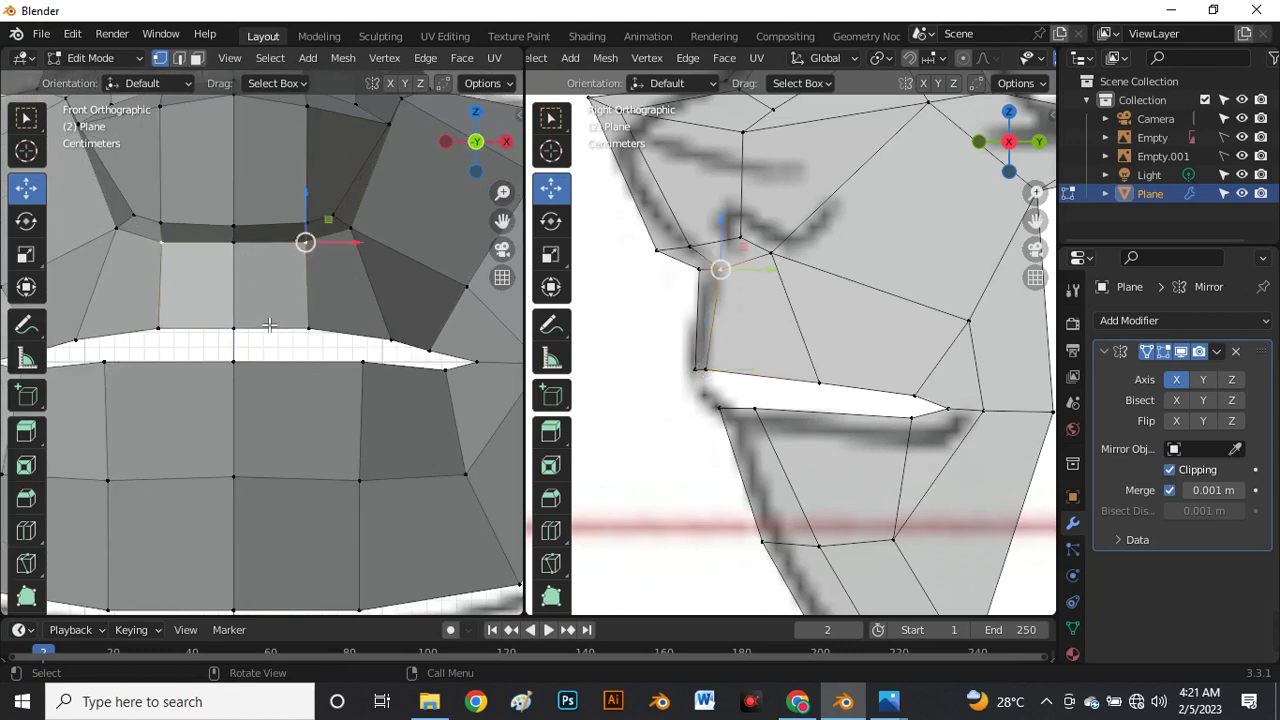
# Raise the lower lip vertex beside the mouth corner level with the lower lip's upper edge in the front view.
pyautogui.scroll(-3, 267, 345)
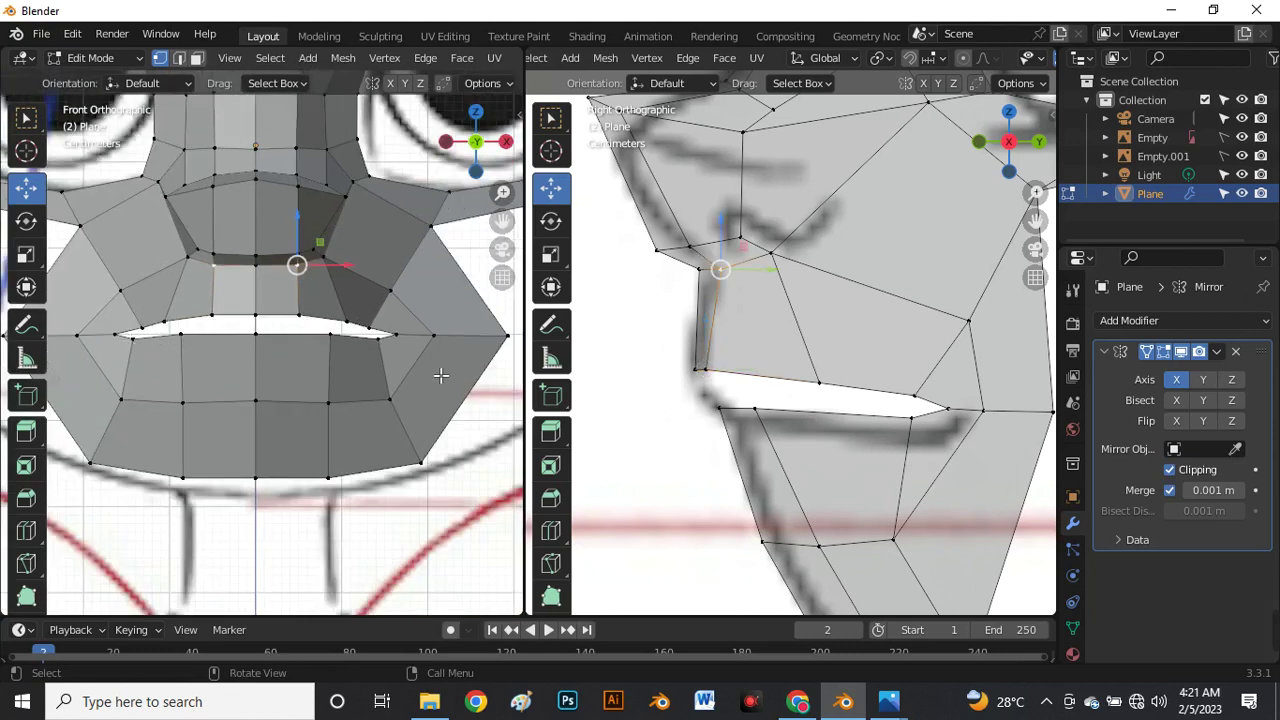
pyautogui.scroll(-3, 508, 403)
pyautogui.scroll(5, 395, 362)
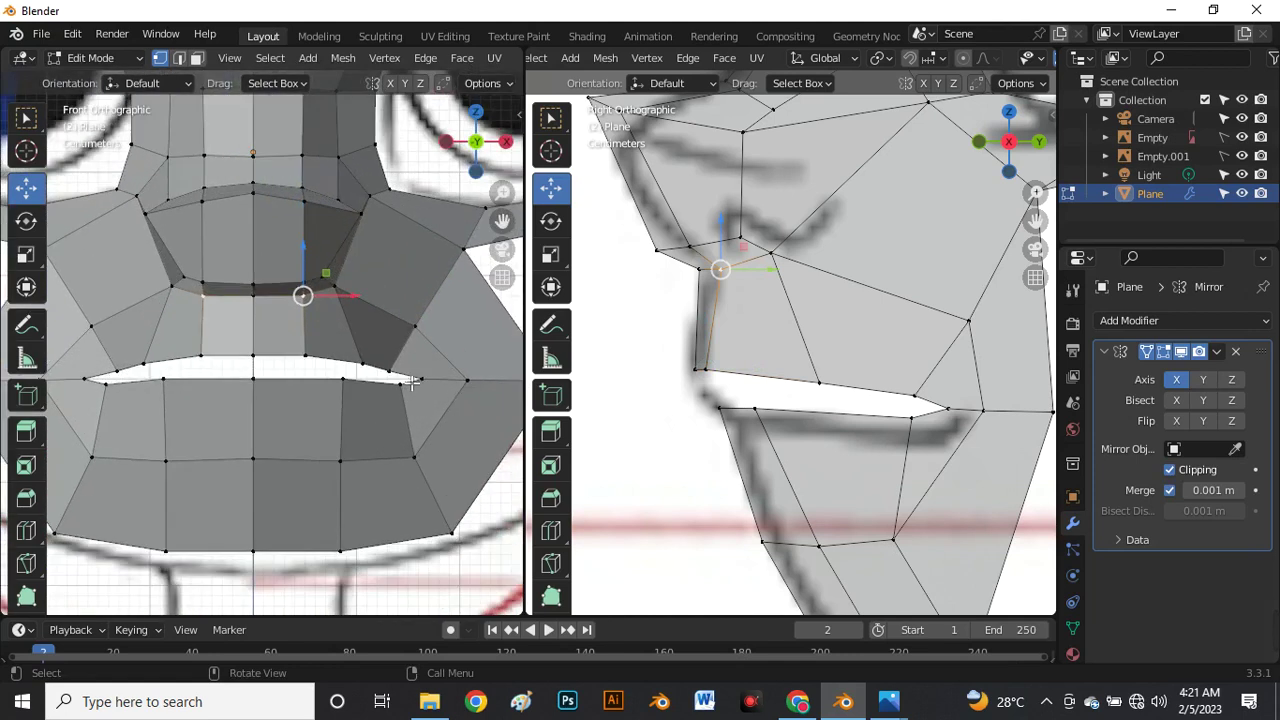
pyautogui.click(403, 389)
pyautogui.moveTo(406, 364); pyautogui.dragTo(407, 358)
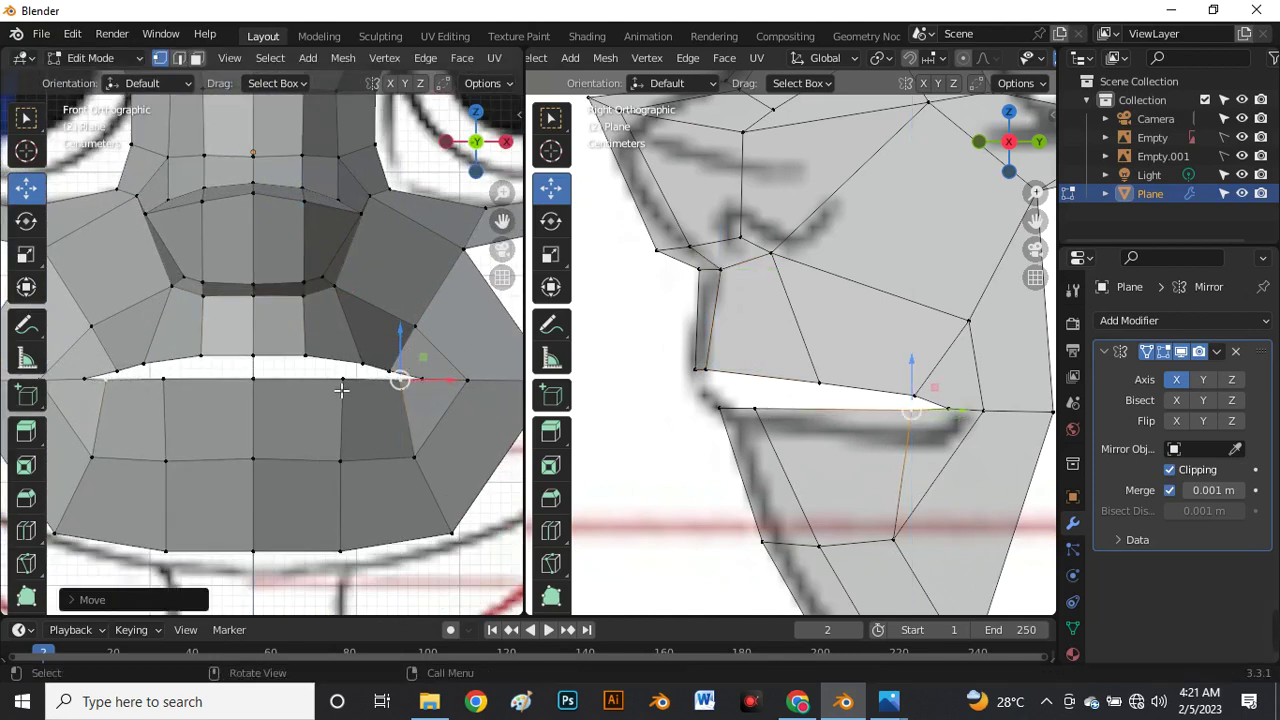
# Compare the mouth opening with the drawn lip line in the front and side views, toggling X-ray display.
pyautogui.scroll(-1, 305, 395)
pyautogui.scroll(1, 217, 371)
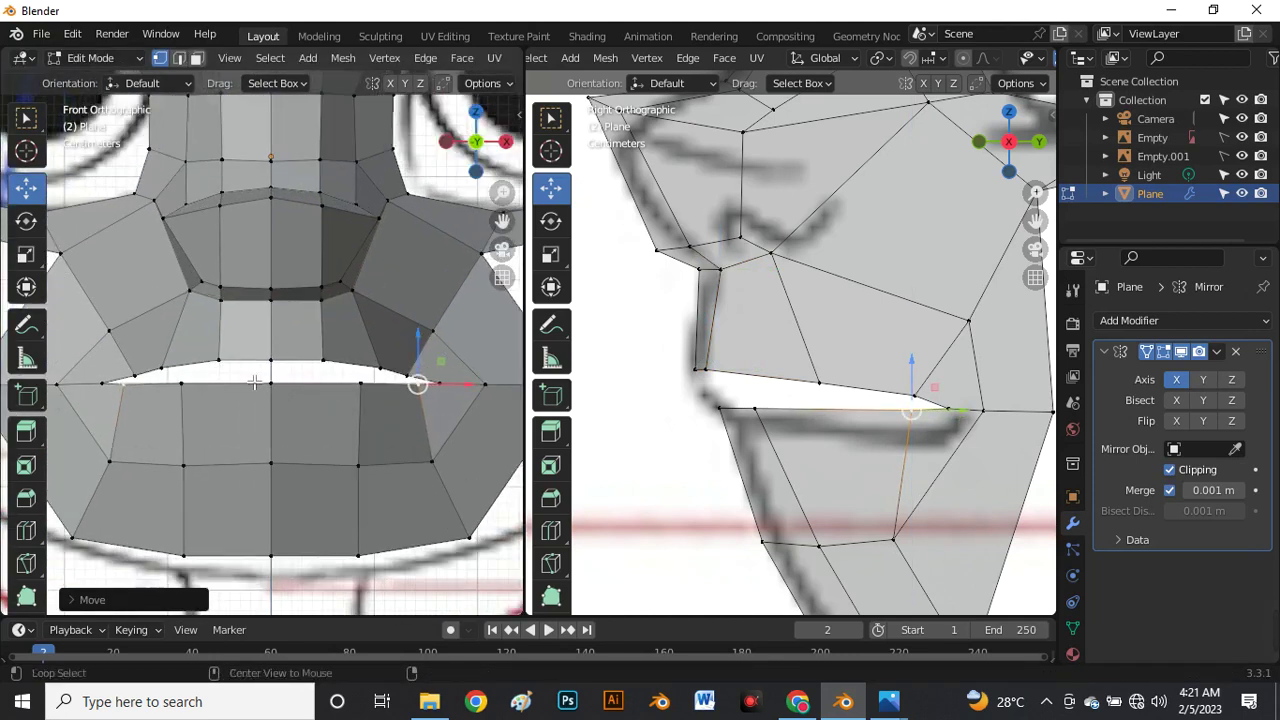
pyautogui.hotkey('alt', 'z')
pyautogui.scroll(-4, 254, 385)
pyautogui.scroll(1, 267, 422)
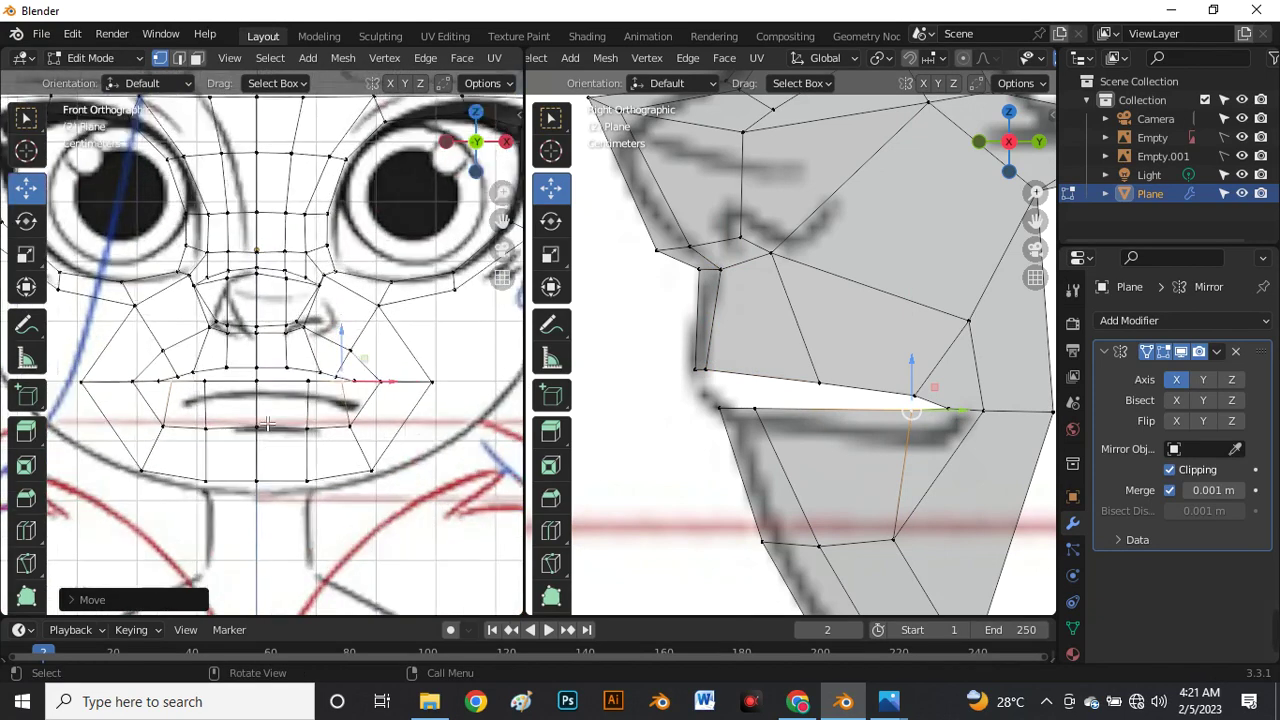
pyautogui.scroll(2, 267, 422)
pyautogui.scroll(-3, 269, 423)
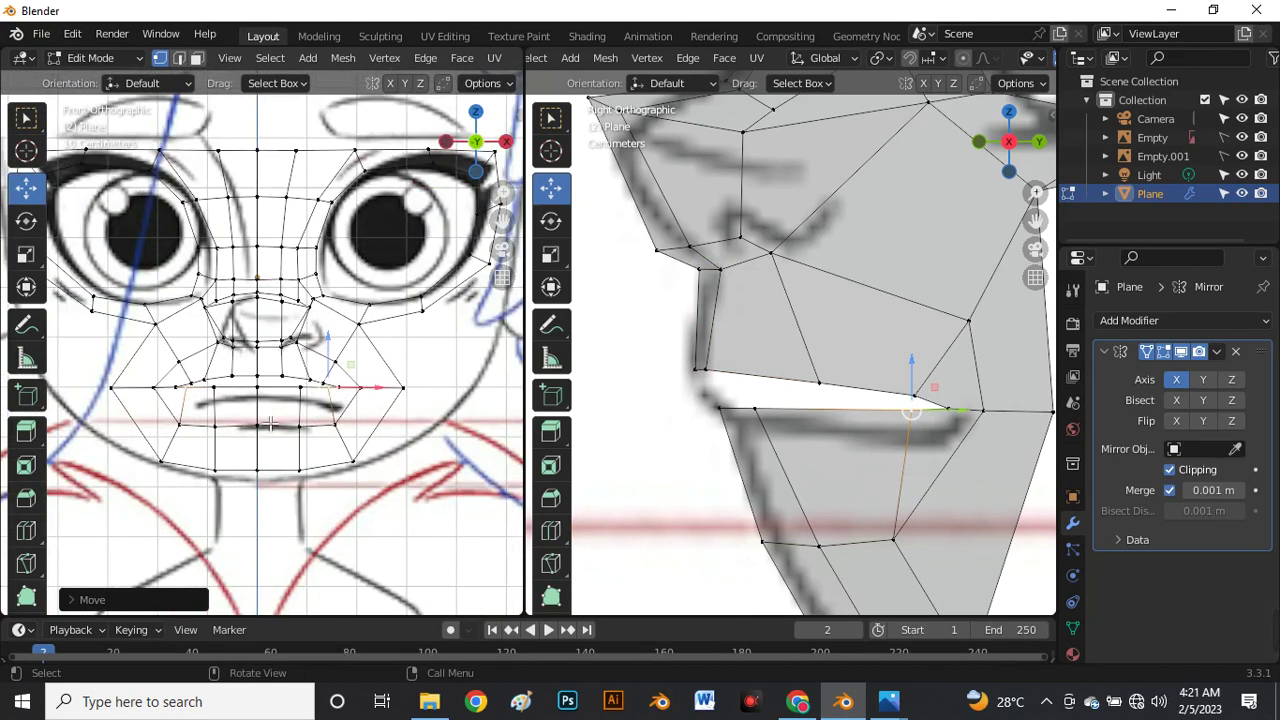
pyautogui.scroll(3, 269, 423)
pyautogui.scroll(-3, 260, 350)
pyautogui.scroll(-3, 808, 357)
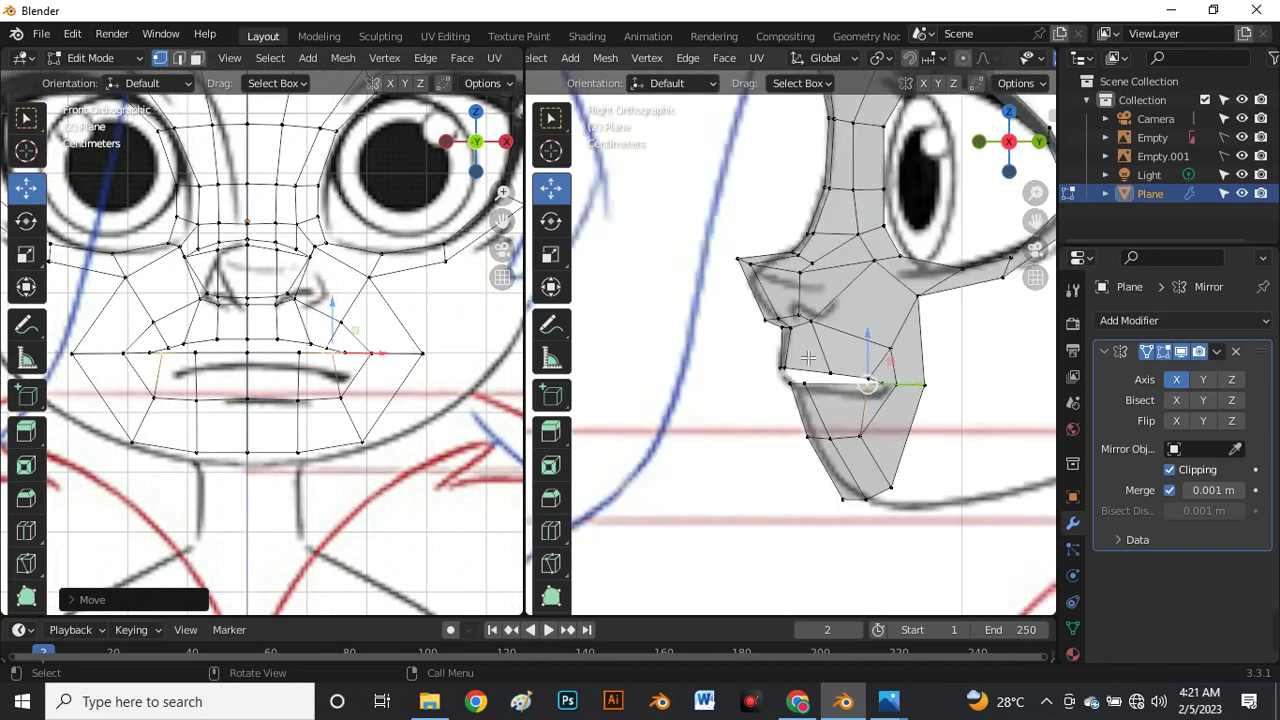
pyautogui.scroll(2, 272, 316)
pyautogui.scroll(-3, 285, 340)
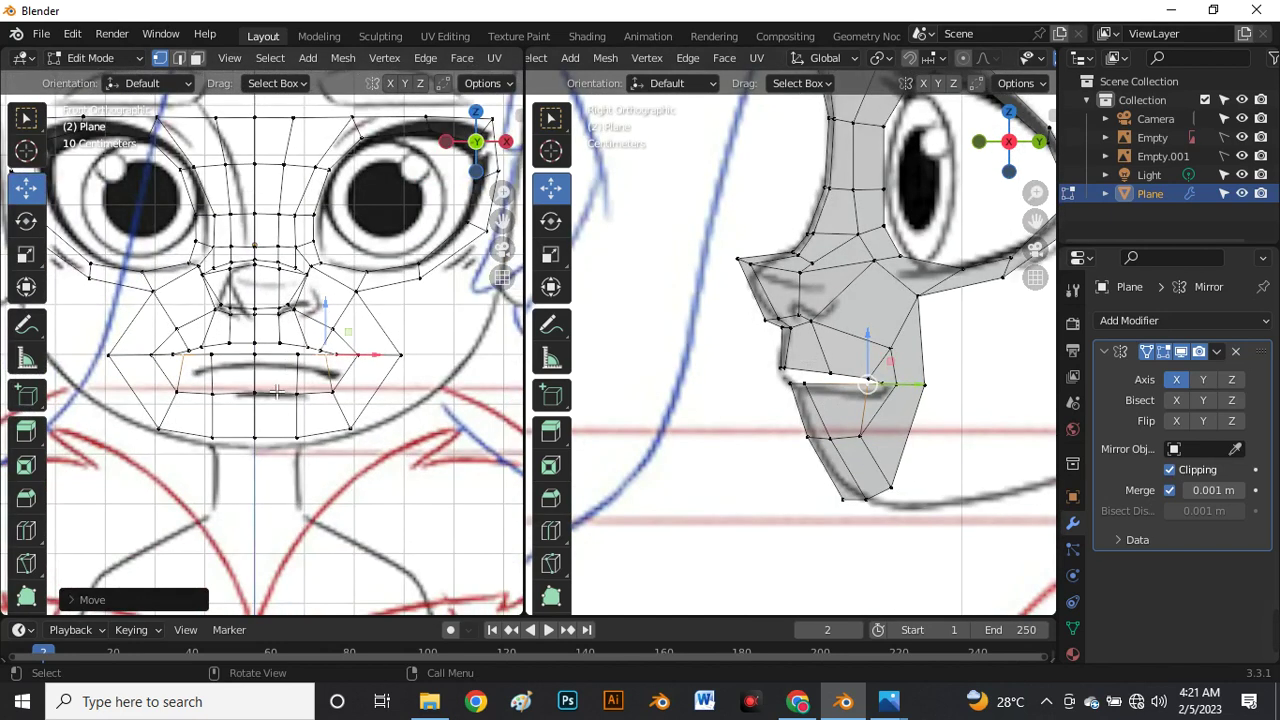
pyautogui.scroll(3, 285, 340)
pyautogui.hotkey('alt', 'z')
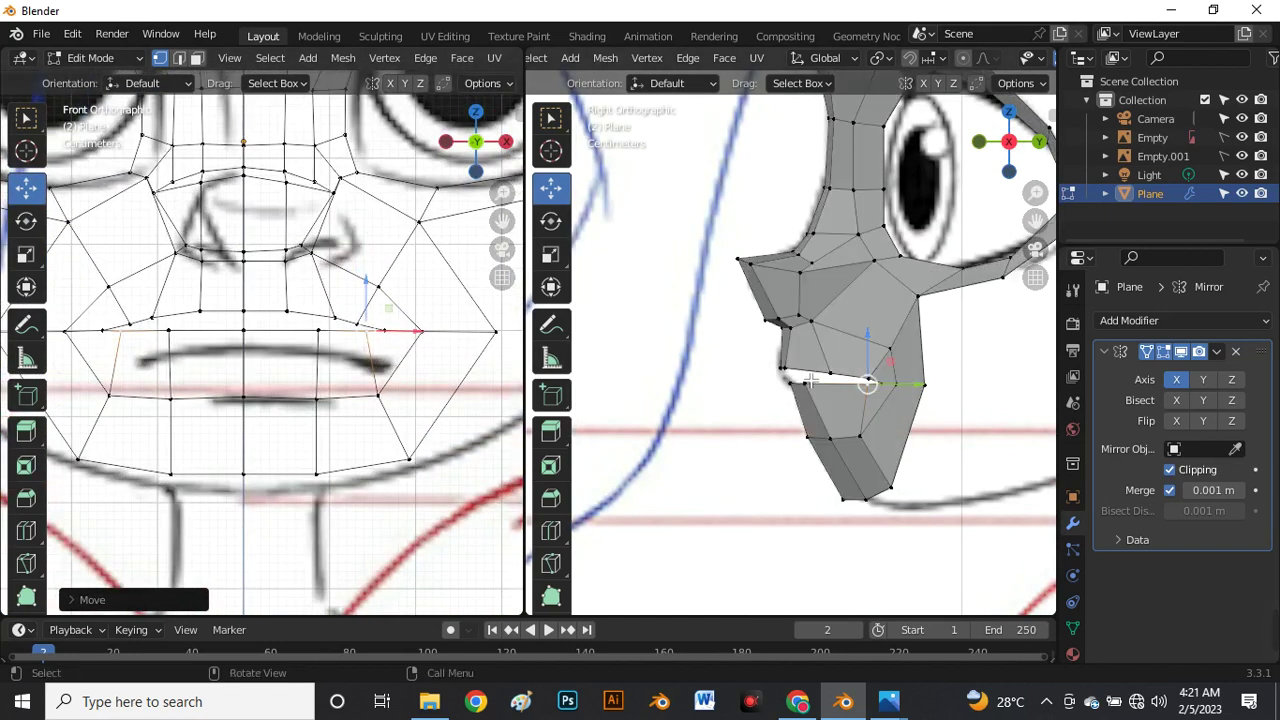
pyautogui.scroll(3, 768, 359)
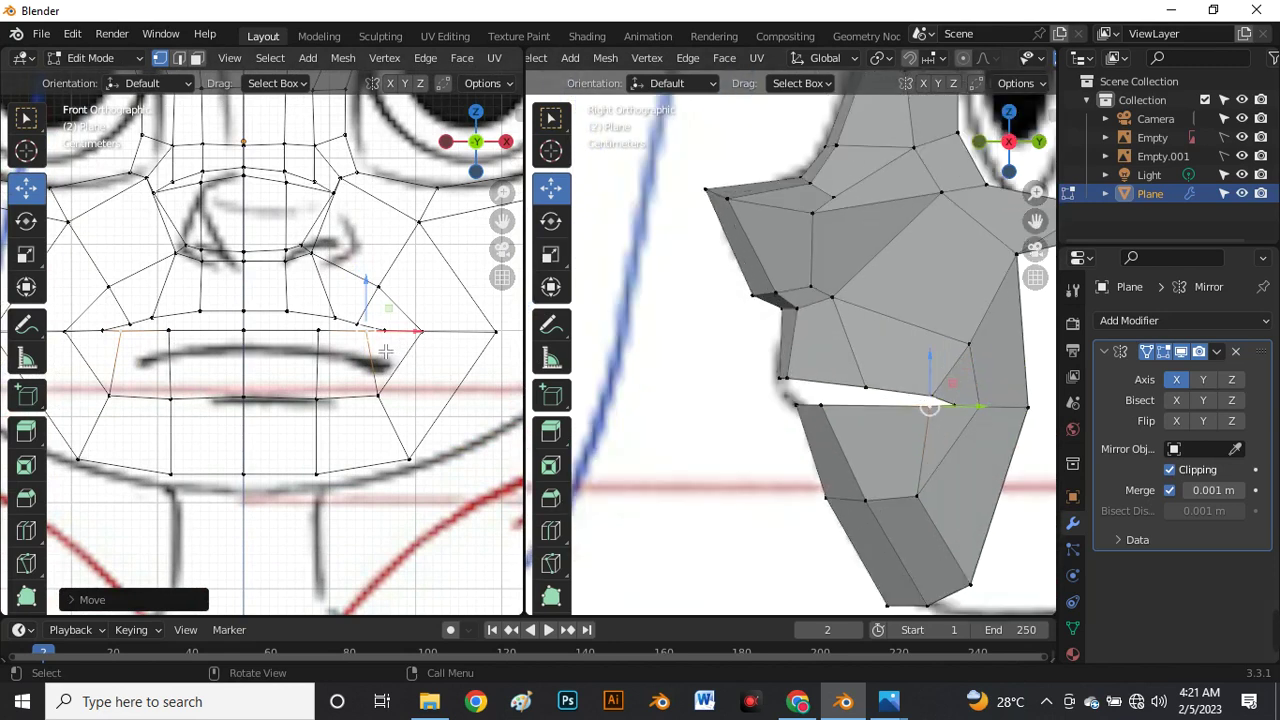
pyautogui.scroll(-1, 378, 362)
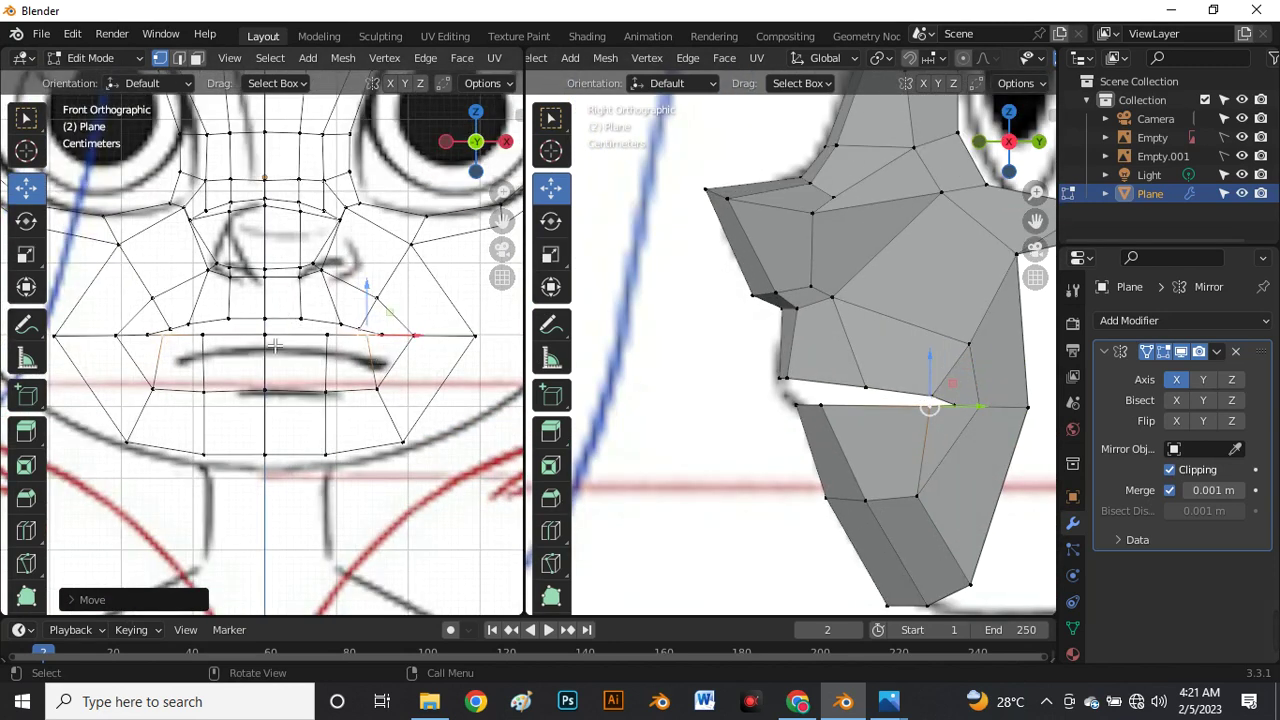
pyautogui.scroll(2, 274, 345)
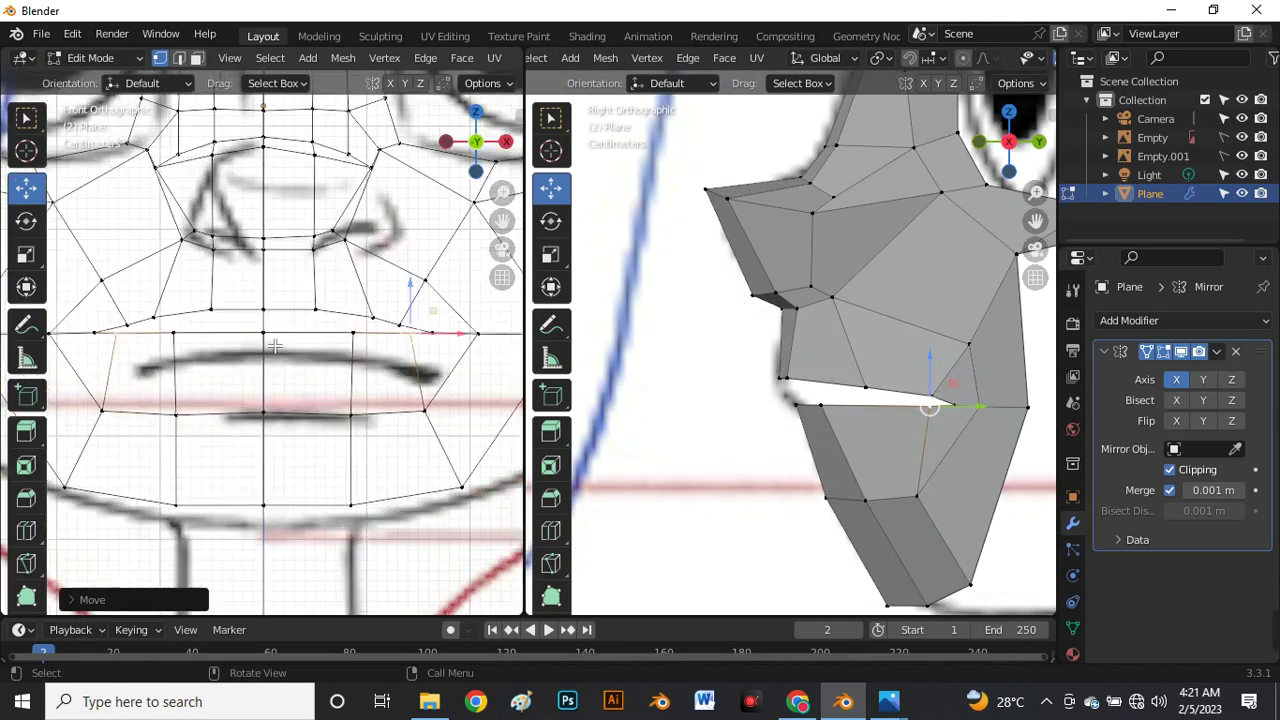
# Lower the lower lip's upper edge vertices, at the centre and beside the corner, towards the drawn lip line.
pyautogui.click(275, 345)
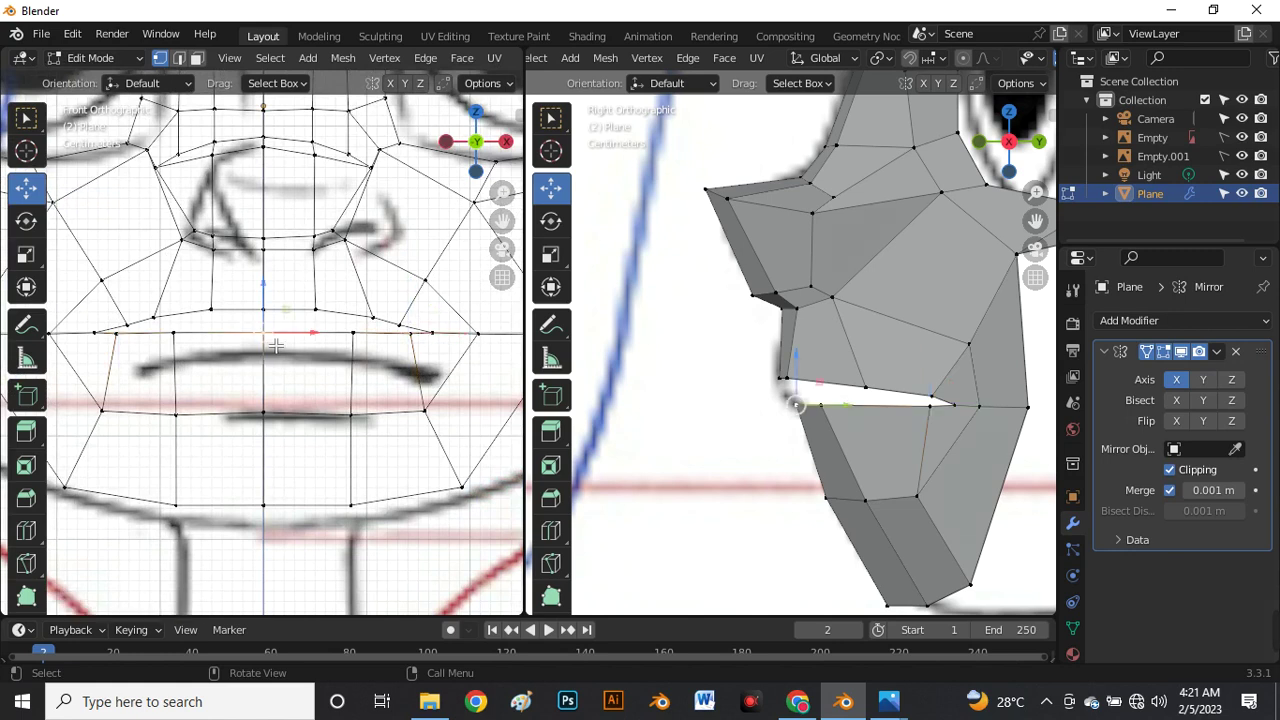
pyautogui.keyDown('shift'); pyautogui.click(364, 342); pyautogui.keyUp('shift')
pyautogui.moveTo(310, 305); pyautogui.dragTo(312, 324)
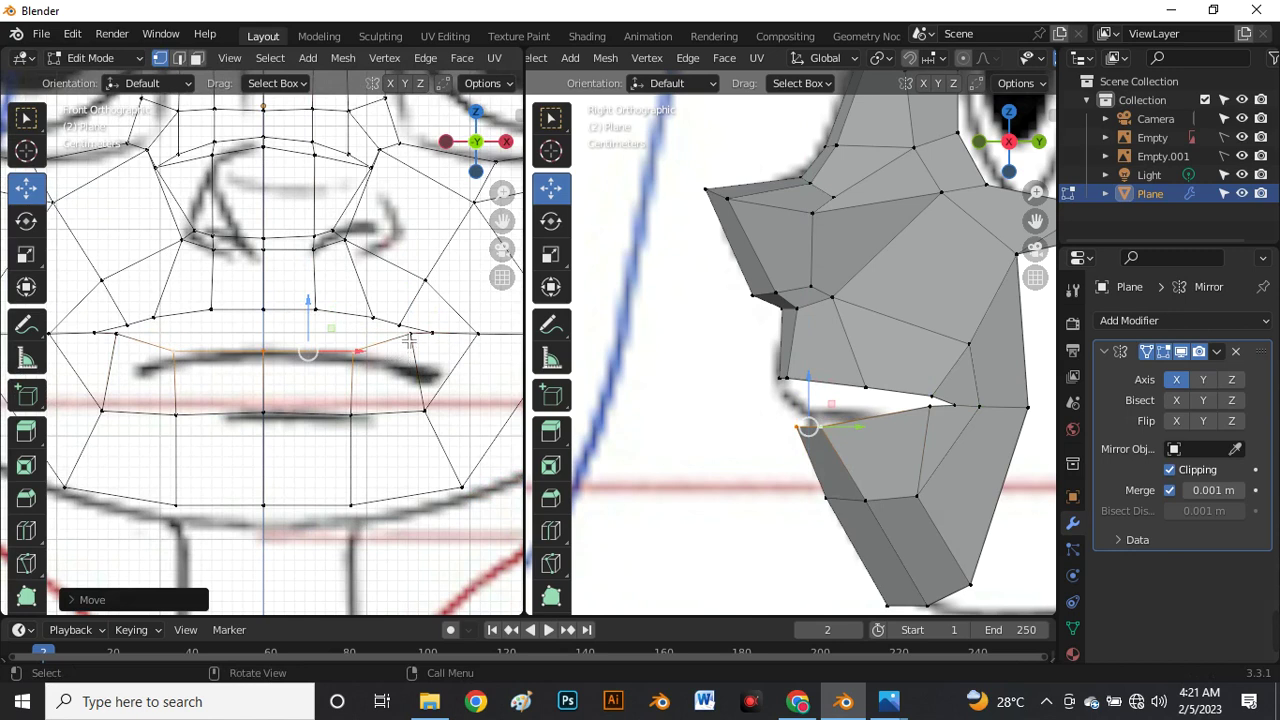
pyautogui.click(409, 341)
pyautogui.moveTo(411, 339); pyautogui.dragTo(414, 356)
# Select the mouth corner vertex and the two behind it in the side view and lower them to the end of the drawn lip line.
pyautogui.hotkey('alt', 'z')
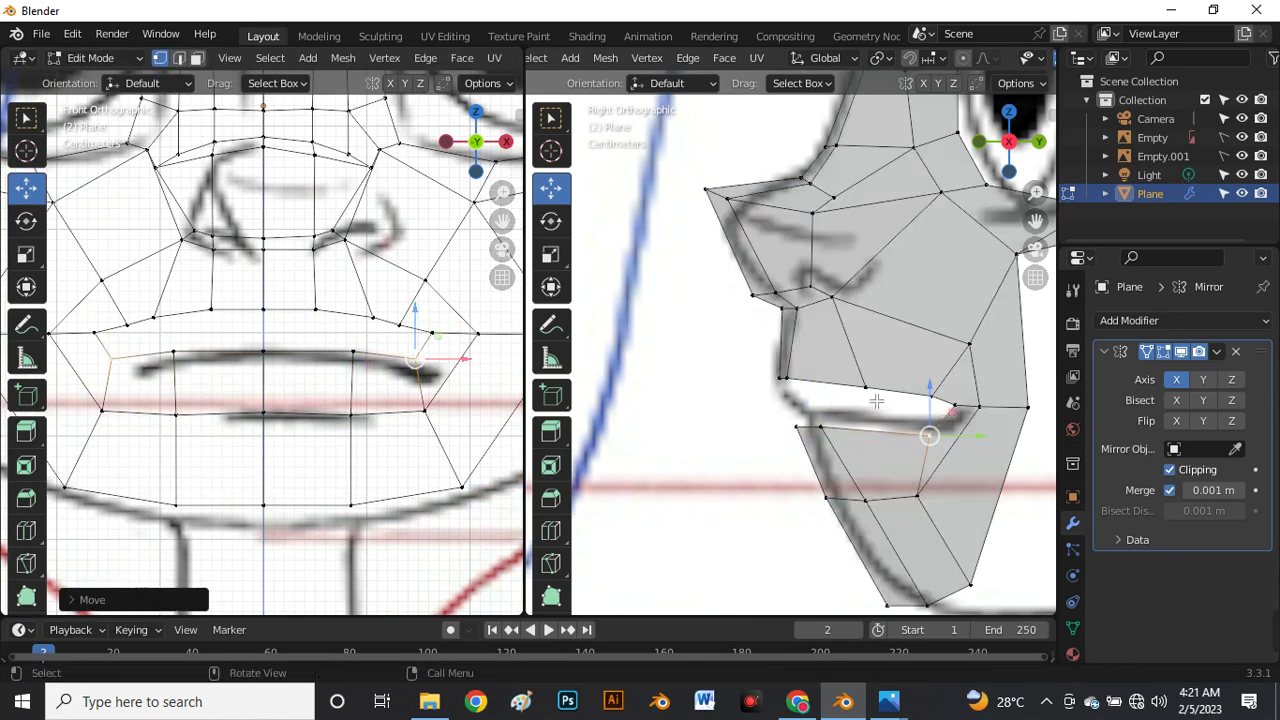
pyautogui.scroll(-2, 930, 420)
pyautogui.scroll(2, 926, 432)
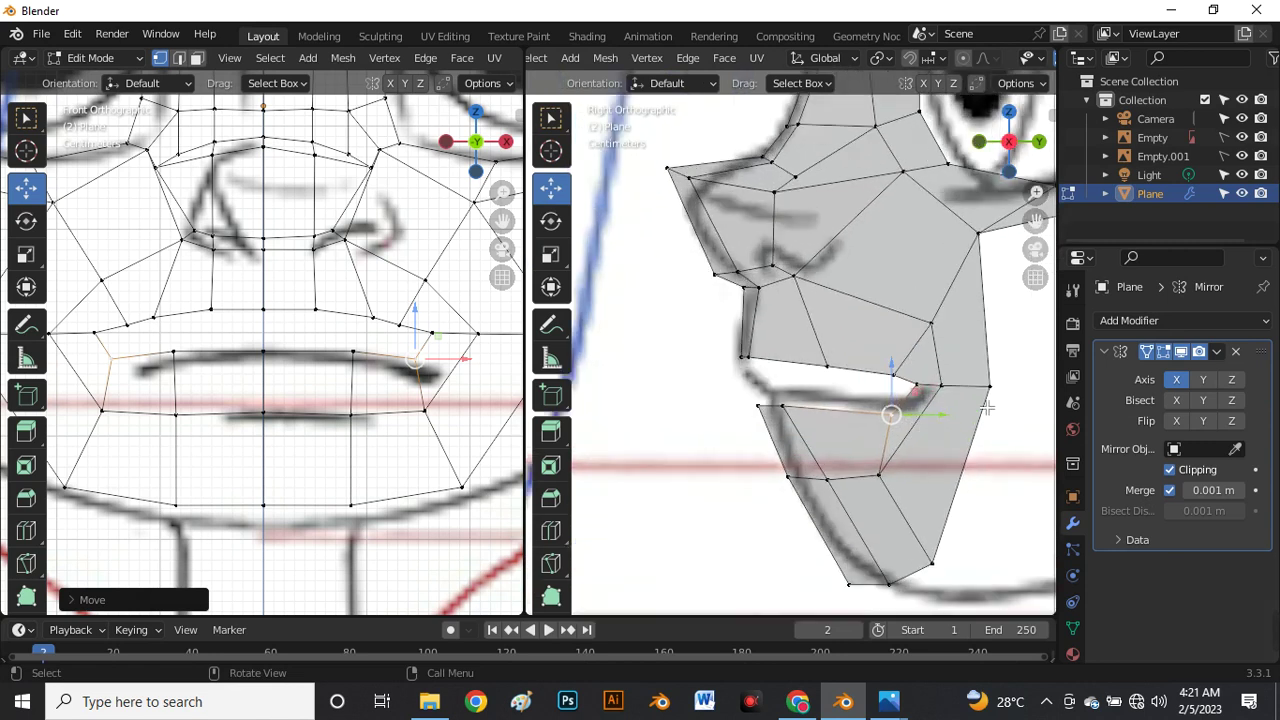
pyautogui.moveTo(1009, 418); pyautogui.dragTo(1000, 411)
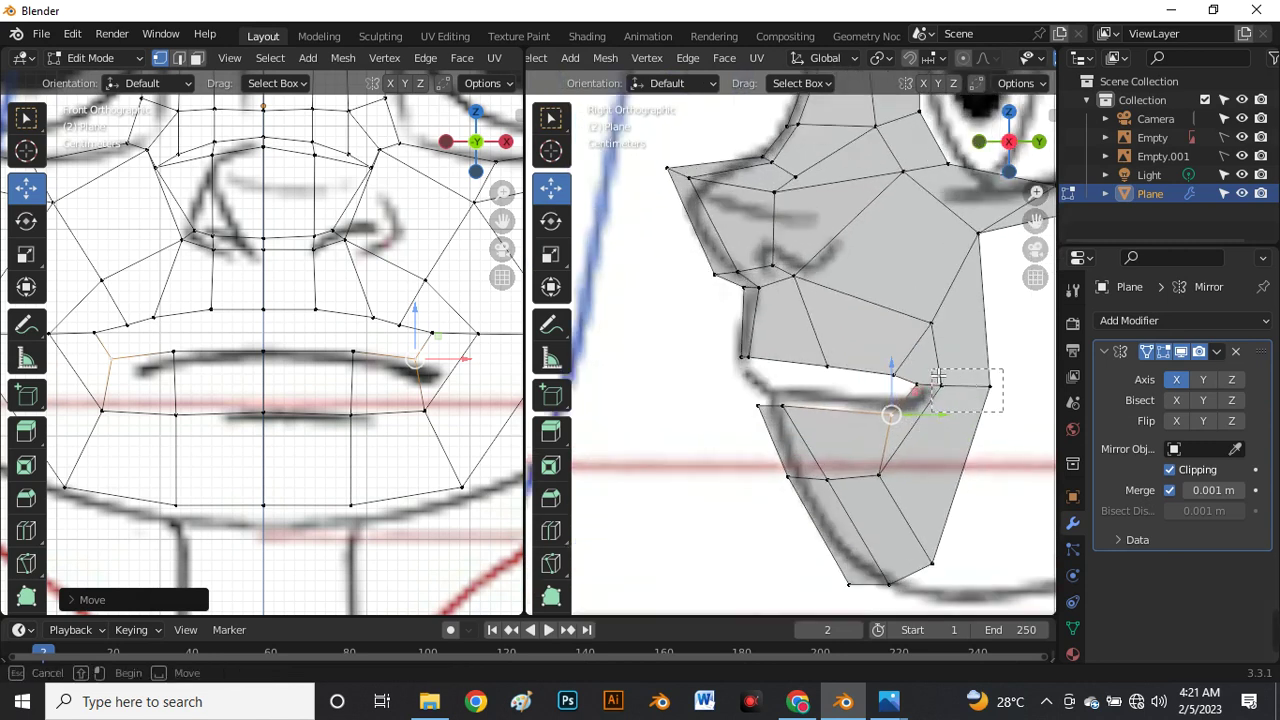
pyautogui.moveTo(937, 378); pyautogui.dragTo(935, 375)
pyautogui.press('g')
pyautogui.press('g')
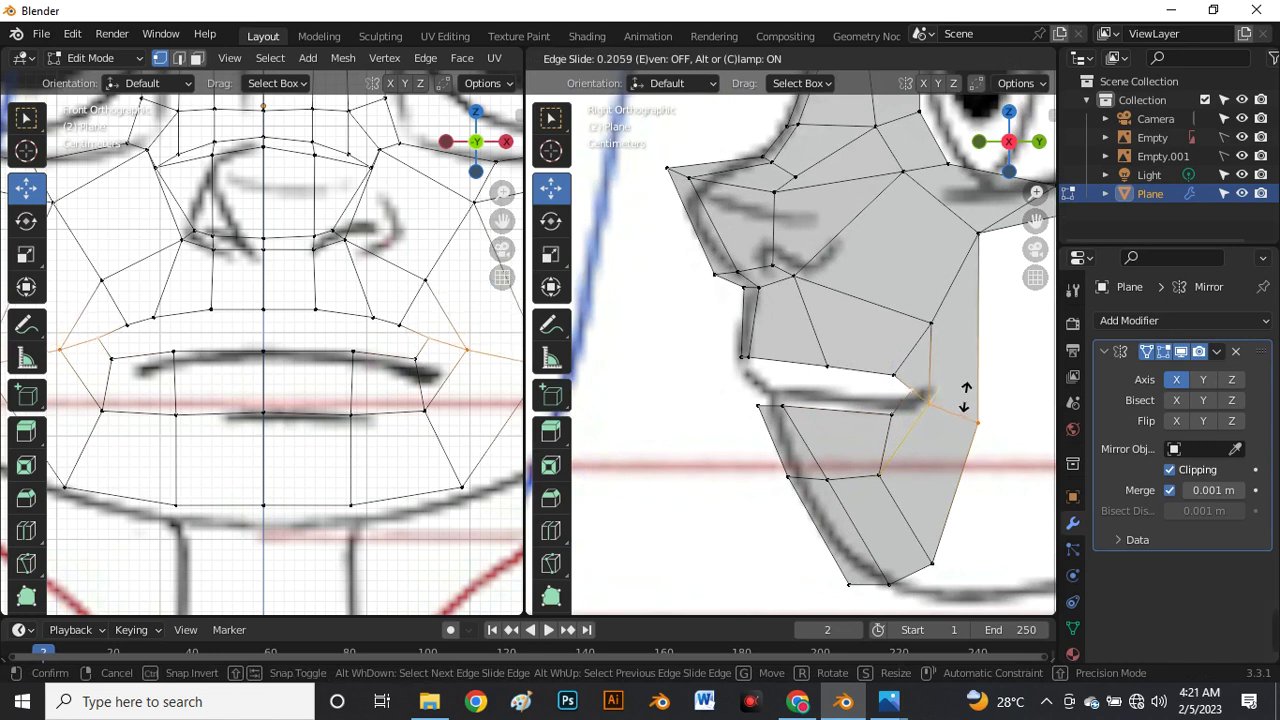
pyautogui.click(965, 397)
pyautogui.moveTo(960, 367); pyautogui.dragTo(955, 390)
# Slide the vertex below the mouth corner down along its edge and move the outermost cheek vertex straight backward.
pyautogui.scroll(-2, 903, 457)
pyautogui.scroll(2, 903, 457)
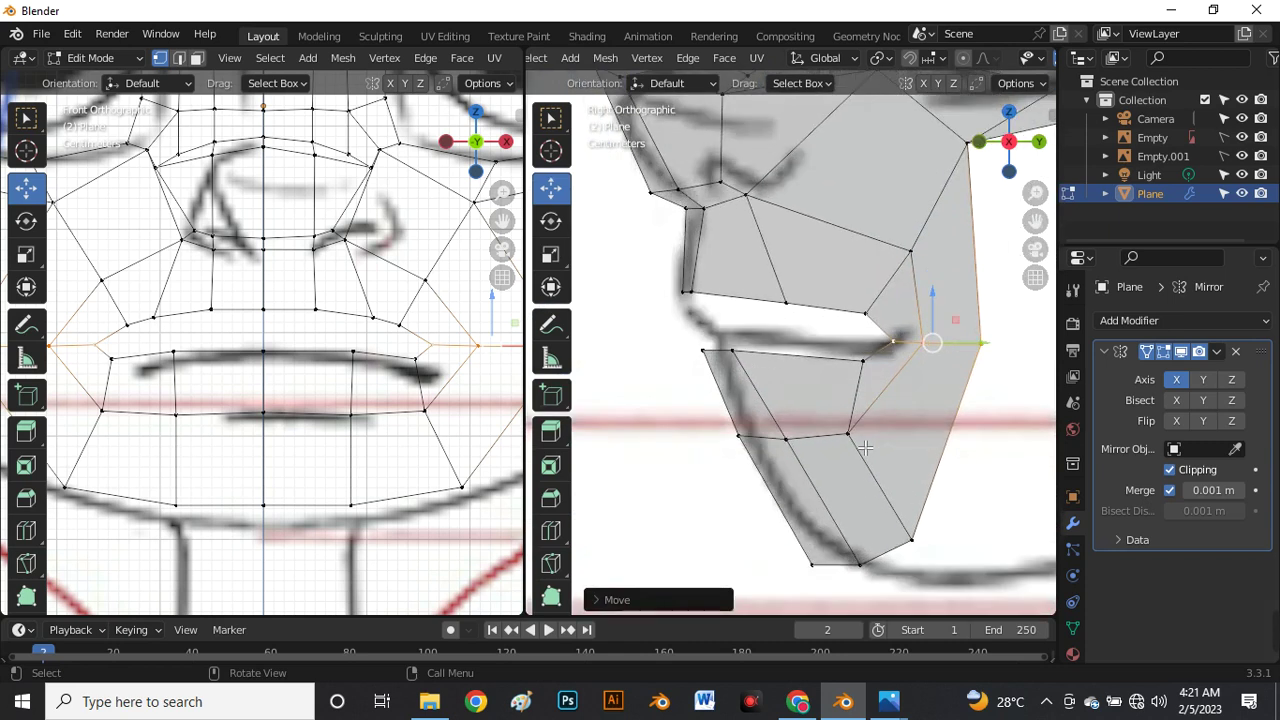
pyautogui.hotkey('shift', 'v')
pyautogui.click(939, 384)
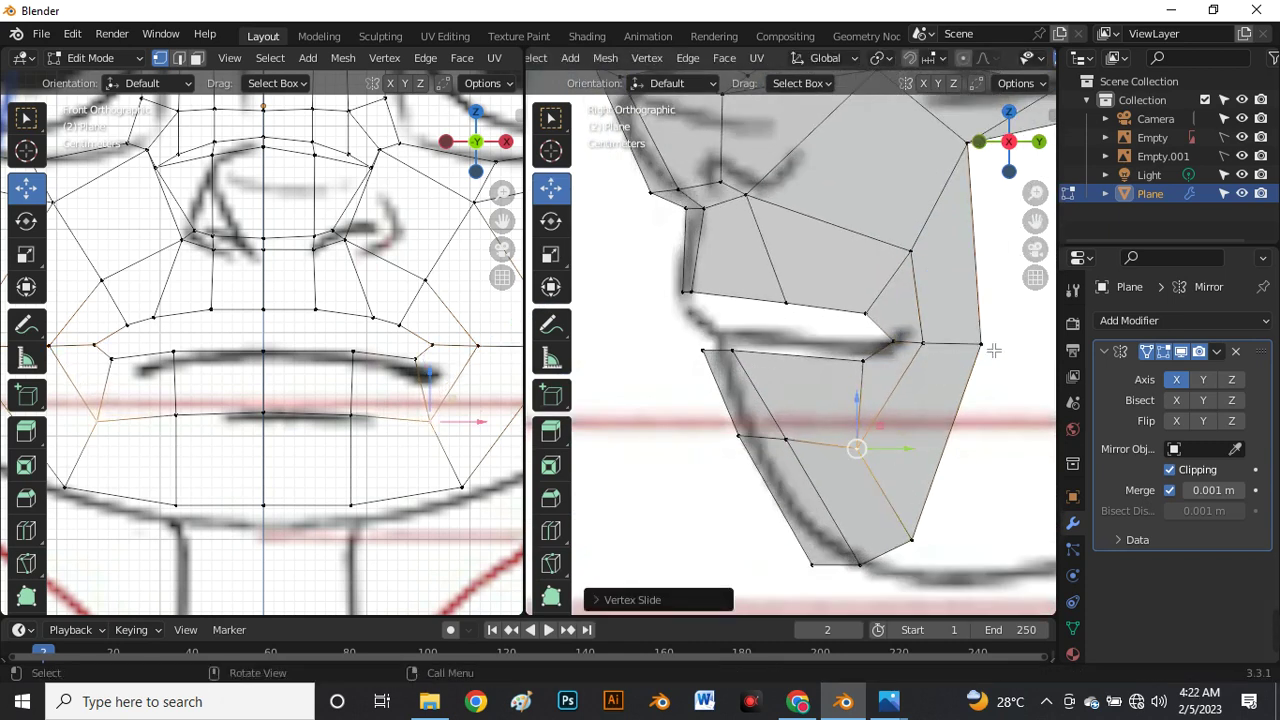
pyautogui.click(992, 350)
pyautogui.press('g')
pyautogui.press('g')
pyautogui.rightClick(1014, 357)
pyautogui.moveTo(977, 345); pyautogui.dragTo(1001, 347)
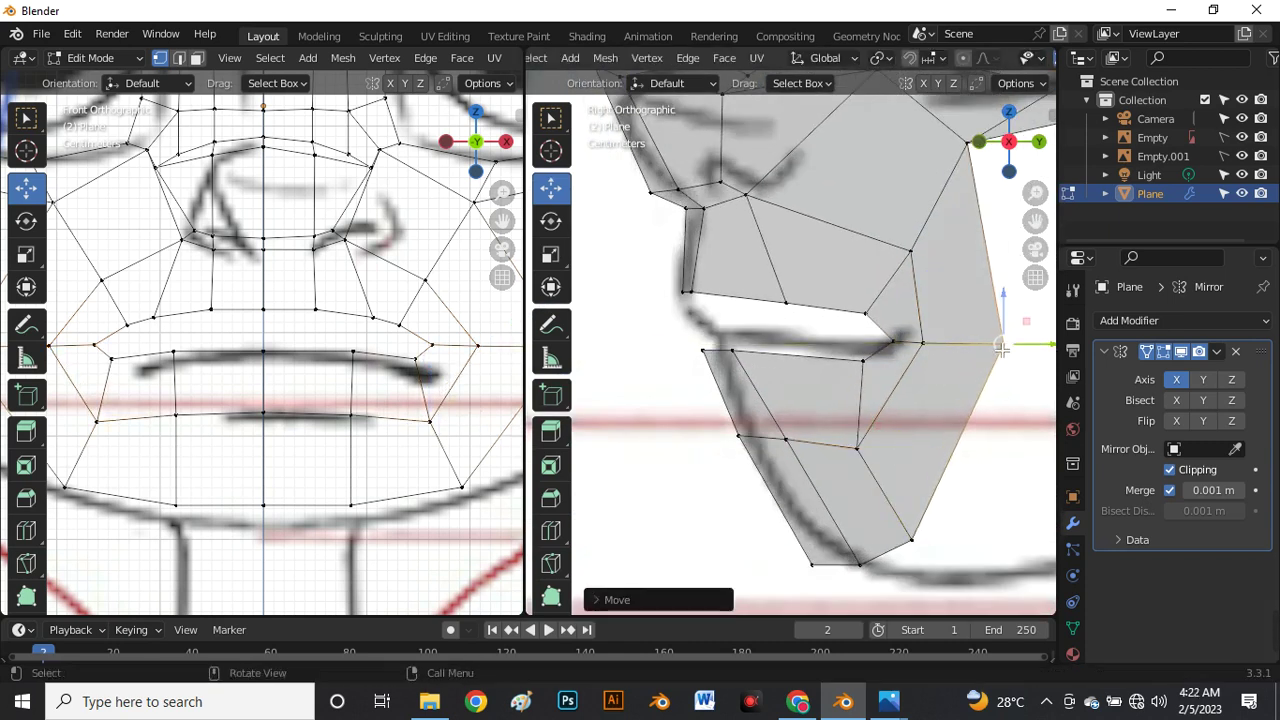
# Slide the vertex behind the mouth corner and the corner vertex itself backward along their edges.
pyautogui.press('g')
pyautogui.press('g')
pyautogui.click(993, 363)
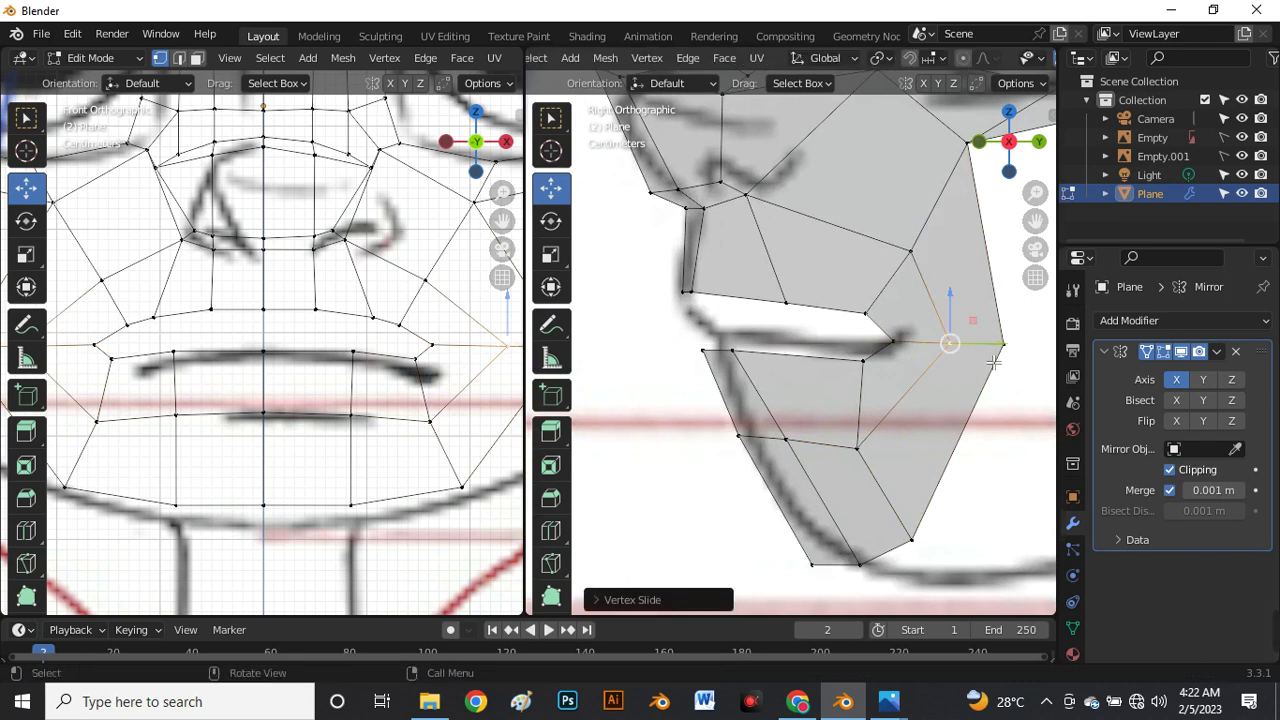
pyautogui.press('g')
pyautogui.press('g')
pyautogui.click(903, 340)
# Try to move the lower lip vertex beside the mouth corner forward in the side view, and undo the move.
pyautogui.click(866, 366)
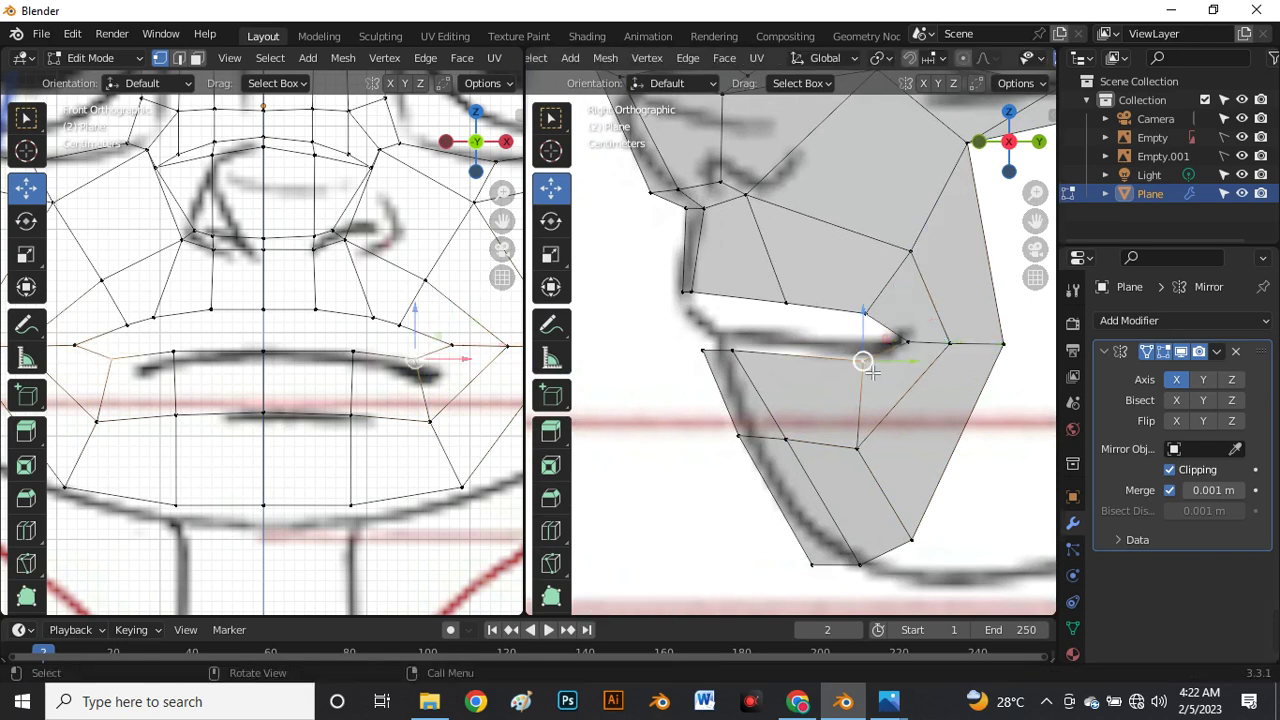
pyautogui.moveTo(870, 371); pyautogui.dragTo(848, 378)
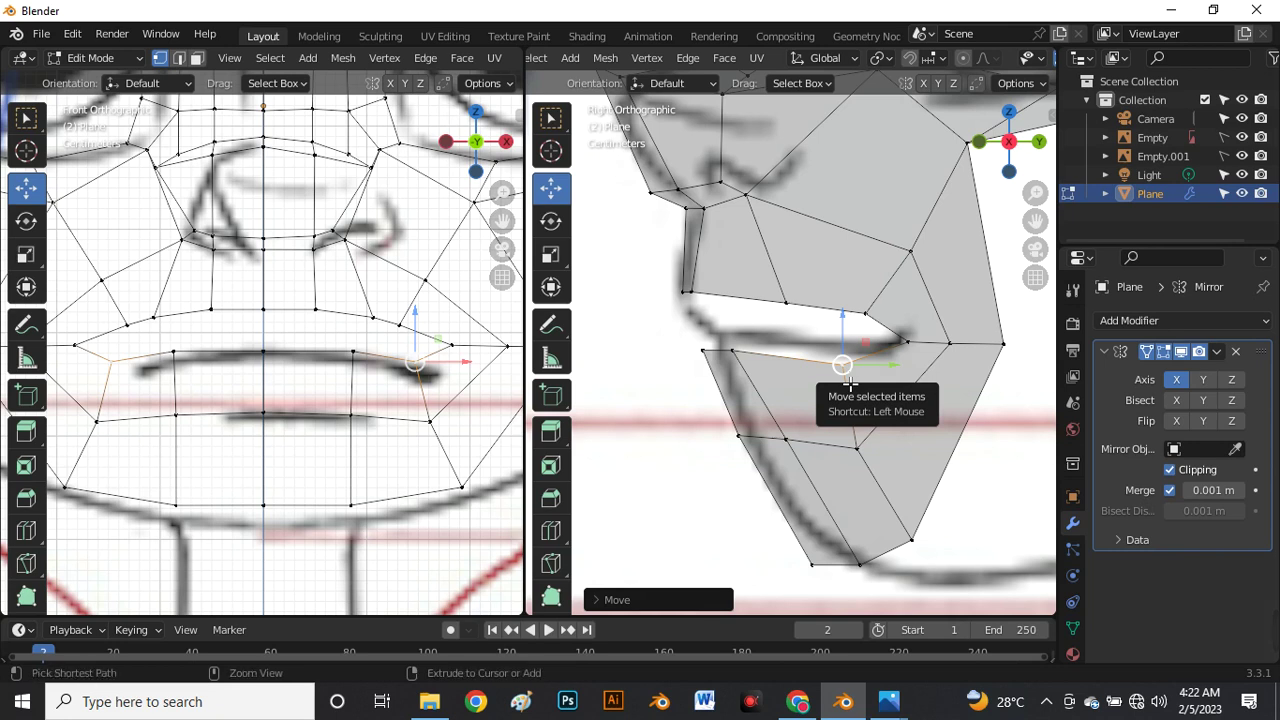
pyautogui.hotkey('ctrl', 'z')
pyautogui.scroll(-2, 380, 310)
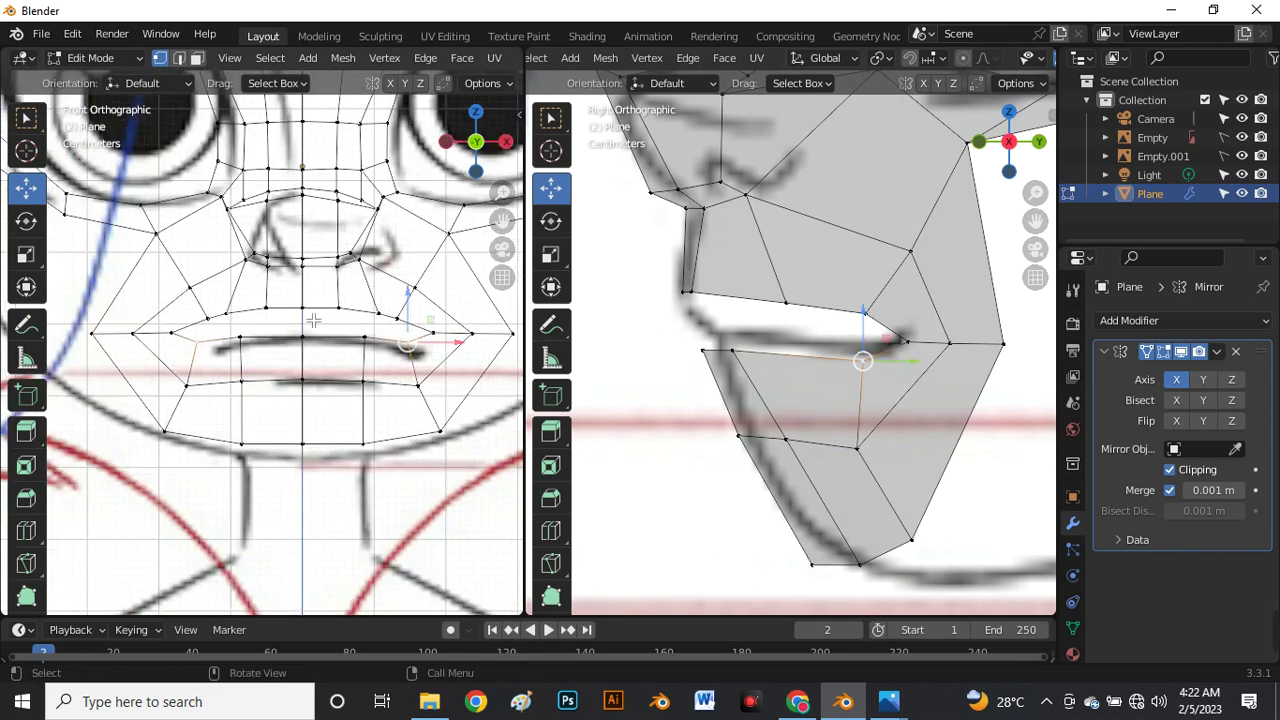
# Turn off X-ray in the front view and undo the recent lip and mouth corner moves back to the straight lower lip edge.
pyautogui.hotkey('alt', 'z')
pyautogui.scroll(2, 312, 325)
pyautogui.scroll(-4, 310, 335)
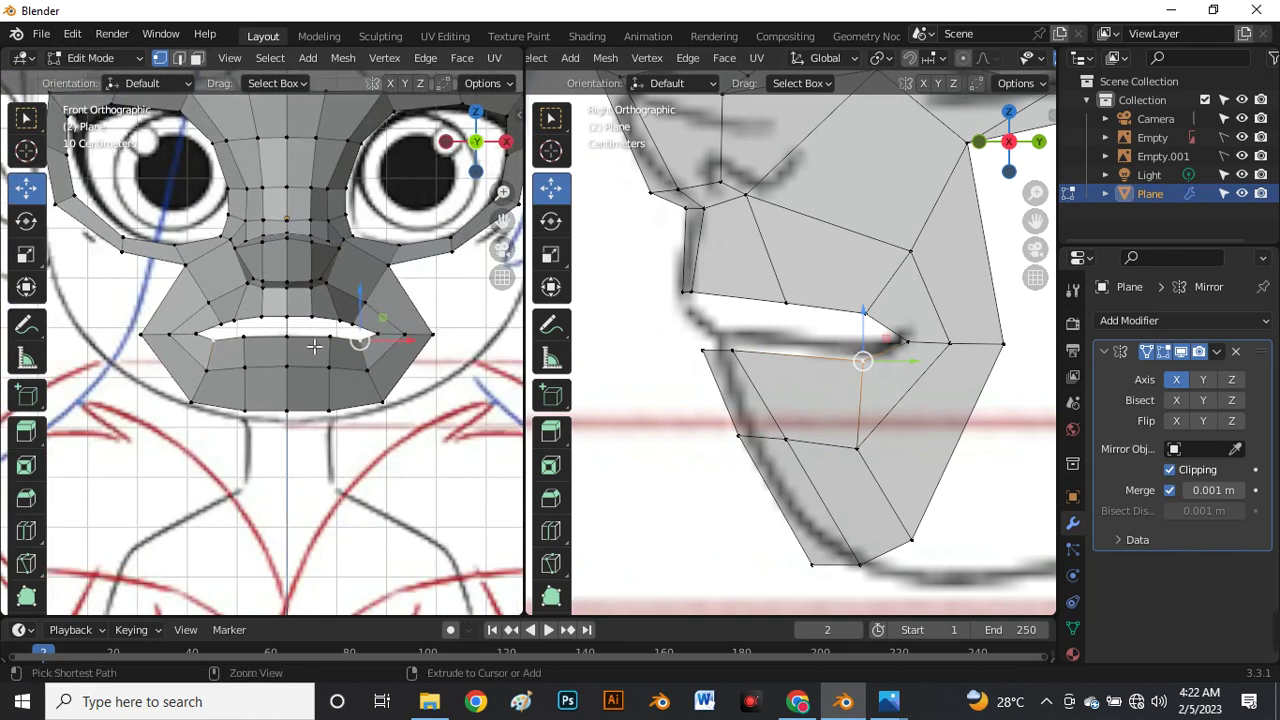
pyautogui.hotkey('ctrl', 'z')
pyautogui.hotkey('ctrl', 'z')
pyautogui.hotkey('ctrl', 'z')
pyautogui.hotkey('ctrl', 'z')
pyautogui.hotkey('ctrl', 'z')
pyautogui.hotkey('ctrl', 'z')
pyautogui.hotkey('ctrl', 'z')
pyautogui.hotkey('ctrl', 'z')
pyautogui.hotkey('ctrl', 'z')
pyautogui.hotkey('ctrl', 'z')
pyautogui.hotkey('ctrl', 'z')
pyautogui.hotkey('ctrl', 'z')
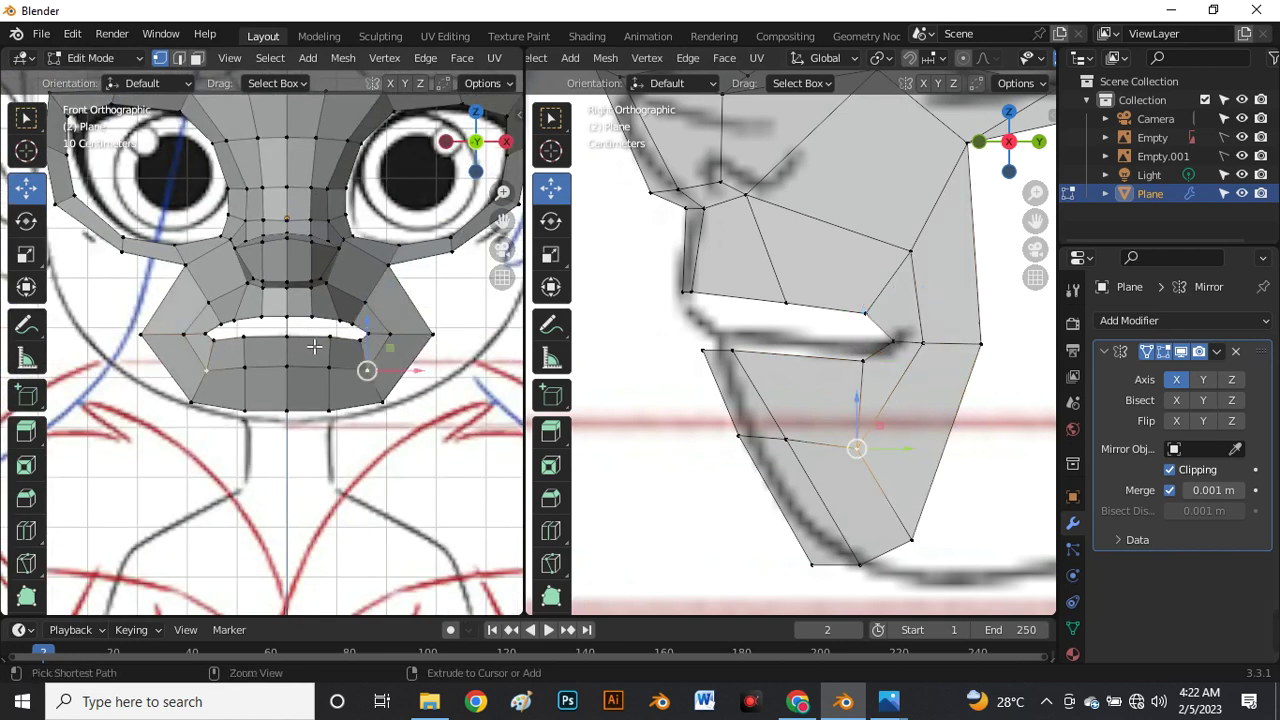
pyautogui.hotkey('ctrl', 'z')
pyautogui.hotkey('ctrl', 'z')
pyautogui.hotkey('ctrl', 'z')
pyautogui.hotkey('ctrl', 'z')
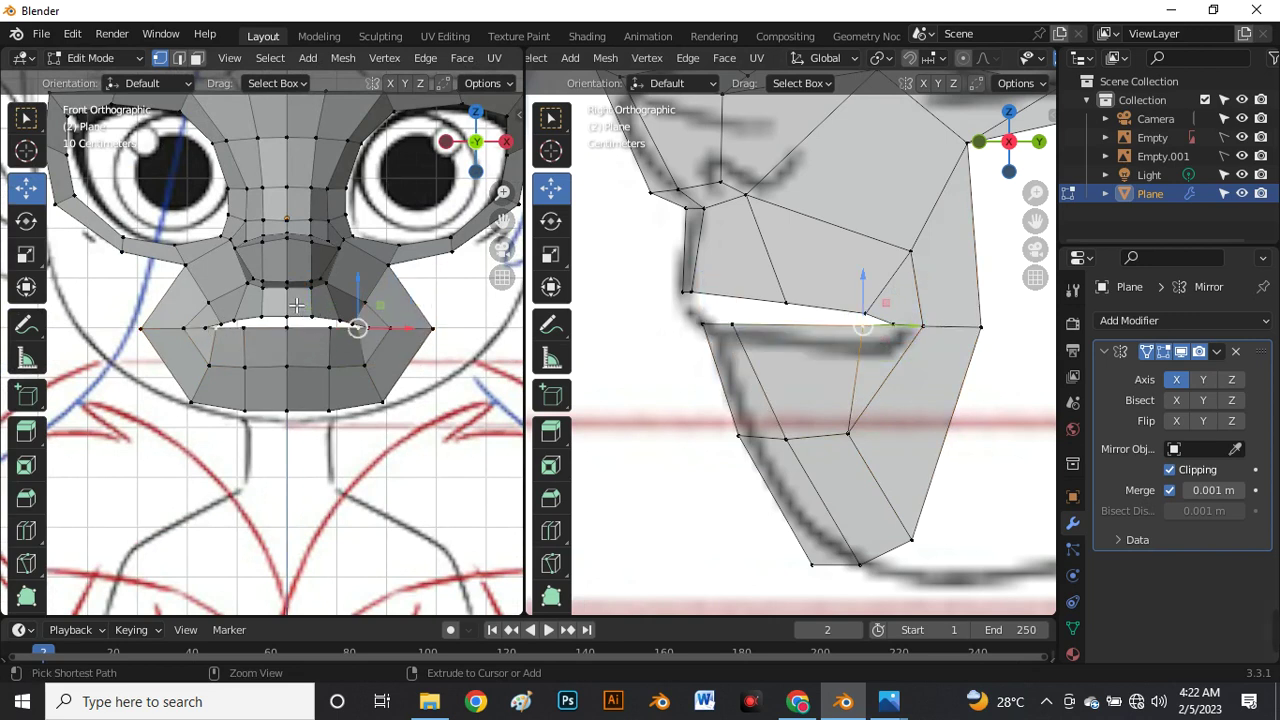
pyautogui.hotkey('ctrl', 'z')
# Raise the lower lip vertex beside the mouth corner slightly, level with the rest of the lower lip edge.
pyautogui.scroll(4, 291, 323)
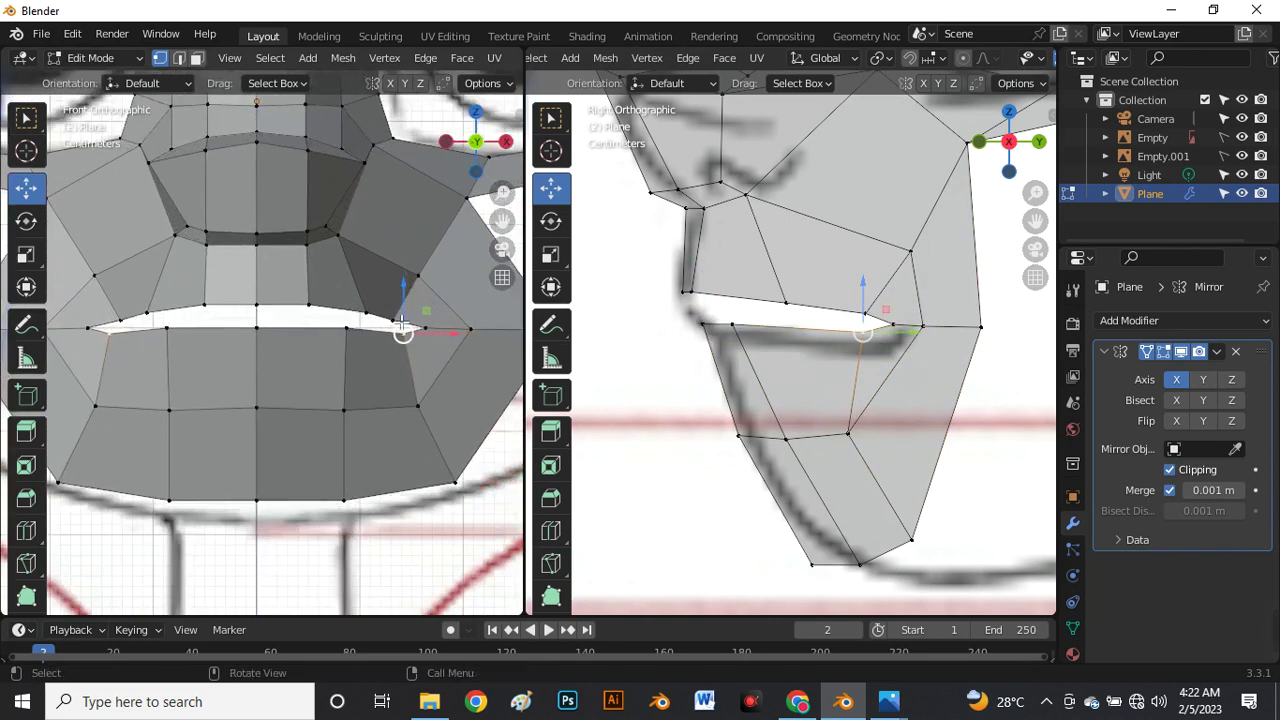
pyautogui.moveTo(401, 324); pyautogui.dragTo(403, 323)
pyautogui.scroll(-2, 268, 308)
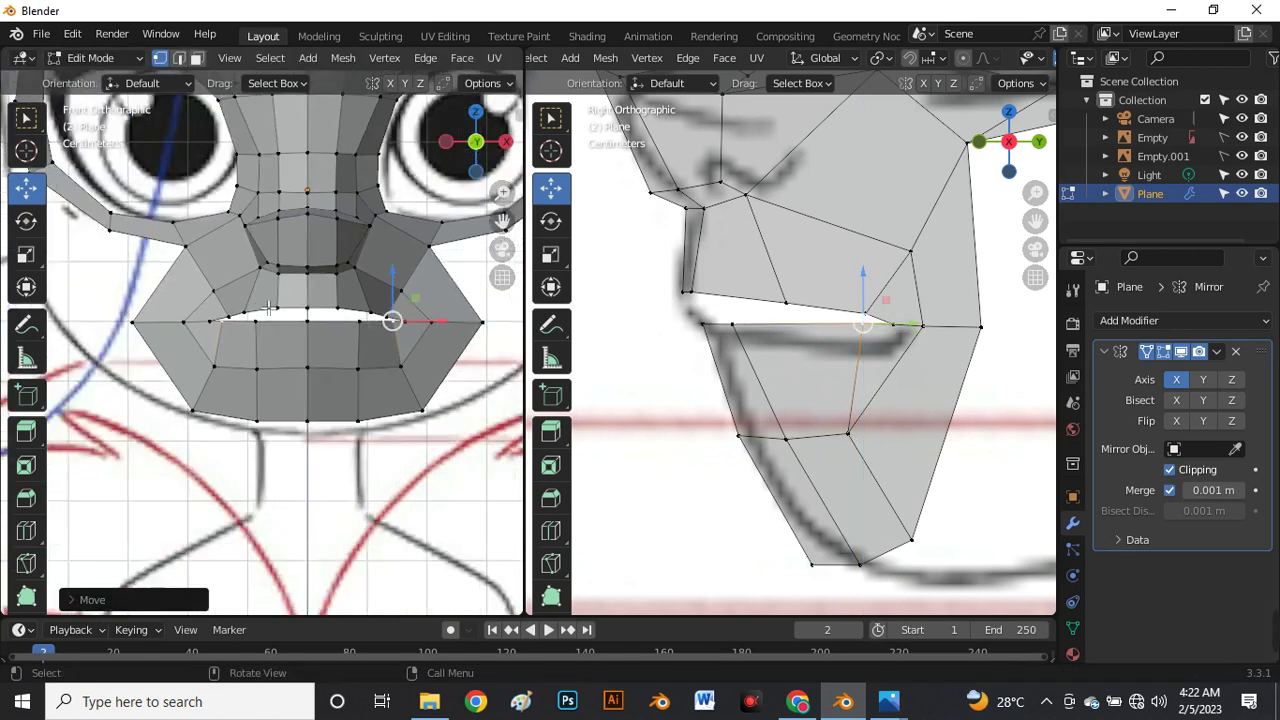
# Lower the central upper lip vertices and the next vertex outward to just above the lower lip edge.
pyautogui.scroll(2, 268, 308)
pyautogui.moveTo(284, 295); pyautogui.dragTo(326, 314)
pyautogui.scroll(-5, 332, 288)
pyautogui.scroll(5, 336, 298)
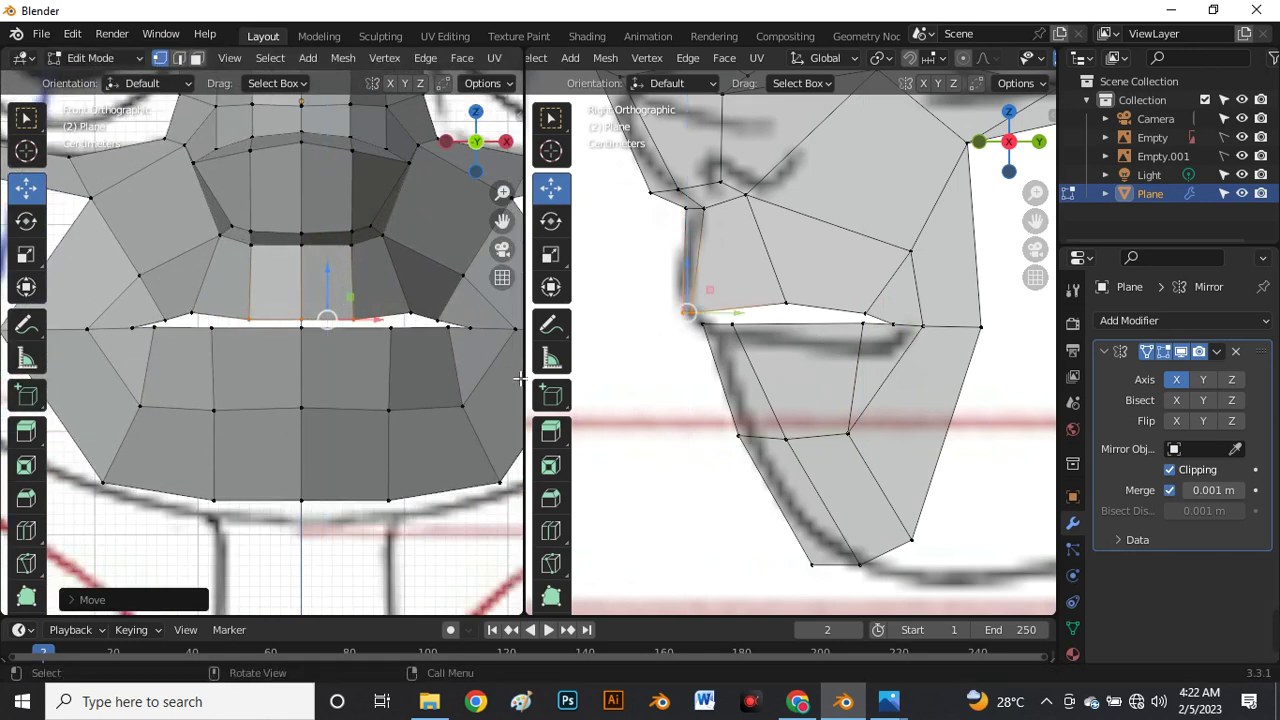
pyautogui.scroll(2, 452, 328)
pyautogui.click(399, 301)
pyautogui.moveTo(397, 290); pyautogui.dragTo(399, 305)
pyautogui.click(397, 302)
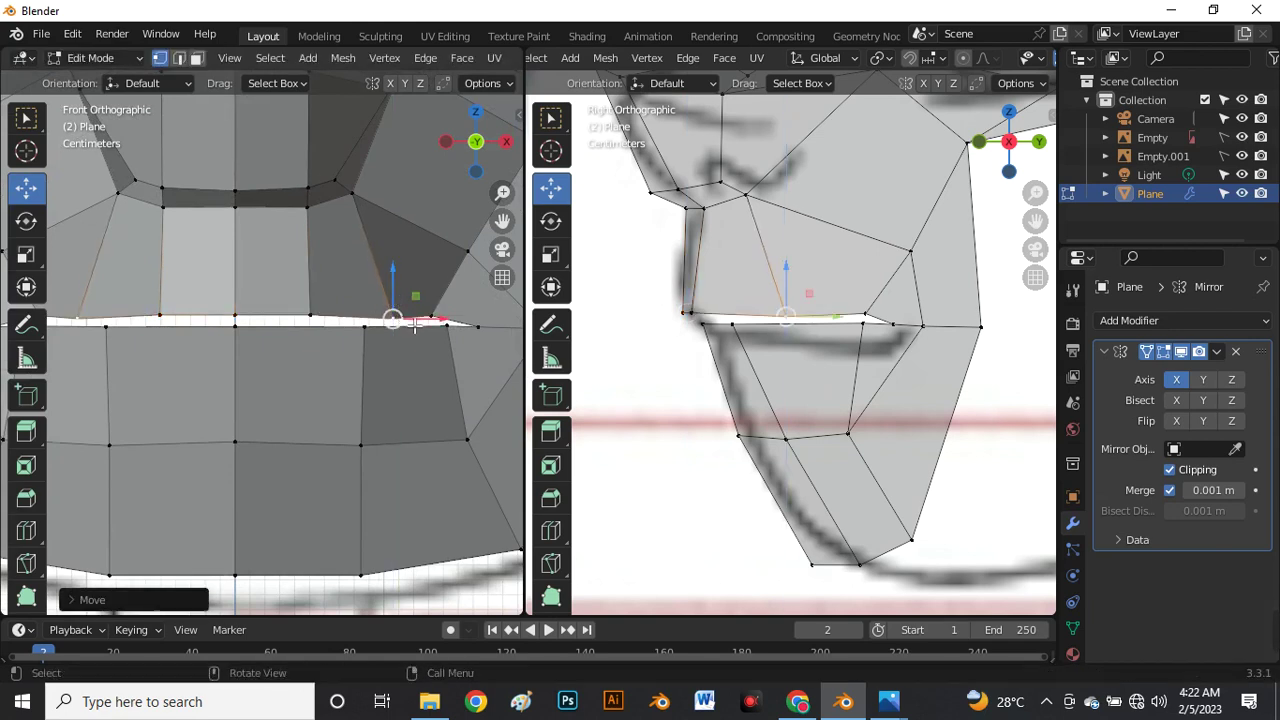
# Lower the upper lip vertex nearest the mouth corner toward the lower lip and shift it slightly outward.
pyautogui.scroll(-2, 385, 296)
pyautogui.scroll(4, 150, 301)
pyautogui.click(149, 304)
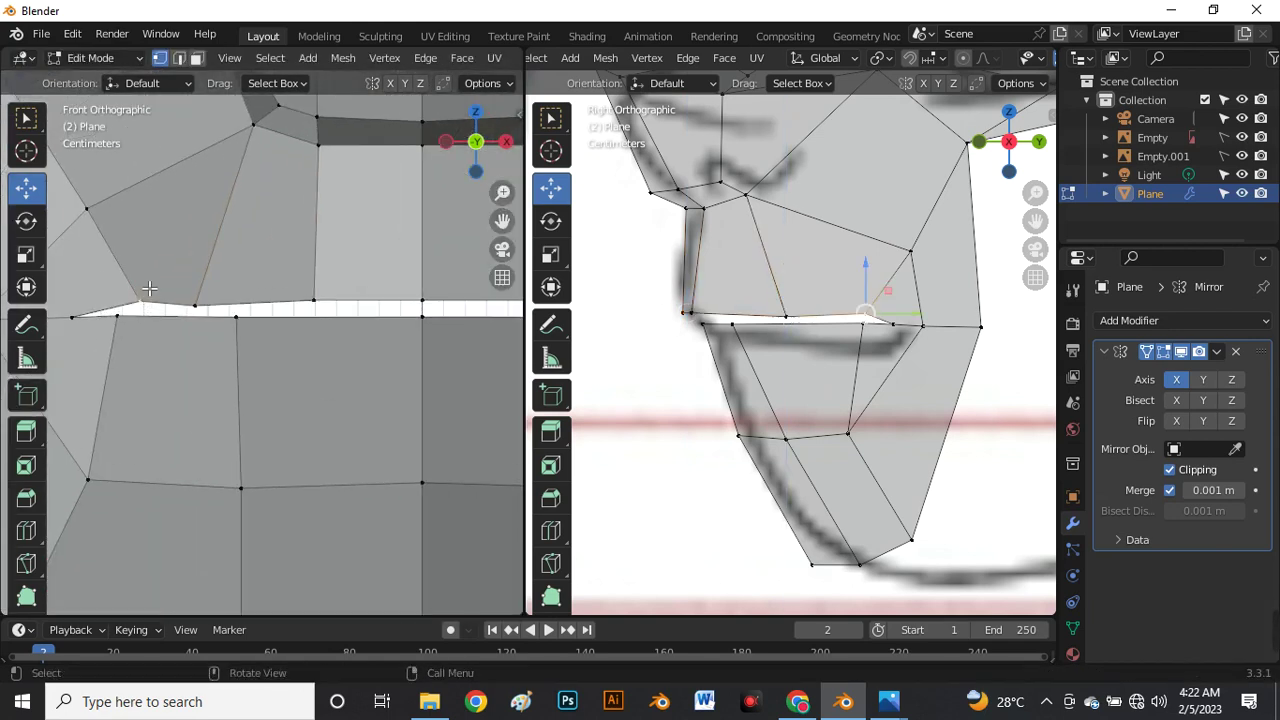
pyautogui.scroll(-5, 149, 303)
pyautogui.scroll(2, 372, 272)
pyautogui.press('g')
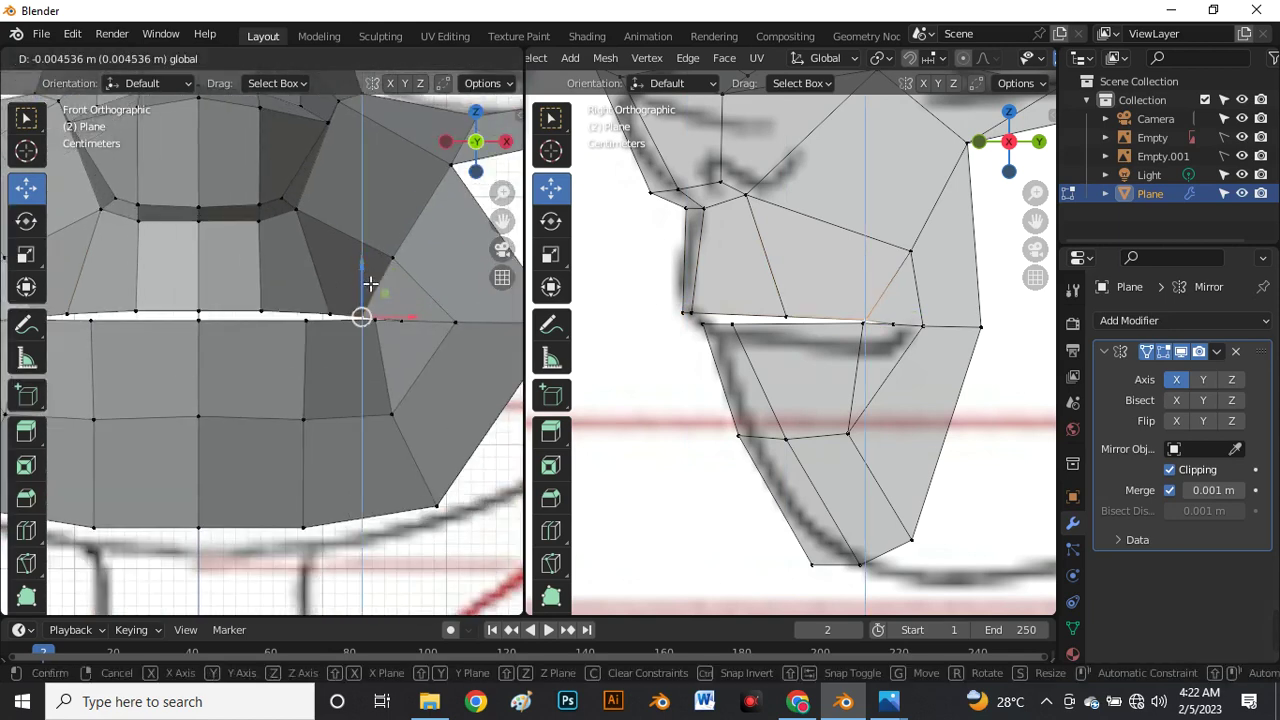
pyautogui.click(403, 317)
pyautogui.press('g')
pyautogui.click(390, 305)
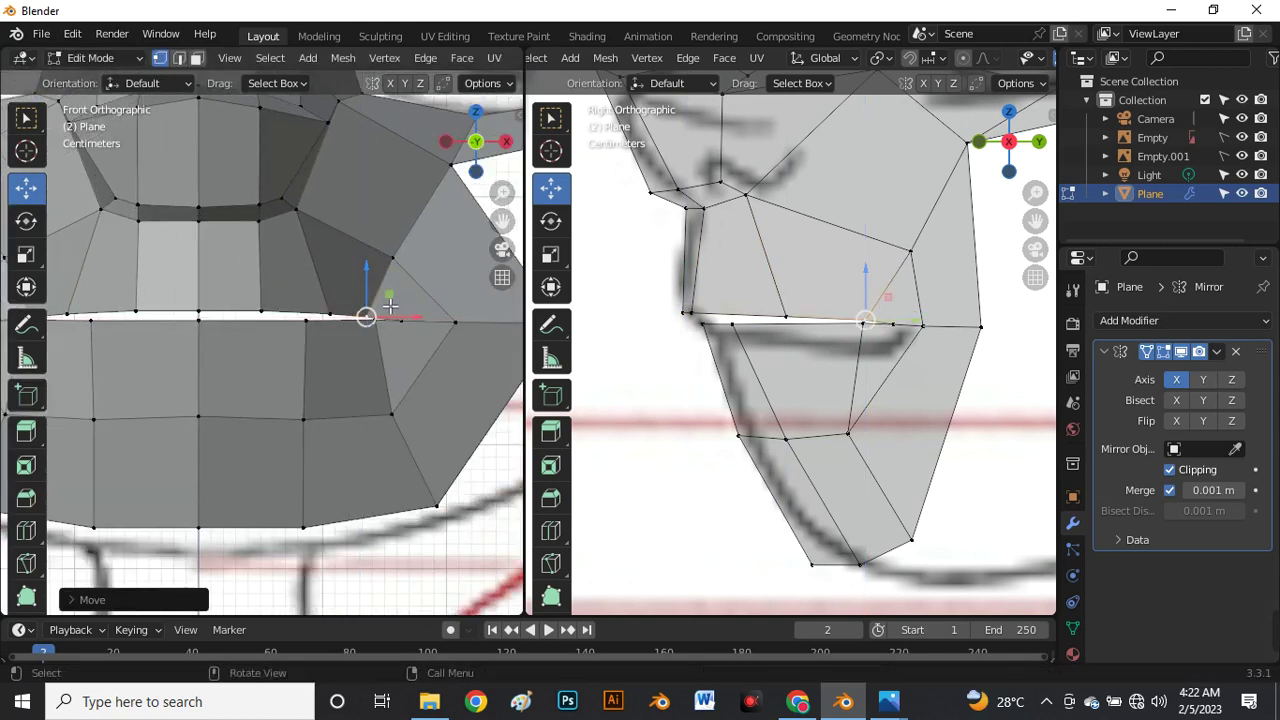
pyautogui.press('g')
pyautogui.click(357, 305)
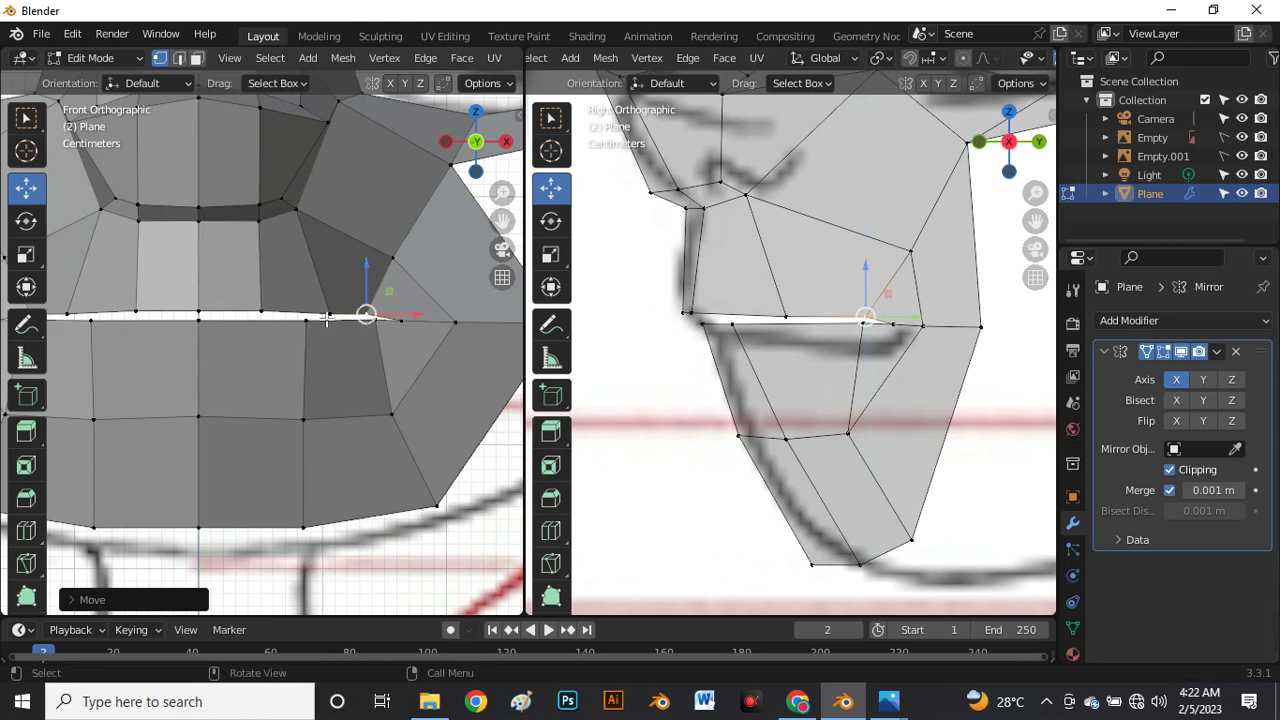
# Shift the adjacent upper lip vertex slightly inward and raise it level with the central upper lip edge.
pyautogui.click(326, 318)
pyautogui.press('g')
pyautogui.click(330, 307)
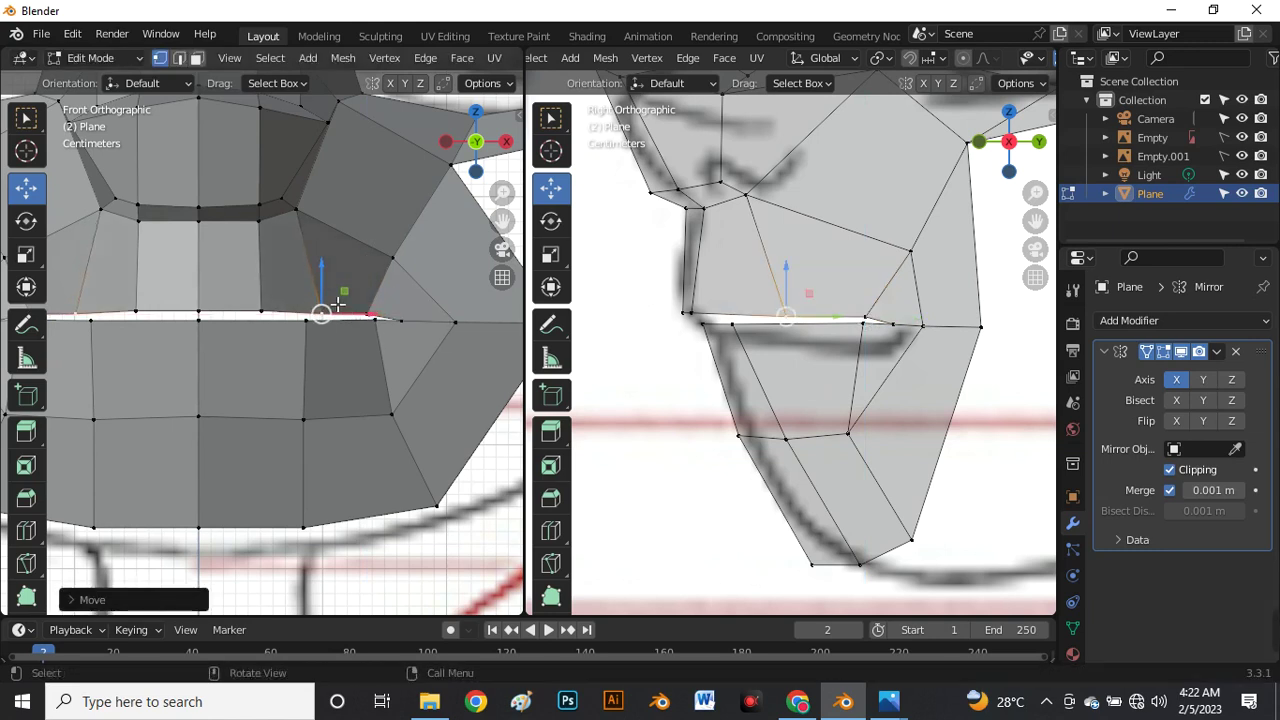
pyautogui.press('g')
pyautogui.click(280, 313)
pyautogui.scroll(-1, 277, 313)
pyautogui.scroll(-2, 277, 313)
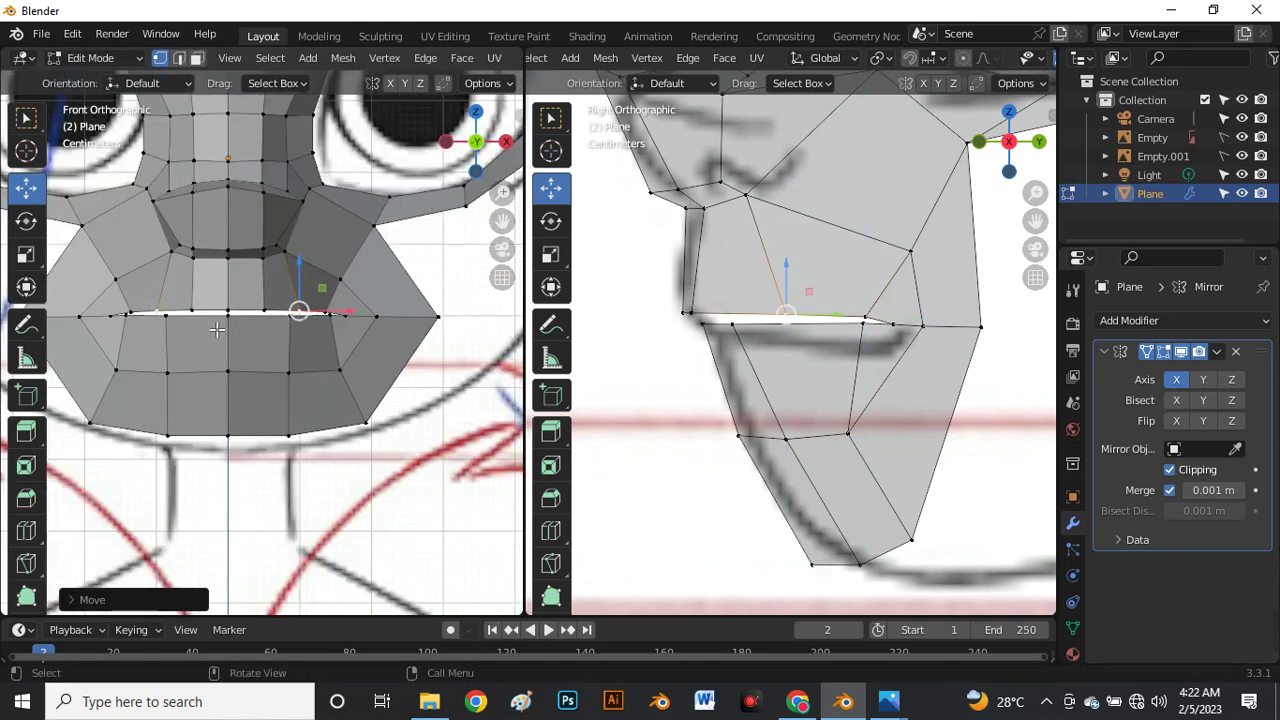
# Try to raise the upper lip vertex beside the centreline, and undo the move.
pyautogui.scroll(4, 223, 323)
pyautogui.click(247, 296)
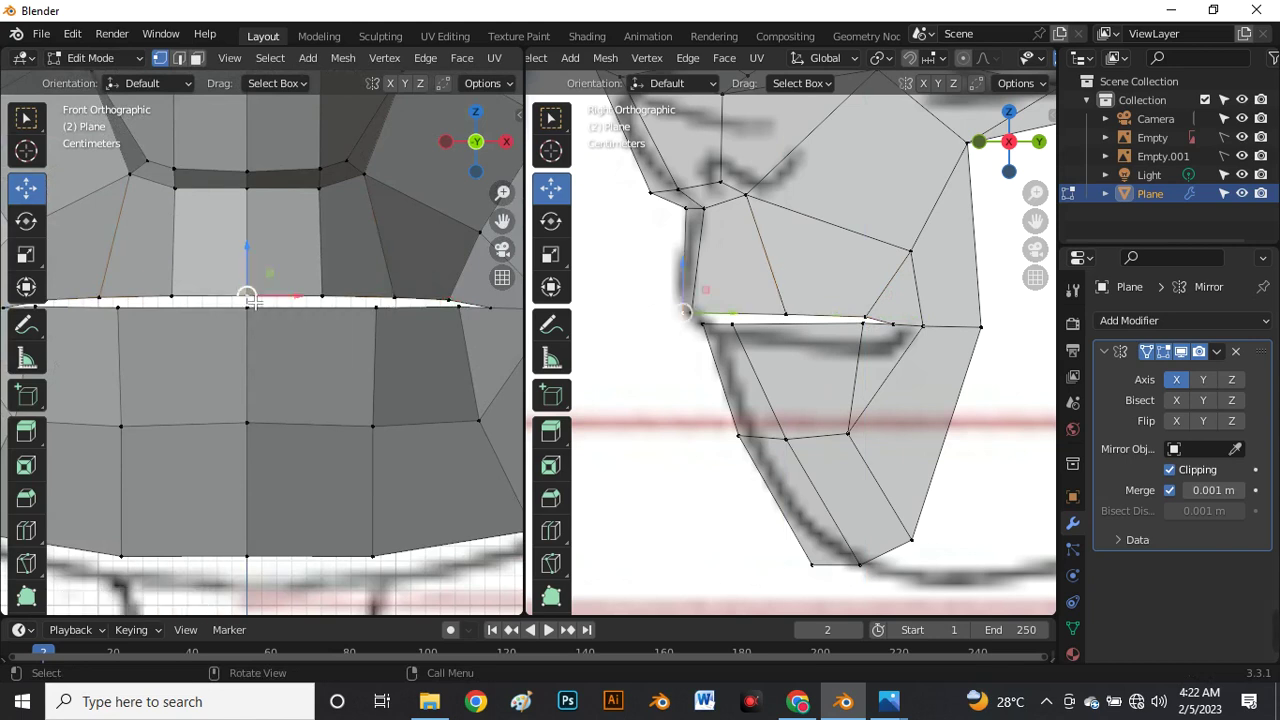
pyautogui.moveTo(322, 296); pyautogui.dragTo(324, 267)
pyautogui.hotkey('ctrl', 'z')
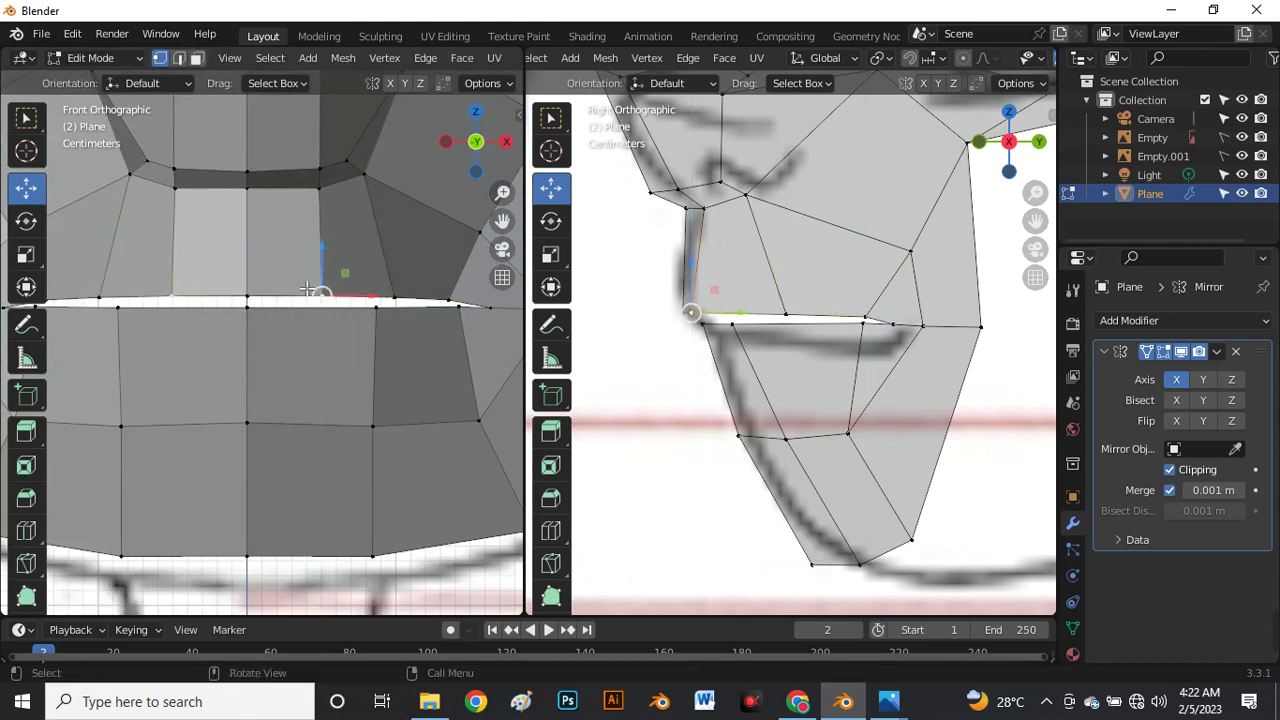
# Examine the narrowed lip gap and the whole face mesh against the front and side reference drawings.
pyautogui.scroll(-3, 290, 278)
pyautogui.click(328, 341)
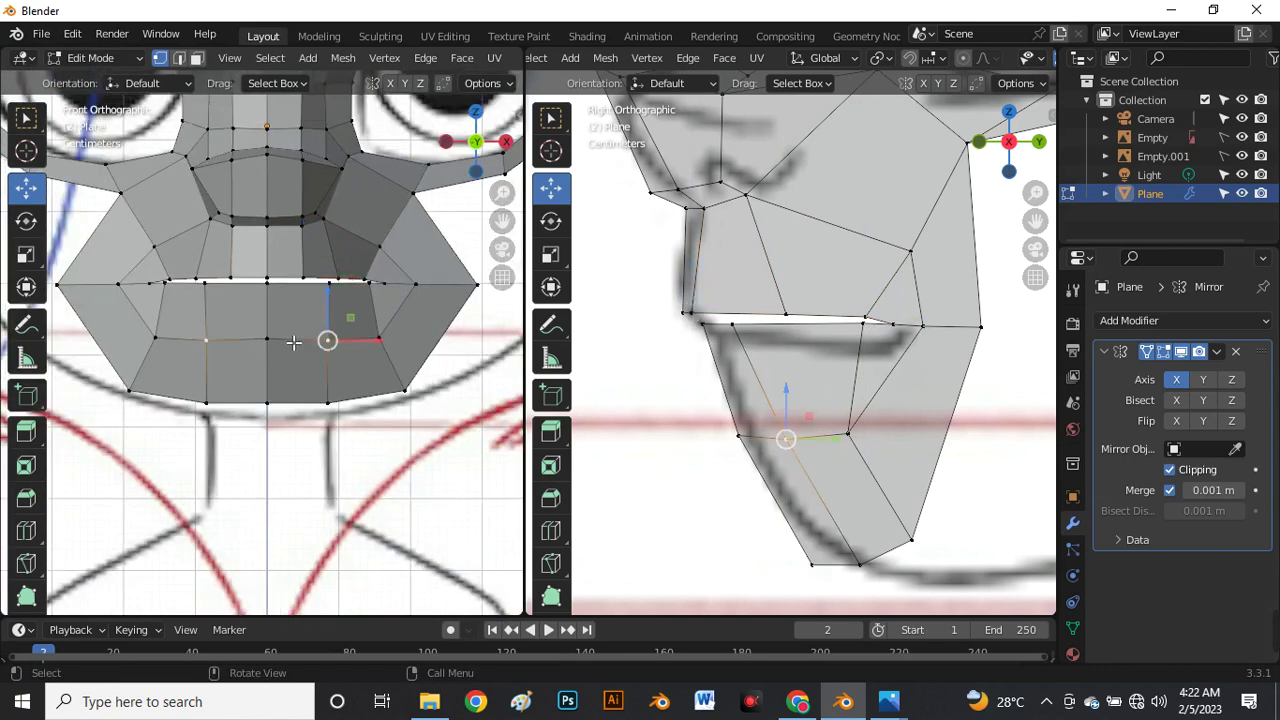
pyautogui.click(267, 341)
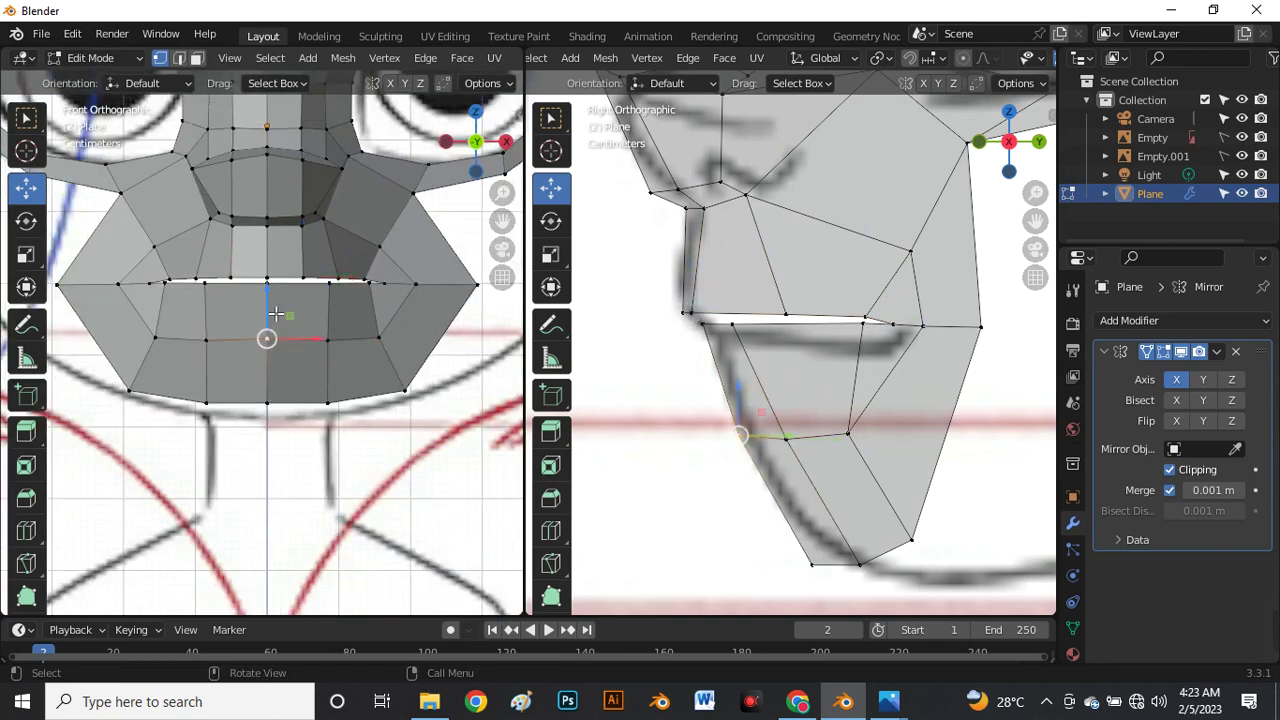
pyautogui.keyDown('alt'); pyautogui.click(280, 284); pyautogui.keyUp('alt')
pyautogui.scroll(-4, 243, 392)
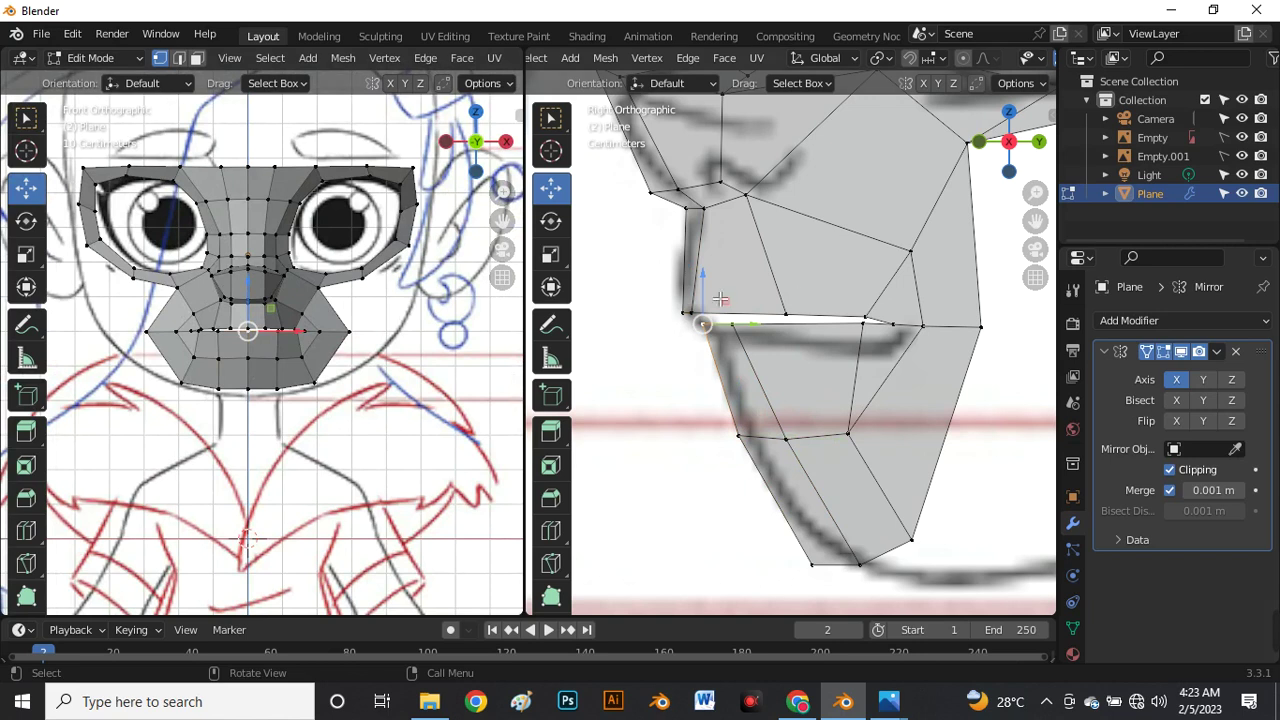
pyautogui.scroll(-3, 720, 299)
pyautogui.scroll(2, 826, 300)
pyautogui.scroll(4, 249, 345)
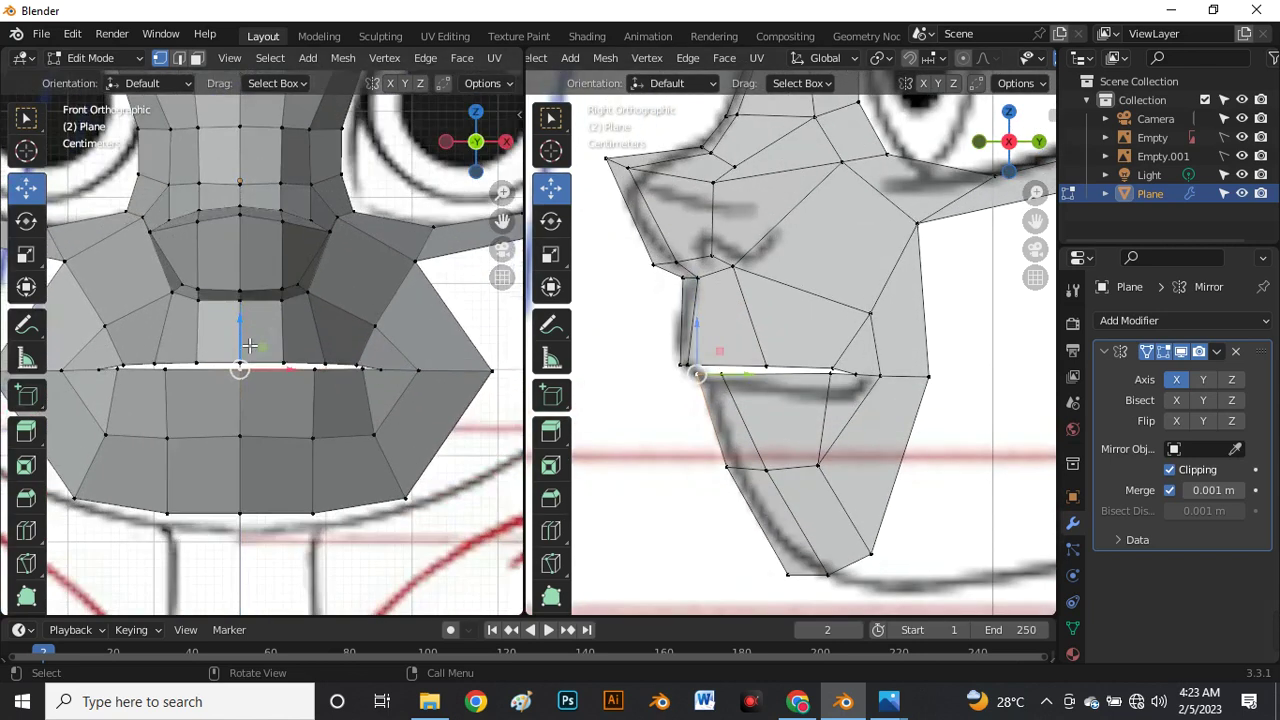
pyautogui.scroll(-3, 362, 296)
pyautogui.scroll(-2, 772, 309)
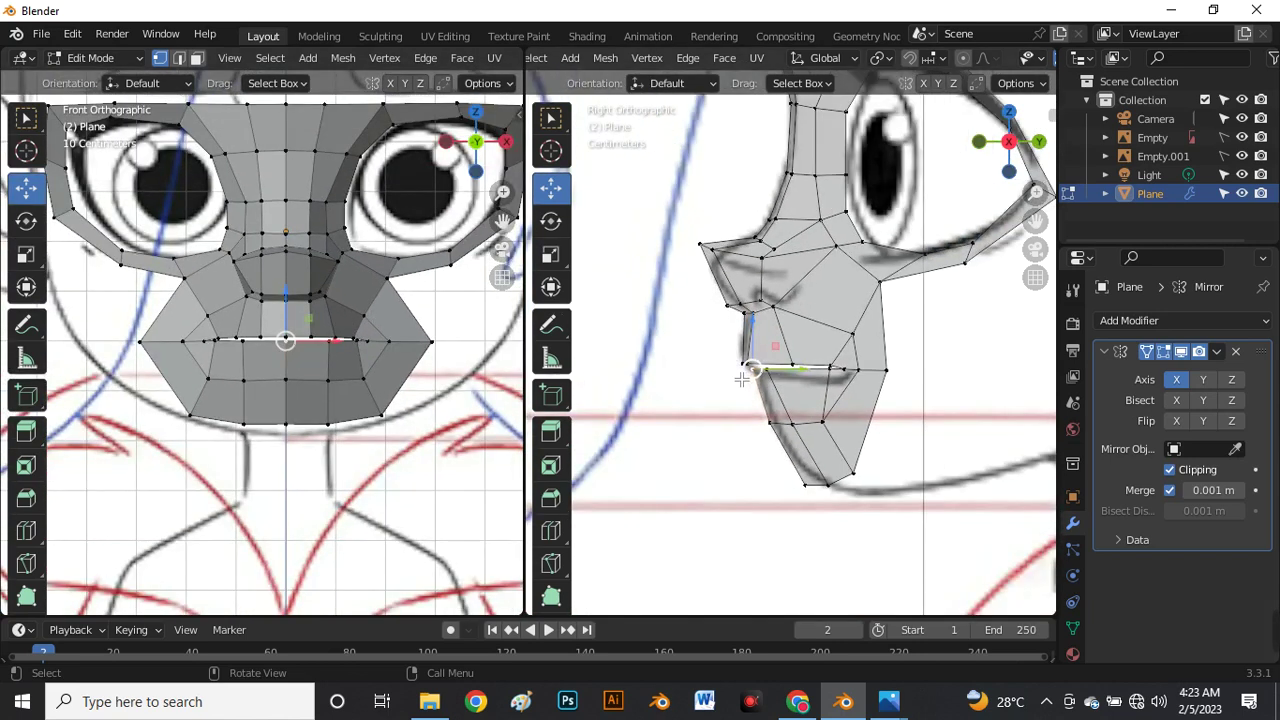
pyautogui.scroll(-2, 745, 380)
pyautogui.scroll(-3, 309, 385)
pyautogui.scroll(3, 359, 419)
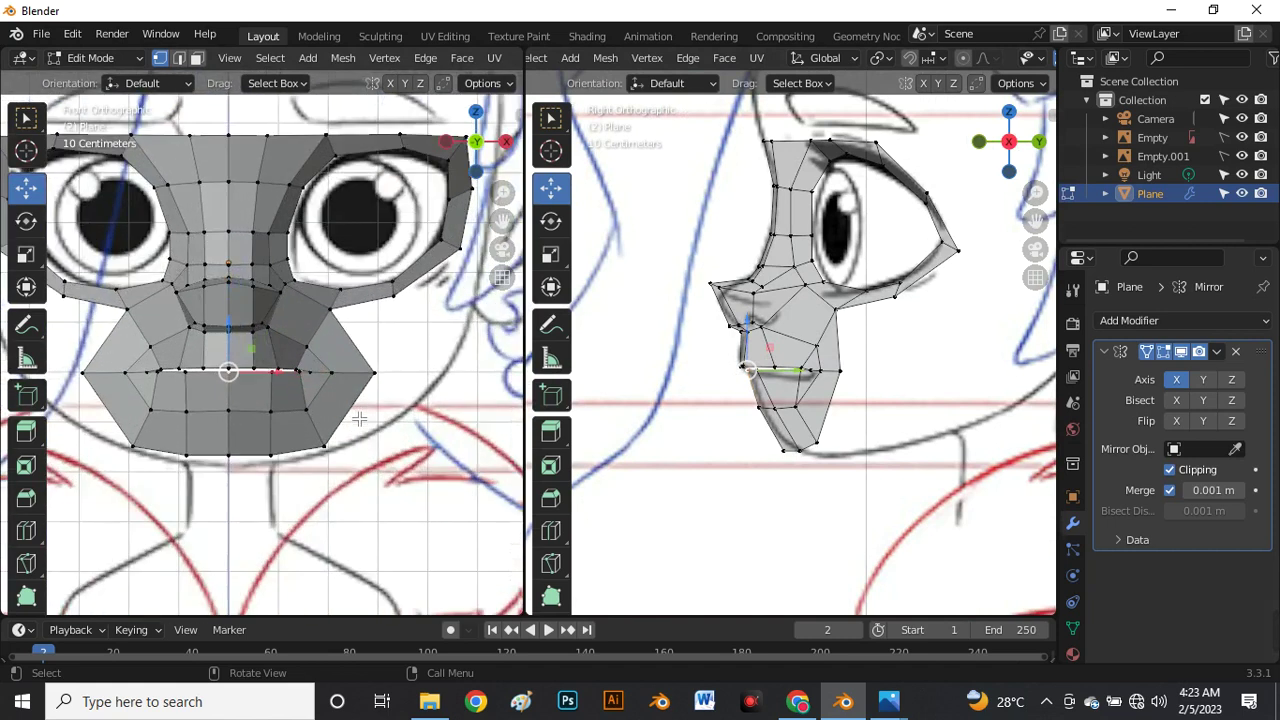
pyautogui.scroll(2, 826, 373)
pyautogui.scroll(-4, 851, 397)
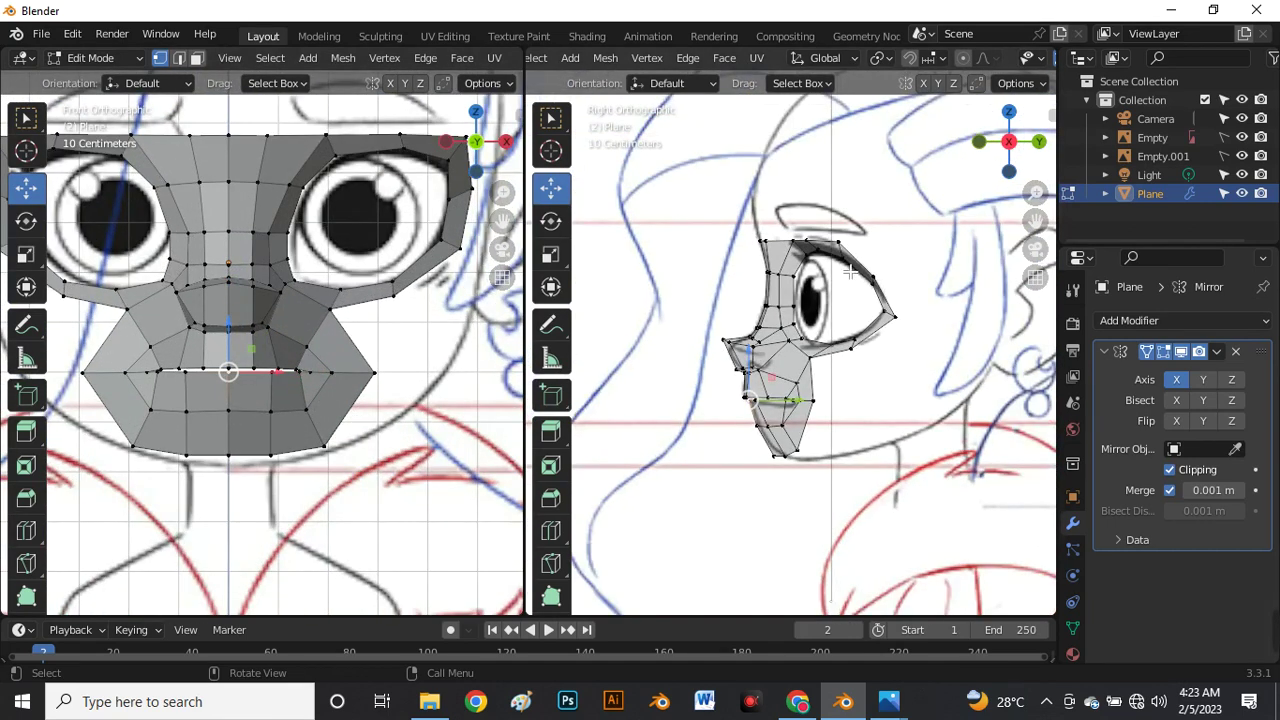
pyautogui.scroll(4, 797, 389)
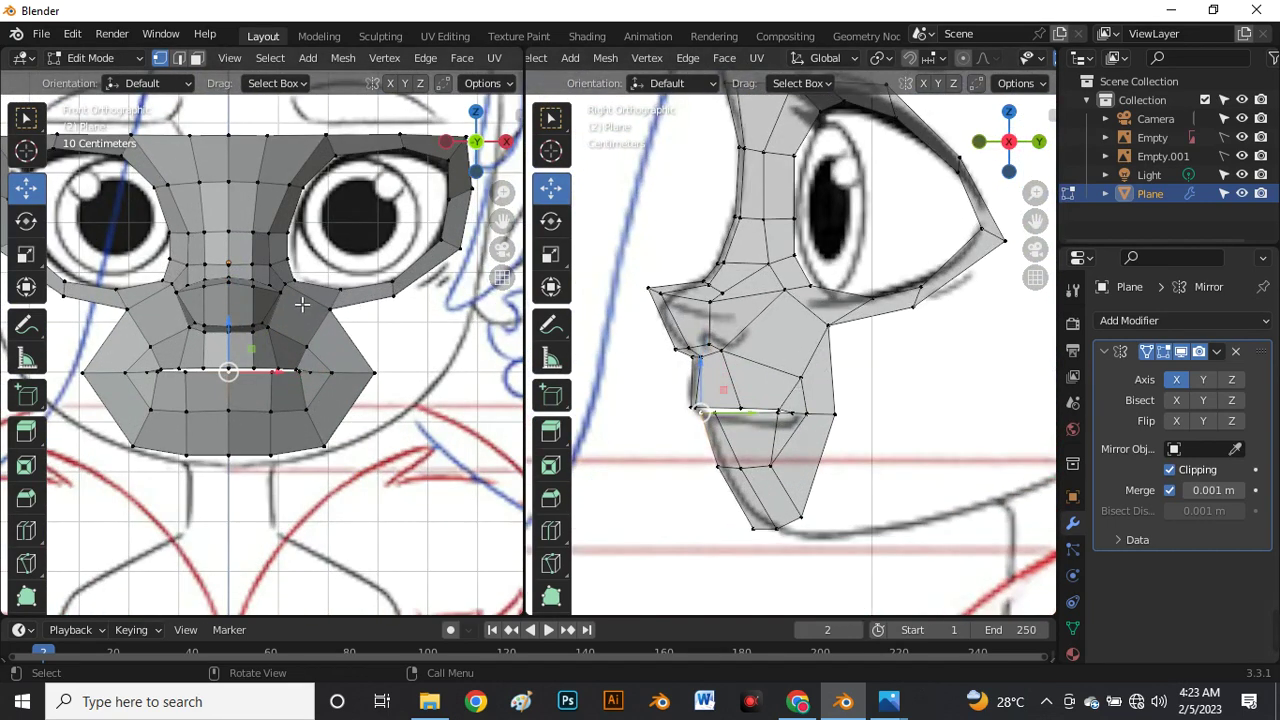
pyautogui.scroll(-3, 316, 284)
pyautogui.scroll(1, 261, 156)
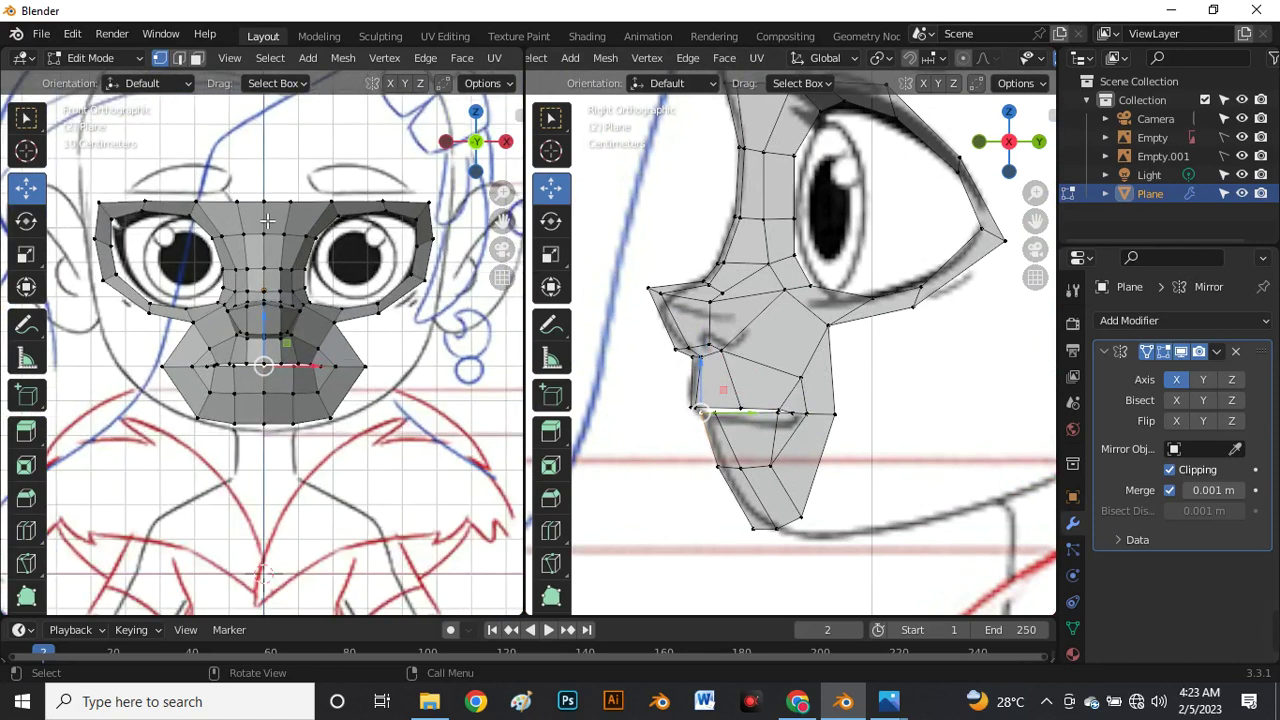
pyautogui.scroll(-2, 263, 173)
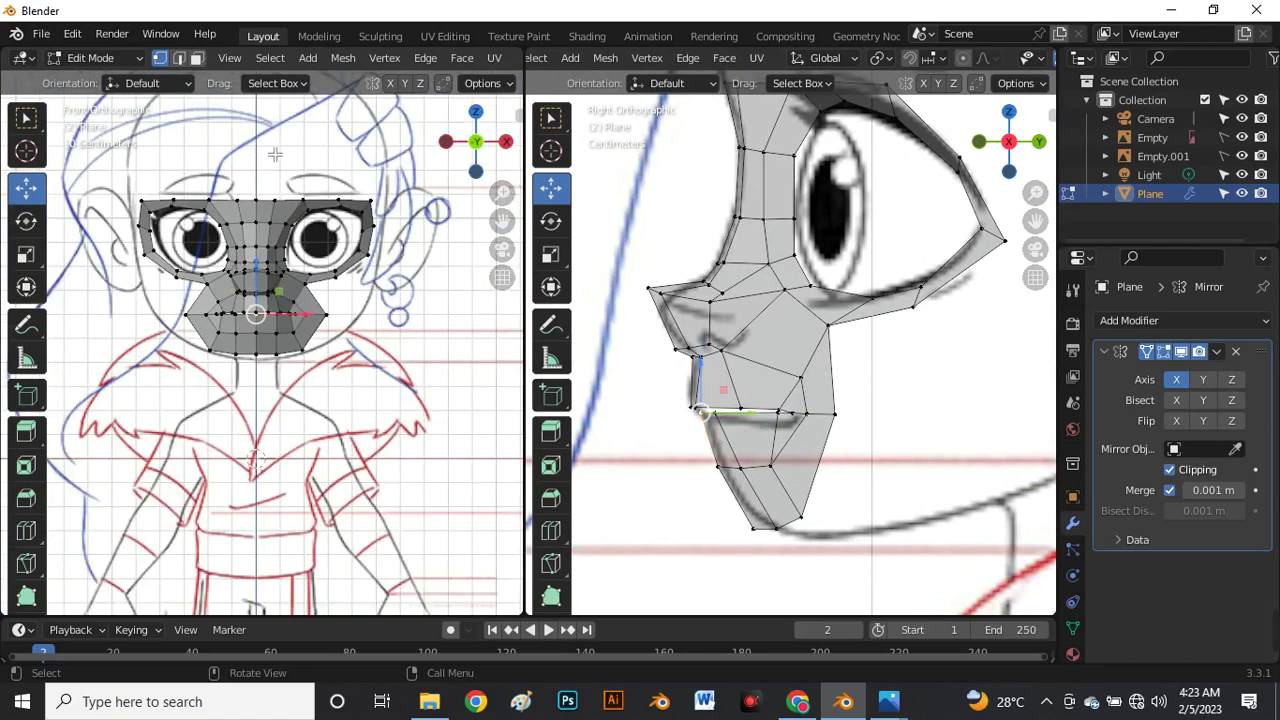
pyautogui.scroll(-4, 755, 197)
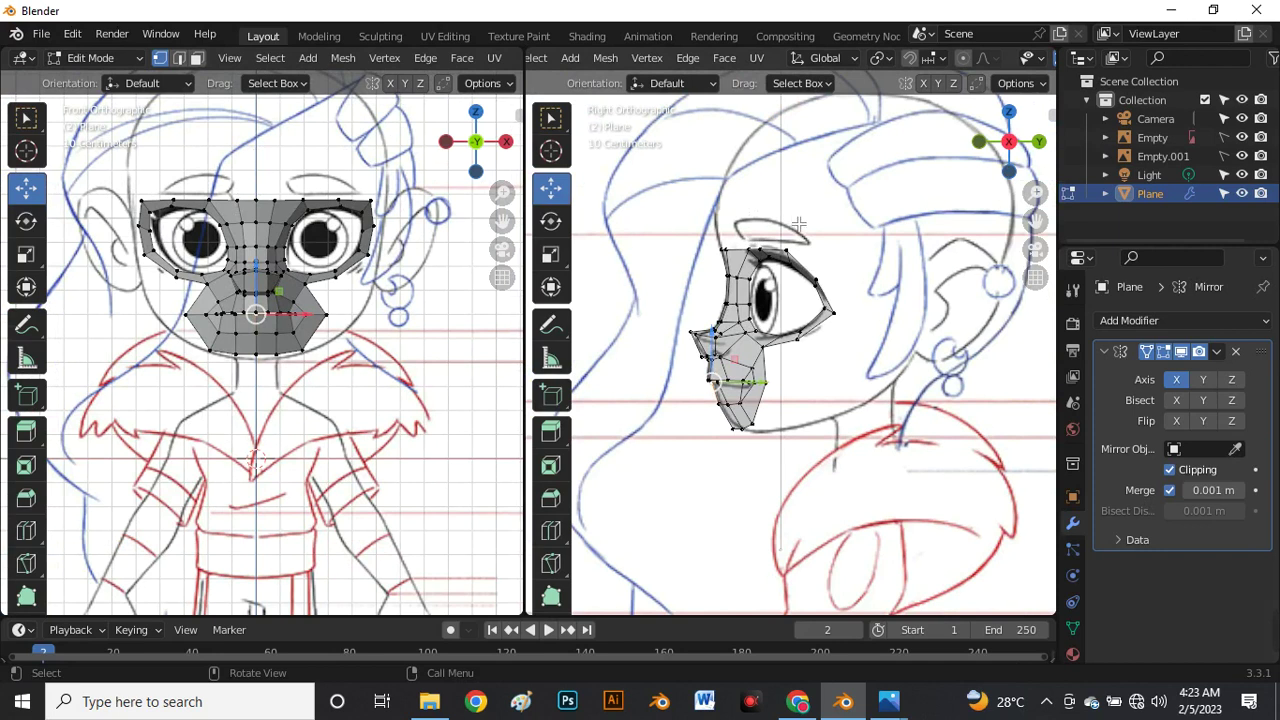
pyautogui.scroll(3, 269, 212)
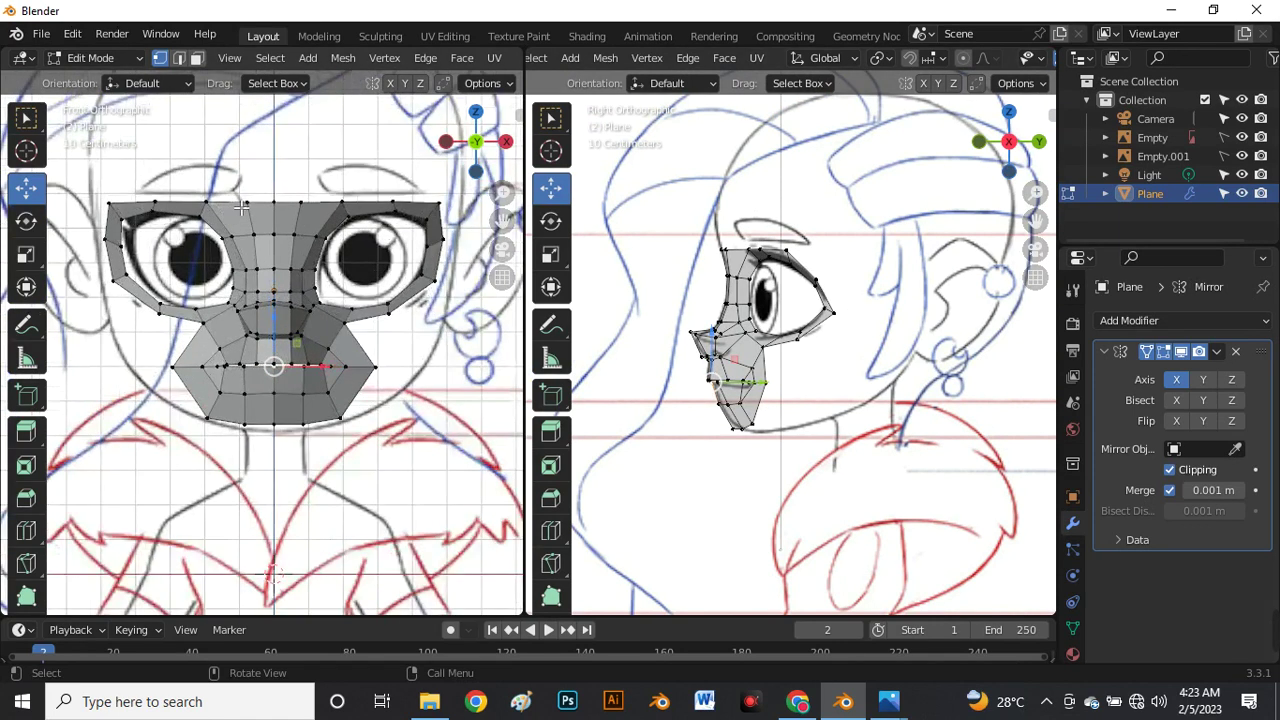
# Select the row of edges along the mesh's upper border in edge mode and extrude it straight up over the forehead.
pyautogui.press('2')
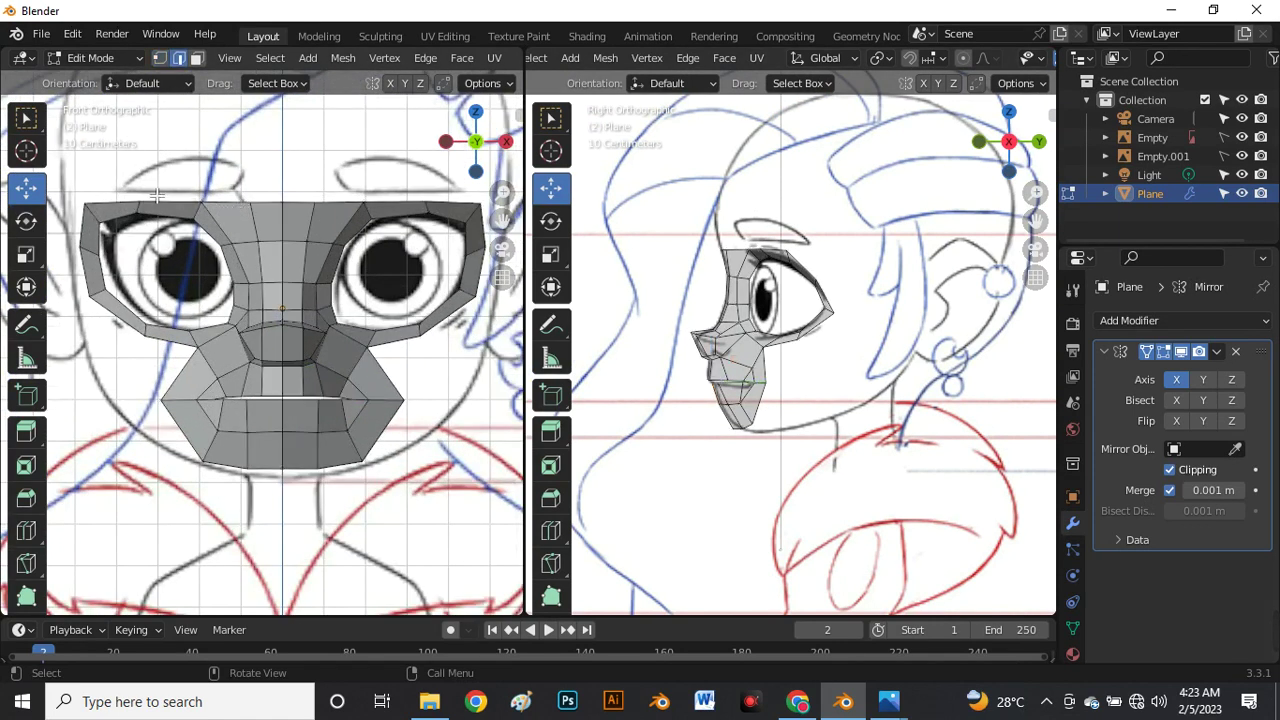
pyautogui.scroll(-3, 117, 204)
pyautogui.scroll(4, 255, 227)
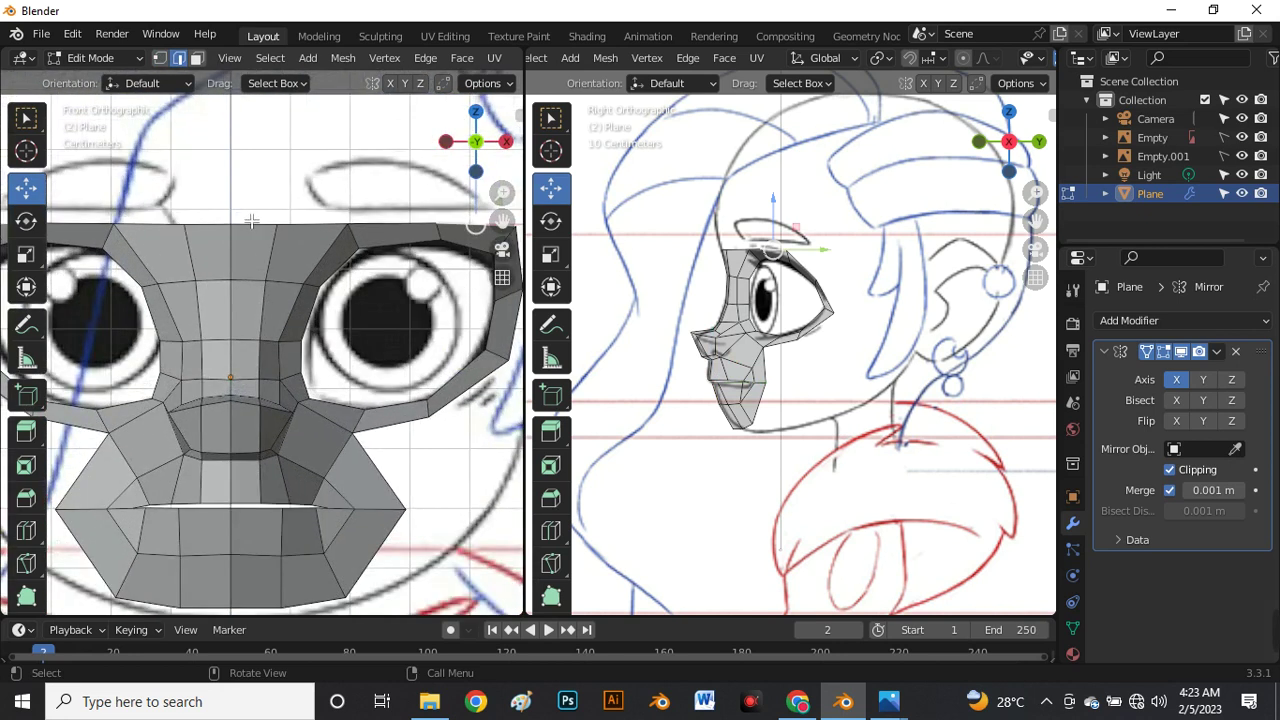
pyautogui.keyDown('ctrl'); pyautogui.click(255, 227); pyautogui.keyUp('ctrl')
pyautogui.scroll(-5, 268, 232)
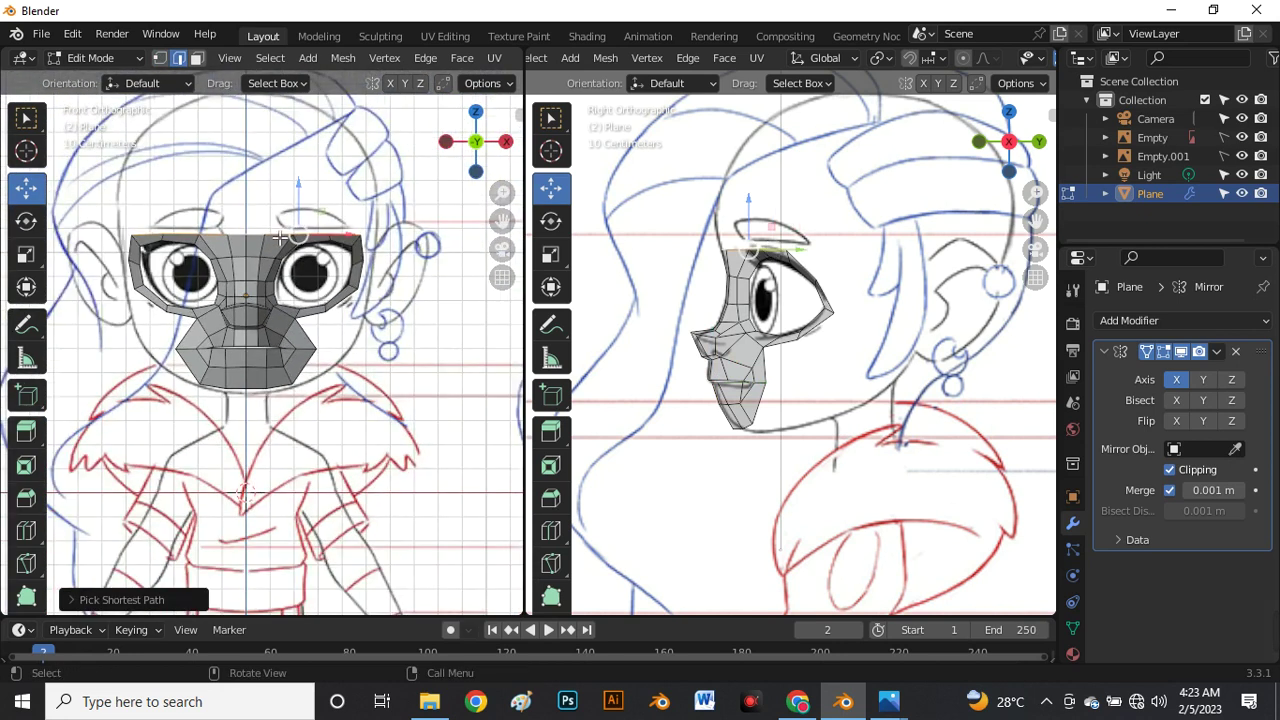
pyautogui.press('e')
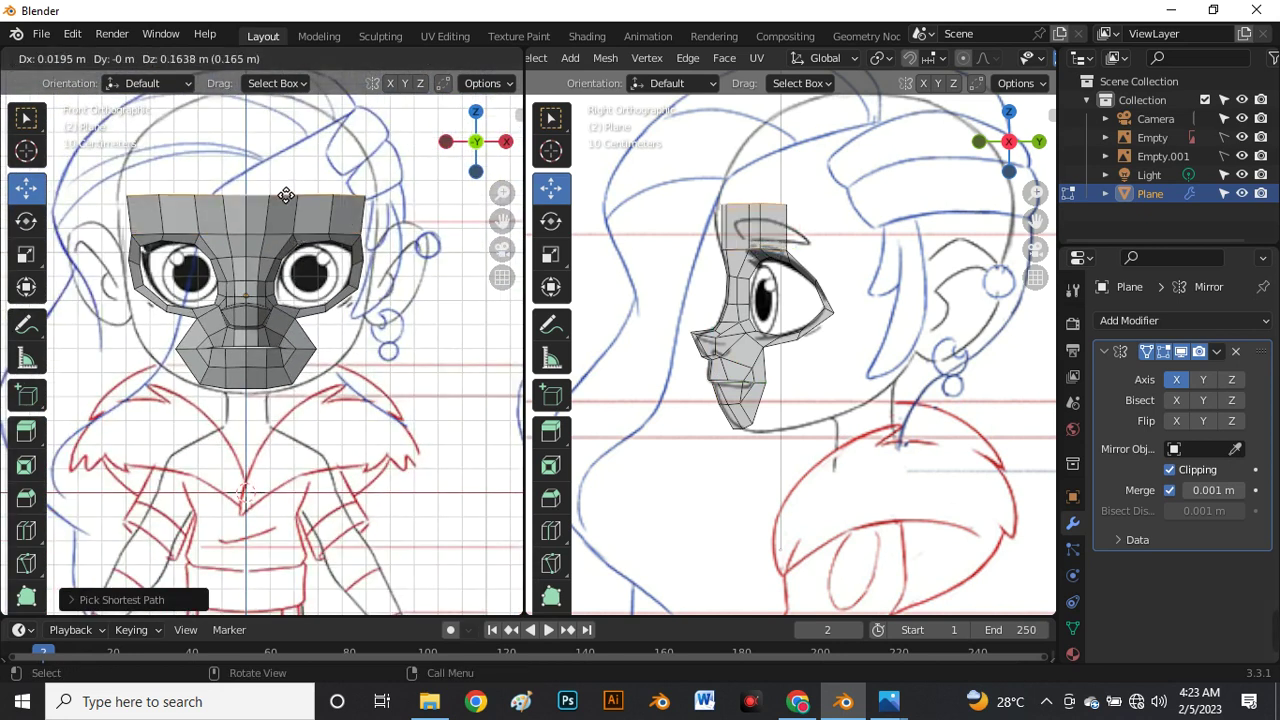
pyautogui.rightClick(286, 195)
pyautogui.press('g')
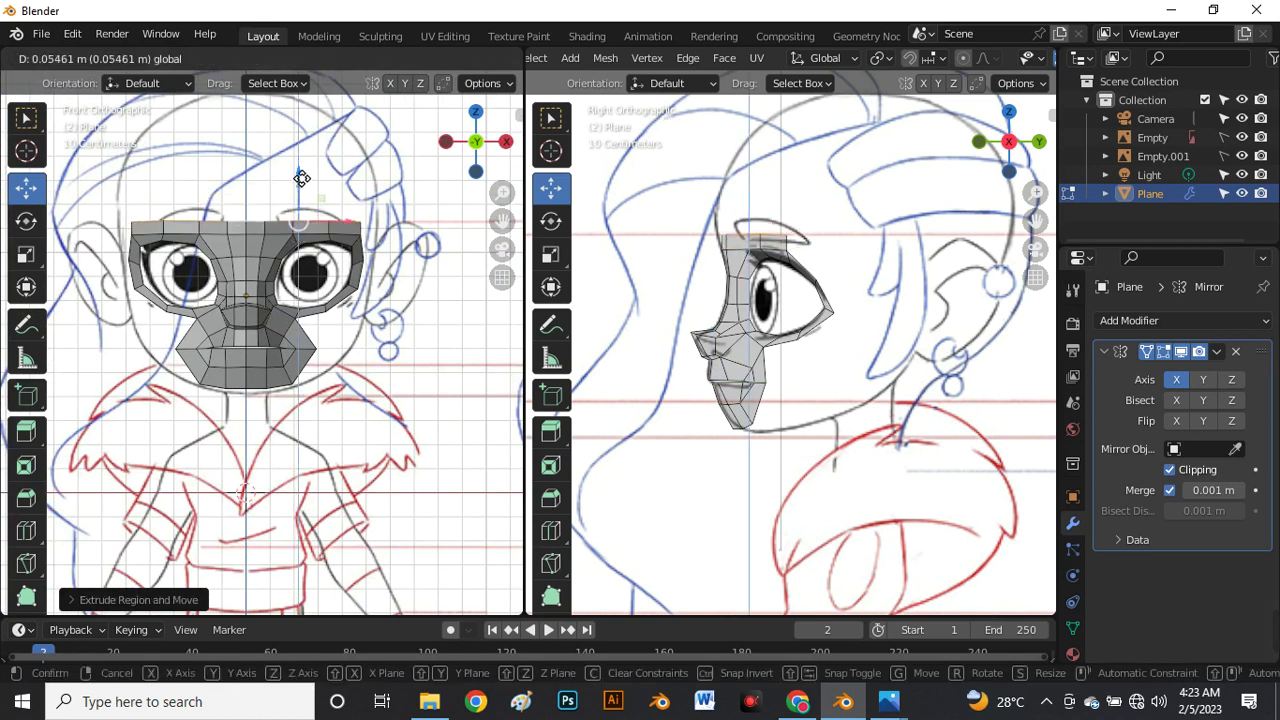
pyautogui.click(286, 176)
pyautogui.scroll(1, 284, 173)
pyautogui.scroll(1, 284, 173)
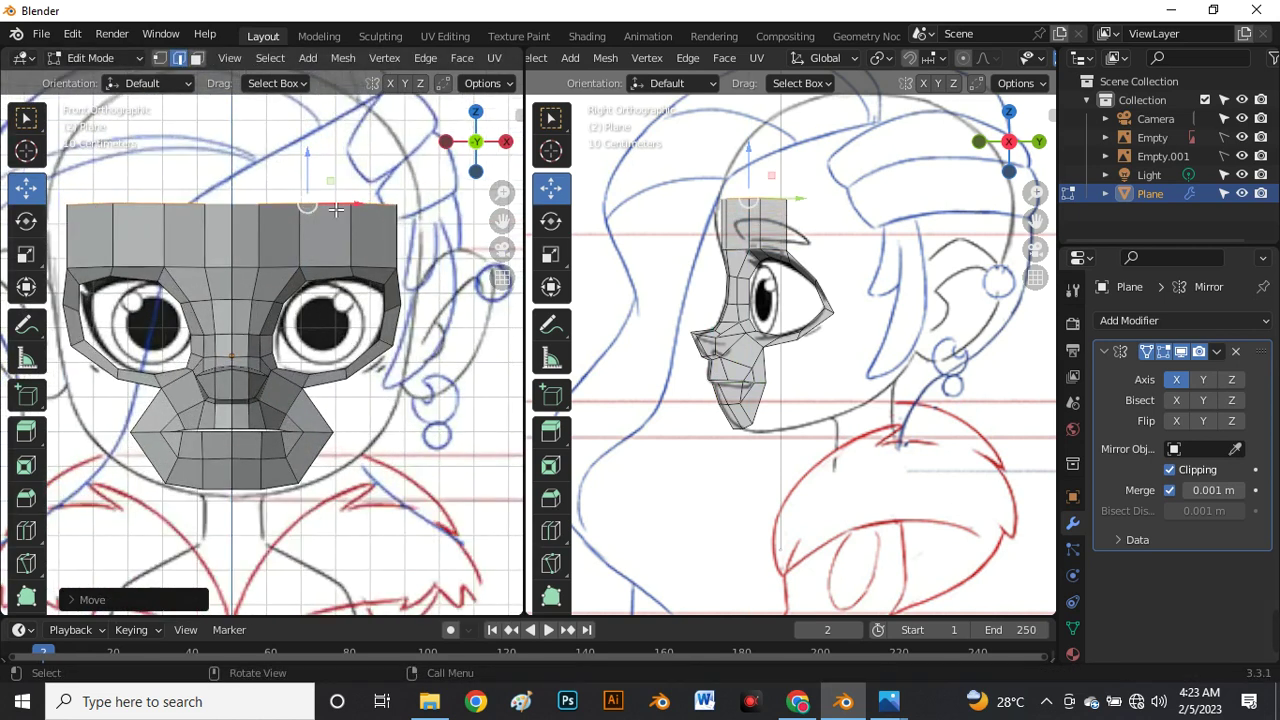
# Lower the new upper forehead edge row along Z to just above the eyebrow in the side reference.
pyautogui.press('g')
pyautogui.click(352, 205)
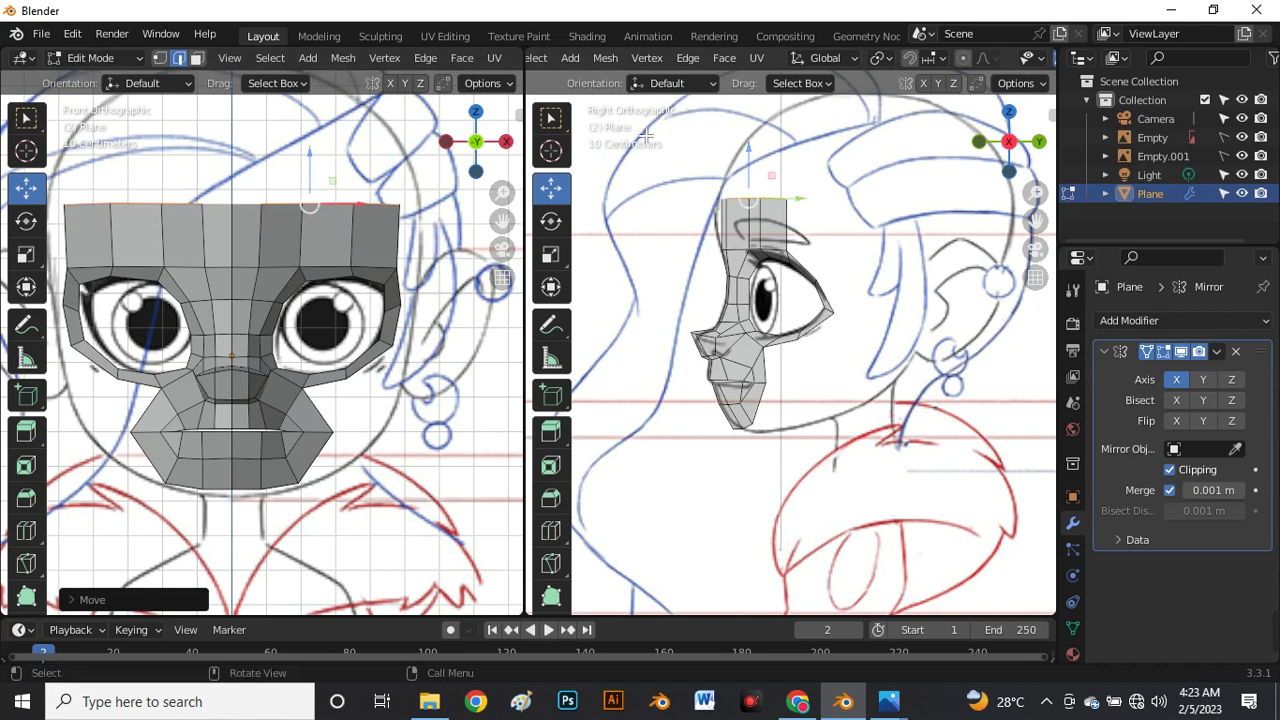
pyautogui.scroll(3, 647, 136)
pyautogui.press('g')
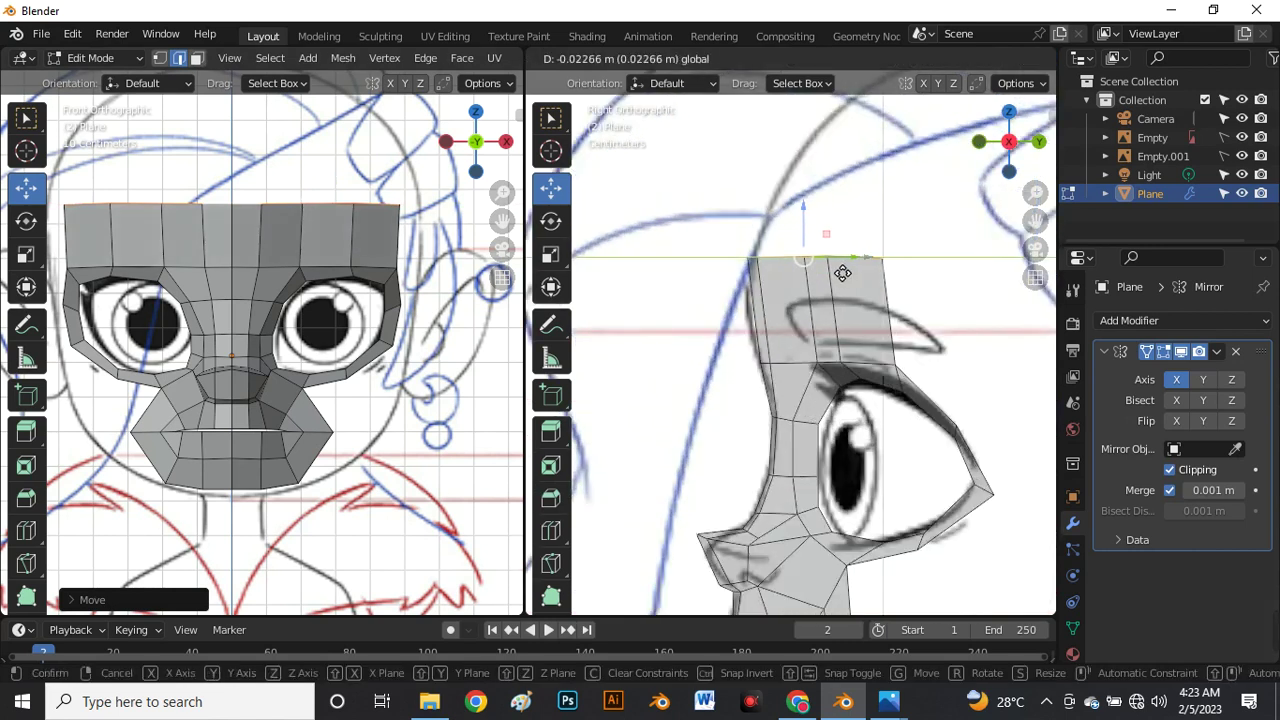
pyautogui.click(816, 250)
pyautogui.press('g')
pyautogui.press('z')
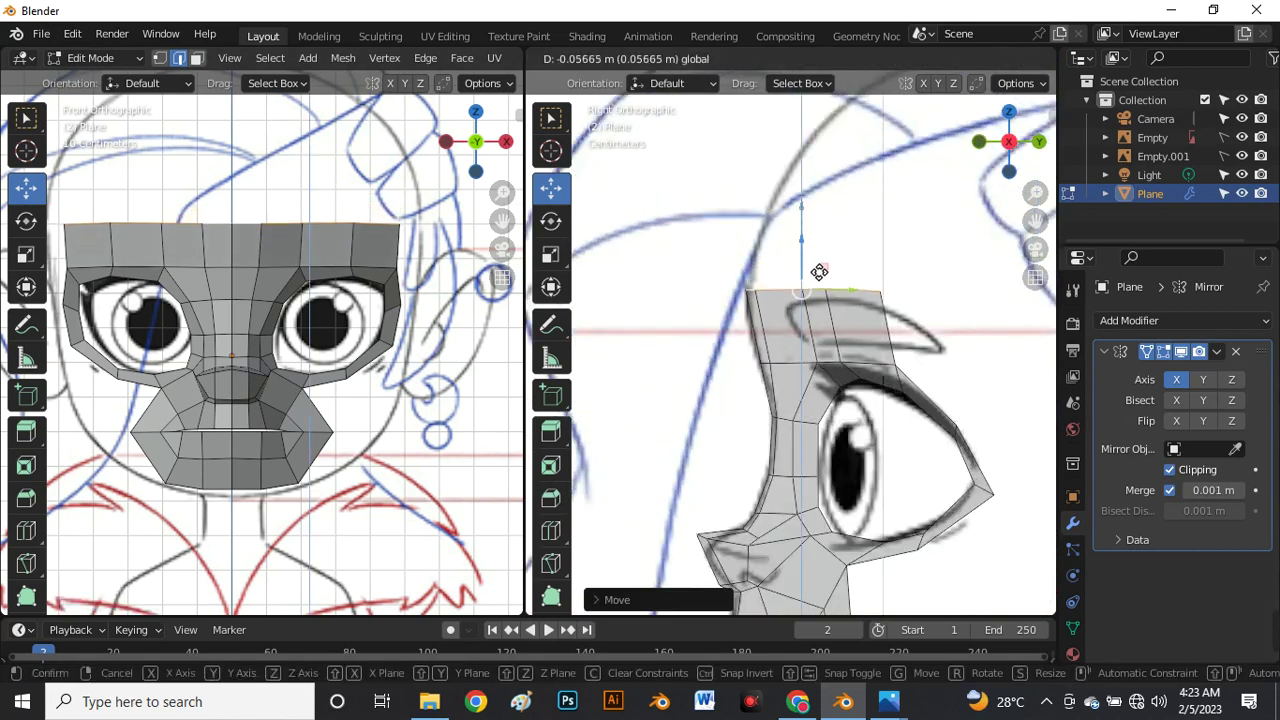
pyautogui.moveTo(821, 274); pyautogui.dragTo(821, 274)
pyautogui.scroll(-4, 754, 264)
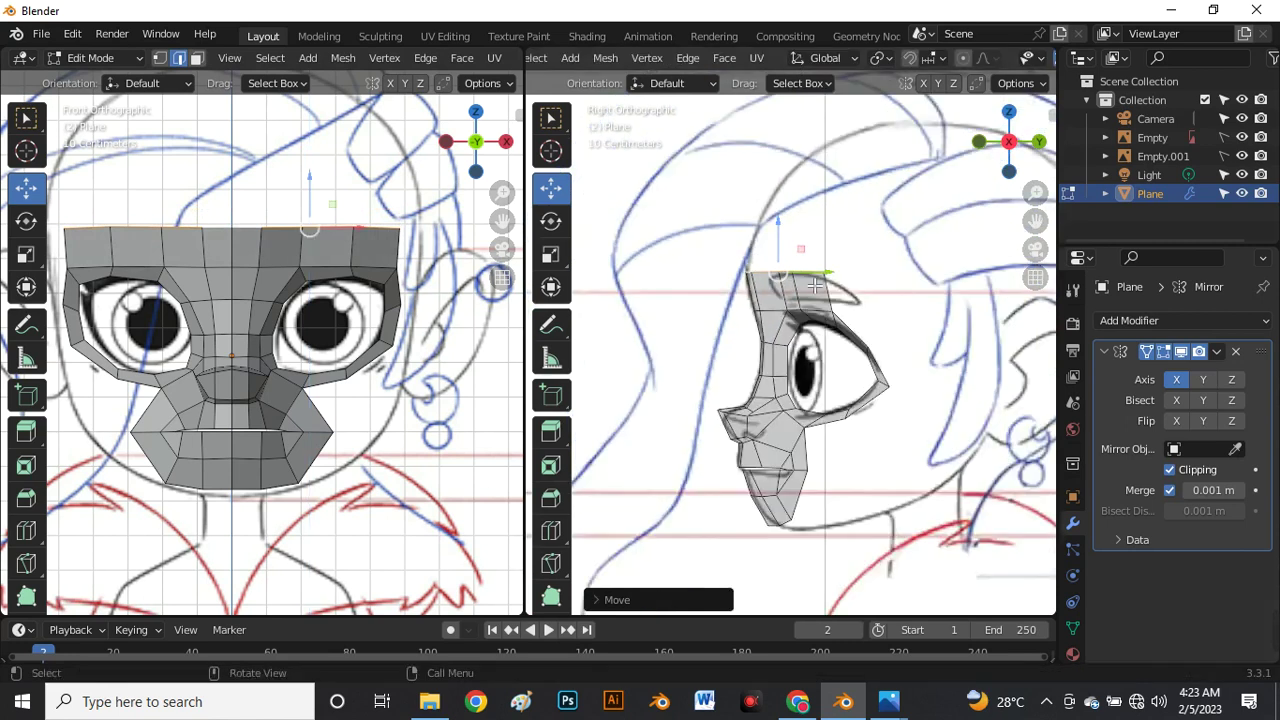
pyautogui.scroll(4, 815, 286)
# Extrude the forehead strip's outer side edge outward in the front view and move it back toward the temple in the side view.
pyautogui.click(840, 300)
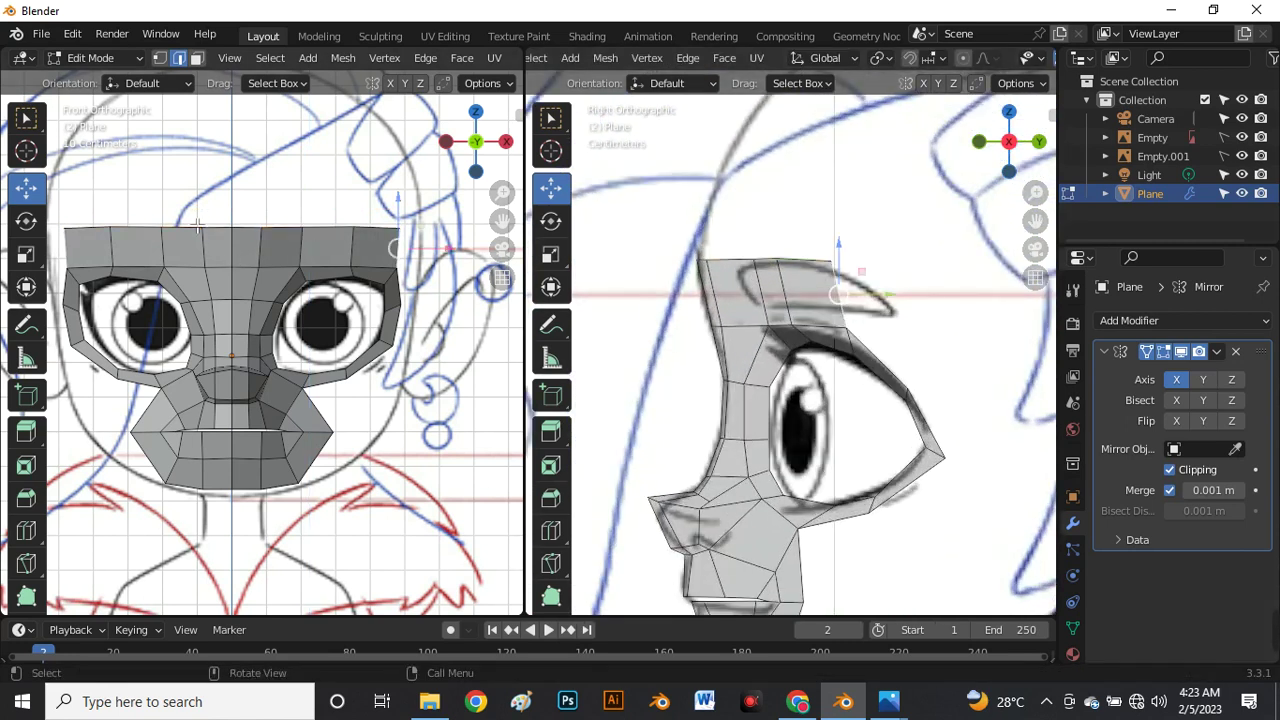
pyautogui.scroll(-4, 197, 227)
pyautogui.scroll(7, 265, 232)
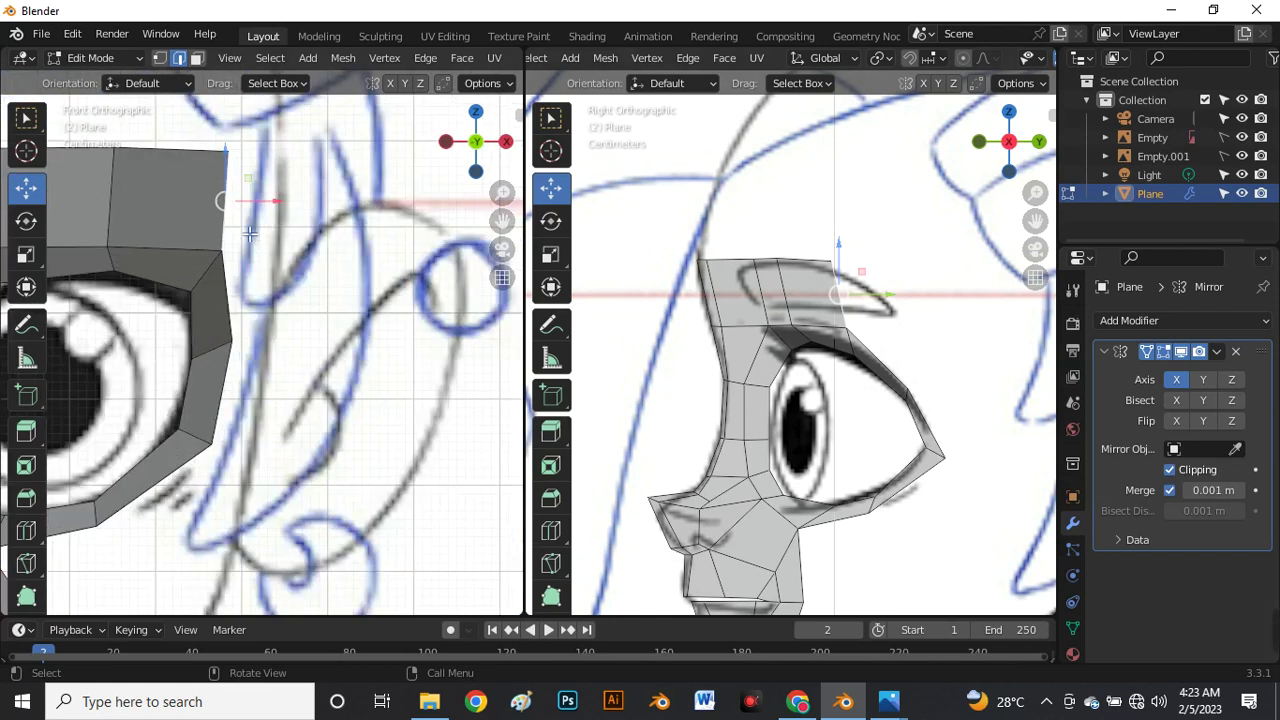
pyautogui.press('e')
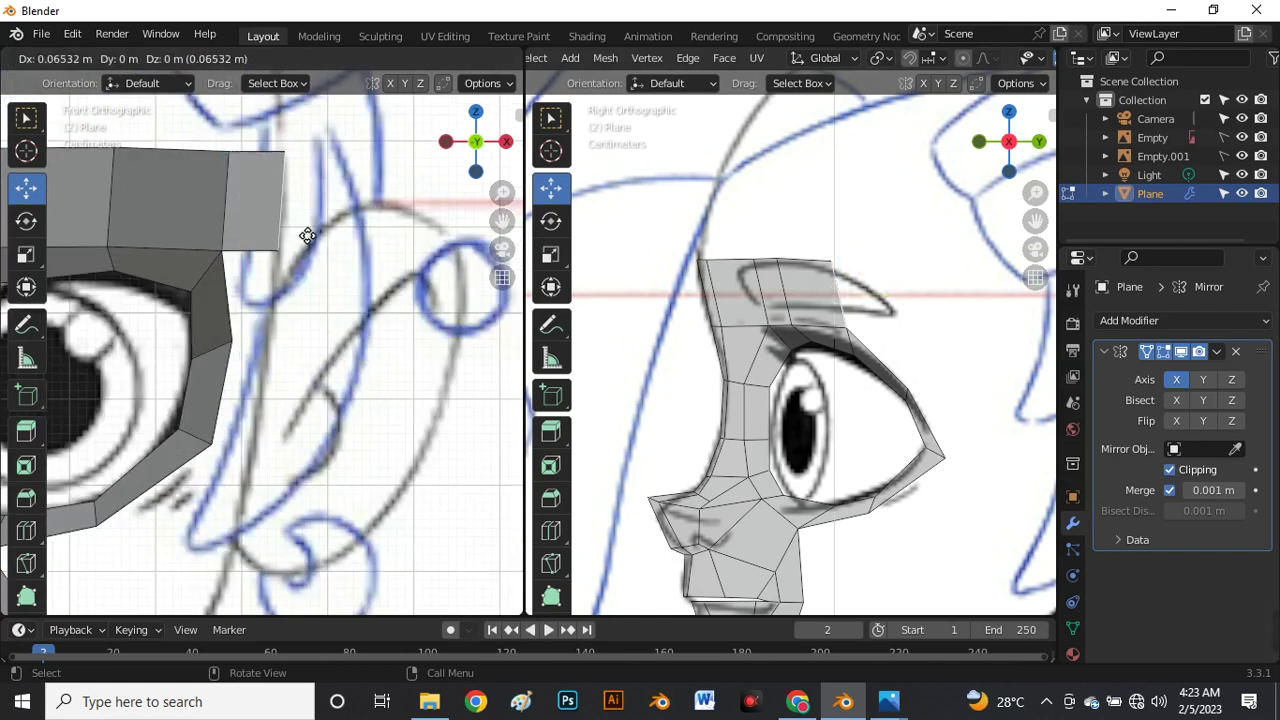
pyautogui.click(312, 238)
pyautogui.press('g')
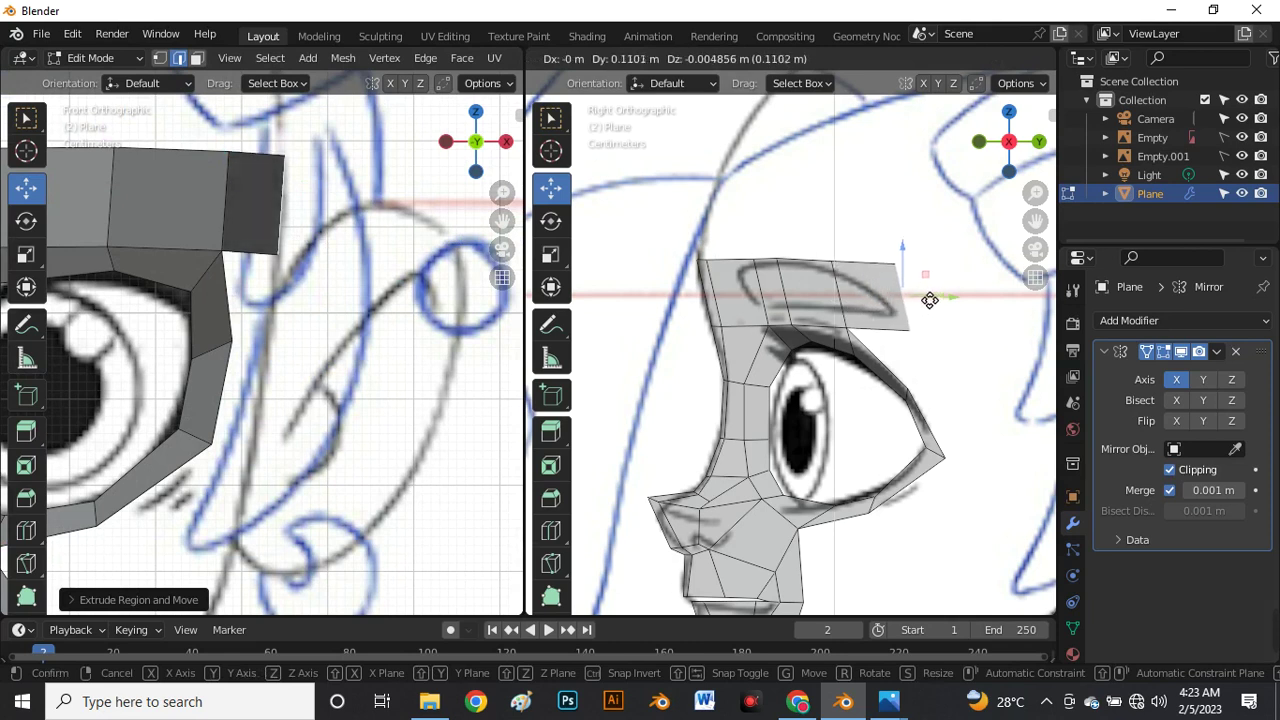
pyautogui.click(937, 306)
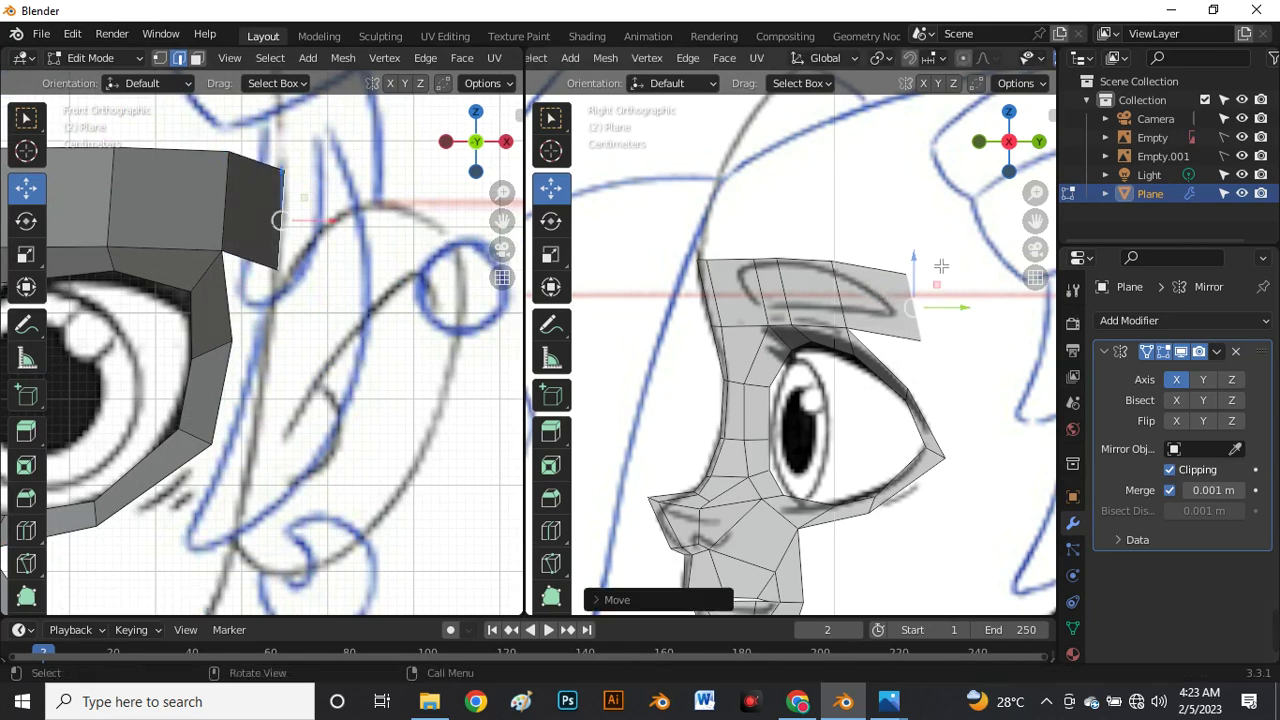
# Tilt the extruded temple edge in the side view and nudge it slightly inward and down in the front view.
pyautogui.press('r')
pyautogui.click(951, 286)
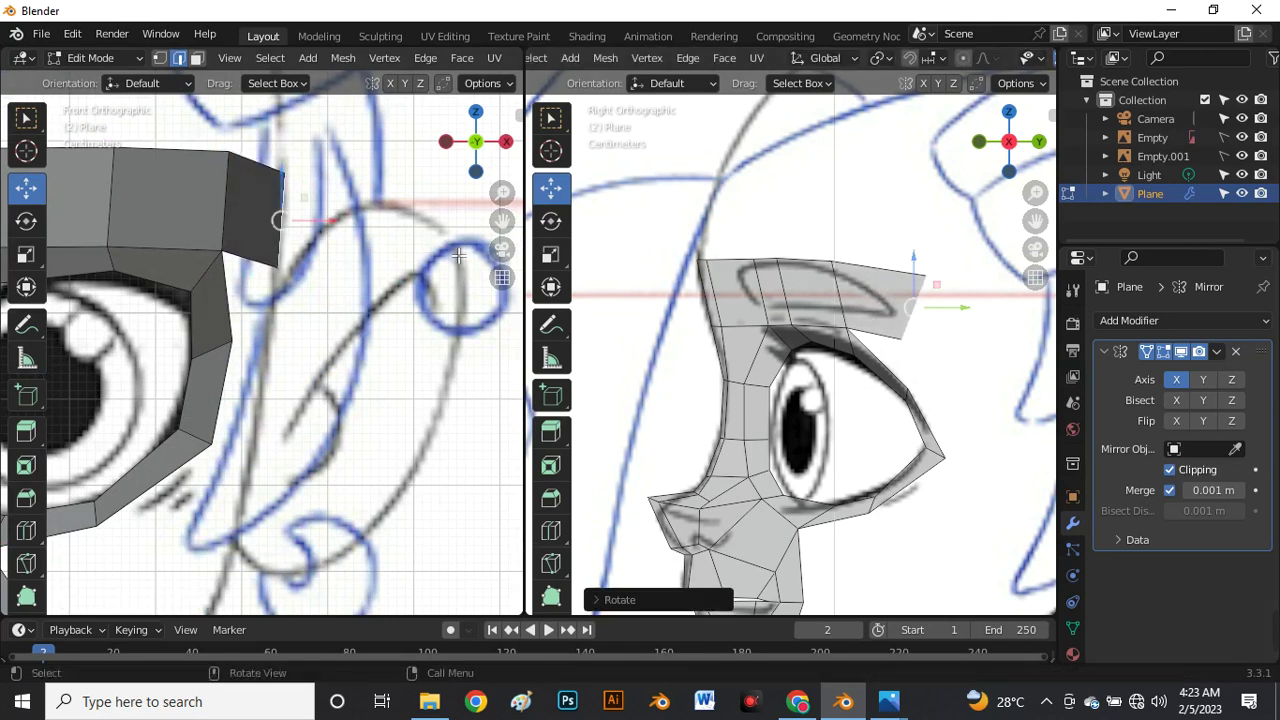
pyautogui.press('g')
pyautogui.click(294, 236)
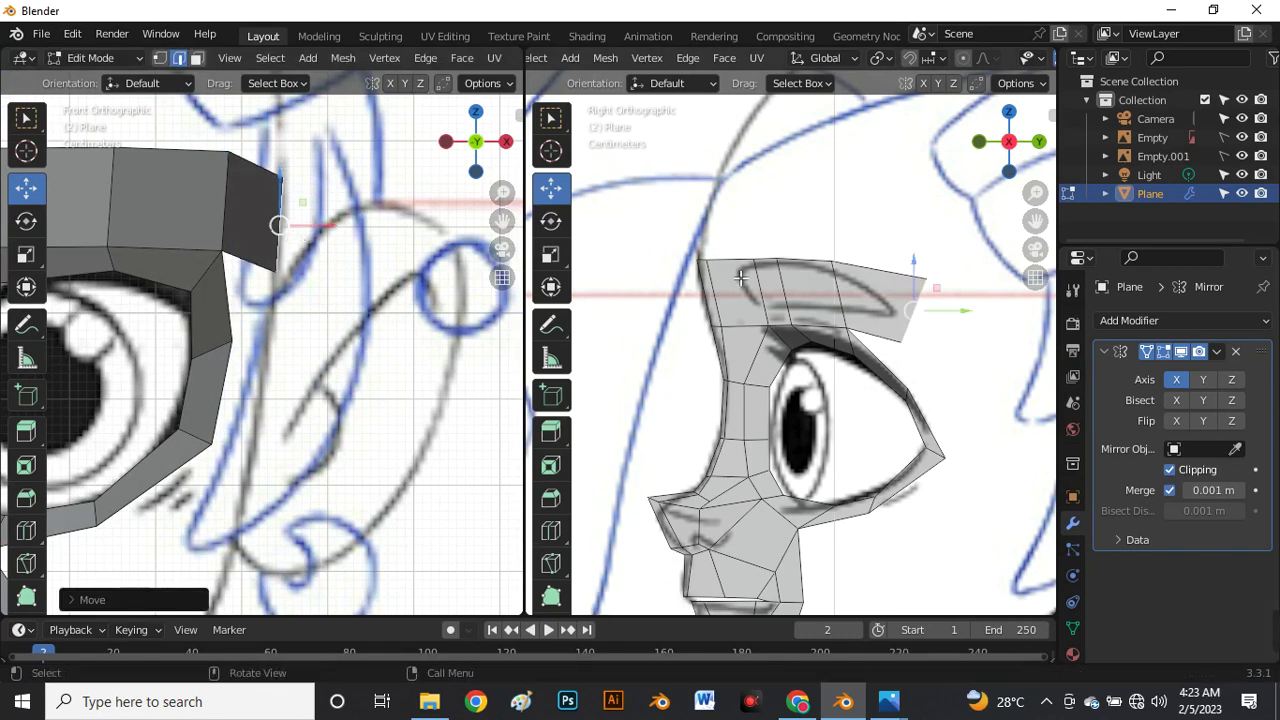
# Shift the cross edge just before the temple edge slightly inward to follow the head outline in the front view.
pyautogui.click(225, 224)
pyautogui.press('g')
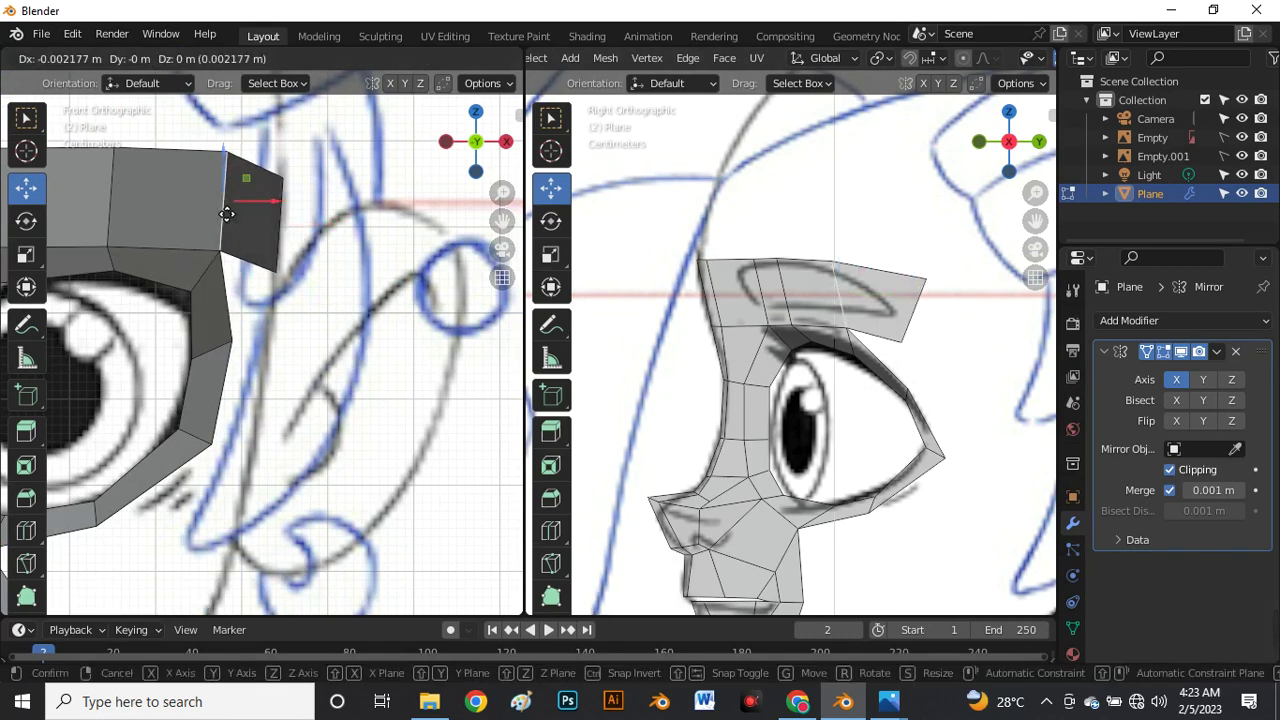
pyautogui.click(381, 240)
pyautogui.scroll(-4, 789, 230)
pyautogui.scroll(-8, 298, 258)
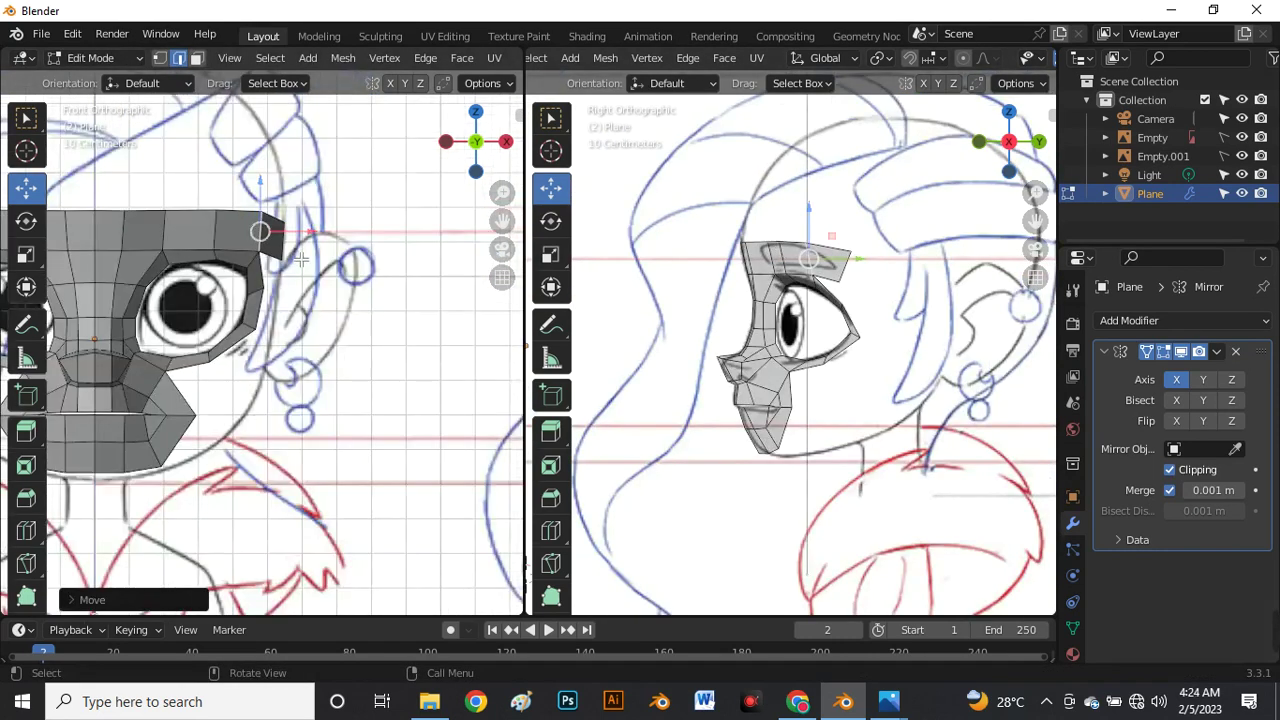
pyautogui.scroll(3, 291, 256)
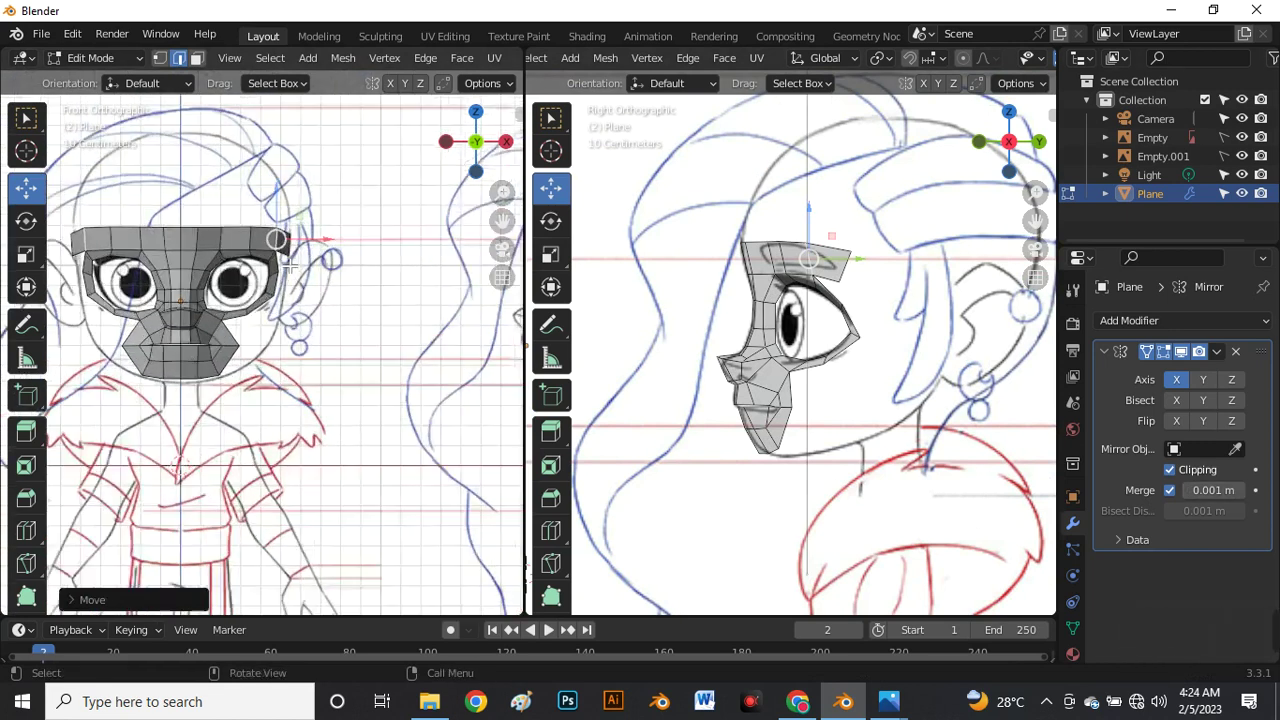
pyautogui.scroll(4, 843, 278)
# Reposition the temple strip's end edge in the side view and tilt it further to follow the curve around the eye.
pyautogui.click(848, 268)
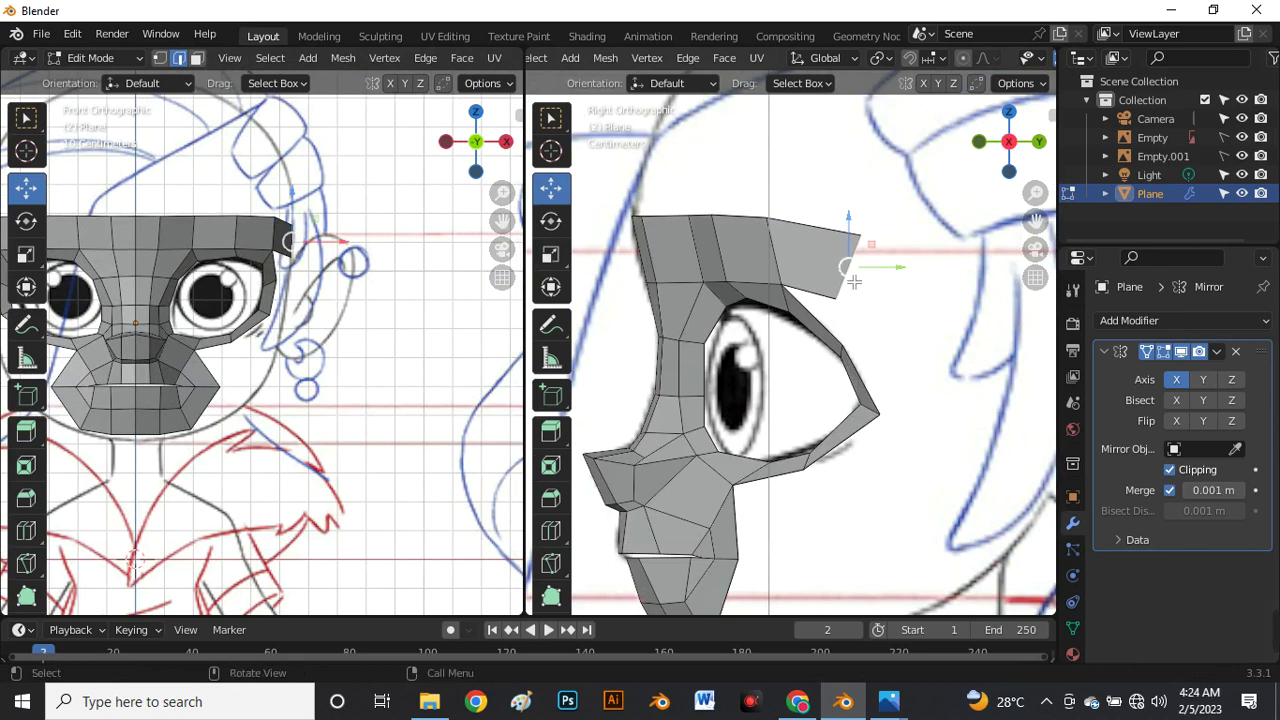
pyautogui.moveTo(849, 266)
pyautogui.mouseDown()
pyautogui.moveTo(857, 280)
pyautogui.moveTo(860, 262)
pyautogui.mouseUp()
pyautogui.press('r')
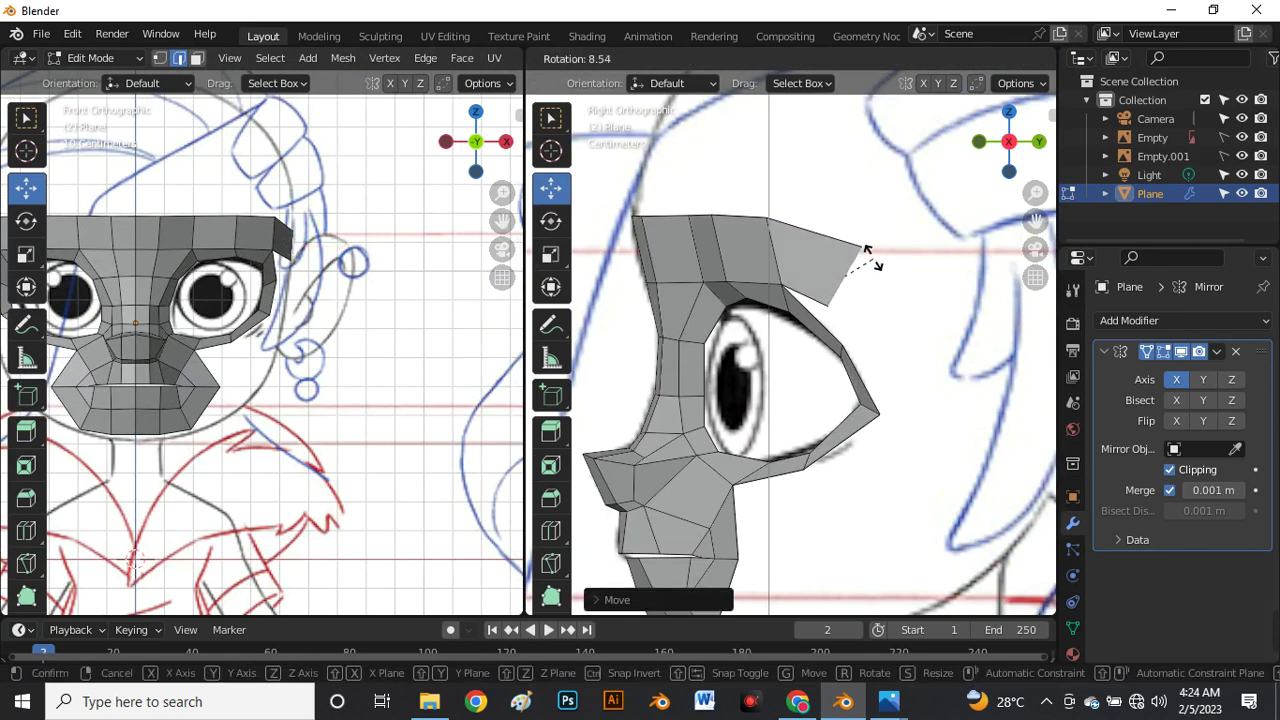
pyautogui.click(866, 248)
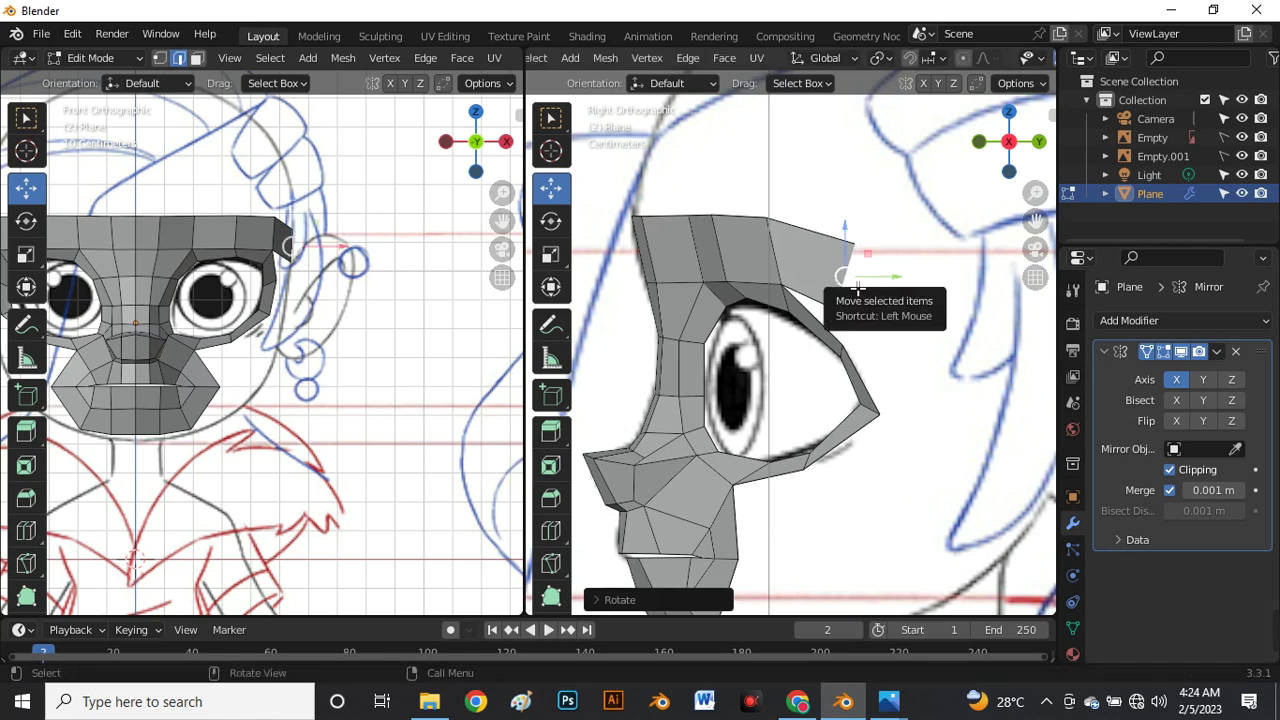
# Extrude the temple strip's end edge down behind the eye and rotate the new edge about 21 degrees in the side view.
pyautogui.moveTo(848, 252); pyautogui.dragTo(908, 371)
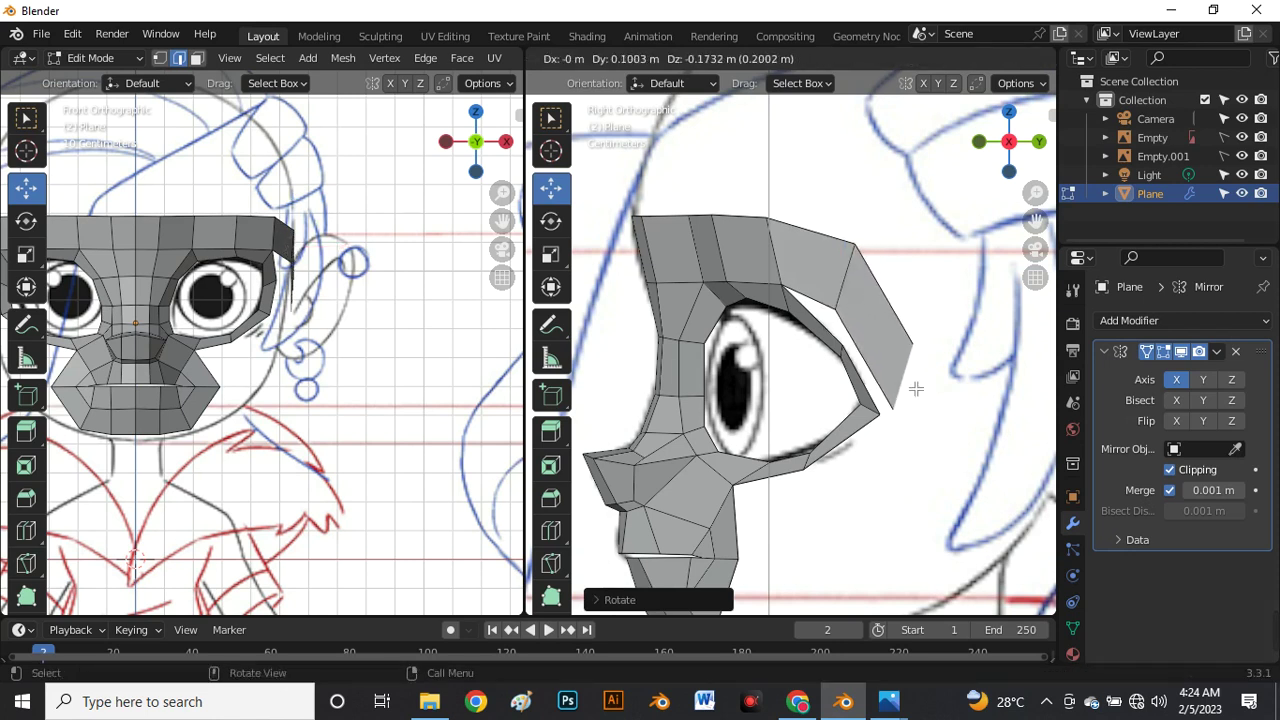
pyautogui.click(917, 388)
pyautogui.scroll(3, 891, 386)
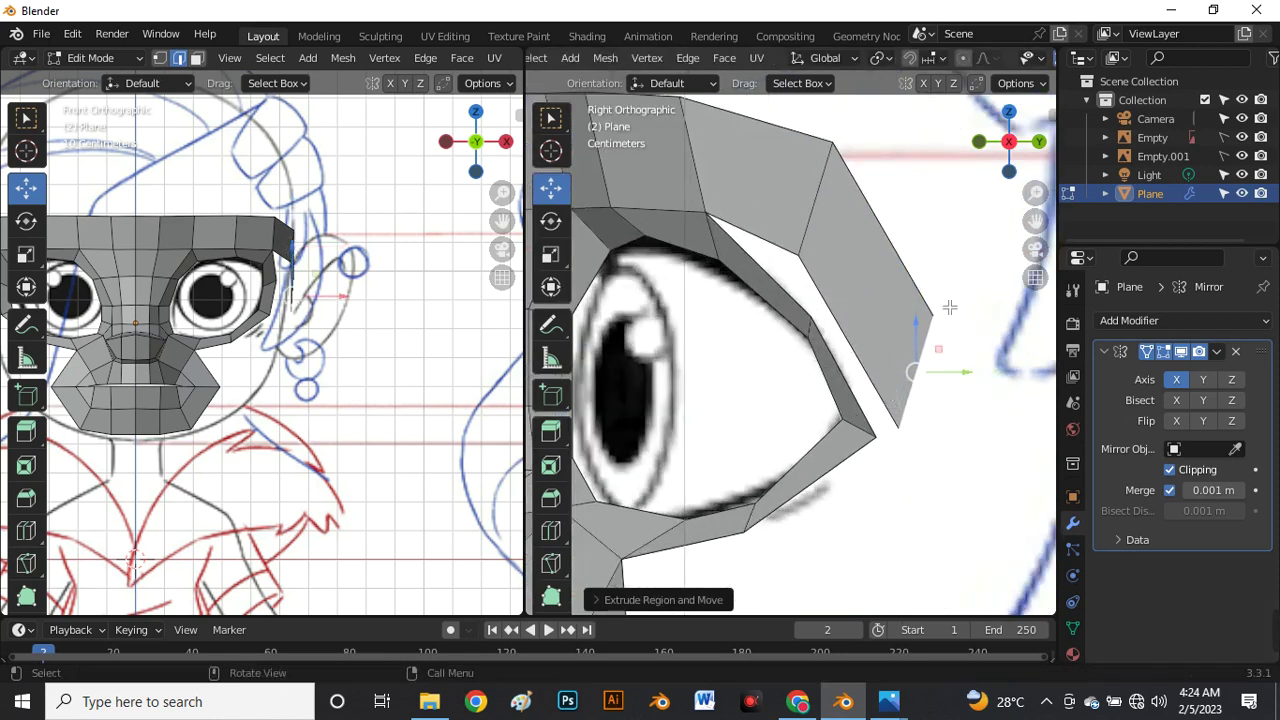
pyautogui.press('r')
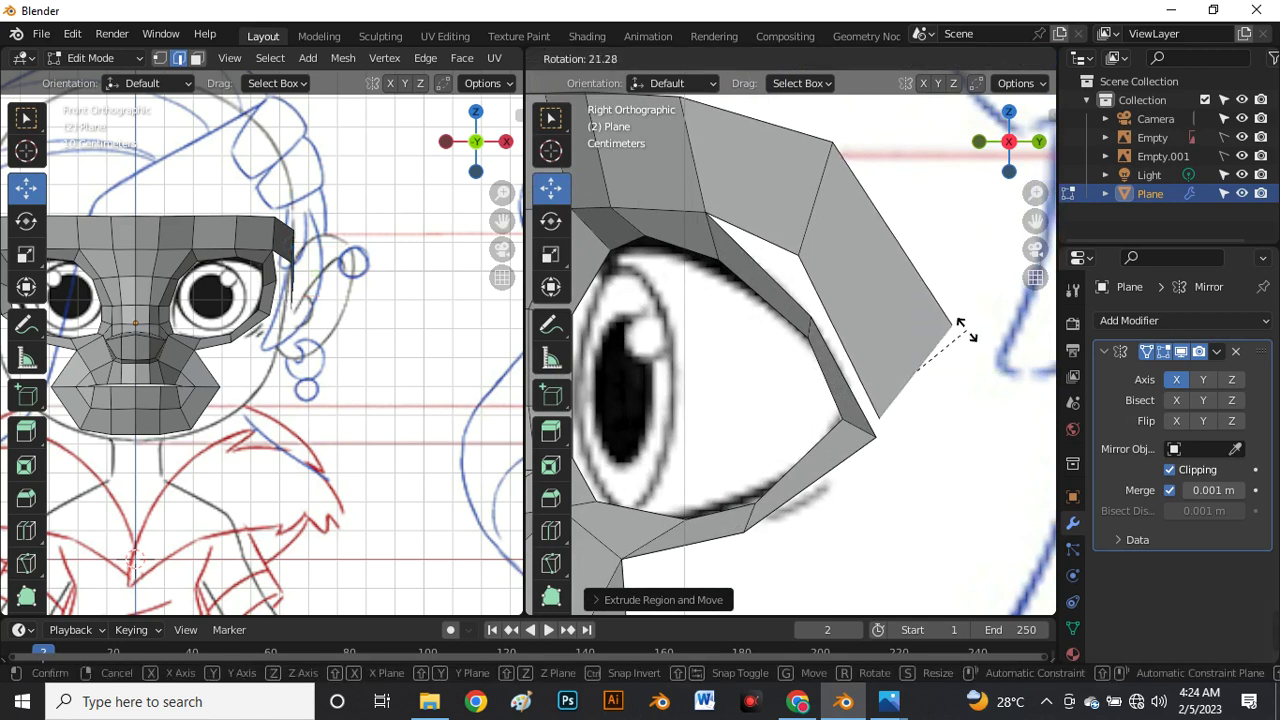
pyautogui.click(962, 330)
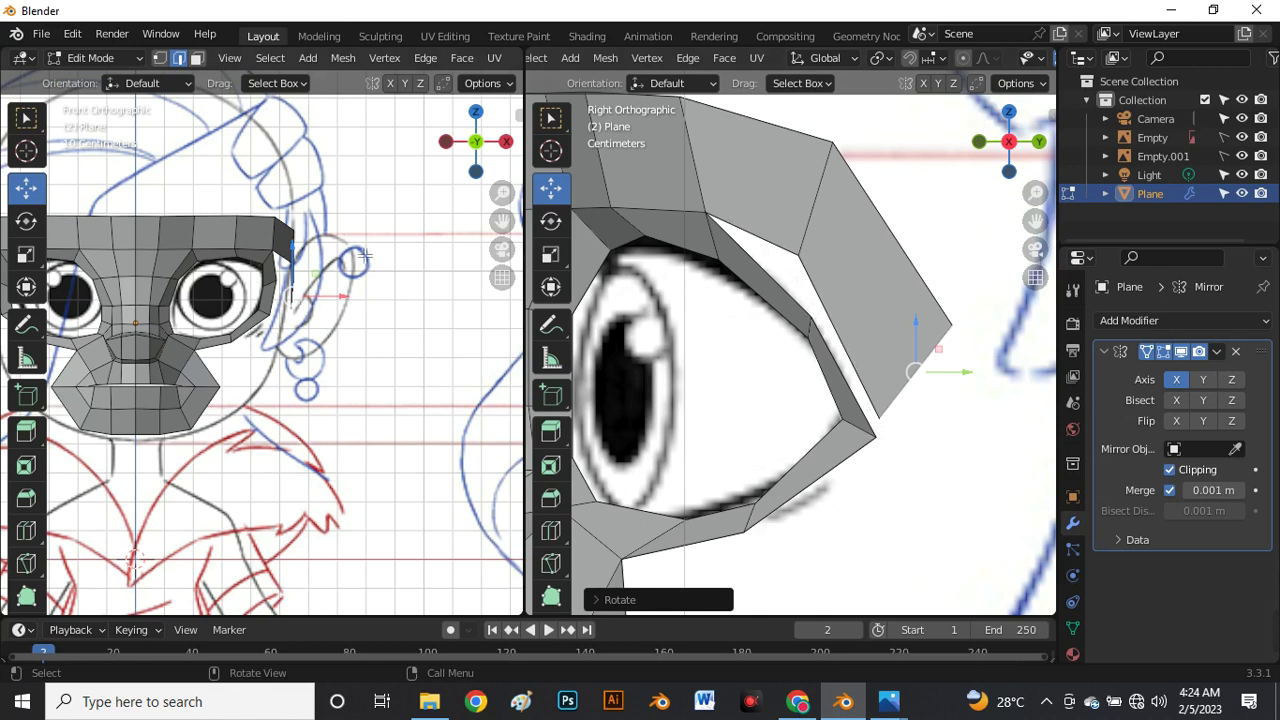
# Move the temple strip's last two cross edges inward along X to match the head outline in the front view.
pyautogui.scroll(3, 365, 255)
pyautogui.click(256, 222)
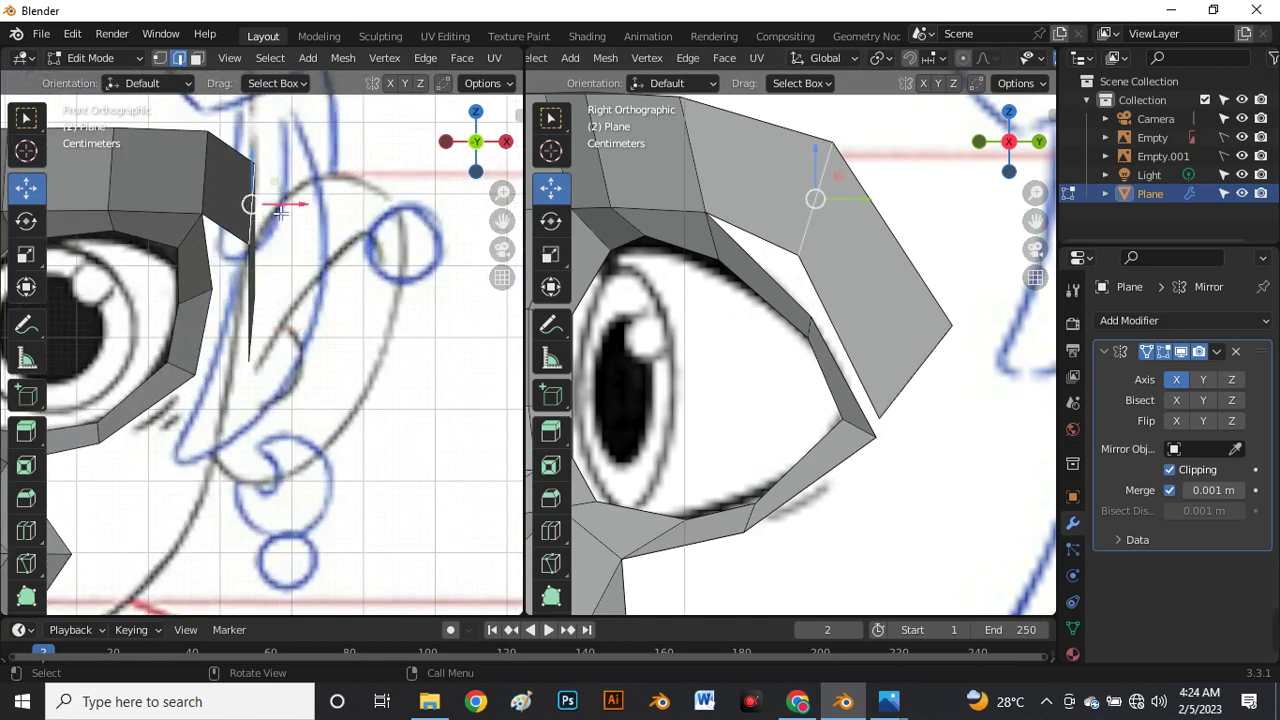
pyautogui.press('g')
pyautogui.press('x')
pyautogui.click(264, 230)
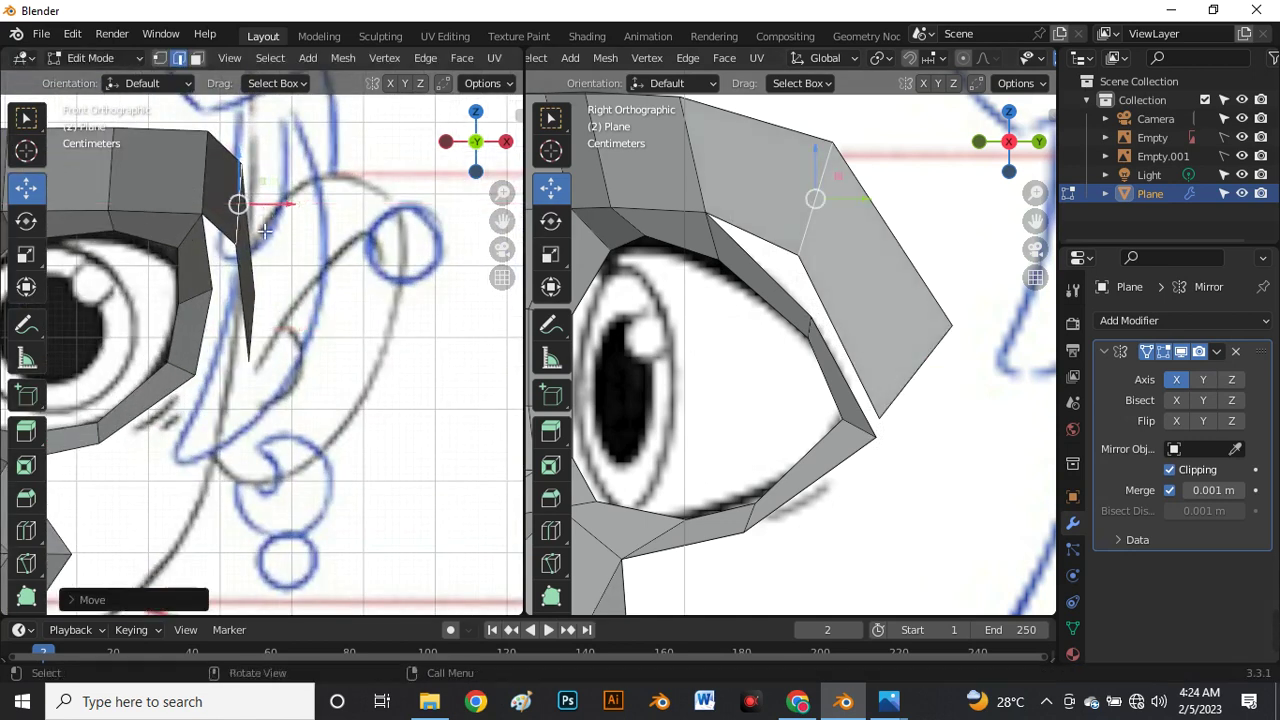
pyautogui.click(274, 311)
pyautogui.click(269, 330)
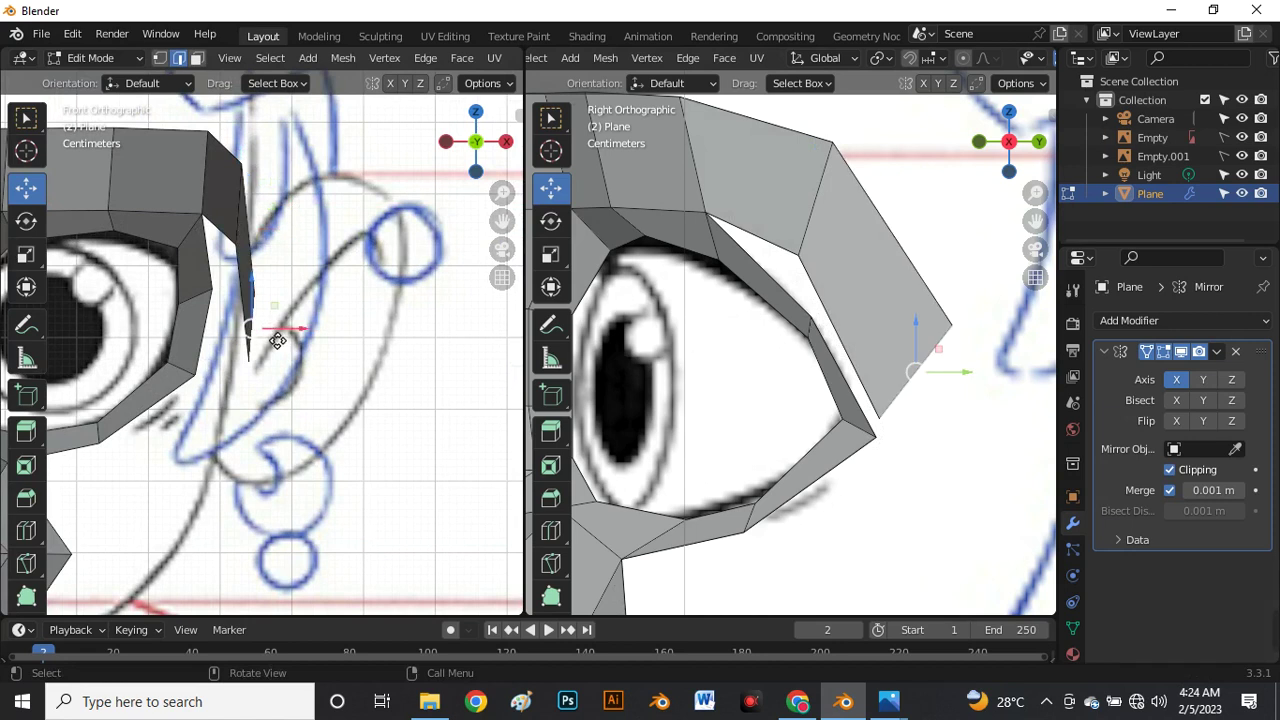
pyautogui.press('g')
pyautogui.press('x')
pyautogui.click(264, 336)
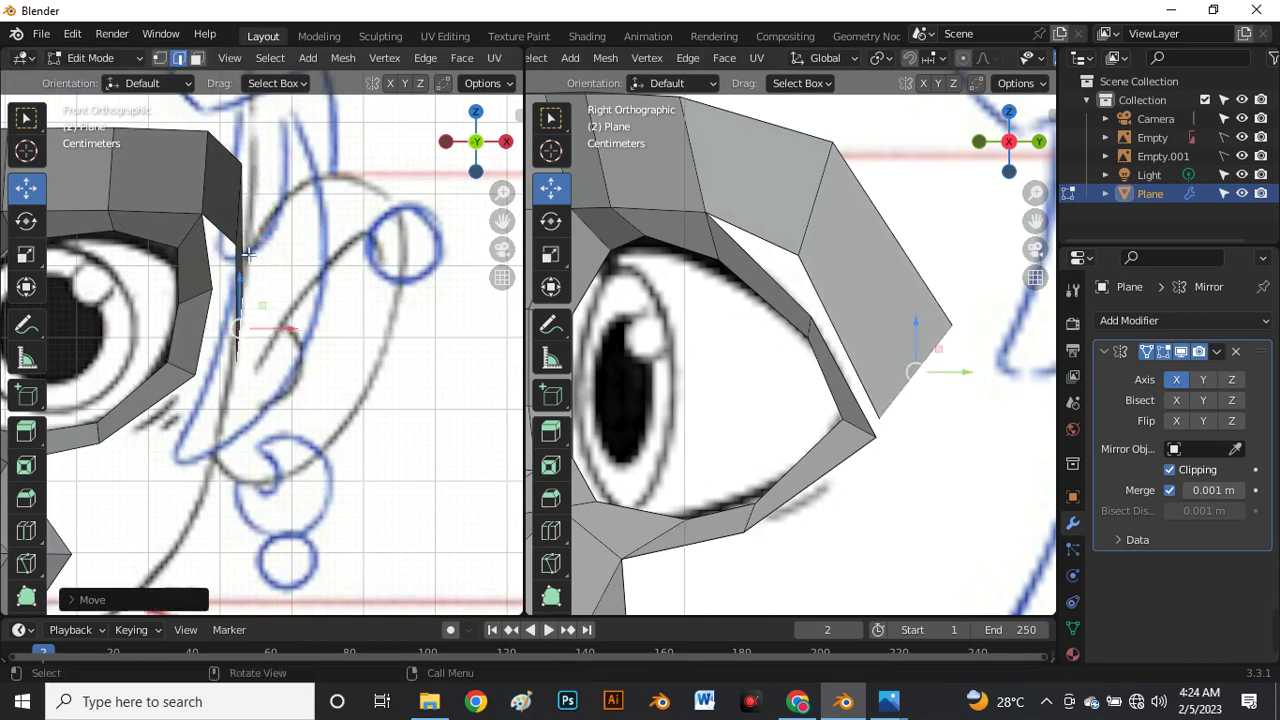
# Nudge the upper of the two temple cross edges slightly sideways in the front view.
pyautogui.click(262, 233)
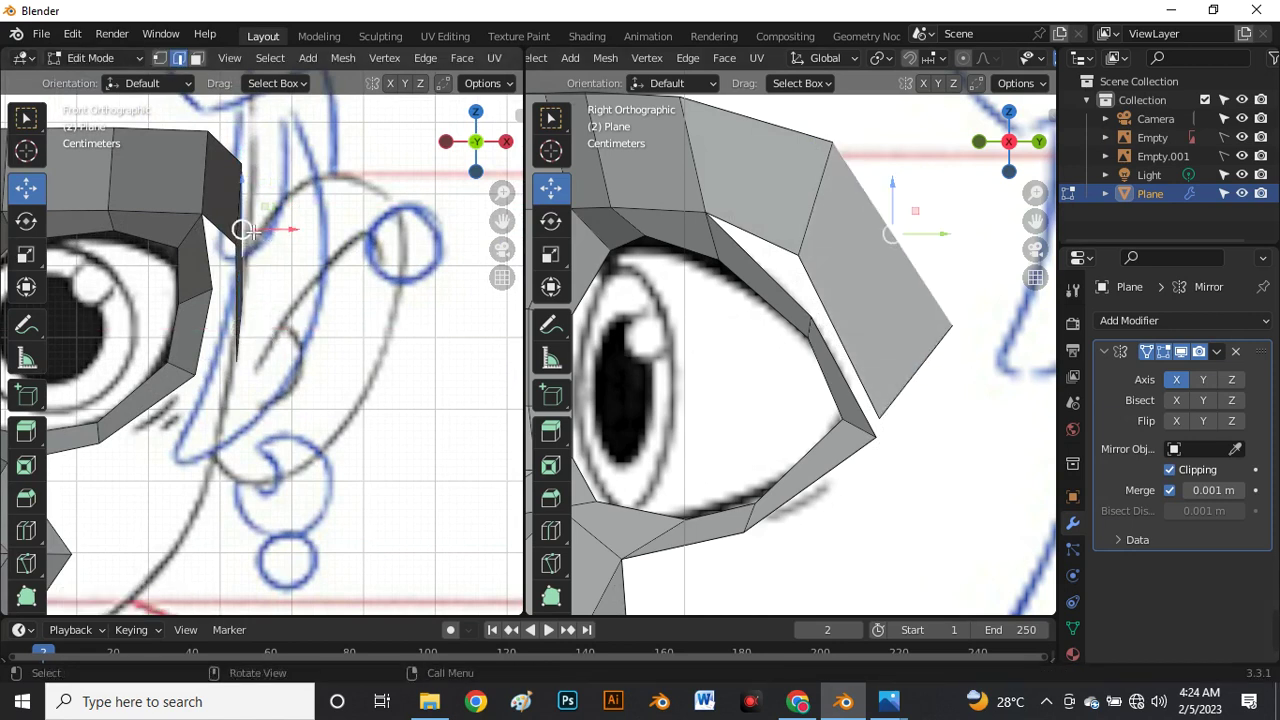
pyautogui.click(247, 236)
pyautogui.moveTo(270, 221); pyautogui.dragTo(261, 220)
pyautogui.scroll(-4, 297, 344)
pyautogui.scroll(2, 297, 344)
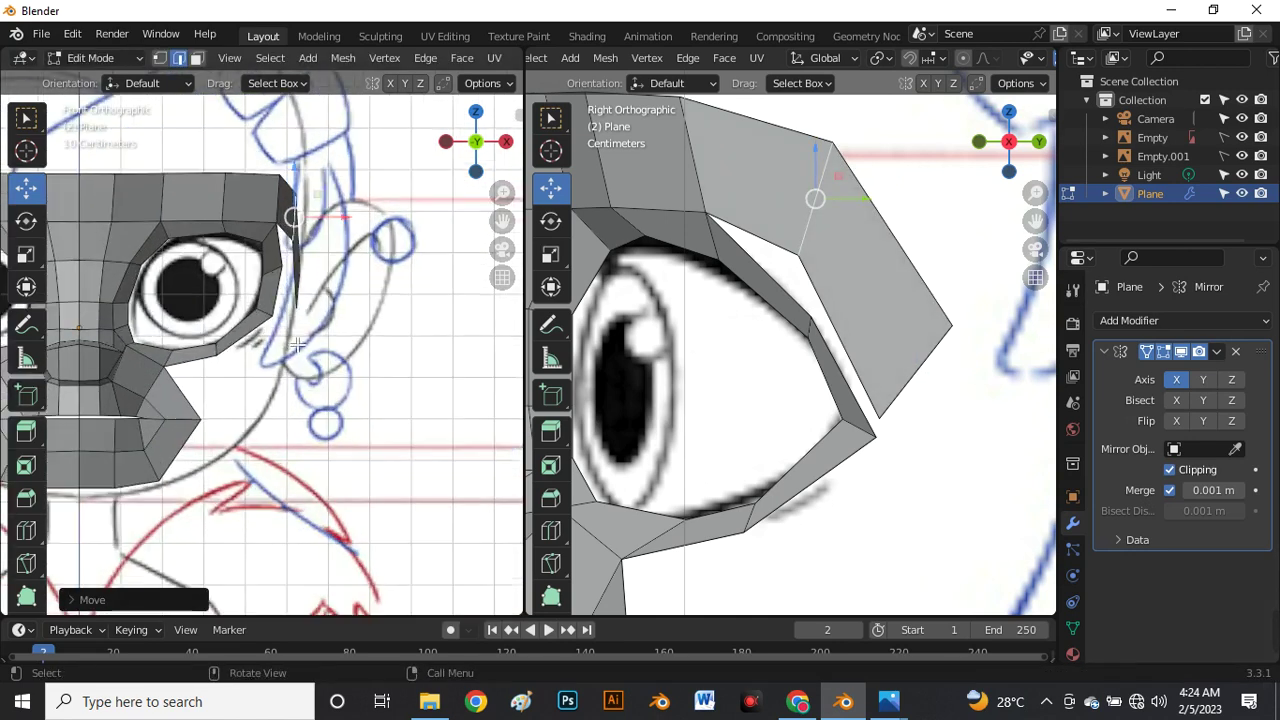
# Rotate the strip's lowest edge further in the side view so it points toward the outer eye corner.
pyautogui.click(929, 390)
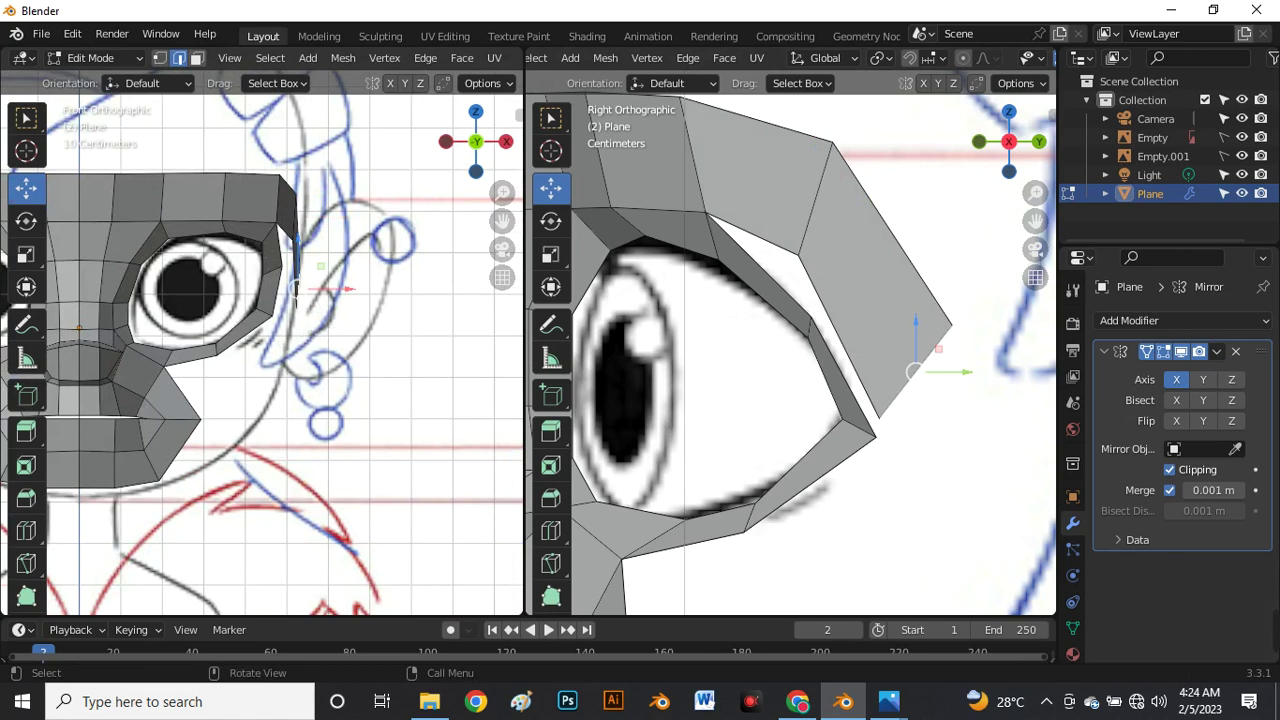
pyautogui.press('r')
pyautogui.rightClick(309, 321)
pyautogui.press('r')
pyautogui.click(914, 366)
pyautogui.scroll(-2, 914, 366)
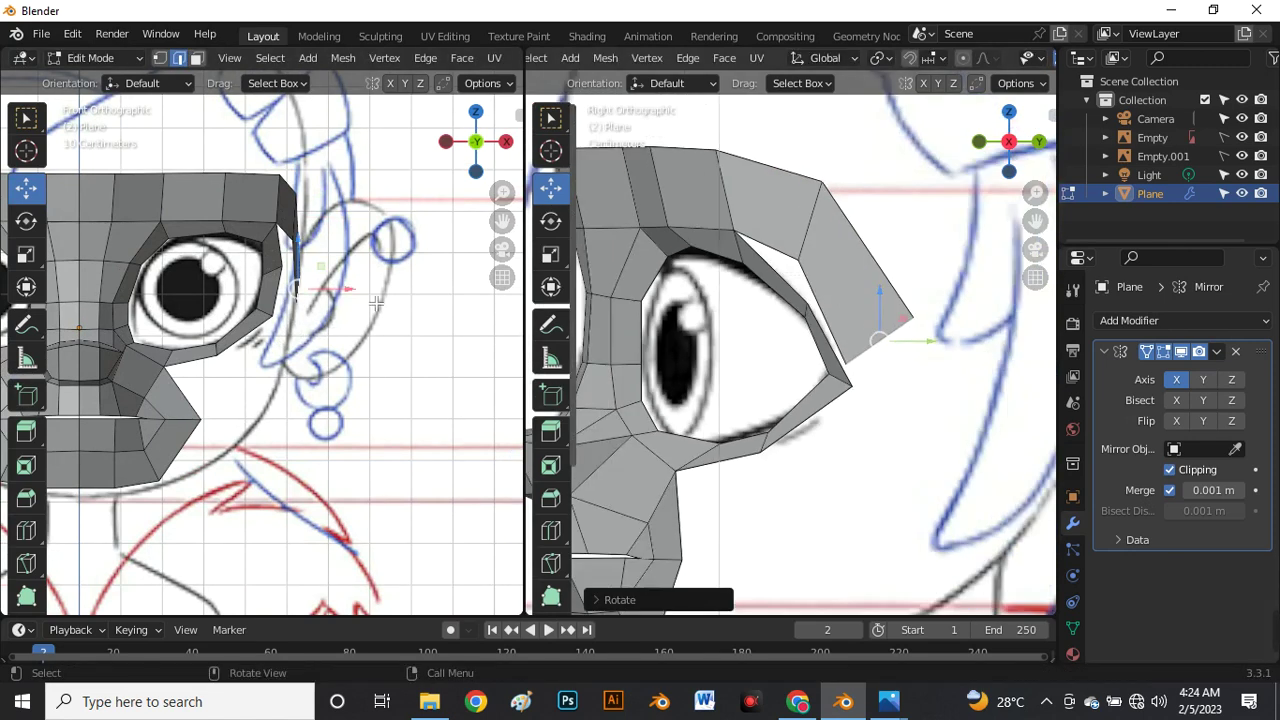
pyautogui.scroll(-4, 376, 302)
pyautogui.scroll(-3, 857, 319)
pyautogui.scroll(2, 857, 319)
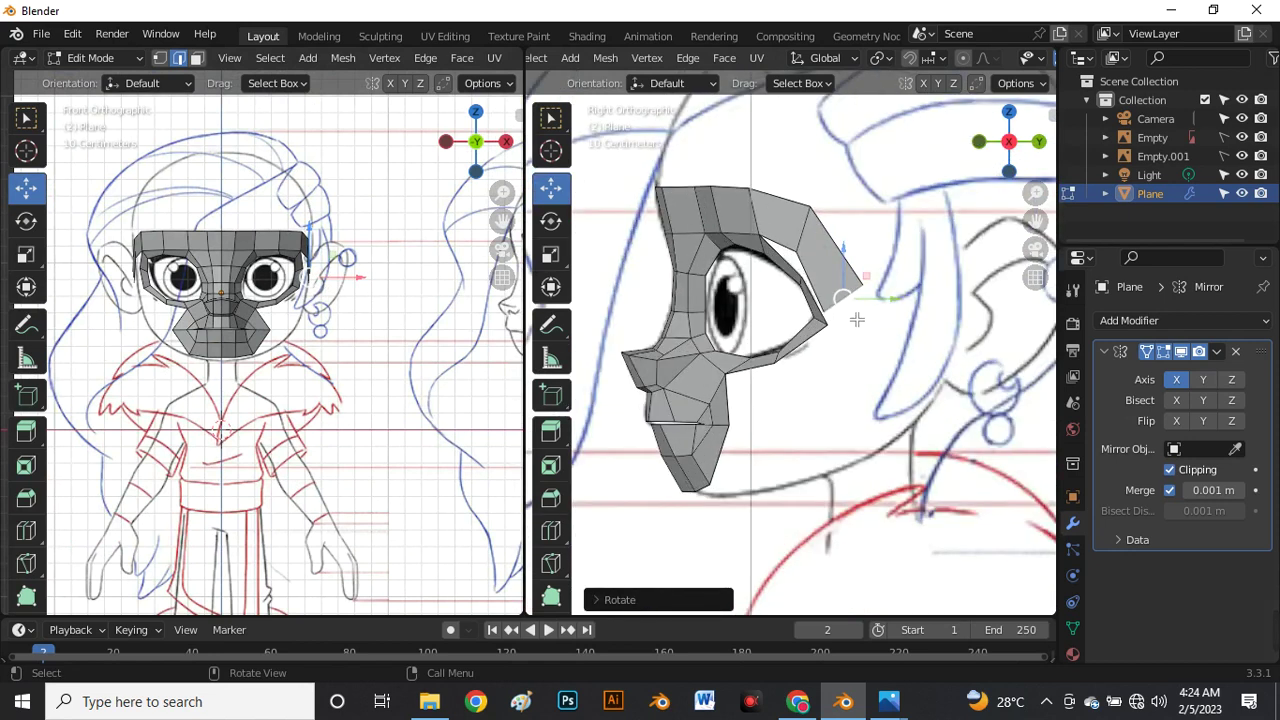
# Extrude the strip's lowest edge downward past the eye corner, level it, and move it forward beneath the temple.
pyautogui.press('e')
pyautogui.click(931, 342)
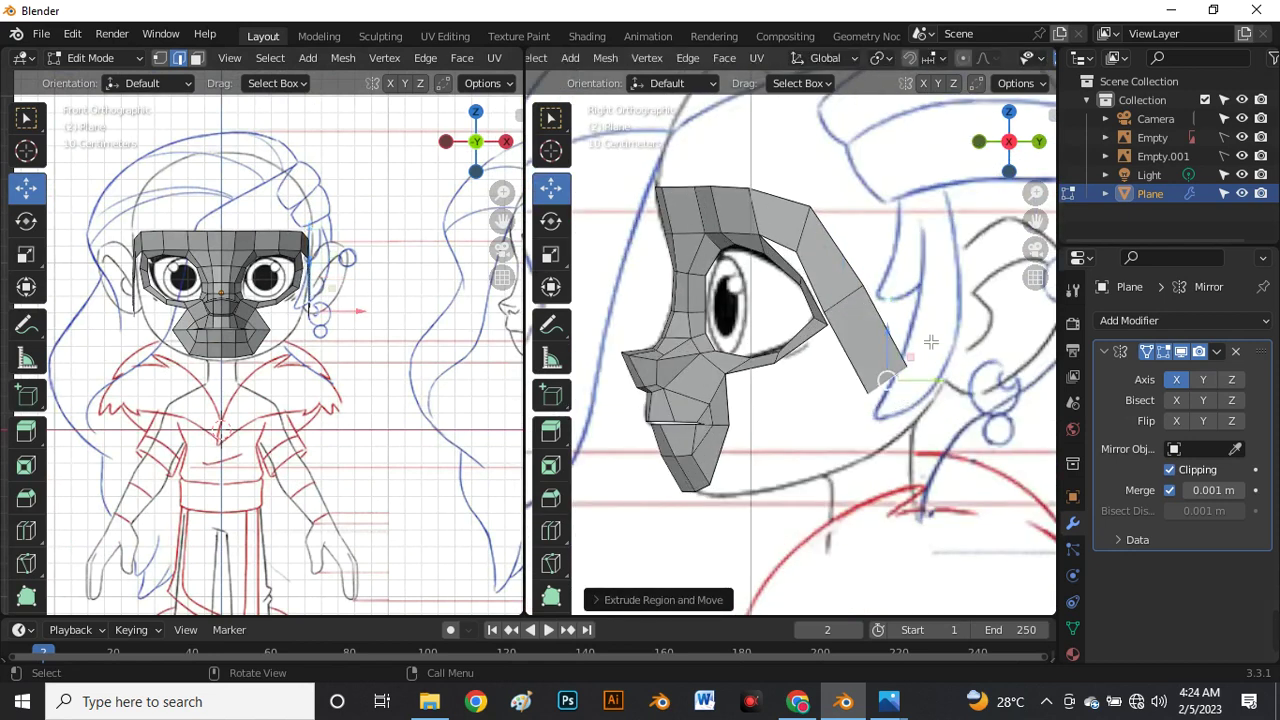
pyautogui.press('r')
pyautogui.click(955, 380)
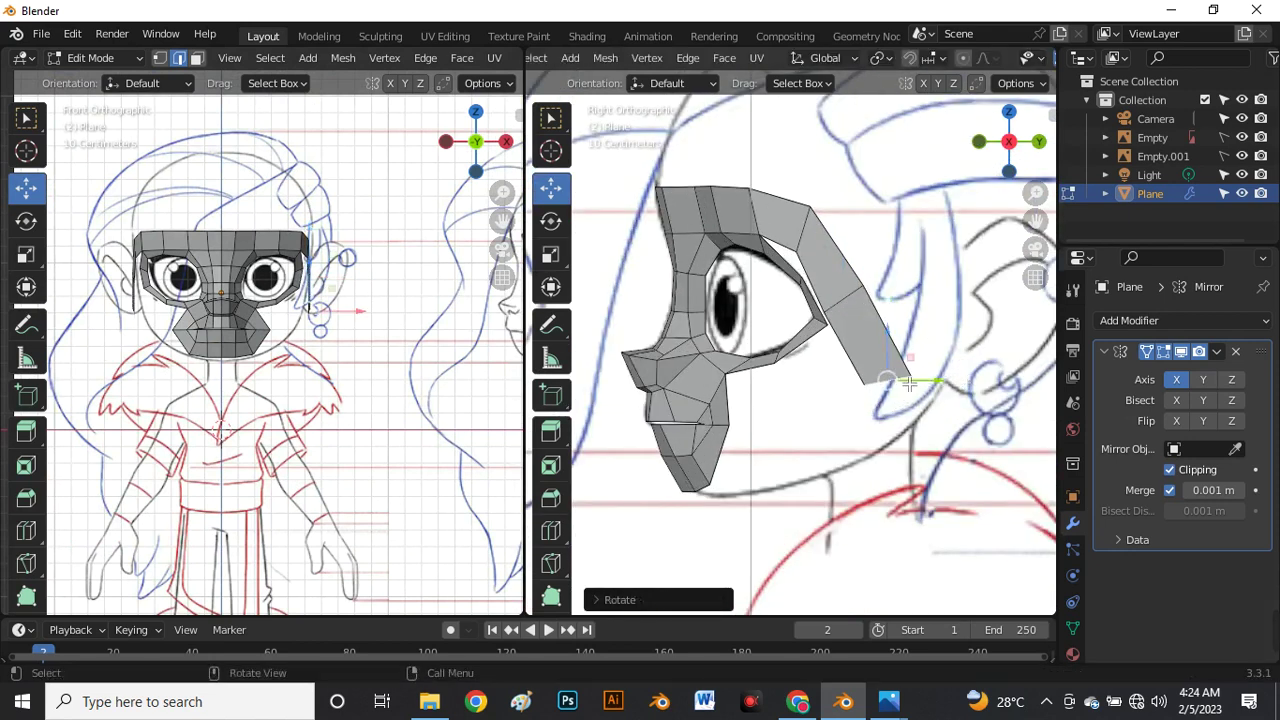
pyautogui.press('g')
pyautogui.click(858, 340)
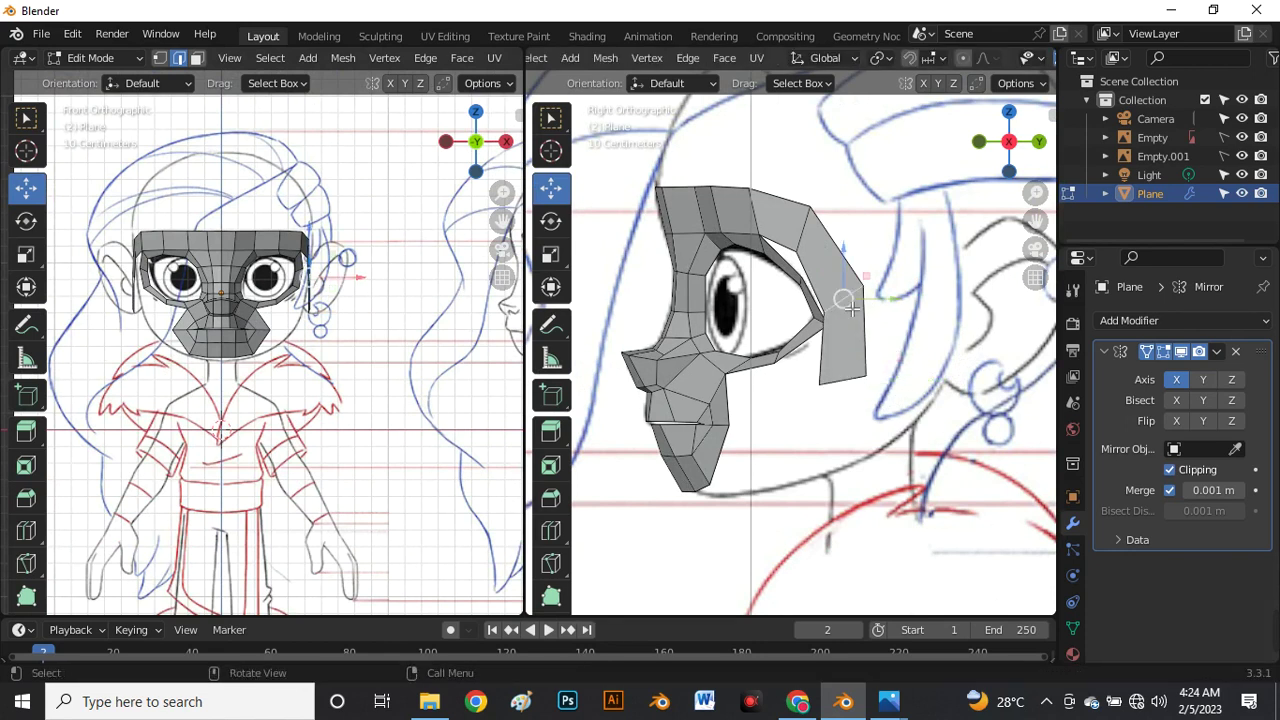
# Tilt the cross edge beside the outer eye corner and move it back and down, clear of the eye mesh.
pyautogui.scroll(4, 860, 330)
pyautogui.press('r')
pyautogui.click(878, 313)
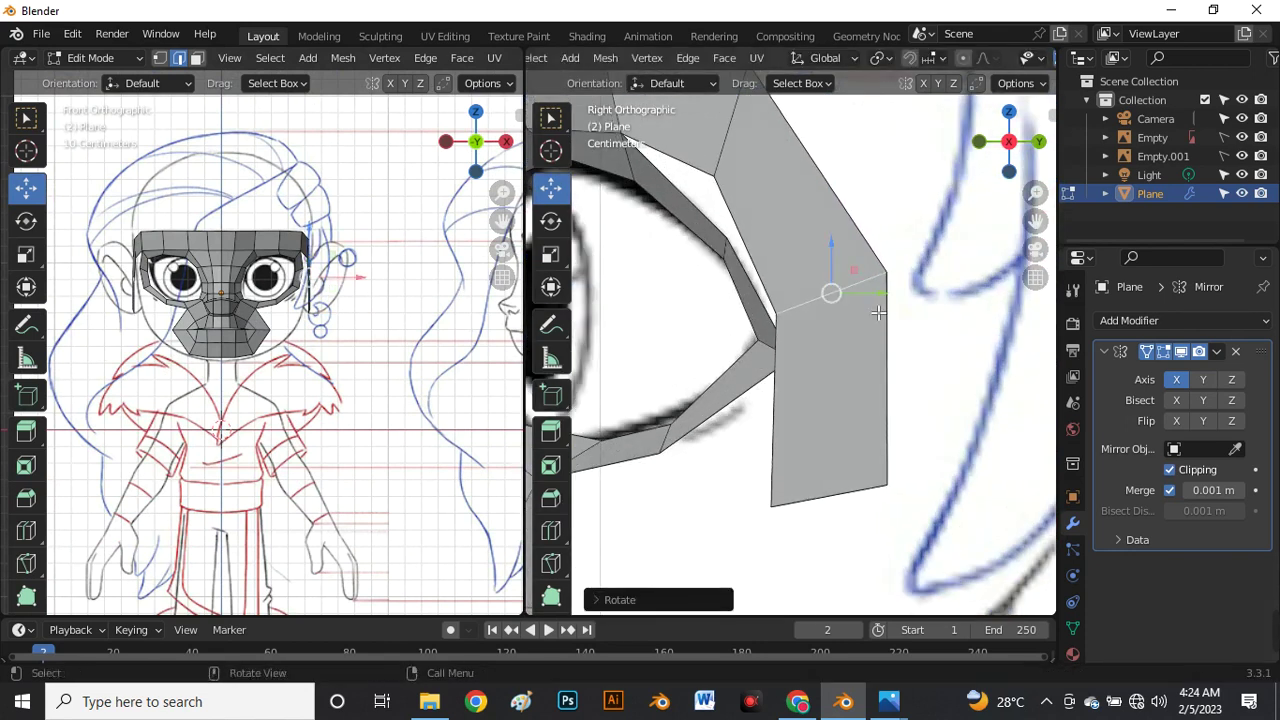
pyautogui.moveTo(845, 296); pyautogui.dragTo(877, 333)
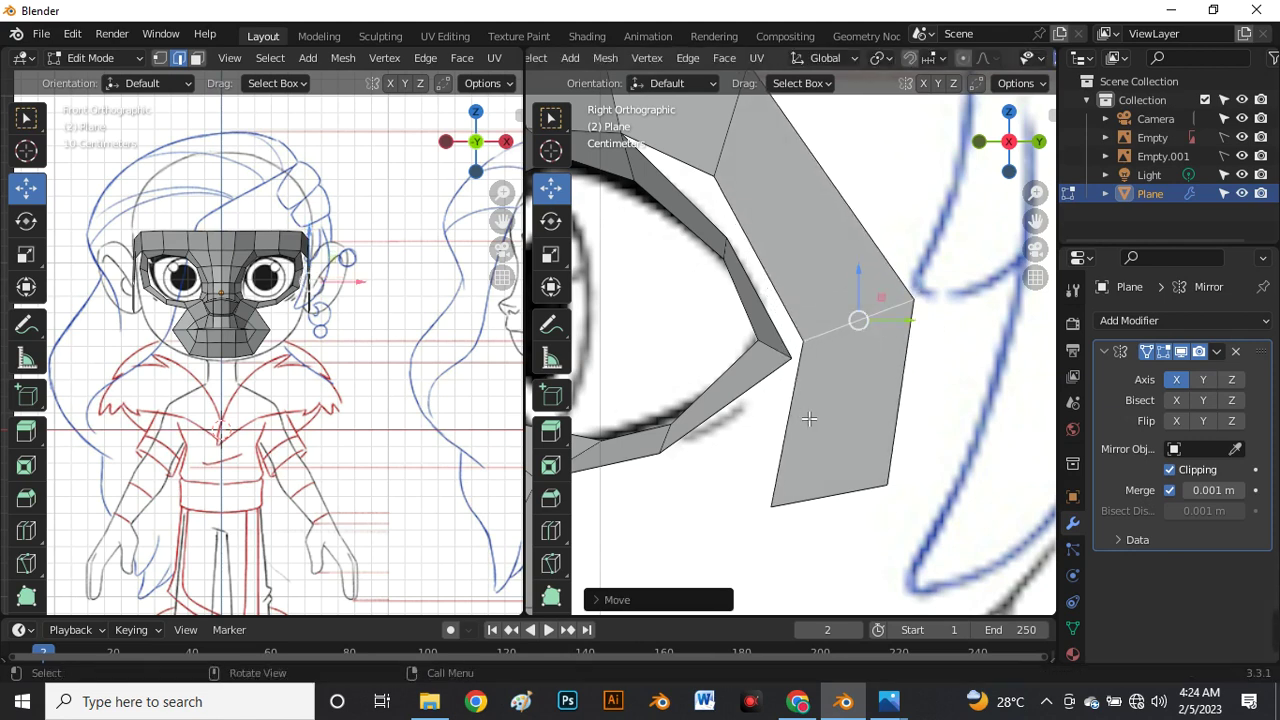
# Level the strip's lowest edge in the side view and move it inward to the face outline in the front view.
pyautogui.click(861, 507)
pyautogui.press('r')
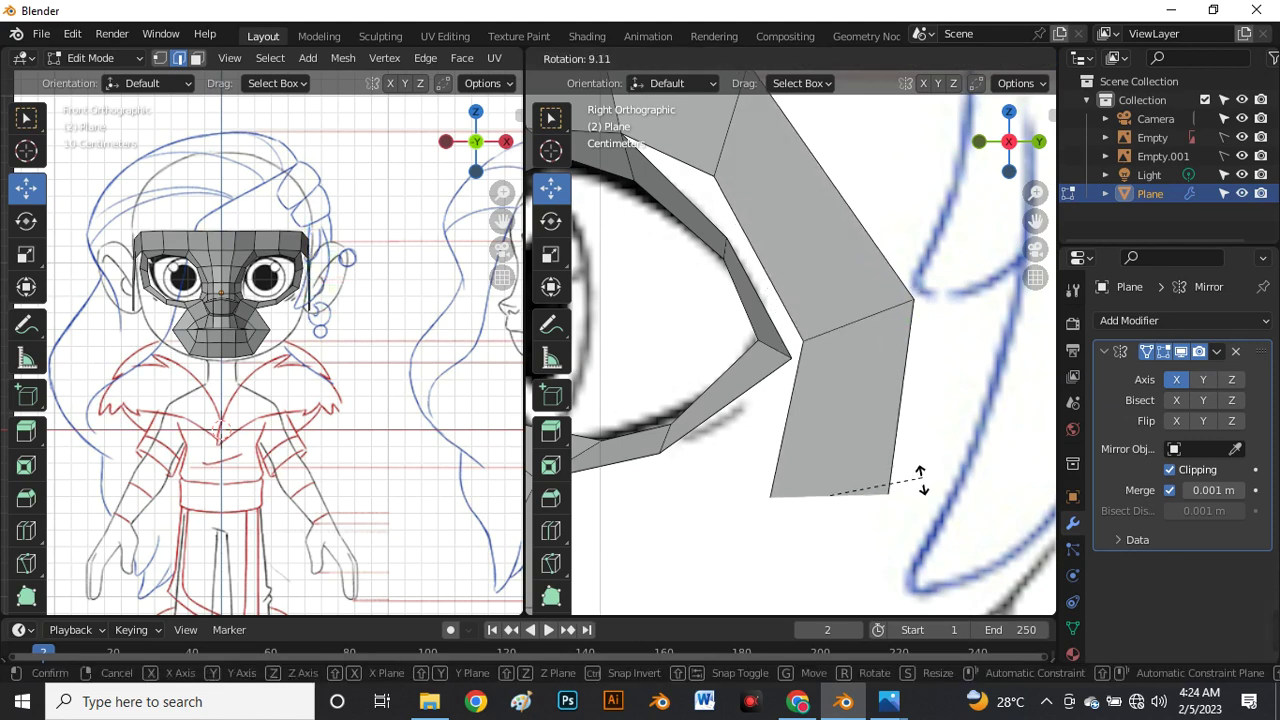
pyautogui.click(905, 488)
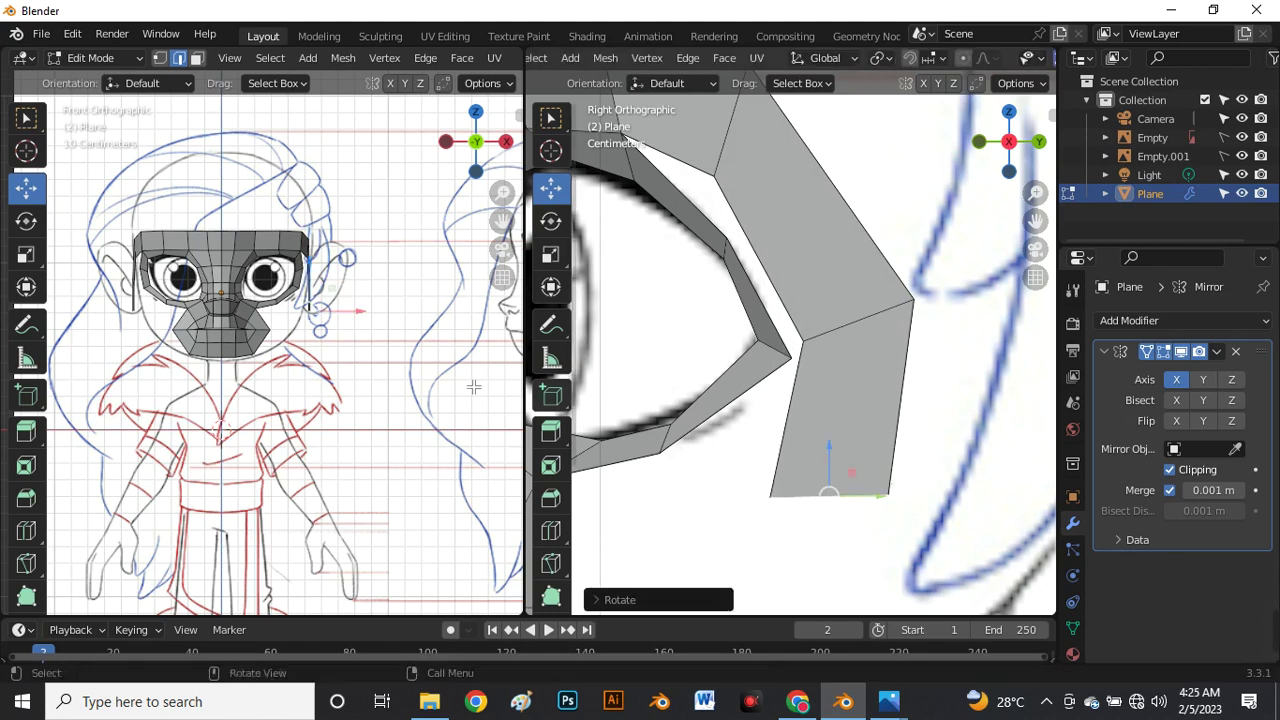
pyautogui.scroll(4, 313, 316)
pyautogui.scroll(2, 308, 254)
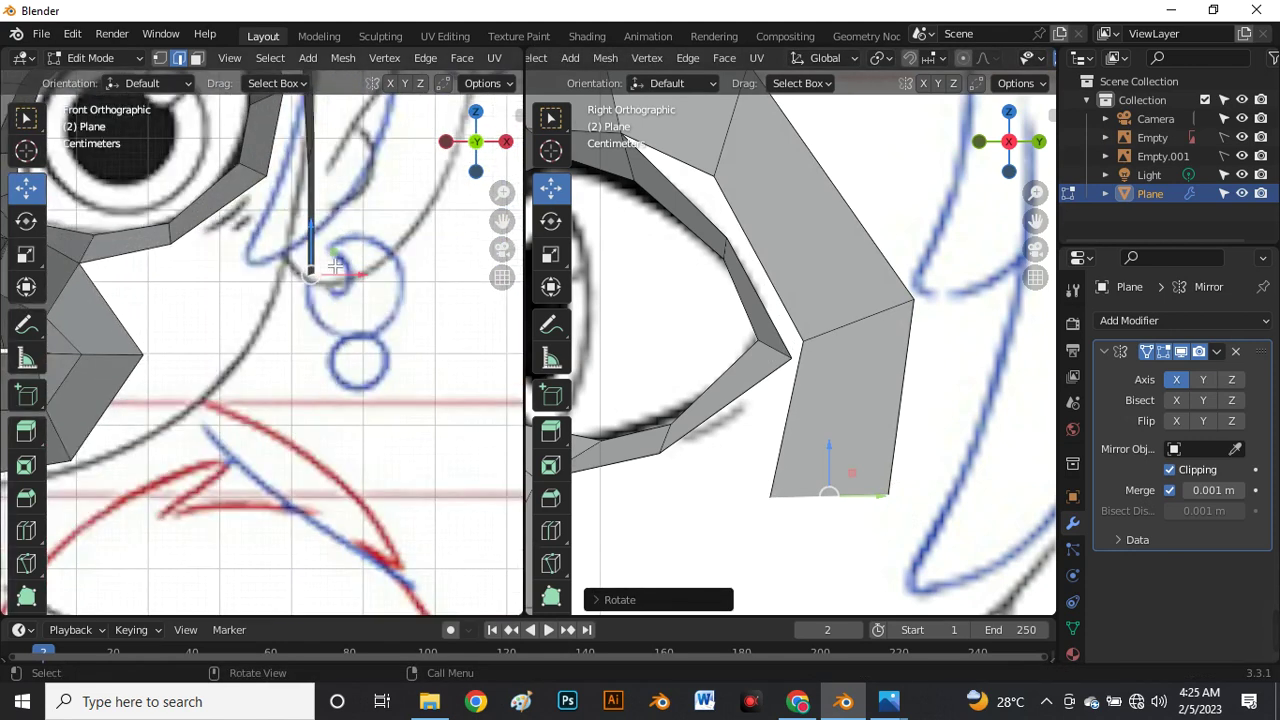
pyautogui.moveTo(341, 285); pyautogui.dragTo(314, 279)
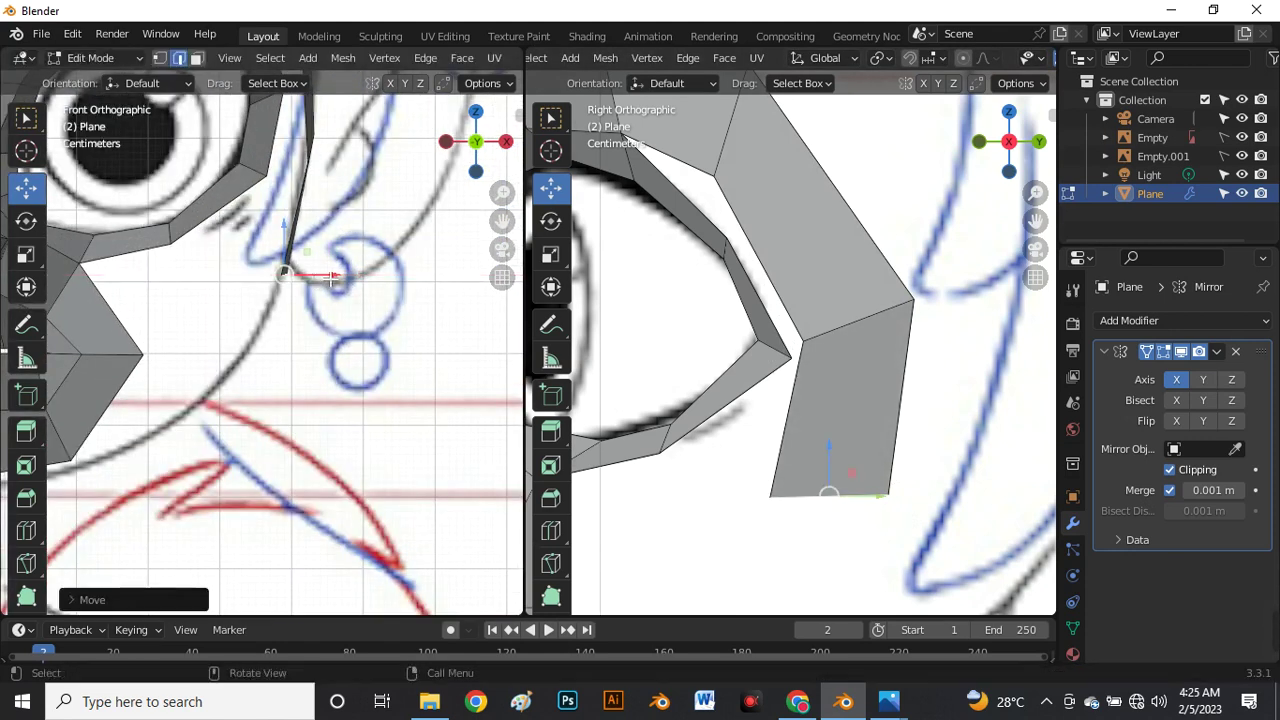
# Tilt the strip's lowest edge in the side view so its back end drops and it points along the jaw.
pyautogui.scroll(-5, 358, 256)
pyautogui.scroll(-3, 358, 256)
pyautogui.scroll(-6, 850, 360)
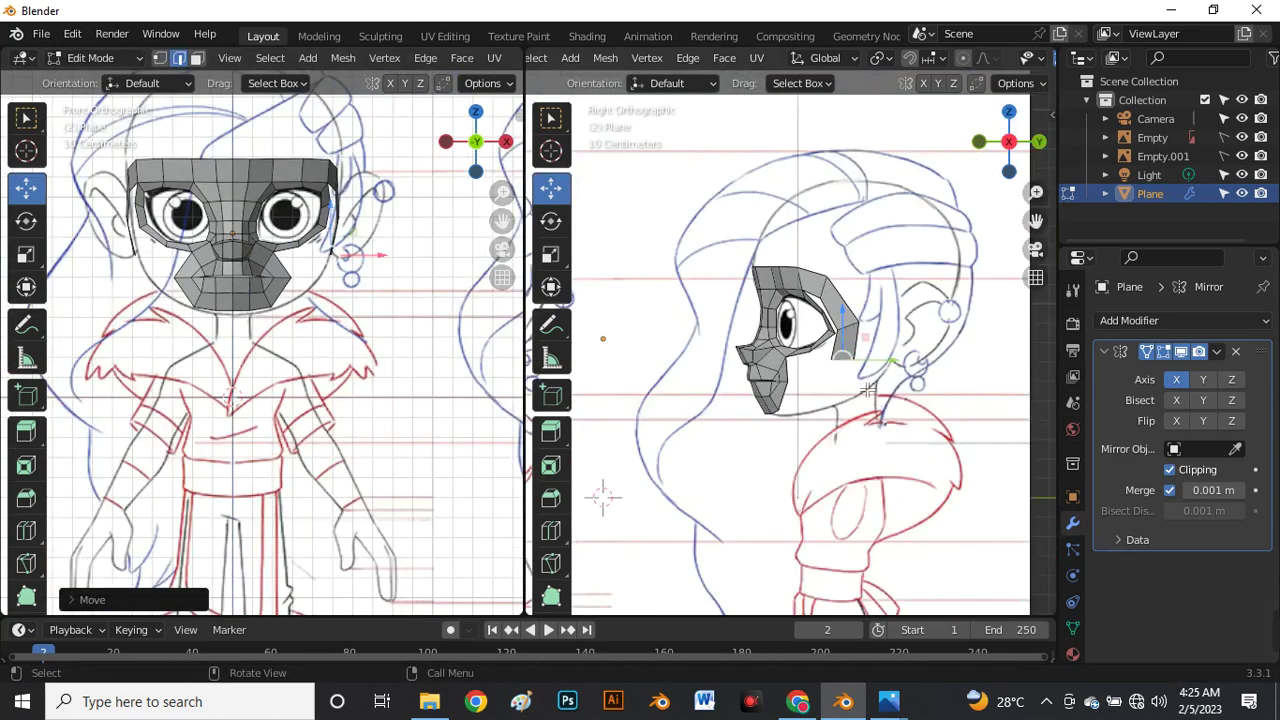
pyautogui.scroll(2, 890, 357)
pyautogui.press('r')
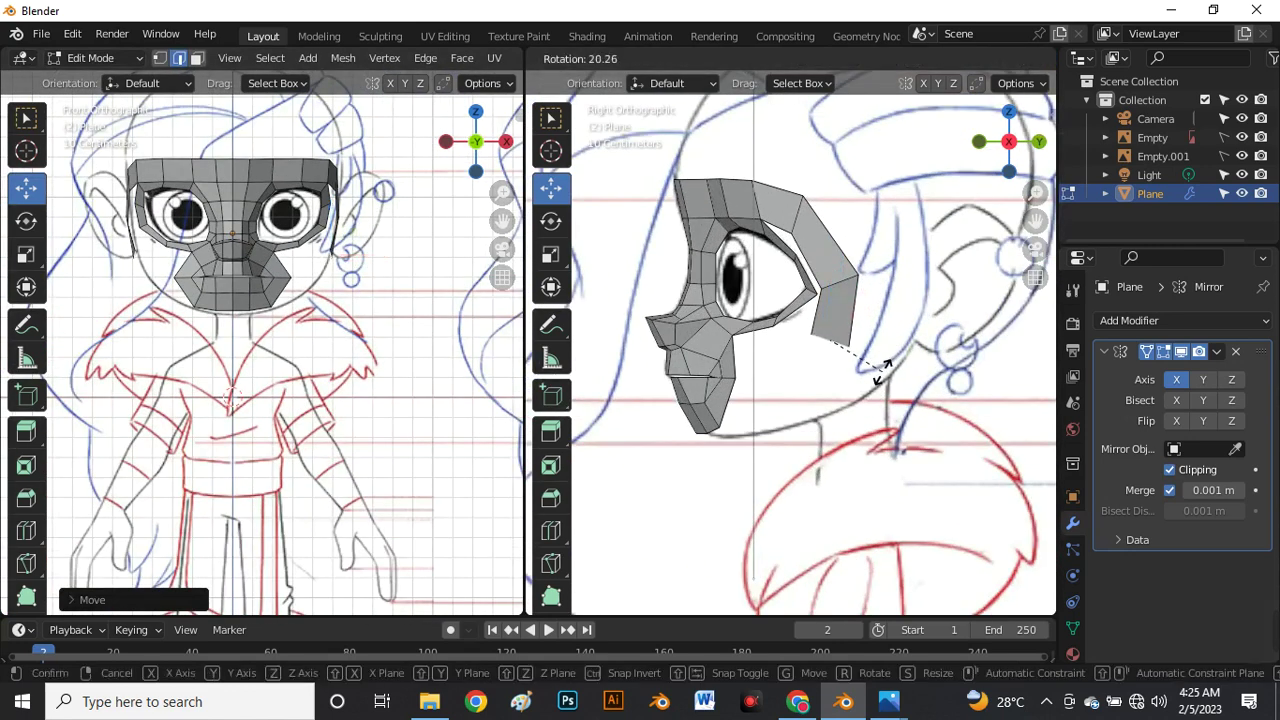
pyautogui.click(882, 368)
pyautogui.press('r')
pyautogui.click(847, 350)
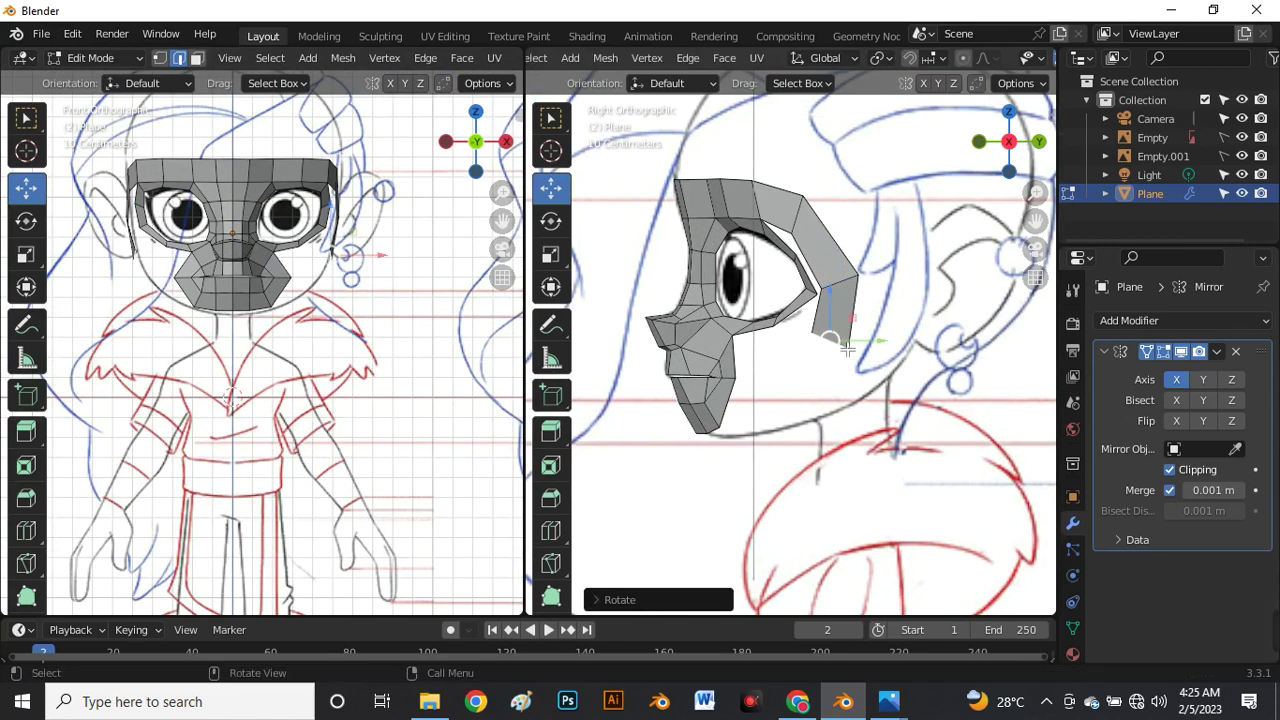
# Extrude the strip's lowest edge down and forward along the jaw, rotate it slightly, and move it inward to the front-view face outline.
pyautogui.press('e')
pyautogui.click(806, 404)
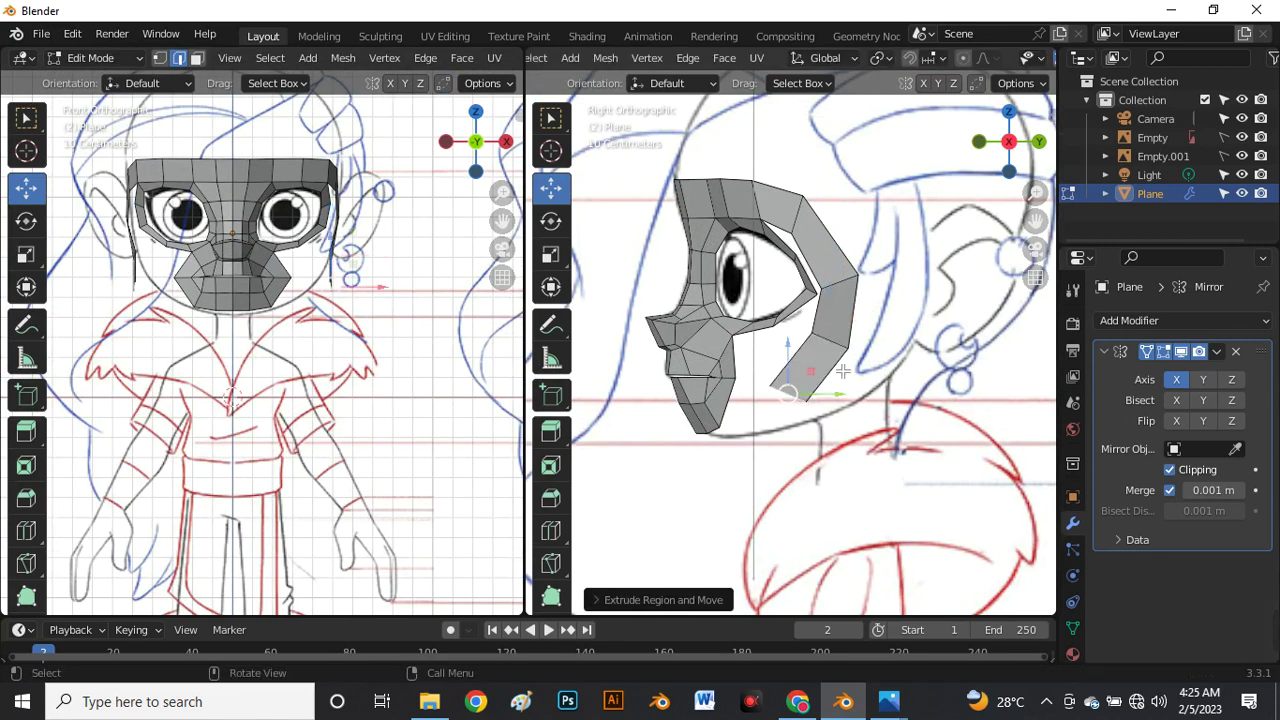
pyautogui.press('r')
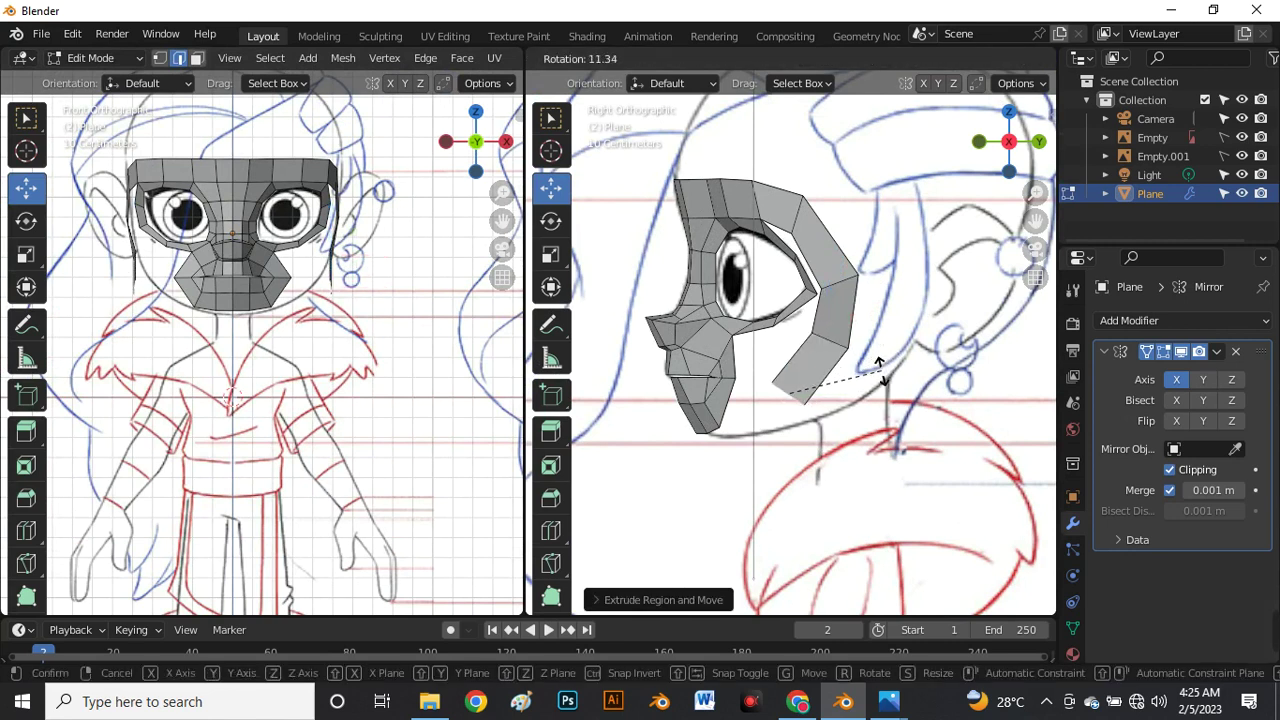
pyautogui.click(881, 370)
pyautogui.scroll(6, 334, 320)
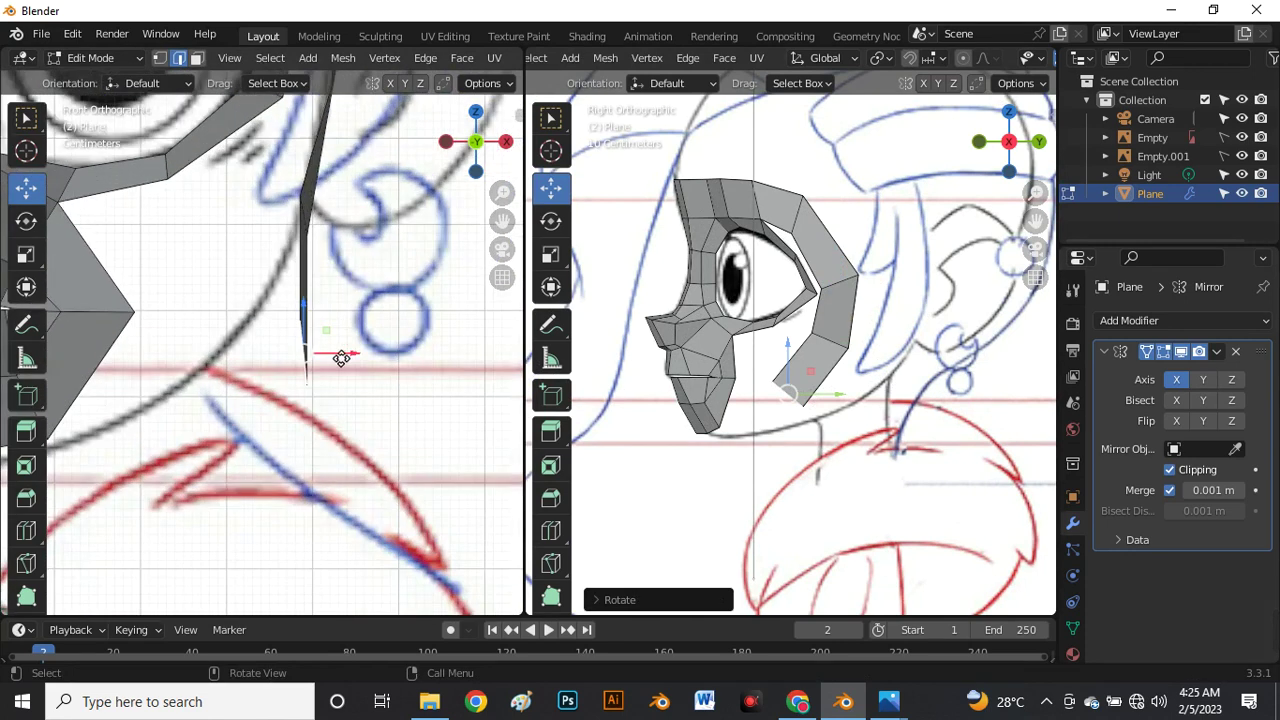
pyautogui.moveTo(341, 357); pyautogui.dragTo(205, 333)
pyautogui.scroll(-4, 692, 400)
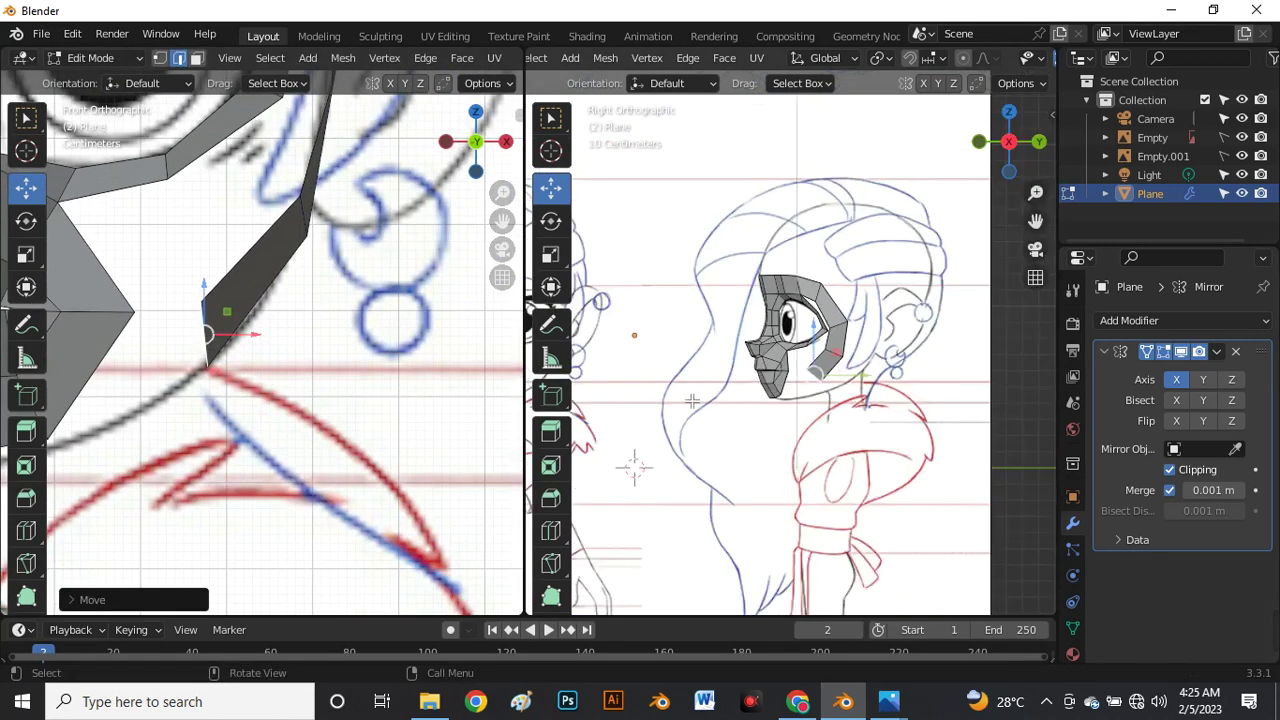
# Extrude the strip's end edge further forward and down toward the chin, and shift it inward and up to the front-view jawline.
pyautogui.scroll(-6, 240, 355)
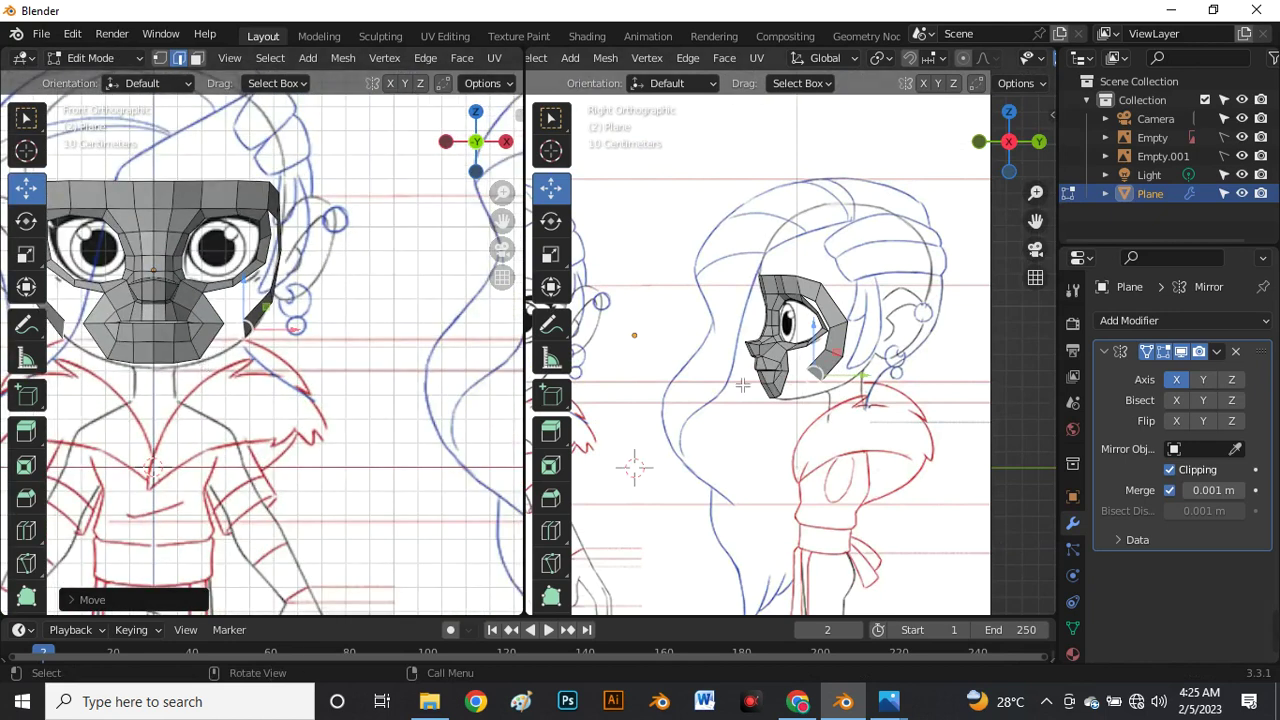
pyautogui.scroll(5, 776, 400)
pyautogui.scroll(3, 842, 377)
pyautogui.scroll(-3, 860, 363)
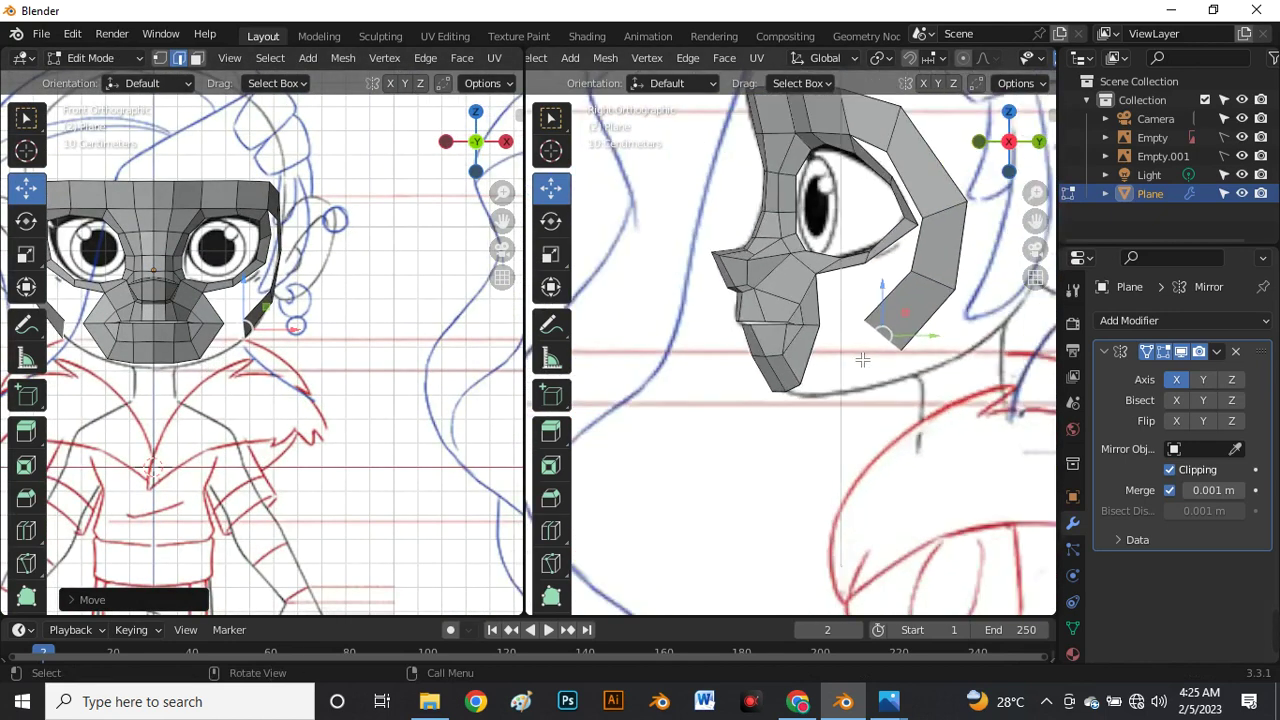
pyautogui.scroll(2, 864, 361)
pyautogui.moveTo(897, 337); pyautogui.dragTo(816, 445)
pyautogui.click(829, 446)
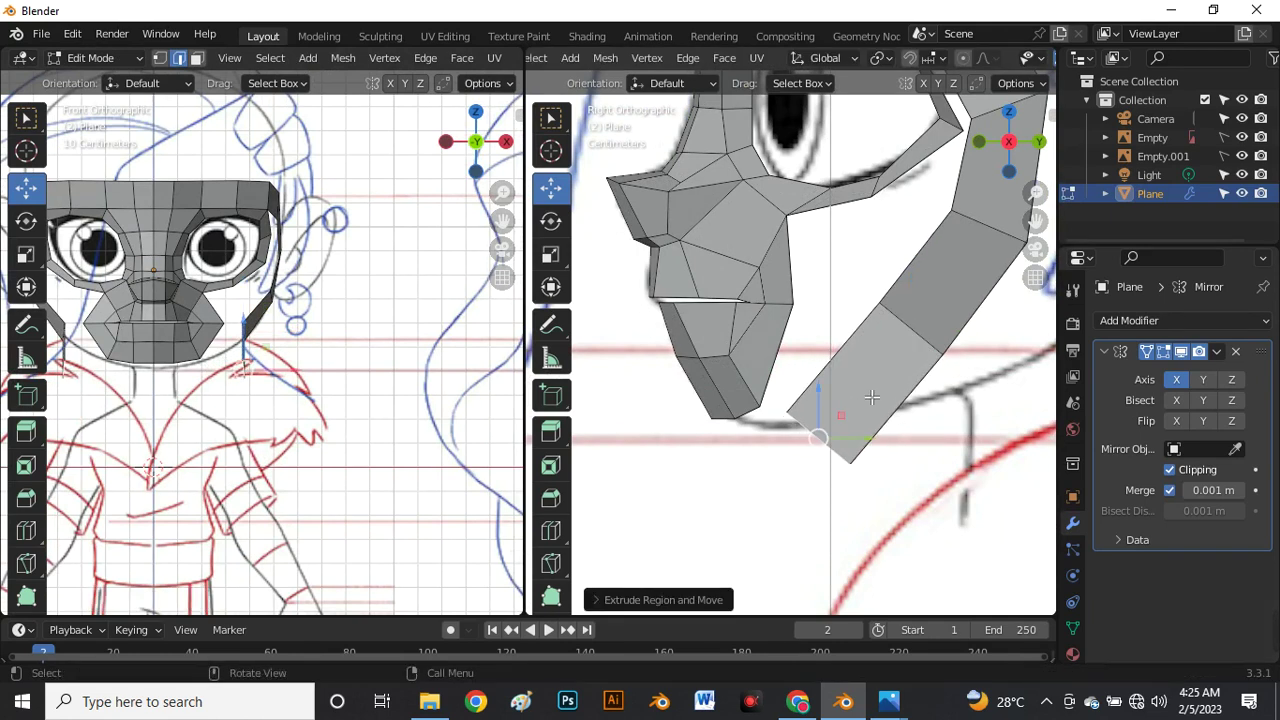
pyautogui.scroll(5, 150, 346)
pyautogui.moveTo(400, 410); pyautogui.dragTo(310, 383)
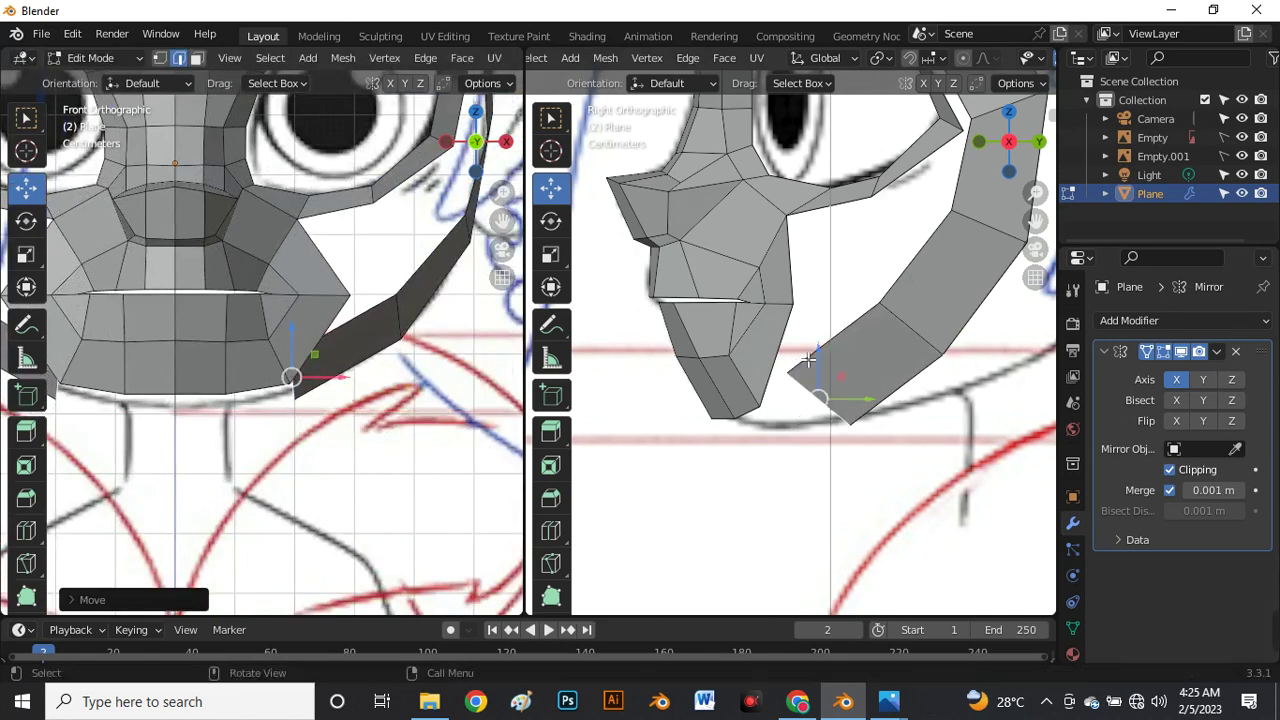
# Extrude the strip's end edge along the front-view jawline toward the chin, placing it beneath the mouth corner area.
pyautogui.scroll(-3, 810, 365)
pyautogui.scroll(-5, 323, 392)
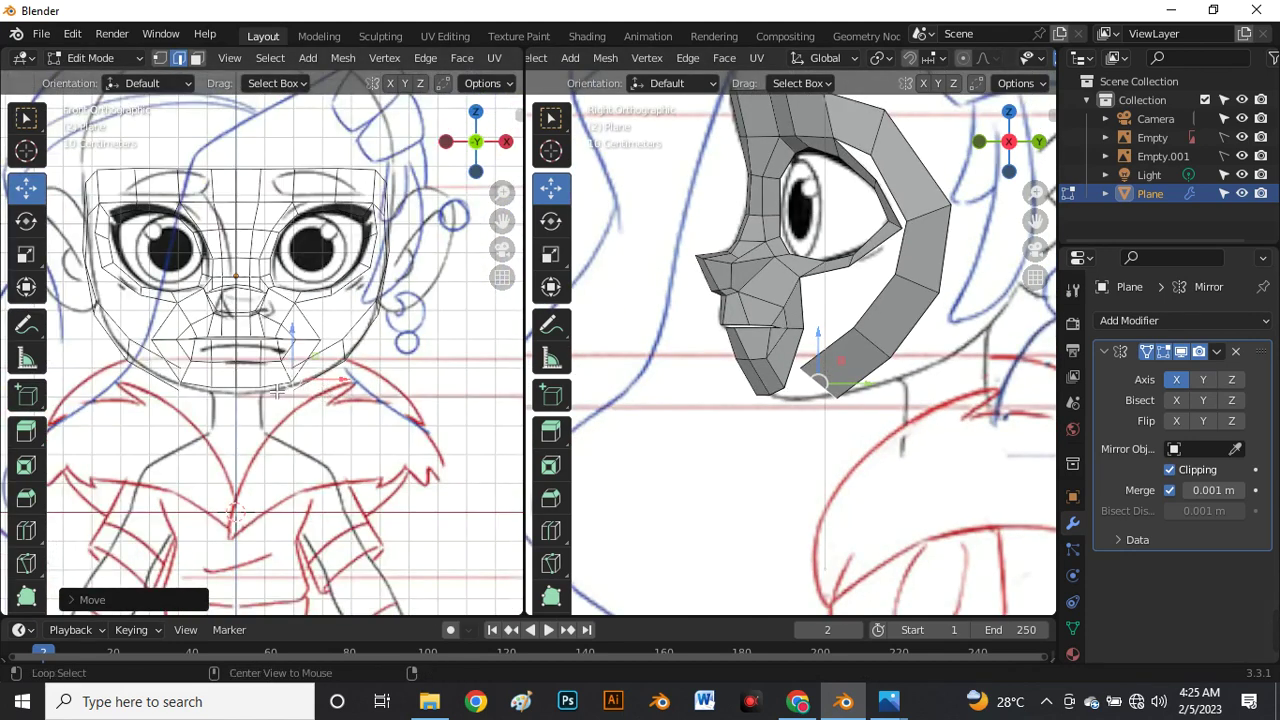
pyautogui.scroll(5, 323, 392)
pyautogui.press('e')
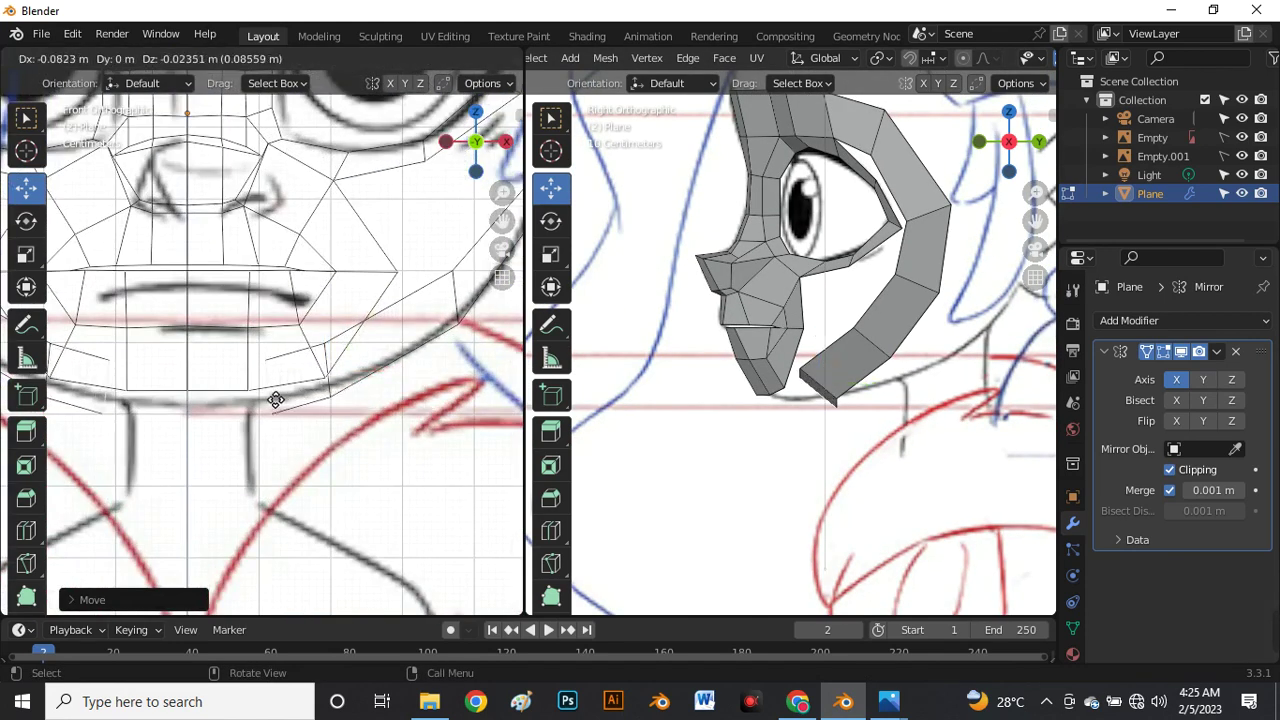
pyautogui.click(279, 399)
pyautogui.press('e')
pyautogui.click(279, 399)
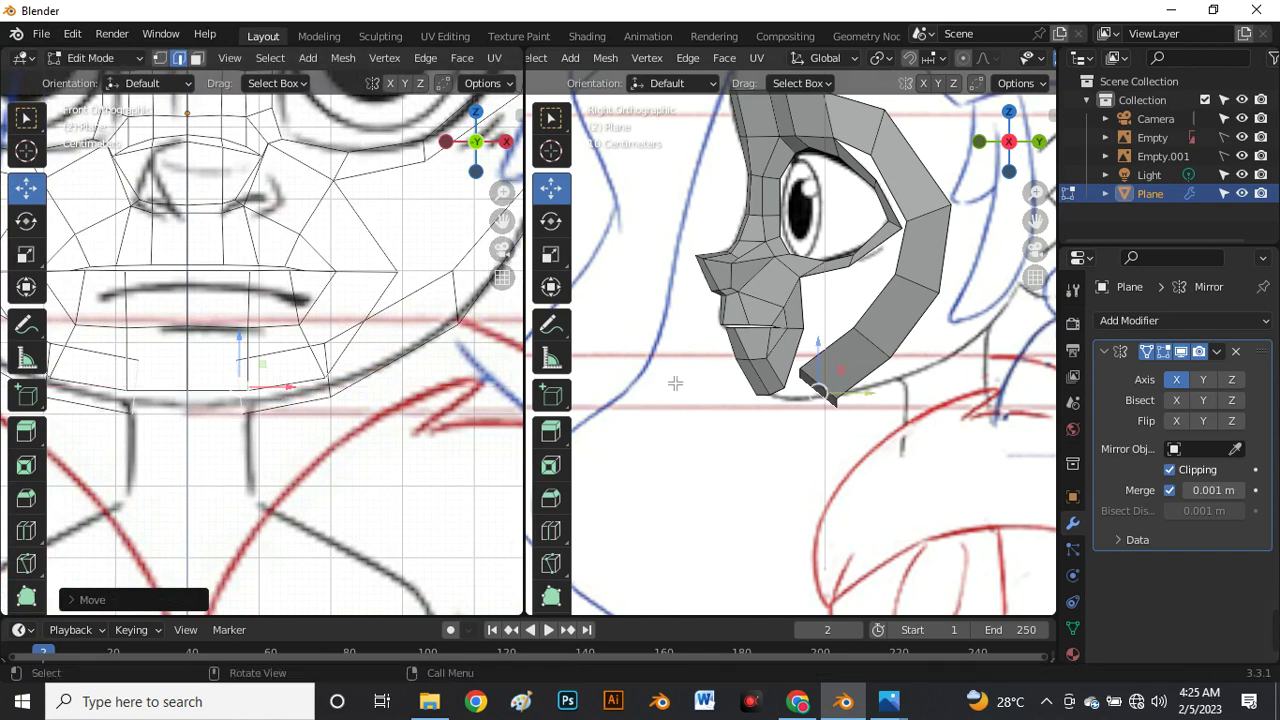
# Move the strip's end edge forward toward the chin in the side view and tilt it closer to the jaw outline.
pyautogui.scroll(4, 805, 380)
pyautogui.moveTo(770, 350); pyautogui.dragTo(733, 356)
pyautogui.press('g')
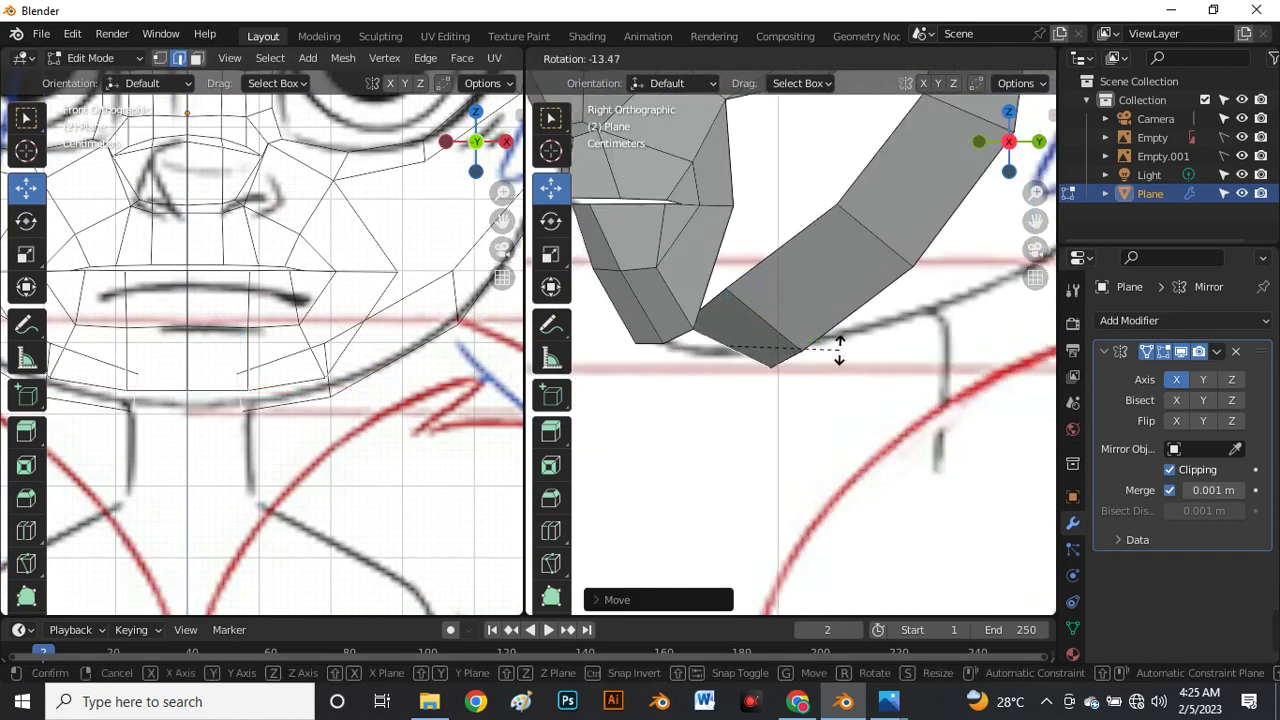
pyautogui.click(836, 350)
# Rotate the cross edge just behind the strip's end and edge-slide it back along the jaw.
pyautogui.press('r')
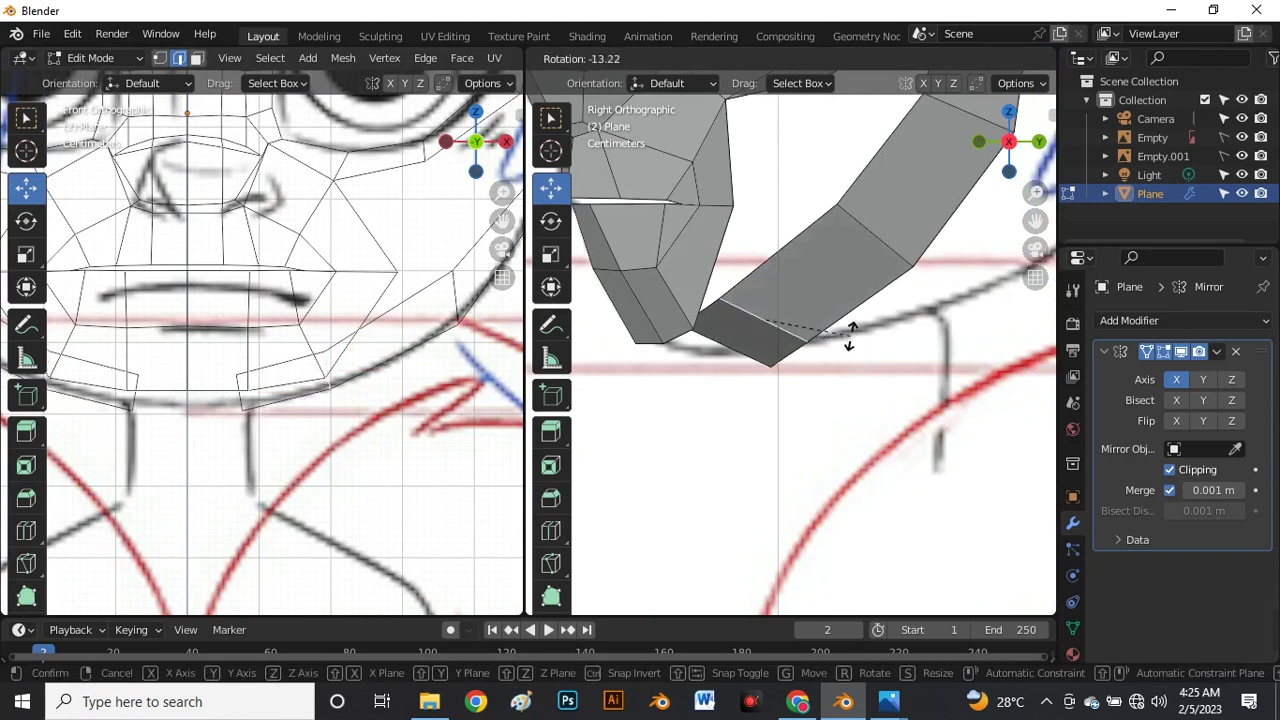
pyautogui.click(853, 340)
pyautogui.press('g')
pyautogui.press('g')
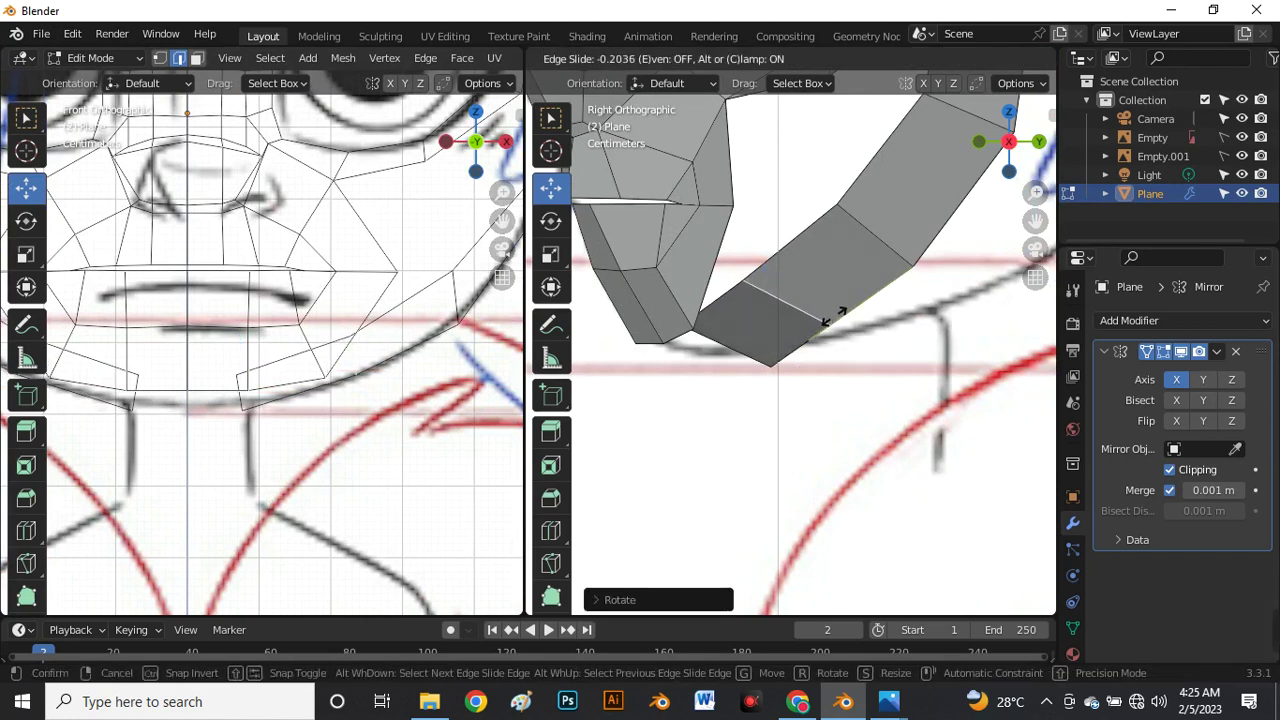
pyautogui.click(848, 310)
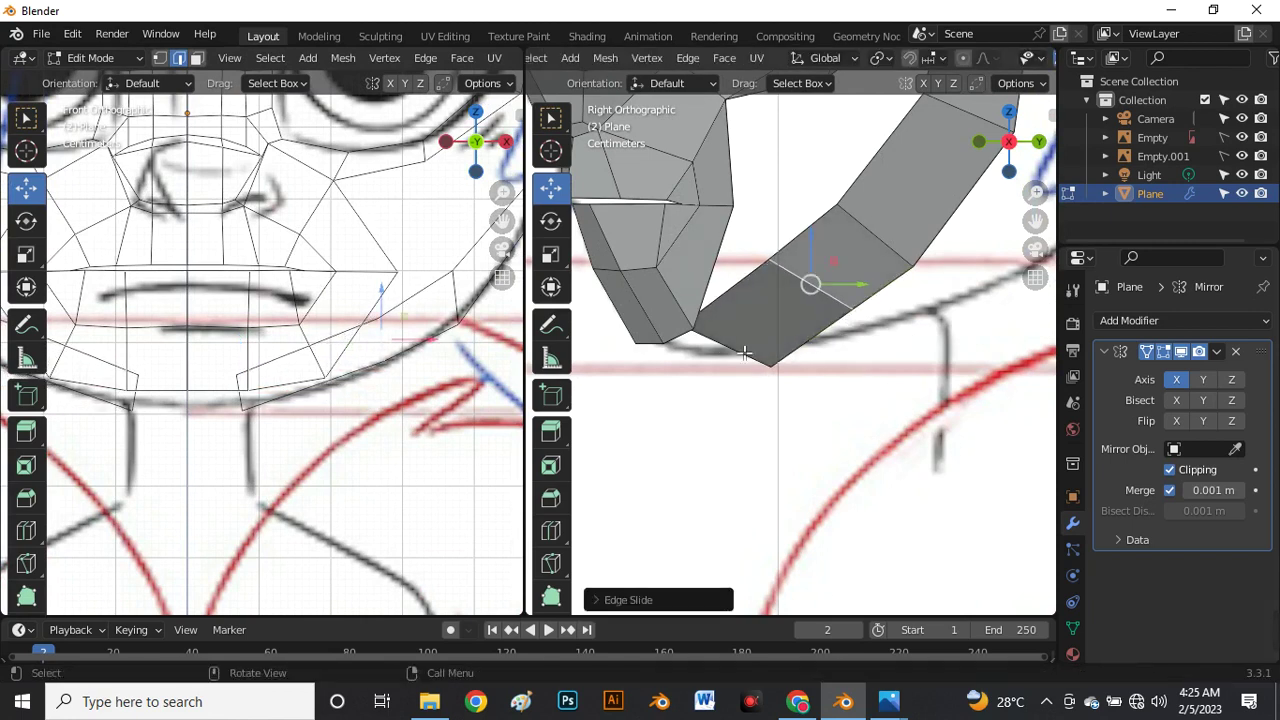
# Rotate the strip's end edge in the side view until it lies level under the chin.
pyautogui.click(744, 353)
pyautogui.press('r')
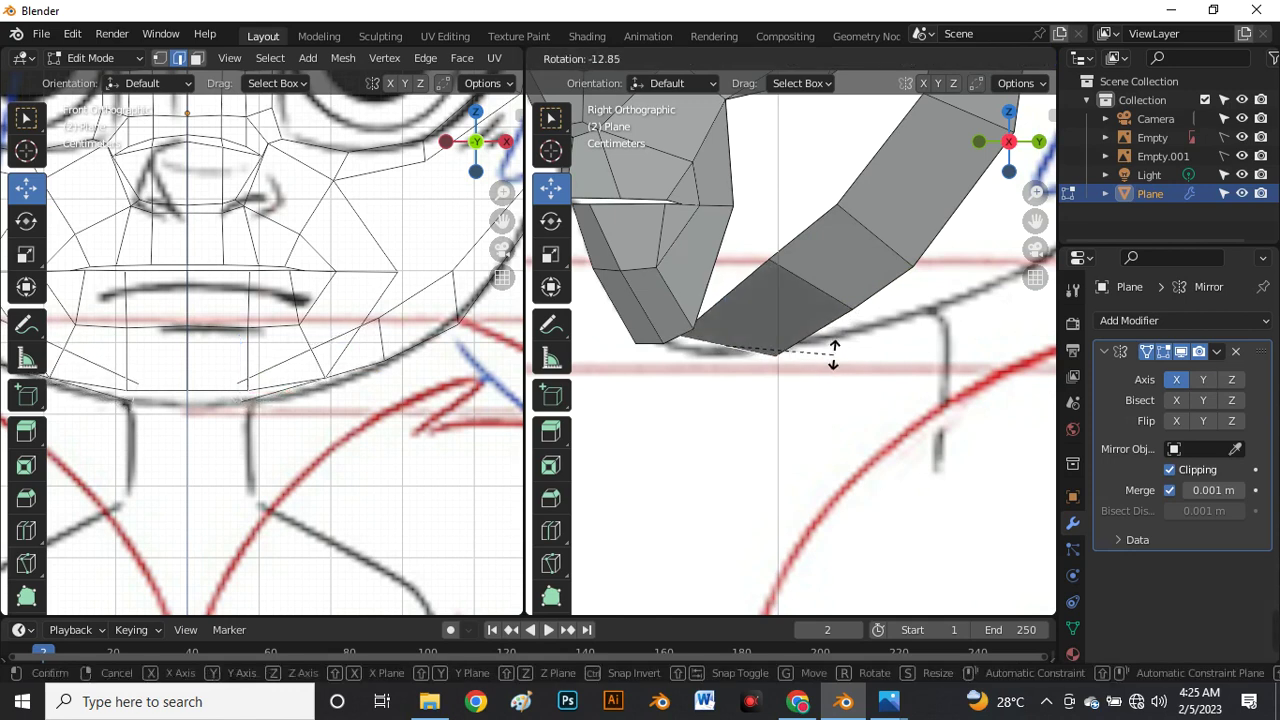
pyautogui.click(838, 340)
# Rotate the next three cross edges up the jaw in the side view so they fan evenly from chin to cheek.
pyautogui.click(831, 300)
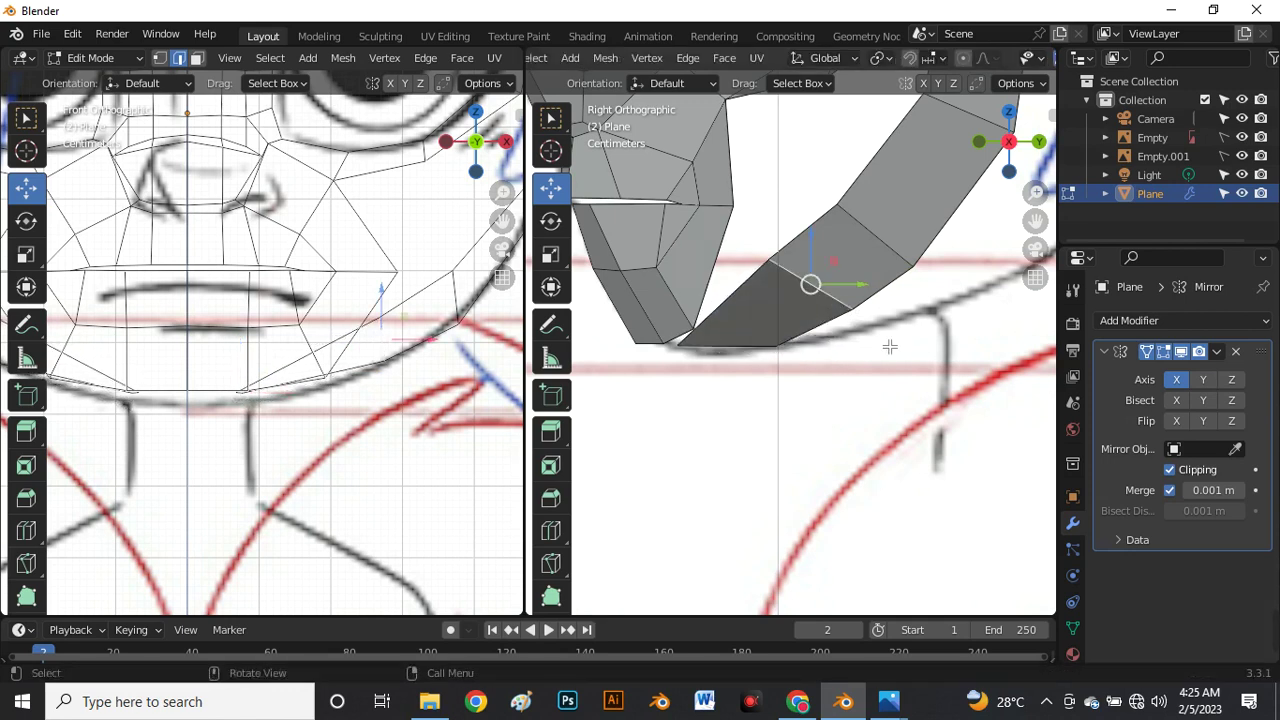
pyautogui.press('r')
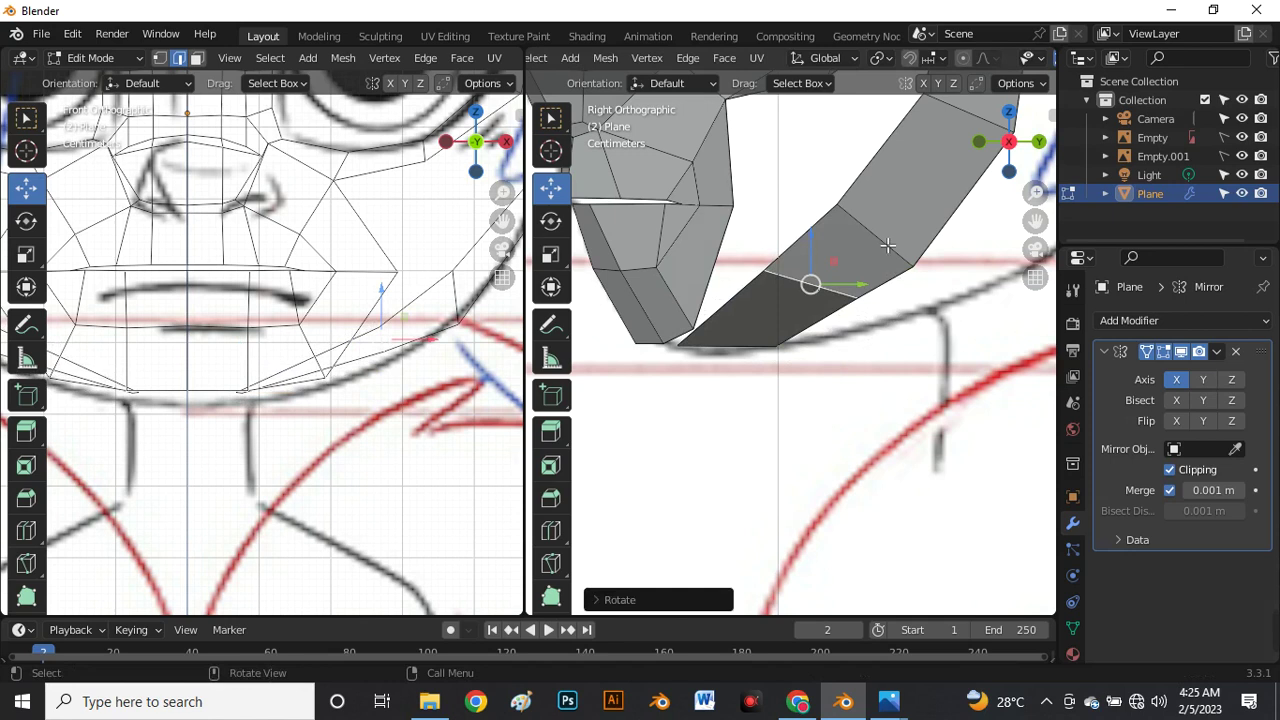
pyautogui.press('r')
pyautogui.click(905, 252)
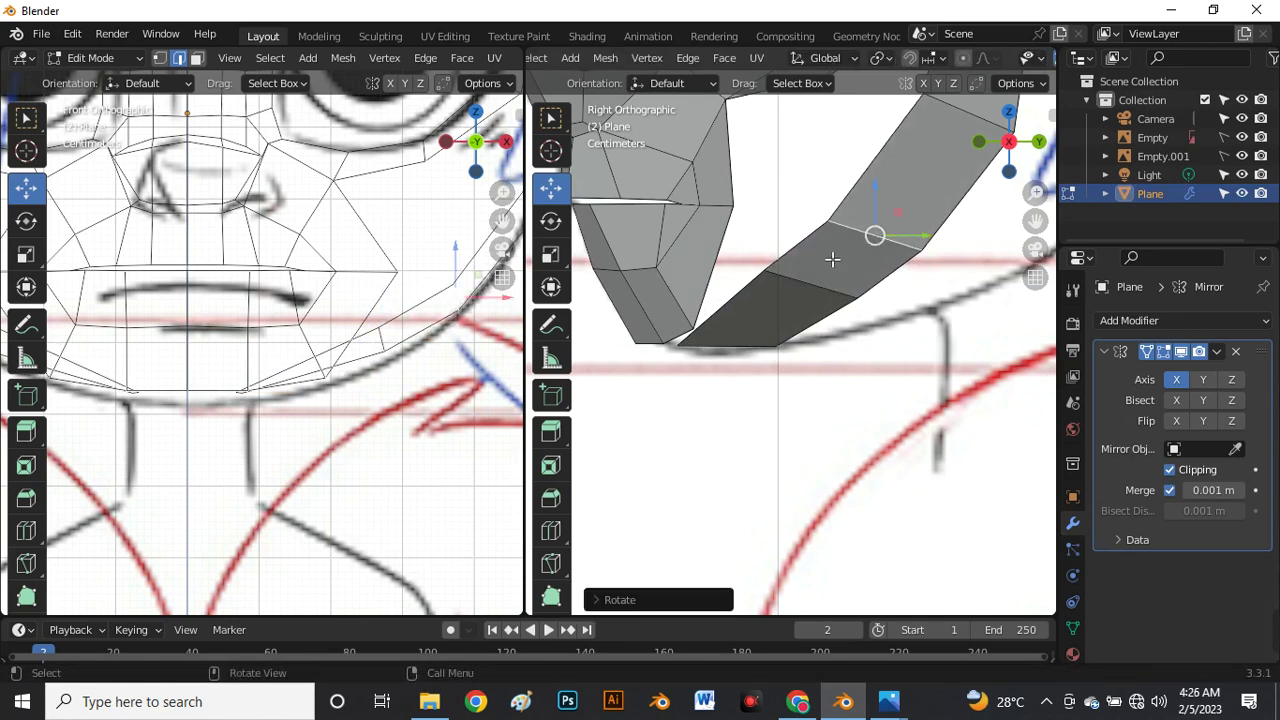
pyautogui.scroll(-3, 832, 259)
pyautogui.scroll(1, 814, 251)
pyautogui.press('r')
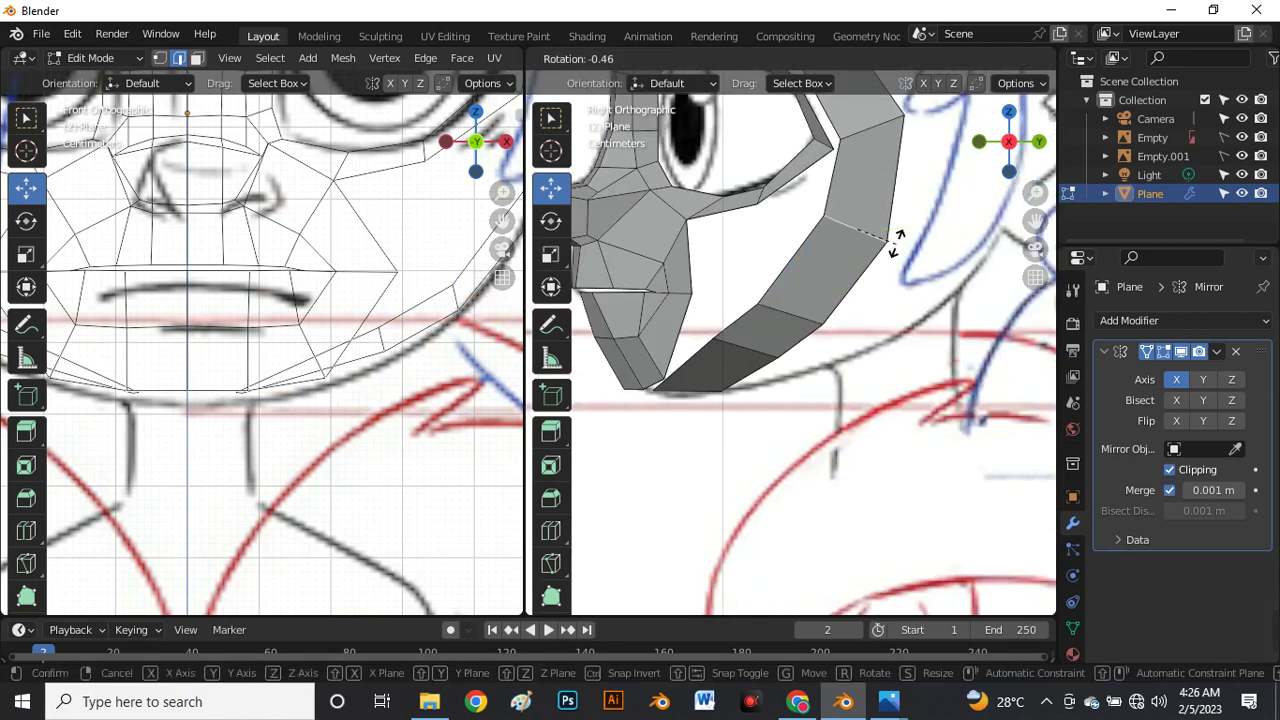
pyautogui.click(898, 233)
pyautogui.scroll(-3, 651, 382)
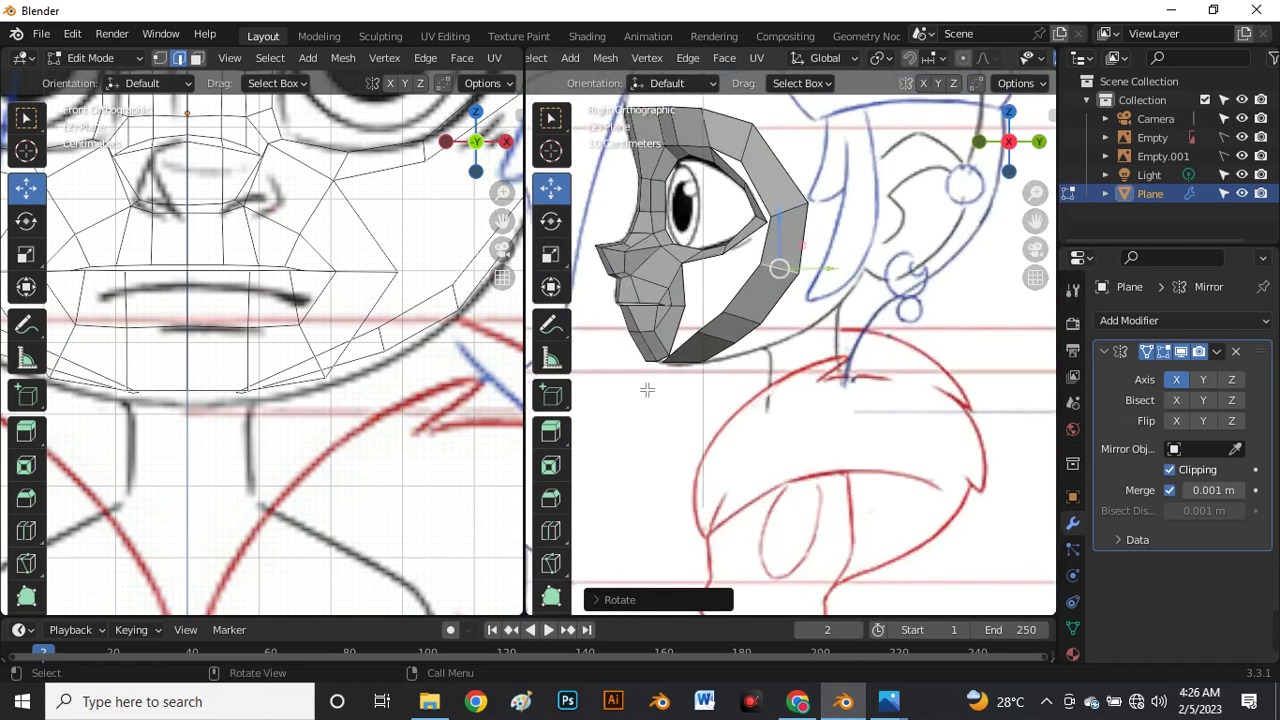
# Extrude the strip's end edge to the mirror centre line under the chin and adjust its height to the chin outline.
pyautogui.scroll(3, 647, 390)
pyautogui.click(720, 358)
pyautogui.scroll(-3, 326, 414)
pyautogui.scroll(4, 220, 426)
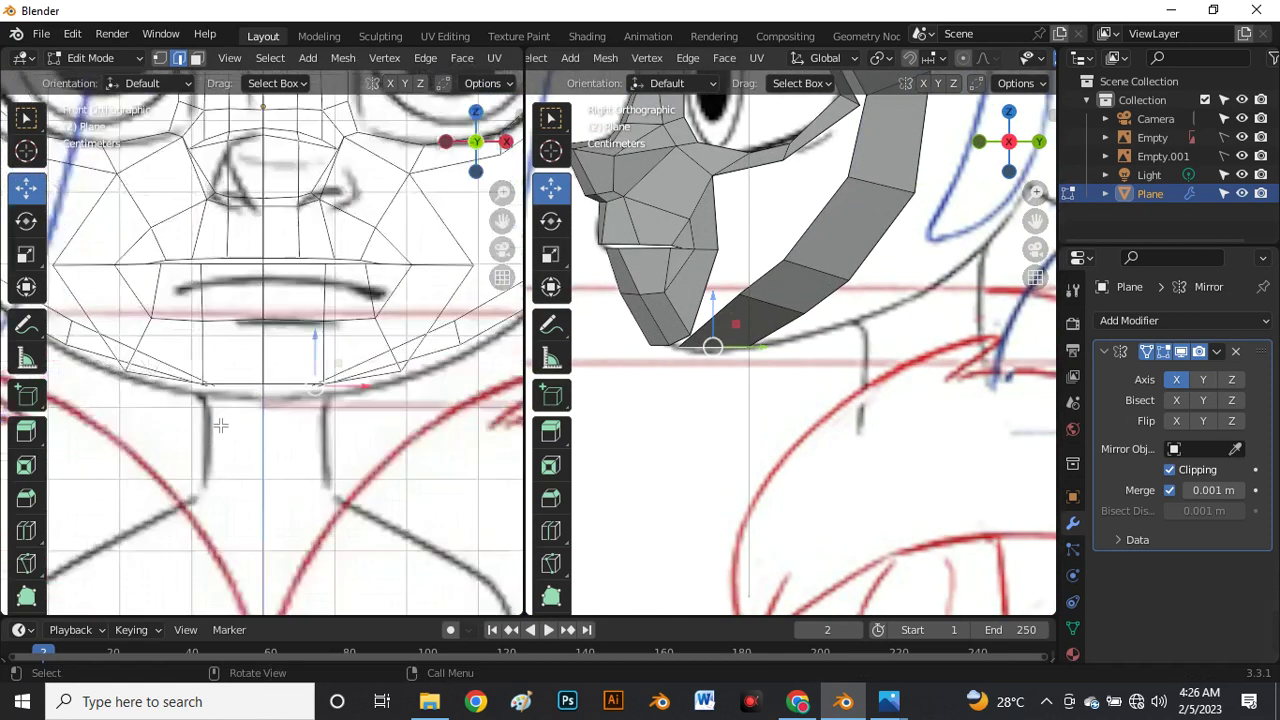
pyautogui.press('e')
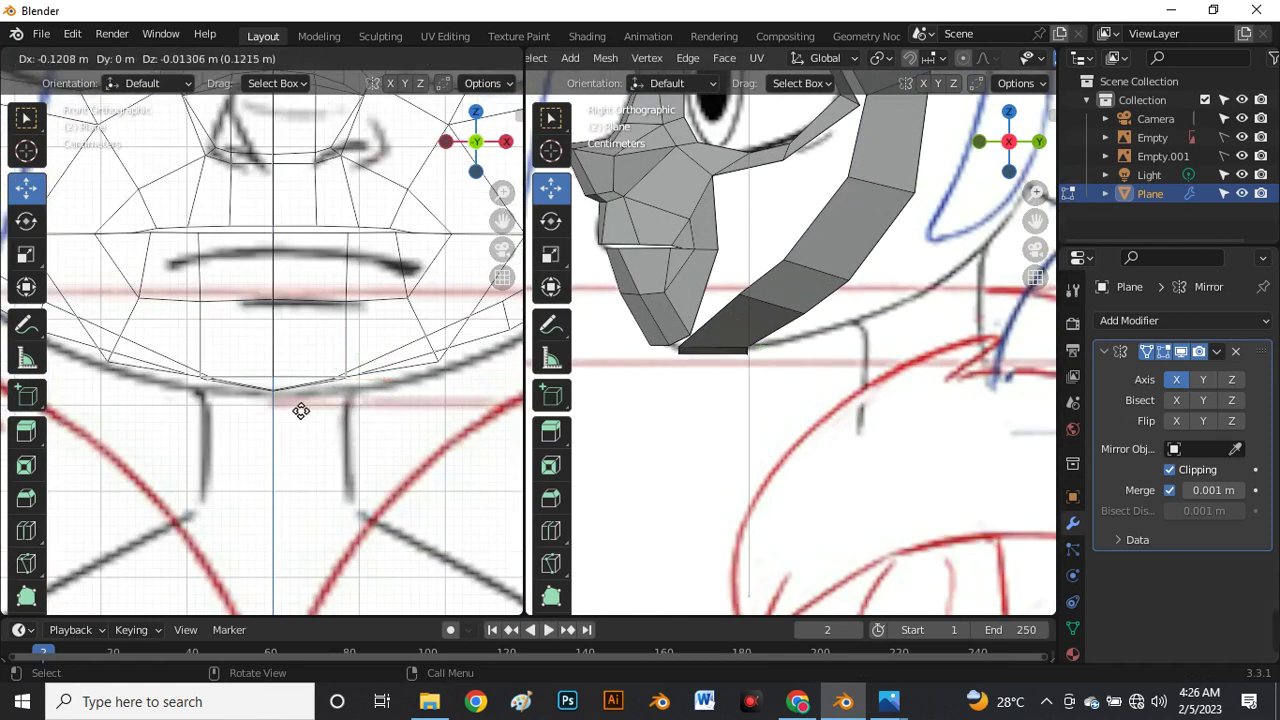
pyautogui.click(291, 411)
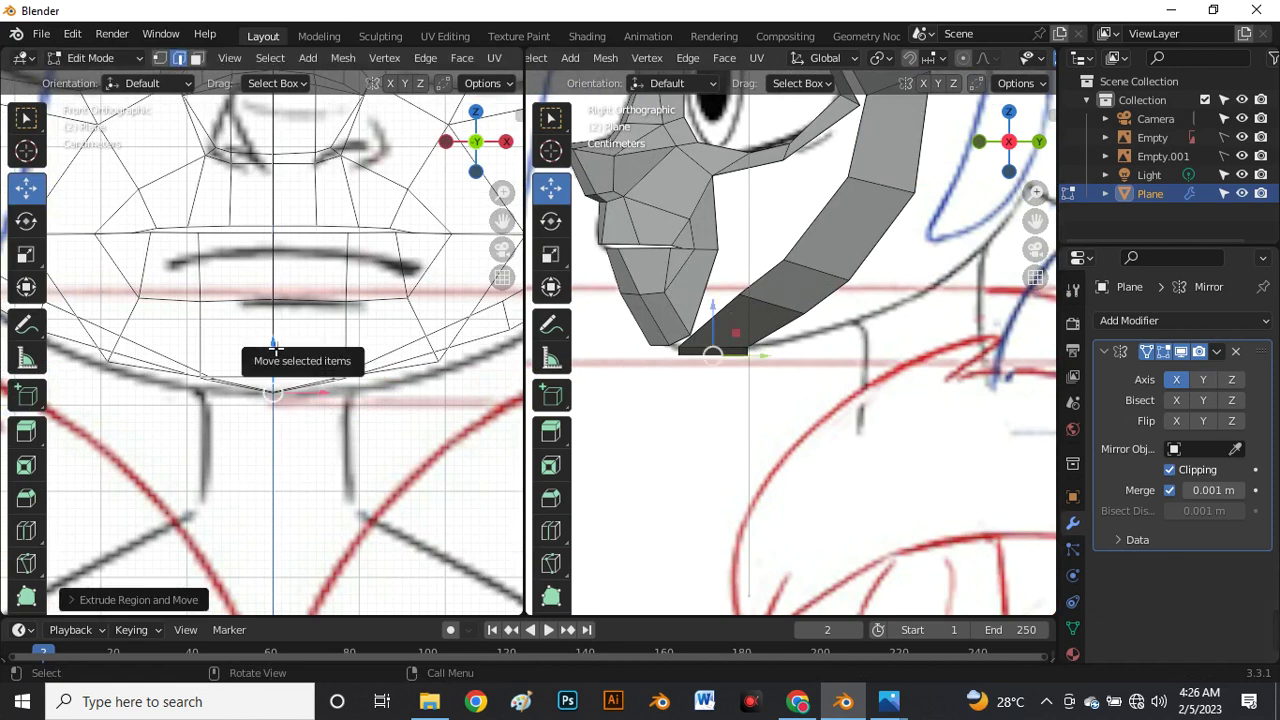
pyautogui.moveTo(276, 352); pyautogui.dragTo(290, 362)
# Lower the cross edge beside the chin's centre line onto the chin outline in the front view.
pyautogui.hotkey('shift', 'z')
pyautogui.scroll(2, 790, 358)
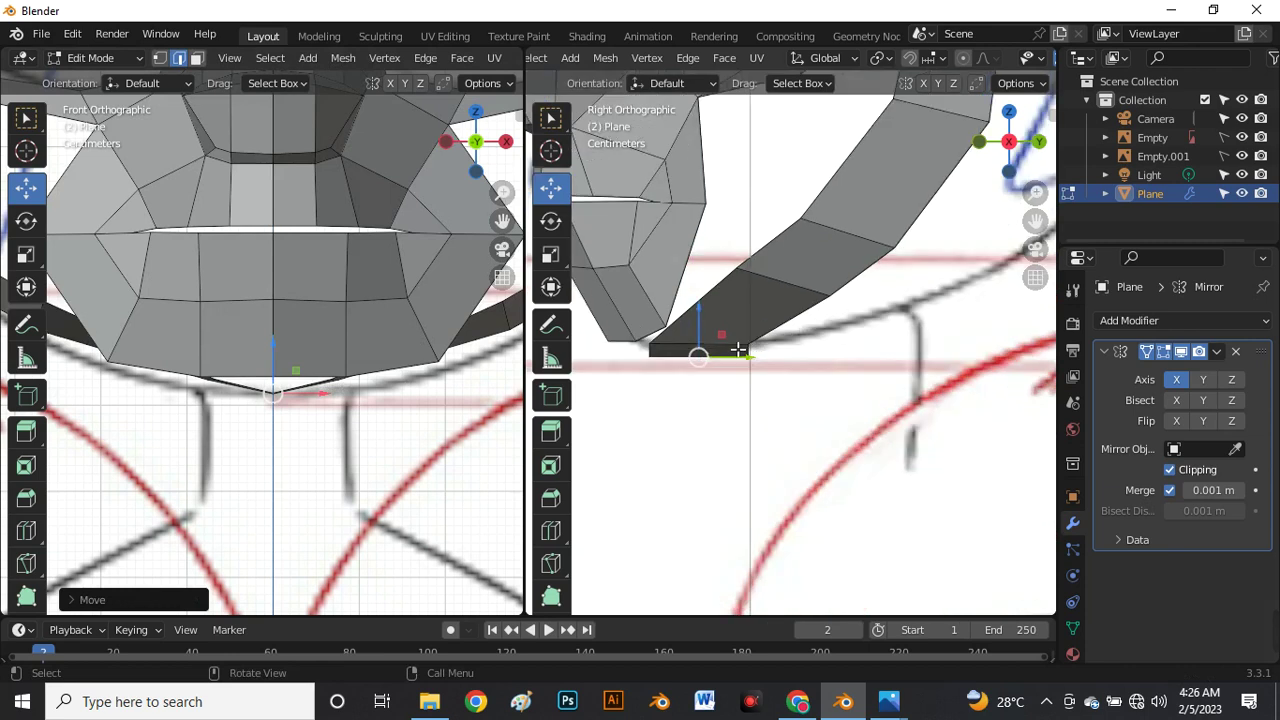
pyautogui.click(740, 349)
pyautogui.hotkey('shift', 'z')
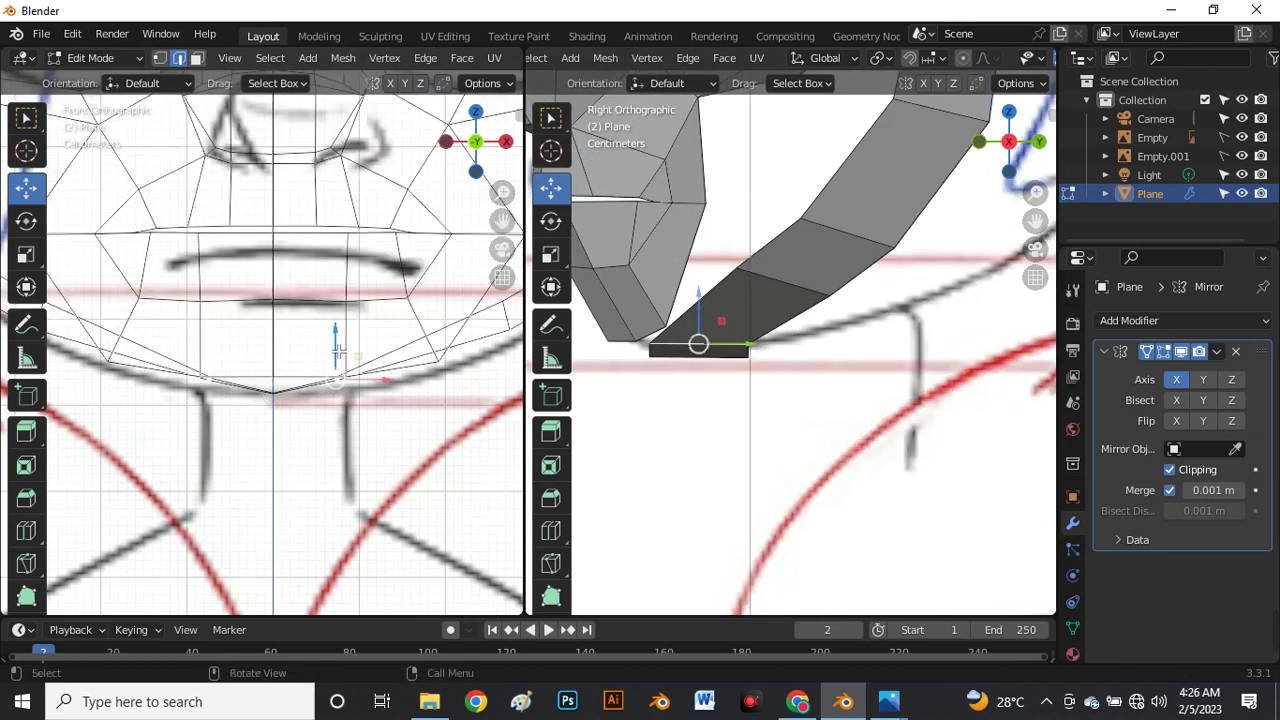
pyautogui.moveTo(336, 345); pyautogui.dragTo(352, 362)
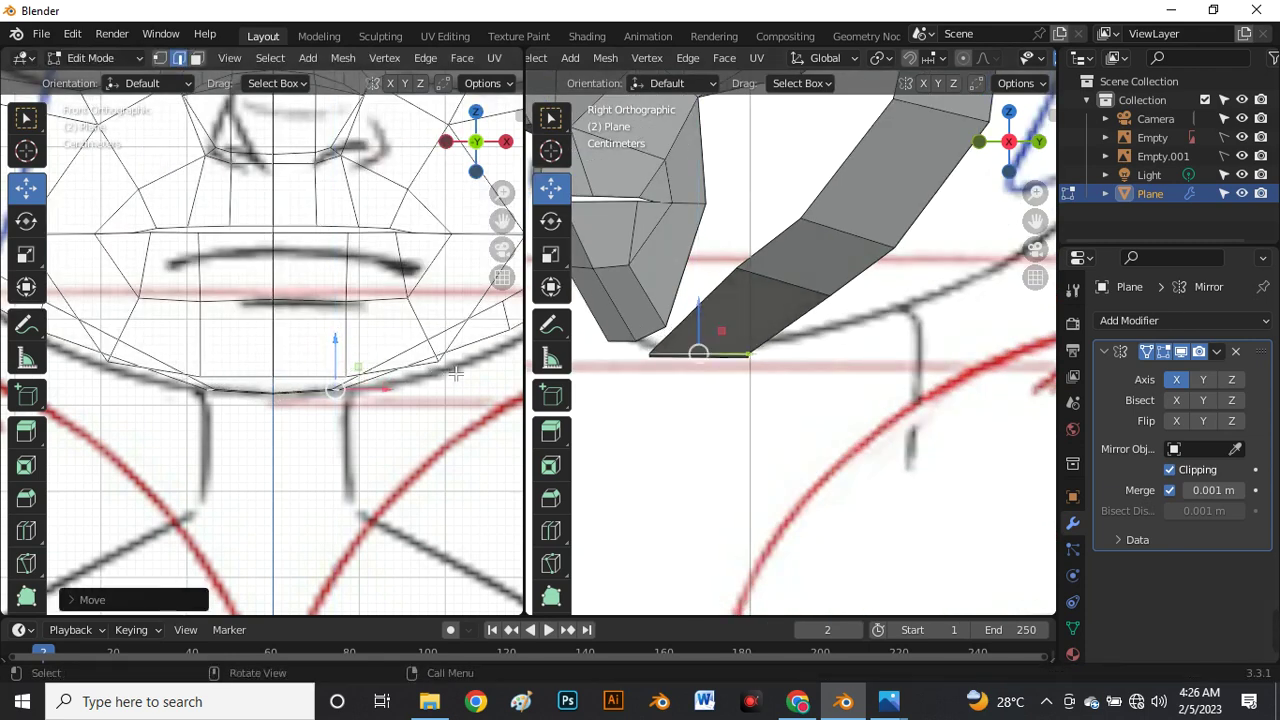
pyautogui.click(770, 287)
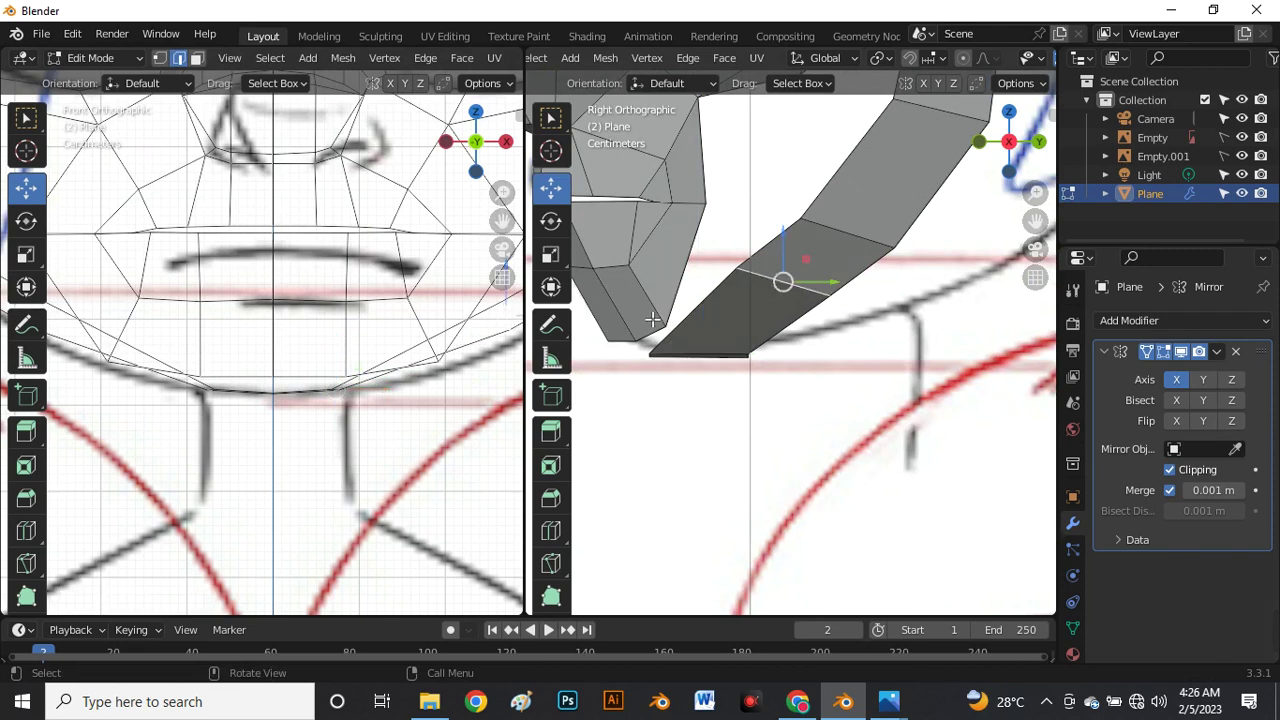
# Select the edge beneath the chin beside the centre line and turn off X-ray in the front view.
pyautogui.click(436, 352)
pyautogui.click(721, 357)
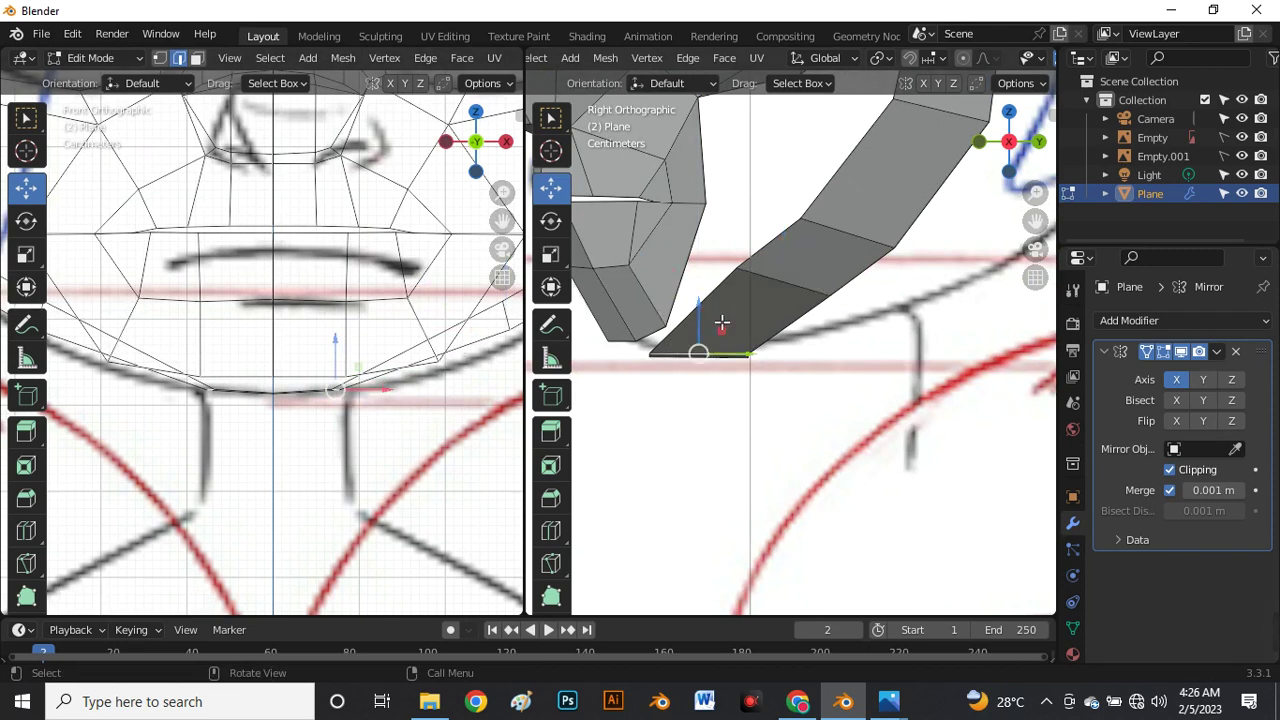
pyautogui.hotkey('alt', 'z')
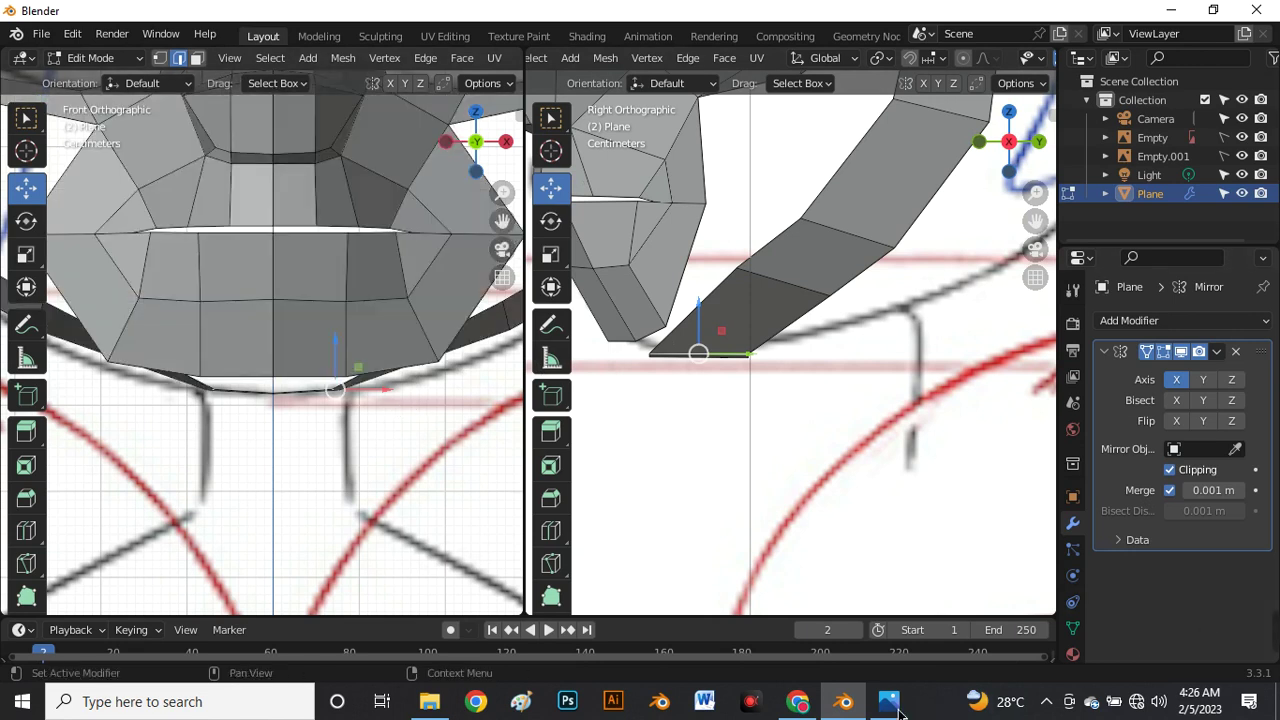
pyautogui.click(765, 706)
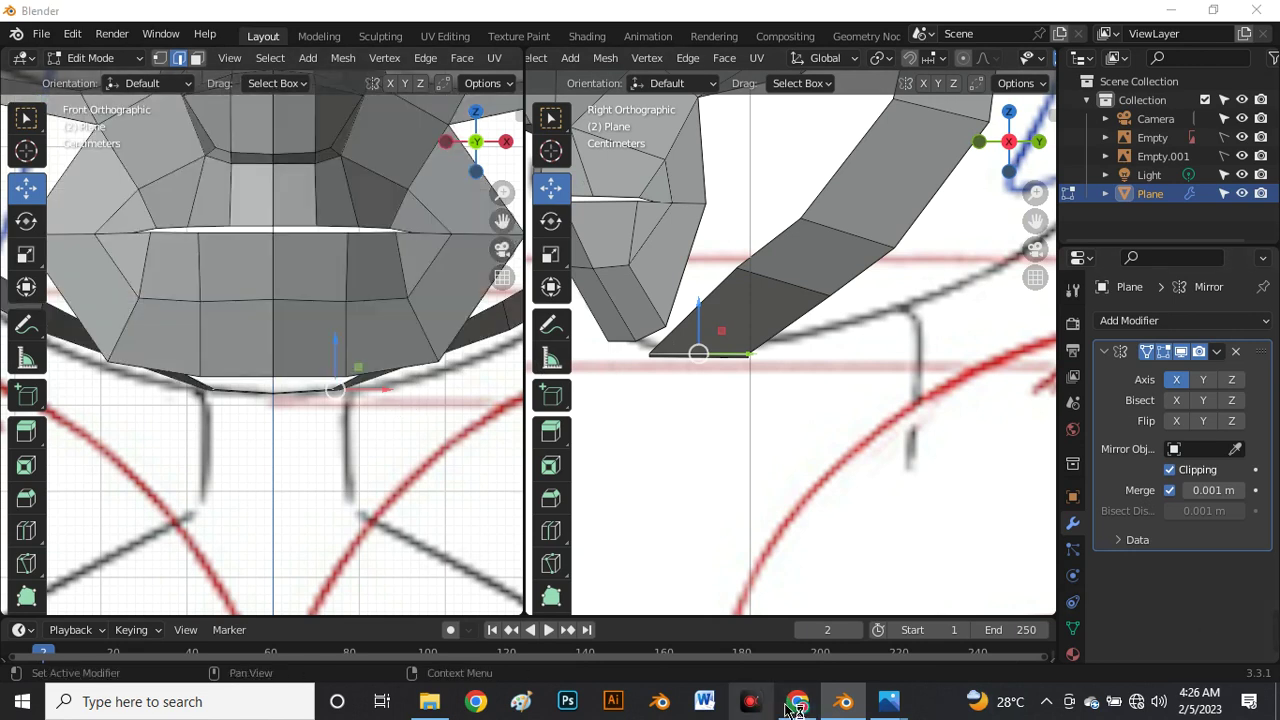
pyautogui.click(864, 634)
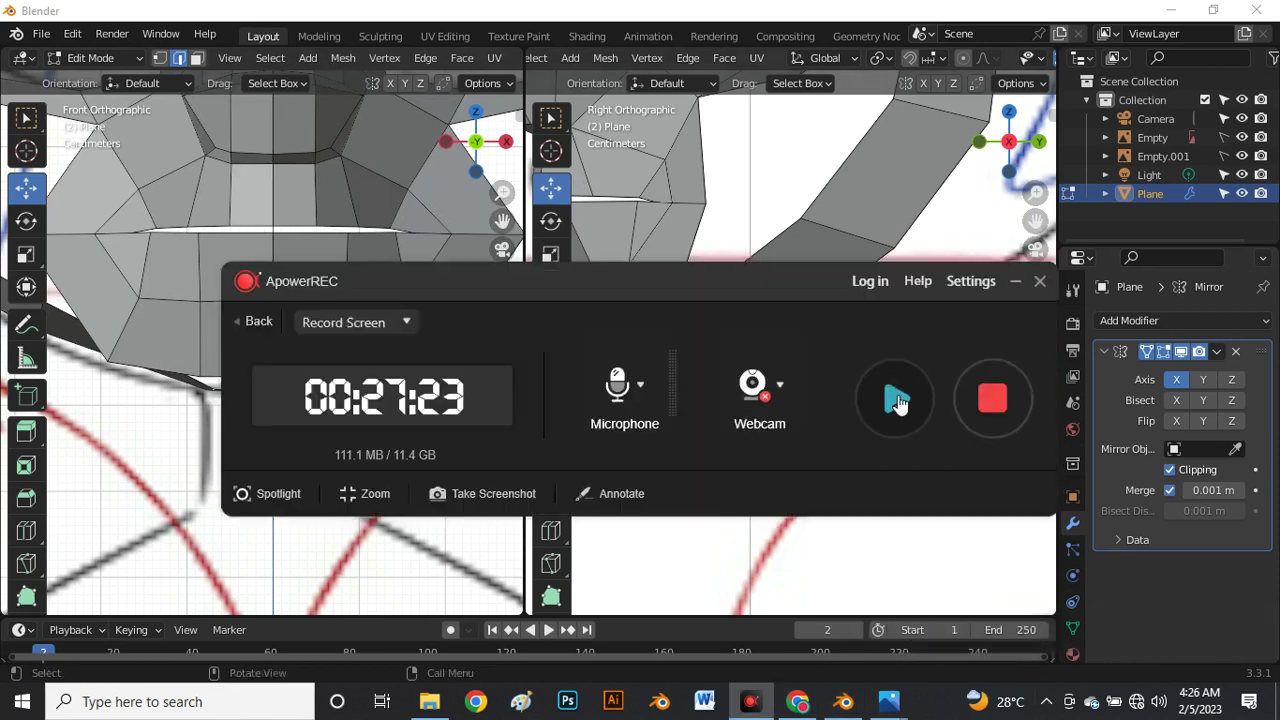
pyautogui.click(894, 398)
pyautogui.click(708, 540)
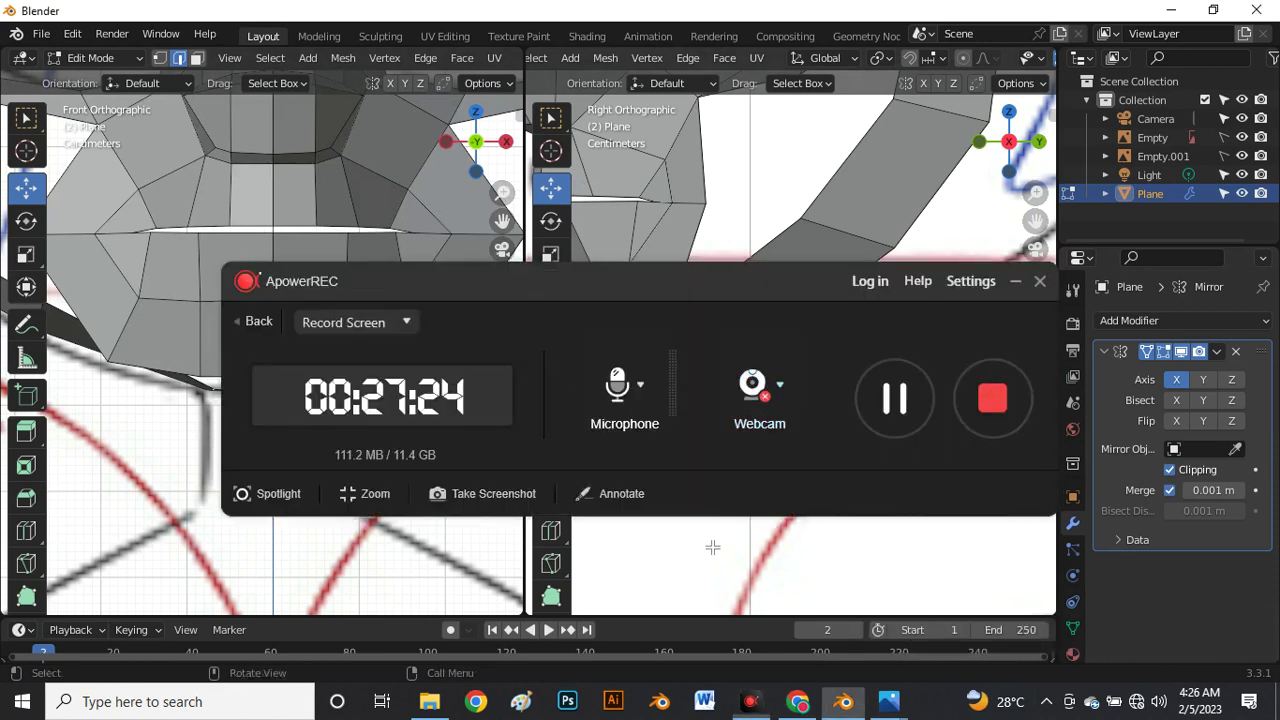
pyautogui.click(1017, 281)
# Examine the jaw strip and its gap to the mouth mesh from an angled perspective, finishing in the right orthographic view.
pyautogui.scroll(-1, 334, 277)
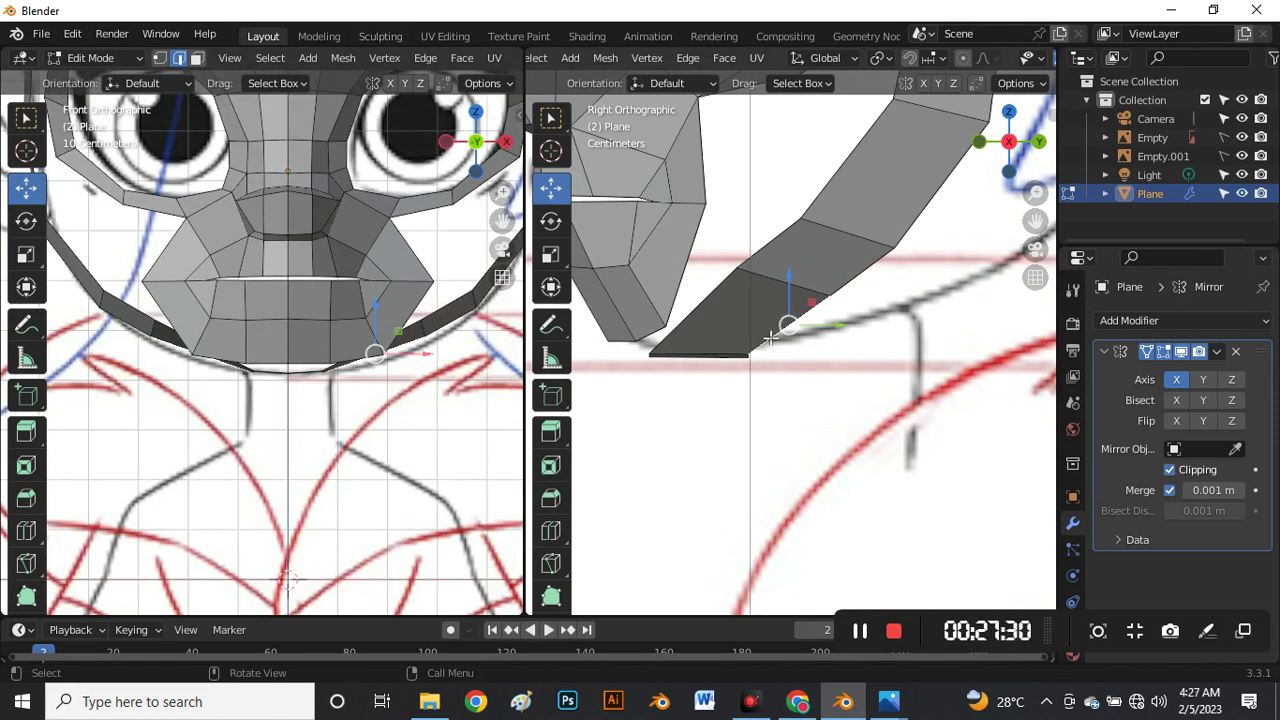
pyautogui.moveTo(775, 340); pyautogui.dragTo(886, 289, button='middle')
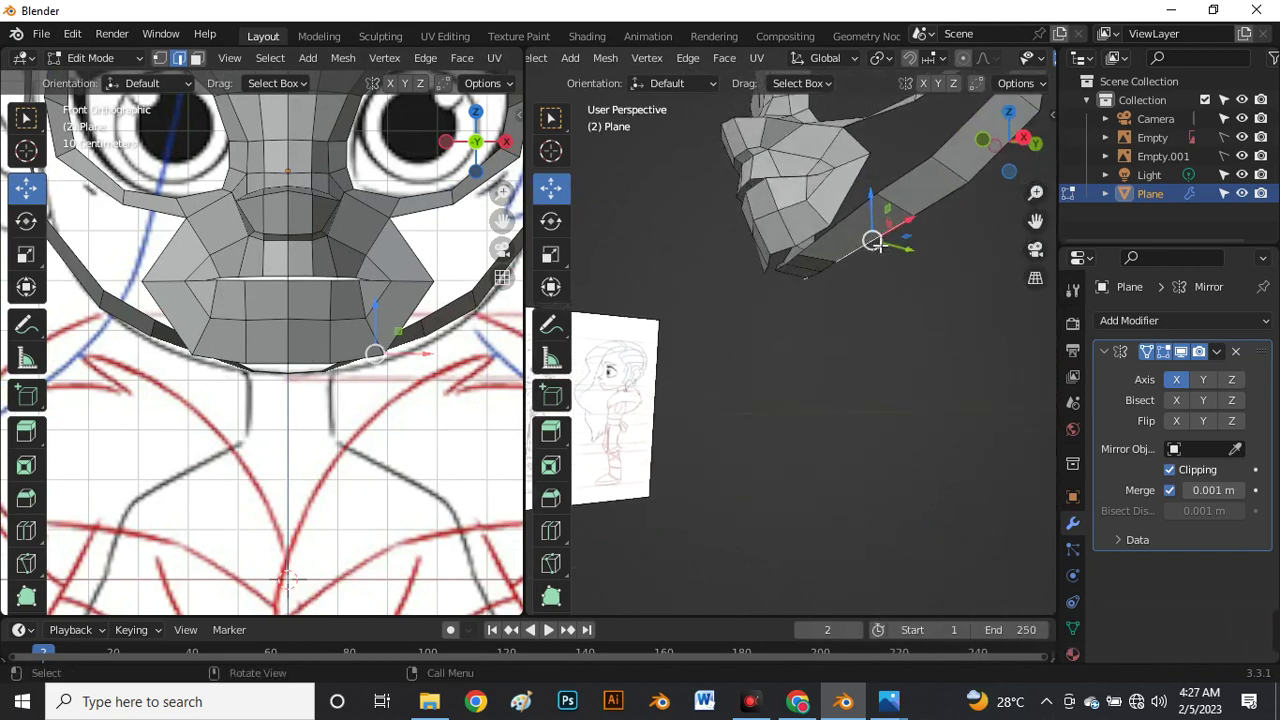
pyautogui.keyDown('ctrl'); pyautogui.moveTo(922, 203); pyautogui.dragTo(872, 238, button='middle'); pyautogui.keyUp('ctrl')
pyautogui.scroll(5, 911, 158)
pyautogui.scroll(4, 898, 224)
pyautogui.scroll(-1, 881, 237)
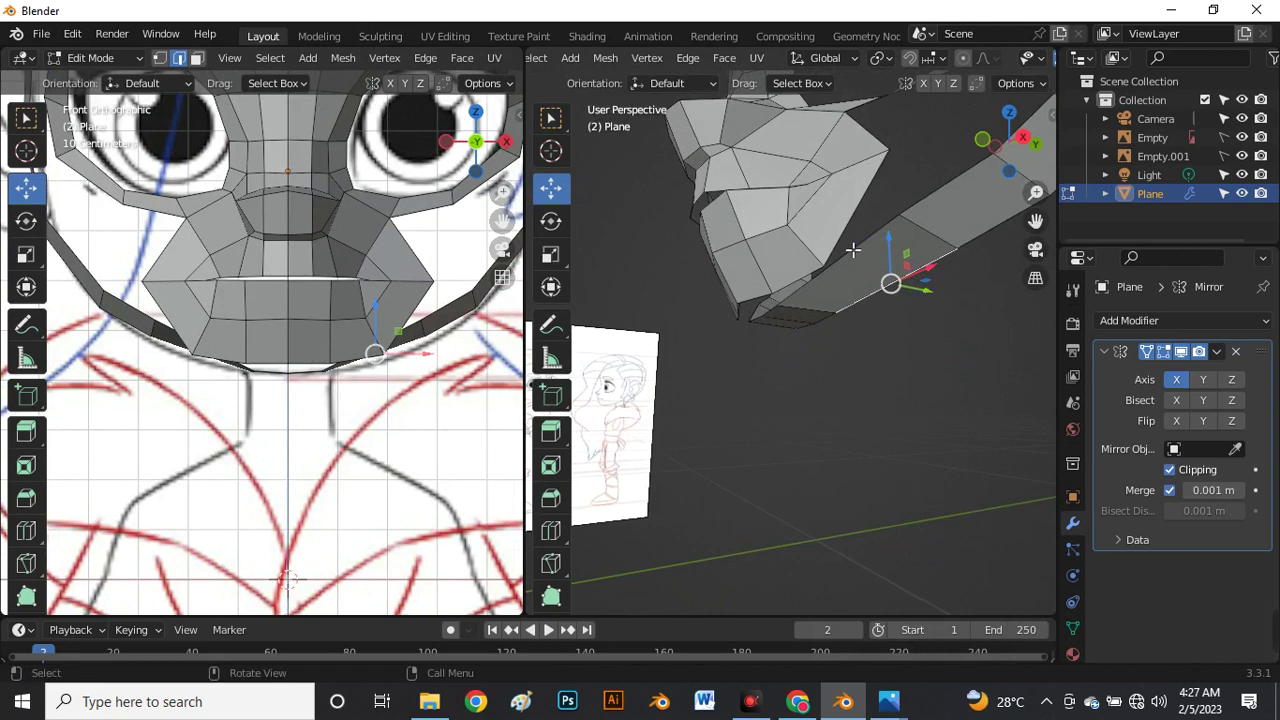
pyautogui.scroll(-6, 853, 252)
pyautogui.press('`')
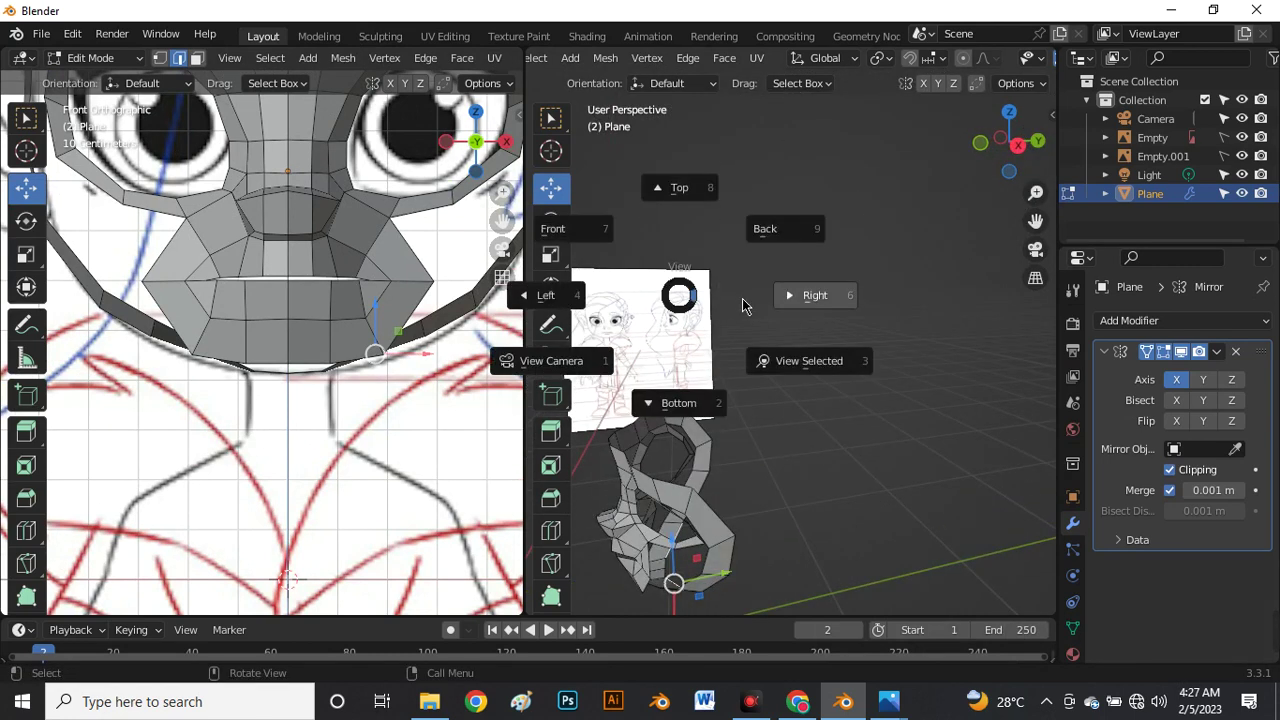
pyautogui.click(812, 296)
# Merge the upper outer vertex of the eye ring into the neighbouring inner vertex of the face-outline strip.
pyautogui.scroll(7, 714, 330)
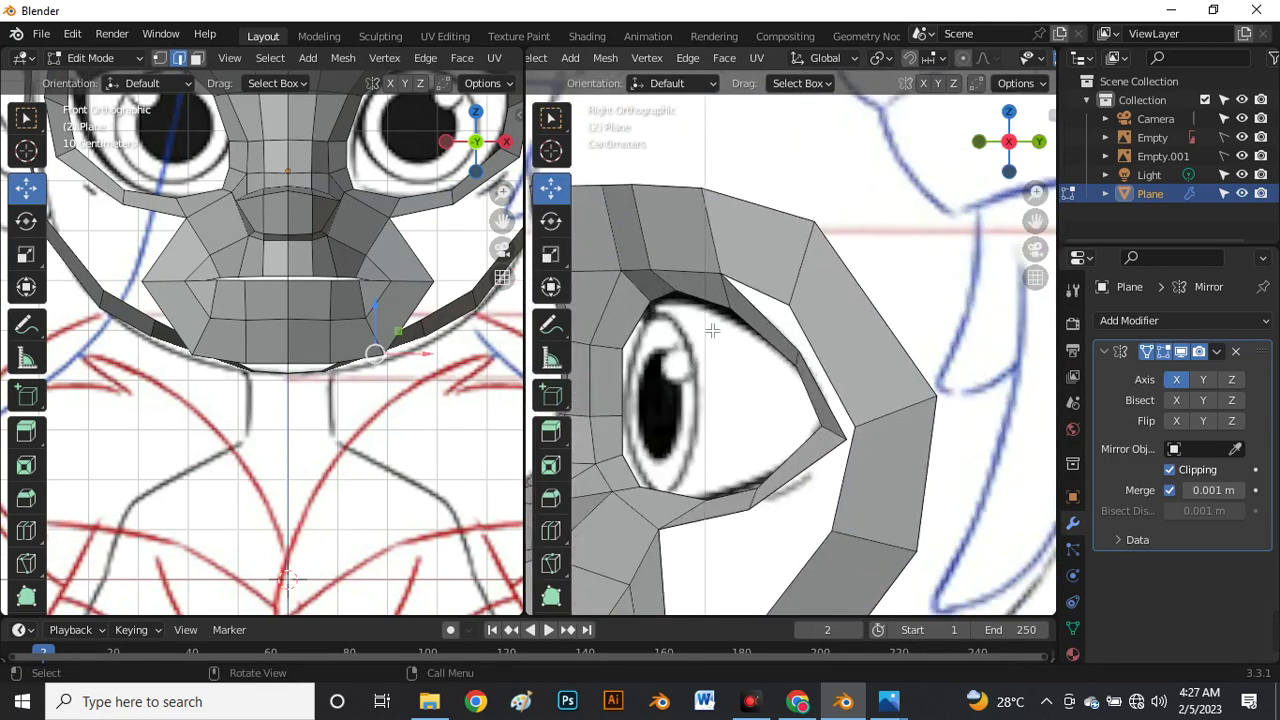
pyautogui.scroll(2, 793, 347)
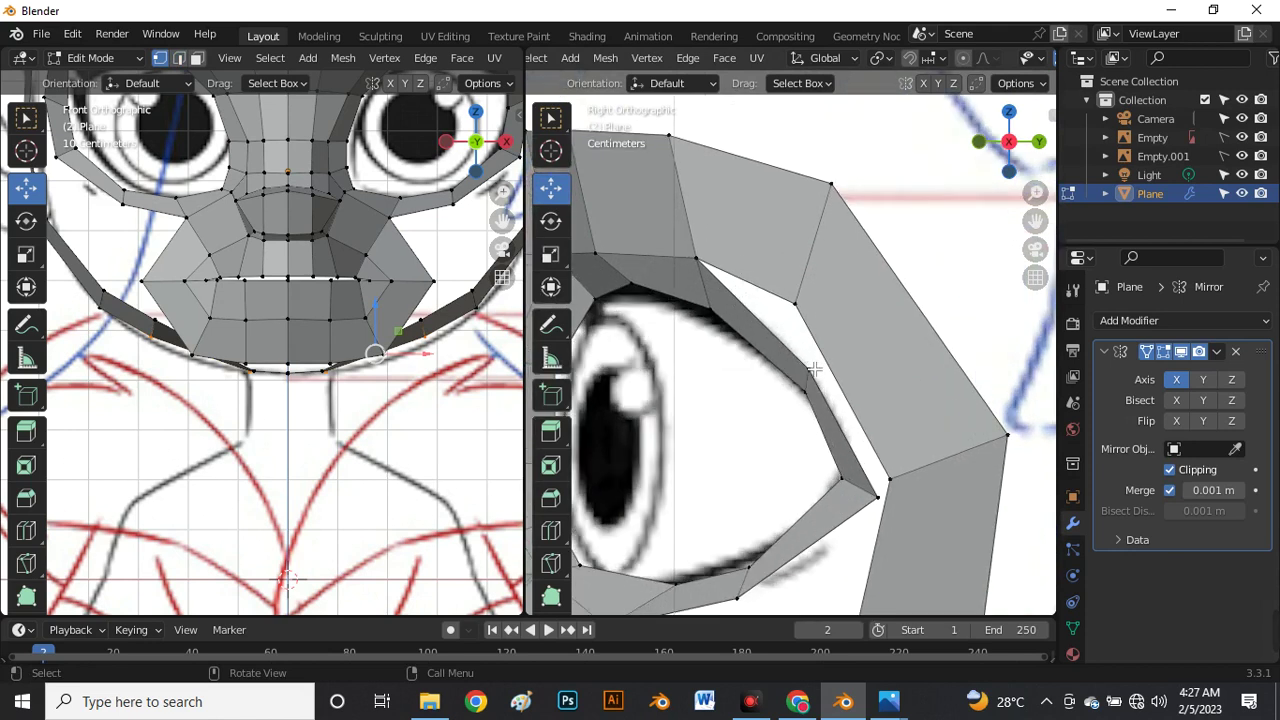
pyautogui.scroll(-6, 313, 330)
pyautogui.scroll(10, 406, 214)
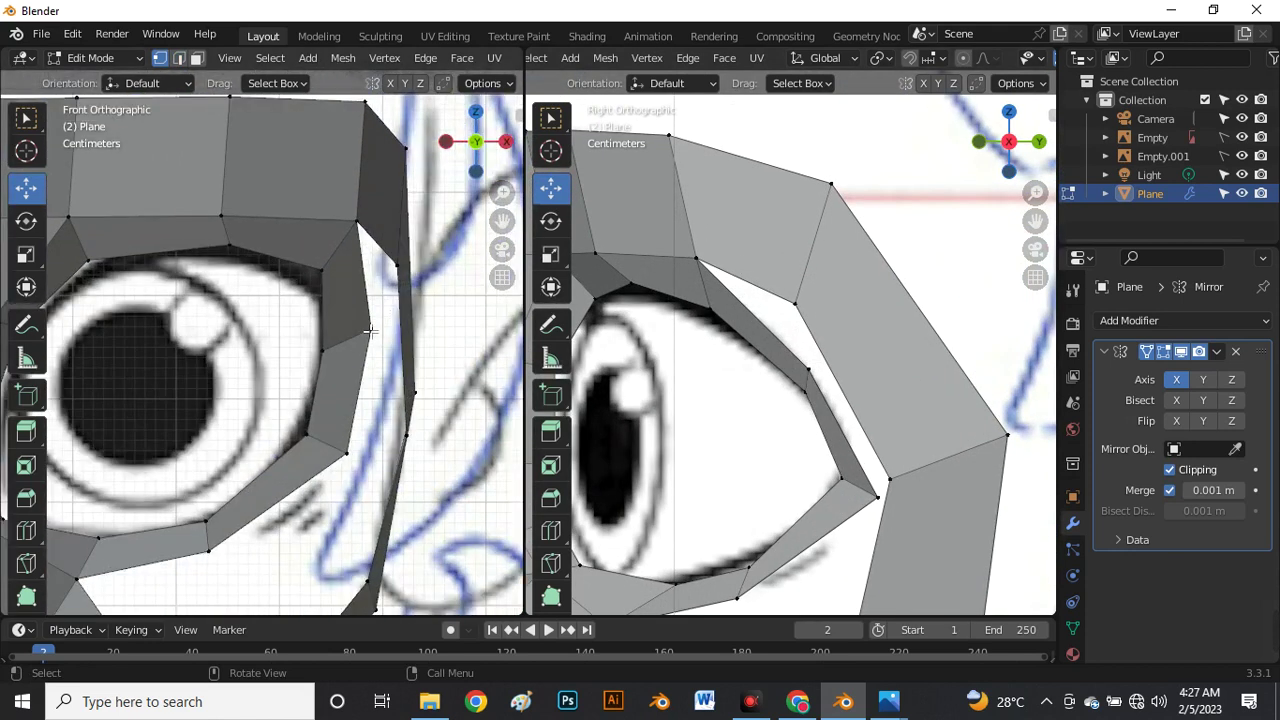
pyautogui.click(371, 328)
pyautogui.moveTo(369, 328); pyautogui.dragTo(406, 272)
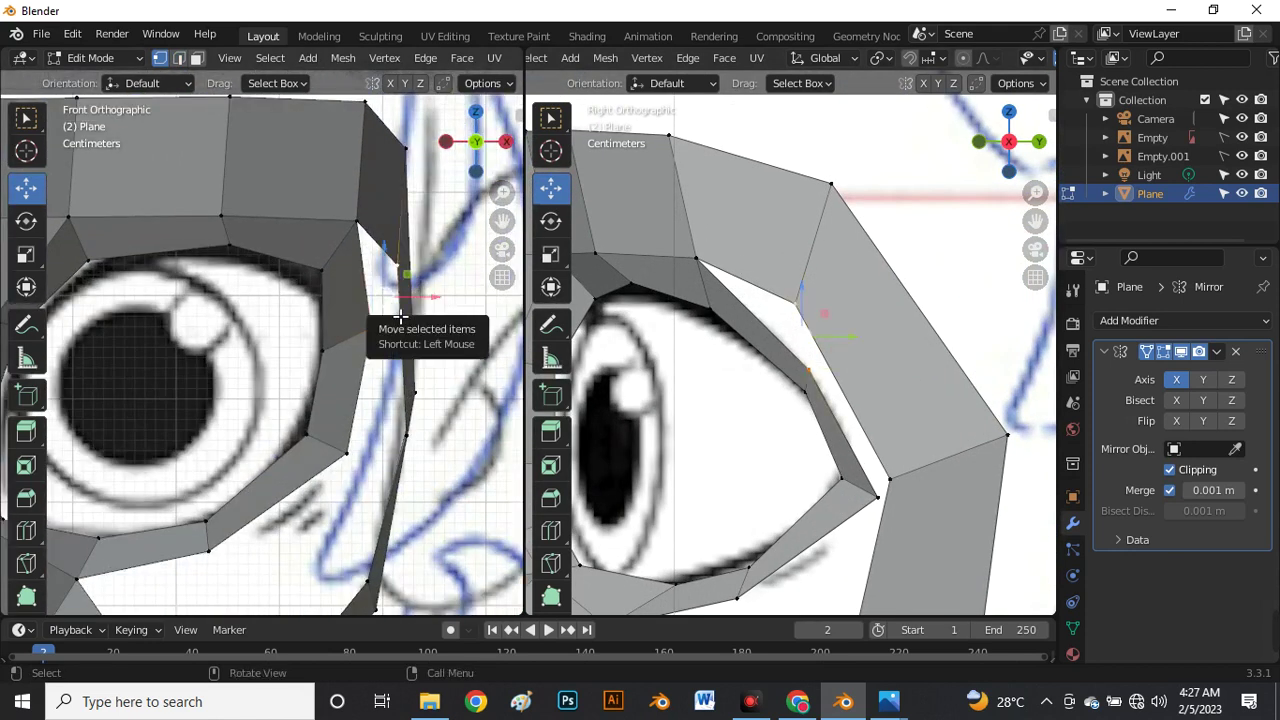
pyautogui.press('m')
pyautogui.click(396, 315)
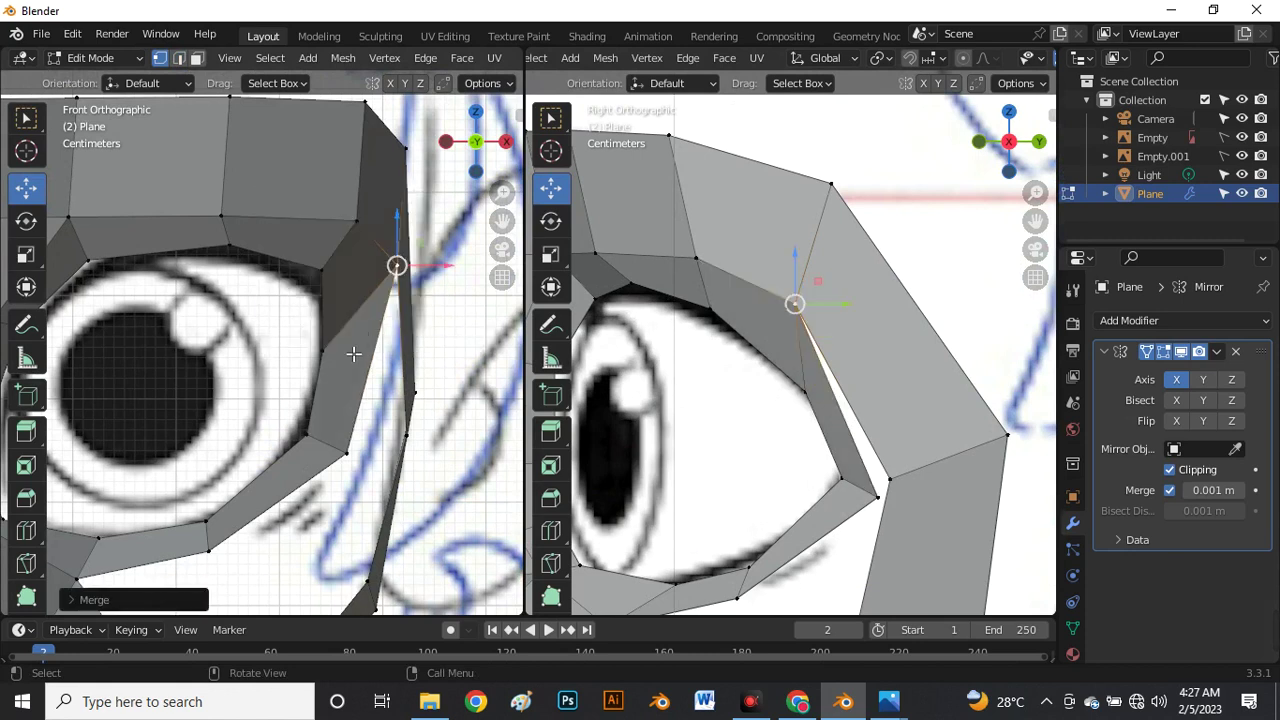
# Move the merged vertex slightly down in the front view and slightly toward the eye in the side view.
pyautogui.scroll(-4, 330, 371)
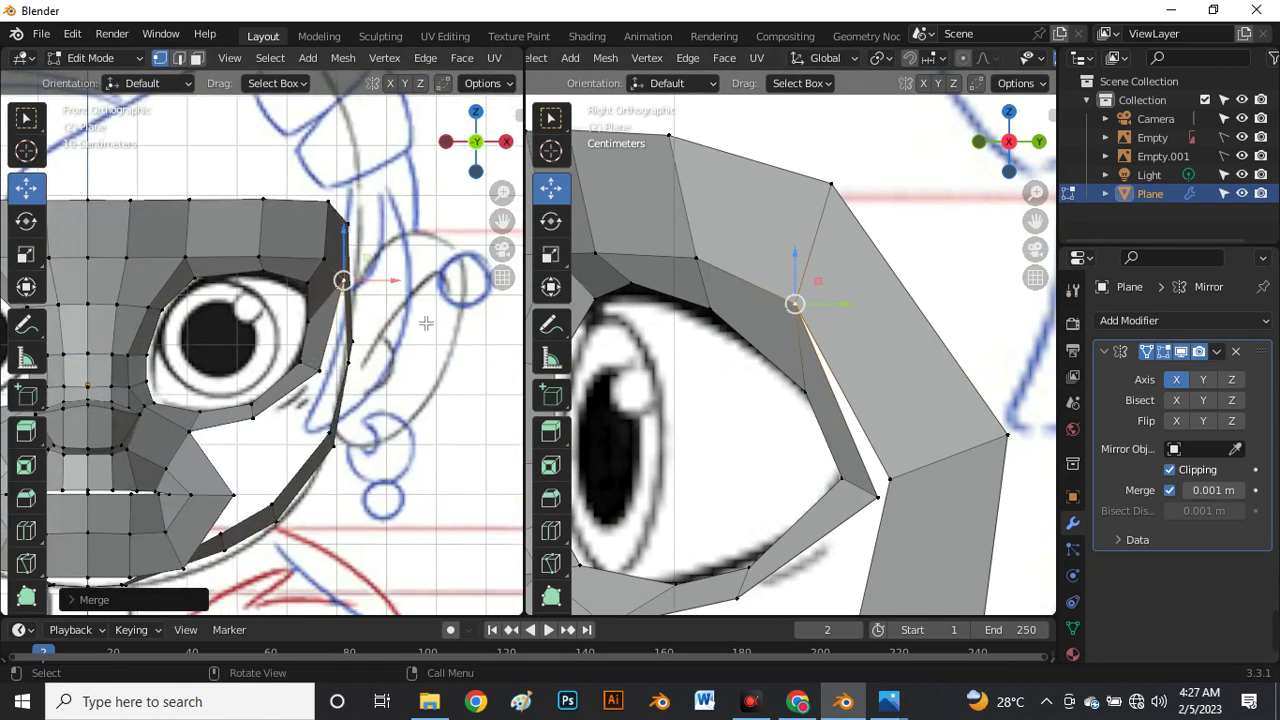
pyautogui.scroll(4, 400, 315)
pyautogui.press('g')
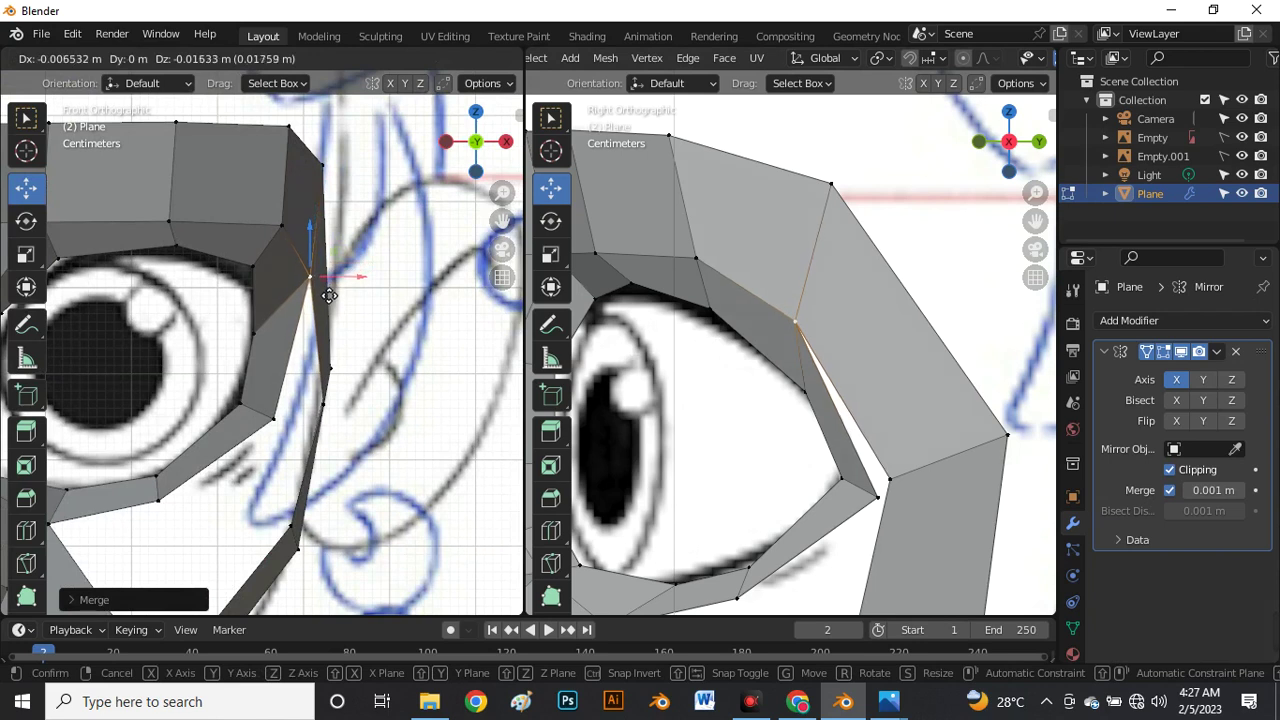
pyautogui.click(327, 290)
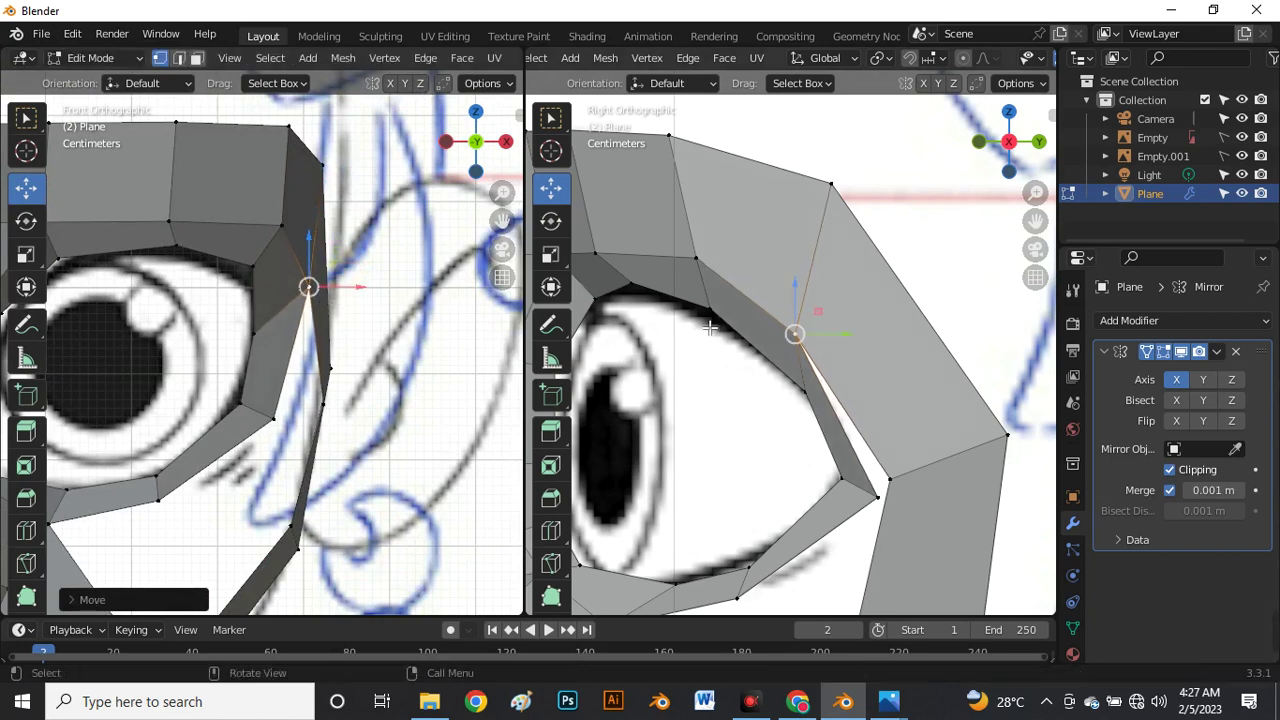
pyautogui.press('g')
pyautogui.click(786, 340)
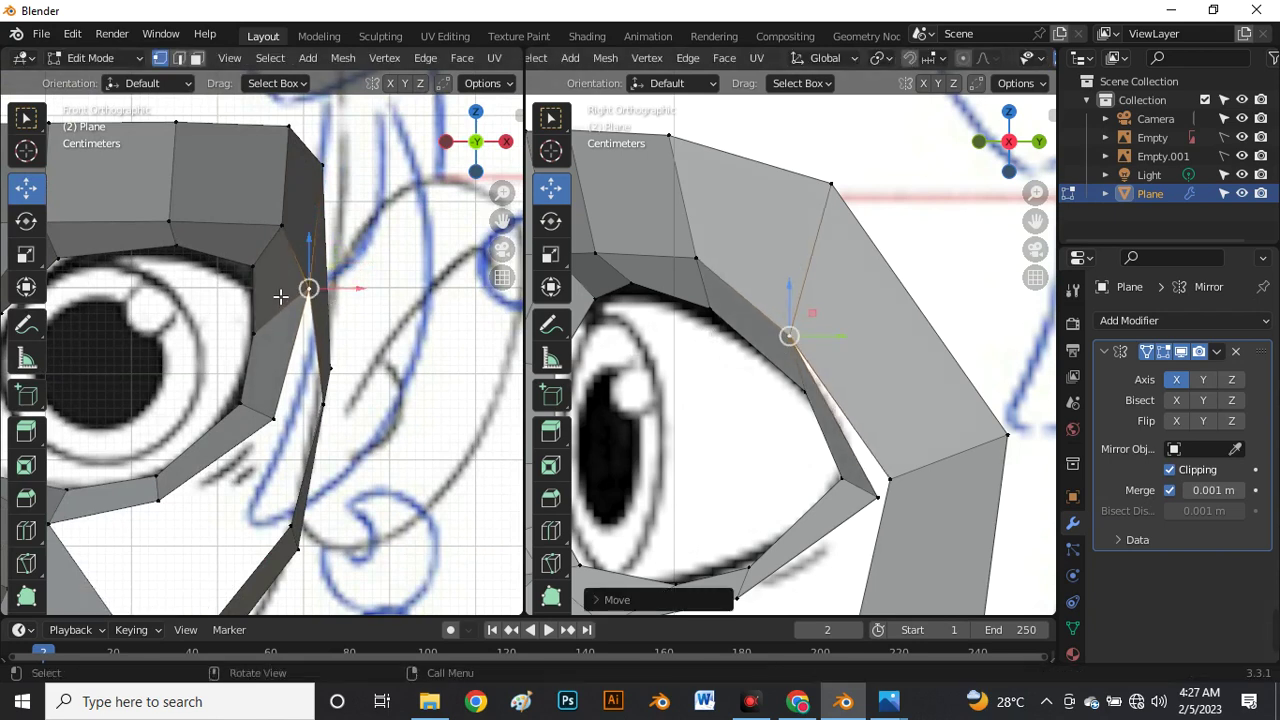
# Merge the strip's next inner vertex into the eye ring's outer corner vertex with At First, and shift it outward toward the face outline.
pyautogui.scroll(2, 315, 384)
pyautogui.click(258, 404)
pyautogui.keyDown('shift'); pyautogui.click(322, 403); pyautogui.keyUp('shift')
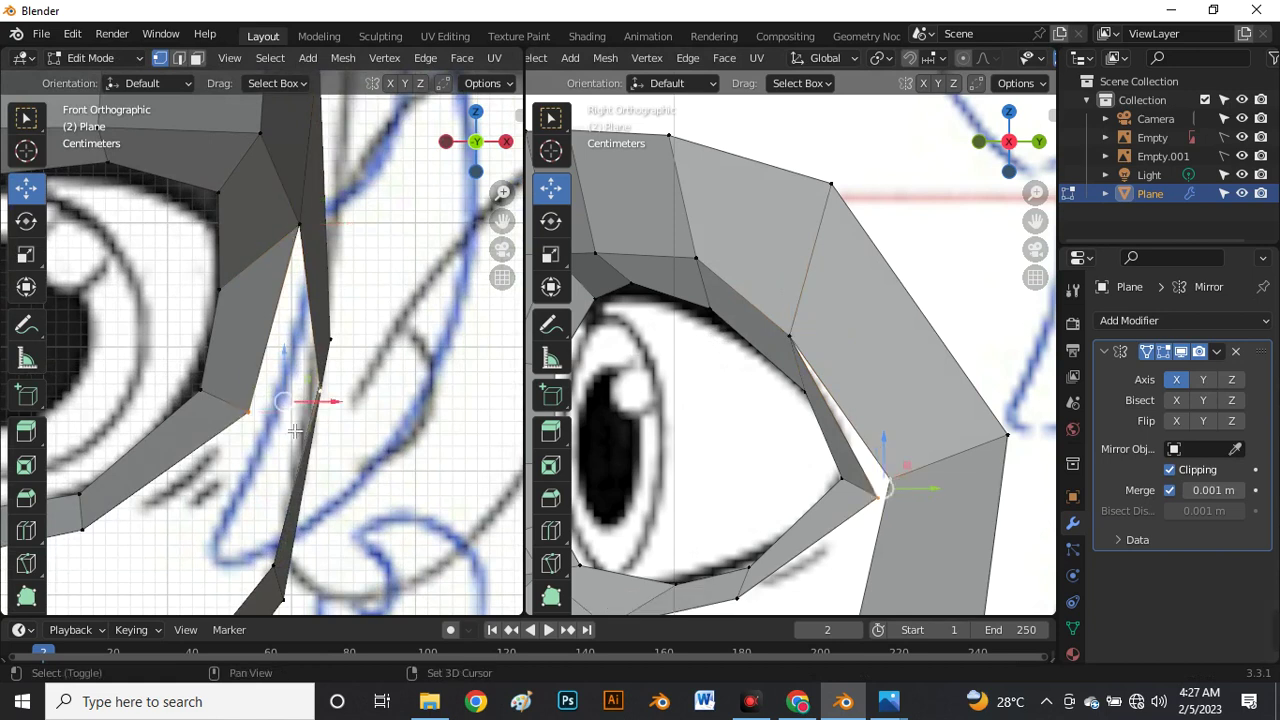
pyautogui.press('m')
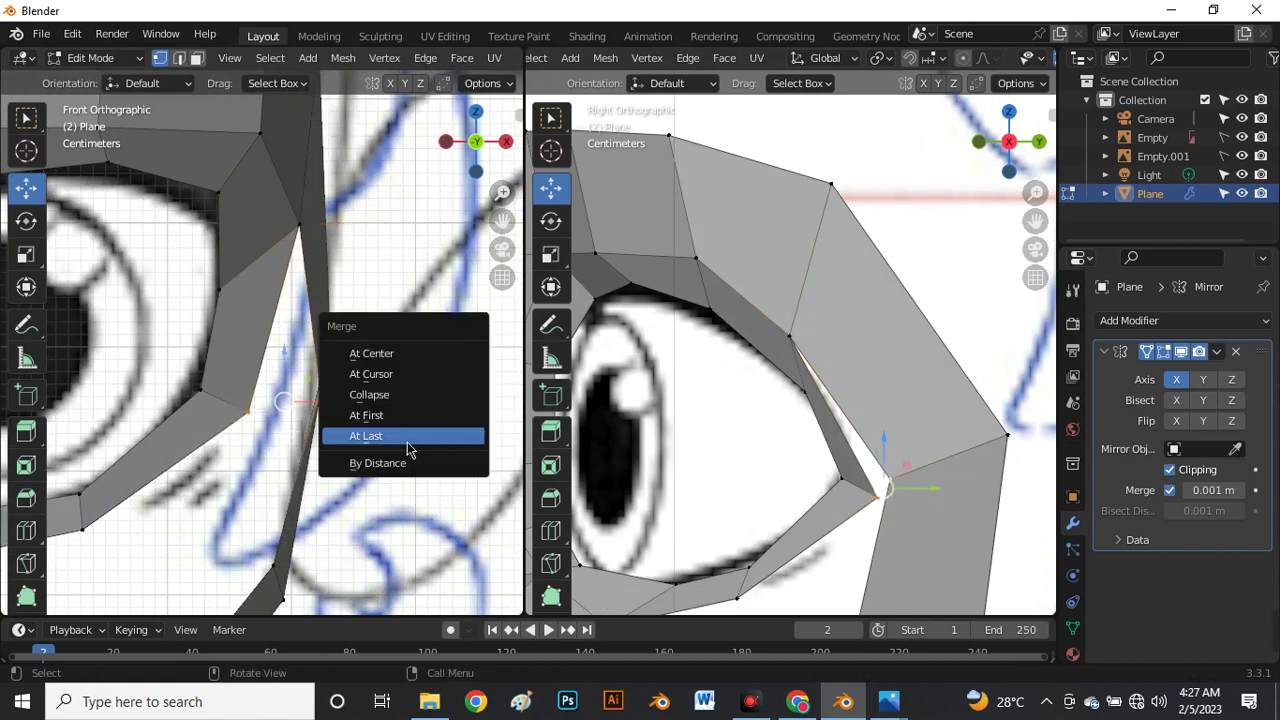
pyautogui.click(369, 418)
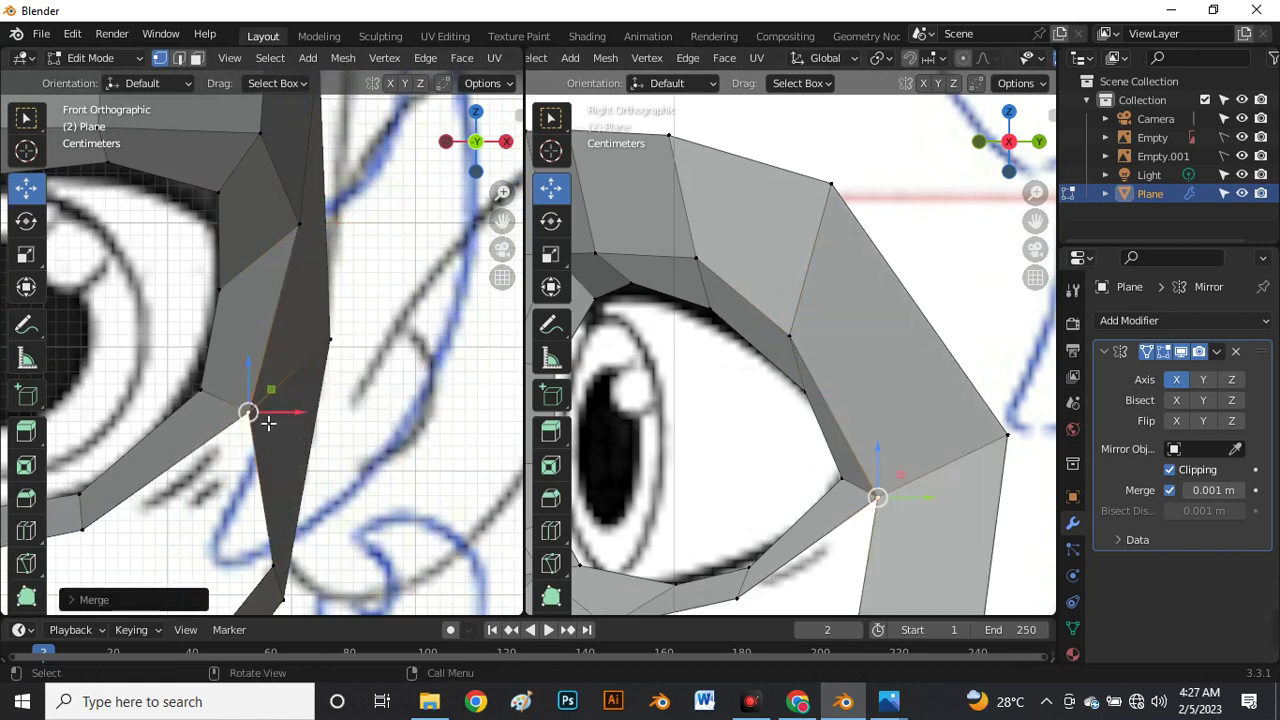
pyautogui.press('g')
pyautogui.click(296, 412)
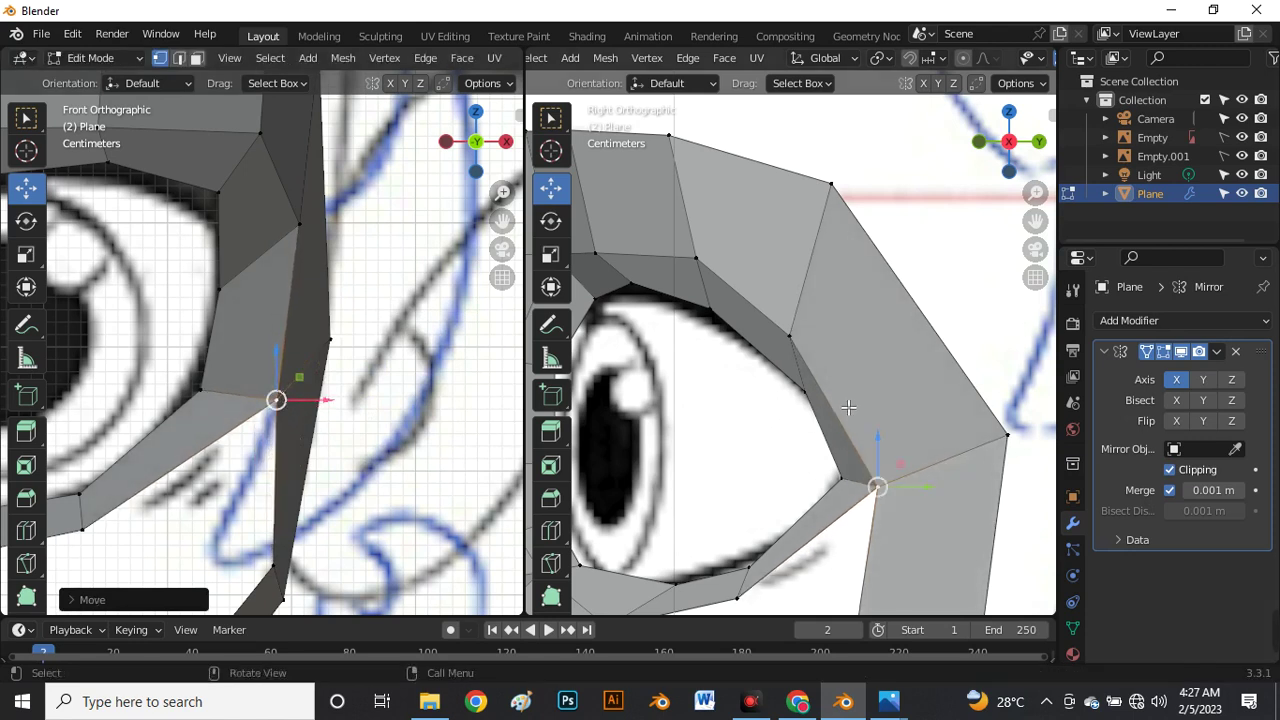
# Fit the strip's outer vertex beside the eye corner to the face outline in the front view and nudge the corner vertex to match.
pyautogui.scroll(-3, 330, 268)
pyautogui.hotkey('alt', 'z')
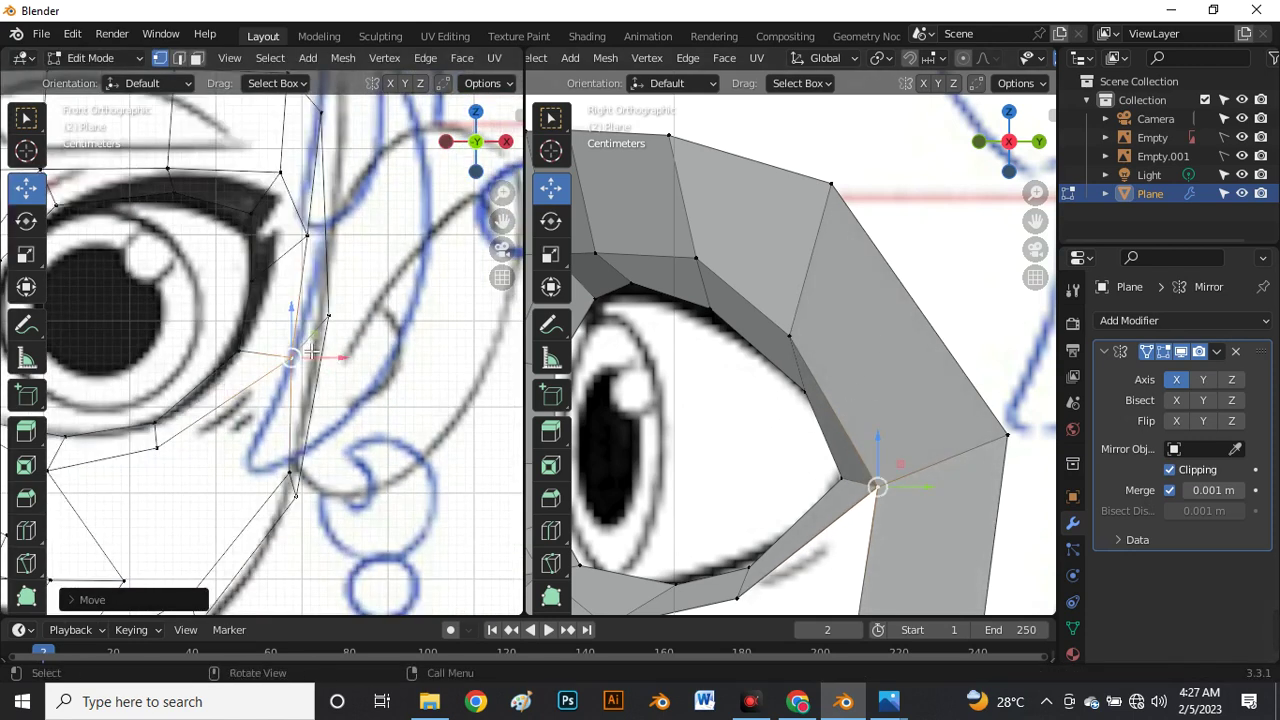
pyautogui.scroll(3, 318, 345)
pyautogui.click(343, 318)
pyautogui.moveTo(352, 313); pyautogui.dragTo(348, 315)
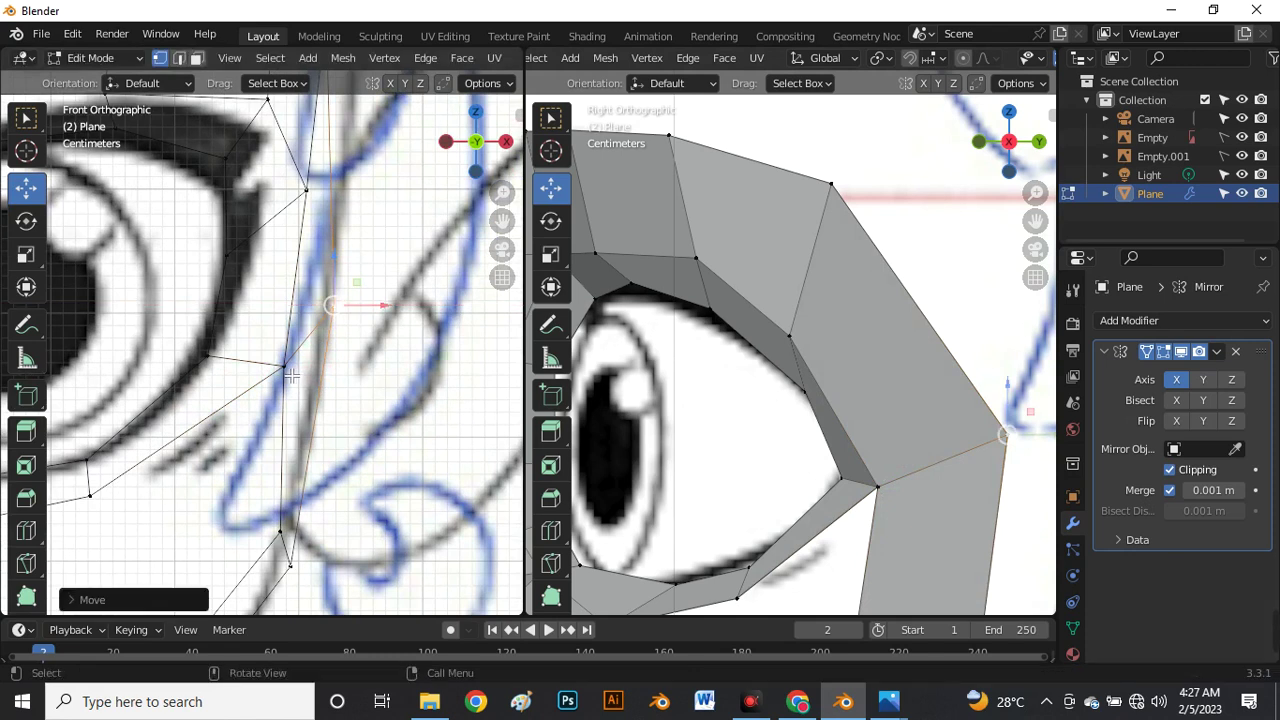
pyautogui.click(292, 376)
pyautogui.press('g')
pyautogui.click(298, 366)
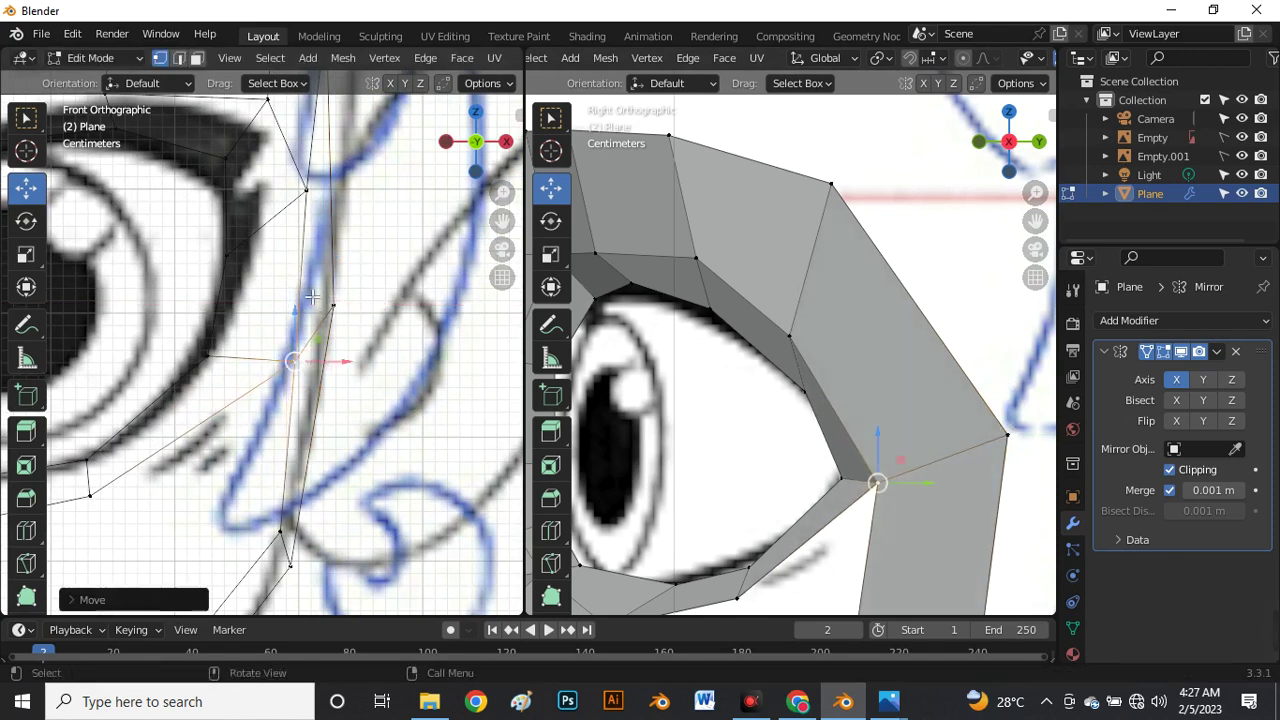
# Merge the strip's inner cheek vertex into the lower outer vertex of the eye ring with At Last.
pyautogui.scroll(-3, 296, 360)
pyautogui.hotkey('alt', 'z')
pyautogui.scroll(3, 296, 360)
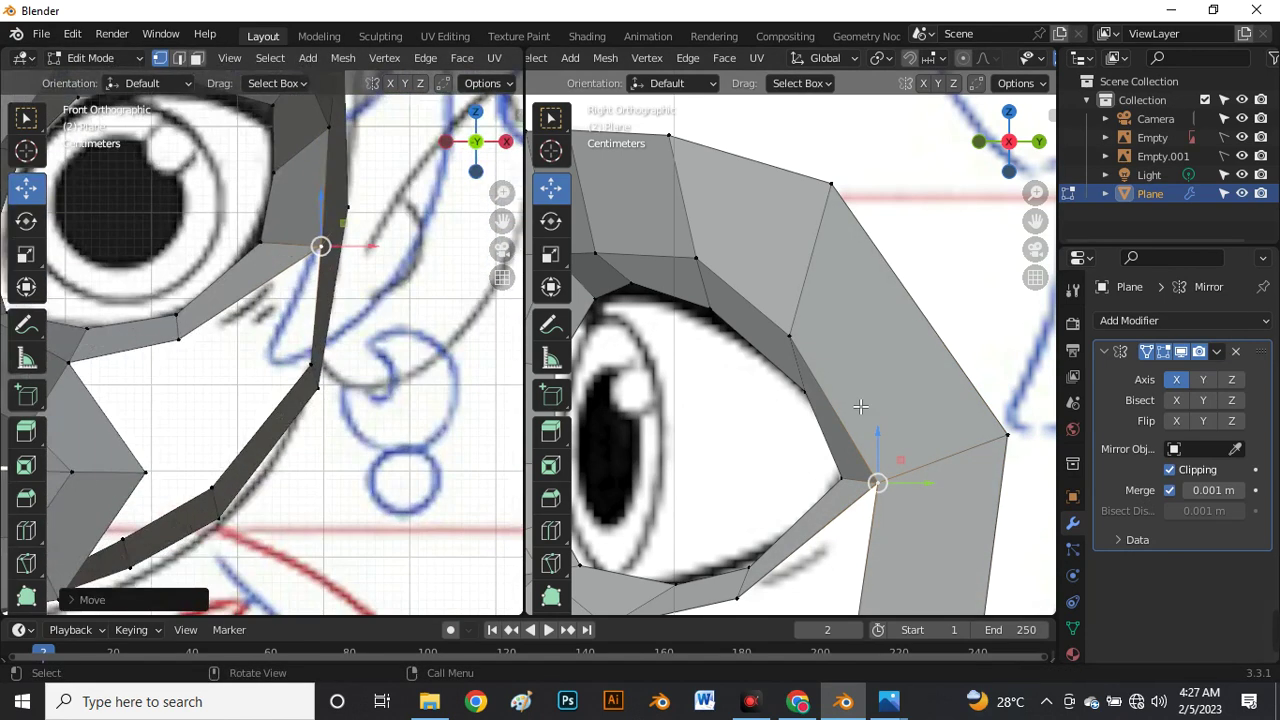
pyautogui.scroll(-3, 869, 373)
pyautogui.scroll(-2, 869, 373)
pyautogui.scroll(5, 864, 410)
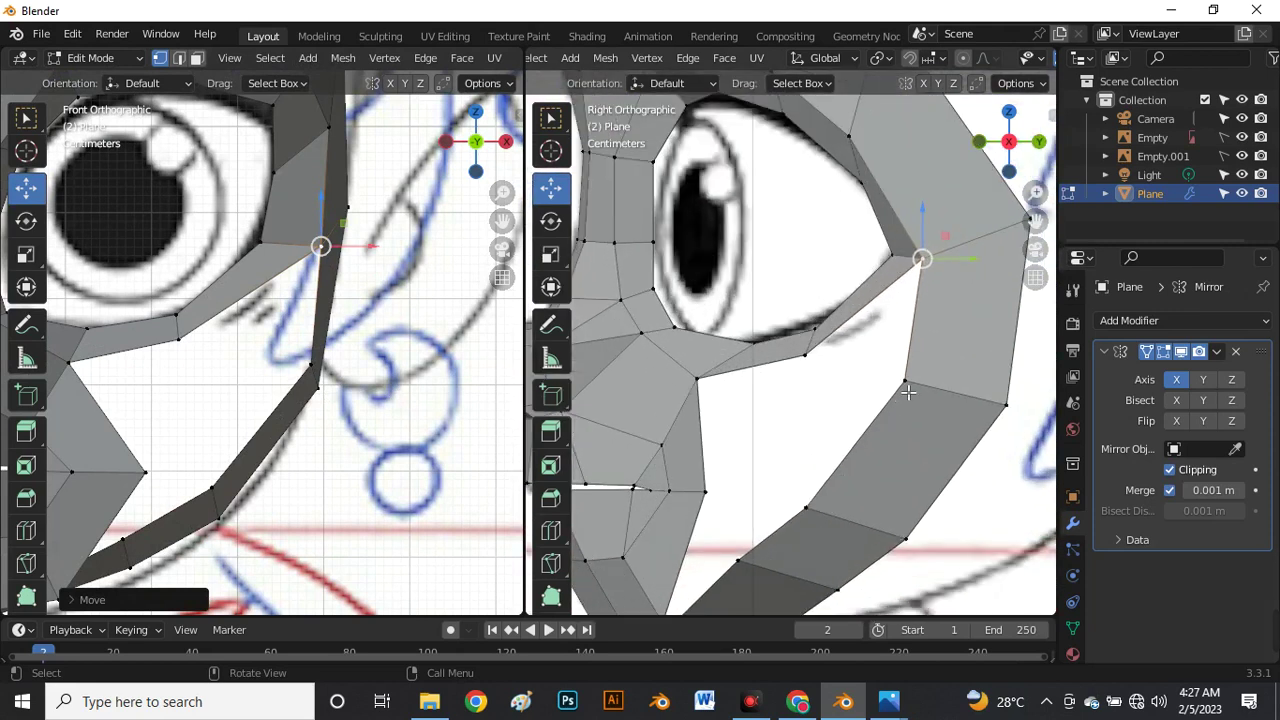
pyautogui.click(905, 381)
pyautogui.scroll(-4, 256, 289)
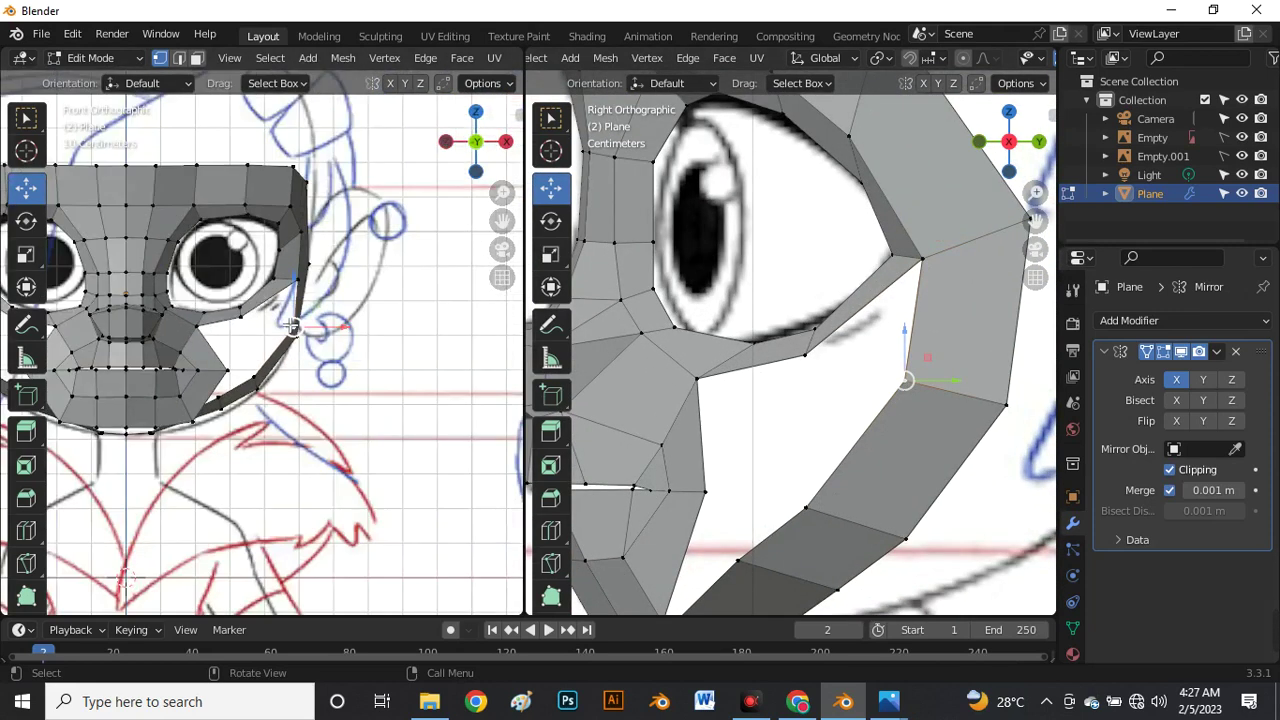
pyautogui.scroll(4, 263, 321)
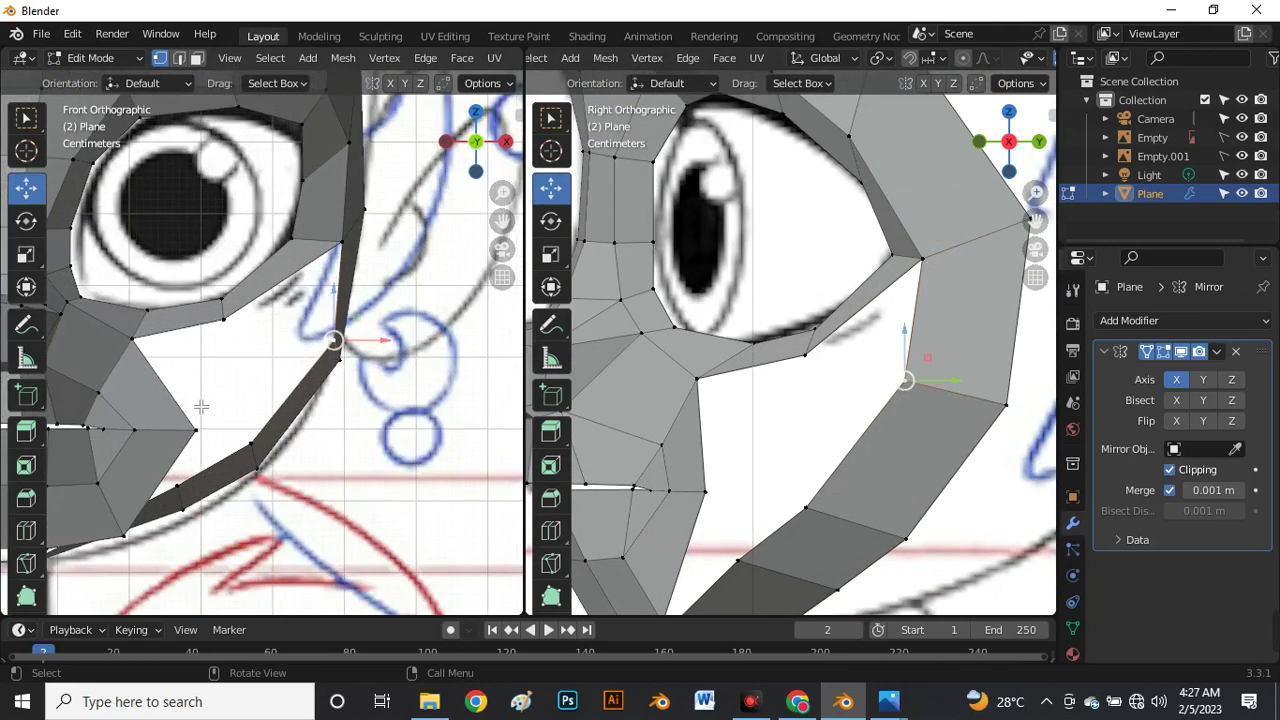
pyautogui.scroll(-1, 262, 287)
pyautogui.scroll(3, 268, 308)
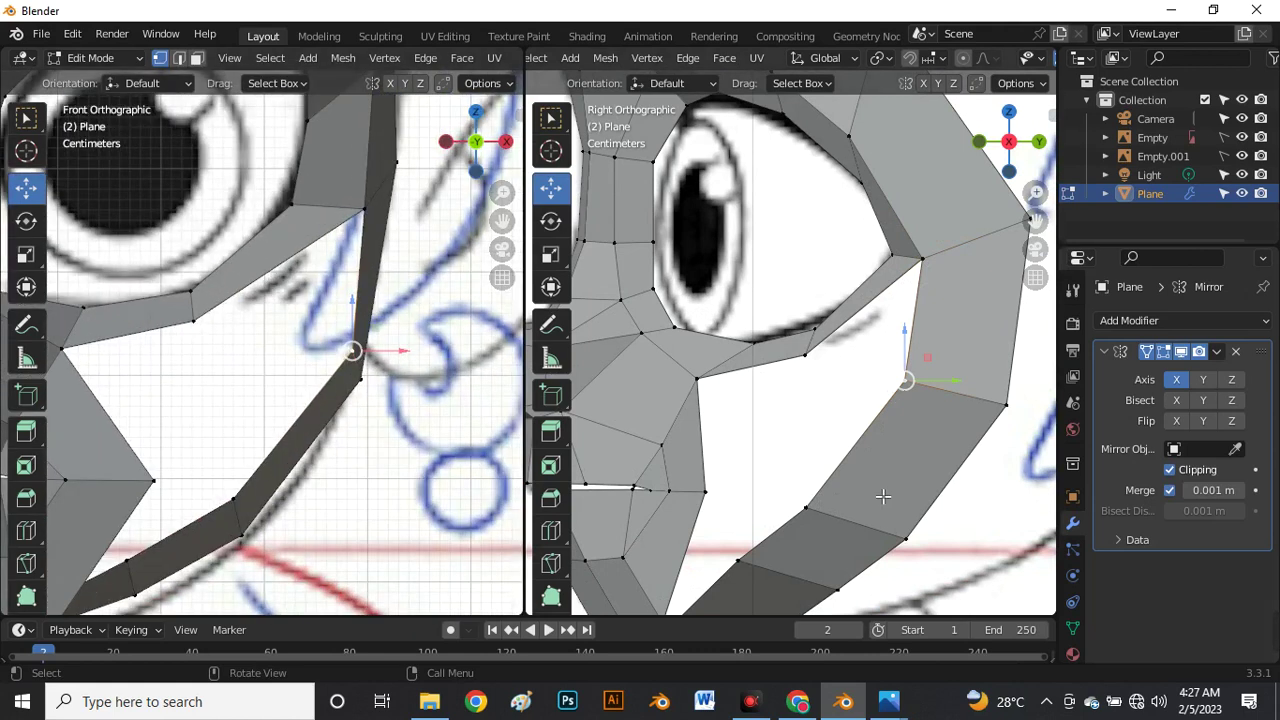
pyautogui.scroll(-2, 857, 371)
pyautogui.scroll(1, 828, 497)
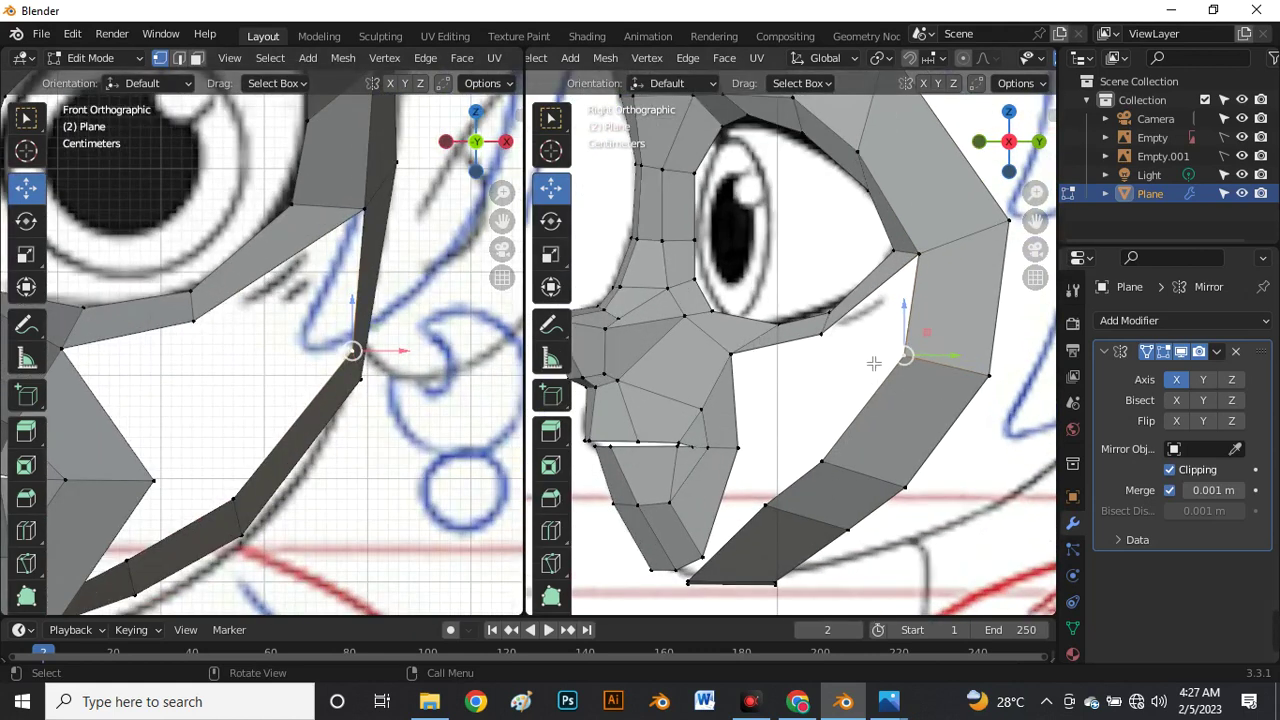
pyautogui.keyDown('shift'); pyautogui.click(828, 340); pyautogui.keyUp('shift')
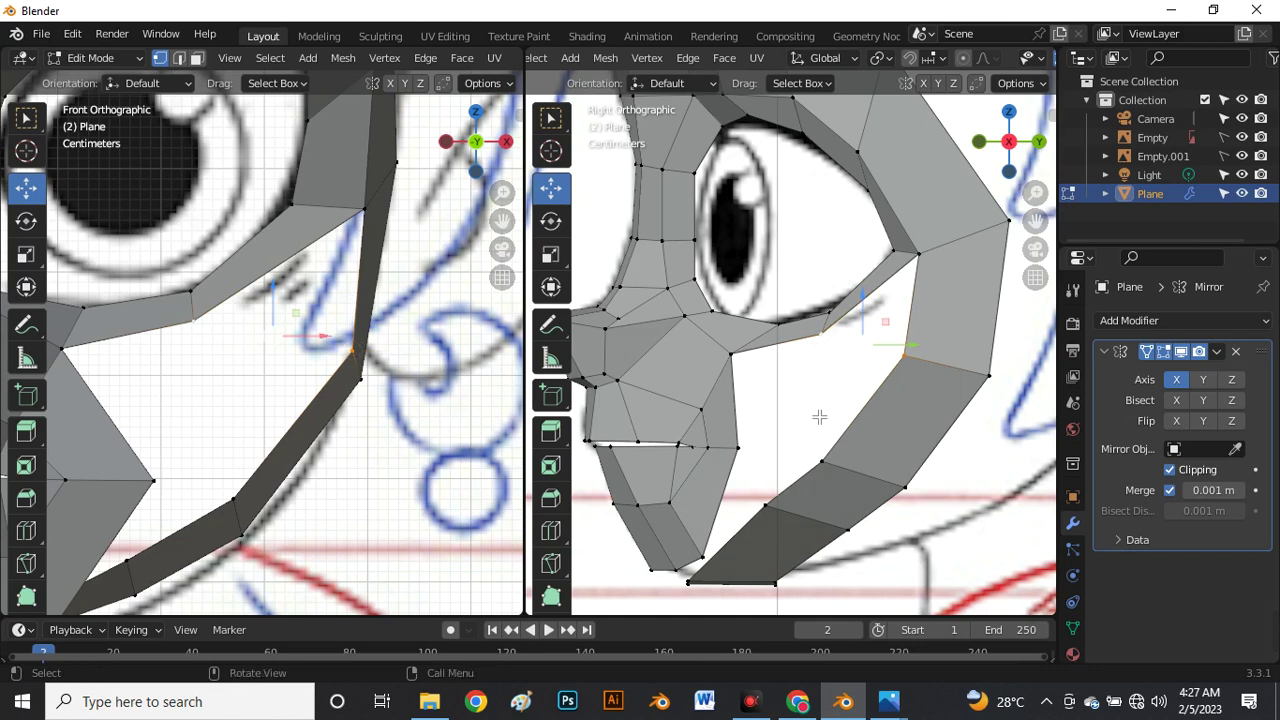
pyautogui.press('m')
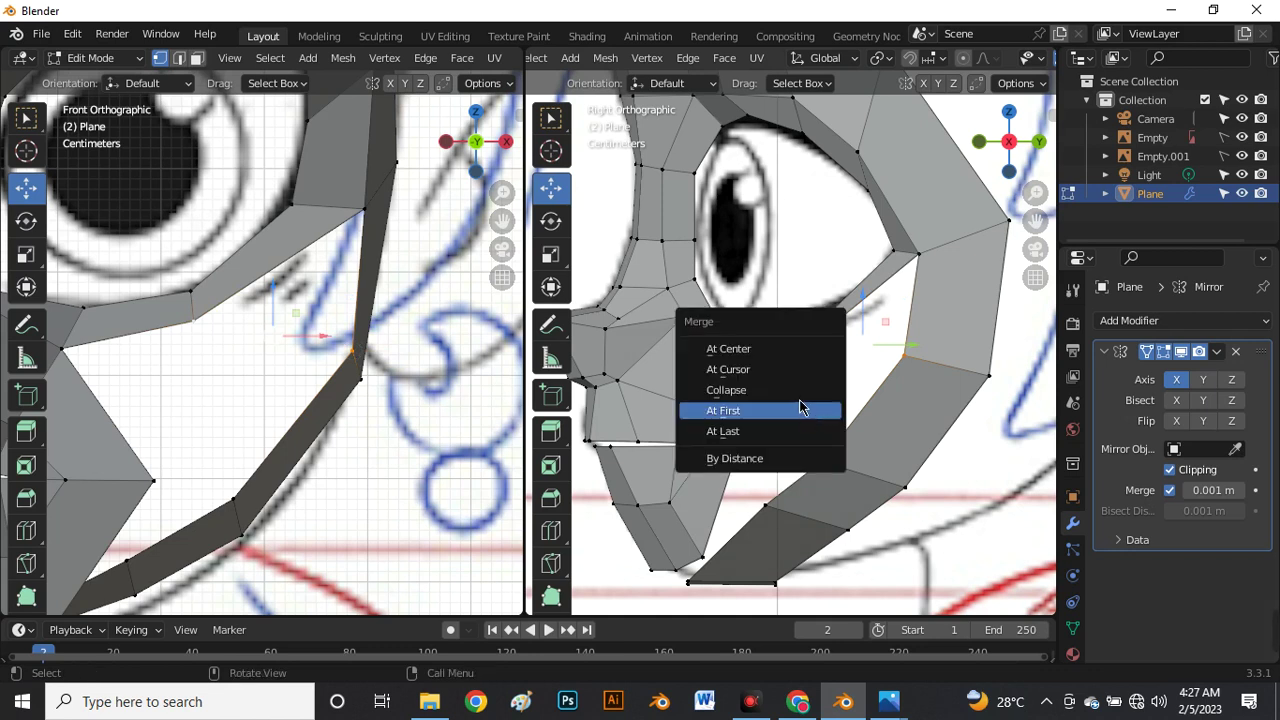
pyautogui.click(793, 432)
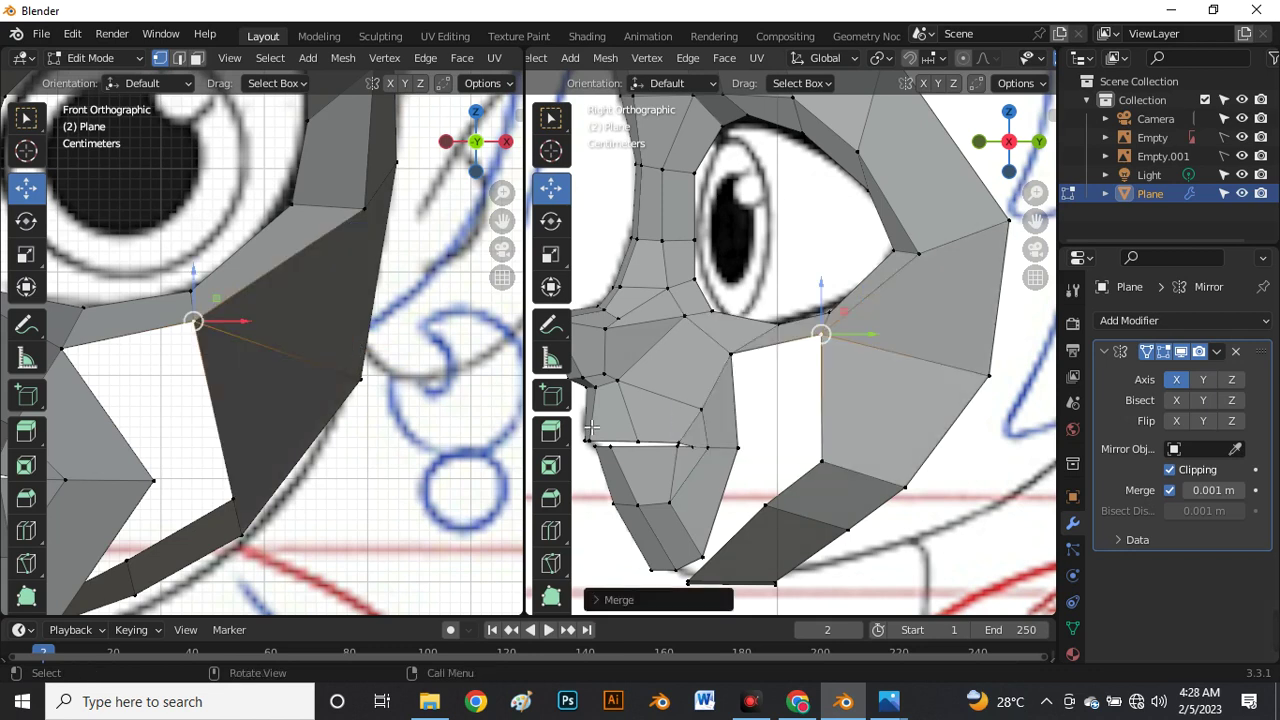
pyautogui.moveTo(356, 304); pyautogui.dragTo(358, 330, button='middle')
pyautogui.scroll(-2, 900, 372)
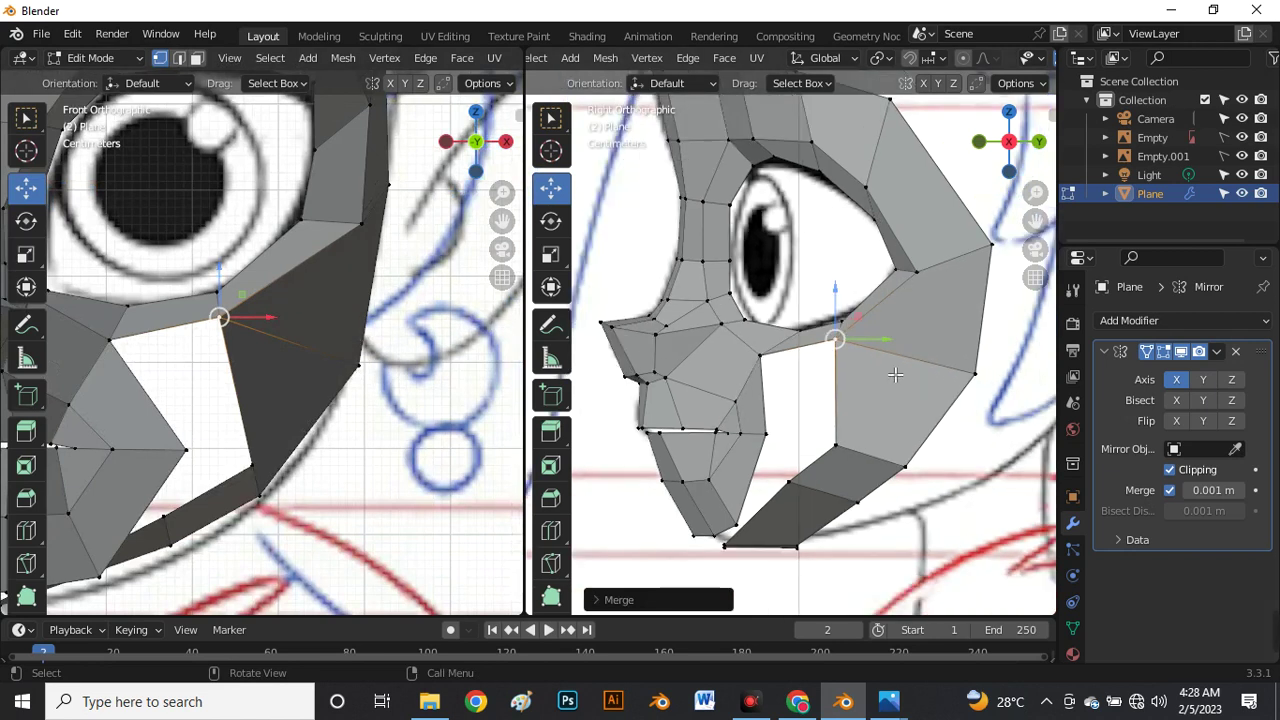
# Undo the last vertex move and the merge of the cheek vertex into the eye ring.
pyautogui.scroll(2, 894, 373)
pyautogui.moveTo(850, 341); pyautogui.dragTo(868, 340)
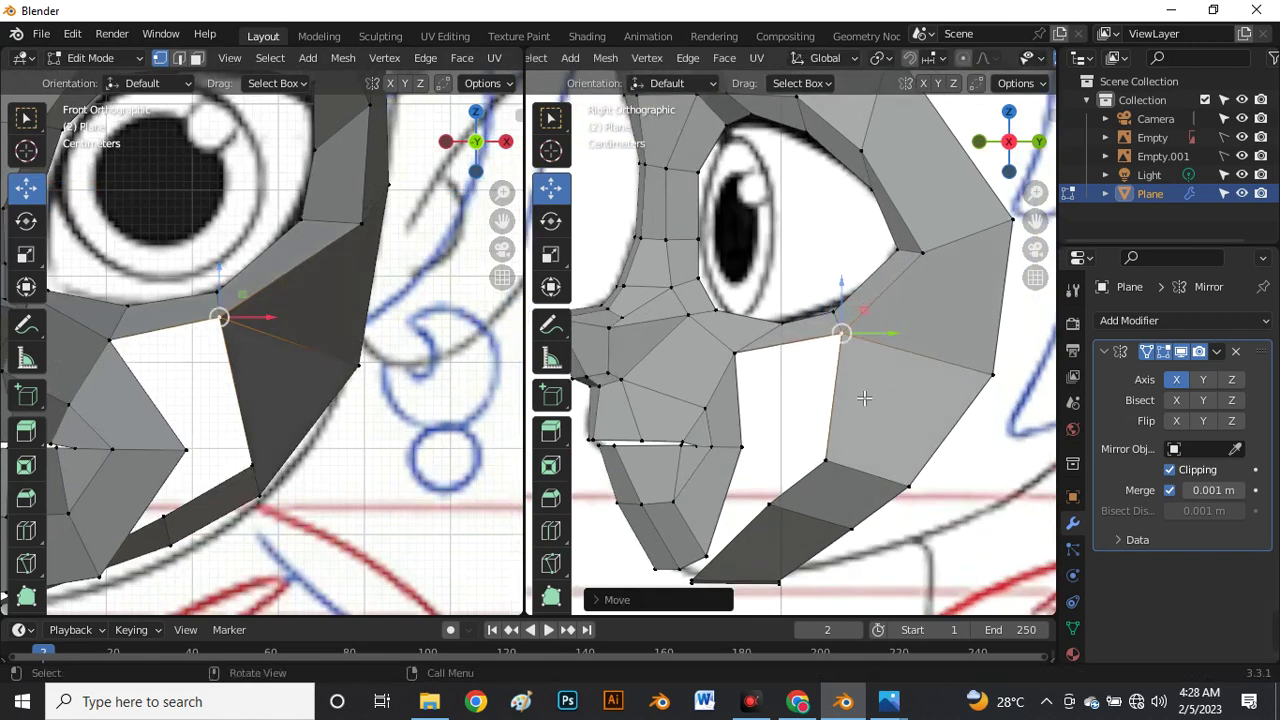
pyautogui.hotkey('ctrl', 'z')
pyautogui.hotkey('ctrl', 'z')
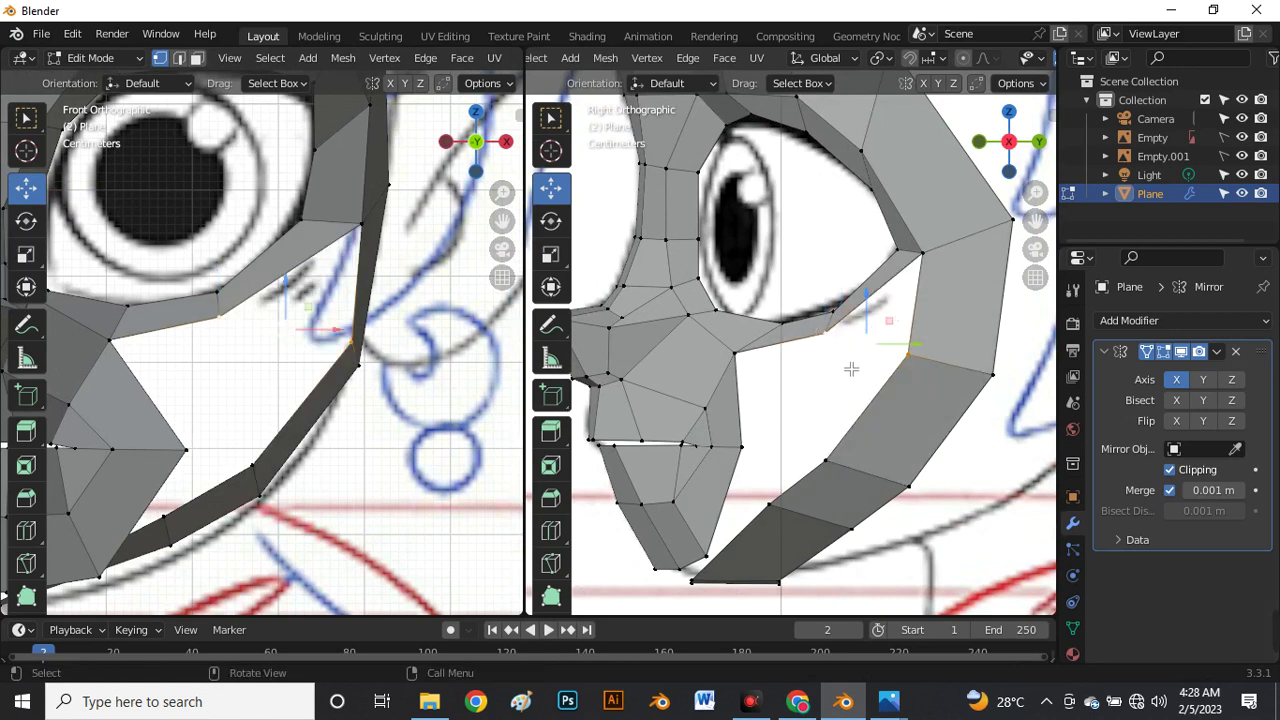
# Merge the strip's lower inner cheek vertex into the mouth area's outermost vertex with At Last, and nudge it slightly backward in the side view.
pyautogui.scroll(-1, 851, 369)
pyautogui.scroll(1, 812, 440)
pyautogui.scroll(-1, 774, 412)
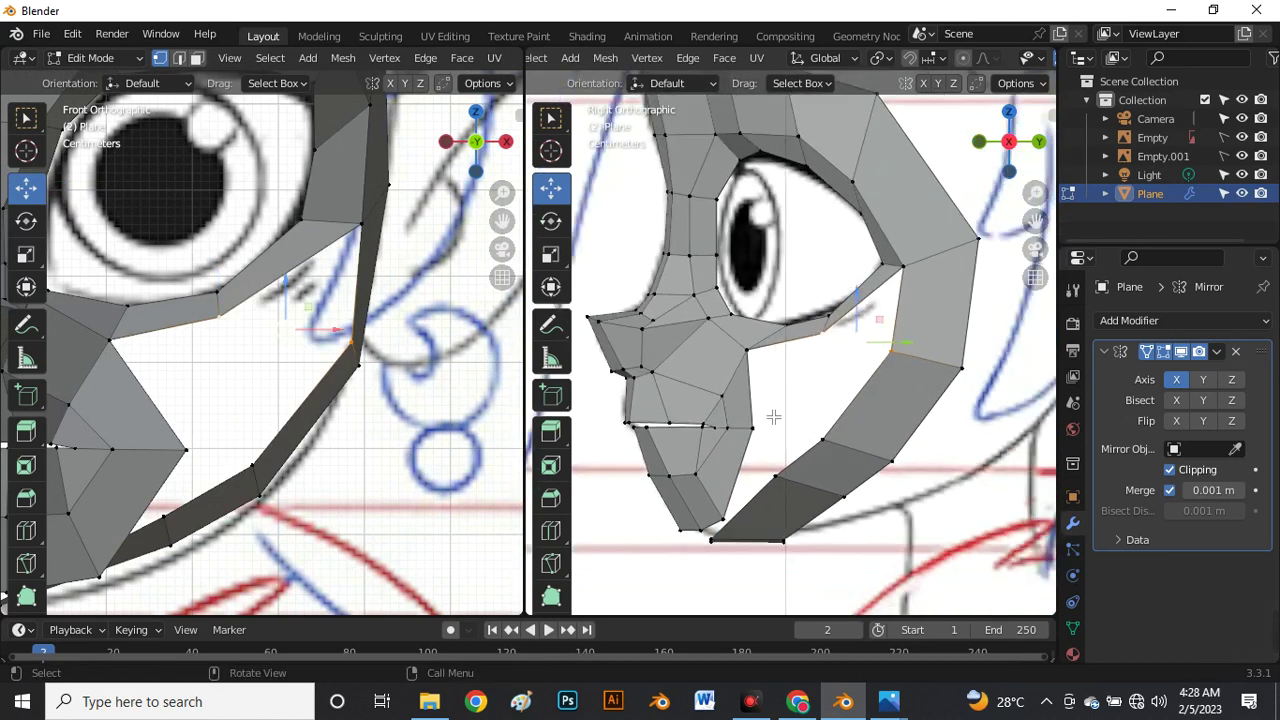
pyautogui.scroll(2, 770, 405)
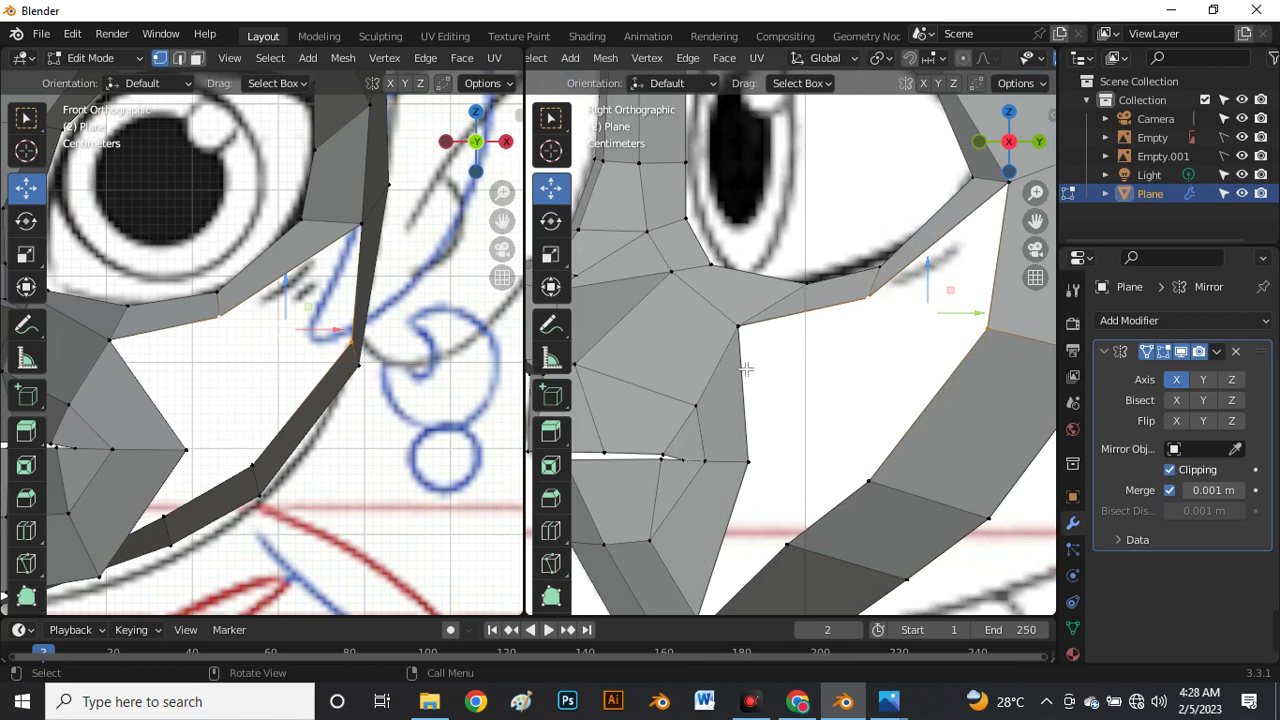
pyautogui.scroll(-2, 746, 369)
pyautogui.scroll(2, 777, 451)
pyautogui.click(770, 429)
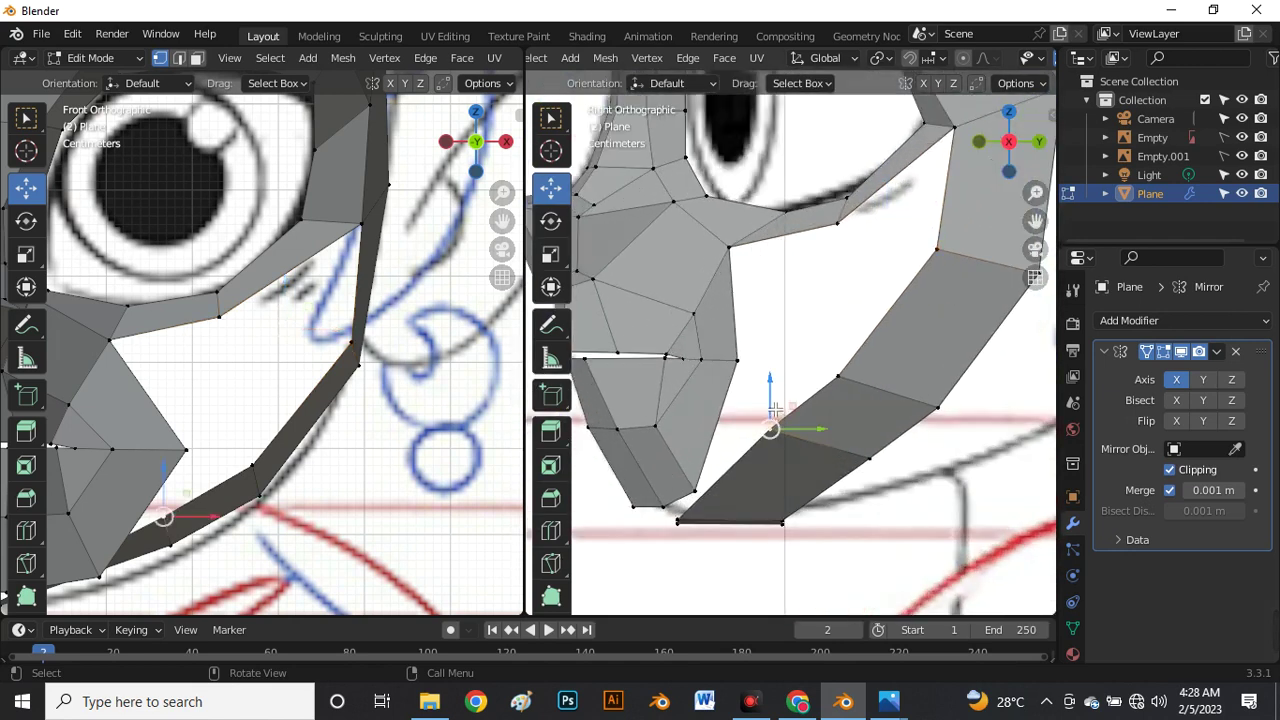
pyautogui.click(843, 384)
pyautogui.keyDown('shift'); pyautogui.click(742, 362); pyautogui.keyUp('shift')
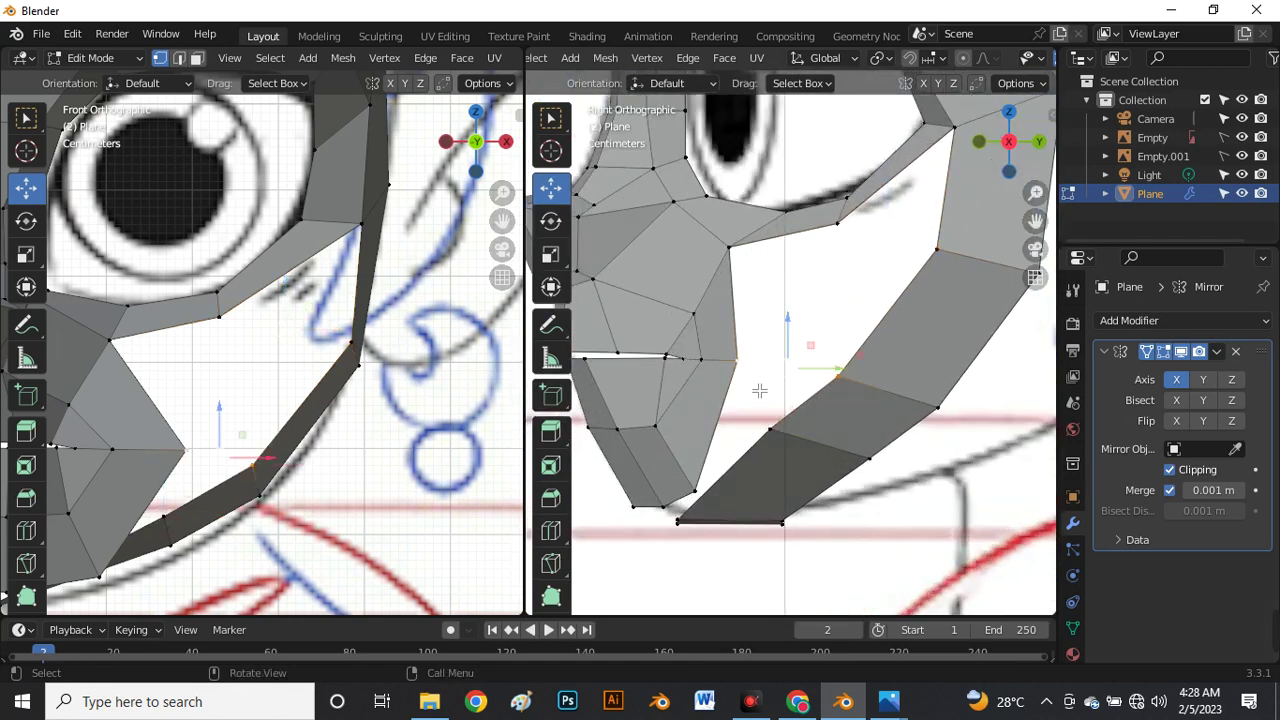
pyautogui.press('m')
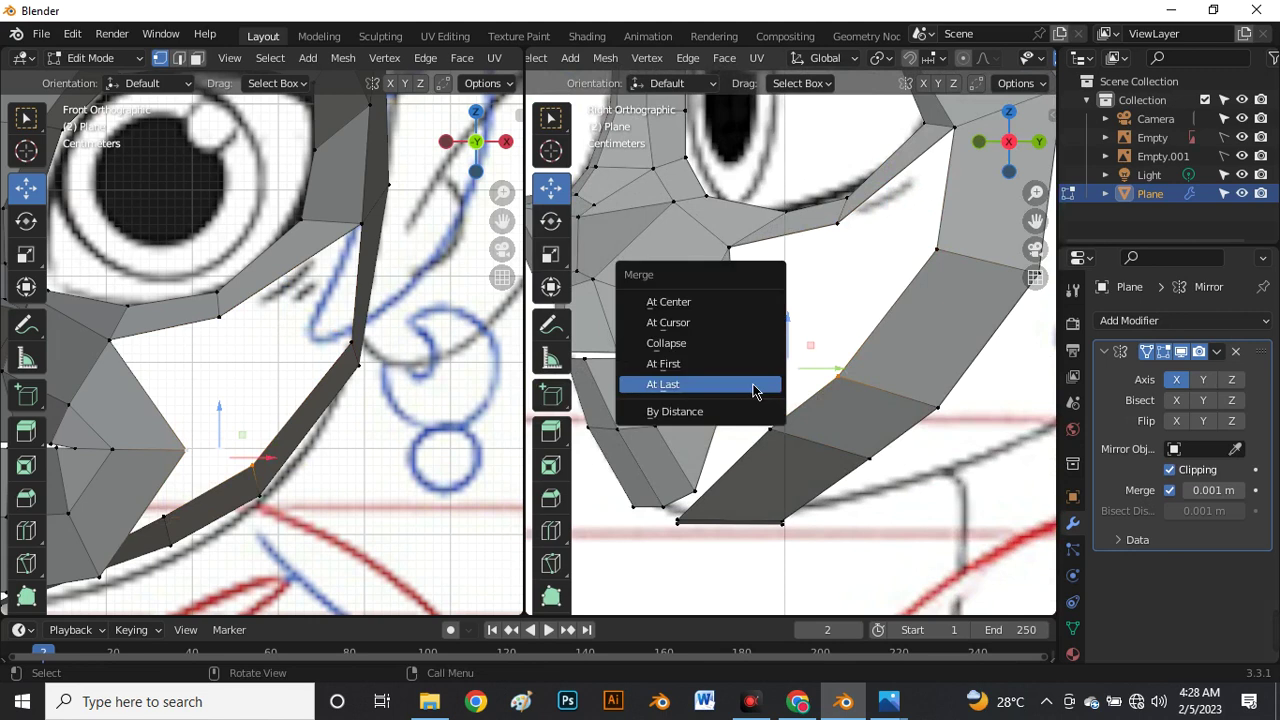
pyautogui.click(755, 387)
pyautogui.scroll(-2, 267, 443)
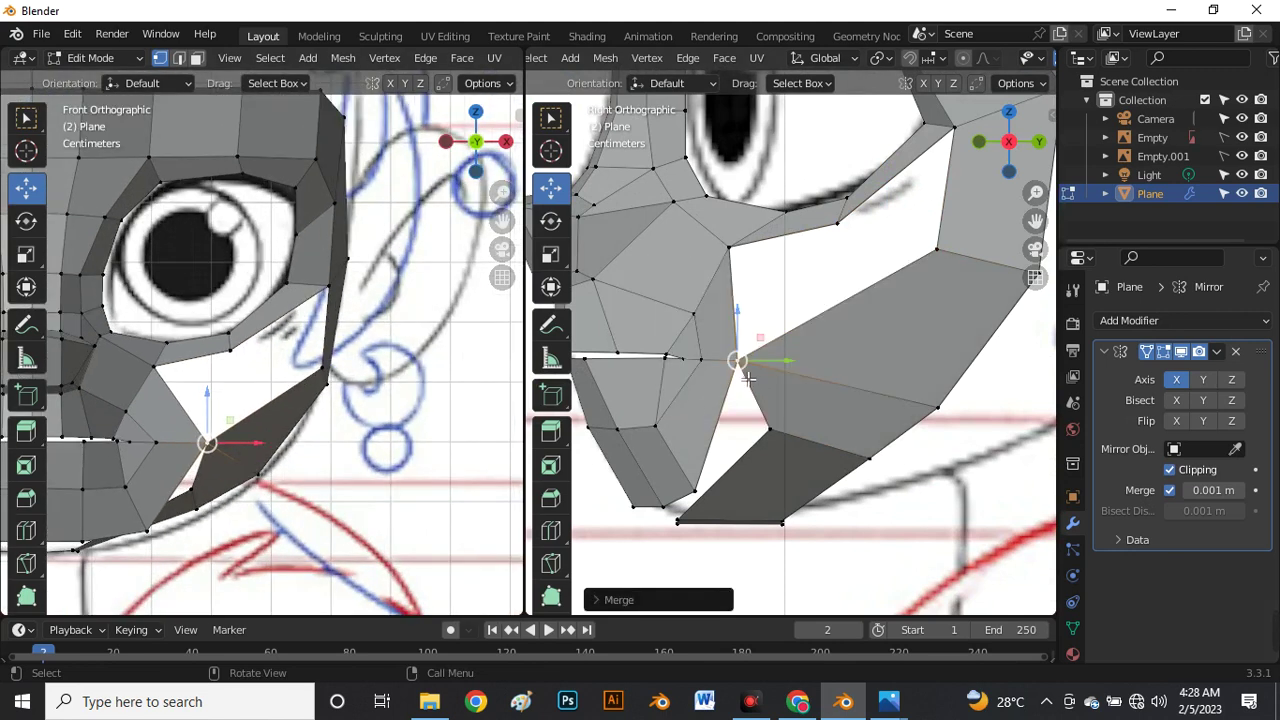
pyautogui.moveTo(785, 367); pyautogui.dragTo(789, 368)
pyautogui.scroll(-1, 864, 261)
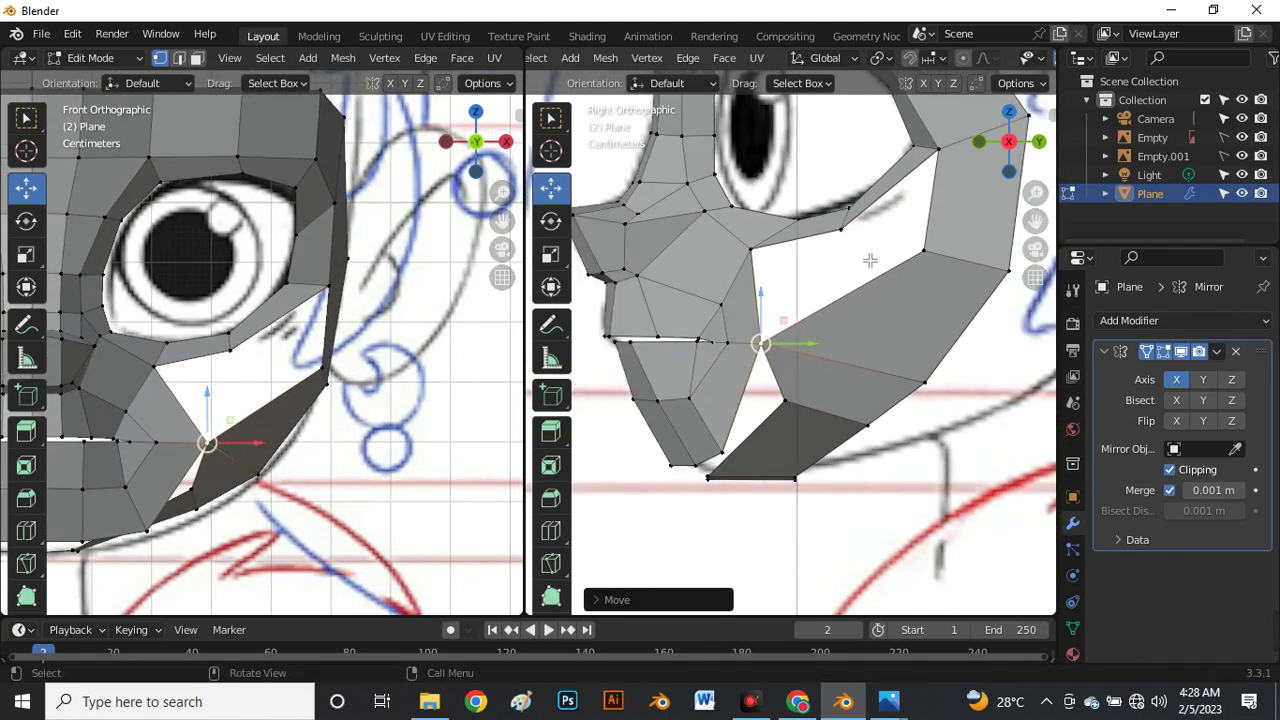
# Merge the strip's upper inner cheek vertex into the eye ring's lower outer vertex with At First.
pyautogui.click(852, 232)
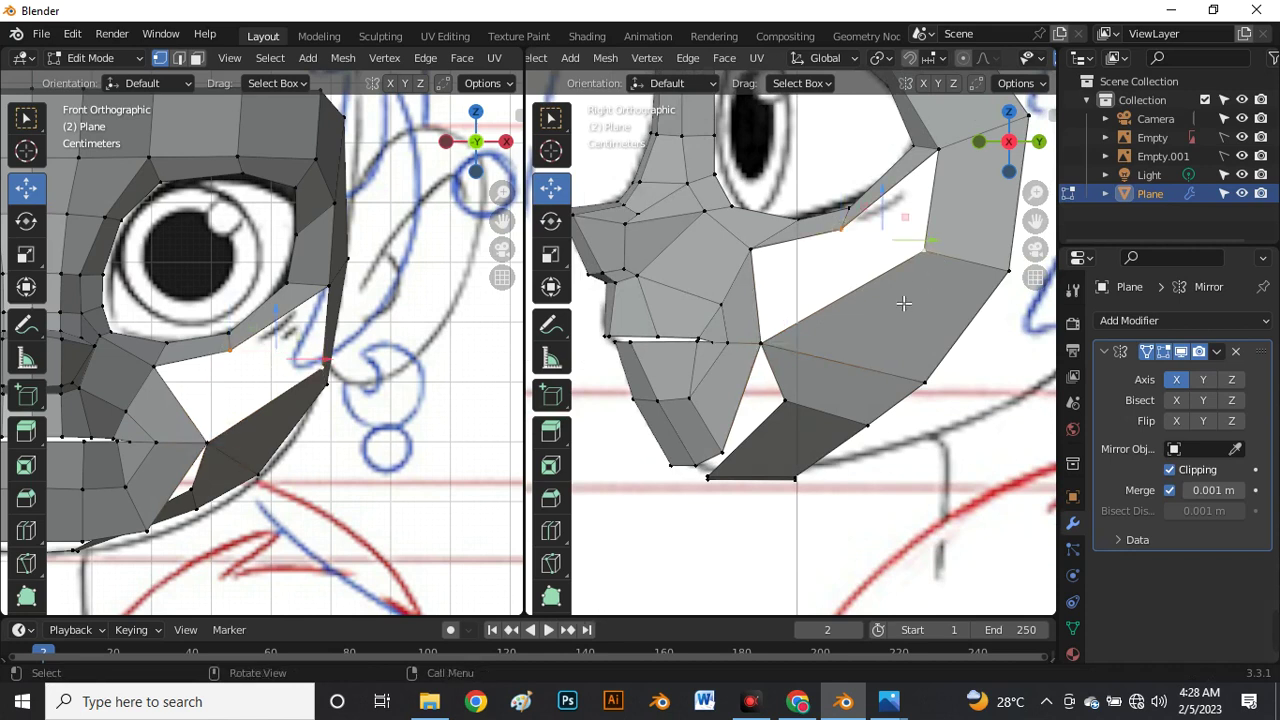
pyautogui.press('m')
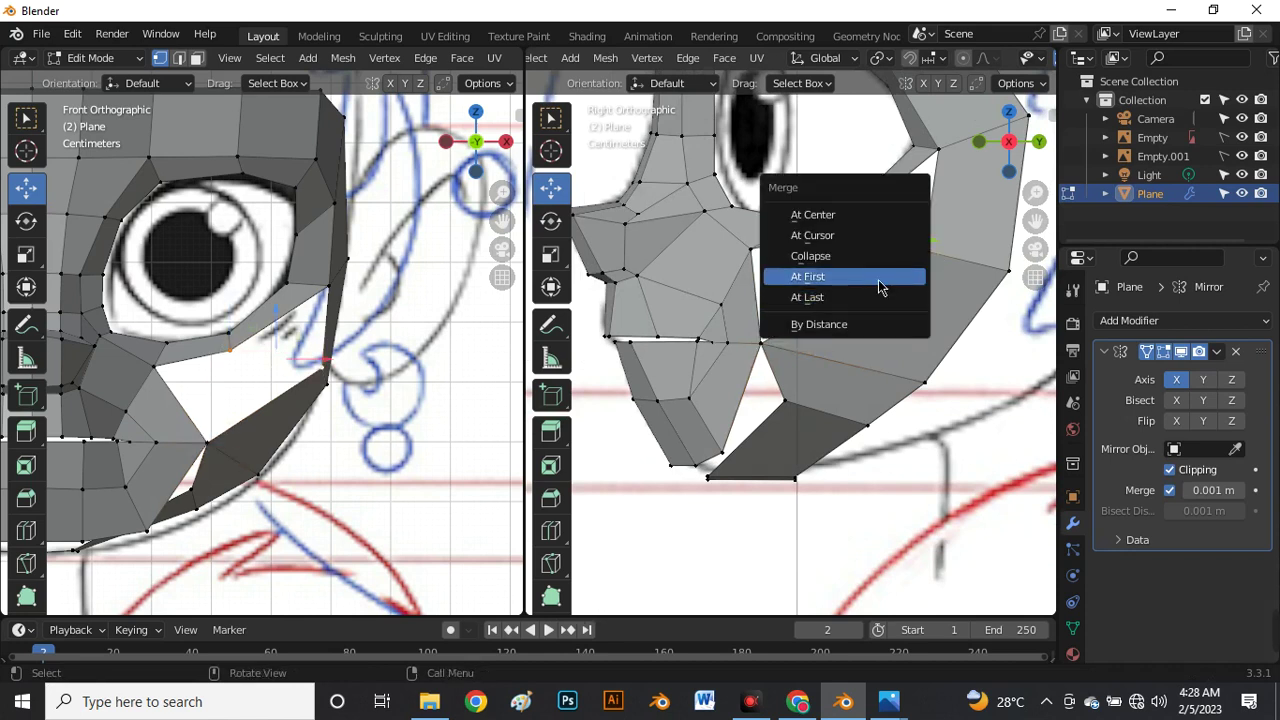
pyautogui.click(862, 278)
pyautogui.scroll(-1, 786, 308)
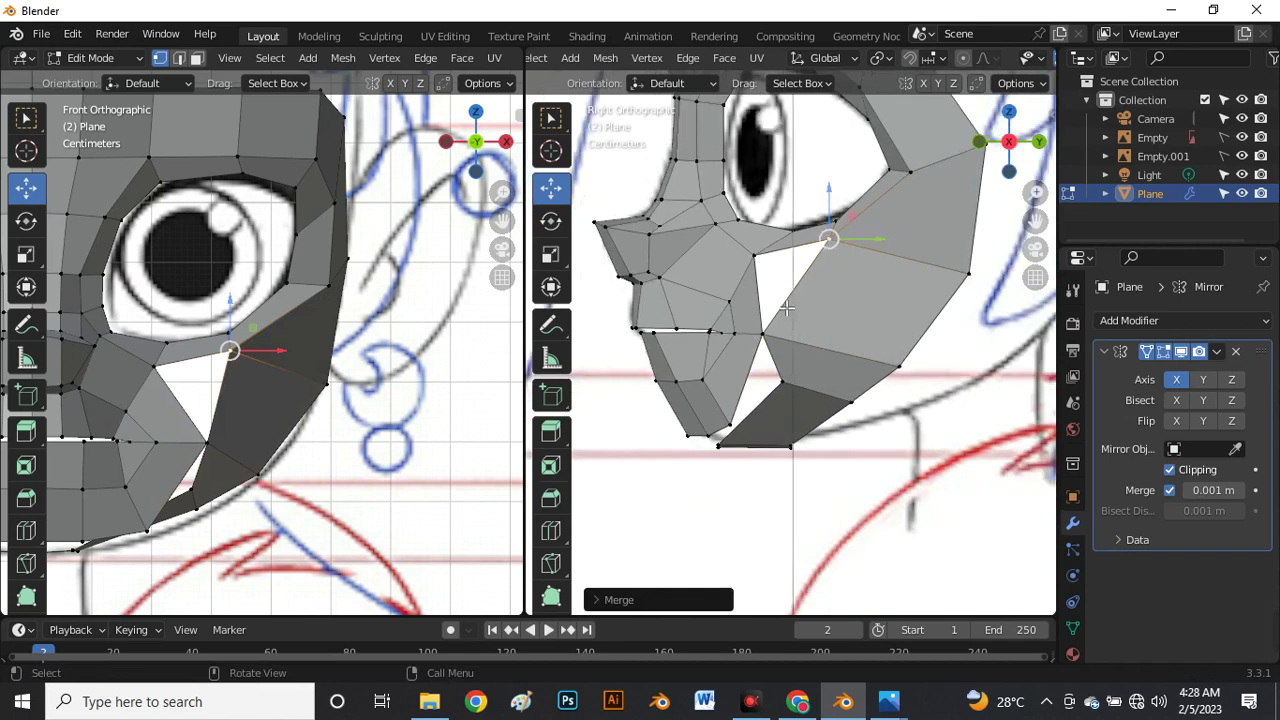
# Add a loop cut across the cheek strip between the two merged vertices and shift its inner vertex outward in the front view.
pyautogui.hotkey('ctrl', 'f')
pyautogui.hotkey('ctrl', 'r')
pyautogui.click(822, 291)
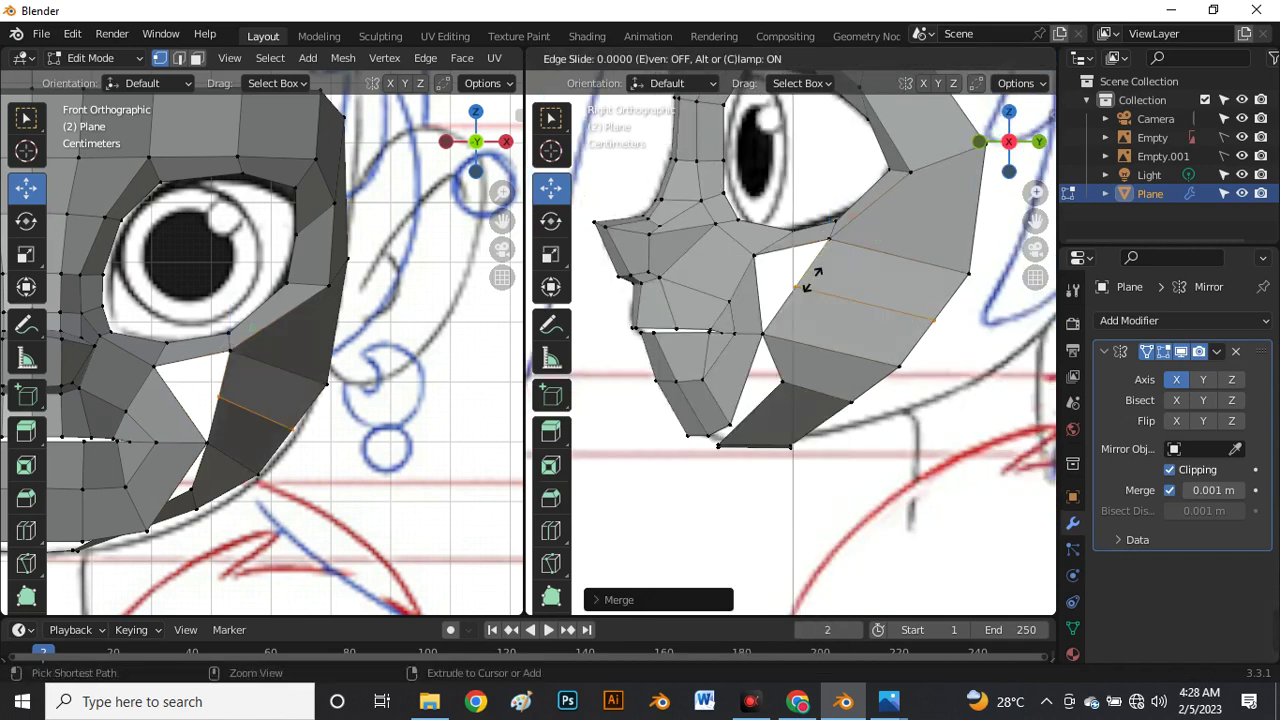
pyautogui.click(816, 290)
pyautogui.scroll(2, 786, 276)
pyautogui.click(368, 353)
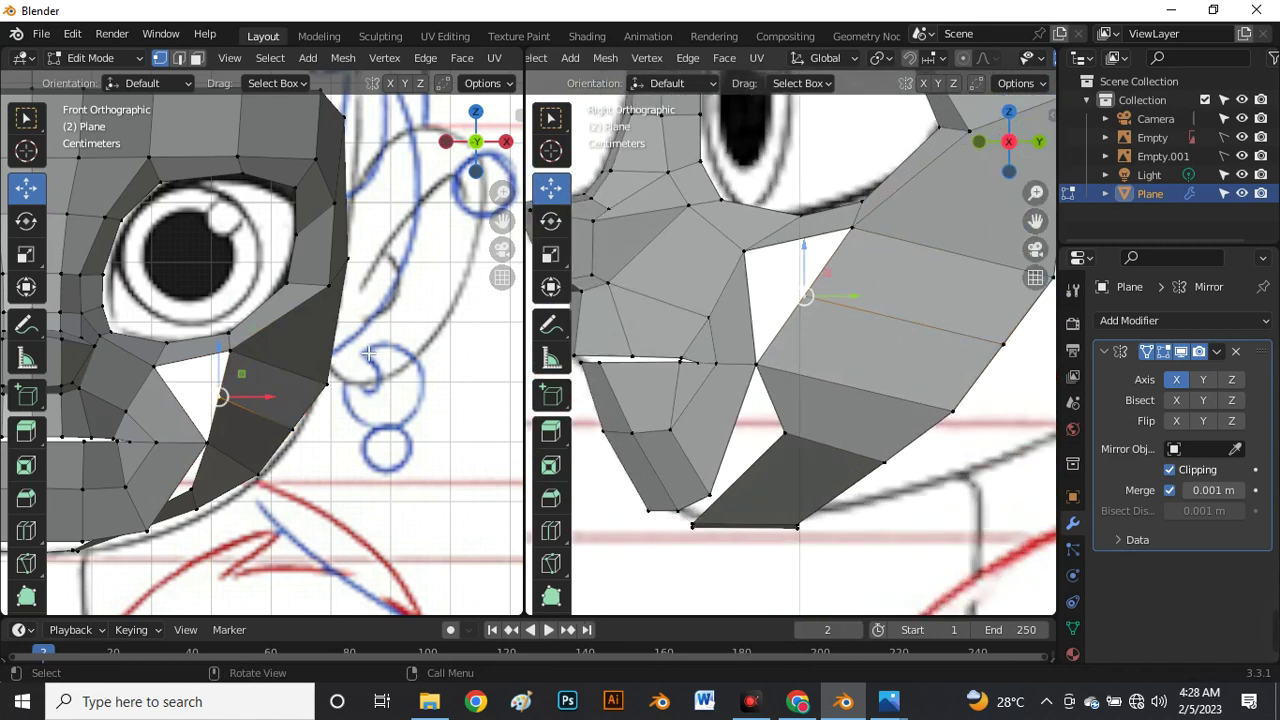
pyautogui.scroll(1, 207, 411)
pyautogui.press('g')
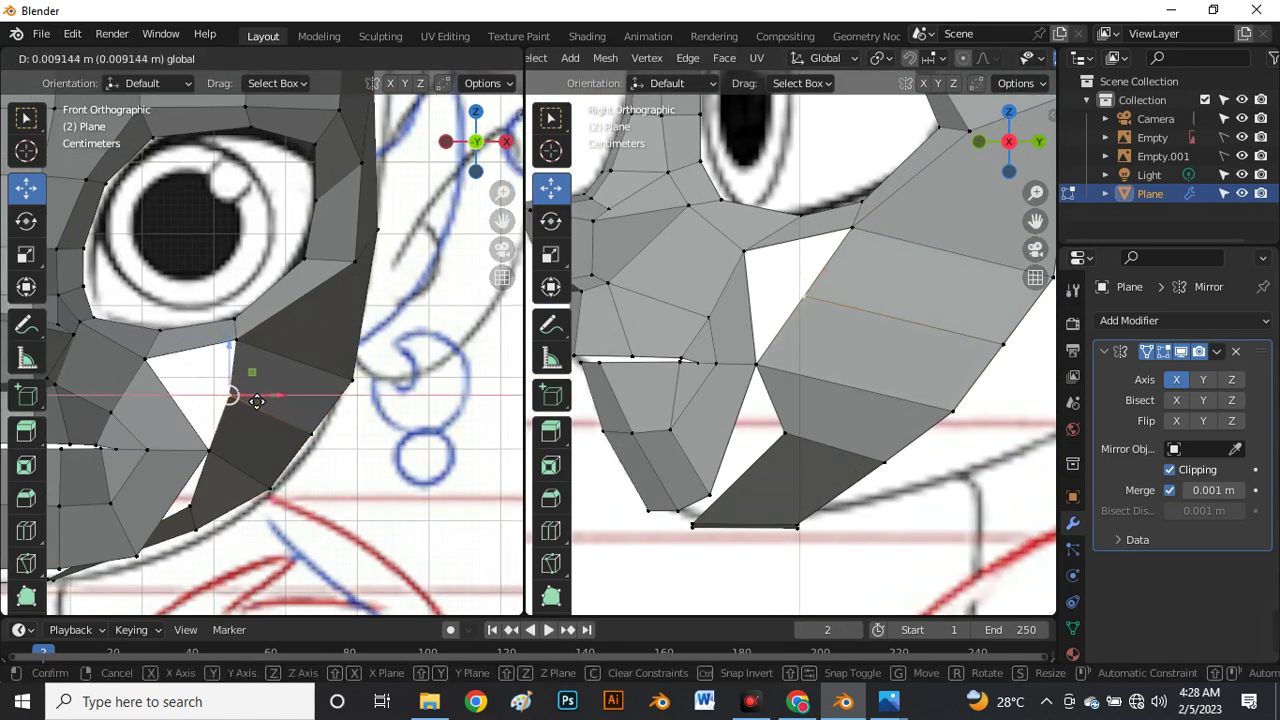
pyautogui.click(259, 383)
pyautogui.scroll(-3, 259, 383)
pyautogui.scroll(2, 223, 390)
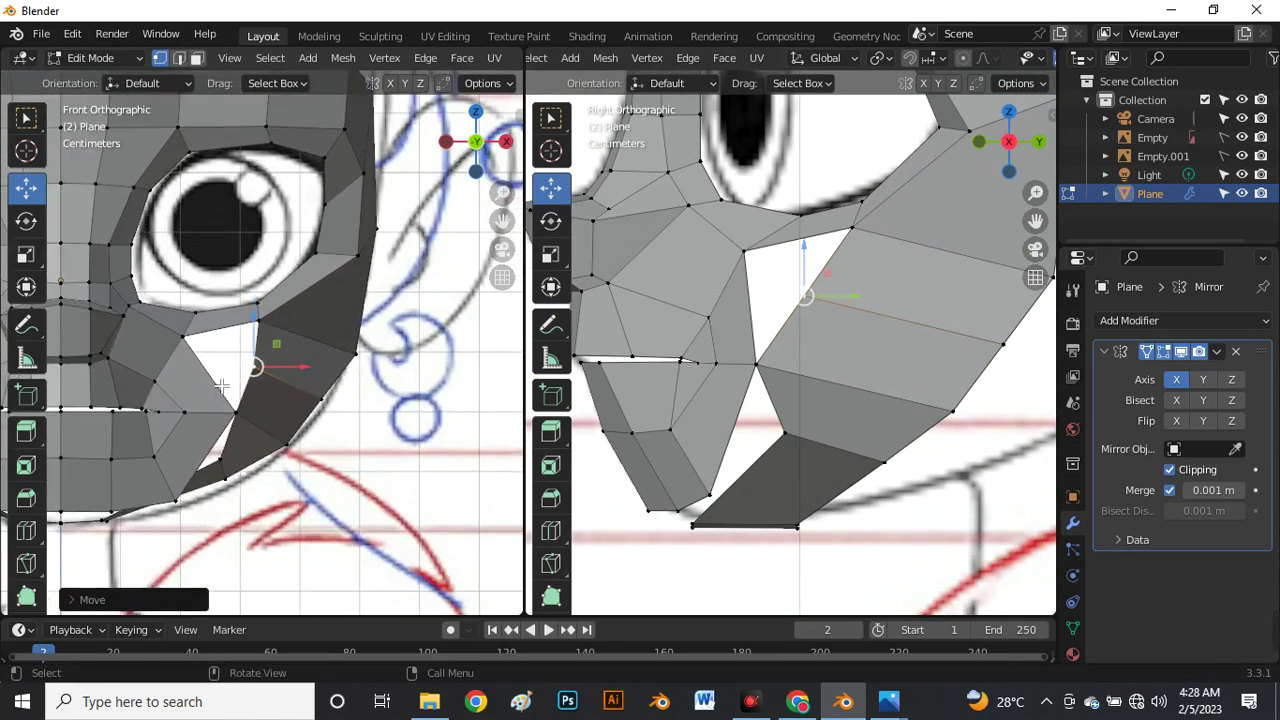
# Fill the open cheek gap between the eye ring, the mouth area's outer vertex and the strip with a face.
pyautogui.keyDown('alt'); pyautogui.click(221, 385); pyautogui.keyUp('alt')
pyautogui.keyDown('alt'); pyautogui.click(210, 379); pyautogui.keyUp('alt')
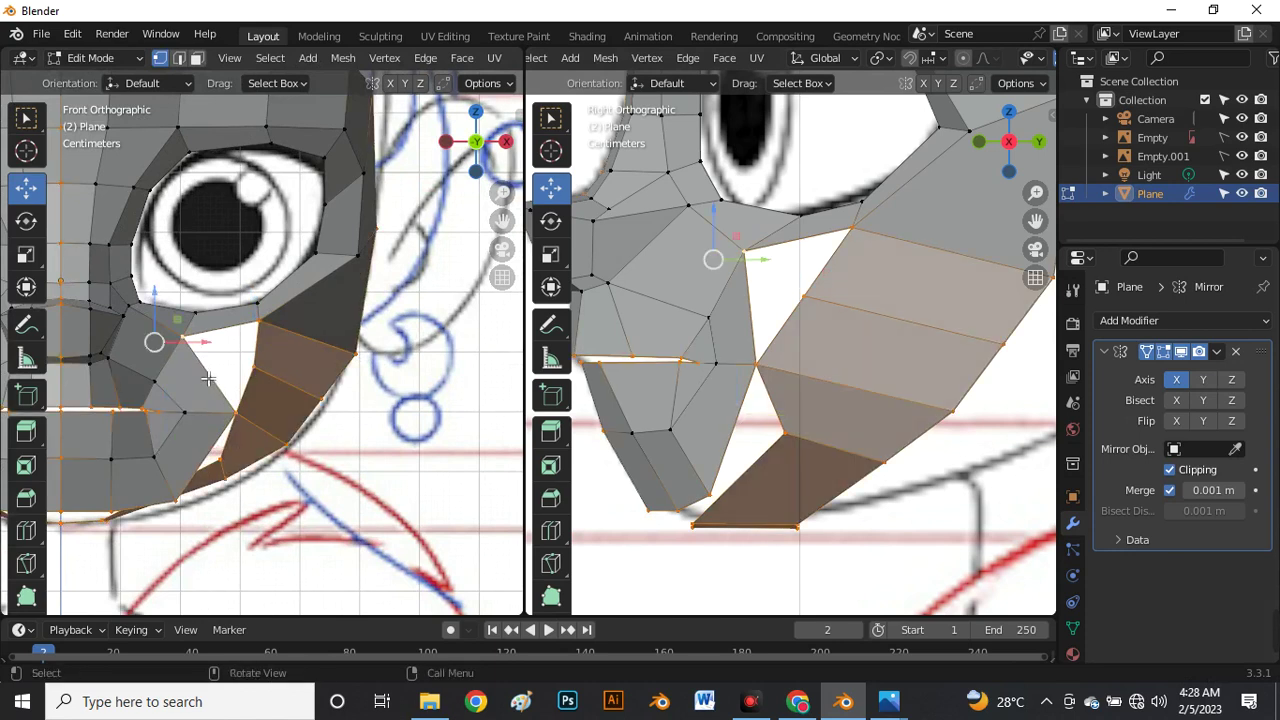
pyautogui.click(210, 378)
pyautogui.keyDown('shift'); pyautogui.click(258, 322); pyautogui.keyUp('shift')
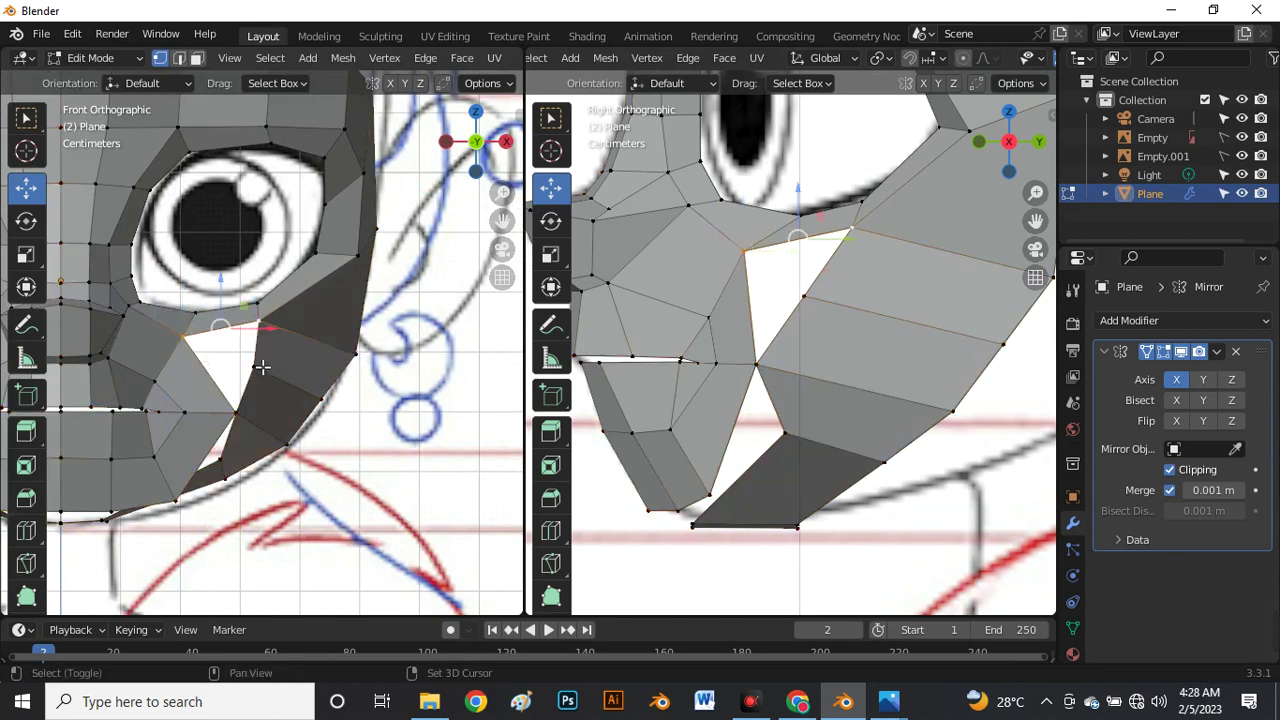
pyautogui.keyDown('shift'); pyautogui.click(240, 412); pyautogui.keyUp('shift')
pyautogui.press('f')
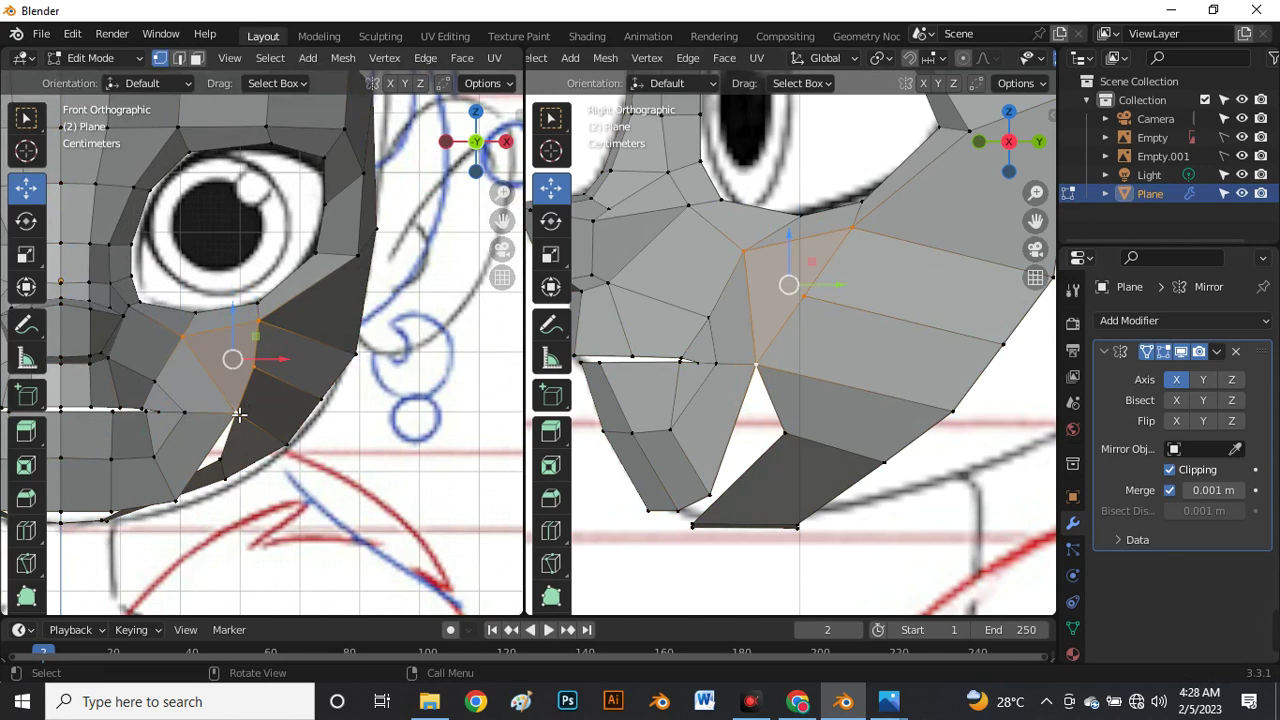
# Shift the loop cut's inner vertex and the cheek vertex below the eye slightly backward in the side view.
pyautogui.click(308, 431)
pyautogui.click(256, 377)
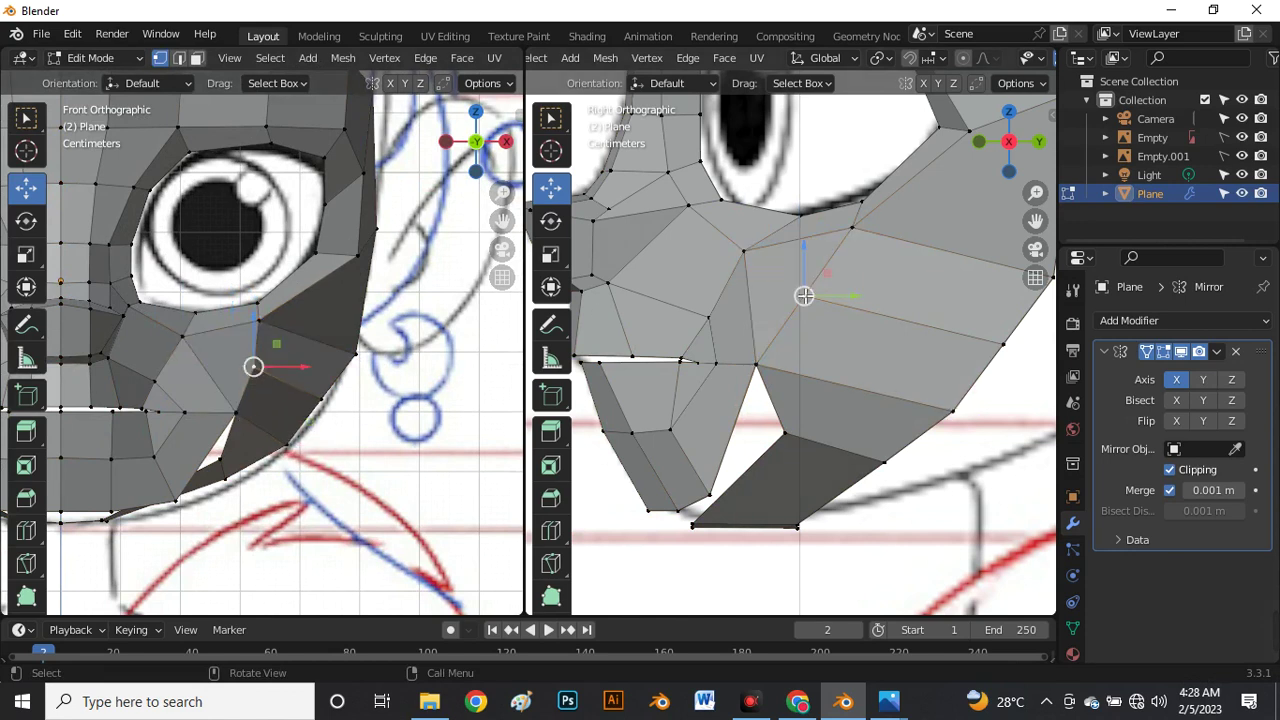
pyautogui.press('g')
pyautogui.click(820, 297)
pyautogui.press('g')
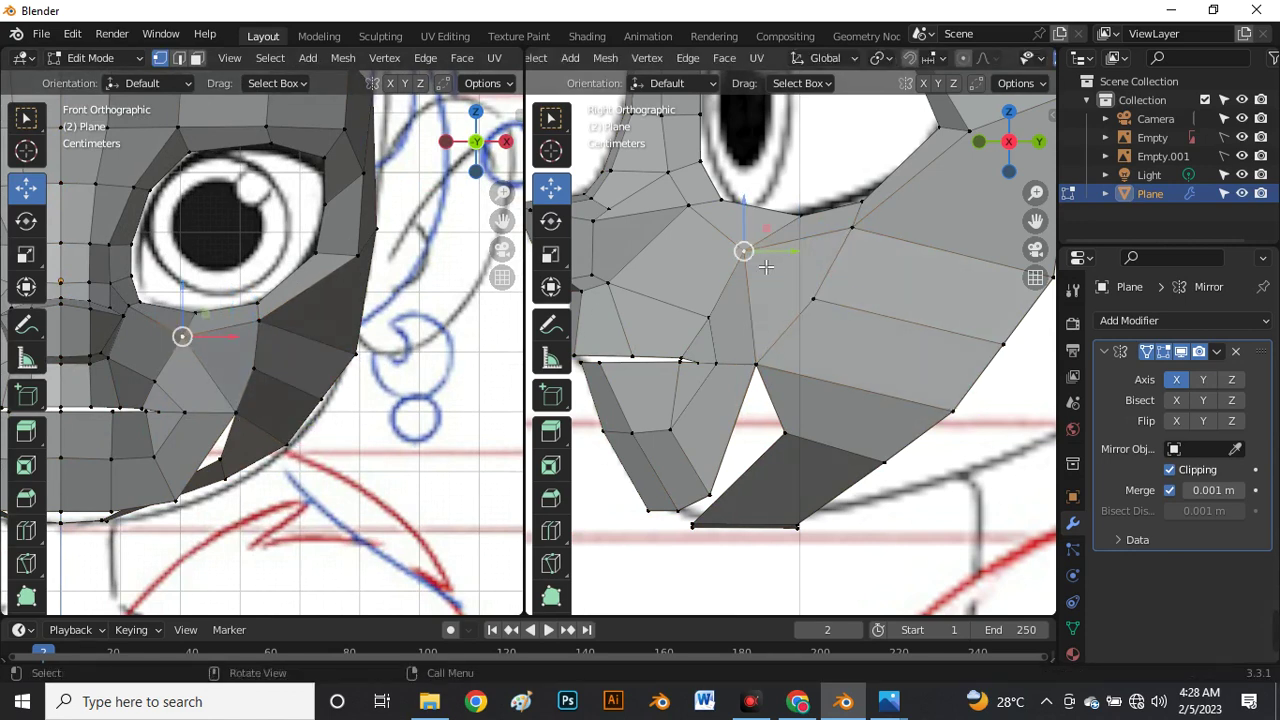
pyautogui.click(779, 259)
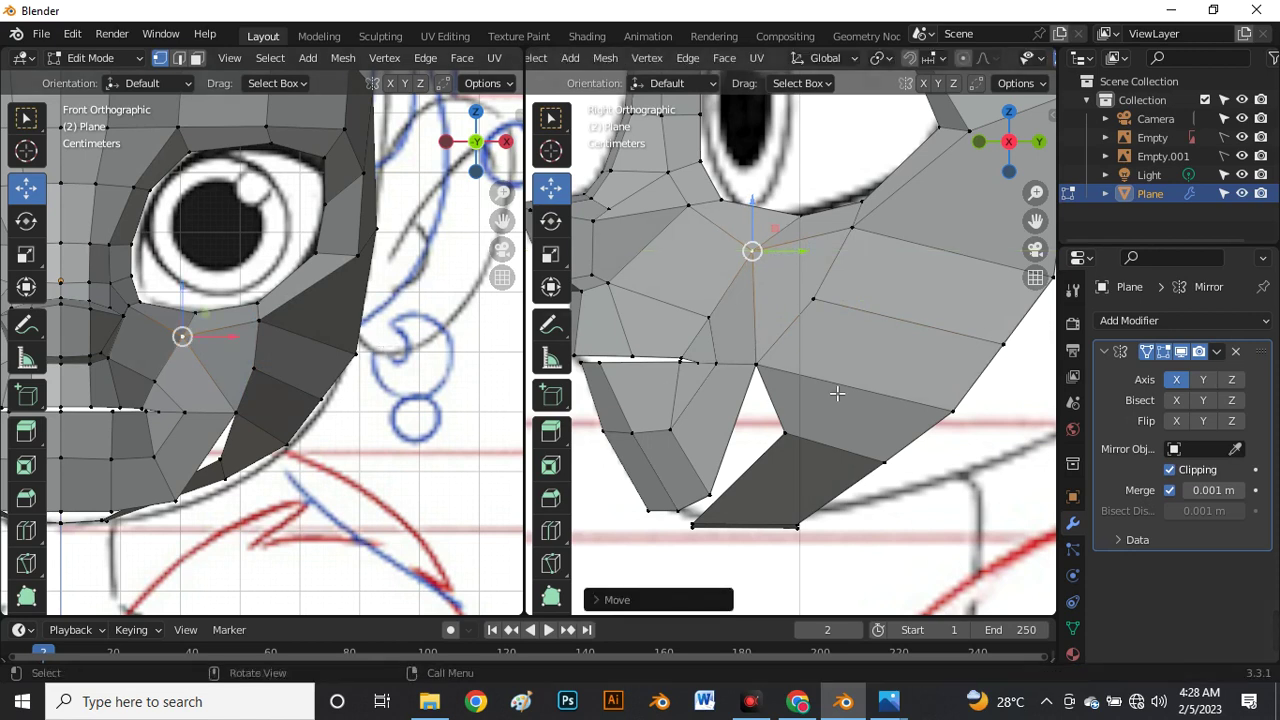
pyautogui.scroll(-4, 836, 393)
pyautogui.moveTo(800, 443); pyautogui.dragTo(811, 460, button='middle')
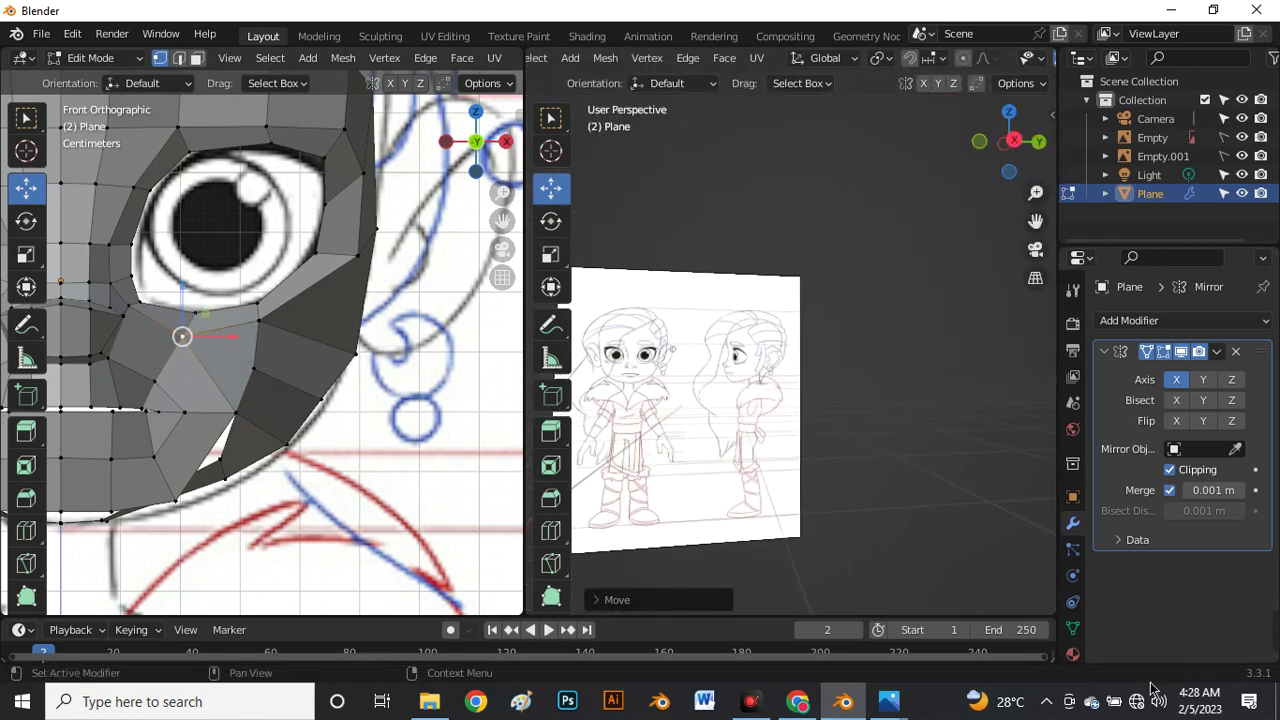
pyautogui.moveTo(749, 708)
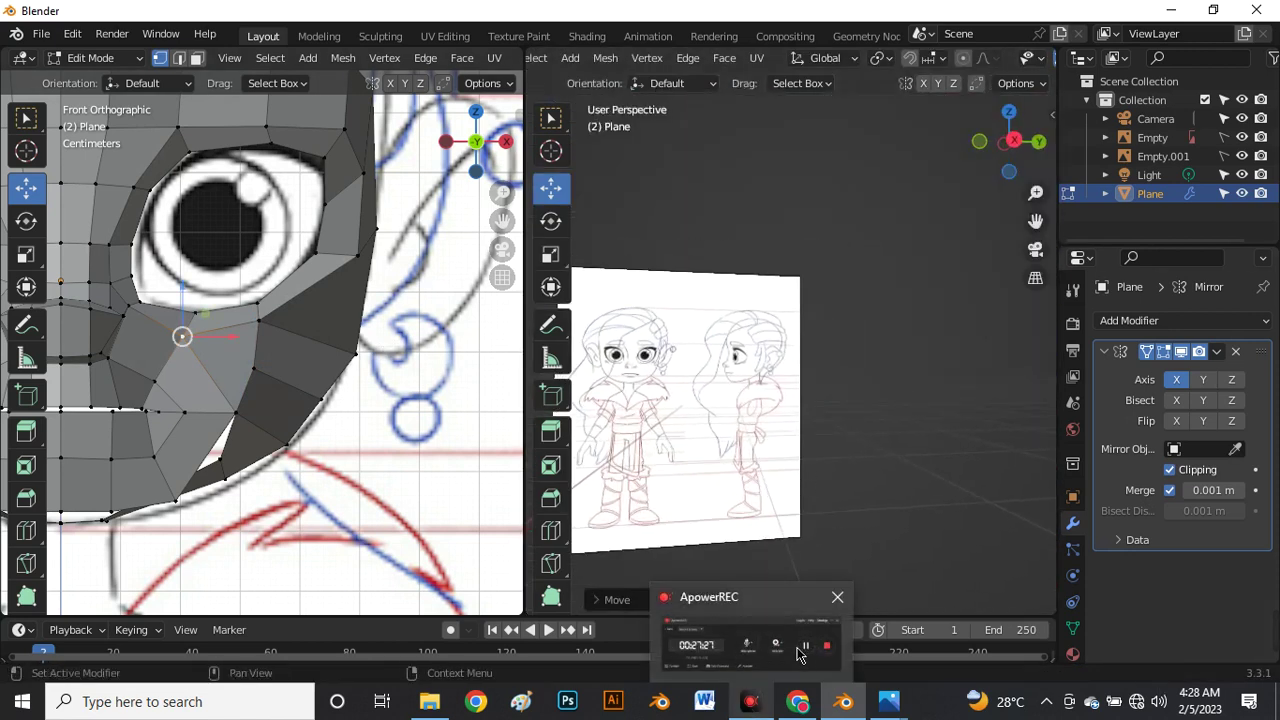
pyautogui.click(800, 652)
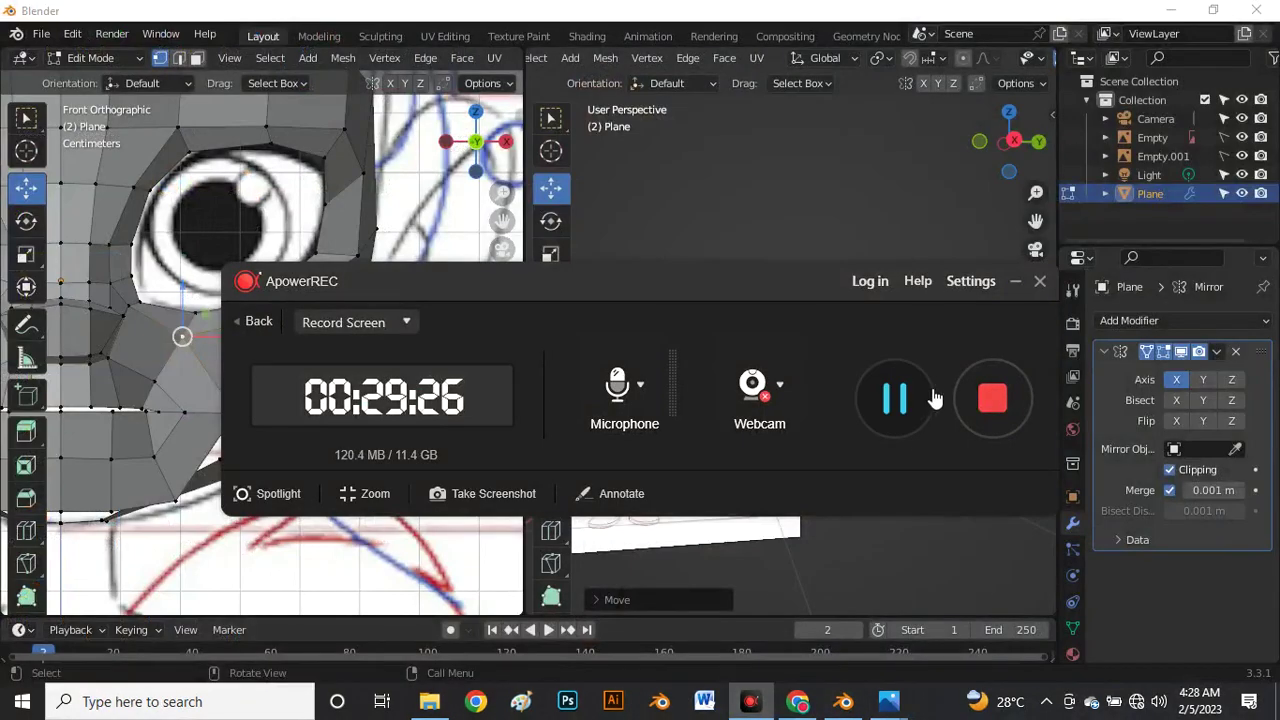
pyautogui.click(900, 396)
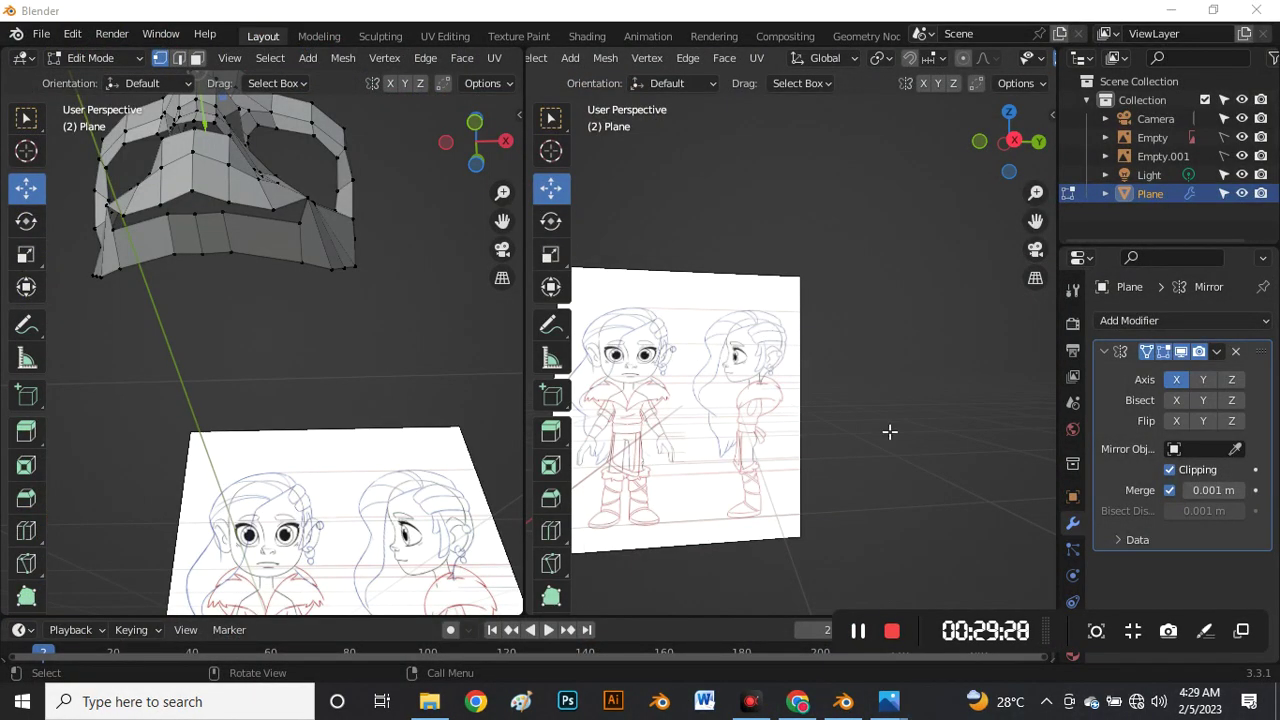
# Slide the strip's inner jaw vertex along its edge toward the chin, and select it together with the chin mesh's outer lower vertex.
pyautogui.moveTo(890, 431); pyautogui.dragTo(834, 340, button='middle')
pyautogui.press('`')
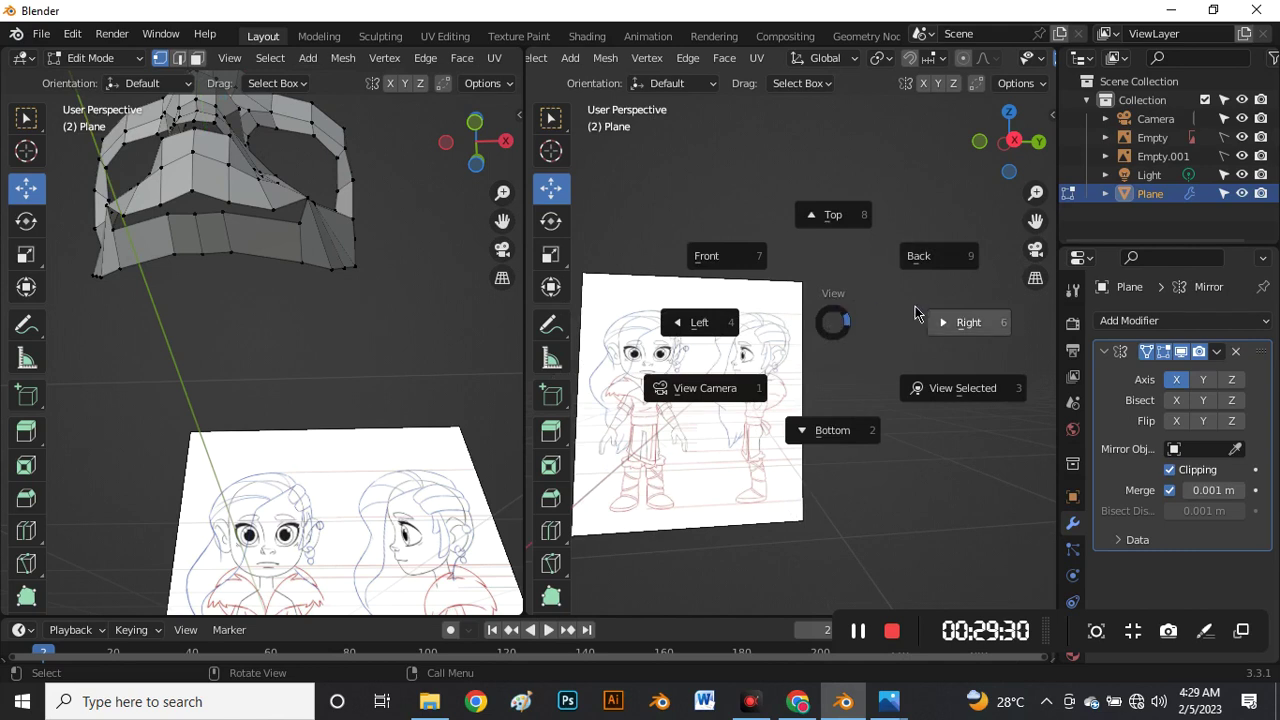
pyautogui.click(965, 322)
pyautogui.scroll(4, 800, 340)
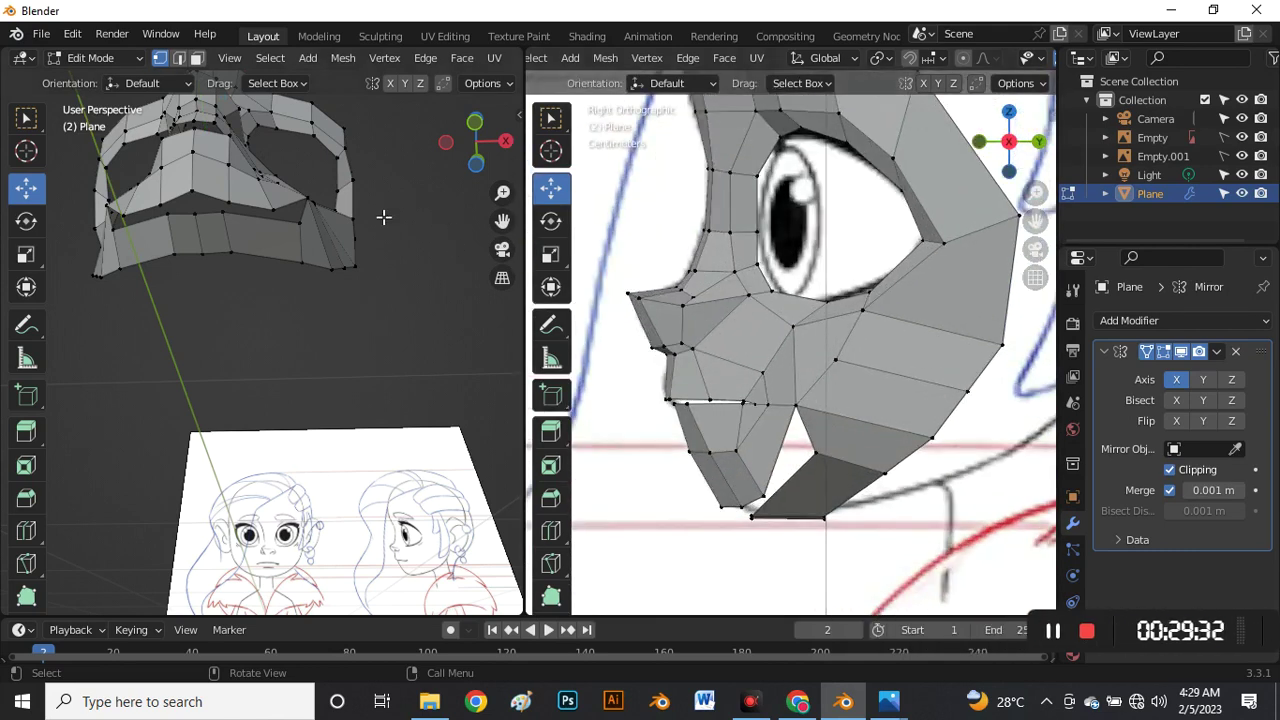
pyautogui.scroll(5, 255, 170)
pyautogui.scroll(-3, 249, 157)
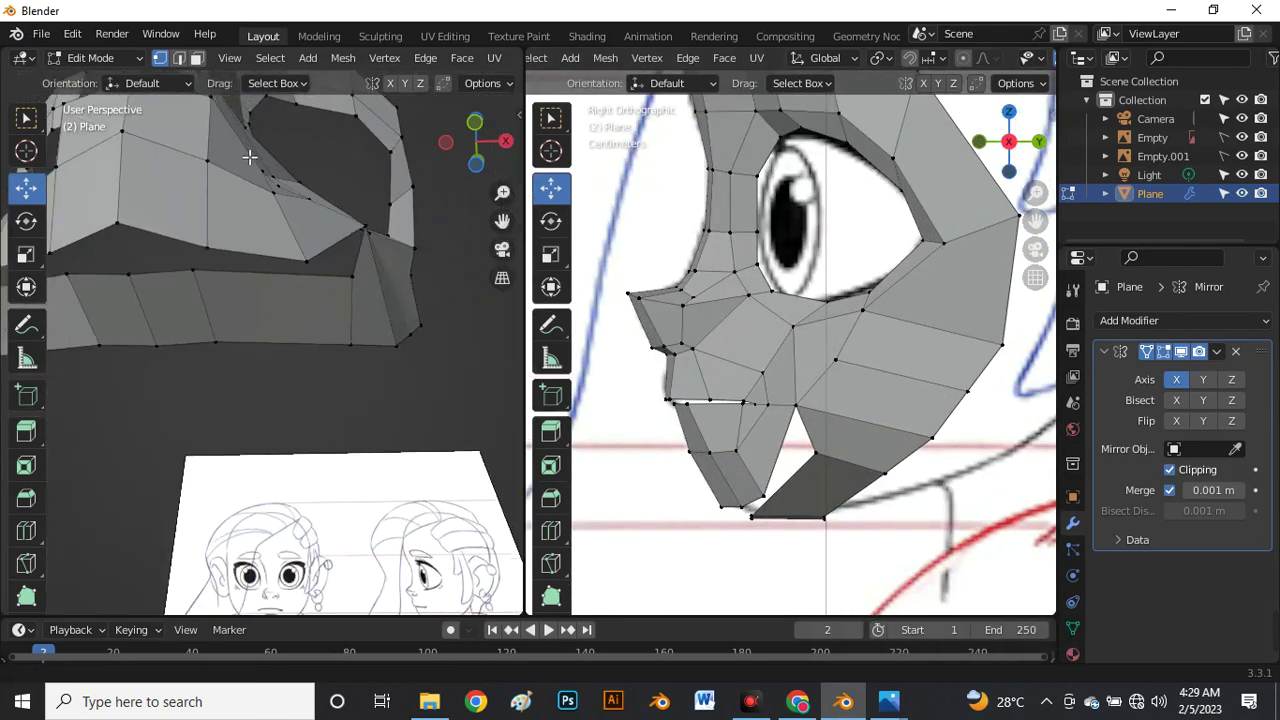
pyautogui.click(353, 276)
pyautogui.press('g')
pyautogui.press('g')
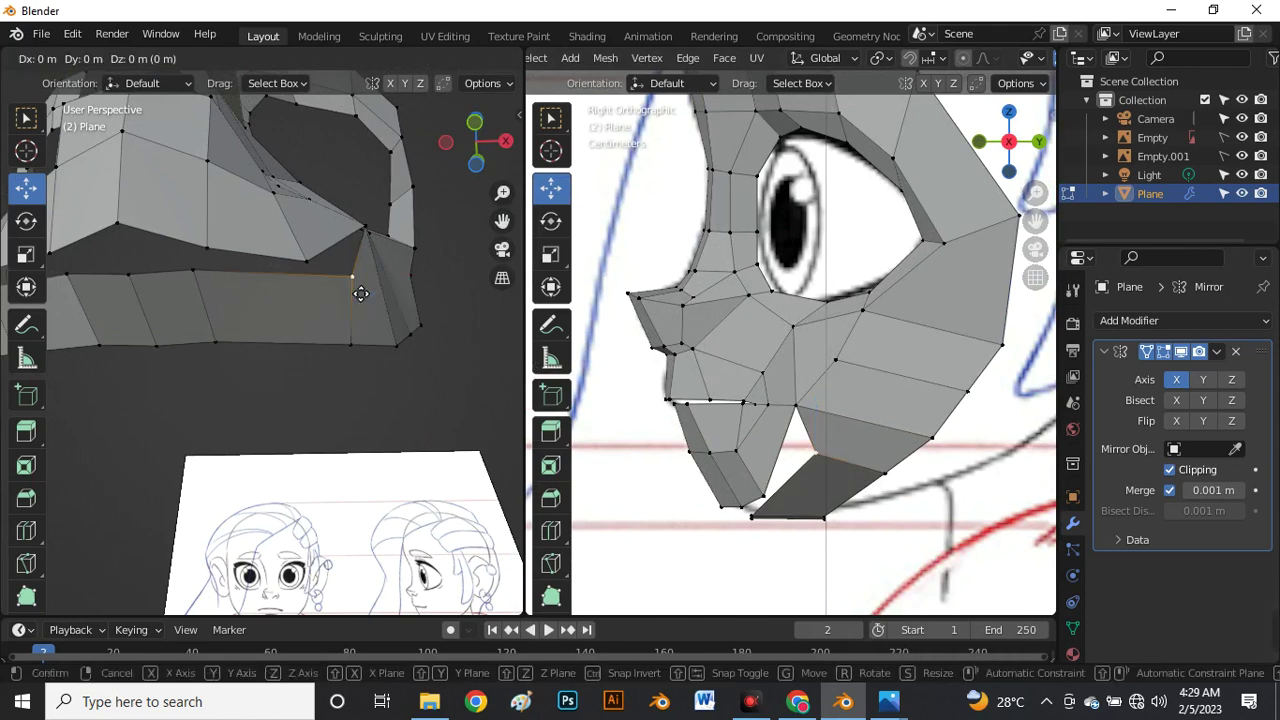
pyautogui.click(312, 289)
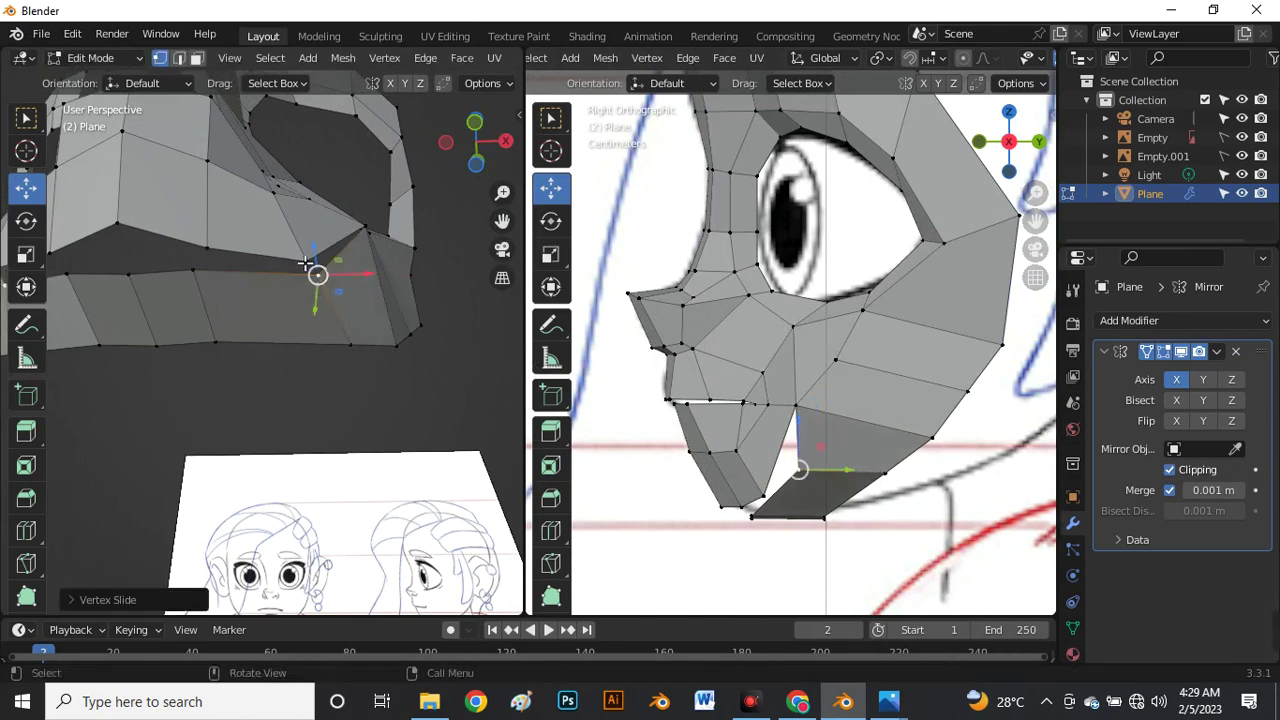
pyautogui.click(304, 300)
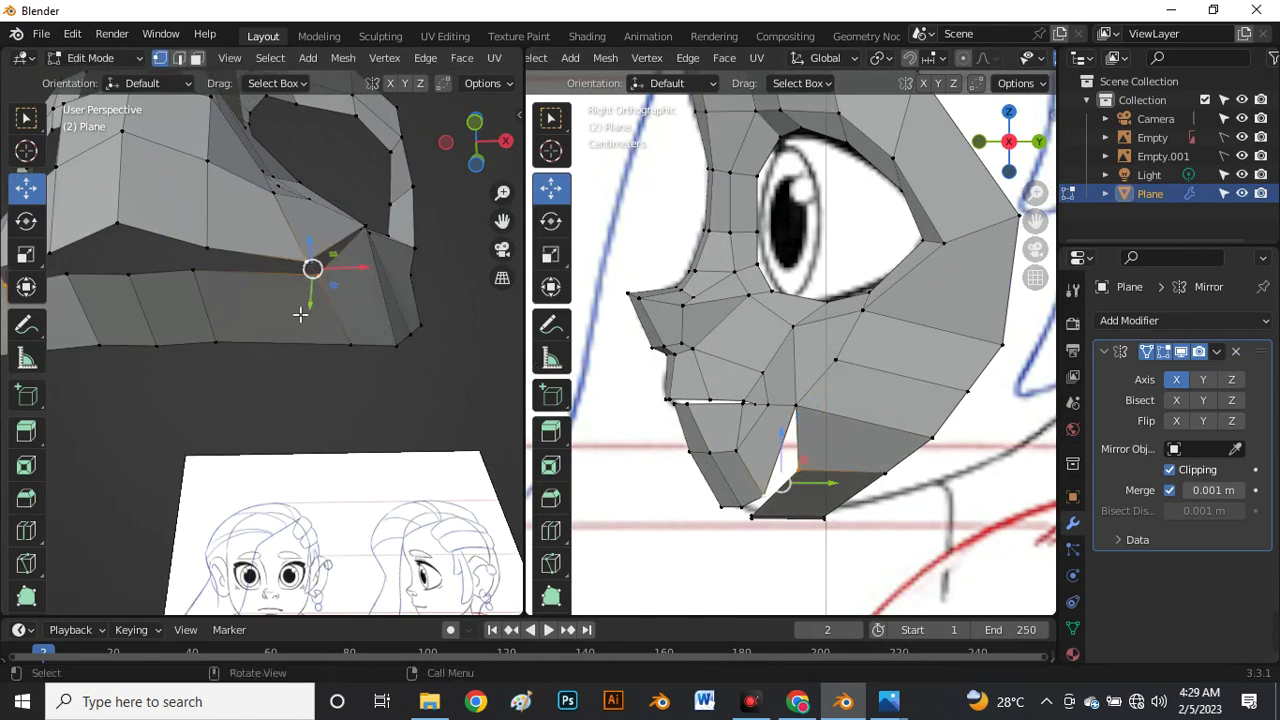
pyautogui.press('m')
pyautogui.click(300, 312)
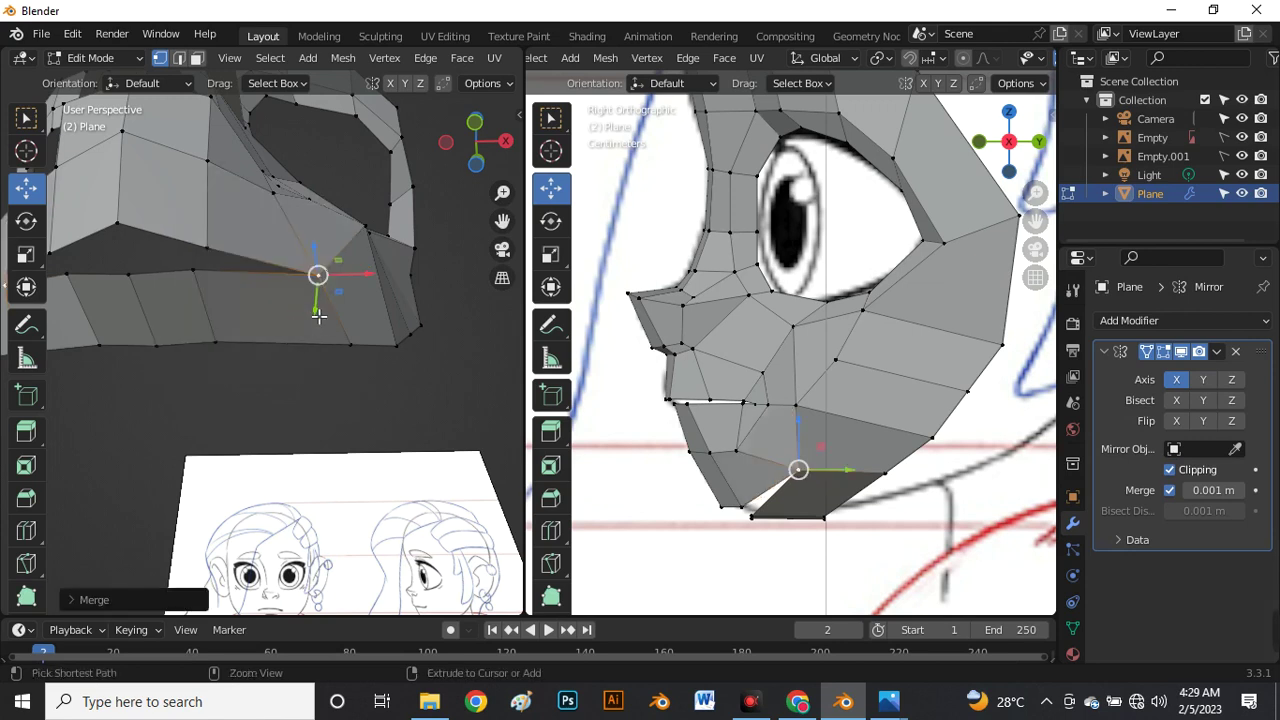
pyautogui.hotkey('ctrl', 'z')
# Merge the strip's inner jaw vertex into the chin mesh's outer lower vertex with At Last.
pyautogui.press('m')
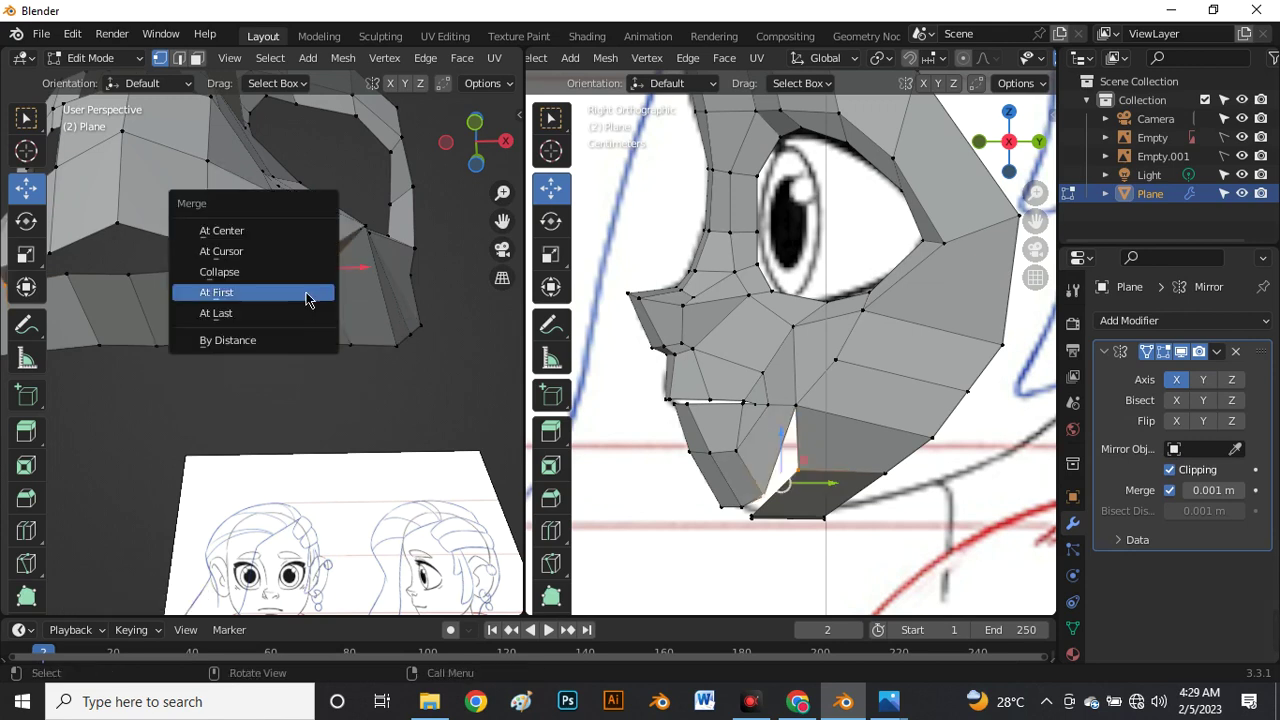
pyautogui.click(314, 311)
pyautogui.moveTo(280, 286); pyautogui.dragTo(242, 341, button='middle')
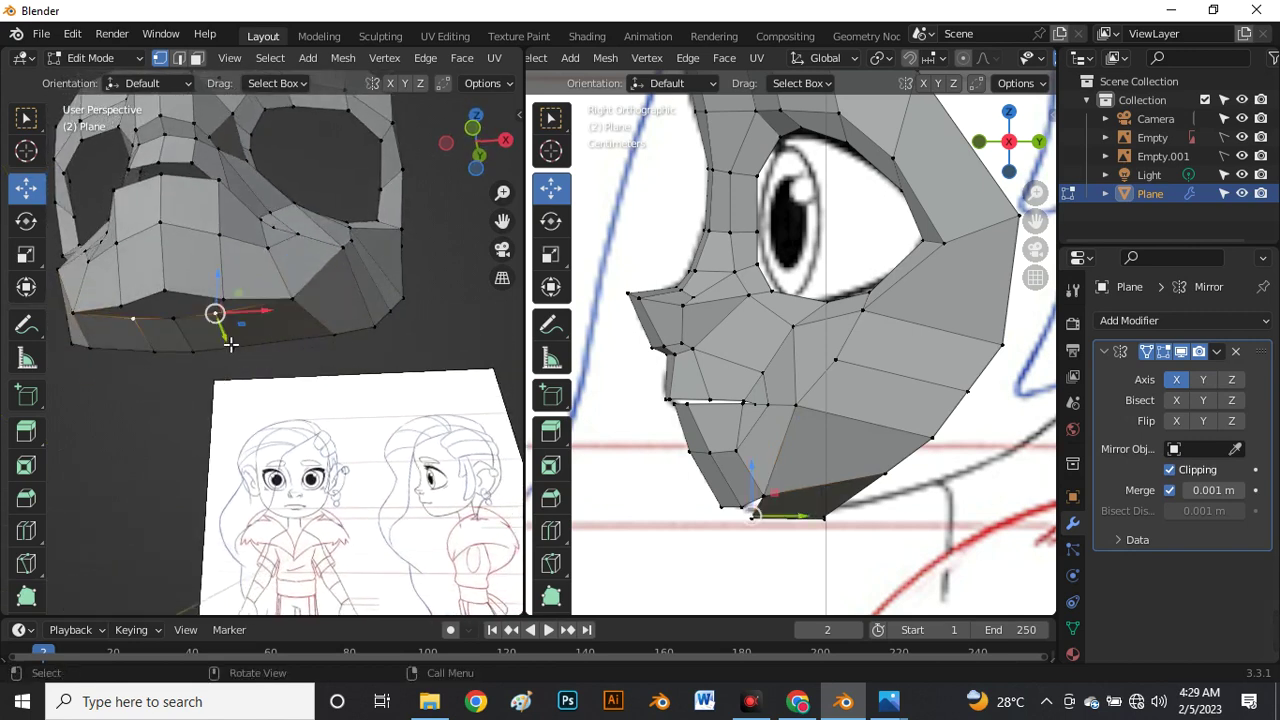
# Merge the jaw strip's two remaining inner vertices, including the one on the centre line, into the chin's lower vertices with At Last.
pyautogui.click(232, 334)
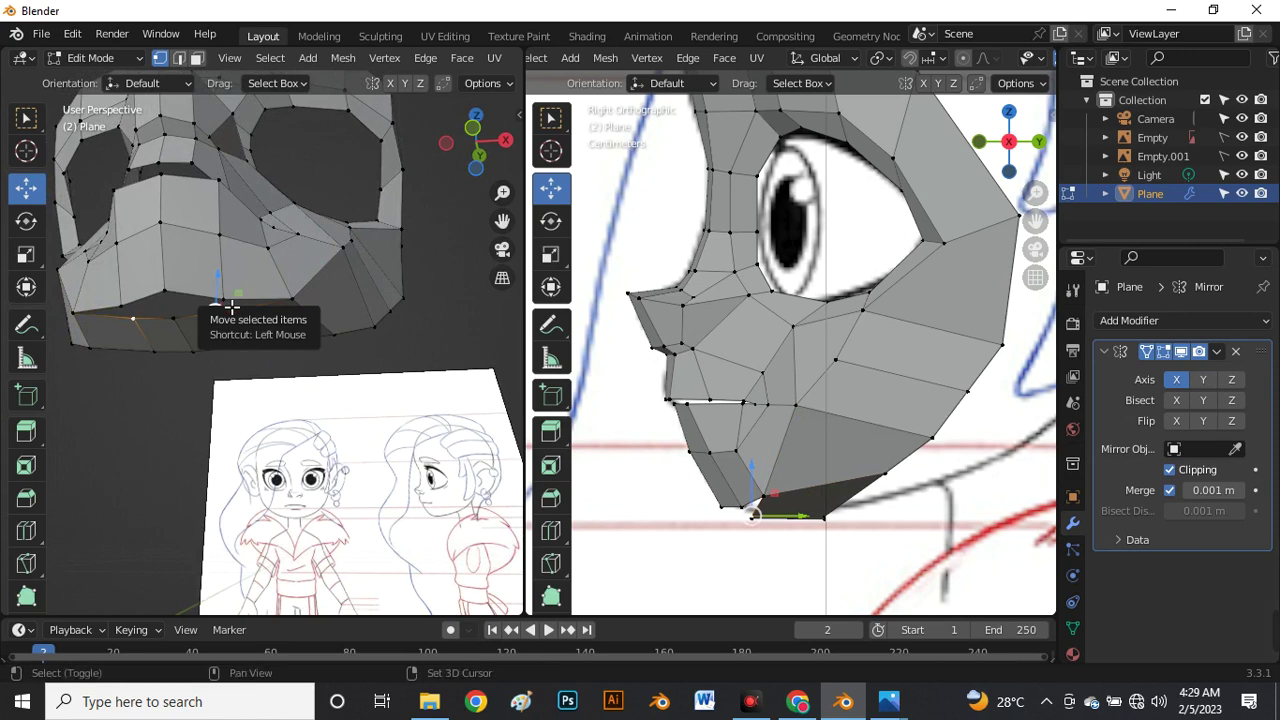
pyautogui.keyDown('shift'); pyautogui.click(232, 306); pyautogui.keyUp('shift')
pyautogui.press('m')
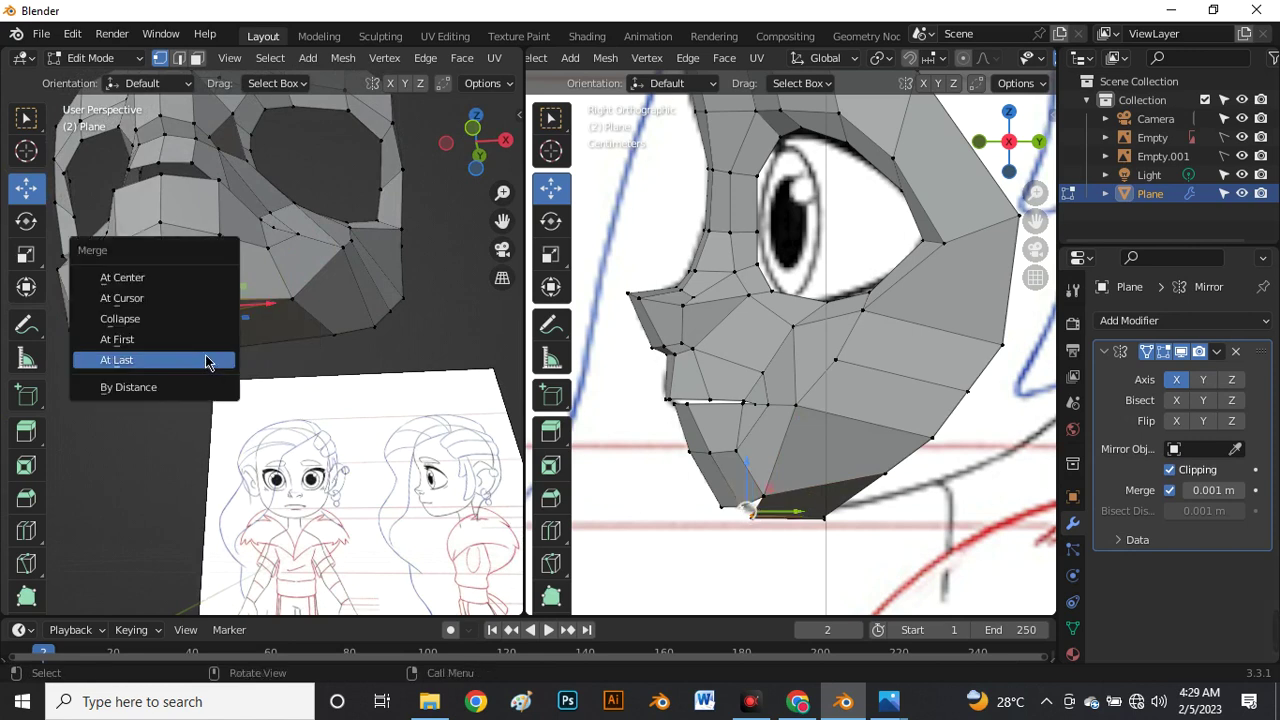
pyautogui.click(207, 362)
pyautogui.hotkey('ctrl', 'z')
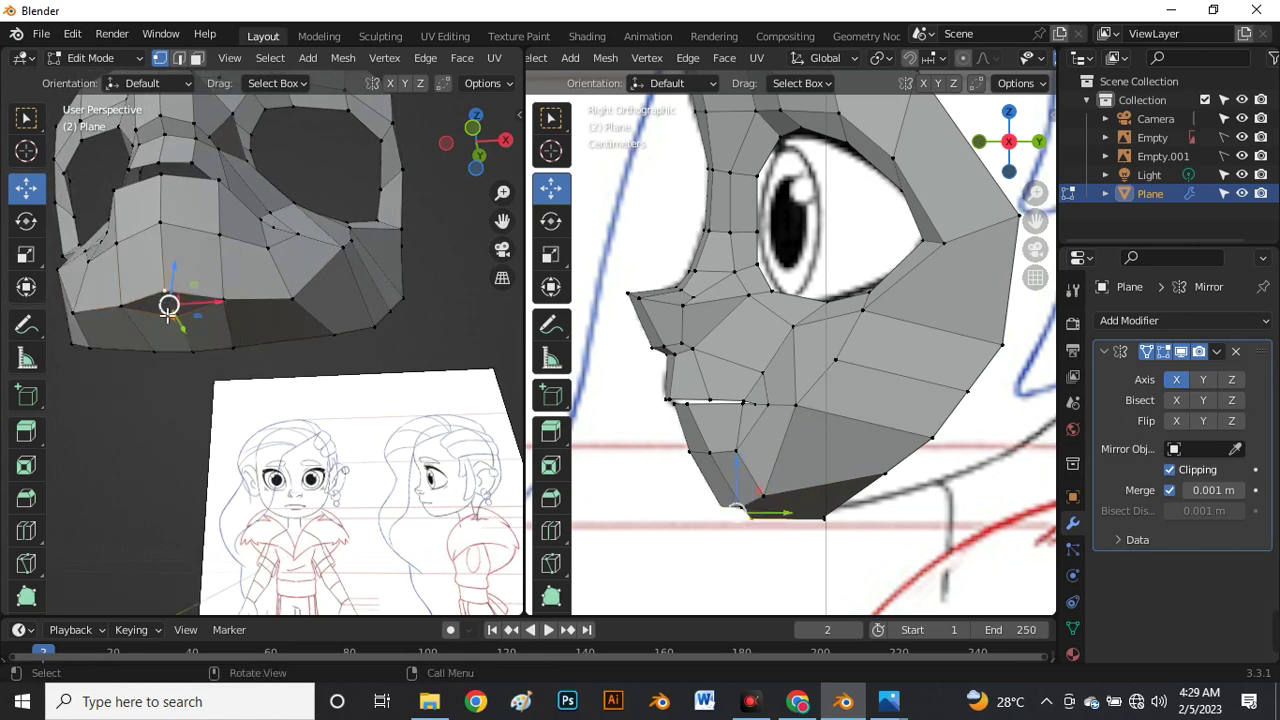
pyautogui.press('m')
pyautogui.click(160, 316)
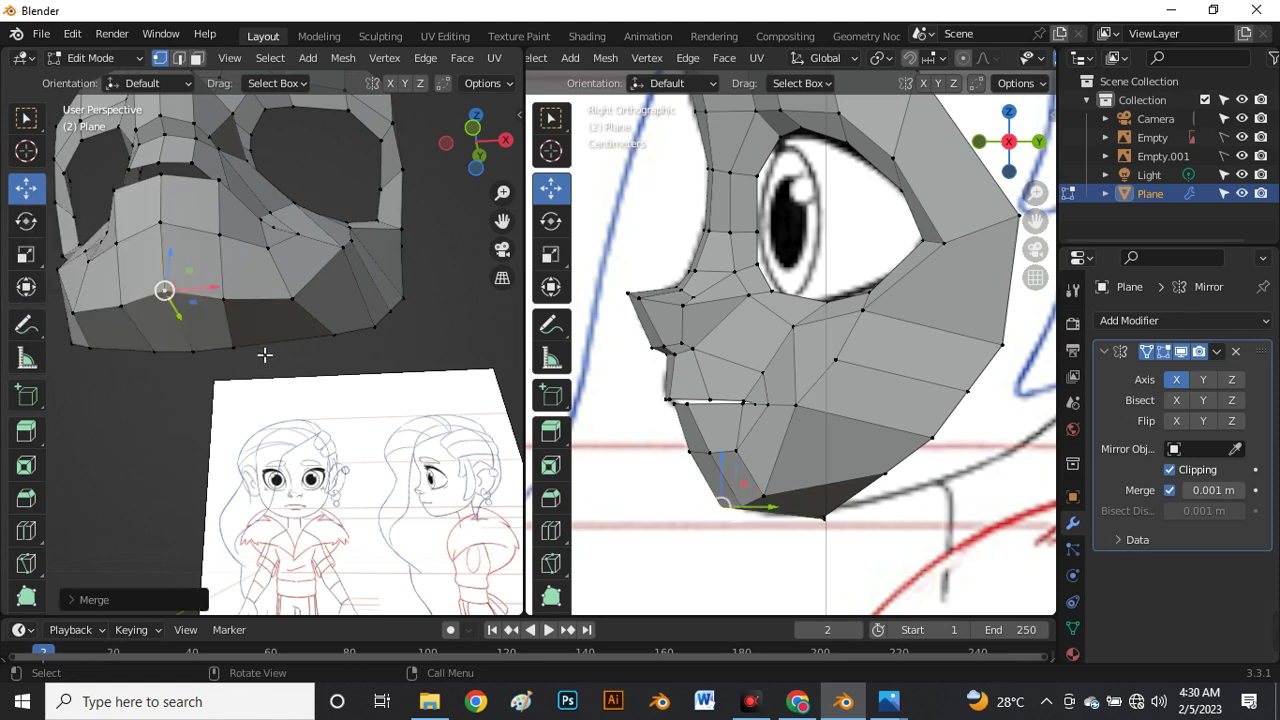
# Slide the jaw underside's rear vertex beside the centre line outward along its edge.
pyautogui.scroll(-5, 263, 357)
pyautogui.moveTo(263, 357); pyautogui.dragTo(245, 335, button='middle')
pyautogui.scroll(5, 230, 340)
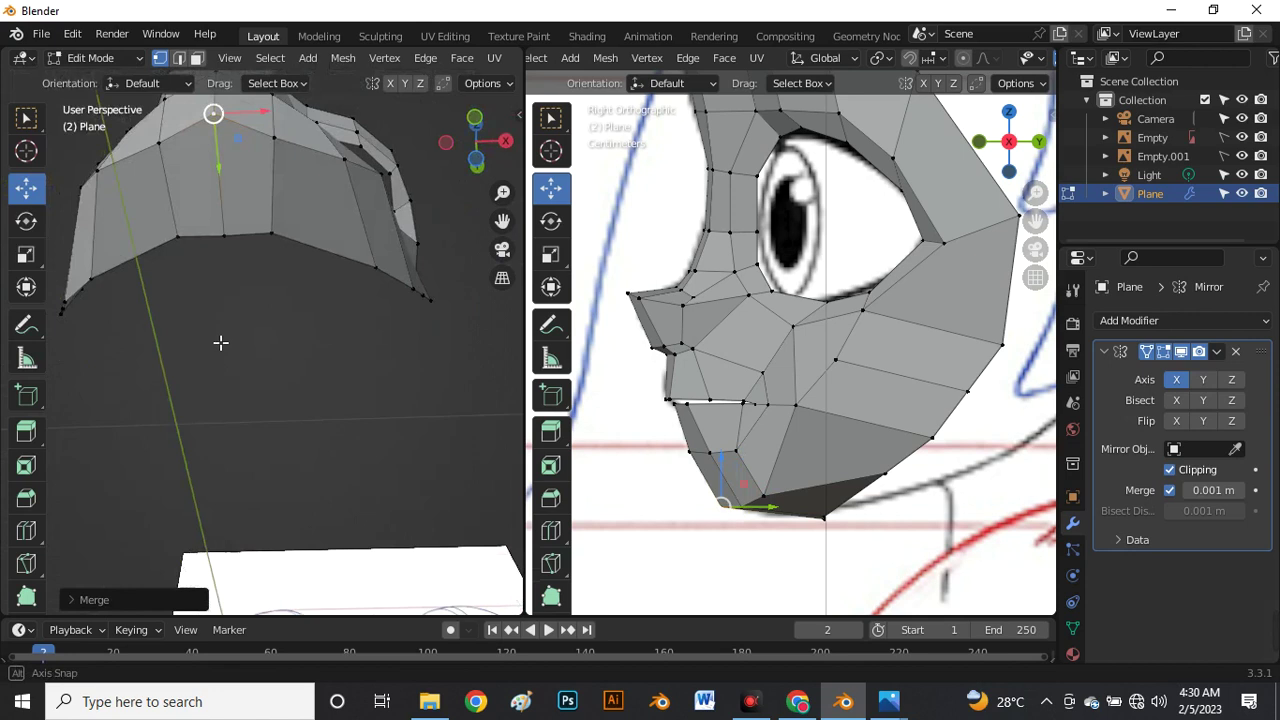
pyautogui.click(272, 234)
pyautogui.press('g')
pyautogui.press('g')
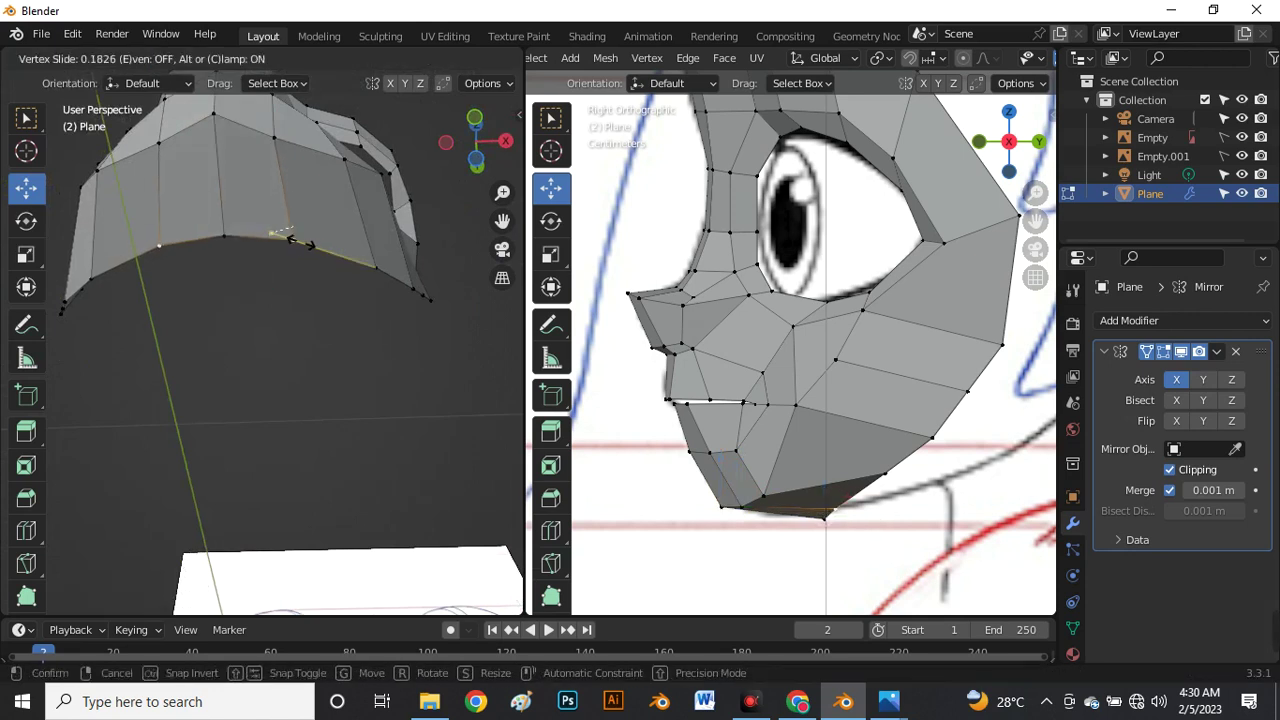
pyautogui.click(292, 242)
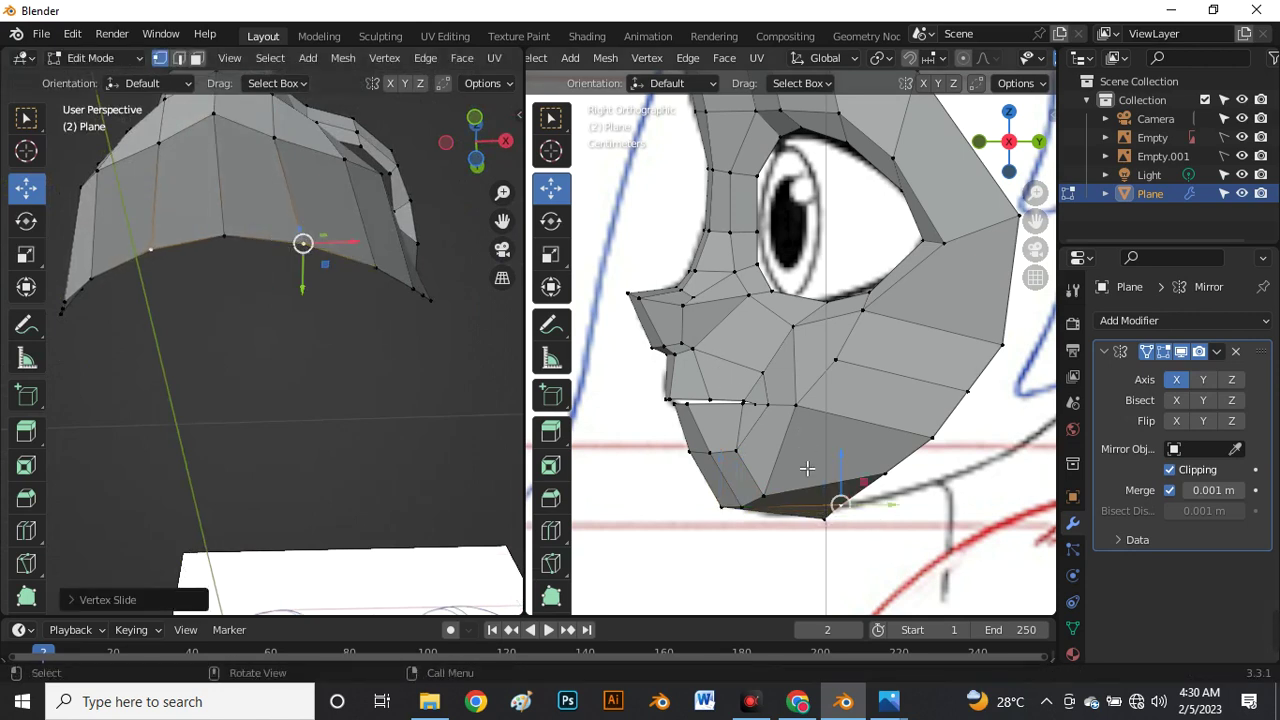
# Shift the underside's rear vertex forward and the neighbouring outer jaw vertex forward and down in the side view.
pyautogui.scroll(4, 807, 468)
pyautogui.scroll(-3, 830, 463)
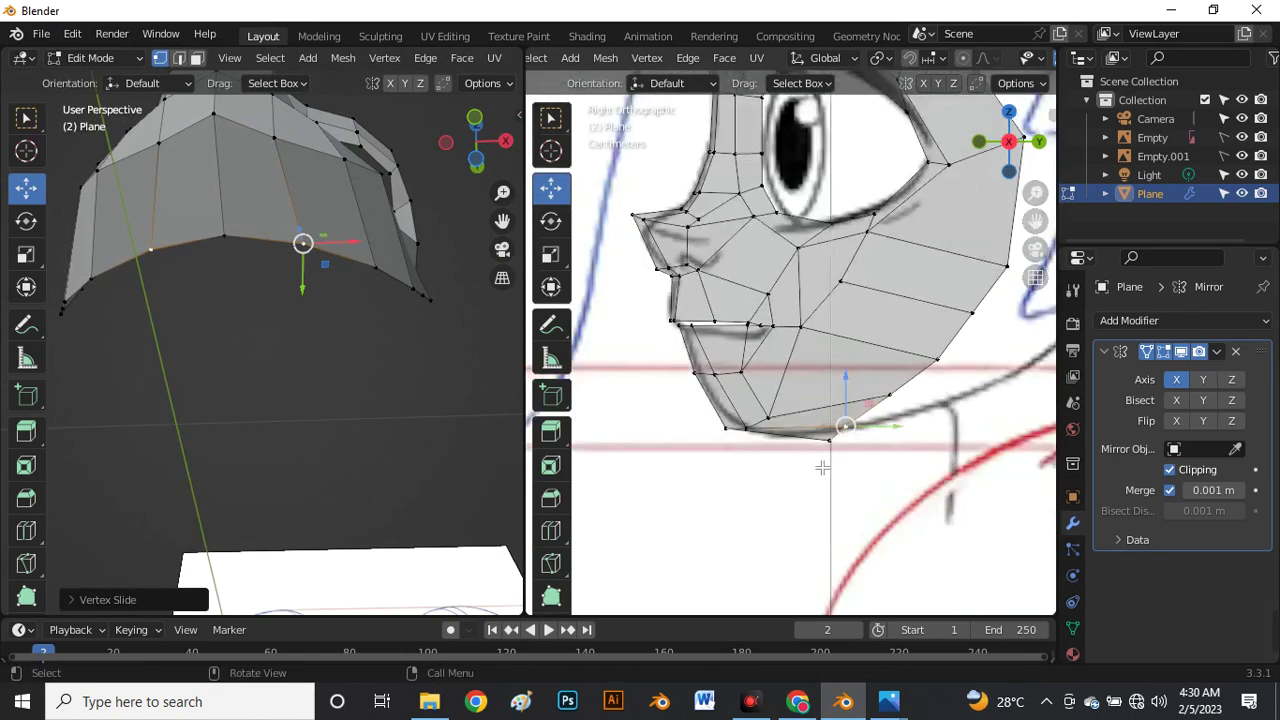
pyautogui.scroll(2, 843, 418)
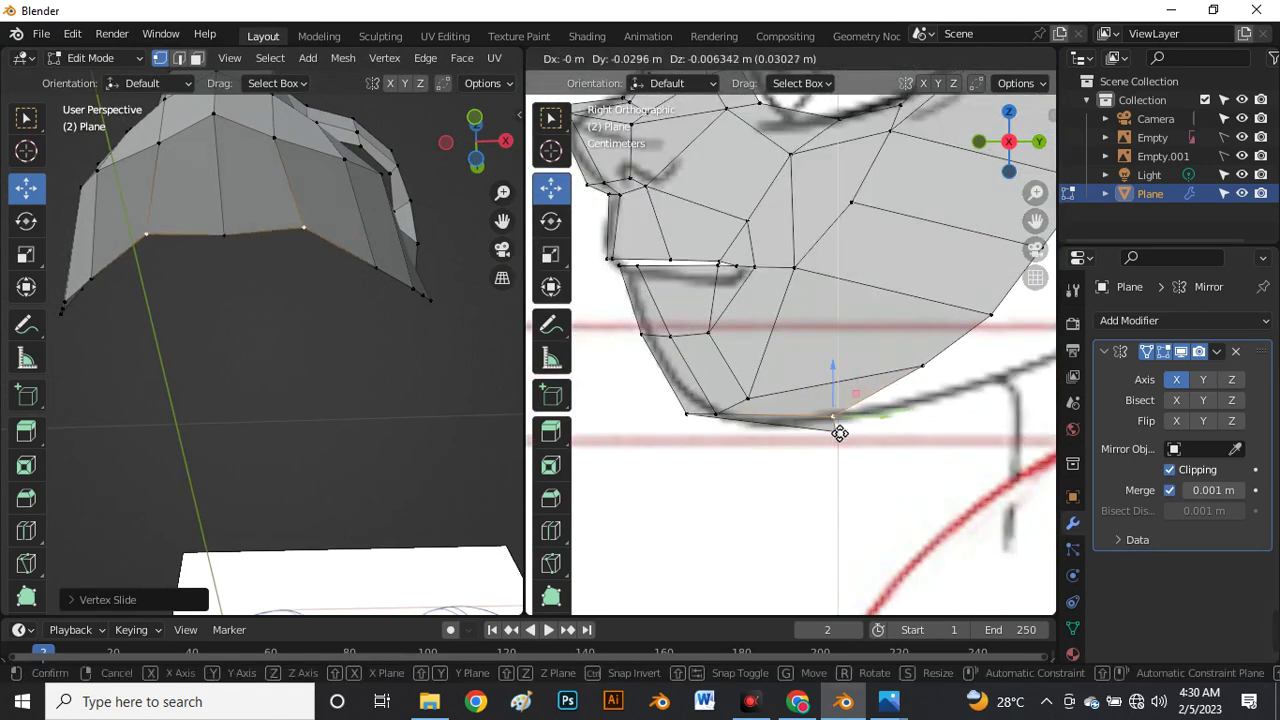
pyautogui.click(843, 423)
pyautogui.click(916, 375)
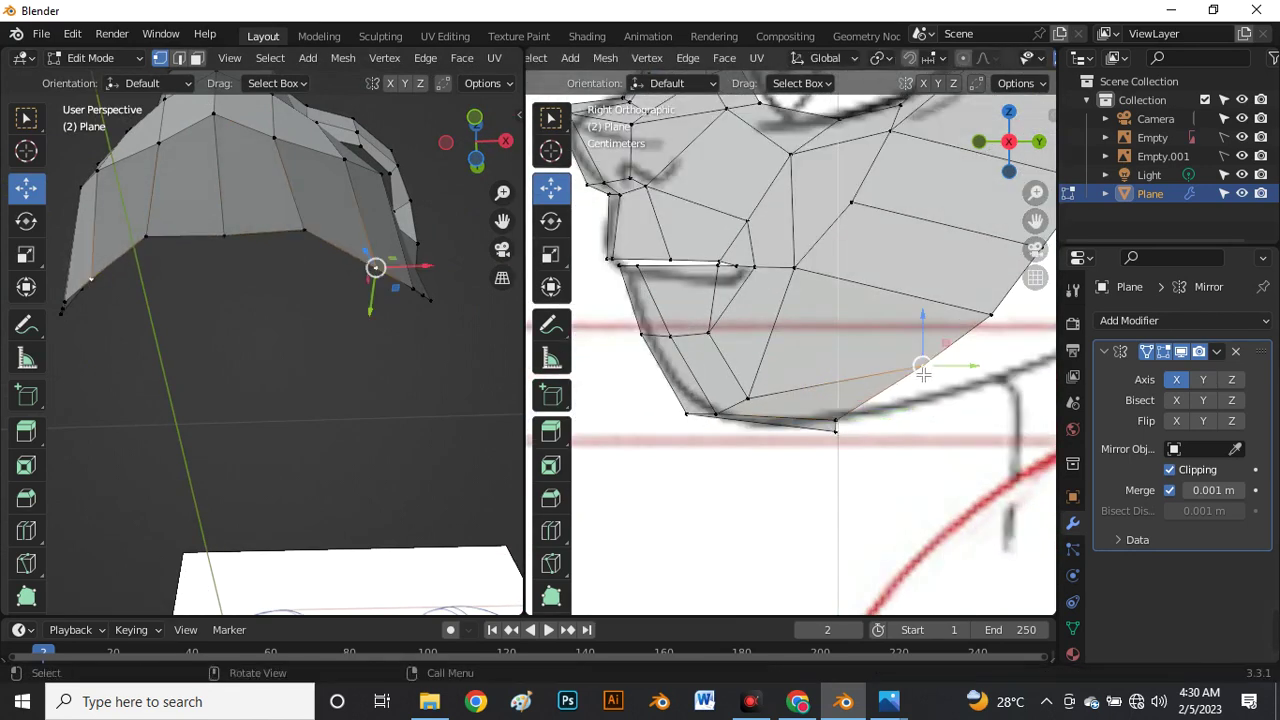
pyautogui.press('g')
pyautogui.click(866, 397)
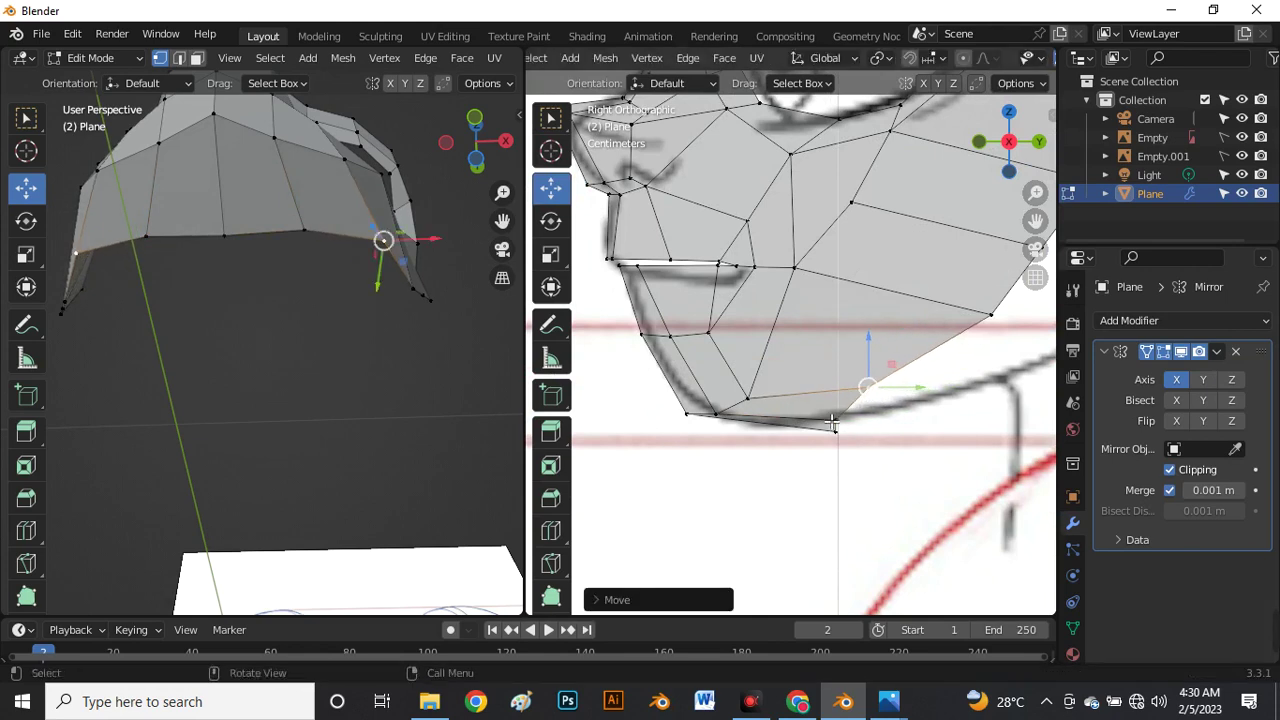
# Move the underside's rear vertices slightly backward and raise the jaw vertex beside the chin slightly in the side view.
pyautogui.moveTo(824, 410); pyautogui.dragTo(864, 448)
pyautogui.press('g')
pyautogui.click(855, 420)
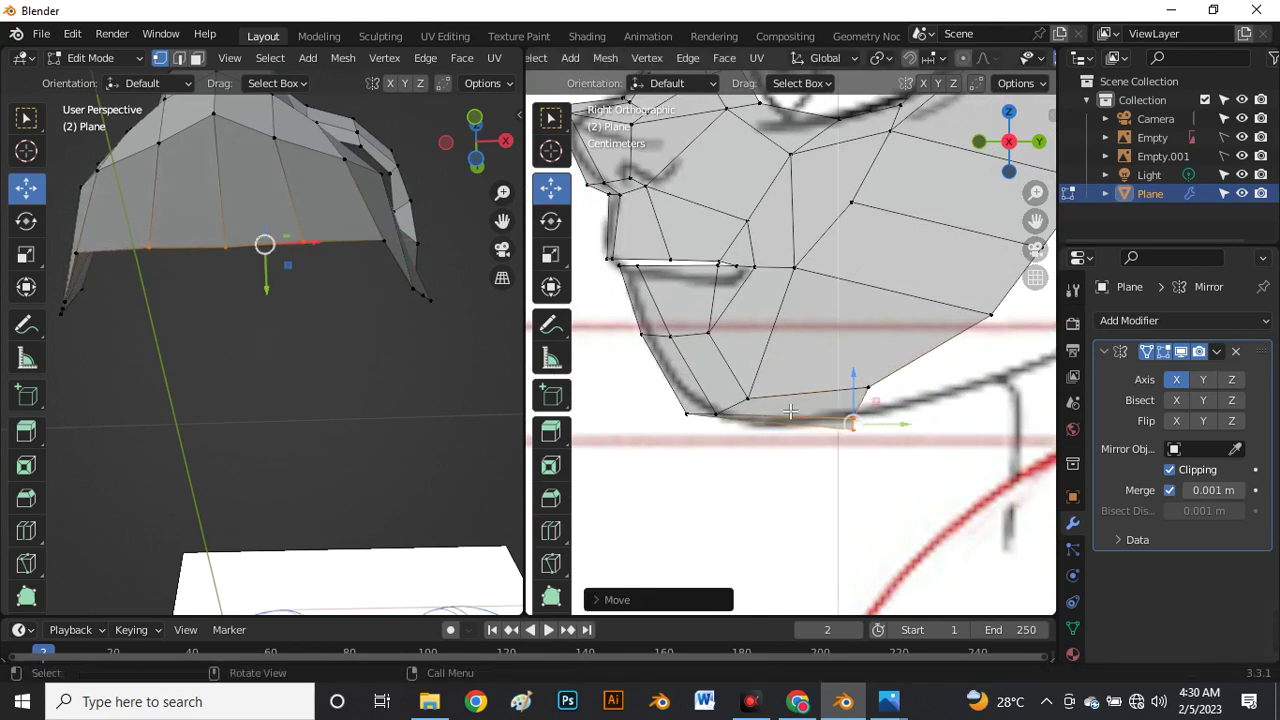
pyautogui.click(746, 394)
pyautogui.press('g')
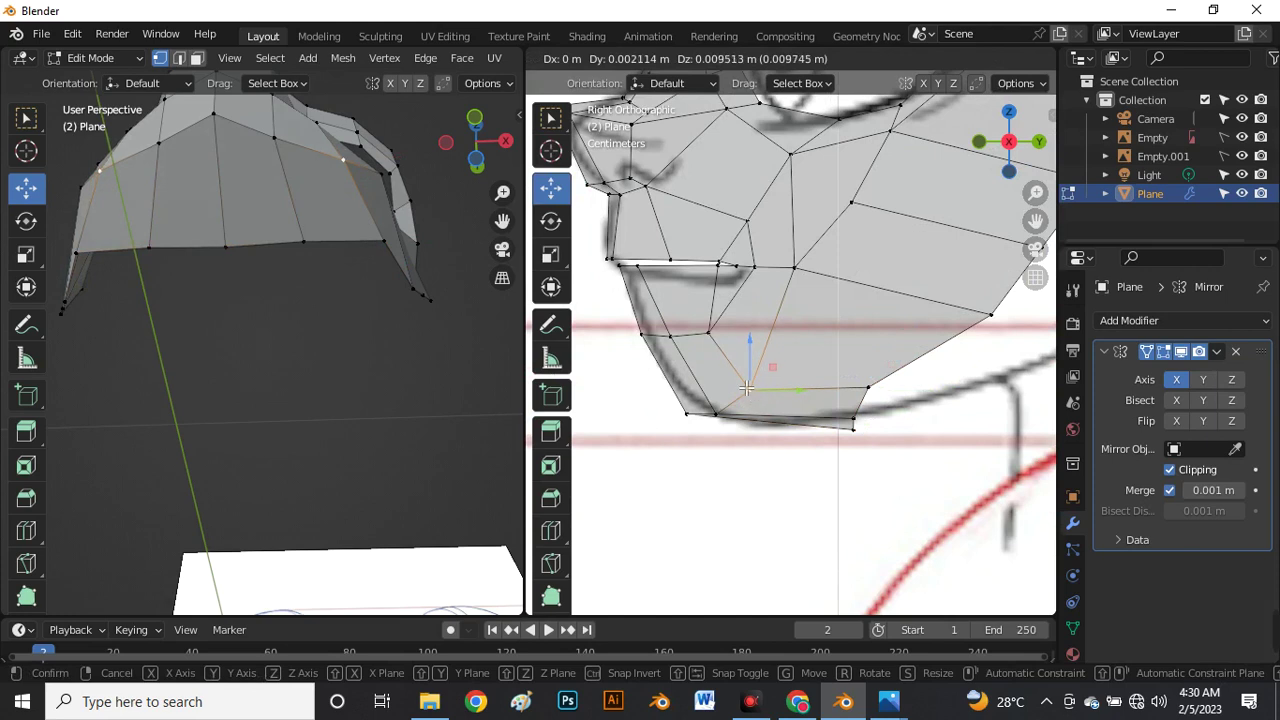
pyautogui.click(746, 388)
# Move the chin's lower vertex beside the centre line forward, in line with the chin tip.
pyautogui.click(267, 155)
pyautogui.moveTo(267, 155); pyautogui.dragTo(277, 321, button='middle')
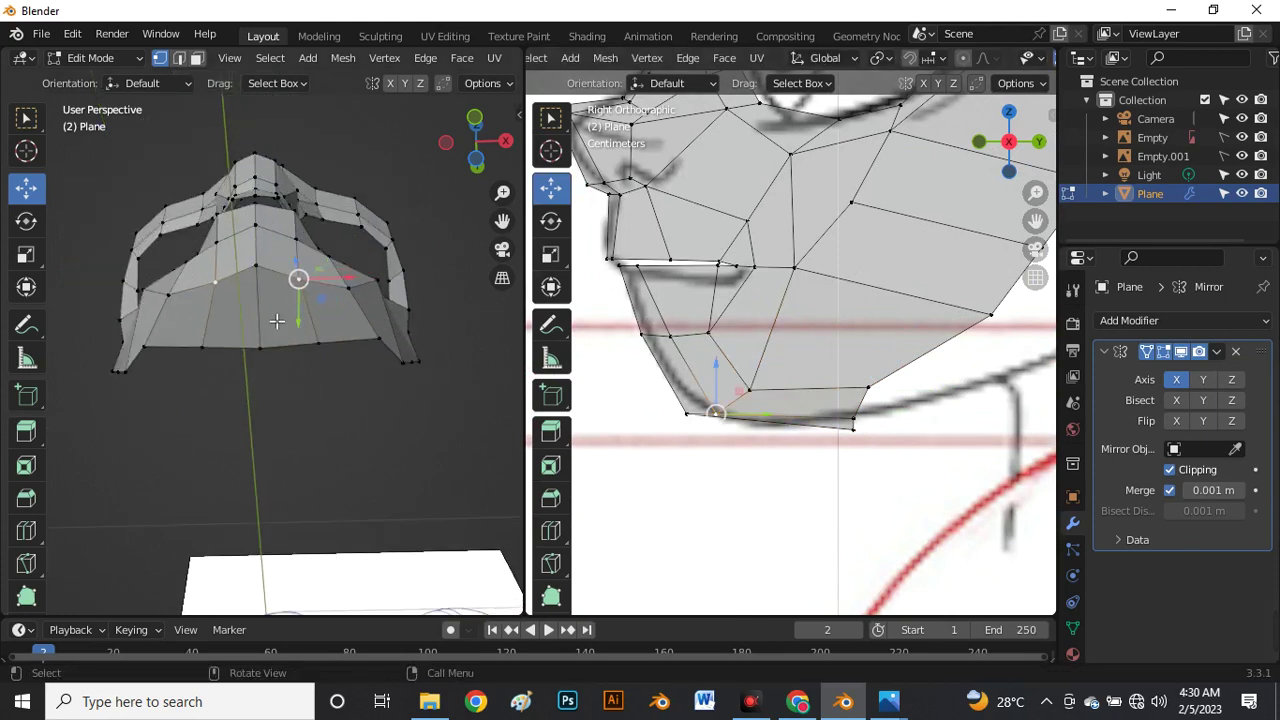
pyautogui.press('g')
pyautogui.click(297, 271)
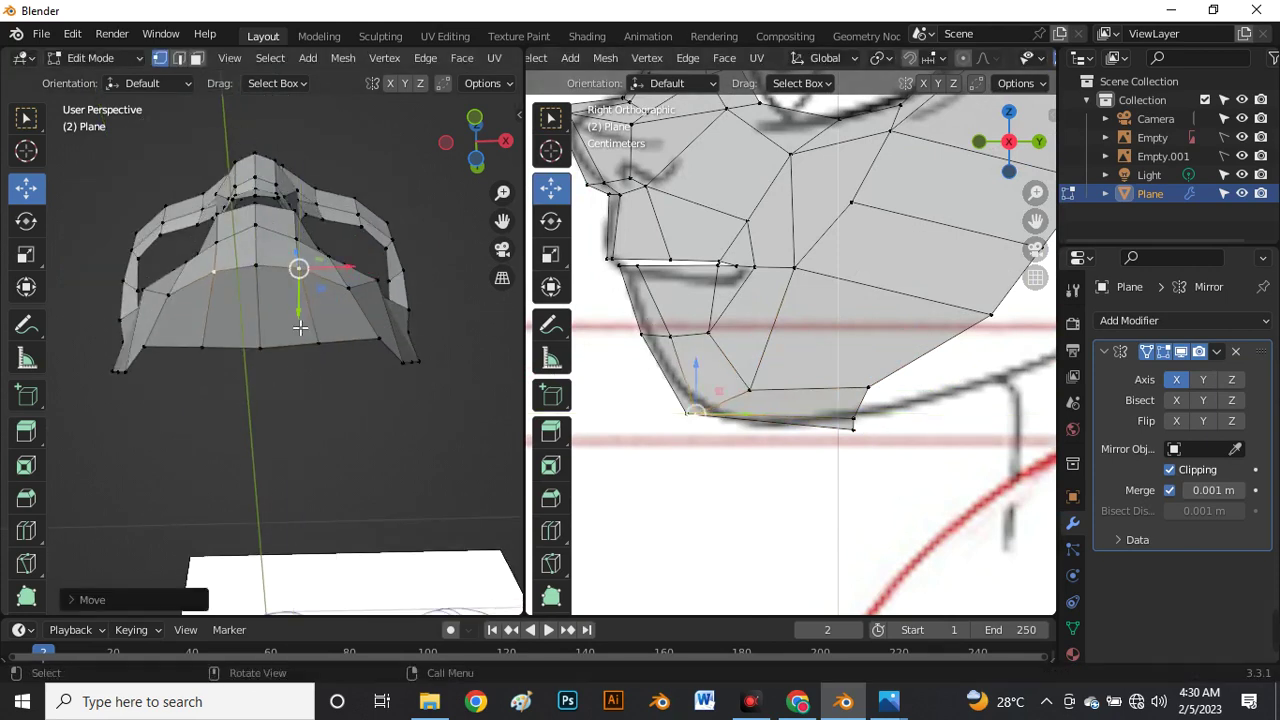
pyautogui.moveTo(297, 271); pyautogui.dragTo(278, 456, button='middle')
pyautogui.scroll(3, 189, 466)
pyautogui.scroll(-1, 189, 466)
pyautogui.moveTo(348, 360); pyautogui.dragTo(272, 365, button='middle')
pyautogui.scroll(-3, 272, 365)
pyautogui.scroll(-3, 814, 364)
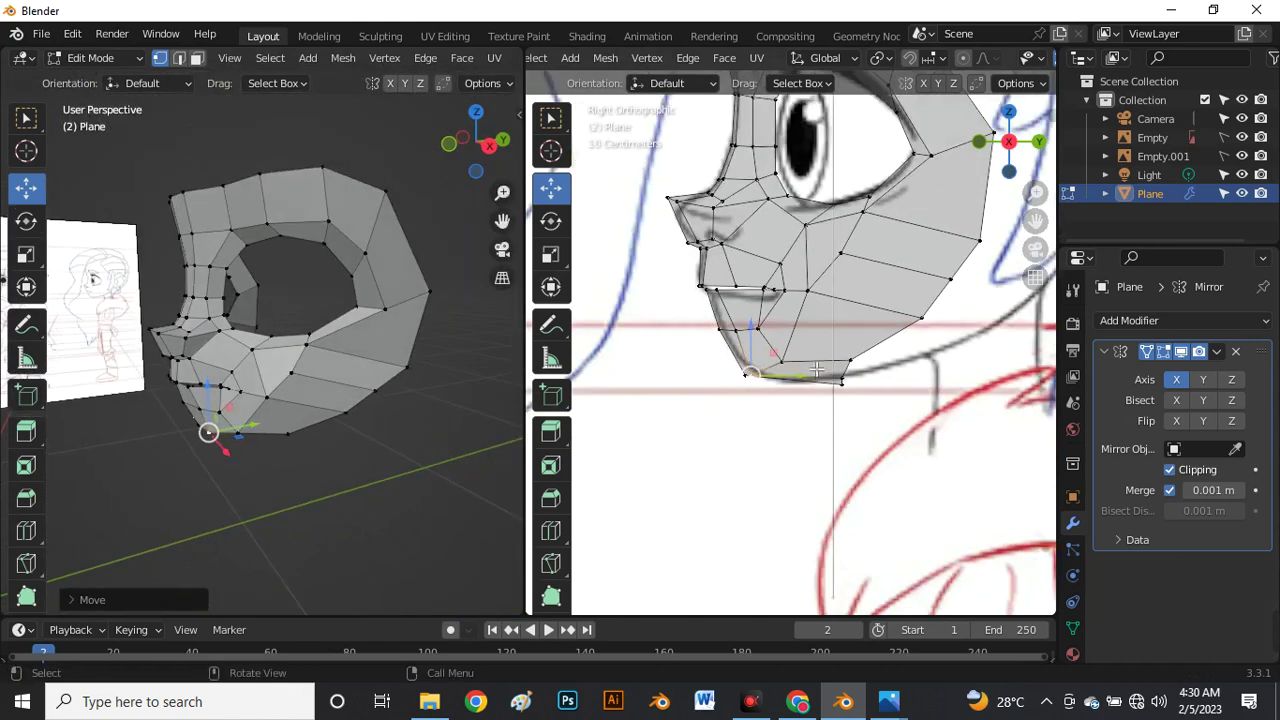
# Nudge the jaw vertex beside the chin and the lower chin vertices slightly upward to follow the side reference.
pyautogui.scroll(4, 797, 372)
pyautogui.click(760, 371)
pyautogui.press('g')
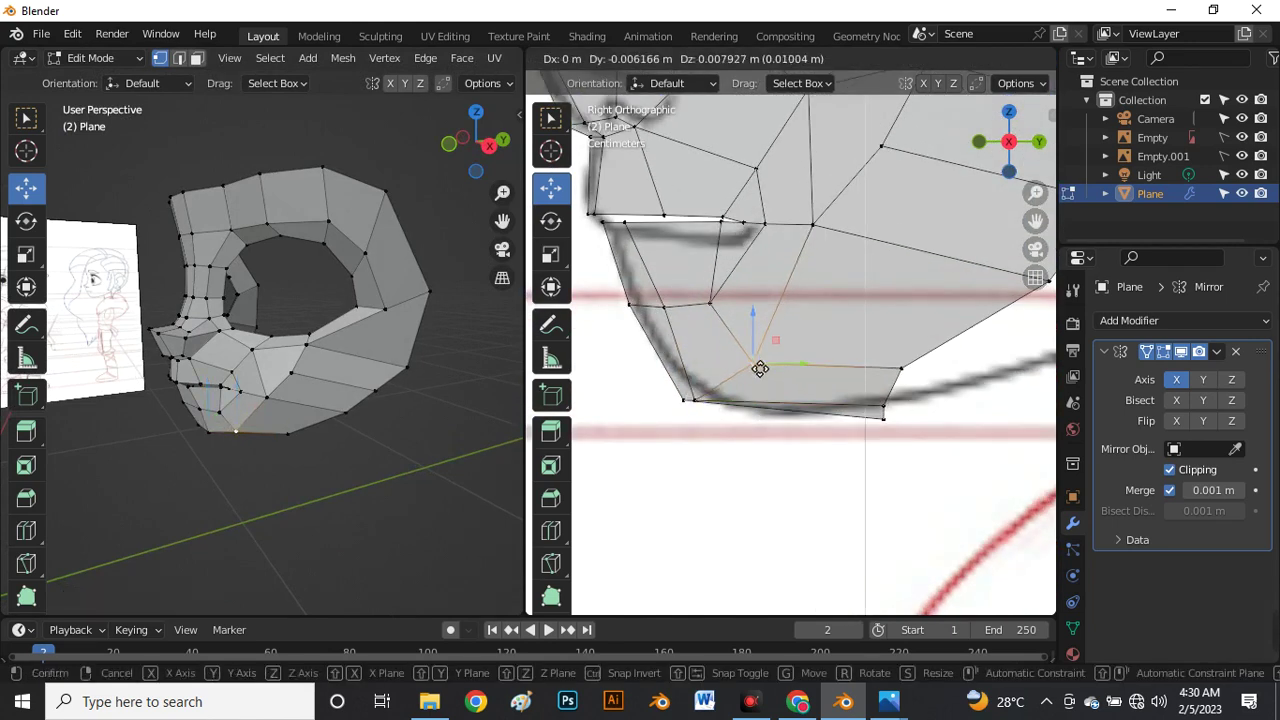
pyautogui.click(760, 370)
pyautogui.press('g')
pyautogui.click(694, 397)
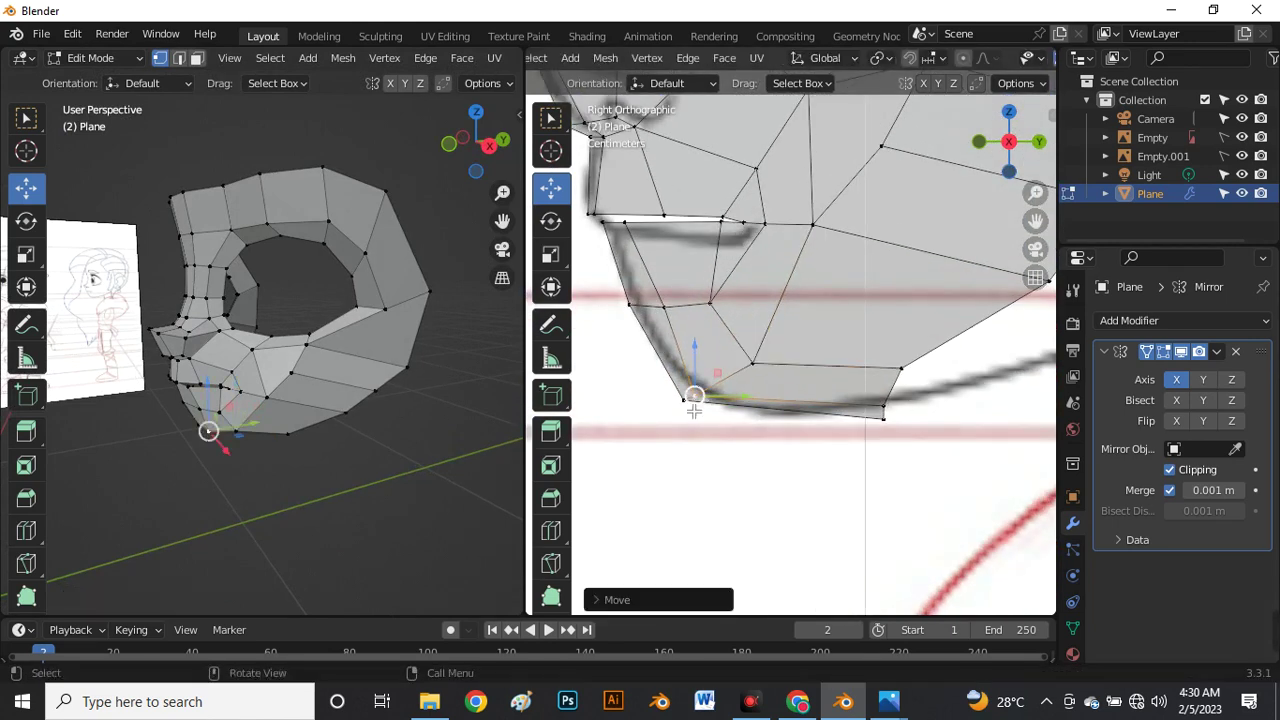
pyautogui.press('g')
pyautogui.click(690, 407)
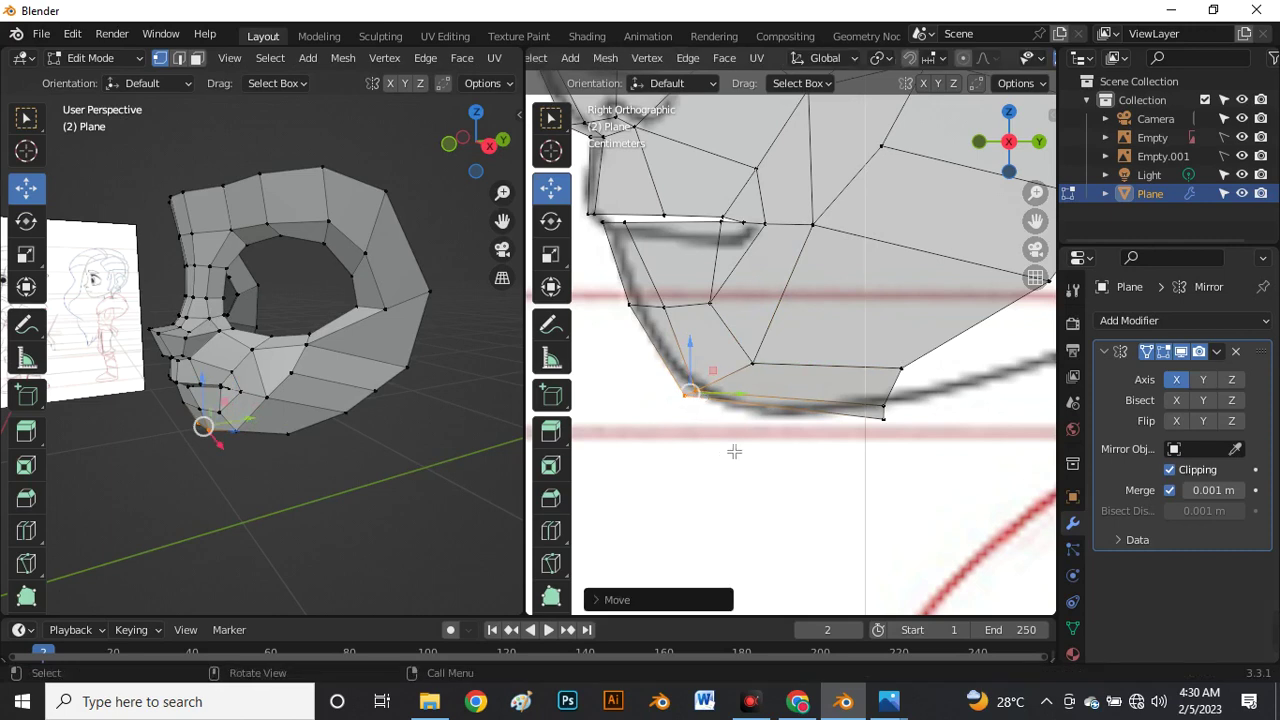
# Try to move the underside's rear vertices and the outer jaw vertex forward toward the chin.
pyautogui.click(734, 452)
pyautogui.scroll(-2, 808, 437)
pyautogui.click(847, 419)
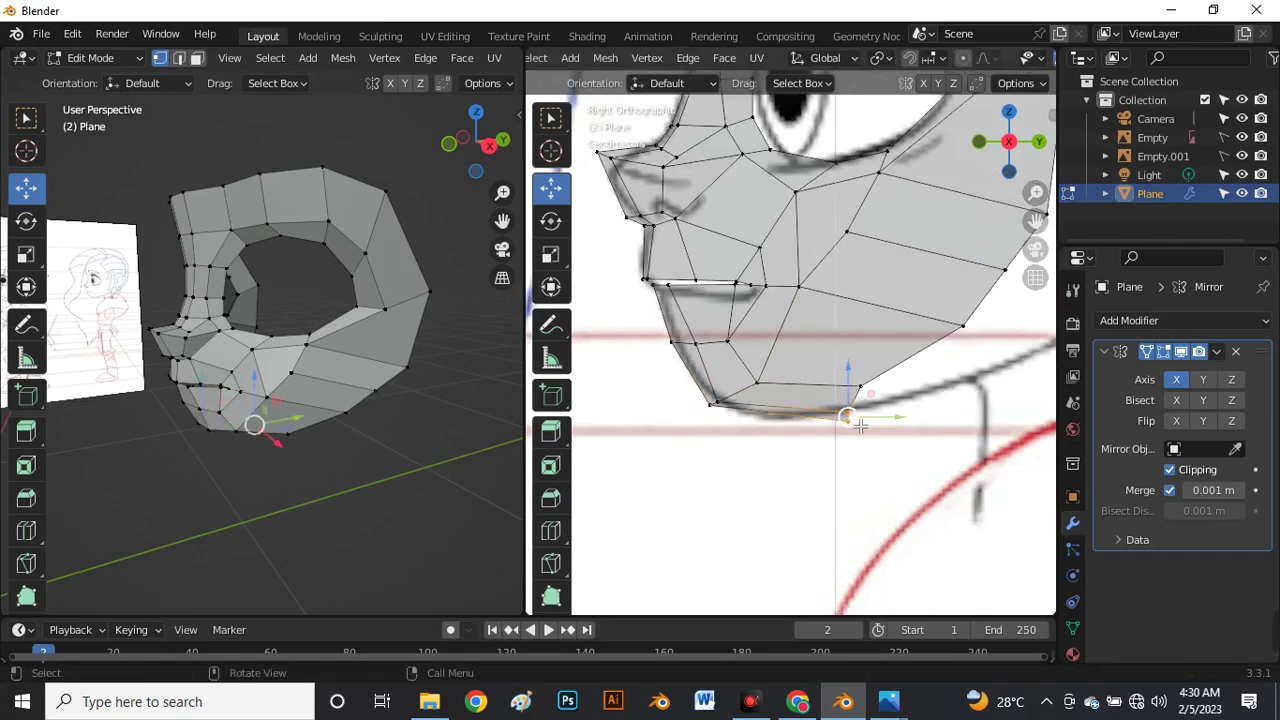
pyautogui.press('g')
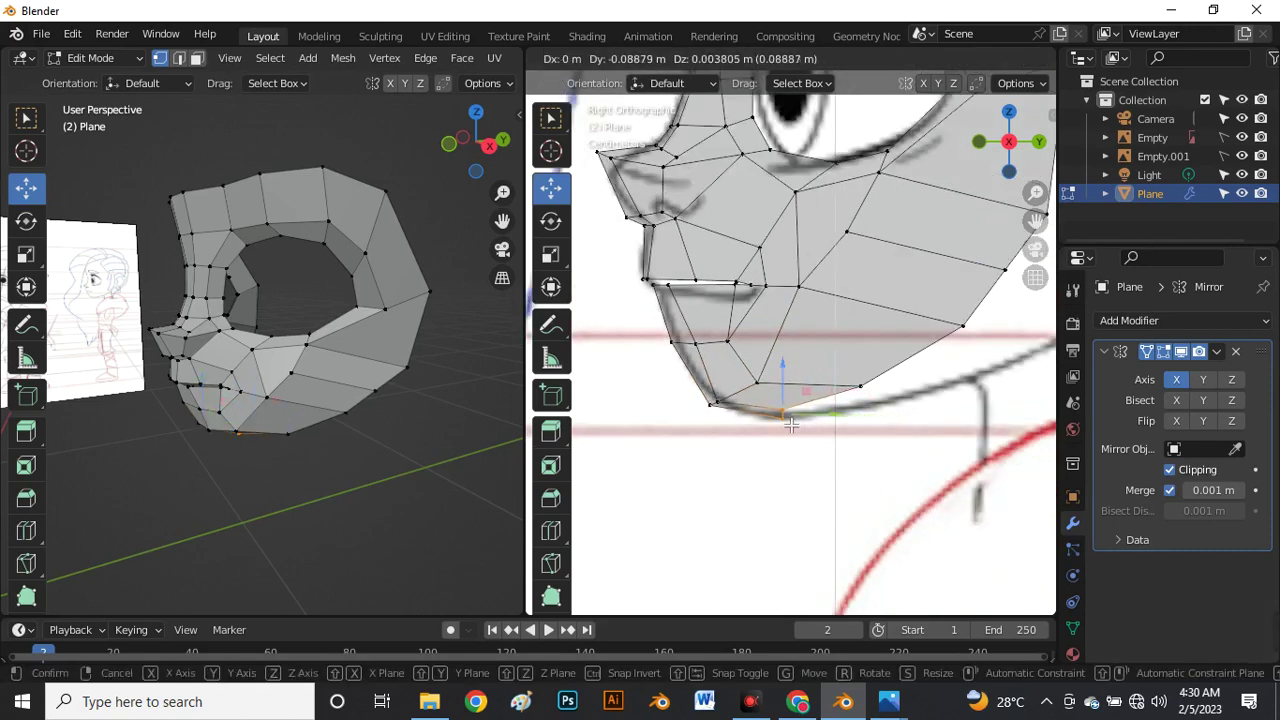
pyautogui.click(791, 425)
pyautogui.click(863, 389)
pyautogui.press('g')
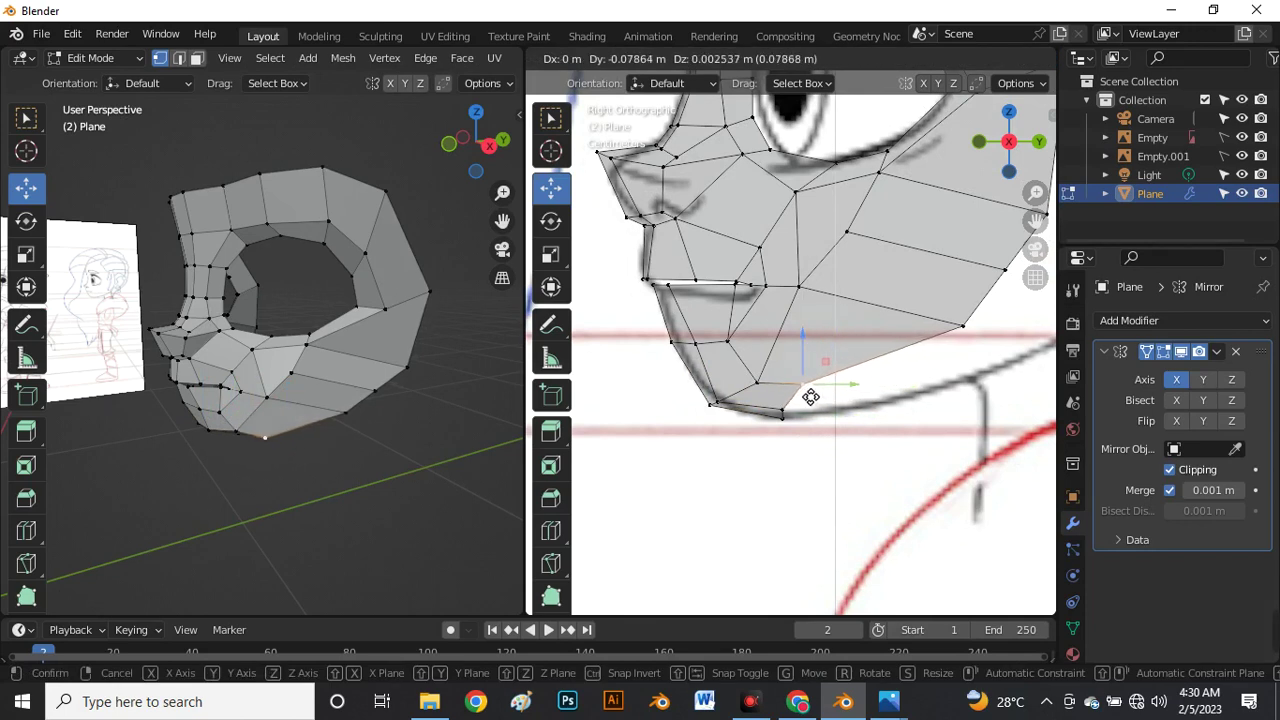
pyautogui.click(805, 396)
pyautogui.scroll(-3, 756, 401)
pyautogui.scroll(2, 763, 425)
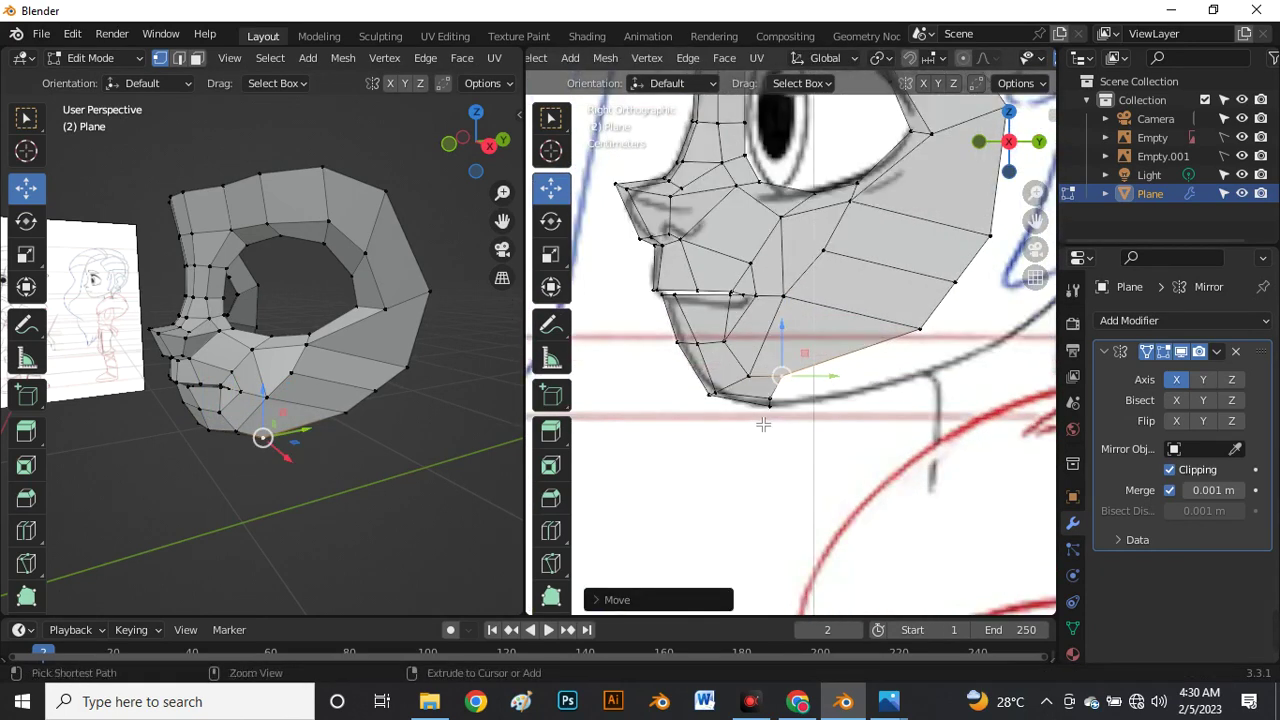
# Undo the forward moves of the underside and outer jaw vertices.
pyautogui.hotkey('ctrl', 'z')
pyautogui.hotkey('ctrl', 'z')
pyautogui.hotkey('ctrl', 'z')
pyautogui.scroll(-4, 788, 404)
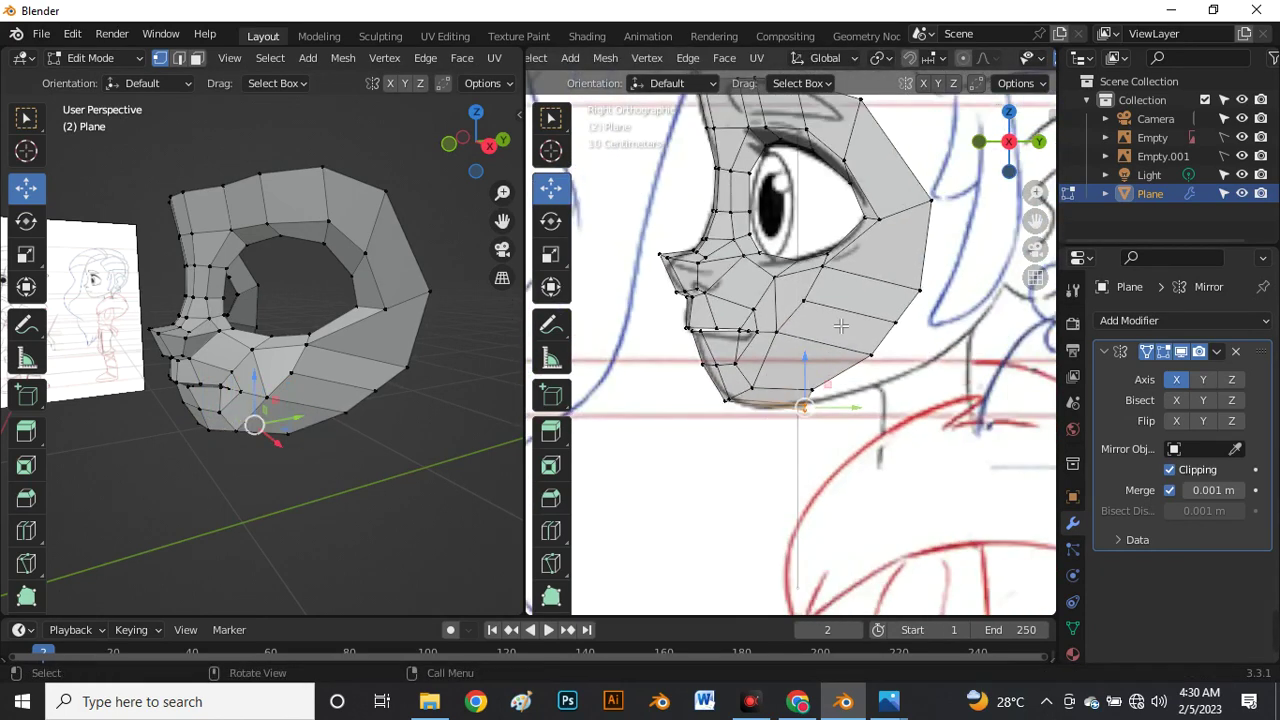
pyautogui.scroll(2, 858, 259)
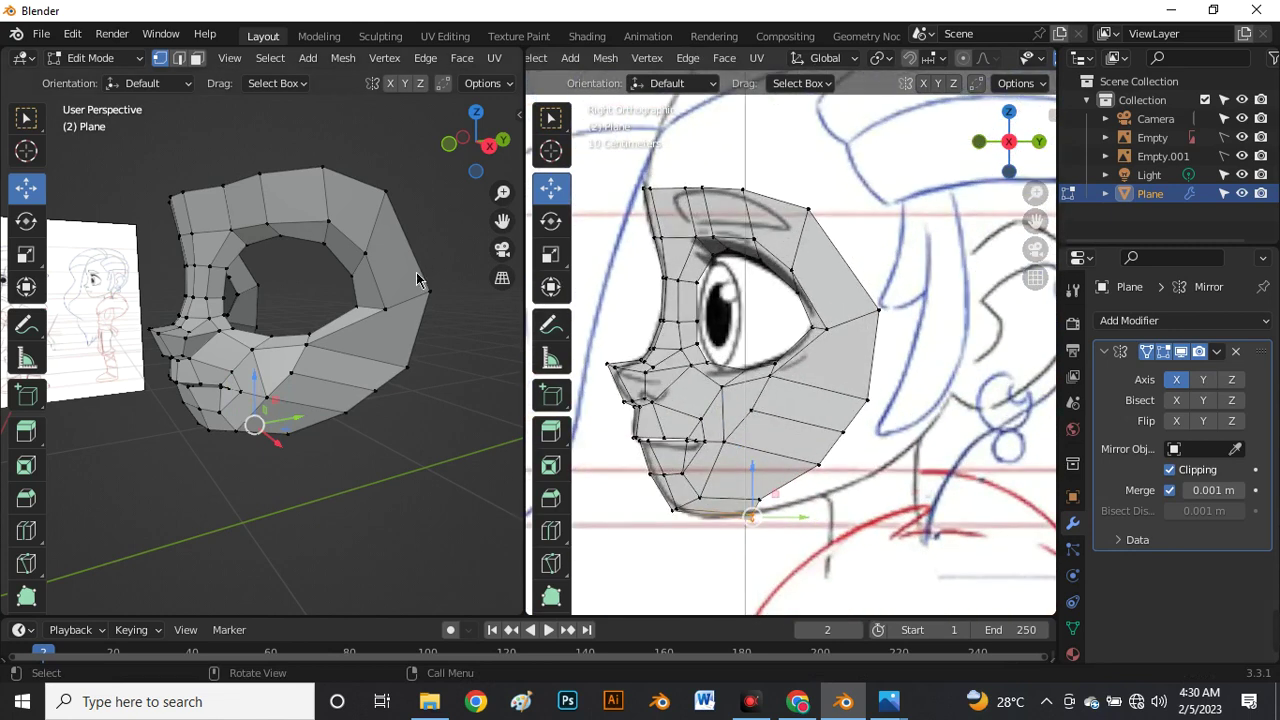
# In the front view, shift the cheek vertex below the eye and the one beneath it slightly outward along X.
pyautogui.press('`')
pyautogui.click(286, 203)
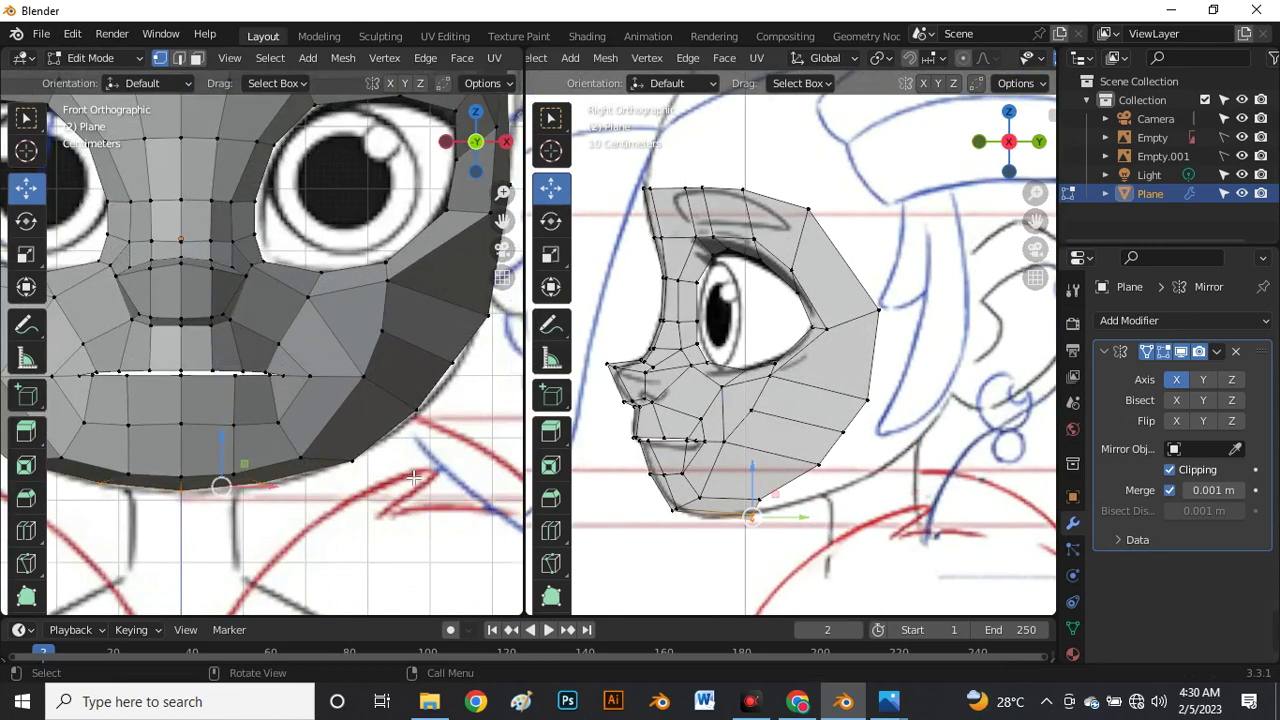
pyautogui.click(367, 440)
pyautogui.scroll(-4, 367, 437)
pyautogui.scroll(5, 417, 347)
pyautogui.click(345, 380)
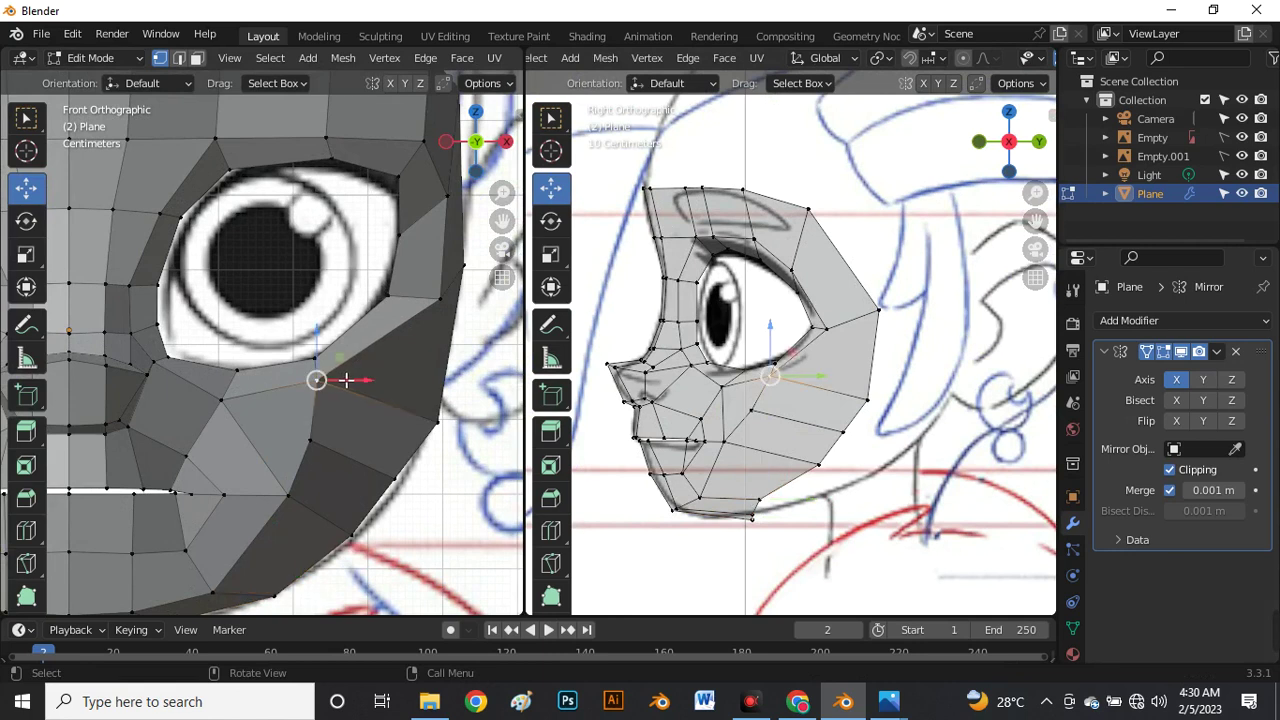
pyautogui.moveTo(345, 380)
pyautogui.mouseDown()
pyautogui.moveTo(360, 377)
pyautogui.moveTo(353, 393)
pyautogui.mouseUp()
pyautogui.click(318, 440)
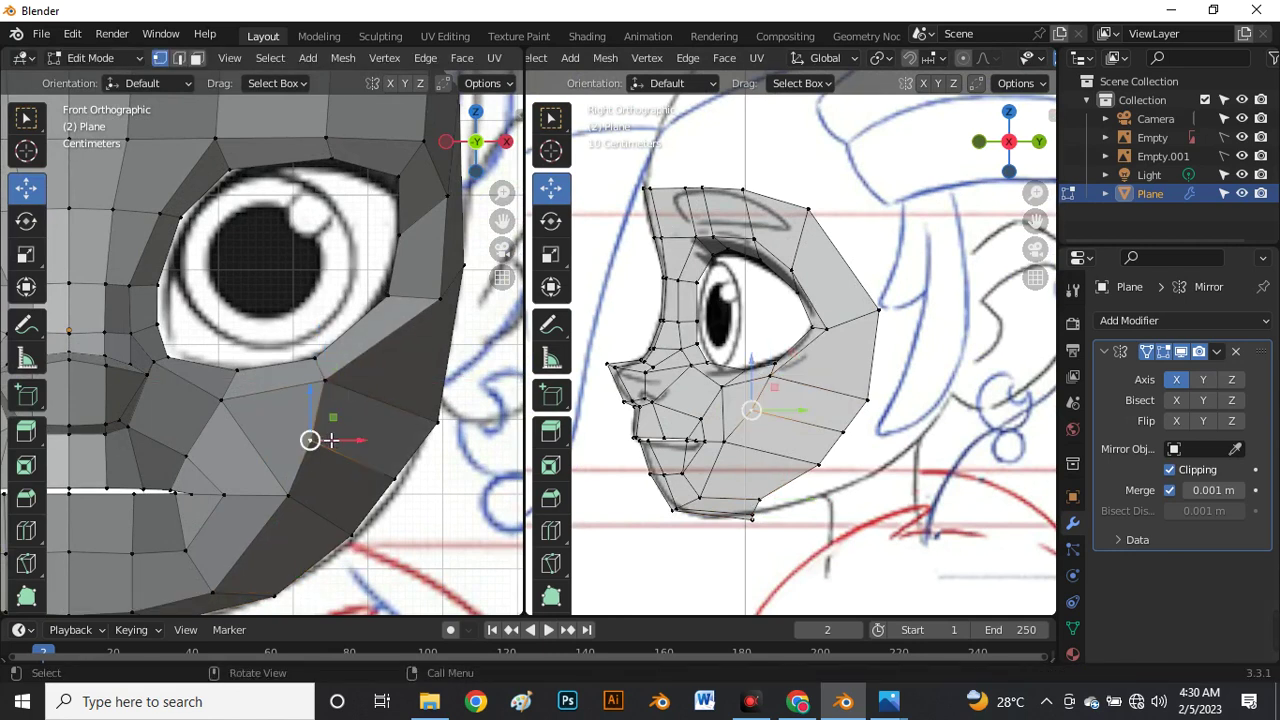
pyautogui.moveTo(332, 440); pyautogui.dragTo(336, 440)
# Add a centred loop cut through the outer face strip running from the forehead around the cheek and under the jaw.
pyautogui.scroll(-4, 311, 395)
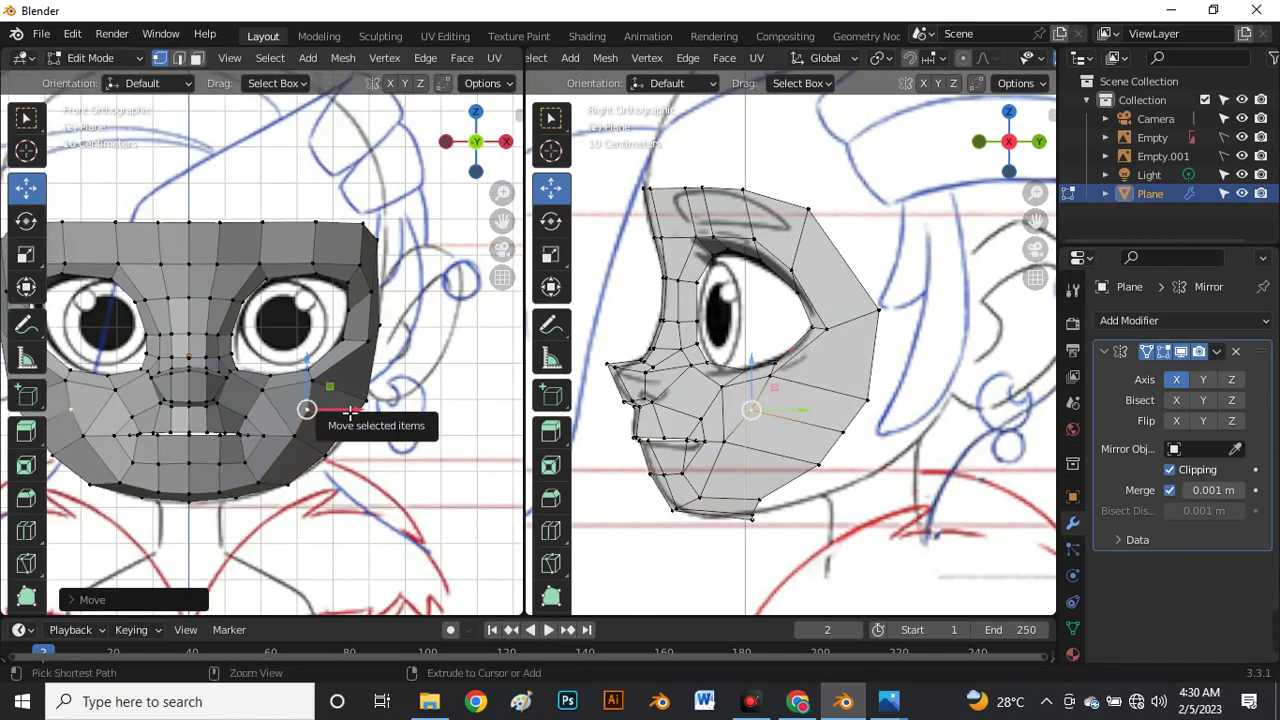
pyautogui.hotkey('ctrl', 'r')
pyautogui.click(355, 405)
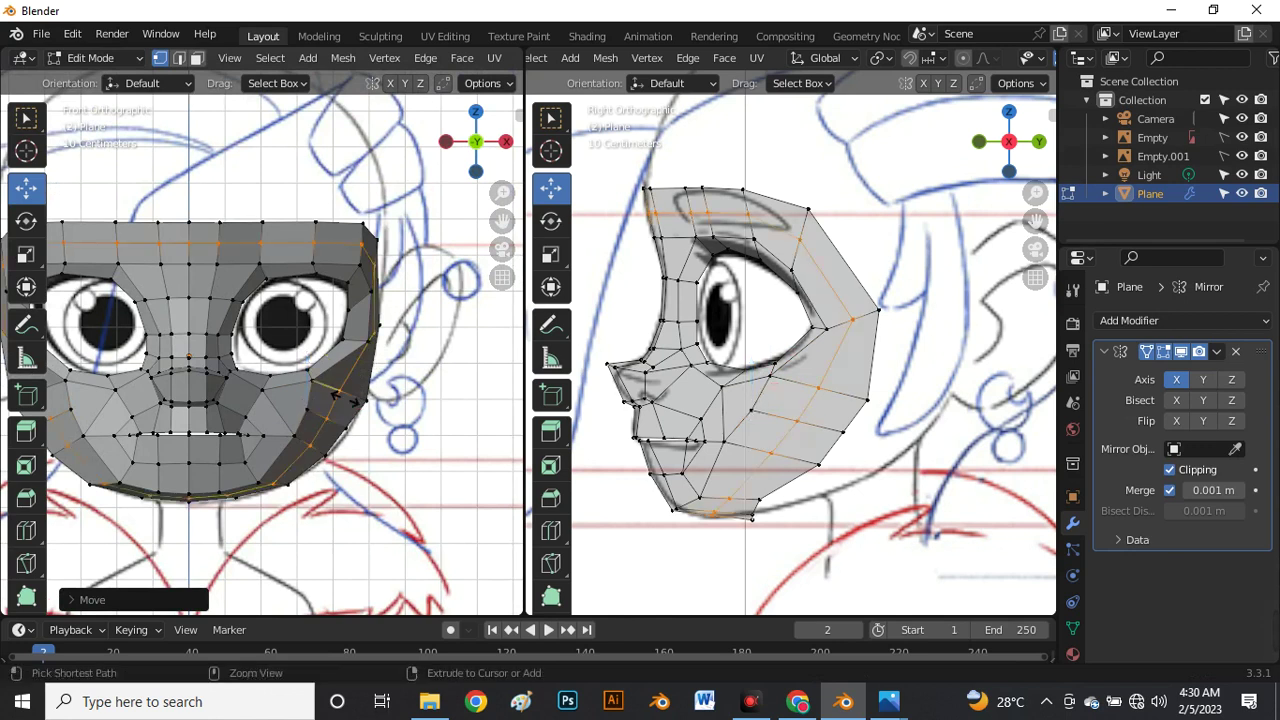
pyautogui.rightClick(352, 405)
# Nudge the new loop's inner forehead vertices slightly in the side view.
pyautogui.scroll(6, 700, 260)
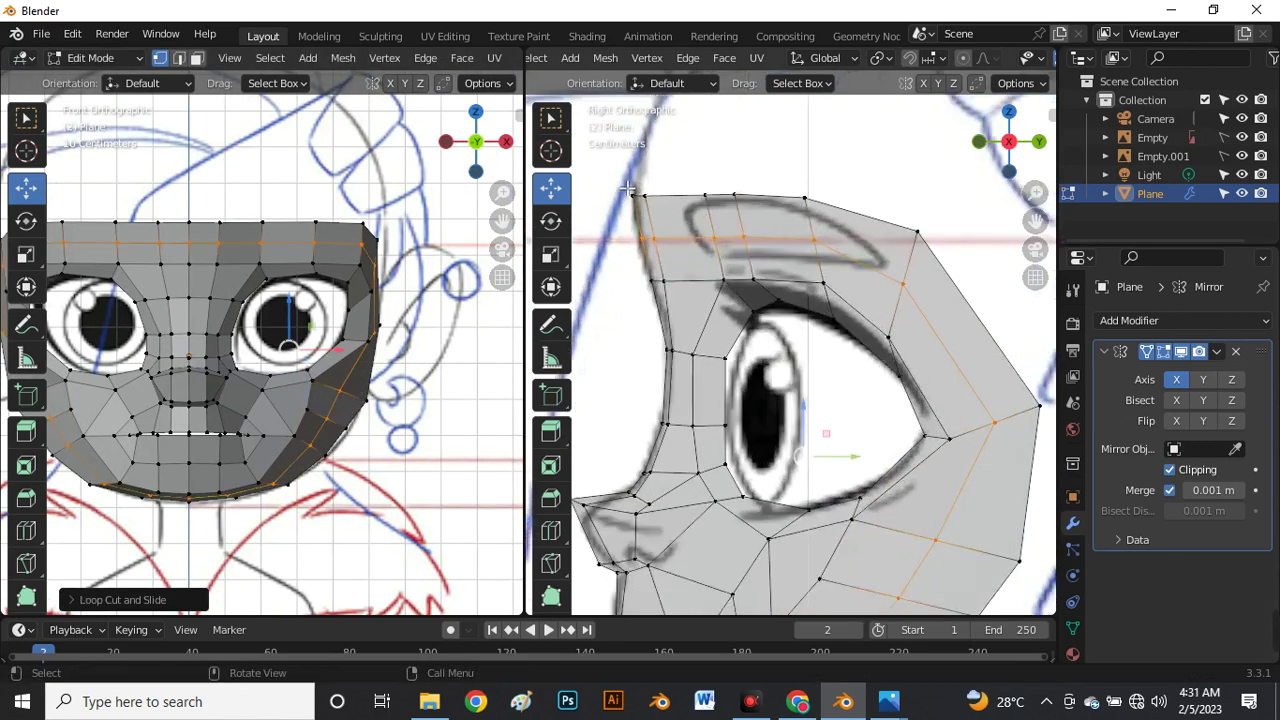
pyautogui.hotkey('ctrl', 'r')
pyautogui.moveTo(834, 277); pyautogui.dragTo(828, 270)
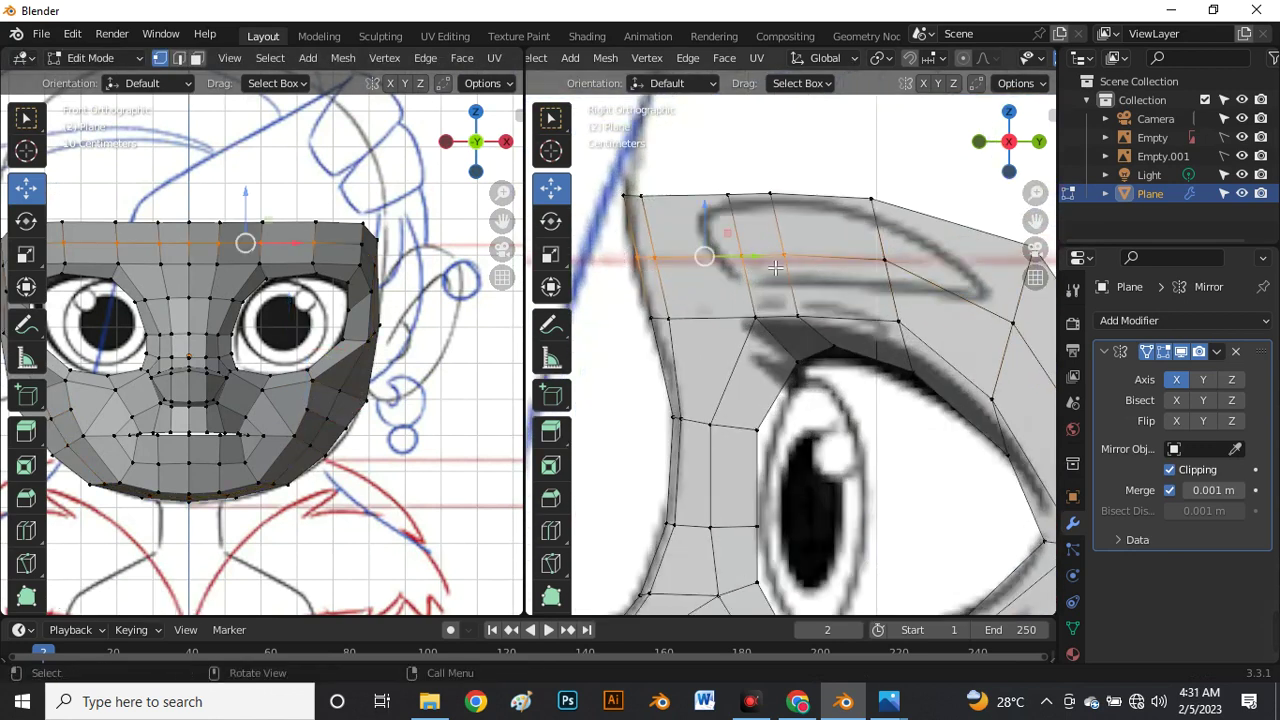
pyautogui.click(754, 263)
pyautogui.scroll(-3, 751, 255)
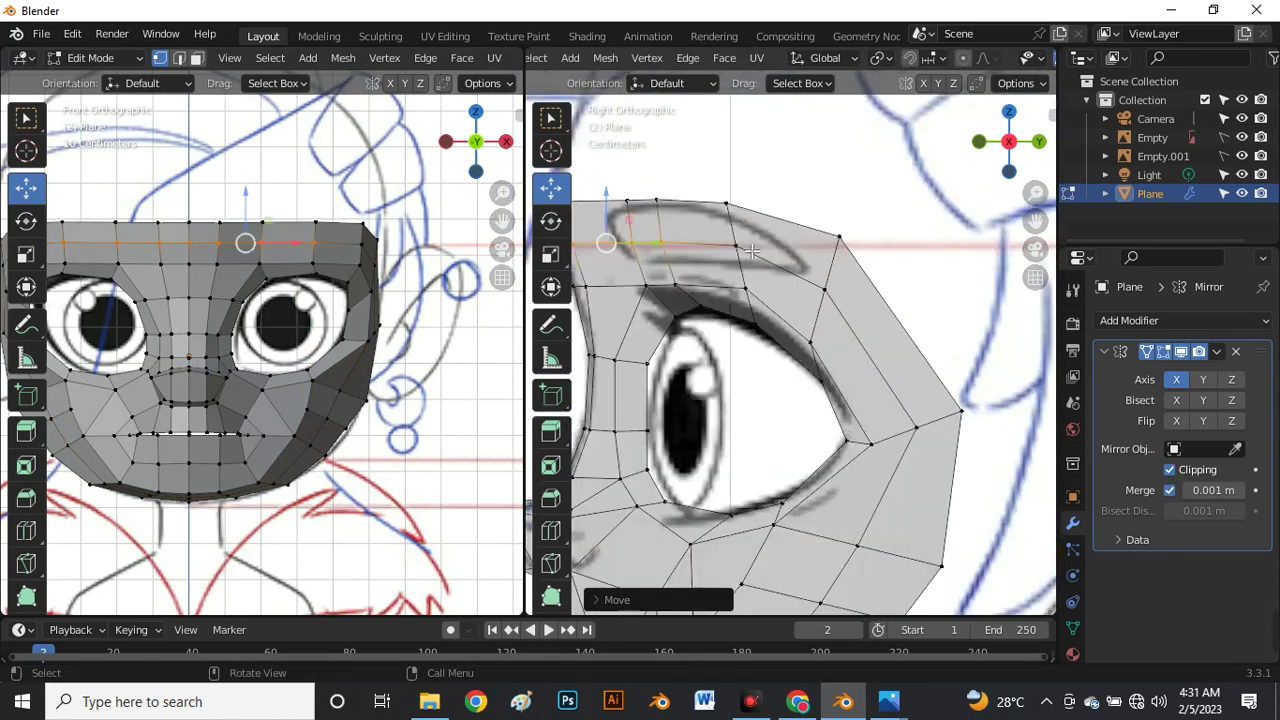
# Select the new loop's two vertices above the eye's outer part and shift them slightly along Y.
pyautogui.click(746, 260)
pyautogui.click(826, 290)
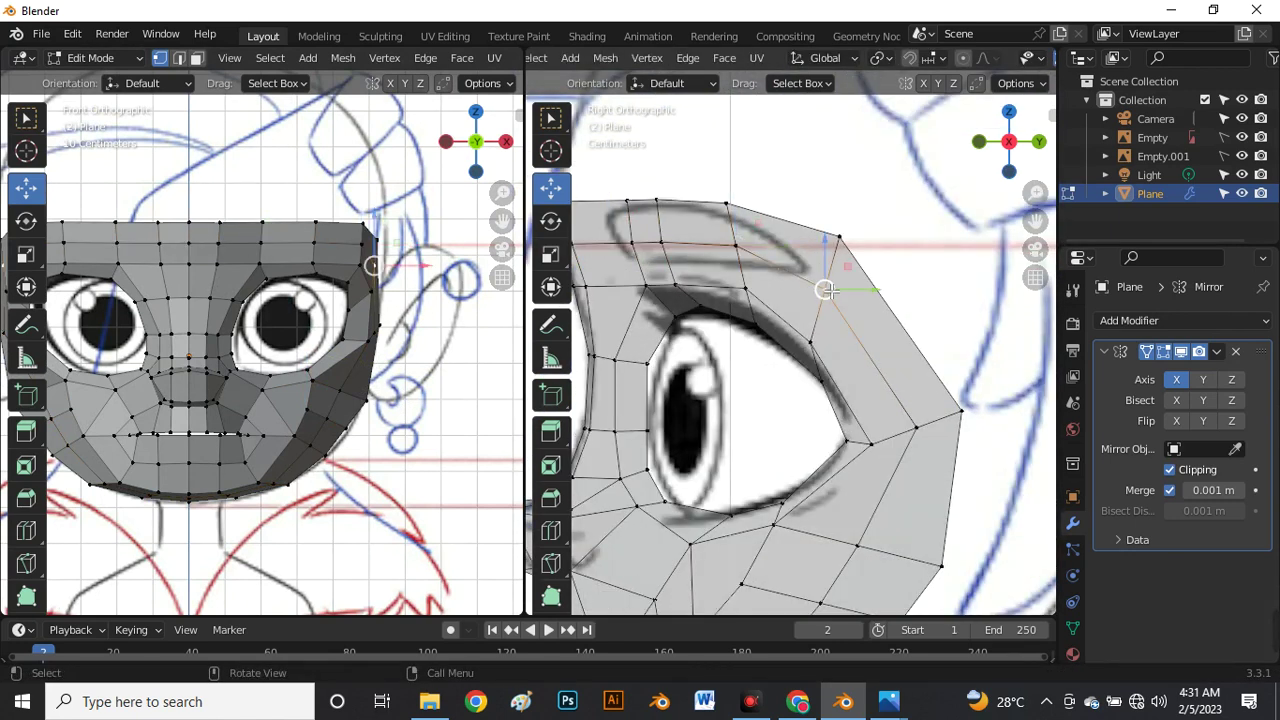
pyautogui.keyDown('shift'); pyautogui.click(743, 258); pyautogui.keyUp('shift')
pyautogui.moveTo(824, 275); pyautogui.dragTo(822, 277)
pyautogui.scroll(-1, 806, 540)
pyautogui.keyDown('shift'); pyautogui.moveTo(803, 566); pyautogui.dragTo(803, 436, button='middle'); pyautogui.keyUp('shift')
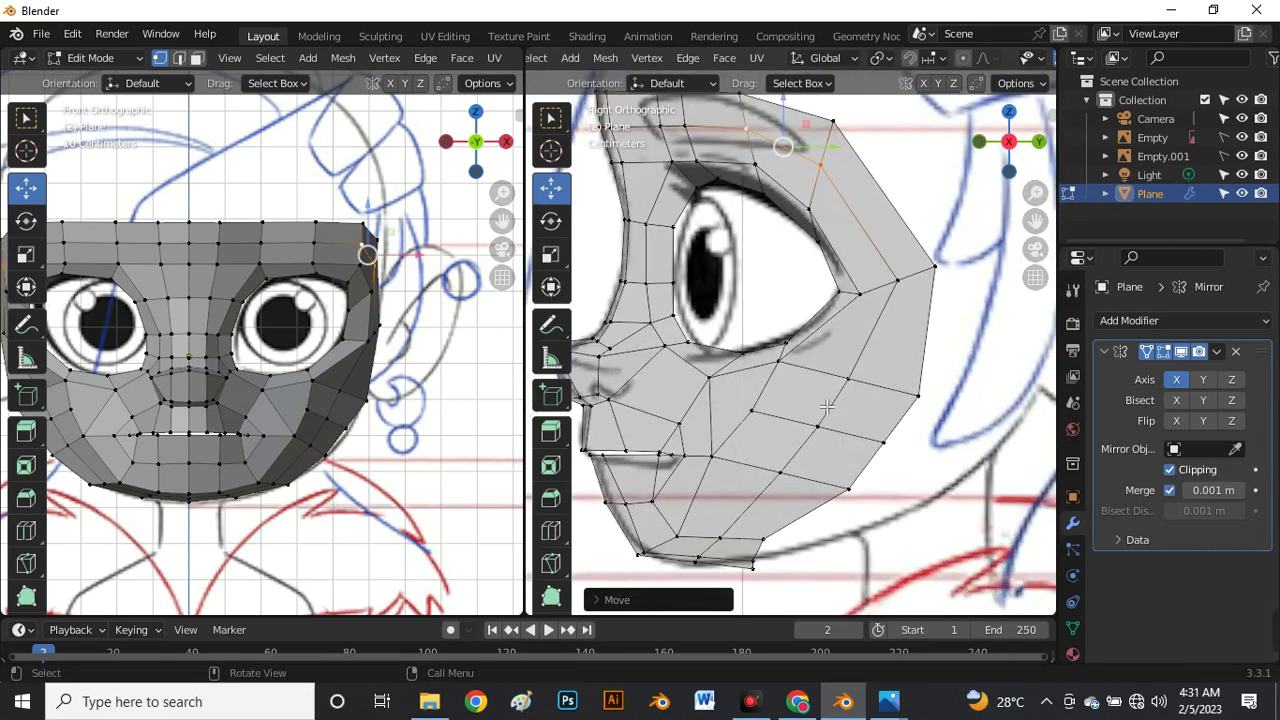
# In the front view, select the new loop's cheek vertices below the eye's outer corner and shift them slightly outward.
pyautogui.scroll(4, 330, 380)
pyautogui.click(305, 368)
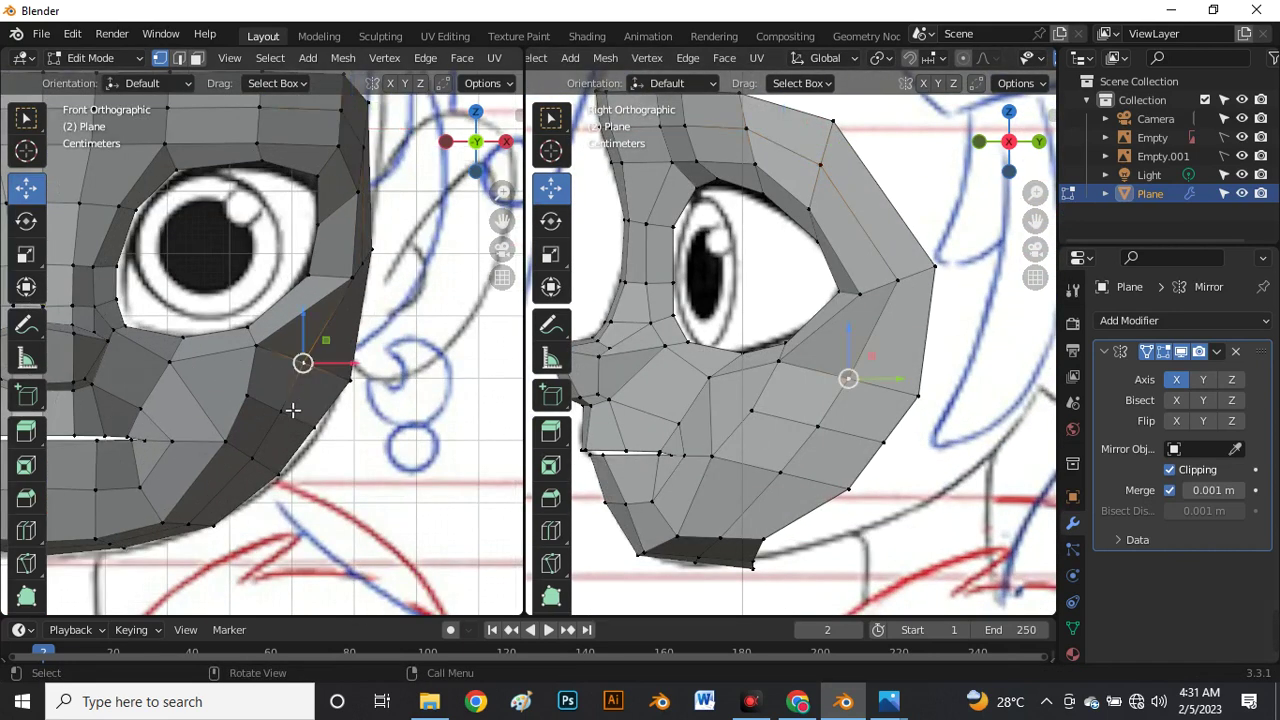
pyautogui.keyDown('shift'); pyautogui.click(255, 457); pyautogui.keyUp('shift')
pyautogui.moveTo(321, 423); pyautogui.dragTo(309, 358)
pyautogui.click(276, 354)
pyautogui.click(317, 368)
pyautogui.click(339, 365)
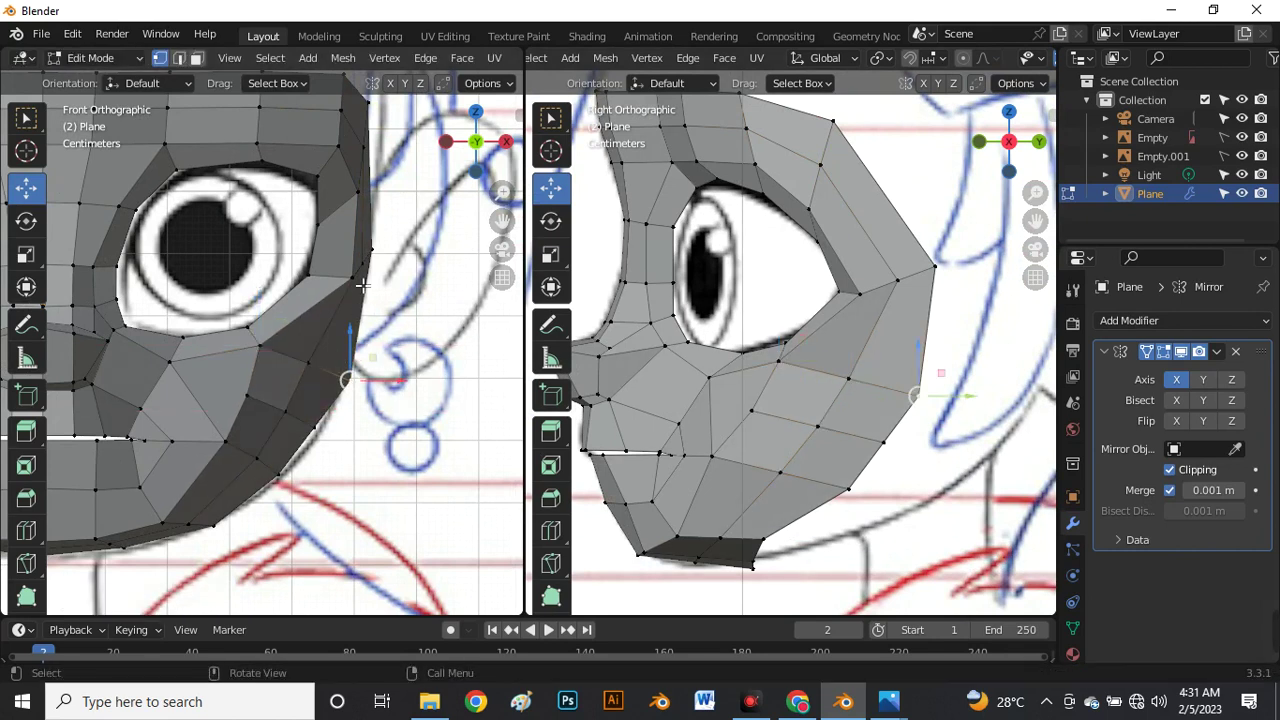
# Adjust the outer face vertices beside the eye along X, including the new loop's two vertices there, to match the head outline.
pyautogui.click(364, 286)
pyautogui.moveTo(386, 289); pyautogui.dragTo(371, 288)
pyautogui.scroll(2, 362, 207)
pyautogui.click(356, 199)
pyautogui.moveTo(388, 200); pyautogui.dragTo(378, 201)
pyautogui.click(371, 147)
pyautogui.keyDown('shift'); pyautogui.click(371, 304); pyautogui.keyUp('shift')
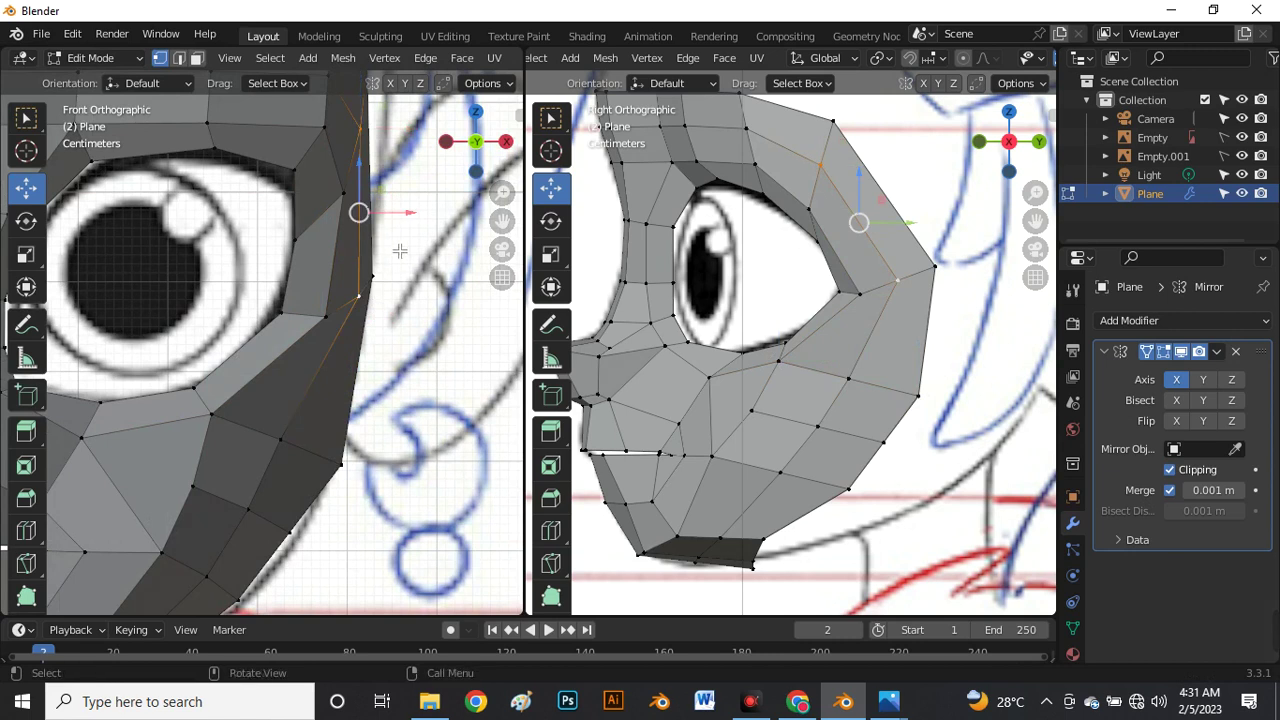
pyautogui.moveTo(408, 215); pyautogui.dragTo(406, 225)
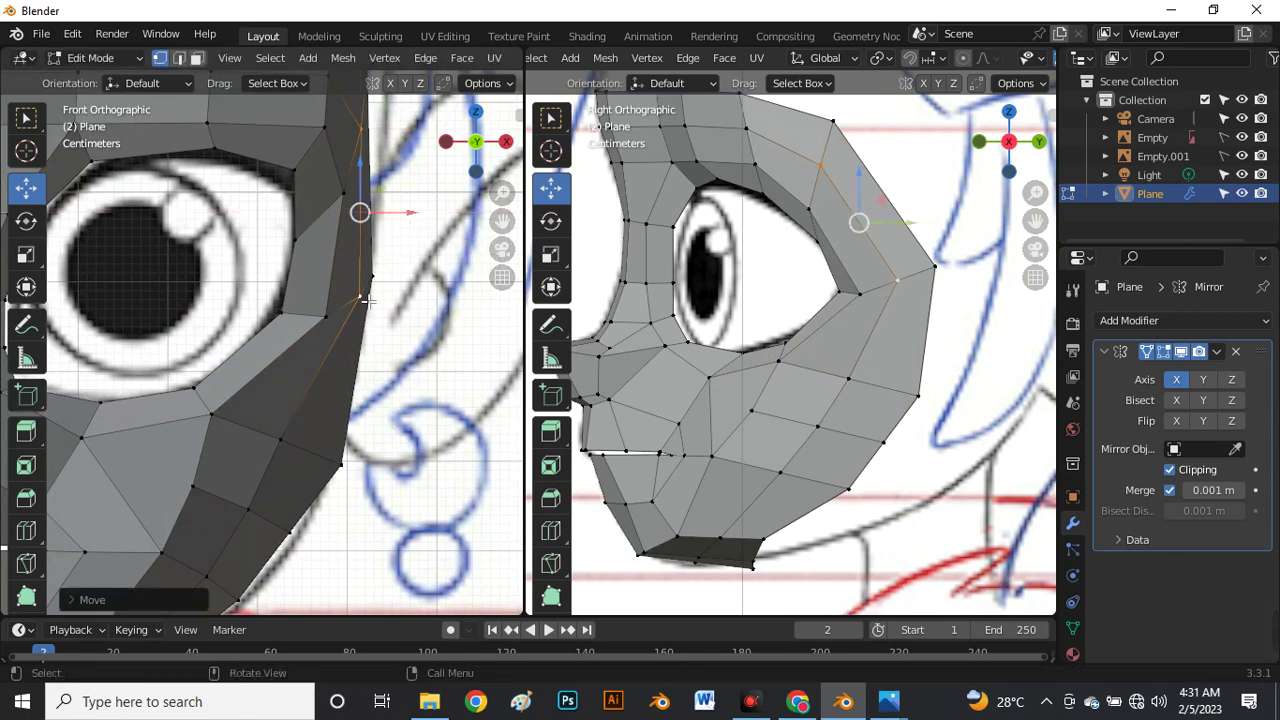
# In the front view, adjust the lower cheek vertices and slightly nudge the loop vertex on the lower jaw.
pyautogui.click(306, 420)
pyautogui.moveTo(331, 437); pyautogui.dragTo(357, 404)
pyautogui.scroll(-4, 349, 320)
pyautogui.scroll(3, 248, 478)
pyautogui.click(316, 398)
pyautogui.click(241, 470)
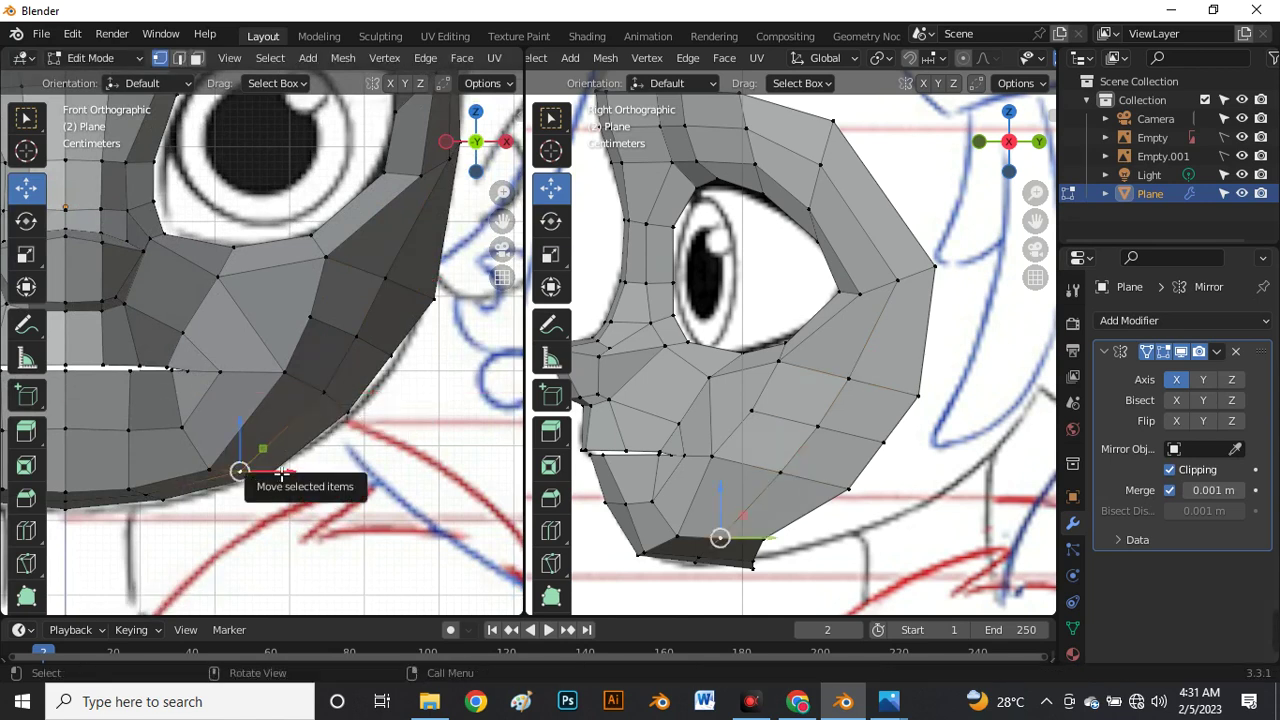
pyautogui.moveTo(243, 466); pyautogui.dragTo(243, 468)
# In the side view, move the under-chin loop vertices down and forward to round the chin, and nudge the jaw vertex above them.
pyautogui.scroll(-2, 851, 478)
pyautogui.scroll(4, 777, 510)
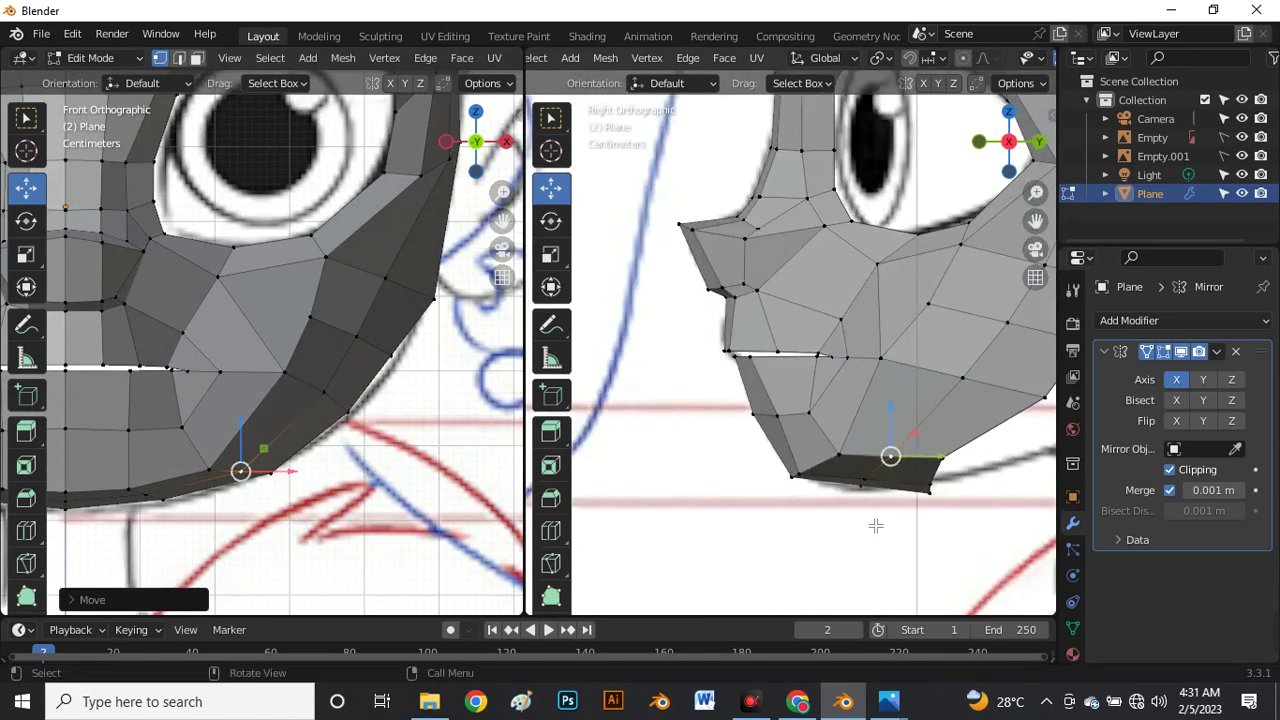
pyautogui.click(862, 482)
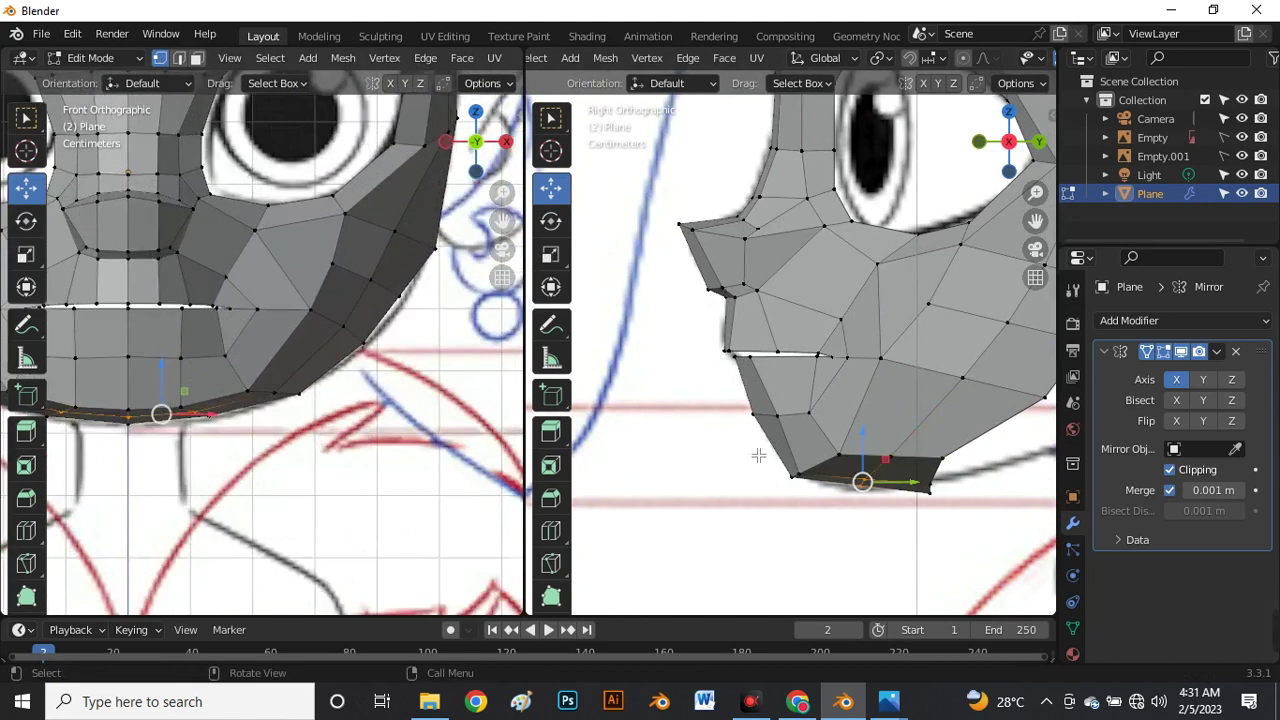
pyautogui.scroll(3, 903, 515)
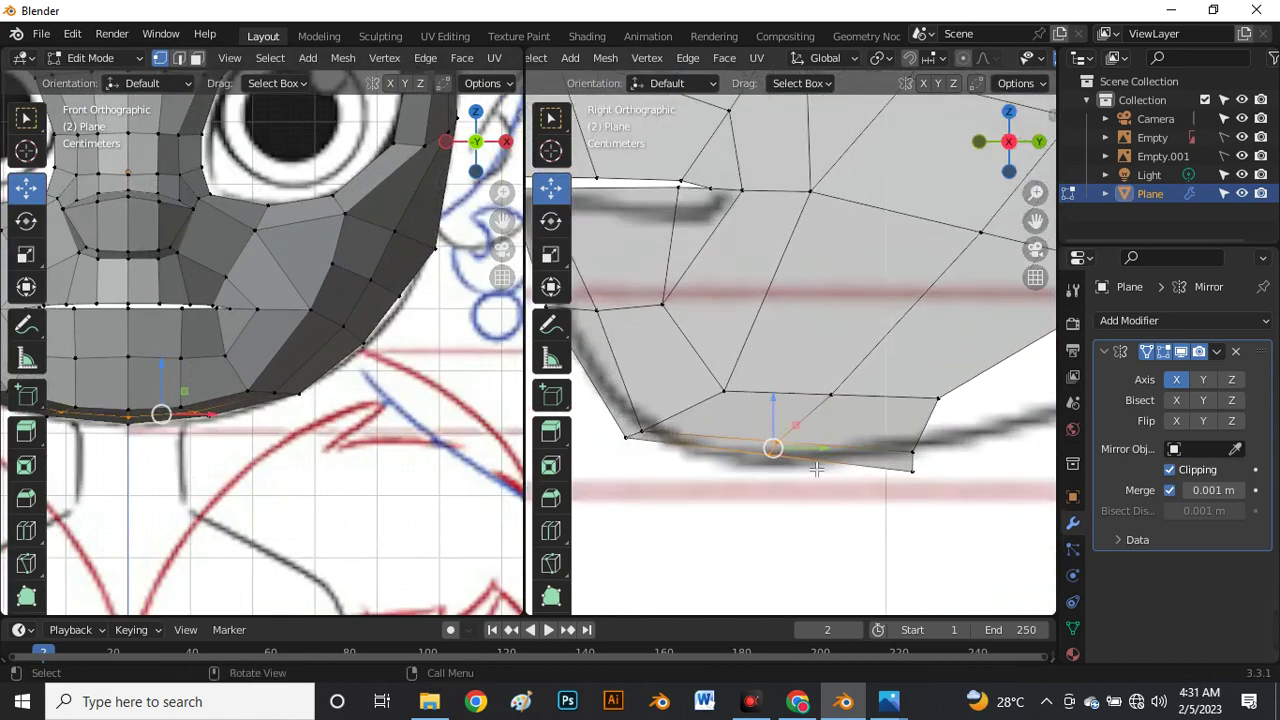
pyautogui.moveTo(774, 448); pyautogui.dragTo(750, 480)
pyautogui.click(724, 392)
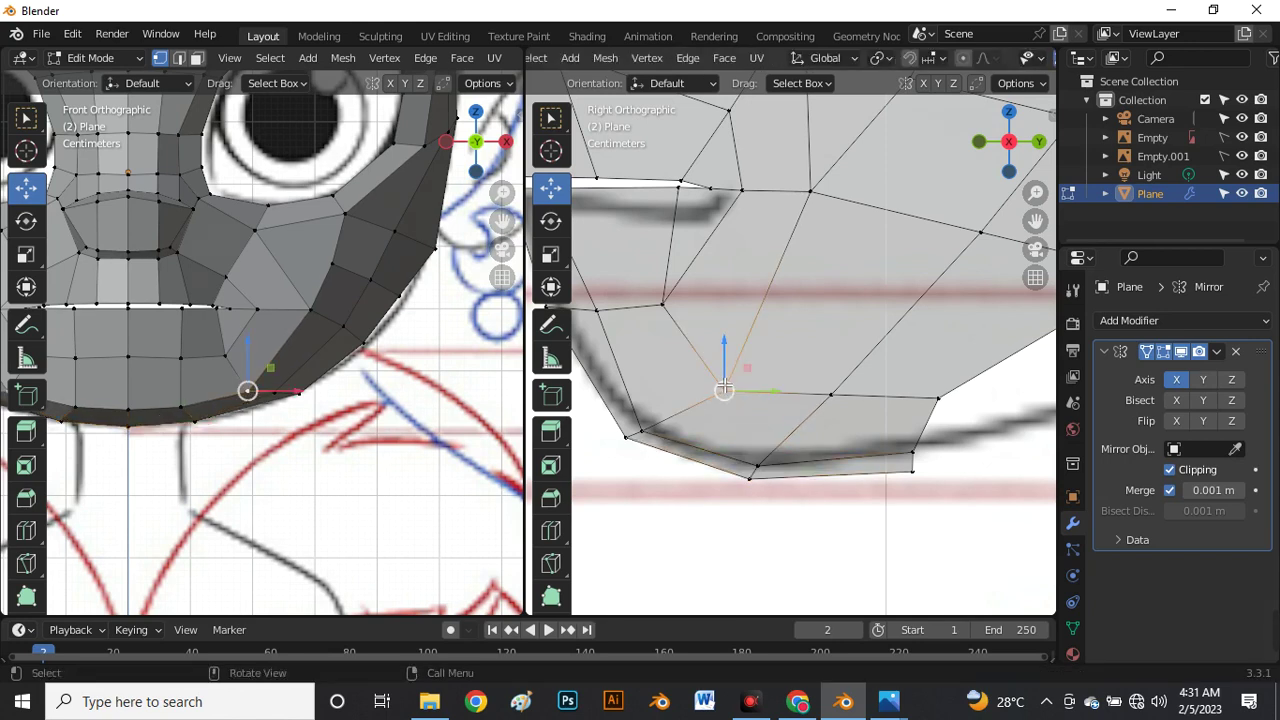
pyautogui.moveTo(733, 401); pyautogui.dragTo(730, 393)
# Lower the rear jaw vertex to the sketched jaw line and move the outer jaw vertex above it slightly down.
pyautogui.scroll(-4, 730, 391)
pyautogui.scroll(1, 838, 397)
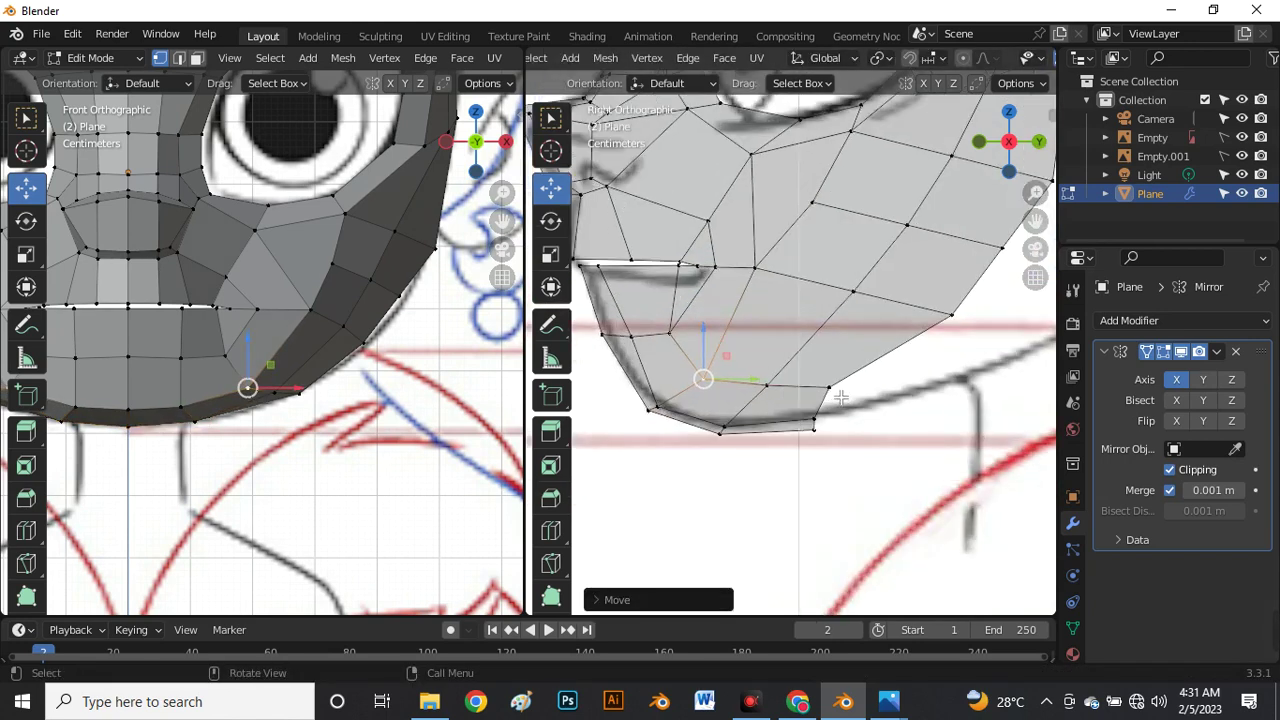
pyautogui.click(836, 388)
pyautogui.moveTo(834, 390); pyautogui.dragTo(820, 425)
pyautogui.click(846, 471)
pyautogui.scroll(-4, 844, 374)
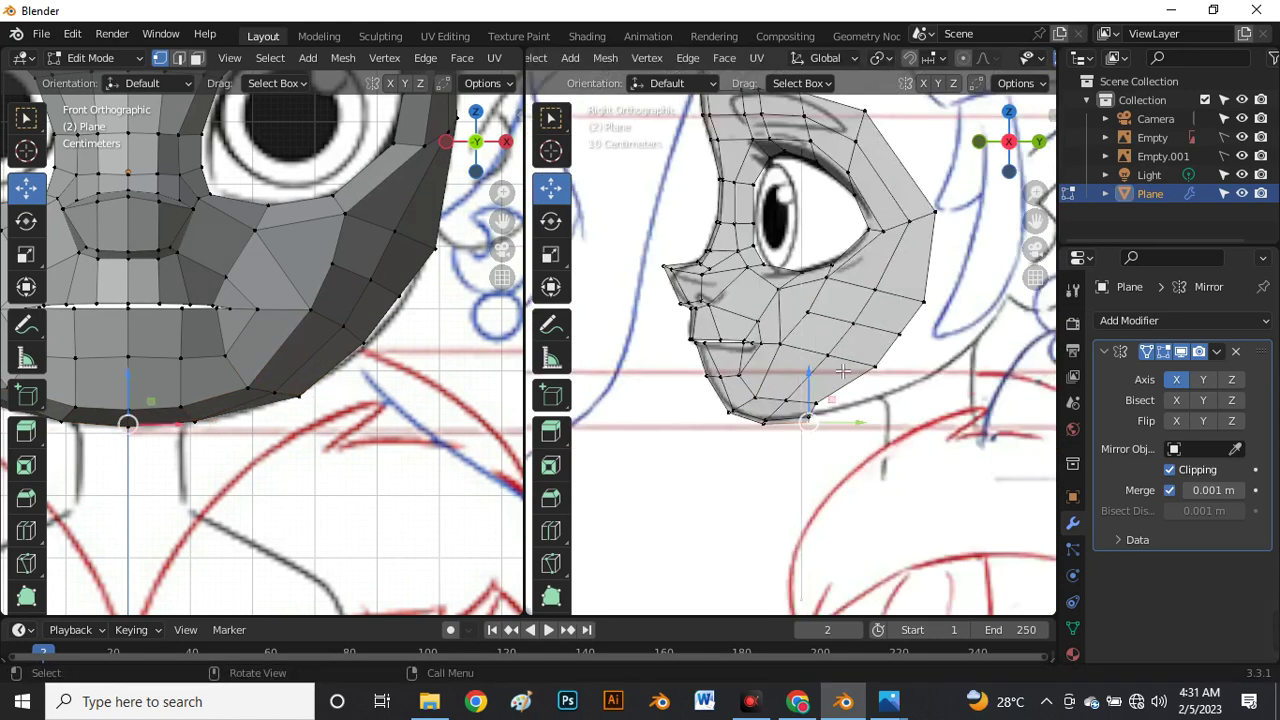
pyautogui.scroll(2, 877, 368)
pyautogui.scroll(1, 874, 371)
pyautogui.moveTo(877, 377); pyautogui.dragTo(881, 387)
pyautogui.scroll(-3, 787, 400)
pyautogui.scroll(-4, 787, 400)
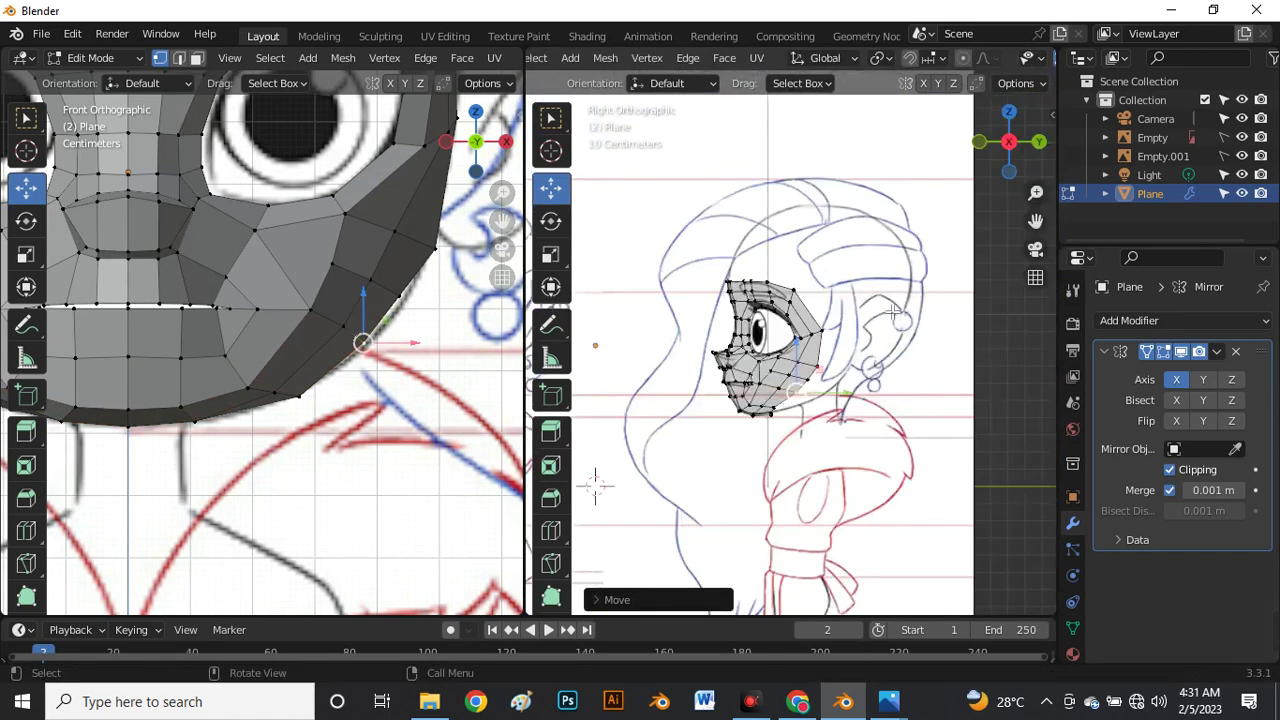
# Switch the side viewport through quad view to user perspective and examine the face mesh's forehead and cheek from several angles.
pyautogui.click(595, 486)
pyautogui.moveTo(595, 486); pyautogui.dragTo(816, 323, button='middle')
pyautogui.hotkey('ctrl', 'alt', 'q')
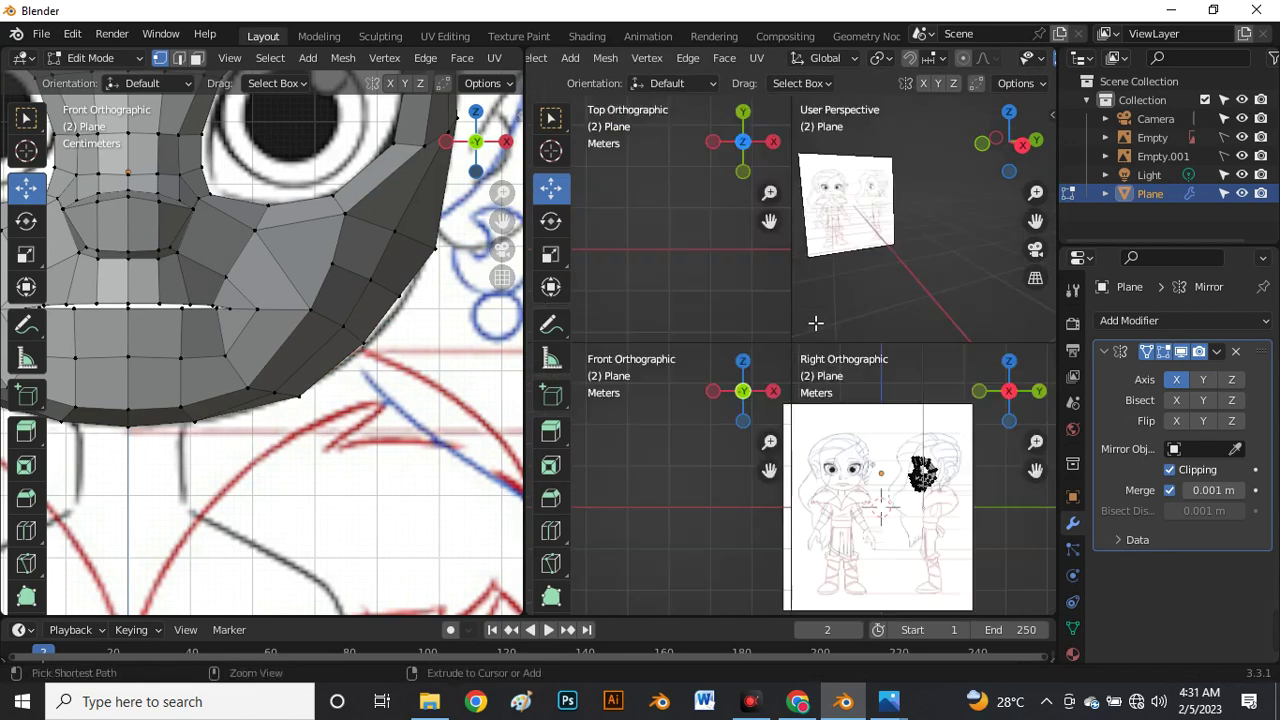
pyautogui.hotkey('ctrl', 'alt', 'q')
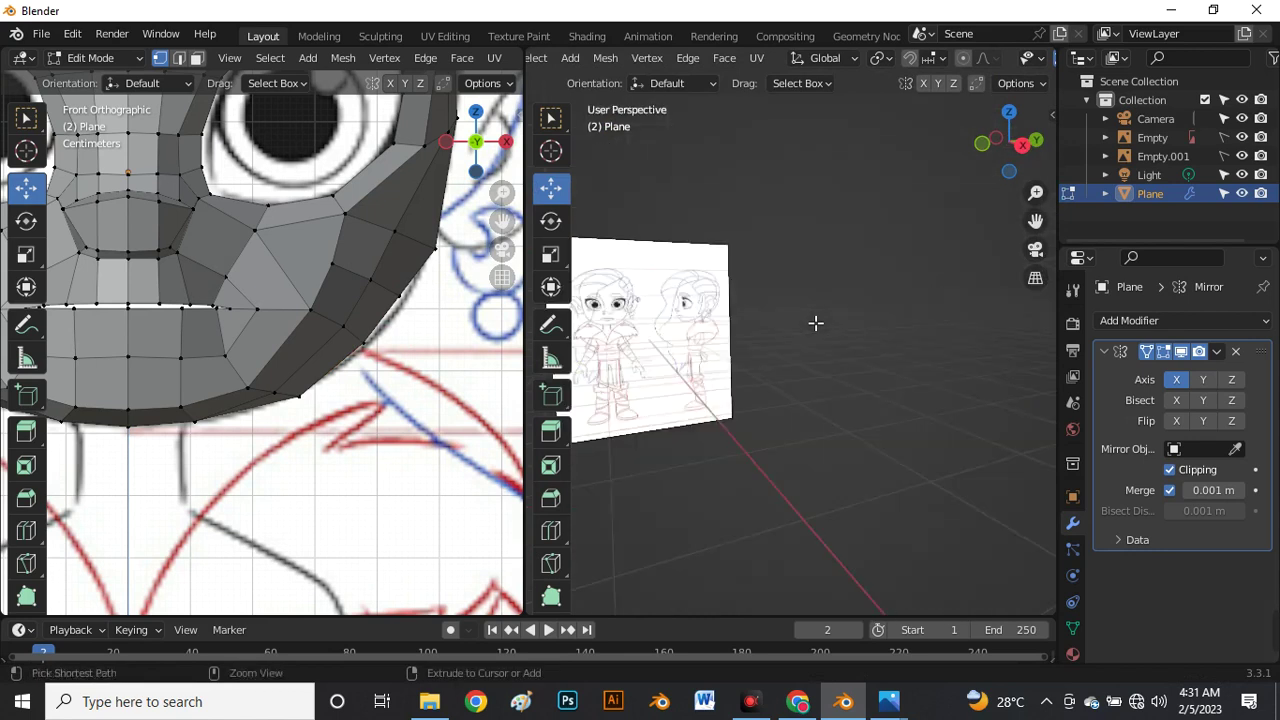
pyautogui.moveTo(816, 323); pyautogui.dragTo(854, 278, button='middle')
pyautogui.scroll(4, 976, 332)
pyautogui.scroll(5, 870, 273)
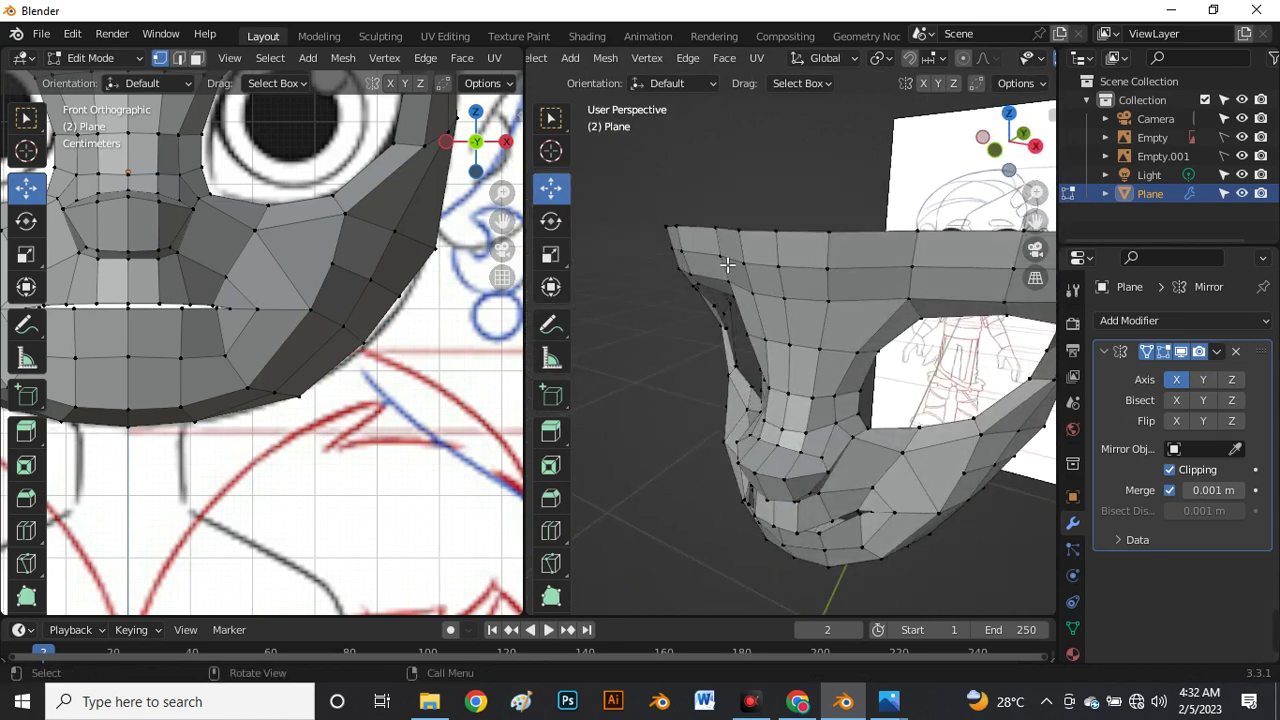
pyautogui.scroll(-3, 918, 328)
pyautogui.moveTo(918, 328); pyautogui.dragTo(818, 329, button='middle')
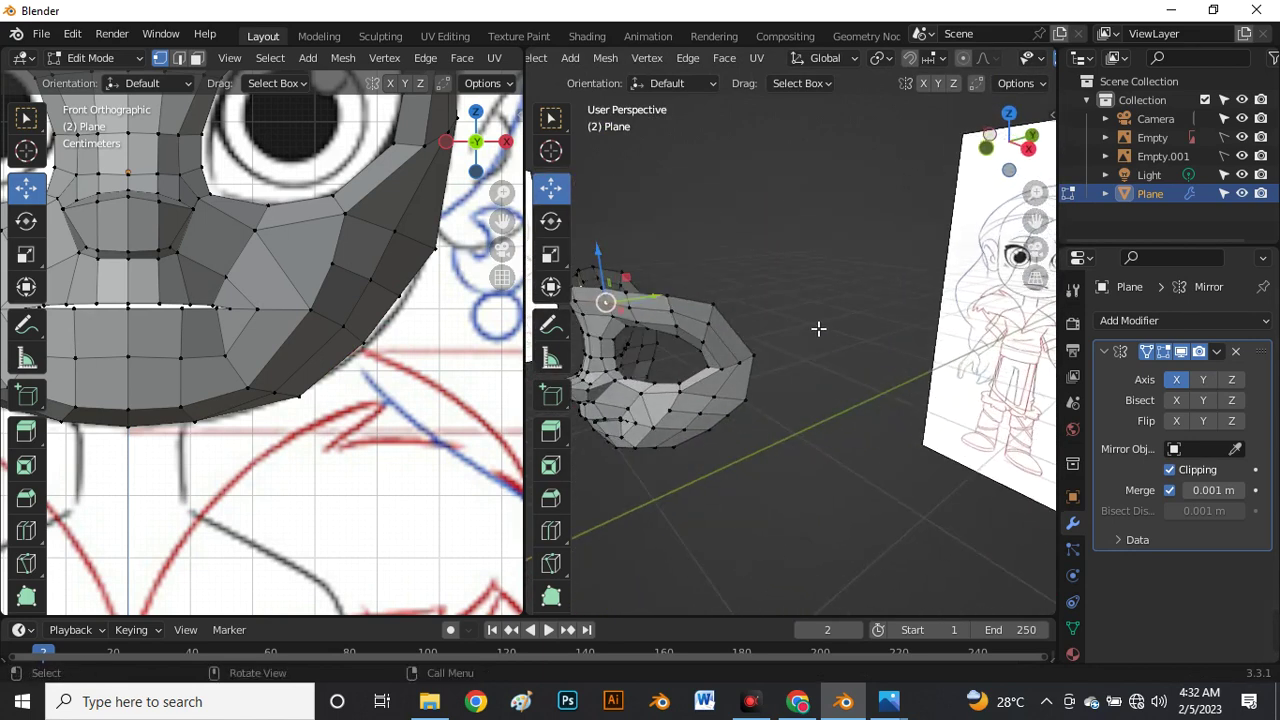
pyautogui.moveTo(675, 298); pyautogui.dragTo(672, 300)
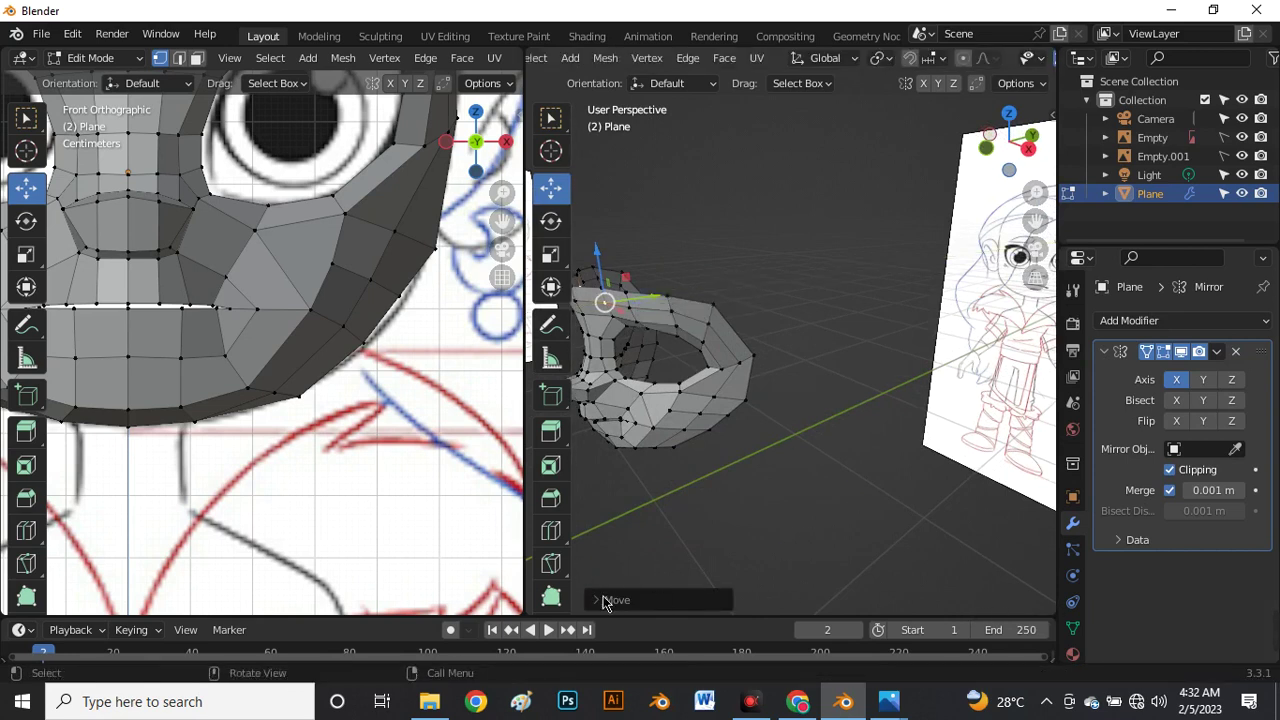
# Join the two 3D viewports into one, keeping the front view, and frame the whole face.
pyautogui.moveTo(534, 602); pyautogui.dragTo(542, 600)
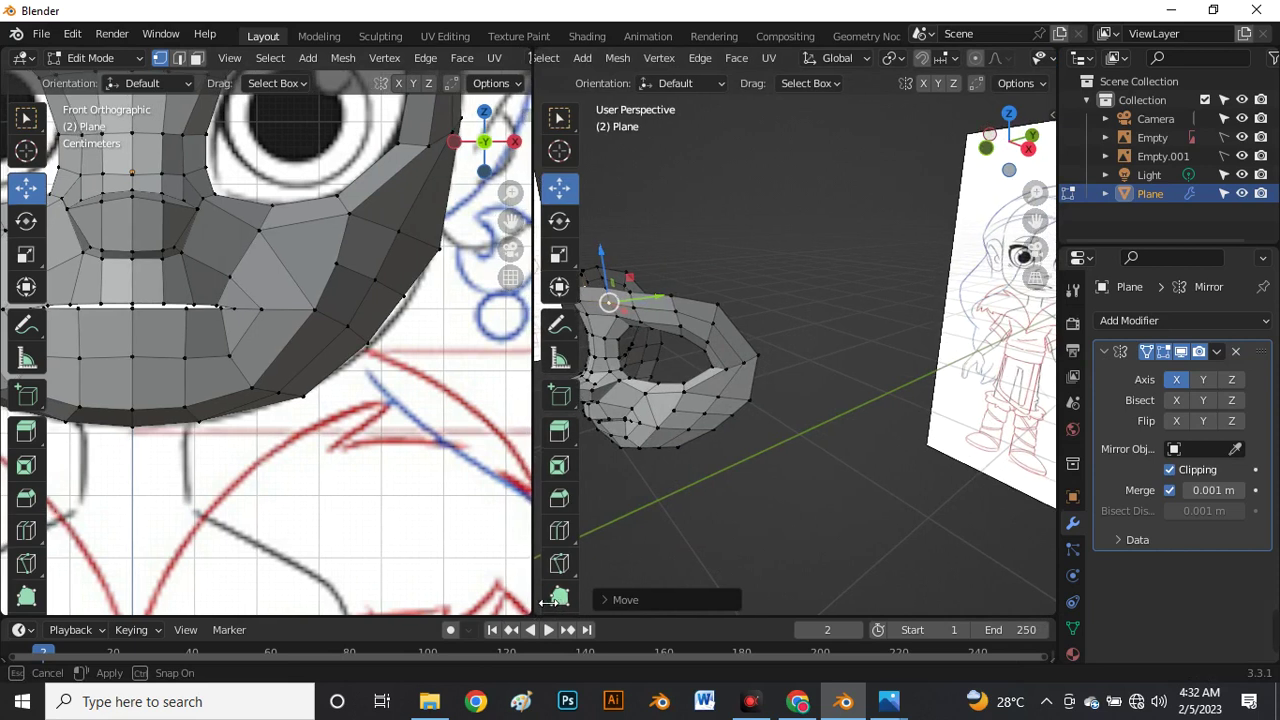
pyautogui.rightClick(540, 578)
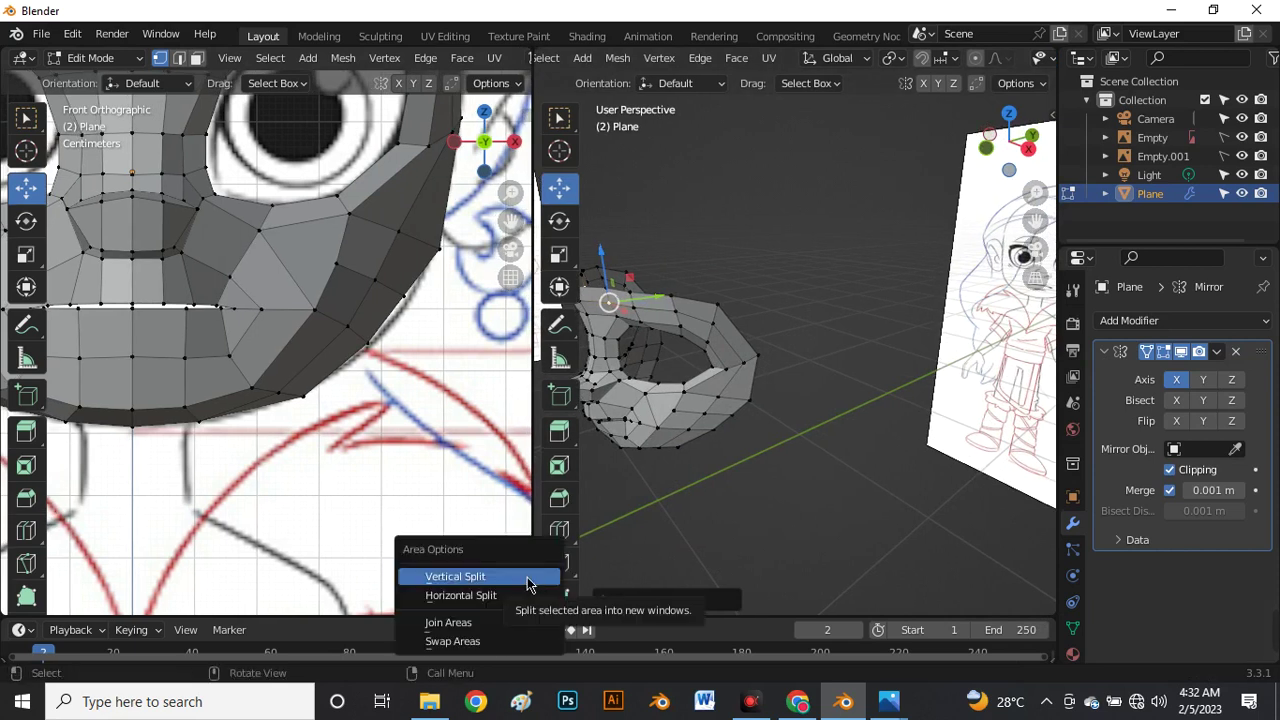
pyautogui.click(511, 623)
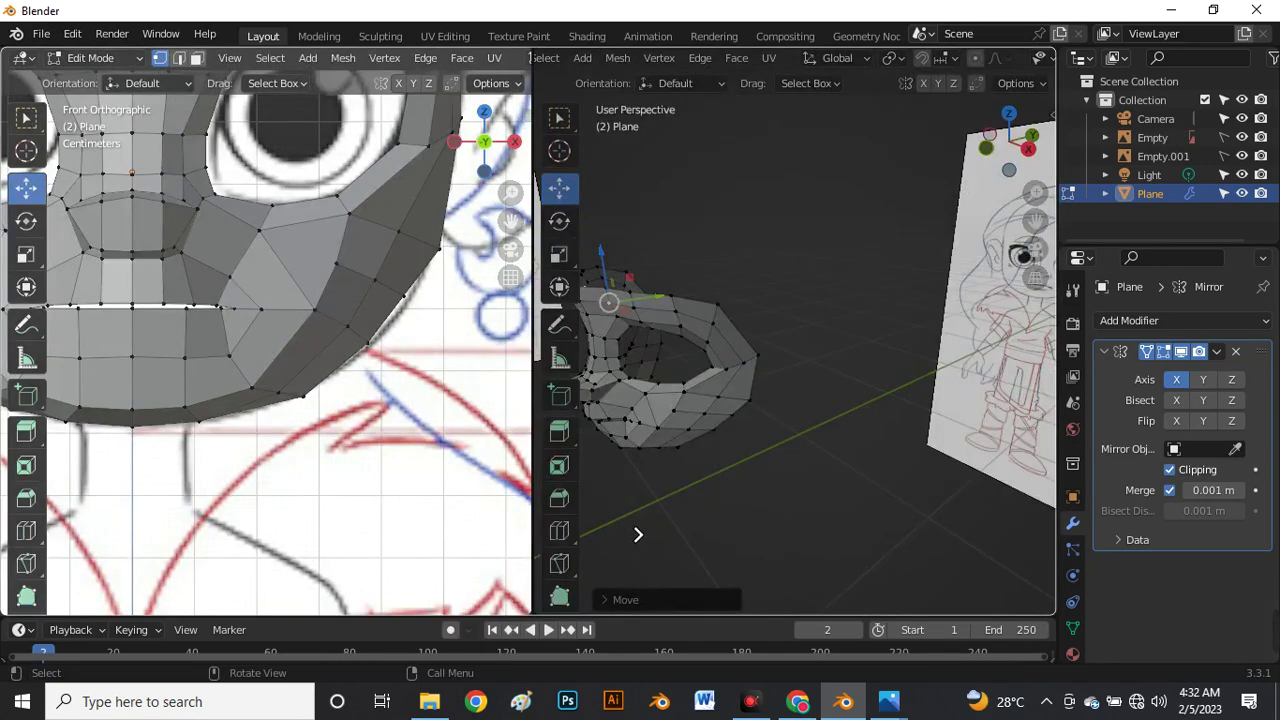
pyautogui.click(634, 531)
pyautogui.scroll(-5, 522, 444)
pyautogui.scroll(3, 522, 444)
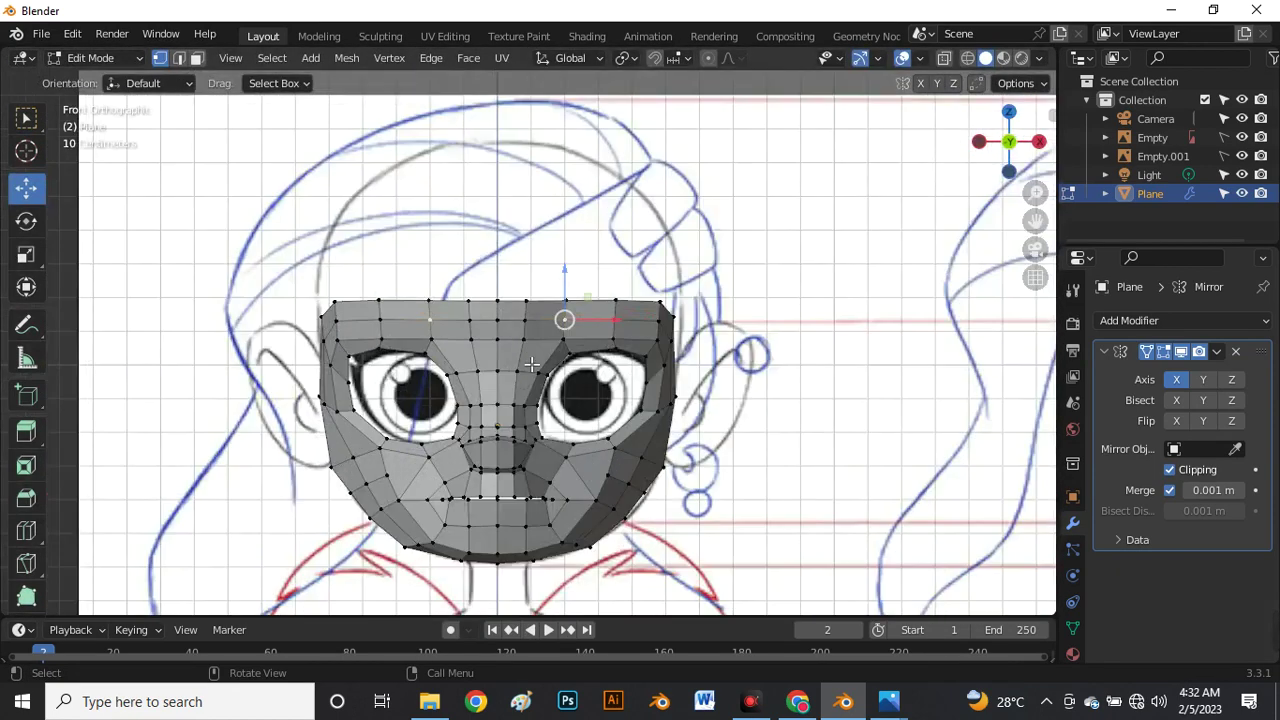
# Select the forehead vertex column above the eye's inner part and move it slightly forward along Y.
pyautogui.moveTo(522, 444); pyautogui.dragTo(450, 388, button='middle')
pyautogui.scroll(2, 490, 328)
pyautogui.moveTo(494, 323); pyautogui.dragTo(600, 358, button='middle')
pyautogui.moveTo(590, 320); pyautogui.dragTo(640, 441)
pyautogui.moveTo(640, 441); pyautogui.dragTo(594, 427, button='middle')
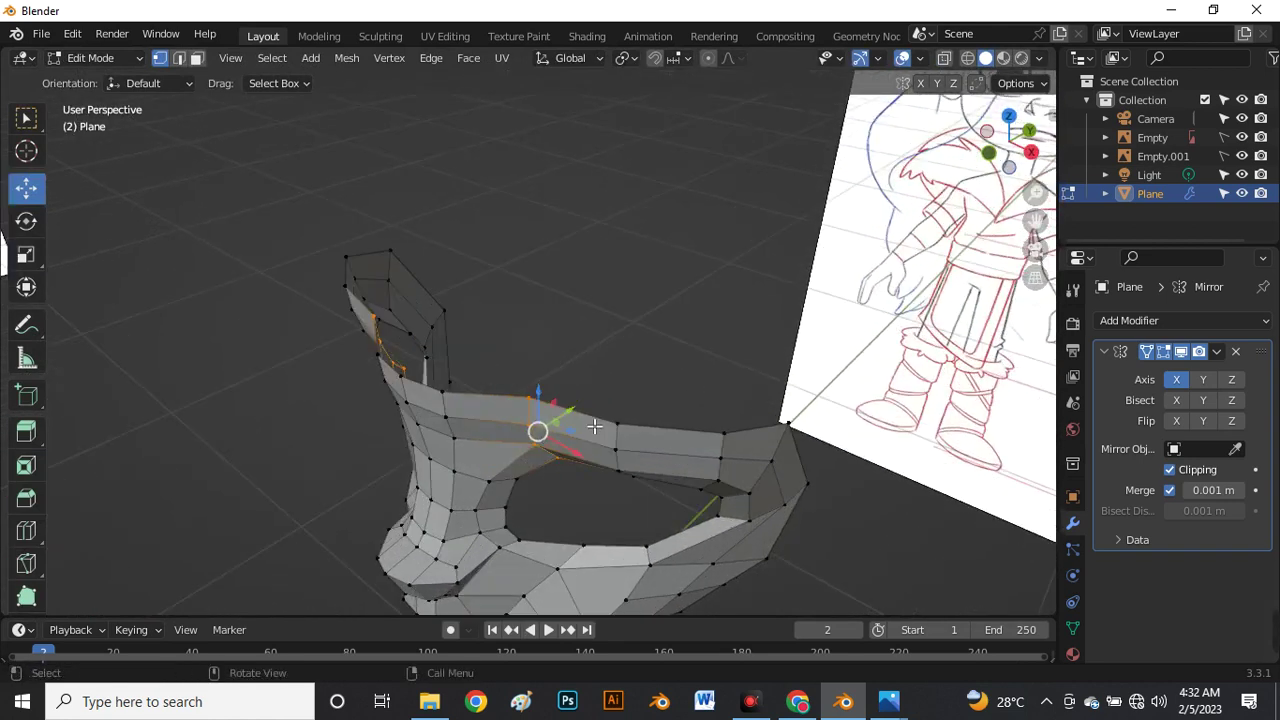
pyautogui.moveTo(585, 415); pyautogui.dragTo(562, 423)
# Select the forehead vertex column above the middle of the eye, including the eye rim vertex, and move it forward along Y.
pyautogui.moveTo(562, 423)
pyautogui.mouseDown(button='middle')
pyautogui.moveTo(443, 466)
pyautogui.moveTo(434, 534)
pyautogui.moveTo(337, 394)
pyautogui.moveTo(427, 325)
pyautogui.moveTo(609, 223)
pyautogui.mouseUp(button='middle')
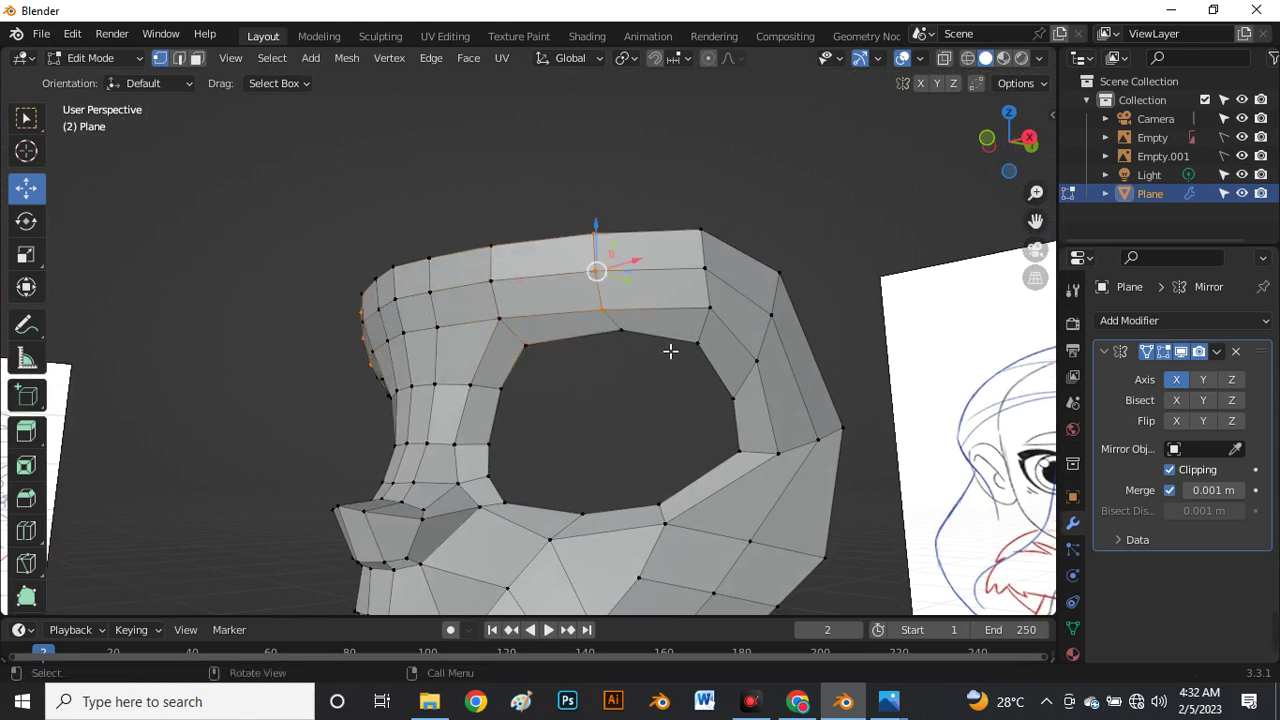
pyautogui.moveTo(651, 354); pyautogui.dragTo(549, 469, button='middle')
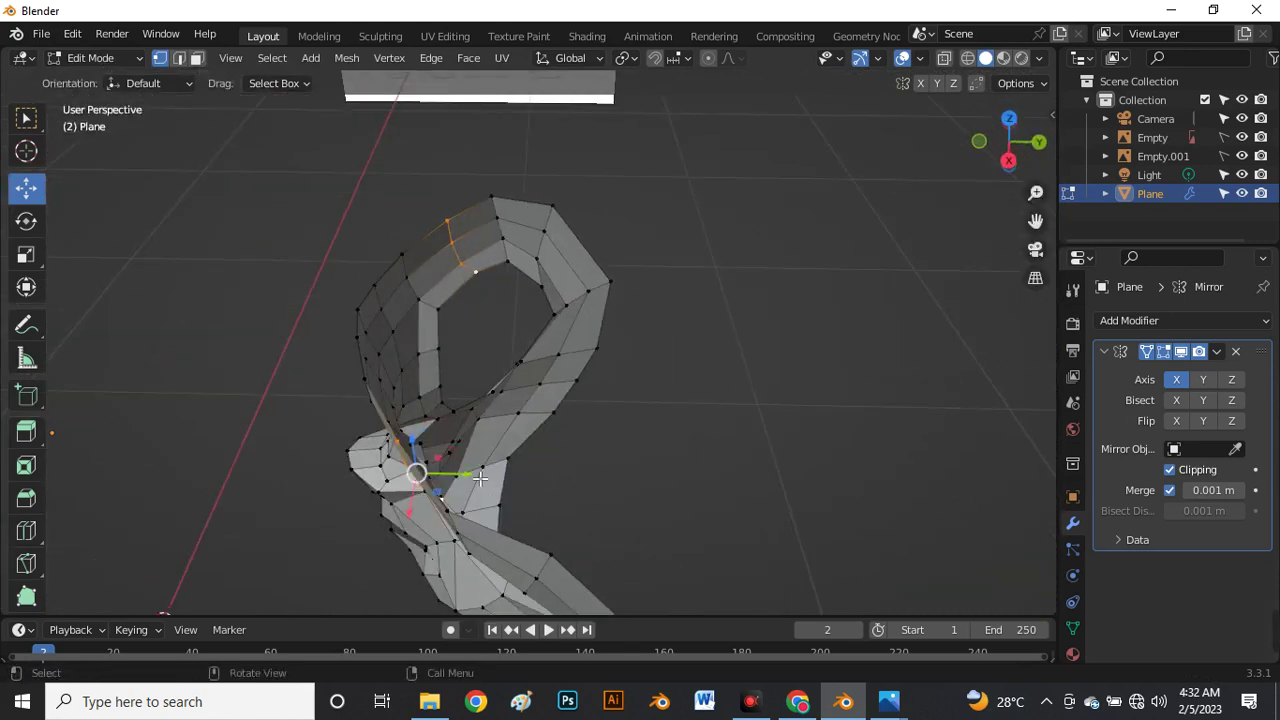
pyautogui.moveTo(477, 480); pyautogui.dragTo(460, 484)
pyautogui.moveTo(480, 474); pyautogui.dragTo(513, 357, button='middle')
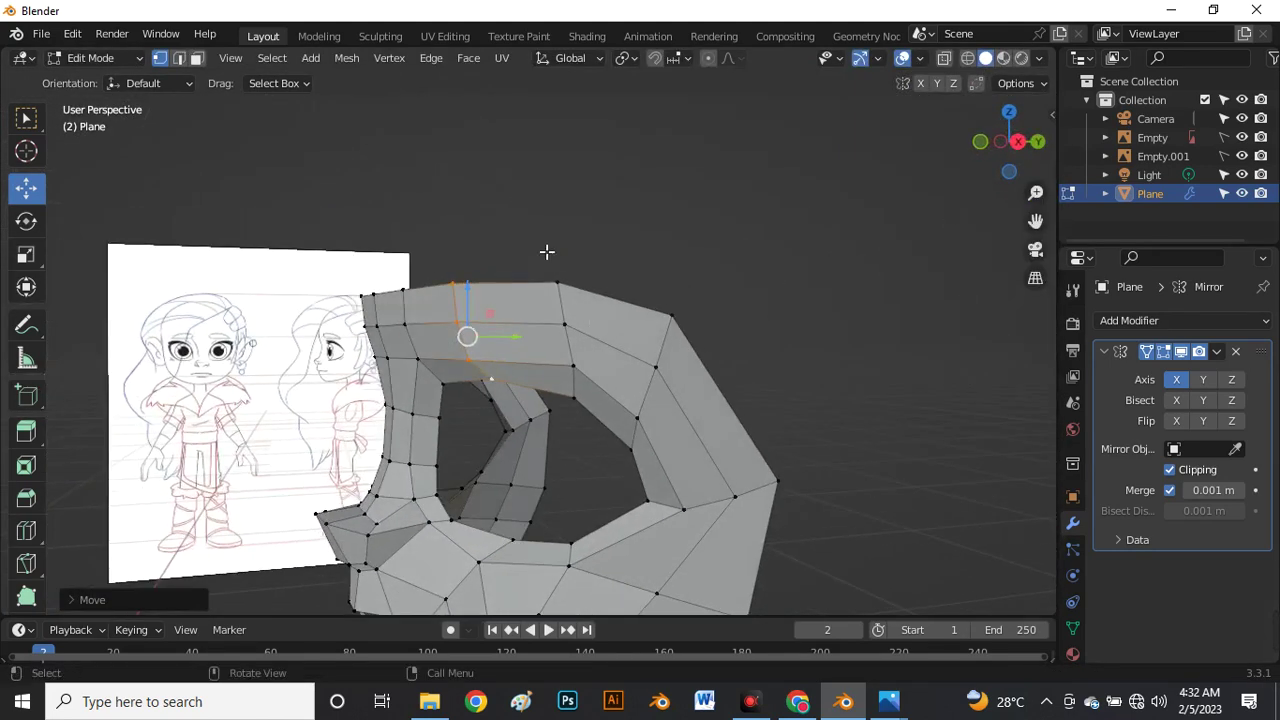
# Select the vertex column above the eye's outer part and nudge it slightly forward along Y.
pyautogui.moveTo(546, 251); pyautogui.dragTo(590, 410)
pyautogui.moveTo(590, 410); pyautogui.dragTo(538, 516, button='middle')
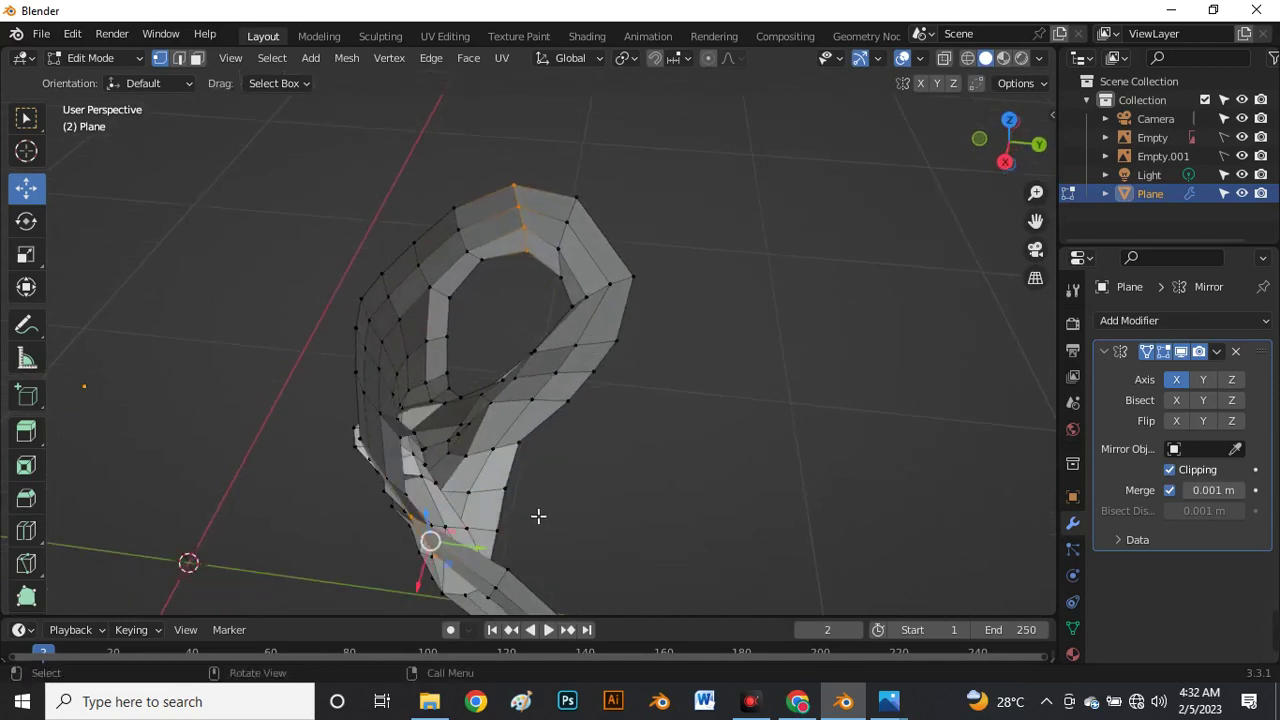
pyautogui.moveTo(481, 550); pyautogui.dragTo(477, 552)
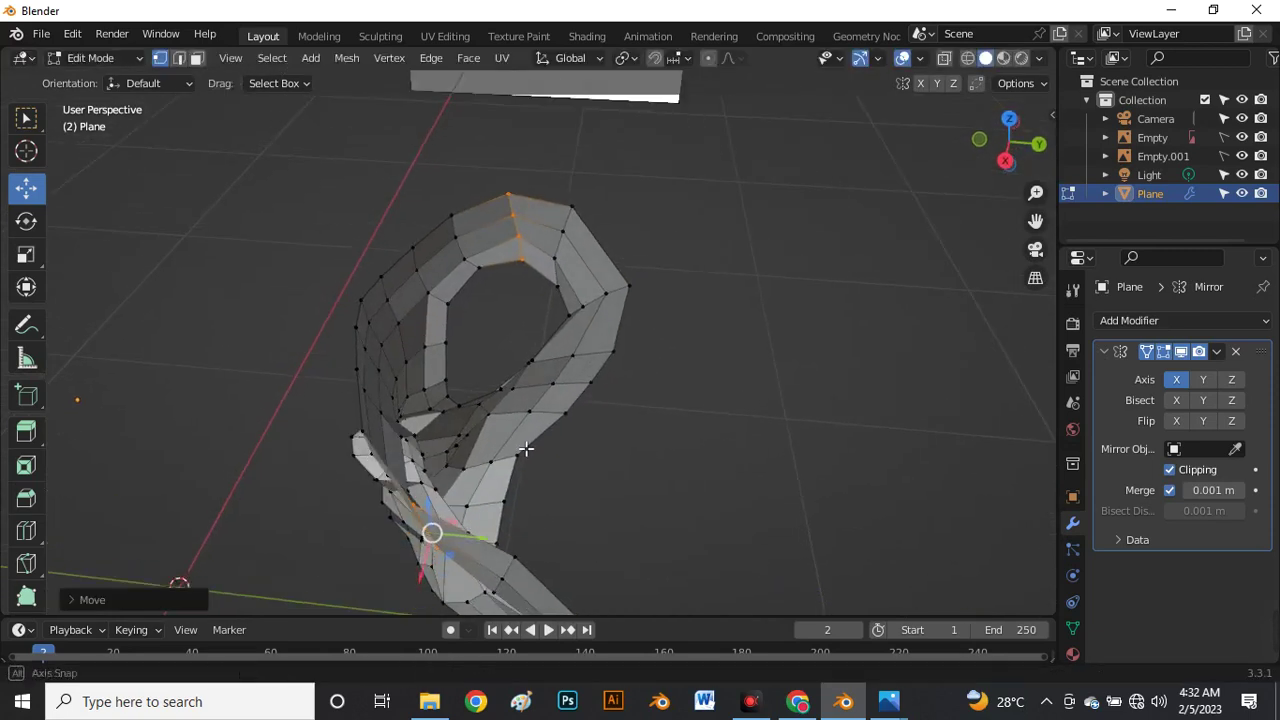
pyautogui.moveTo(523, 446); pyautogui.dragTo(607, 430, button='middle')
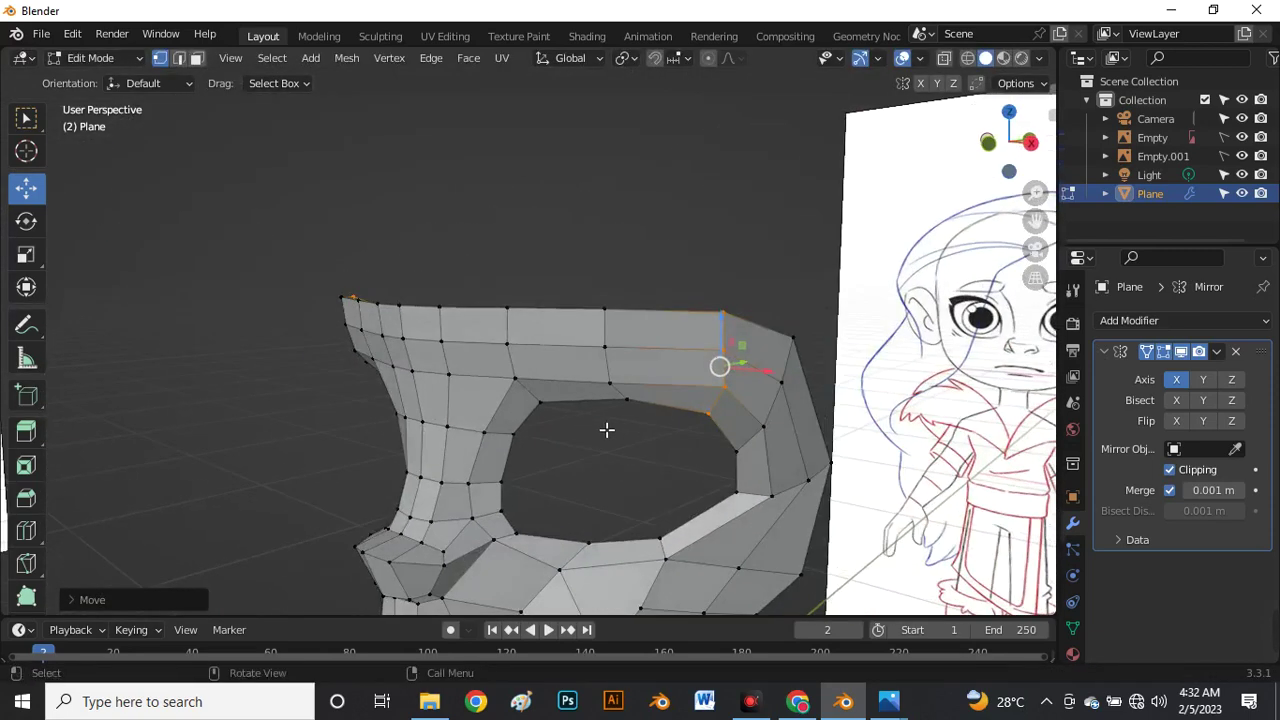
# Select the vertex path from the forehead's outer top corner down to the upper outer eye rim.
pyautogui.click(792, 341)
pyautogui.keyDown('ctrl'); pyautogui.click(734, 453); pyautogui.keyUp('ctrl')
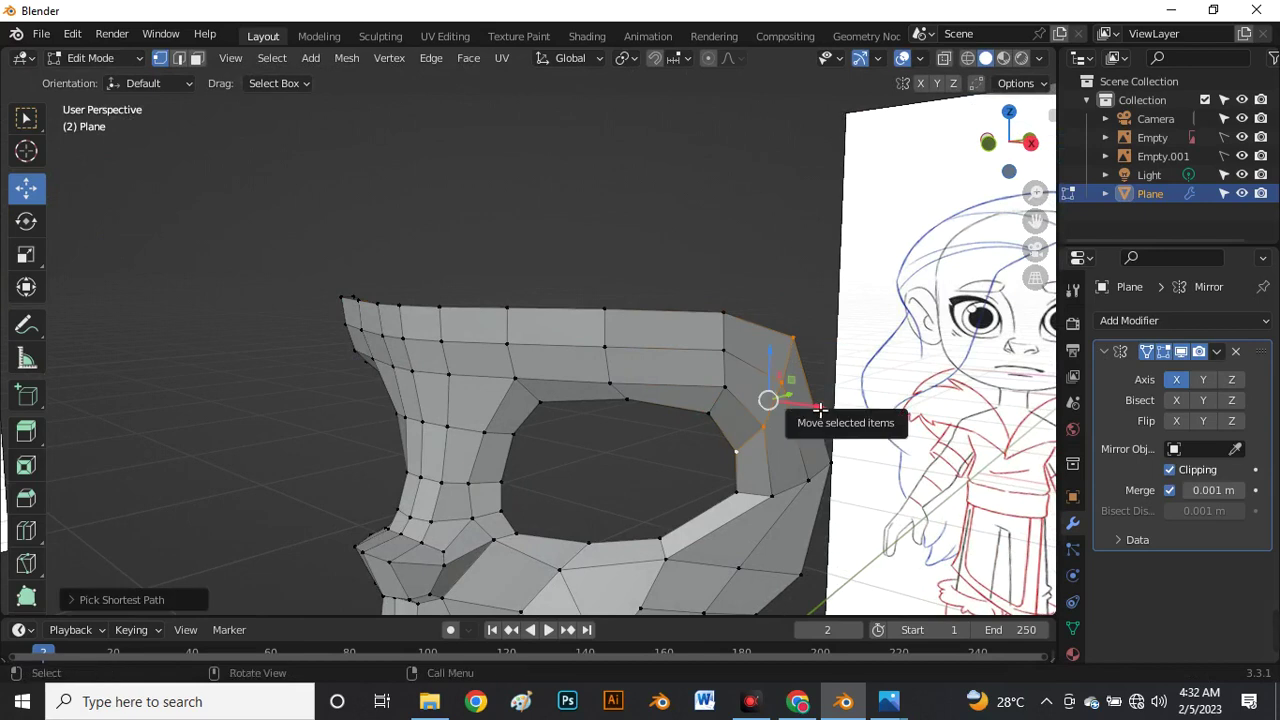
# Shift the selected vertices beside the eye slightly outward along X and switch to the front view.
pyautogui.moveTo(818, 410); pyautogui.dragTo(823, 408)
pyautogui.moveTo(823, 408); pyautogui.dragTo(766, 428, button='middle')
pyautogui.press('`')
pyautogui.click(620, 342)
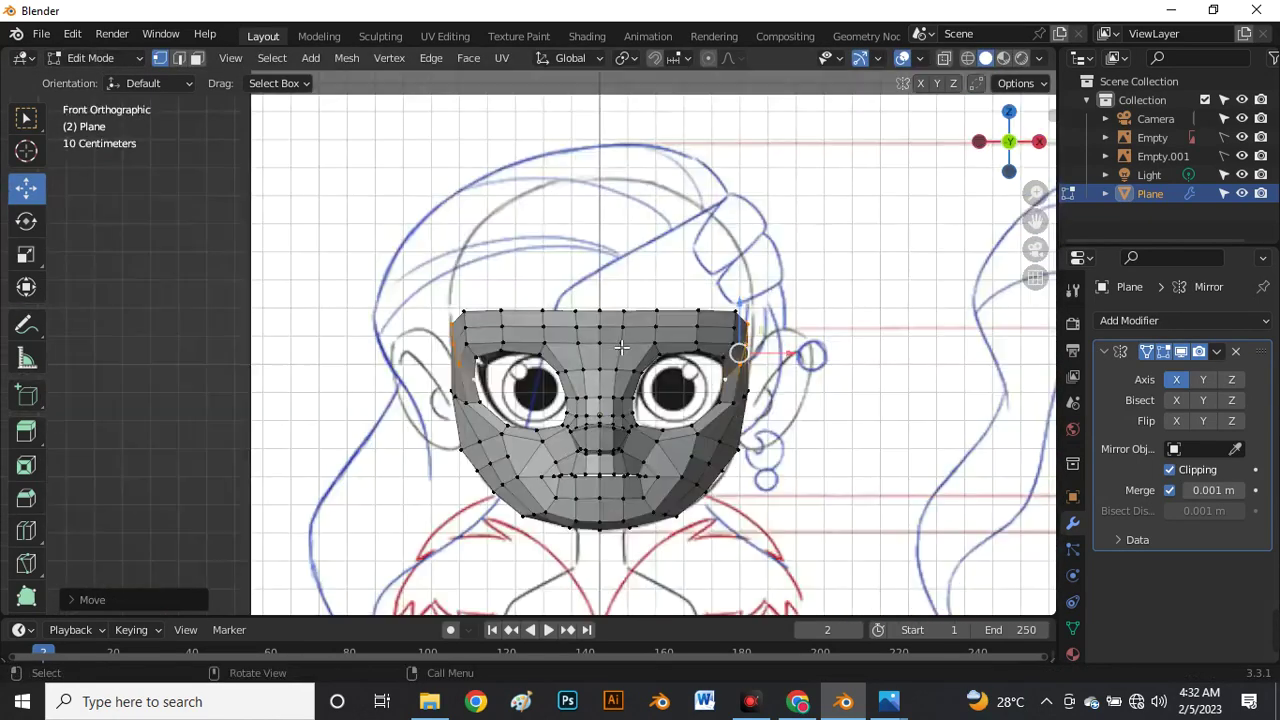
# Raise the forehead's top row of vertices along Z and adjust its width along X to follow the reference head.
pyautogui.scroll(3, 610, 340)
pyautogui.moveTo(280, 250); pyautogui.dragTo(995, 330)
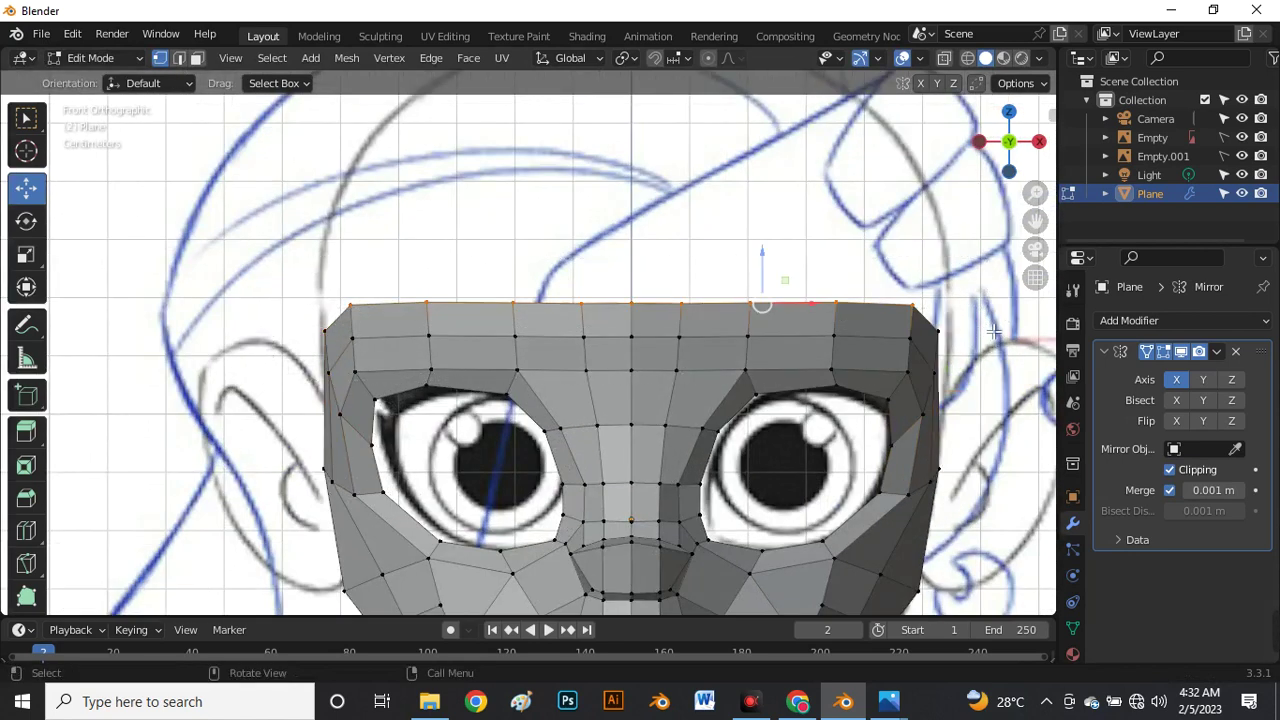
pyautogui.moveTo(797, 266); pyautogui.dragTo(806, 209)
pyautogui.moveTo(841, 257); pyautogui.dragTo(850, 259)
# Select the outer vertices beside the eye in X-ray view and move them outward to the reference head outline.
pyautogui.click(897, 341)
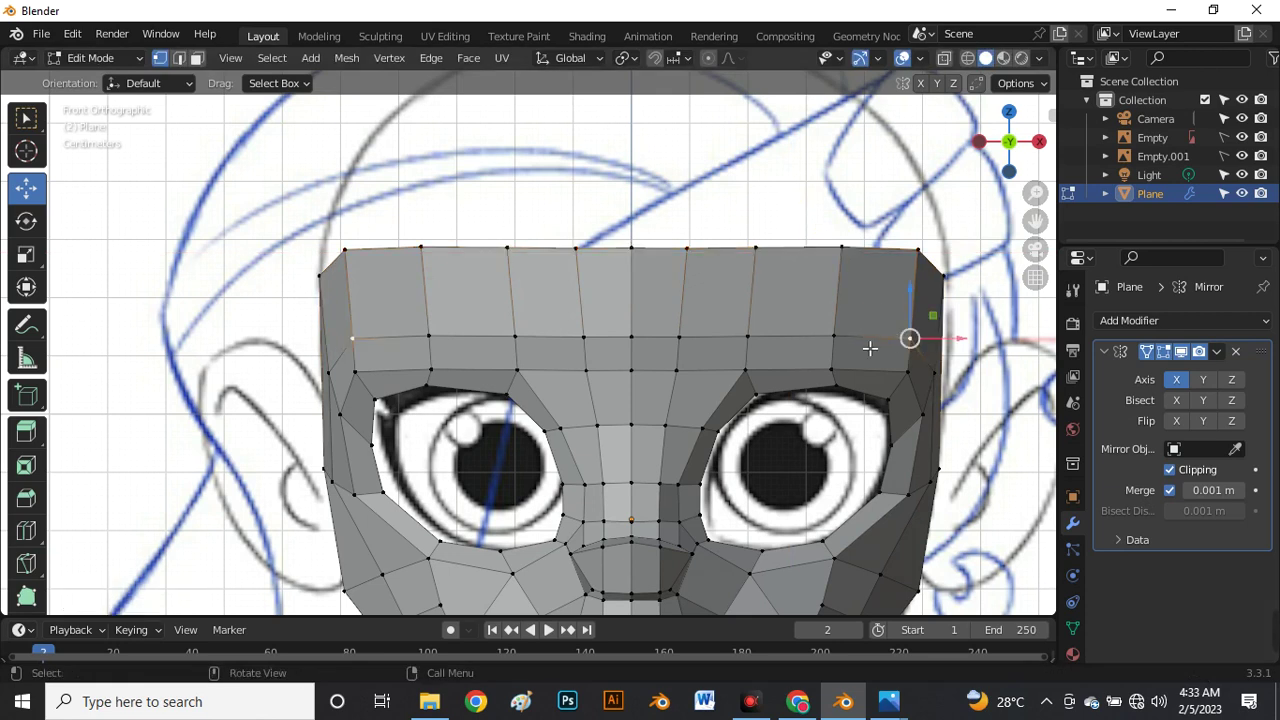
pyautogui.keyDown('alt'); pyautogui.click(862, 346); pyautogui.keyUp('alt')
pyautogui.click(946, 377)
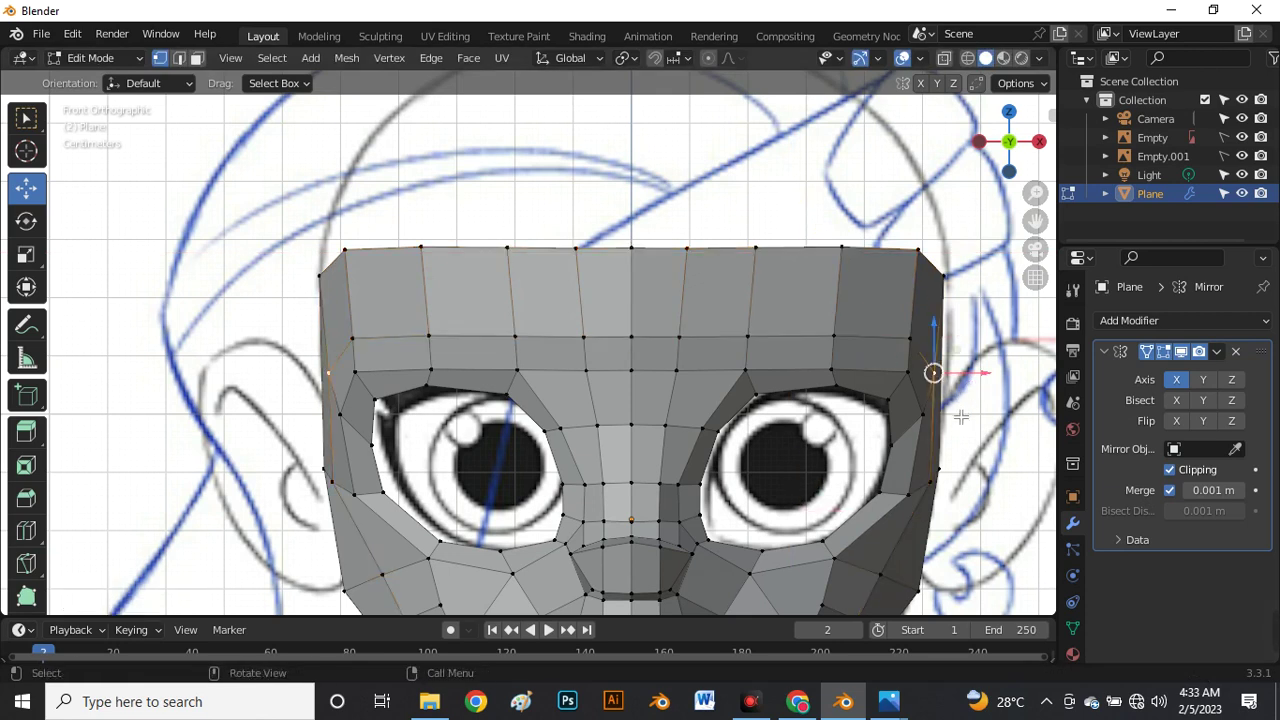
pyautogui.hotkey('alt', 'z')
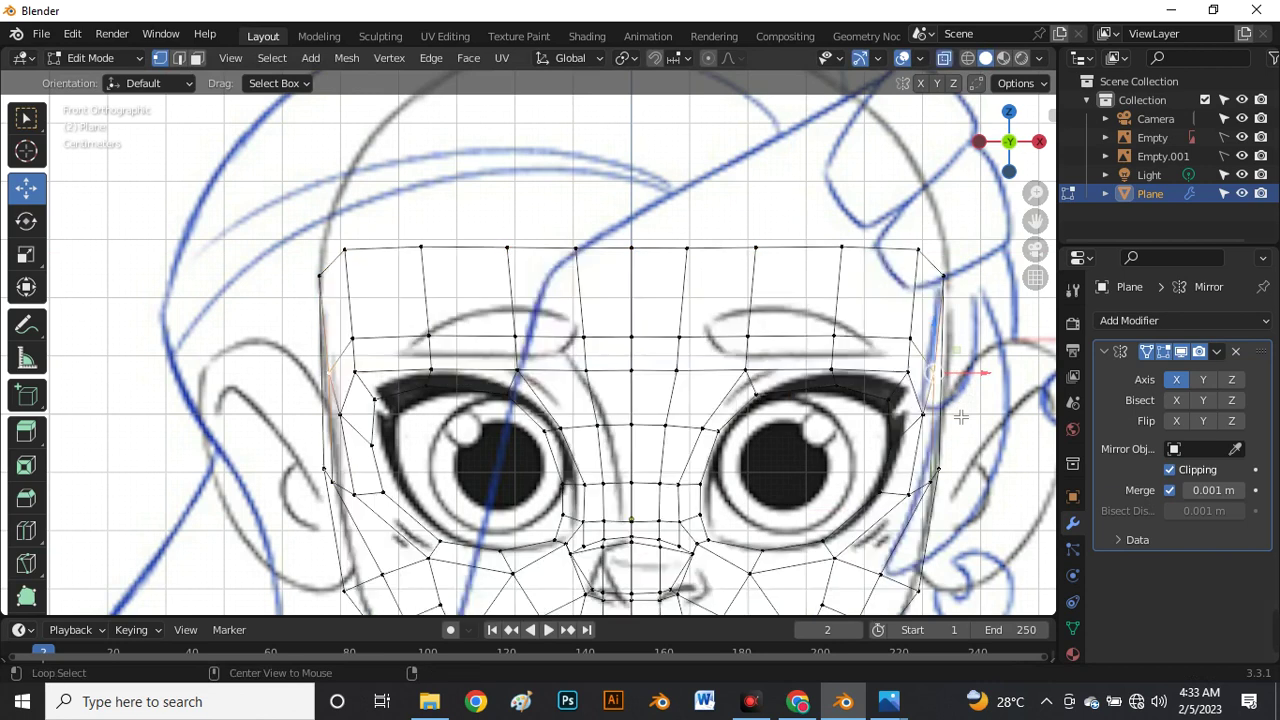
pyautogui.keyDown('alt'); pyautogui.click(951, 468); pyautogui.keyUp('alt')
pyautogui.moveTo(980, 424); pyautogui.dragTo(988, 422)
pyautogui.hotkey('alt', 'z')
pyautogui.scroll(-3, 490, 307)
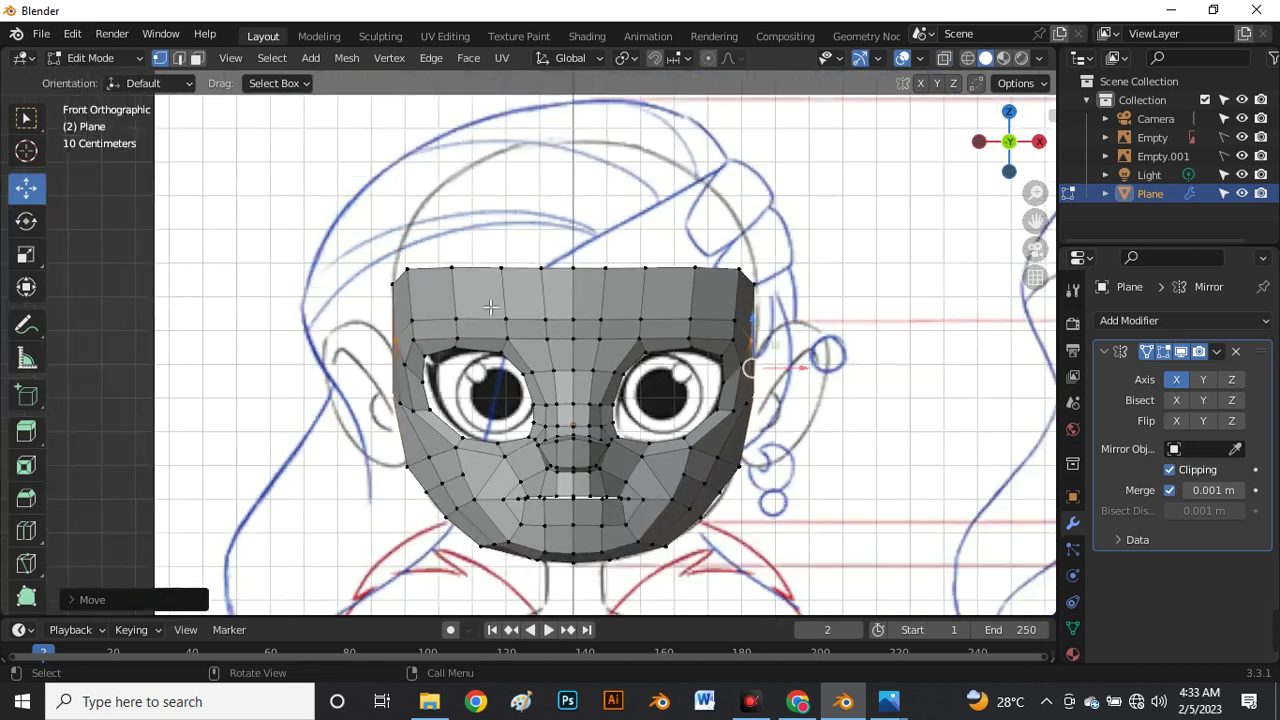
# Adjust the lower cheek and jaw vertices to match the reference jawline, using X-ray view.
pyautogui.scroll(4, 735, 495)
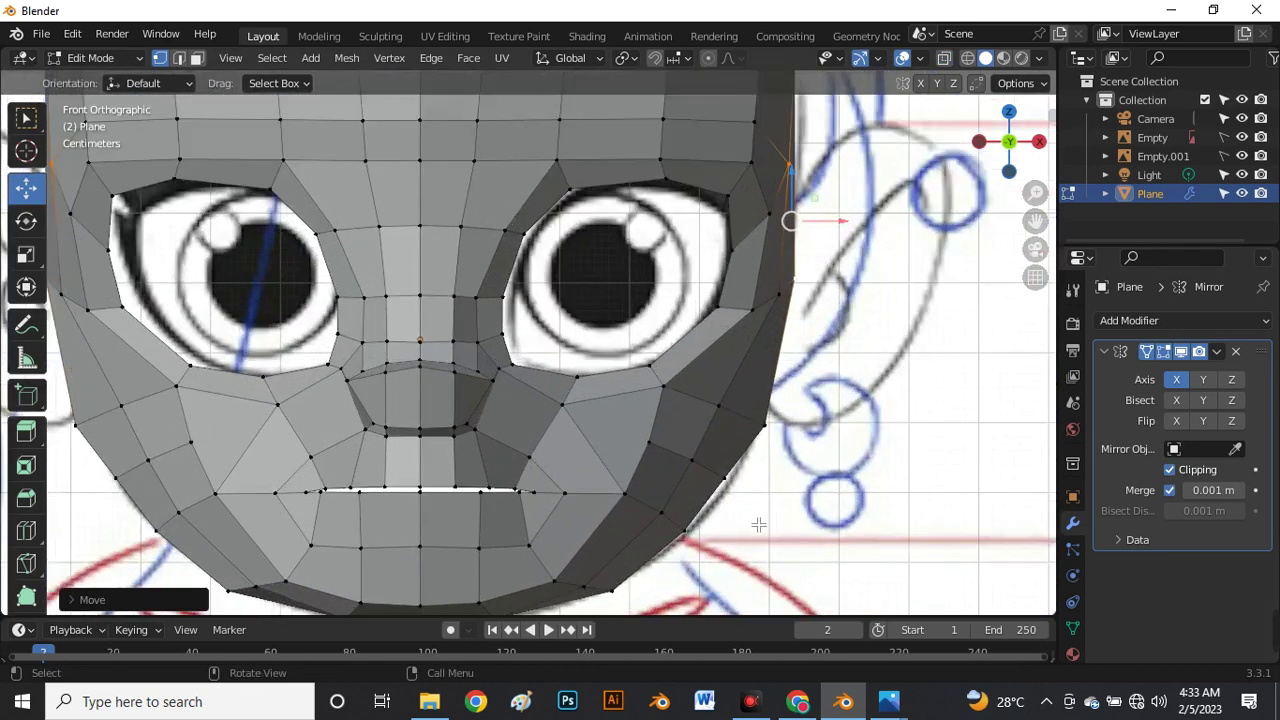
pyautogui.moveTo(727, 482)
pyautogui.mouseDown()
pyautogui.moveTo(742, 490)
pyautogui.moveTo(714, 471)
pyautogui.mouseUp()
pyautogui.hotkey('alt', 'z')
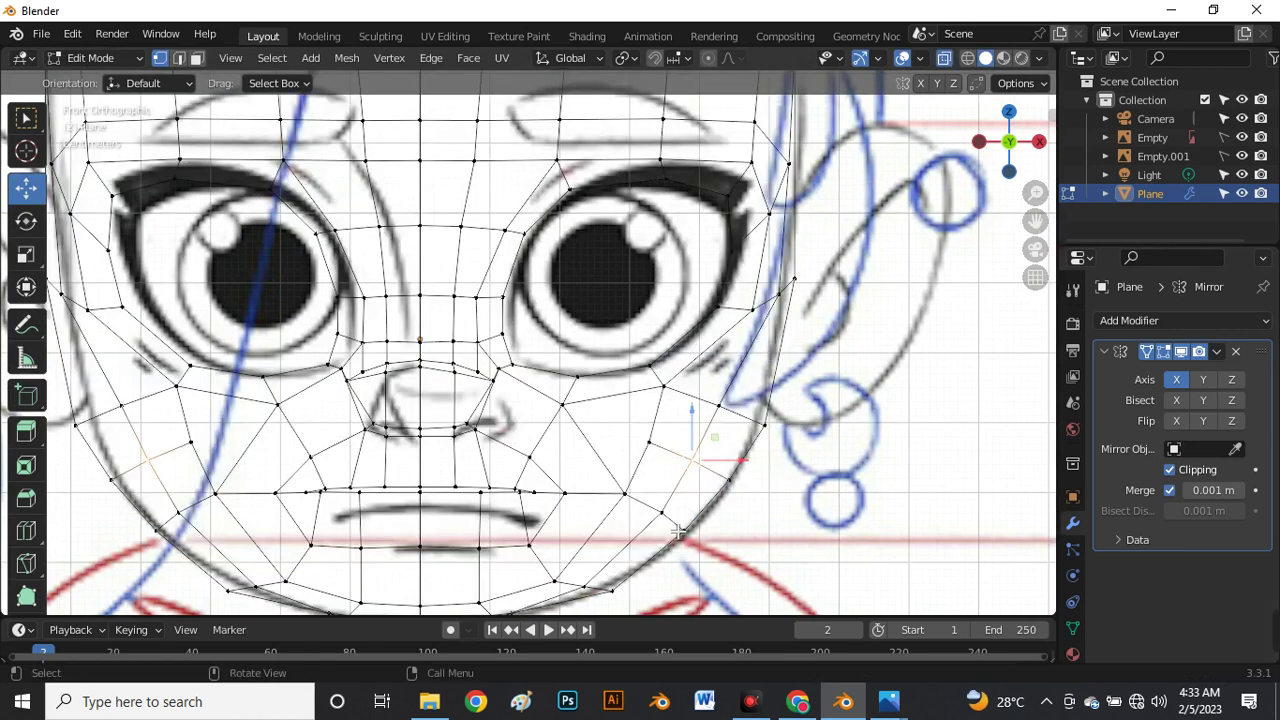
pyautogui.click(678, 532)
pyautogui.moveTo(681, 532); pyautogui.dragTo(697, 541)
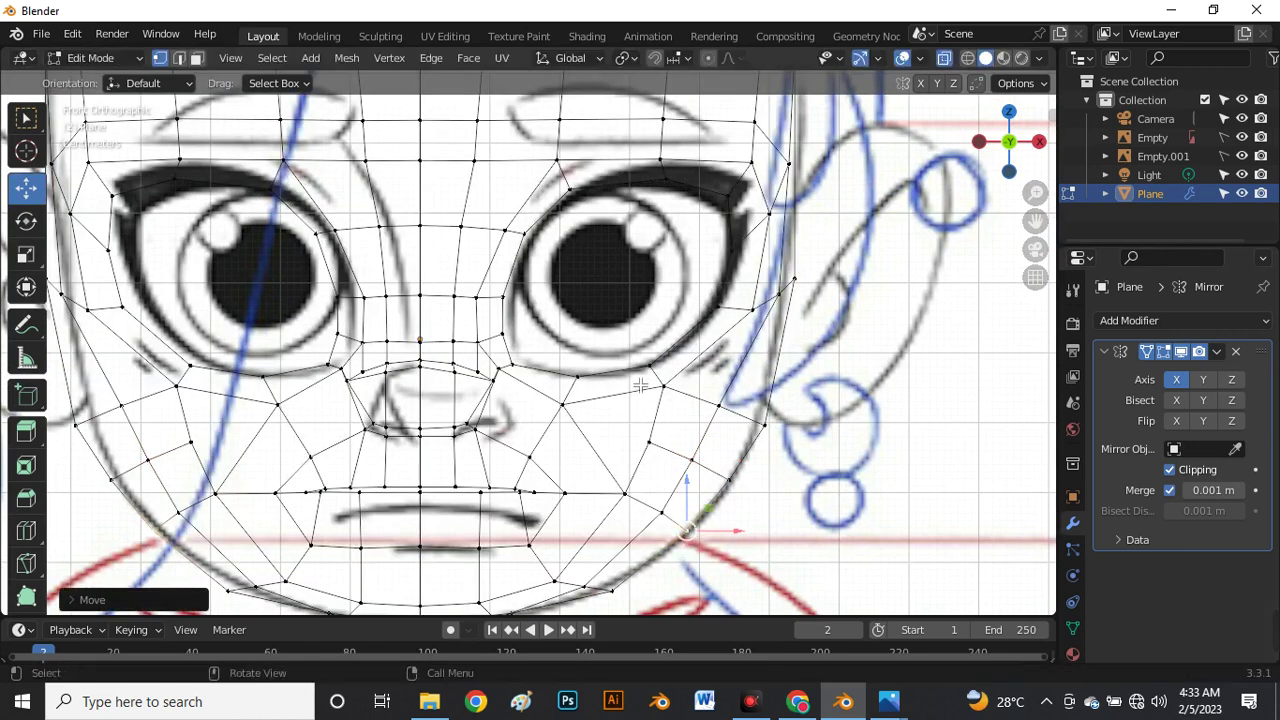
pyautogui.scroll(-5, 603, 530)
pyautogui.scroll(4, 597, 519)
pyautogui.hotkey('alt', 'z')
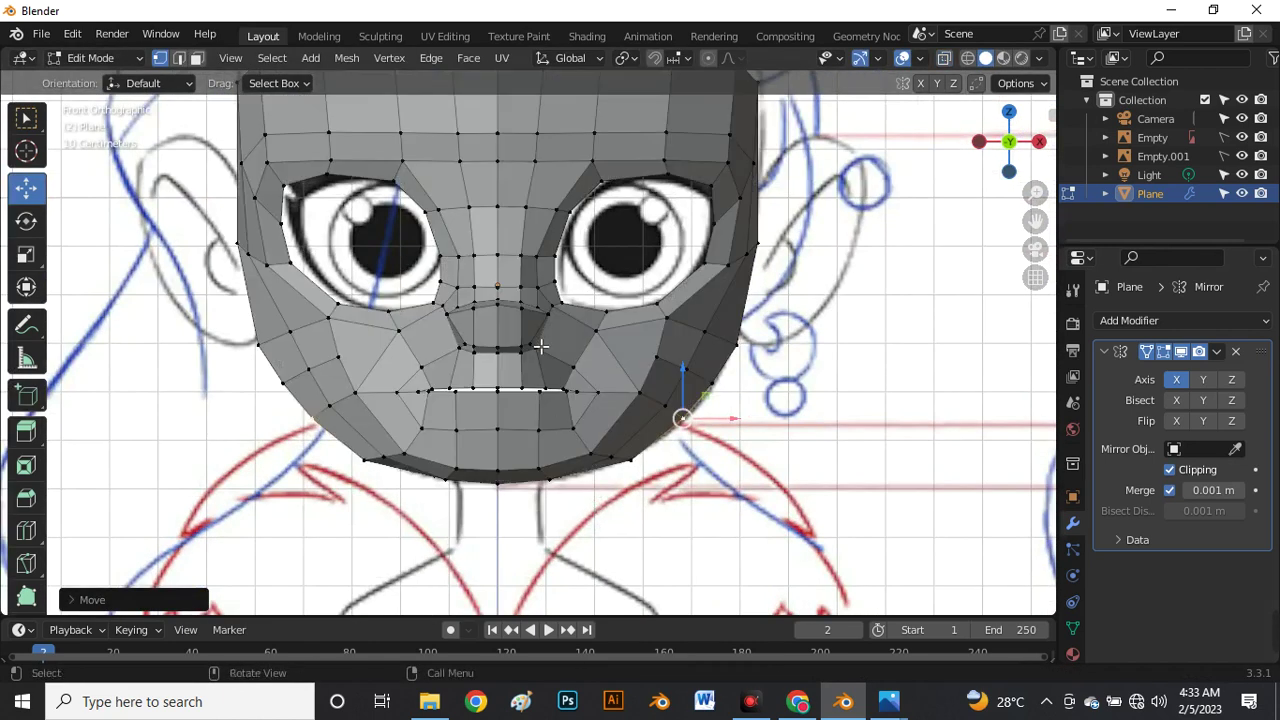
pyautogui.hotkey('alt', 'z')
pyautogui.hotkey('alt', 'z')
# Add one loop cut across the middle of the nose and around the mouth without sliding it.
pyautogui.scroll(3, 515, 345)
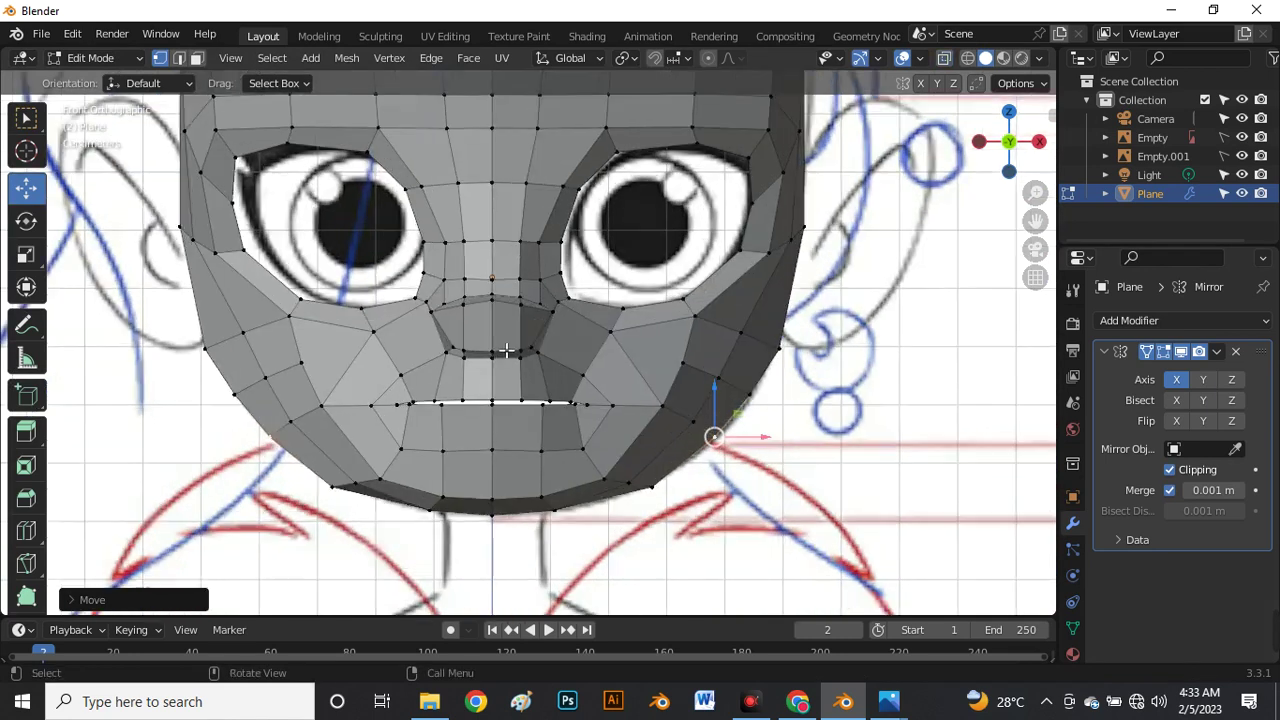
pyautogui.hotkey('ctrl', 'r')
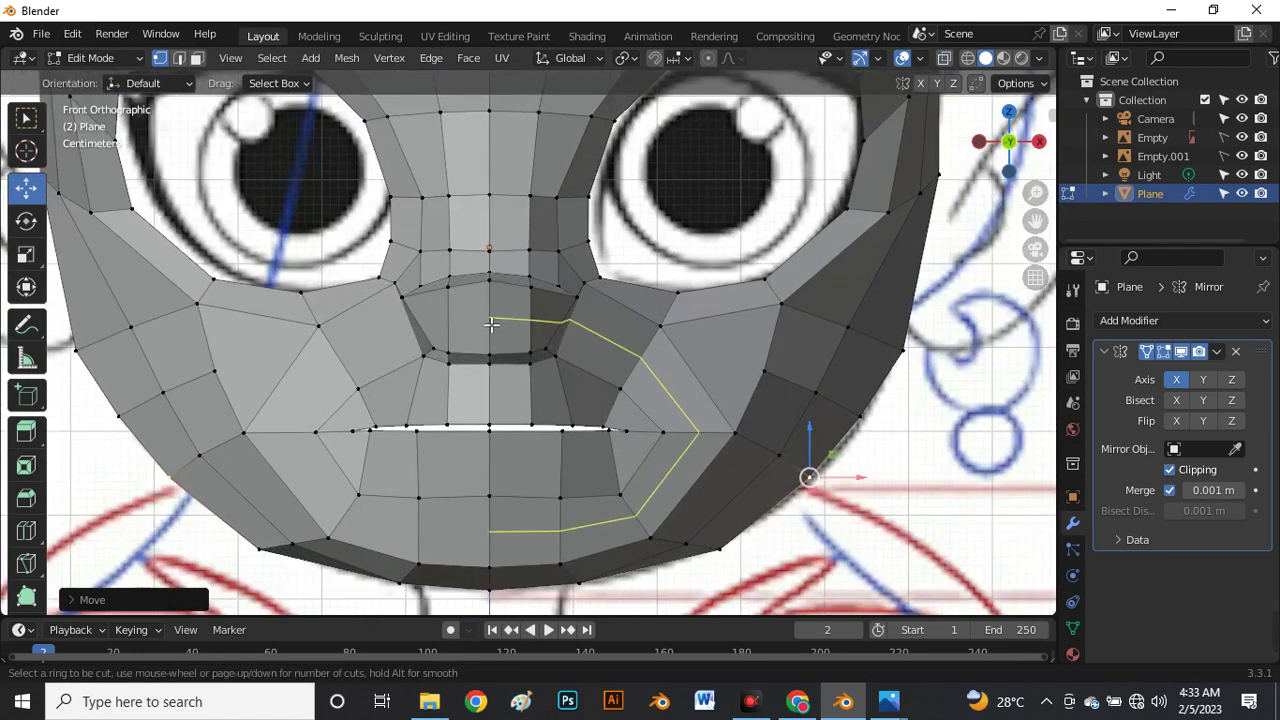
pyautogui.click(491, 323)
pyautogui.click(491, 324)
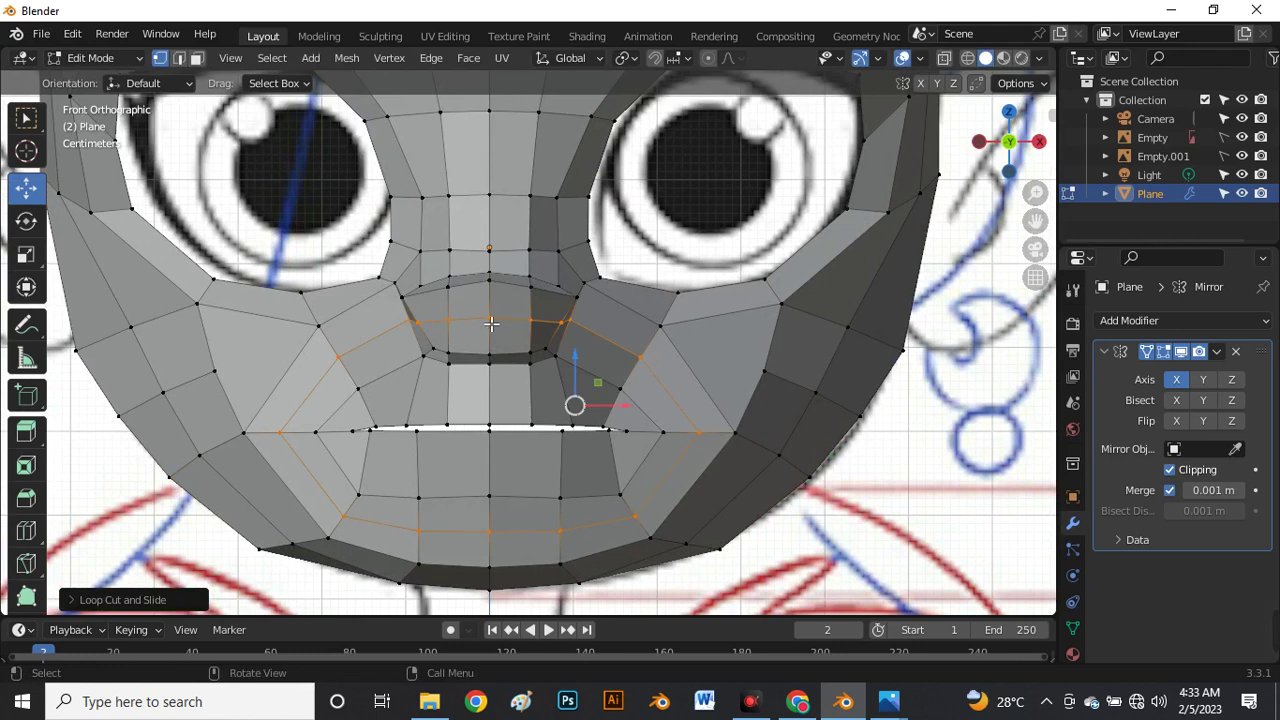
# Move the new loop's vertices at the side of the nose outward to the reference nostril in X-ray view.
pyautogui.hotkey('alt', 'z')
pyautogui.scroll(3, 526, 318)
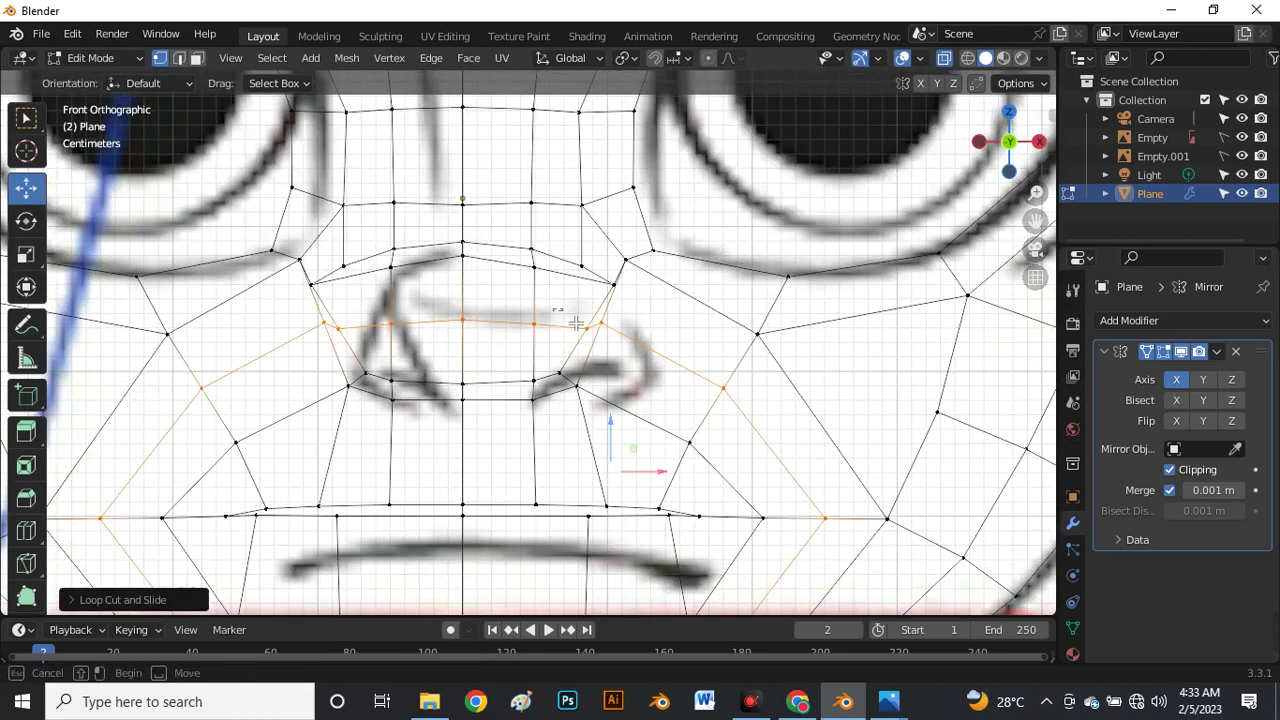
pyautogui.moveTo(636, 350)
pyautogui.mouseDown()
pyautogui.moveTo(615, 332)
pyautogui.moveTo(680, 343)
pyautogui.moveTo(650, 367)
pyautogui.mouseUp()
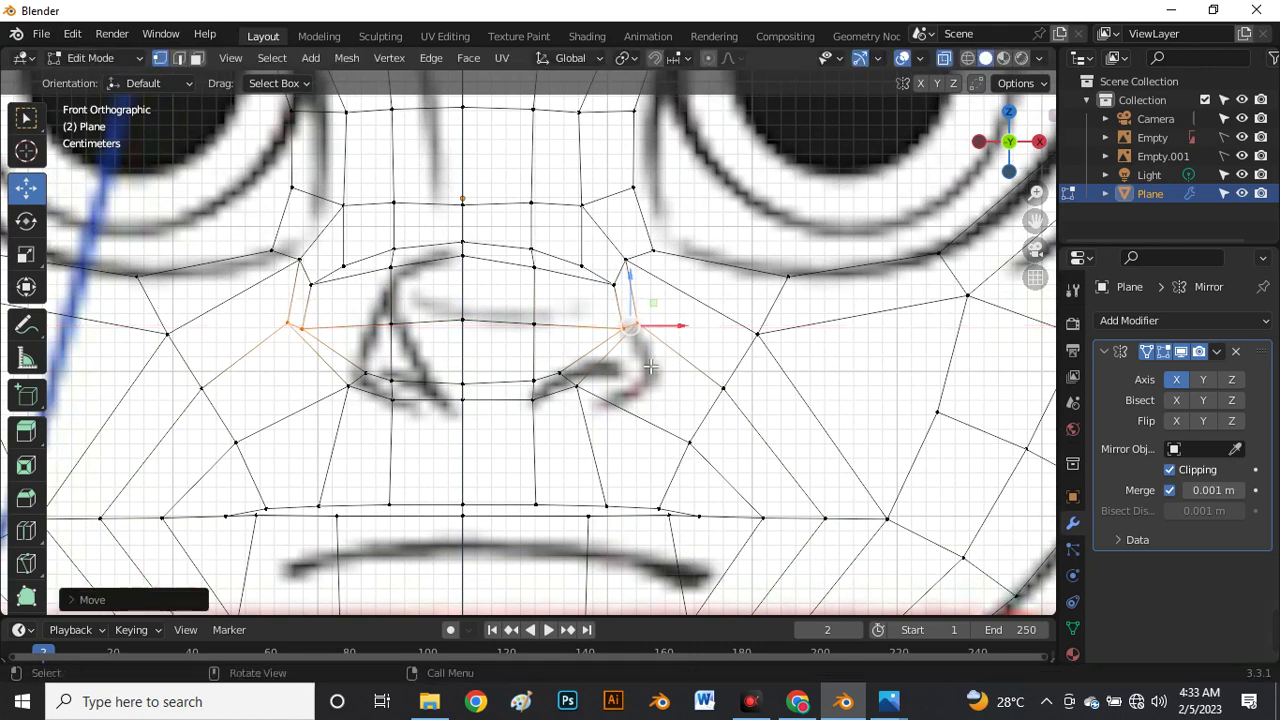
# Move the two lower corner vertices of the nose outward along X to the edge of the reference nostril.
pyautogui.click(574, 383)
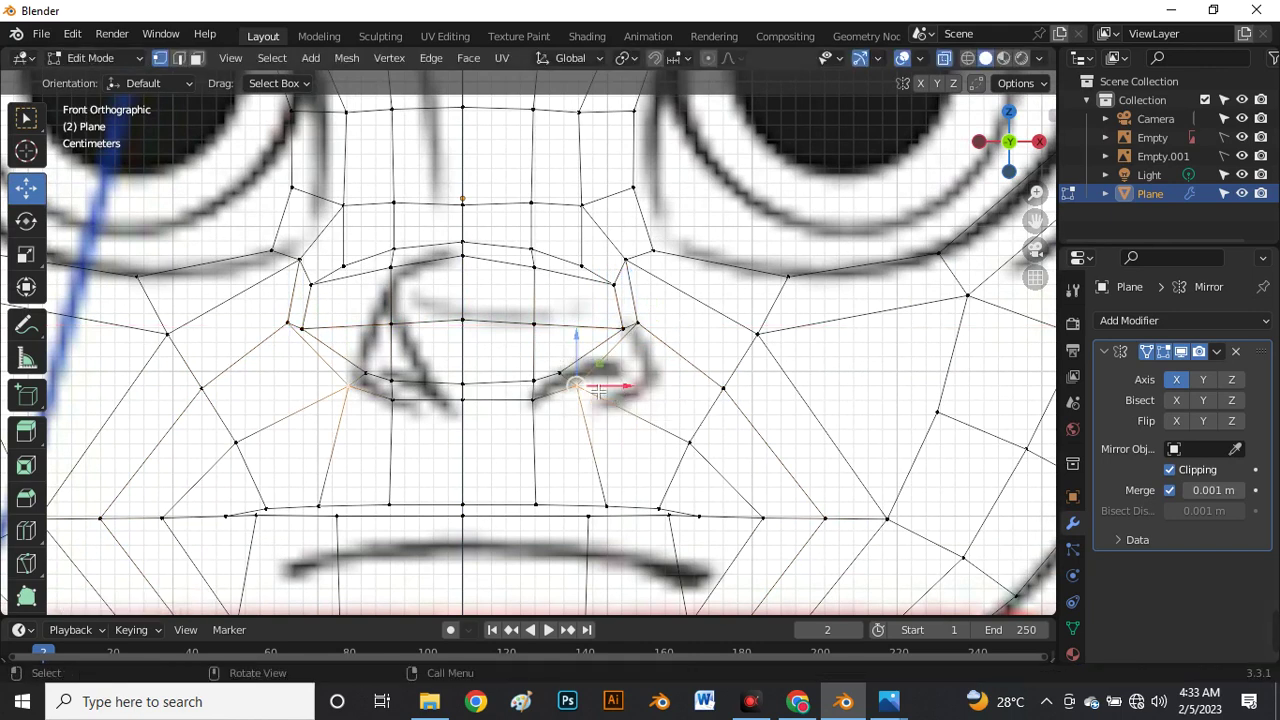
pyautogui.moveTo(610, 385); pyautogui.dragTo(674, 394)
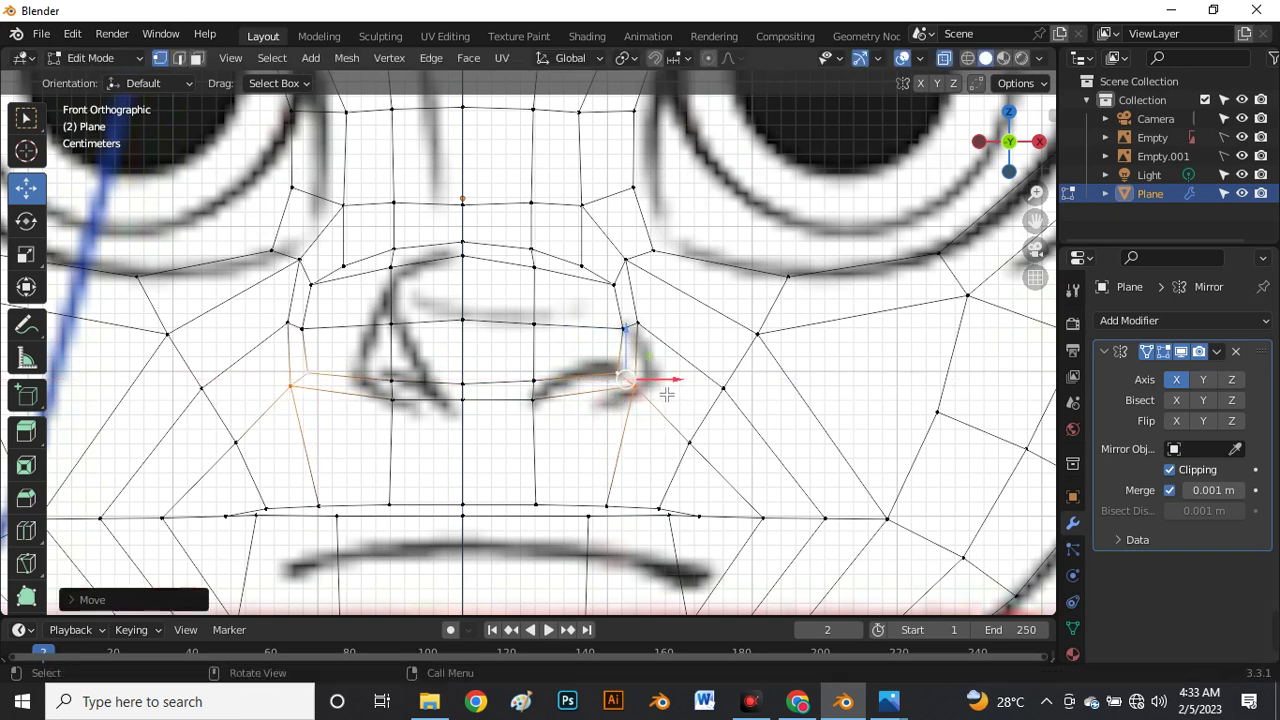
pyautogui.scroll(-4, 666, 395)
pyautogui.scroll(3, 665, 390)
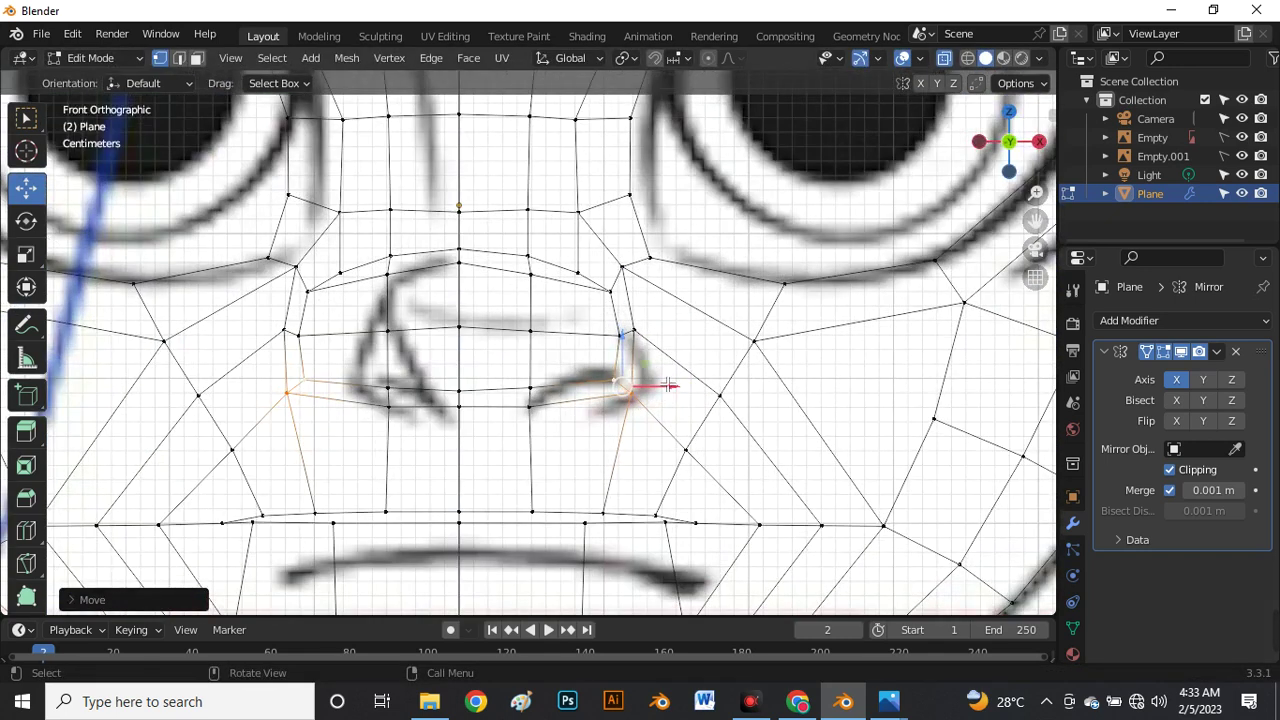
pyautogui.moveTo(665, 382); pyautogui.dragTo(680, 381)
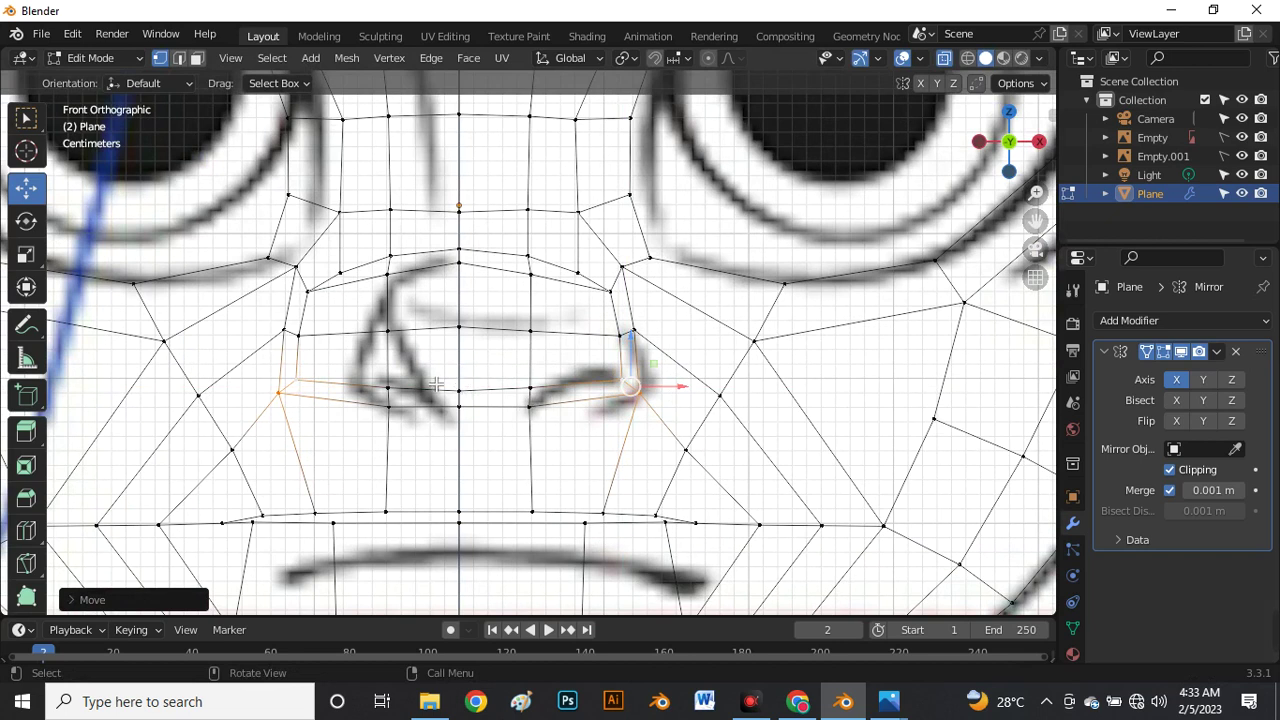
# Lower the middle vertices along the bottom edge of the nose to round off its underside.
pyautogui.keyDown('alt'); pyautogui.click(541, 393); pyautogui.keyUp('alt')
pyautogui.moveTo(507, 368); pyautogui.dragTo(531, 384)
pyautogui.click(530, 424)
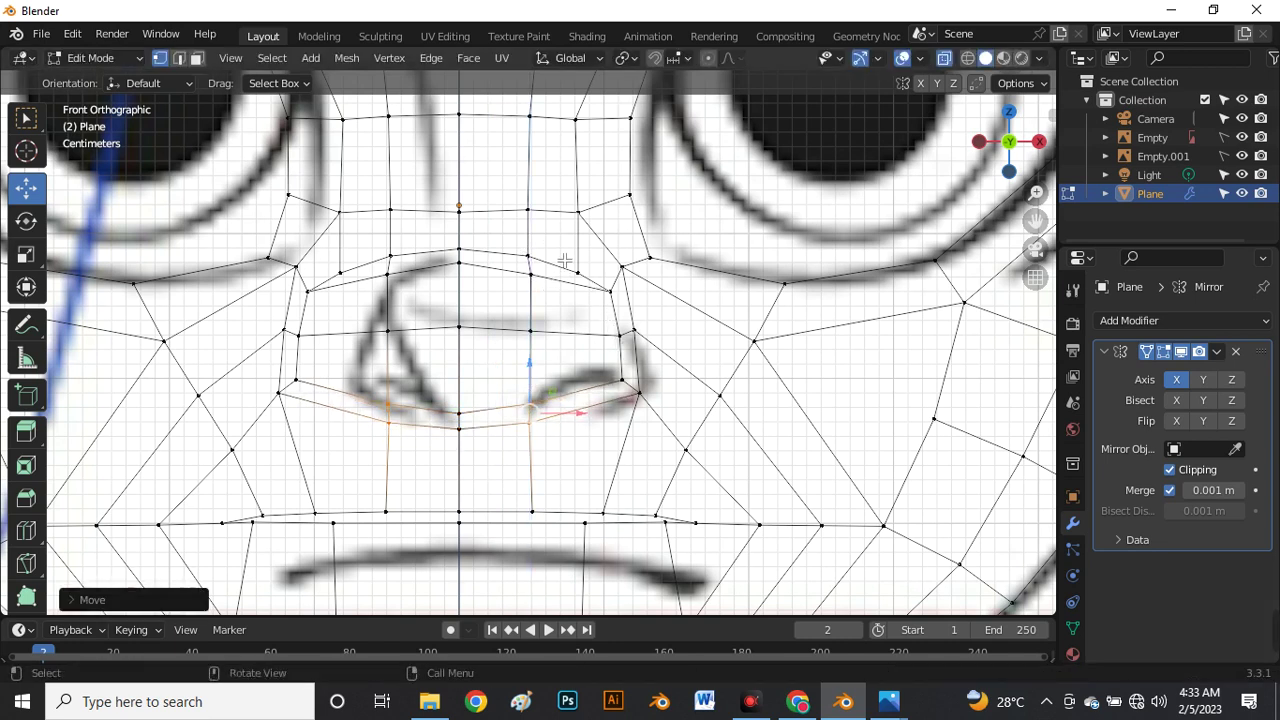
# Pull the nose's upper side vertices inward and raise its top centre vertices slightly to round the tip.
pyautogui.click(618, 296)
pyautogui.moveTo(616, 295); pyautogui.dragTo(593, 295)
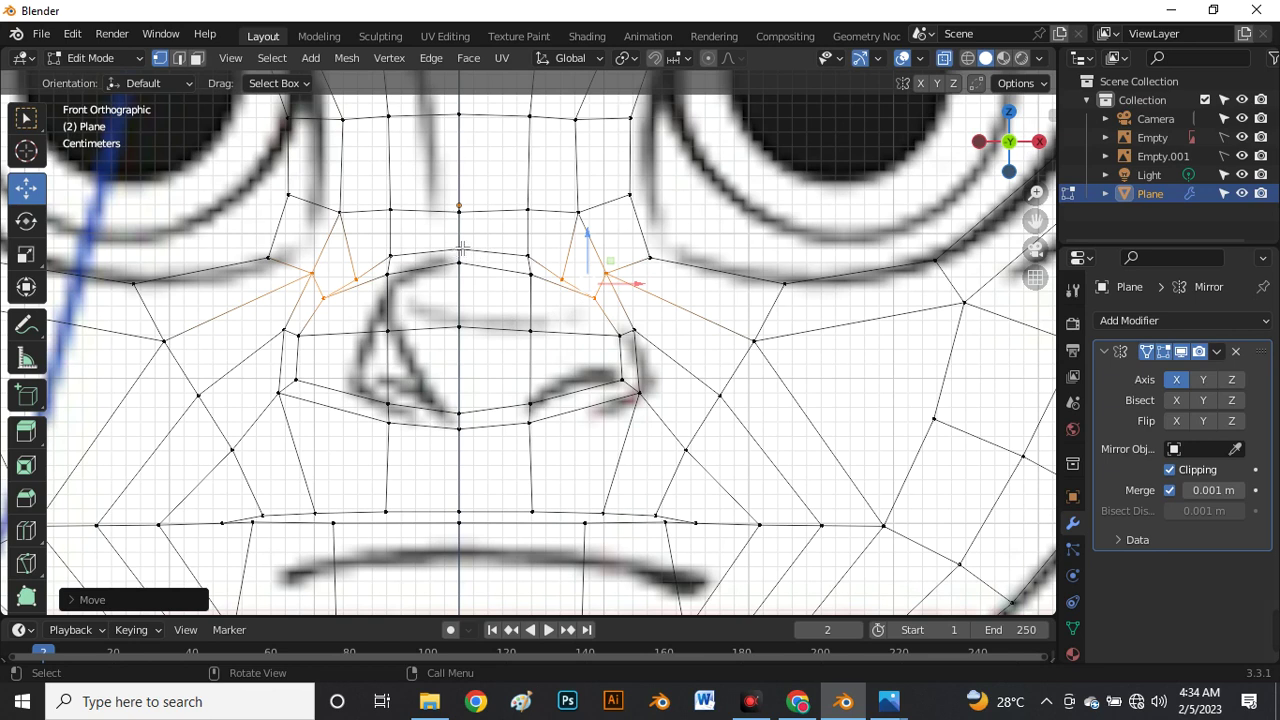
pyautogui.click(461, 250)
pyautogui.moveTo(465, 230); pyautogui.dragTo(466, 222)
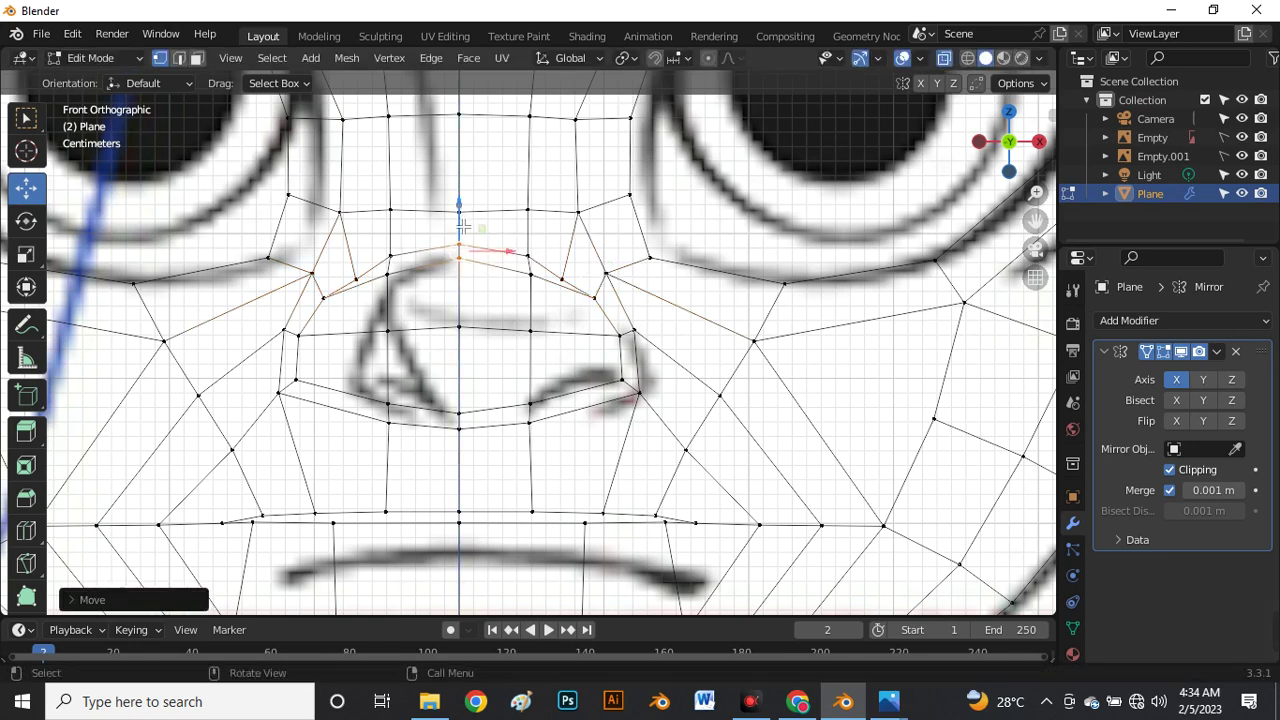
pyautogui.hotkey('alt', 'z')
pyautogui.scroll(-3, 472, 366)
pyautogui.scroll(2, 472, 366)
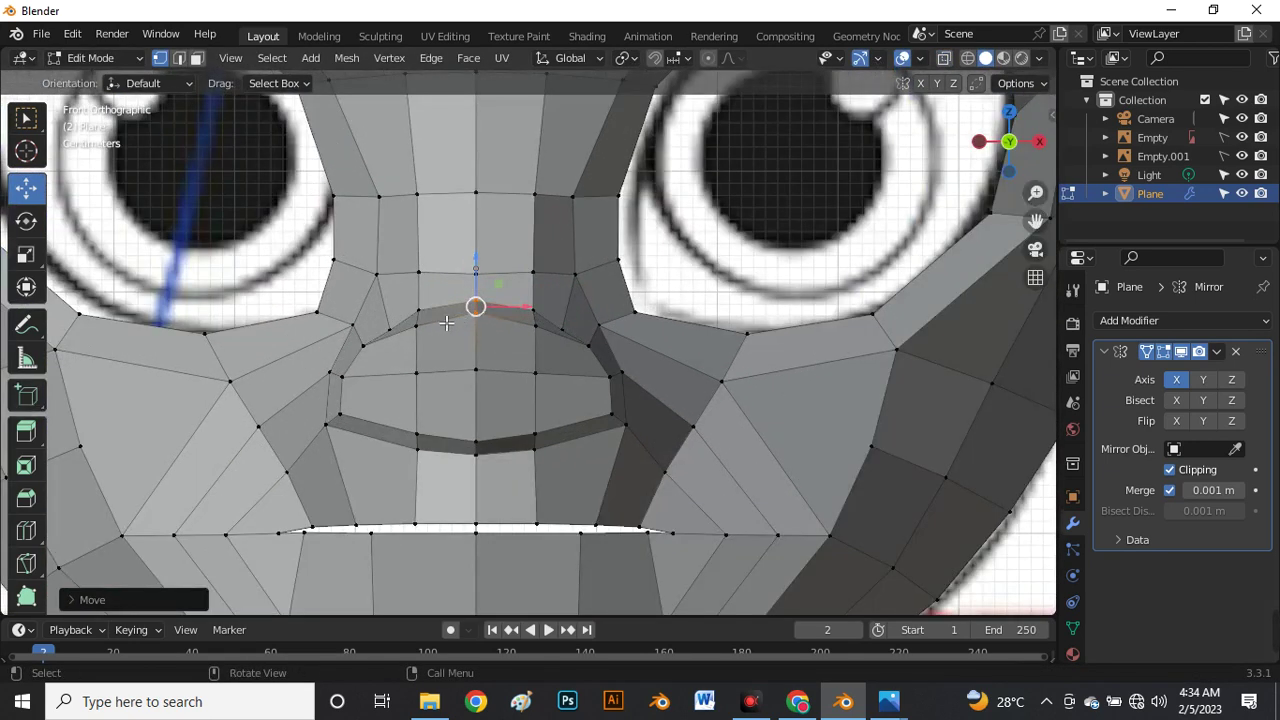
# Nudge the nose tip's upper corner inward and down and its side vertex slightly inward for a smoother curve.
pyautogui.scroll(4, 375, 358)
pyautogui.click(810, 340)
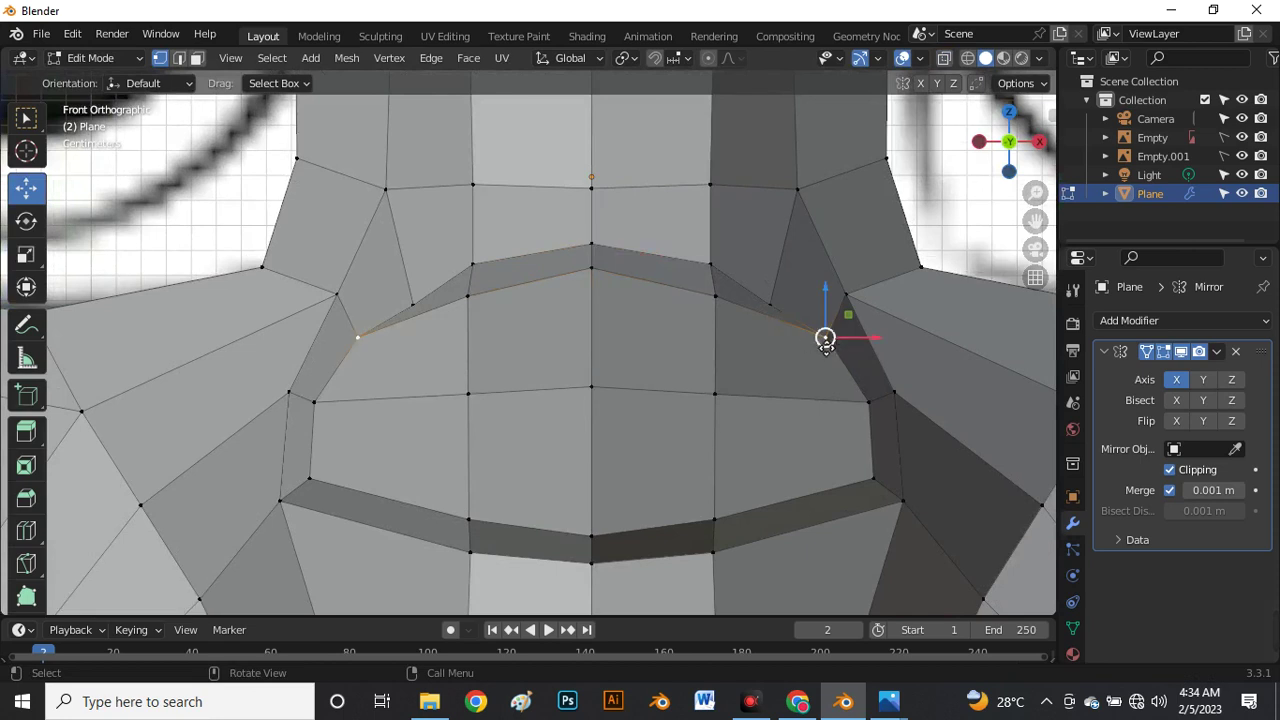
pyautogui.moveTo(825, 340); pyautogui.dragTo(809, 349)
pyautogui.moveTo(869, 401); pyautogui.dragTo(872, 406)
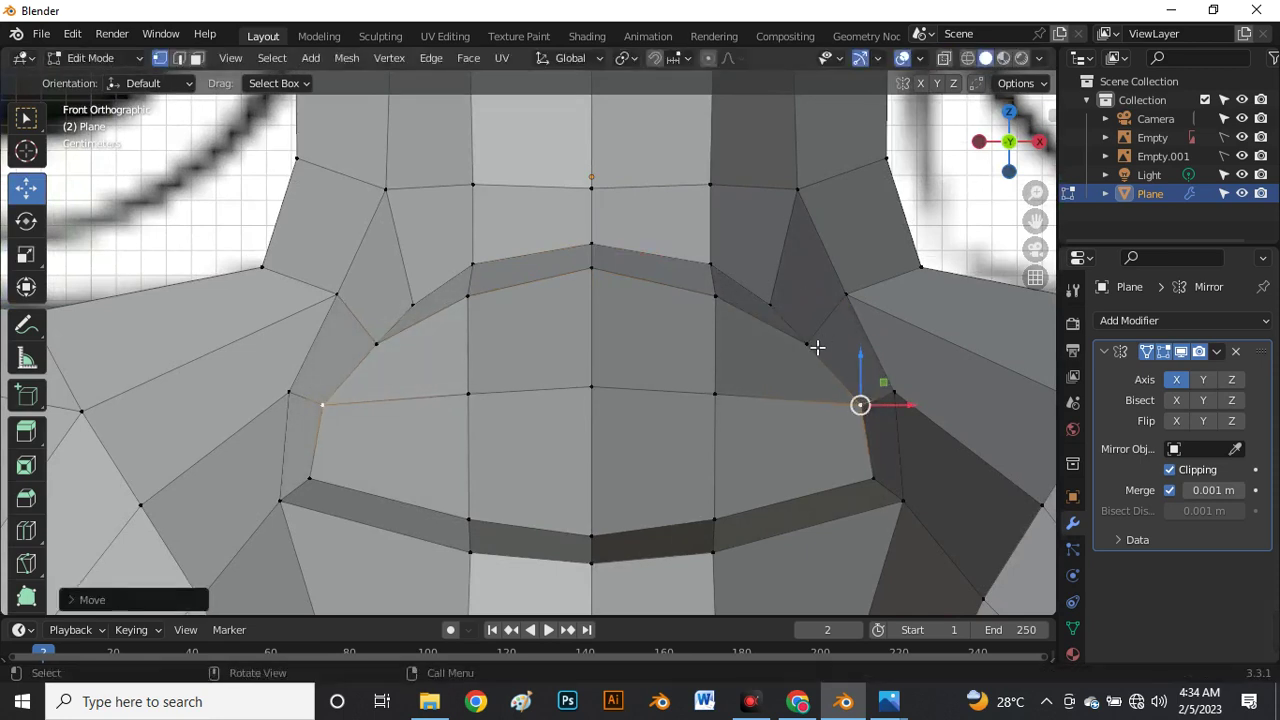
pyautogui.moveTo(817, 347); pyautogui.dragTo(815, 347)
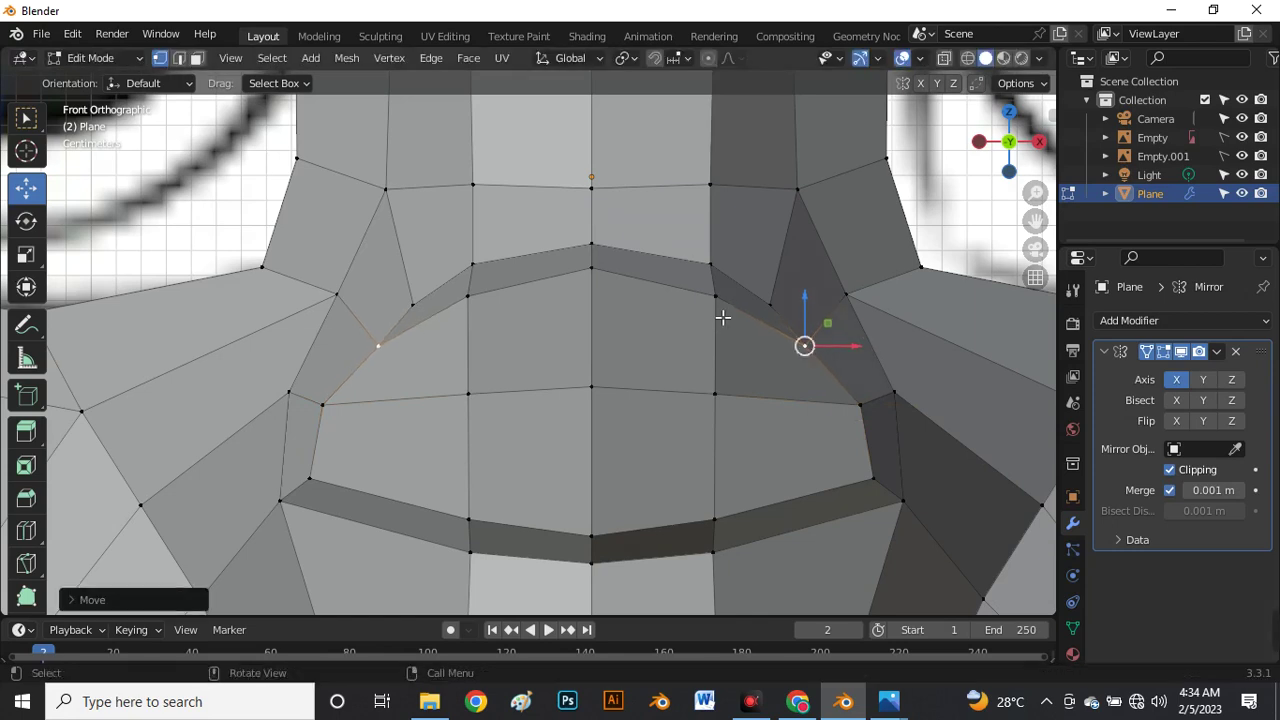
# Move the nose's lower corner vertices slightly inward and up to refine the nostril outline.
pyautogui.click(716, 295)
pyautogui.scroll(-5, 609, 289)
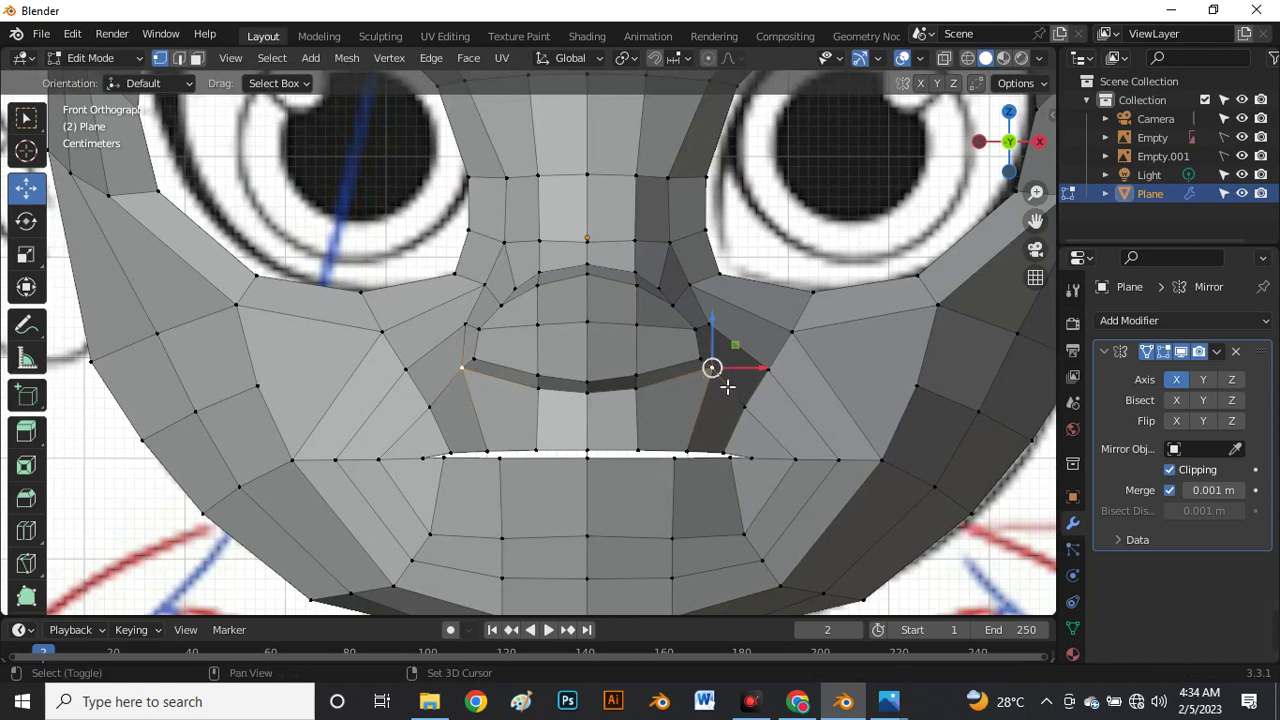
pyautogui.moveTo(722, 374); pyautogui.dragTo(716, 364)
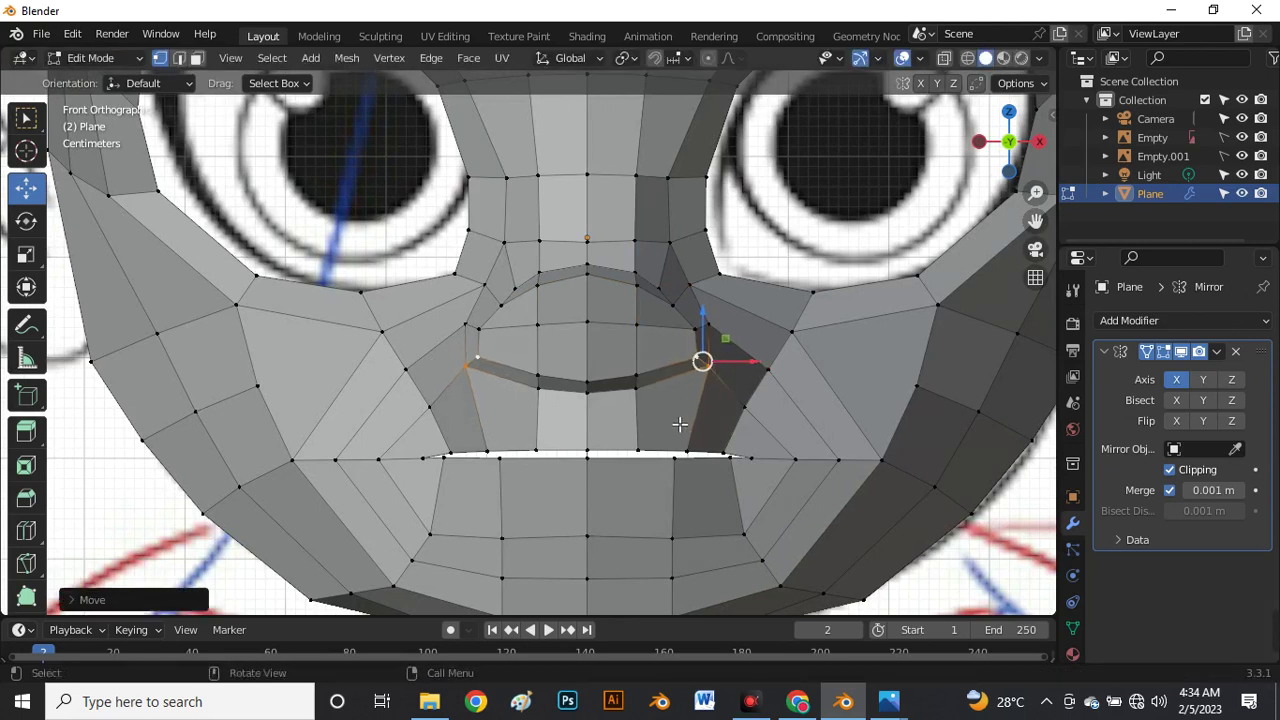
pyautogui.click(637, 375)
pyautogui.scroll(-6, 553, 312)
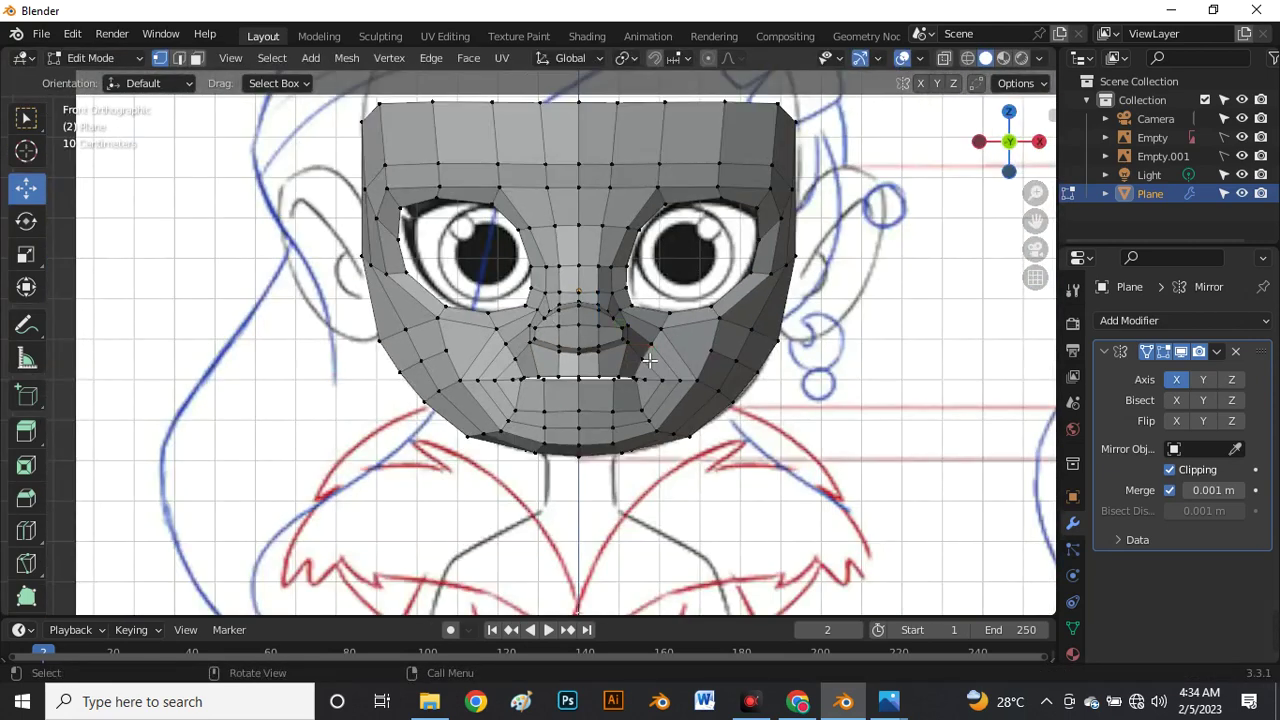
pyautogui.scroll(-5, 650, 360)
# Vertex-slide the upper cheek vertex beside the nose up along its edge.
pyautogui.scroll(10, 530, 388)
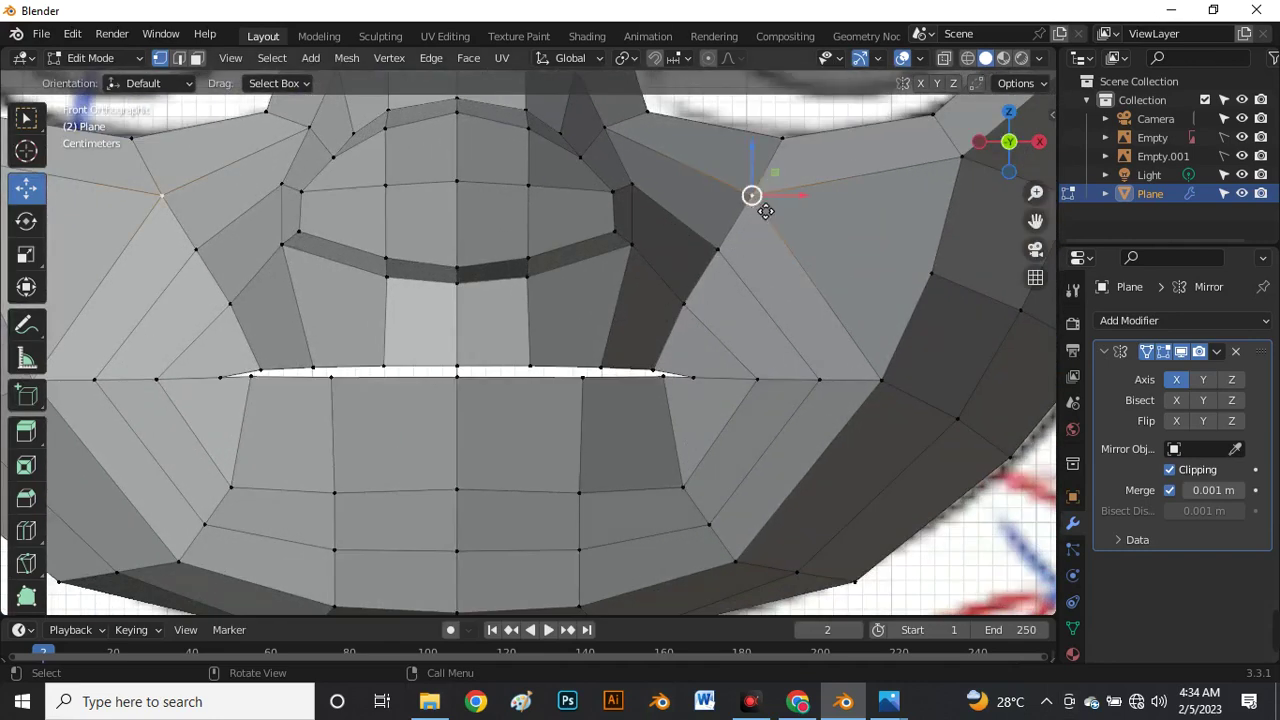
pyautogui.press('g')
pyautogui.press('g')
pyautogui.click(760, 183)
pyautogui.scroll(-4, 706, 260)
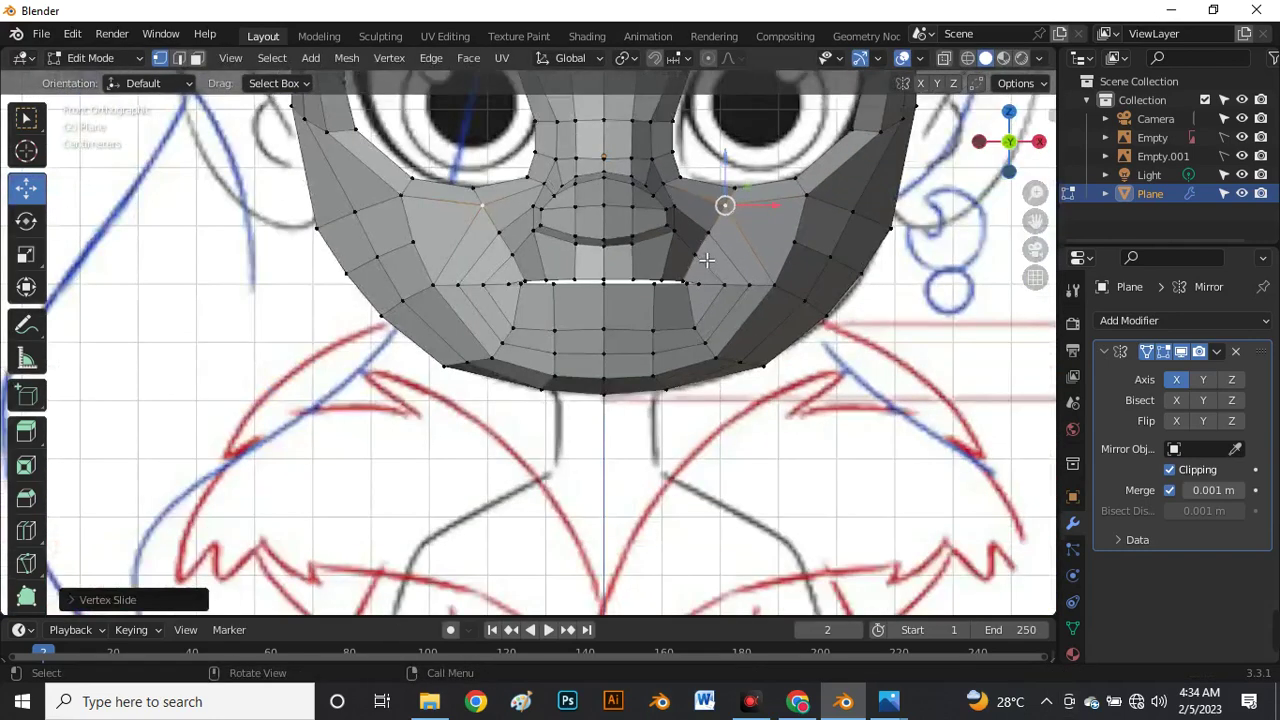
# Vertex-slide the two vertices between the nostril and the cheek along their edges to even out the mouth loops.
pyautogui.scroll(4, 706, 260)
pyautogui.press('g')
pyautogui.press('g')
pyautogui.click(724, 269)
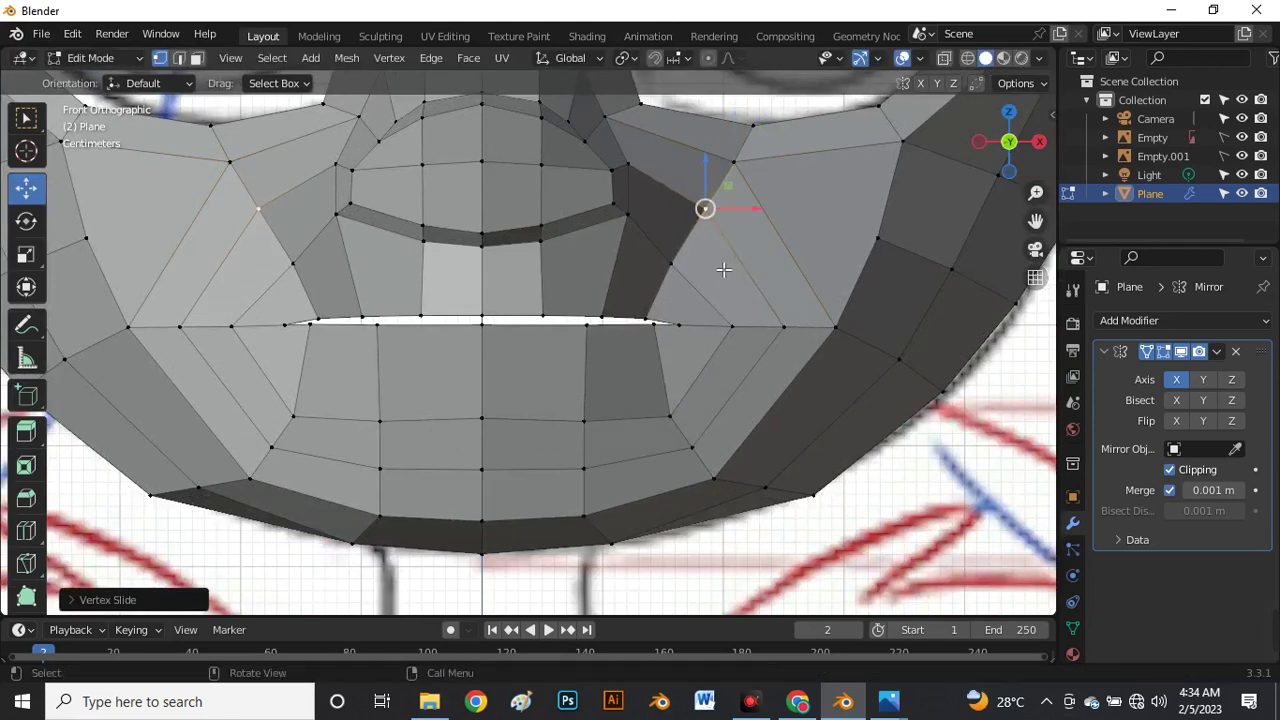
pyautogui.click(670, 263)
pyautogui.press('g')
pyautogui.press('g')
pyautogui.click(688, 255)
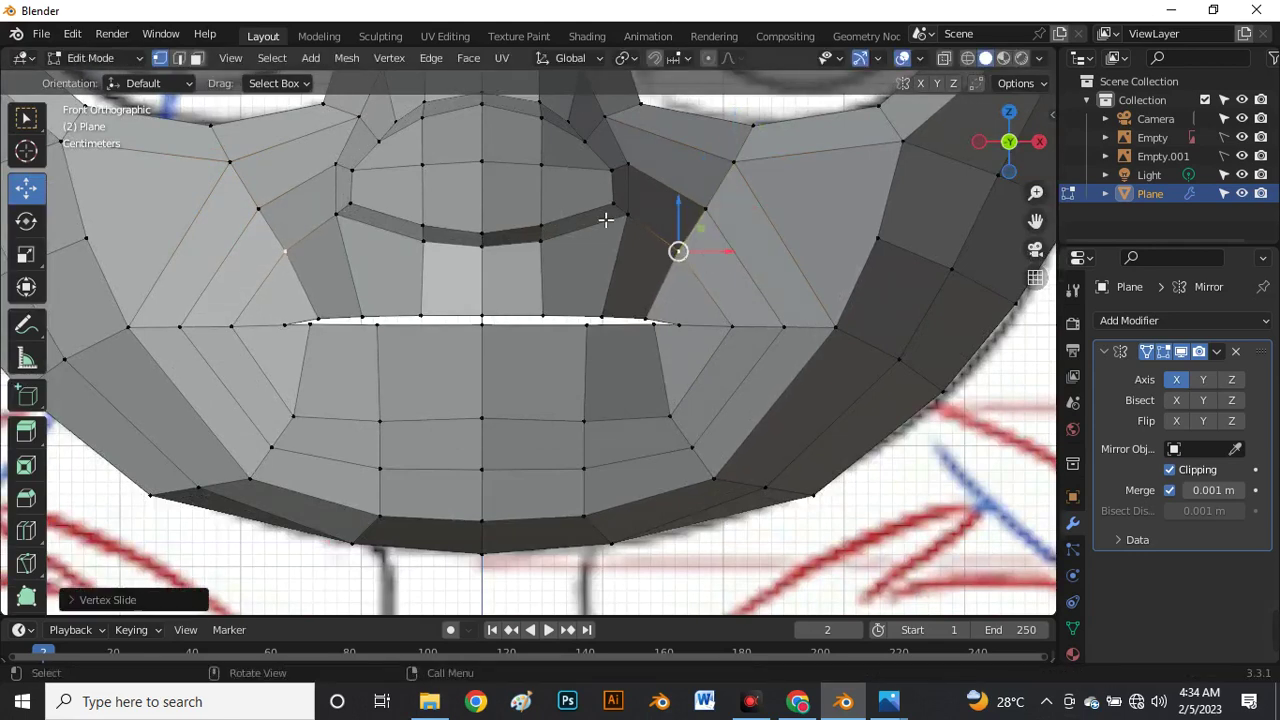
# Vertex-slide the chin-loop vertex below the mouth corner and slightly raise the inner vertex of the loop under the lower lip.
pyautogui.scroll(-4, 580, 325)
pyautogui.scroll(3, 608, 311)
pyautogui.click(639, 313)
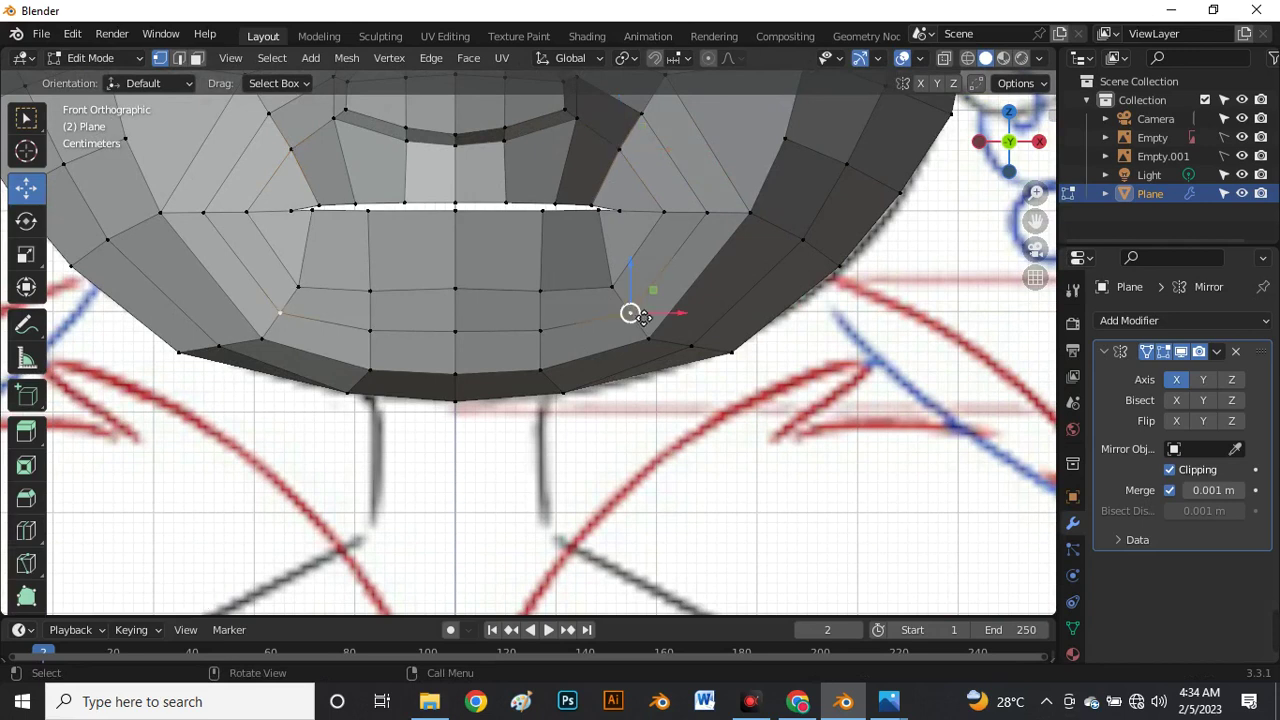
pyautogui.press('g')
pyautogui.press('g')
pyautogui.click(512, 312)
pyautogui.click(373, 286)
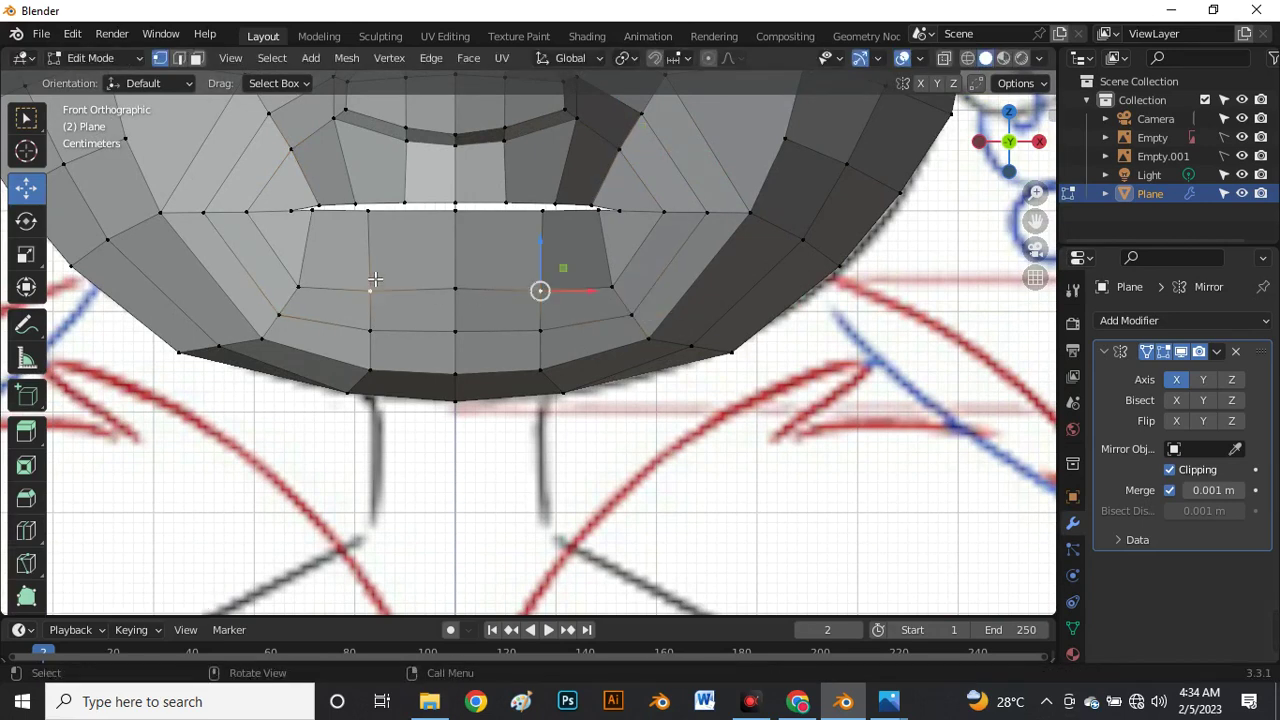
pyautogui.moveTo(539, 259); pyautogui.dragTo(539, 256)
# Vertex-slide the outer vertex of the loop under the lower lip up along its edge toward the mouth corner.
pyautogui.click(303, 288)
pyautogui.press('g')
pyautogui.press('g')
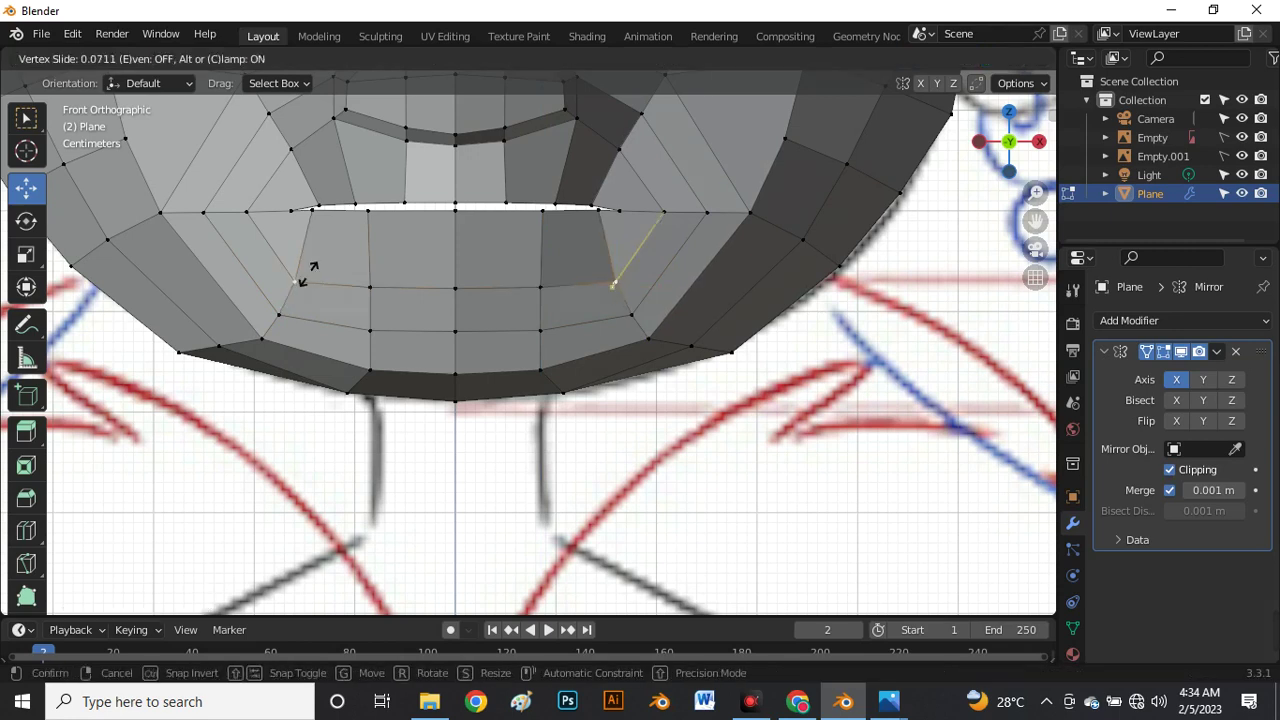
pyautogui.click(316, 272)
pyautogui.press('g')
pyautogui.press('g')
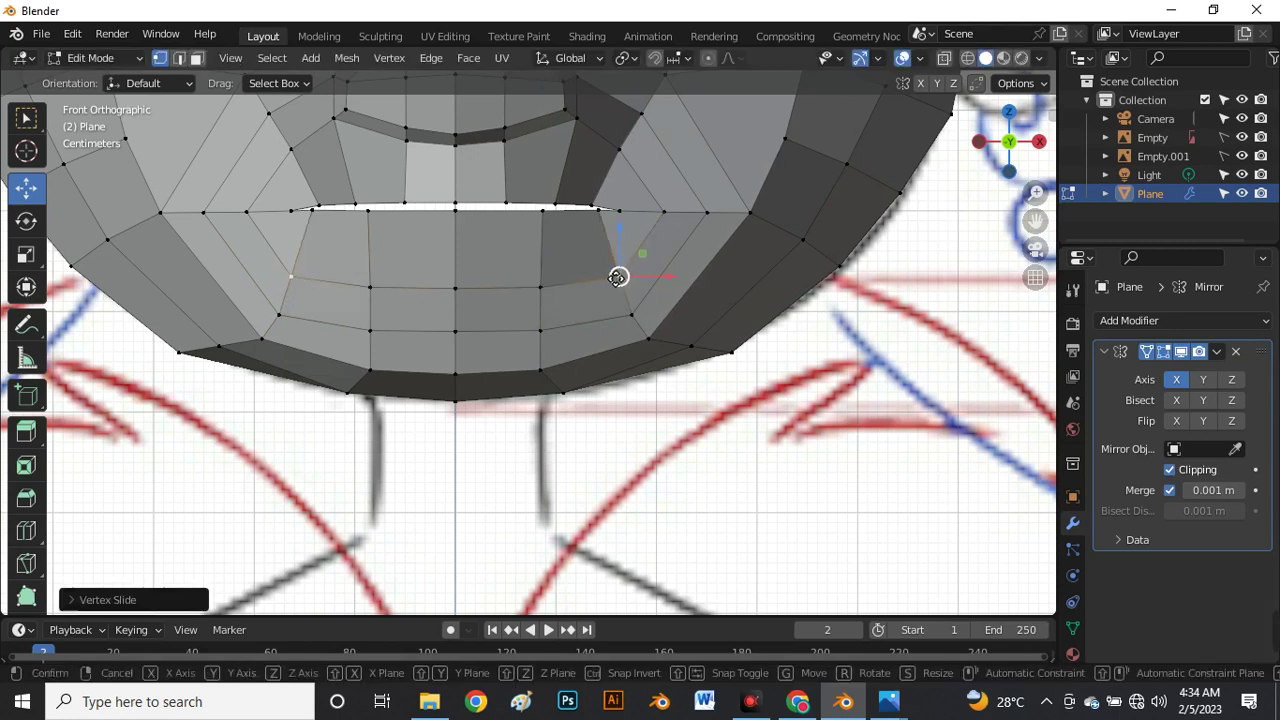
pyautogui.click(600, 262)
pyautogui.scroll(-6, 600, 262)
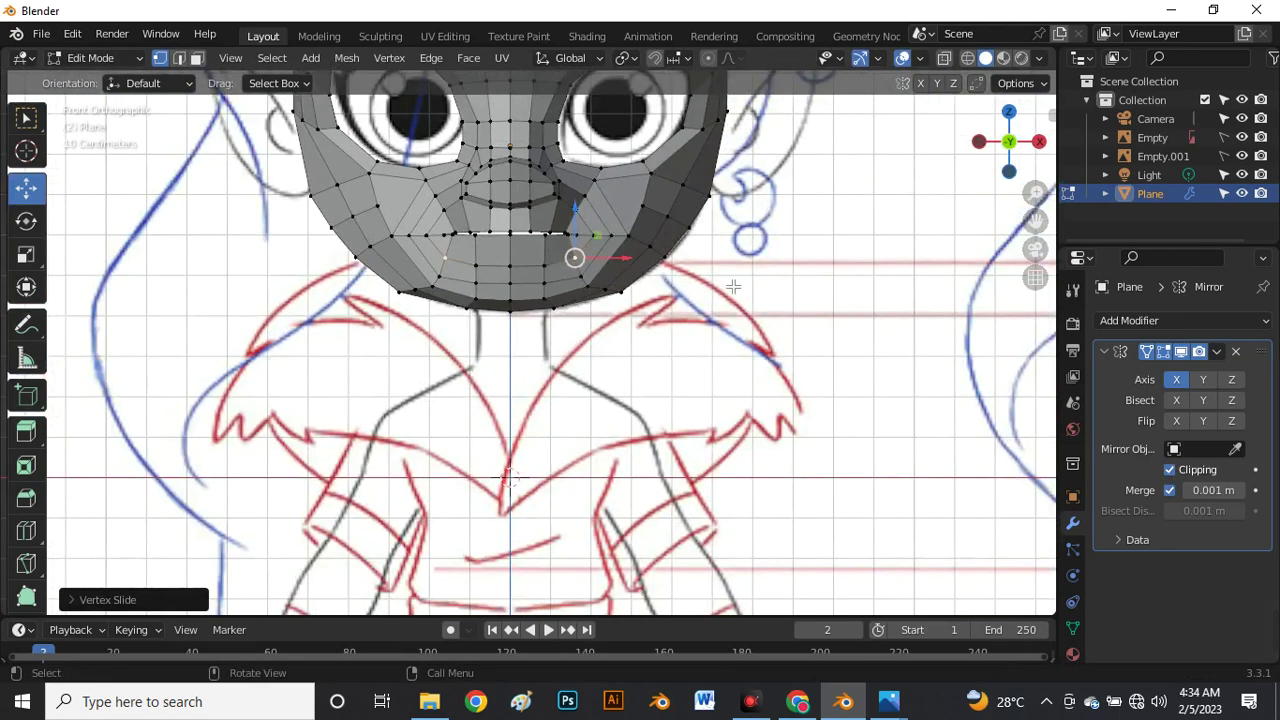
# In perspective, move the lip vertex beside the mouth corner forward along the Y axis.
pyautogui.press('KP_5')
pyautogui.moveTo(593, 271); pyautogui.dragTo(532, 296, button='middle')
pyautogui.scroll(4, 540, 318)
pyautogui.scroll(4, 530, 305)
pyautogui.scroll(-4, 530, 300)
pyautogui.moveTo(530, 303)
pyautogui.mouseDown(button='middle')
pyautogui.moveTo(522, 320)
pyautogui.moveTo(471, 317)
pyautogui.moveTo(537, 334)
pyautogui.moveTo(529, 314)
pyautogui.moveTo(697, 215)
pyautogui.moveTo(369, 580)
pyautogui.moveTo(517, 286)
pyautogui.moveTo(591, 241)
pyautogui.mouseUp(button='middle')
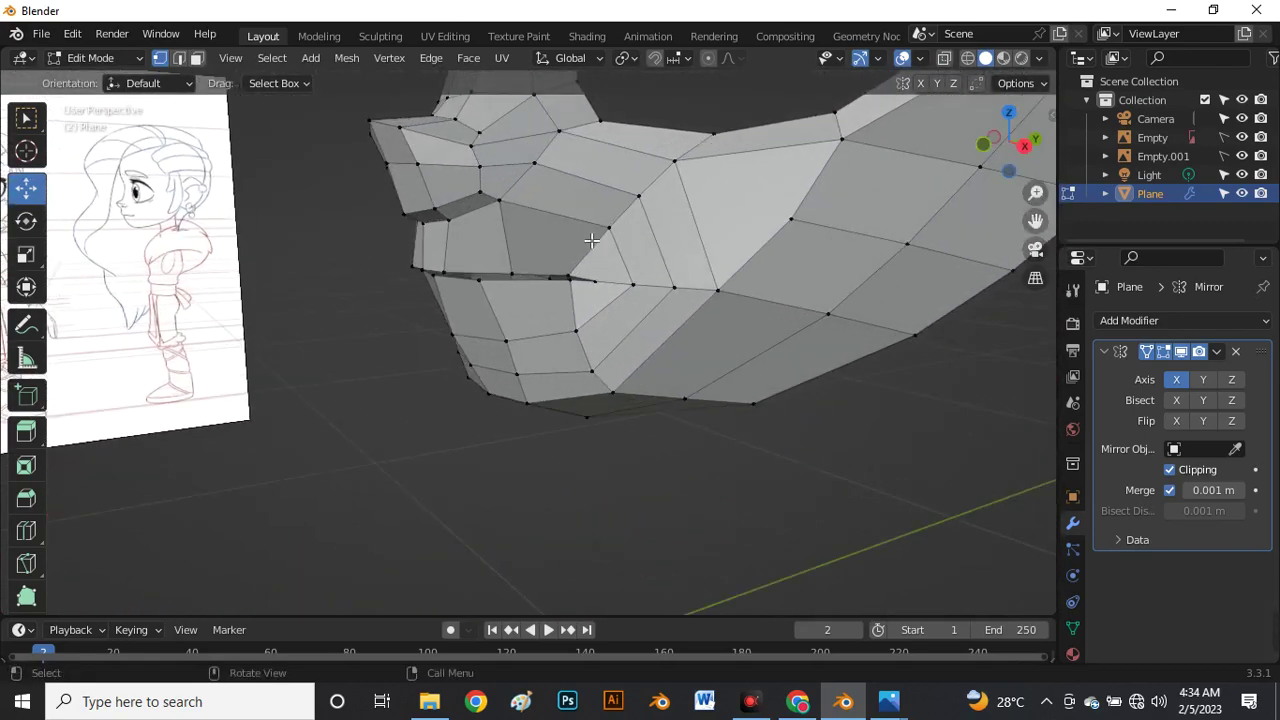
pyautogui.scroll(4, 586, 290)
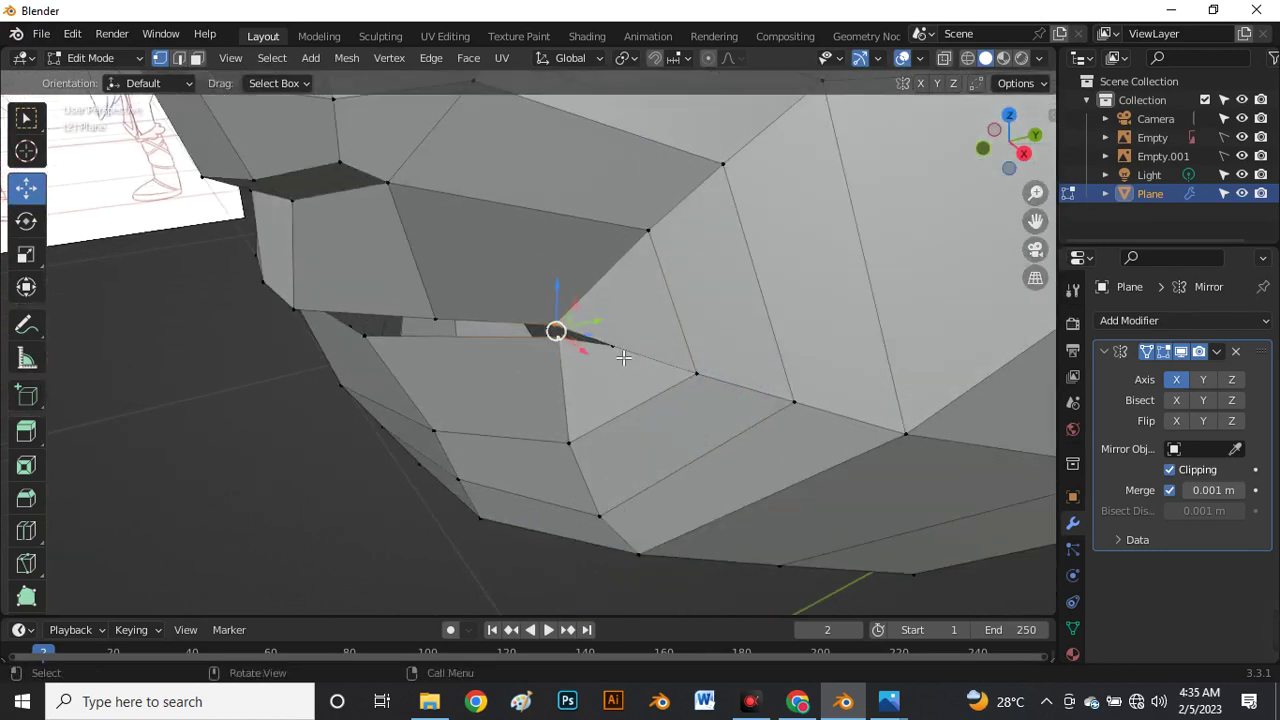
pyautogui.moveTo(623, 357); pyautogui.dragTo(496, 356, button='middle')
pyautogui.press('g')
pyautogui.press('y')
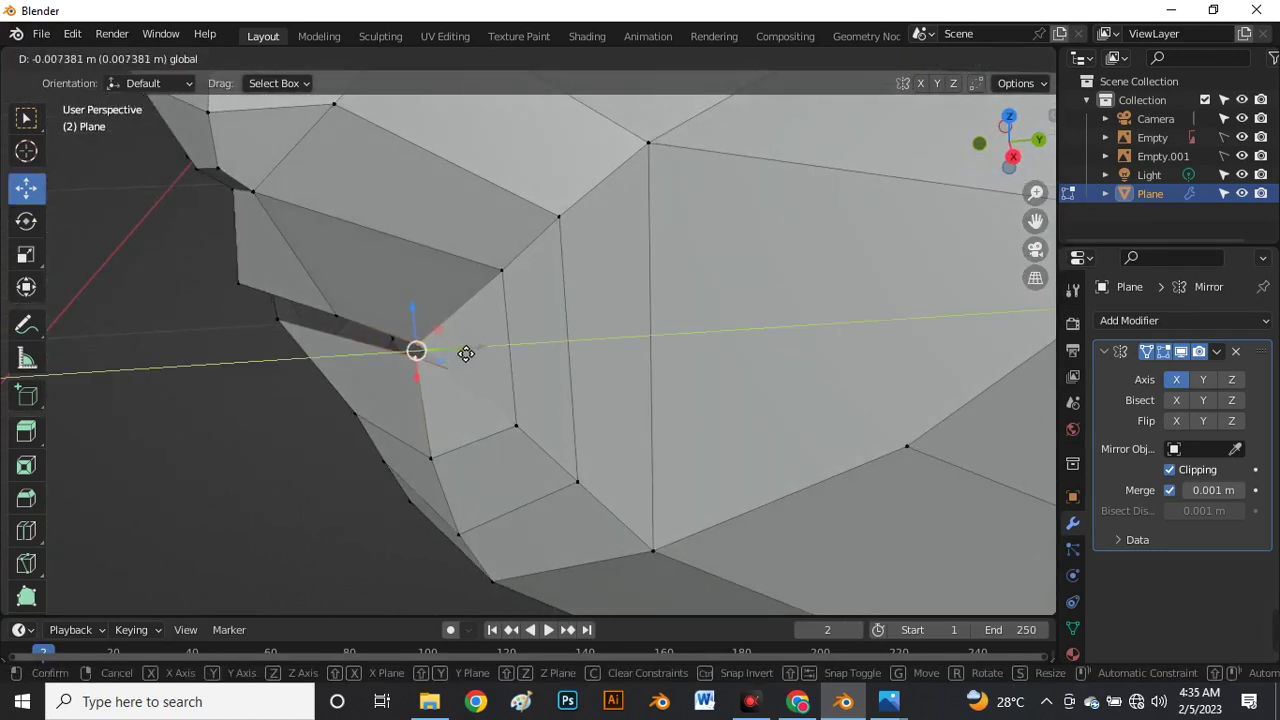
pyautogui.click(449, 359)
# Nudge the inner upper-lip vertex and the mouth corner vertex slightly forward along Y.
pyautogui.click(359, 314)
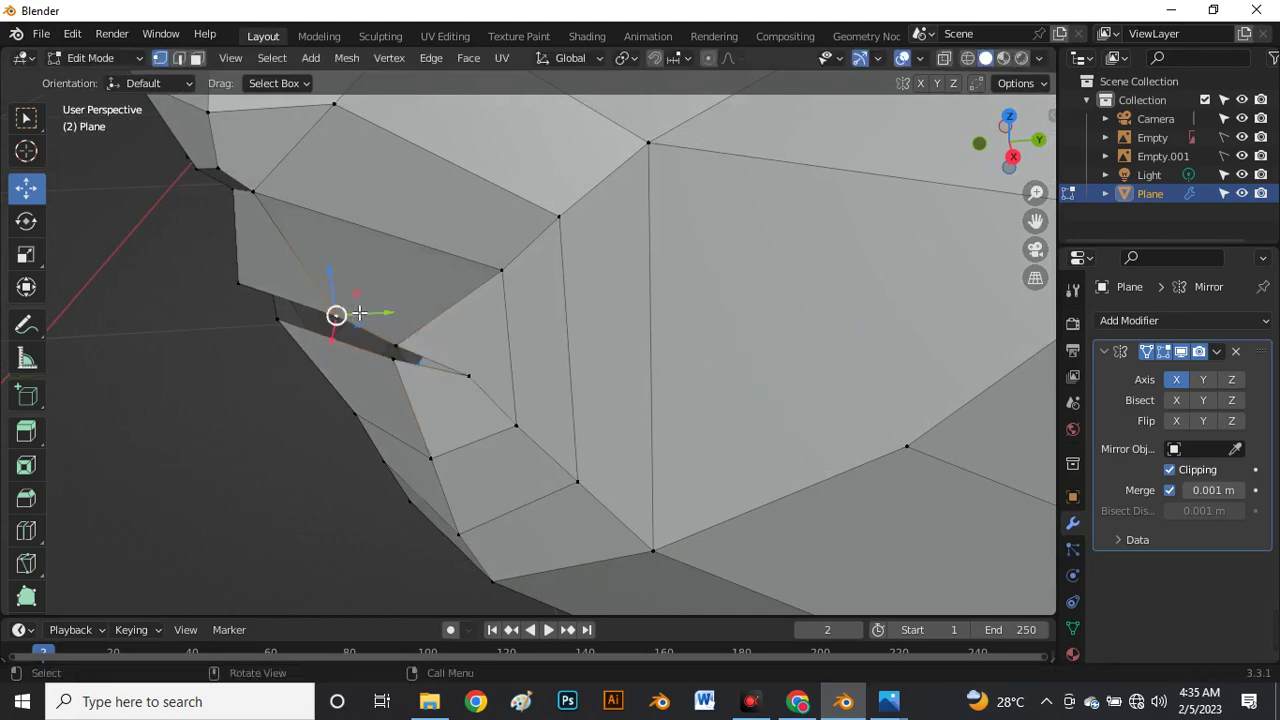
pyautogui.moveTo(379, 319); pyautogui.dragTo(375, 333)
pyautogui.moveTo(479, 379); pyautogui.dragTo(443, 310, button='middle')
pyautogui.moveTo(478, 294); pyautogui.dragTo(424, 328)
pyautogui.moveTo(424, 328)
pyautogui.mouseDown(button='middle')
pyautogui.moveTo(434, 277)
pyautogui.moveTo(421, 310)
pyautogui.mouseUp(button='middle')
pyautogui.click(492, 239)
pyautogui.moveTo(492, 239); pyautogui.dragTo(486, 270, button='middle')
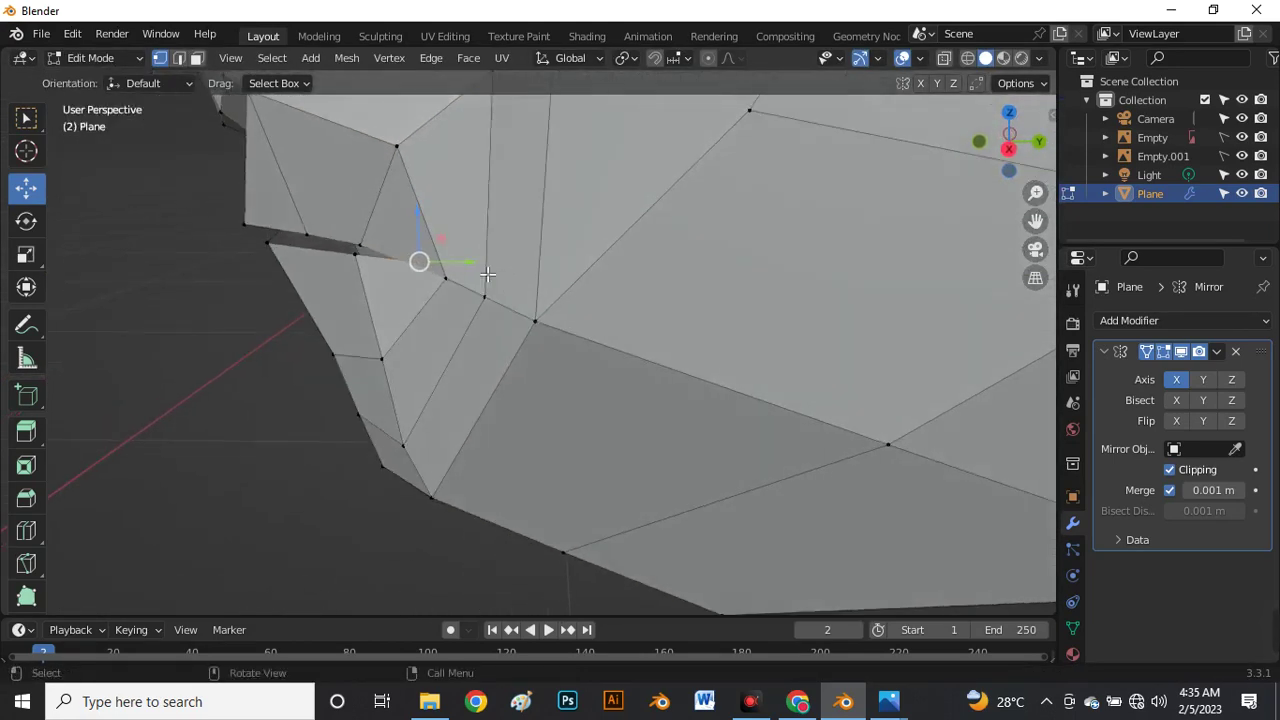
pyautogui.moveTo(478, 268)
pyautogui.mouseDown()
pyautogui.moveTo(448, 282)
pyautogui.moveTo(469, 287)
pyautogui.mouseUp()
pyautogui.click(449, 281)
# Reposition the lower lip's outer vertex near the mouth corner and its inner neighbor to round the lip line.
pyautogui.moveTo(382, 292)
pyautogui.mouseDown(button='middle')
pyautogui.moveTo(467, 240)
pyautogui.moveTo(654, 203)
pyautogui.moveTo(548, 264)
pyautogui.moveTo(540, 311)
pyautogui.moveTo(586, 280)
pyautogui.moveTo(596, 236)
pyautogui.mouseUp(button='middle')
pyautogui.click(540, 272)
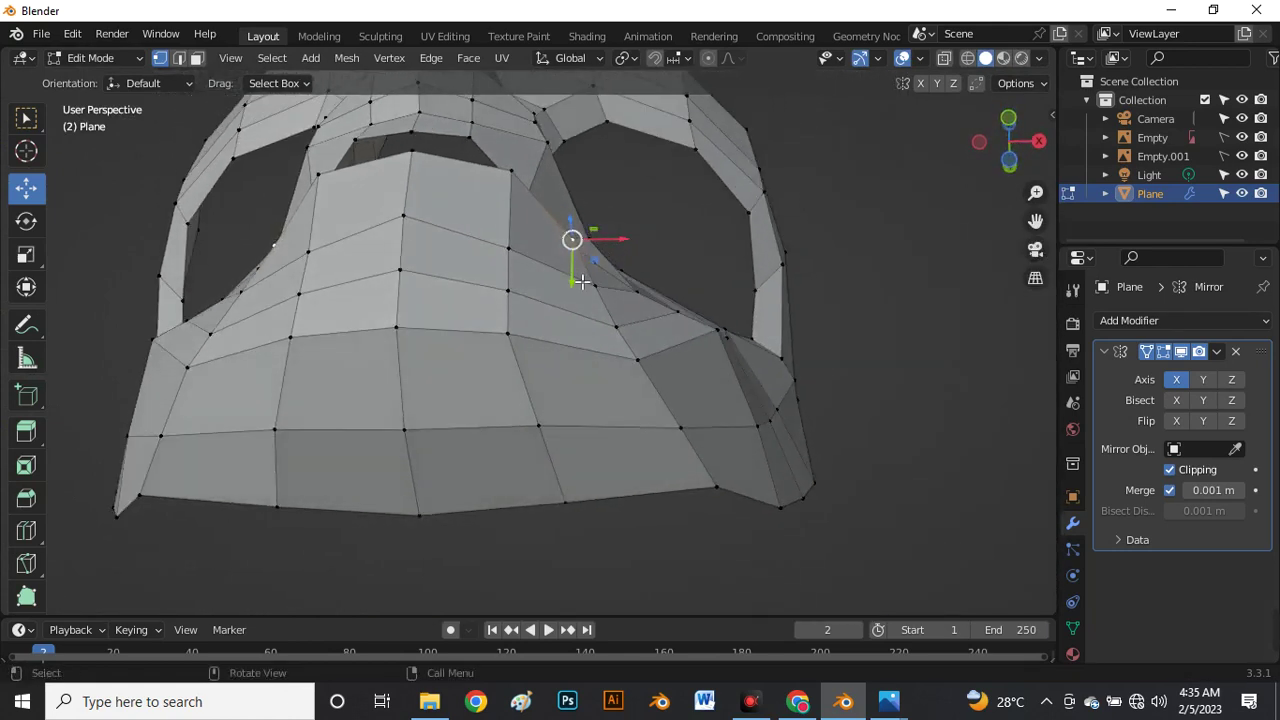
pyautogui.moveTo(582, 282); pyautogui.dragTo(584, 258)
pyautogui.moveTo(584, 258)
pyautogui.mouseDown(button='middle')
pyautogui.moveTo(530, 340)
pyautogui.moveTo(491, 480)
pyautogui.moveTo(535, 421)
pyautogui.mouseUp(button='middle')
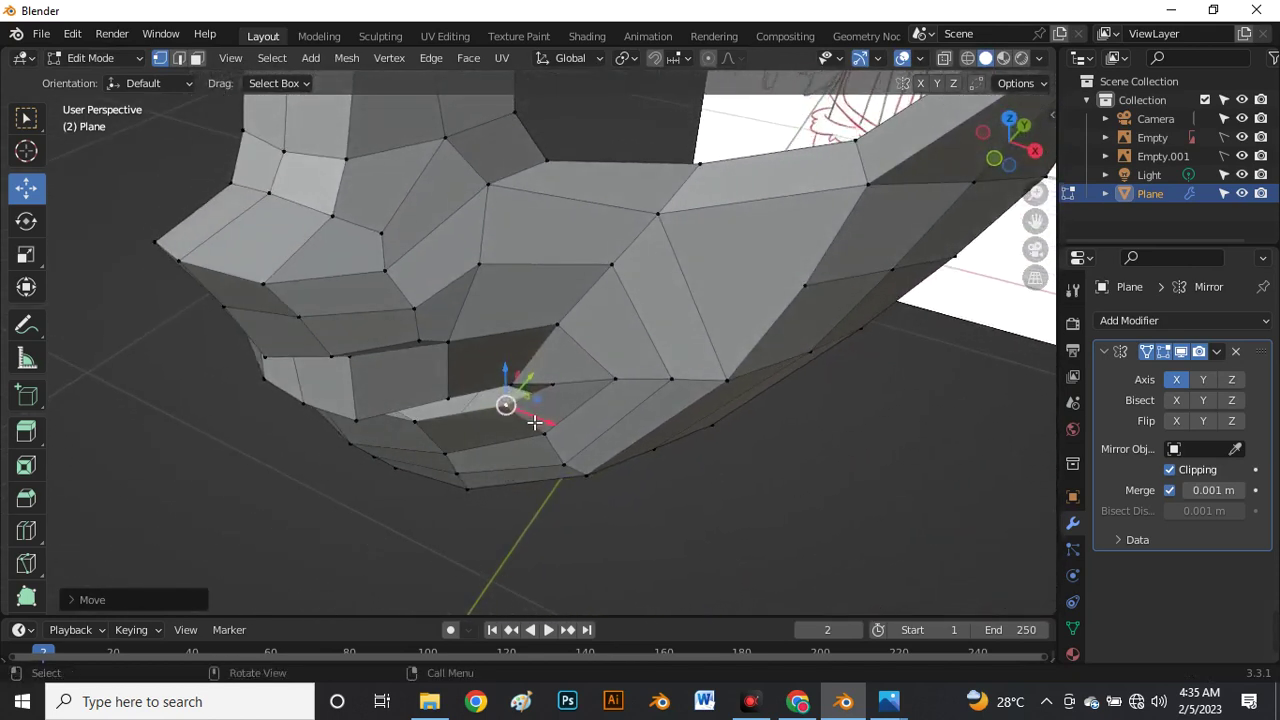
pyautogui.moveTo(531, 420); pyautogui.dragTo(547, 382)
pyautogui.moveTo(547, 382)
pyautogui.mouseDown(button='middle')
pyautogui.moveTo(583, 246)
pyautogui.moveTo(603, 340)
pyautogui.moveTo(494, 331)
pyautogui.moveTo(517, 391)
pyautogui.moveTo(595, 430)
pyautogui.moveTo(489, 443)
pyautogui.mouseUp(button='middle')
pyautogui.moveTo(404, 350); pyautogui.dragTo(424, 358)
pyautogui.moveTo(424, 358)
pyautogui.mouseDown(button='middle')
pyautogui.moveTo(383, 280)
pyautogui.moveTo(443, 277)
pyautogui.moveTo(449, 318)
pyautogui.moveTo(289, 309)
pyautogui.moveTo(271, 346)
pyautogui.moveTo(468, 258)
pyautogui.moveTo(500, 309)
pyautogui.moveTo(480, 323)
pyautogui.moveTo(280, 360)
pyautogui.moveTo(458, 292)
pyautogui.moveTo(386, 323)
pyautogui.moveTo(527, 349)
pyautogui.mouseUp(button='middle')
# In the right view with X-ray, move the two inner chin vertices below the lower lip forward toward the profile line.
pyautogui.press('`')
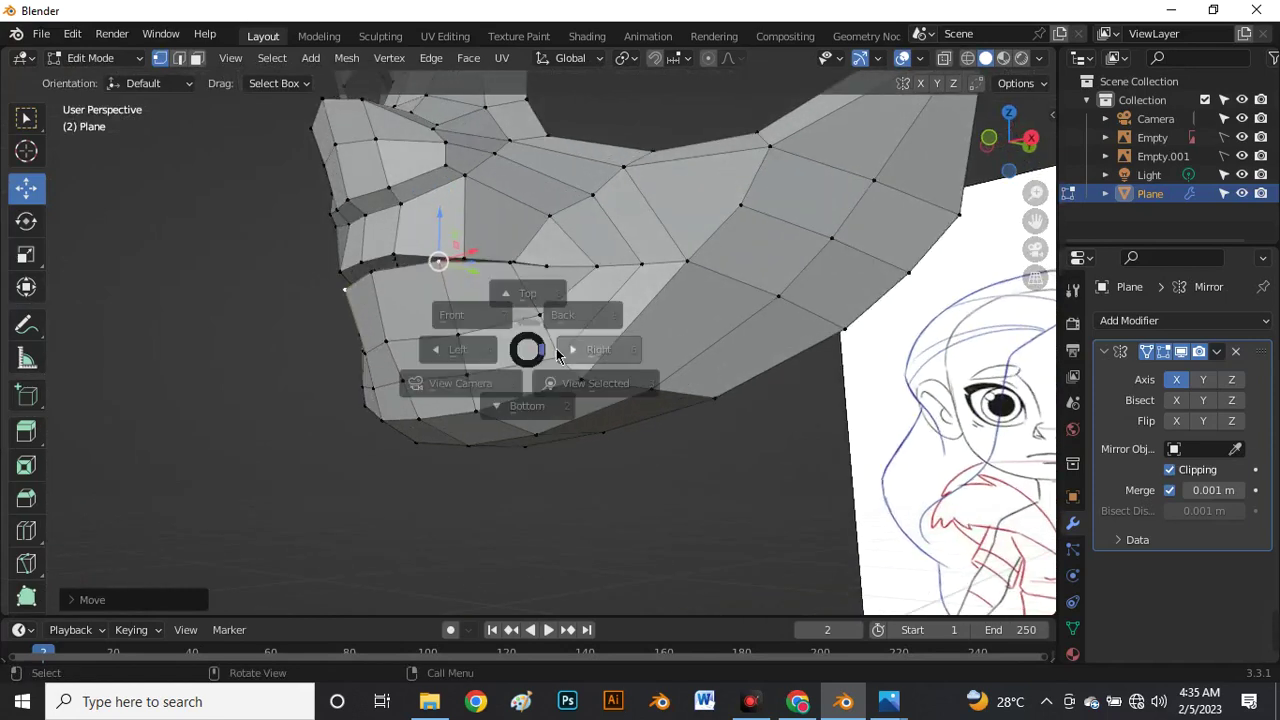
pyautogui.click(657, 349)
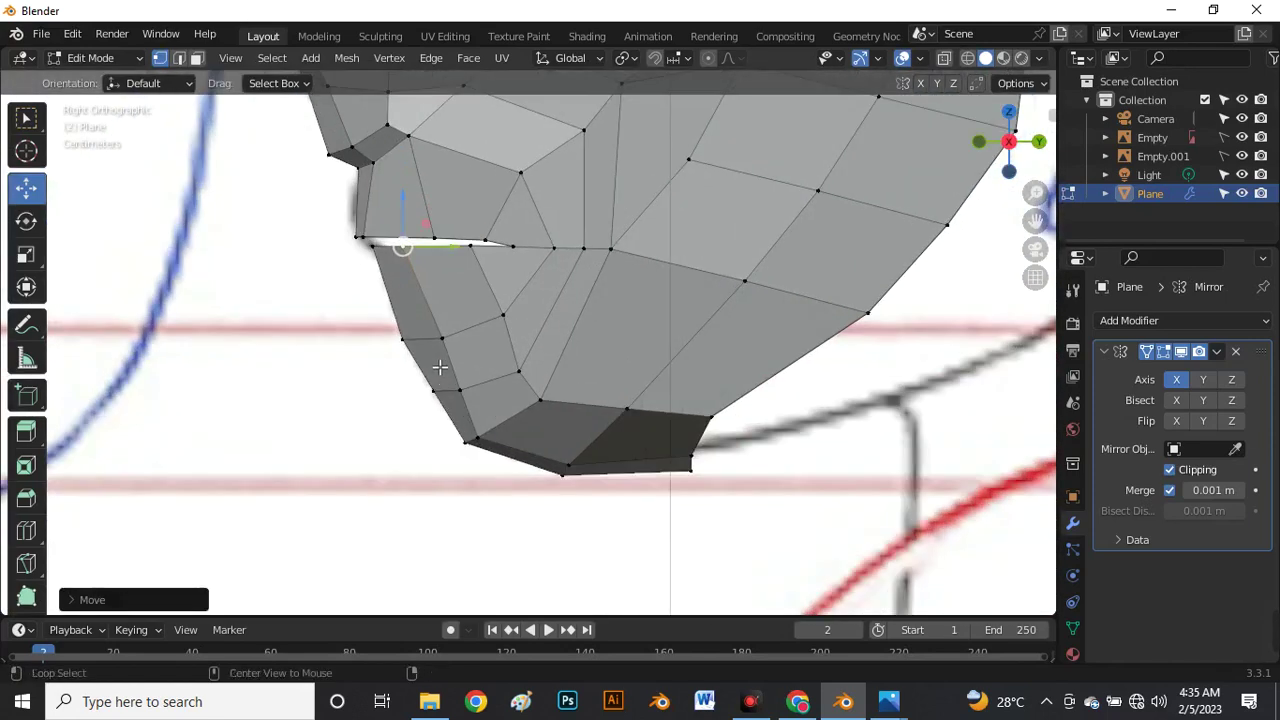
pyautogui.hotkey('alt', 'z')
pyautogui.click(440, 341)
pyautogui.moveTo(480, 340); pyautogui.dragTo(468, 346)
pyautogui.click(461, 391)
pyautogui.moveTo(497, 393); pyautogui.dragTo(484, 402)
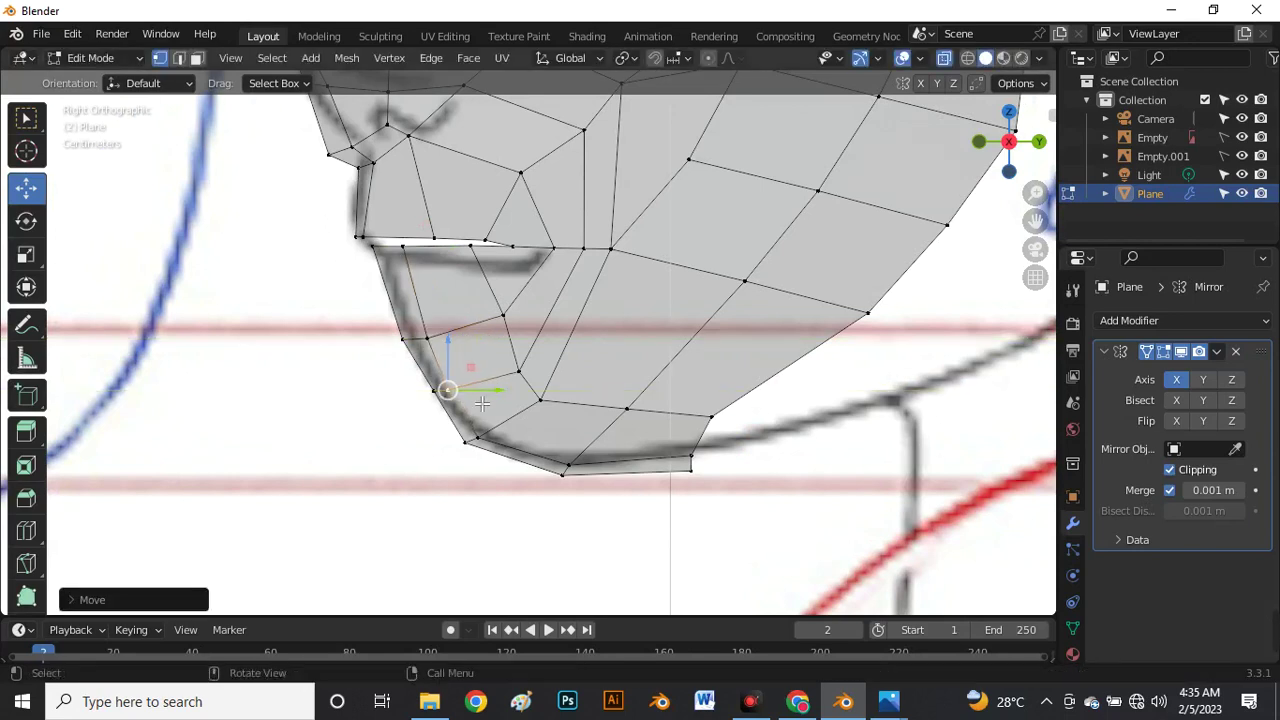
pyautogui.click(430, 339)
pyautogui.moveTo(440, 346); pyautogui.dragTo(438, 346)
# Move the two outer chin vertices below the mouth corner slightly forward in the side view.
pyautogui.click(504, 318)
pyautogui.moveTo(553, 322); pyautogui.dragTo(538, 328)
pyautogui.click(519, 371)
pyautogui.moveTo(520, 371); pyautogui.dragTo(512, 374)
pyautogui.moveTo(512, 374); pyautogui.dragTo(591, 403, button='middle')
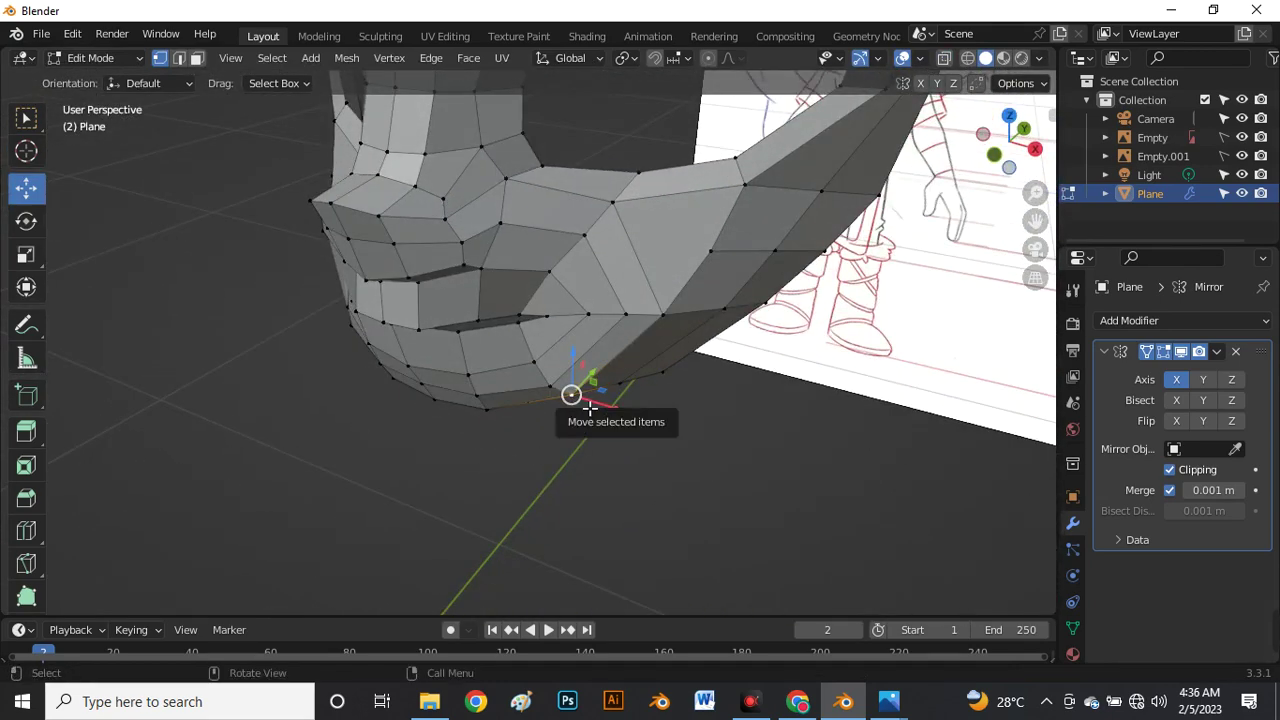
# Adjust the lower lip's outer vertex along Y and the upper lip's outer vertex slightly along X.
pyautogui.moveTo(535, 349); pyautogui.dragTo(541, 327, button='middle')
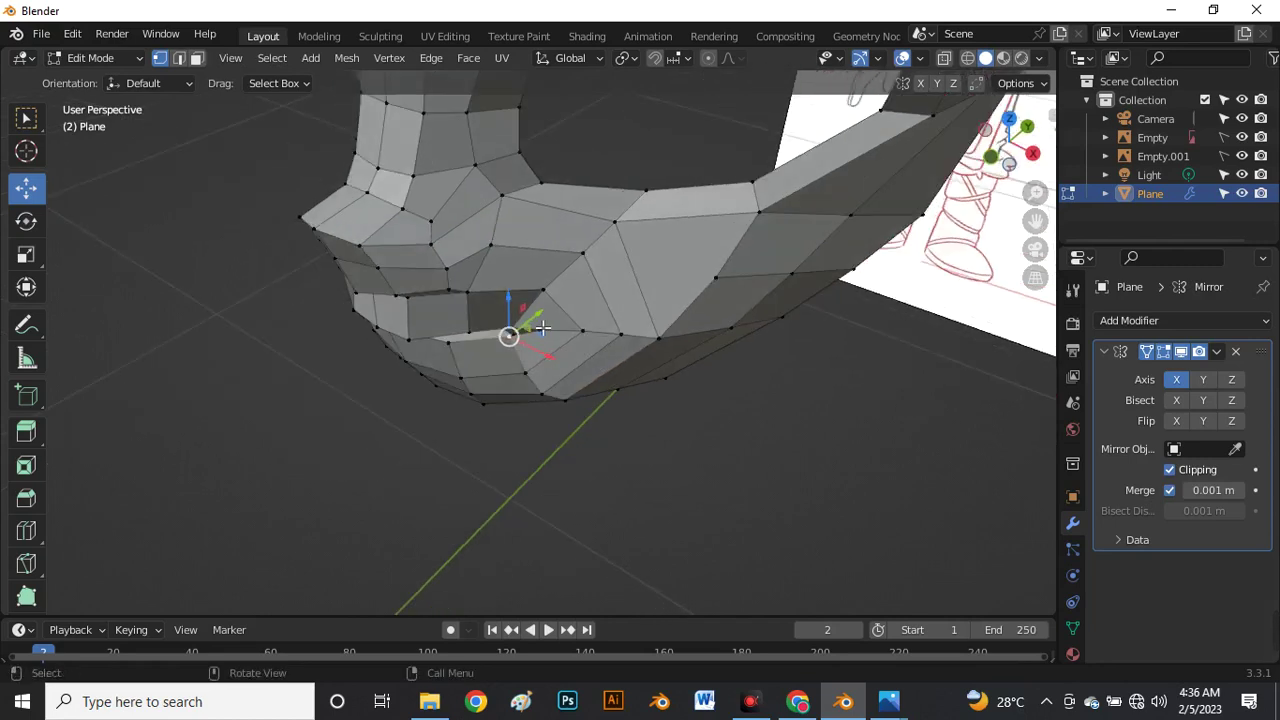
pyautogui.moveTo(545, 326); pyautogui.dragTo(580, 343)
pyautogui.scroll(3, 576, 329)
pyautogui.moveTo(580, 343)
pyautogui.mouseDown(button='middle')
pyautogui.moveTo(560, 345)
pyautogui.moveTo(567, 334)
pyautogui.mouseUp(button='middle')
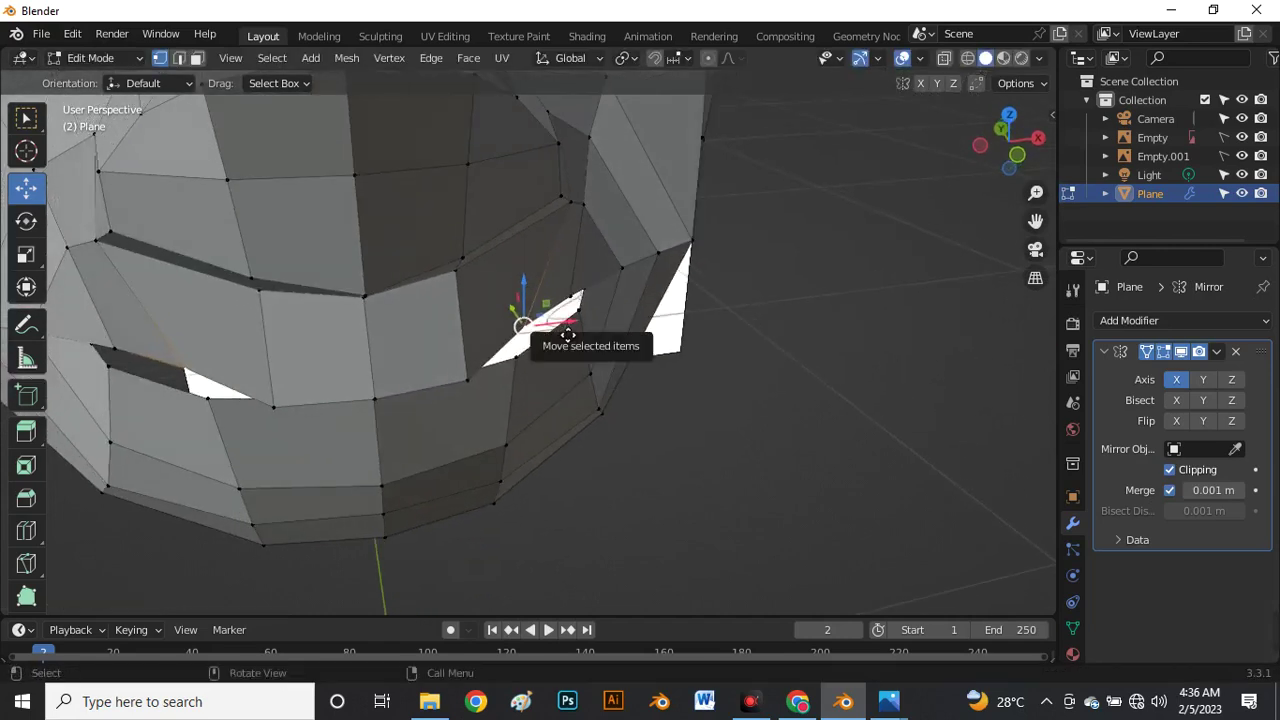
pyautogui.moveTo(568, 334); pyautogui.dragTo(571, 335)
# Move the upper lip's front vertices slightly backward along Y.
pyautogui.moveTo(497, 391); pyautogui.dragTo(320, 257, button='middle')
pyautogui.click(336, 294)
pyautogui.moveTo(325, 258); pyautogui.dragTo(336, 256)
pyautogui.moveTo(336, 256); pyautogui.dragTo(325, 282, button='middle')
pyautogui.keyDown('shift'); pyautogui.click(359, 275); pyautogui.keyUp('shift')
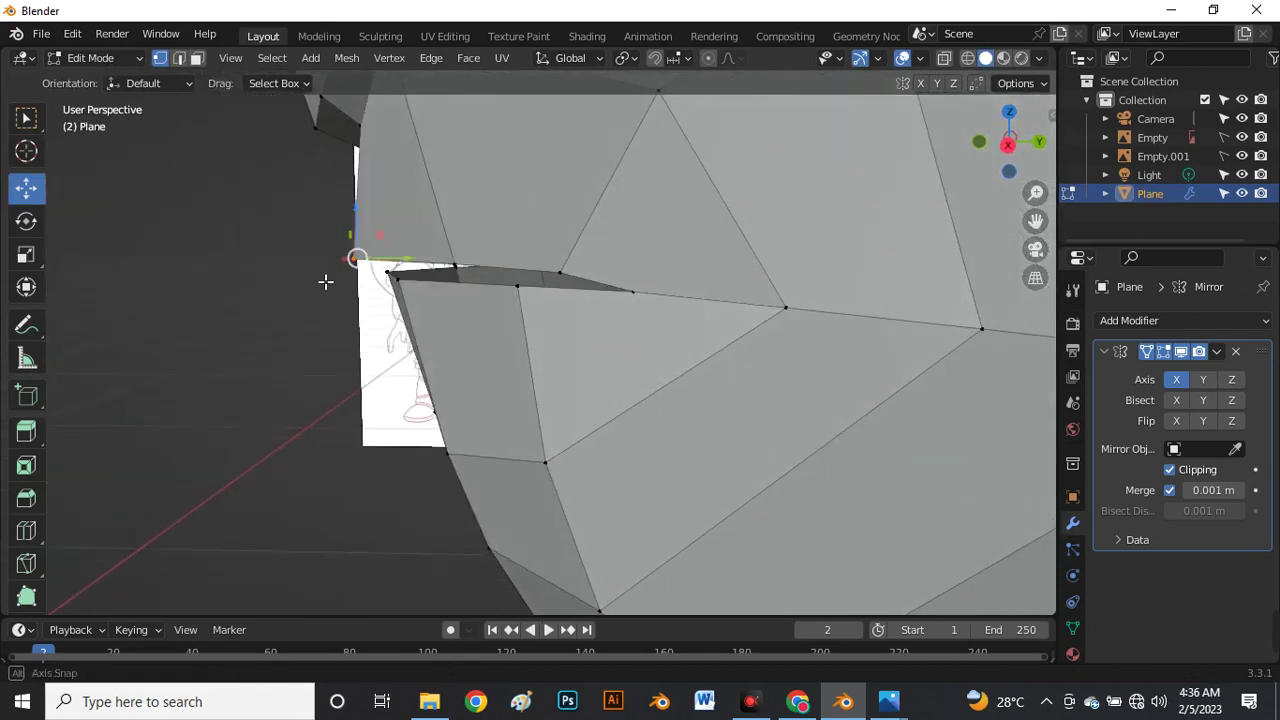
pyautogui.moveTo(419, 261); pyautogui.dragTo(440, 262)
pyautogui.moveTo(465, 266); pyautogui.dragTo(512, 316, button='middle')
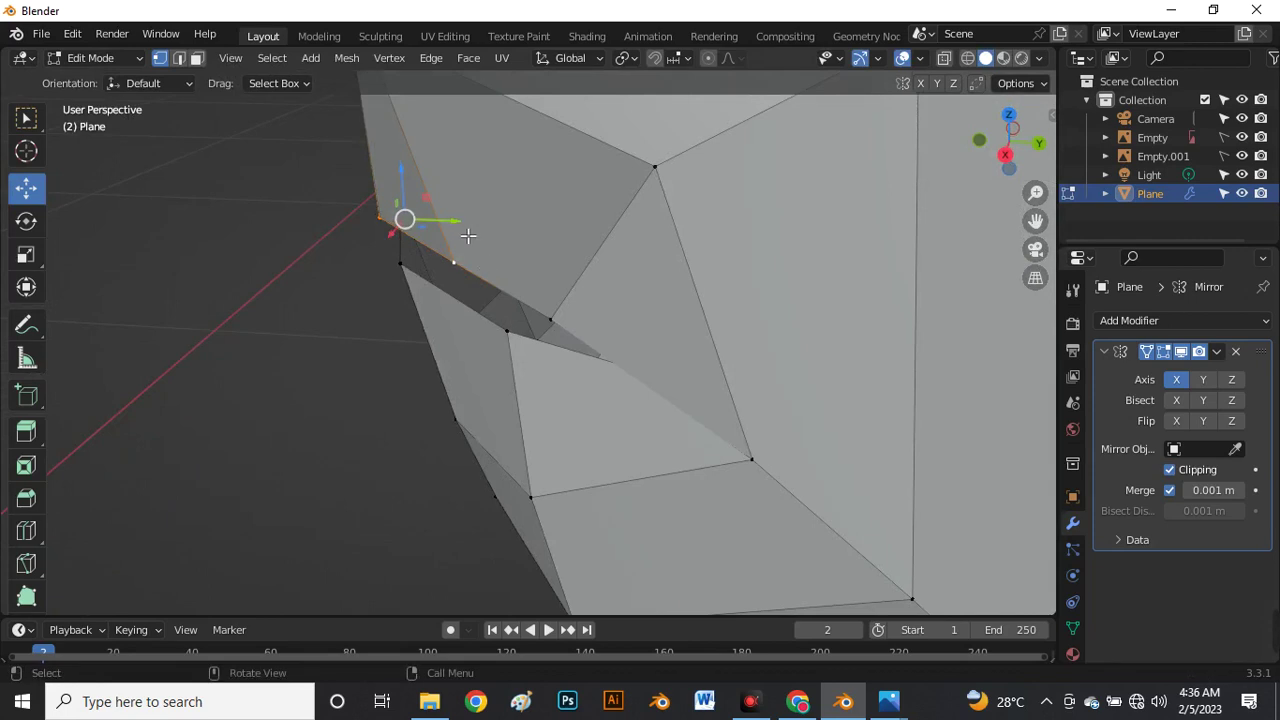
pyautogui.moveTo(463, 229); pyautogui.dragTo(466, 222)
# Check the lips against the side reference and slightly shift the lower lip's inner vertex.
pyautogui.moveTo(466, 222); pyautogui.dragTo(330, 313, button='middle')
pyautogui.scroll(-4, 562, 226)
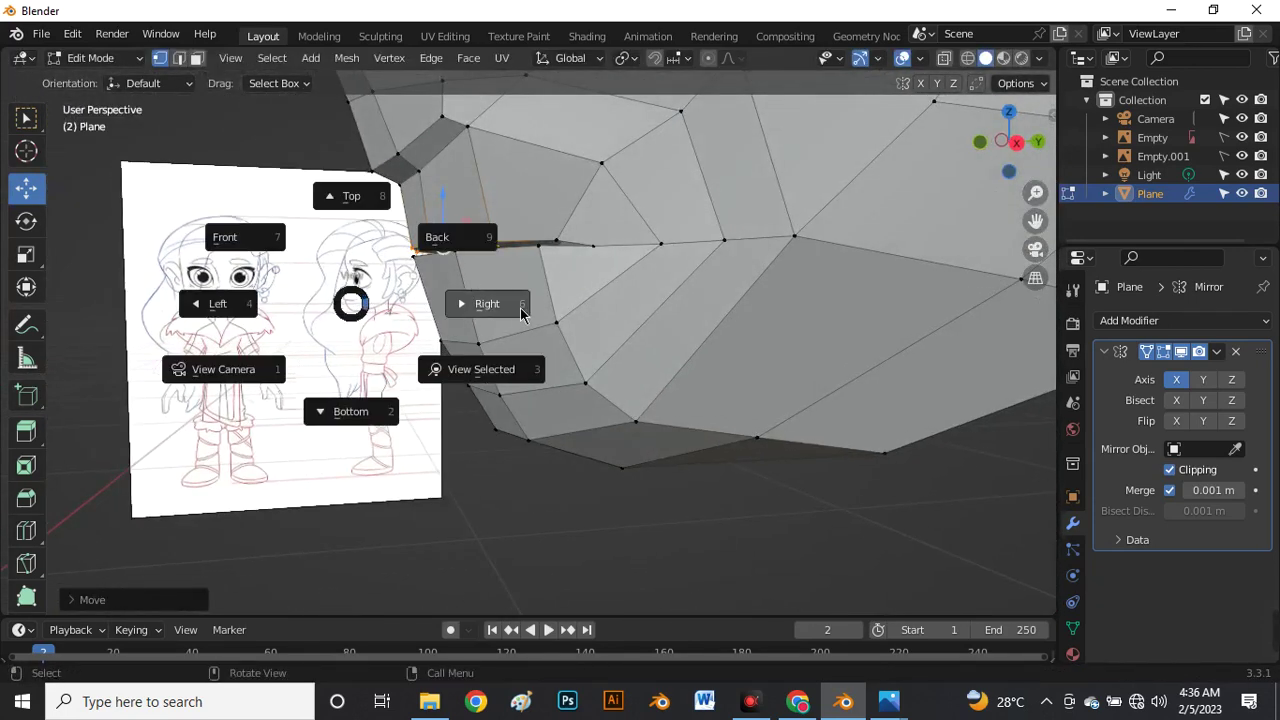
pyautogui.click(490, 304)
pyautogui.scroll(-4, 420, 263)
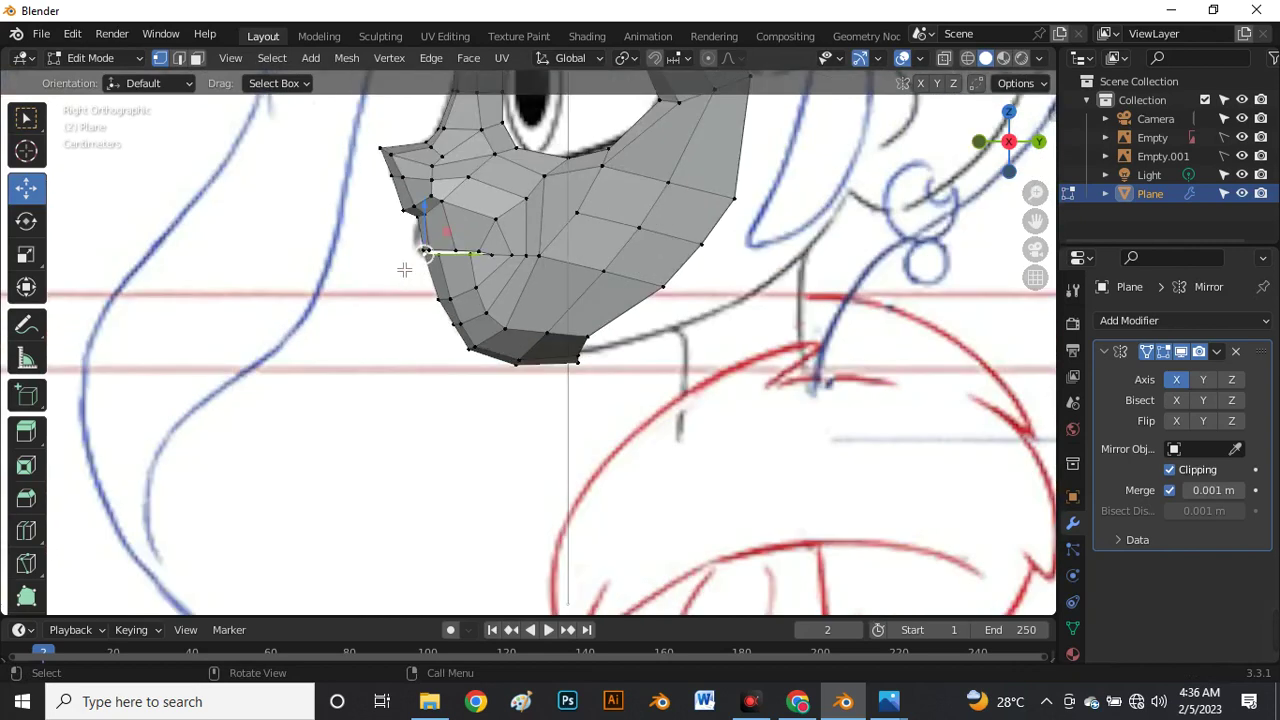
pyautogui.scroll(4, 412, 255)
pyautogui.moveTo(410, 263); pyautogui.dragTo(501, 345, button='middle')
pyautogui.moveTo(514, 349); pyautogui.dragTo(511, 344)
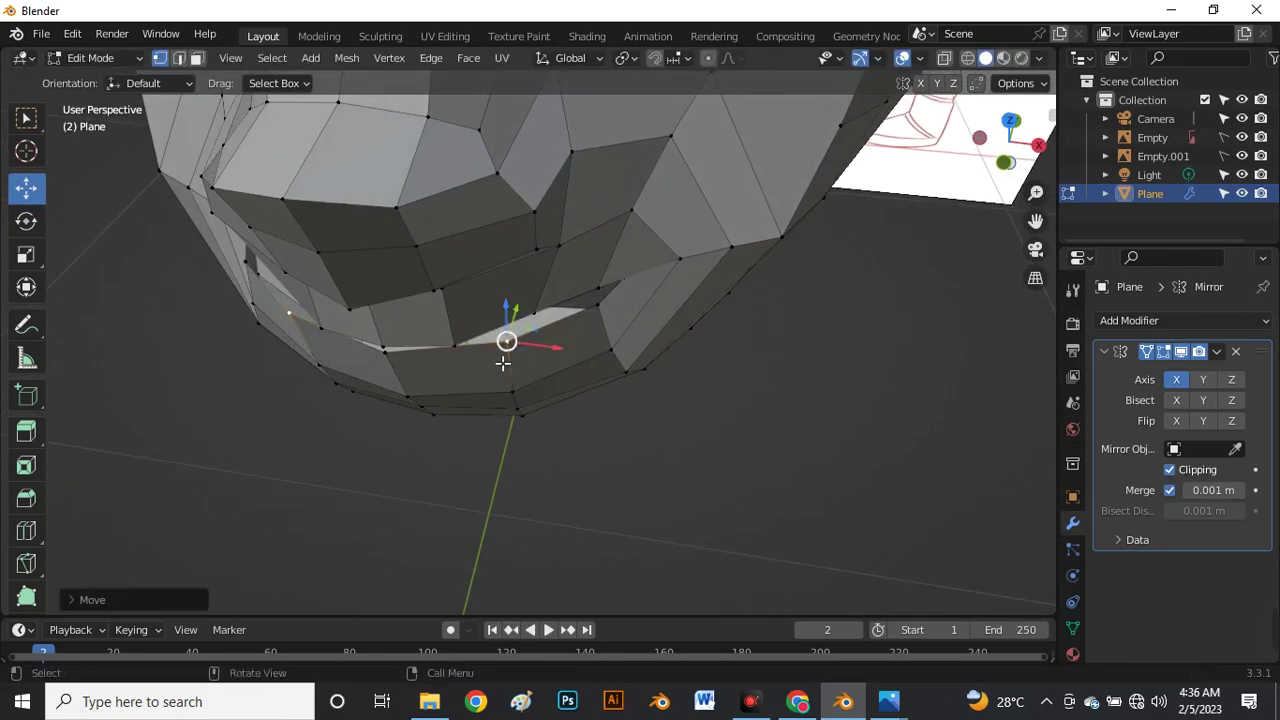
# Move the cheek vertices above the mouth corner forward along Y to smooth the loops beside the nose.
pyautogui.moveTo(503, 363); pyautogui.dragTo(554, 293, button='middle')
pyautogui.scroll(4, 507, 270)
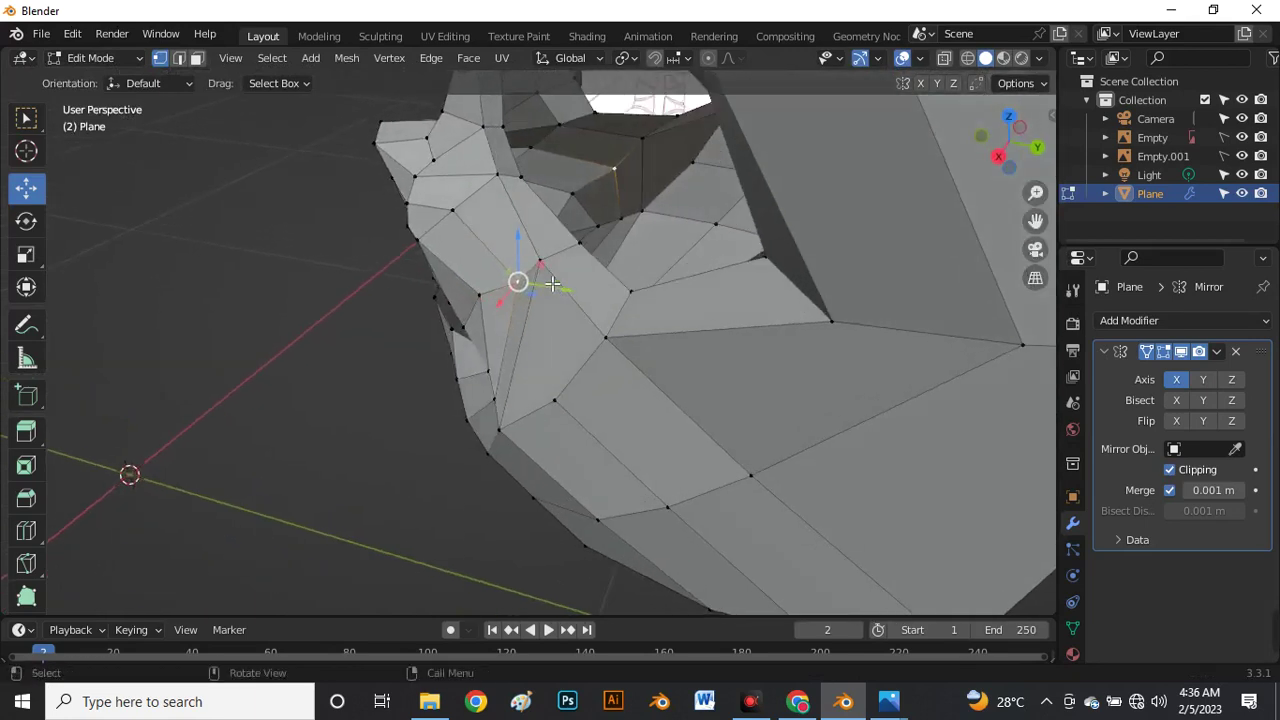
pyautogui.moveTo(564, 290); pyautogui.dragTo(491, 286)
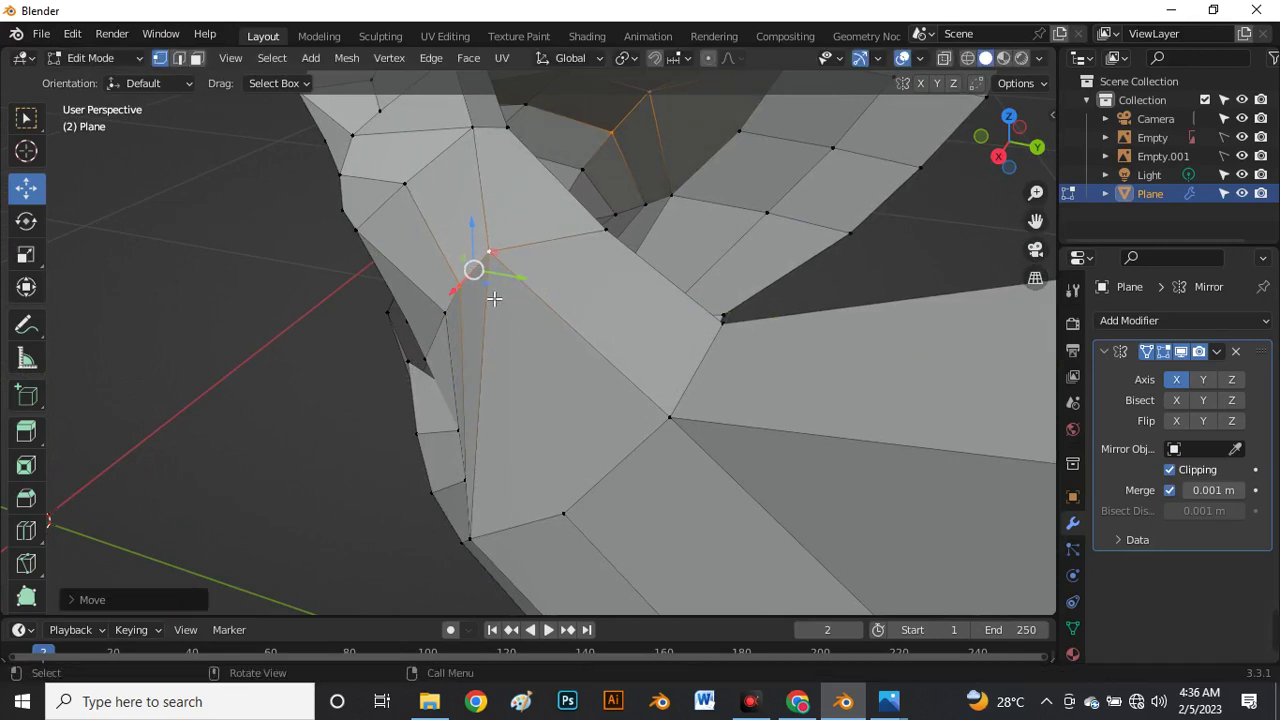
pyautogui.moveTo(491, 286); pyautogui.dragTo(729, 198, button='middle')
pyautogui.moveTo(585, 275); pyautogui.dragTo(571, 265, button='middle')
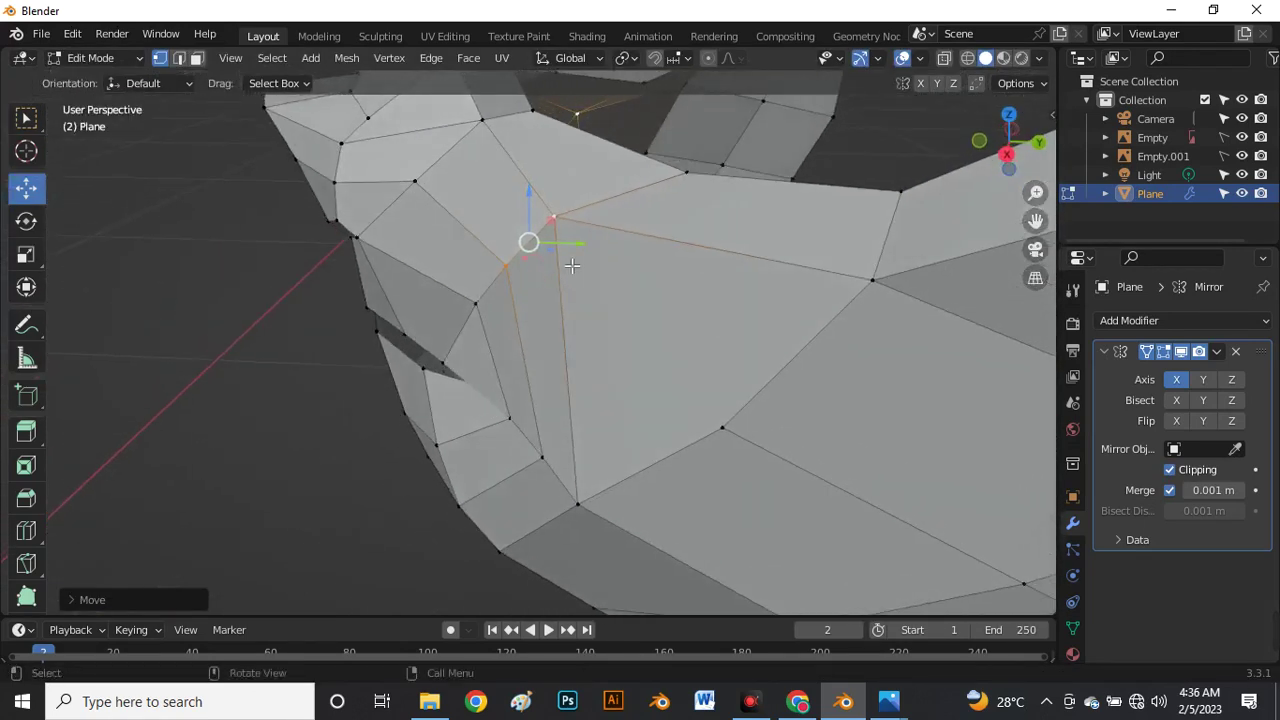
pyautogui.click(519, 269)
pyautogui.moveTo(548, 277); pyautogui.dragTo(544, 278)
# Move the two loop vertices beside the mouth corner forward along Y.
pyautogui.click(510, 419)
pyautogui.keyDown('shift'); pyautogui.click(541, 457); pyautogui.keyUp('shift')
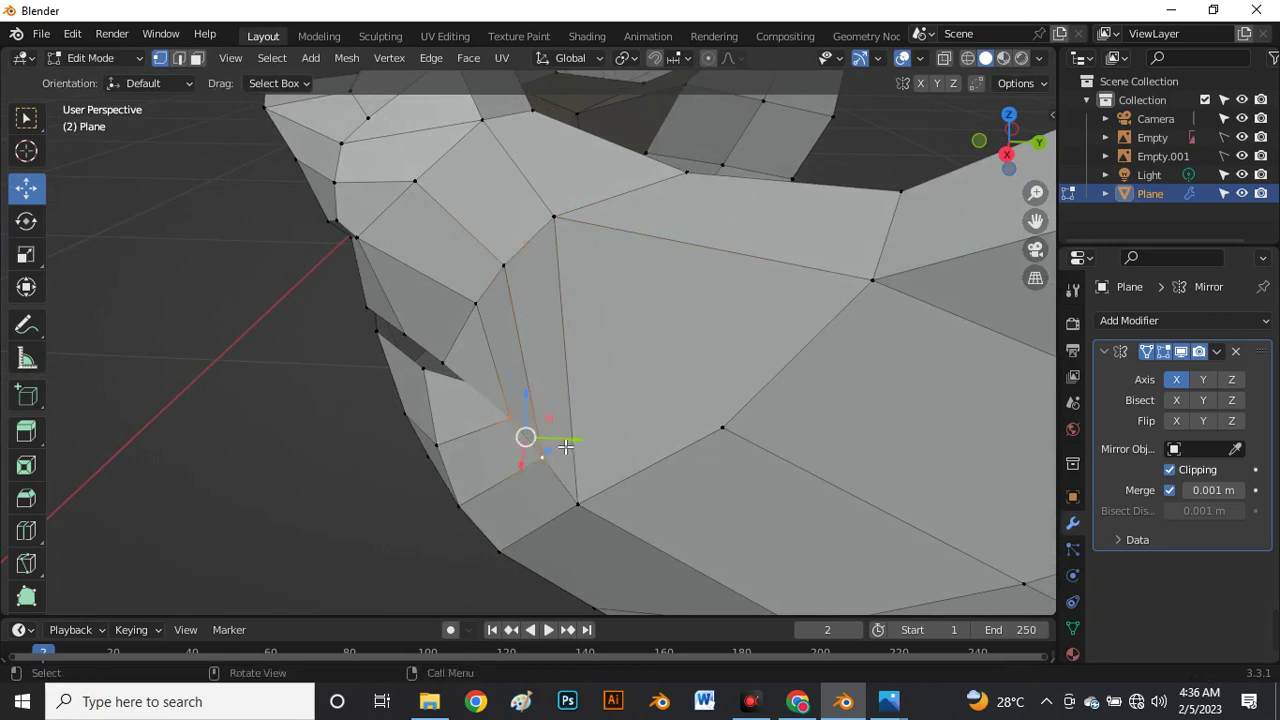
pyautogui.moveTo(560, 443); pyautogui.dragTo(528, 428)
pyautogui.keyDown('shift'); pyautogui.click(540, 448); pyautogui.keyUp('shift')
pyautogui.click(558, 456)
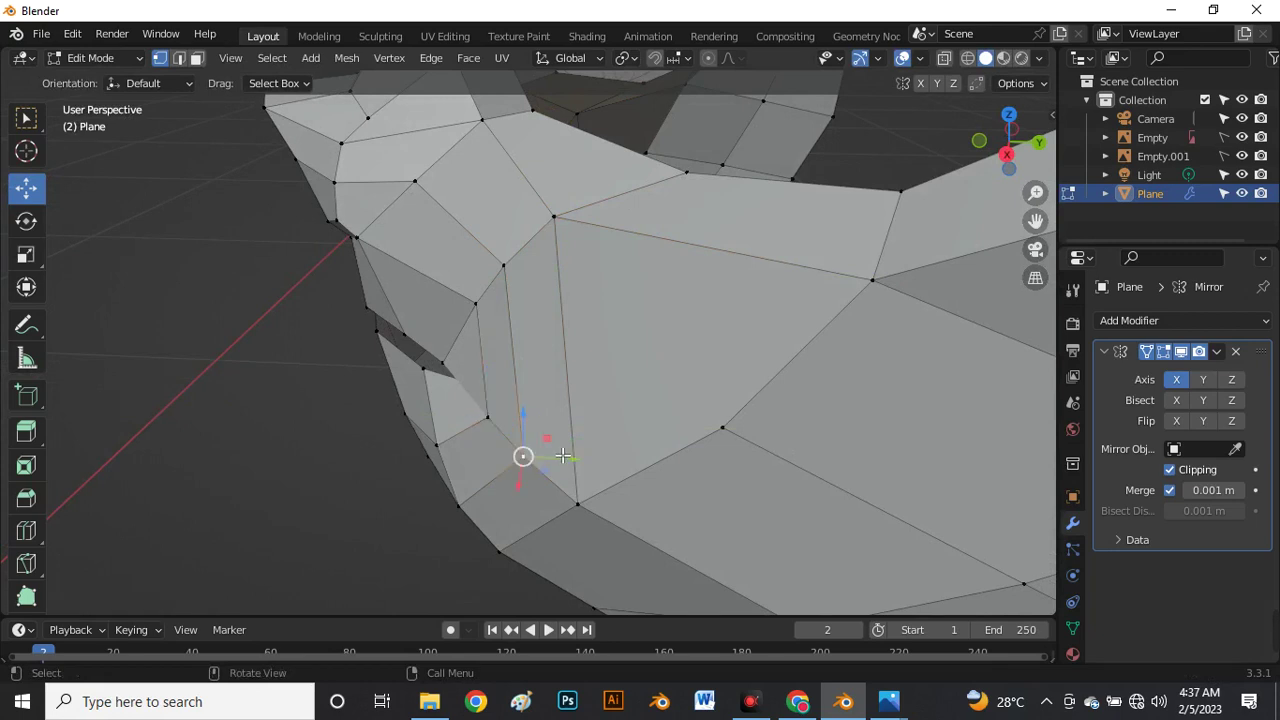
pyautogui.moveTo(569, 467); pyautogui.dragTo(616, 513)
pyautogui.click(578, 505)
# Select the outer cheek vertex and its neighbor on the face edge, and shift them slightly outward in the front view.
pyautogui.moveTo(534, 417); pyautogui.dragTo(715, 334, button='middle')
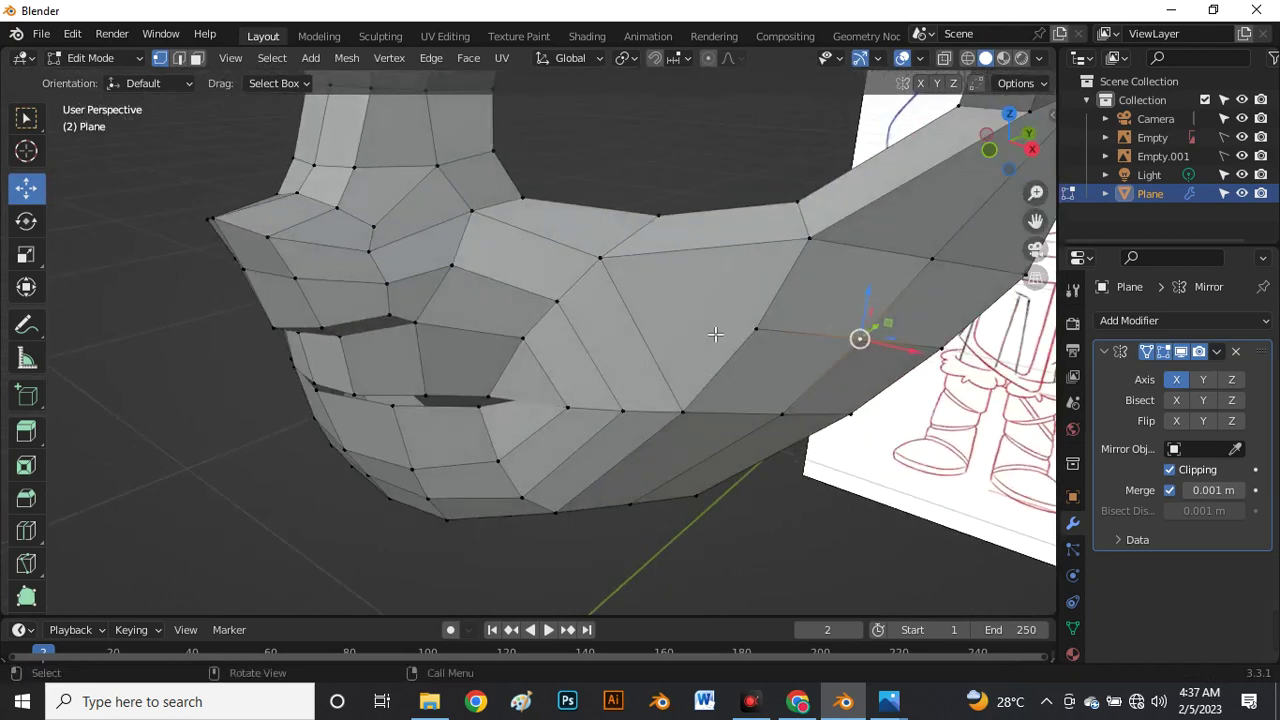
pyautogui.keyDown('shift'); pyautogui.click(938, 350); pyautogui.keyUp('shift')
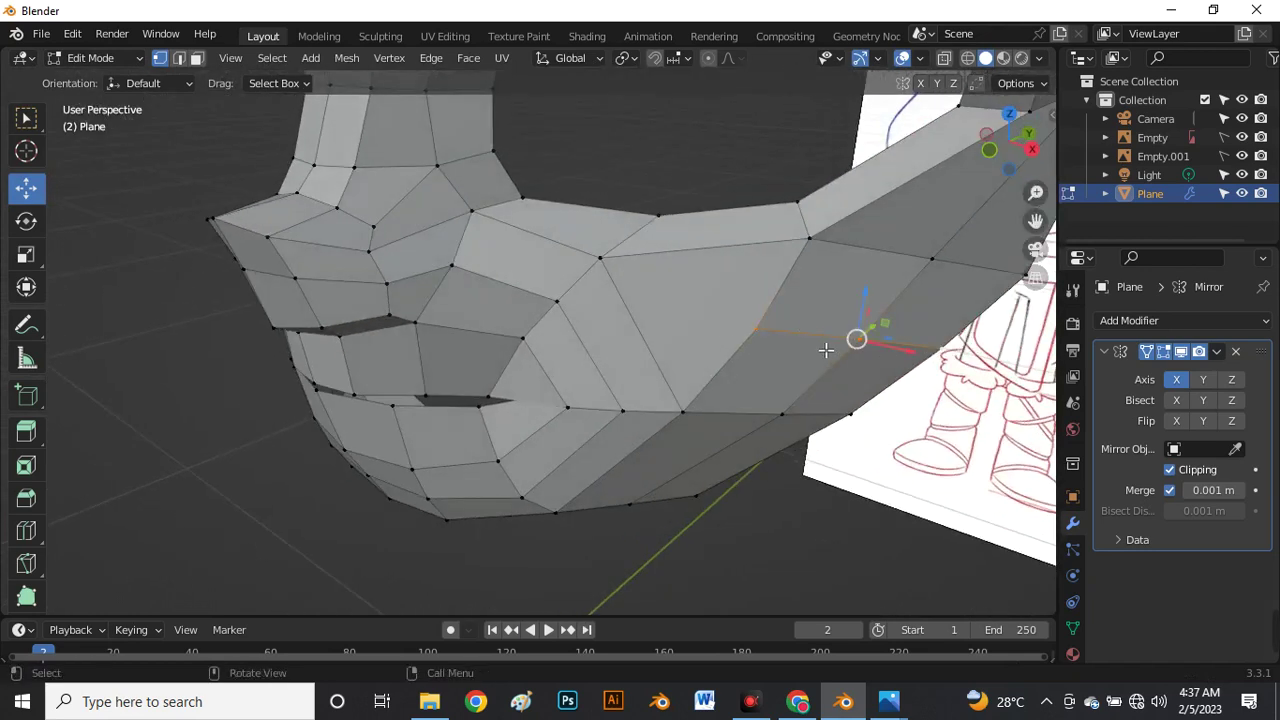
pyautogui.press('`')
pyautogui.click(711, 290)
pyautogui.scroll(-2, 783, 325)
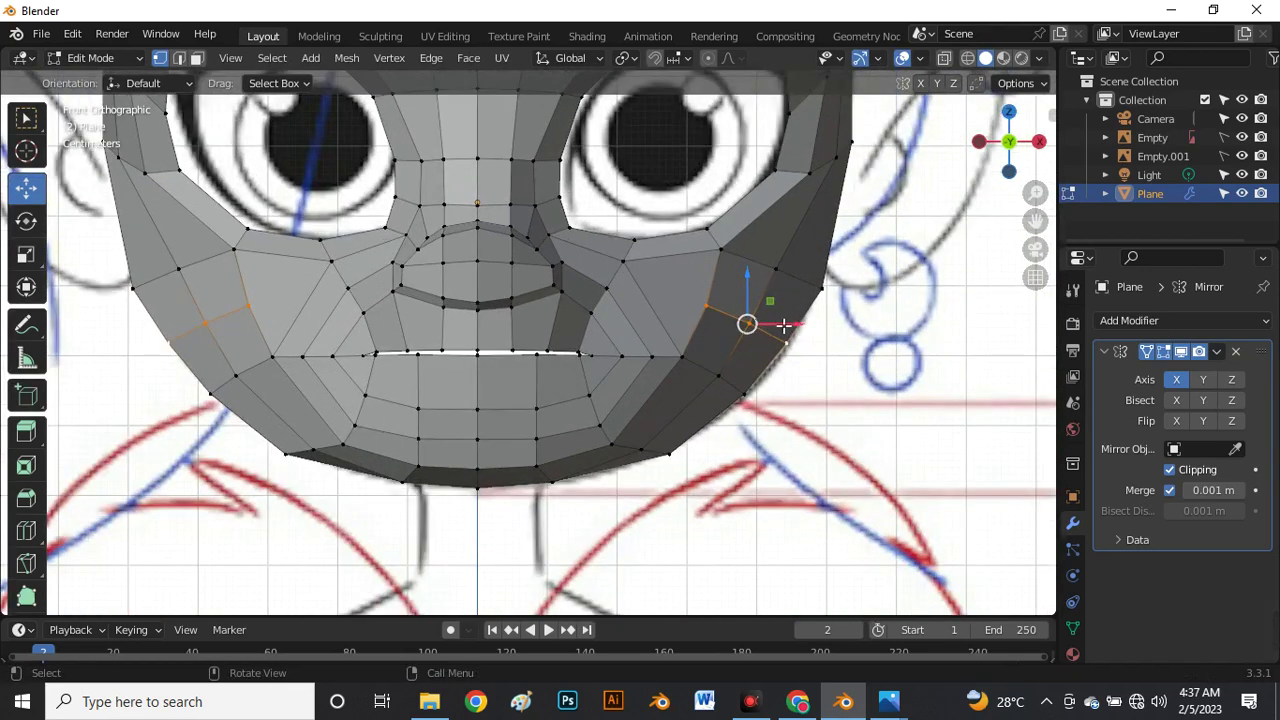
pyautogui.moveTo(780, 325); pyautogui.dragTo(828, 288)
# Adjust the cheek vertex below the eye's outer corner and the face-edge vertex beside it to follow the reference outline.
pyautogui.click(721, 248)
pyautogui.keyDown('shift'); pyautogui.click(818, 289); pyautogui.keyUp('shift')
pyautogui.hotkey('alt', 'z')
pyautogui.click(847, 299)
pyautogui.click(742, 256)
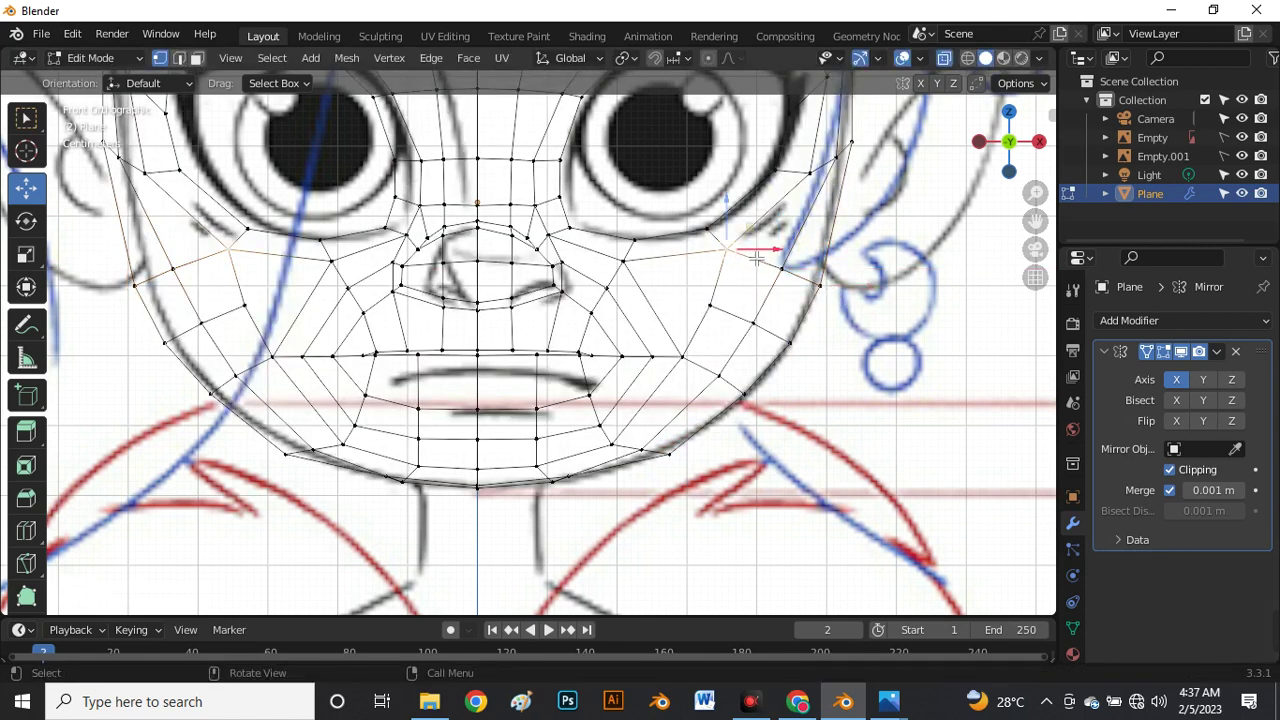
pyautogui.hotkey('alt', 'z')
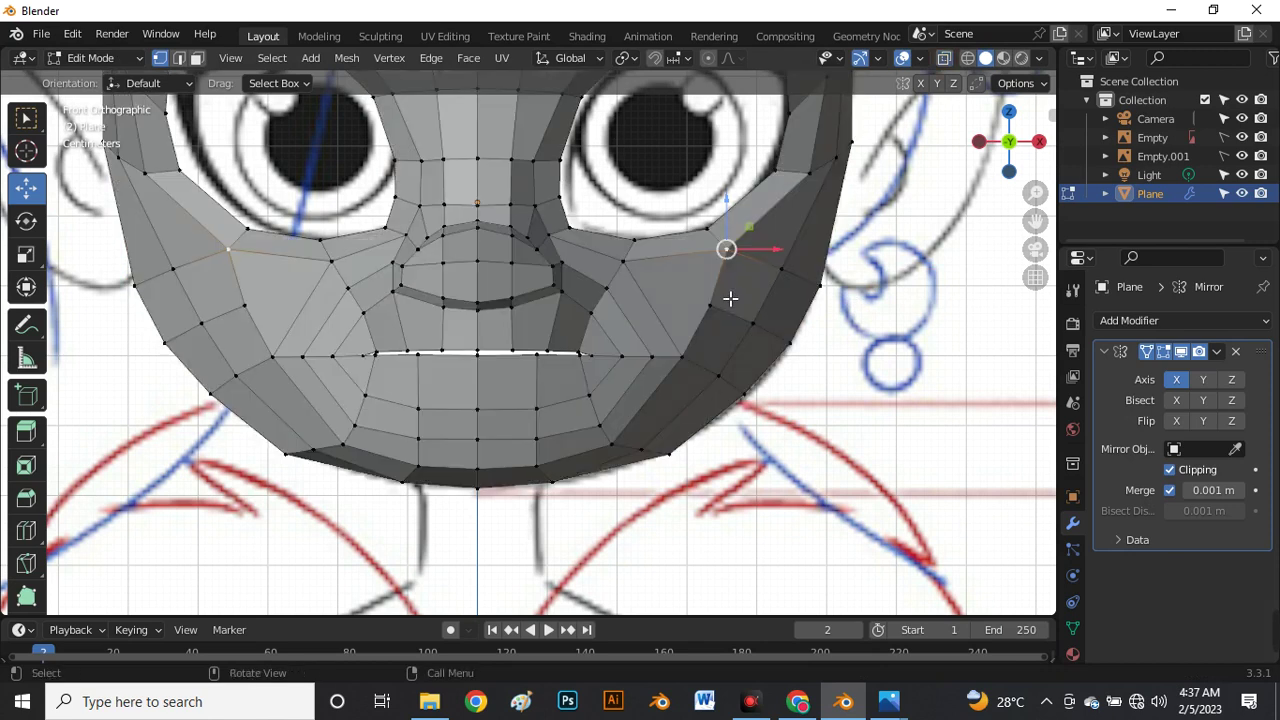
pyautogui.click(844, 353)
# Nudge the temple vertex beside the eye's outer corner and the forehead-side vertices outward in X-ray to follow the front outline.
pyautogui.scroll(-4, 629, 391)
pyautogui.scroll(6, 759, 353)
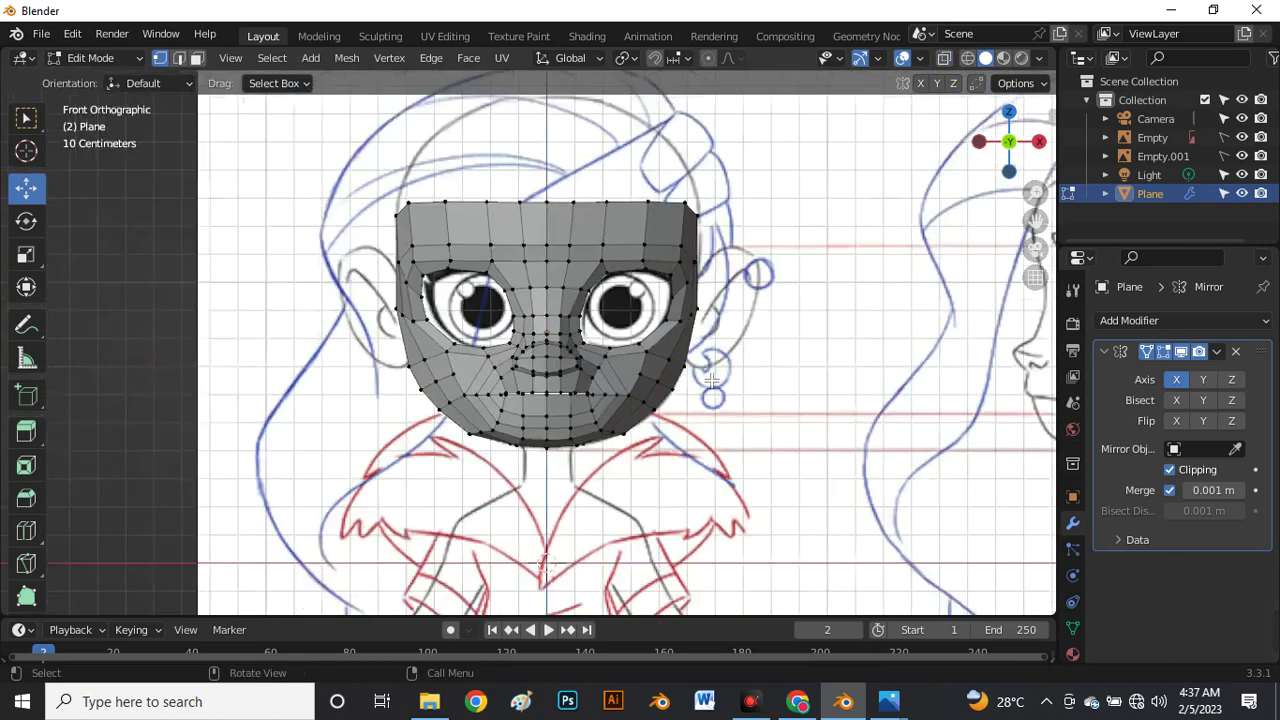
pyautogui.hotkey('alt', 'z')
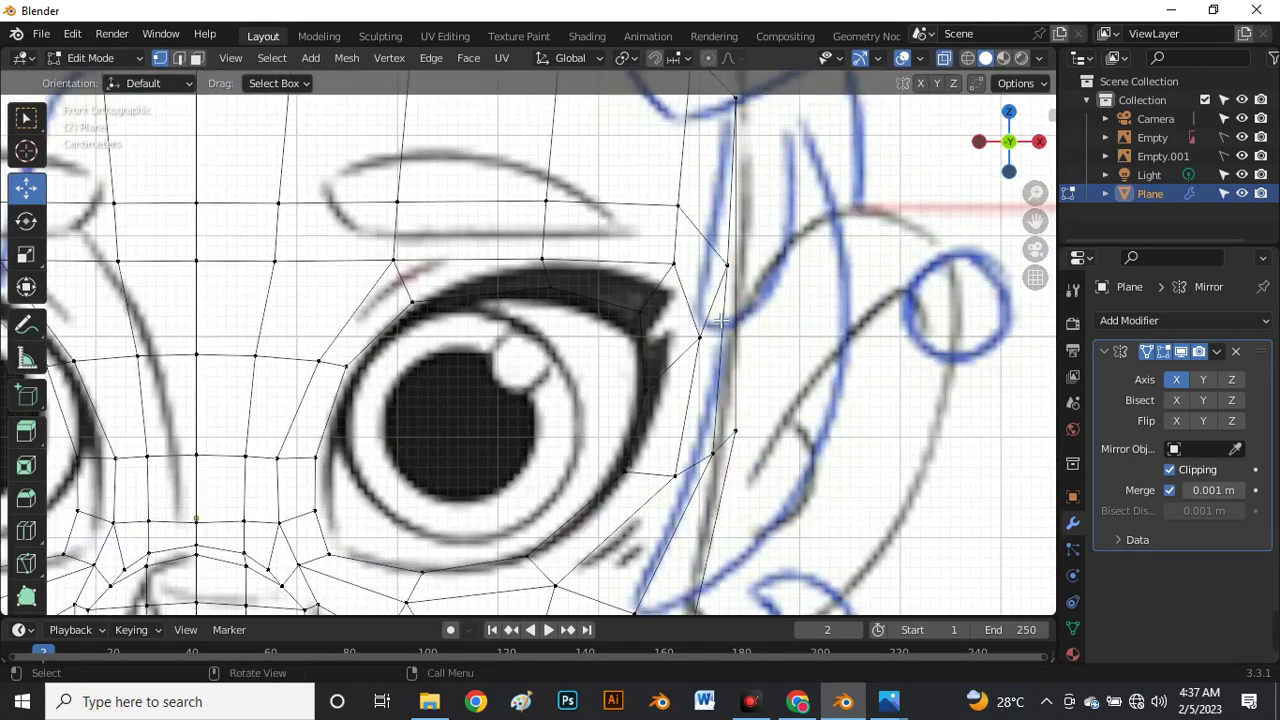
pyautogui.moveTo(776, 271); pyautogui.dragTo(780, 270)
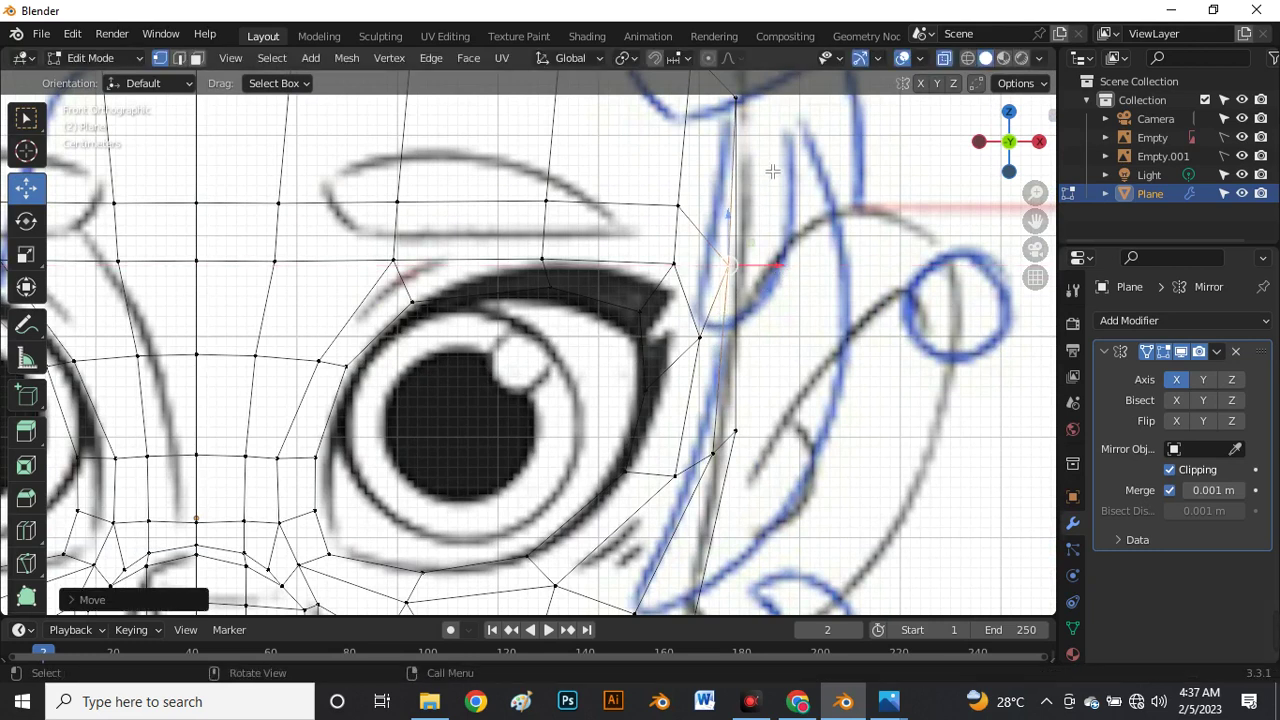
pyautogui.click(755, 110)
pyautogui.scroll(-4, 750, 118)
pyautogui.scroll(4, 748, 160)
pyautogui.moveTo(740, 178); pyautogui.dragTo(760, 186)
pyautogui.hotkey('alt', 'z')
pyautogui.scroll(-4, 760, 250)
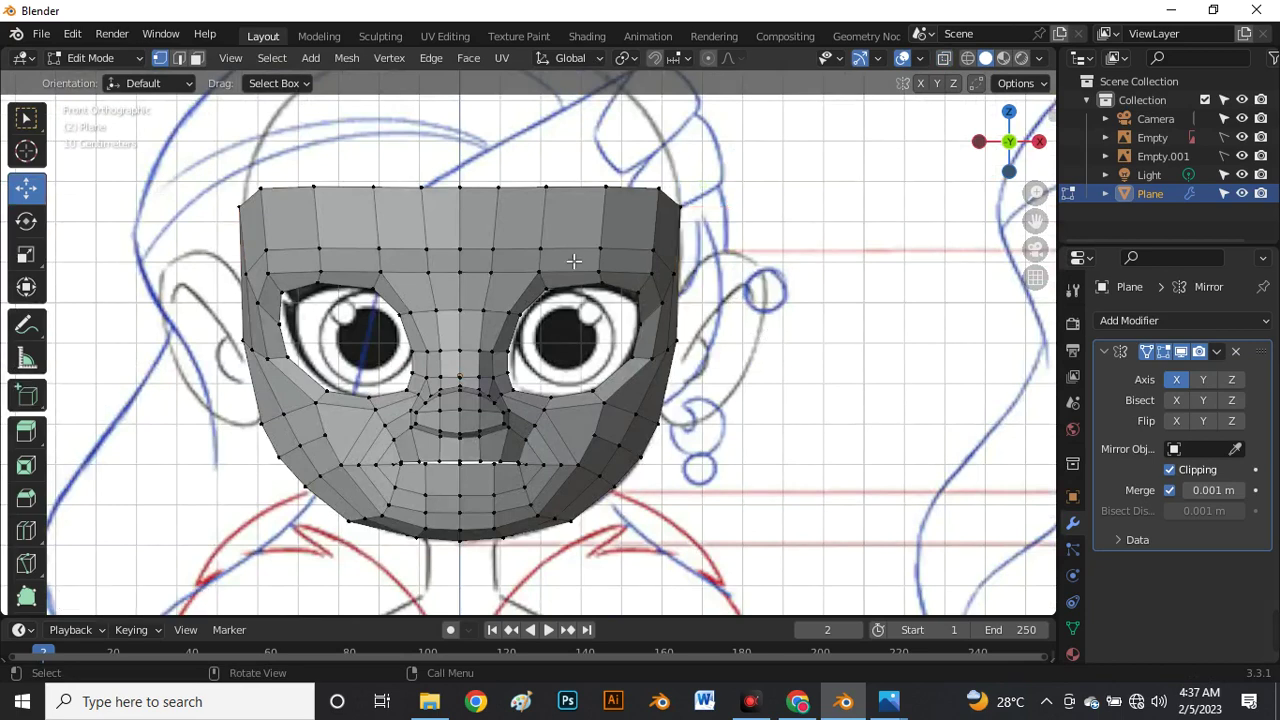
# Examine the face mesh's curvature and outline from the front, from above and from the right side.
pyautogui.scroll(-2, 558, 325)
pyautogui.scroll(3, 558, 325)
pyautogui.scroll(-2, 500, 340)
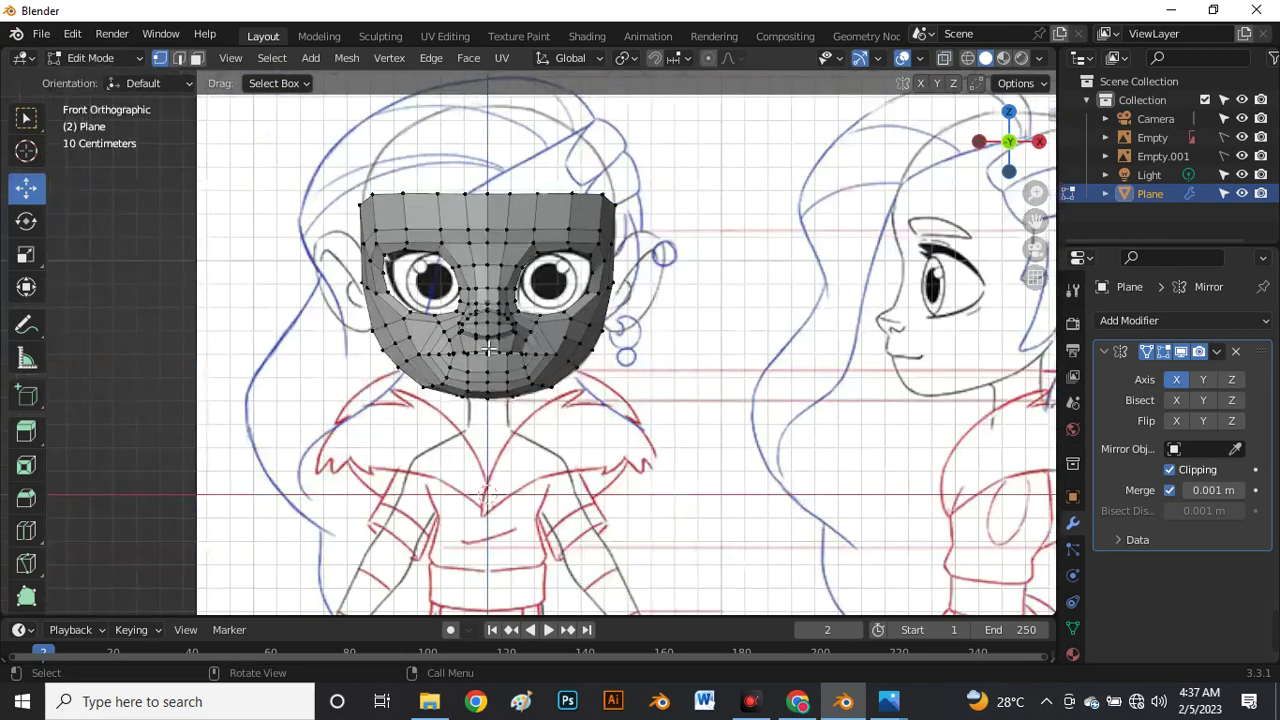
pyautogui.moveTo(537, 302); pyautogui.dragTo(651, 394, button='middle')
pyautogui.scroll(3, 675, 371)
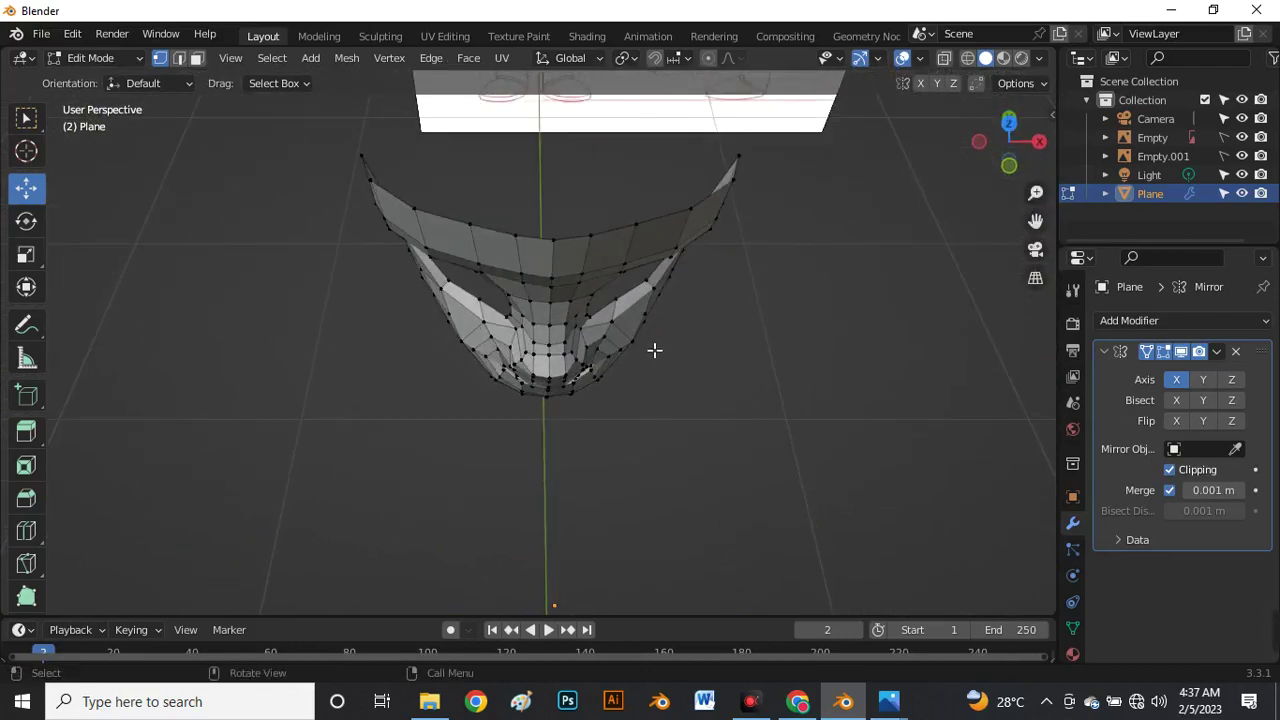
pyautogui.press('`')
pyautogui.click(771, 320)
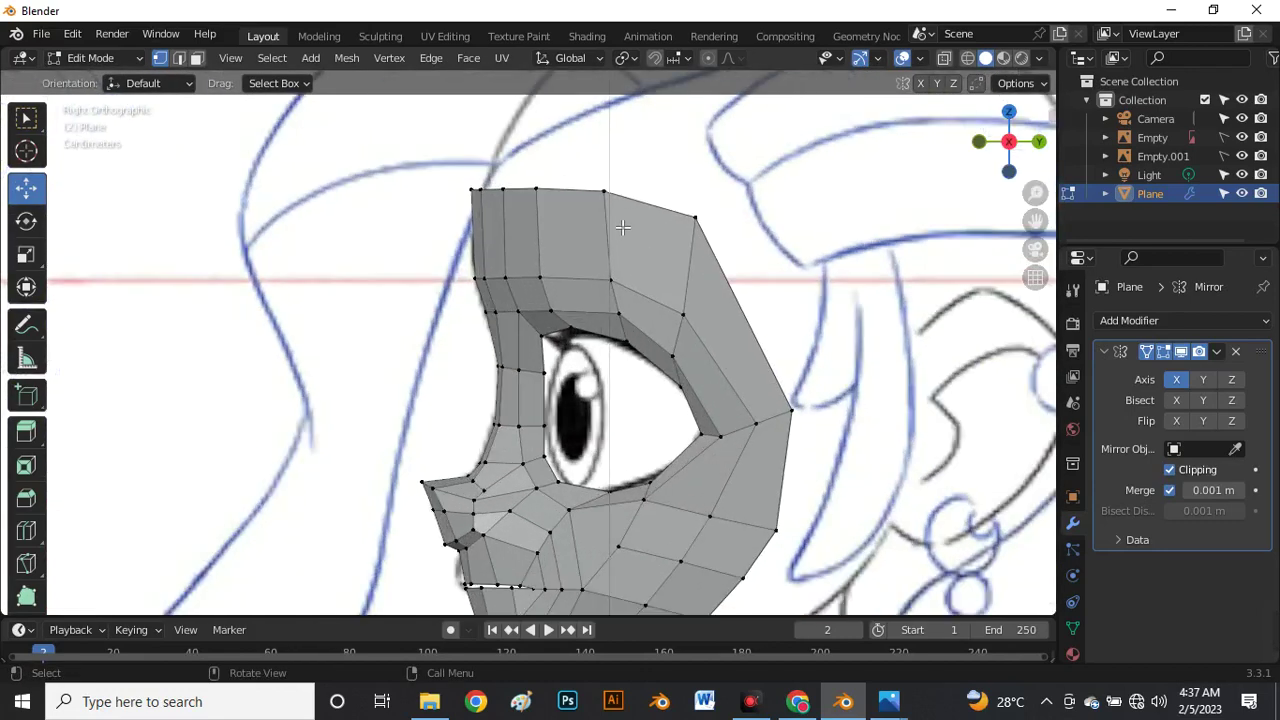
pyautogui.scroll(-5, 620, 228)
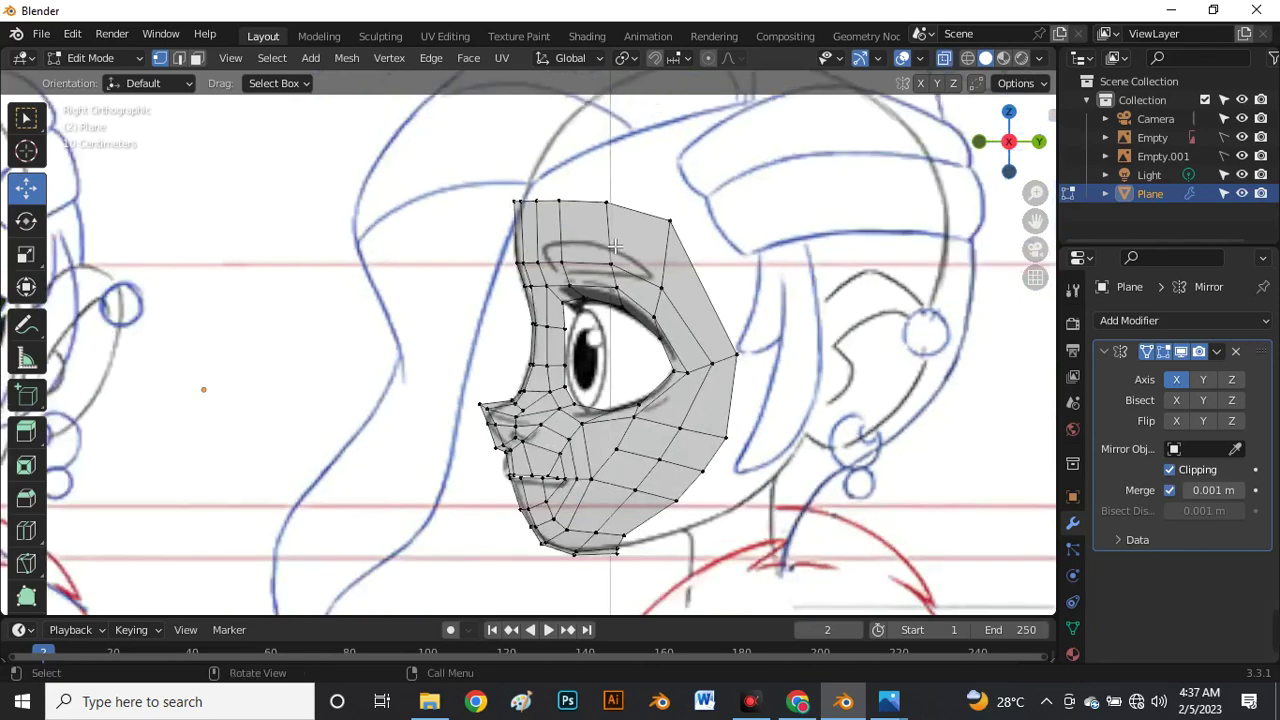
# Select the vertical vertex column on the forehead above the inner eye and move it along Y.
pyautogui.moveTo(609, 254); pyautogui.dragTo(592, 186, button='middle')
pyautogui.click(590, 215)
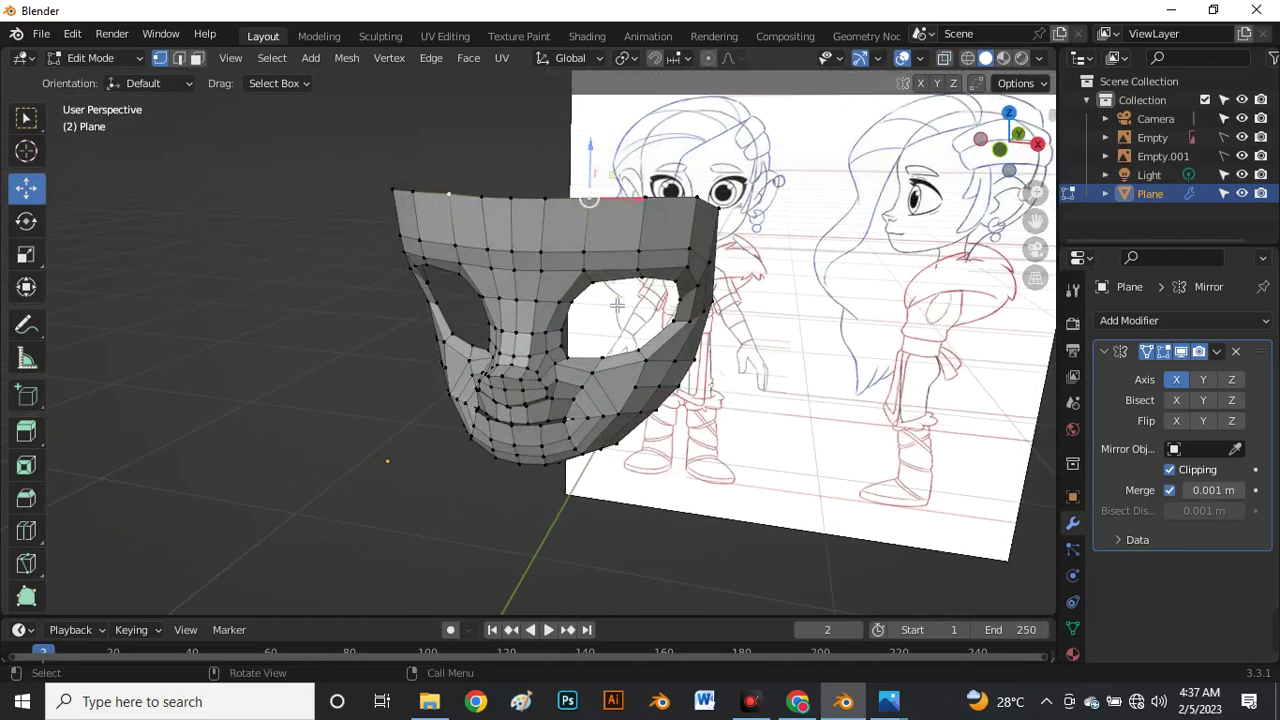
pyautogui.keyDown('ctrl'); pyautogui.click(591, 281); pyautogui.keyUp('ctrl')
pyautogui.moveTo(656, 275); pyautogui.dragTo(599, 281, button='middle')
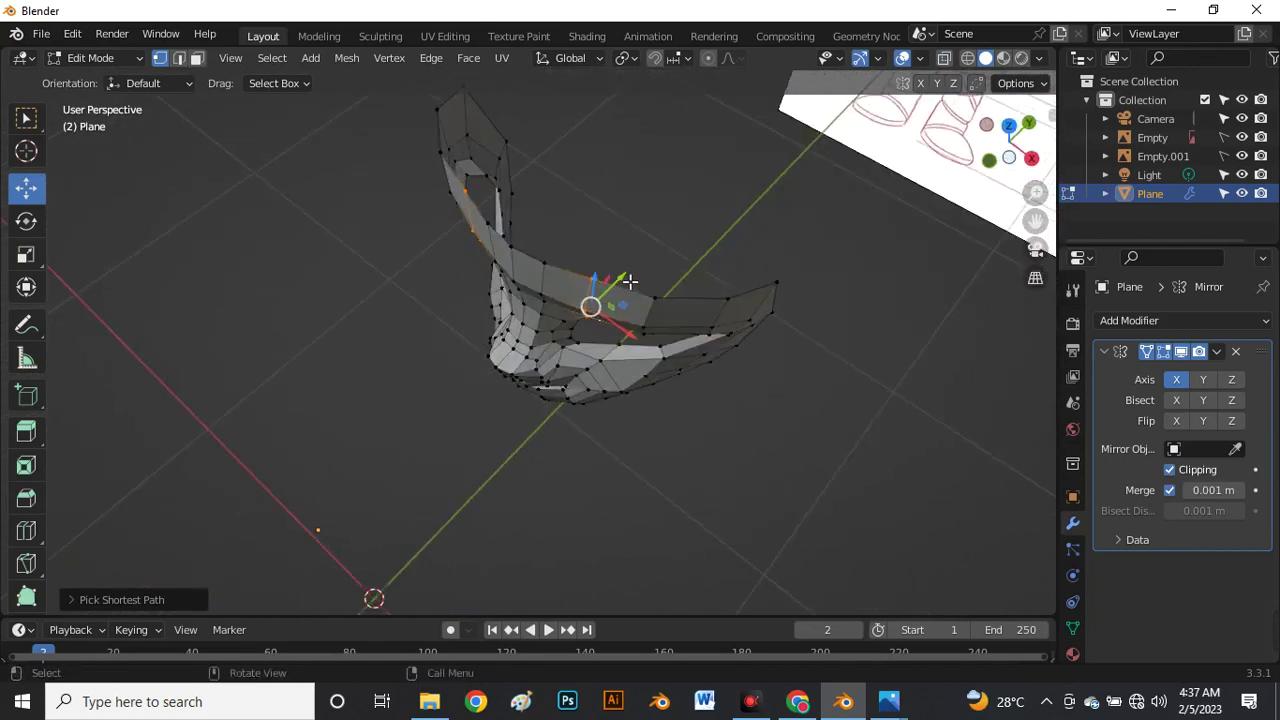
pyautogui.moveTo(630, 281); pyautogui.dragTo(626, 287)
# Select the forehead vertex column nearer the centre line, from the top border down to the brow, and shift it along Y.
pyautogui.scroll(2, 549, 274)
pyautogui.click(550, 272)
pyautogui.moveTo(550, 272); pyautogui.dragTo(555, 246, button='middle')
pyautogui.keyDown('ctrl'); pyautogui.click(558, 294); pyautogui.keyUp('ctrl')
pyautogui.moveTo(558, 294); pyautogui.dragTo(569, 286, button='middle')
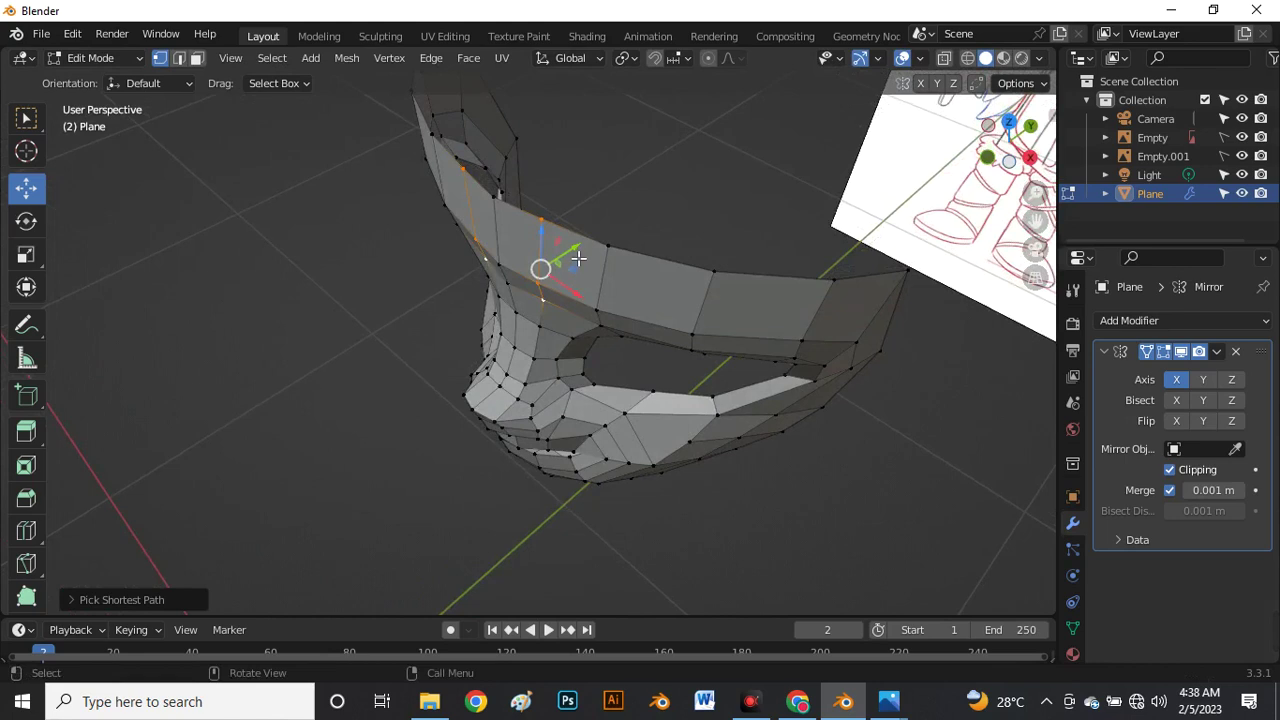
pyautogui.moveTo(572, 258); pyautogui.dragTo(574, 260)
# Adjust the forehead vertices between the centre and the outer brow along Y to round the curve seen from above.
pyautogui.moveTo(574, 260); pyautogui.dragTo(528, 297, button='middle')
pyautogui.click(571, 263)
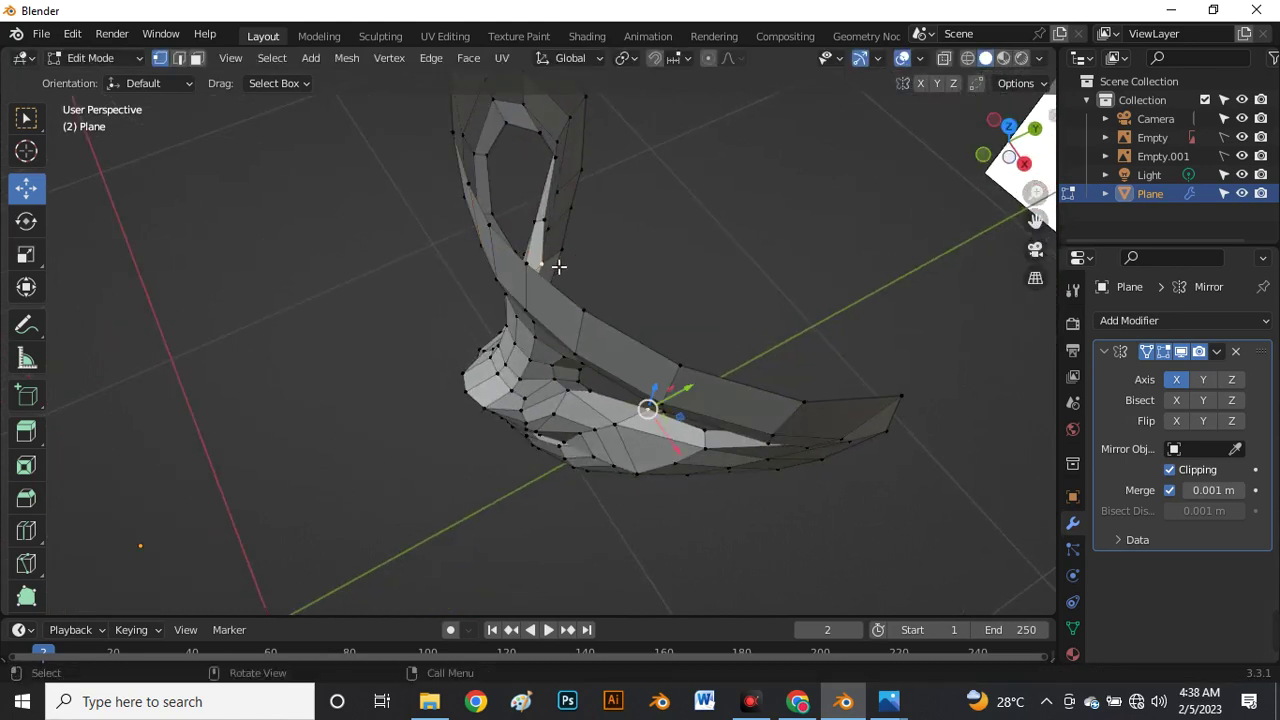
pyautogui.click(550, 261)
pyautogui.moveTo(578, 250); pyautogui.dragTo(632, 325)
pyautogui.click(584, 305)
pyautogui.moveTo(634, 329); pyautogui.dragTo(567, 386, button='middle')
pyautogui.click(524, 372)
pyautogui.moveTo(555, 377); pyautogui.dragTo(559, 386)
# Move the outer top-border vertices of the forehead, including the corner vertex, along Y to continue the rounded curve.
pyautogui.click(603, 479)
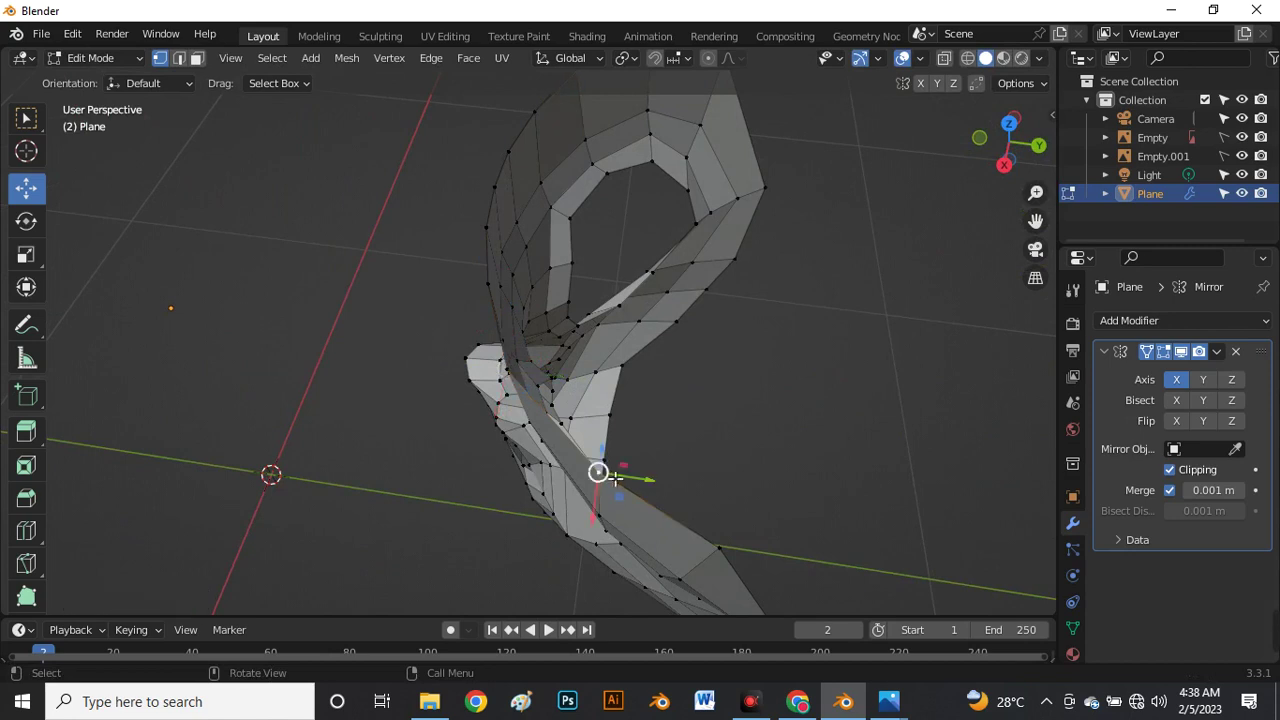
pyautogui.moveTo(604, 479); pyautogui.dragTo(626, 460)
pyautogui.moveTo(626, 460); pyautogui.dragTo(600, 497, button='middle')
pyautogui.click(603, 484)
pyautogui.click(620, 518)
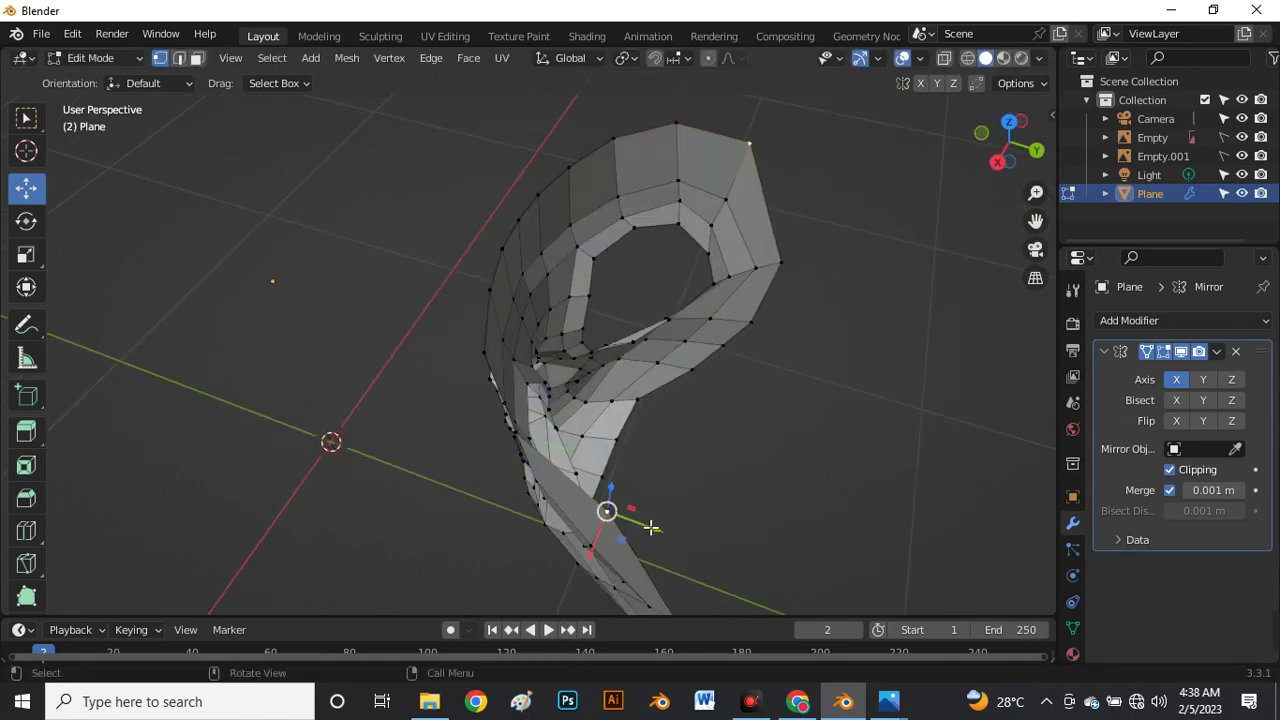
pyautogui.moveTo(636, 524); pyautogui.dragTo(593, 552)
pyautogui.moveTo(593, 552); pyautogui.dragTo(535, 358, button='middle')
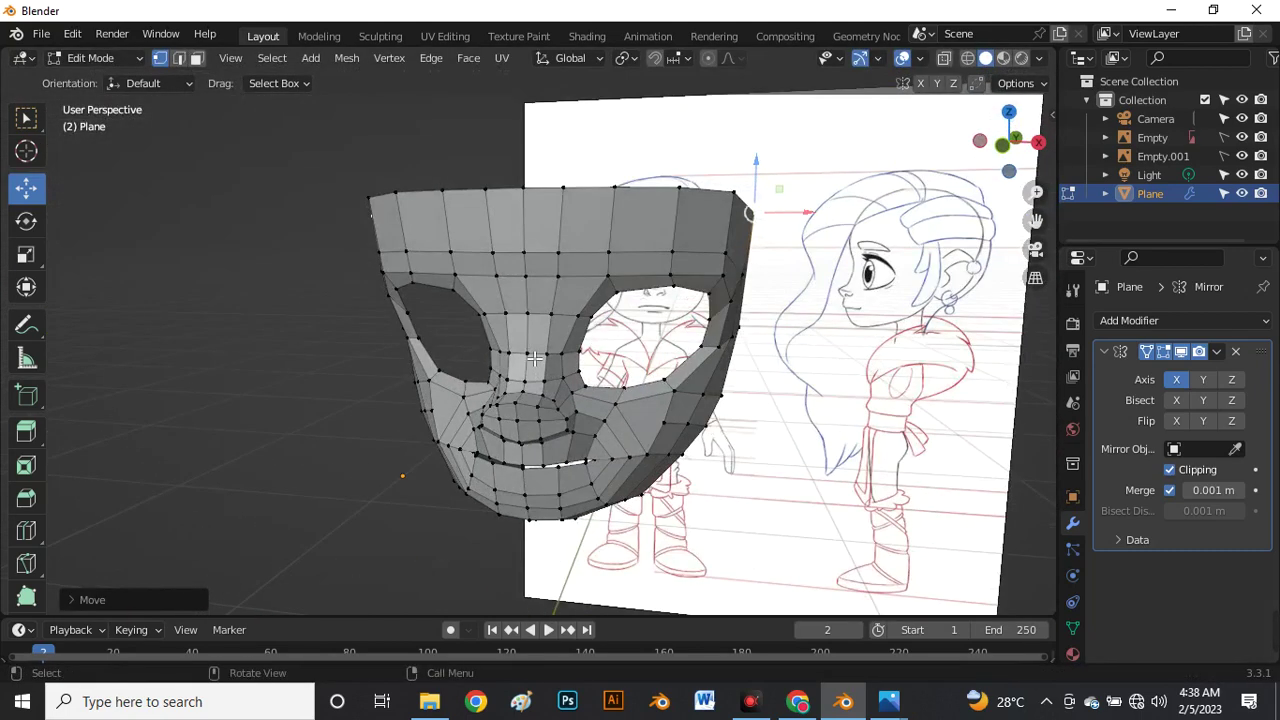
# Compare the reshaped forehead with the reference drawings in the front and right views.
pyautogui.press('`')
pyautogui.click(430, 292)
pyautogui.scroll(-3, 506, 236)
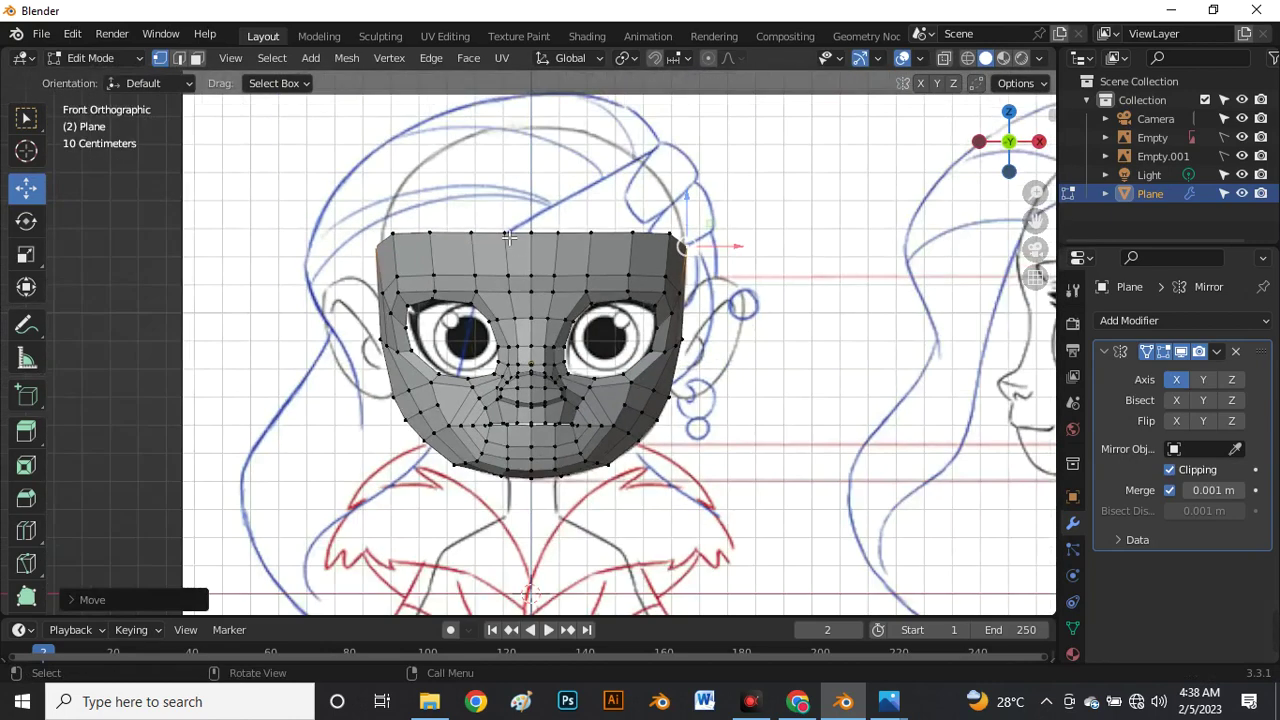
pyautogui.scroll(2, 505, 233)
pyautogui.scroll(-4, 476, 233)
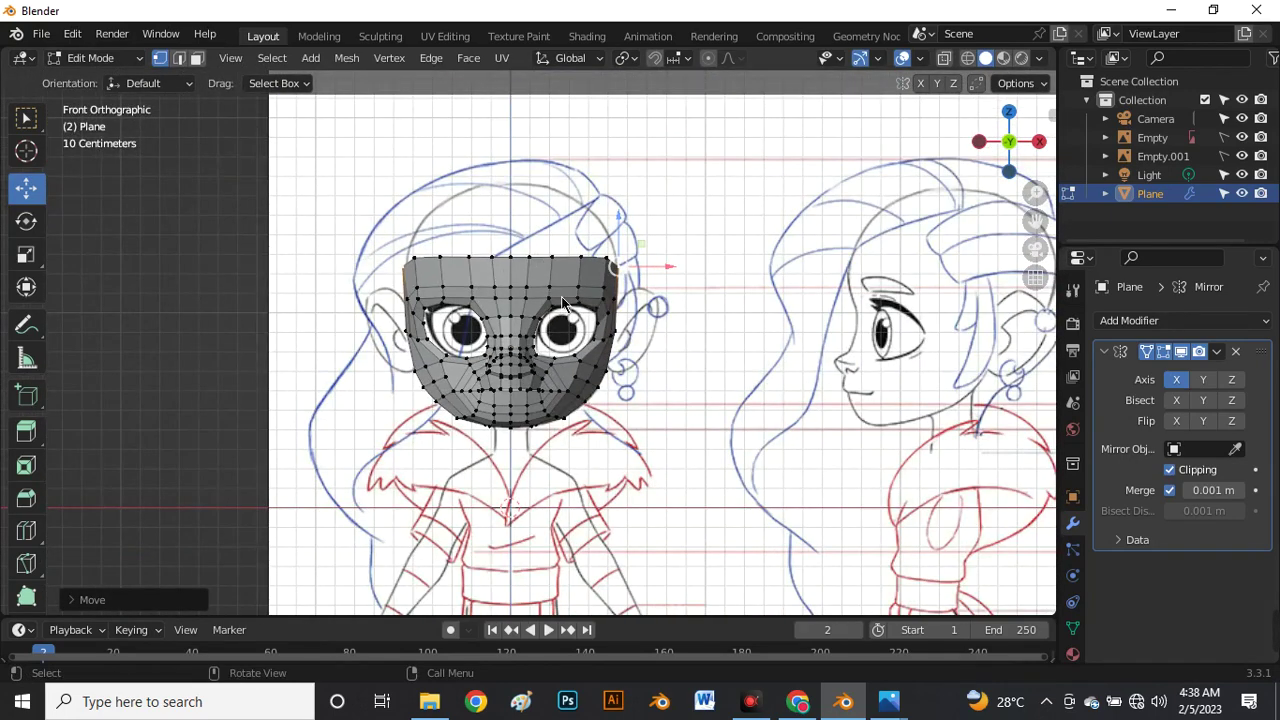
pyautogui.press('`')
pyautogui.click(686, 304)
pyautogui.scroll(4, 614, 340)
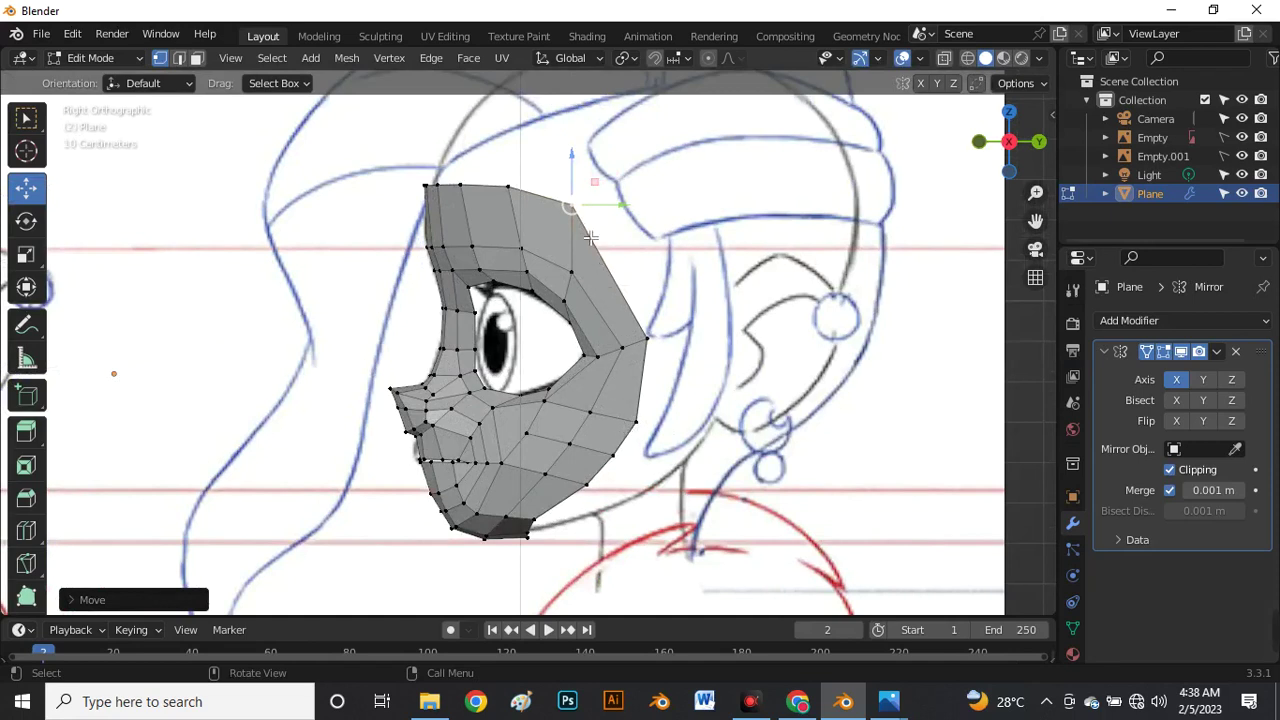
# Select the rear border edges of the face from the forehead corner past the temple down to the cheek.
pyautogui.press('2')
pyautogui.scroll(-2, 569, 206)
pyautogui.scroll(3, 570, 231)
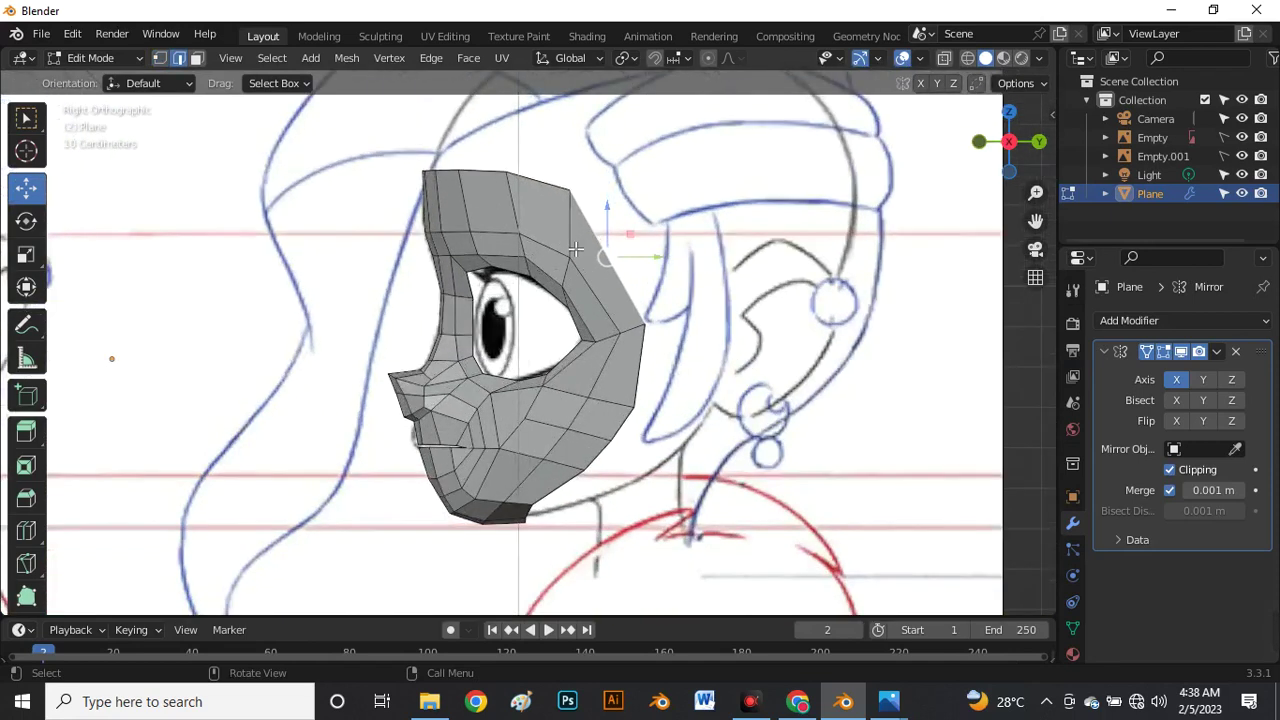
pyautogui.scroll(-5, 655, 388)
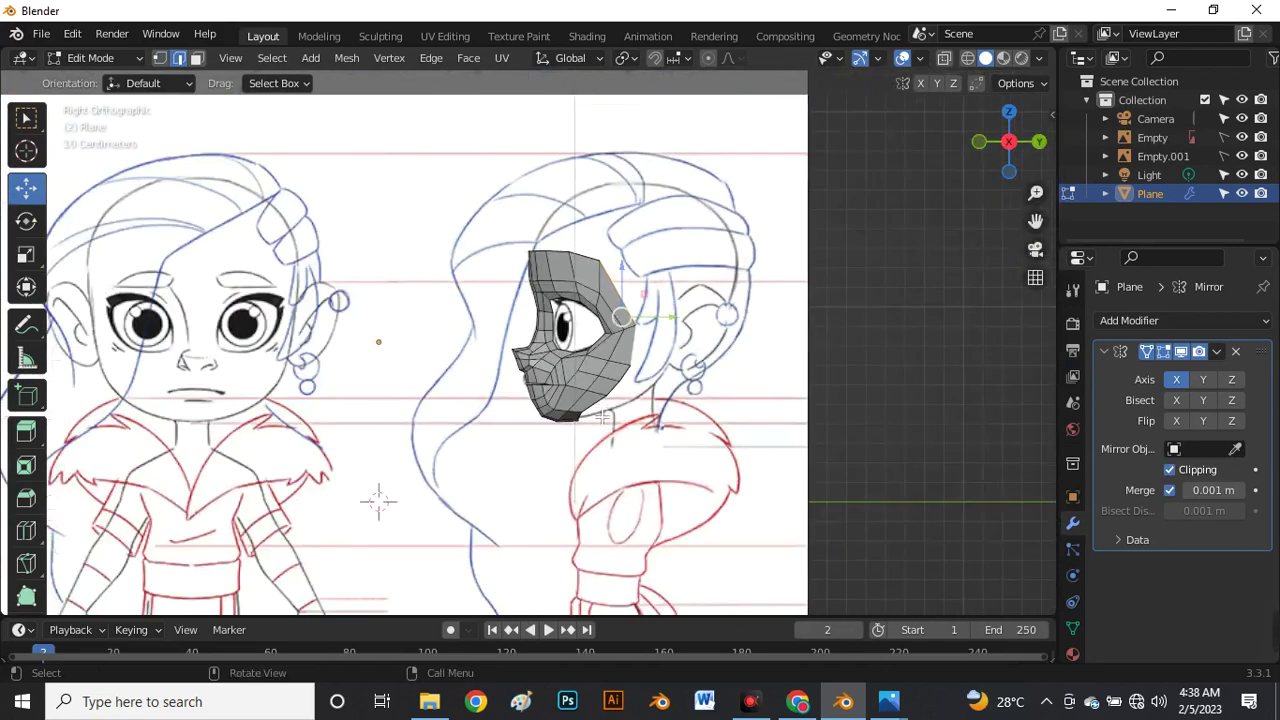
pyautogui.scroll(4, 628, 400)
pyautogui.scroll(3, 634, 354)
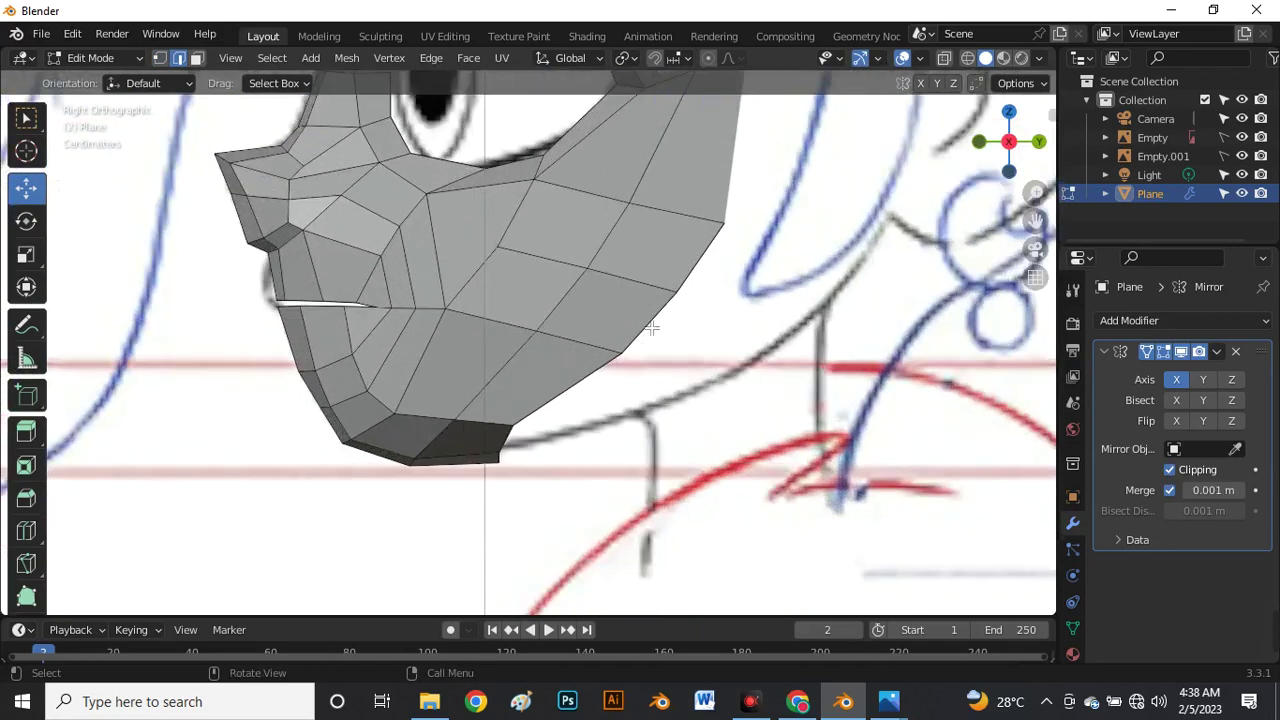
pyautogui.scroll(-6, 709, 270)
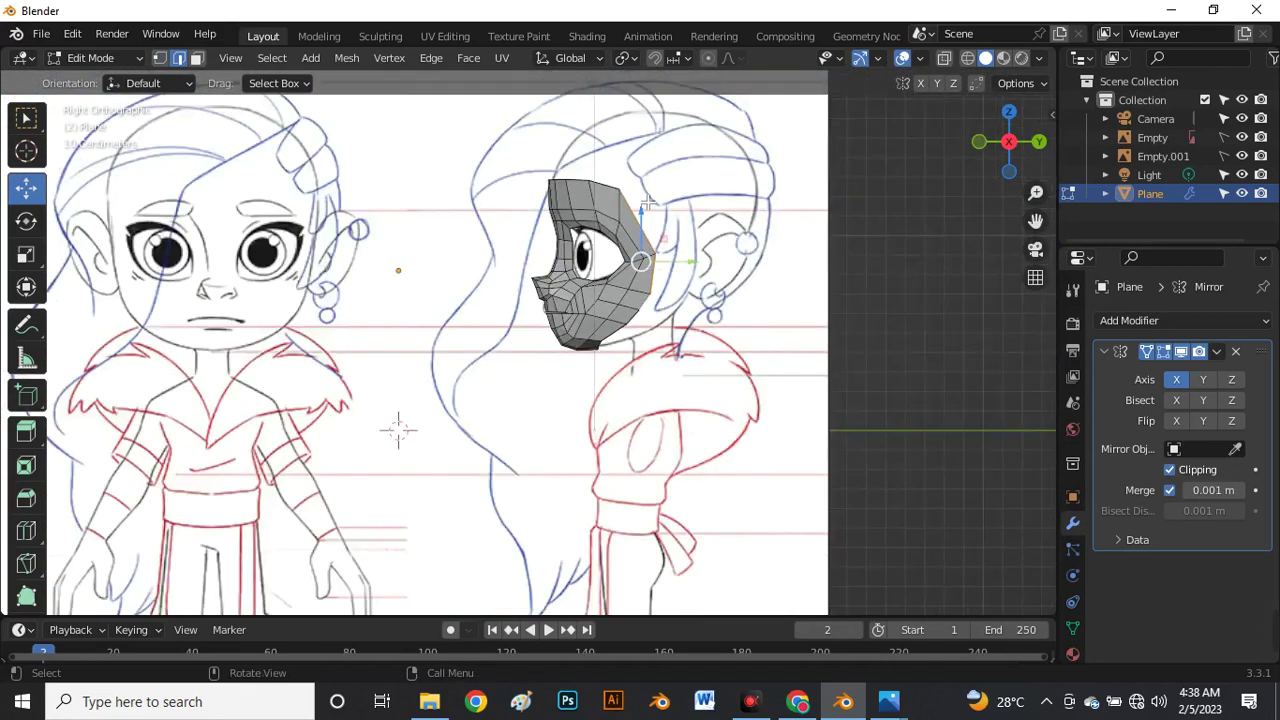
pyautogui.scroll(4, 679, 287)
# Straighten the selected rear border edges by scaling them along Y.
pyautogui.click(26, 254)
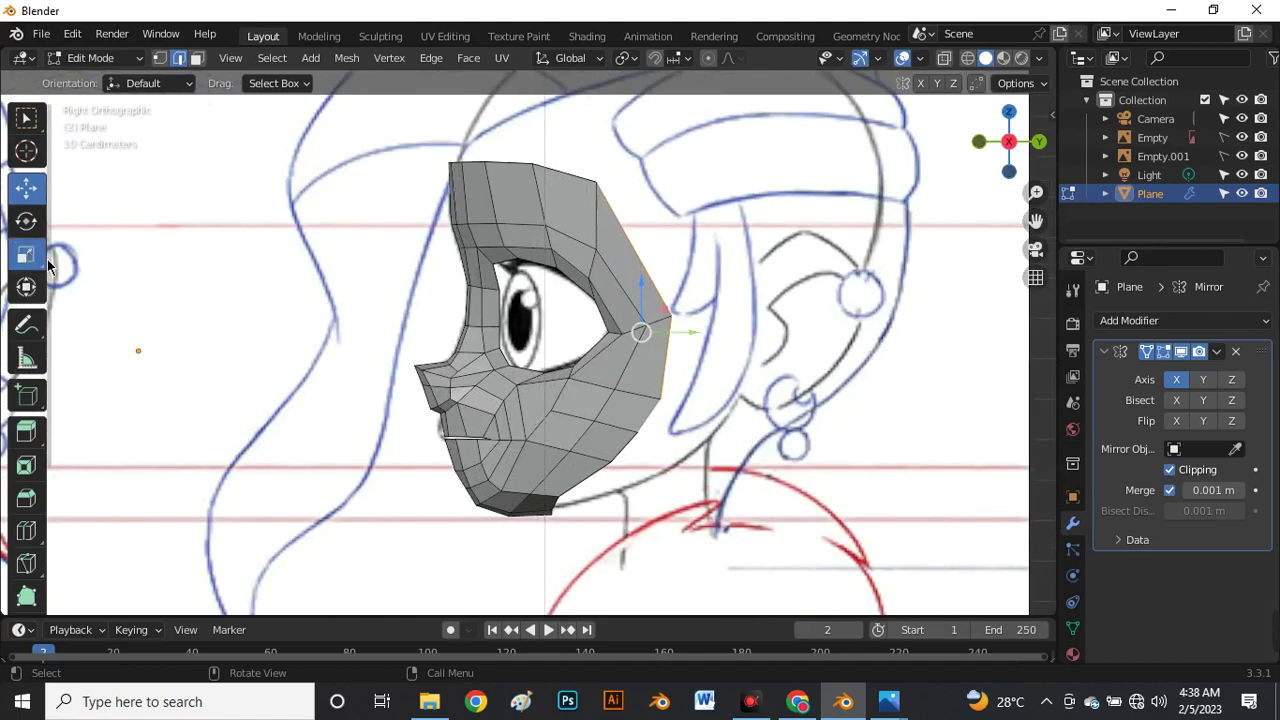
pyautogui.moveTo(697, 333)
pyautogui.mouseDown()
pyautogui.moveTo(641, 333)
pyautogui.moveTo(718, 341)
pyautogui.mouseUp()
pyautogui.click(26, 187)
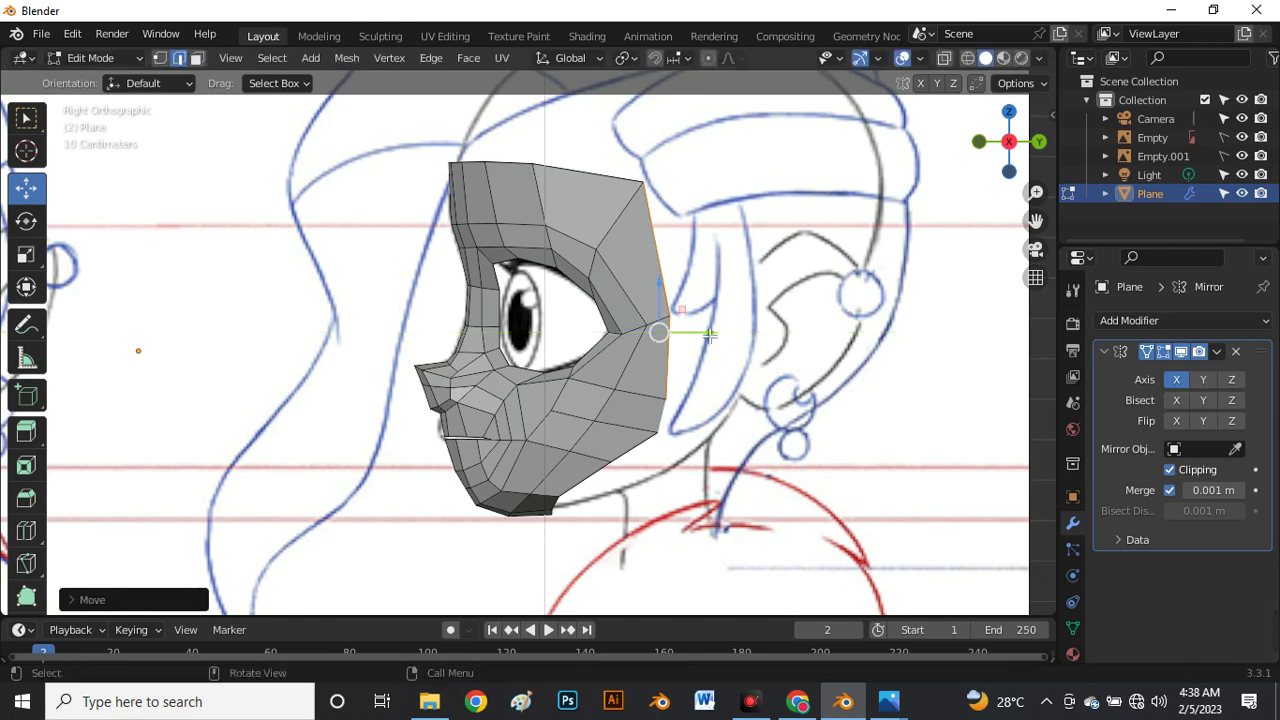
# Try to extrude the straightened rear border edges backward along Y to the front of the ear.
pyautogui.press('g')
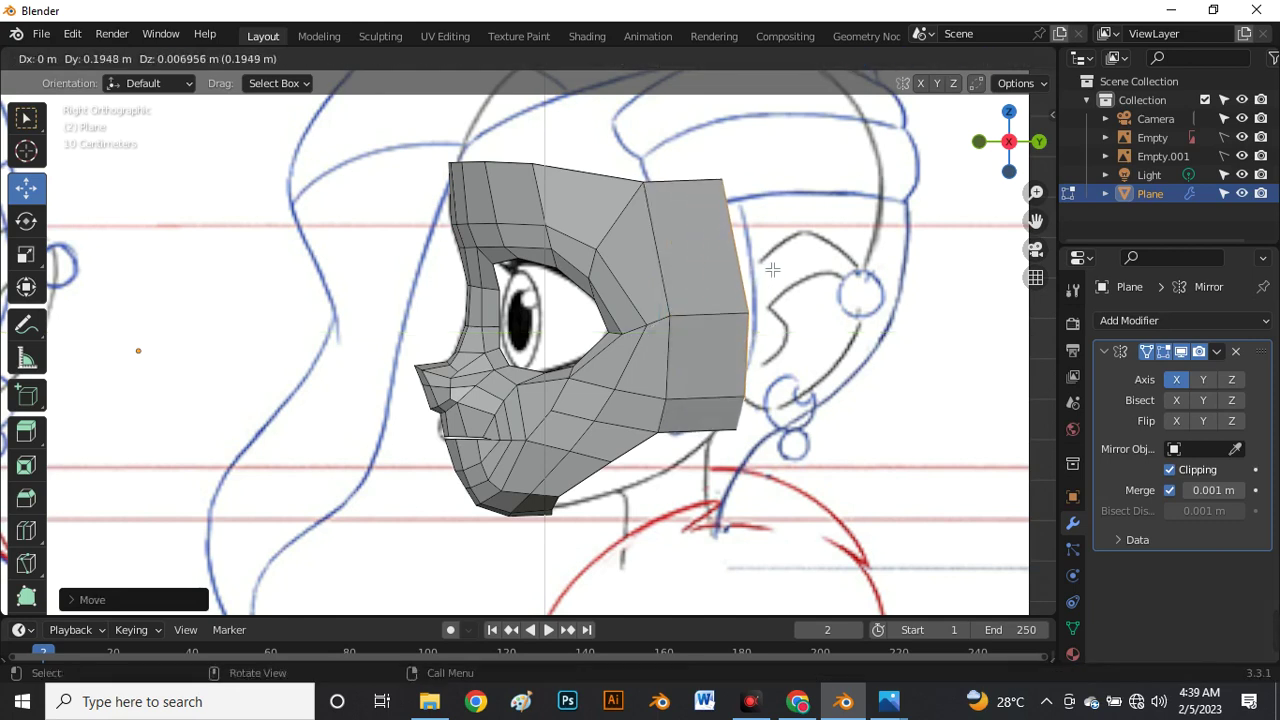
pyautogui.rightClick(772, 270)
pyautogui.moveTo(712, 330); pyautogui.dragTo(795, 330)
pyautogui.scroll(-5, 386, 471)
pyautogui.scroll(6, 420, 300)
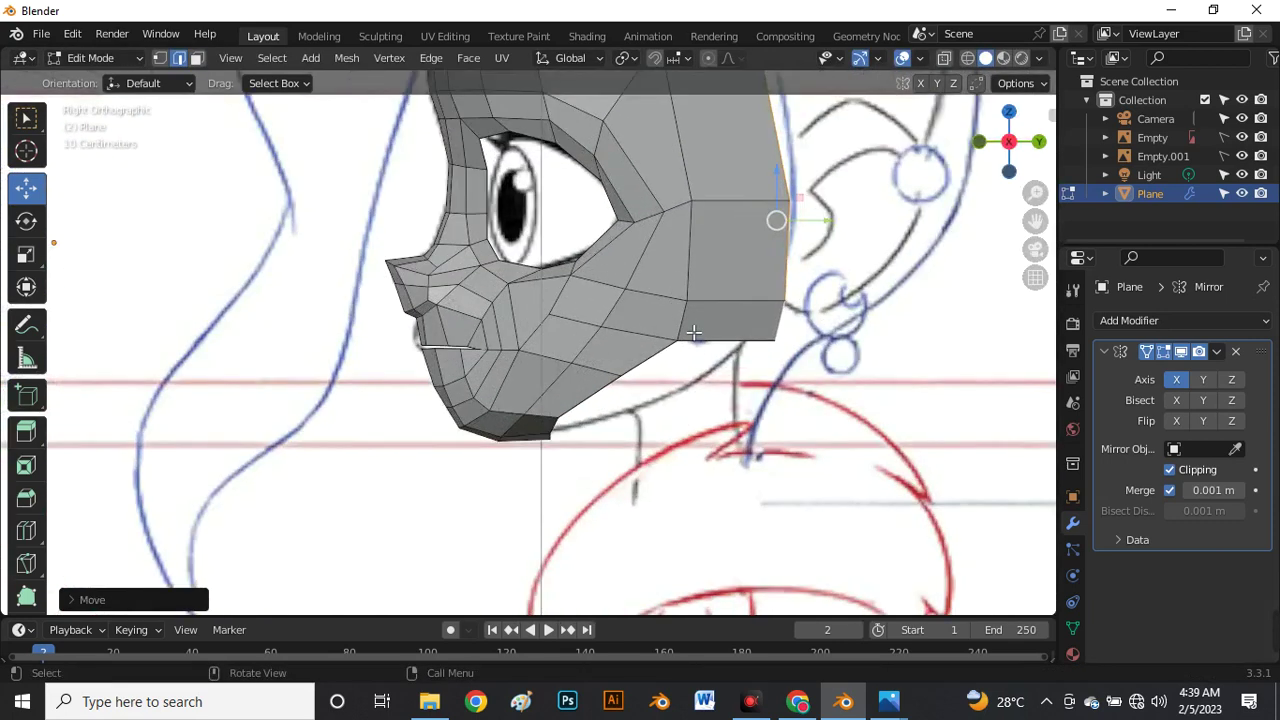
pyautogui.scroll(-6, 423, 451)
pyautogui.scroll(5, 700, 271)
pyautogui.scroll(1, 700, 271)
# Undo the backward extrusion and the straightening of the rear border edges.
pyautogui.hotkey('ctrl', 'z')
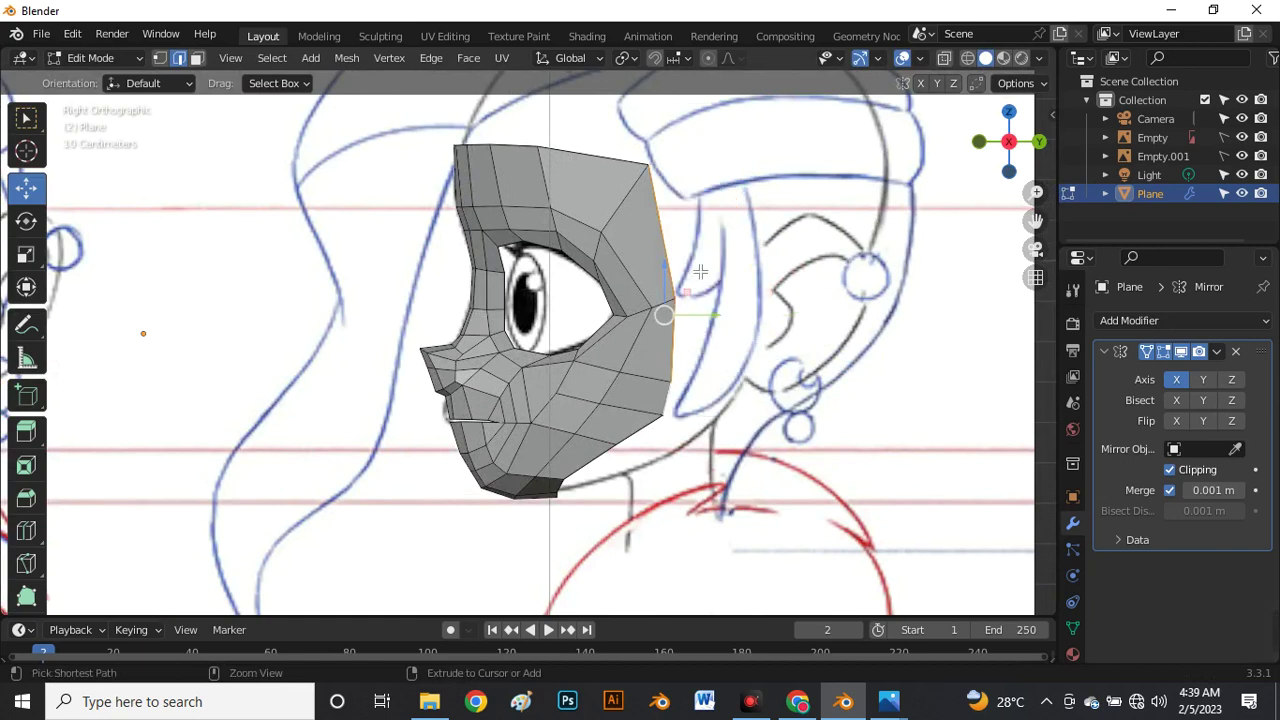
pyautogui.hotkey('ctrl', 'z')
pyautogui.hotkey('ctrl', 'z')
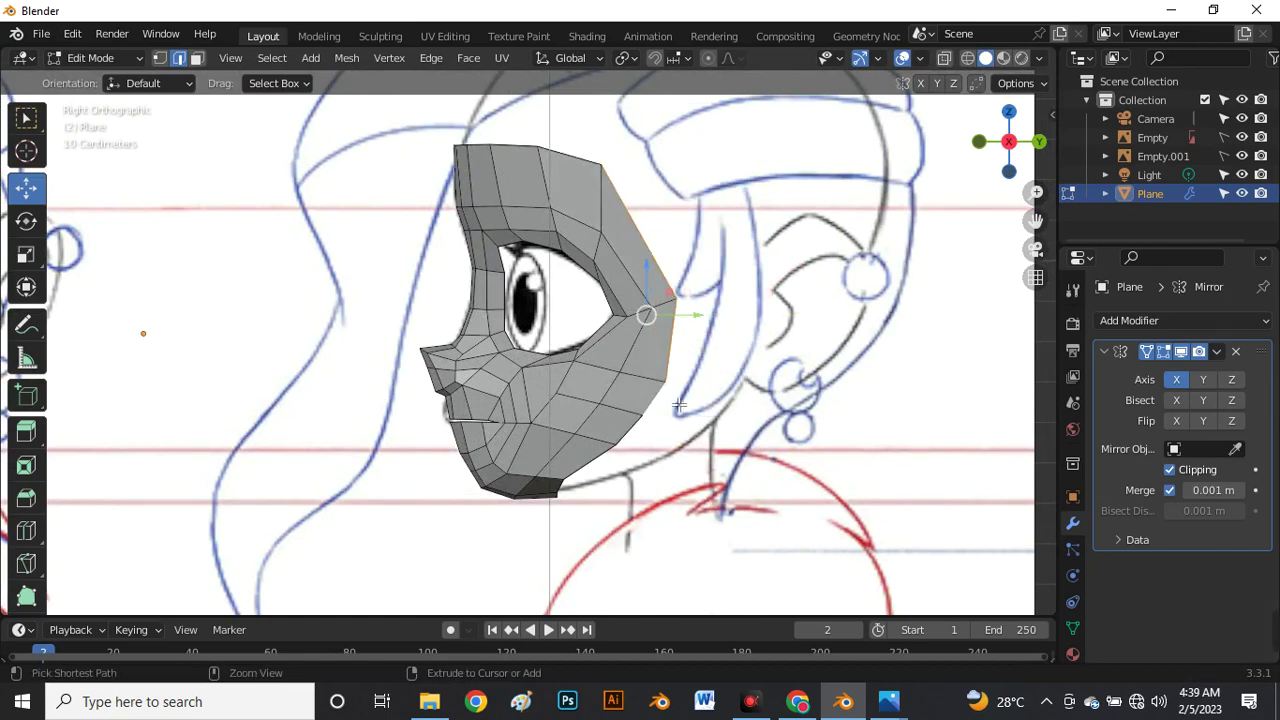
# Examine the forehead, temple and jaw borders against the side reference from an angle and in the right view.
pyautogui.scroll(3, 610, 463)
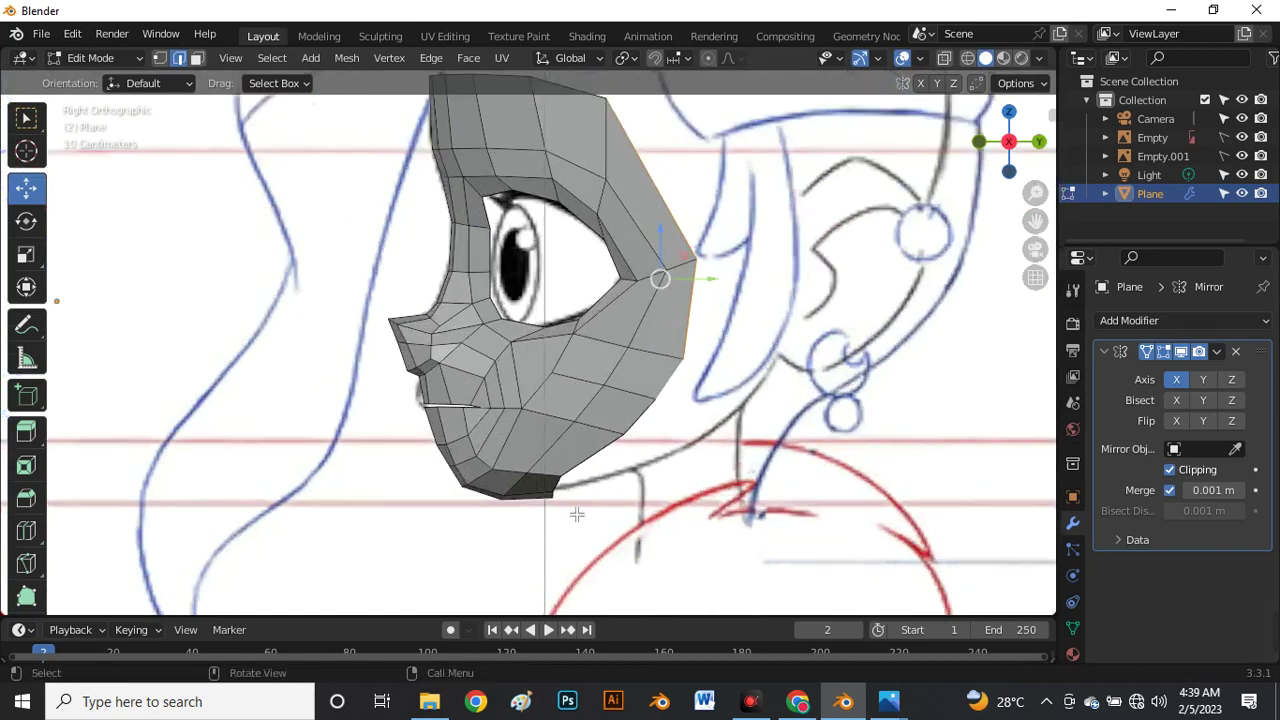
pyautogui.scroll(-3, 588, 480)
pyautogui.moveTo(586, 444); pyautogui.dragTo(542, 186, button='middle')
pyautogui.press('`')
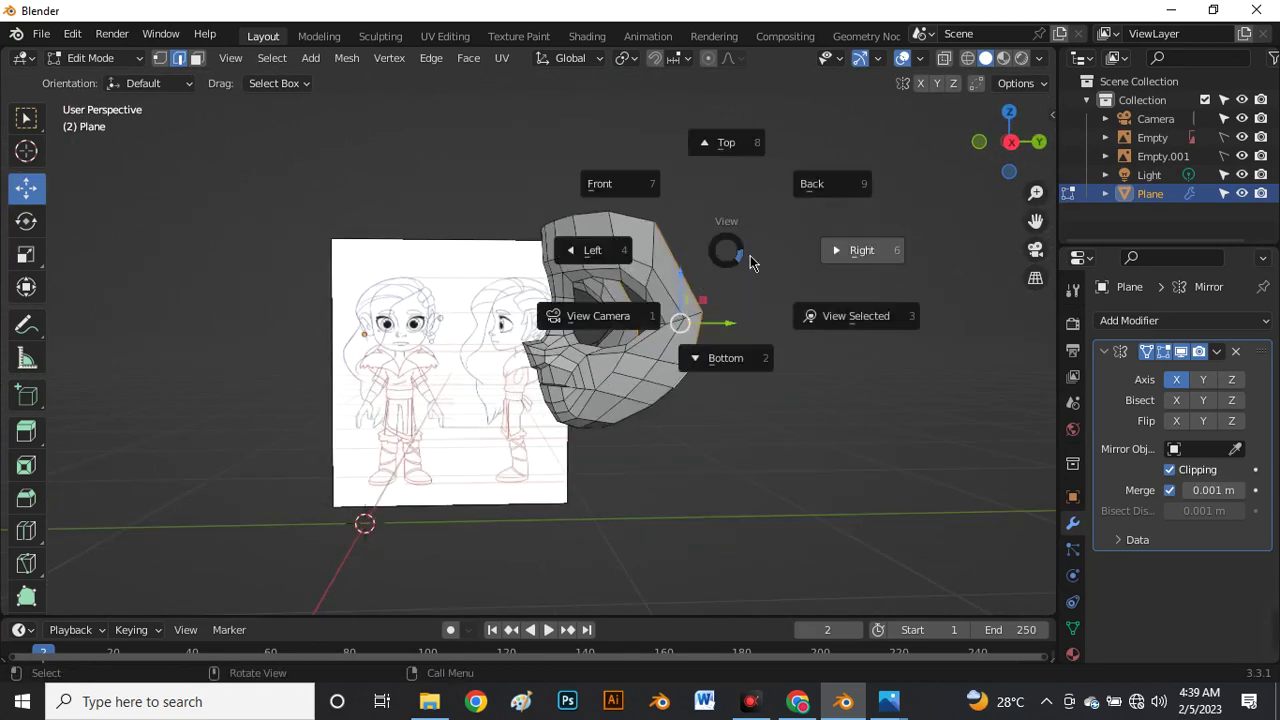
pyautogui.click(834, 256)
pyautogui.scroll(5, 454, 523)
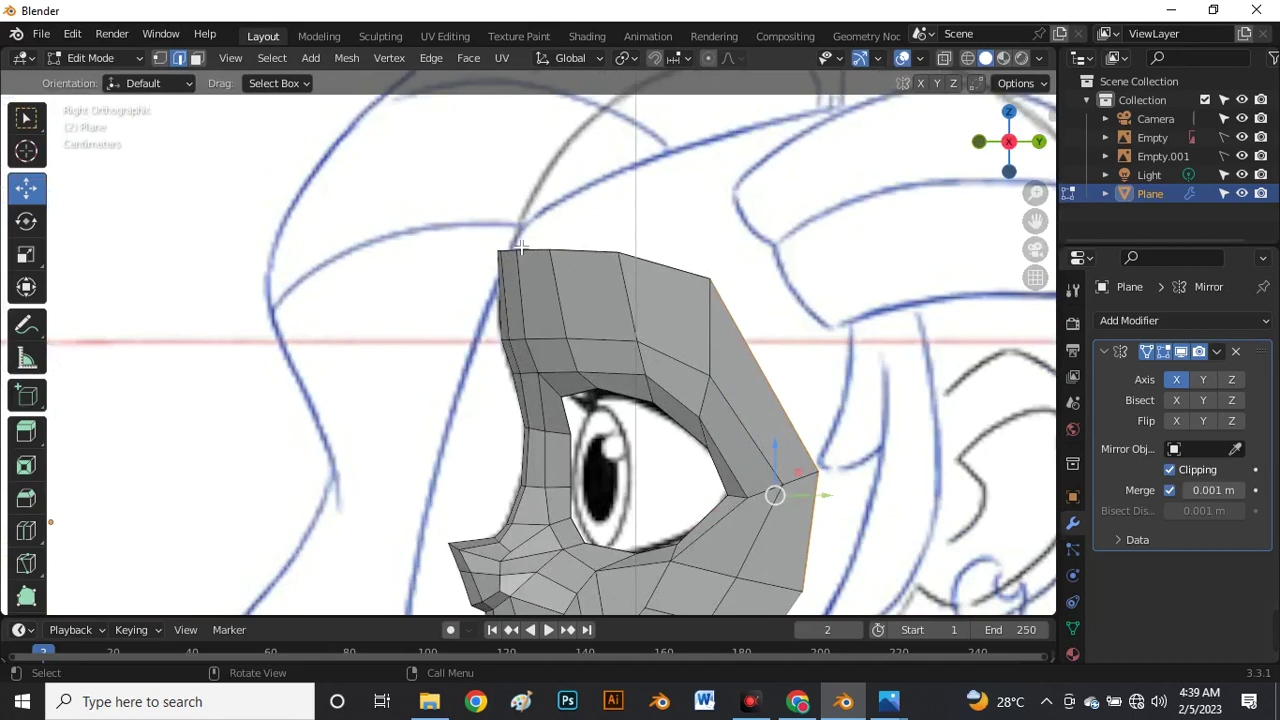
pyautogui.scroll(-5, 660, 270)
pyautogui.scroll(4, 680, 234)
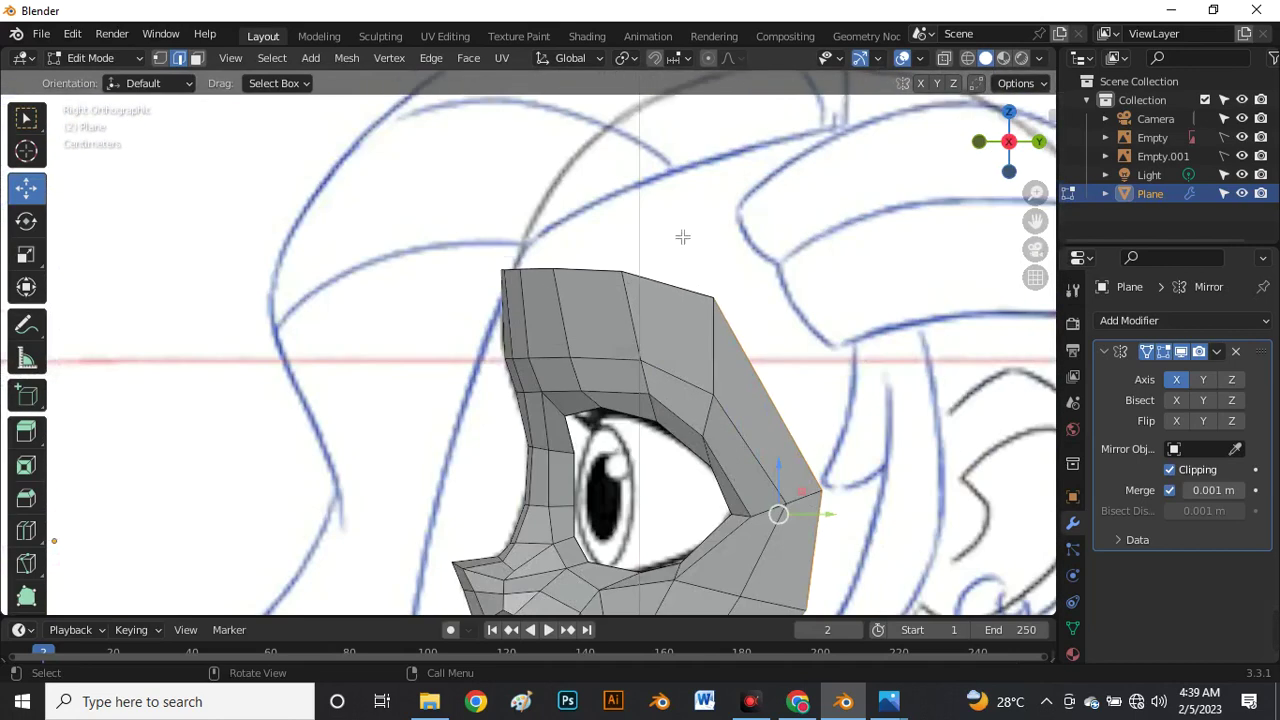
pyautogui.scroll(-4, 676, 260)
pyautogui.scroll(2, 750, 310)
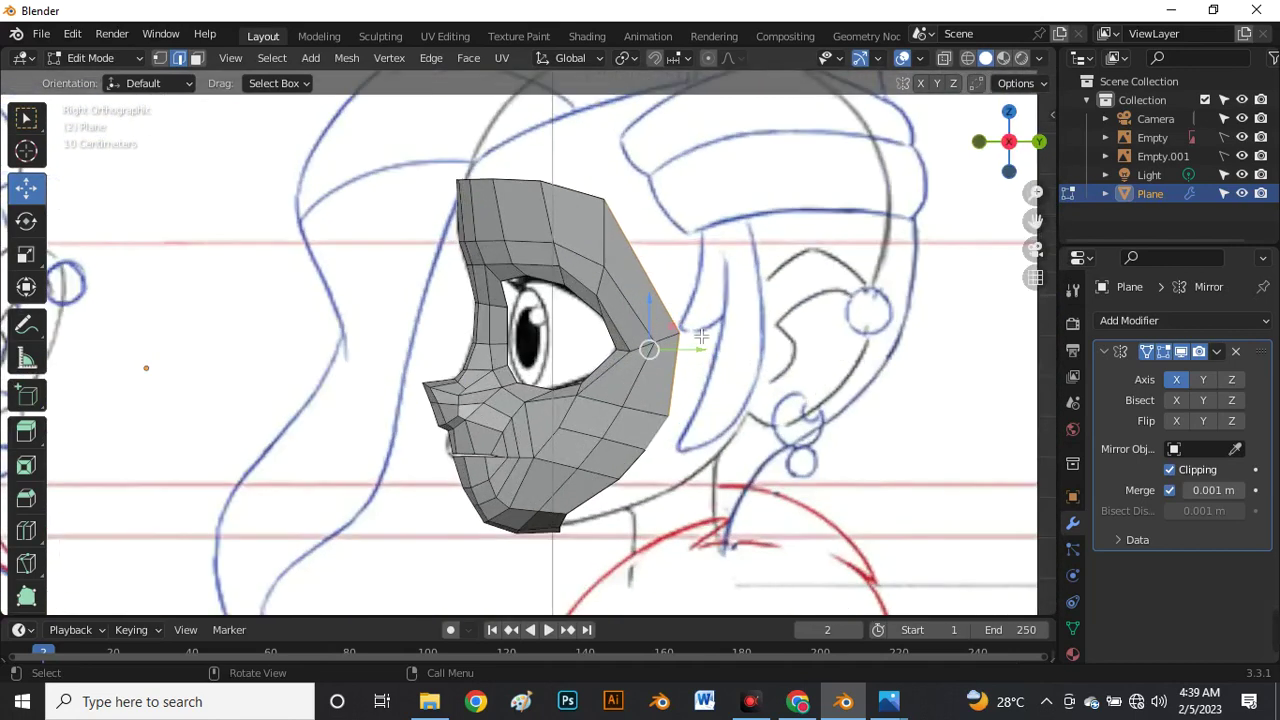
# Add the next lower border edge to the selection and extrude the rear border backward along Y toward the ear.
pyautogui.keyDown('shift'); pyautogui.click(657, 450); pyautogui.keyUp('shift')
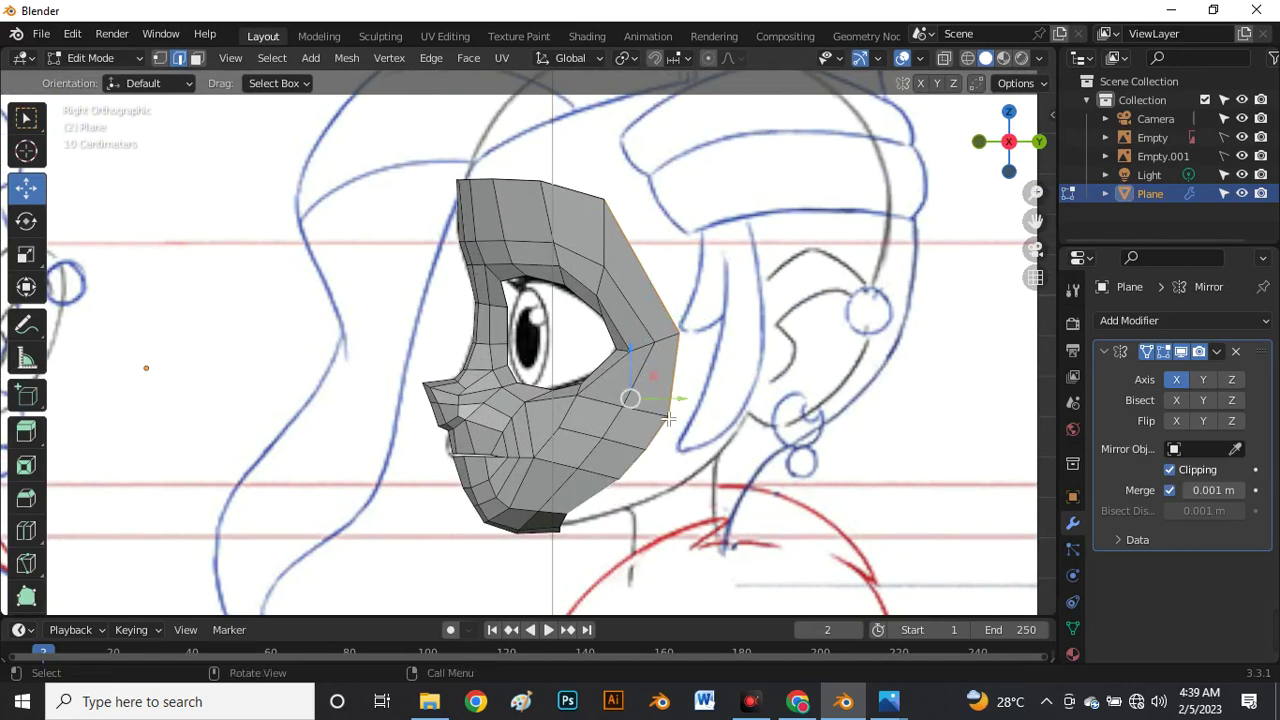
pyautogui.press('e')
pyautogui.rightClick(749, 423)
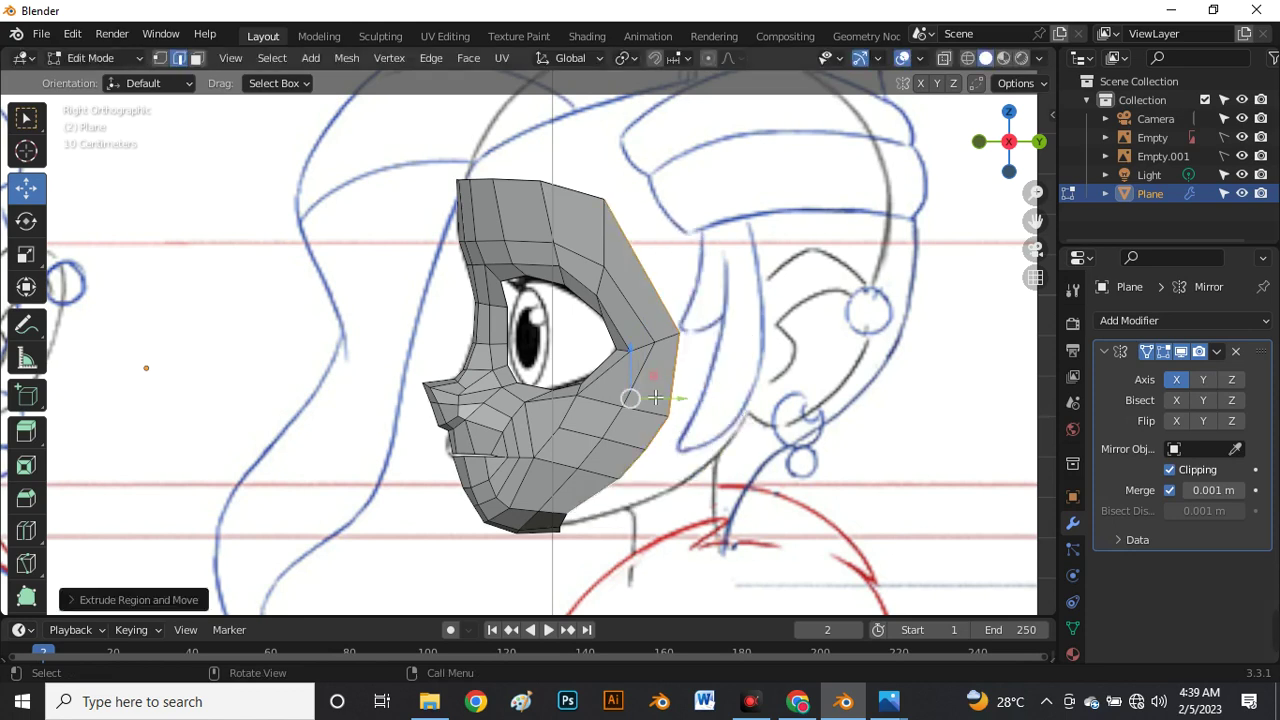
pyautogui.moveTo(663, 398); pyautogui.dragTo(762, 401)
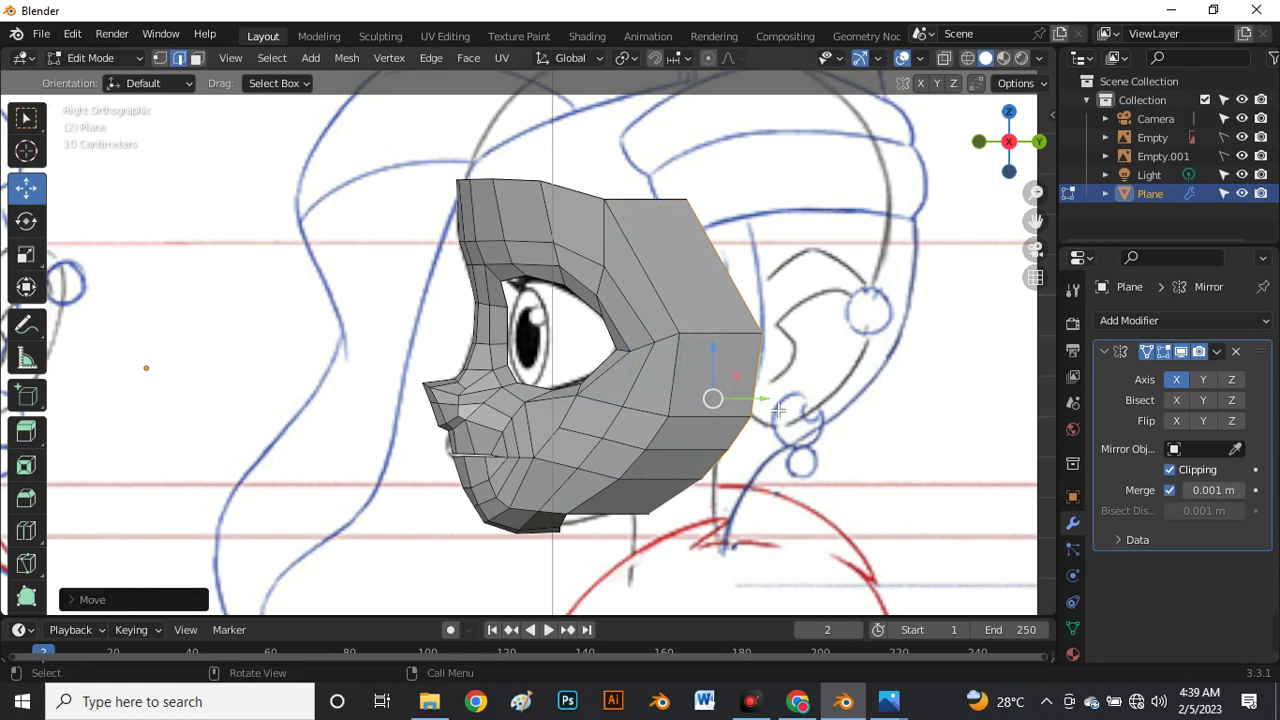
# Scale the extruded rear border edges along Y until they form a nearly straight vertical line.
pyautogui.click(27, 256)
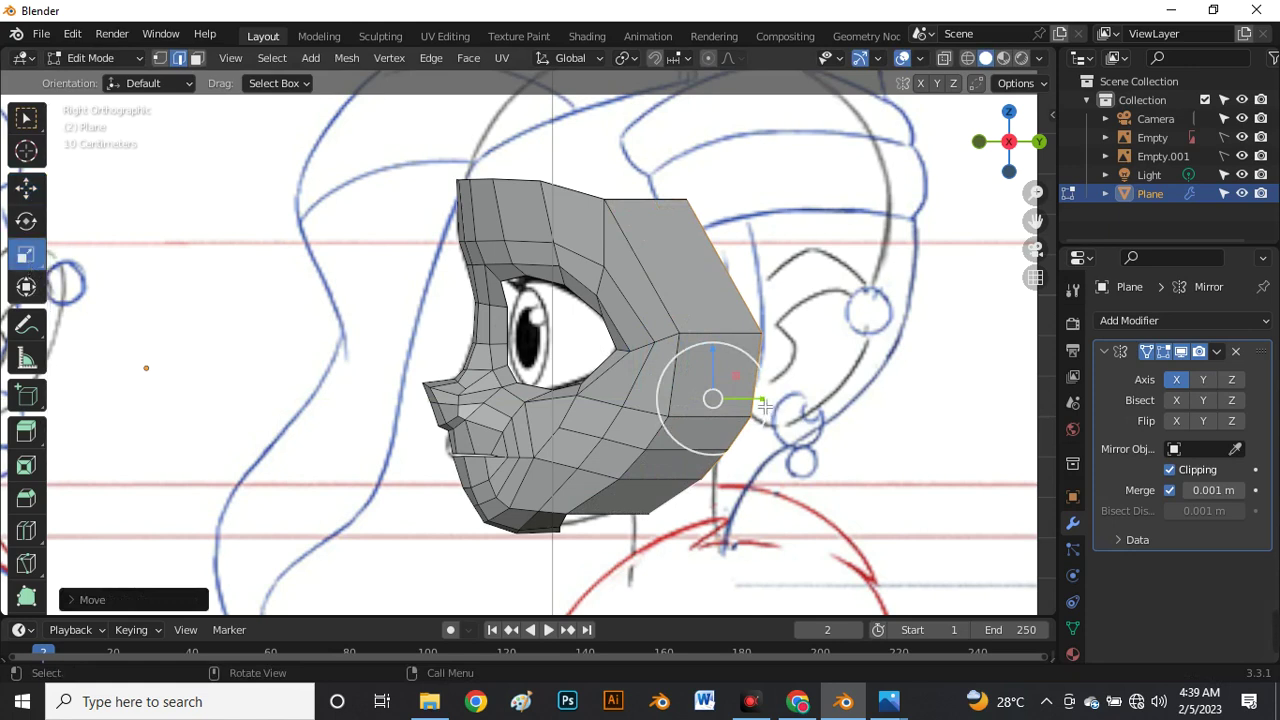
pyautogui.moveTo(764, 405); pyautogui.dragTo(725, 397)
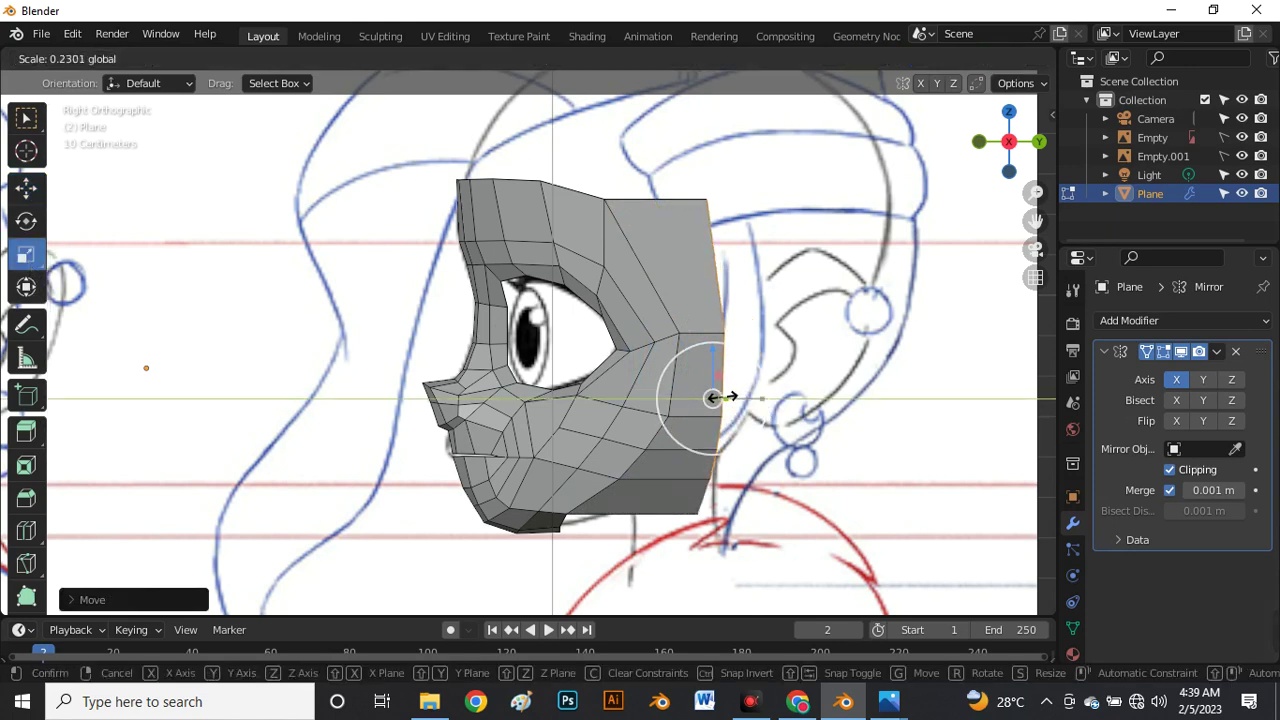
pyautogui.moveTo(716, 397); pyautogui.dragTo(714, 398)
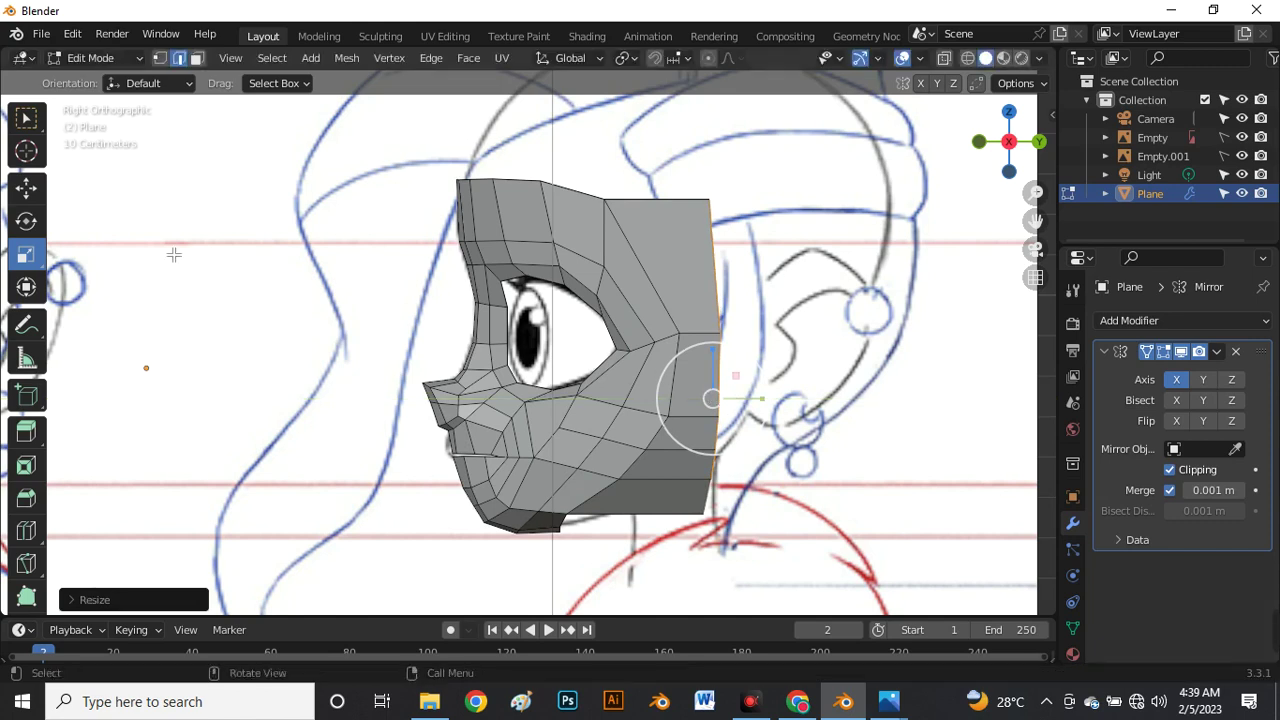
# Raise the top corner vertex of the new rear border slightly, working on vertices with X-ray on.
pyautogui.click(25, 192)
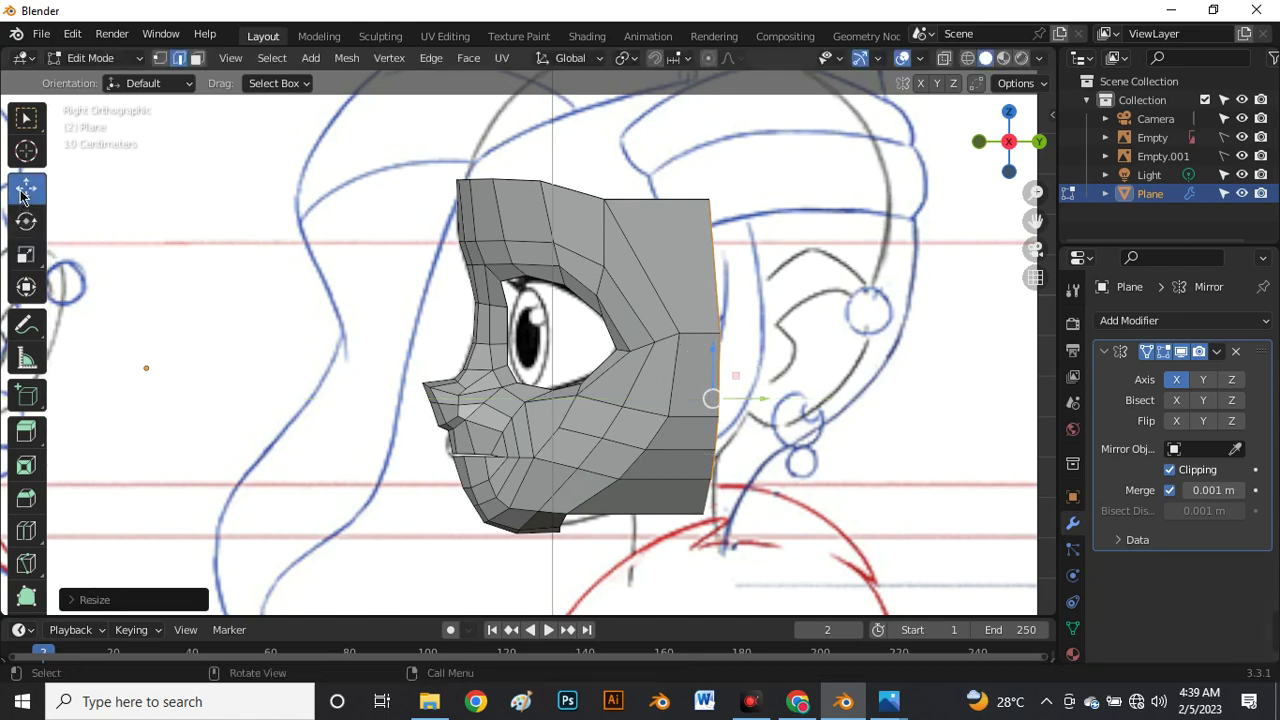
pyautogui.press('1')
pyautogui.hotkey('alt', 'z')
pyautogui.click(709, 199)
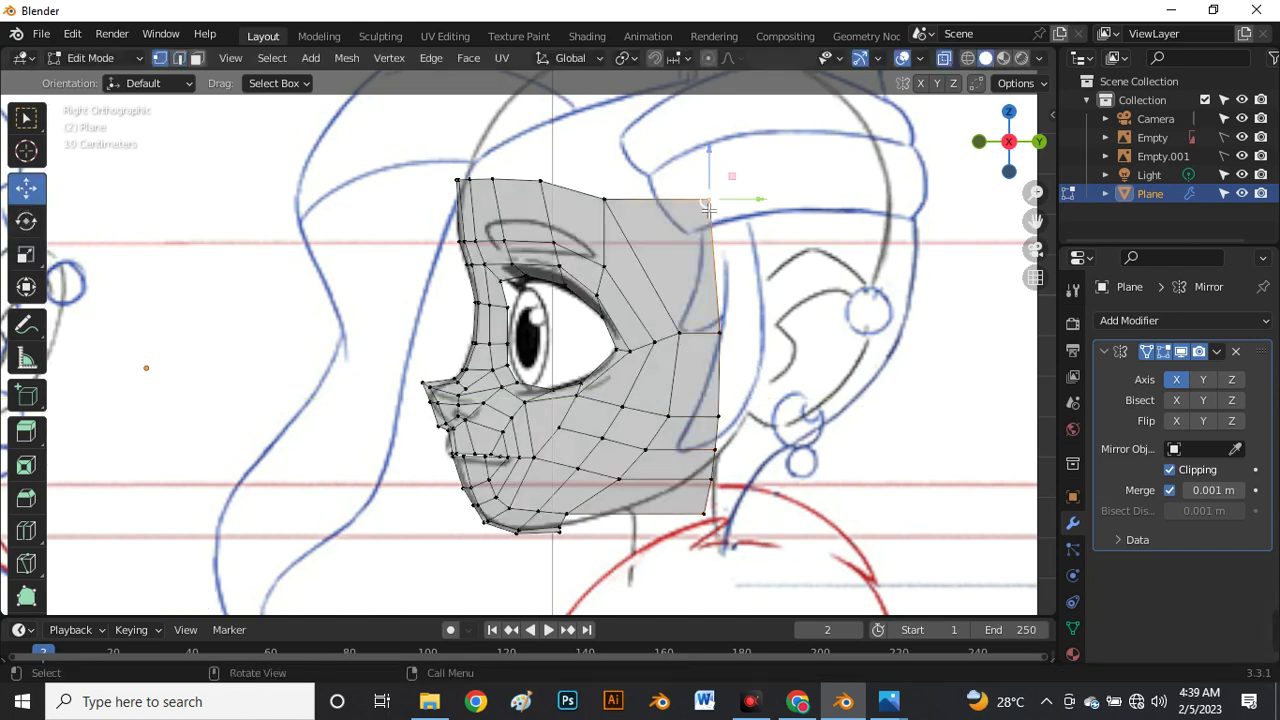
pyautogui.moveTo(709, 199); pyautogui.dragTo(706, 185)
pyautogui.click(718, 333)
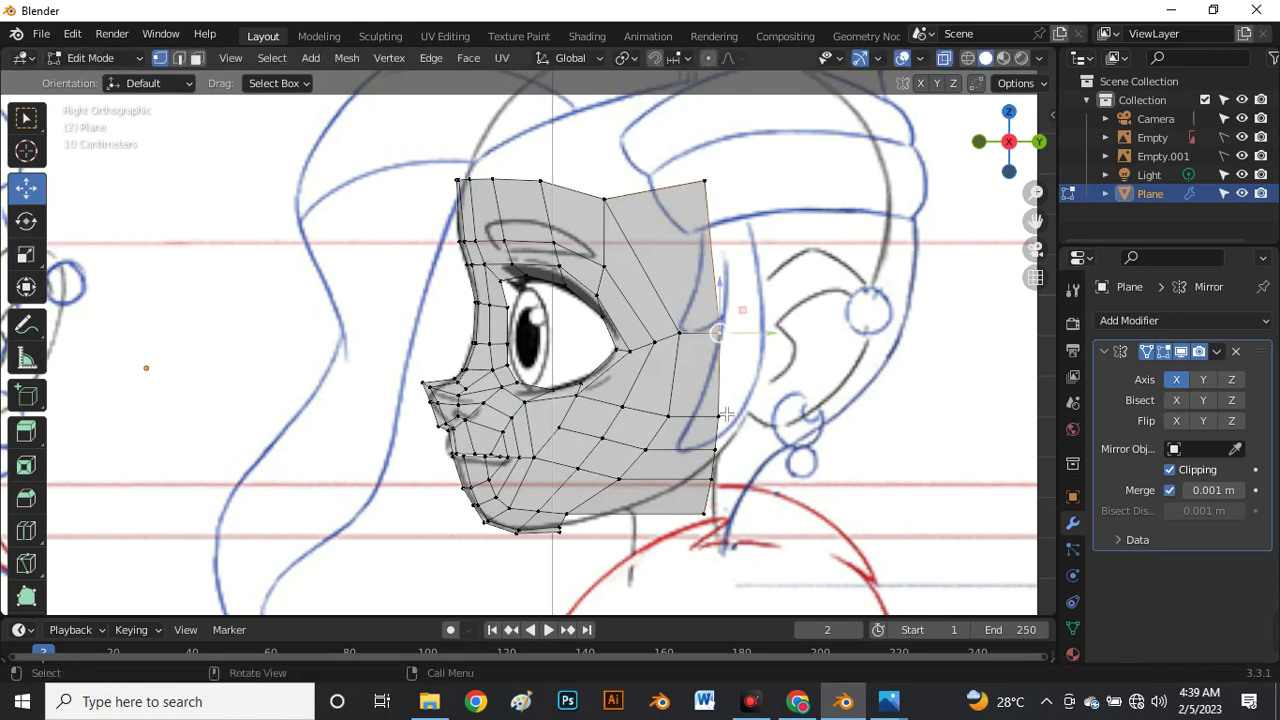
# Move the lower vertices of the new rear border forward to follow the reference's jaw curve.
pyautogui.click(705, 513)
pyautogui.scroll(4, 708, 514)
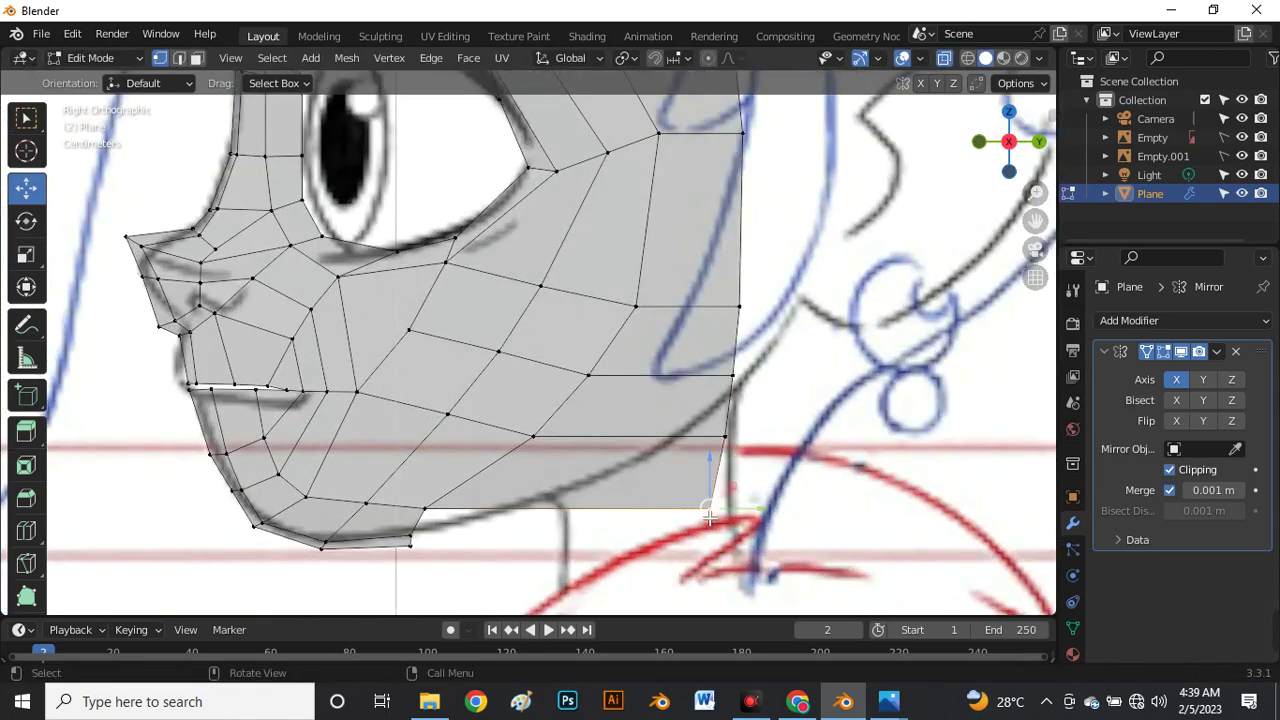
pyautogui.moveTo(718, 514); pyautogui.dragTo(631, 484)
pyautogui.click(725, 437)
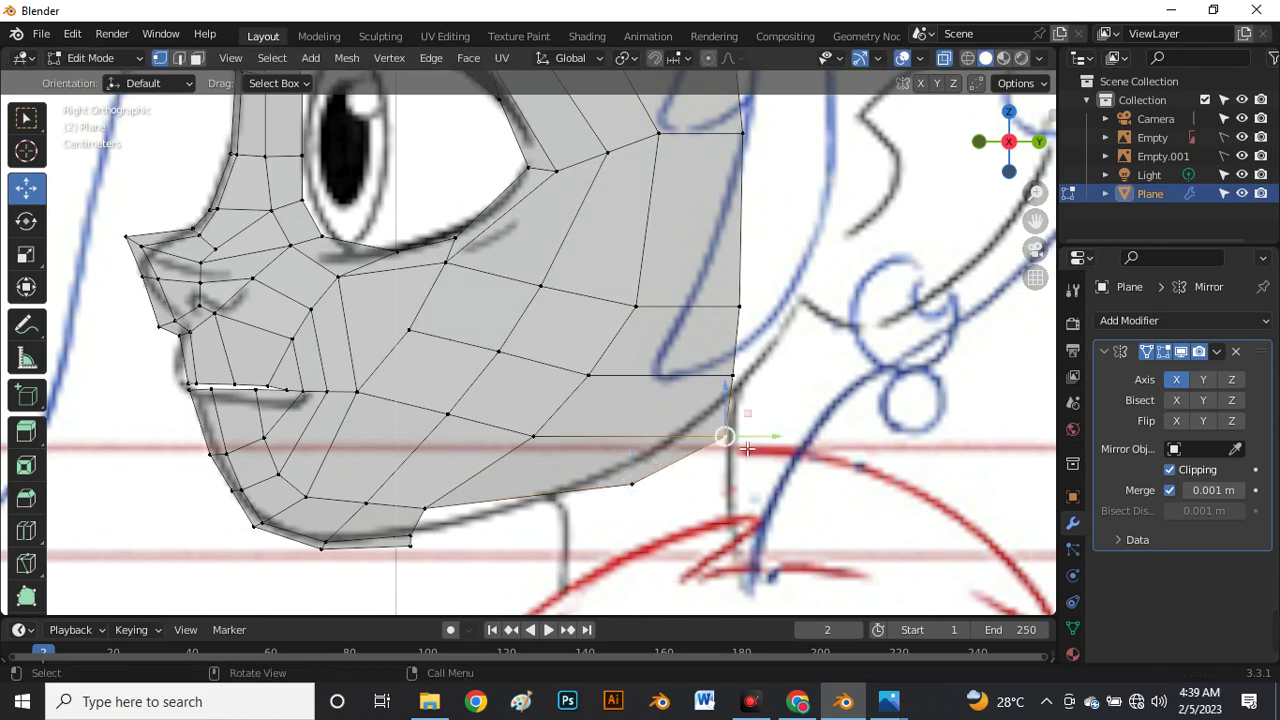
pyautogui.moveTo(723, 434); pyautogui.dragTo(684, 441)
pyautogui.click(736, 375)
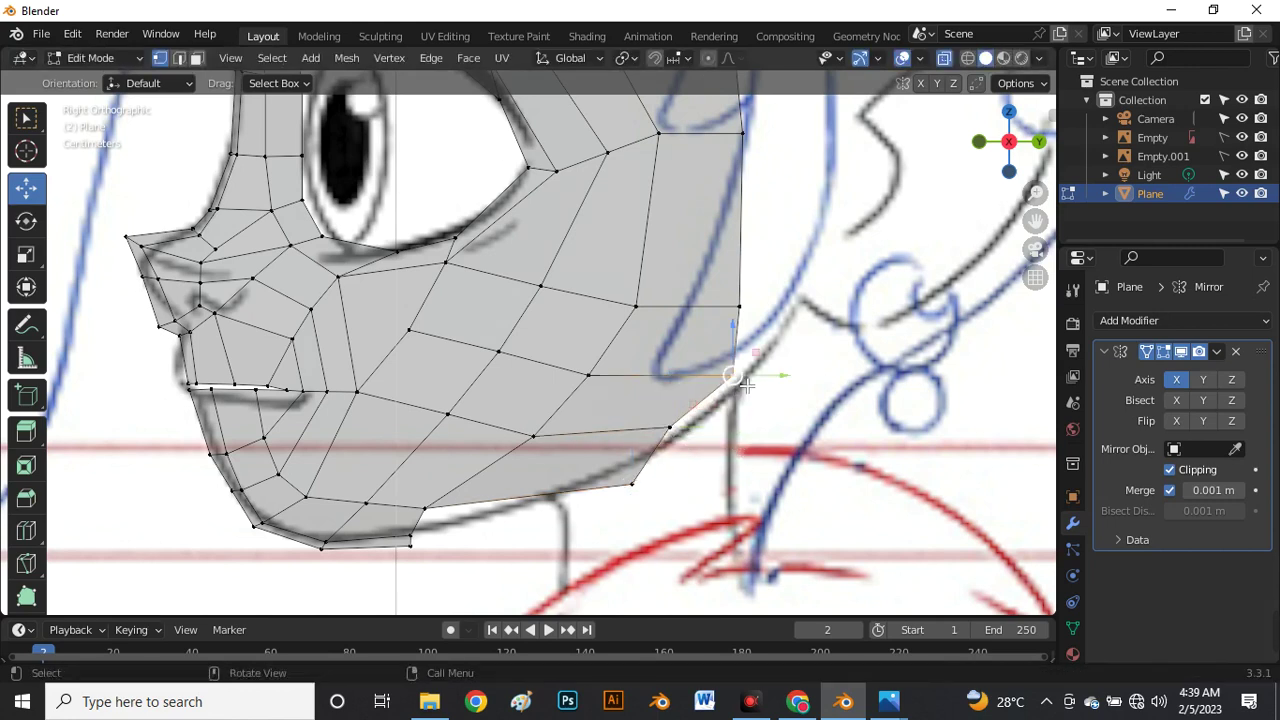
pyautogui.moveTo(734, 377); pyautogui.dragTo(691, 373)
pyautogui.click(739, 306)
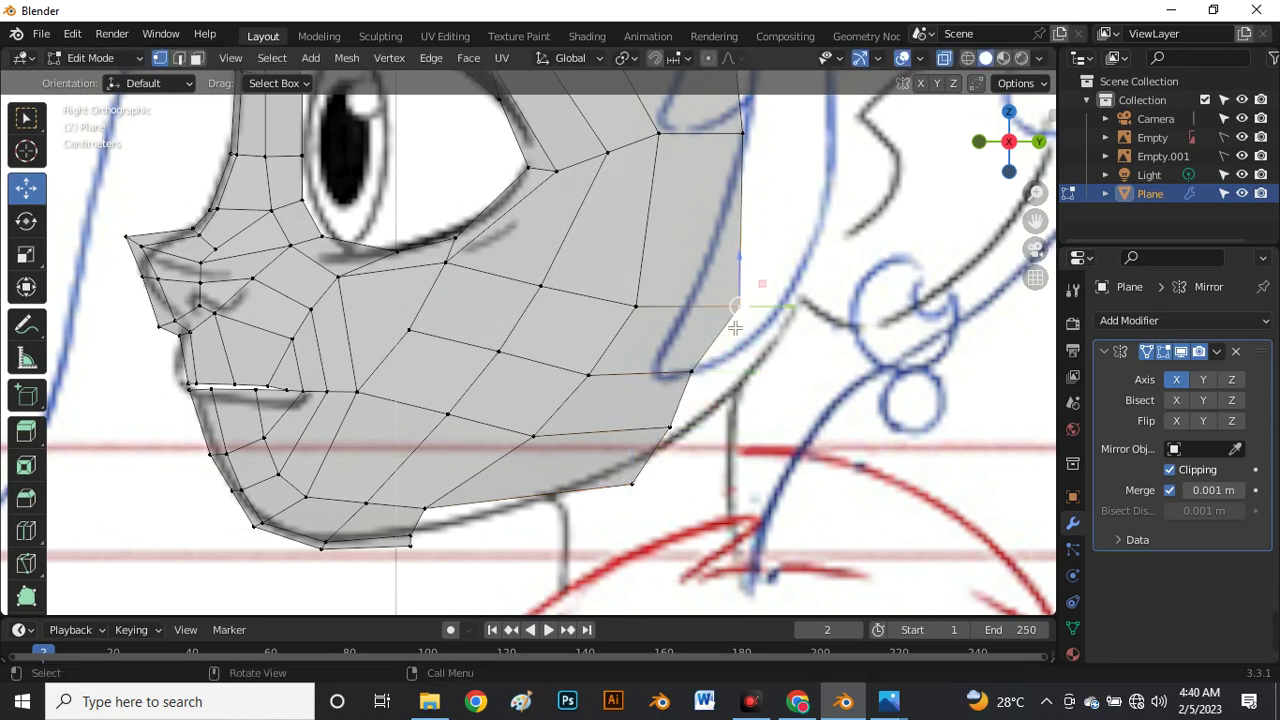
pyautogui.moveTo(738, 307); pyautogui.dragTo(726, 400)
# Move the lowest rear jaw vertex forward onto the reference jaw line and nudge the lower cheek vertex above it forward.
pyautogui.scroll(-5, 705, 297)
pyautogui.scroll(3, 706, 345)
pyautogui.keyDown('shift'); pyautogui.moveTo(646, 385); pyautogui.dragTo(680, 408); pyautogui.keyUp('shift')
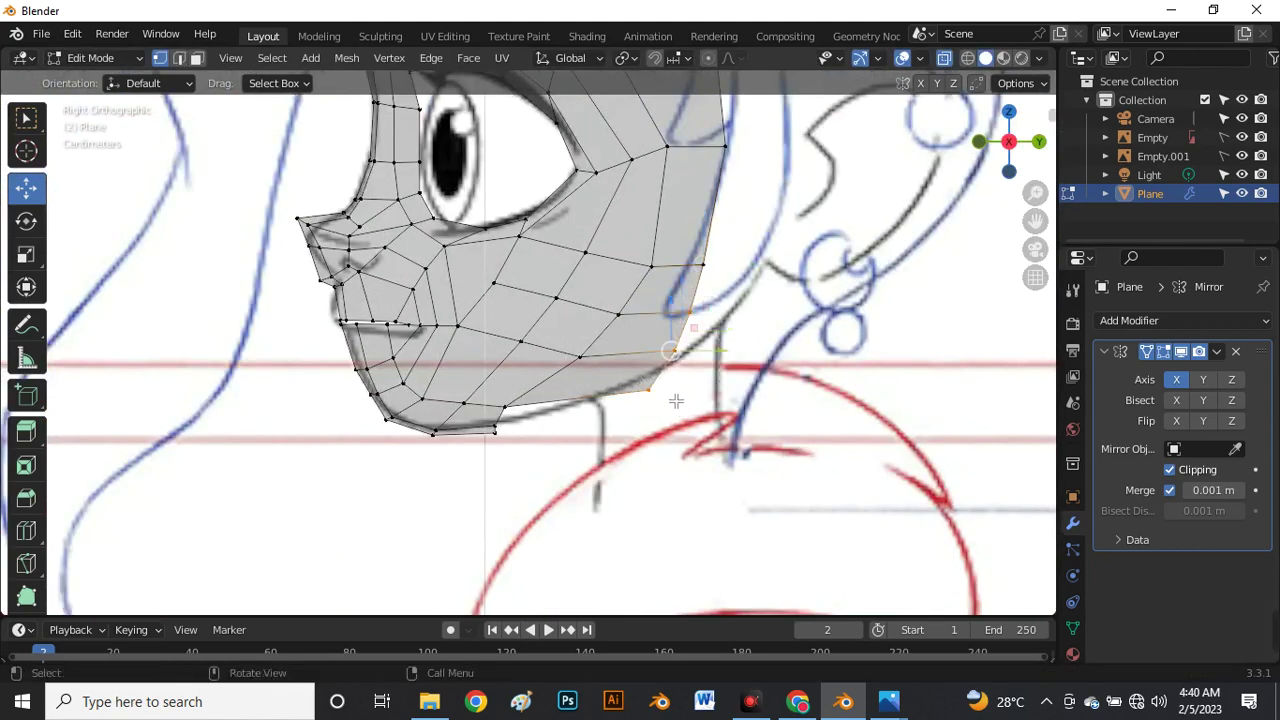
pyautogui.press('g')
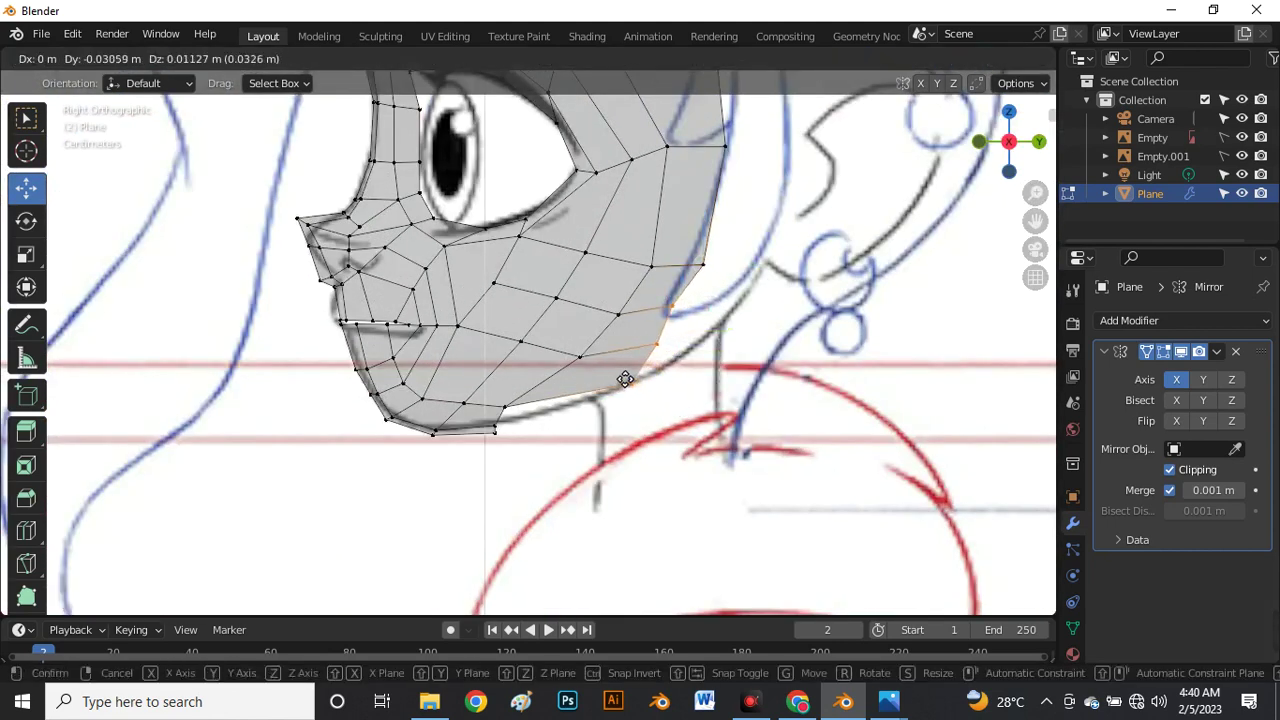
pyautogui.rightClick(627, 380)
pyautogui.press('g')
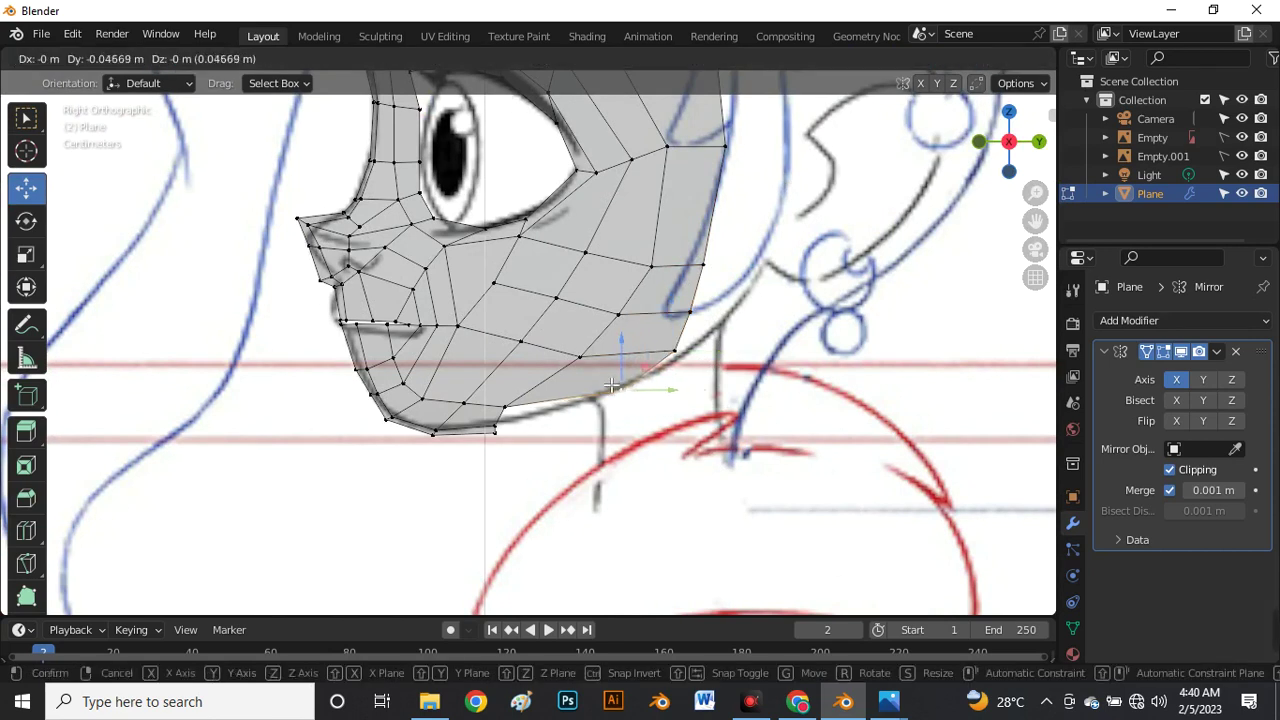
pyautogui.click(580, 354)
pyautogui.press('g')
pyautogui.click(590, 350)
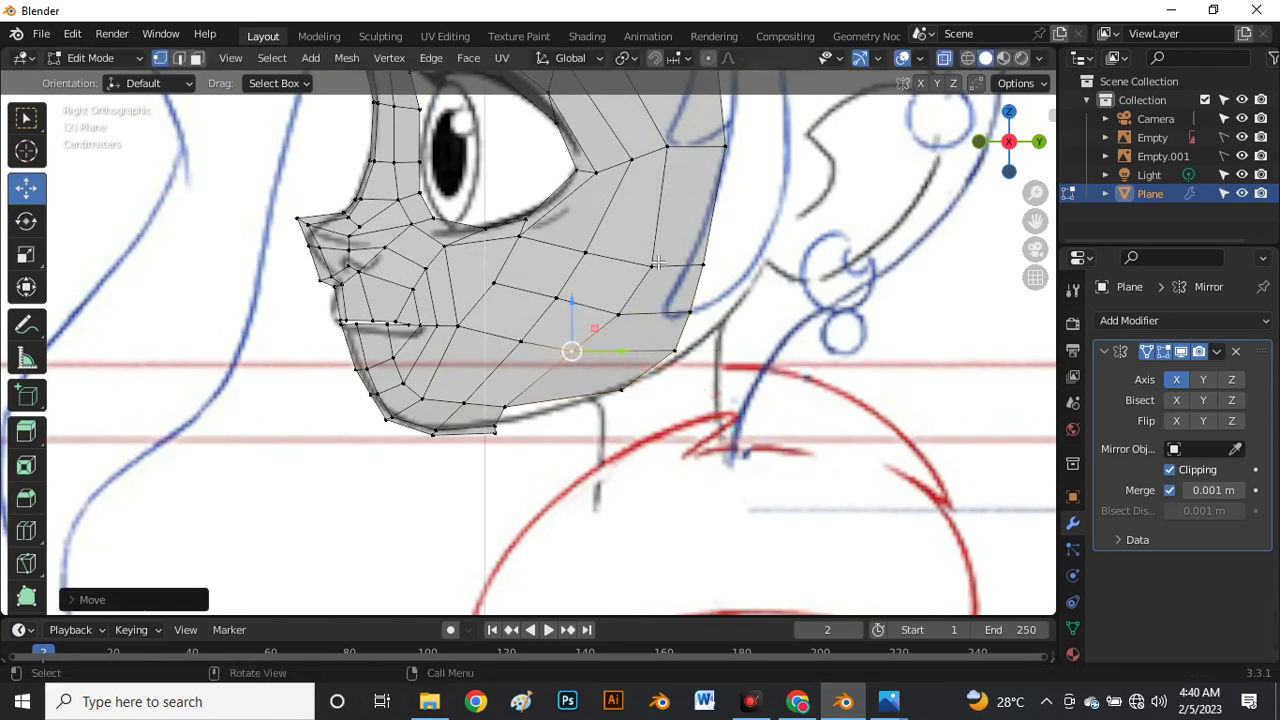
# Slide the rear column of cheek vertices forward along their edges to even out the widened faces.
pyautogui.moveTo(656, 254); pyautogui.dragTo(632, 300)
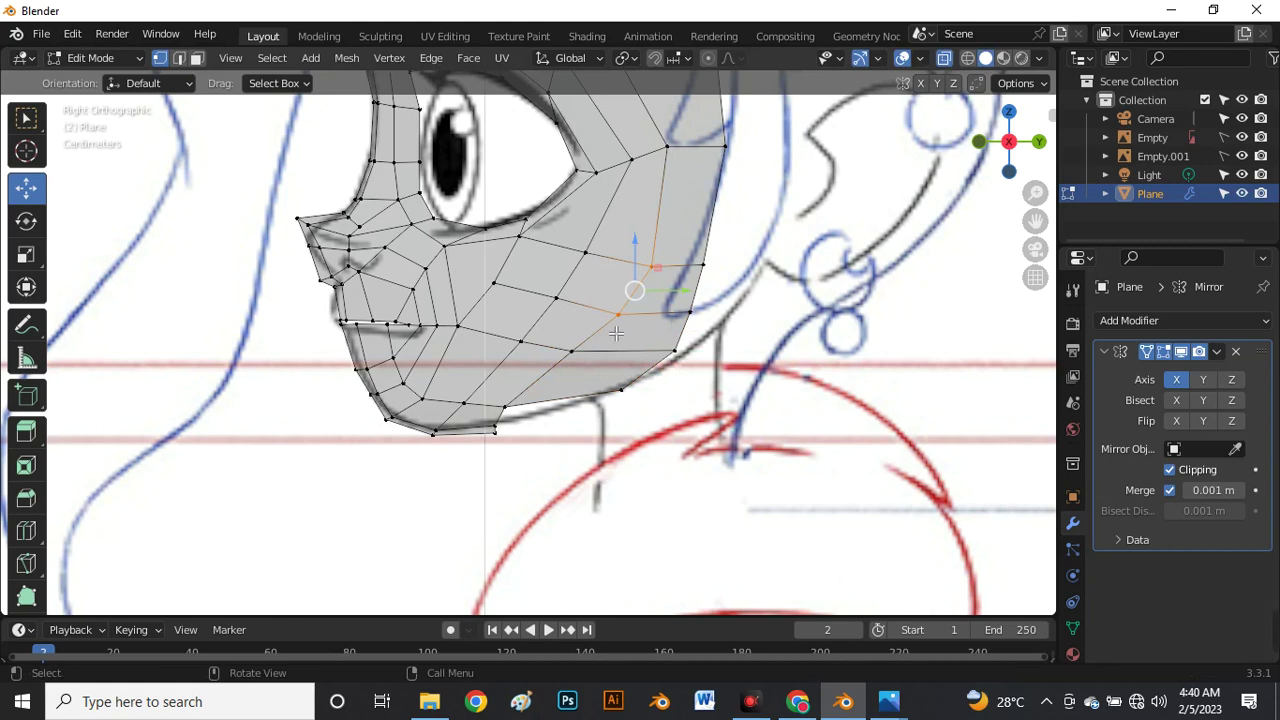
pyautogui.press('g')
pyautogui.press('g')
pyautogui.click(589, 317)
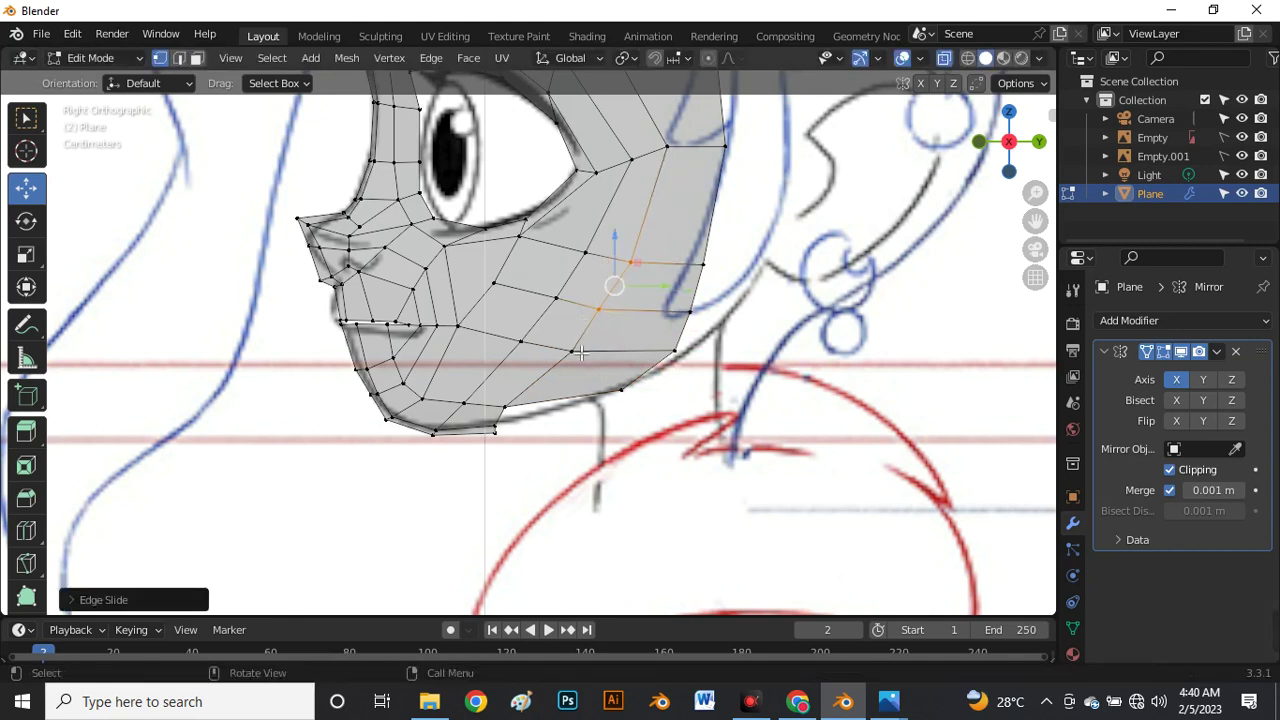
pyautogui.click(580, 352)
pyautogui.hotkey('shift', 'v')
pyautogui.click(569, 352)
# Shift the three cheek vertices in the column ahead, from the jaw up to below the eye, forward toward the mouth.
pyautogui.press('g')
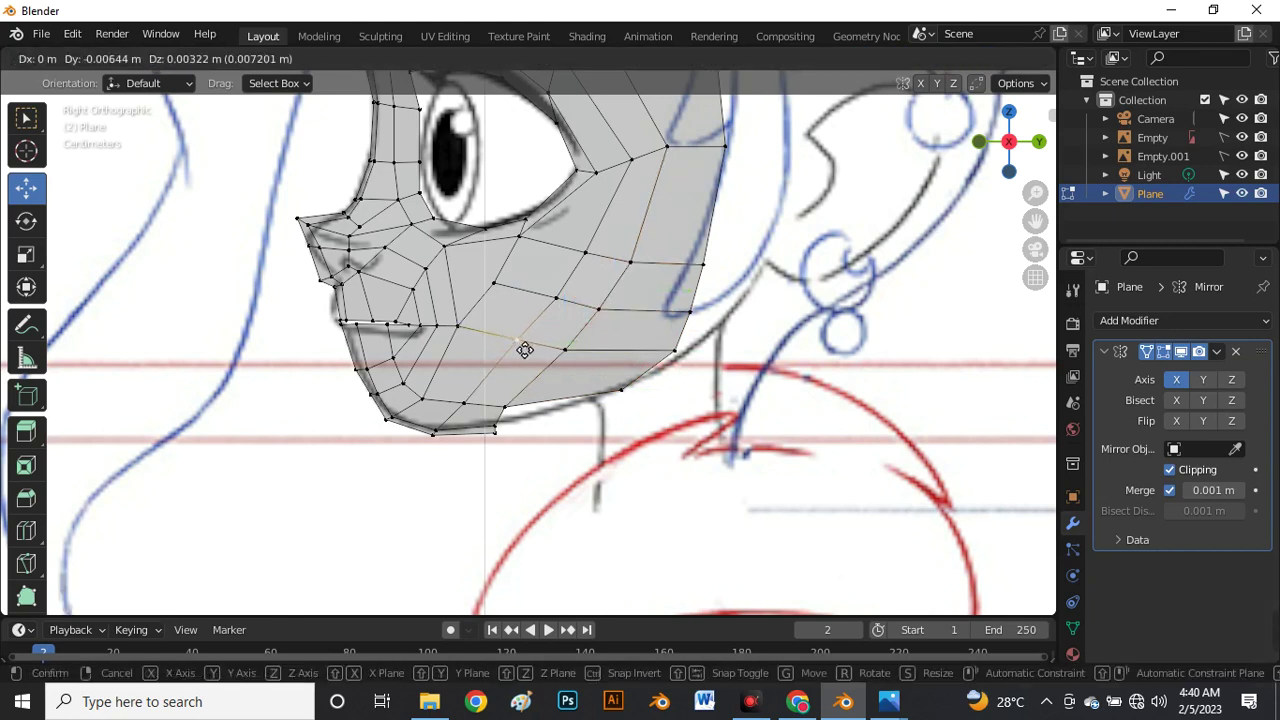
pyautogui.click(516, 347)
pyautogui.click(553, 292)
pyautogui.hotkey('shift', 'v')
pyautogui.press('g')
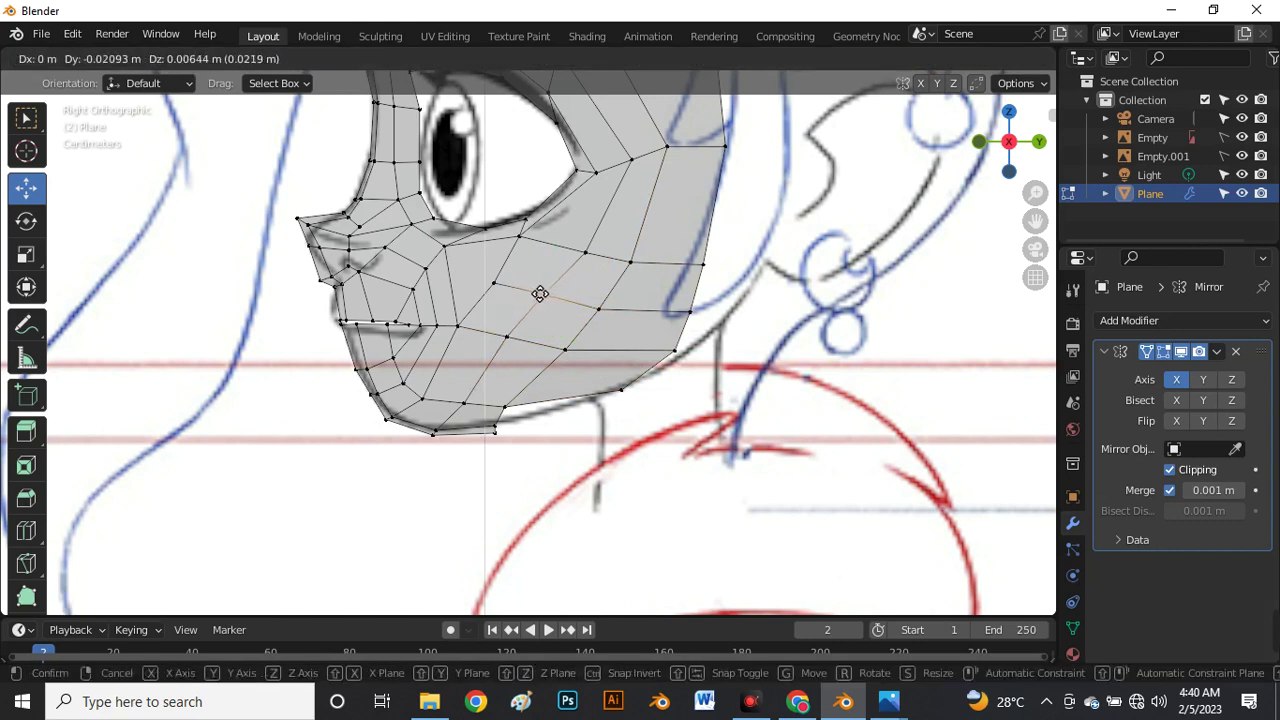
pyautogui.click(577, 255)
pyautogui.click(562, 244)
pyautogui.hotkey('shift', 'v')
pyautogui.click(561, 245)
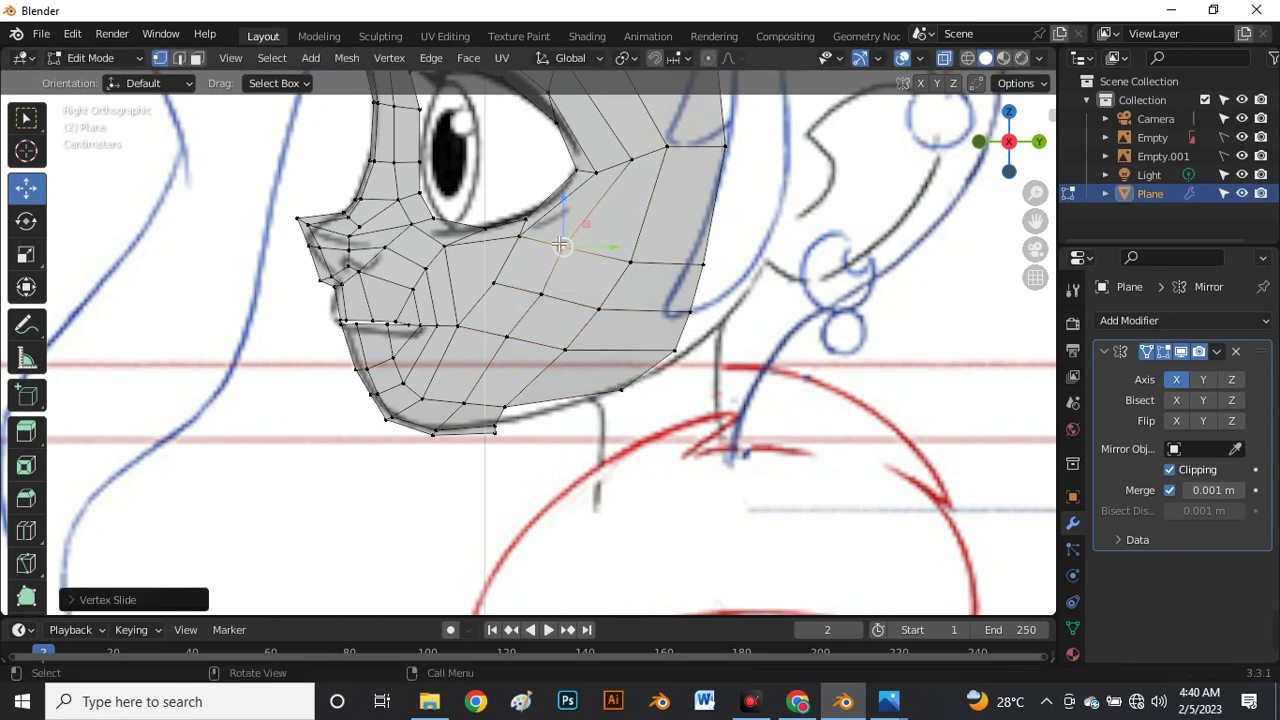
# Slide the three rear cheek vertices further forward one by one to balance the spacing between columns.
pyautogui.click(629, 265)
pyautogui.press('g')
pyautogui.press('g')
pyautogui.click(610, 259)
pyautogui.click(600, 308)
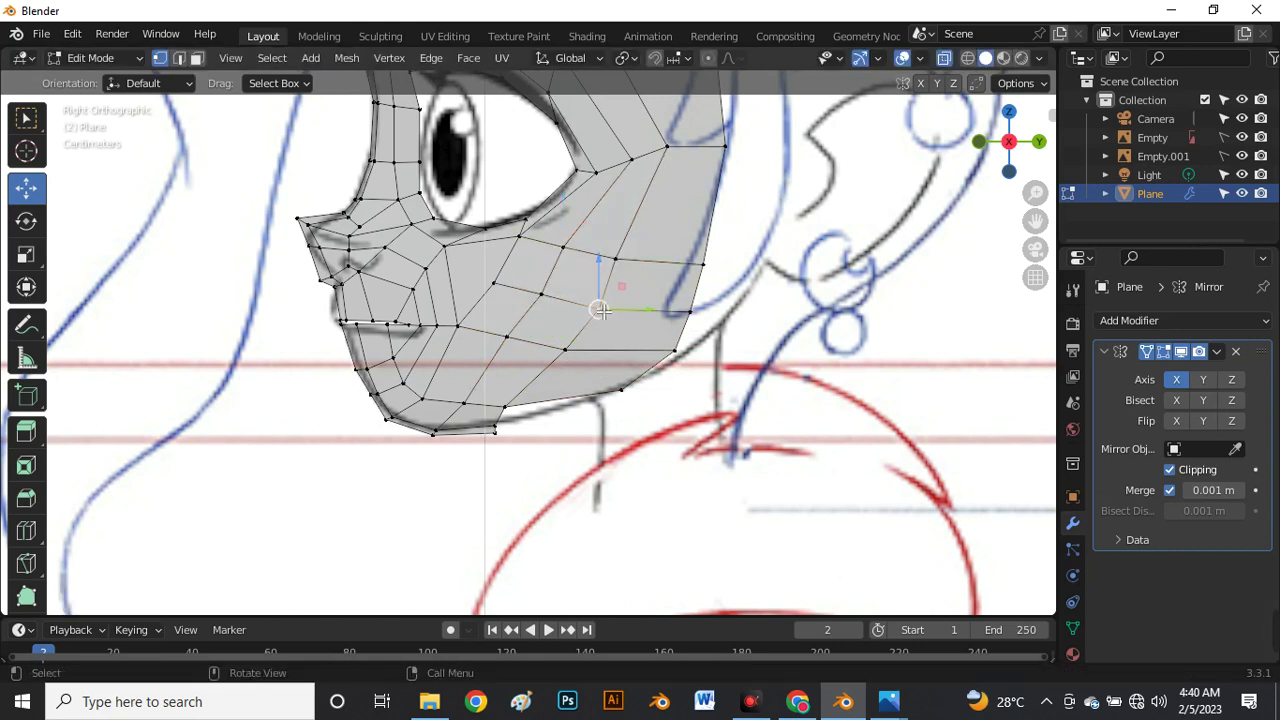
pyautogui.press('g')
pyautogui.press('g')
pyautogui.click(580, 303)
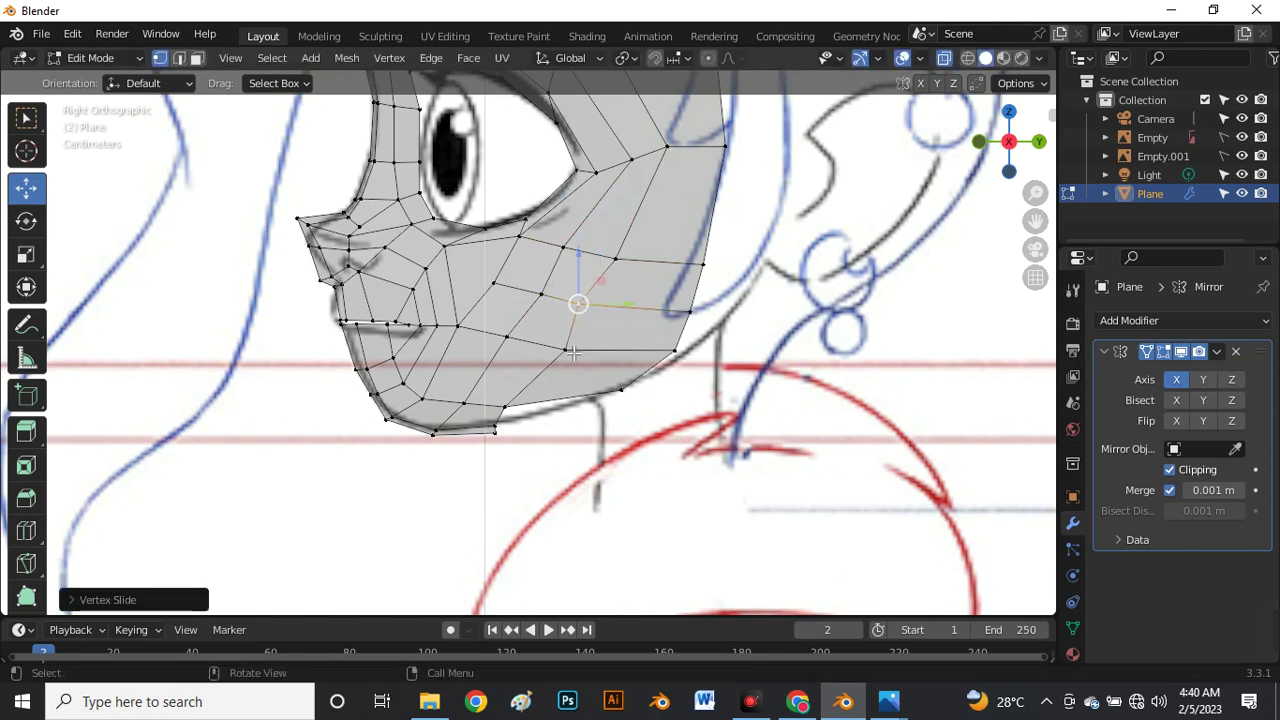
pyautogui.click(573, 352)
pyautogui.press('g')
pyautogui.press('g')
pyautogui.click(557, 346)
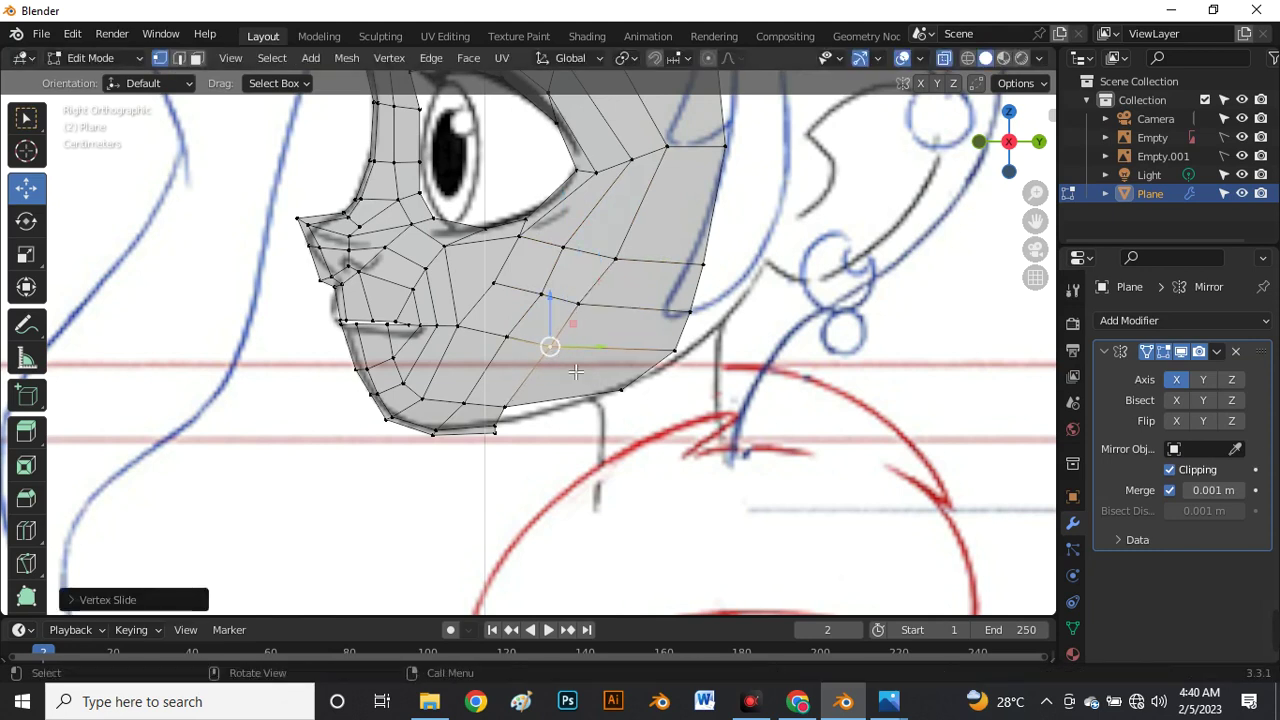
# Extrude the open lower jaw edge inward along X to the mirror centre, bridging the underside behind the chin.
pyautogui.hotkey('alt', 'z')
pyautogui.scroll(-5, 574, 369)
pyautogui.moveTo(589, 352); pyautogui.dragTo(603, 288, button='middle')
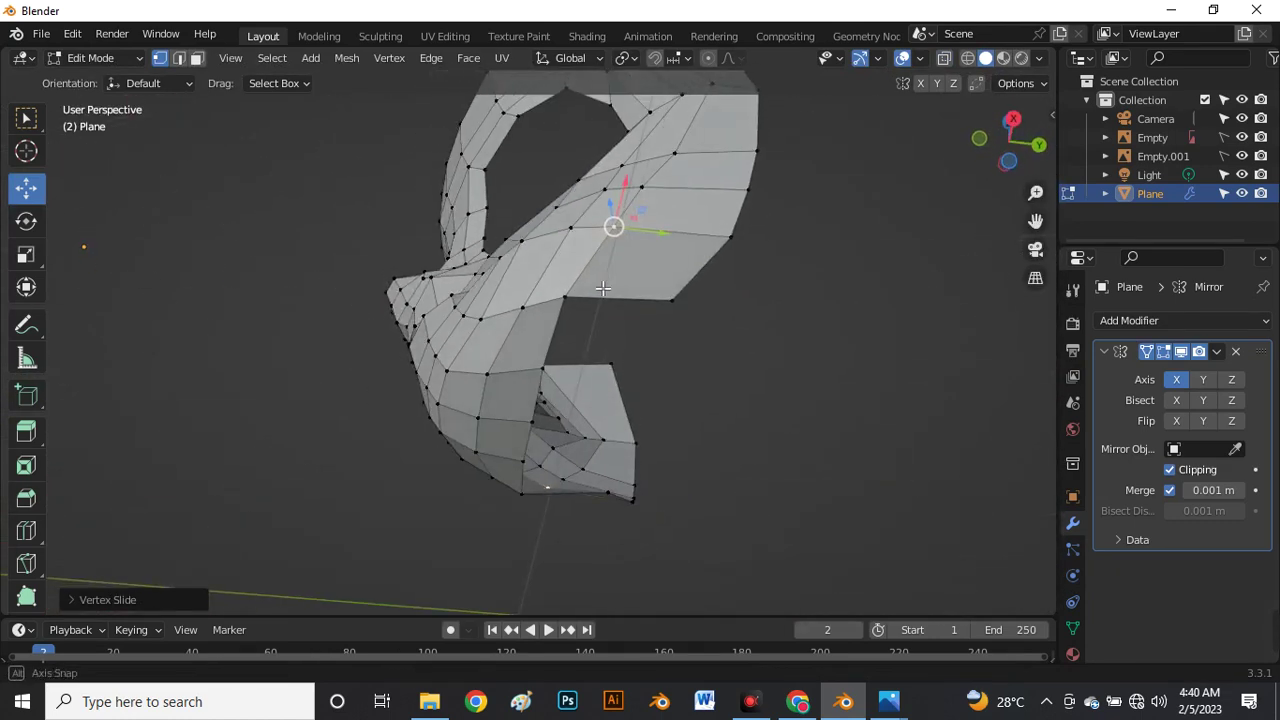
pyautogui.press('2')
pyautogui.moveTo(573, 353); pyautogui.dragTo(595, 279, button='middle')
pyautogui.press('e')
pyautogui.press('Escape')
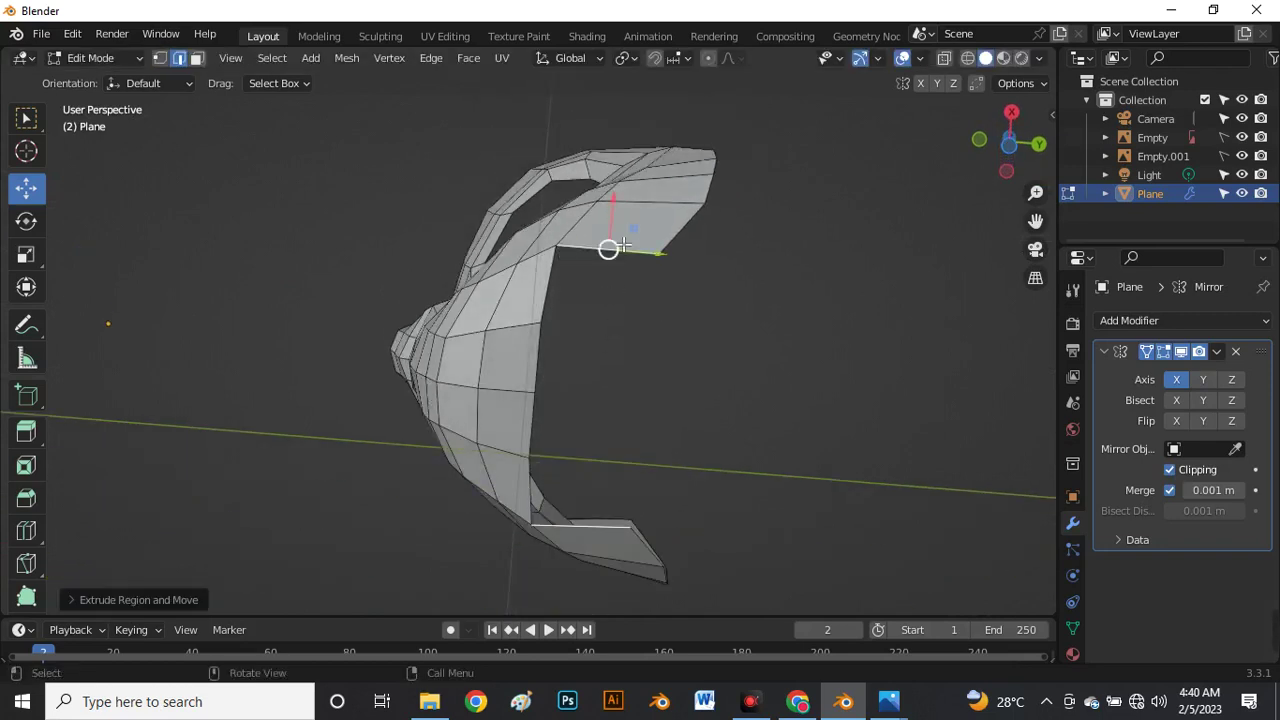
pyautogui.press('g')
pyautogui.press('x')
pyautogui.click(602, 458)
# Add one centred loop cut across each mirrored half of the new strip under the chin.
pyautogui.scroll(2, 557, 390)
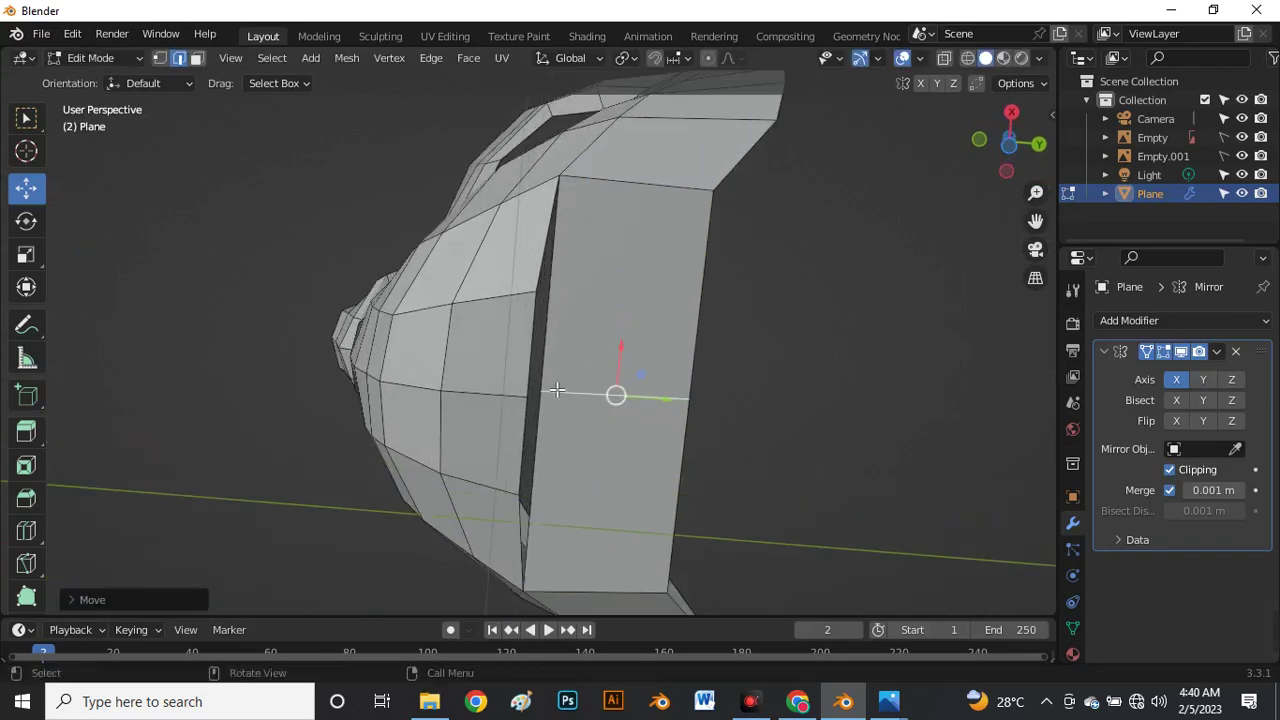
pyautogui.hotkey('ctrl', 'r')
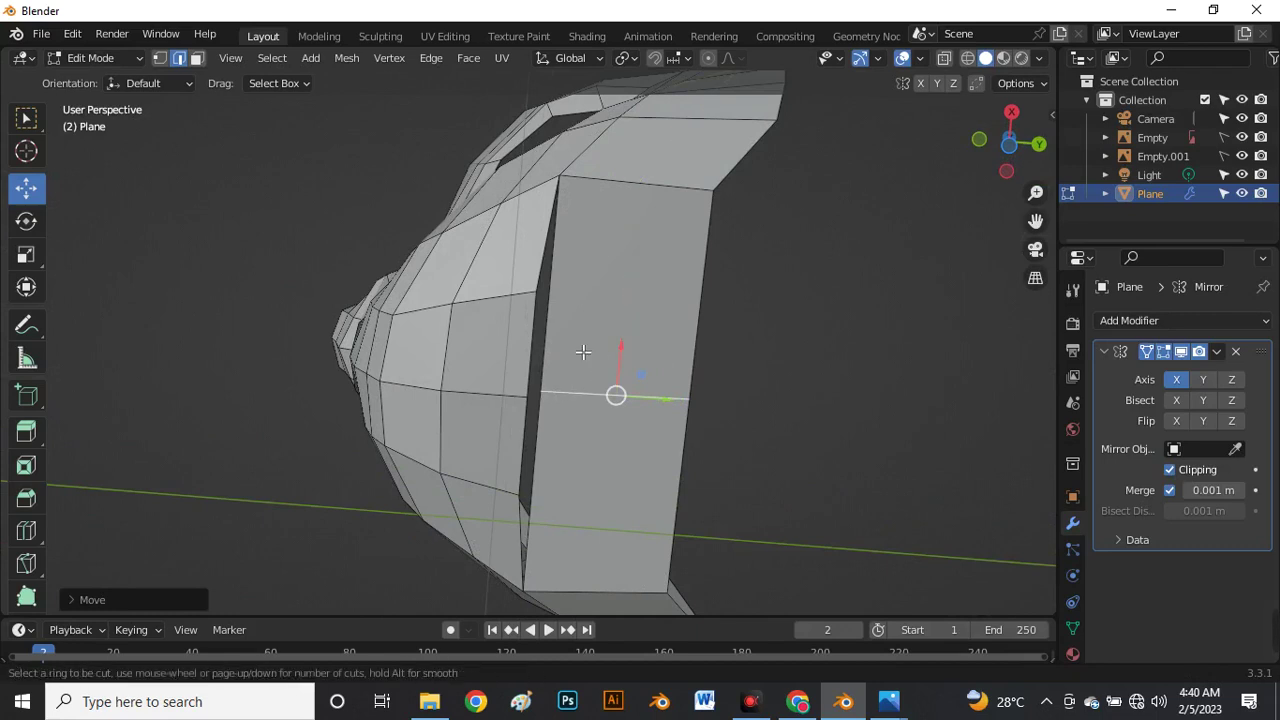
pyautogui.click(557, 336)
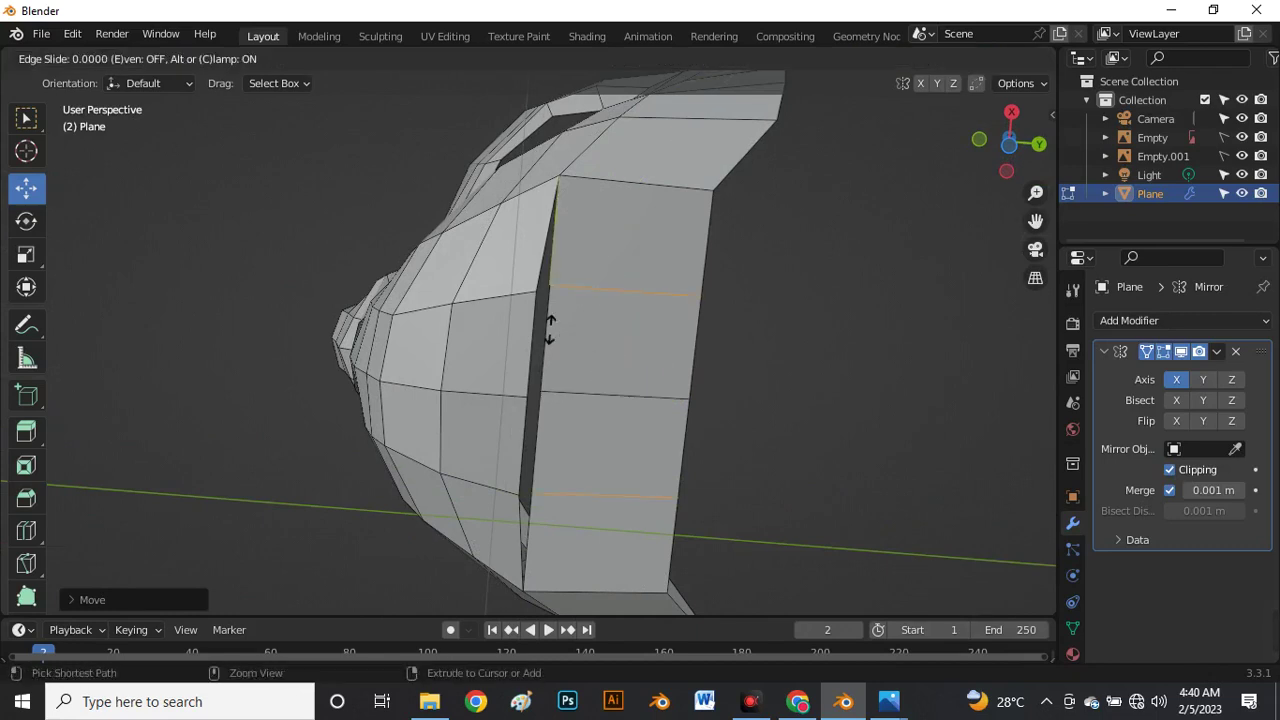
pyautogui.click(550, 358)
# Merge the strip's loop-cut and centre vertices into the matching chin border vertices with At Last, closing the gap.
pyautogui.press('1')
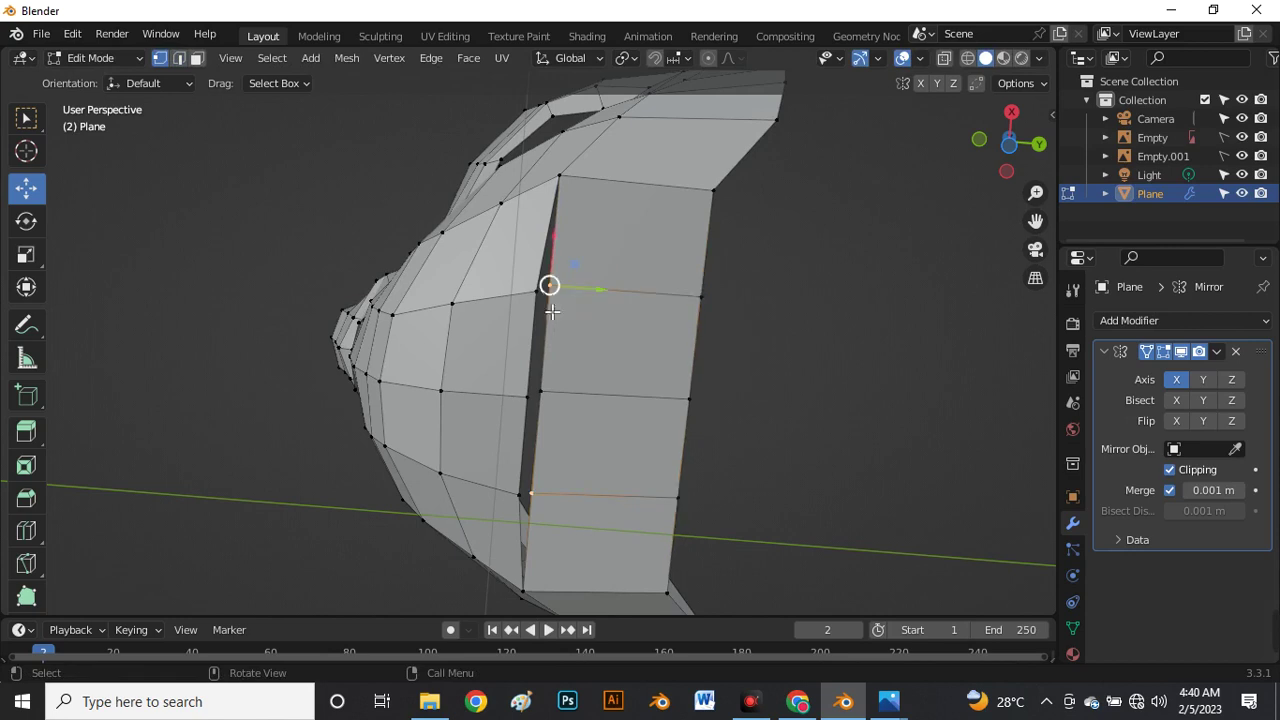
pyautogui.press('m')
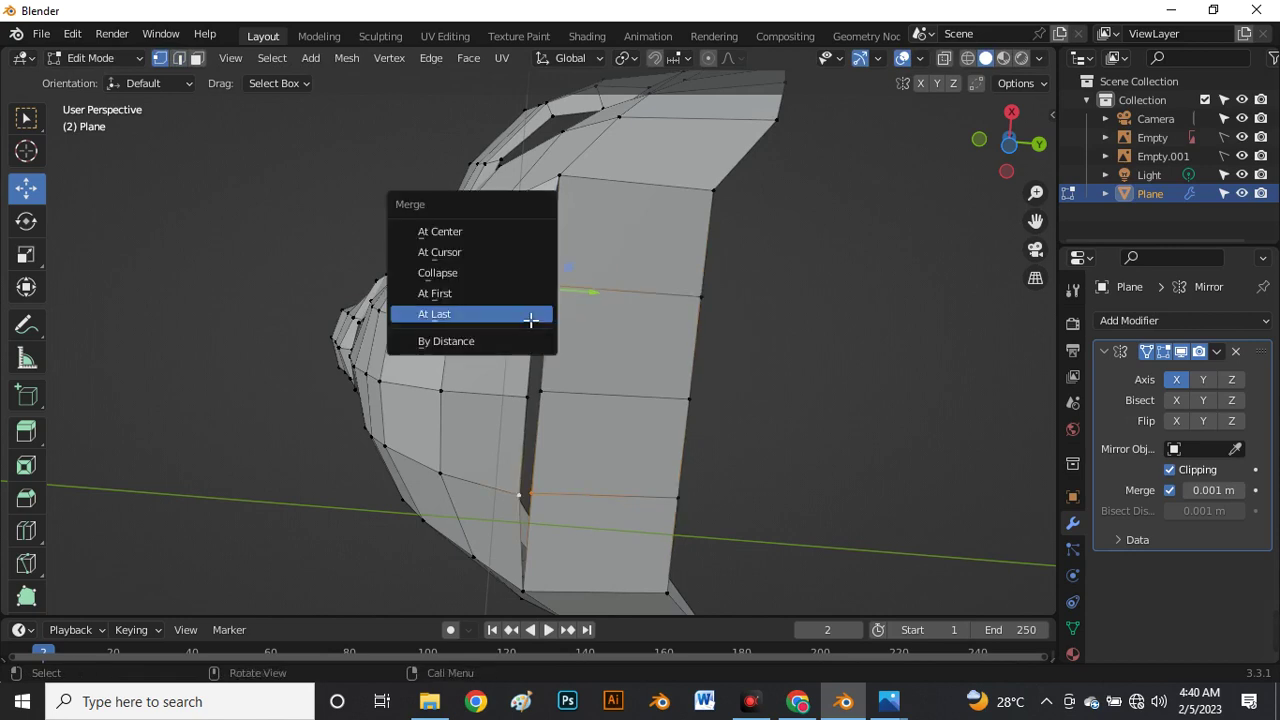
pyautogui.click(531, 319)
pyautogui.click(540, 395)
pyautogui.keyDown('ctrl'); pyautogui.click(538, 405); pyautogui.keyUp('ctrl')
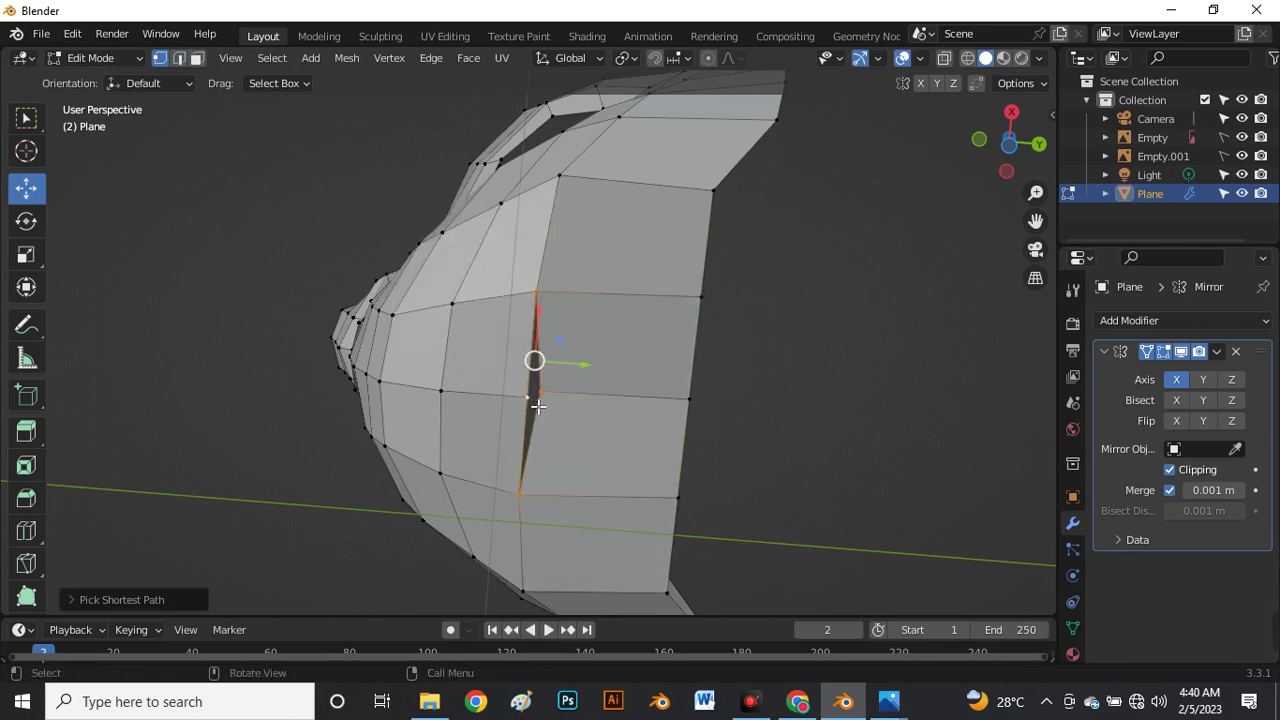
pyautogui.click(541, 393)
pyautogui.click(537, 397)
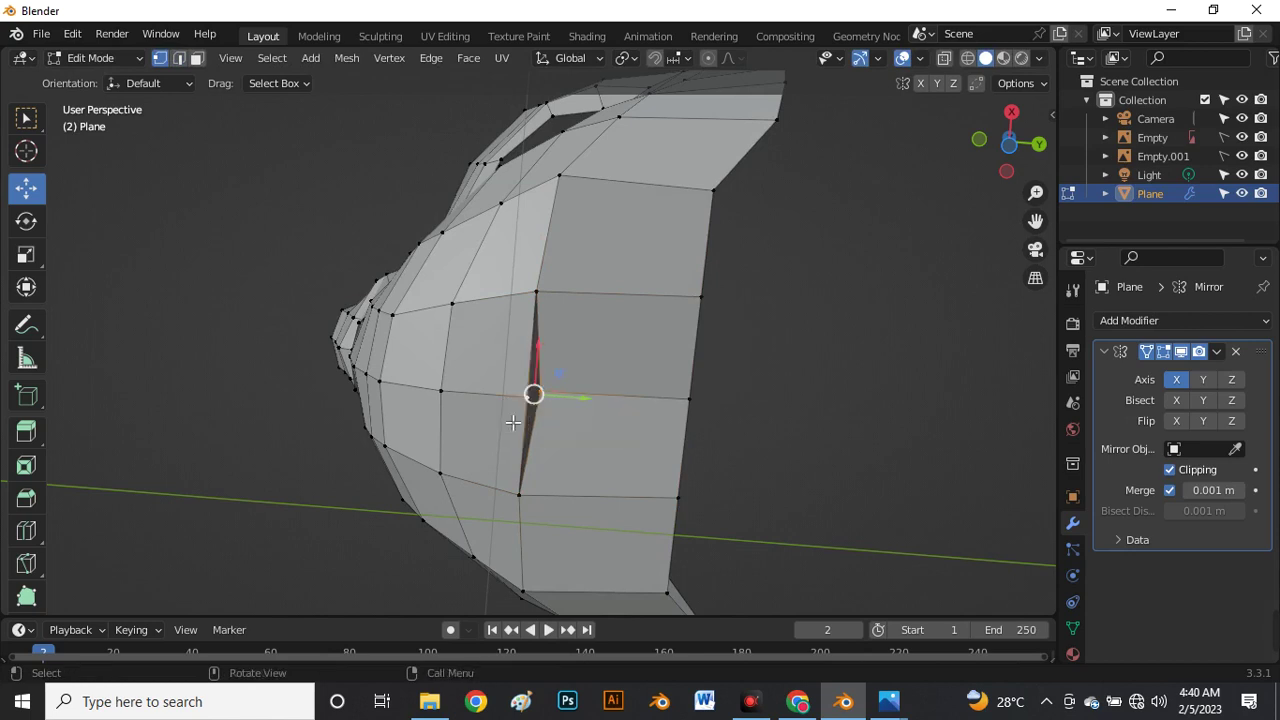
pyautogui.press('m')
pyautogui.click(509, 423)
pyautogui.scroll(-2, 573, 392)
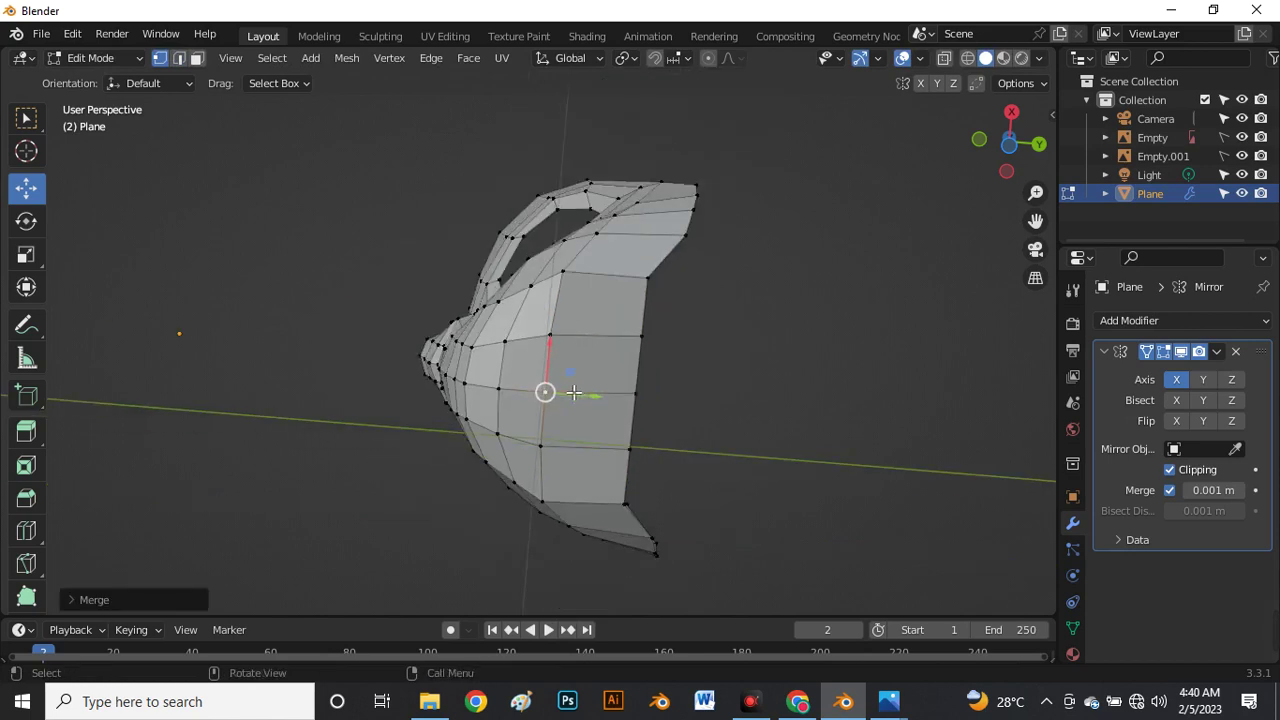
# Move the rear centre vertex under the chin forward and down onto the reference jaw line in the right side view.
pyautogui.click(648, 351)
pyautogui.keyDown('shift'); pyautogui.click(640, 409); pyautogui.keyUp('shift')
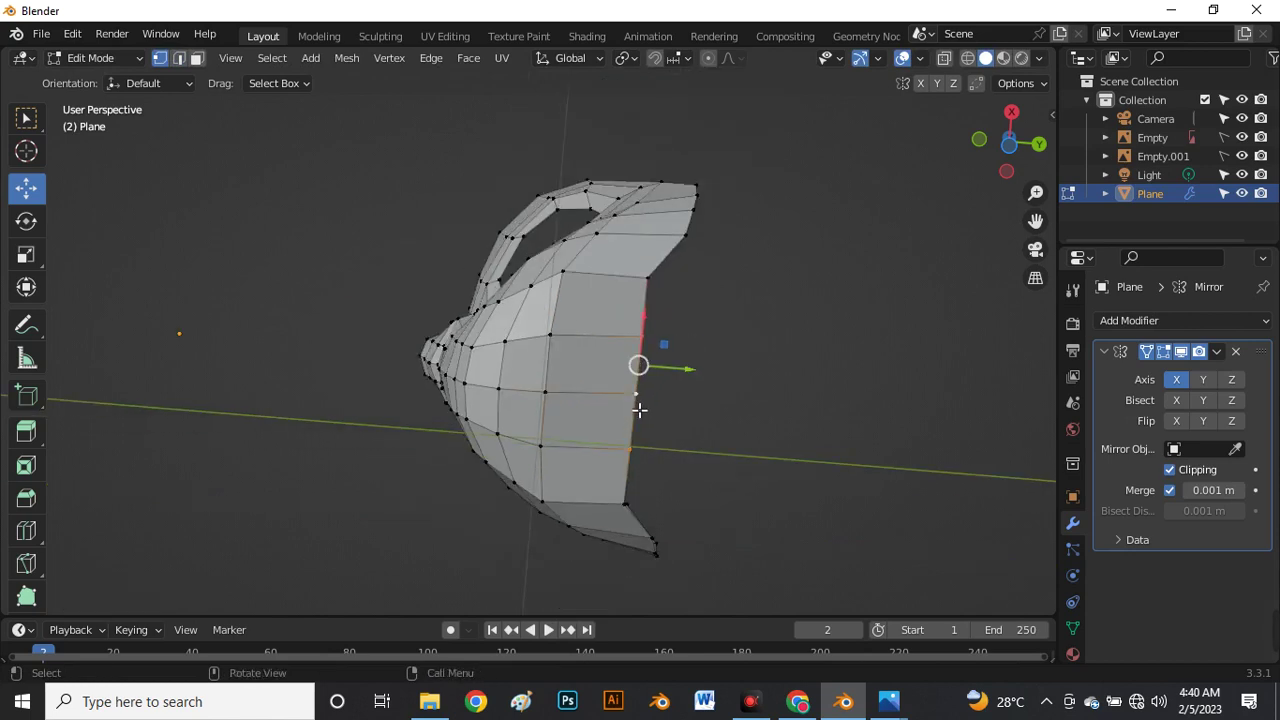
pyautogui.press('`')
pyautogui.click(764, 405)
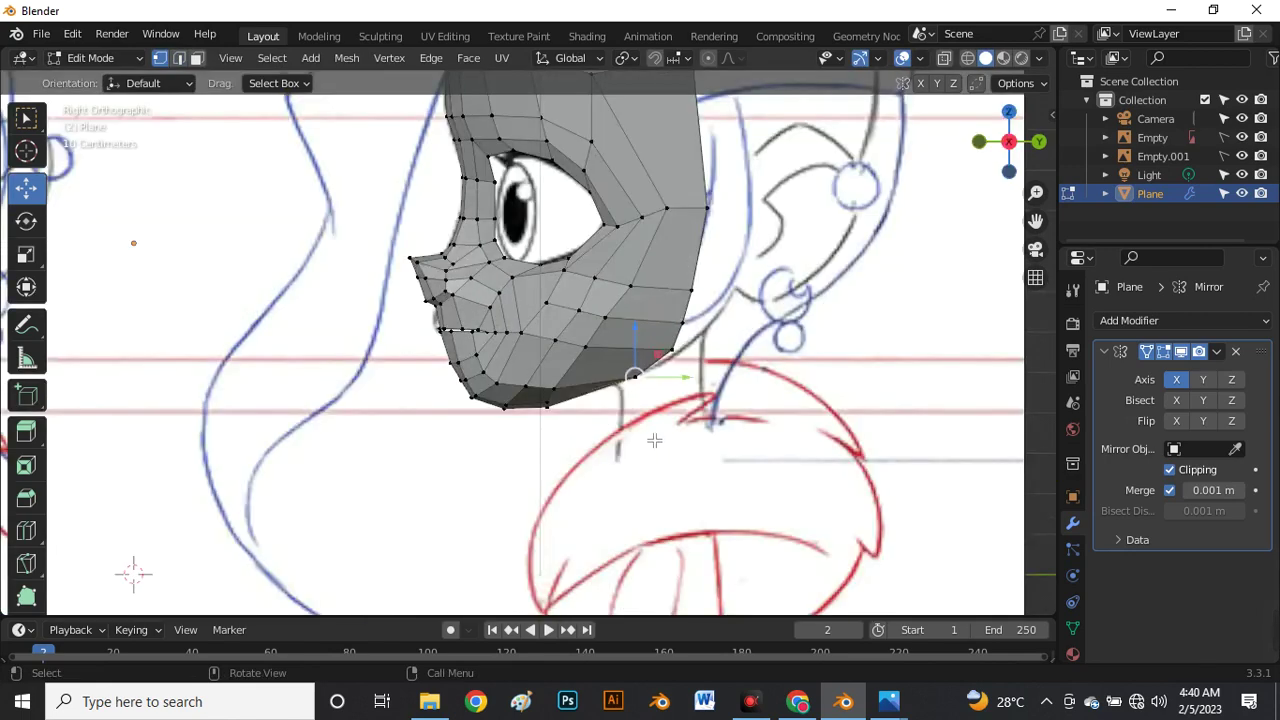
pyautogui.scroll(3, 640, 420)
pyautogui.hotkey('alt', 'z')
pyautogui.scroll(4, 610, 399)
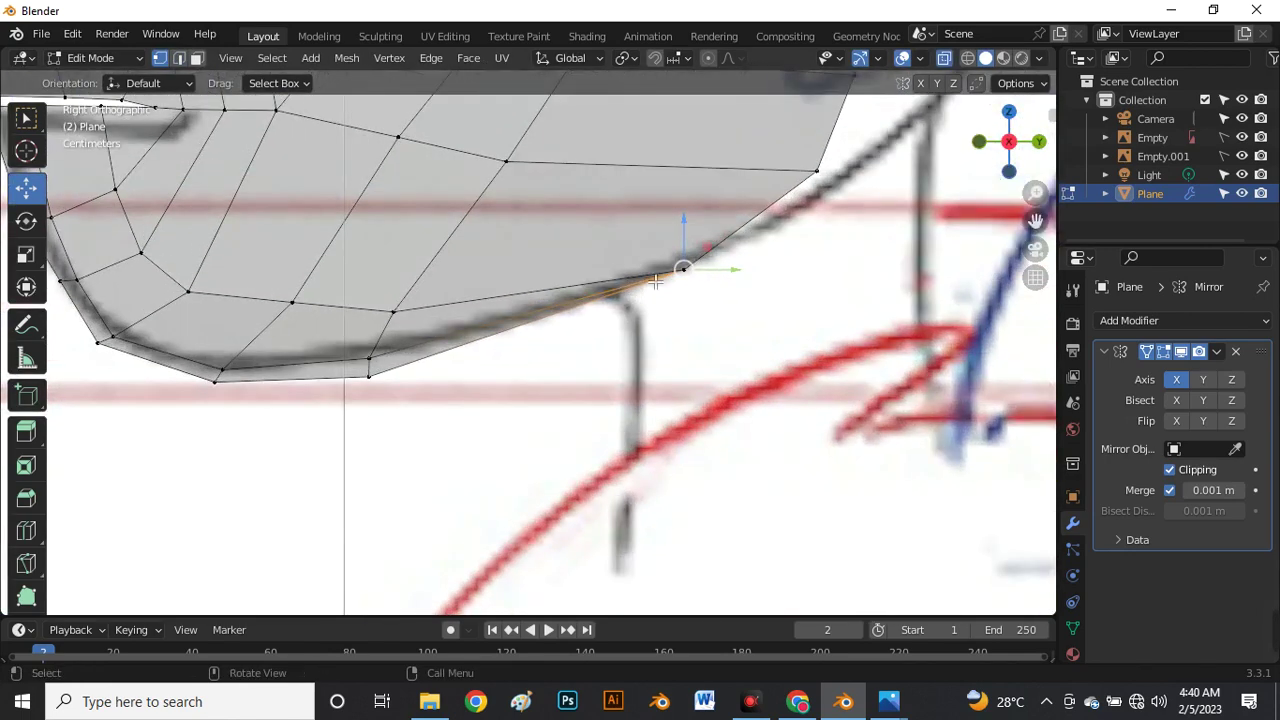
pyautogui.press('g')
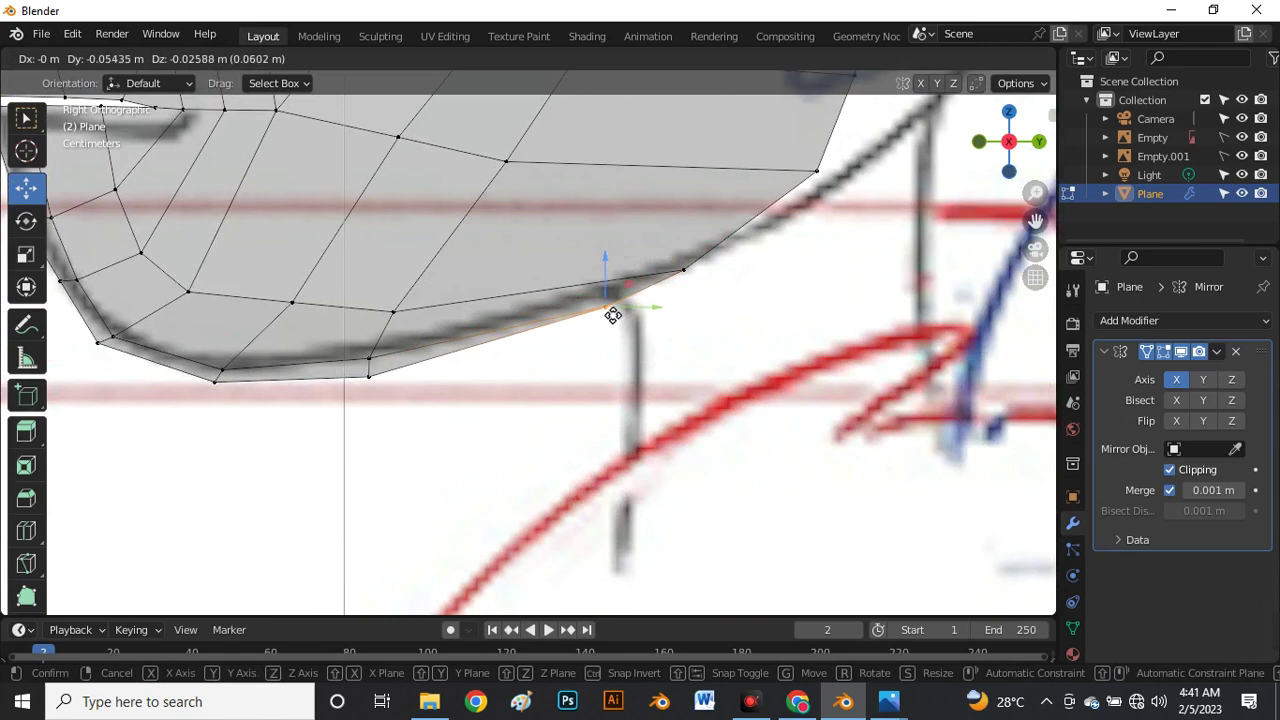
pyautogui.click(603, 298)
# Move the neighbouring rear jaw corner vertex forward to follow the reference jaw line.
pyautogui.click(683, 270)
pyautogui.press('g')
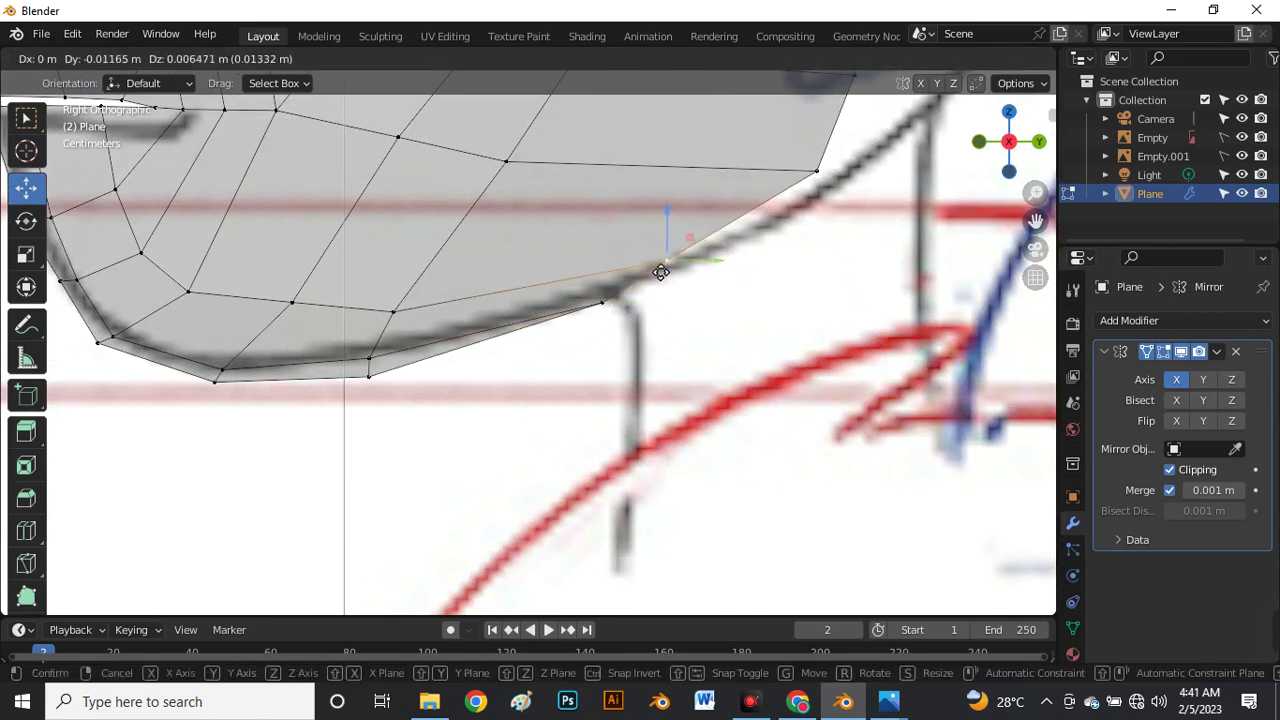
pyautogui.click(750, 244)
pyautogui.scroll(-3, 750, 244)
pyautogui.scroll(-5, 750, 247)
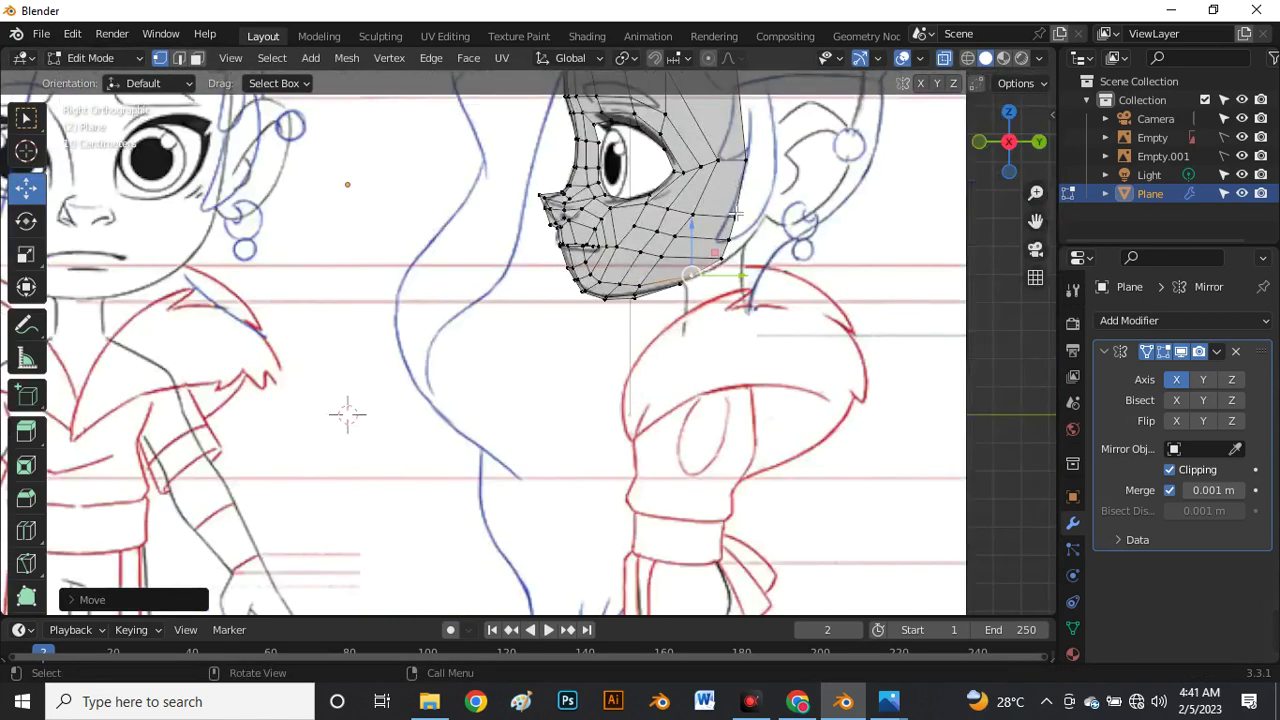
# Edge-slide the three lower rear cheek border vertices forward along their rows.
pyautogui.scroll(4, 750, 245)
pyautogui.moveTo(742, 225); pyautogui.dragTo(698, 348)
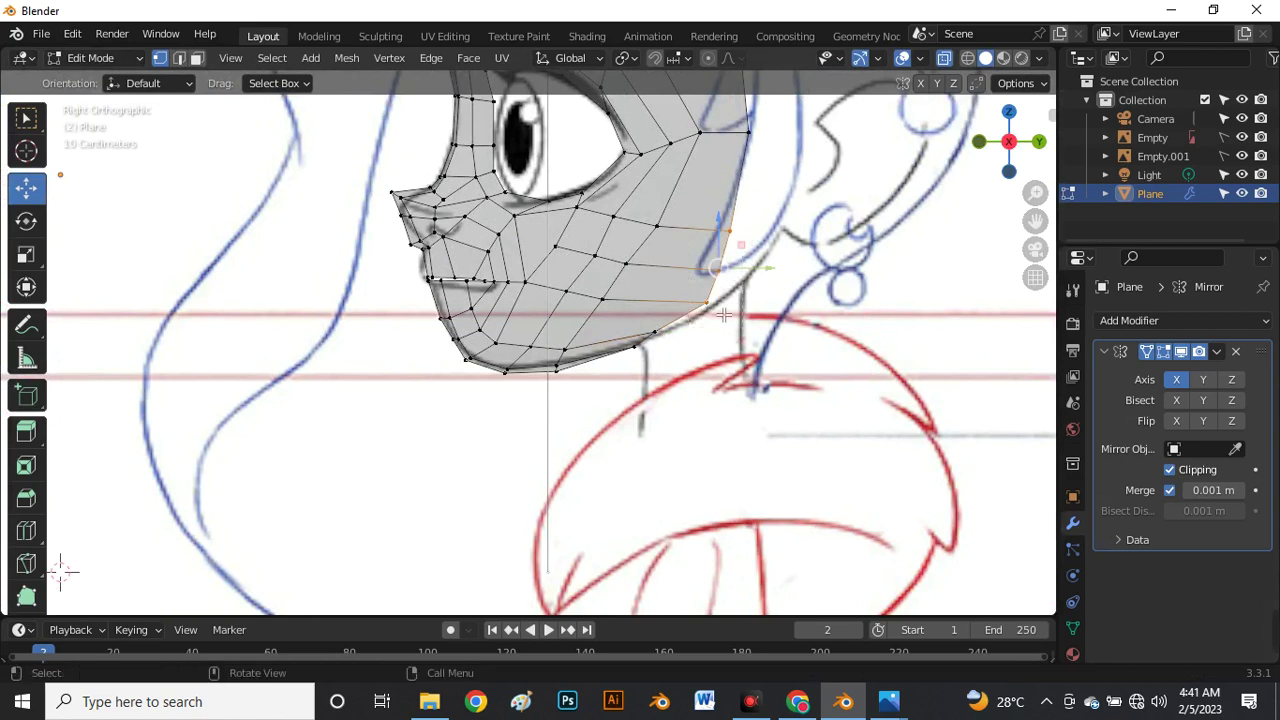
pyautogui.press('g')
pyautogui.press('g')
pyautogui.click(686, 300)
pyautogui.scroll(3, 656, 341)
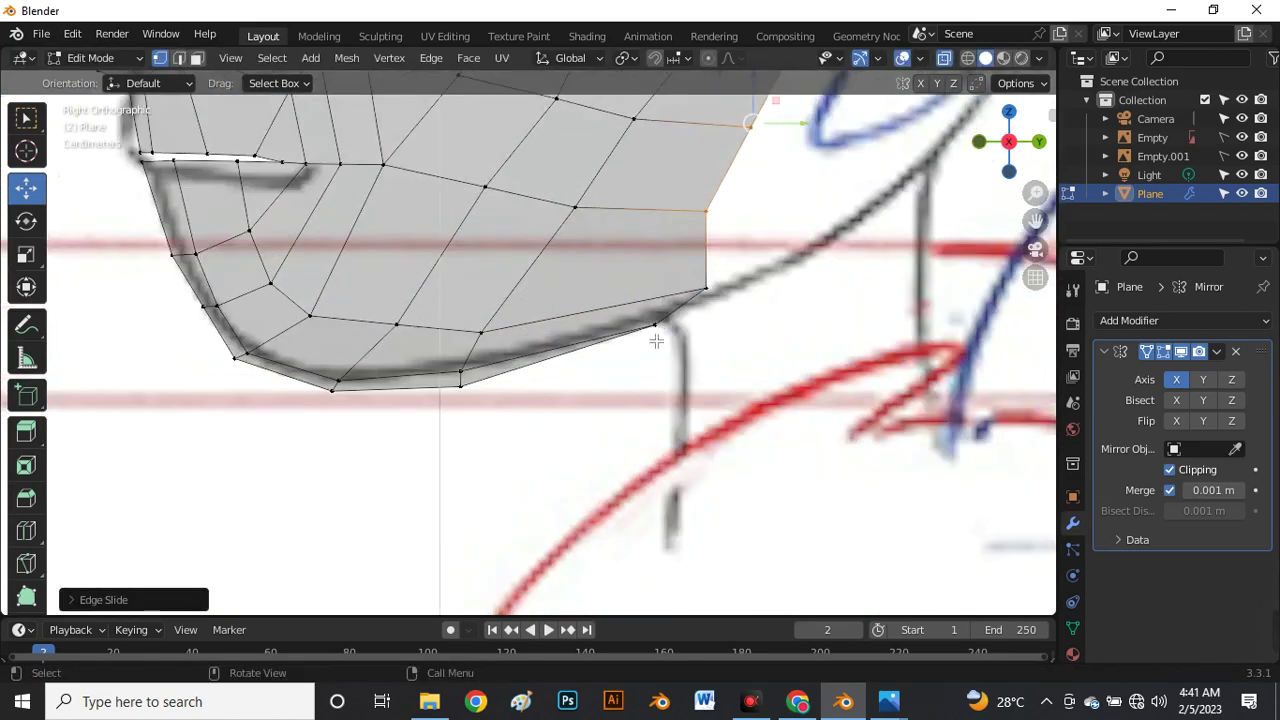
# Shift the rear jaw corner vertex slightly further forward to align it with the slanted cheek border.
pyautogui.click(708, 290)
pyautogui.press('g')
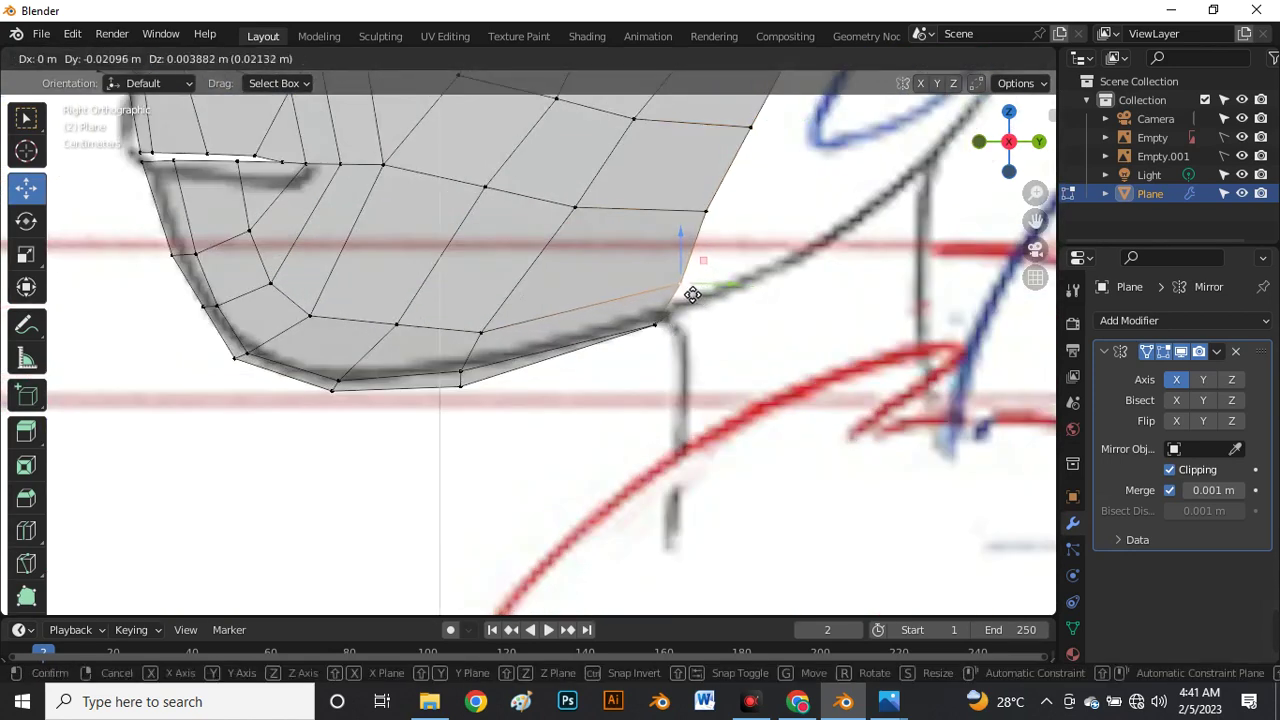
pyautogui.click(684, 282)
pyautogui.scroll(-6, 770, 328)
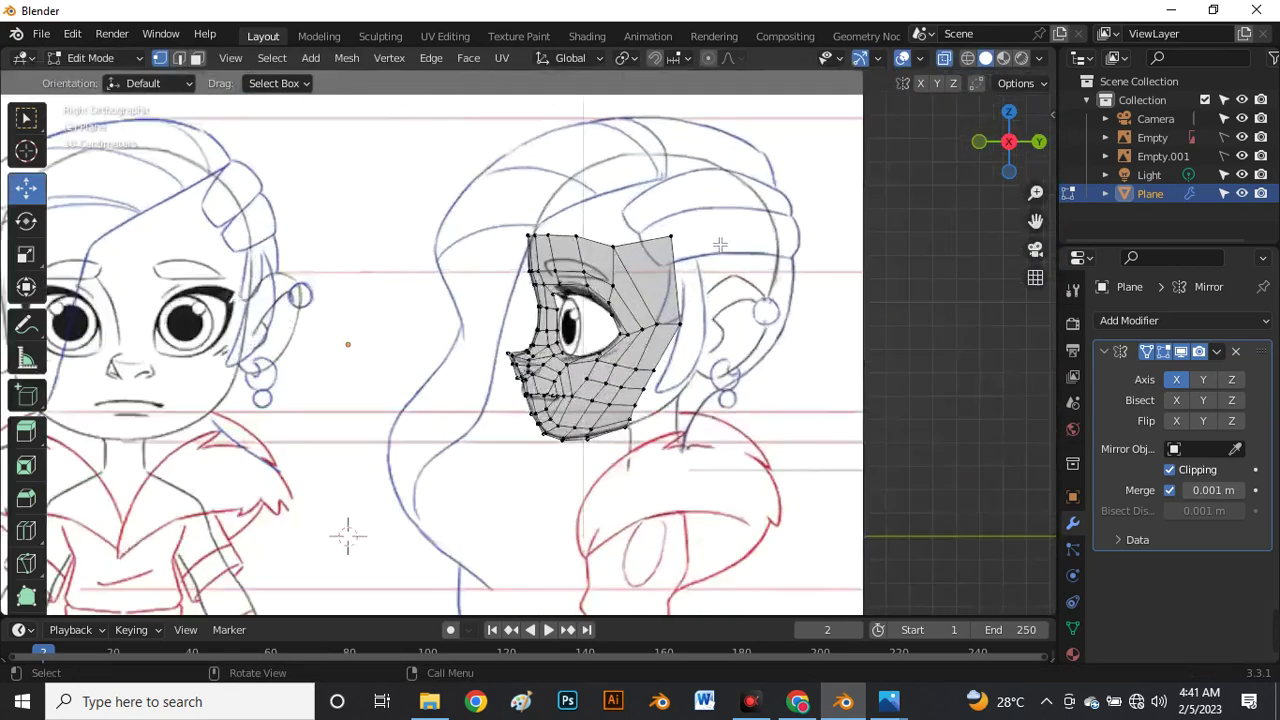
# Examine the face's side border and jaw against the side reference drawing, with X-ray off.
pyautogui.scroll(10, 649, 441)
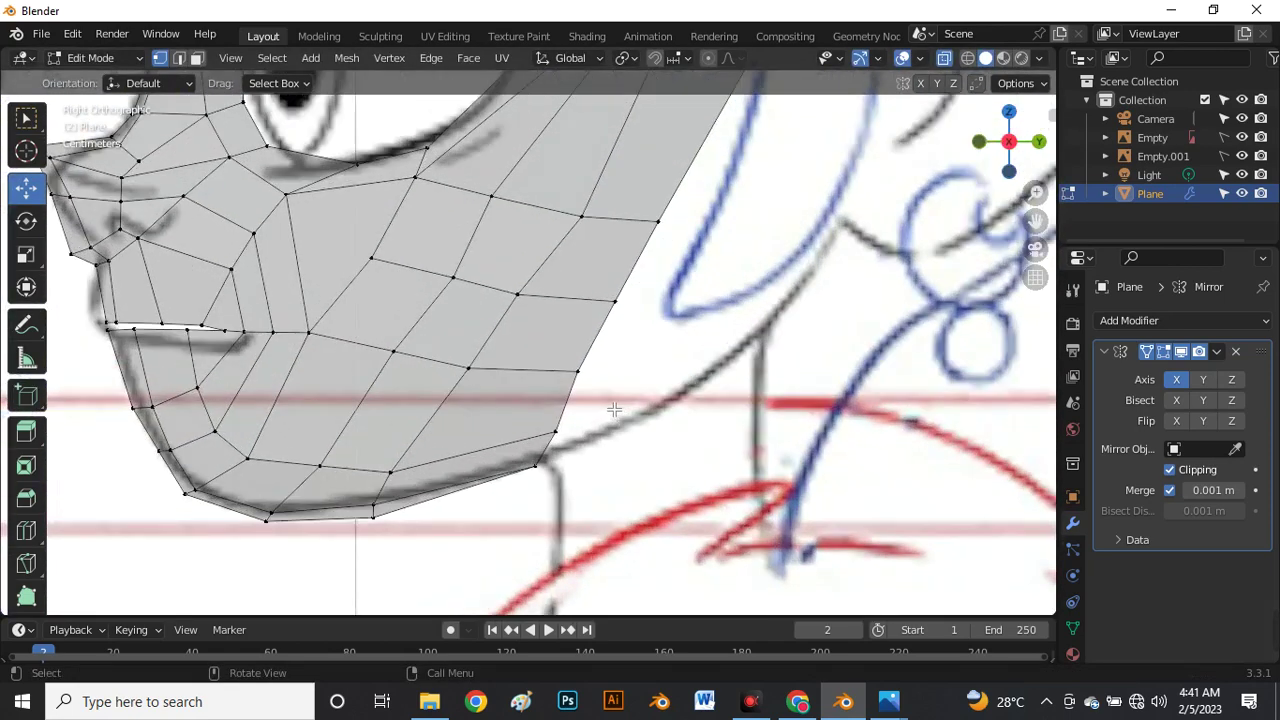
pyautogui.scroll(-6, 610, 301)
pyautogui.scroll(6, 309, 443)
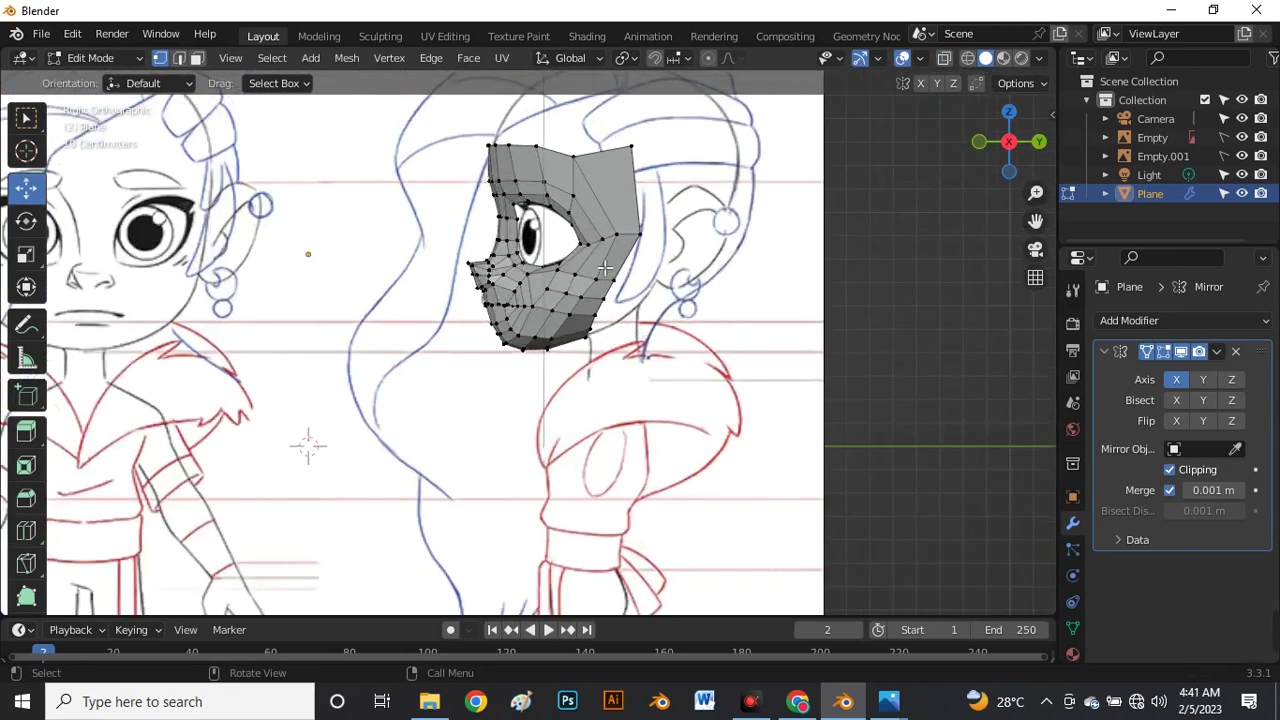
pyautogui.scroll(-3, 605, 247)
pyautogui.scroll(-1, 619, 268)
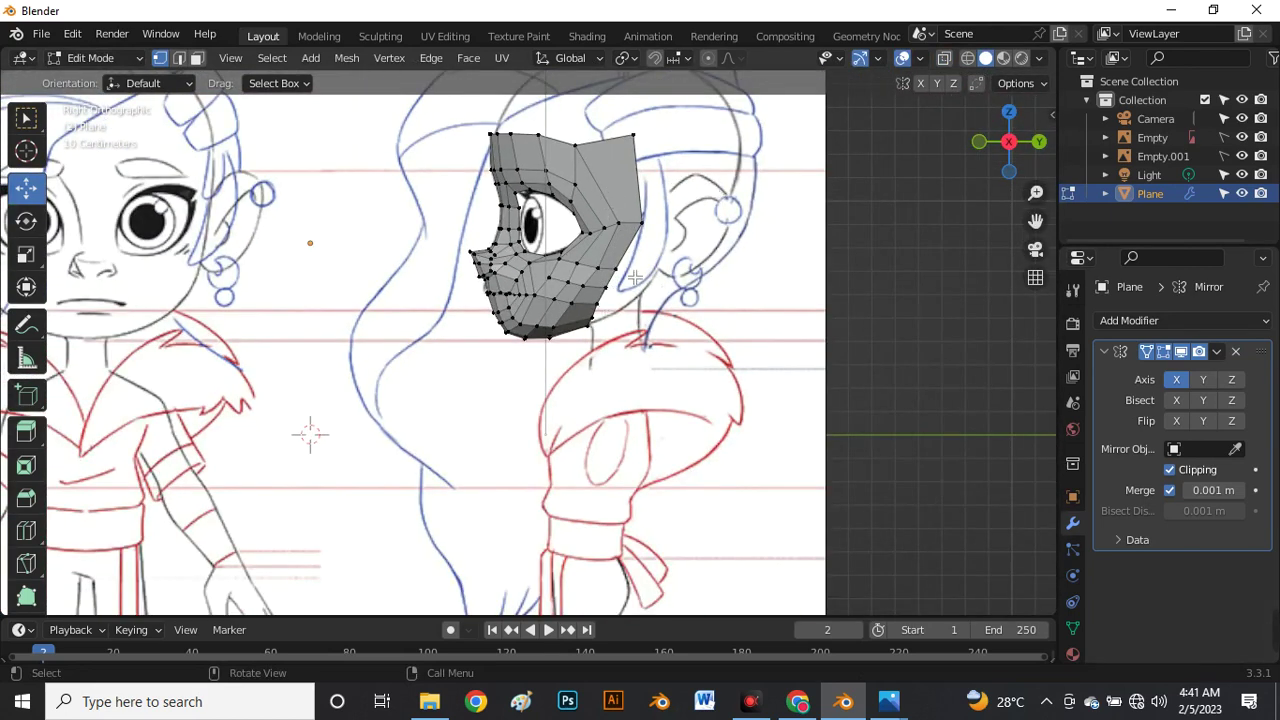
pyautogui.scroll(2, 634, 277)
pyautogui.scroll(-4, 941, 269)
pyautogui.scroll(2, 643, 204)
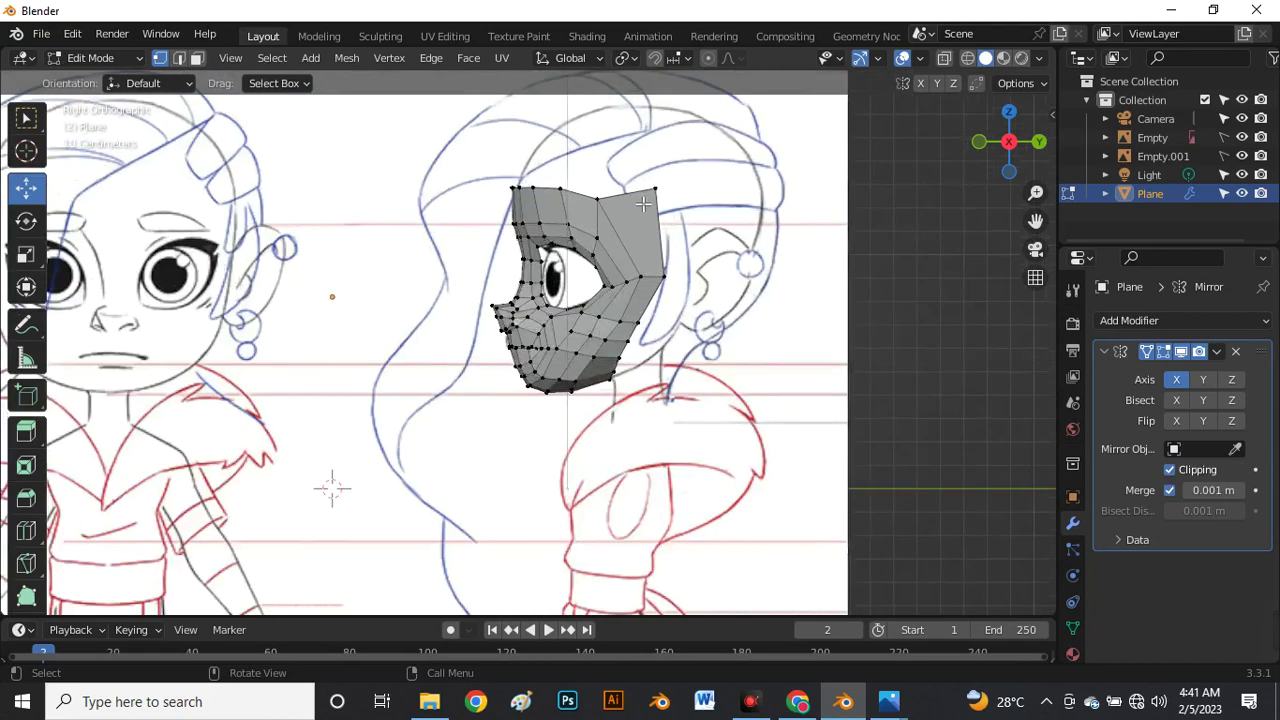
pyautogui.scroll(2, 760, 310)
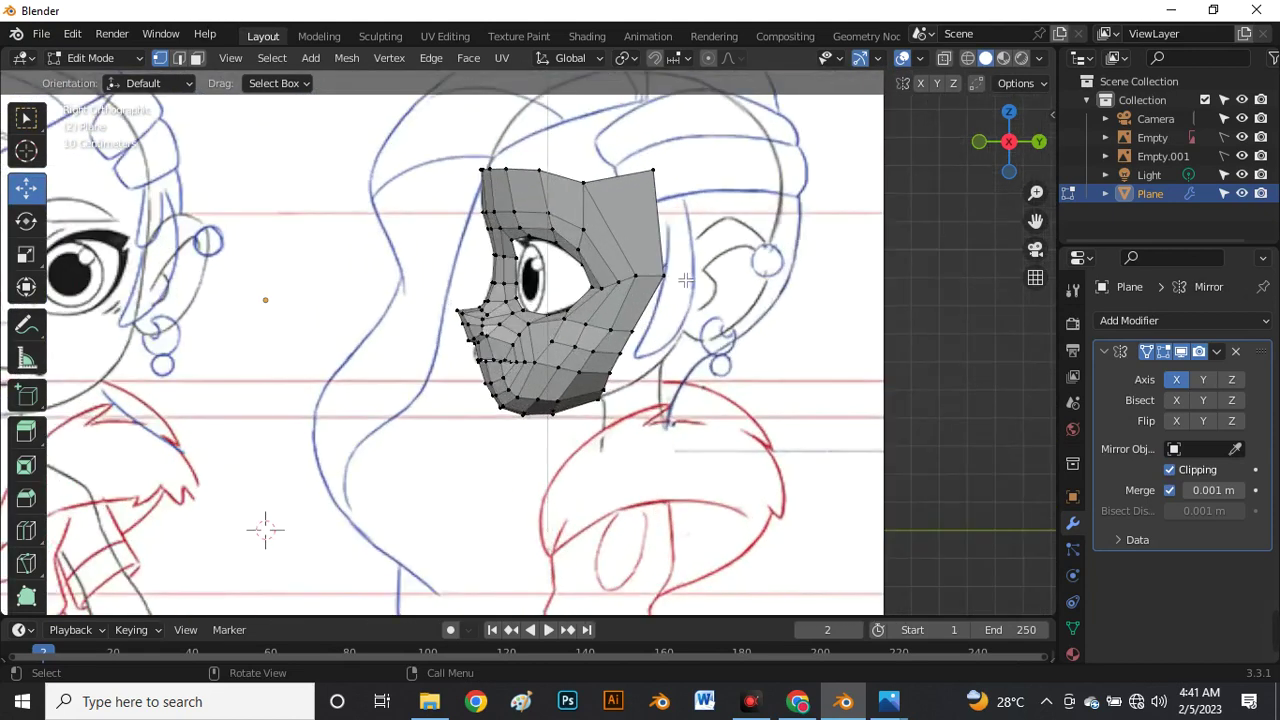
# Select the rear border edges from temple to jaw and scale them down along Y to straighten the border.
pyautogui.press('2')
pyautogui.scroll(1, 685, 245)
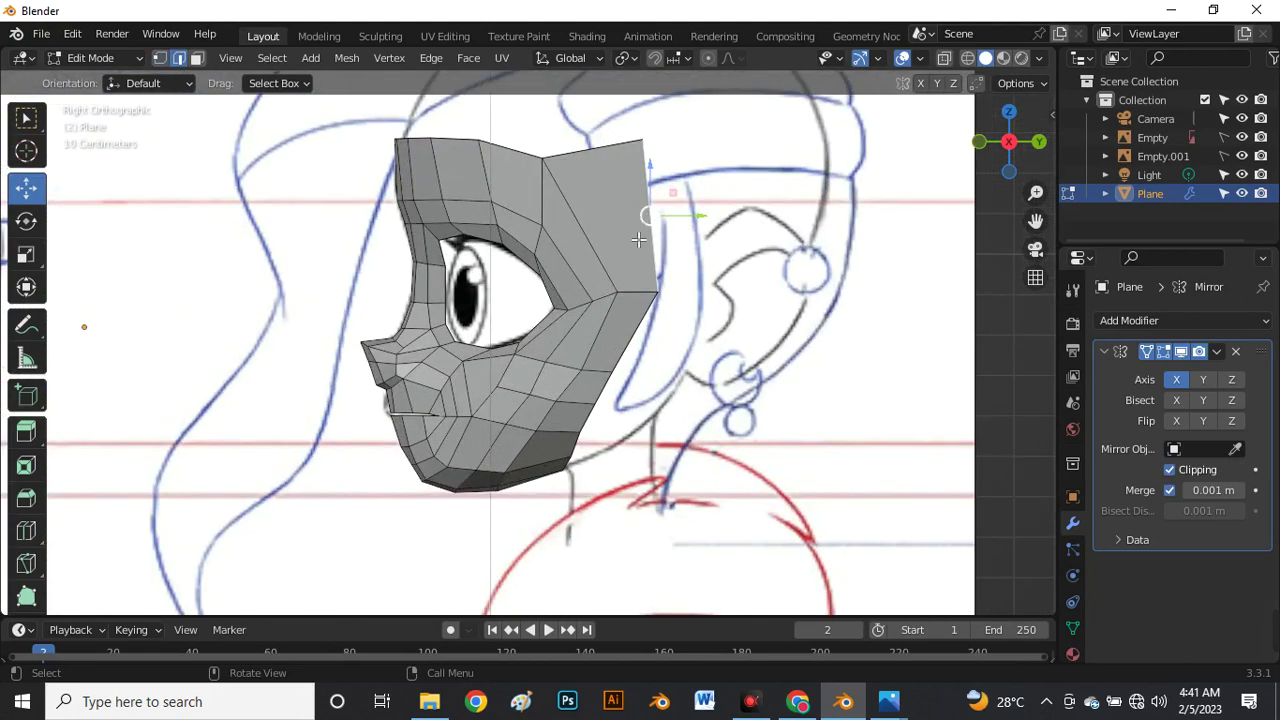
pyautogui.click(645, 322)
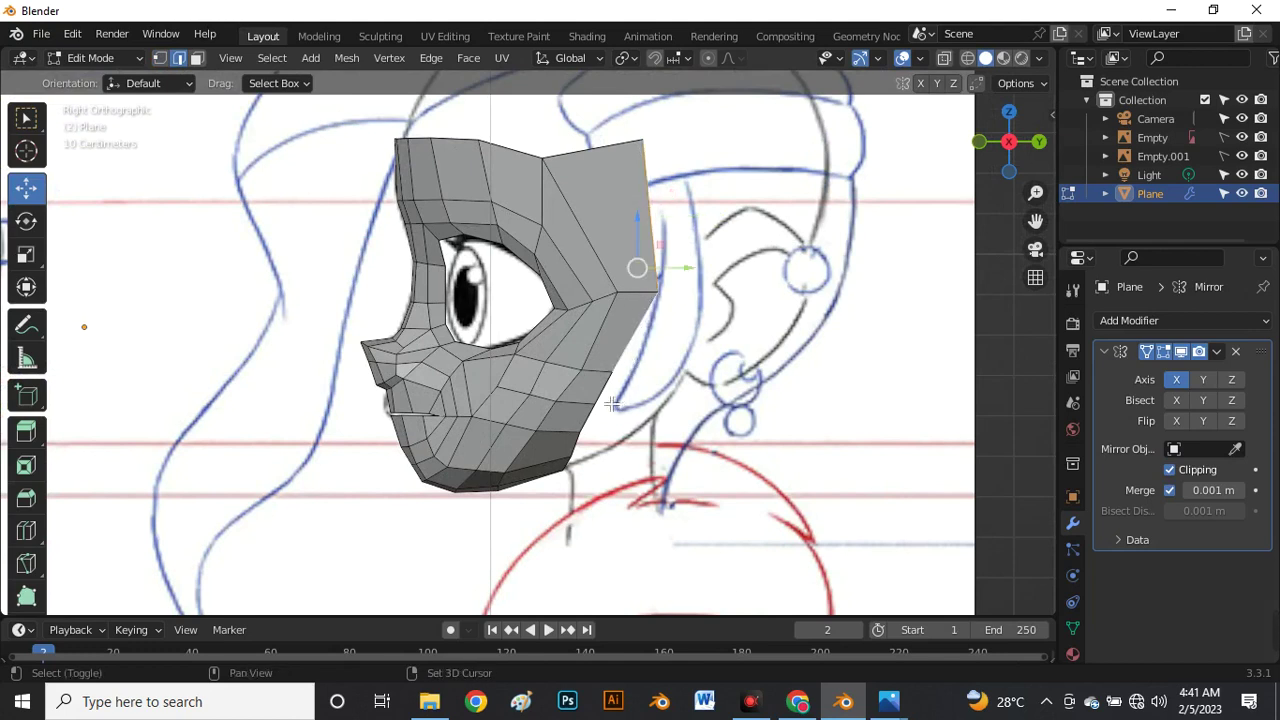
pyautogui.scroll(3, 596, 444)
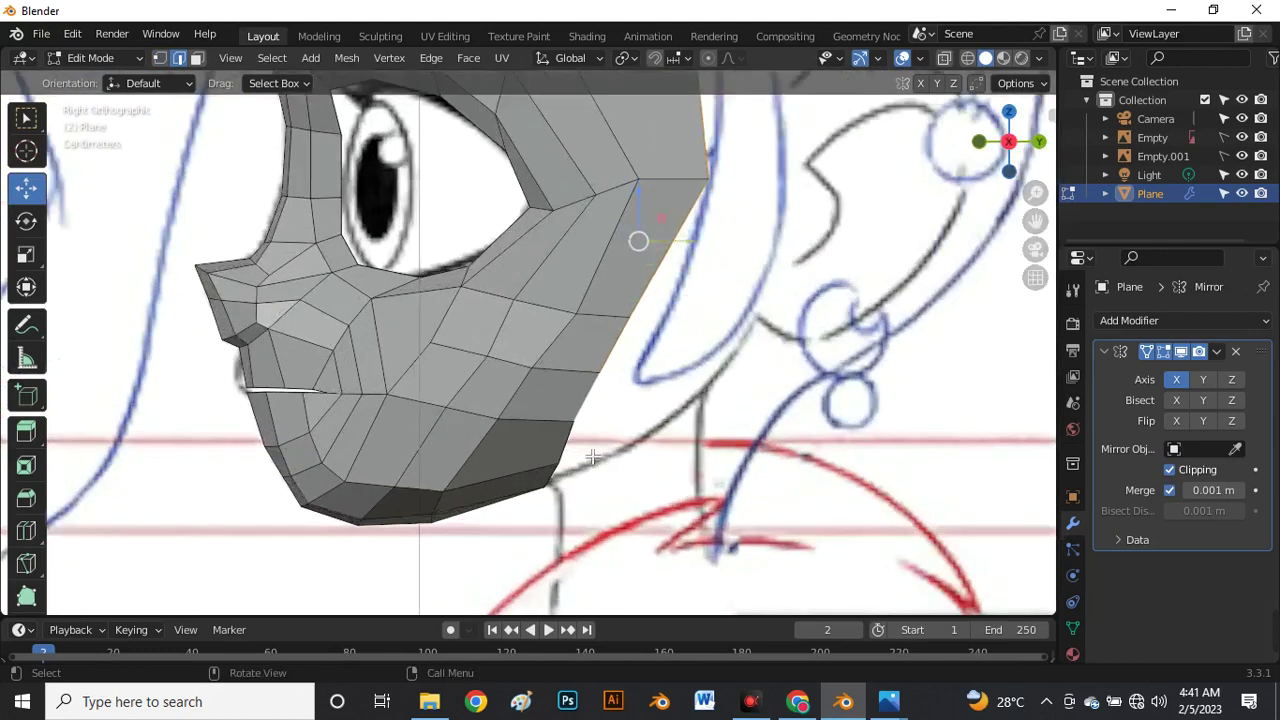
pyautogui.scroll(-1, 571, 431)
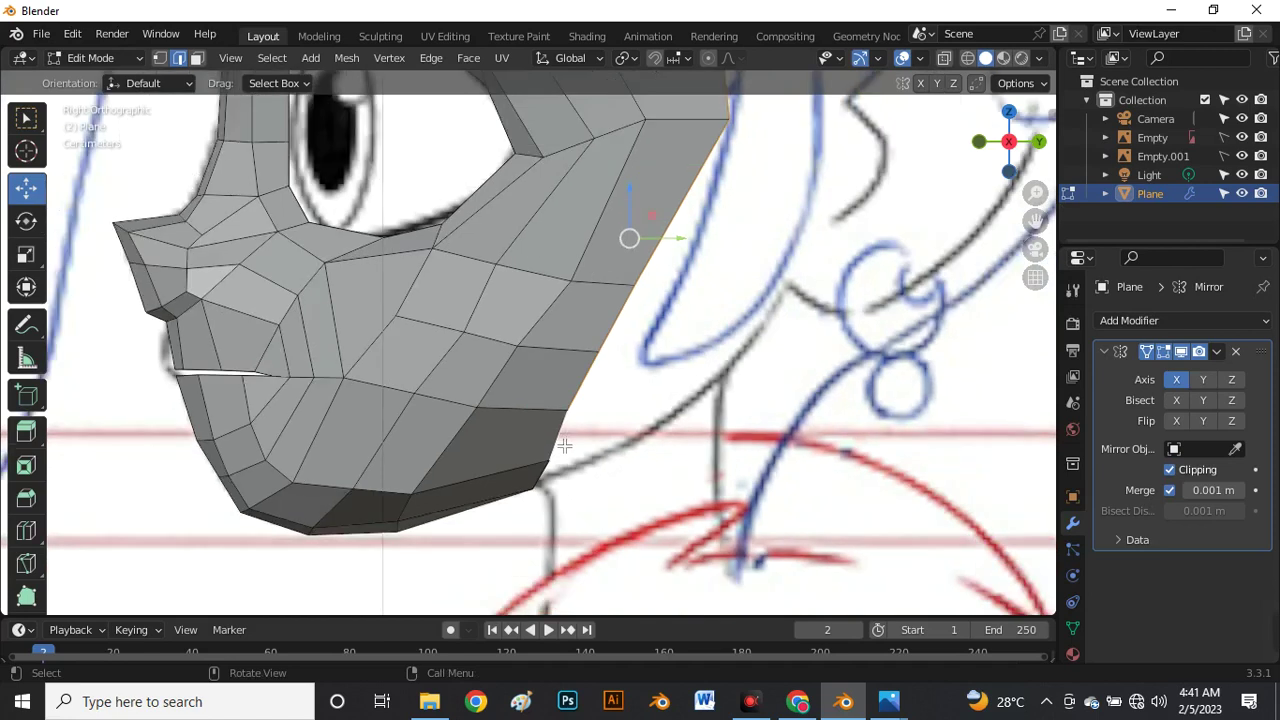
pyautogui.scroll(2, 568, 425)
pyautogui.scroll(-3, 565, 420)
pyautogui.scroll(-4, 544, 391)
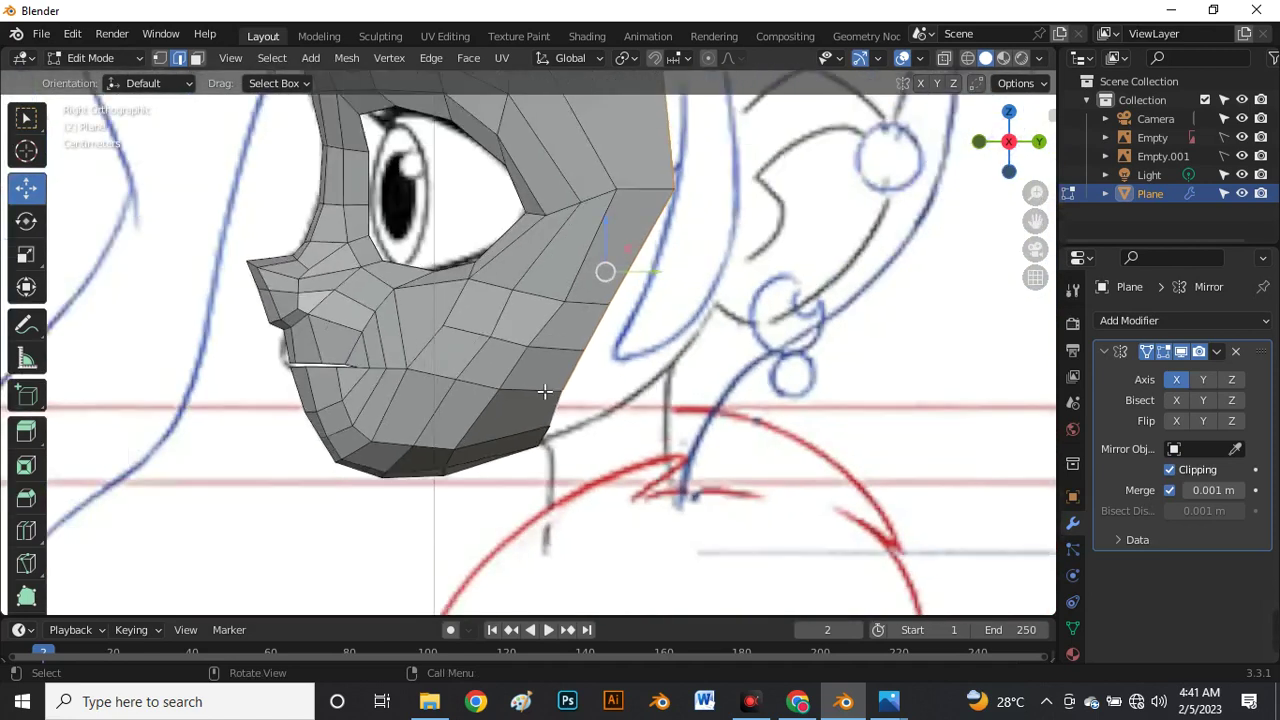
pyautogui.click(26, 254)
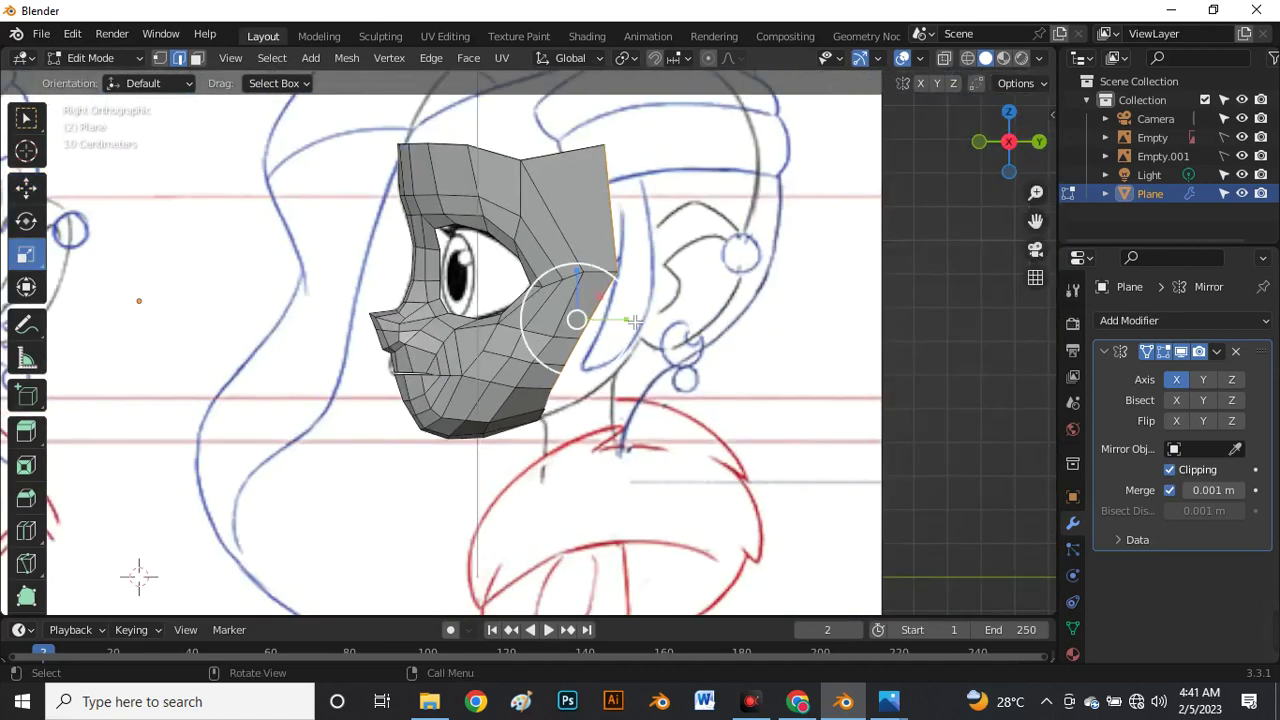
pyautogui.moveTo(624, 318); pyautogui.dragTo(620, 315)
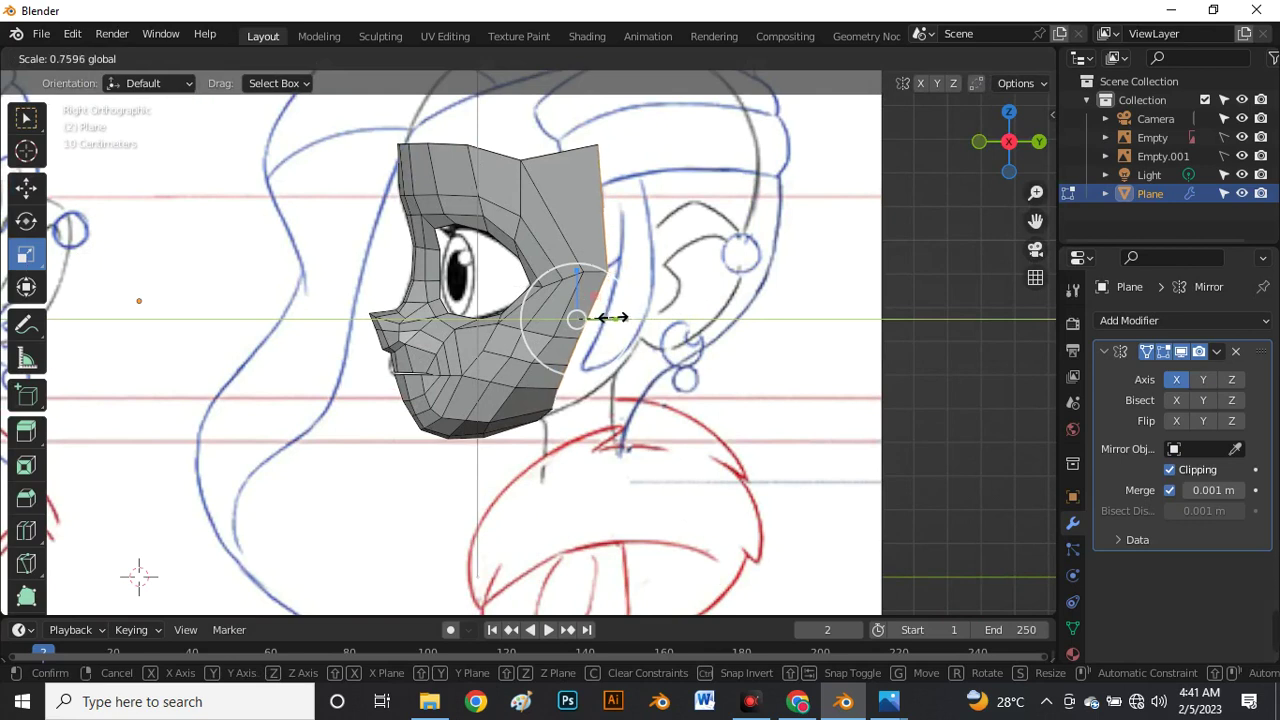
pyautogui.moveTo(610, 318); pyautogui.dragTo(608, 318)
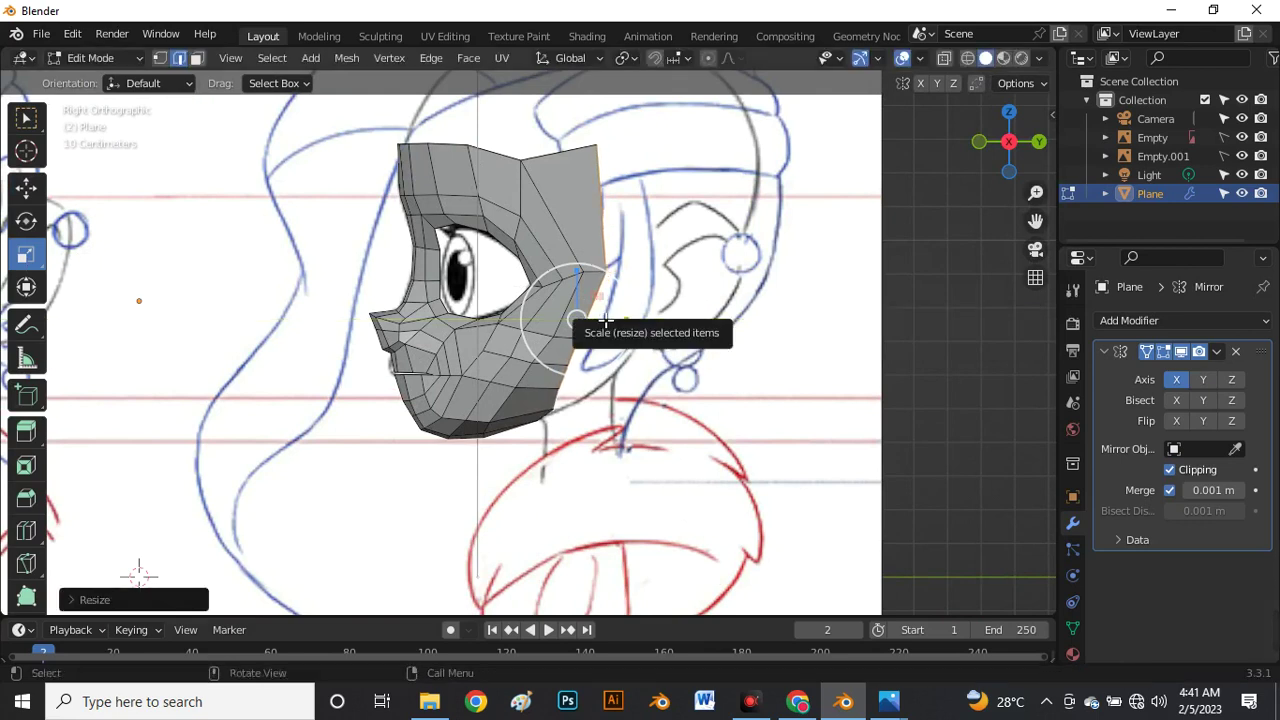
# Extrude the rear border edges backward and slightly upward to add a new column of faces toward the ear.
pyautogui.press('e')
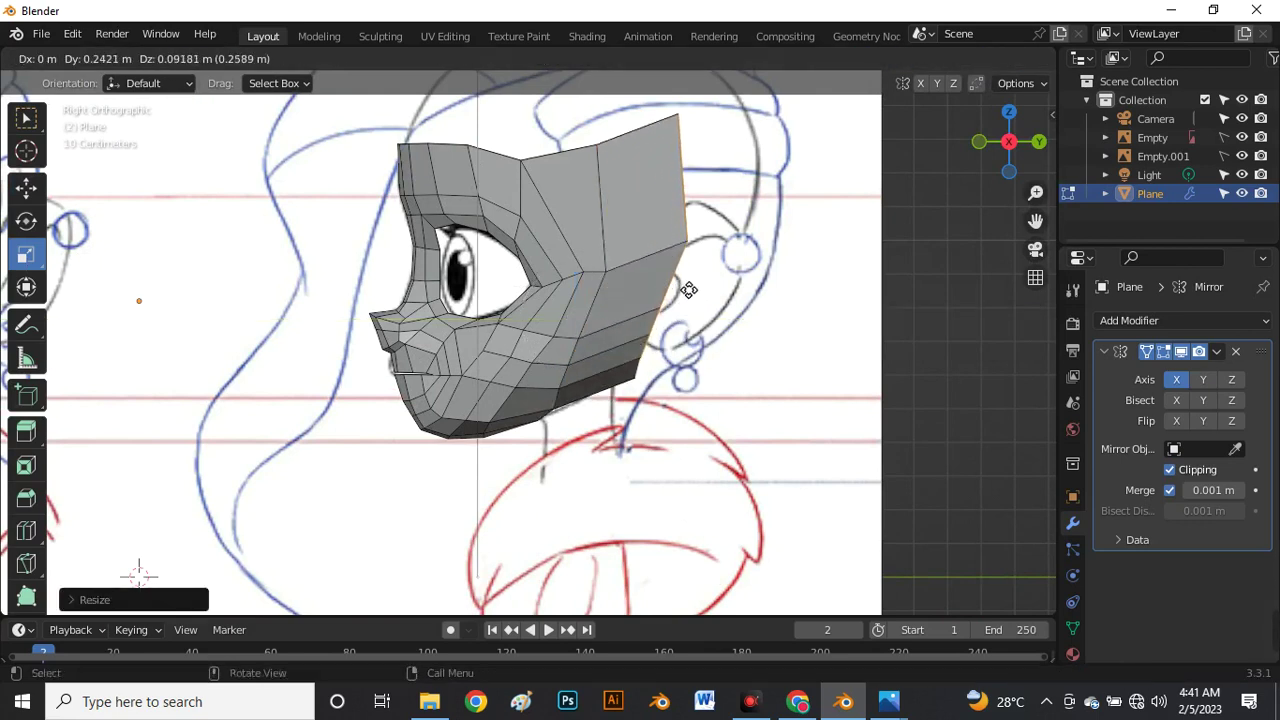
pyautogui.click(631, 286)
pyautogui.scroll(-3, 525, 291)
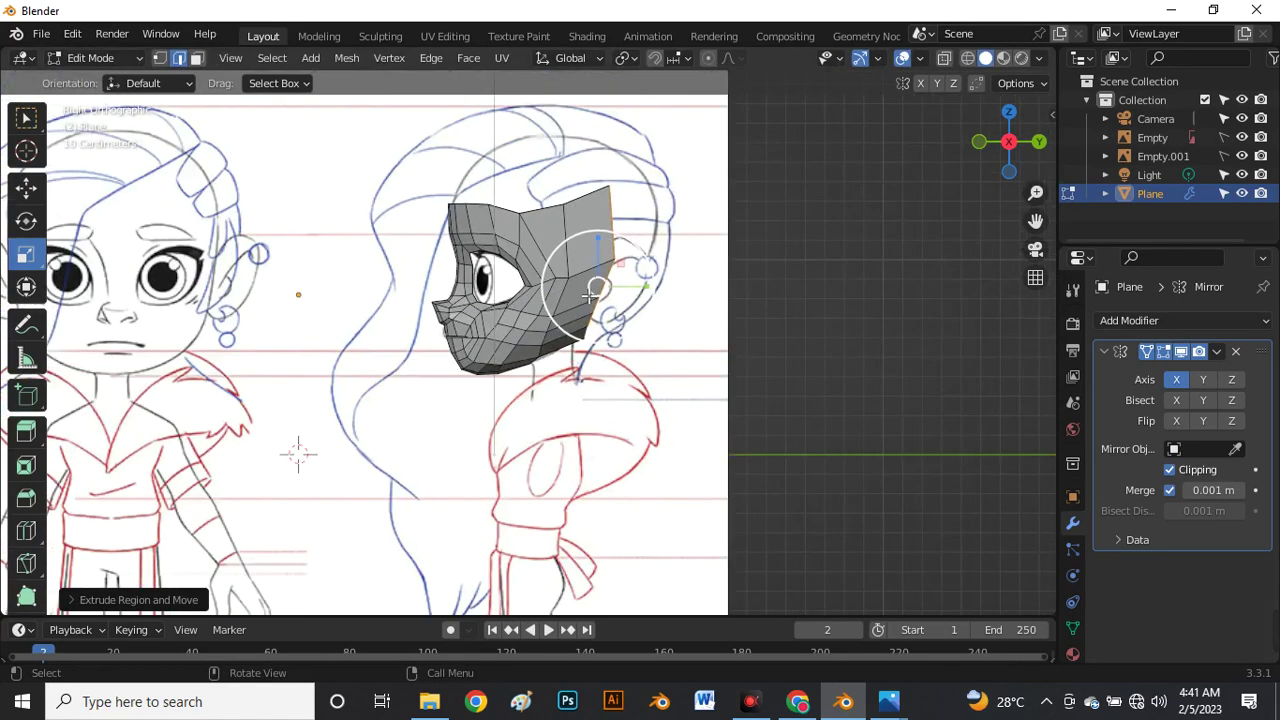
pyautogui.scroll(3, 600, 288)
# Move the newly extruded border edges inward along X so the side of the head curves in.
pyautogui.hotkey('alt', 'z')
pyautogui.moveTo(608, 286); pyautogui.dragTo(513, 340, button='middle')
pyautogui.click(27, 189)
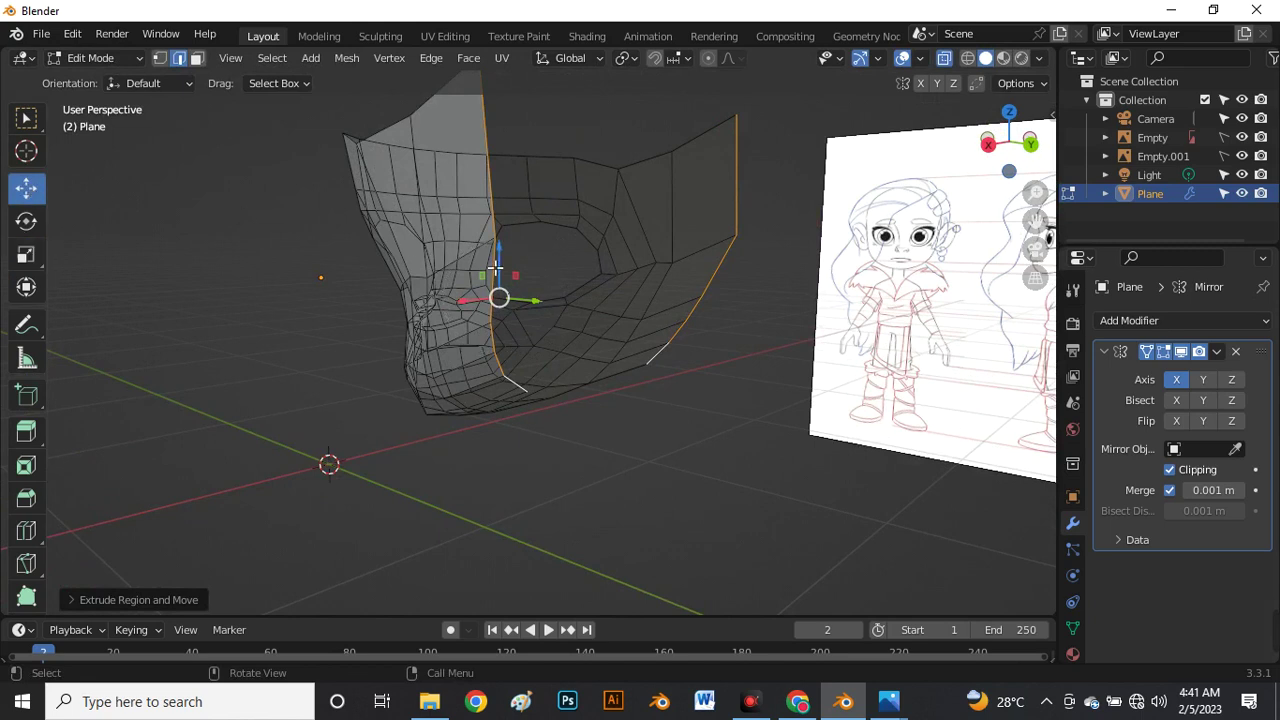
pyautogui.hotkey('alt', 'z')
pyautogui.moveTo(500, 180); pyautogui.dragTo(497, 297, button='middle')
pyautogui.moveTo(404, 289); pyautogui.dragTo(436, 292)
pyautogui.moveTo(436, 292); pyautogui.dragTo(556, 370, button='middle')
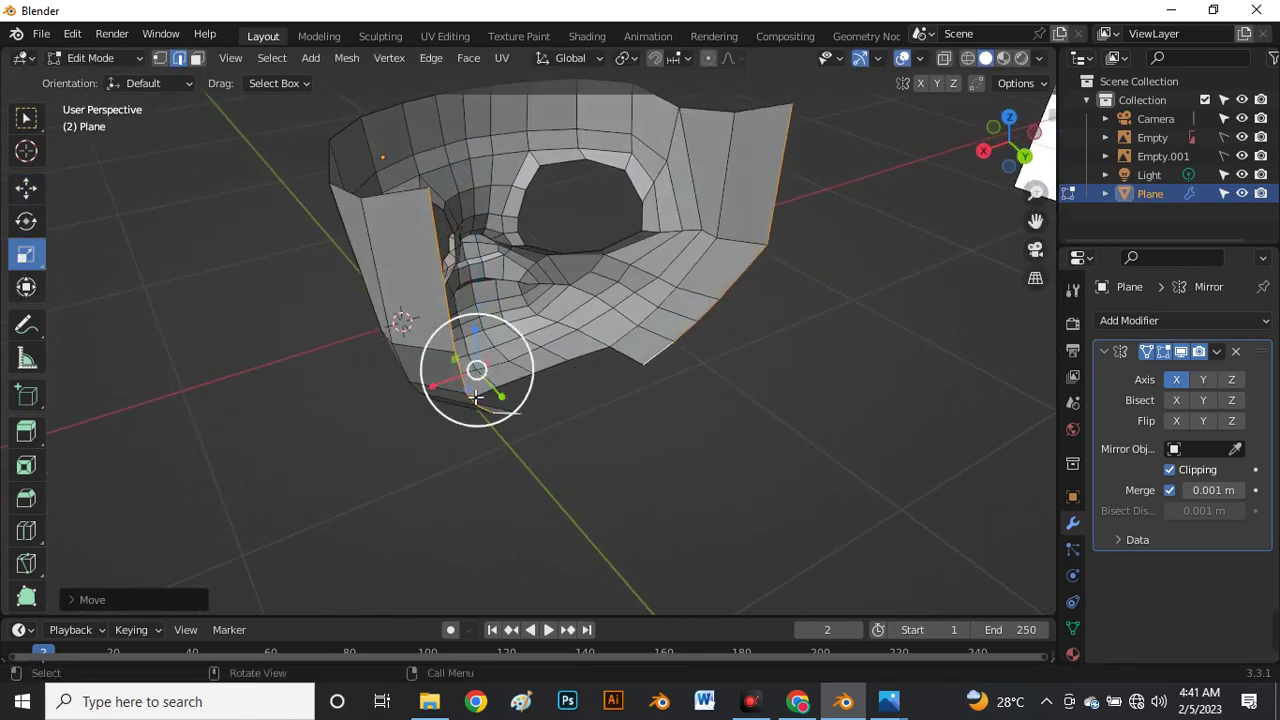
# Scale the new border edges down along X to even out their curve from temple to jaw.
pyautogui.moveTo(442, 395); pyautogui.dragTo(438, 385)
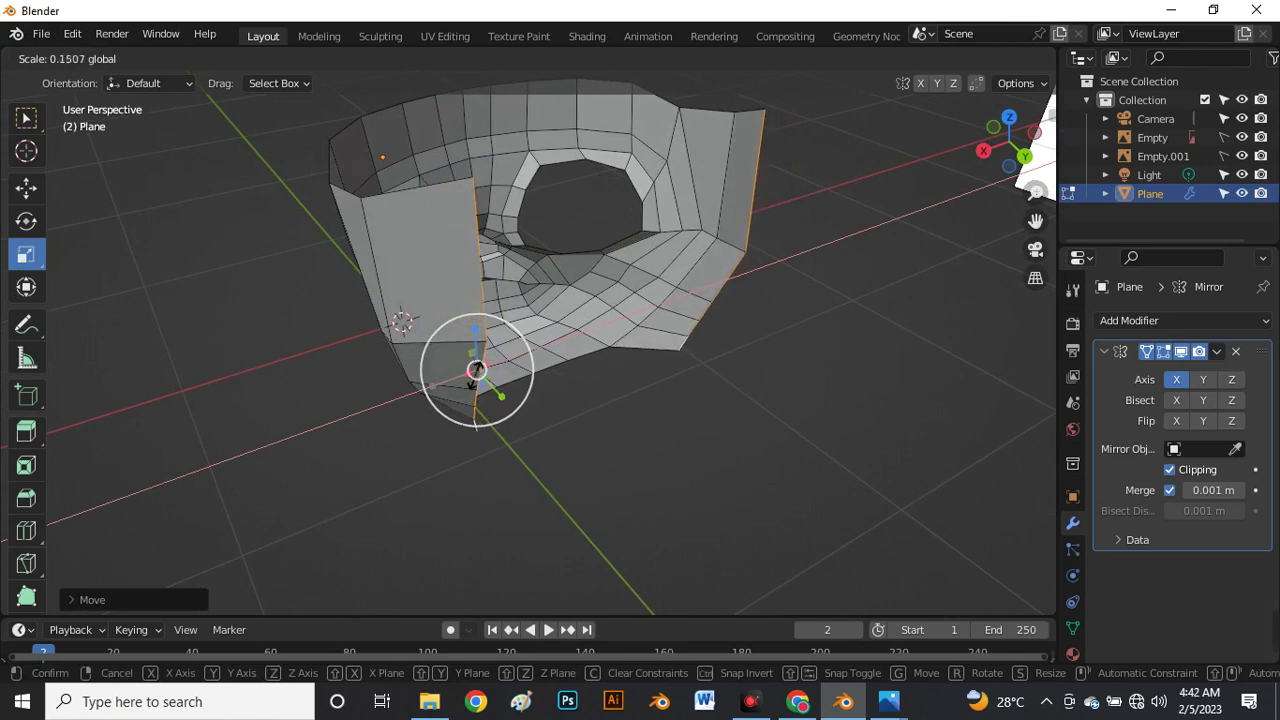
pyautogui.click(480, 385)
pyautogui.moveTo(480, 385); pyautogui.dragTo(510, 323, button='middle')
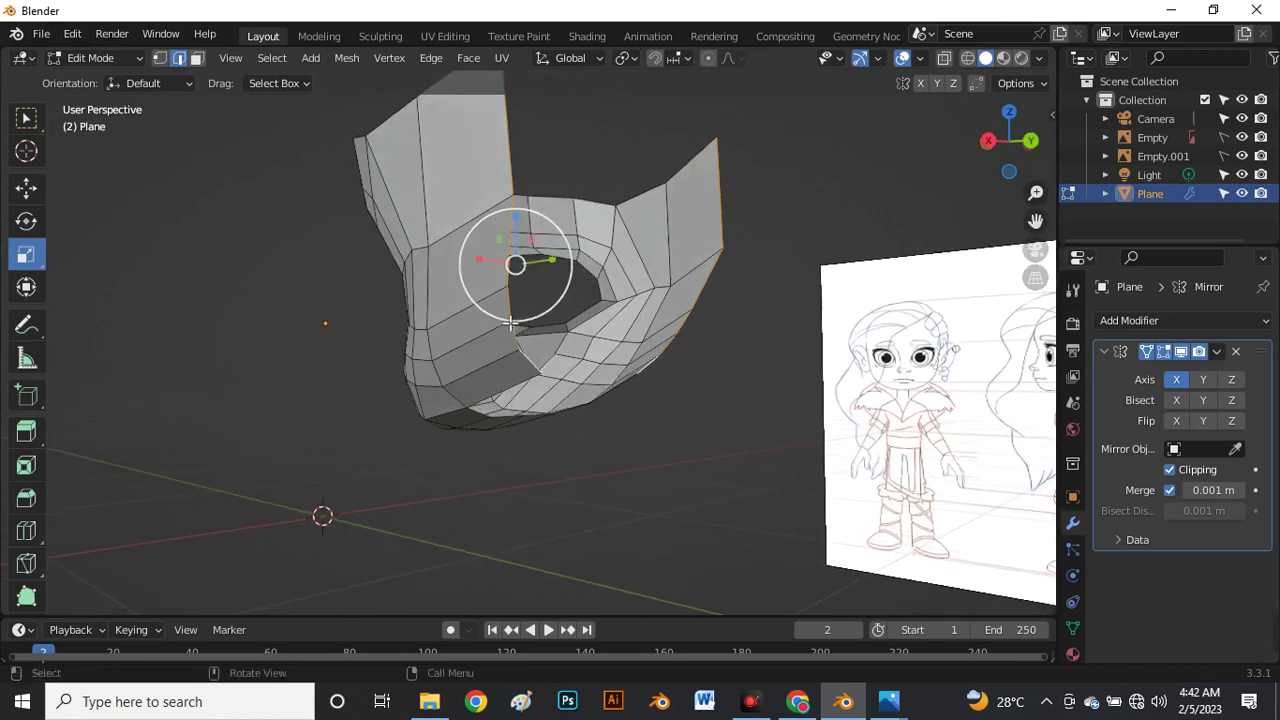
pyautogui.moveTo(483, 261); pyautogui.dragTo(488, 259)
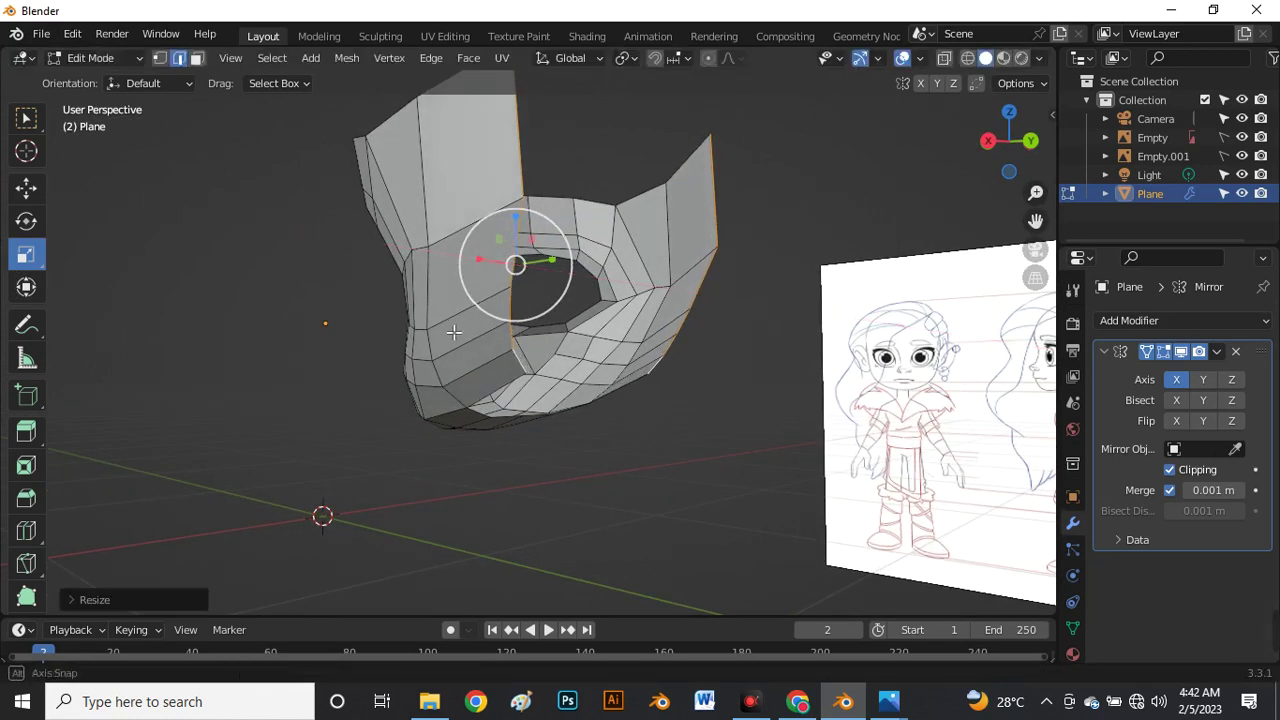
pyautogui.moveTo(488, 259); pyautogui.dragTo(510, 445, button='middle')
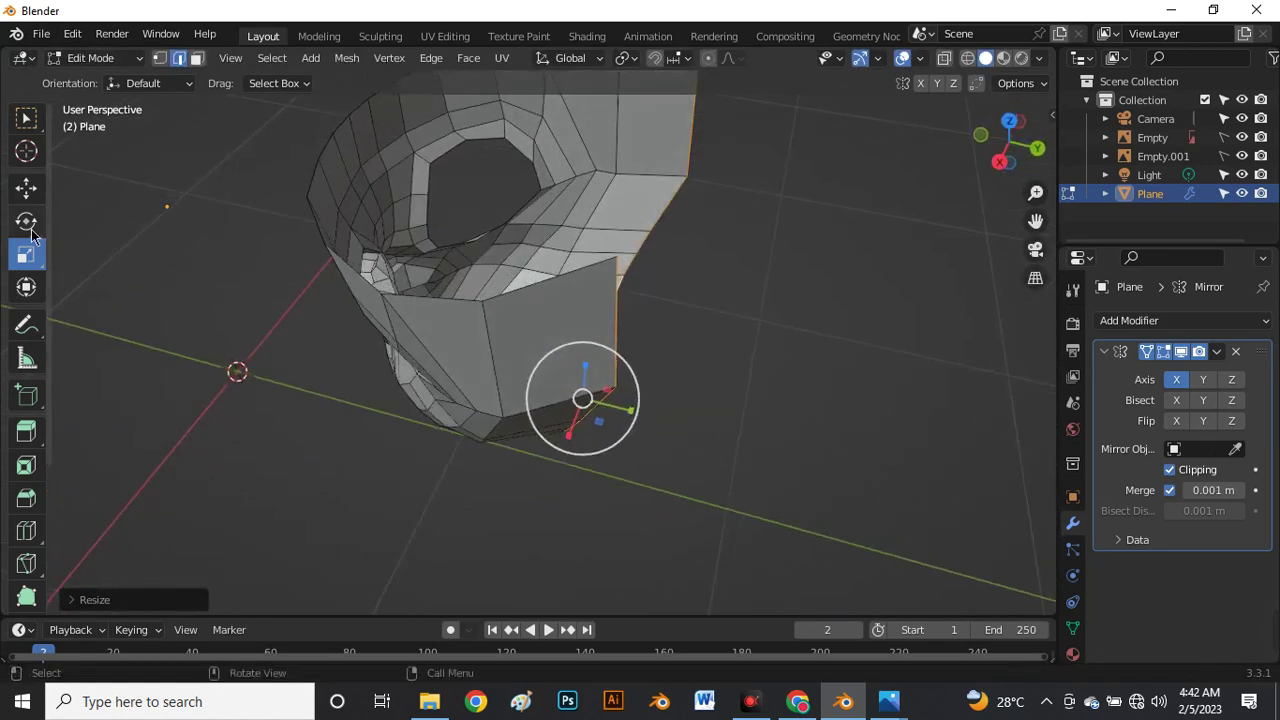
# Extrude the rear border edges once more and move the new edges inward along X.
pyautogui.click(28, 189)
pyautogui.moveTo(723, 400); pyautogui.dragTo(613, 348, button='middle')
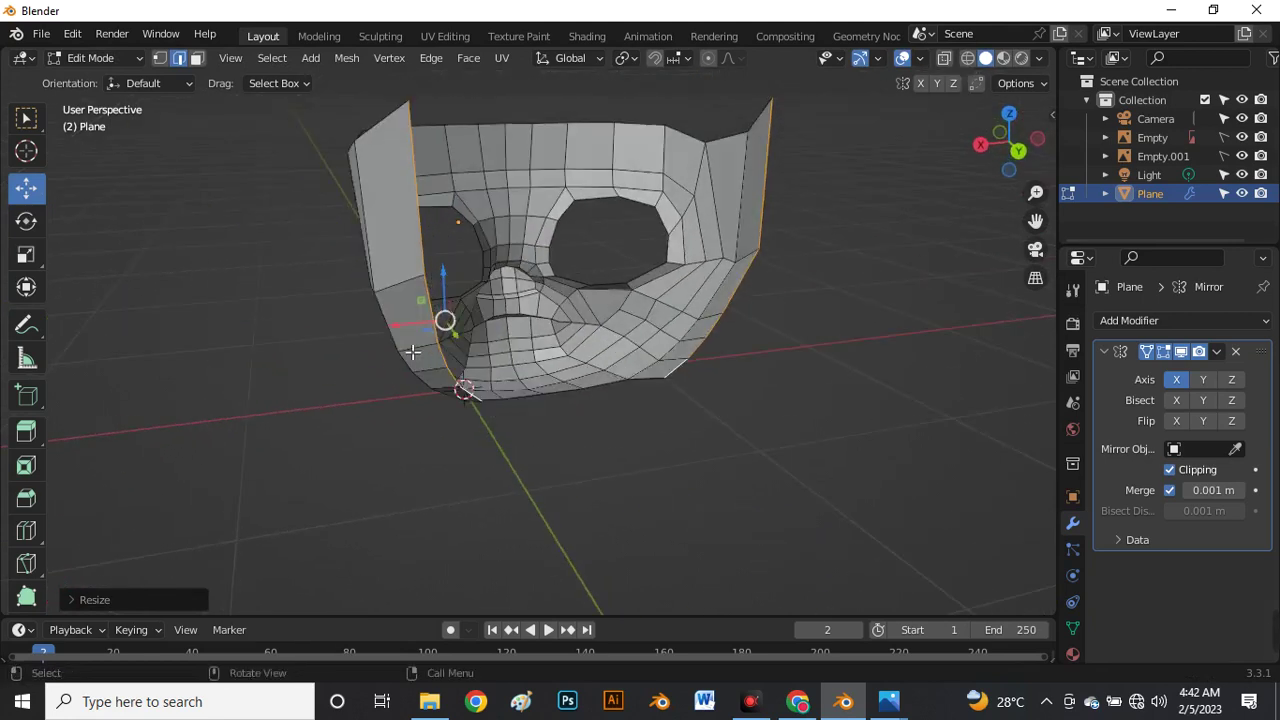
pyautogui.press('e')
pyautogui.click(462, 355)
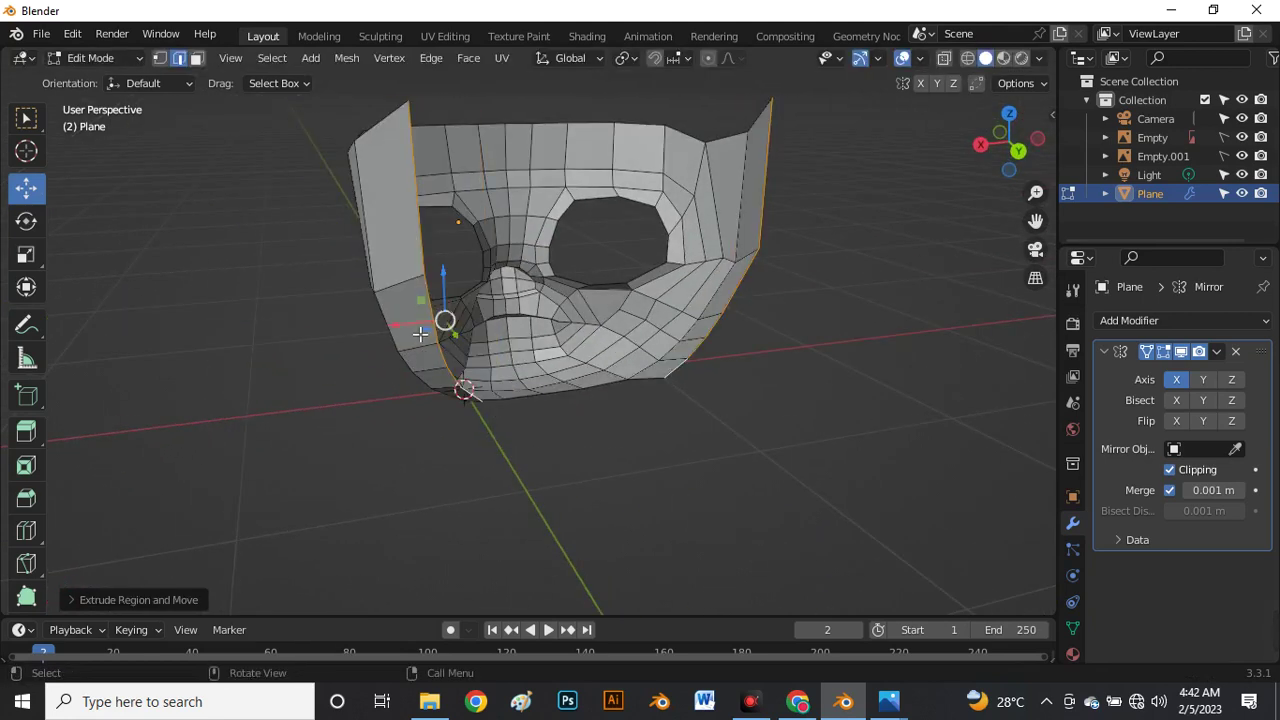
pyautogui.press('g')
pyautogui.click(515, 300)
# Move the newly extruded edges backward along Y to lengthen the new column of faces.
pyautogui.moveTo(515, 300); pyautogui.dragTo(600, 406, button='middle')
pyautogui.press('g')
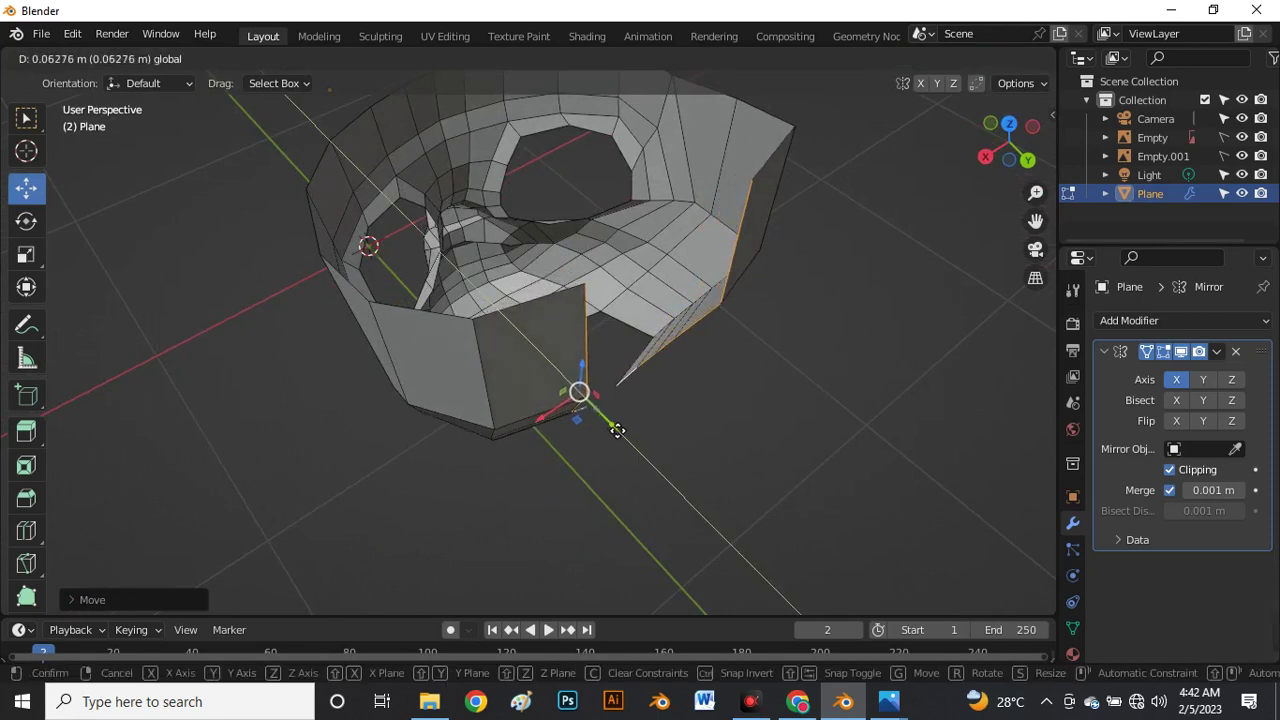
pyautogui.click(602, 433)
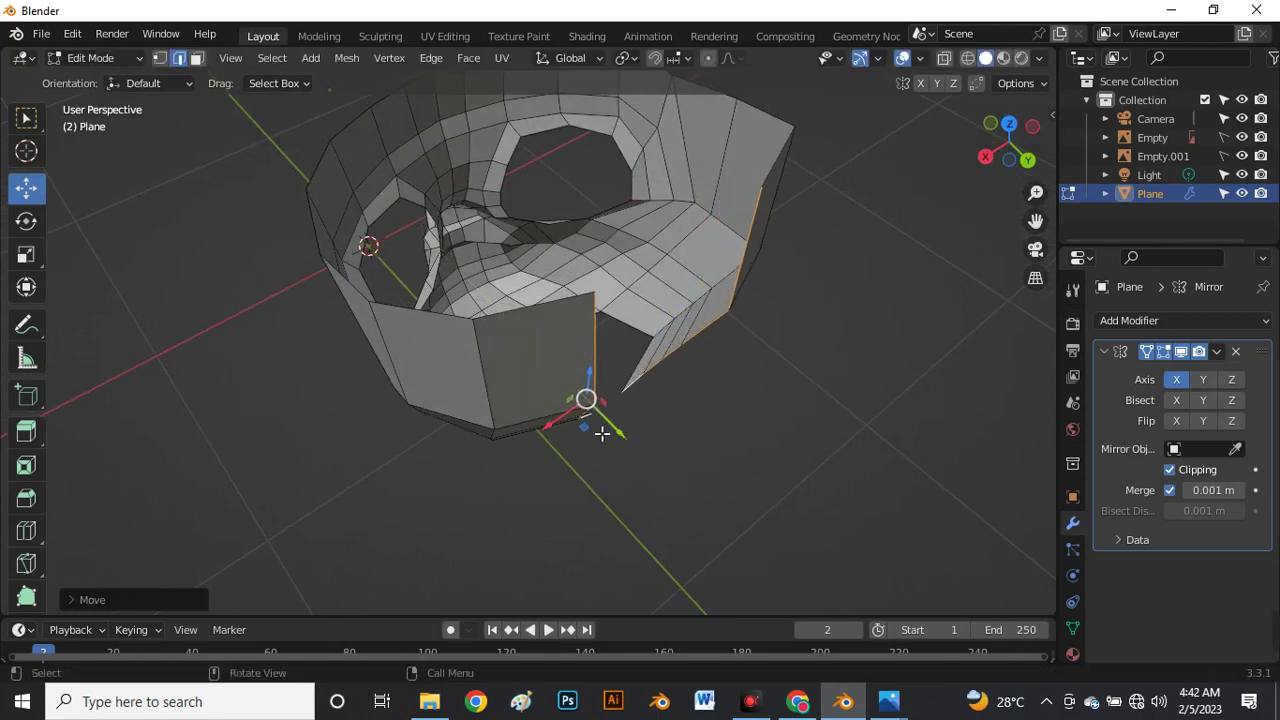
# Extrude the rear border edges again and move the new edges inward along X and slightly backward along Y.
pyautogui.press('e')
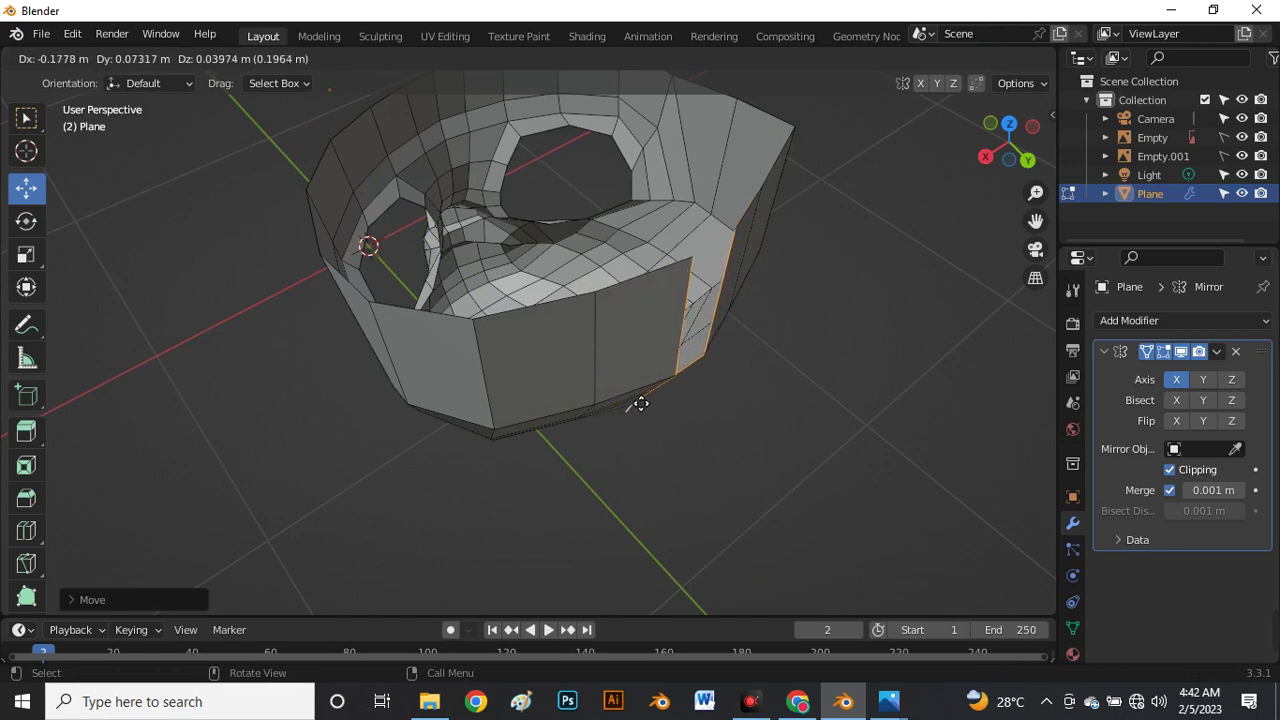
pyautogui.click(641, 399)
pyautogui.press('g')
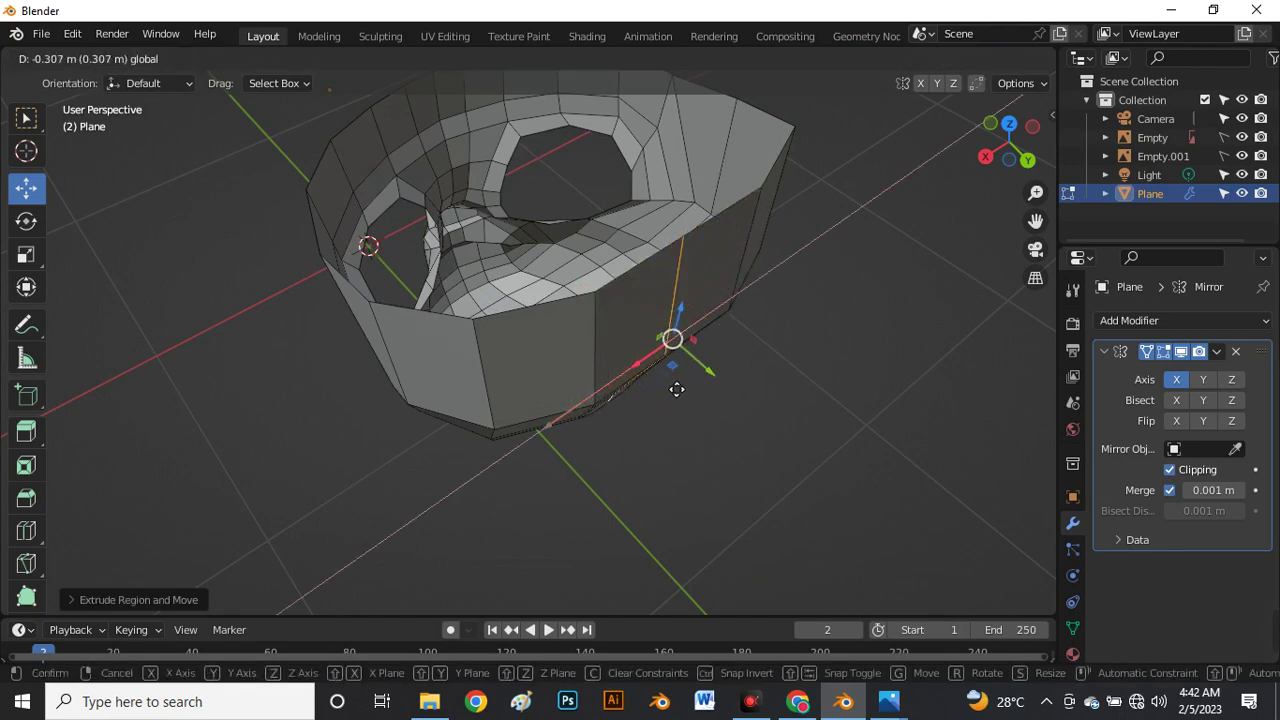
pyautogui.click(680, 398)
pyautogui.press('g')
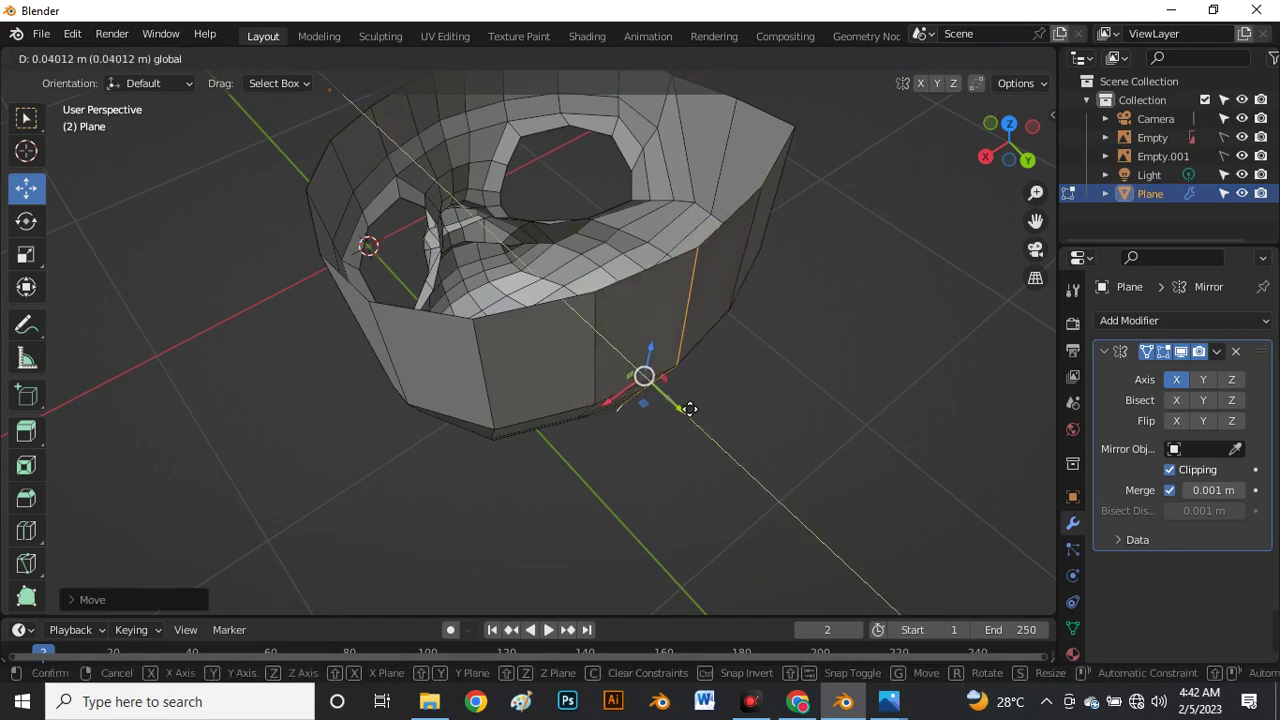
pyautogui.click(686, 405)
# In right-side X-ray view, flatten the rear vertices of the head's upper border along Z and lower them toward forehead height.
pyautogui.moveTo(557, 340); pyautogui.dragTo(744, 377, button='middle')
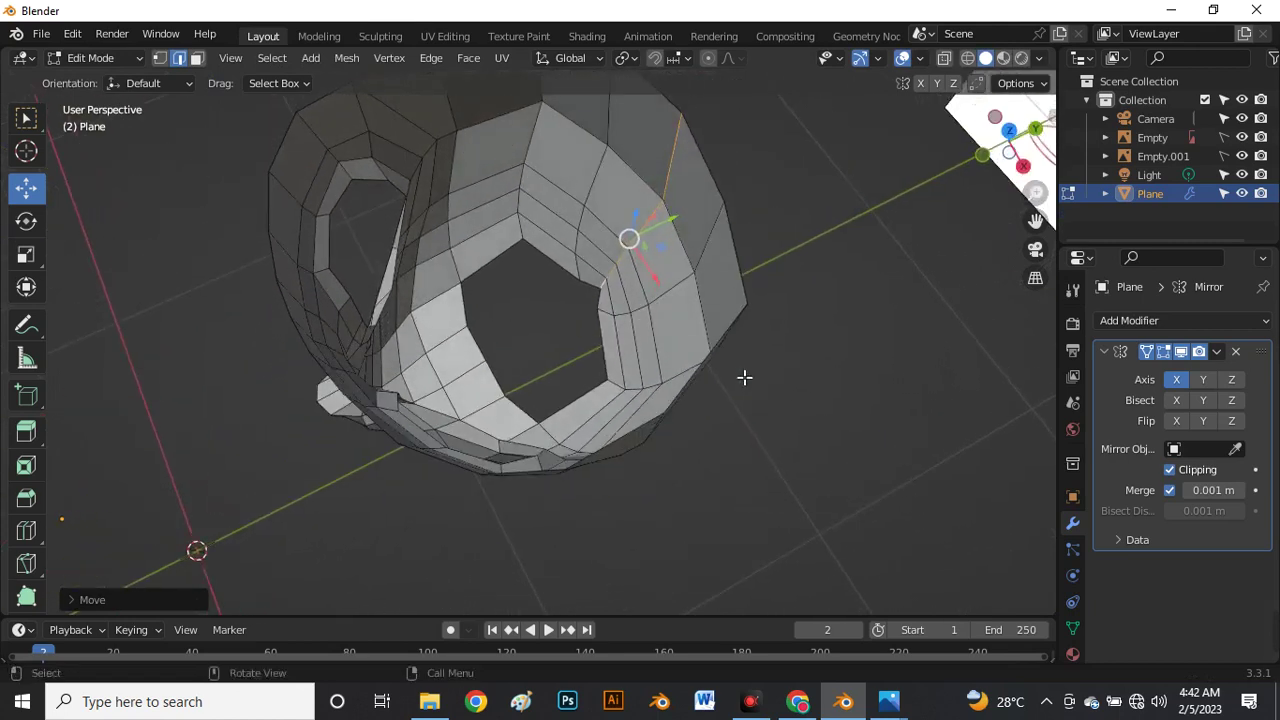
pyautogui.press('`')
pyautogui.click(858, 370)
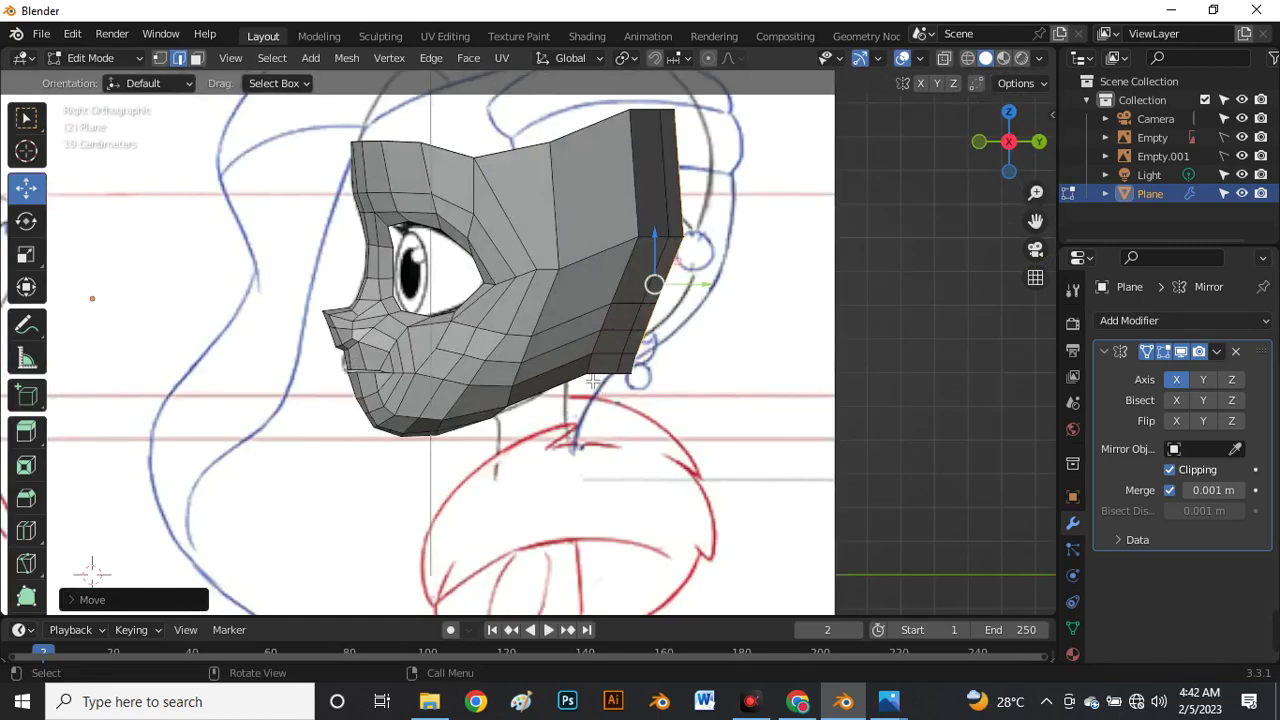
pyautogui.hotkey('alt', 'z')
pyautogui.keyDown('alt'); pyautogui.middleClick(599, 301); pyautogui.keyUp('alt')
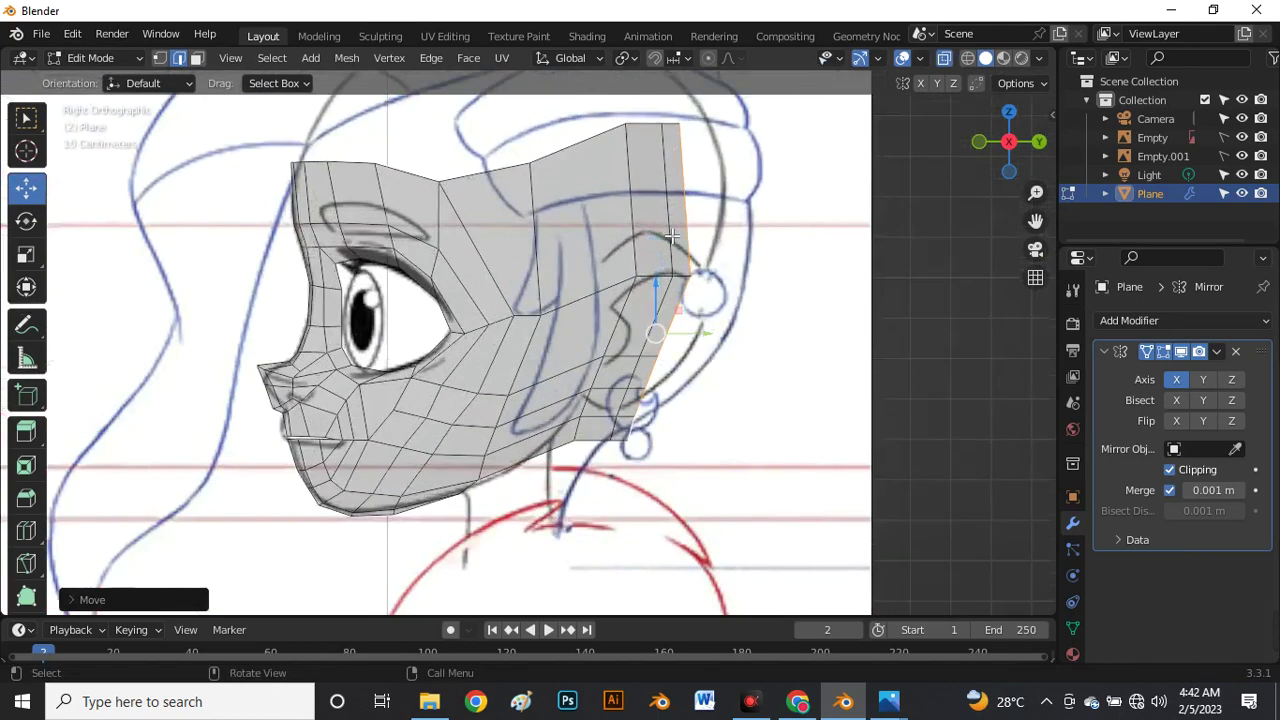
pyautogui.press('1')
pyautogui.scroll(-3, 674, 268)
pyautogui.scroll(4, 674, 186)
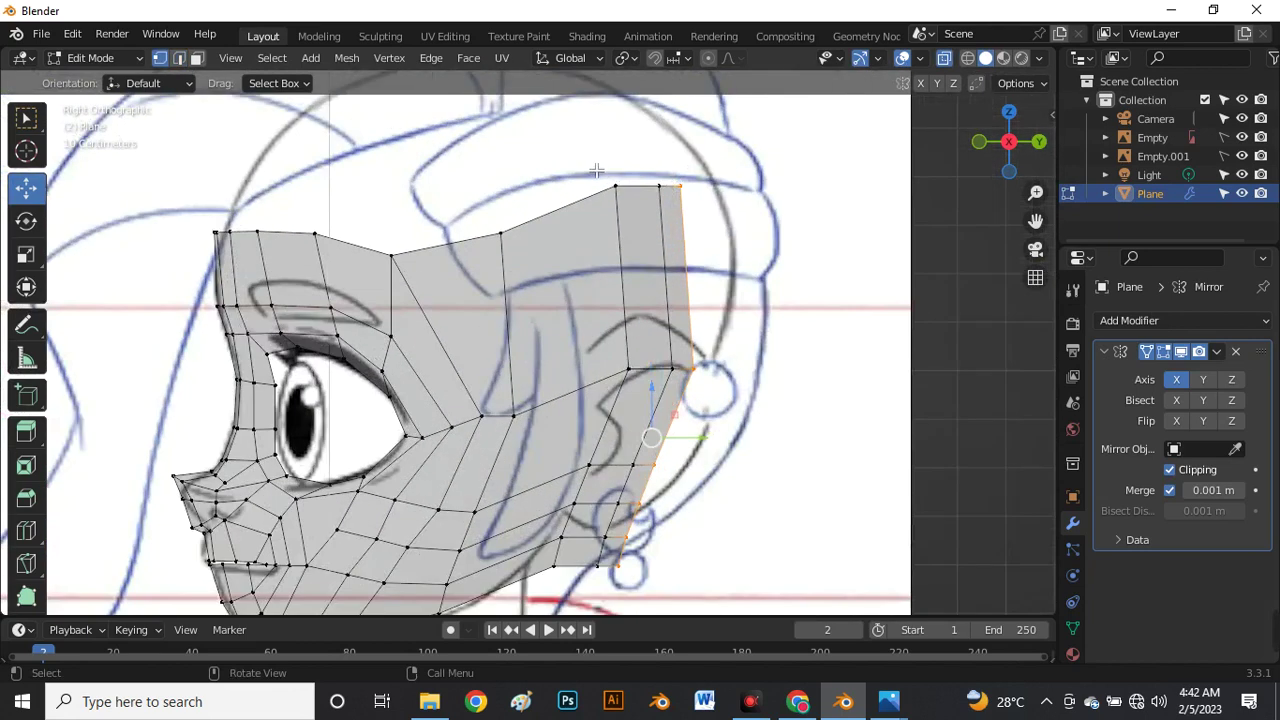
pyautogui.moveTo(504, 158); pyautogui.dragTo(802, 288)
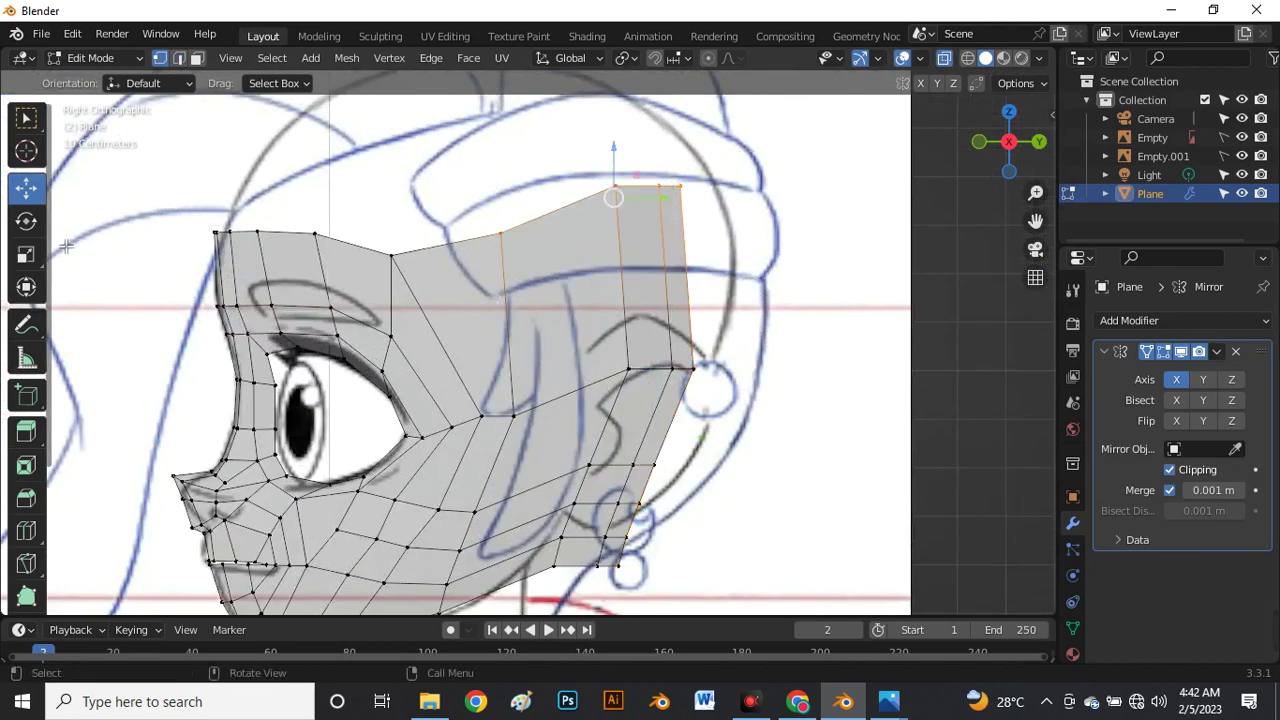
pyautogui.click(35, 259)
pyautogui.moveTo(615, 155); pyautogui.dragTo(627, 200)
pyautogui.click(26, 187)
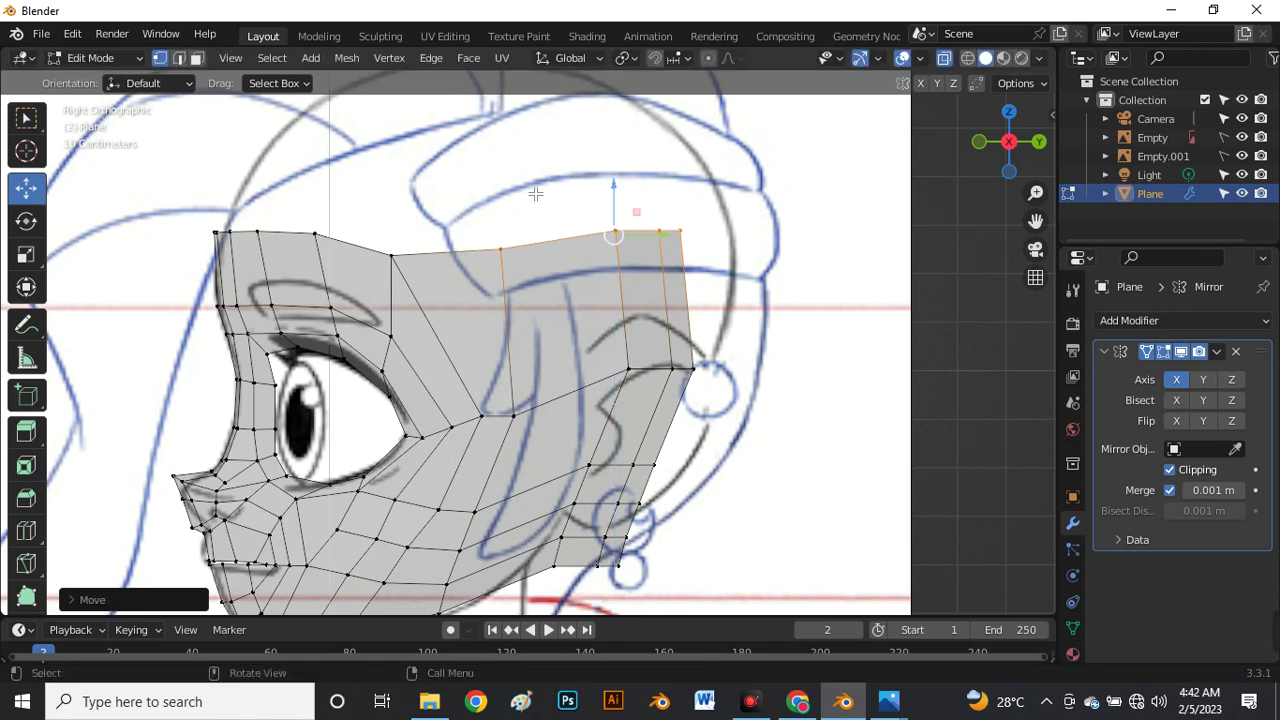
# Move the rearmost vertices of the upper border backward along Y to reach the reference head outline.
pyautogui.moveTo(535, 193); pyautogui.dragTo(735, 247)
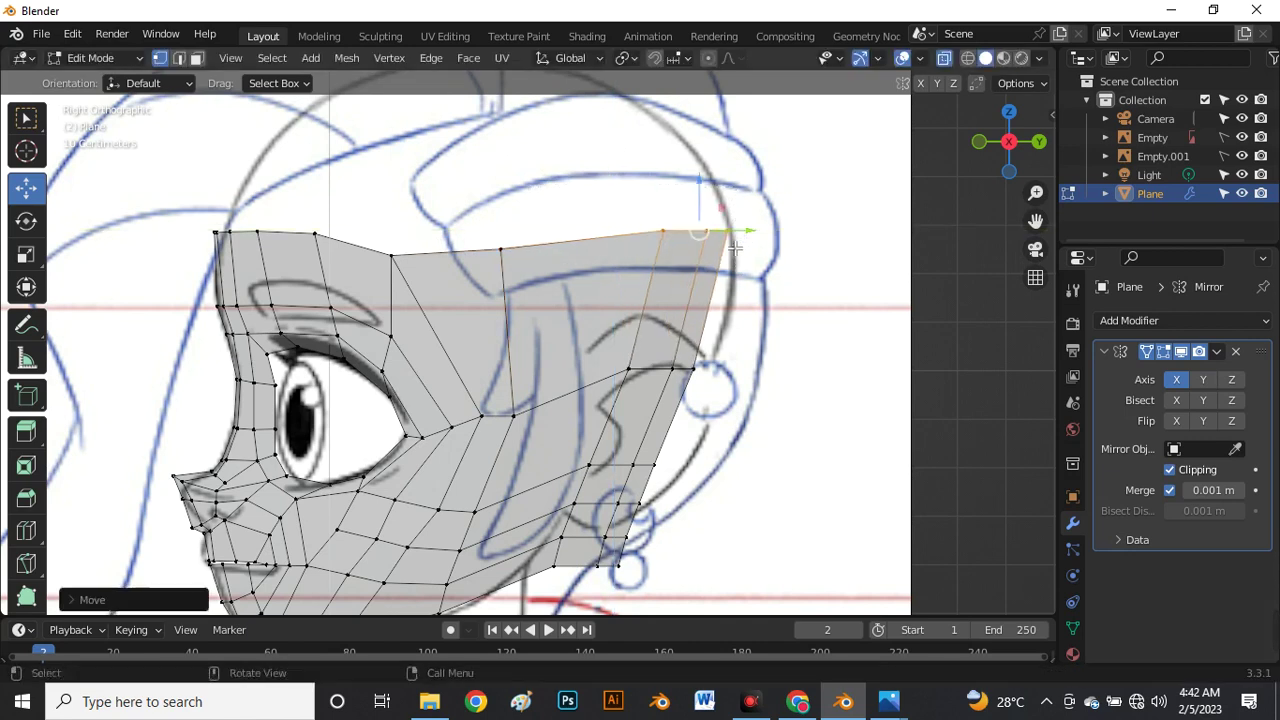
pyautogui.scroll(-3, 735, 247)
pyautogui.scroll(4, 610, 268)
# Shift the rear vertices in the two ear-level rows backward along Y toward the reference outline.
pyautogui.moveTo(625, 241); pyautogui.dragTo(682, 263)
pyautogui.moveTo(562, 246); pyautogui.dragTo(611, 258)
pyautogui.scroll(-5, 605, 250)
pyautogui.scroll(6, 578, 371)
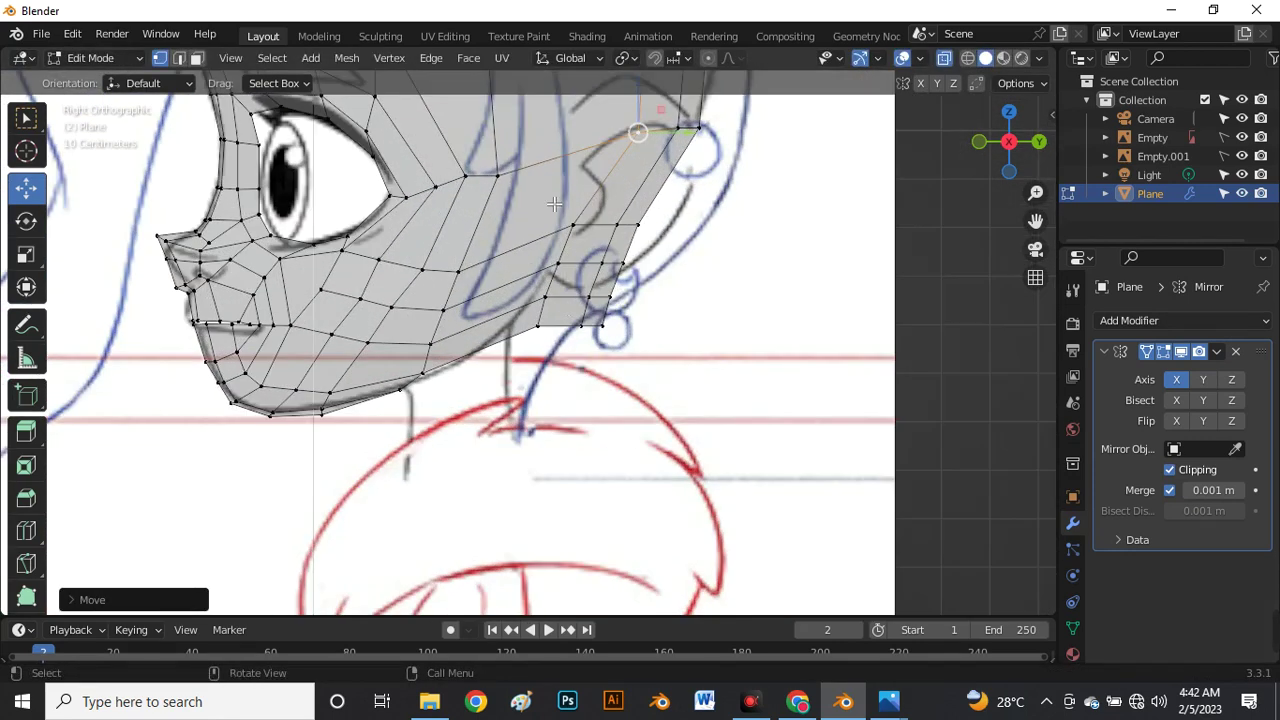
pyautogui.scroll(-4, 568, 278)
pyautogui.scroll(4, 570, 280)
pyautogui.moveTo(518, 265); pyautogui.dragTo(609, 286)
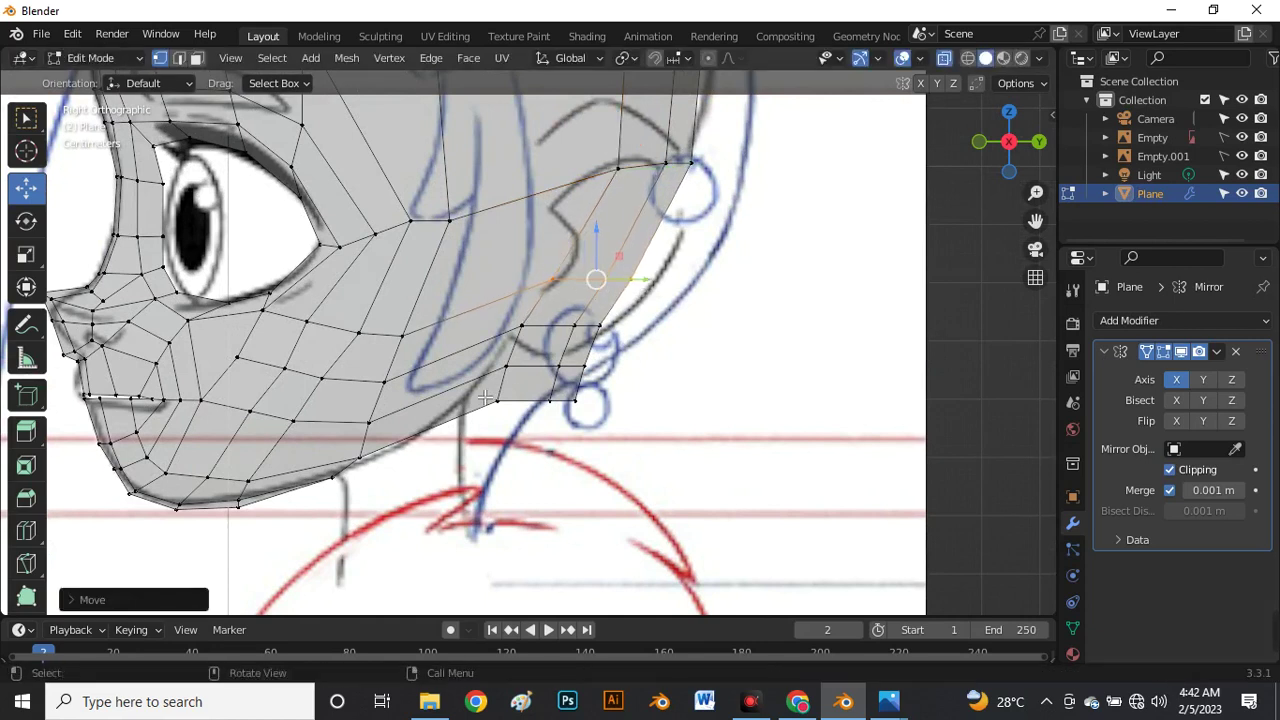
# Move the lowest rear vertices down and forward to the reference jaw line, and pull the two rearmost ones further forward.
pyautogui.moveTo(476, 392); pyautogui.dragTo(678, 430)
pyautogui.press('g')
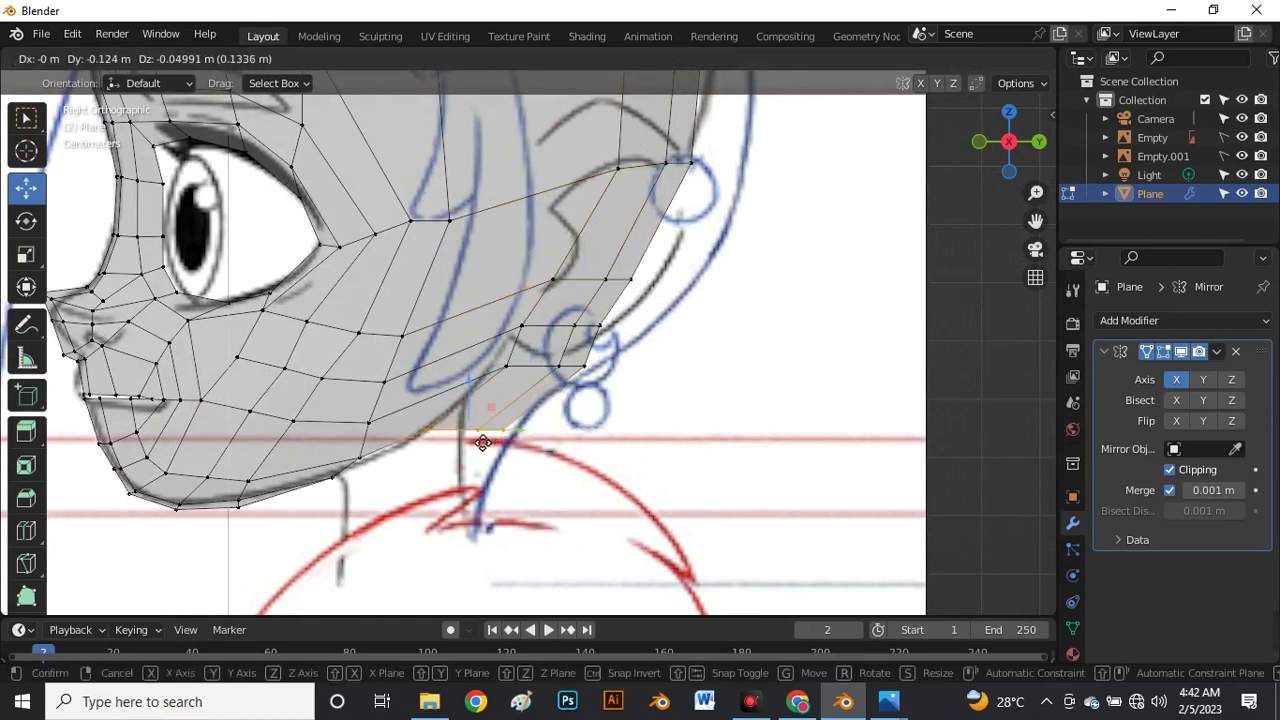
pyautogui.click(520, 425)
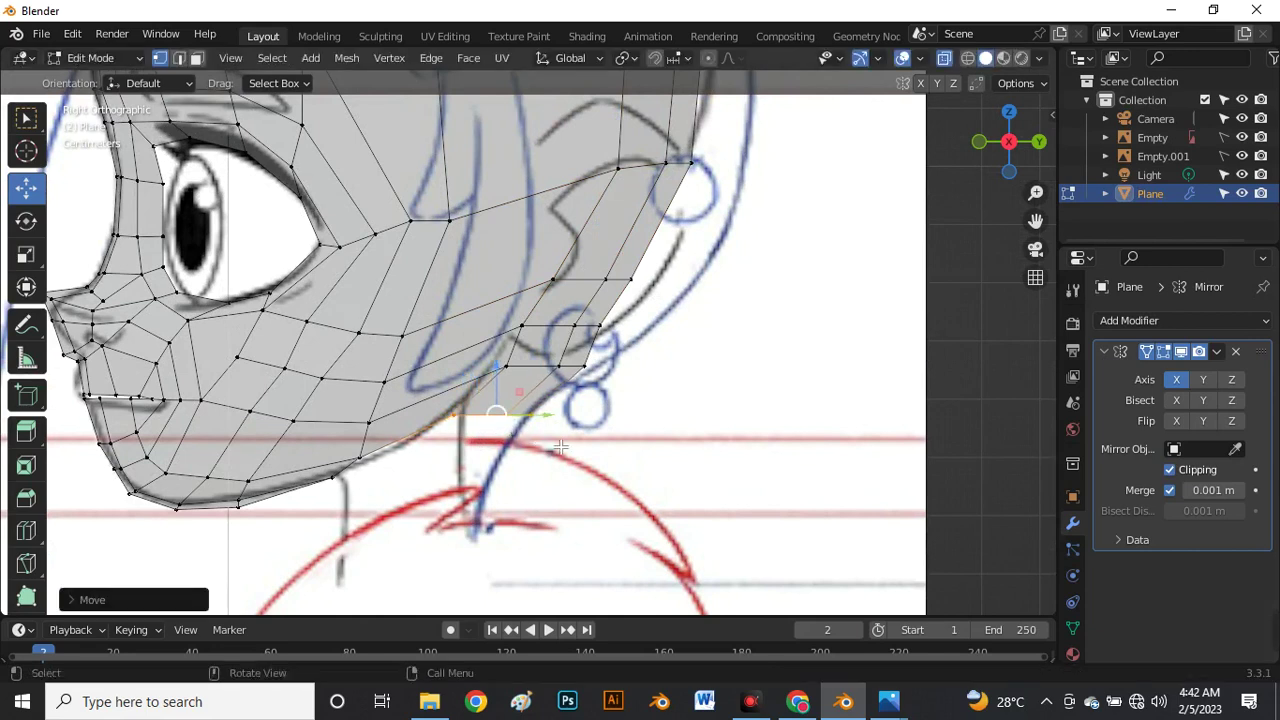
pyautogui.moveTo(505, 403); pyautogui.dragTo(502, 398)
pyautogui.press('g')
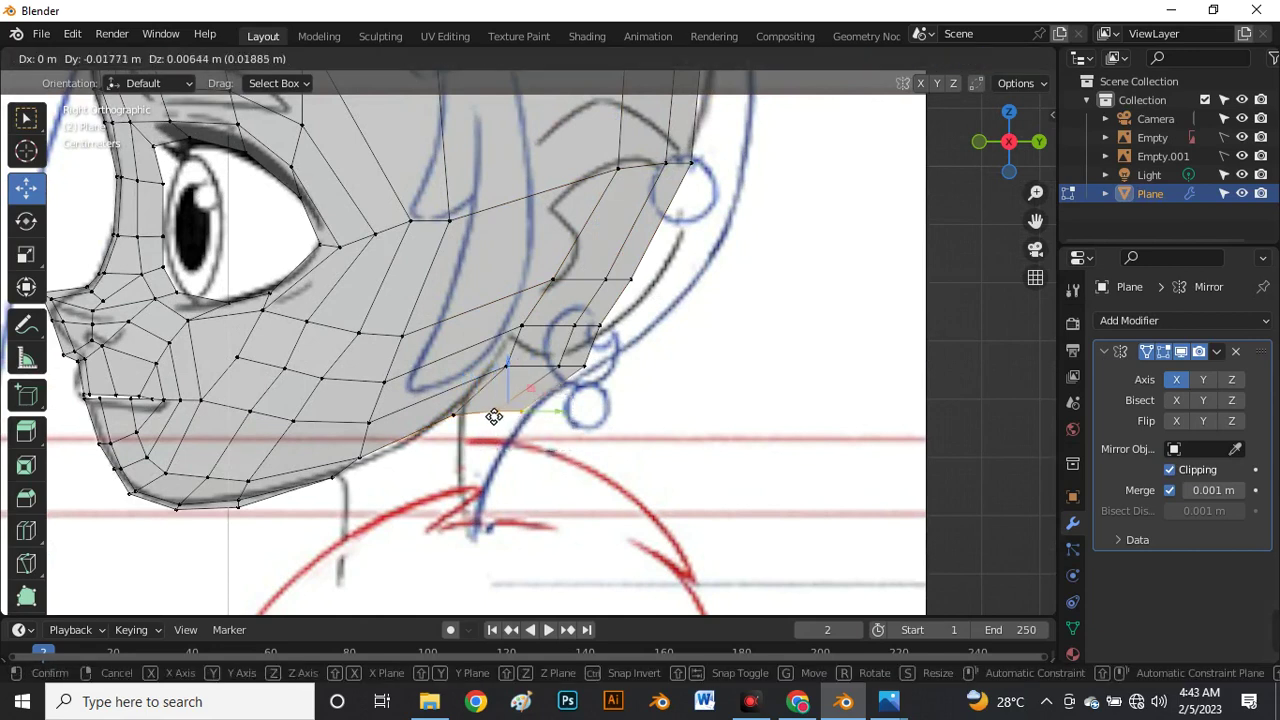
pyautogui.click(486, 417)
# Move the rear vertices of the three rows above the jaw forward, row by row, to follow the reference.
pyautogui.scroll(-3, 462, 349)
pyautogui.scroll(5, 495, 300)
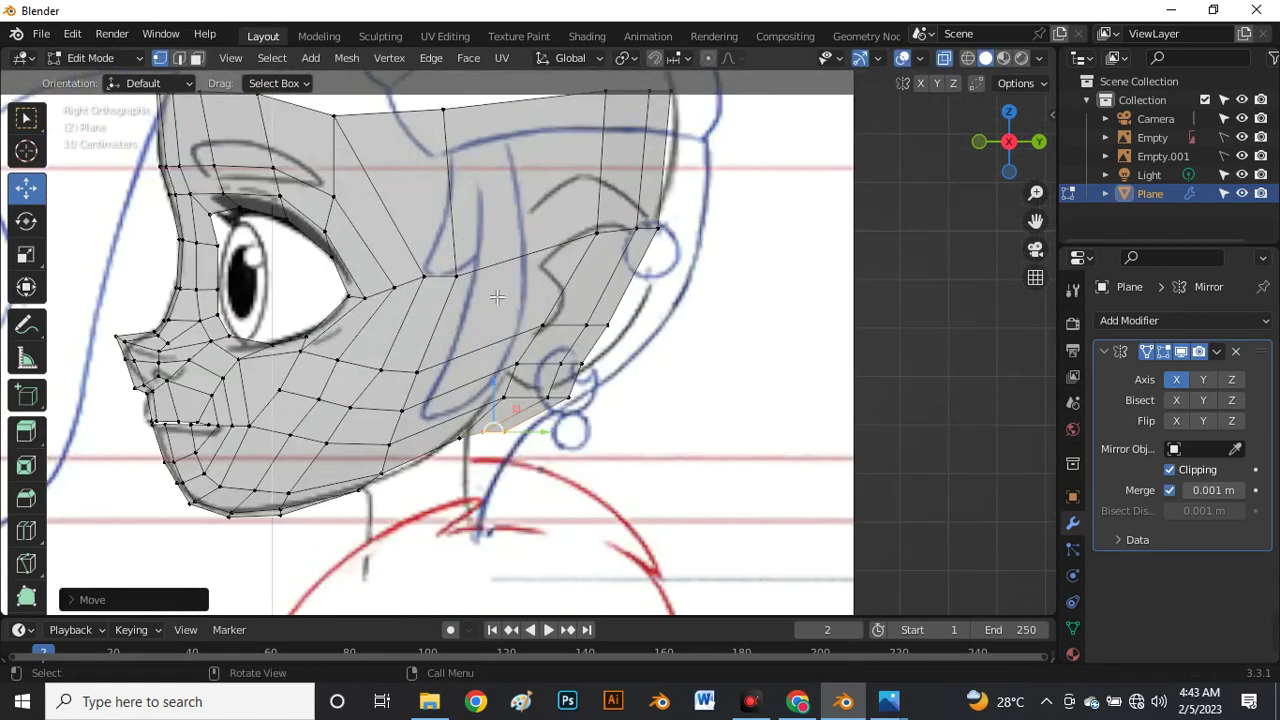
pyautogui.moveTo(514, 292); pyautogui.dragTo(683, 336)
pyautogui.press('g')
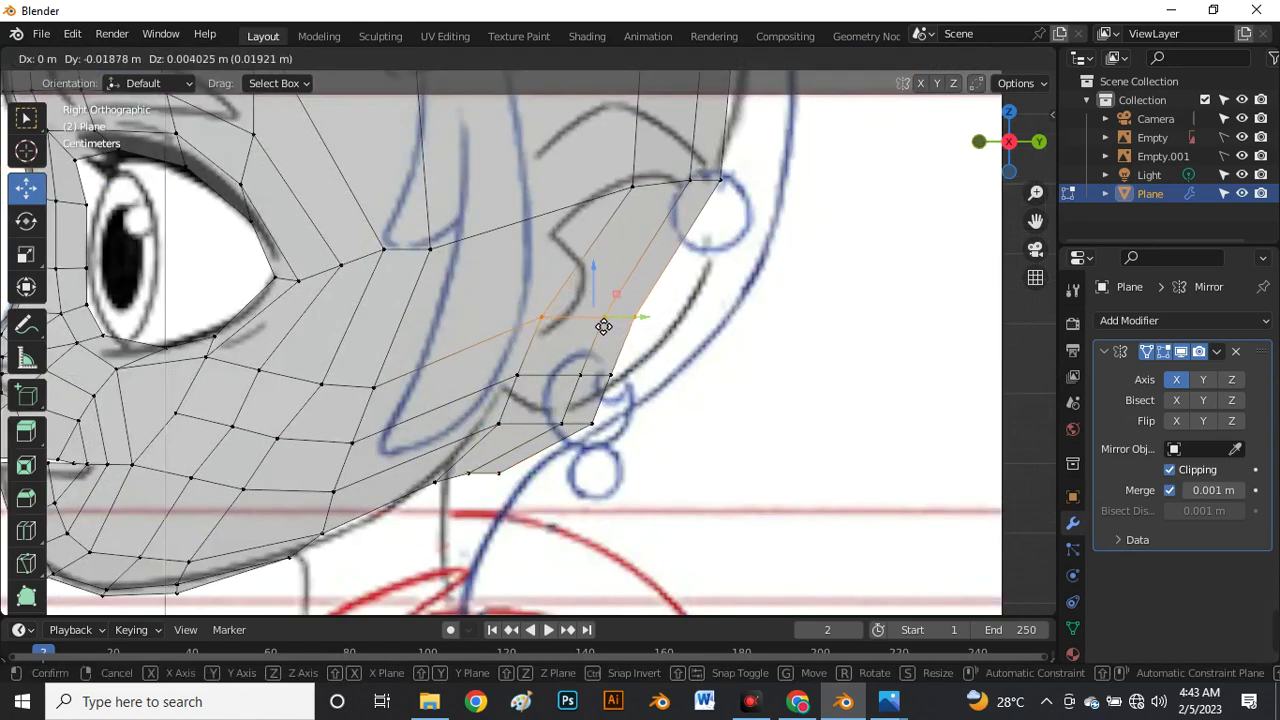
pyautogui.click(606, 318)
pyautogui.moveTo(497, 373); pyautogui.dragTo(646, 408)
pyautogui.press('g')
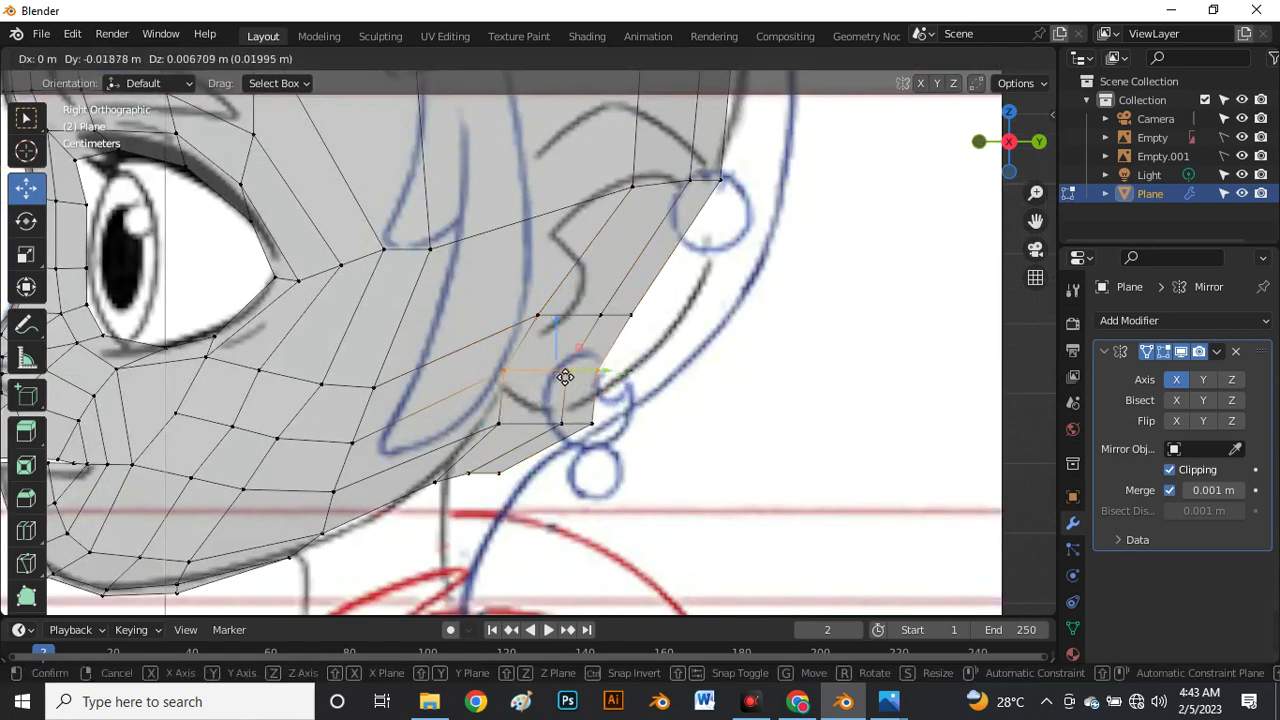
pyautogui.click(528, 420)
pyautogui.moveTo(482, 407); pyautogui.dragTo(644, 452)
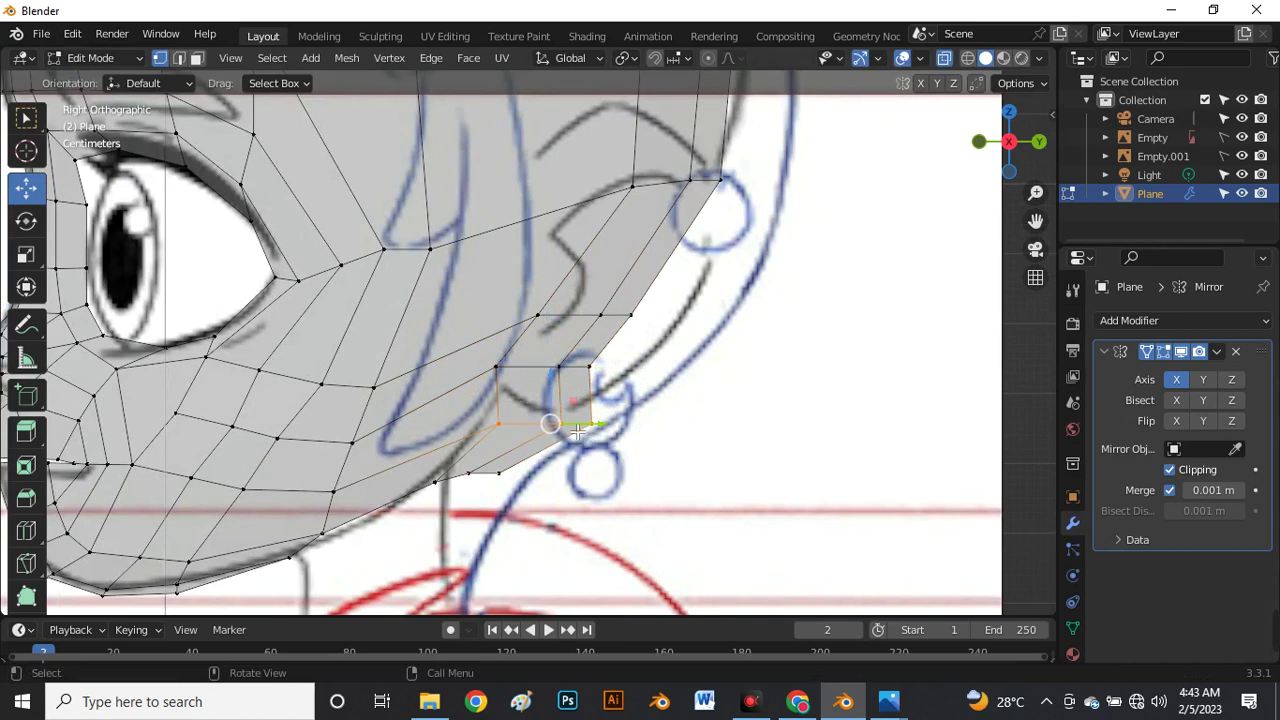
pyautogui.press('g')
pyautogui.click(515, 430)
# Select the vertical vertex path in front of the rear columns, from upper border to jaw, and edge-slide it forward.
pyautogui.scroll(-6, 690, 171)
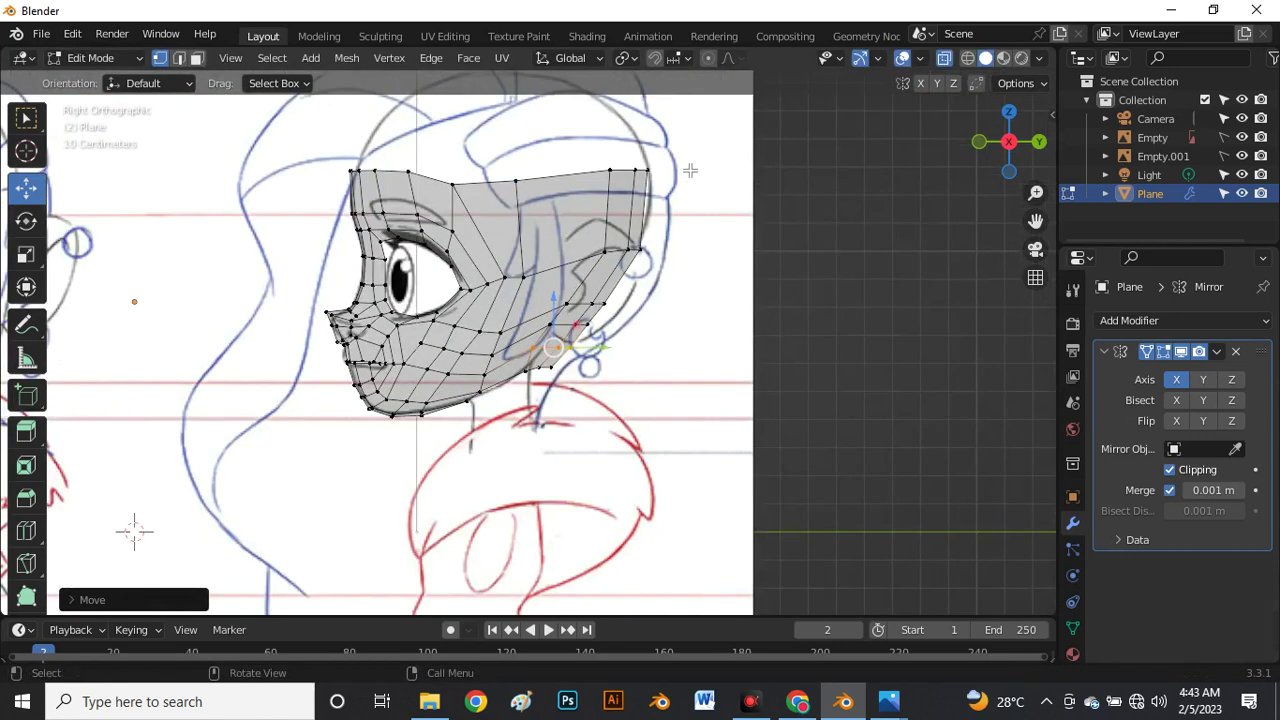
pyautogui.click(613, 176)
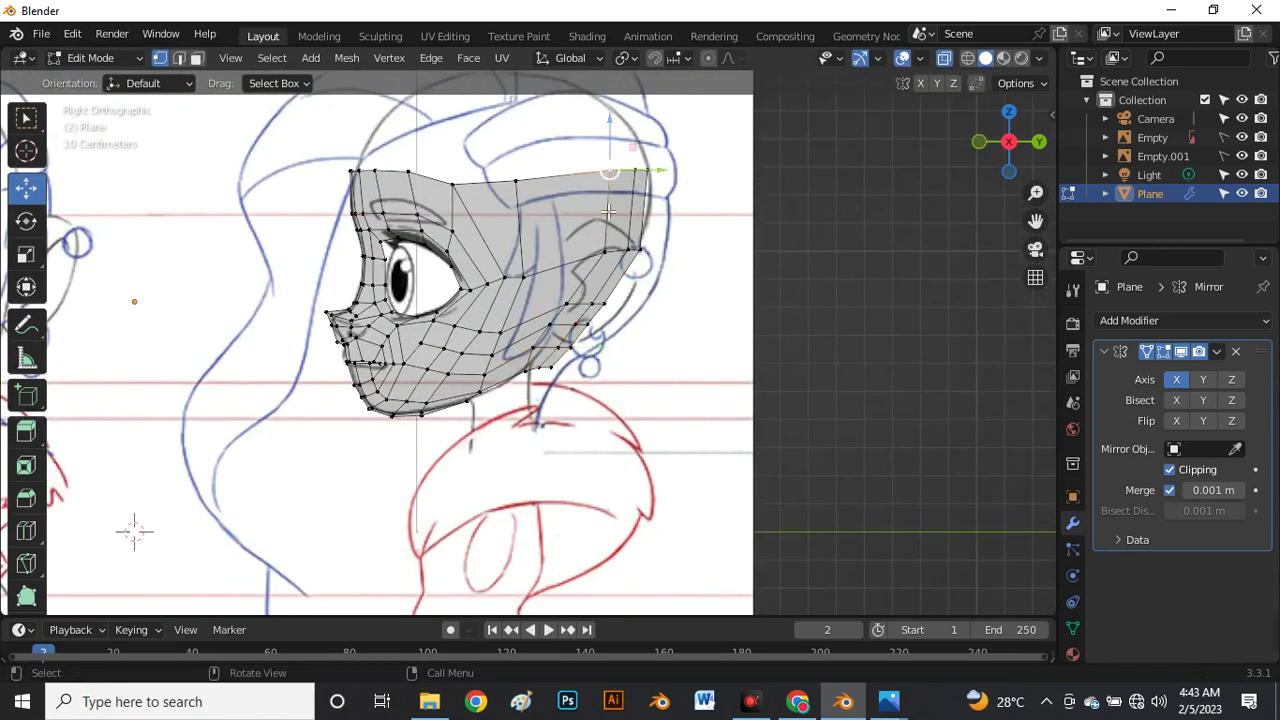
pyautogui.keyDown('ctrl'); pyautogui.click(527, 374); pyautogui.keyUp('ctrl')
pyautogui.scroll(4, 527, 374)
pyautogui.press('g')
pyautogui.press('g')
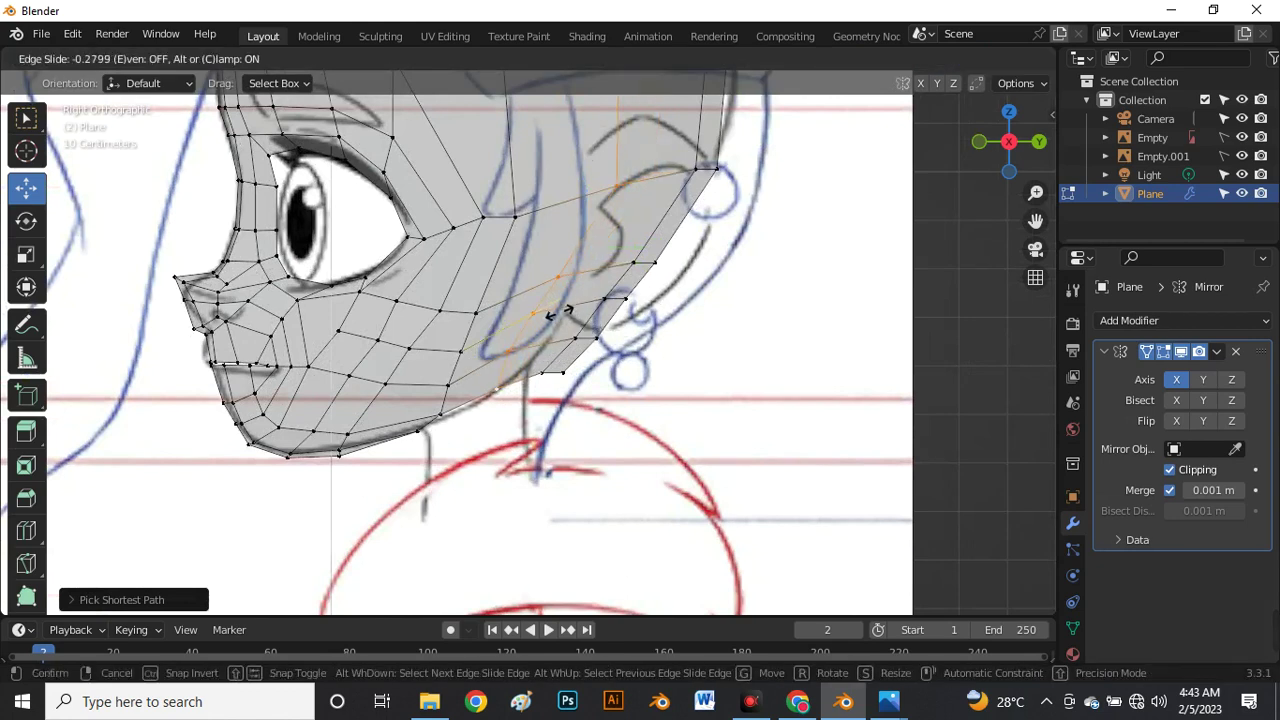
pyautogui.click(555, 315)
# Move the vertex between the eye's outer corner and the ear slightly up to even out its row.
pyautogui.scroll(-2, 569, 242)
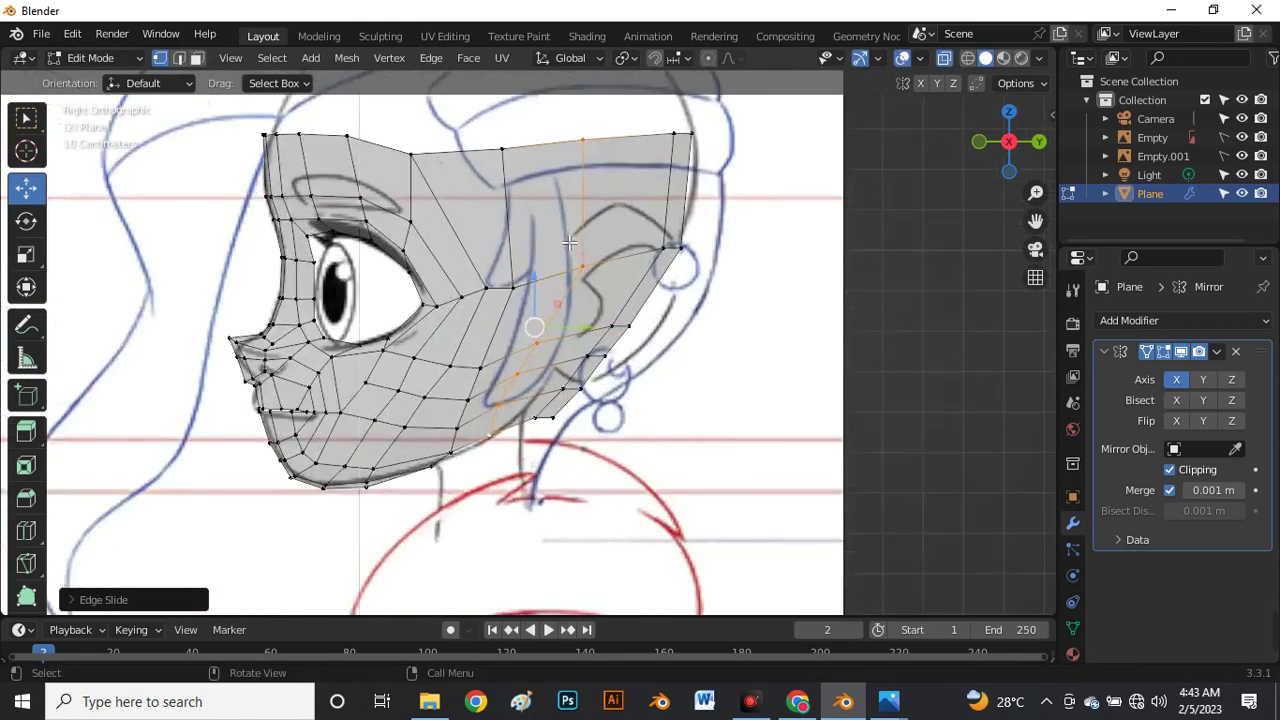
pyautogui.click(514, 286)
pyautogui.press('g')
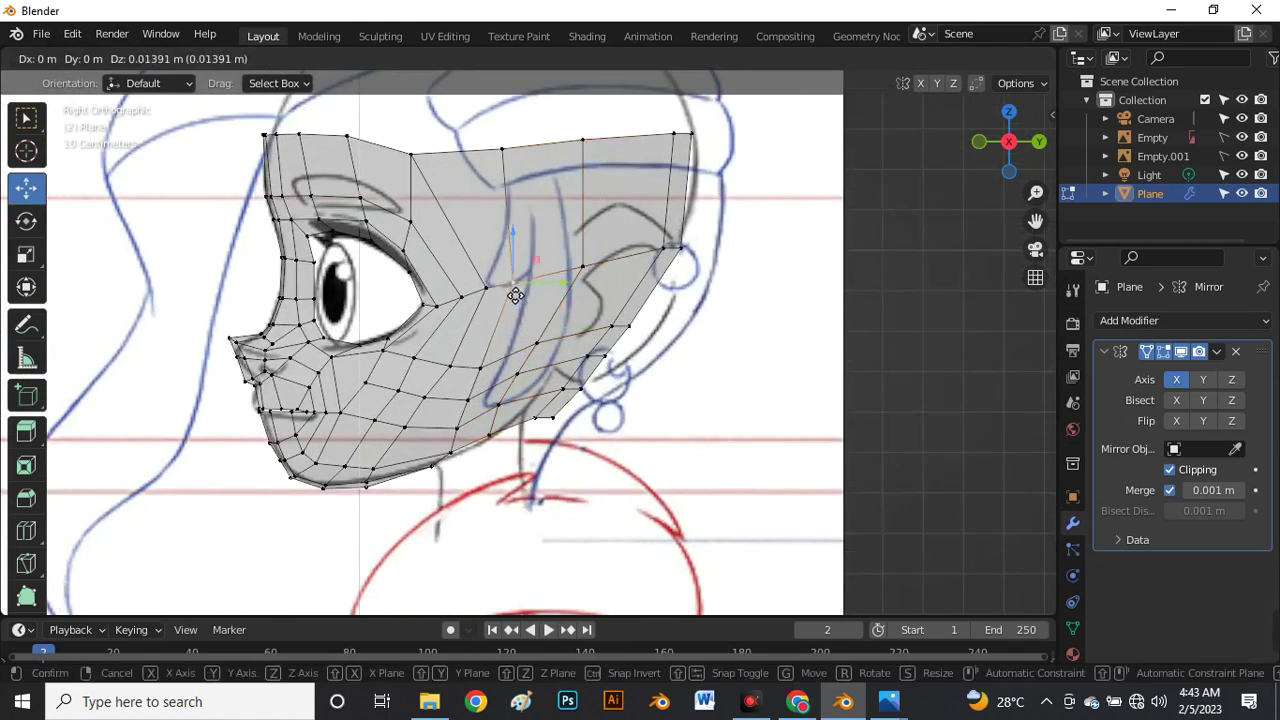
pyautogui.click(512, 283)
# Move the two lower border vertices near the neck onto the reference jaw line.
pyautogui.scroll(3, 546, 430)
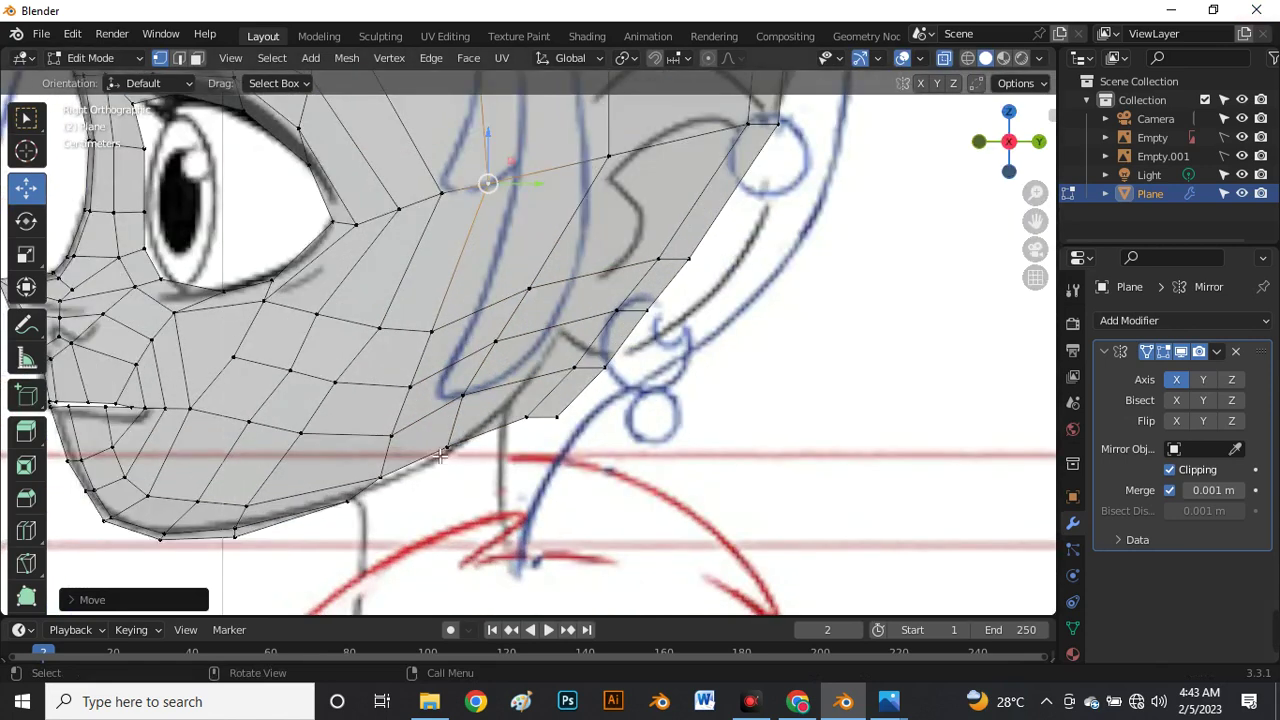
pyautogui.scroll(2, 440, 455)
pyautogui.click(445, 452)
pyautogui.press('g')
pyautogui.click(450, 450)
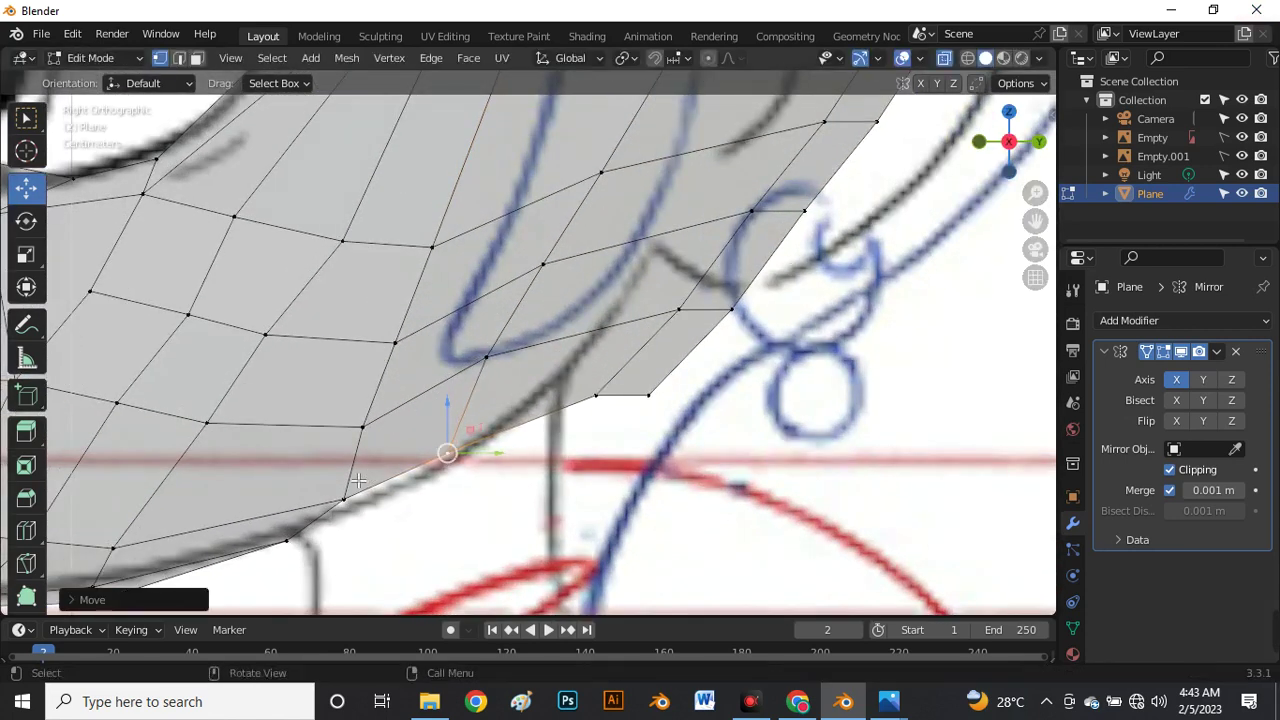
pyautogui.click(598, 397)
pyautogui.press('g')
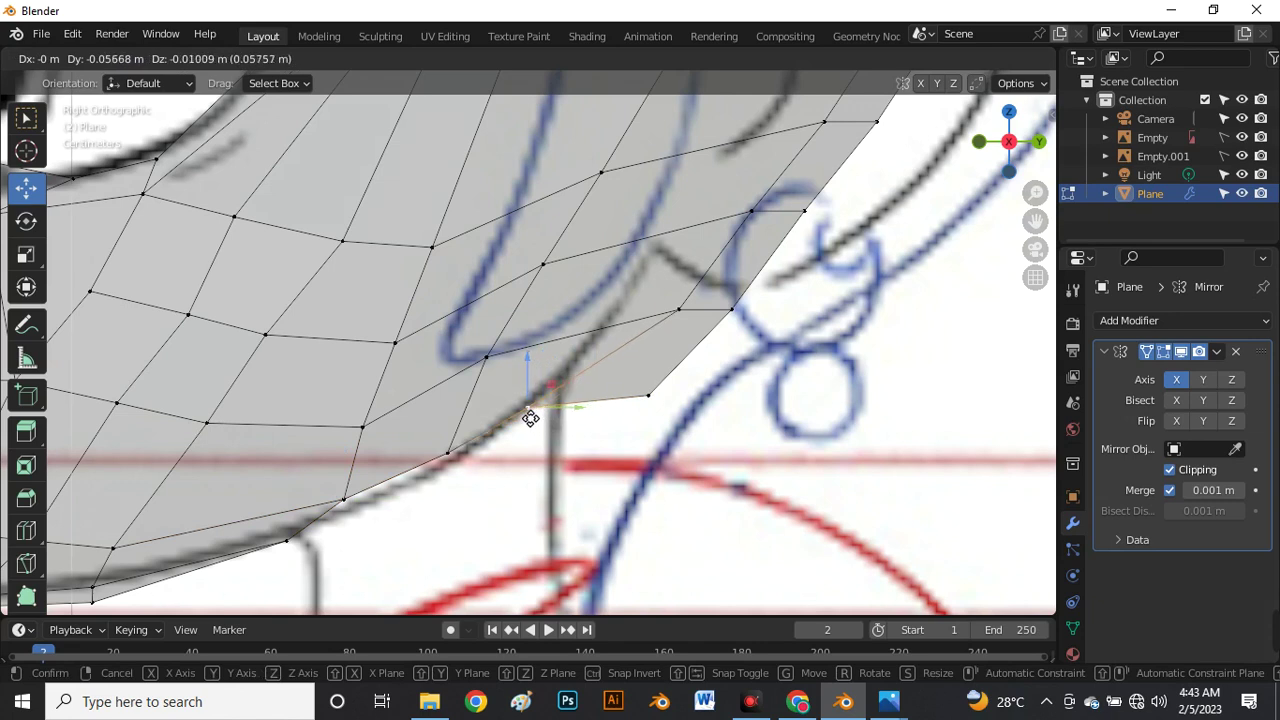
pyautogui.click(525, 410)
# Move the vertex above the jaw corner forward along Y and bring the bottom rear vertex onto the jaw line.
pyautogui.click(690, 320)
pyautogui.press('g')
pyautogui.press('y')
pyautogui.click(603, 326)
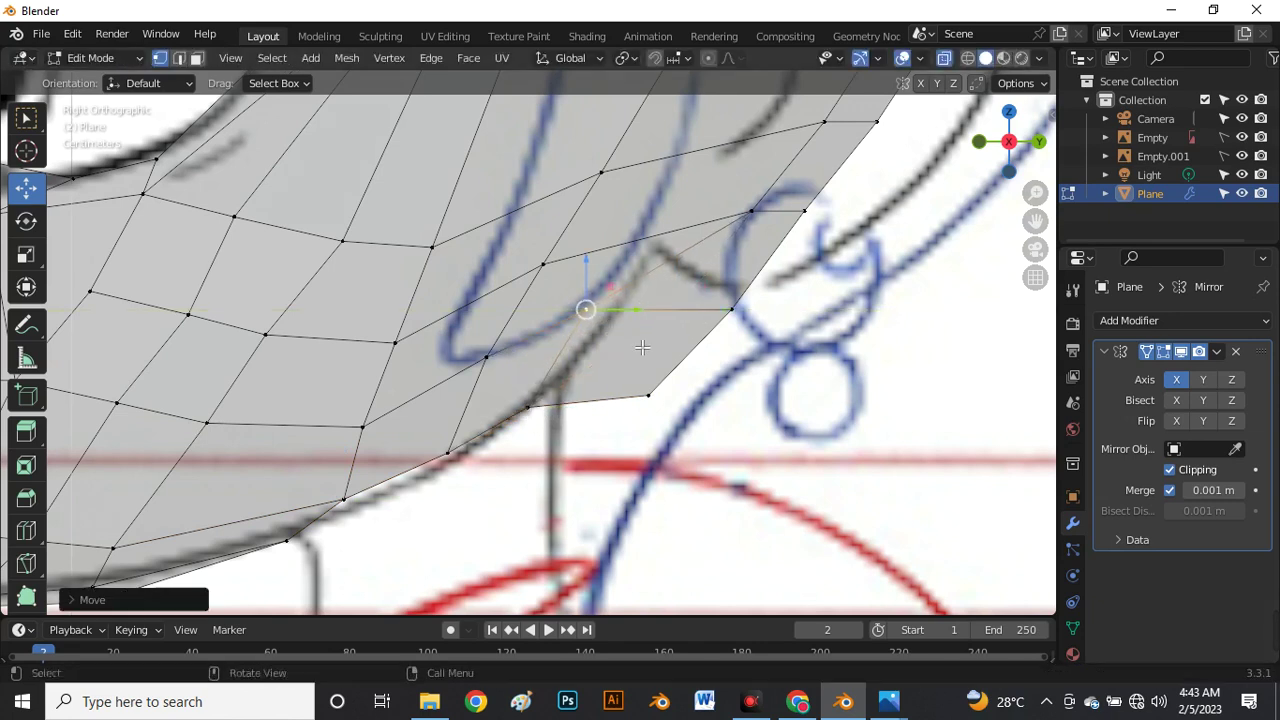
pyautogui.click(654, 407)
pyautogui.press('g')
pyautogui.click(582, 366)
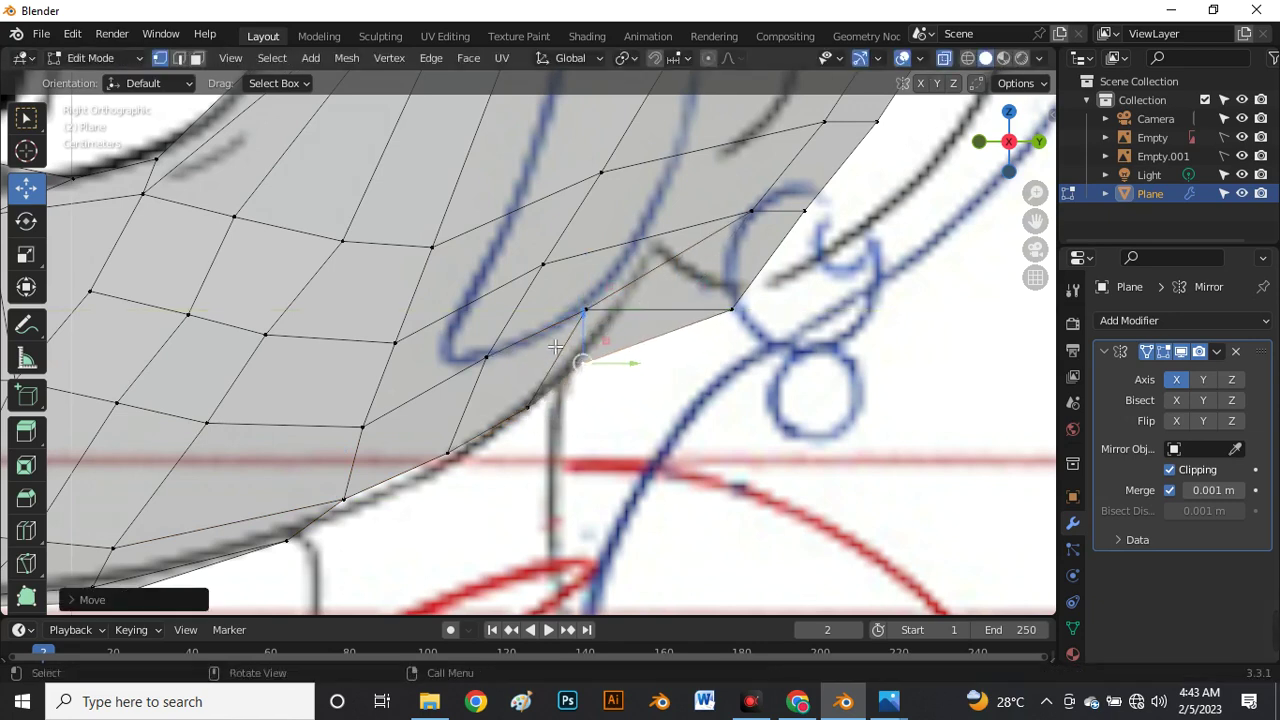
# Move the interior vertex beside the earlobe forward and place the rear border vertex below it on the jaw line.
pyautogui.scroll(-5, 600, 360)
pyautogui.scroll(5, 674, 273)
pyautogui.click(730, 289)
pyautogui.press('g')
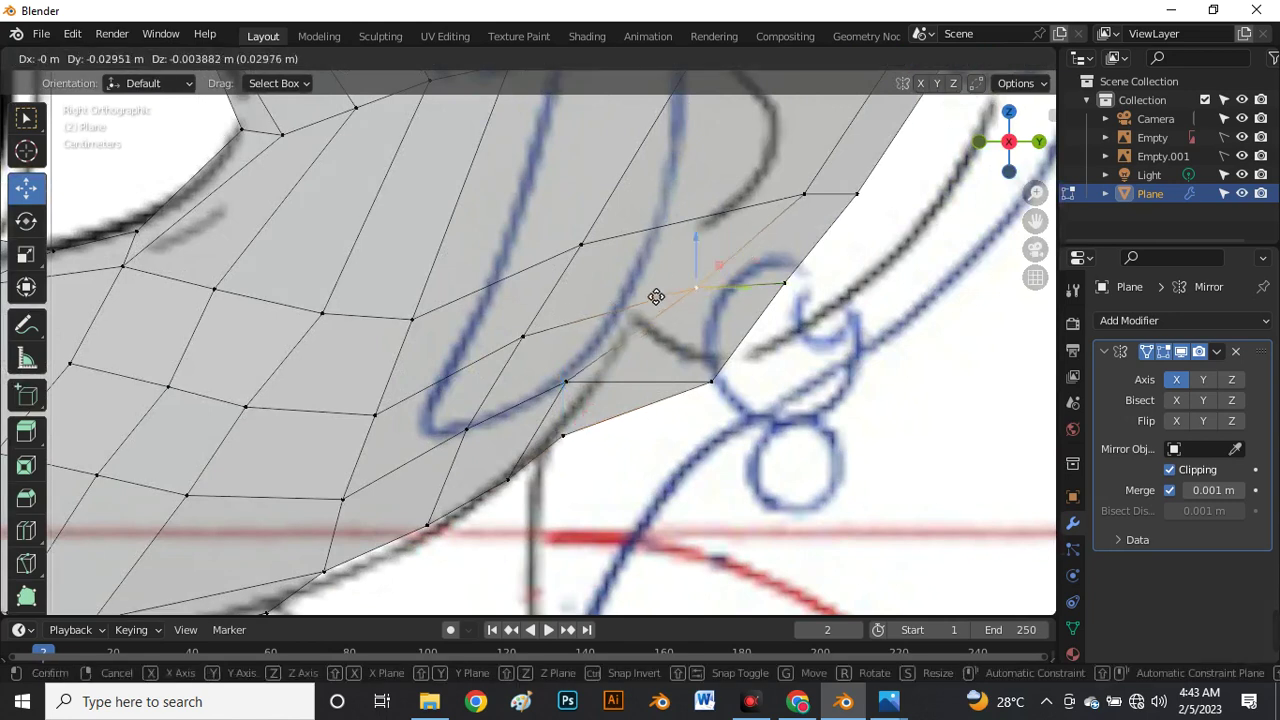
pyautogui.click(566, 299)
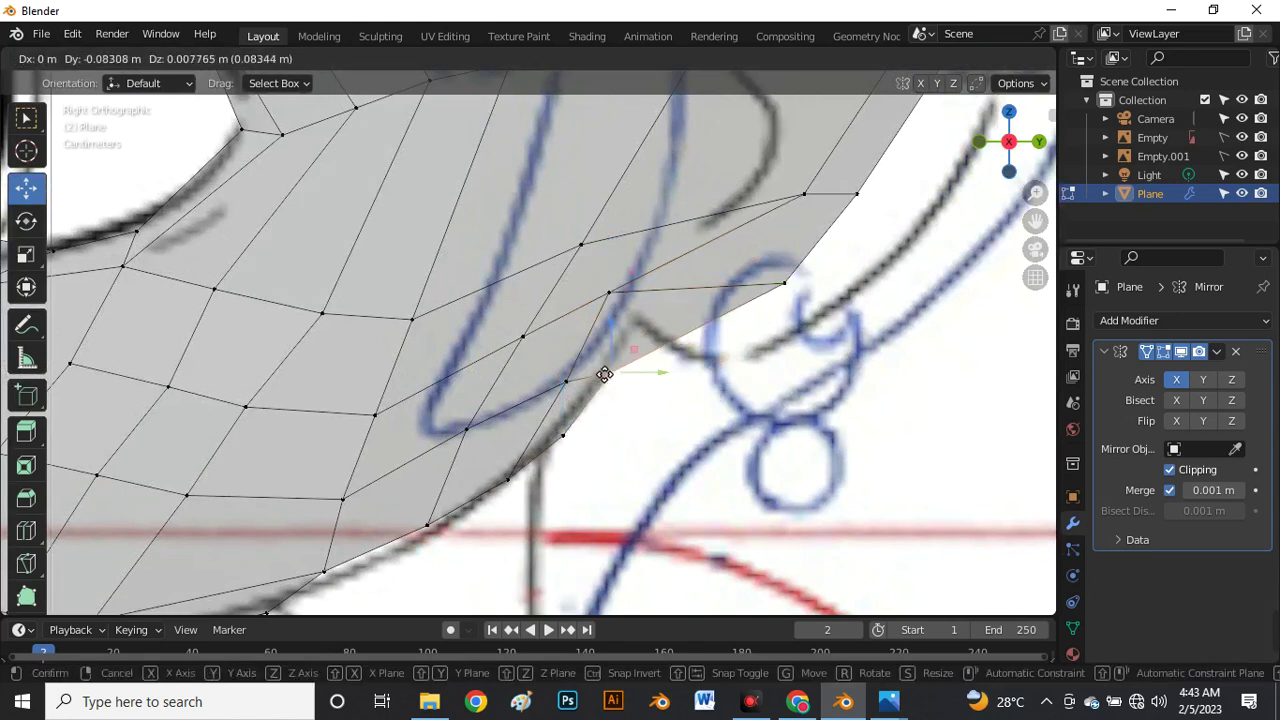
# Move the interior vertex inside the ear outline forward and bring the border vertex beneath it to the front of the ear.
pyautogui.click(806, 196)
pyautogui.moveTo(806, 196); pyautogui.dragTo(705, 164)
pyautogui.scroll(-5, 693, 287)
pyautogui.scroll(2, 737, 290)
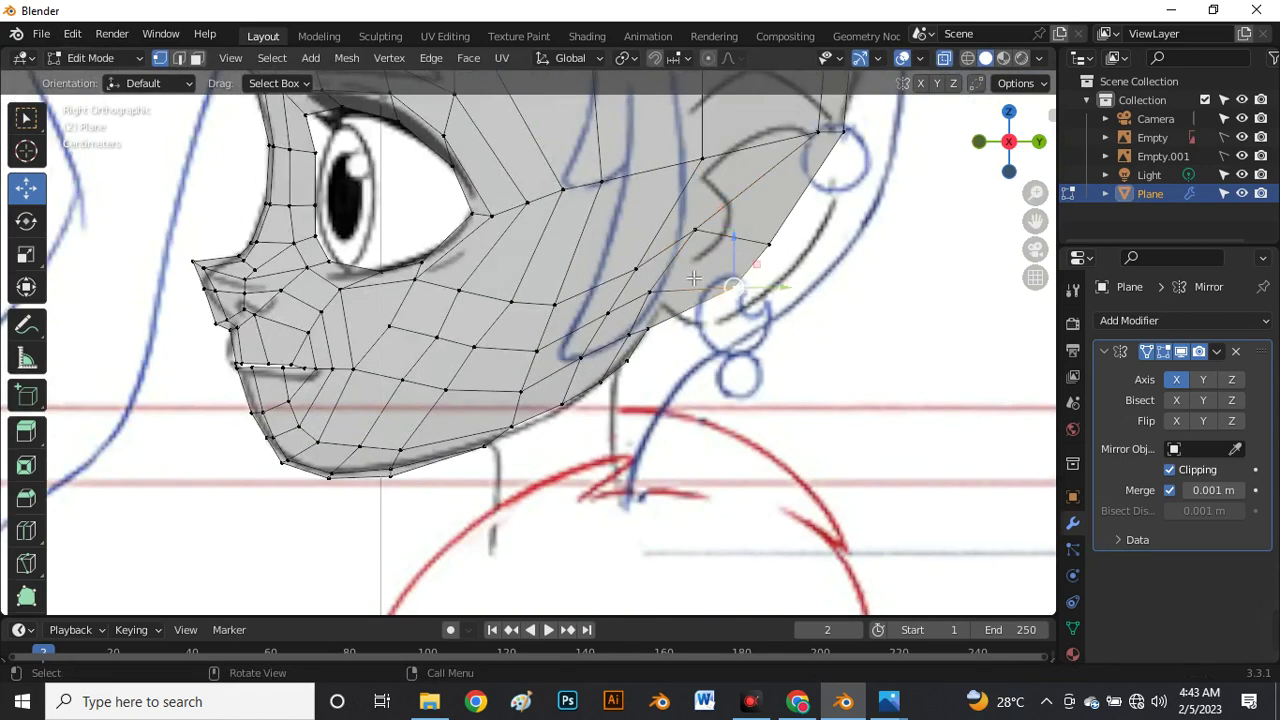
pyautogui.moveTo(720, 287); pyautogui.dragTo(690, 278)
pyautogui.scroll(-4, 690, 285)
pyautogui.scroll(6, 693, 293)
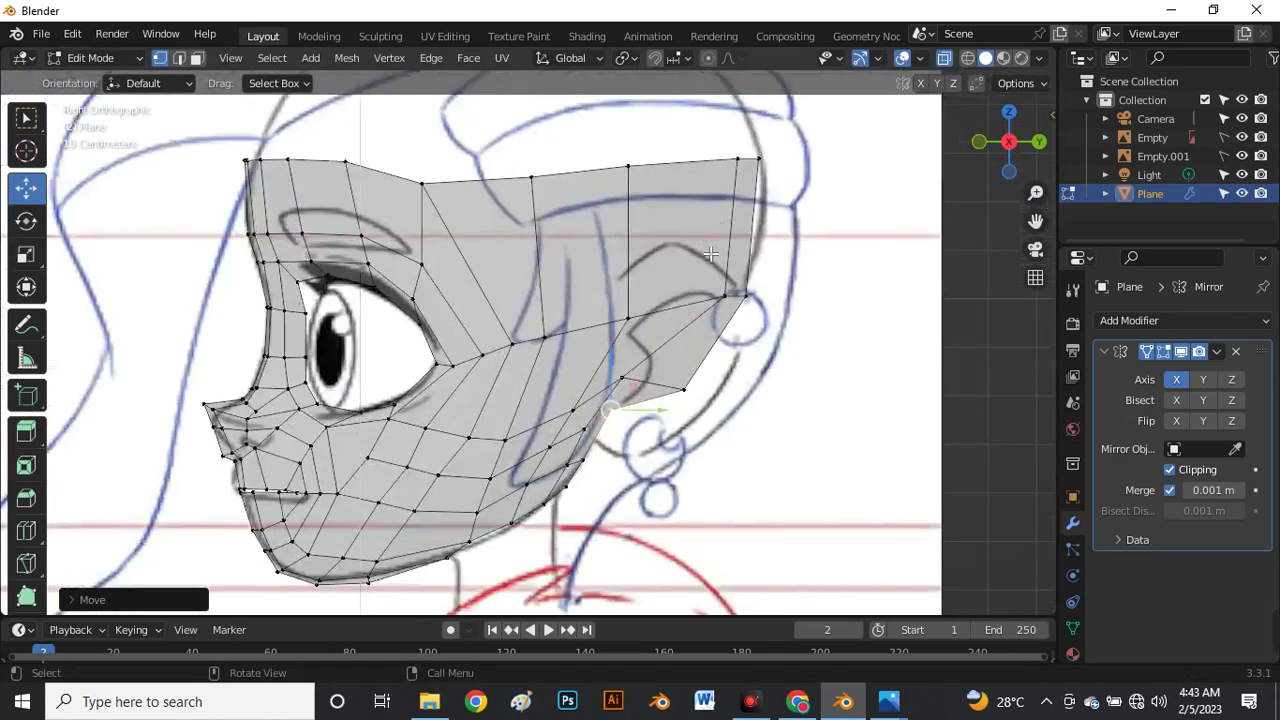
# Move the rear vertex pair near the top of the ear forward and adjust the rearmost upper border vertices.
pyautogui.moveTo(793, 338); pyautogui.dragTo(720, 297)
pyautogui.scroll(-5, 744, 198)
pyautogui.scroll(3, 744, 198)
pyautogui.moveTo(733, 227); pyautogui.dragTo(730, 228)
pyautogui.scroll(2, 684, 360)
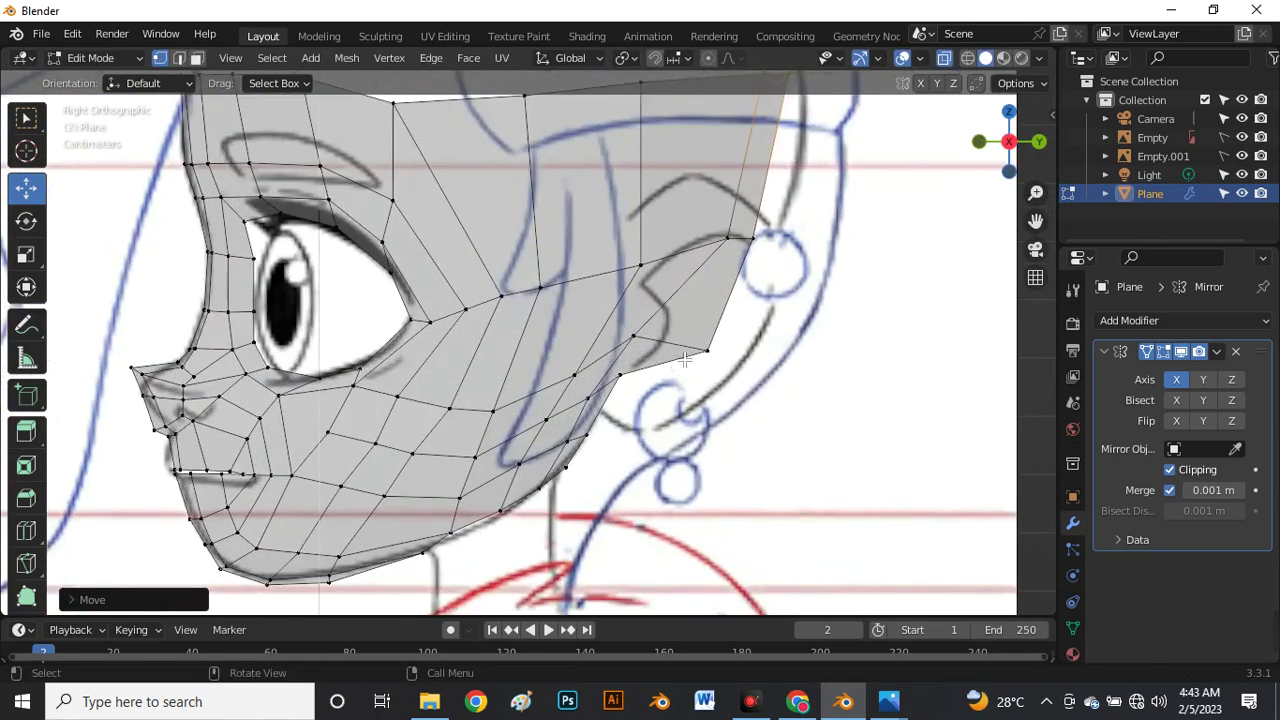
# Move the protruding border vertex behind the ear forward to close up the rear lower edge.
pyautogui.moveTo(707, 362); pyautogui.dragTo(660, 341)
pyautogui.scroll(-5, 690, 390)
pyautogui.scroll(3, 651, 440)
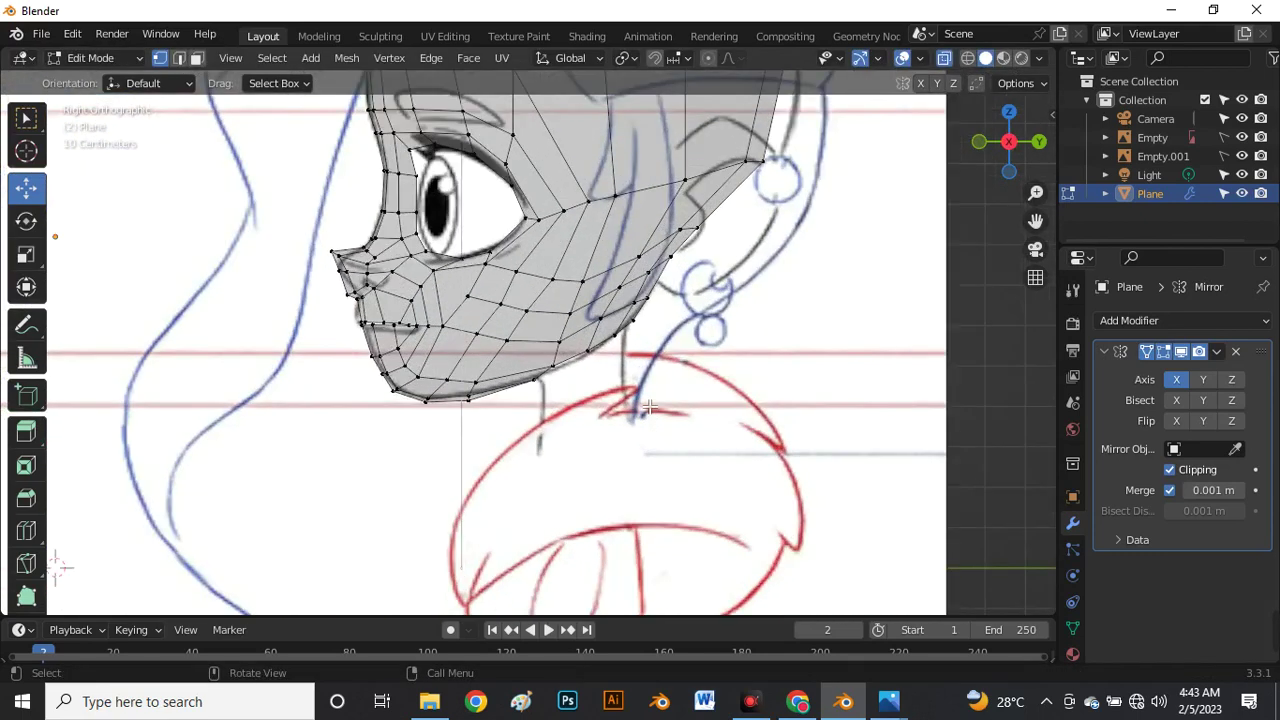
# Move the border vertices in front of and below the earlobe slightly backward in the side view.
pyautogui.scroll(5, 649, 407)
pyautogui.scroll(-3, 645, 340)
pyautogui.scroll(4, 642, 272)
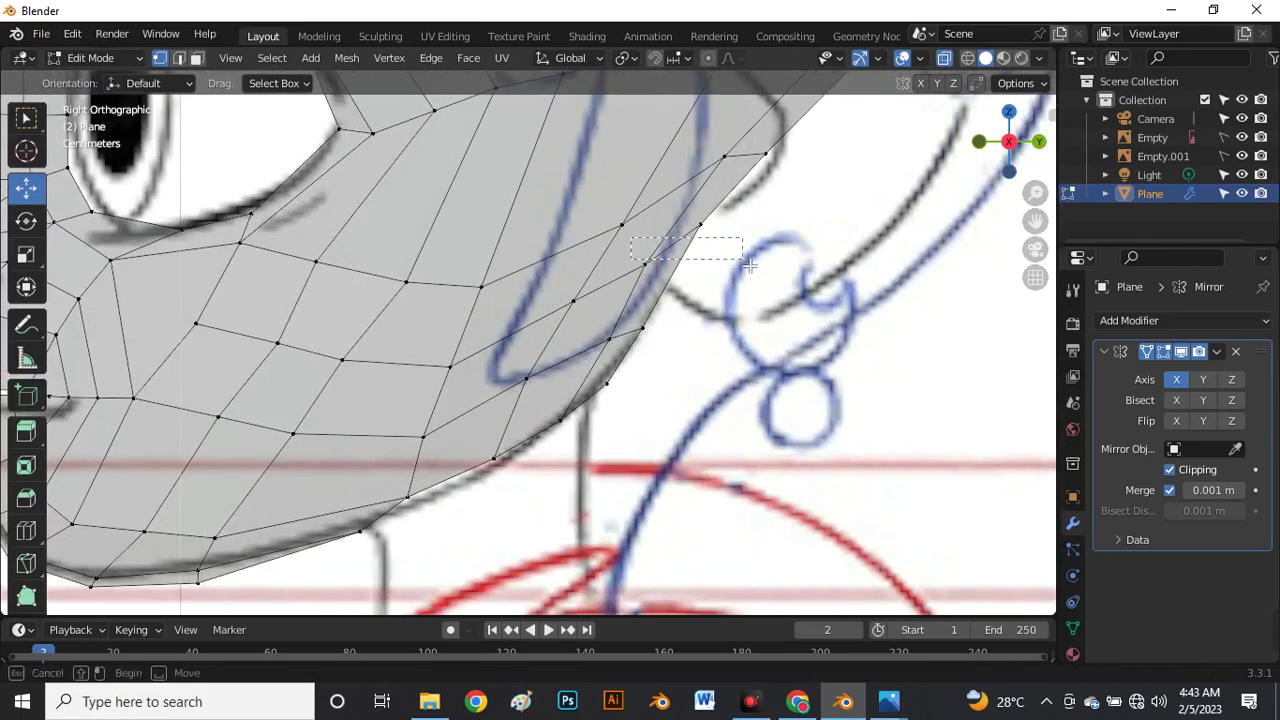
pyautogui.moveTo(749, 265); pyautogui.dragTo(747, 262)
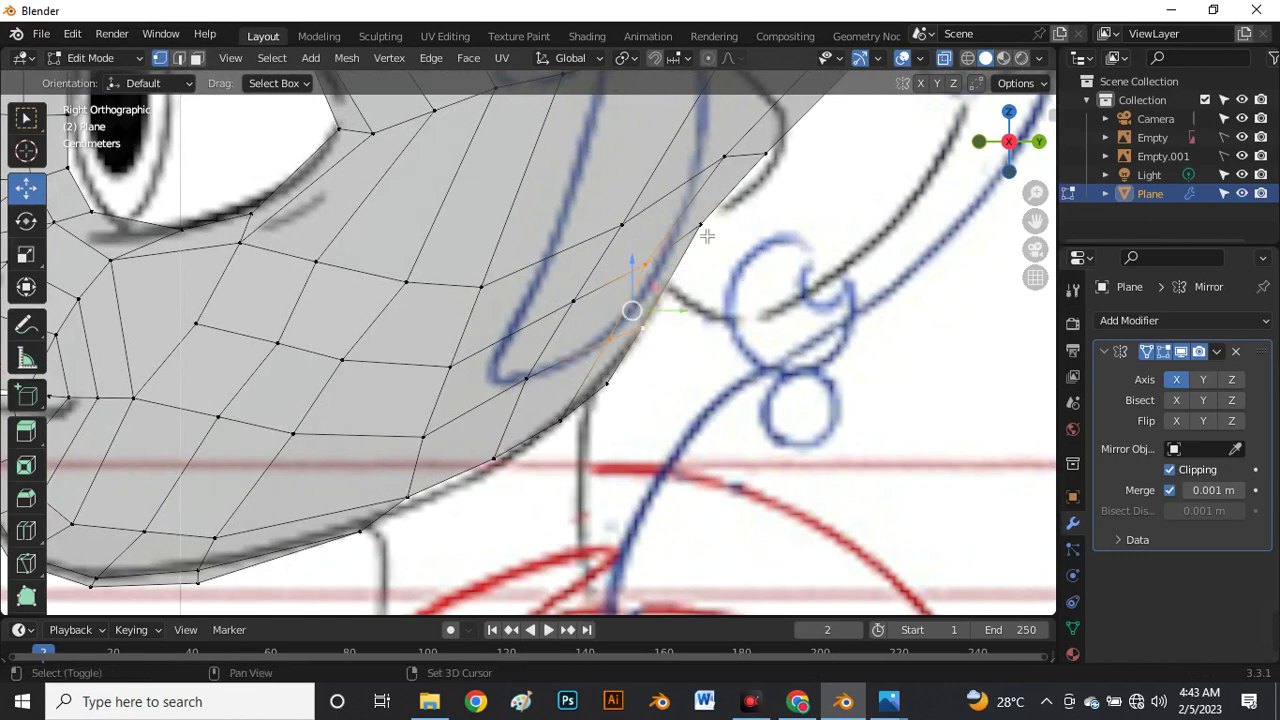
pyautogui.moveTo(701, 289); pyautogui.dragTo(724, 300)
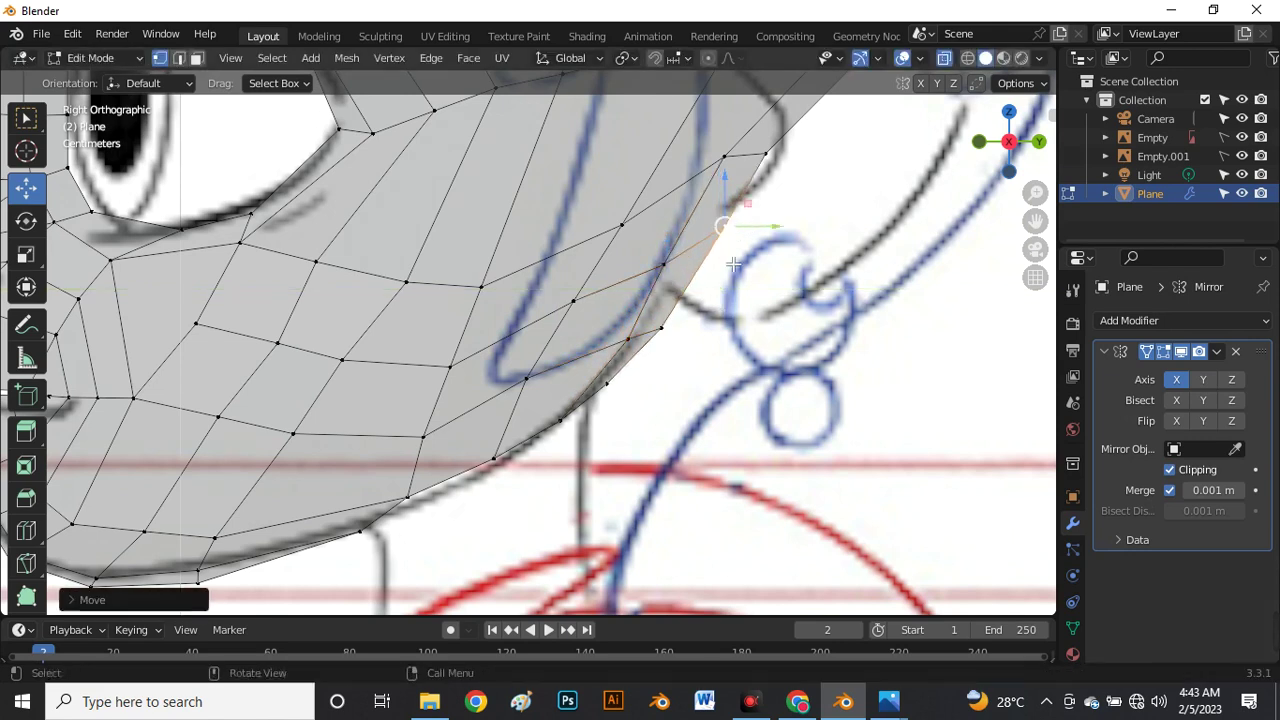
# Move the vertex at the ear's lower front backward and bring the border vertex beneath it back and slightly down.
pyautogui.scroll(-4, 726, 289)
pyautogui.scroll(2, 726, 289)
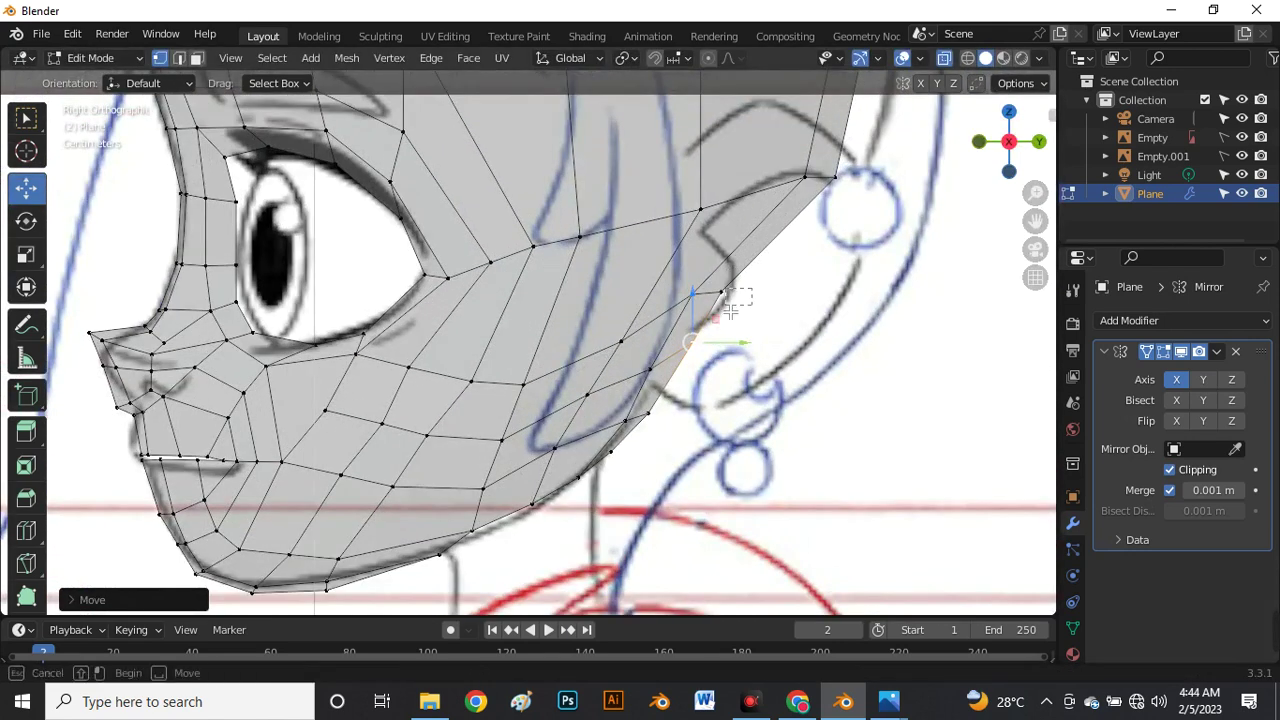
pyautogui.click(730, 311)
pyautogui.moveTo(755, 299); pyautogui.dragTo(790, 312)
pyautogui.click(702, 344)
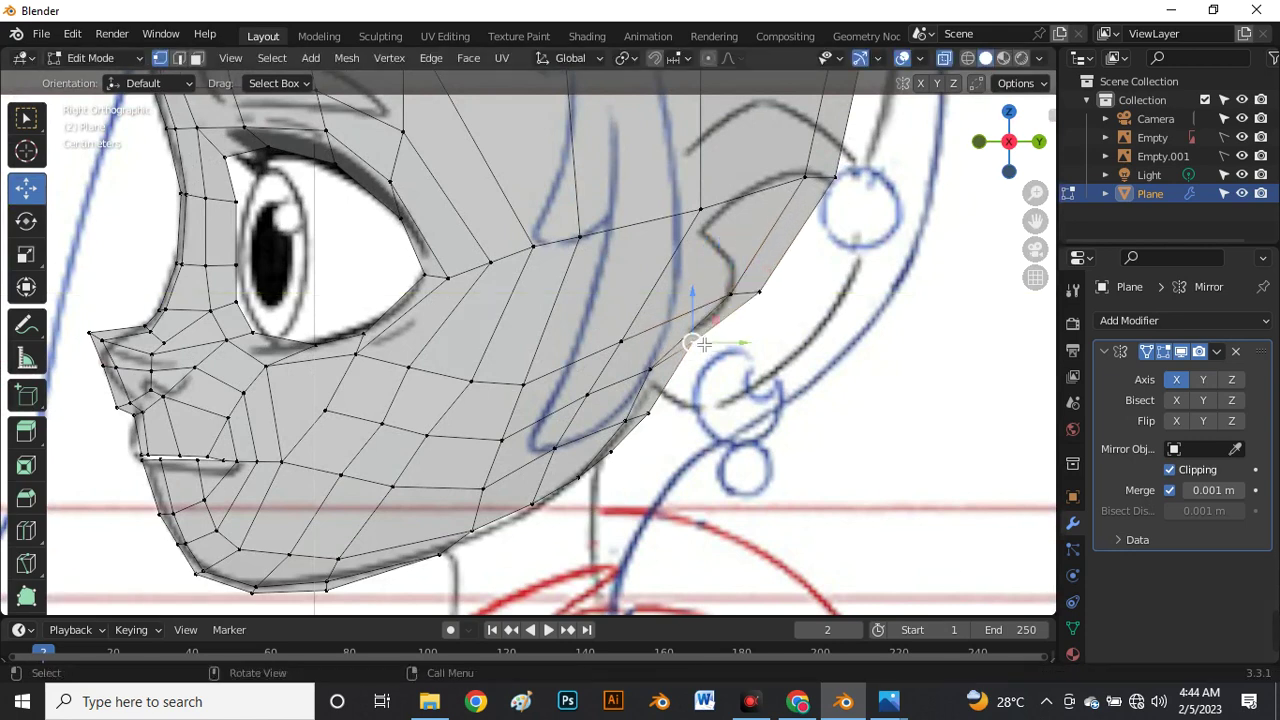
pyautogui.press('g')
pyautogui.click(719, 361)
# Nudge the vertex in front of the earlobe slightly backward and turn off X-ray display.
pyautogui.click(658, 371)
pyautogui.press('g')
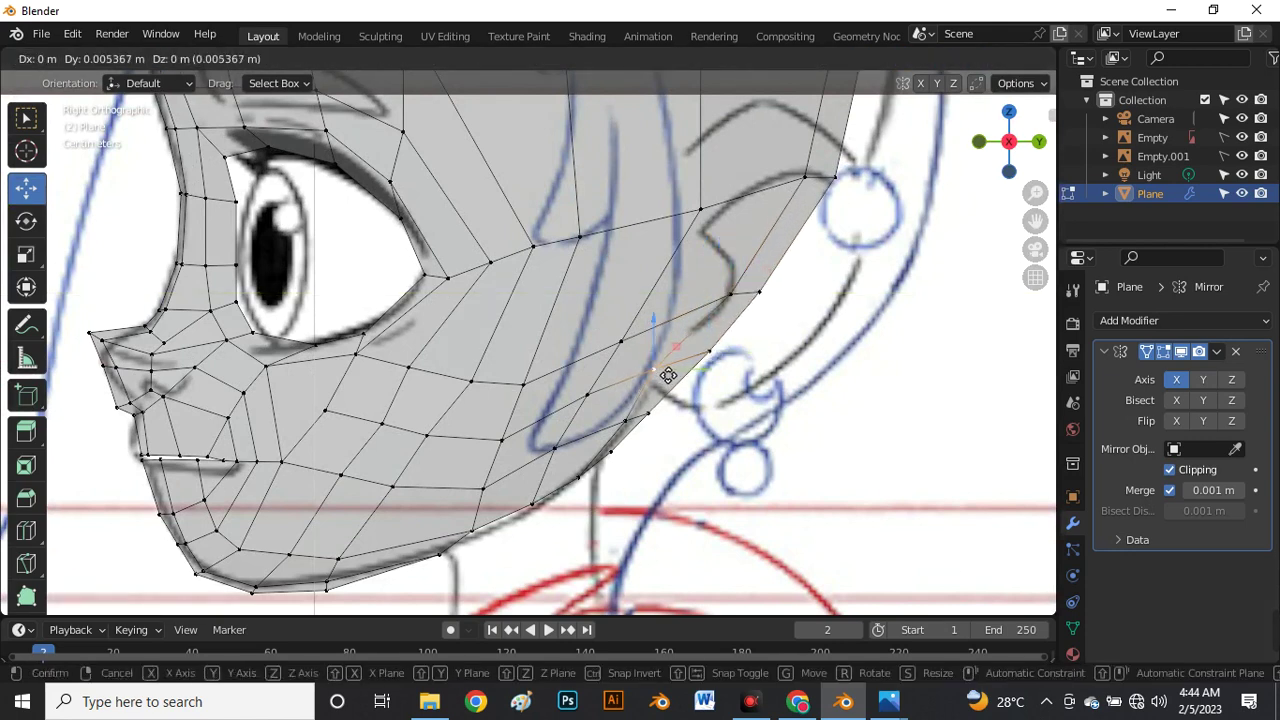
pyautogui.click(677, 375)
pyautogui.click(714, 415)
pyautogui.scroll(-8, 714, 415)
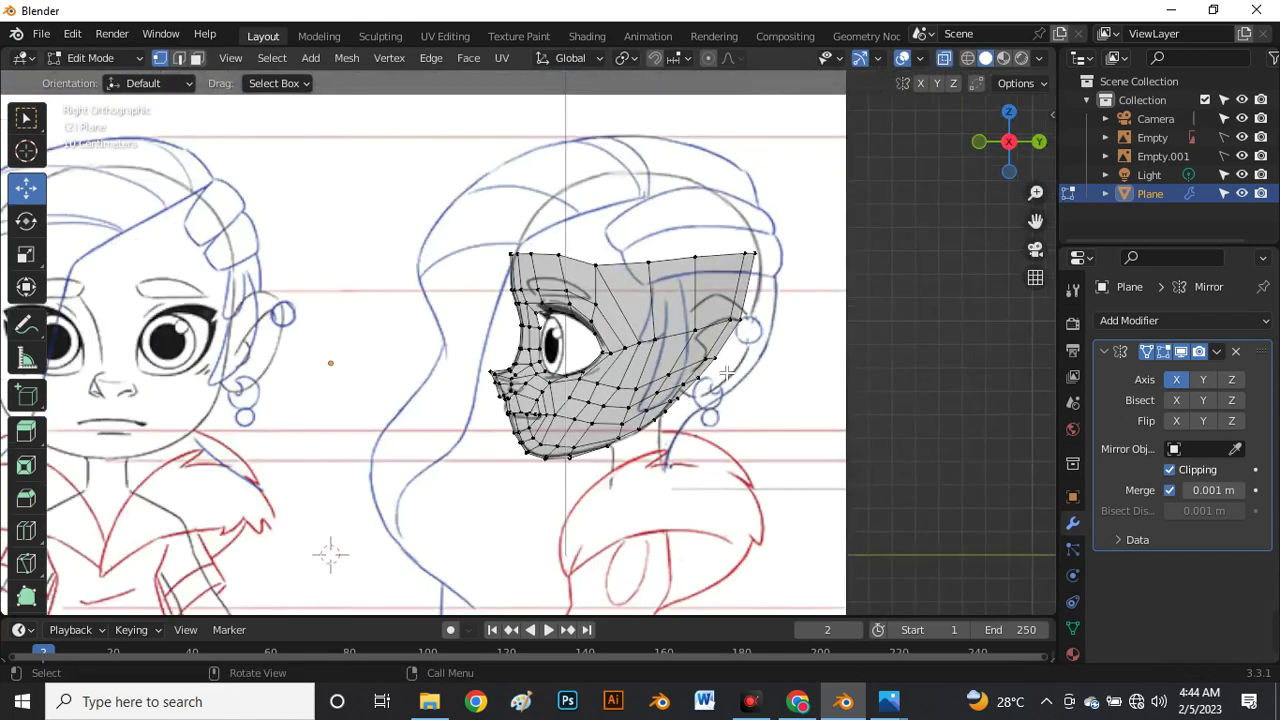
pyautogui.scroll(5, 691, 335)
pyautogui.hotkey('alt', 'z')
pyautogui.scroll(-4, 684, 292)
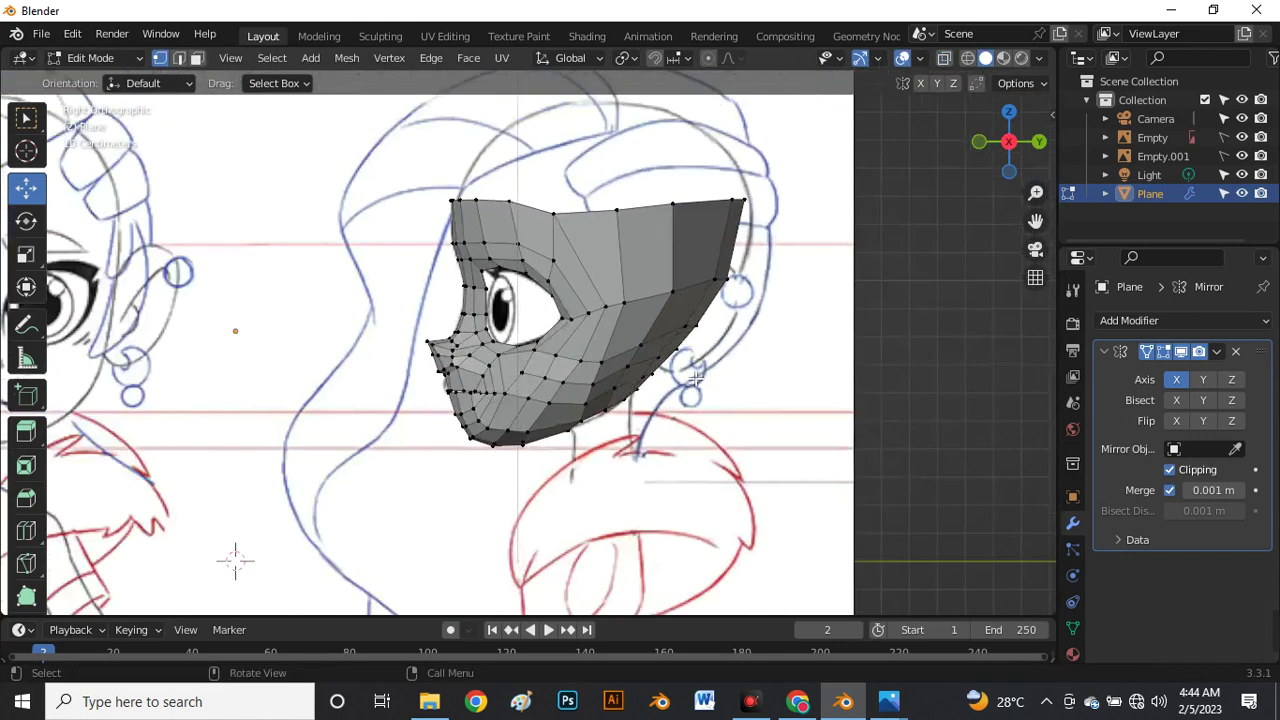
# Move the vertex beside the centre at the rear of the neck opening vertically, slide it along its edge, and readjust its position.
pyautogui.moveTo(237, 557); pyautogui.dragTo(492, 310, button='middle')
pyautogui.scroll(3, 588, 367)
pyautogui.press('g')
pyautogui.press('z')
pyautogui.click(520, 378)
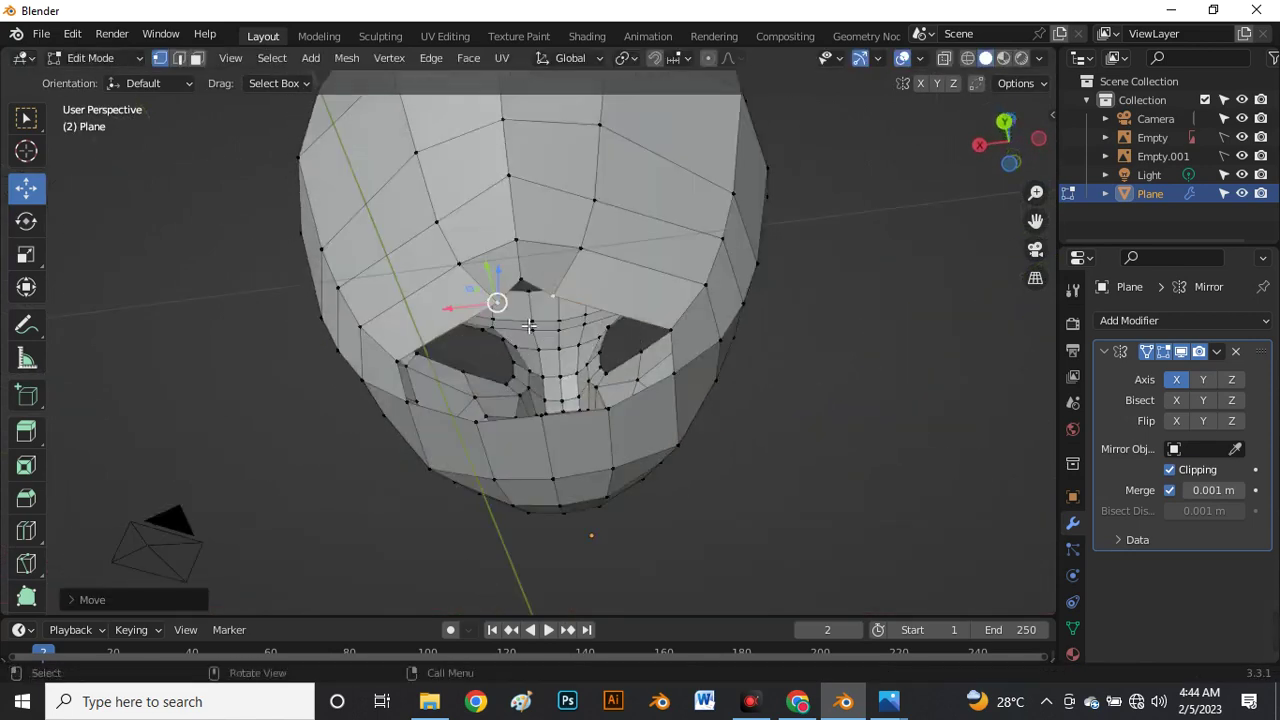
pyautogui.scroll(3, 463, 324)
pyautogui.press('g')
pyautogui.press('g')
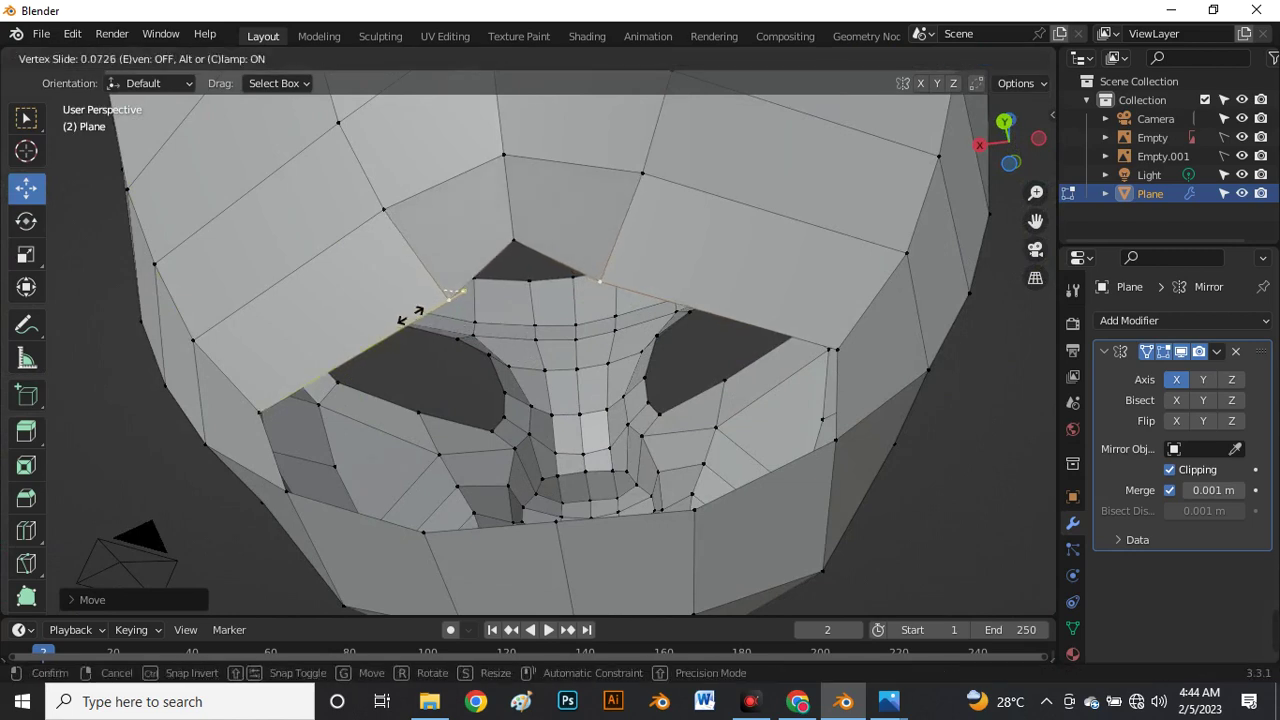
pyautogui.click(432, 302)
pyautogui.press('g')
pyautogui.click(417, 290)
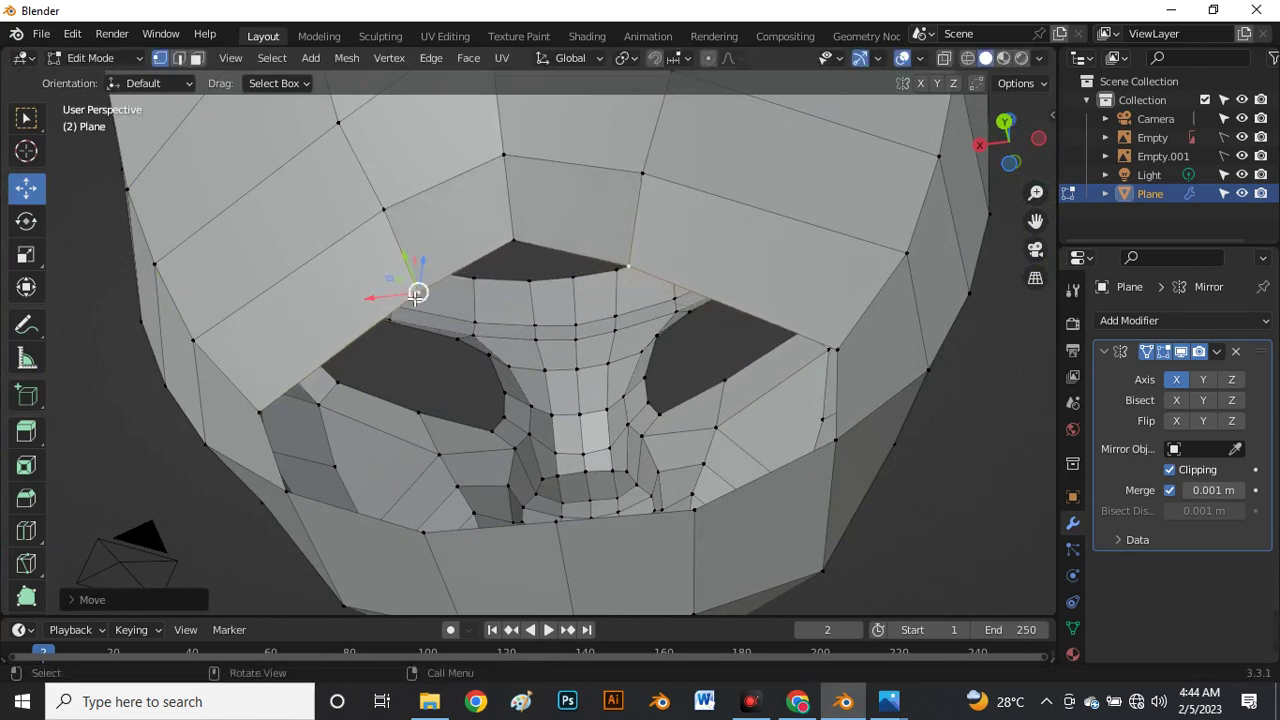
# In top view, move the vertex pair beside the centre at the rear of the neck opening slightly backward.
pyautogui.press('`')
pyautogui.click(420, 186)
pyautogui.scroll(-4, 521, 206)
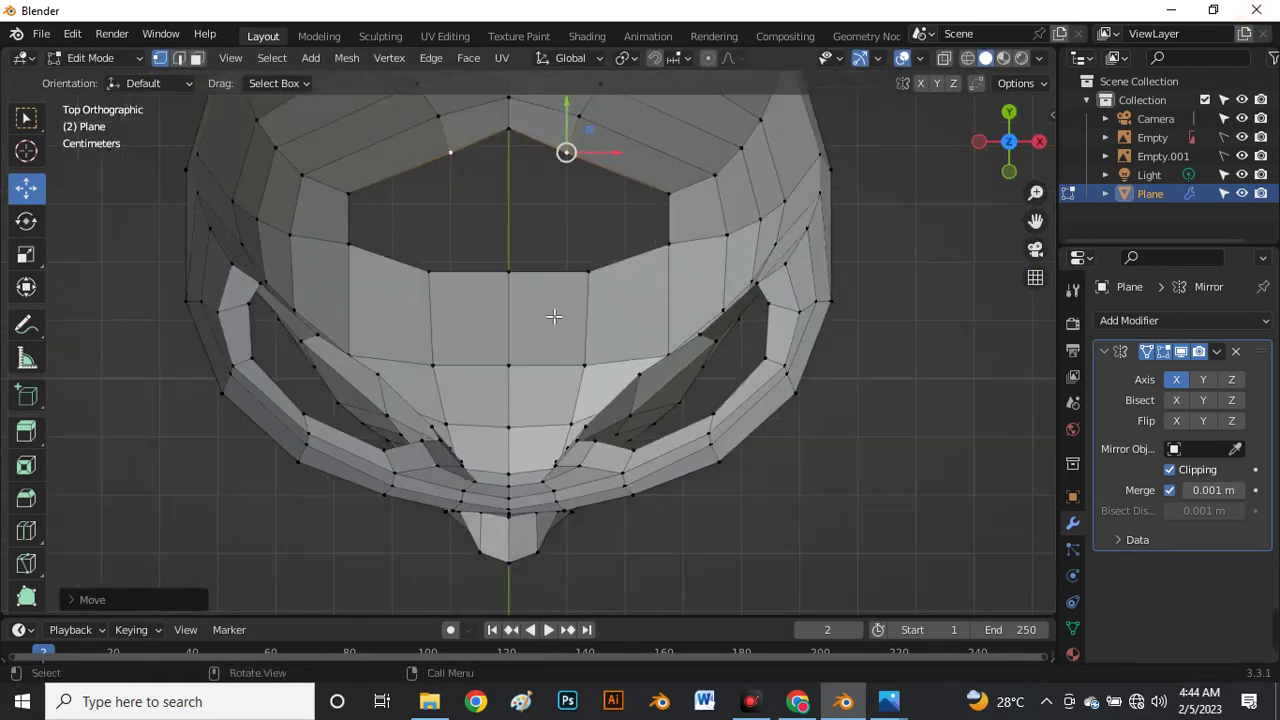
pyautogui.scroll(5, 521, 206)
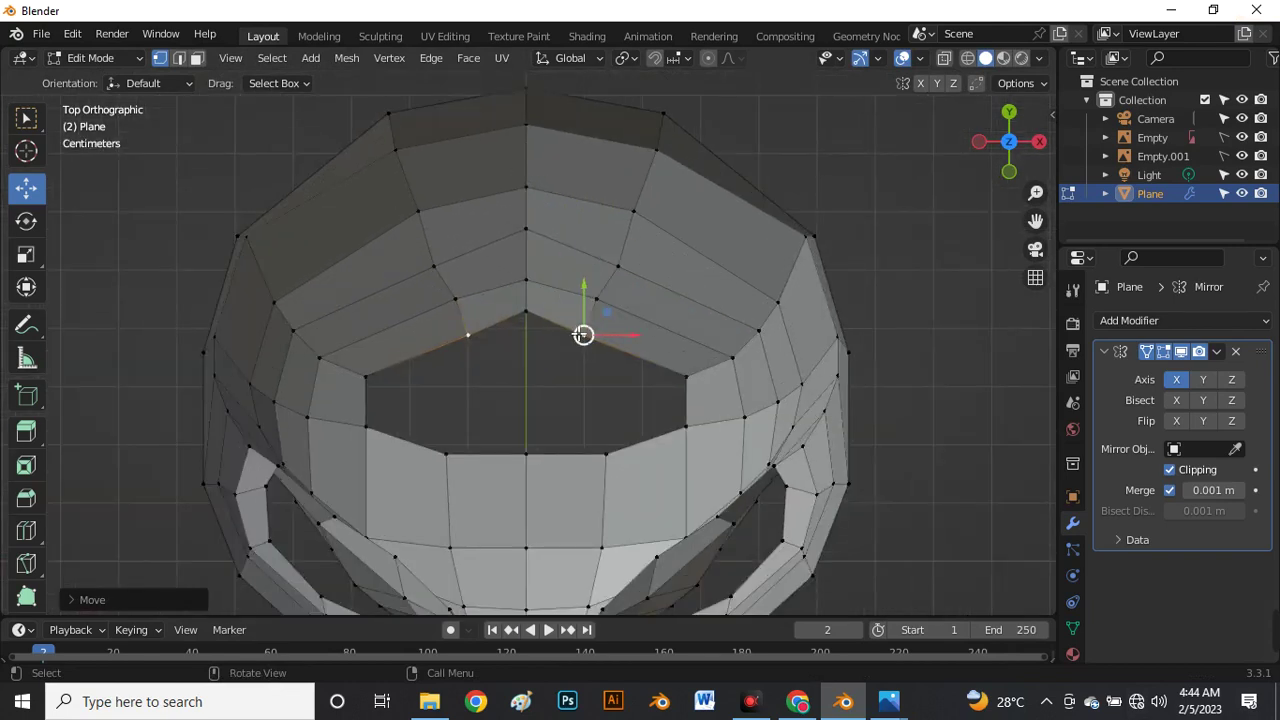
pyautogui.moveTo(583, 335); pyautogui.dragTo(587, 328)
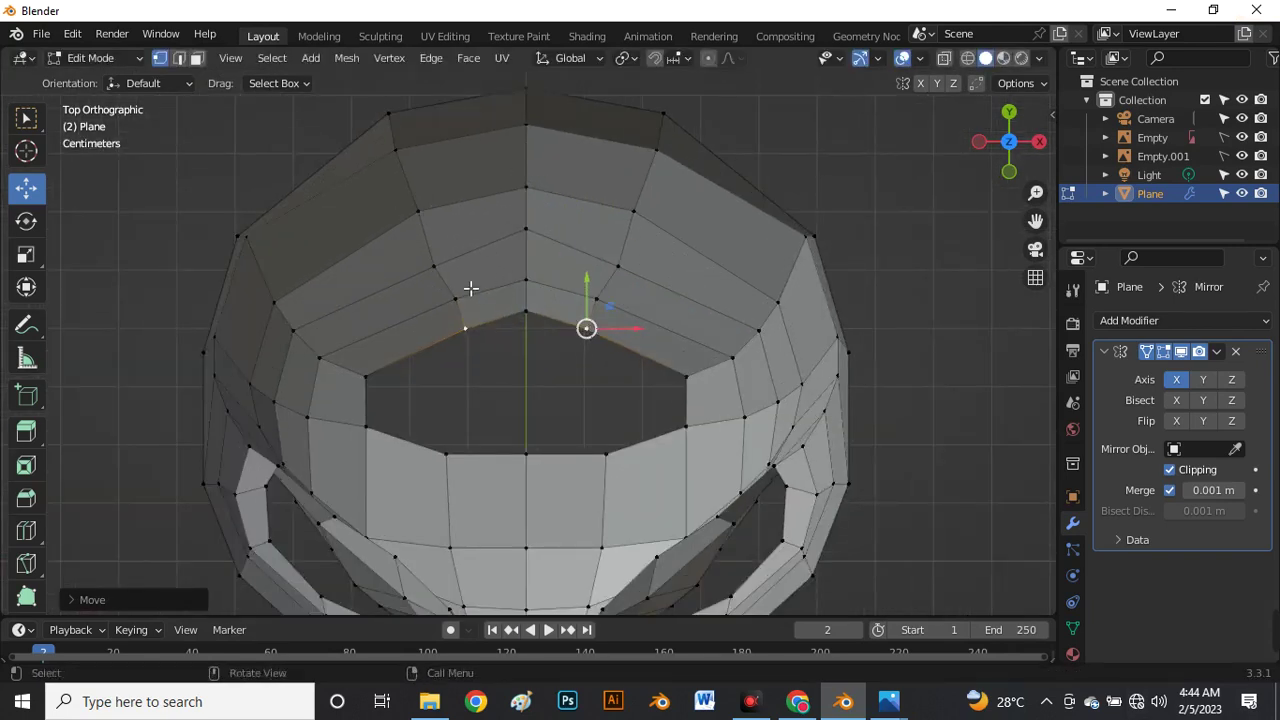
# Viewing the head from below, move the centre front vertex of the neck opening slightly forward.
pyautogui.click(441, 275)
pyautogui.press('`')
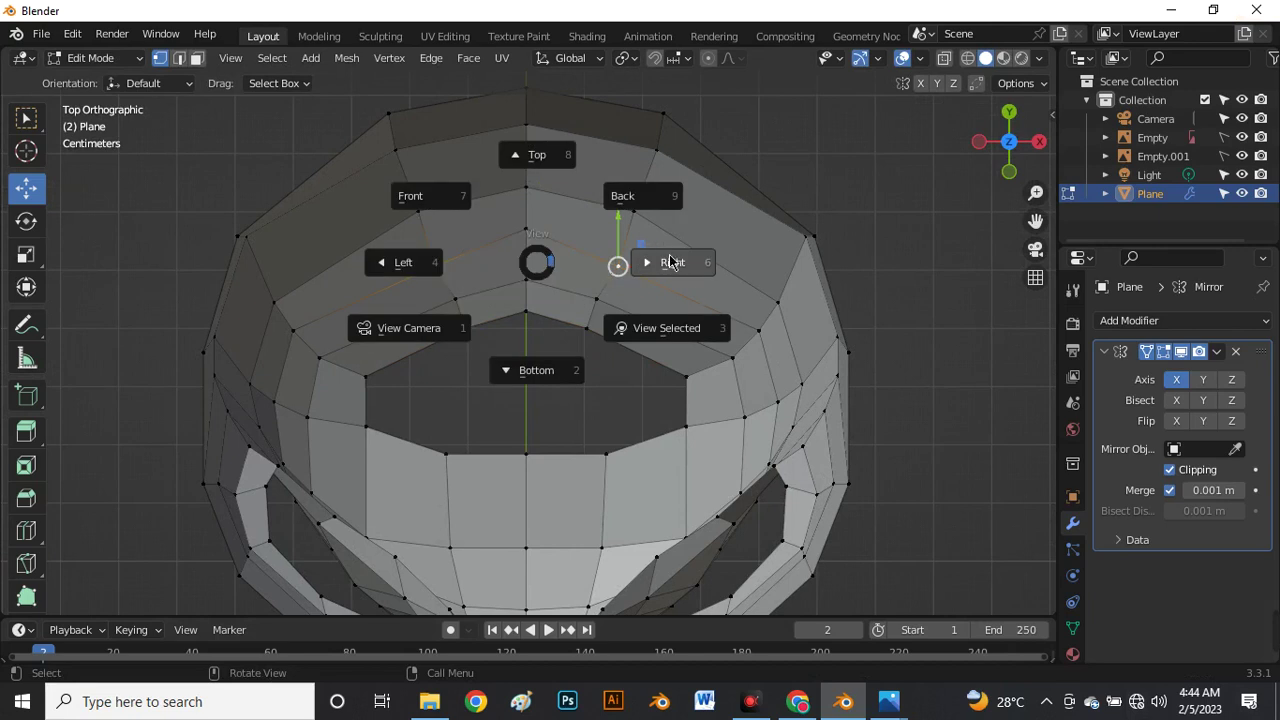
pyautogui.click(546, 372)
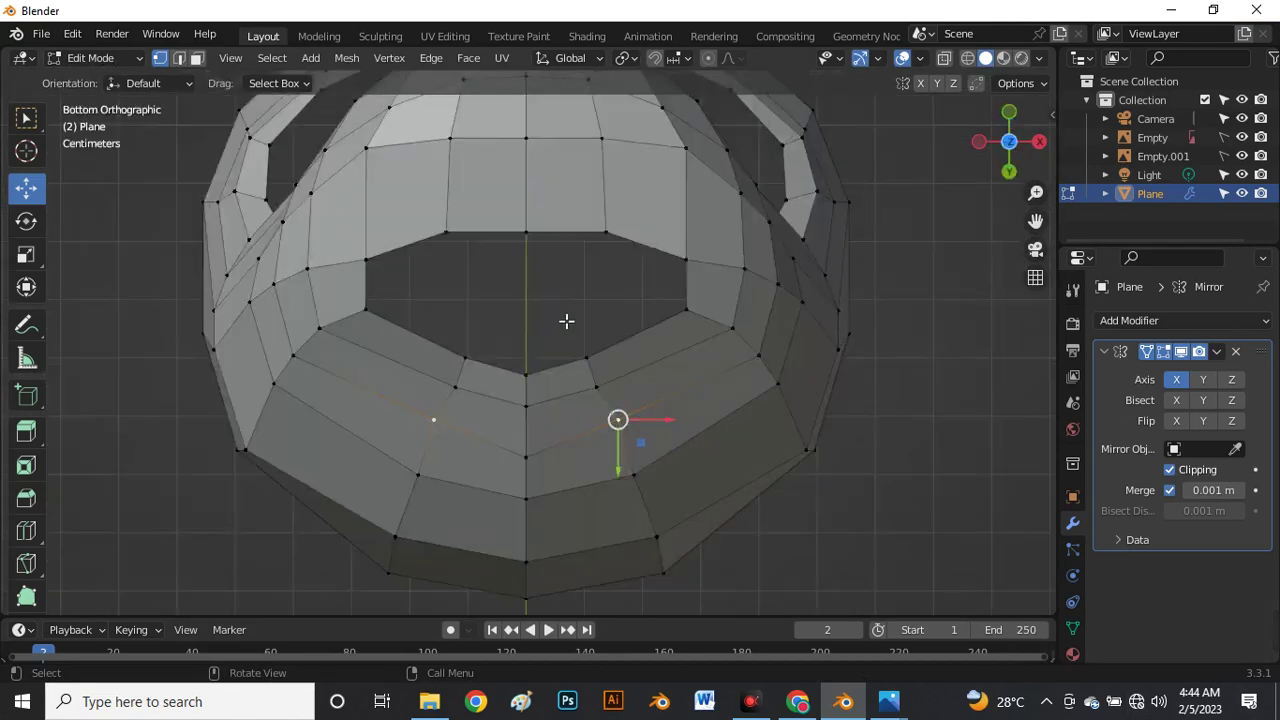
pyautogui.scroll(-3, 542, 379)
pyautogui.scroll(1, 543, 386)
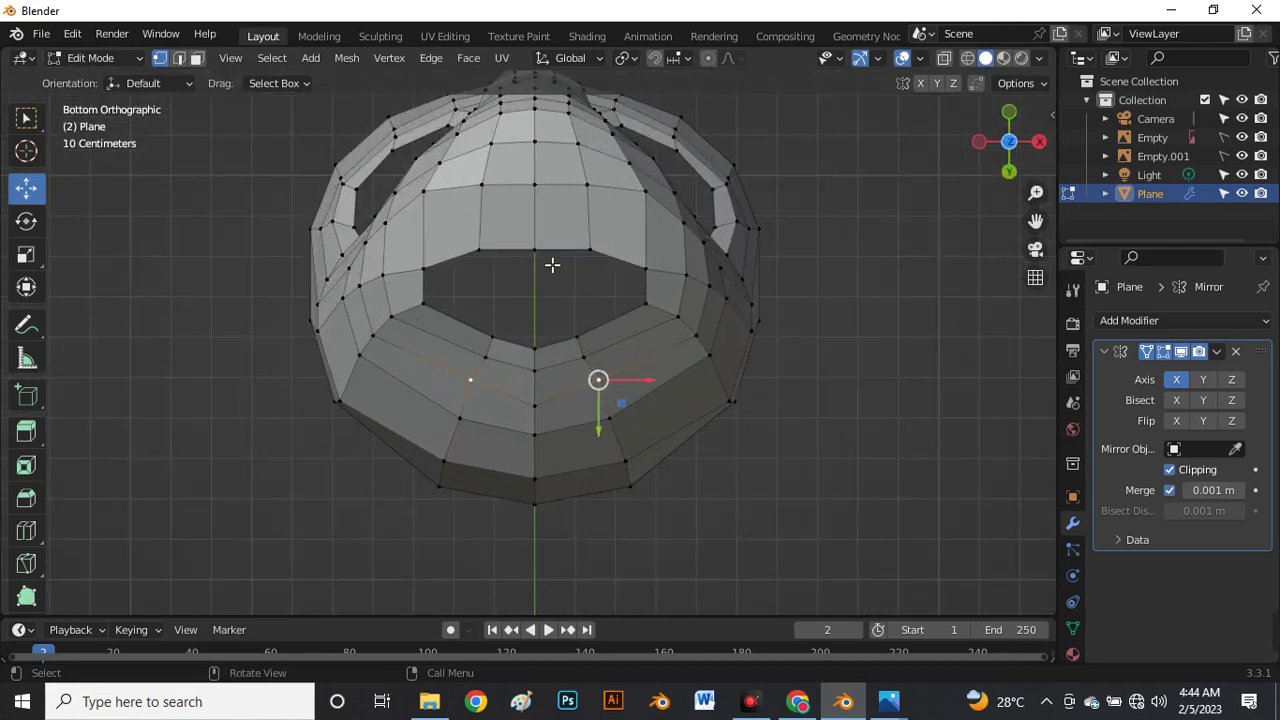
pyautogui.scroll(2, 537, 256)
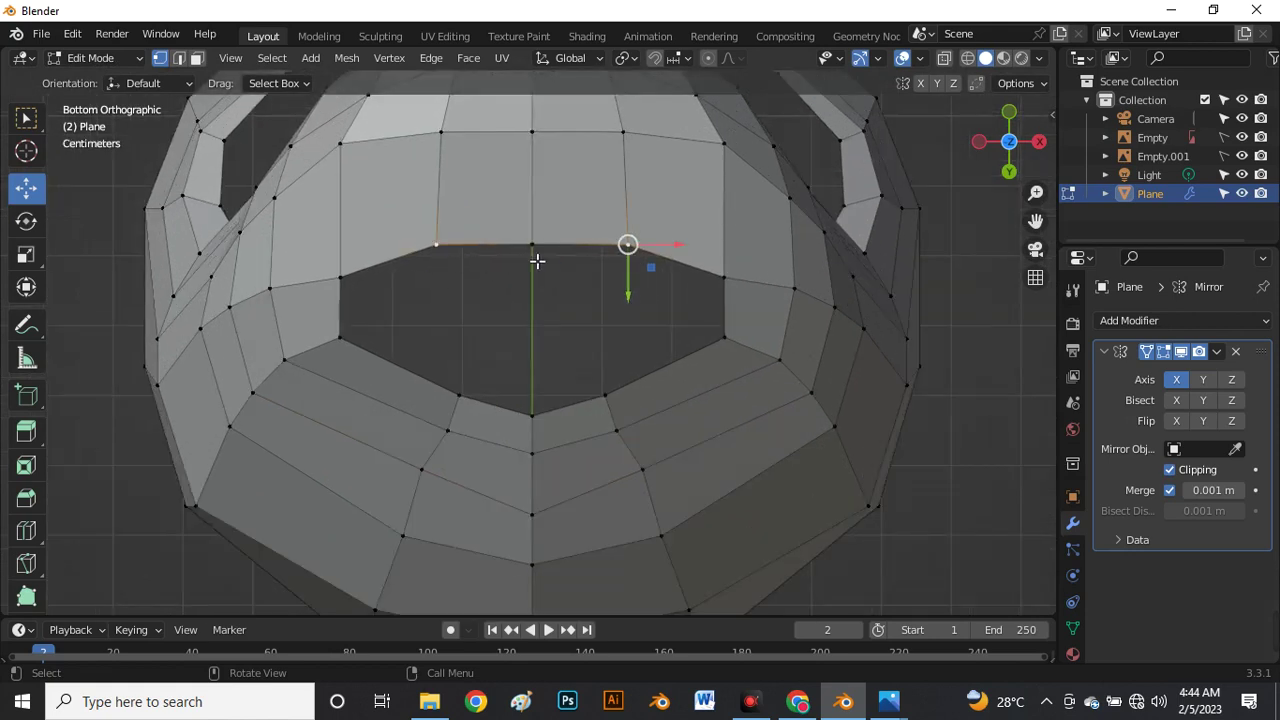
pyautogui.moveTo(538, 271); pyautogui.dragTo(540, 258)
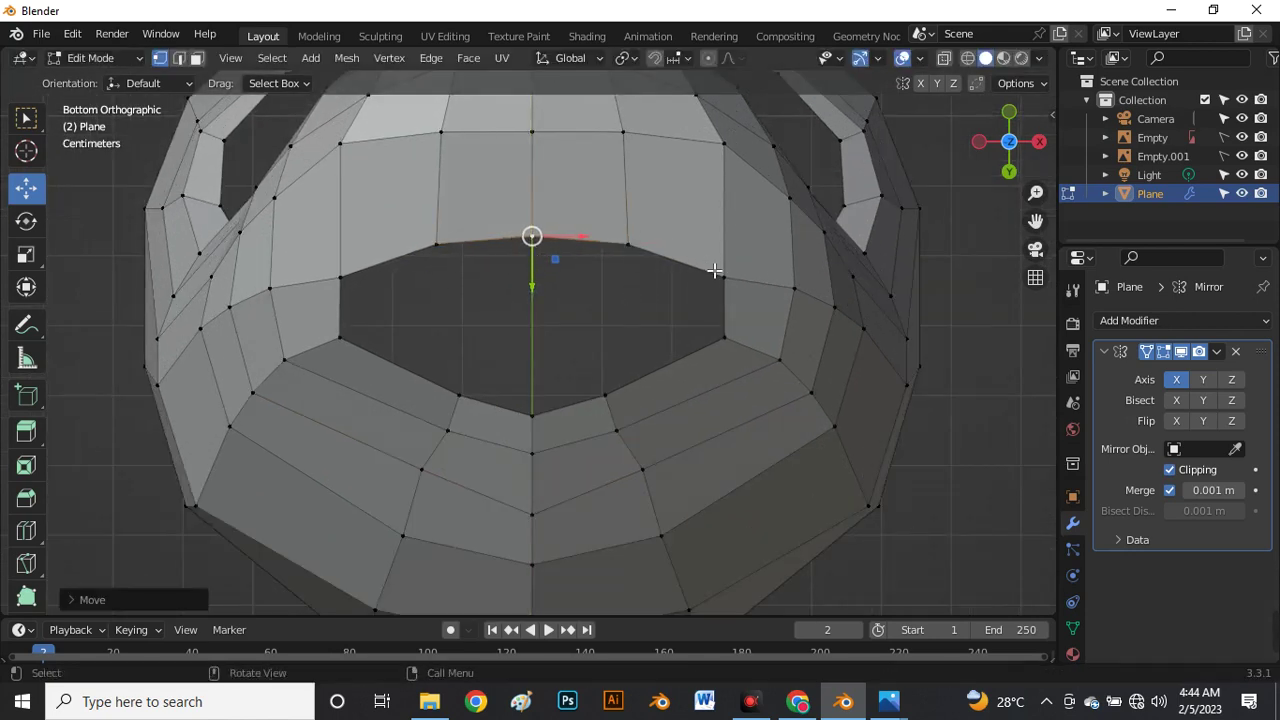
# Move the front corner vertices and the side vertices of the neck opening inward to round its outline.
pyautogui.click(723, 277)
pyautogui.moveTo(723, 277); pyautogui.dragTo(710, 279)
pyautogui.click(725, 337)
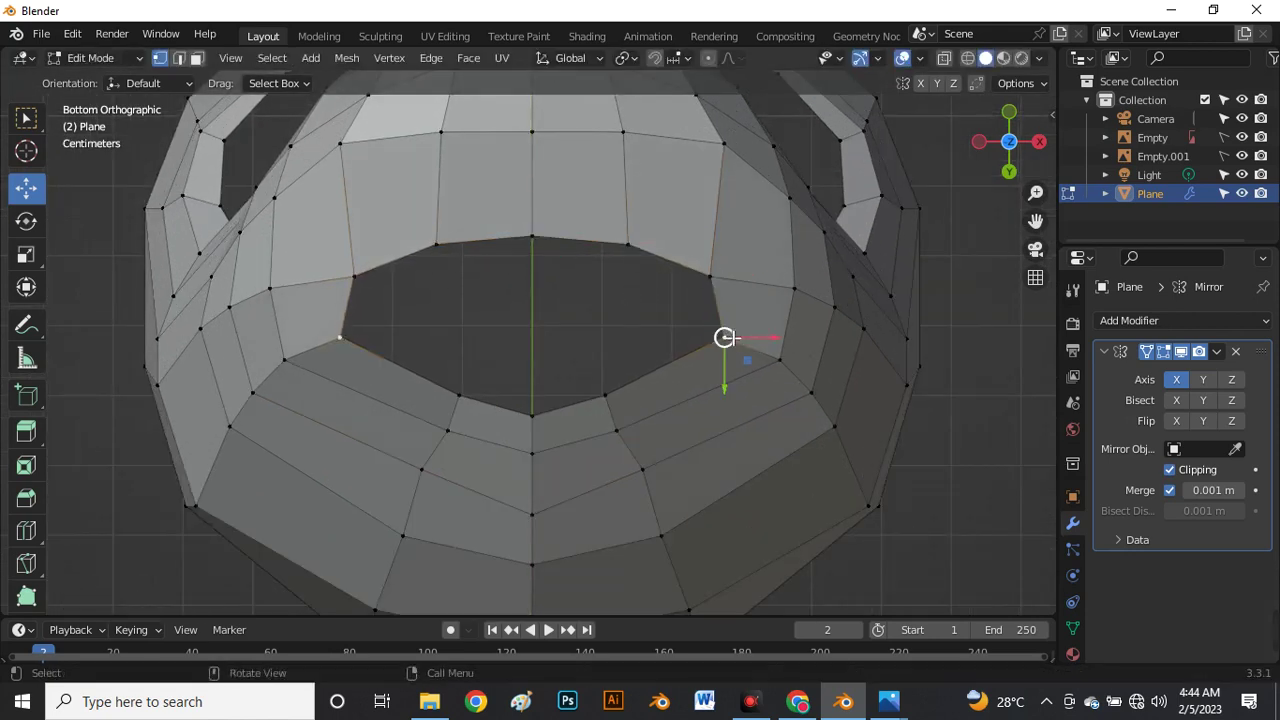
pyautogui.moveTo(725, 337)
pyautogui.mouseDown()
pyautogui.moveTo(716, 358)
pyautogui.moveTo(707, 343)
pyautogui.mouseUp()
# Spread the rear vertex pair of the neck opening and the pair directly behind it outward from the centreline.
pyautogui.click(605, 396)
pyautogui.moveTo(611, 402); pyautogui.dragTo(668, 443)
pyautogui.click(621, 436)
pyautogui.scroll(-3, 614, 534)
pyautogui.scroll(3, 619, 515)
pyautogui.press('`')
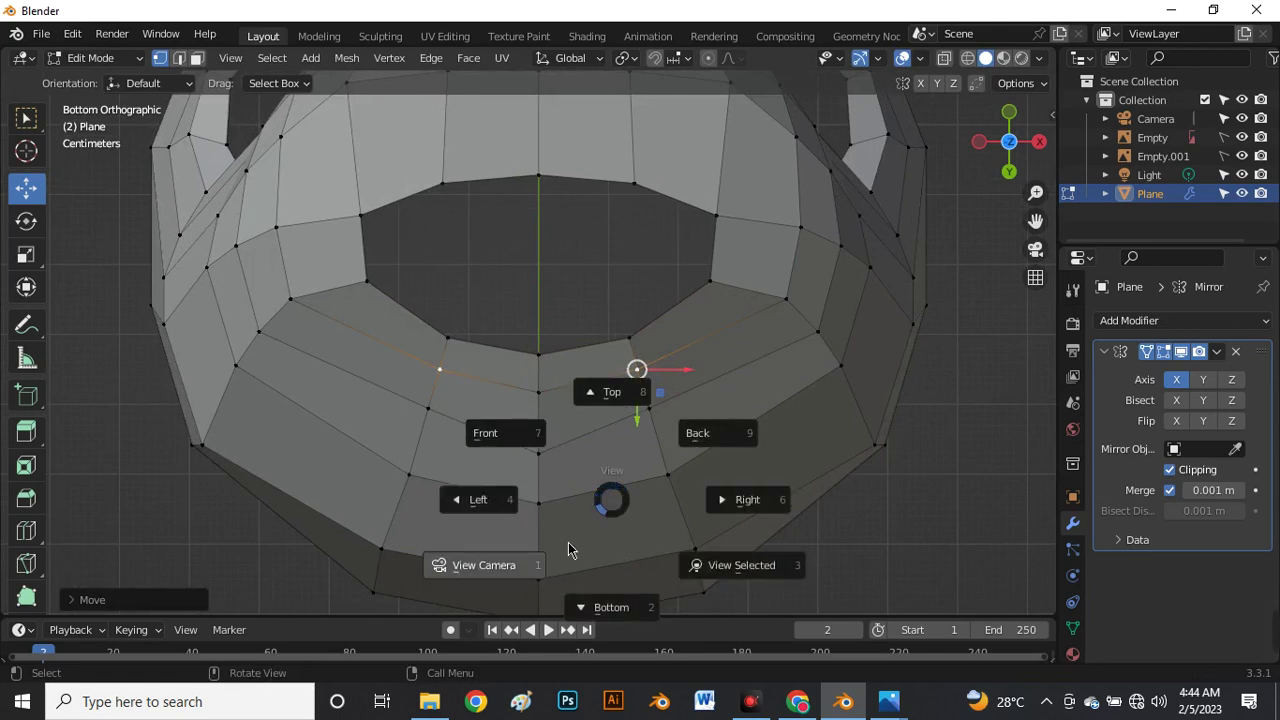
pyautogui.click(617, 387)
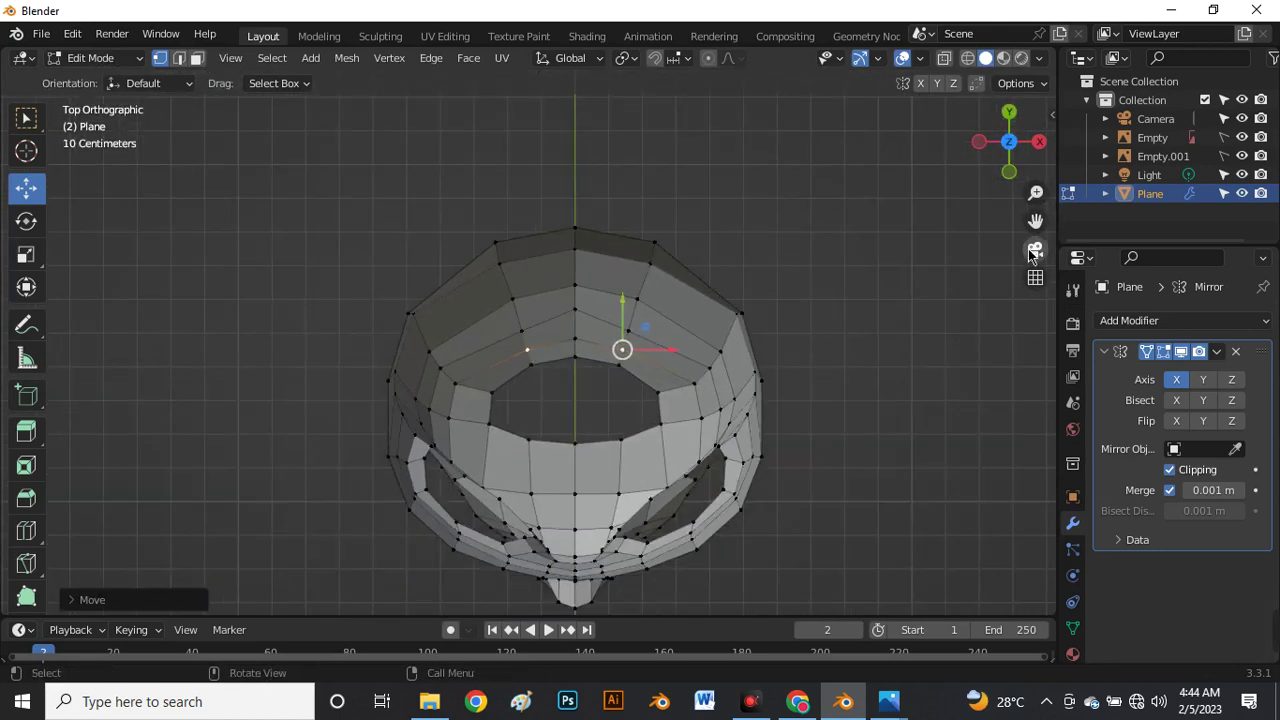
# Switch to the back view with X-ray off and hide the reference image Empty.
pyautogui.press('`')
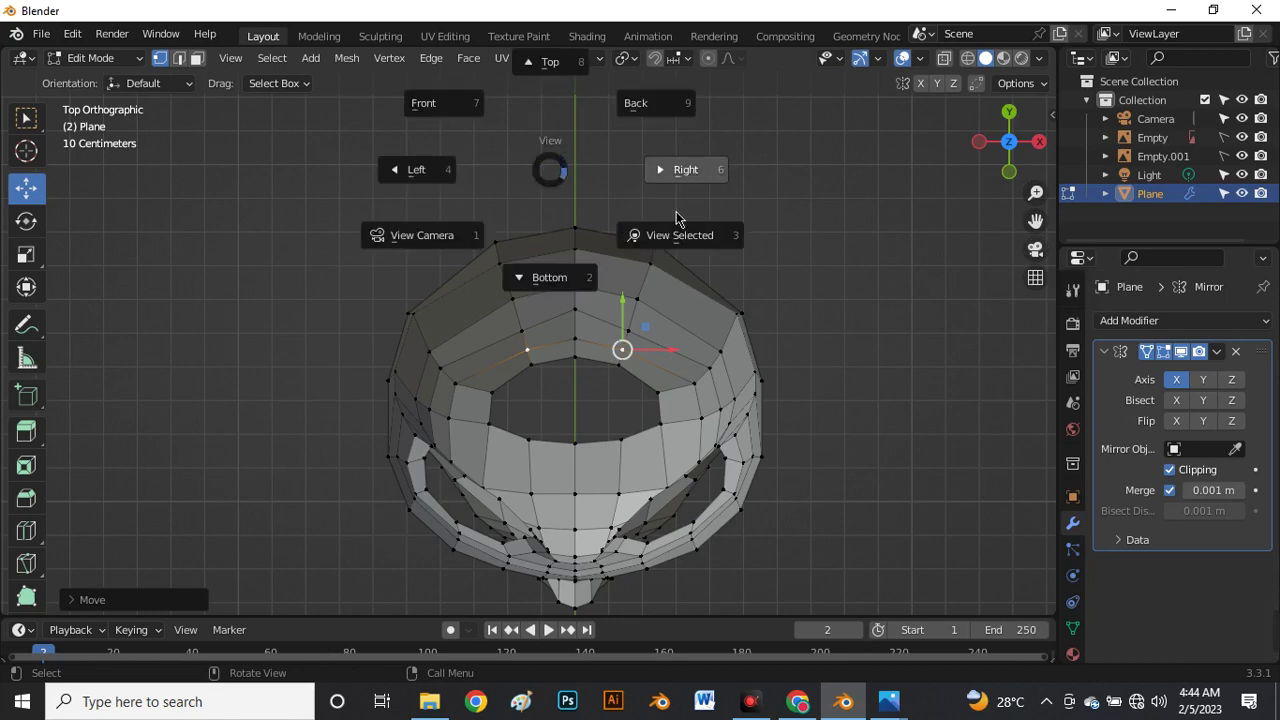
pyautogui.click(656, 112)
pyautogui.scroll(-3, 544, 493)
pyautogui.scroll(4, 544, 493)
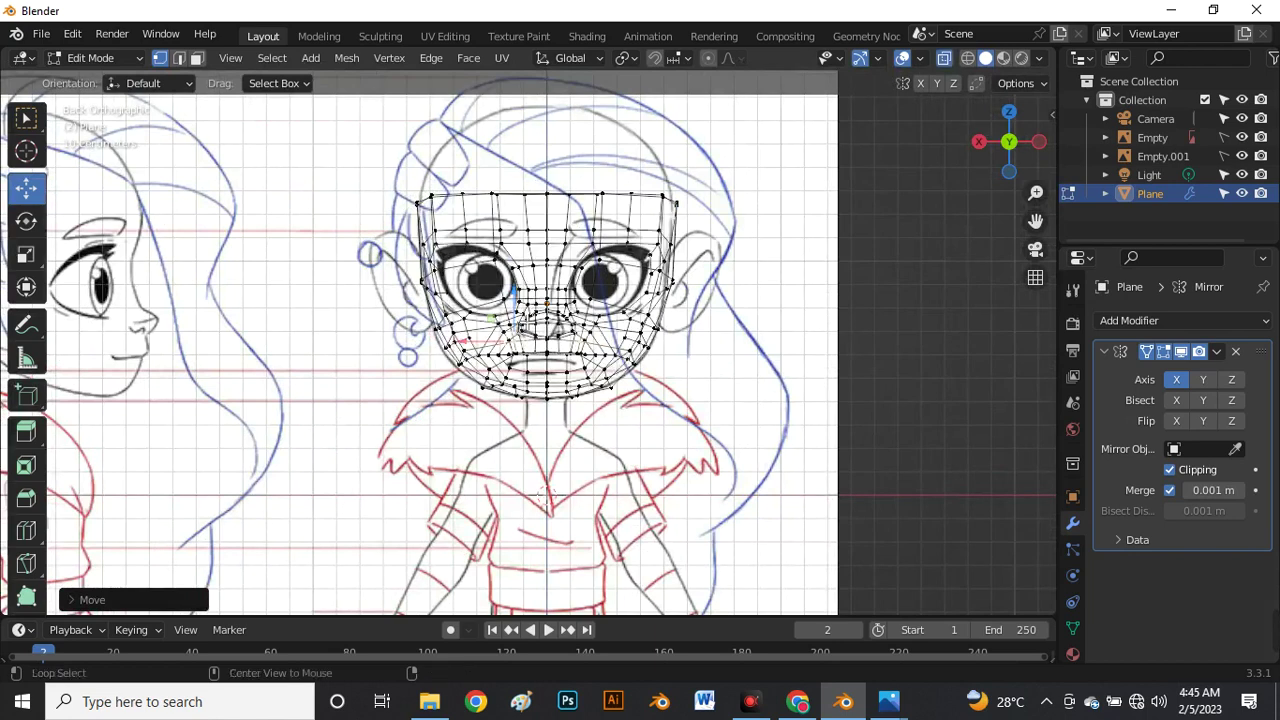
pyautogui.hotkey('alt', 'z')
pyautogui.scroll(-4, 550, 289)
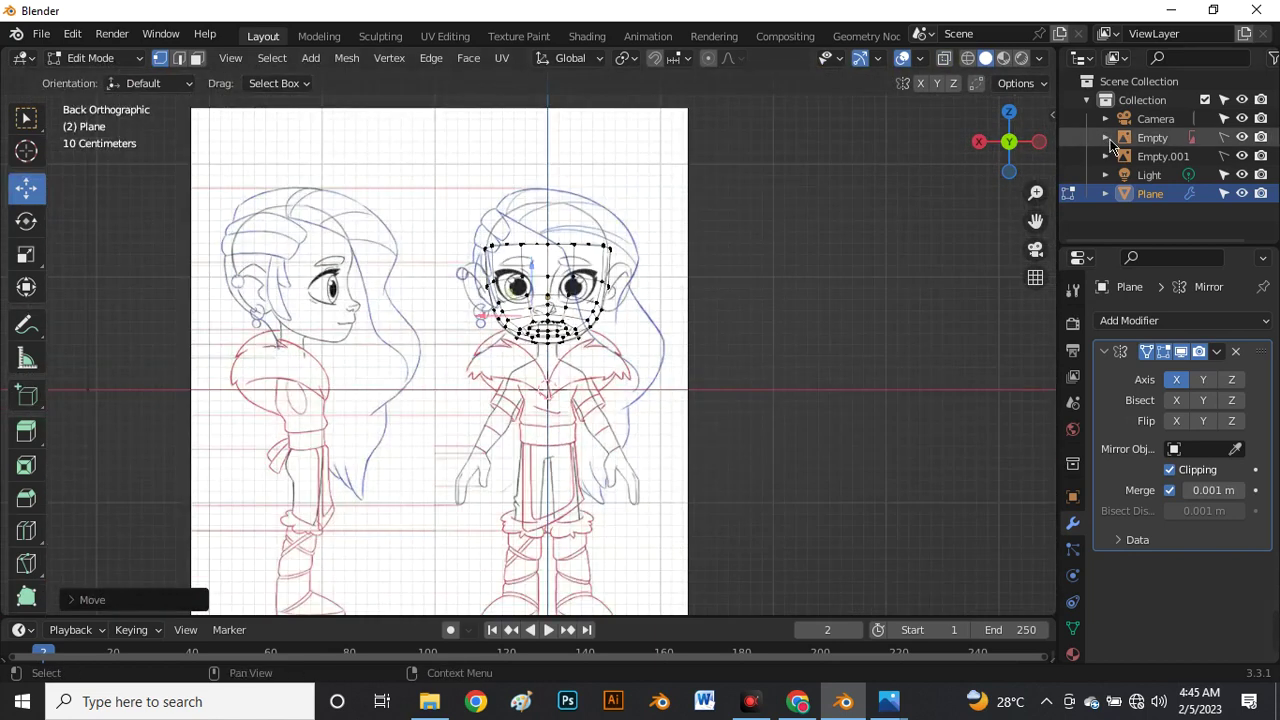
pyautogui.click(1242, 137)
pyautogui.scroll(4, 463, 340)
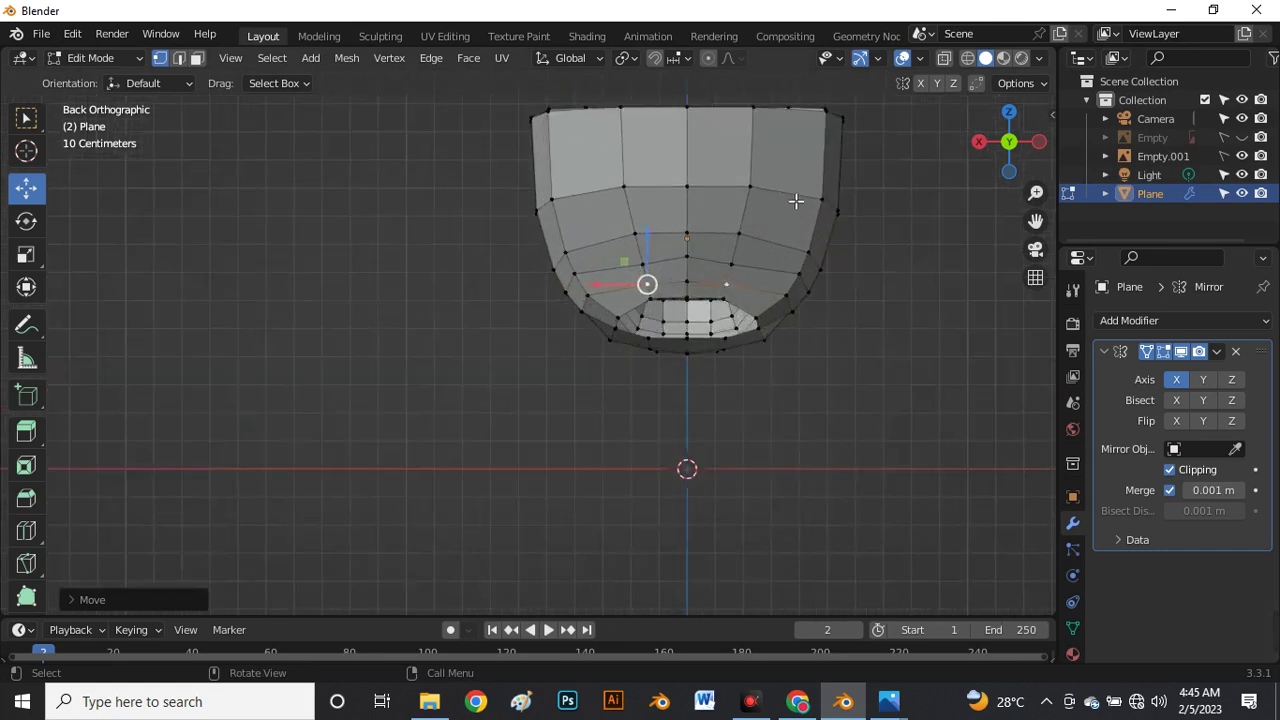
# Select the column of vertices beside the back centreline down to the neck opening and edge-slide it slightly outward.
pyautogui.scroll(3, 796, 201)
pyautogui.keyDown('alt'); pyautogui.click(667, 298); pyautogui.keyUp('alt')
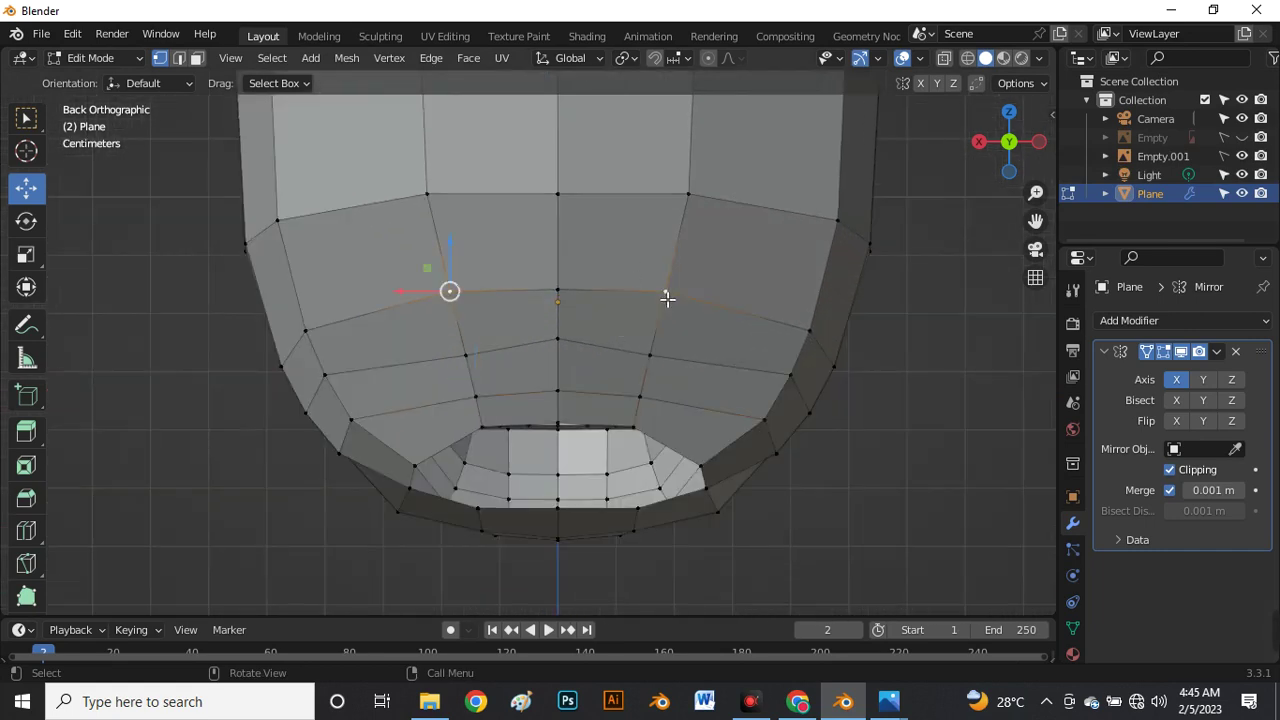
pyautogui.keyDown('ctrl'); pyautogui.click(641, 418); pyautogui.keyUp('ctrl')
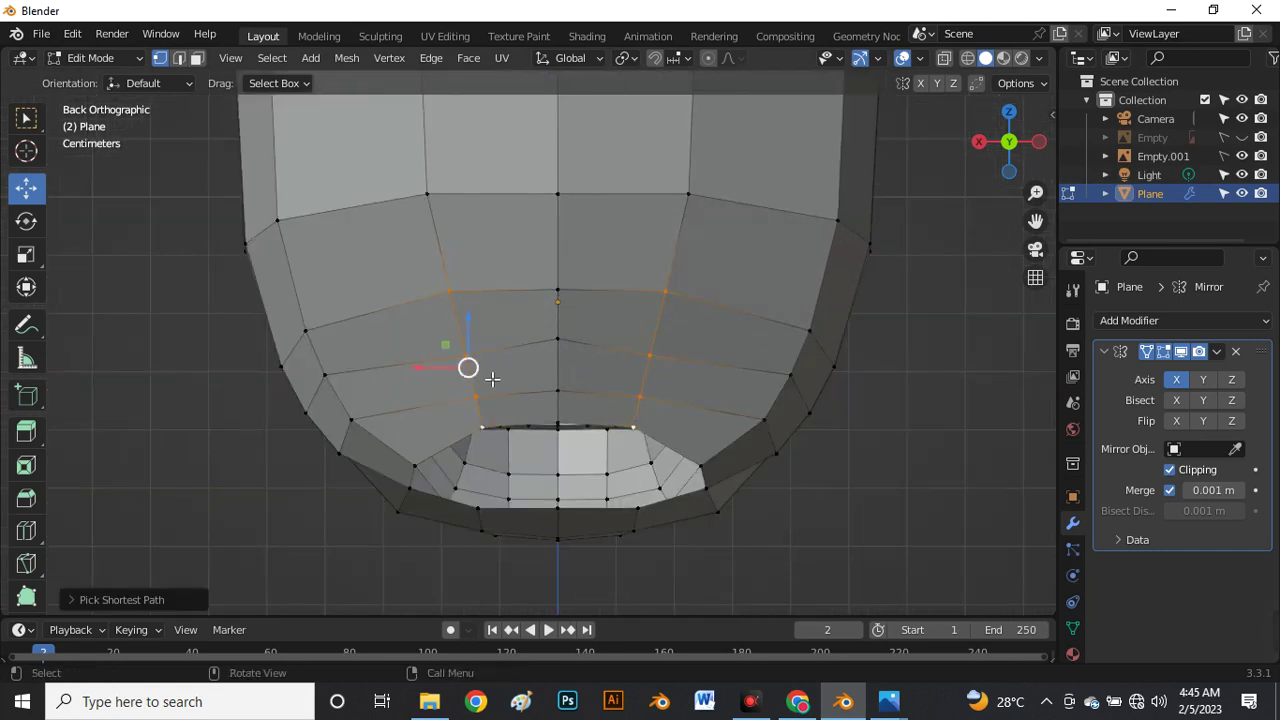
pyautogui.press('g')
pyautogui.press('g')
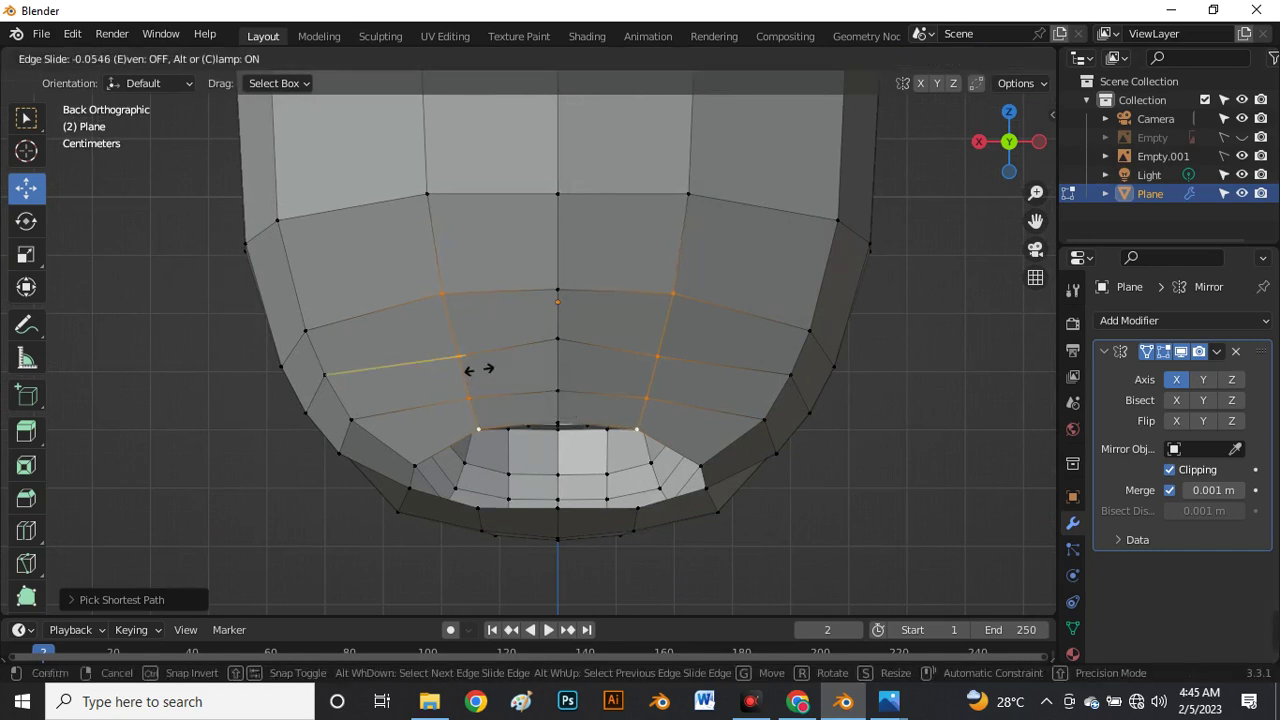
pyautogui.click(470, 369)
pyautogui.scroll(-3, 517, 240)
pyautogui.scroll(4, 520, 243)
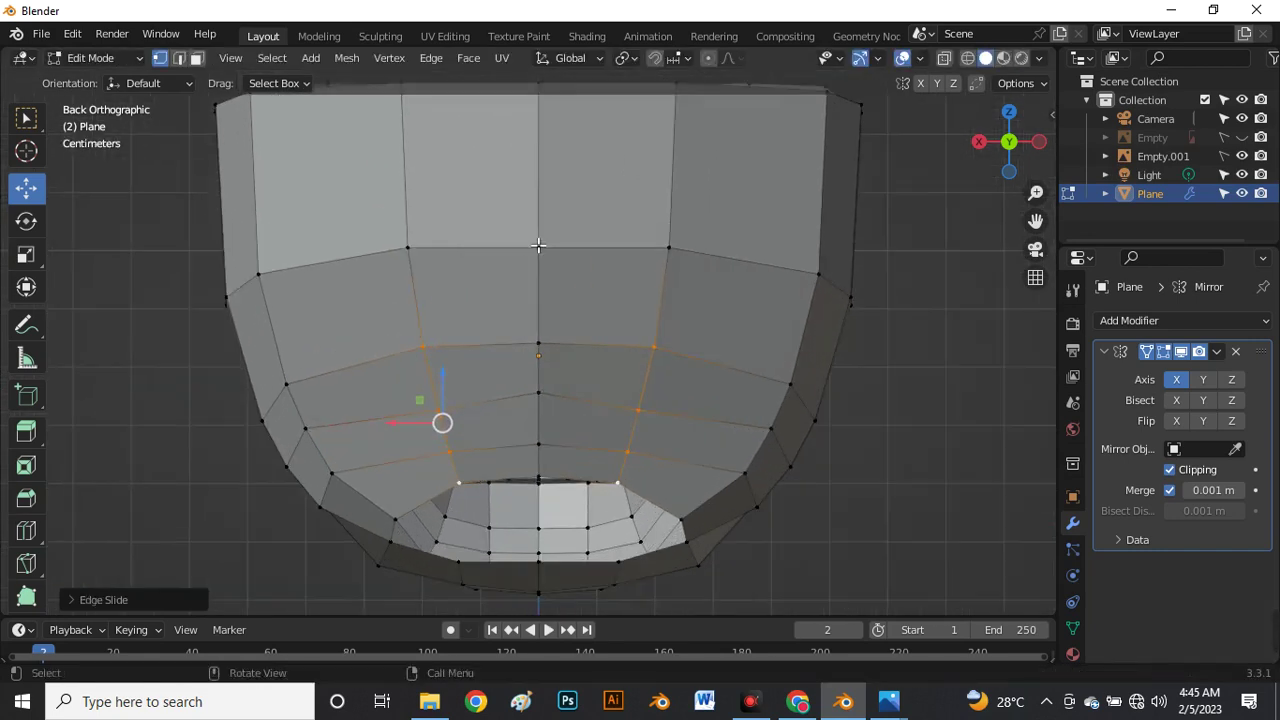
# Raise the centre vertex below the upper row on the back of the head slightly and show the reference image Empty again.
pyautogui.click(538, 245)
pyautogui.press('g')
pyautogui.click(538, 243)
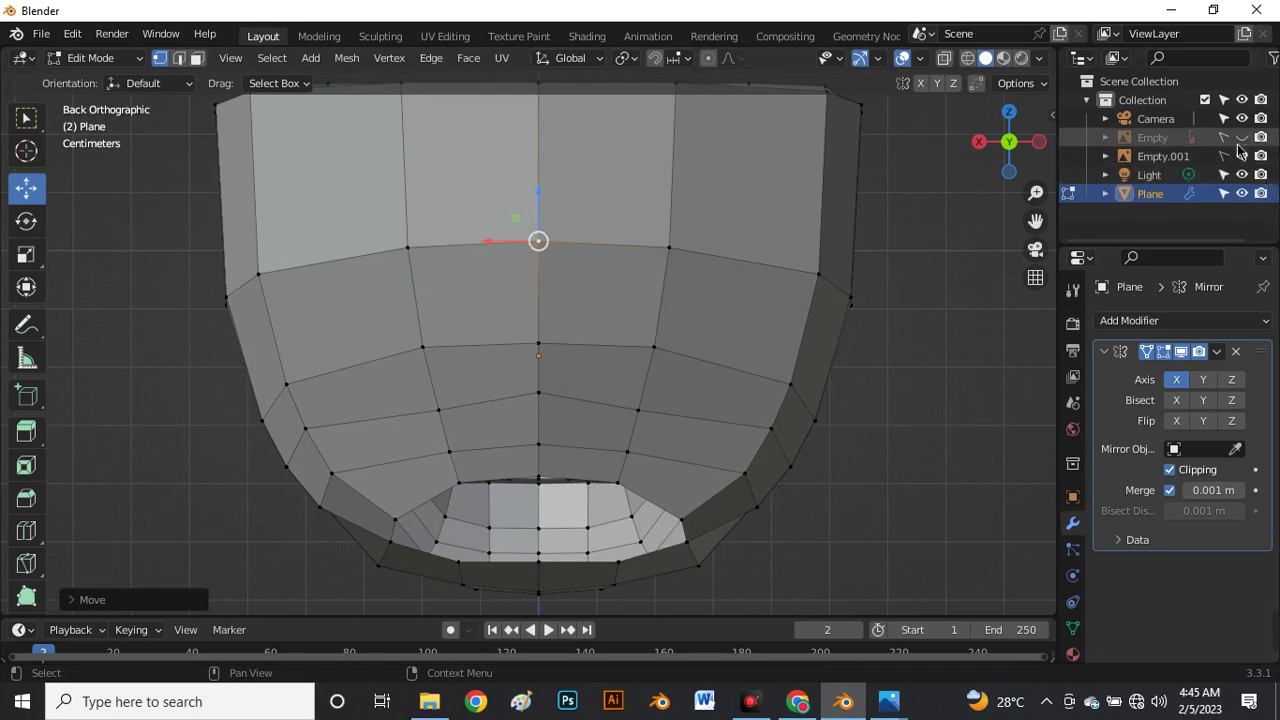
pyautogui.click(1241, 137)
pyautogui.hotkey('alt', 'z')
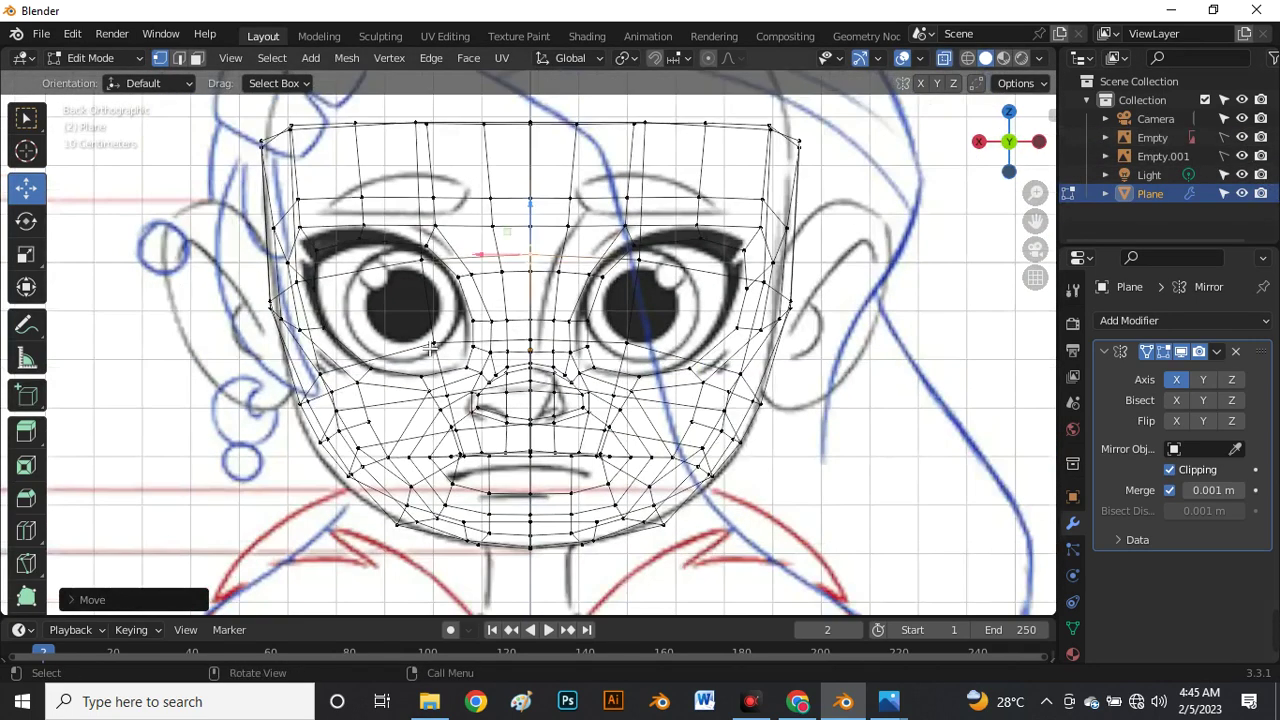
pyautogui.hotkey('alt', 'z')
# Examine the head mesh from several angles and compare it with the reference in the right side view.
pyautogui.moveTo(432, 347); pyautogui.dragTo(414, 423, button='middle')
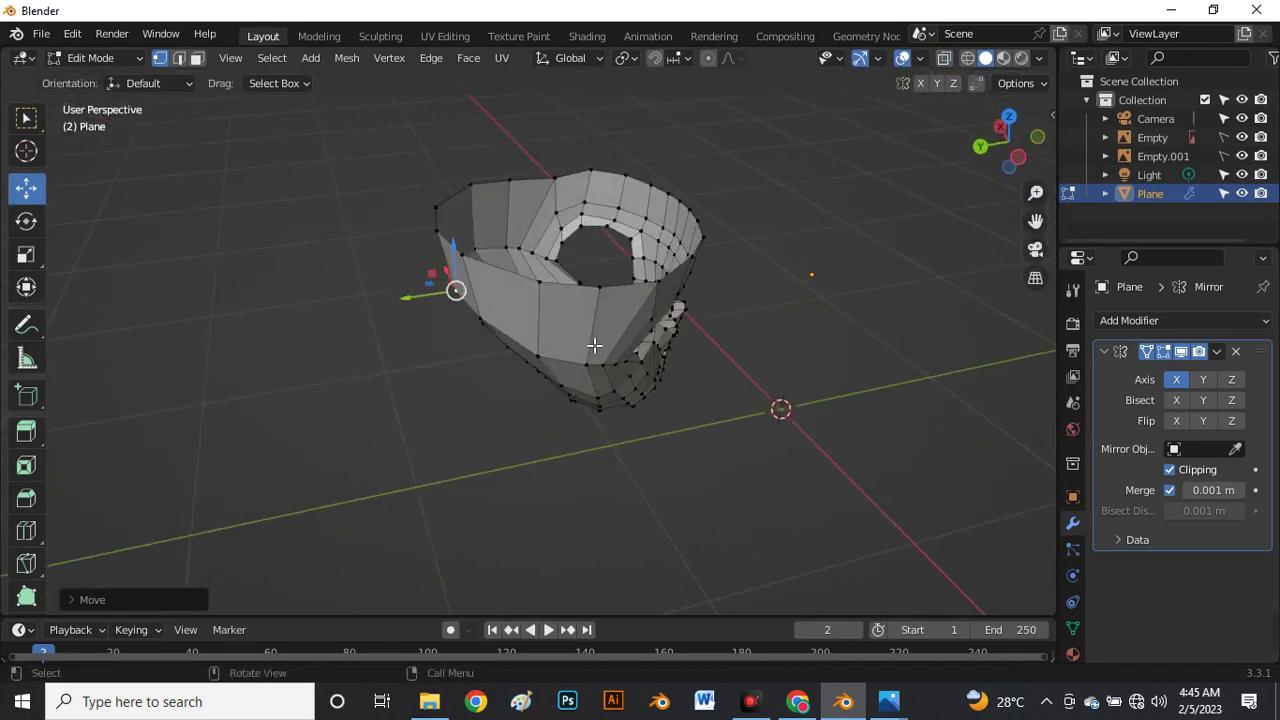
pyautogui.moveTo(594, 345)
pyautogui.mouseDown(button='middle')
pyautogui.moveTo(474, 360)
pyautogui.moveTo(277, 357)
pyautogui.moveTo(214, 323)
pyautogui.moveTo(625, 422)
pyautogui.moveTo(589, 494)
pyautogui.moveTo(683, 389)
pyautogui.moveTo(689, 320)
pyautogui.mouseUp(button='middle')
pyautogui.press('`')
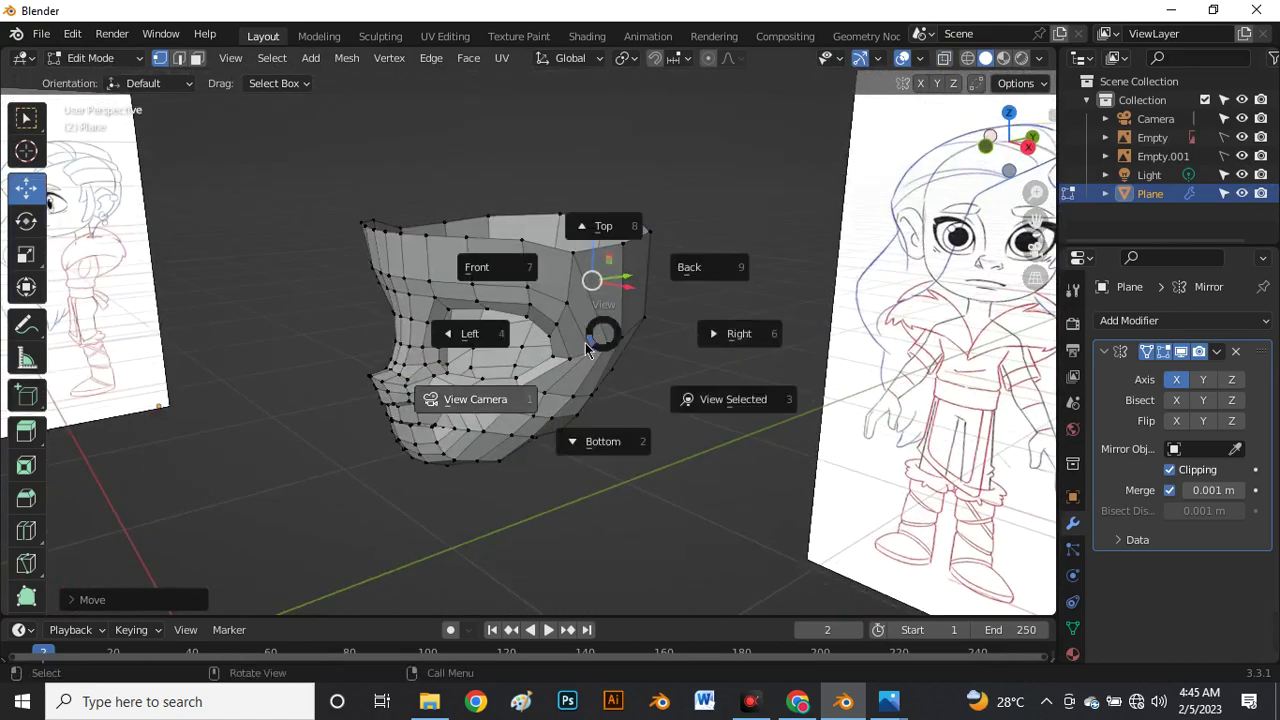
pyautogui.click(740, 334)
pyautogui.scroll(3, 183, 517)
pyautogui.scroll(-2, 114, 537)
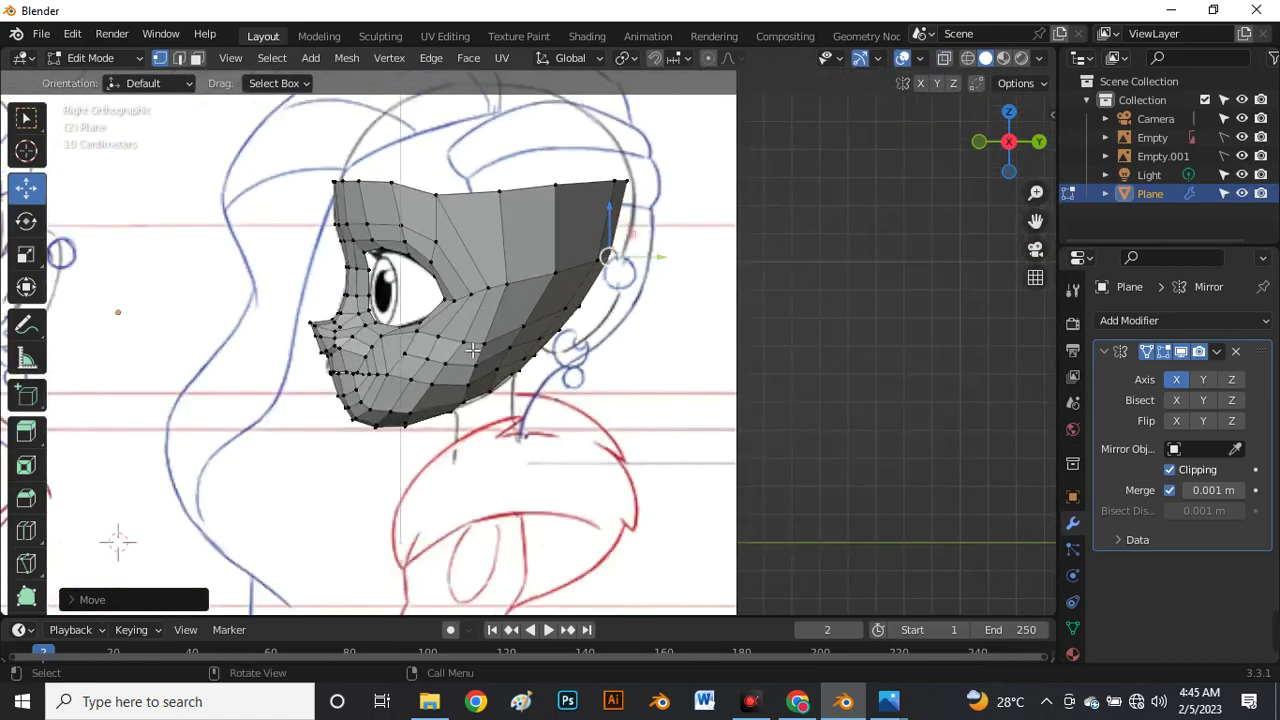
# Add a vertical loop cut through the back of the head and move the new column of vertices slightly backward.
pyautogui.scroll(4, 535, 307)
pyautogui.scroll(-4, 535, 307)
pyautogui.scroll(3, 529, 357)
pyautogui.scroll(-2, 577, 297)
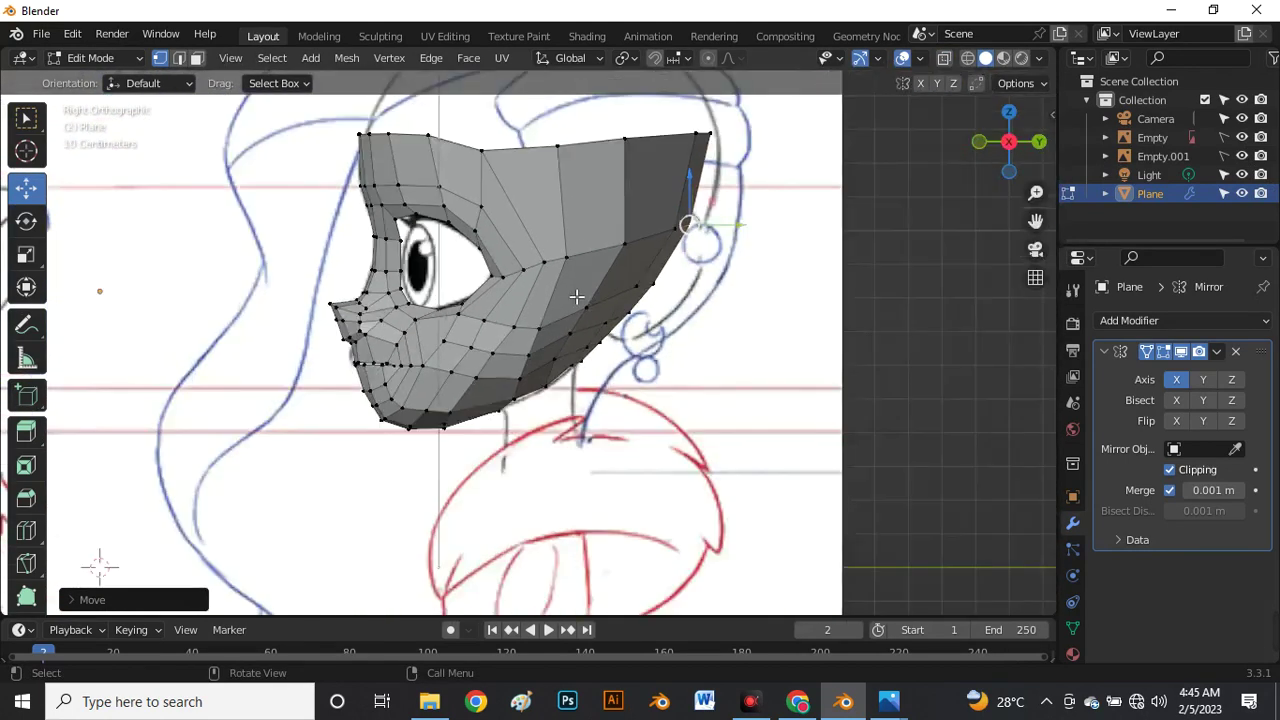
pyautogui.moveTo(594, 306); pyautogui.dragTo(505, 367, button='middle')
pyautogui.hotkey('ctrl', 'r')
pyautogui.click(519, 330)
pyautogui.rightClick(519, 330)
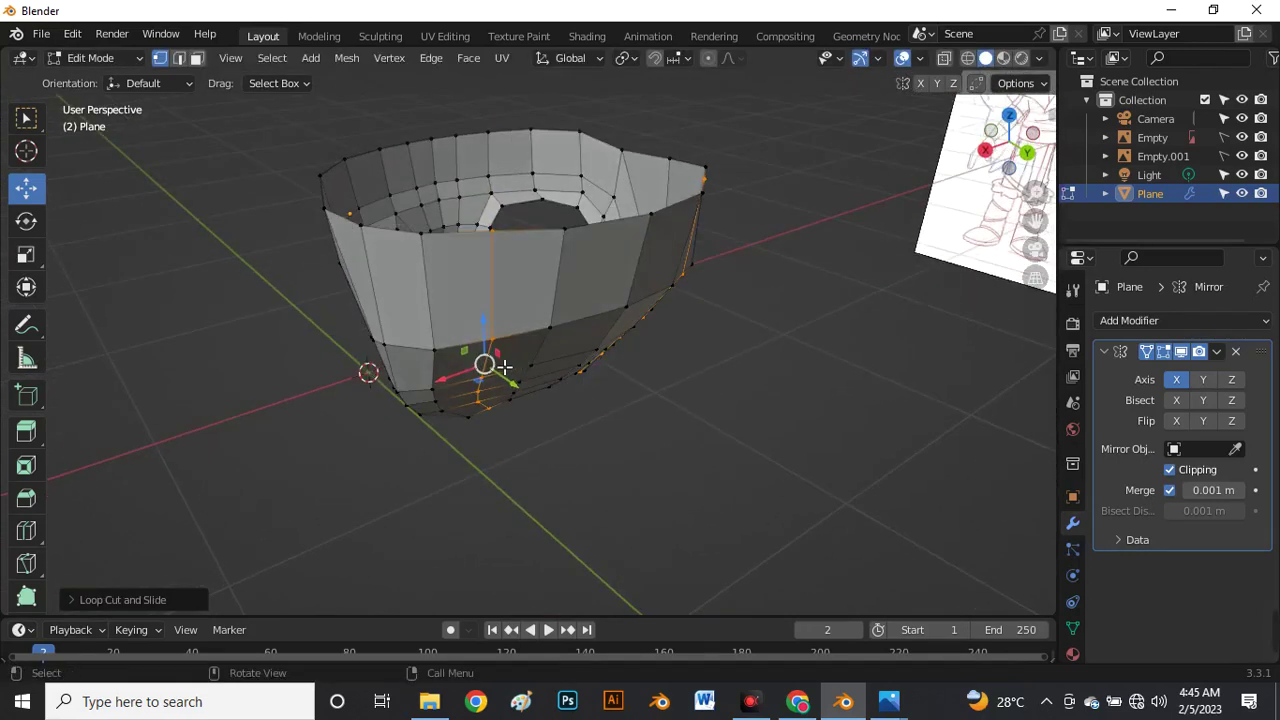
pyautogui.moveTo(510, 384); pyautogui.dragTo(523, 392)
# Move the vertex column beside the back centreline and then the centre column slightly backward to round the back of the head.
pyautogui.click(567, 236)
pyautogui.moveTo(565, 350); pyautogui.dragTo(540, 396, button='middle')
pyautogui.keyDown('ctrl'); pyautogui.click(531, 331); pyautogui.keyUp('ctrl')
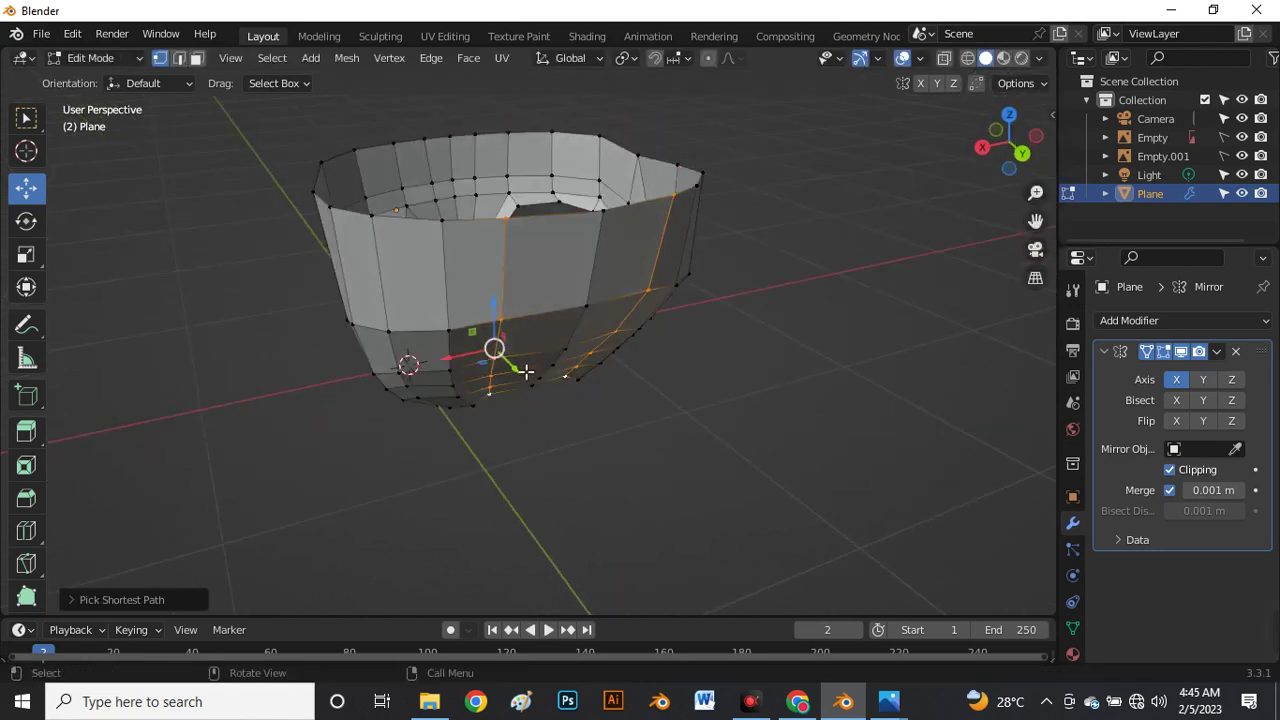
pyautogui.moveTo(526, 372); pyautogui.dragTo(537, 380)
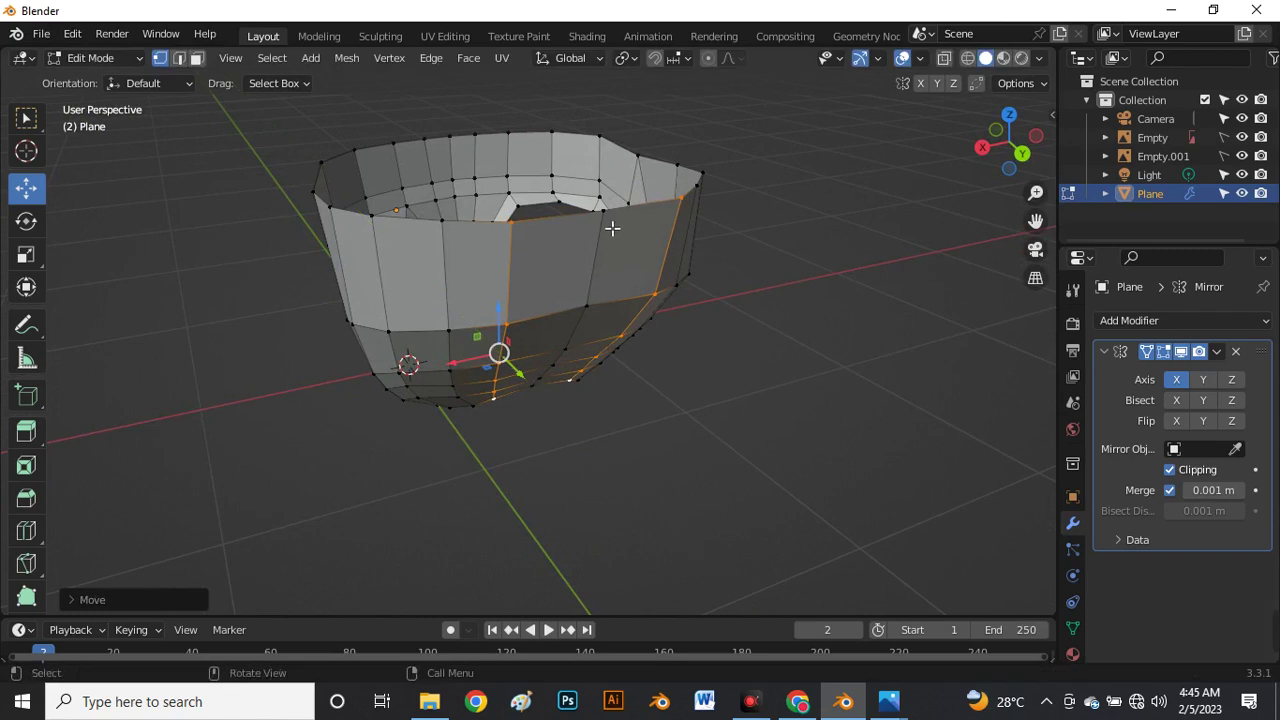
pyautogui.click(607, 224)
pyautogui.moveTo(560, 346)
pyautogui.mouseDown(button='middle')
pyautogui.moveTo(535, 323)
pyautogui.moveTo(603, 366)
pyautogui.moveTo(563, 354)
pyautogui.mouseUp(button='middle')
pyautogui.keyDown('ctrl'); pyautogui.click(535, 345); pyautogui.keyUp('ctrl')
pyautogui.moveTo(563, 354); pyautogui.dragTo(592, 378)
# Edge-slide the vertex column beside the back centreline slightly toward the centre and move it slightly backward along Y.
pyautogui.moveTo(592, 378); pyautogui.dragTo(578, 447, button='middle')
pyautogui.click(578, 447)
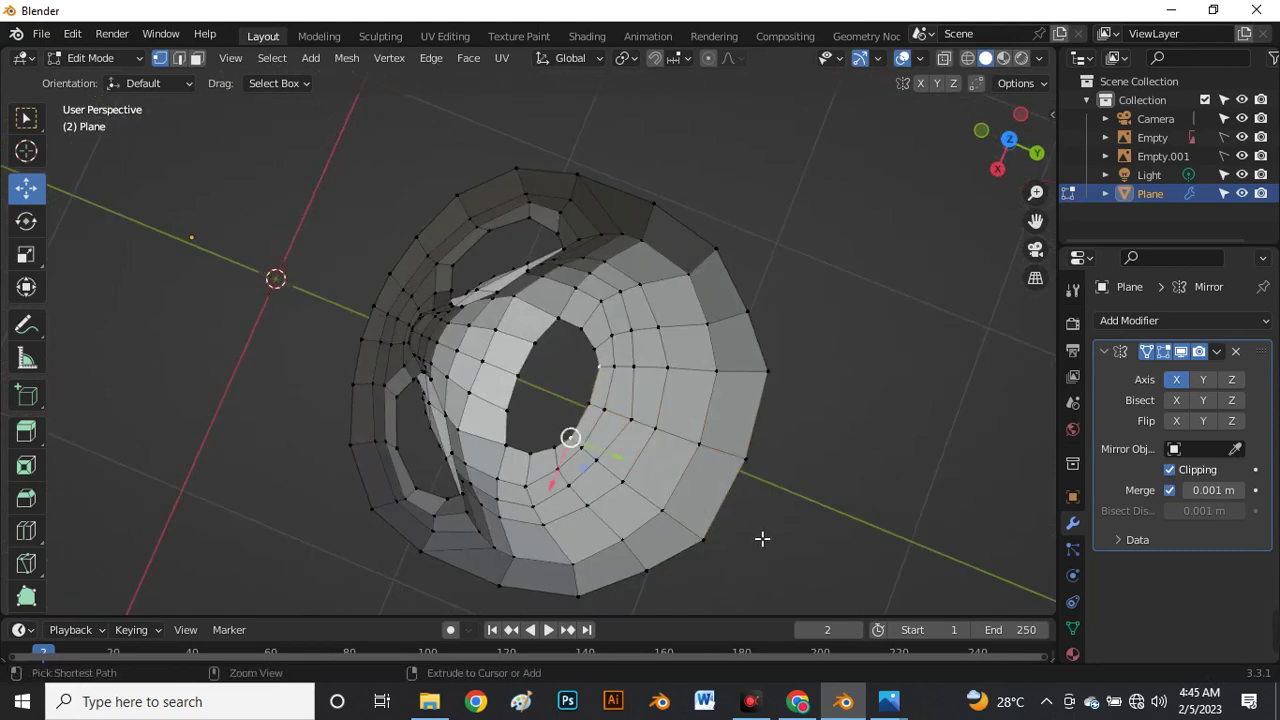
pyautogui.keyDown('ctrl'); pyautogui.click(716, 532); pyautogui.keyUp('ctrl')
pyautogui.press('g')
pyautogui.press('g')
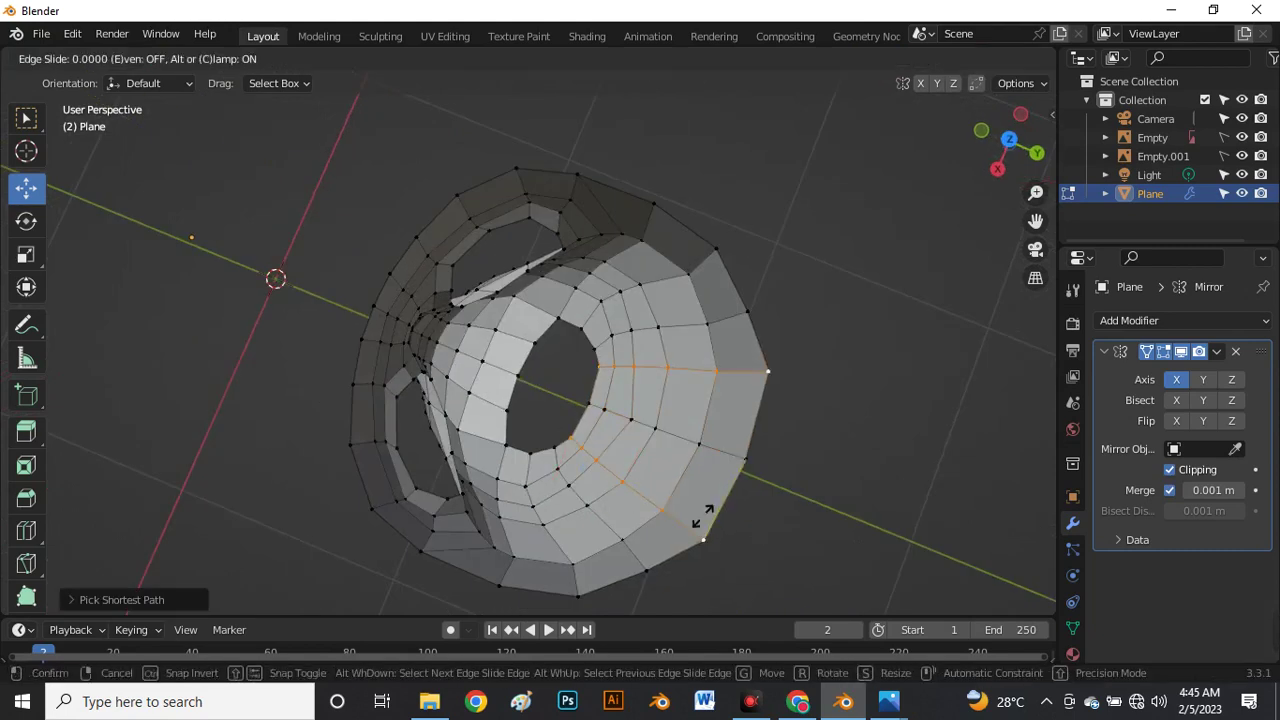
pyautogui.click(708, 514)
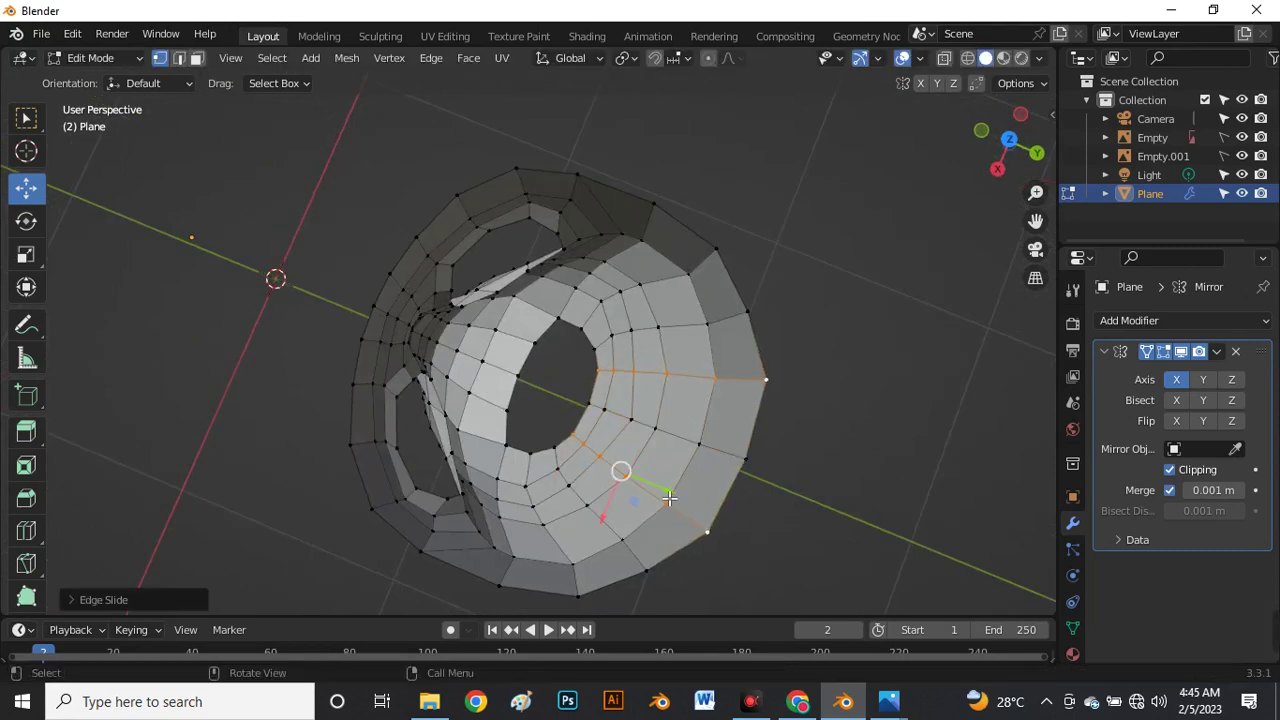
pyautogui.press('g')
pyautogui.press('y')
pyautogui.moveTo(676, 501); pyautogui.dragTo(677, 501)
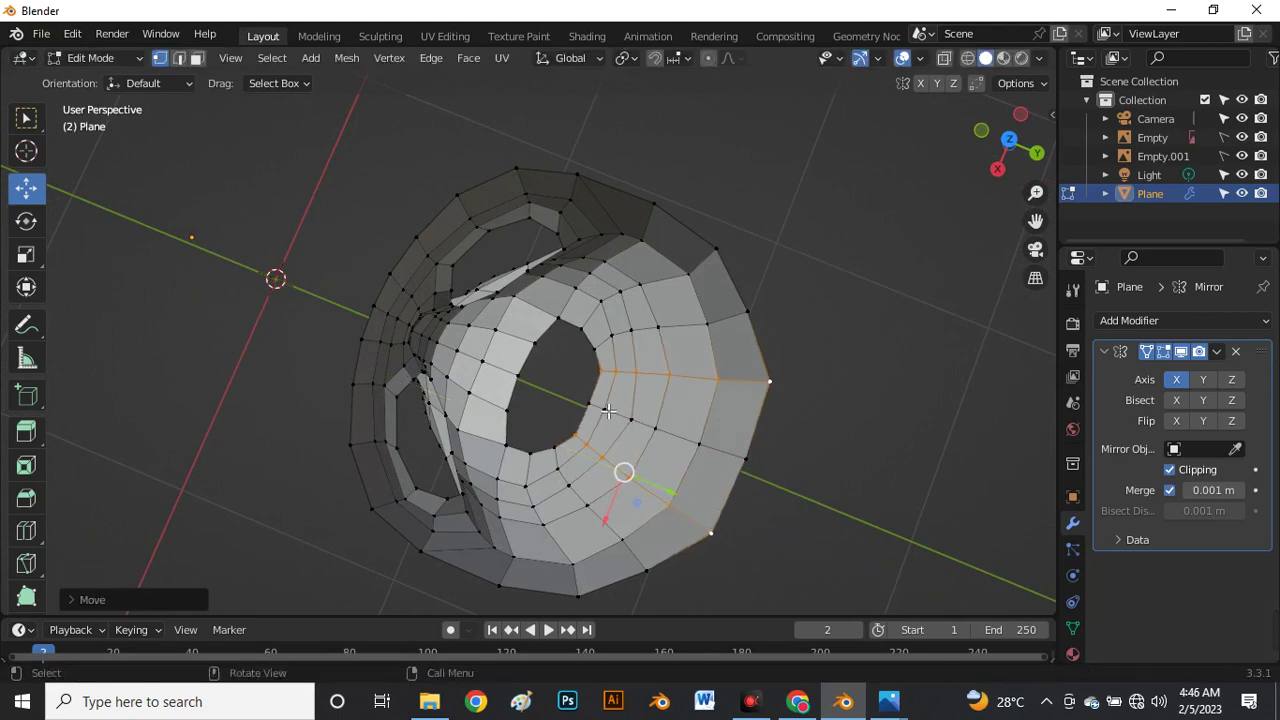
# Select the centre column of vertices from the neck opening up to the back rim and move it slightly backward along Y.
pyautogui.click(592, 408)
pyautogui.keyDown('ctrl'); pyautogui.click(740, 454); pyautogui.keyUp('ctrl')
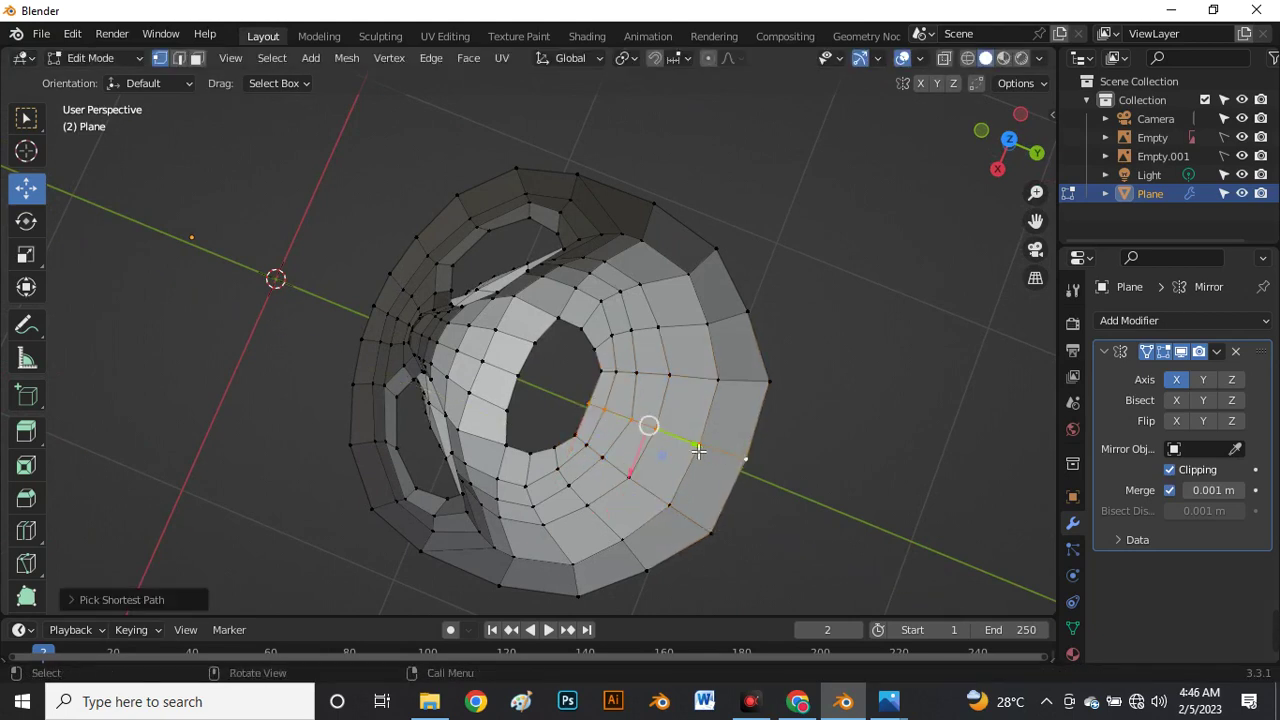
pyautogui.press('g')
pyautogui.press('y')
pyautogui.click(705, 452)
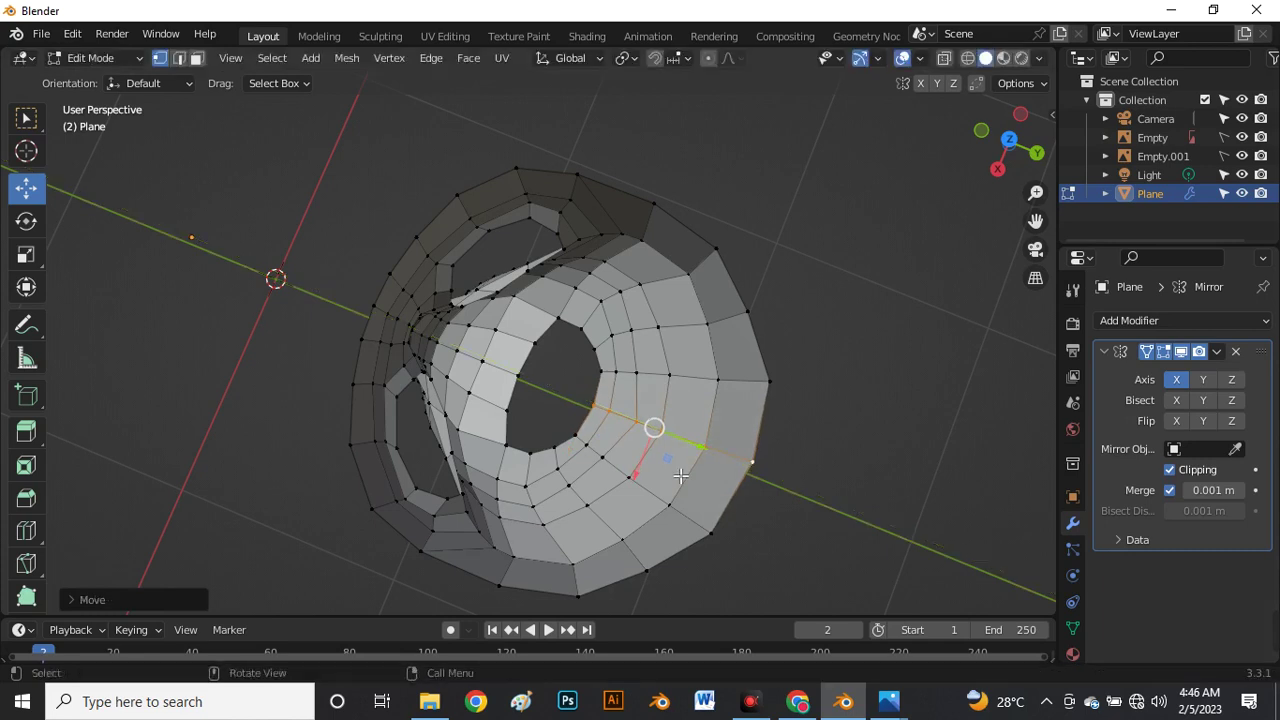
# Move the second vertex column out from the back centreline and then the one beside the centreline slightly backward.
pyautogui.moveTo(705, 452); pyautogui.dragTo(621, 507, button='middle')
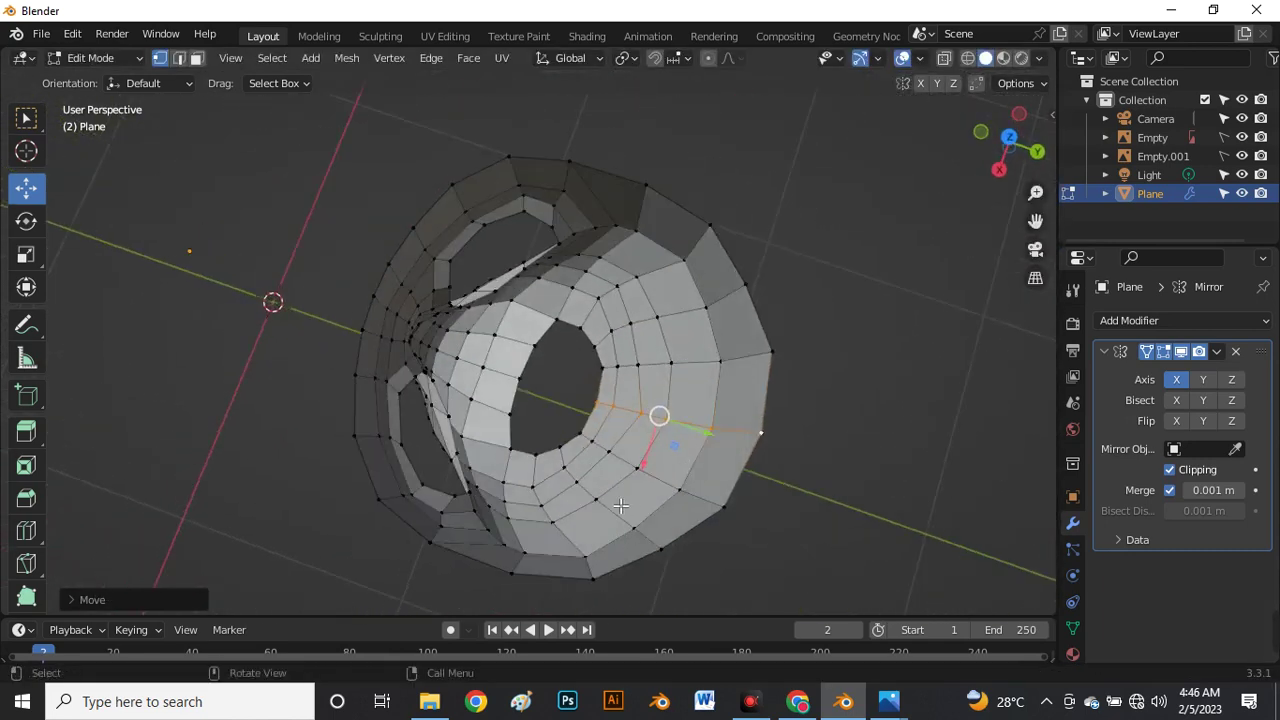
pyautogui.click(561, 449)
pyautogui.keyDown('ctrl'); pyautogui.click(661, 550); pyautogui.keyUp('ctrl')
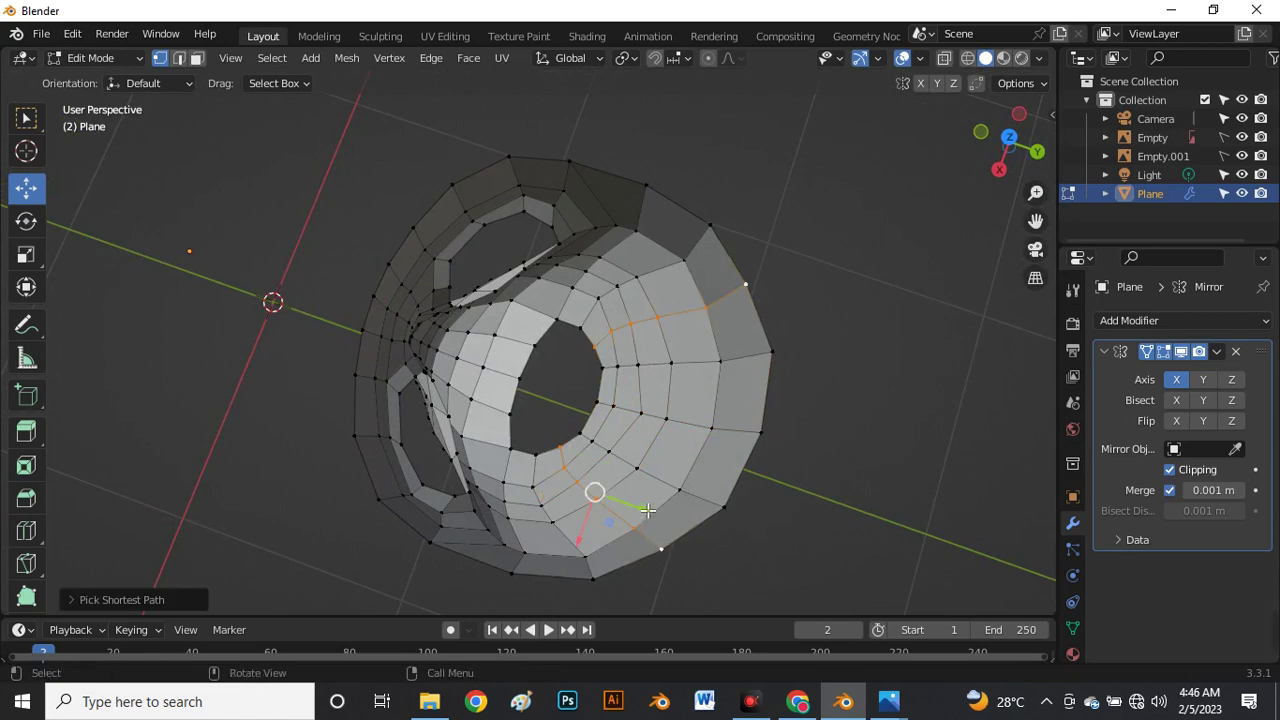
pyautogui.moveTo(648, 510); pyautogui.dragTo(648, 497)
pyautogui.click(581, 438)
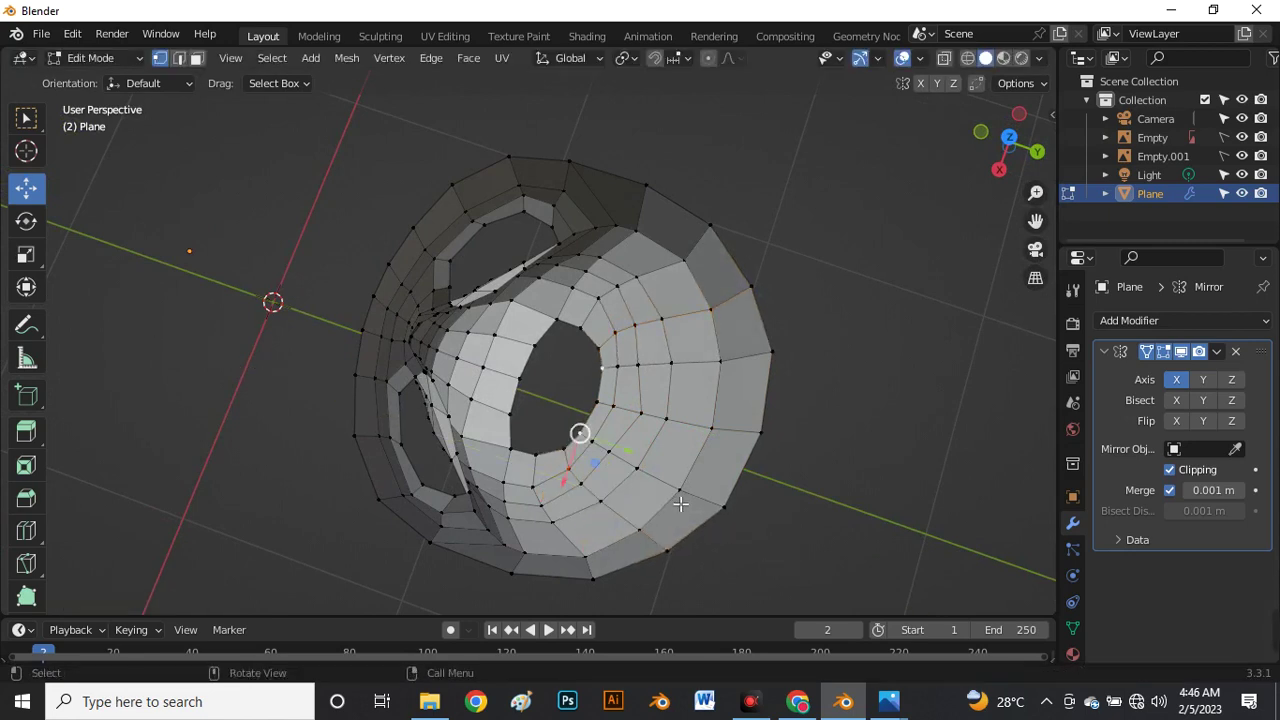
pyautogui.keyDown('ctrl'); pyautogui.click(711, 510); pyautogui.keyUp('ctrl')
pyautogui.moveTo(684, 487); pyautogui.dragTo(688, 487)
# Examine the rounded back of the head from several angles and compare it with the reference in the right side view.
pyautogui.moveTo(688, 487); pyautogui.dragTo(631, 449, button='middle')
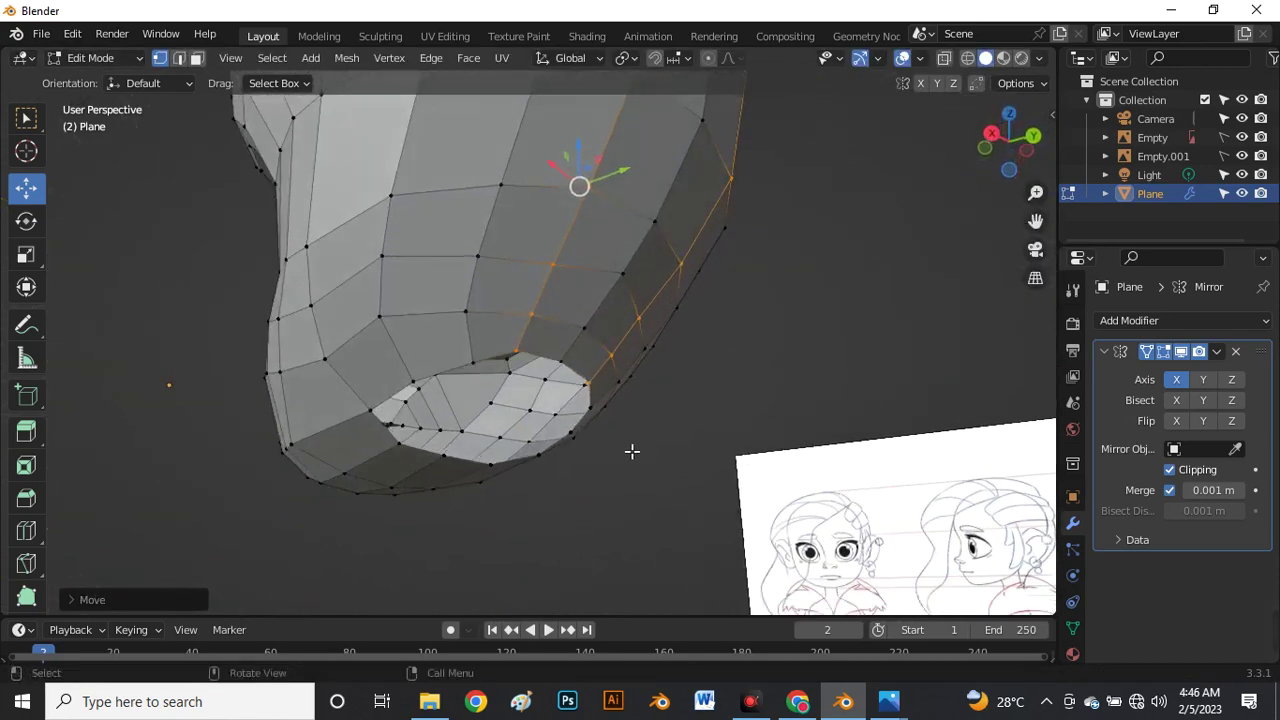
pyautogui.scroll(-5, 687, 344)
pyautogui.moveTo(687, 344); pyautogui.dragTo(734, 374, button='middle')
pyautogui.press('`')
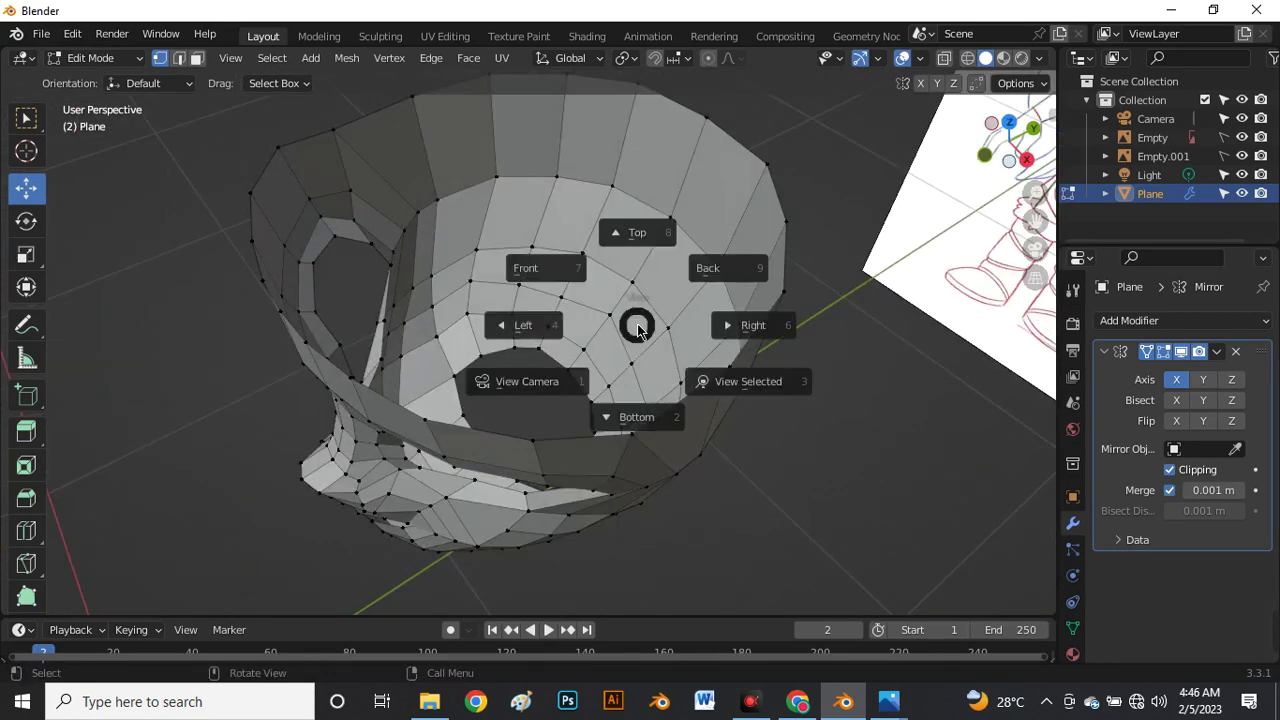
pyautogui.click(768, 333)
pyautogui.scroll(-3, 274, 537)
pyautogui.scroll(5, 553, 252)
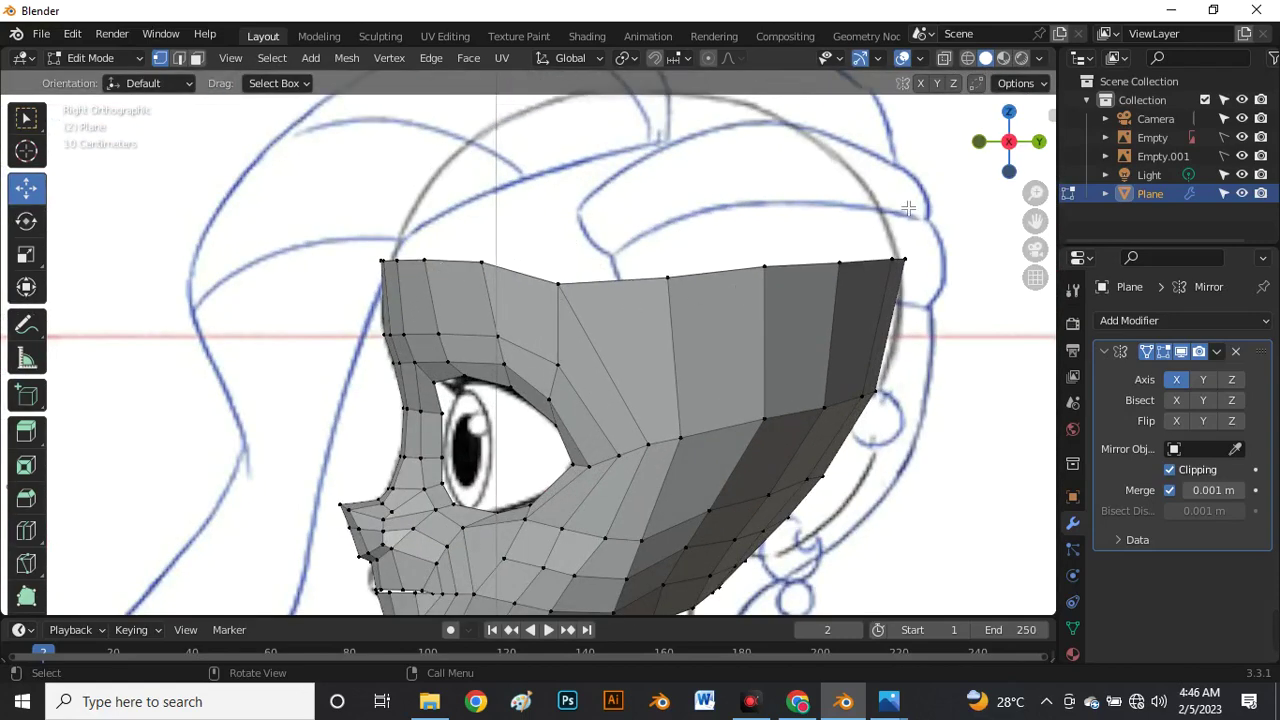
# Extrude the rear edges of the open top rim upward and forward in the right view and rotate them slightly.
pyautogui.press('2')
pyautogui.scroll(-5, 634, 269)
pyautogui.moveTo(634, 270); pyautogui.dragTo(512, 304, button='middle')
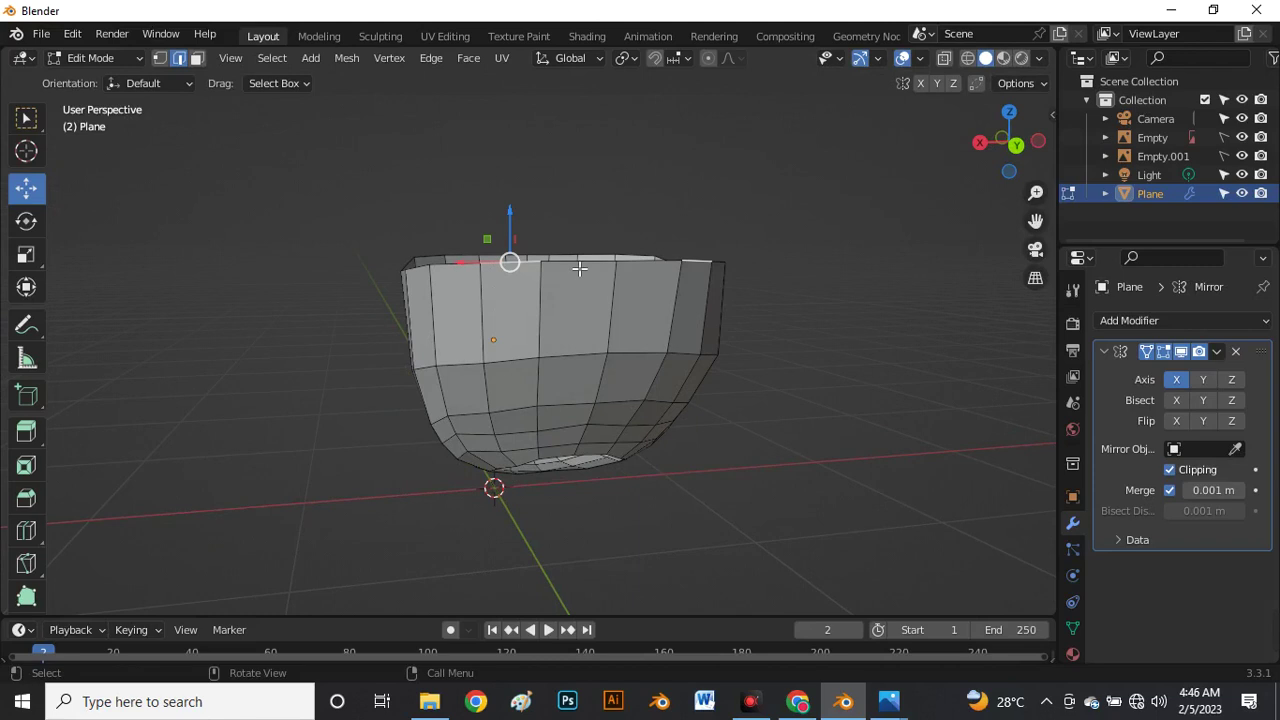
pyautogui.moveTo(525, 288); pyautogui.dragTo(651, 357, button='middle')
pyautogui.press('`')
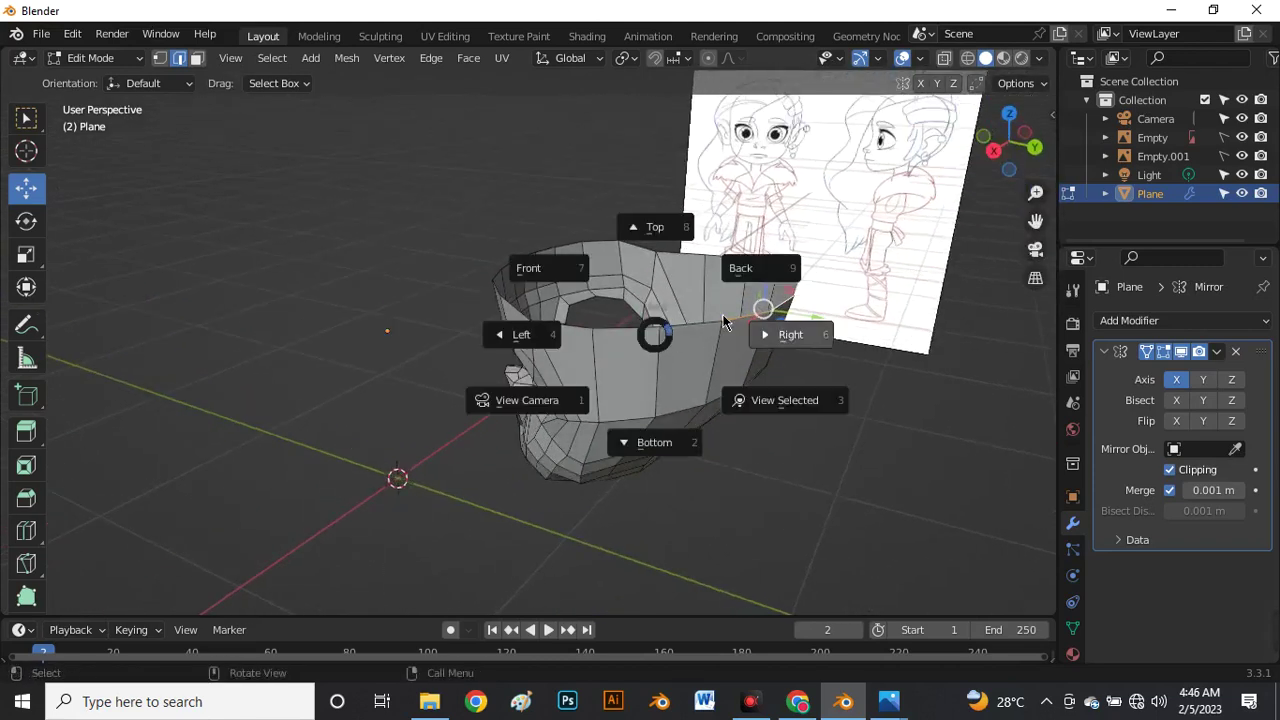
pyautogui.click(795, 338)
pyautogui.scroll(3, 777, 259)
pyautogui.press('e')
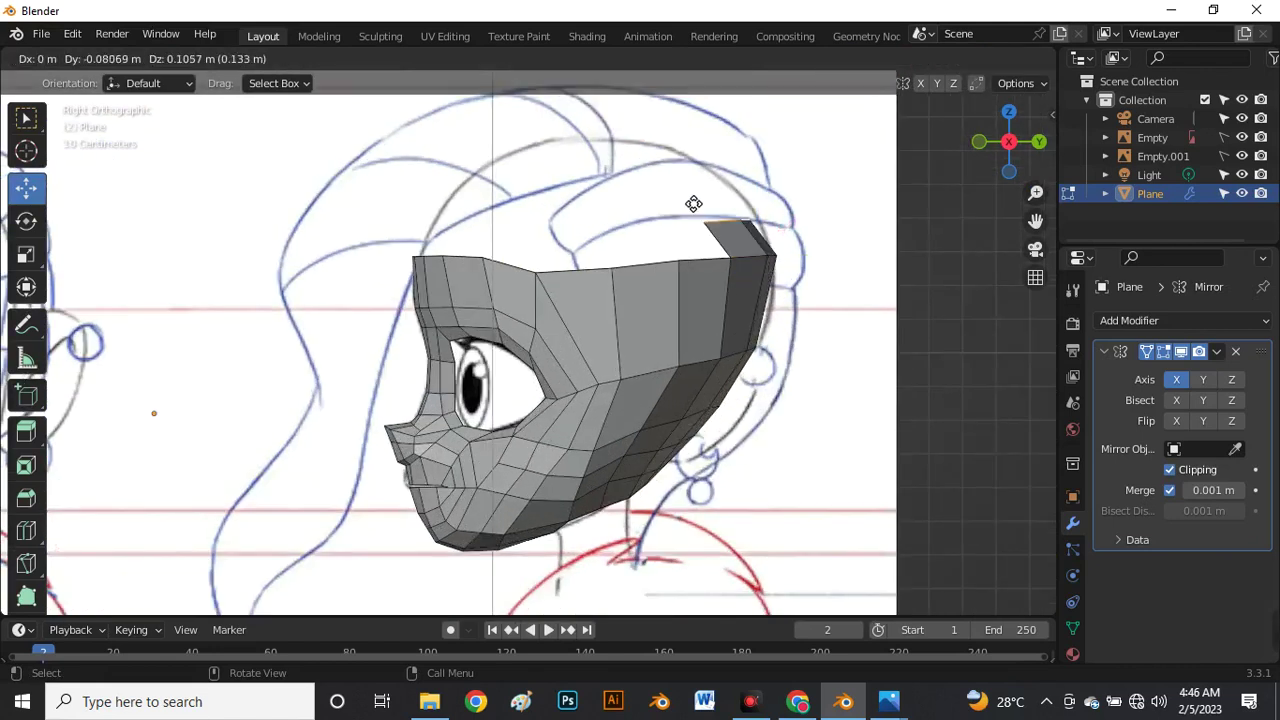
pyautogui.click(743, 212)
pyautogui.press('r')
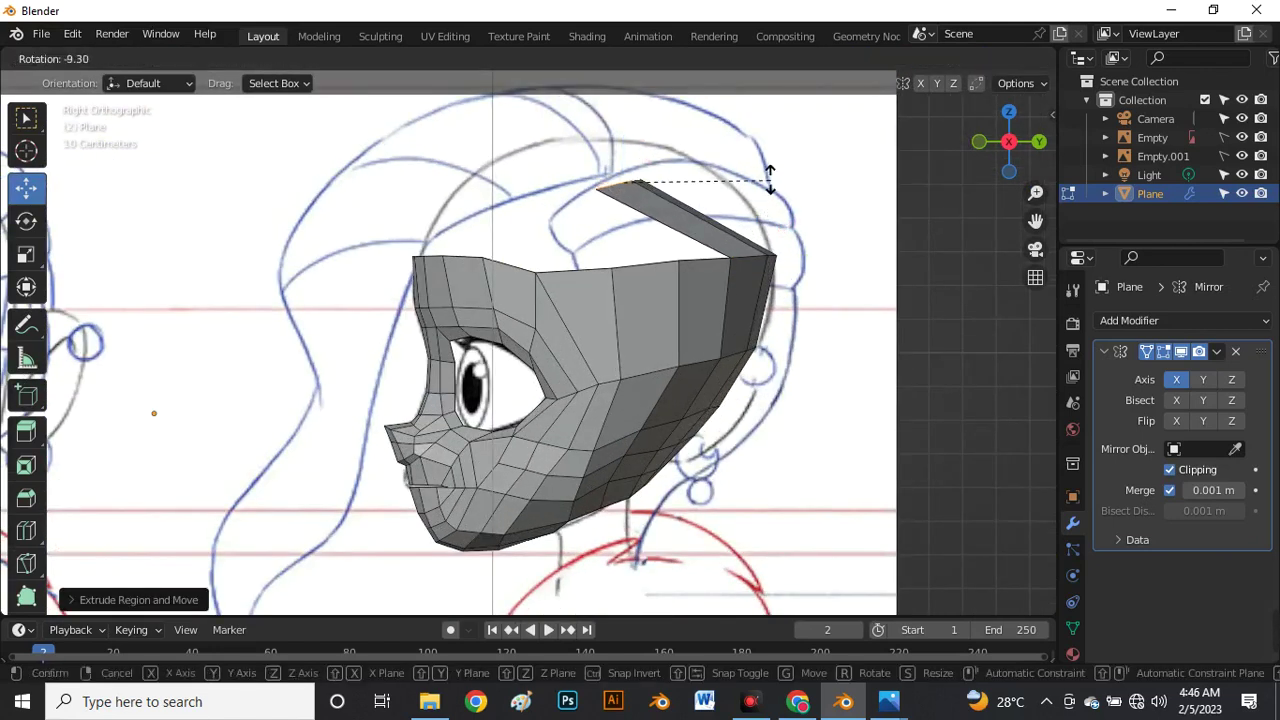
pyautogui.click(750, 173)
# In the top view, move the outer front vertex of the extruded strip backward and slightly outward to flatten its curve.
pyautogui.press('`')
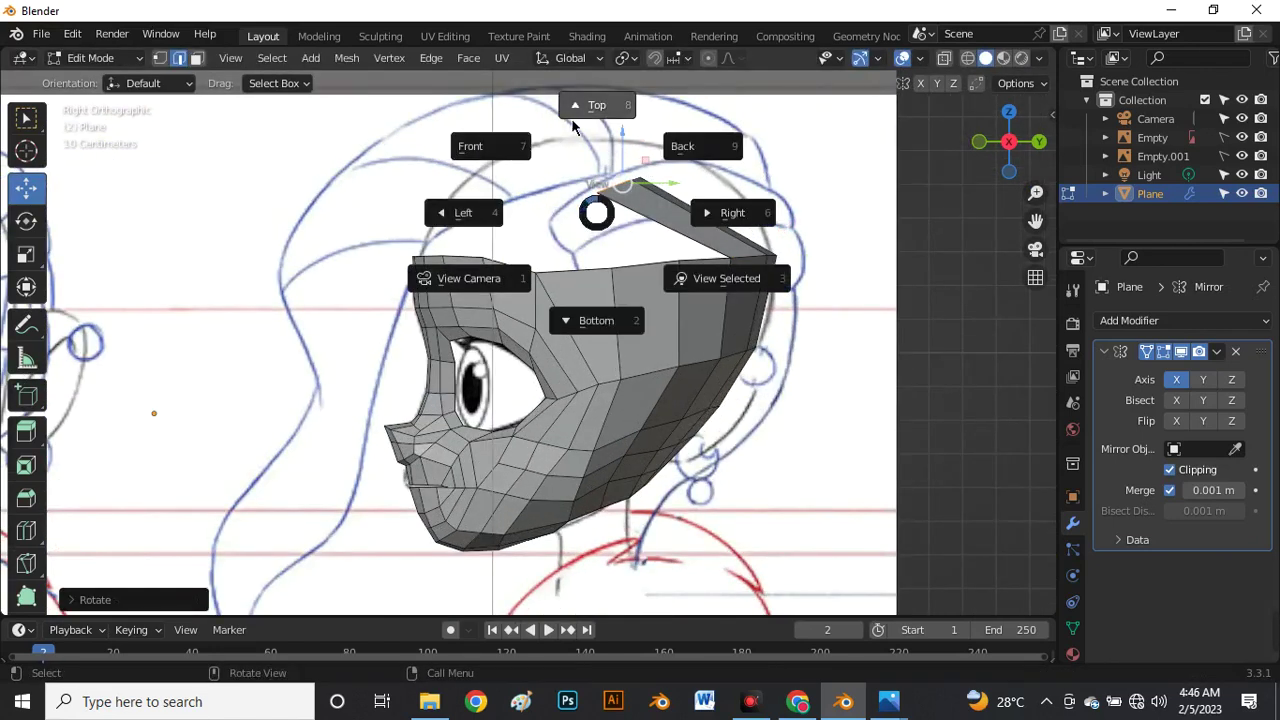
pyautogui.click(596, 112)
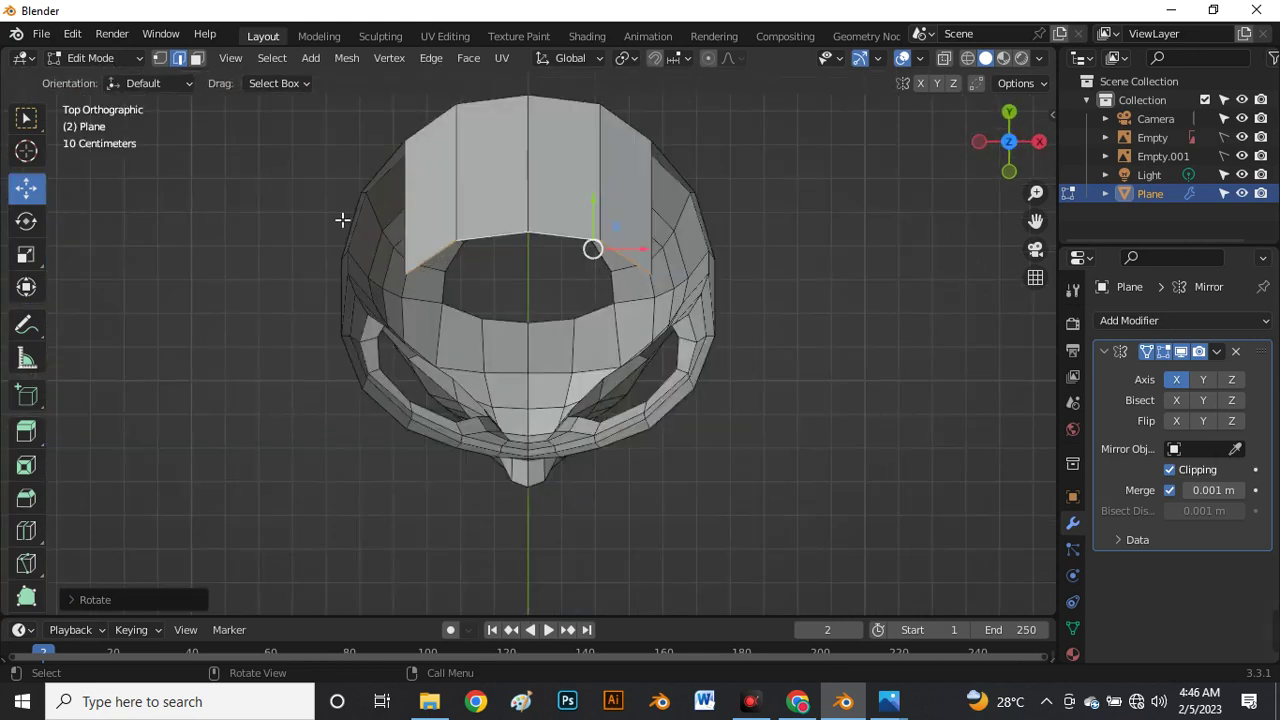
pyautogui.press('1')
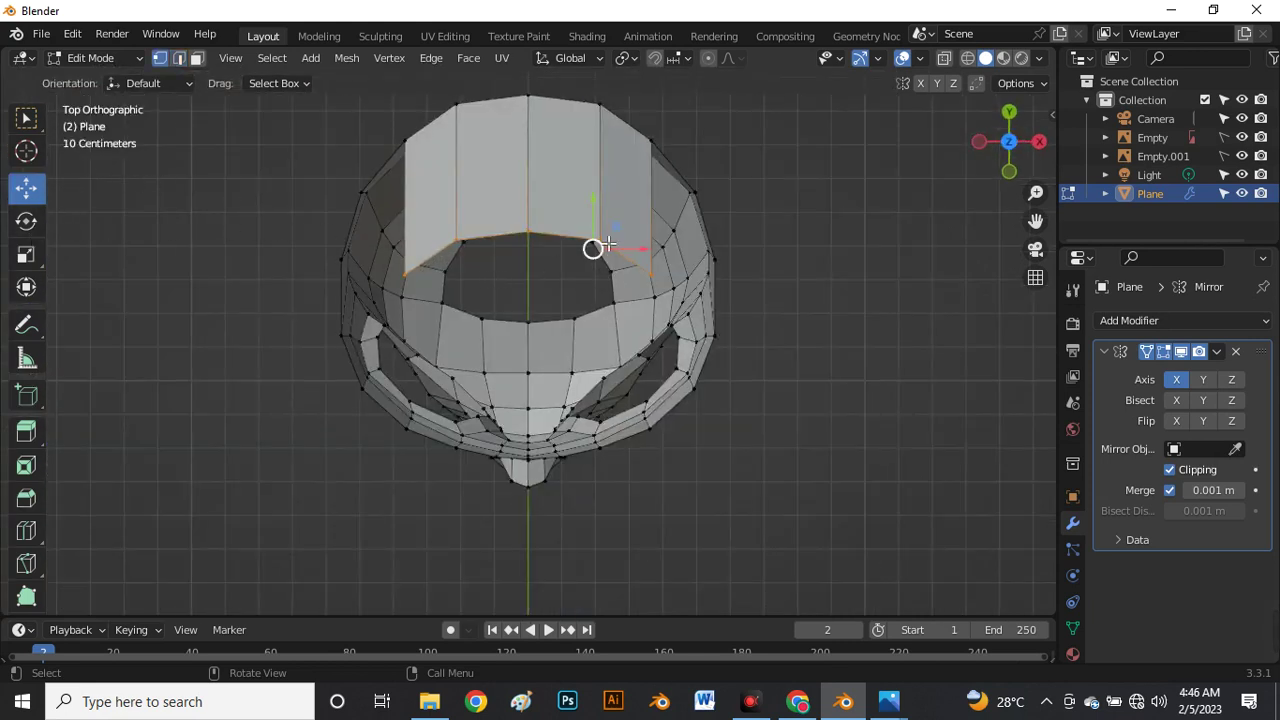
pyautogui.click(655, 250)
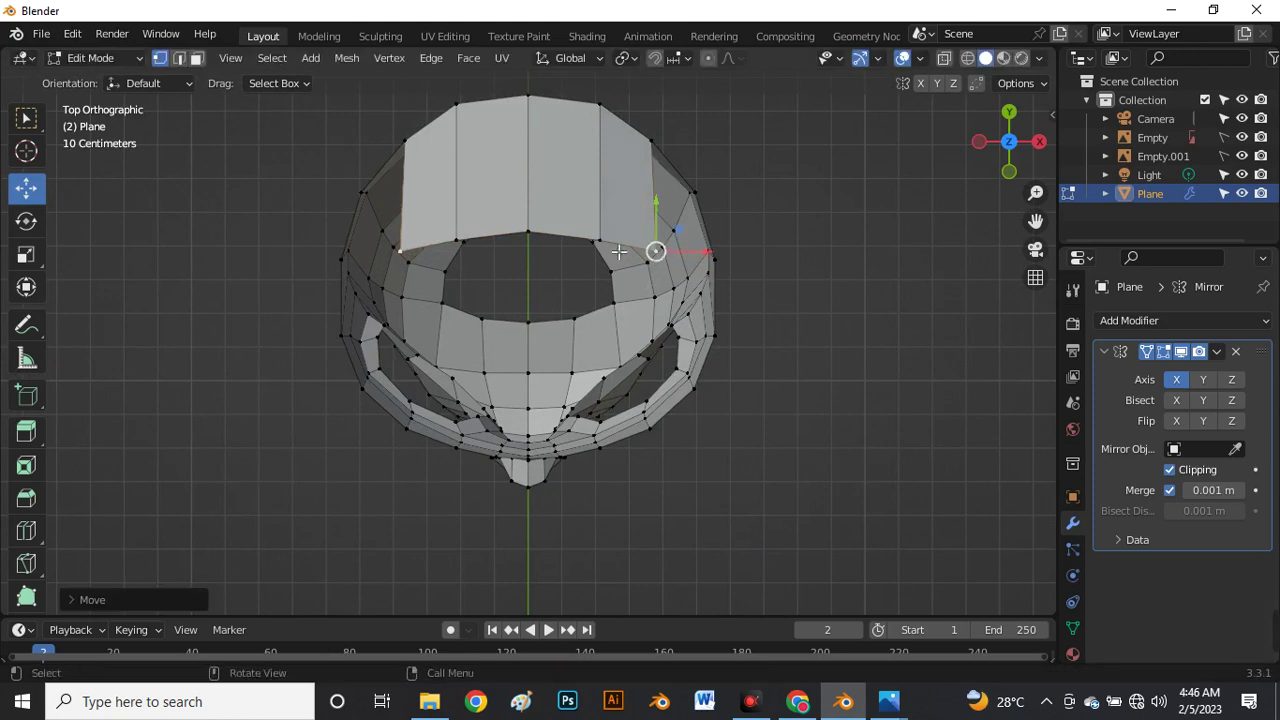
# Select the strip's front edge row, check it in the back view, and extrude it forward in the right view.
pyautogui.keyDown('alt'); pyautogui.click(512, 235); pyautogui.keyUp('alt')
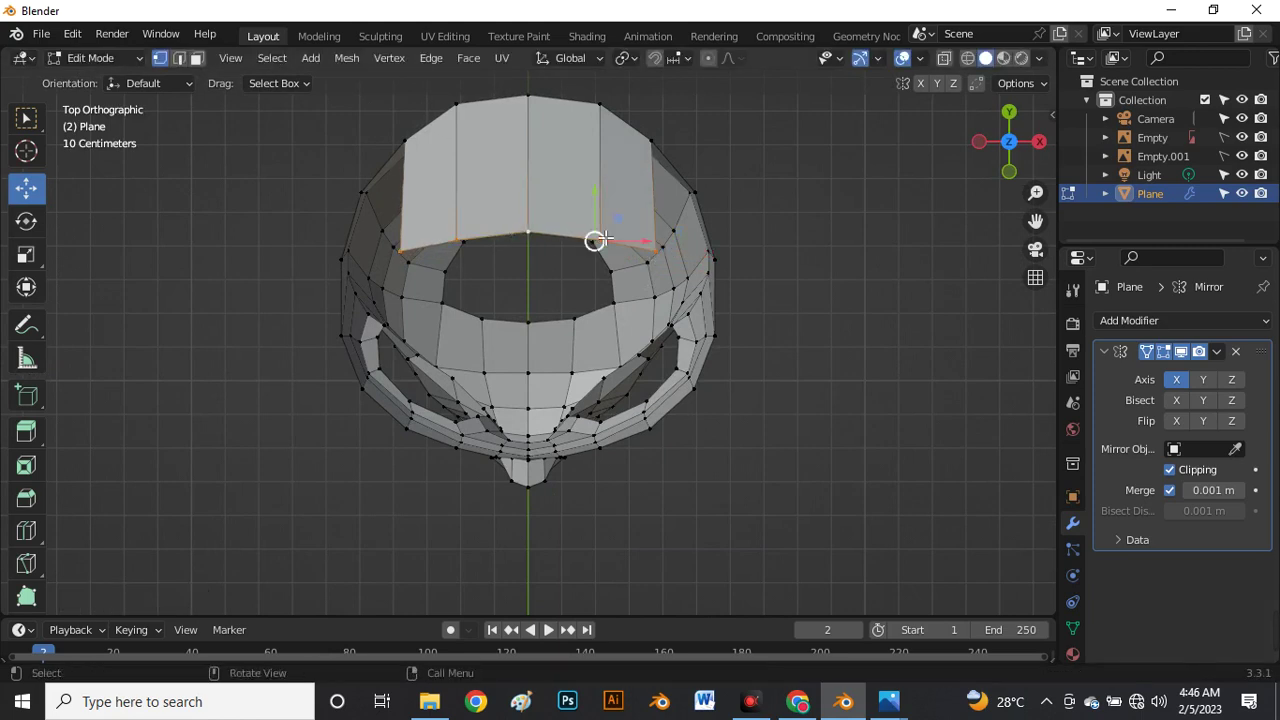
pyautogui.press('`')
pyautogui.press('9')
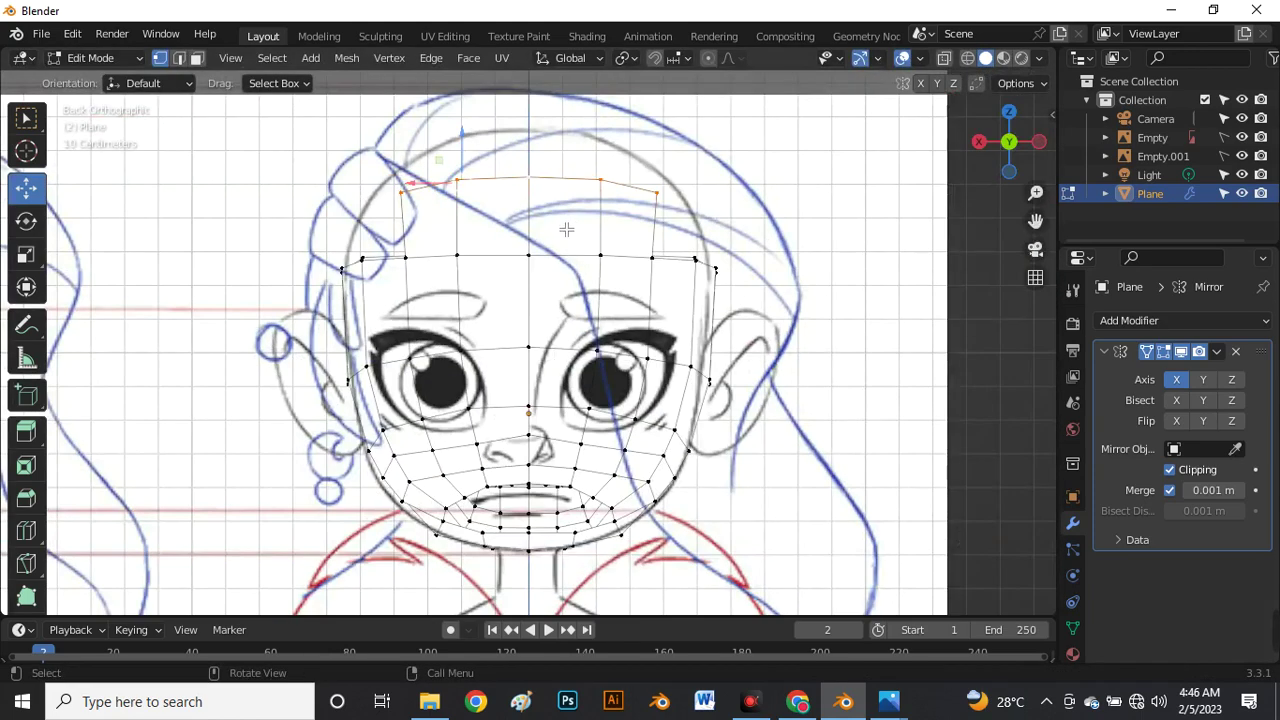
pyautogui.press('`')
pyautogui.click(686, 220)
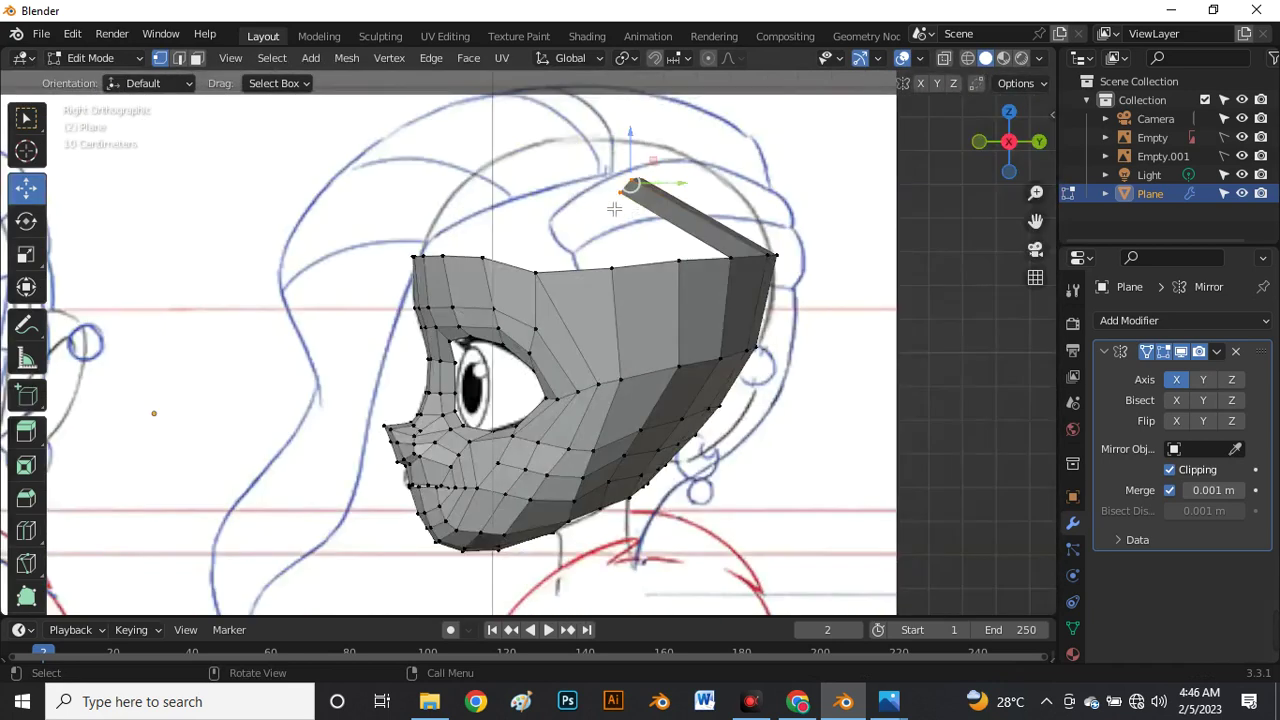
pyautogui.moveTo(636, 184); pyautogui.dragTo(546, 213)
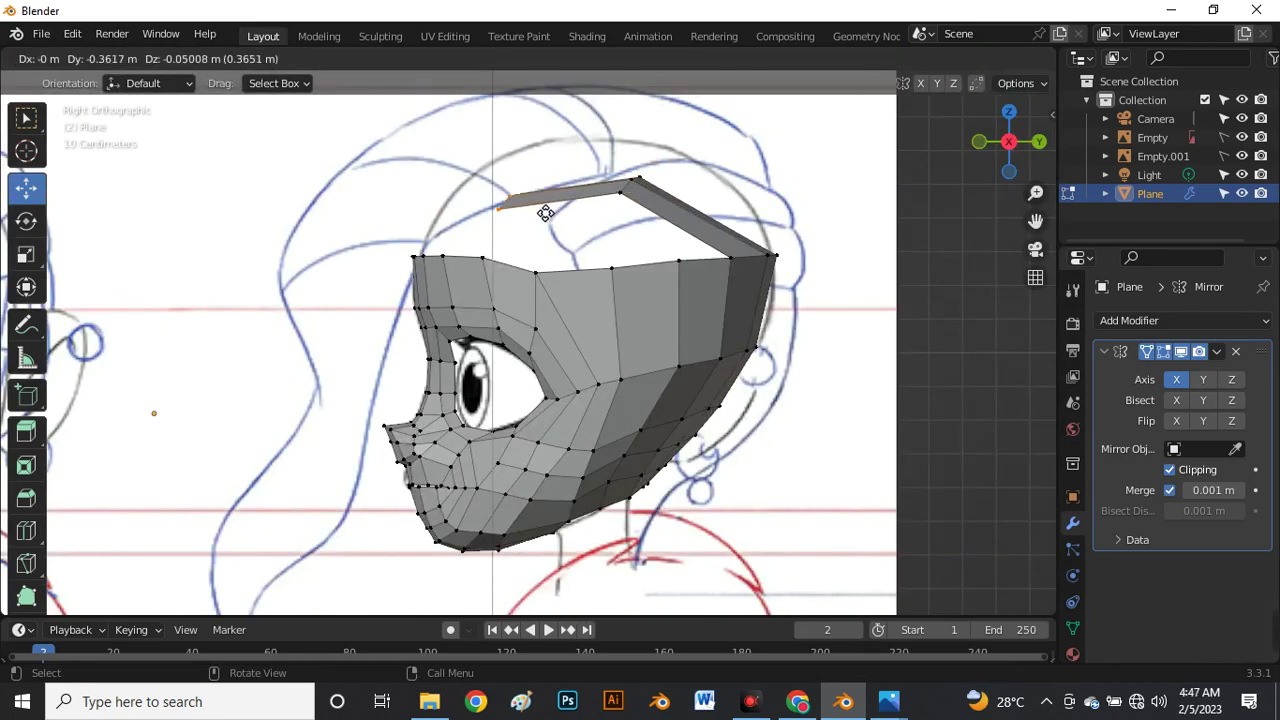
pyautogui.click(545, 213)
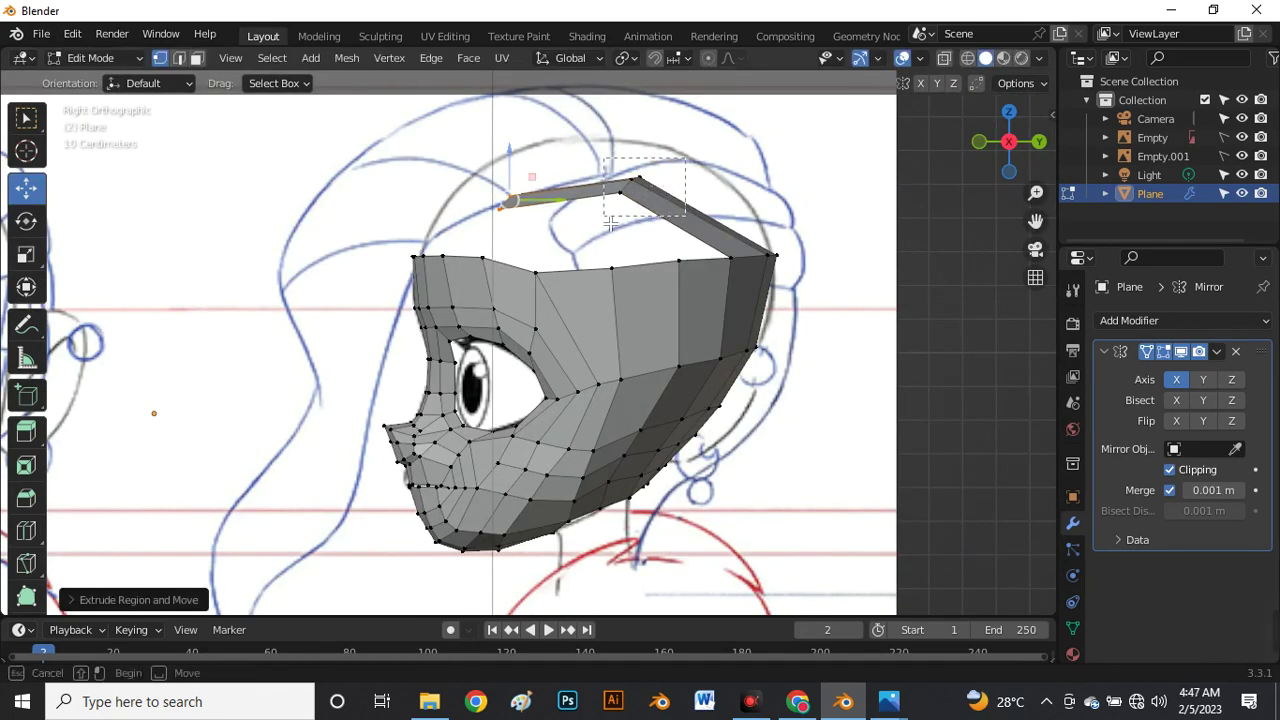
# With X-ray on, move the strip's middle and front vertex rows back onto the reference skull outline.
pyautogui.moveTo(610, 225); pyautogui.dragTo(736, 194)
pyautogui.hotkey('alt', 'z')
pyautogui.moveTo(548, 224); pyautogui.dragTo(530, 206)
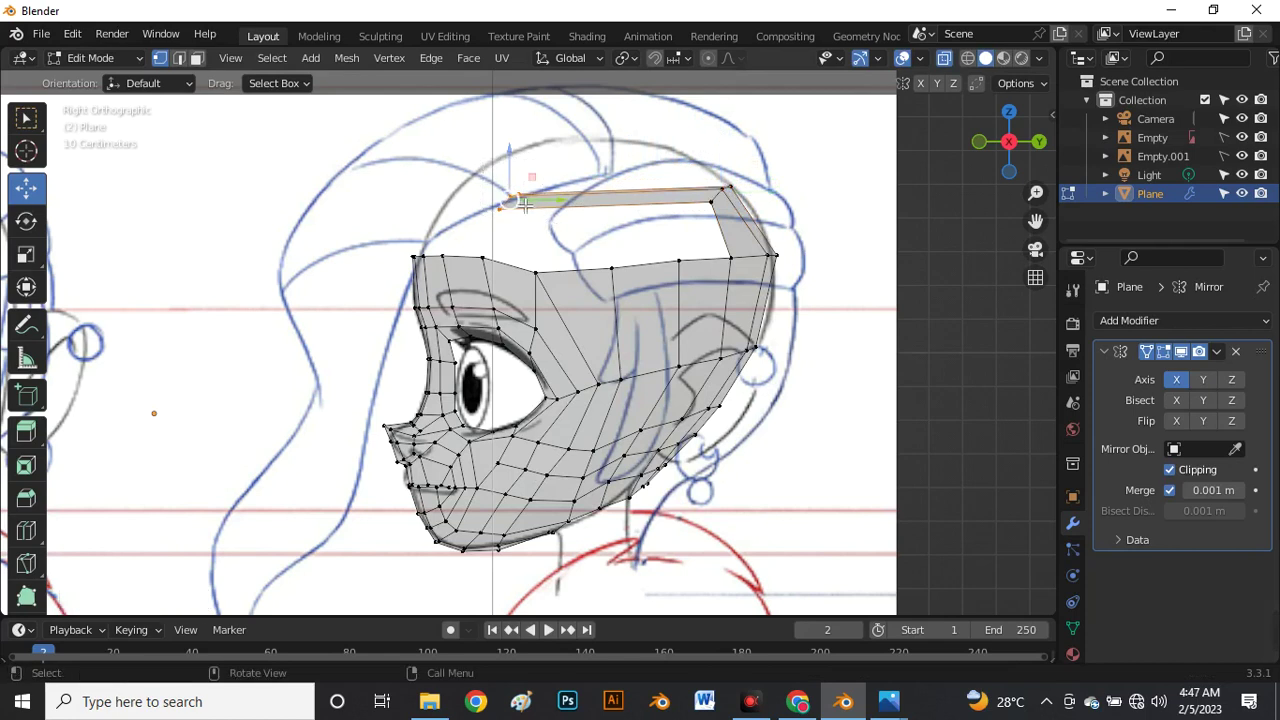
pyautogui.press('g')
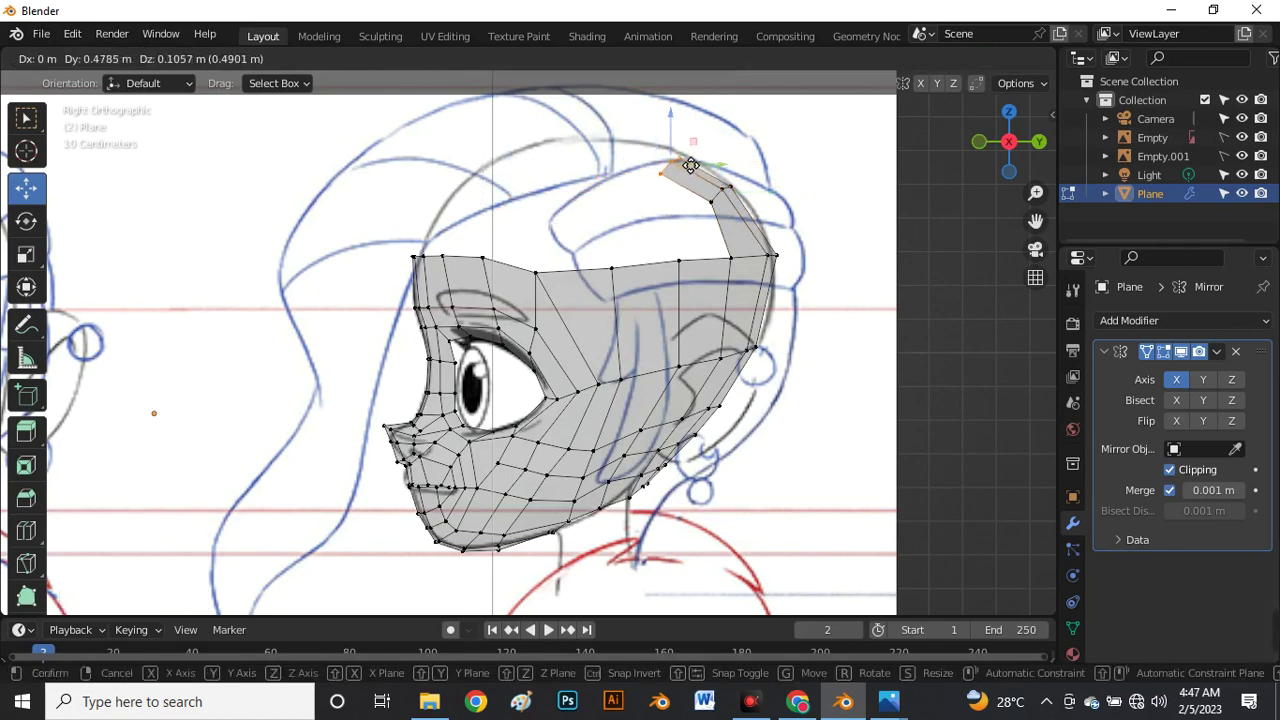
pyautogui.click(678, 165)
# Extrude the strip's front row forward three times along the reference skull outline, over the crown toward the forehead.
pyautogui.moveTo(678, 165); pyautogui.dragTo(555, 154)
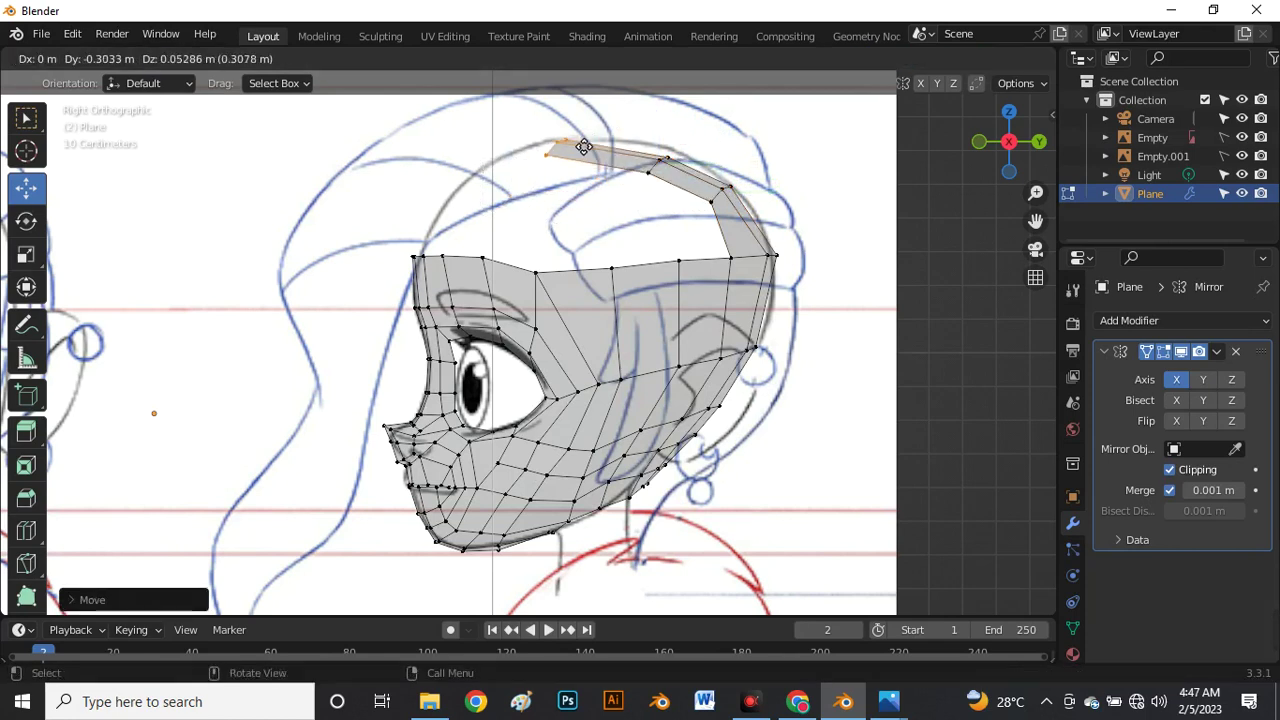
pyautogui.click(611, 146)
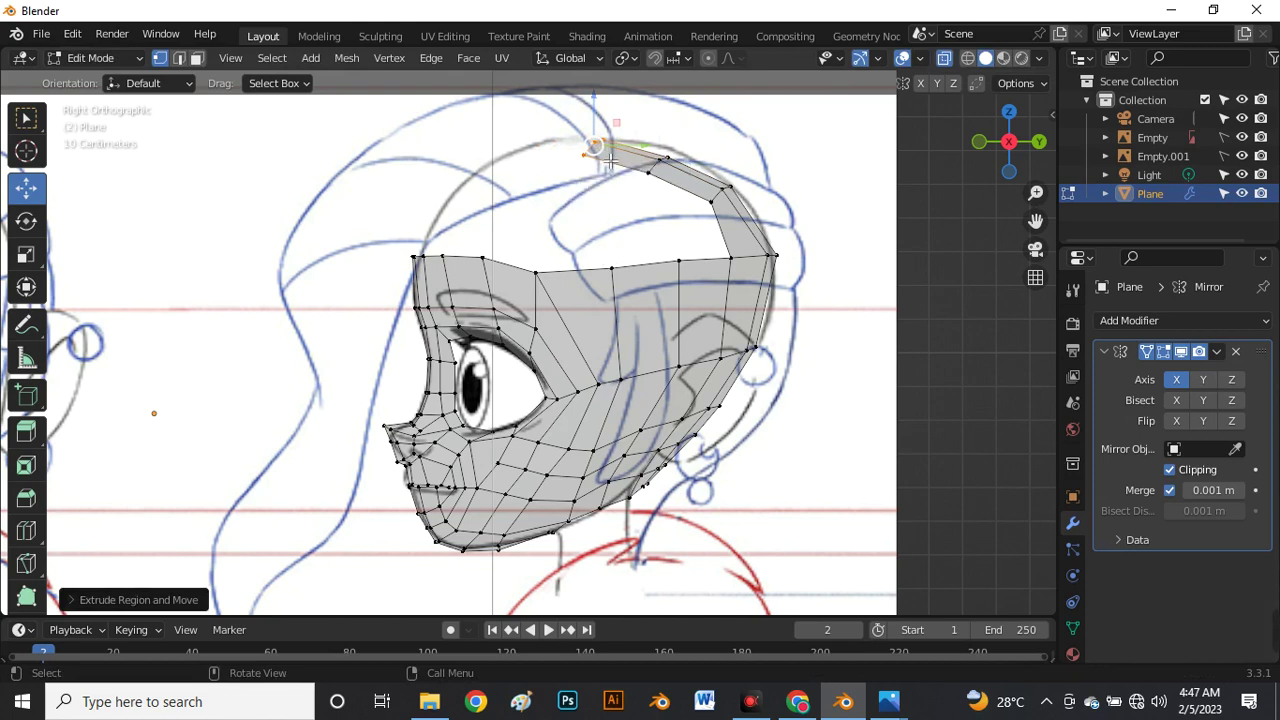
pyautogui.press('e')
pyautogui.click(530, 167)
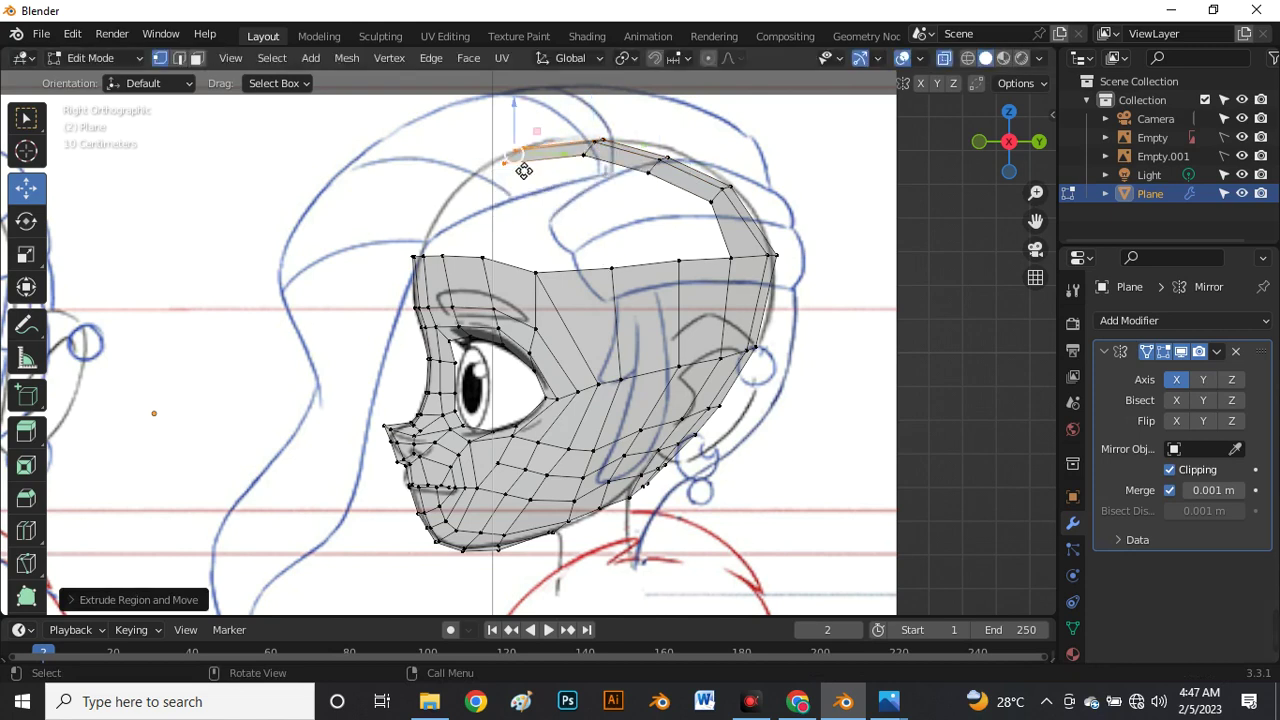
pyautogui.press('e')
pyautogui.click(453, 222)
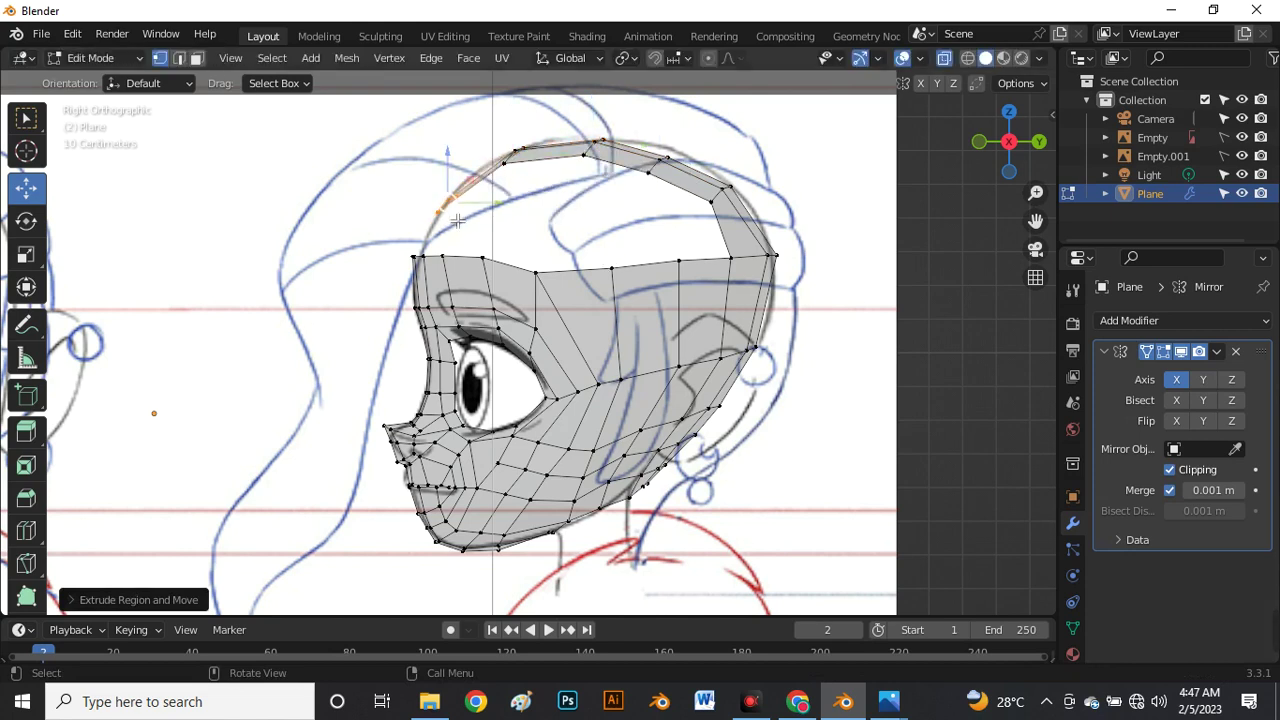
# Move the crown strip's front vertex row onto the reference skull outline.
pyautogui.press('g')
pyautogui.click(449, 211)
pyautogui.scroll(-3, 451, 211)
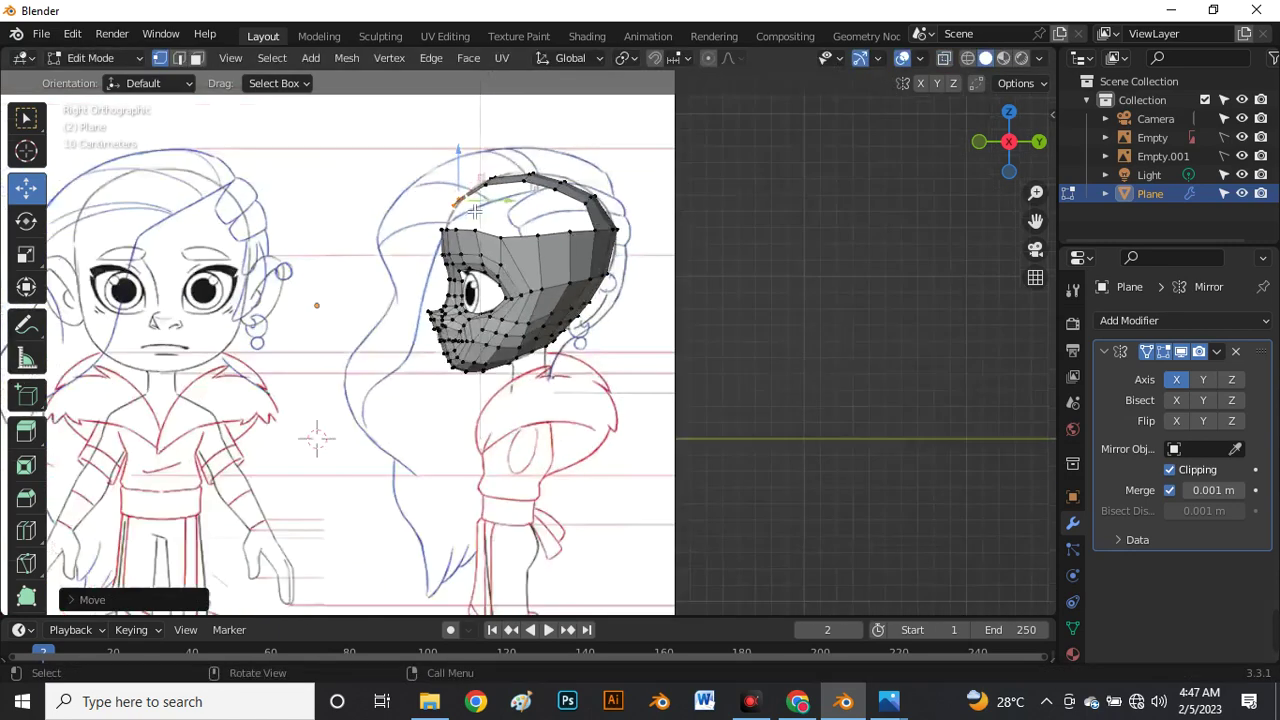
pyautogui.moveTo(451, 211); pyautogui.dragTo(443, 175, button='middle')
pyautogui.scroll(3, 572, 272)
# Compare the crown strip with the front reference and examine the gap between its front edge and the forehead.
pyautogui.press('`')
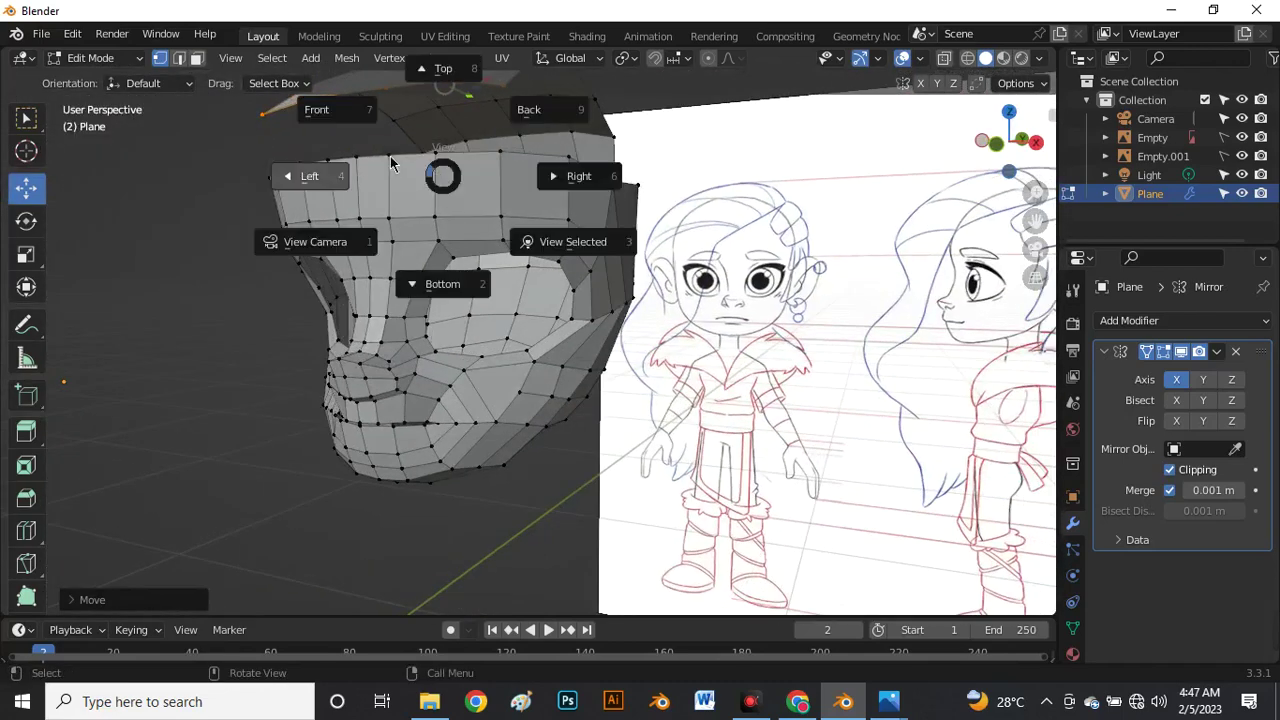
pyautogui.click(341, 124)
pyautogui.scroll(1, 556, 116)
pyautogui.keyDown('shift'); pyautogui.moveTo(556, 116); pyautogui.dragTo(551, 201, button='middle'); pyautogui.keyUp('shift')
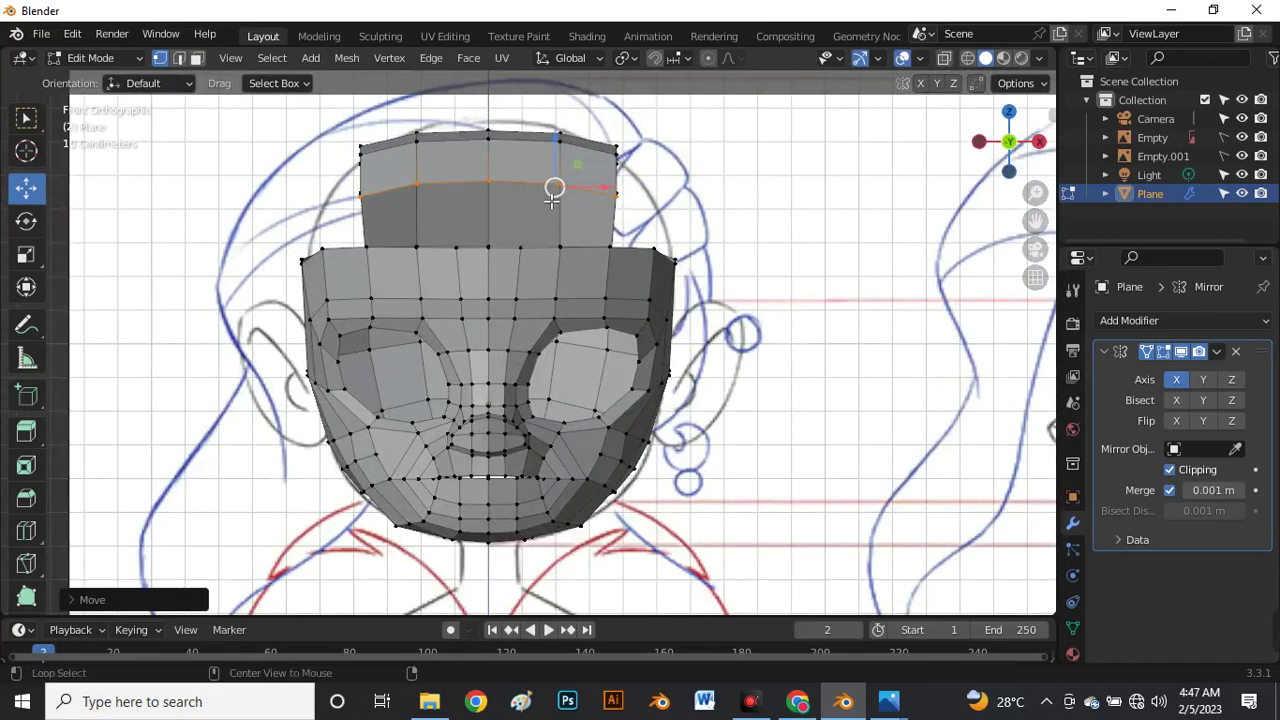
pyautogui.hotkey('alt', 'z')
pyautogui.hotkey('alt', 'z')
pyautogui.scroll(3, 560, 192)
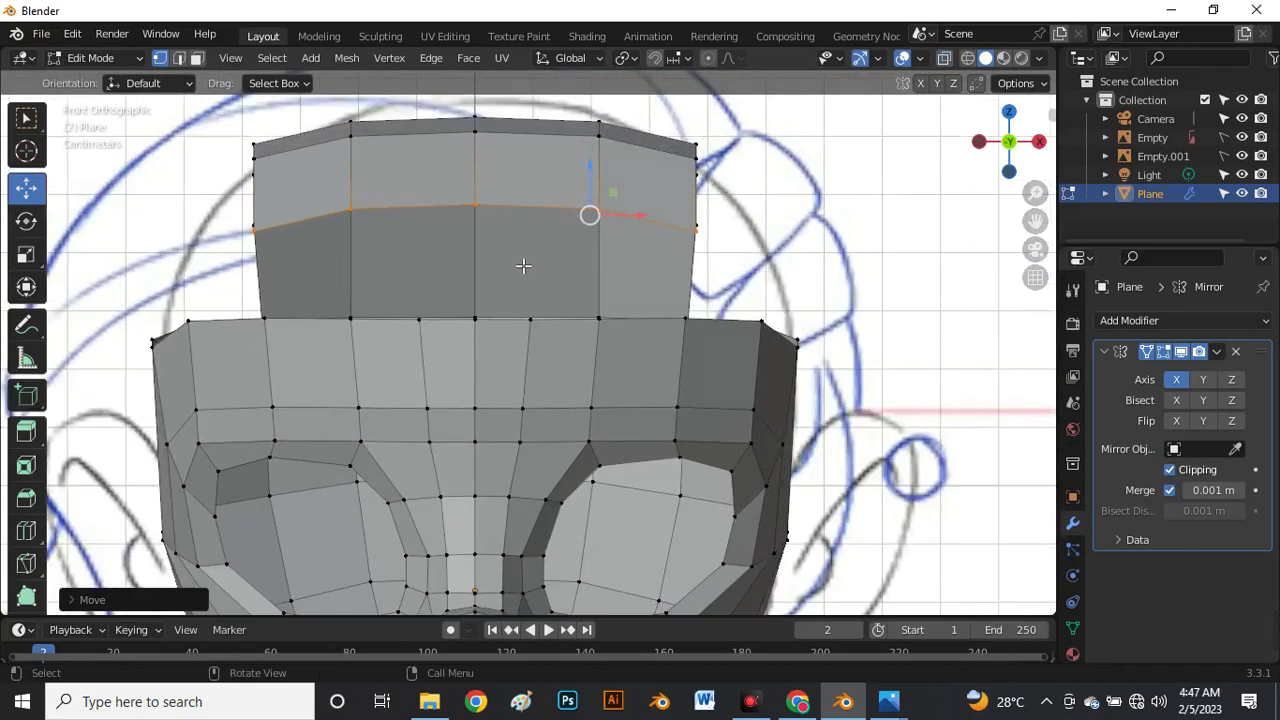
pyautogui.scroll(-3, 523, 265)
pyautogui.scroll(5, 532, 262)
pyautogui.moveTo(531, 251)
pyautogui.mouseDown(button='middle')
pyautogui.moveTo(529, 291)
pyautogui.moveTo(505, 320)
pyautogui.moveTo(334, 357)
pyautogui.moveTo(251, 289)
pyautogui.moveTo(271, 457)
pyautogui.moveTo(582, 317)
pyautogui.moveTo(552, 320)
pyautogui.moveTo(509, 286)
pyautogui.moveTo(488, 304)
pyautogui.mouseUp(button='middle')
pyautogui.scroll(-5, 529, 291)
pyautogui.scroll(4, 570, 322)
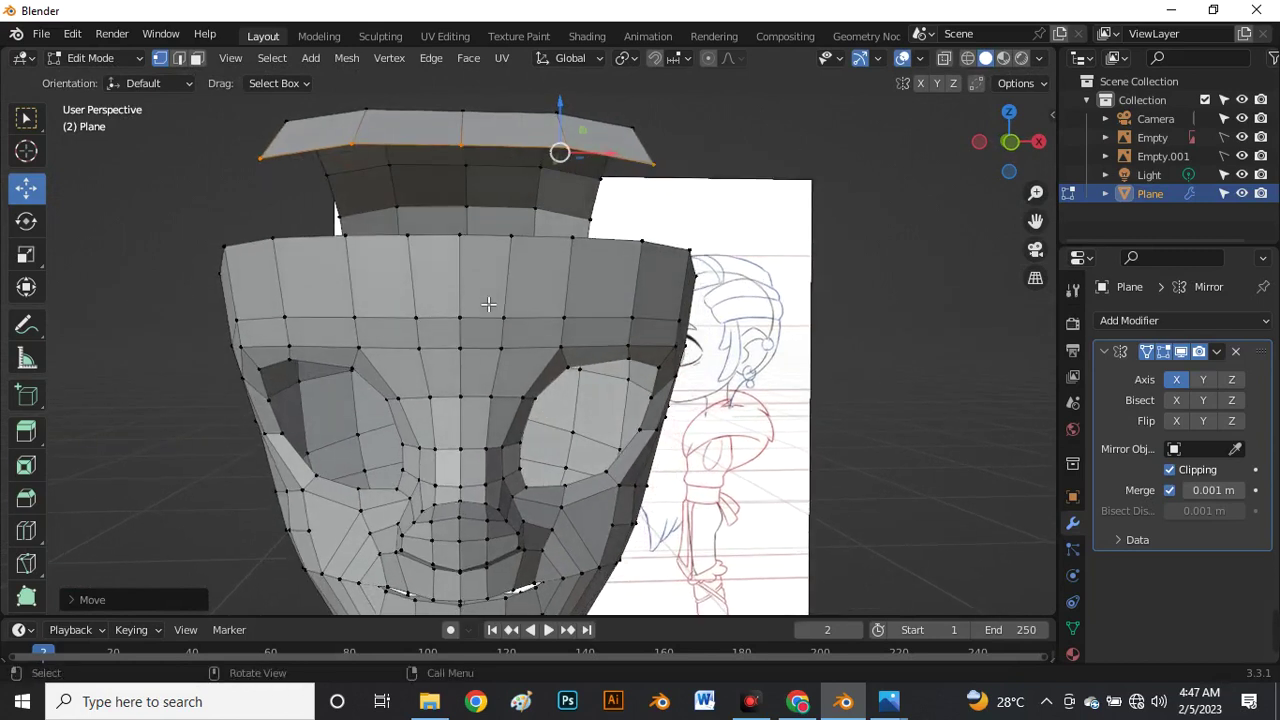
pyautogui.moveTo(438, 224); pyautogui.dragTo(455, 203, button='middle')
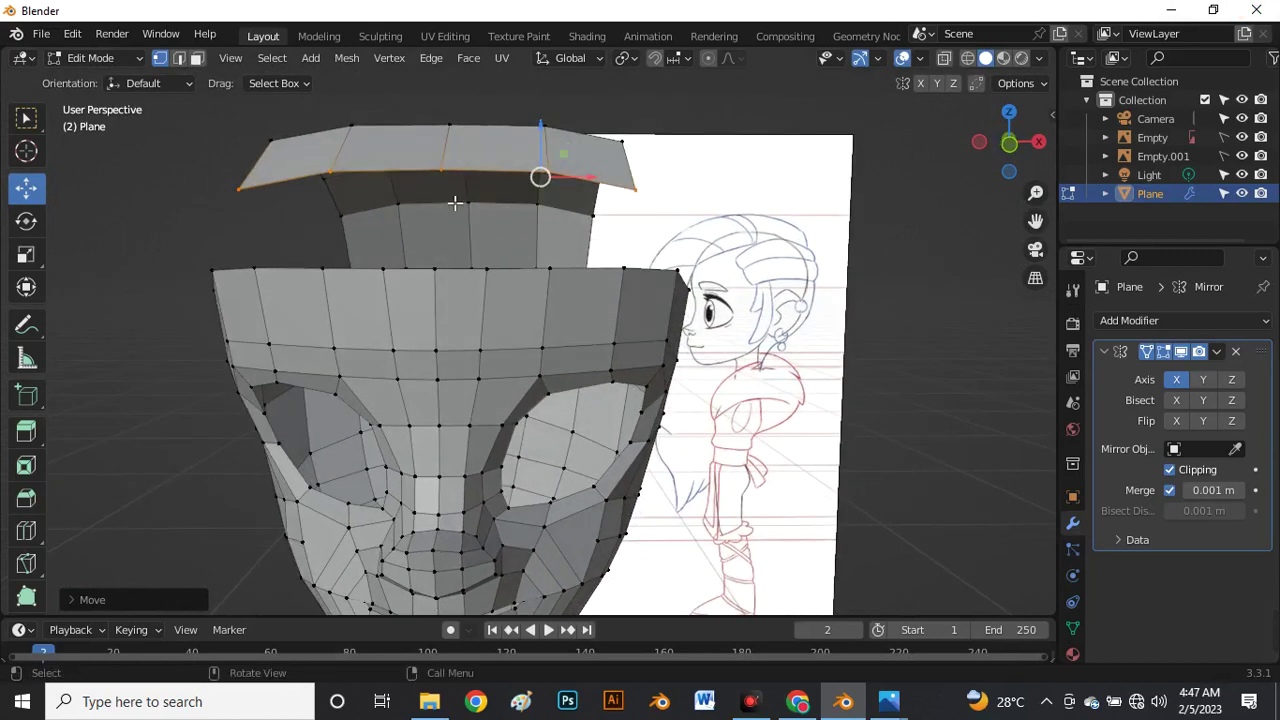
pyautogui.moveTo(458, 265)
pyautogui.mouseDown(button='middle')
pyautogui.moveTo(470, 290)
pyautogui.moveTo(440, 300)
pyautogui.moveTo(489, 244)
pyautogui.moveTo(377, 312)
pyautogui.moveTo(394, 297)
pyautogui.moveTo(453, 329)
pyautogui.mouseUp(button='middle')
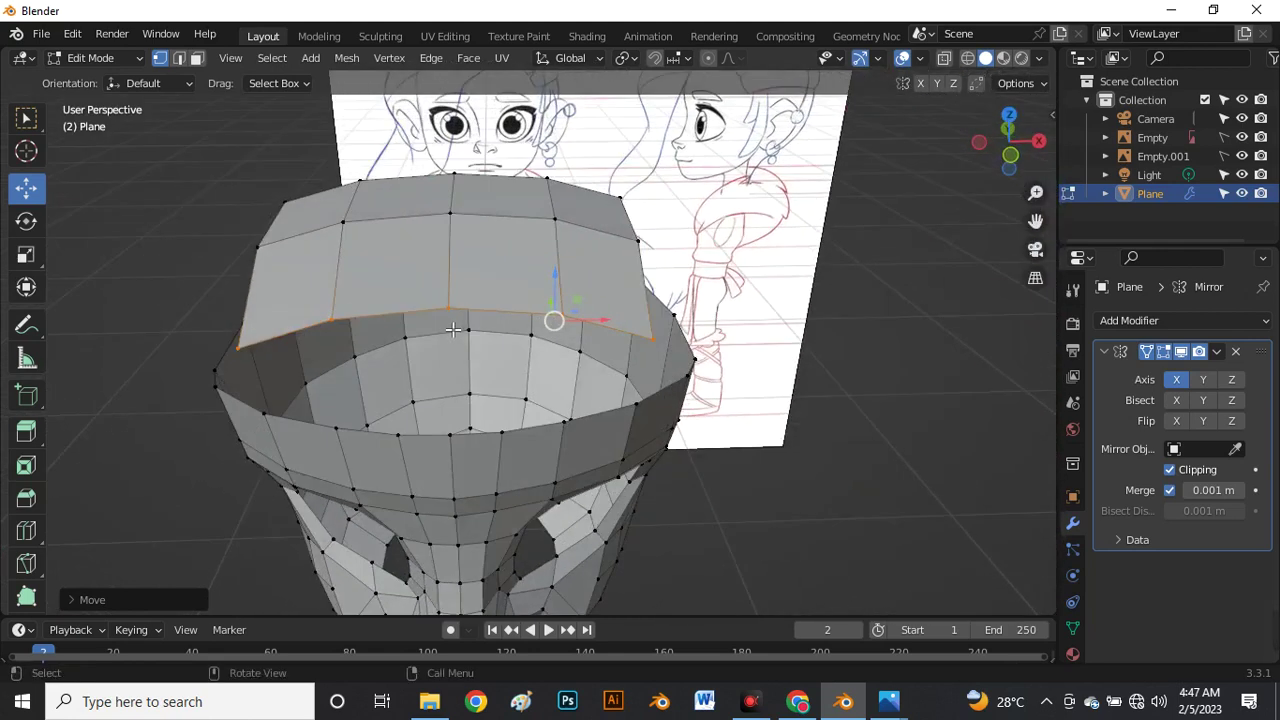
# Cut a centred edge loop through the faces beside the midline, running along the crown strip and down the back of the head.
pyautogui.hotkey('ctrl', 'r')
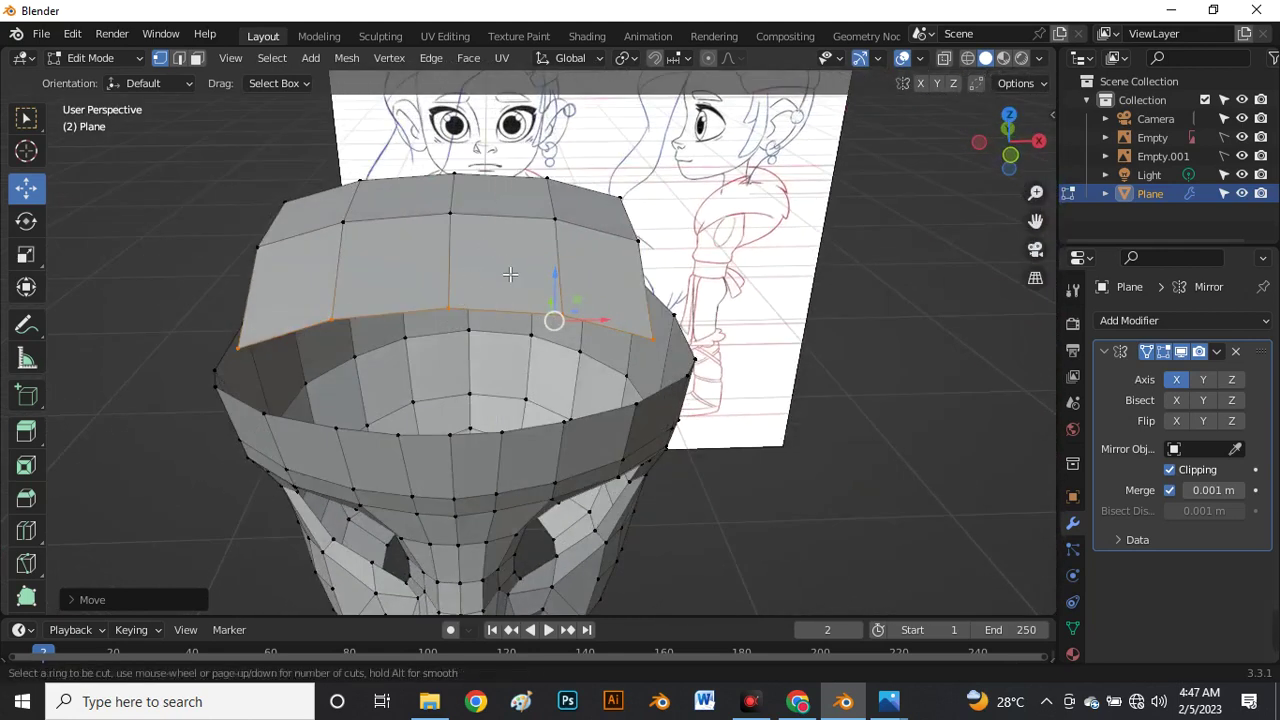
pyautogui.click(514, 246)
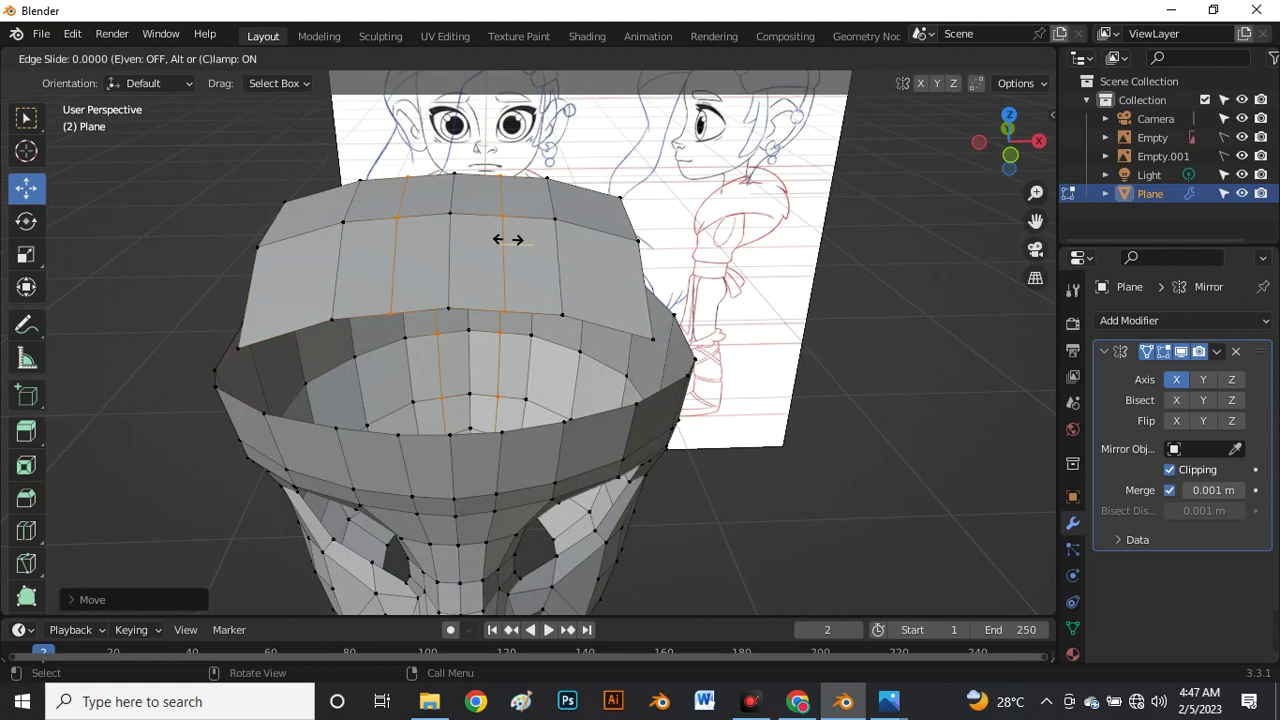
pyautogui.click(510, 240)
# Select the second edge column from the midline down the back of the head and slide it slightly outward.
pyautogui.moveTo(529, 298); pyautogui.dragTo(544, 234, button='middle')
pyautogui.click(544, 234)
pyautogui.moveTo(563, 357); pyautogui.dragTo(540, 480, button='middle')
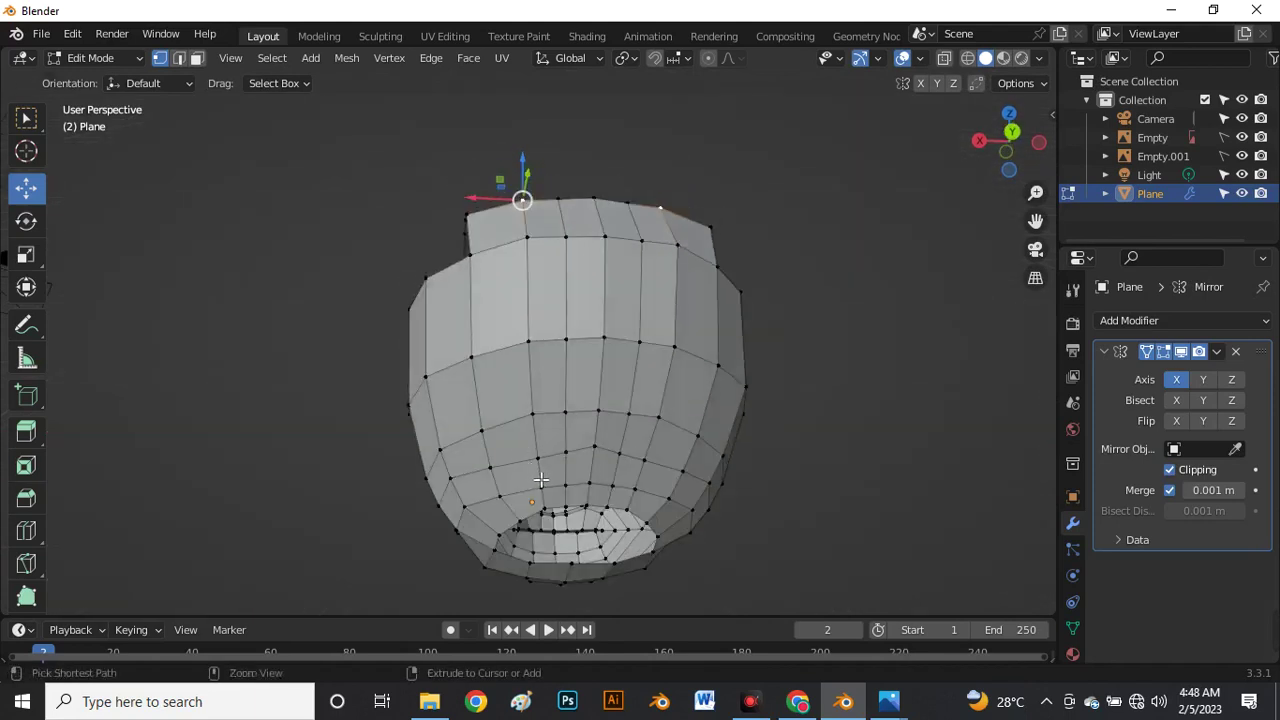
pyautogui.keyDown('ctrl'); pyautogui.click(551, 511); pyautogui.keyUp('ctrl')
pyautogui.press('g')
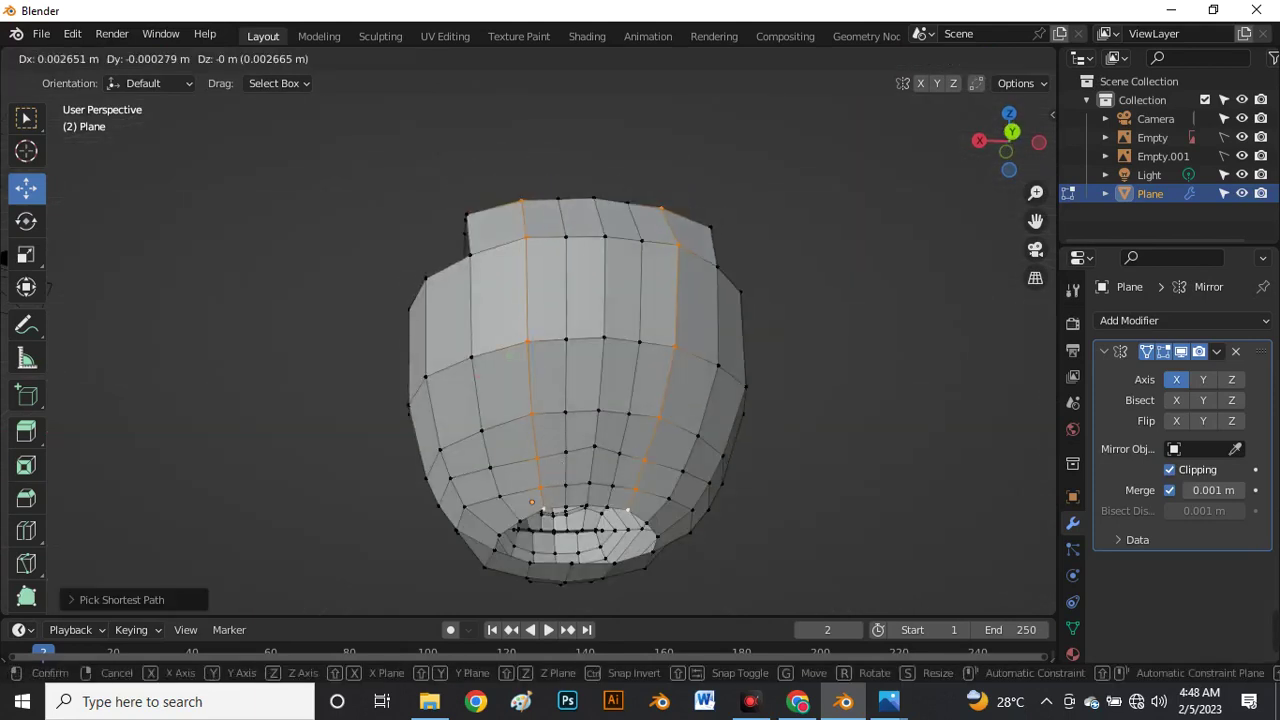
pyautogui.press('g')
pyautogui.click(552, 437)
# Select the new edge column beside the midline down the back of the head and slide it outward.
pyautogui.moveTo(573, 241); pyautogui.dragTo(563, 297, button='middle')
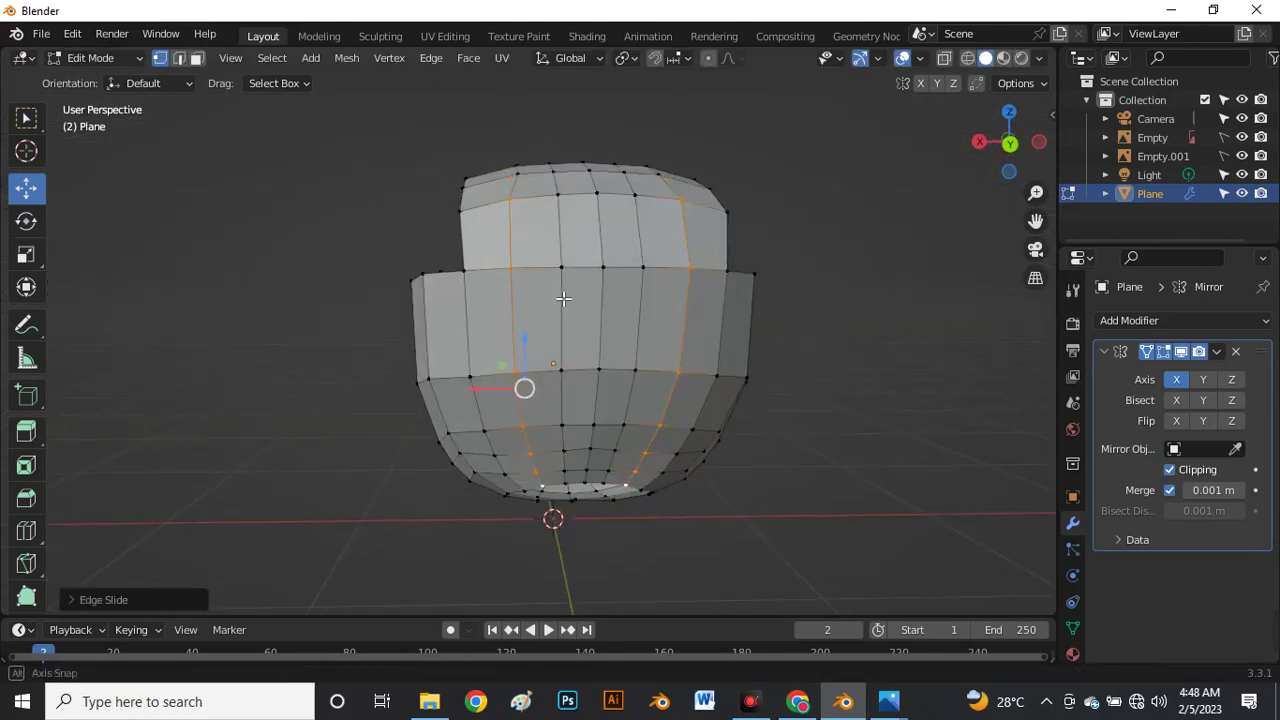
pyautogui.scroll(1, 562, 290)
pyautogui.click(560, 177)
pyautogui.moveTo(557, 429); pyautogui.dragTo(571, 337, button='middle')
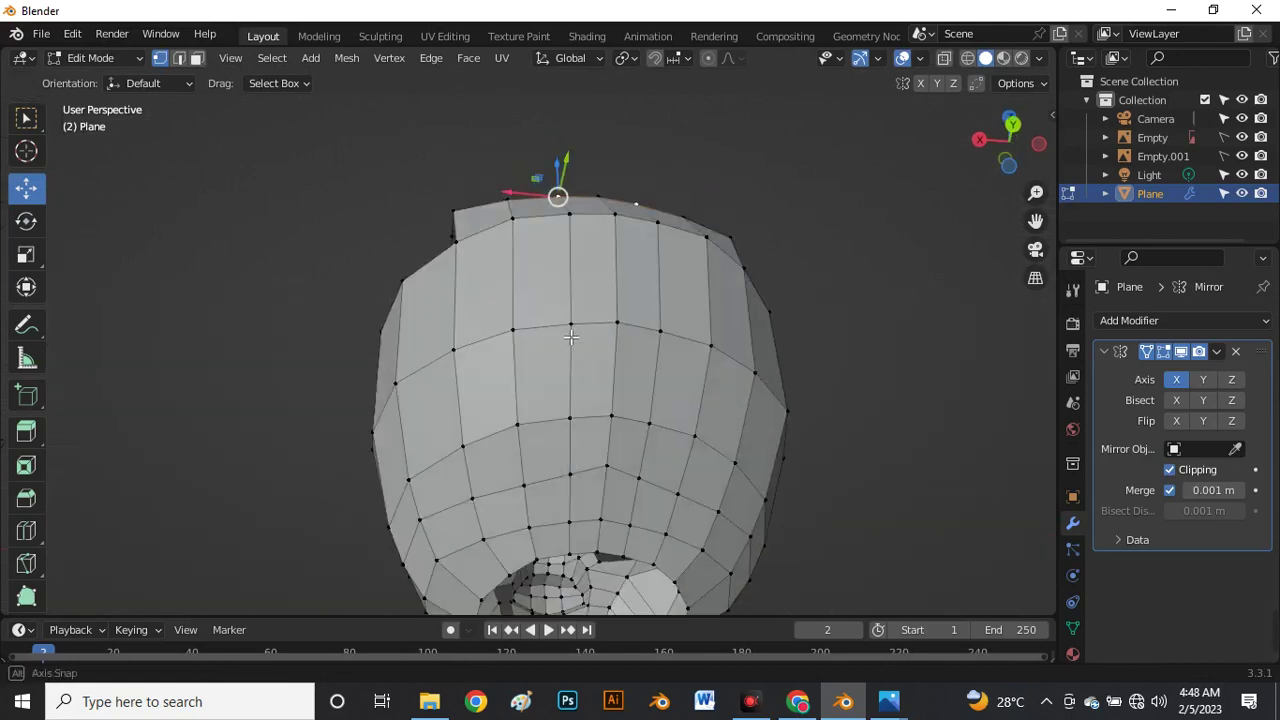
pyautogui.keyDown('ctrl'); pyautogui.click(583, 543); pyautogui.keyUp('ctrl')
pyautogui.press('g')
pyautogui.press('g')
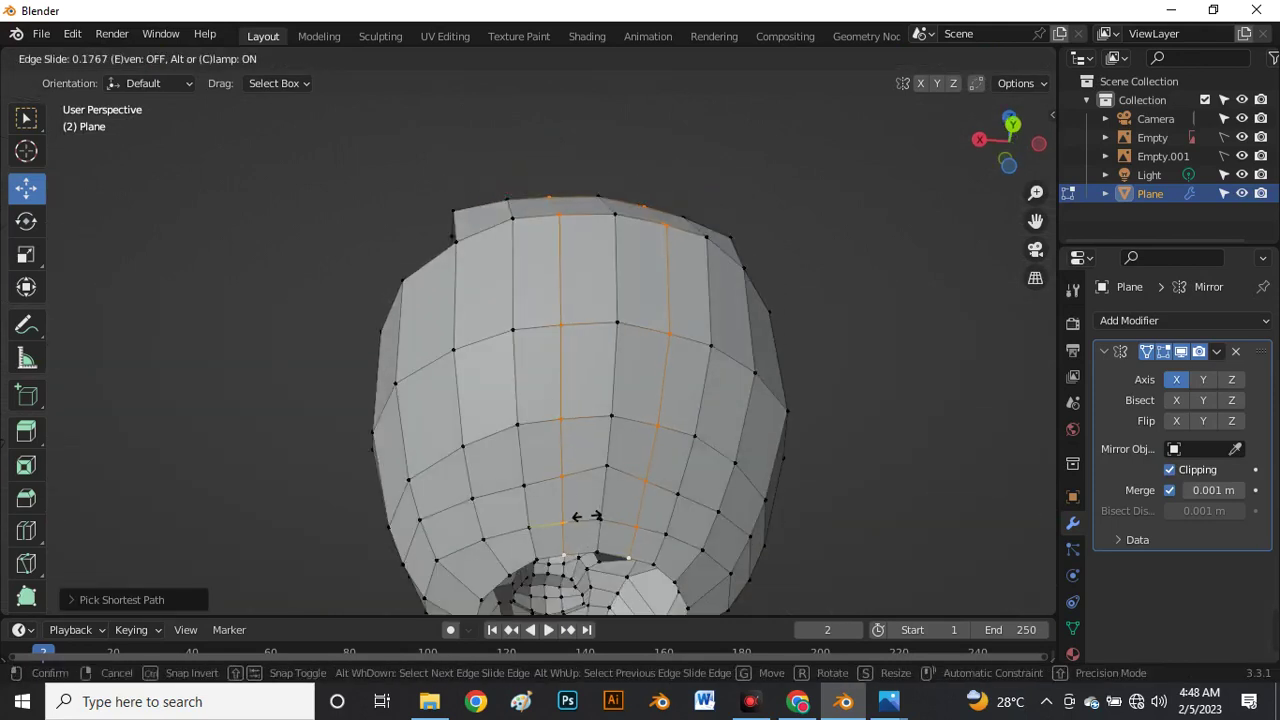
pyautogui.click(585, 516)
# Shift the edge column beside the midline, and the midline column itself, slightly along Y to round the back of the head.
pyautogui.moveTo(560, 380); pyautogui.dragTo(593, 343, button='middle')
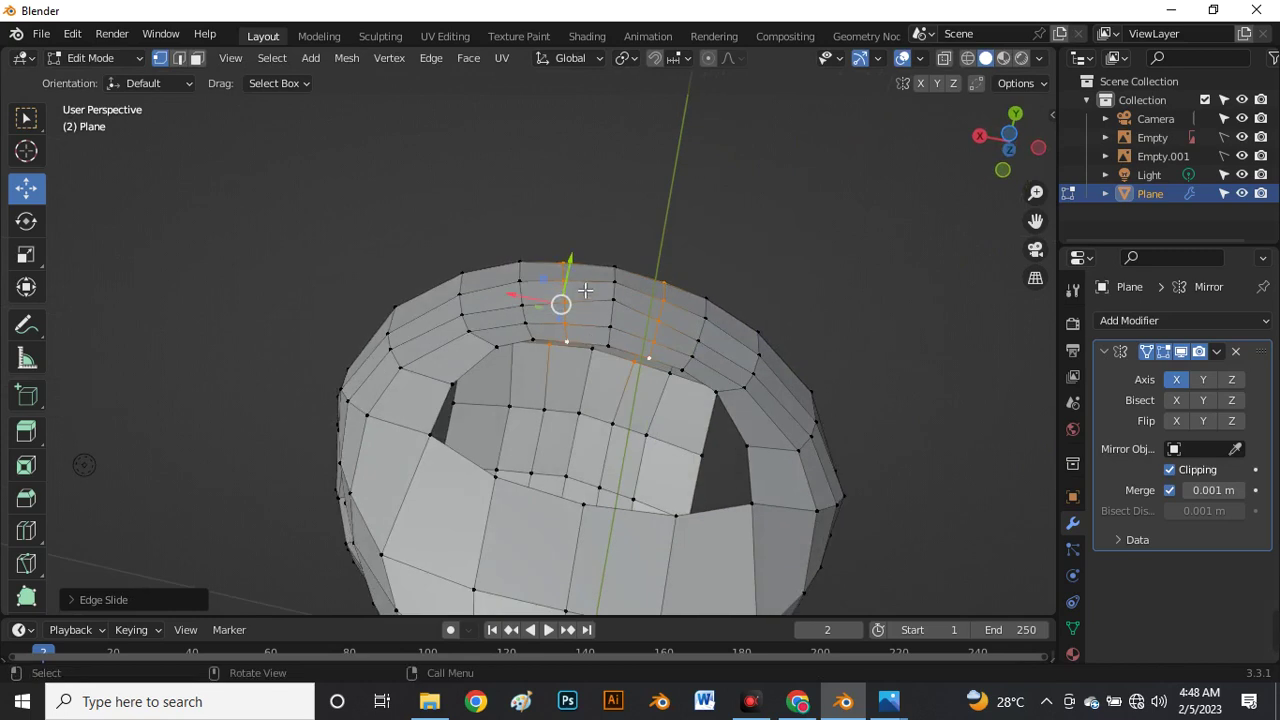
pyautogui.moveTo(571, 263); pyautogui.dragTo(565, 300)
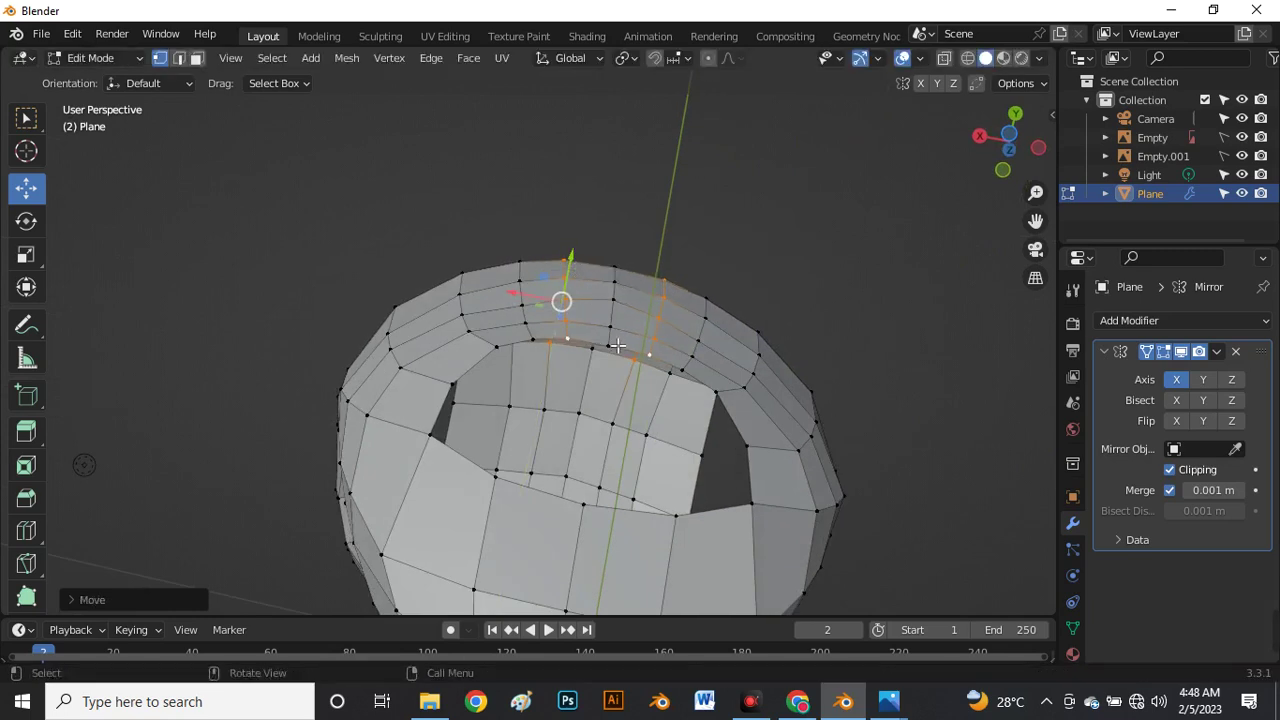
pyautogui.moveTo(617, 345); pyautogui.dragTo(661, 299, button='middle')
pyautogui.keyDown('ctrl'); pyautogui.click(634, 238); pyautogui.keyUp('ctrl')
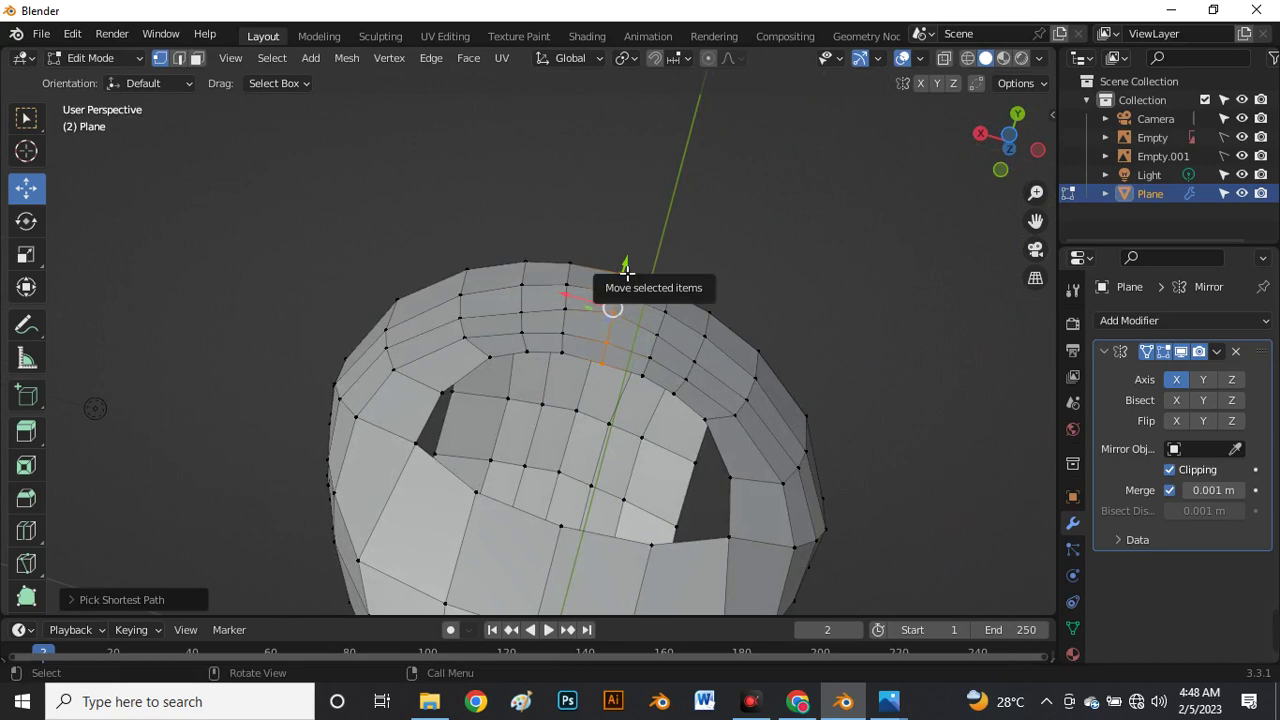
pyautogui.moveTo(627, 272); pyautogui.dragTo(611, 303)
# Select the edge column below the strip's outer side edge and slide it slightly outward around the head.
pyautogui.moveTo(611, 303); pyautogui.dragTo(500, 300, button='middle')
pyautogui.click(527, 277)
pyautogui.keyDown('ctrl'); pyautogui.click(469, 493); pyautogui.keyUp('ctrl')
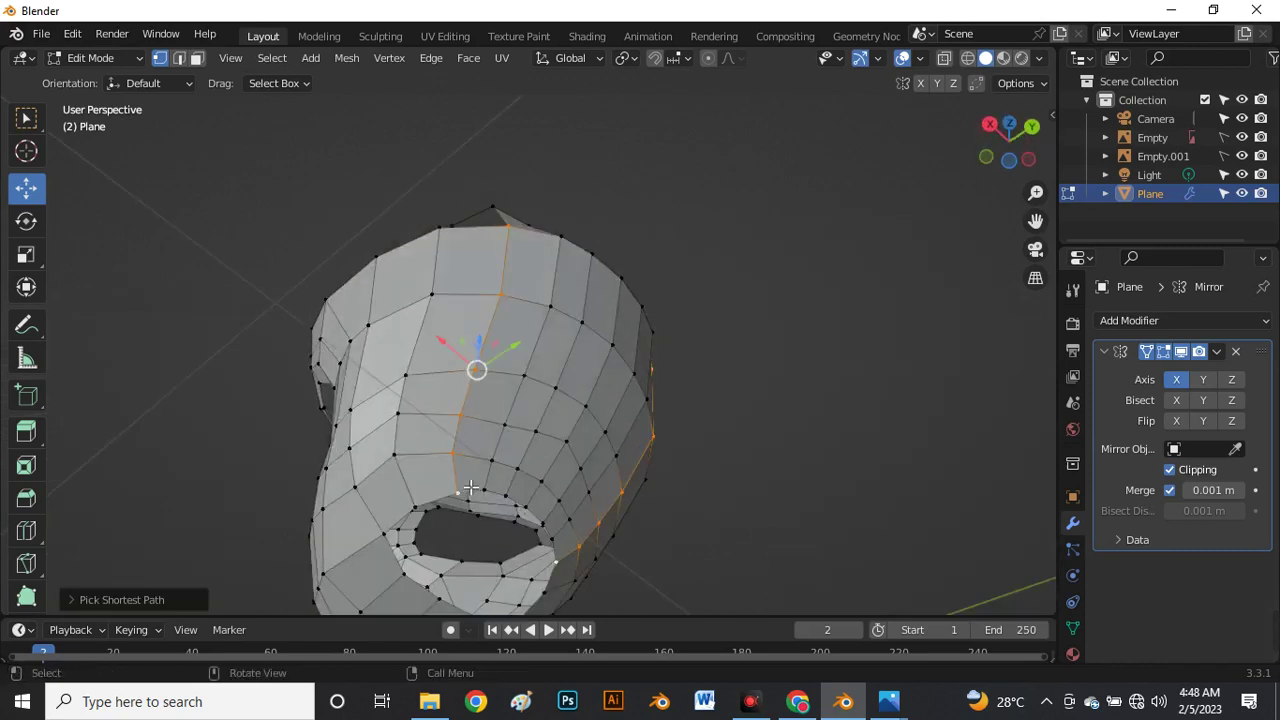
pyautogui.press('g')
pyautogui.press('g')
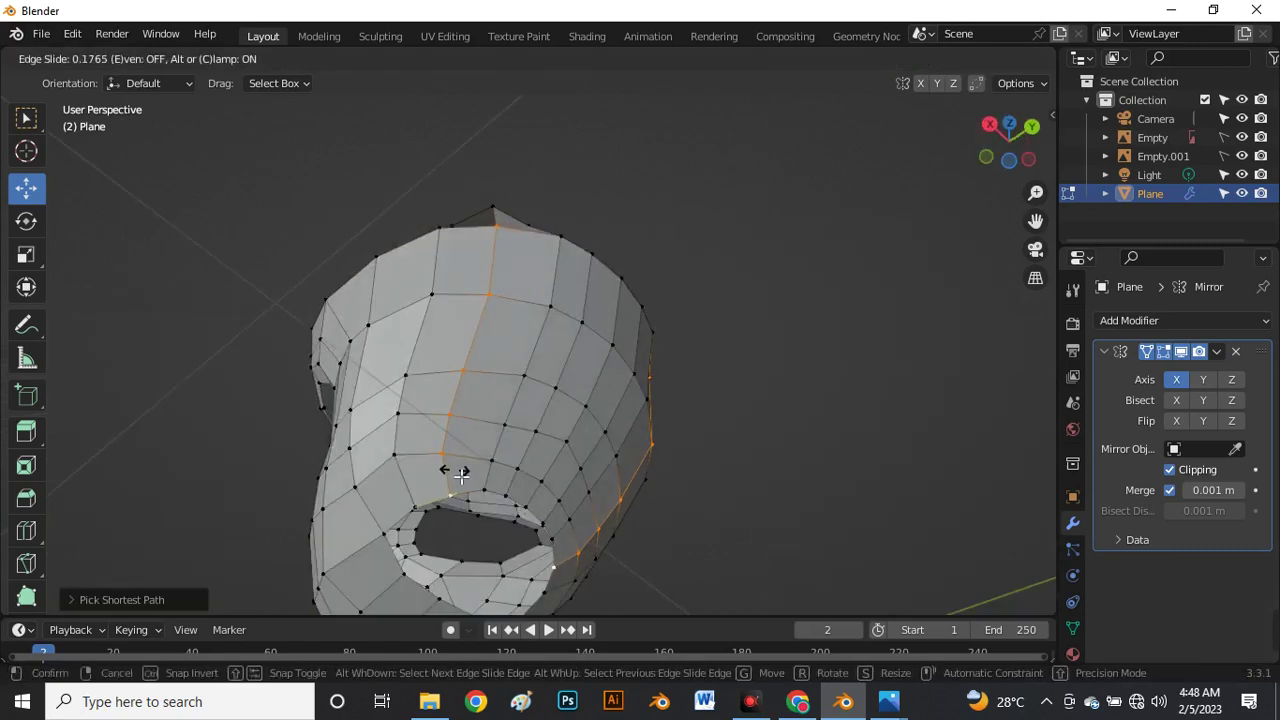
pyautogui.click(461, 473)
pyautogui.moveTo(461, 473); pyautogui.dragTo(522, 462, button='middle')
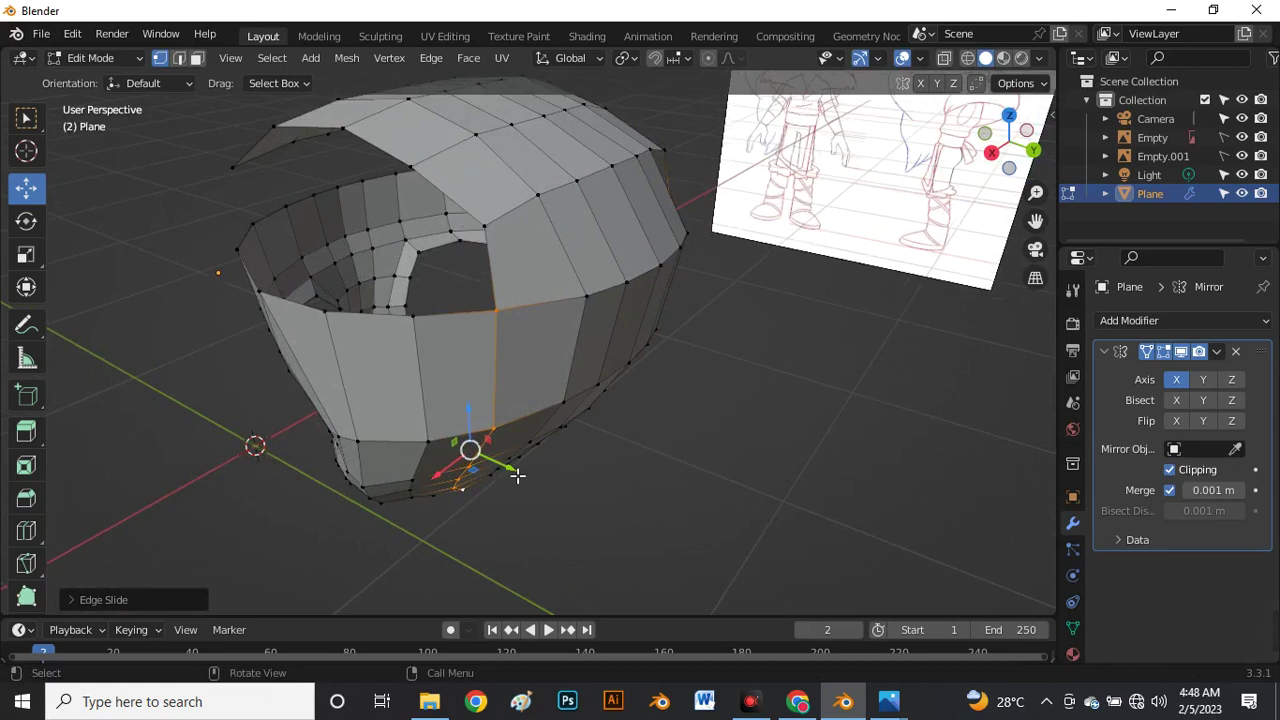
# Select the second edge column from the midline on the back of the head again and slide it slightly outward.
pyautogui.click(510, 465)
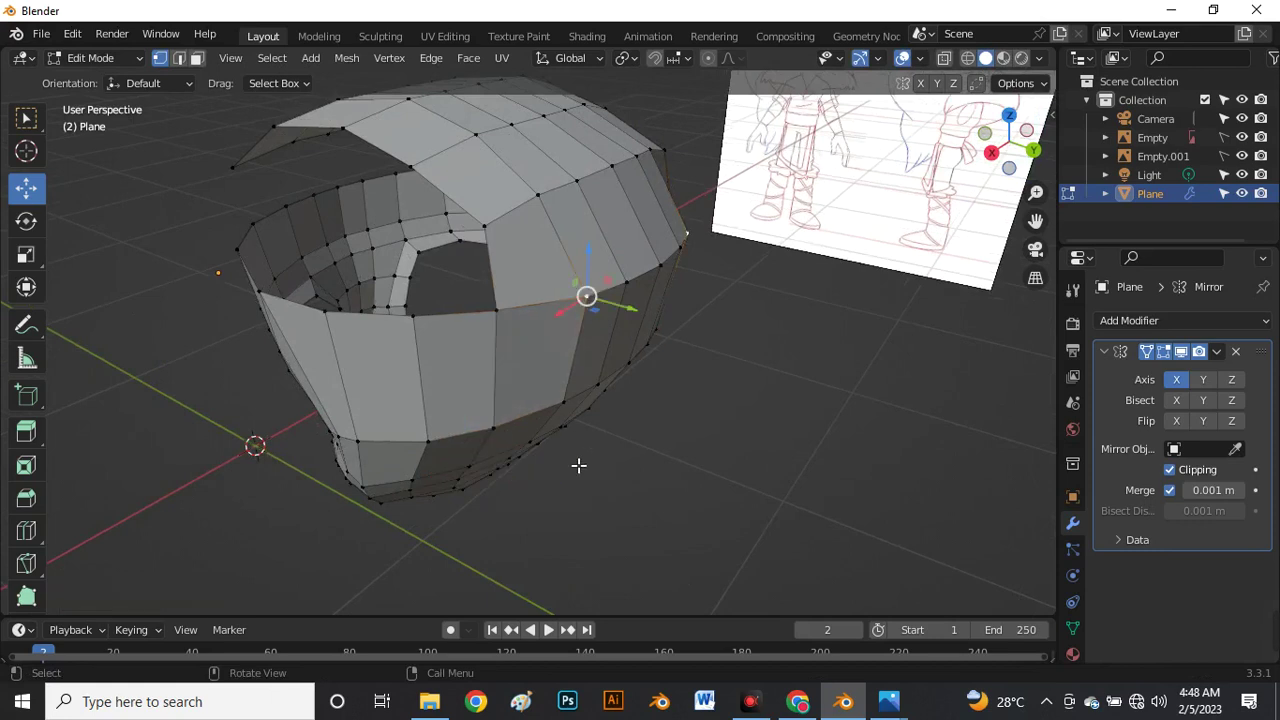
pyautogui.moveTo(578, 465); pyautogui.dragTo(490, 295, button='middle')
pyautogui.keyDown('ctrl'); pyautogui.click(505, 512); pyautogui.keyUp('ctrl')
pyautogui.moveTo(506, 490)
pyautogui.mouseDown(button='middle')
pyautogui.moveTo(510, 533)
pyautogui.moveTo(509, 509)
pyautogui.mouseUp(button='middle')
pyautogui.press('g')
pyautogui.press('g')
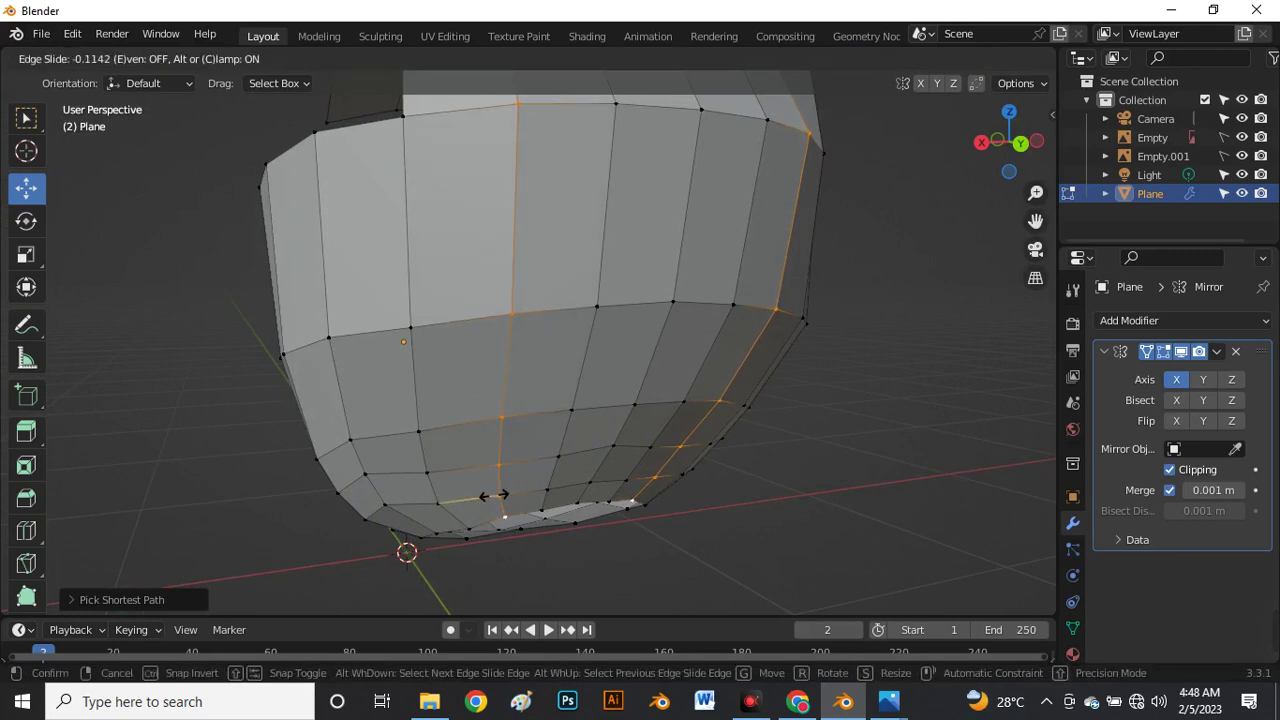
pyautogui.click(490, 495)
# Fill the gap between the crown strip's edges and the forehead and side rim with faces, working edge pair by edge pair.
pyautogui.moveTo(509, 494); pyautogui.dragTo(397, 302, button='middle')
pyautogui.press('2')
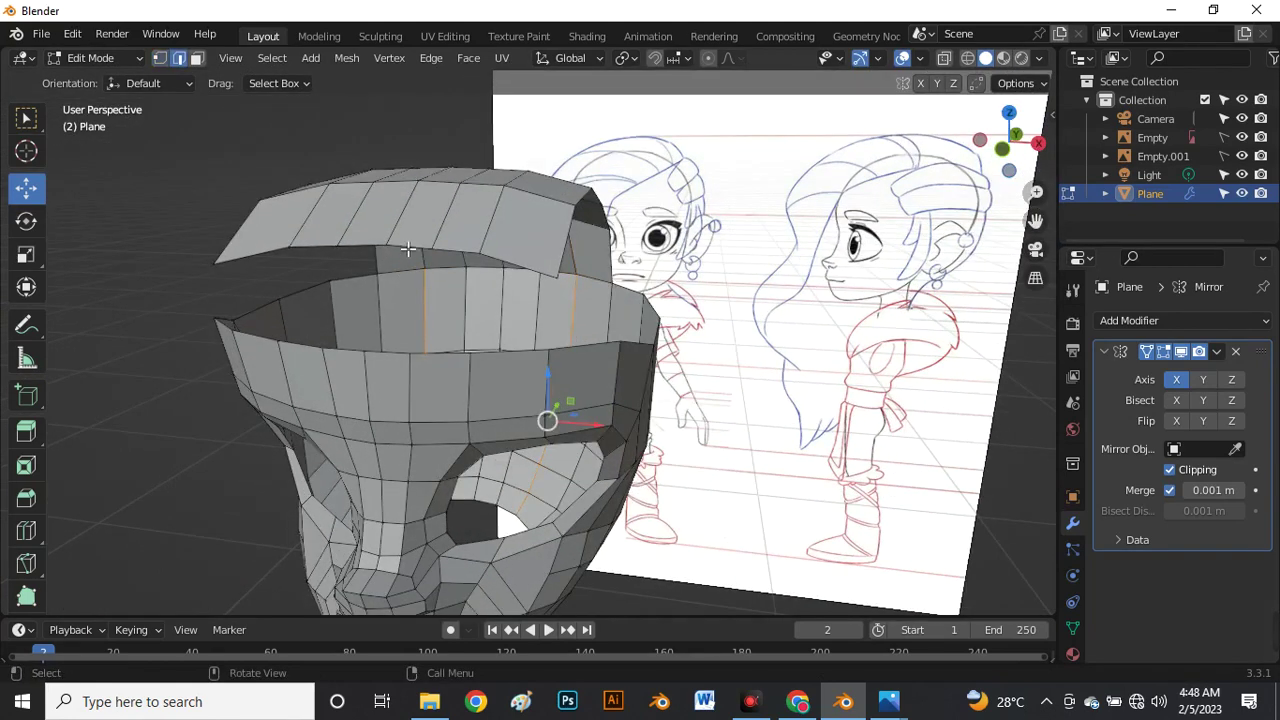
pyautogui.moveTo(413, 374); pyautogui.dragTo(435, 375, button='middle')
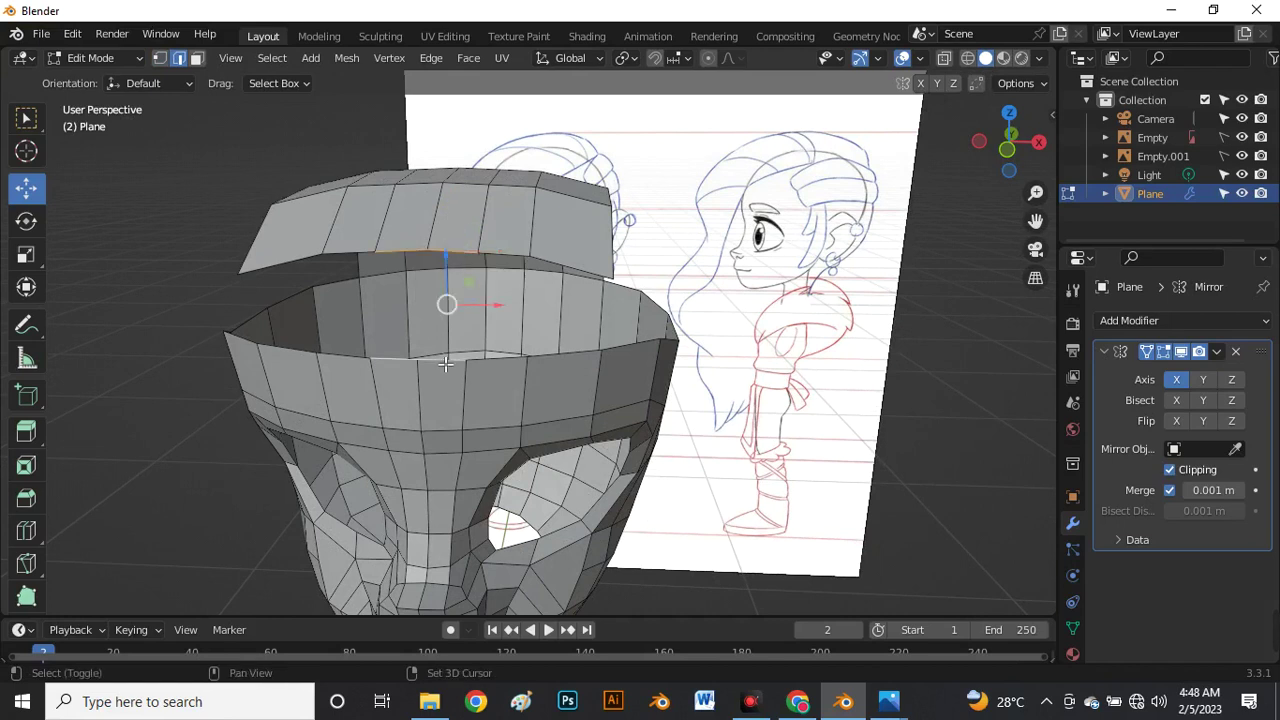
pyautogui.moveTo(445, 400); pyautogui.dragTo(473, 266, button='middle')
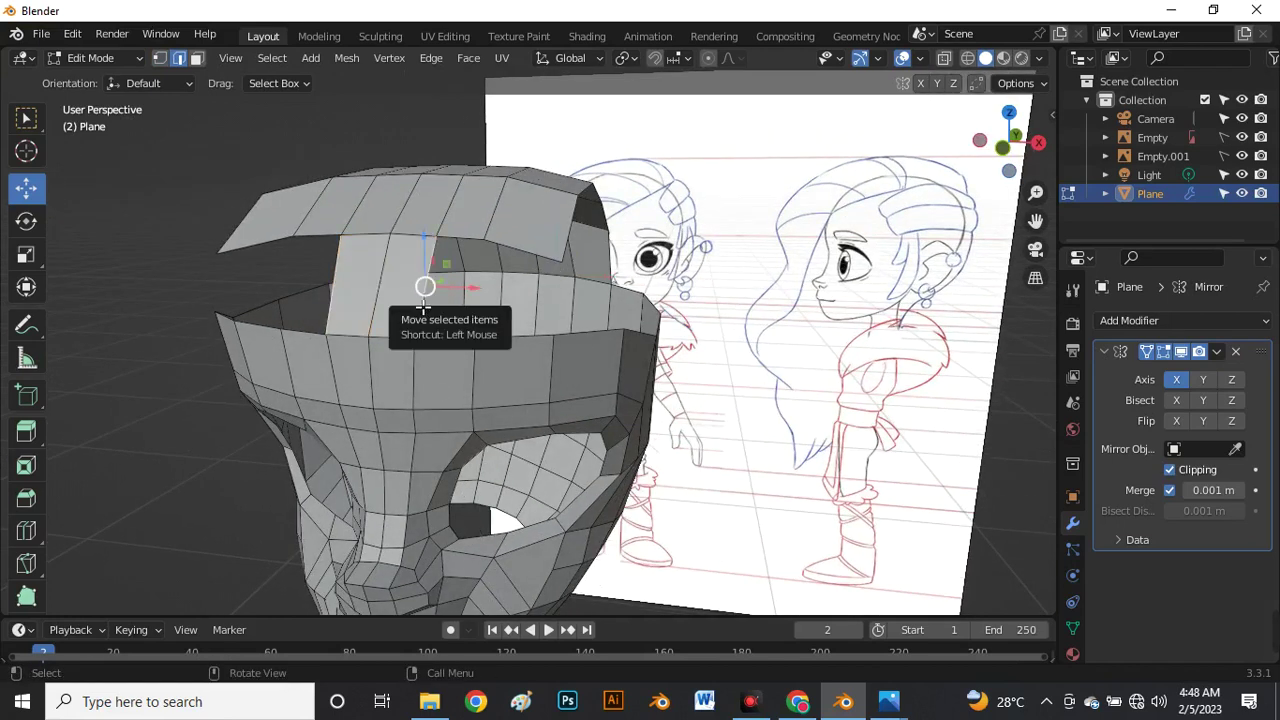
pyautogui.press('f')
pyautogui.moveTo(423, 308); pyautogui.dragTo(444, 347, button='middle')
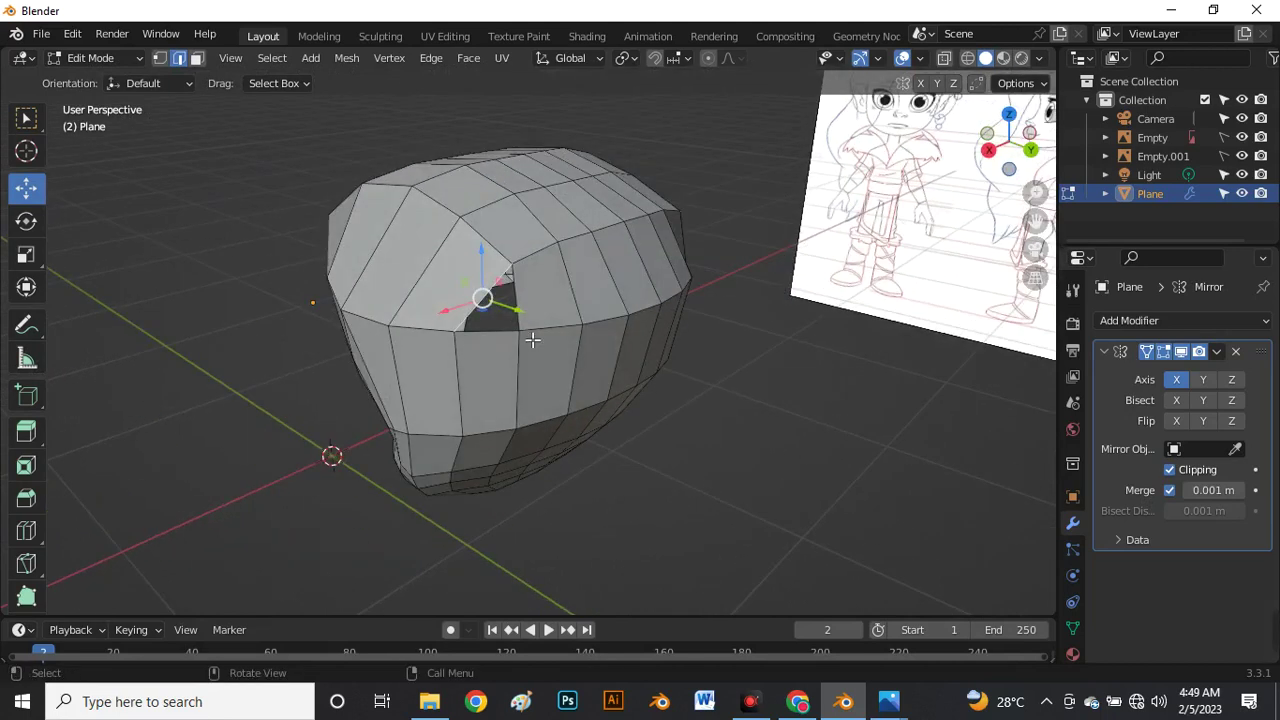
# Cut a horizontal edge loop through the upper back row of faces and move it slightly backward along Y.
pyautogui.hotkey('ctrl', 'r')
pyautogui.click(572, 314)
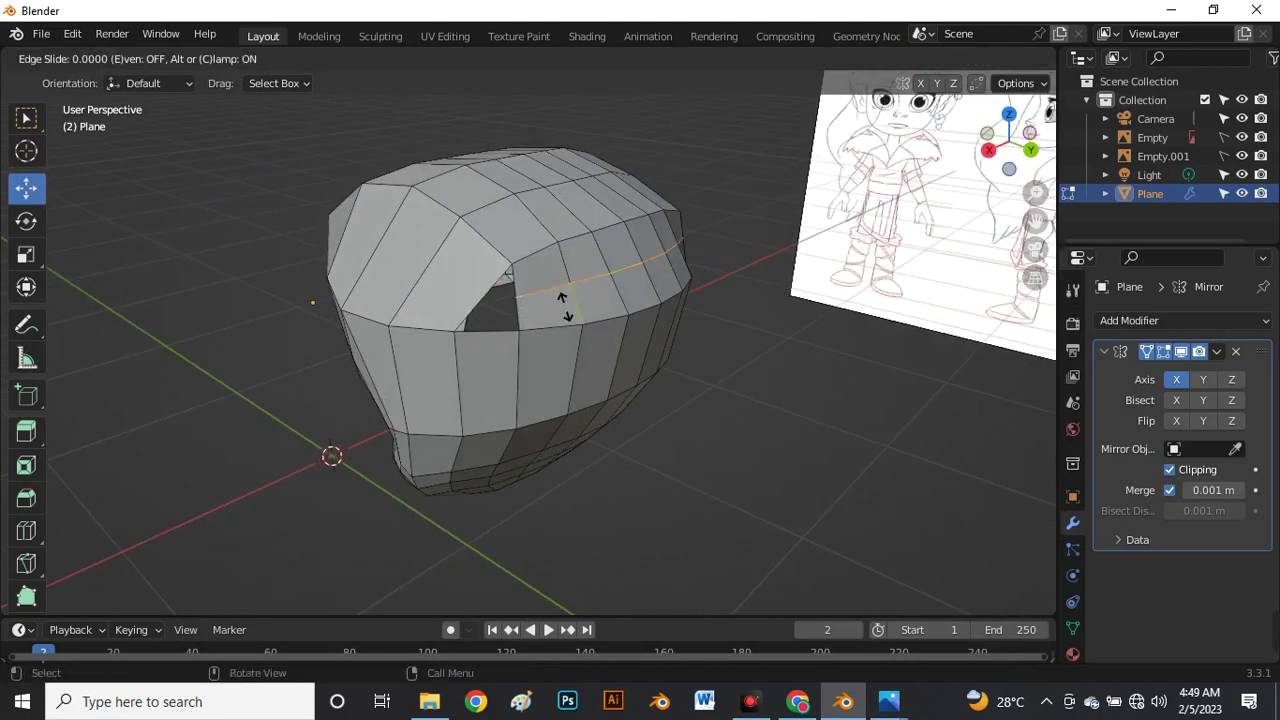
pyautogui.click(565, 303)
pyautogui.scroll(3, 618, 289)
pyautogui.moveTo(605, 287); pyautogui.dragTo(619, 291)
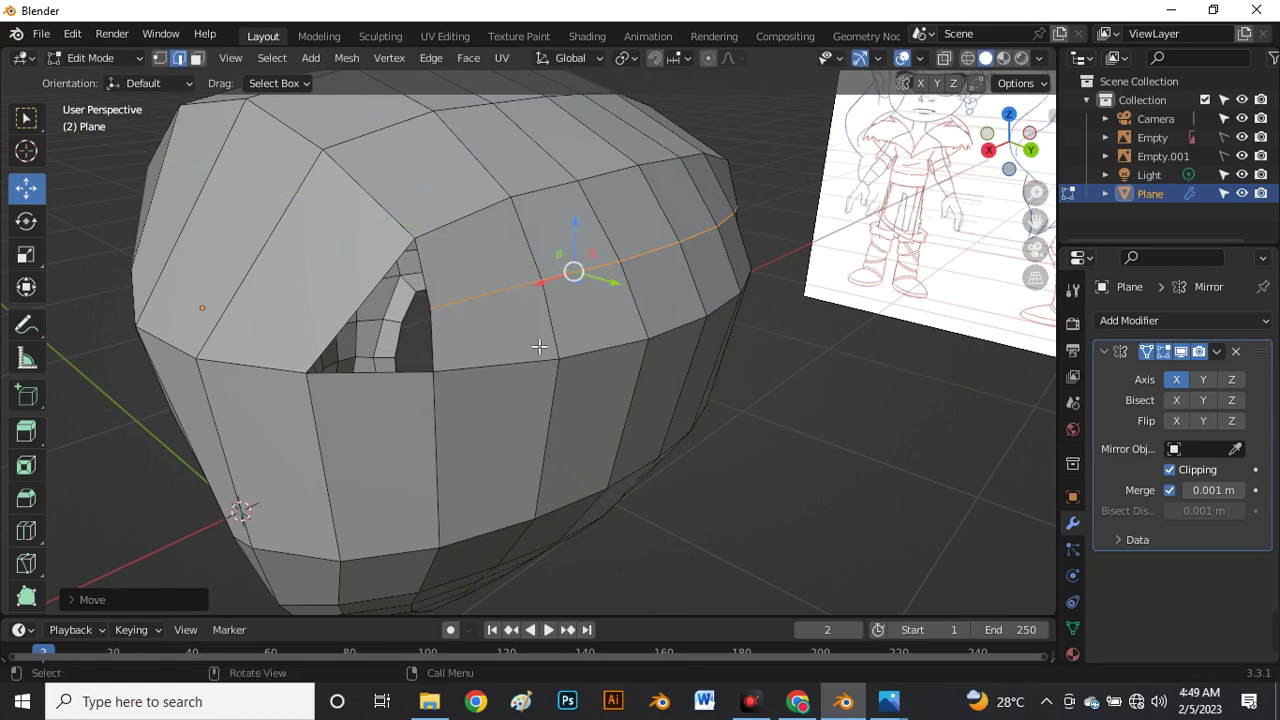
# Select the edges around the remaining triangular hole on the side of the skull and fill it with a face.
pyautogui.keyDown('alt'); pyautogui.click(393, 379); pyautogui.keyUp('alt')
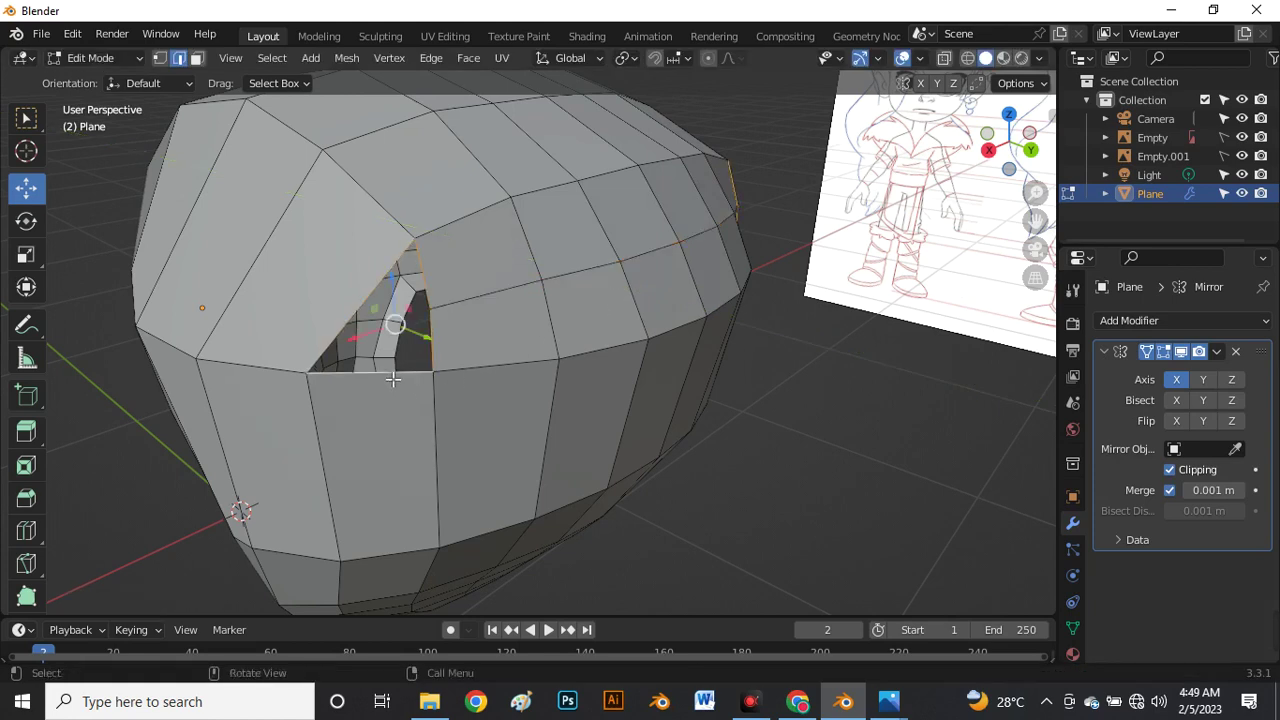
pyautogui.press('f')
pyautogui.press('1')
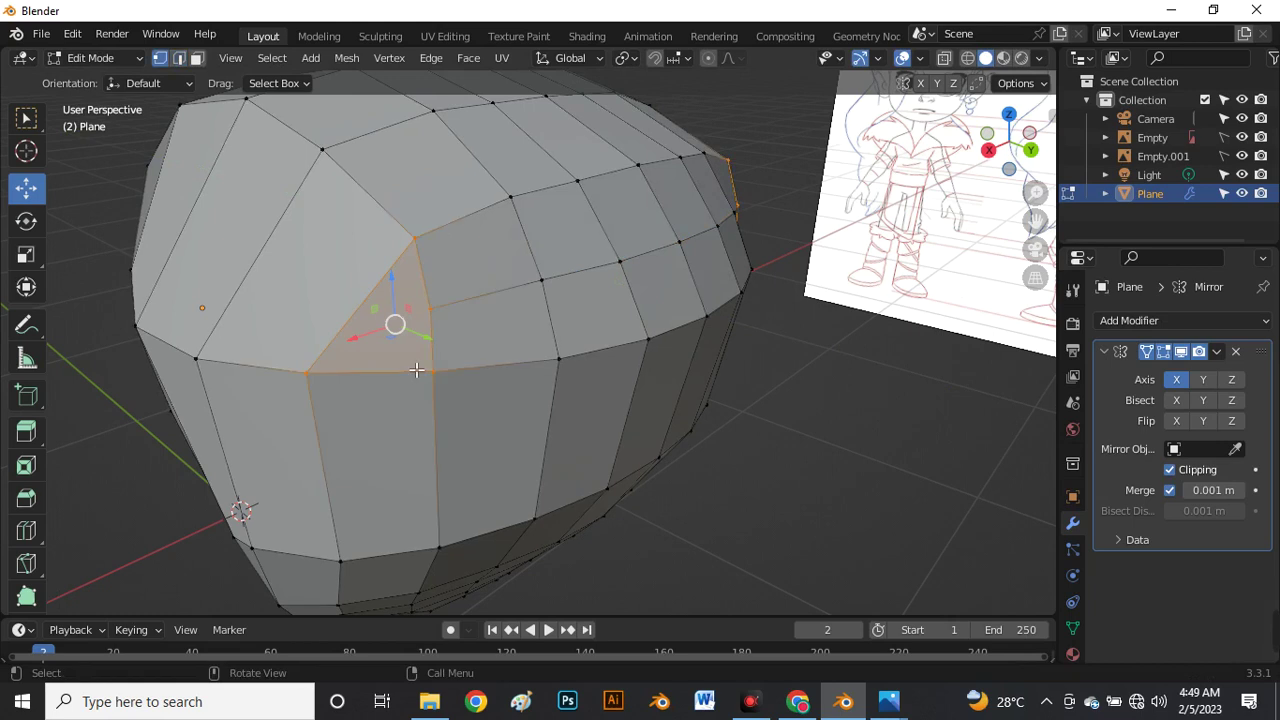
# In the right view, use X-ray to move the outer vertex of the upper forehead row backward.
pyautogui.press('`')
pyautogui.click(580, 318)
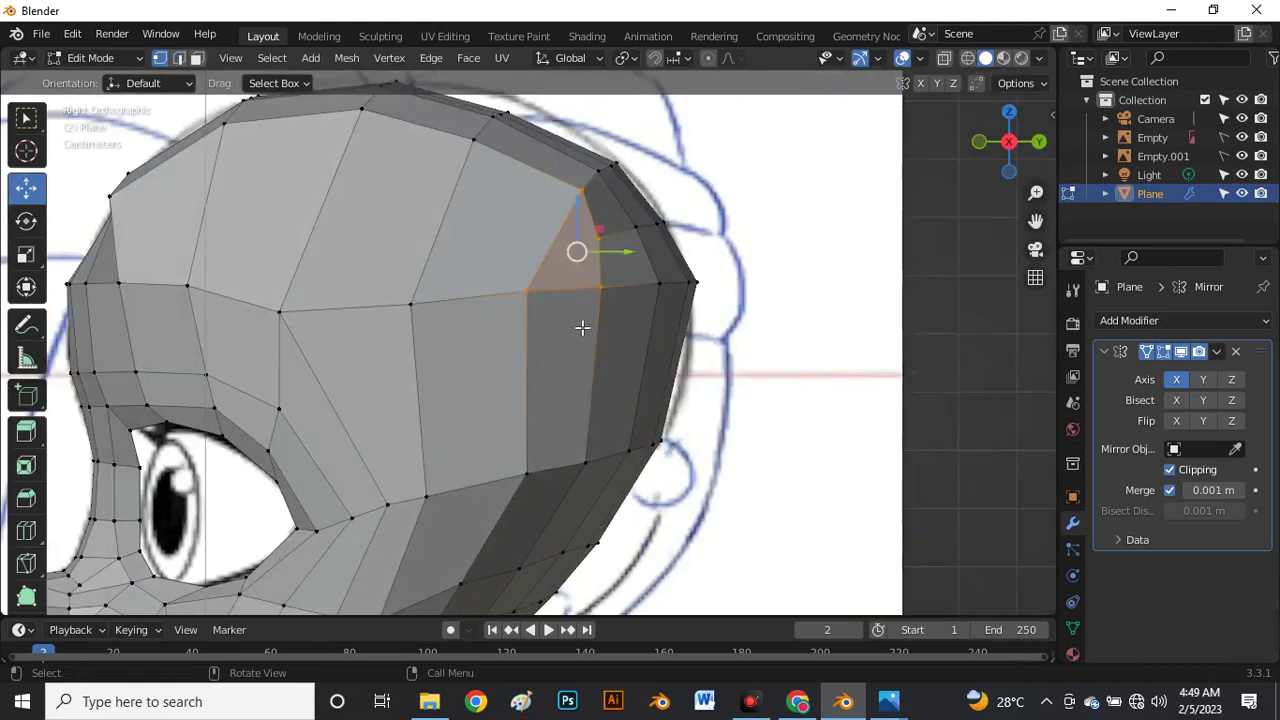
pyautogui.scroll(3, 453, 298)
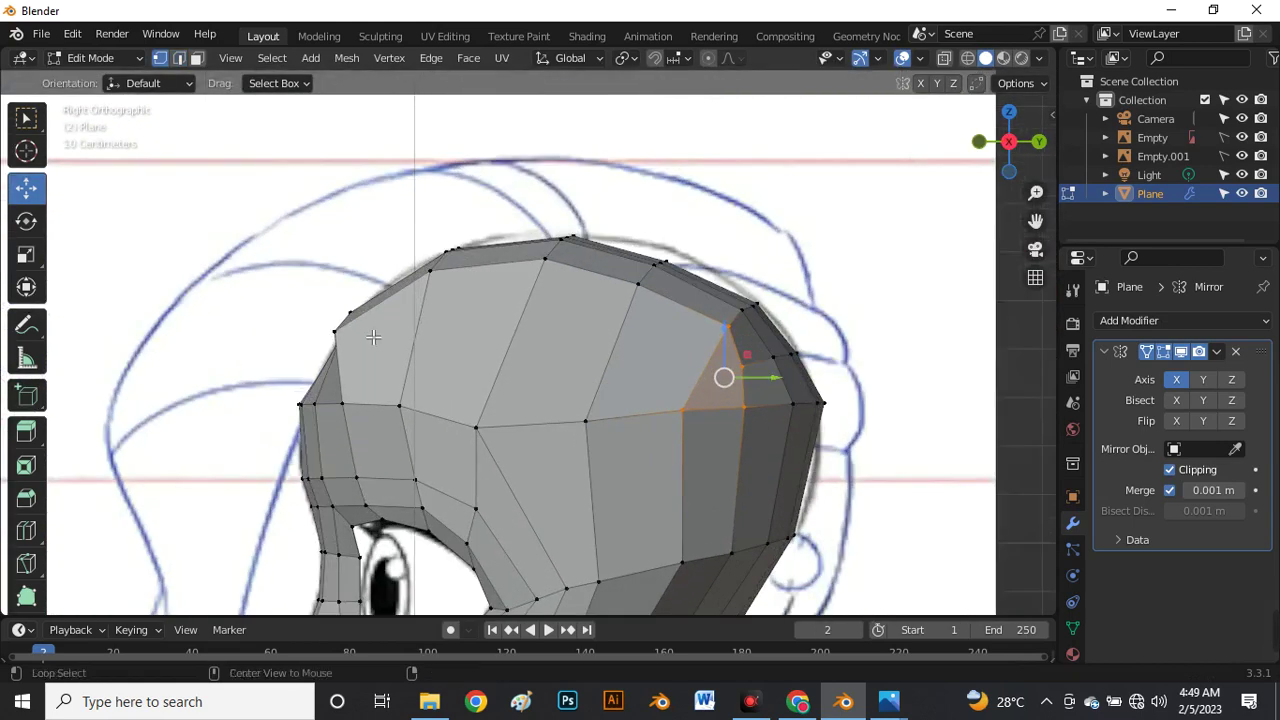
pyautogui.hotkey('alt', 'z')
pyautogui.scroll(3, 360, 340)
pyautogui.moveTo(326, 340); pyautogui.dragTo(401, 327)
pyautogui.hotkey('alt', 'z')
pyautogui.scroll(-4, 326, 298)
# Select the middle vertices of the upper forehead row and move them slightly forward in the right view.
pyautogui.moveTo(326, 298); pyautogui.dragTo(353, 392, button='middle')
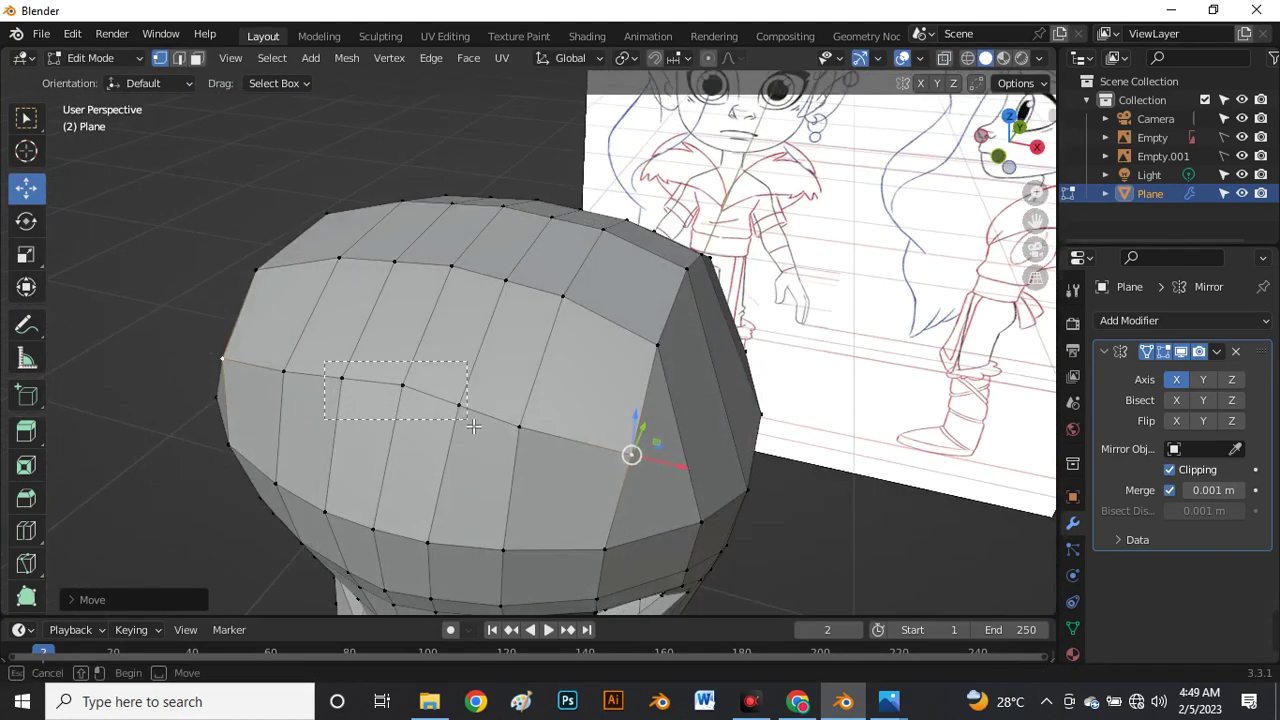
pyautogui.moveTo(473, 426); pyautogui.dragTo(472, 426)
pyautogui.click(473, 416)
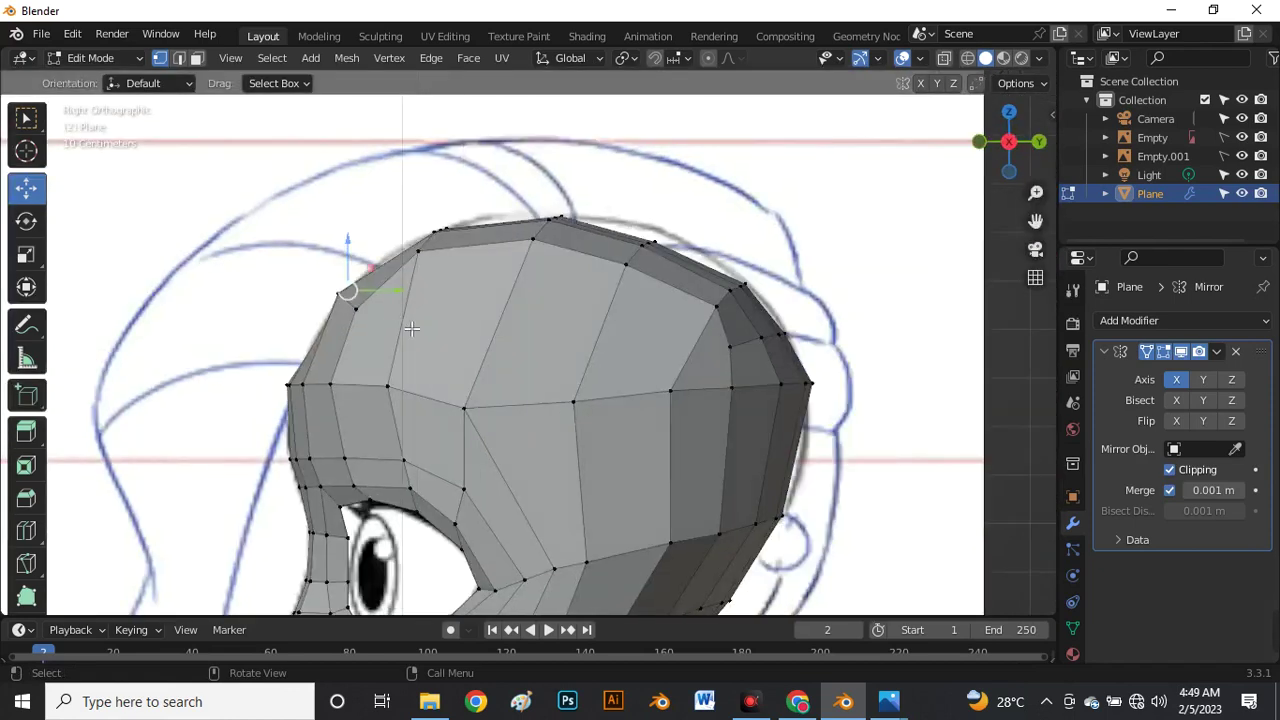
pyautogui.scroll(2, 343, 285)
pyautogui.press('g')
pyautogui.click(335, 292)
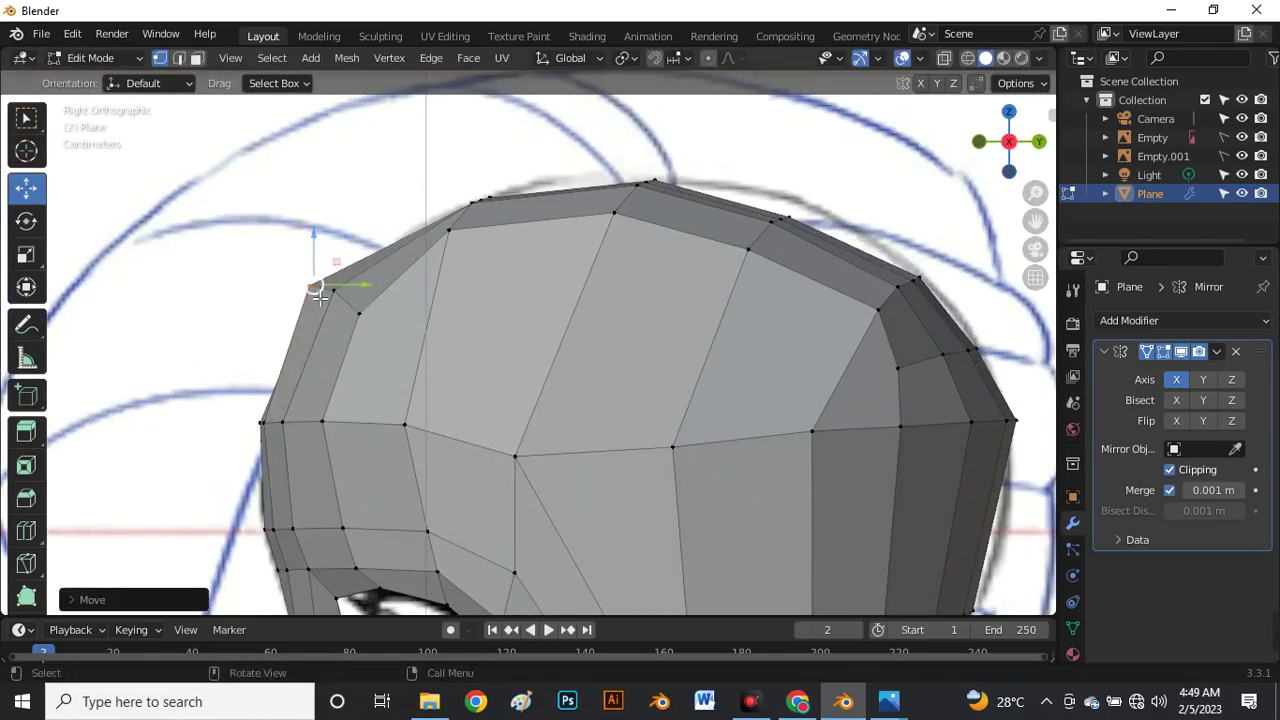
# Move the selected vertex of the upper forehead row slightly forward along Y in the right view.
pyautogui.hotkey('alt', 'z')
pyautogui.scroll(4, 333, 296)
pyautogui.scroll(-3, 333, 296)
pyautogui.moveTo(333, 296); pyautogui.dragTo(376, 323, button='middle')
pyautogui.hotkey('alt', 'z')
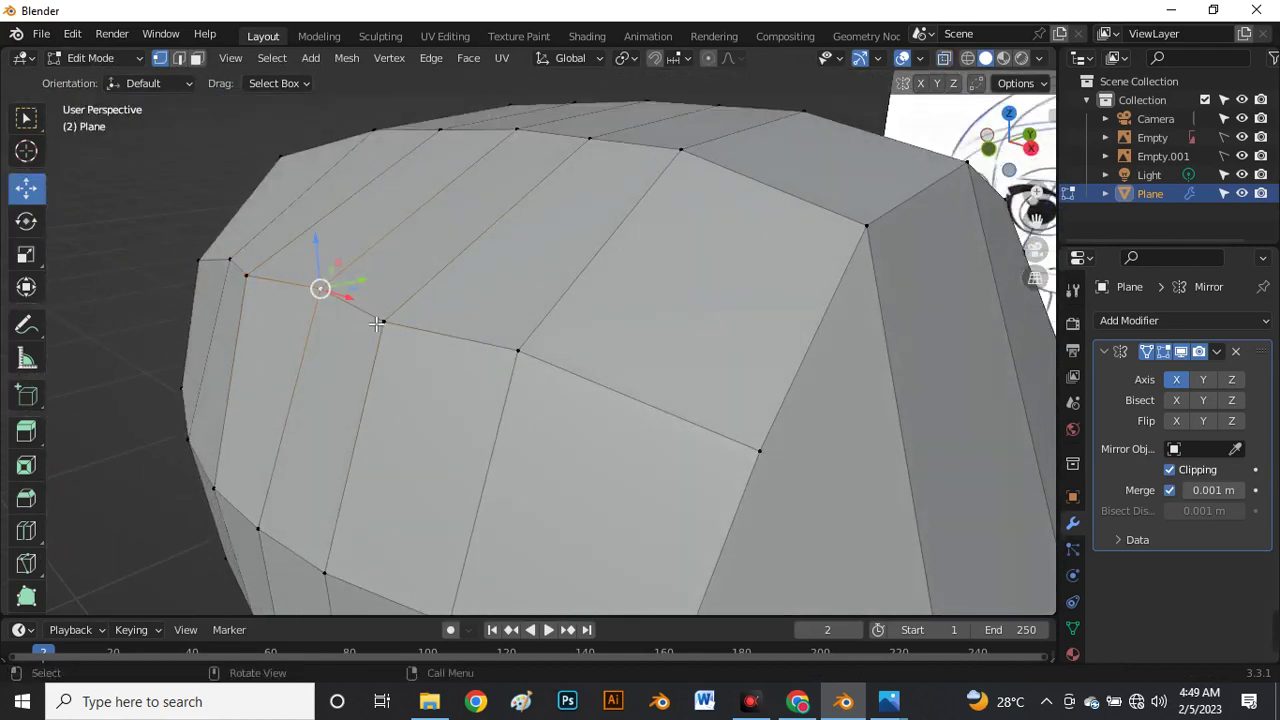
pyautogui.press('`')
pyautogui.click(516, 330)
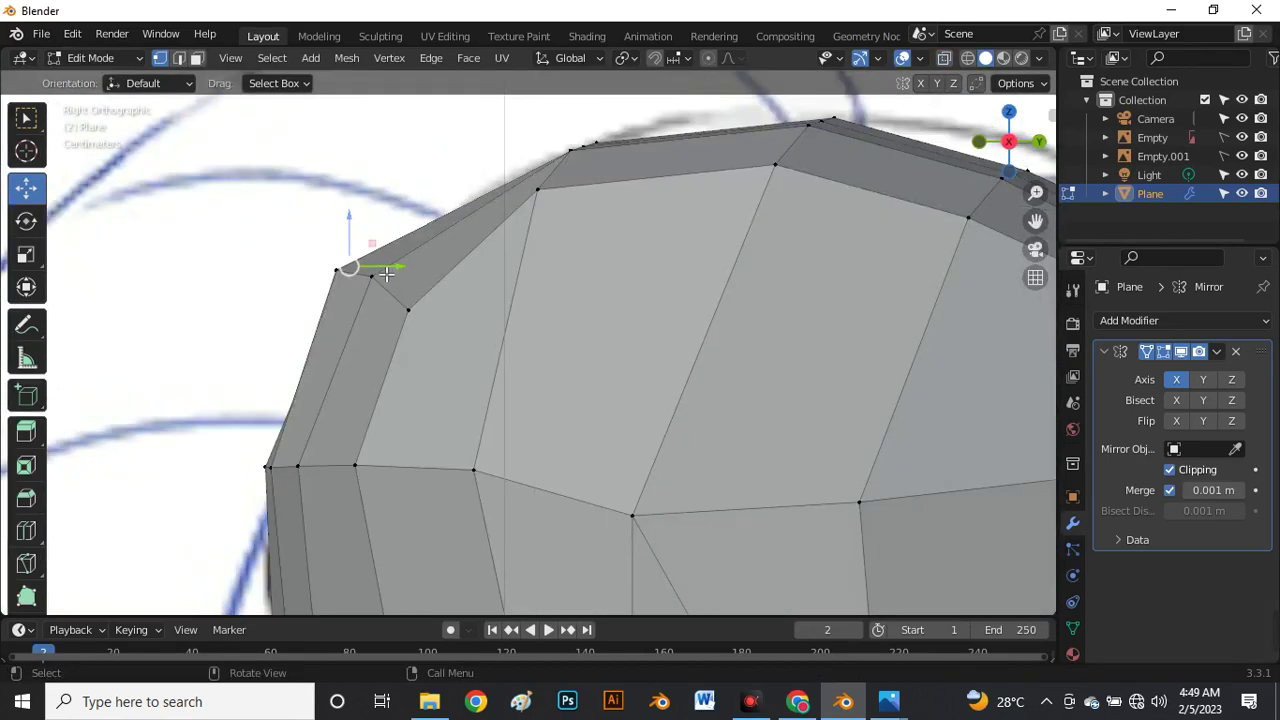
pyautogui.moveTo(386, 273); pyautogui.dragTo(352, 270)
# Select the whole upper forehead row through the mesh and move it backward and slightly down onto the reference head outline.
pyautogui.hotkey('alt', 'z')
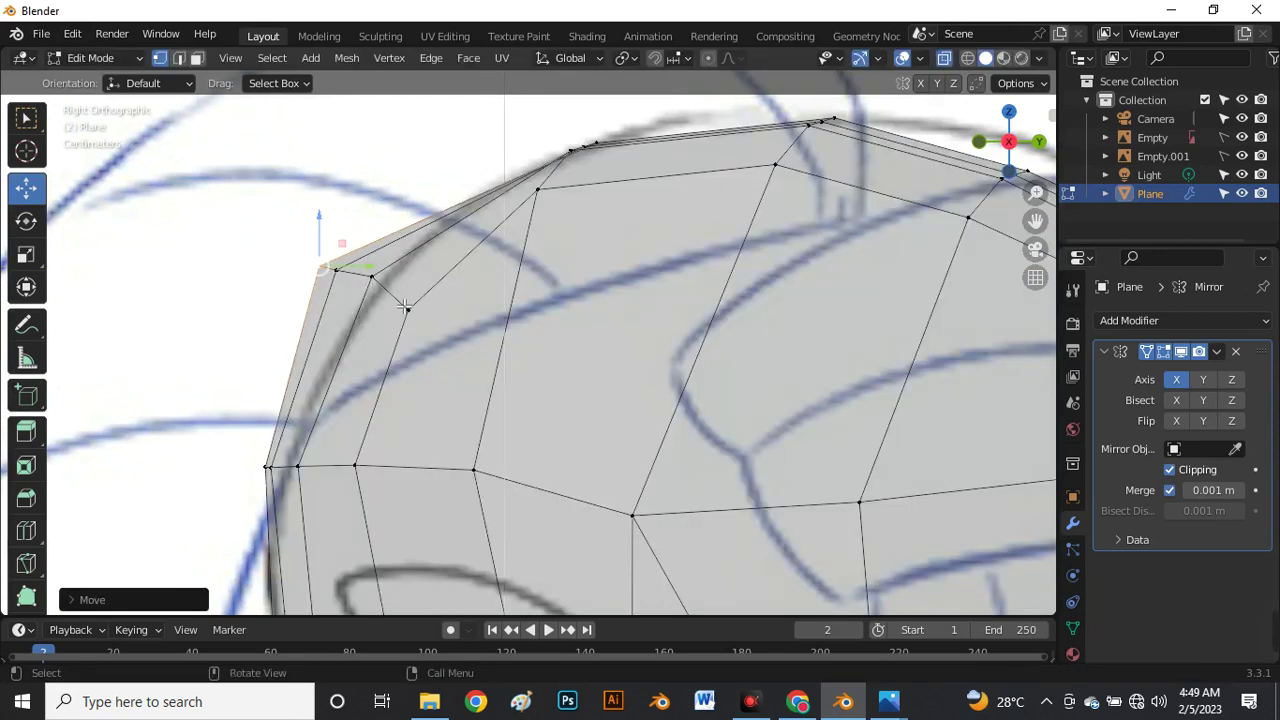
pyautogui.scroll(-1, 320, 292)
pyautogui.moveTo(289, 245); pyautogui.dragTo(468, 341)
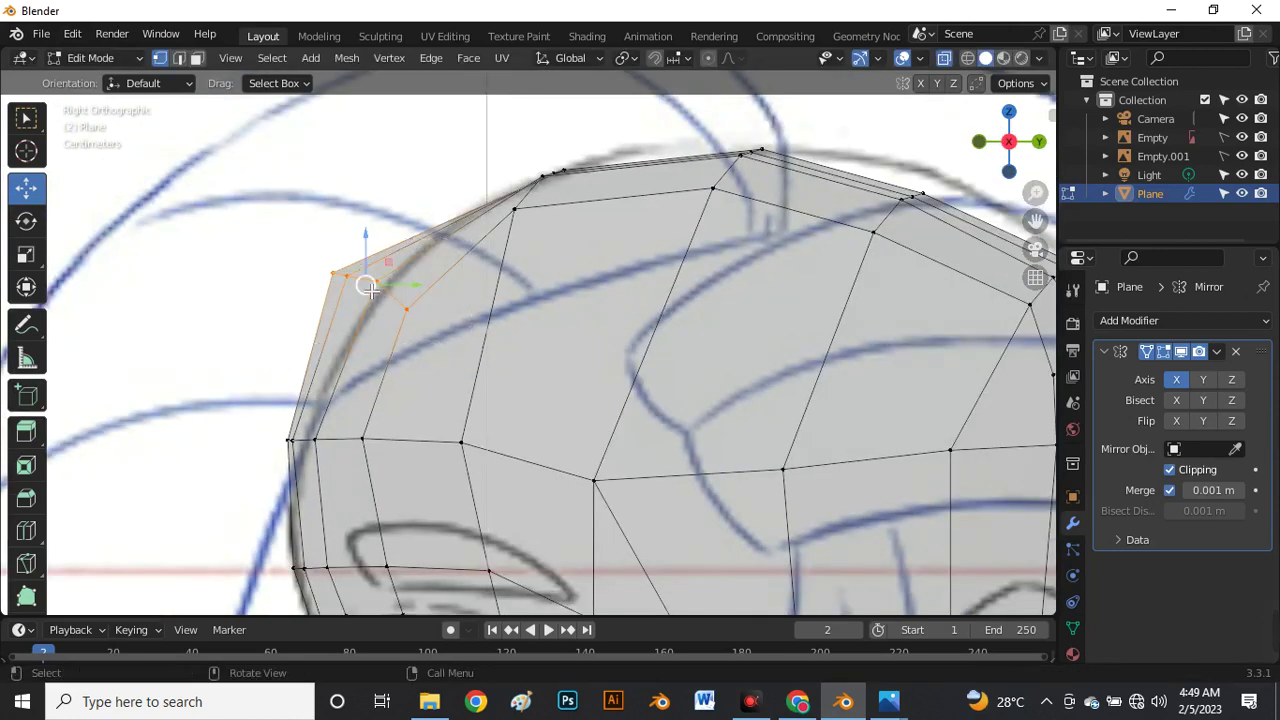
pyautogui.moveTo(368, 288); pyautogui.dragTo(418, 306)
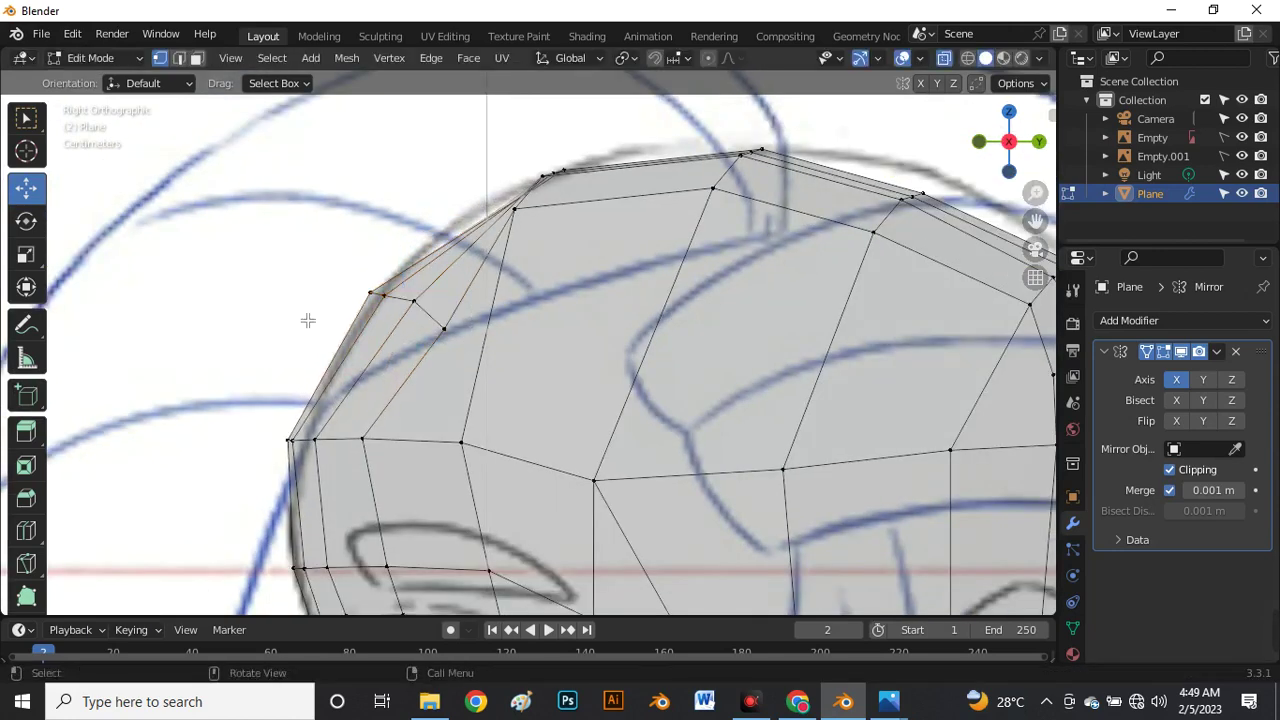
pyautogui.scroll(-5, 308, 320)
pyautogui.scroll(5, 427, 228)
pyautogui.scroll(-4, 427, 322)
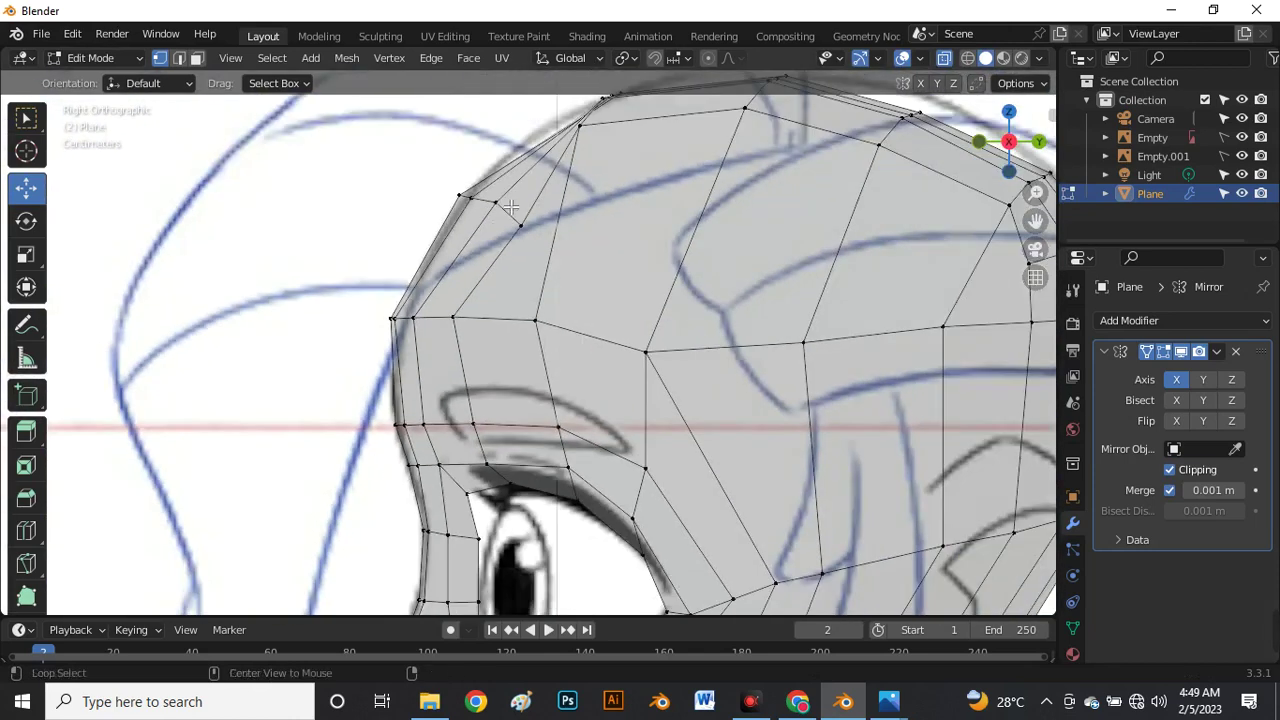
# Reposition the individual vertices of the upper forehead row in the right view, bringing its side vertex slightly forward.
pyautogui.scroll(6, 462, 270)
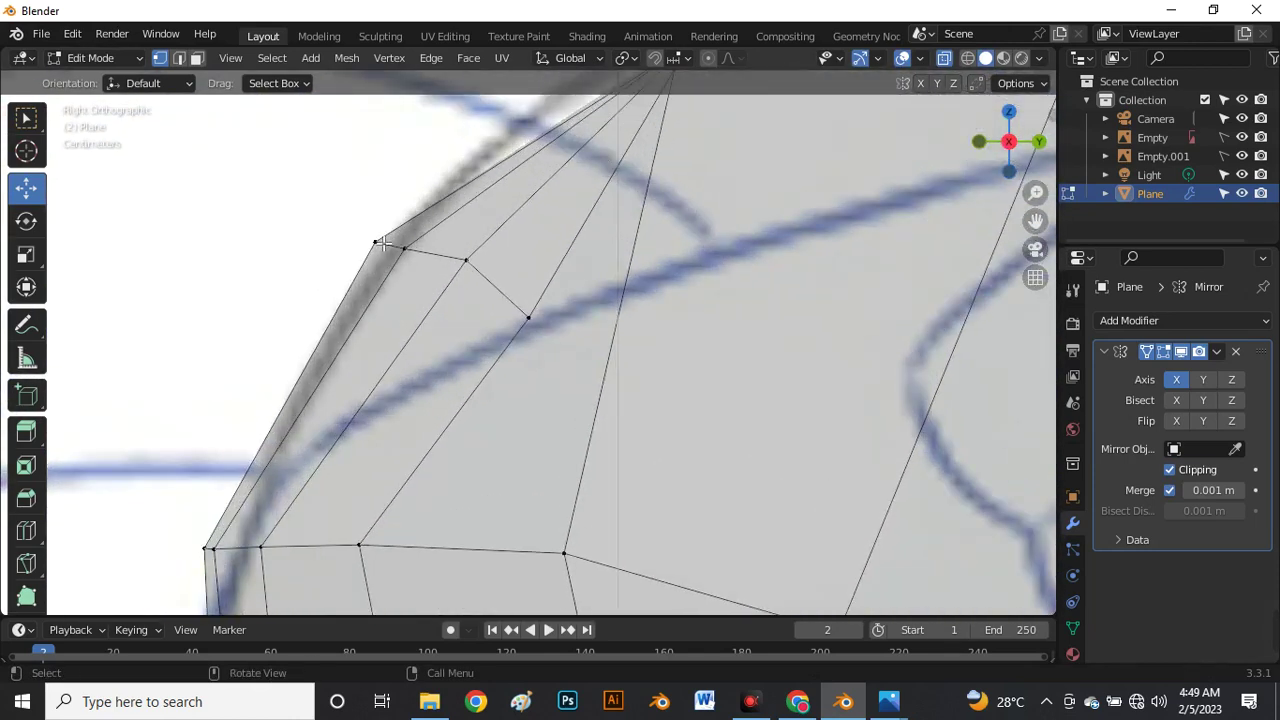
pyautogui.moveTo(440, 260)
pyautogui.mouseDown()
pyautogui.moveTo(400, 254)
pyautogui.moveTo(454, 273)
pyautogui.mouseUp()
pyautogui.click(471, 273)
pyautogui.click(530, 325)
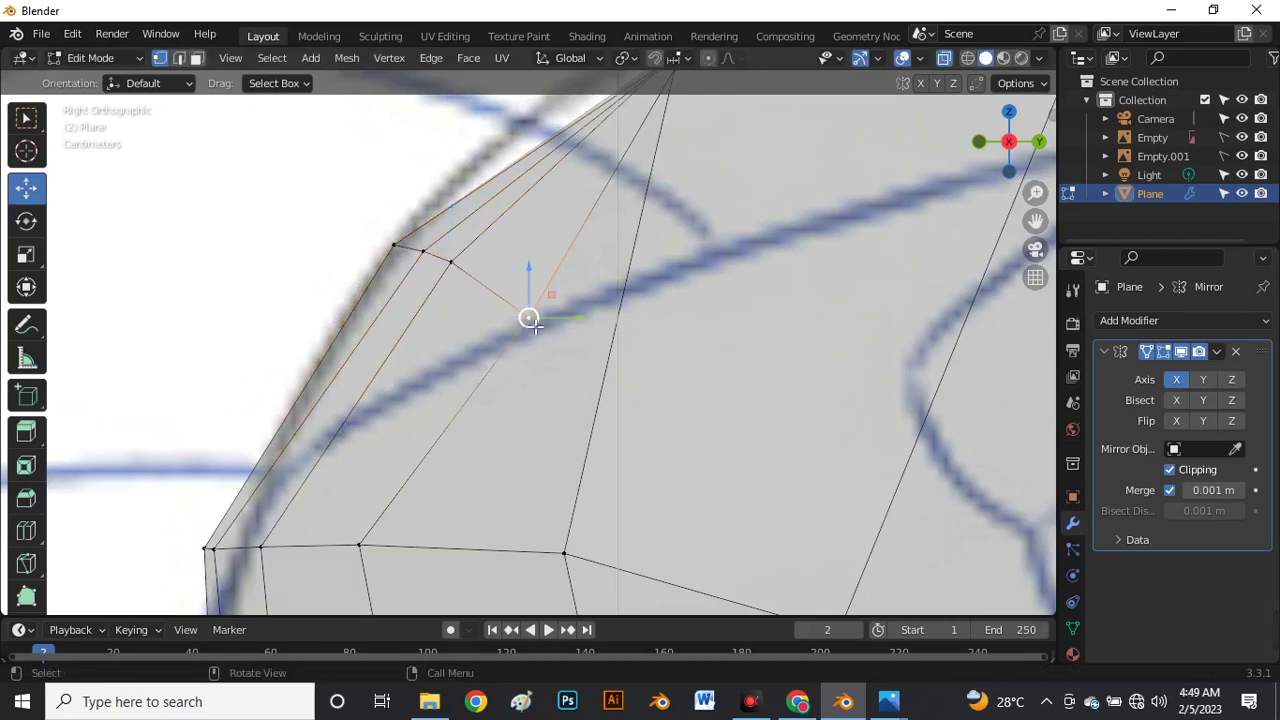
pyautogui.moveTo(530, 324); pyautogui.dragTo(513, 312)
pyautogui.scroll(-4, 513, 300)
pyautogui.scroll(3, 513, 253)
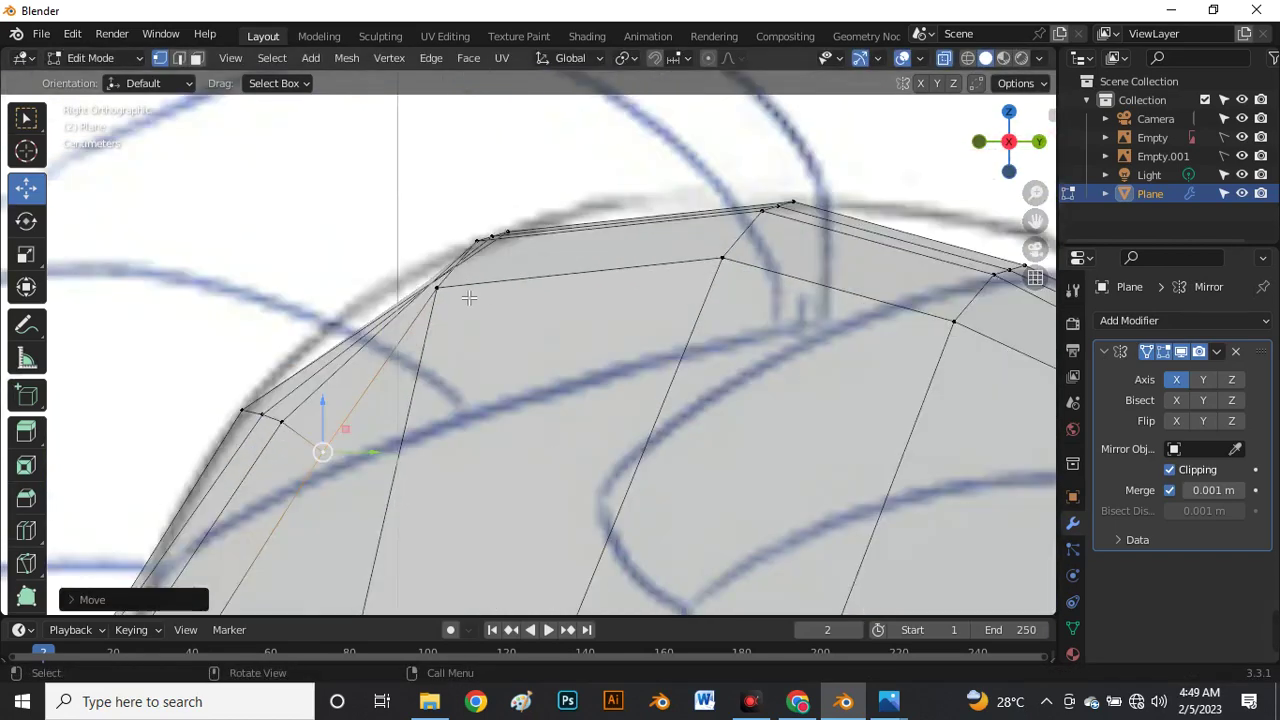
# Move the side and middle vertices of the front crown row backward and down to spread them into a column.
pyautogui.click(438, 289)
pyautogui.moveTo(440, 290); pyautogui.dragTo(478, 298)
pyautogui.click(480, 243)
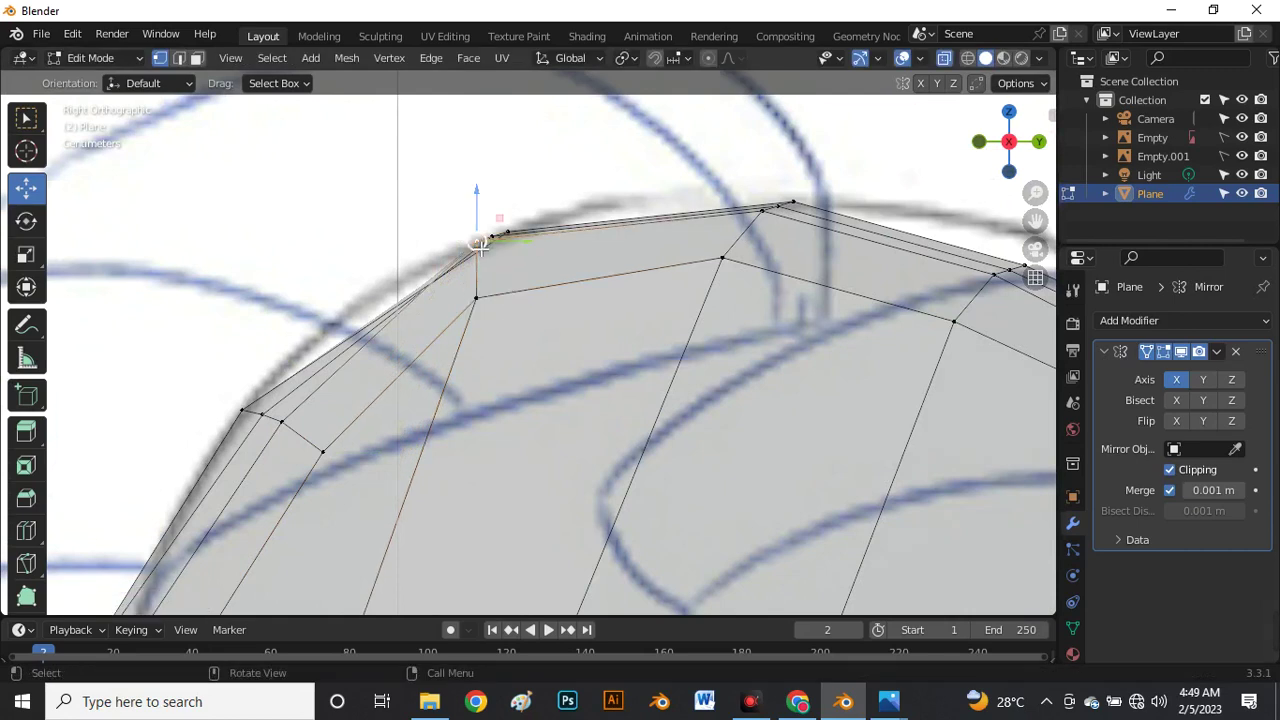
pyautogui.moveTo(484, 249); pyautogui.dragTo(528, 317)
pyautogui.scroll(2, 478, 301)
pyautogui.click(480, 302)
pyautogui.scroll(4, 488, 188)
pyautogui.click(515, 236)
pyautogui.moveTo(520, 240); pyautogui.dragTo(555, 266)
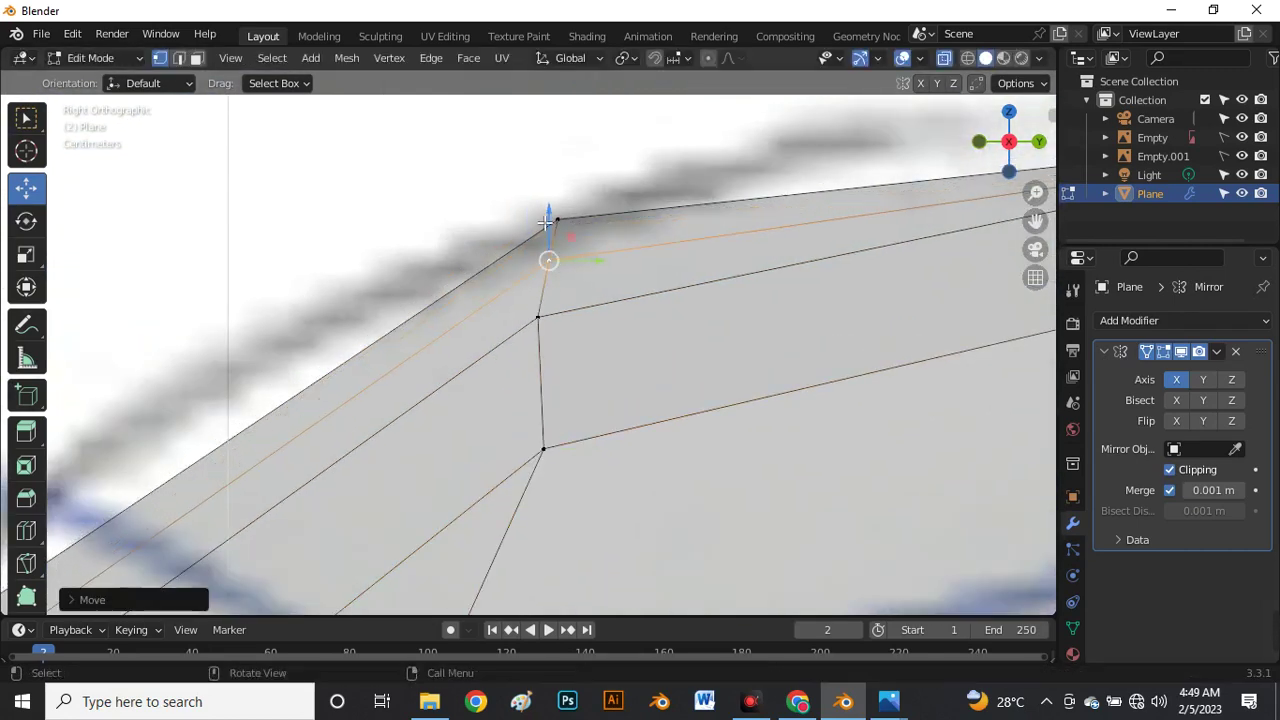
# Shift the upper vertices of the front crown row forward and even out the column against the head outline.
pyautogui.click(556, 219)
pyautogui.moveTo(557, 220); pyautogui.dragTo(519, 245)
pyautogui.scroll(-3, 525, 229)
pyautogui.scroll(1, 527, 232)
pyautogui.click(537, 247)
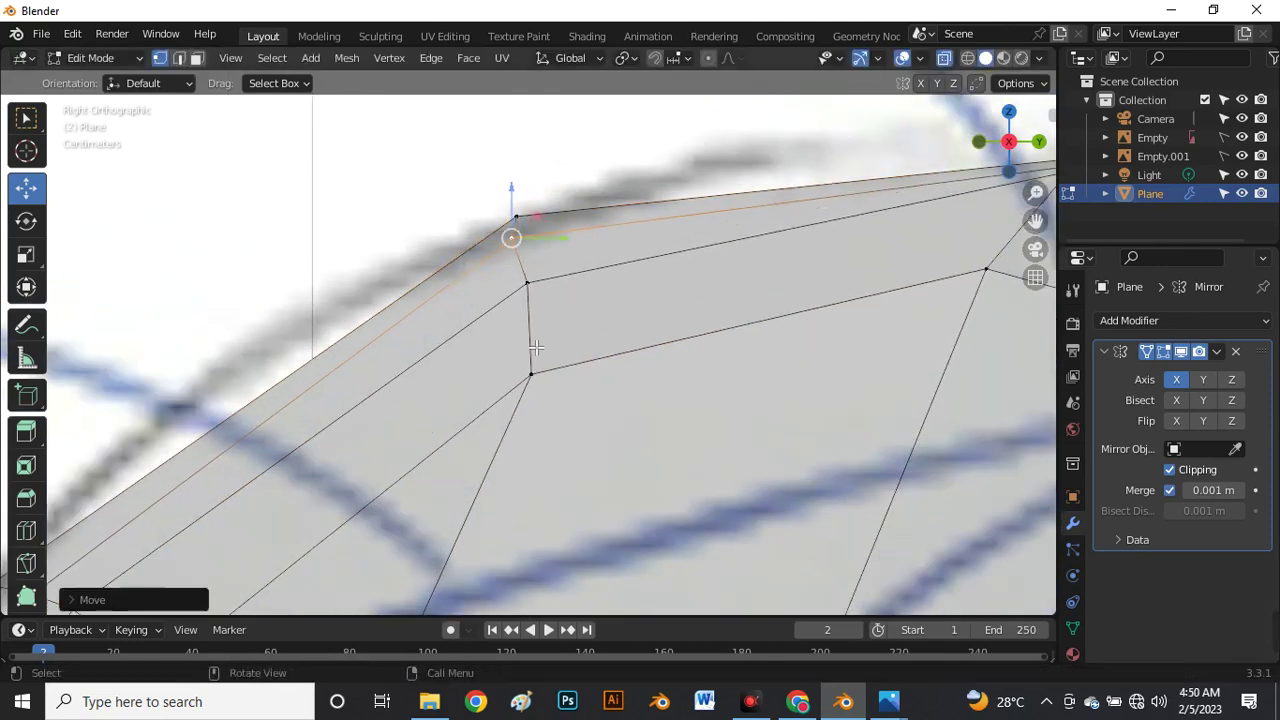
pyautogui.click(538, 376)
pyautogui.moveTo(538, 378); pyautogui.dragTo(549, 380)
pyautogui.click(535, 289)
pyautogui.moveTo(535, 291); pyautogui.dragTo(430, 262)
pyautogui.scroll(-4, 515, 270)
pyautogui.scroll(-4, 430, 262)
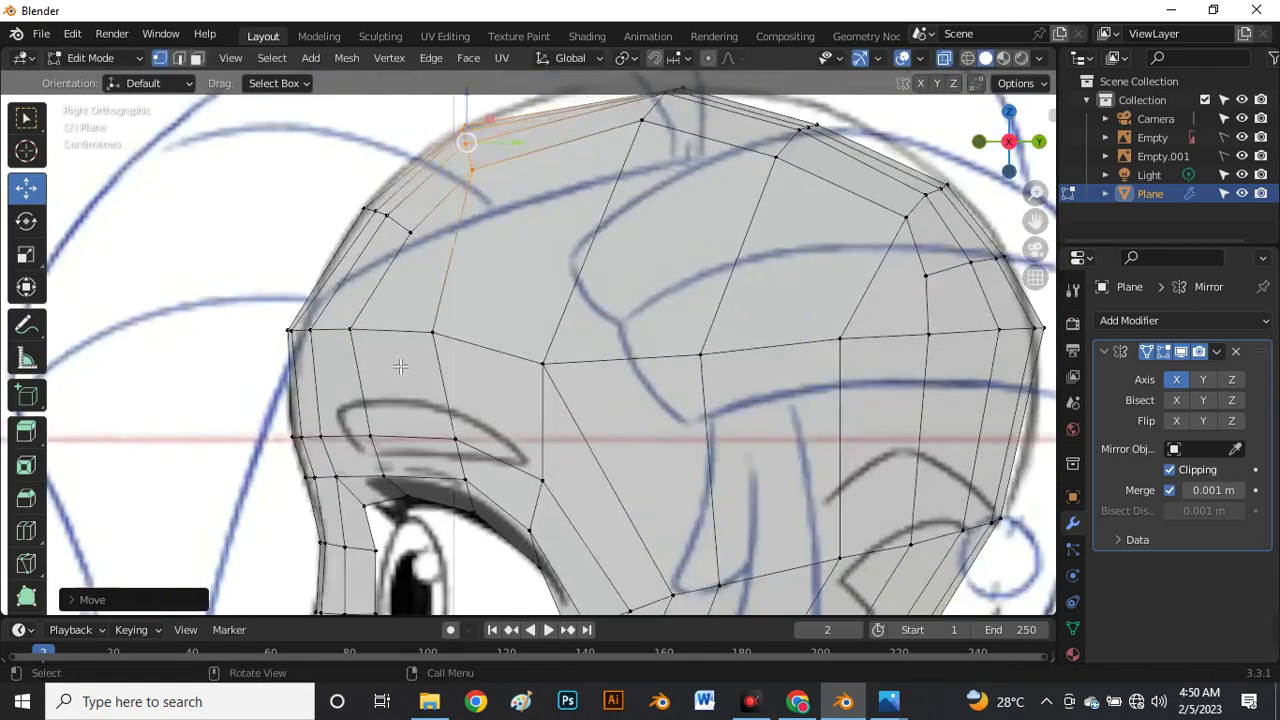
# Raise the temple vertex of the skull's horizontal loop, and move the top crown row forward to fit the outline.
pyautogui.moveTo(542, 363); pyautogui.dragTo(553, 327)
pyautogui.scroll(-2, 469, 326)
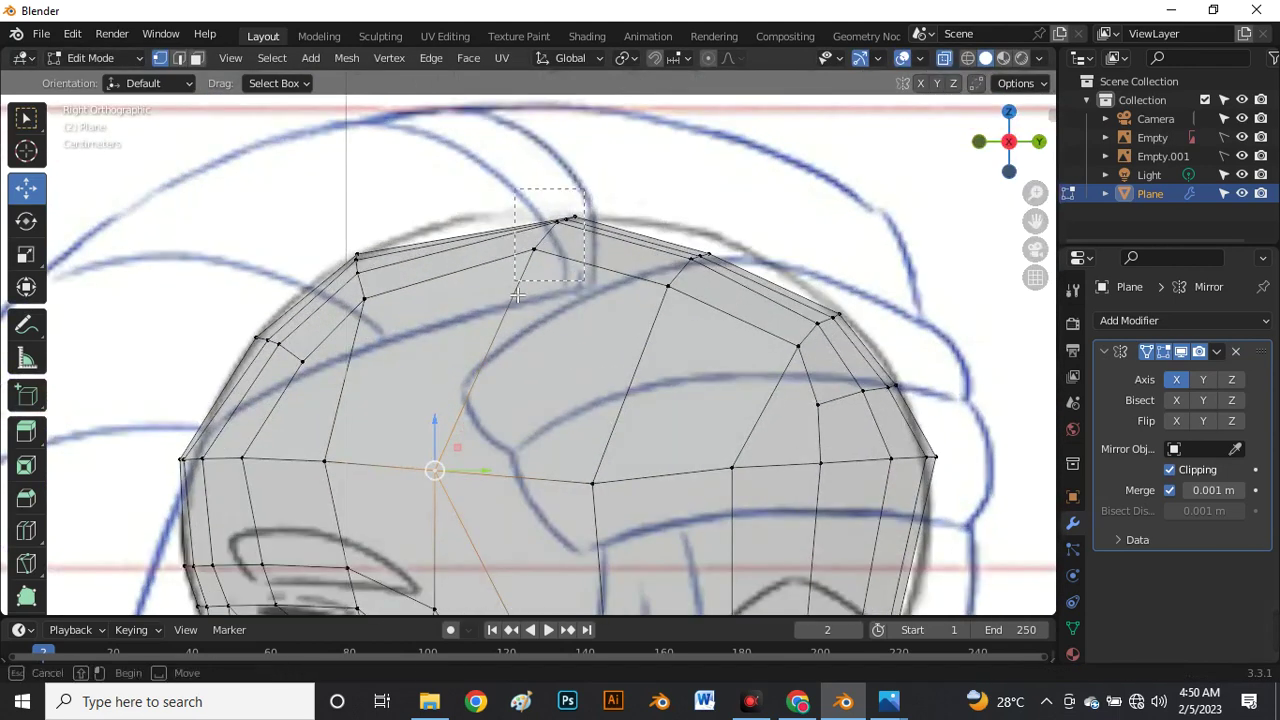
pyautogui.click(566, 214)
pyautogui.press('g')
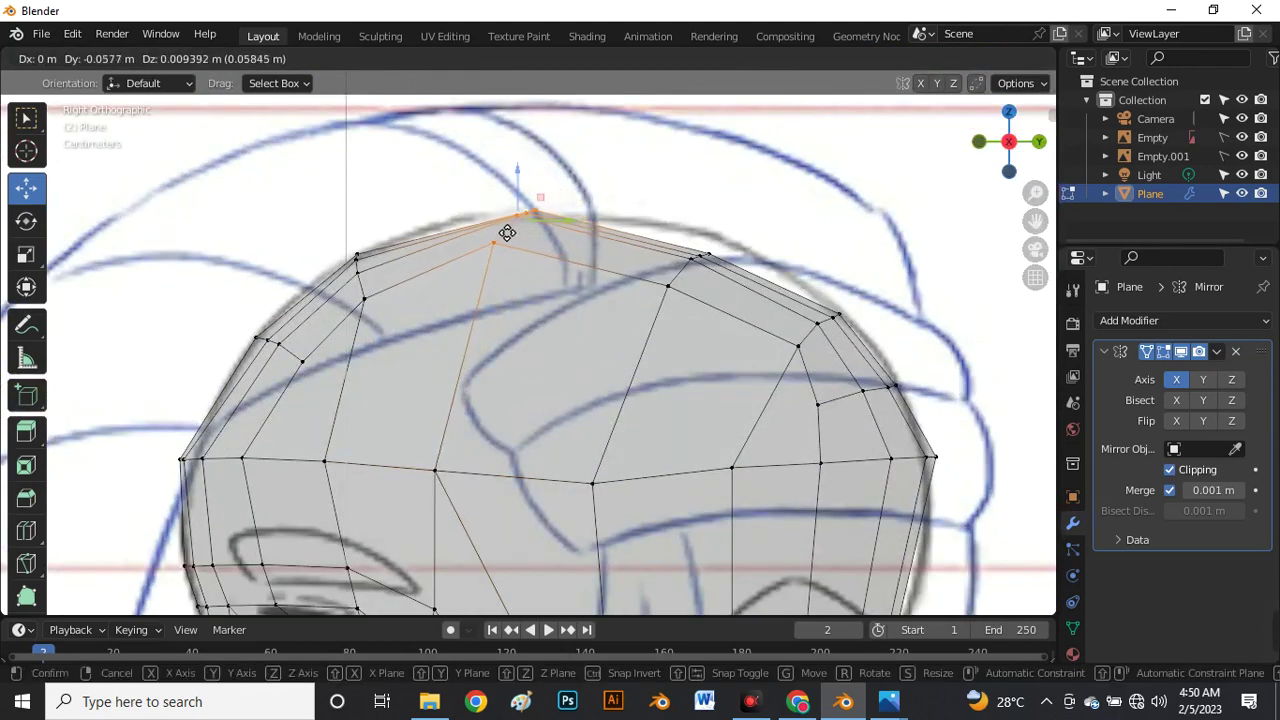
pyautogui.click(485, 242)
# Move the two crown rows toward the back of the head forward and up onto the reference outline.
pyautogui.click(689, 271)
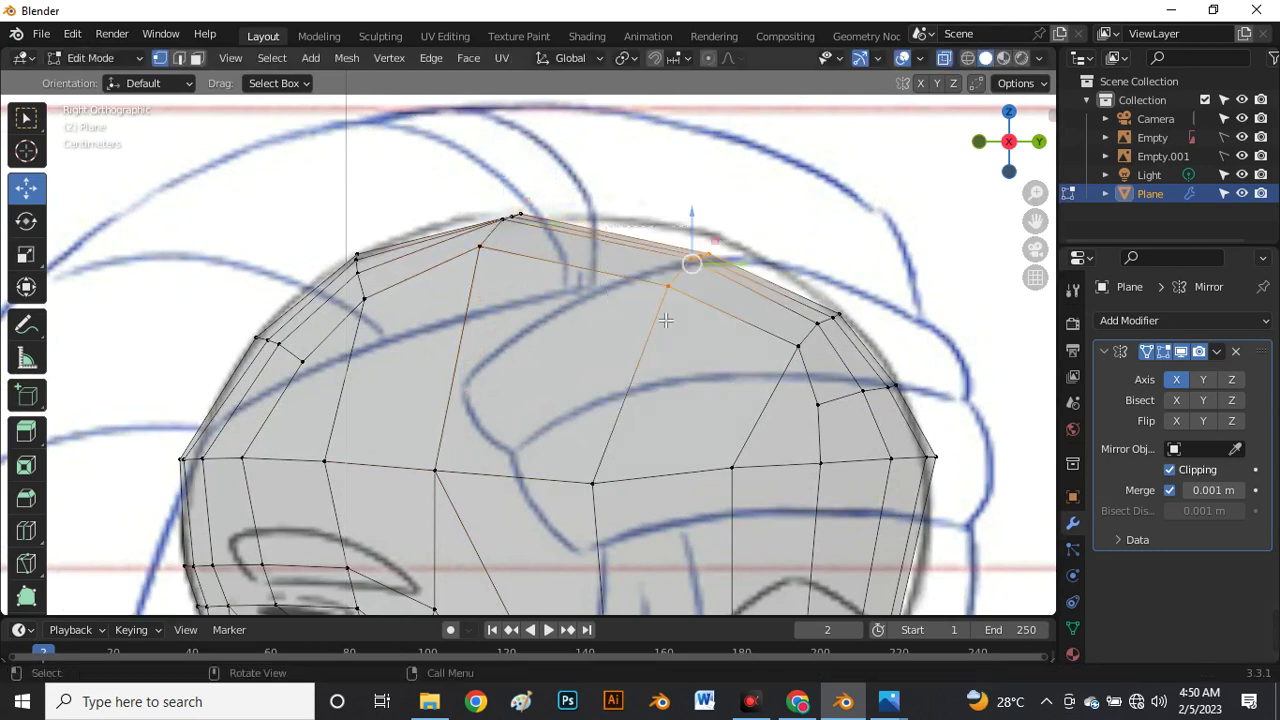
pyautogui.press('g')
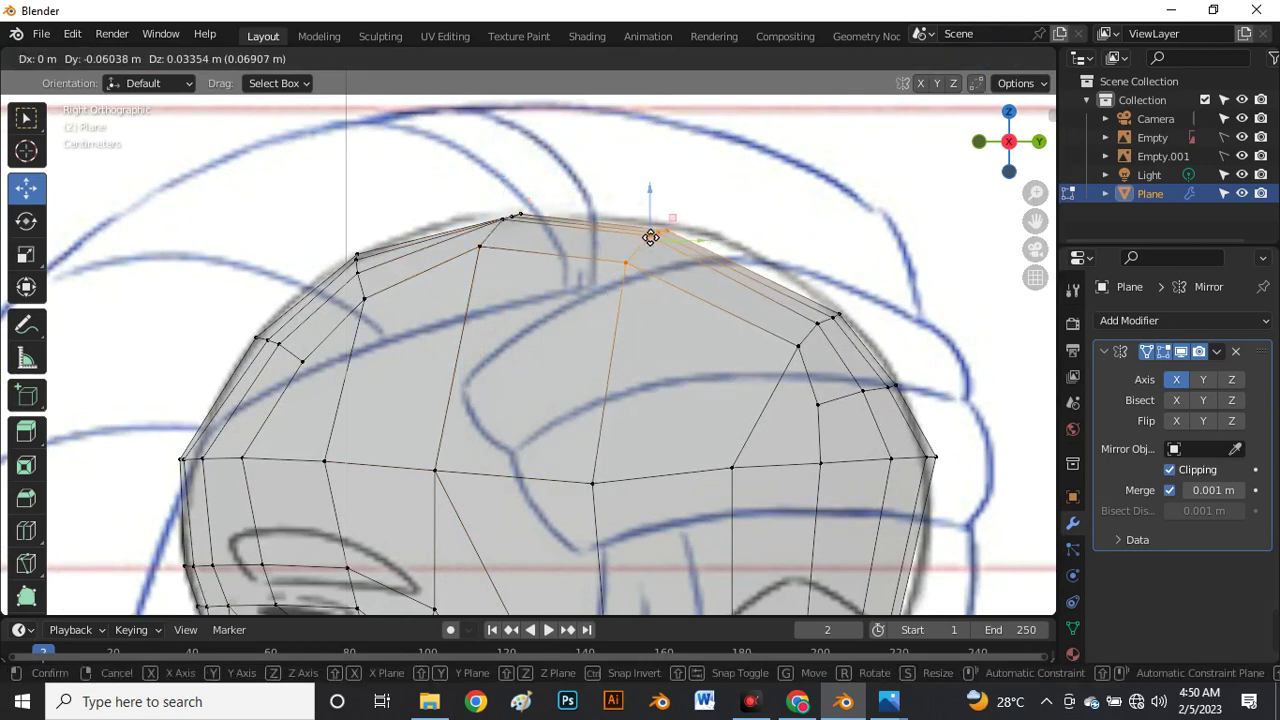
pyautogui.click(649, 238)
pyautogui.click(818, 324)
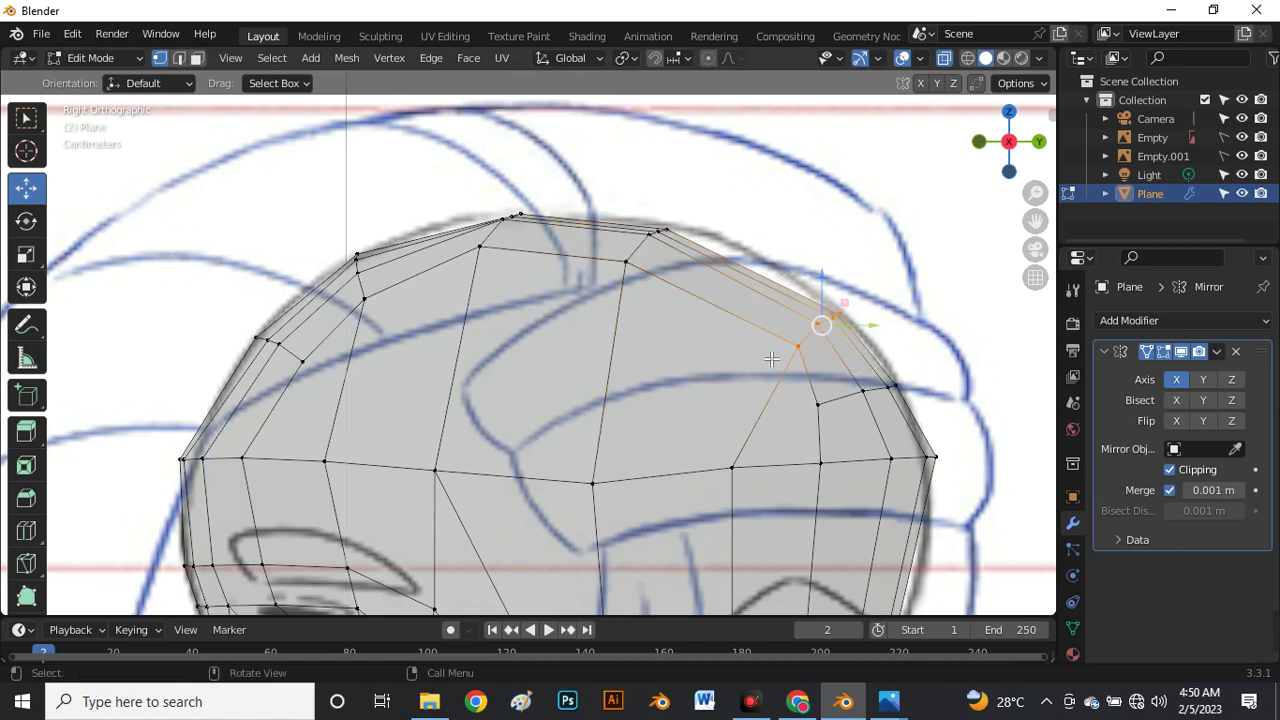
pyautogui.moveTo(835, 325); pyautogui.dragTo(799, 289)
# Reposition the vertices of the upper back rows individually to round the back of the skull in the right view.
pyautogui.click(863, 390)
pyautogui.moveTo(863, 390); pyautogui.dragTo(852, 364)
pyautogui.moveTo(758, 310); pyautogui.dragTo(749, 307)
pyautogui.click(808, 383)
pyautogui.moveTo(808, 382); pyautogui.dragTo(812, 384)
pyautogui.scroll(-3, 640, 345)
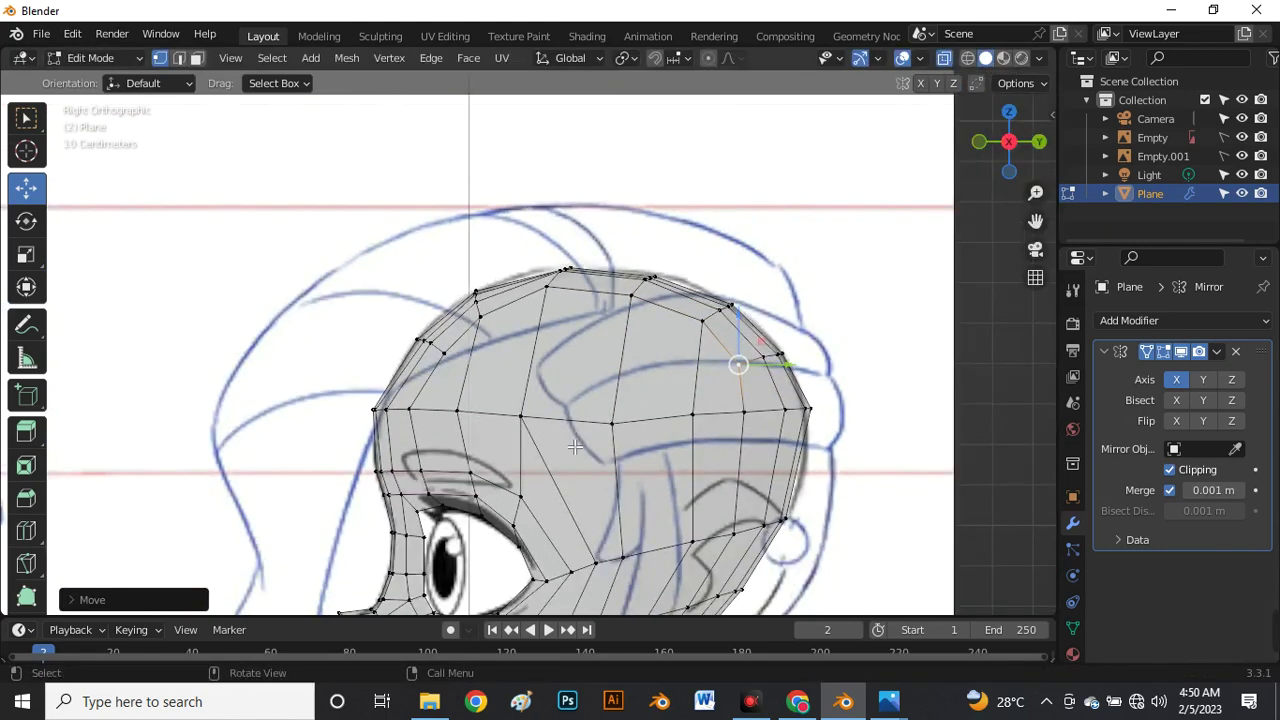
# Select the back part of the horizontal edge loop around the skull and scale it along Z until it is level.
pyautogui.keyDown('alt'); pyautogui.click(569, 432); pyautogui.keyUp('alt')
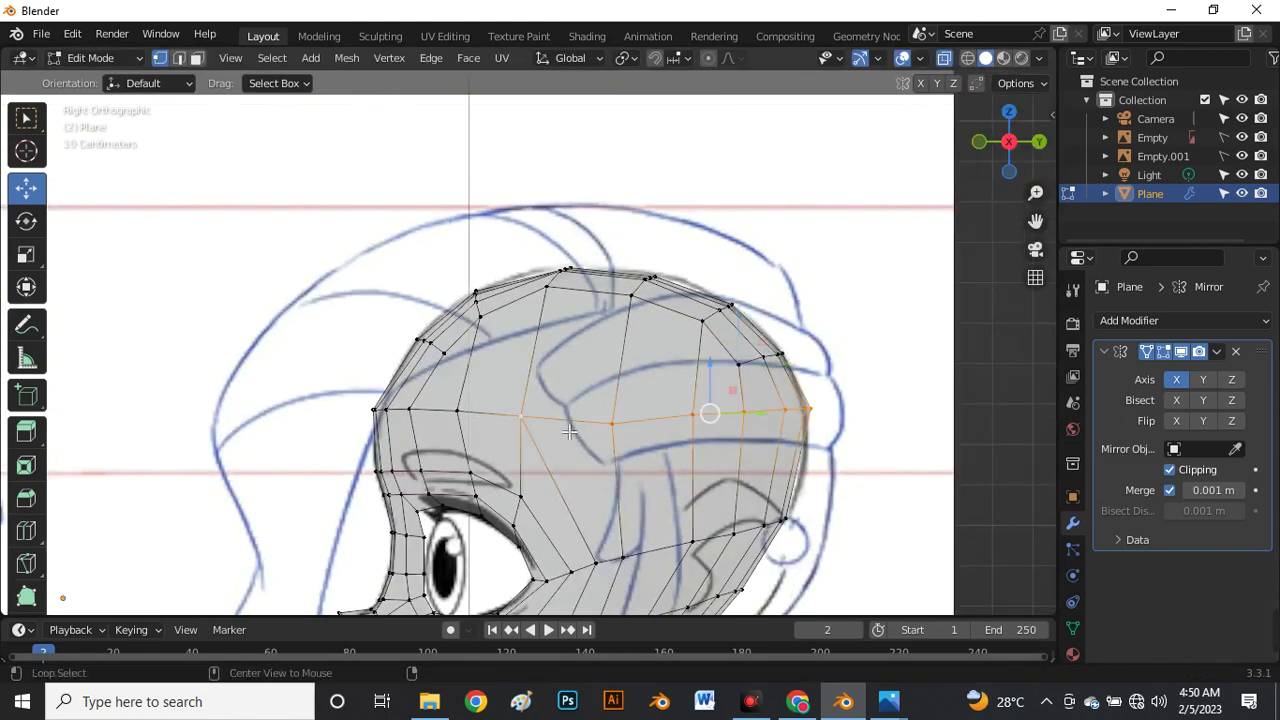
pyautogui.click(26, 254)
pyautogui.moveTo(711, 366); pyautogui.dragTo(713, 368)
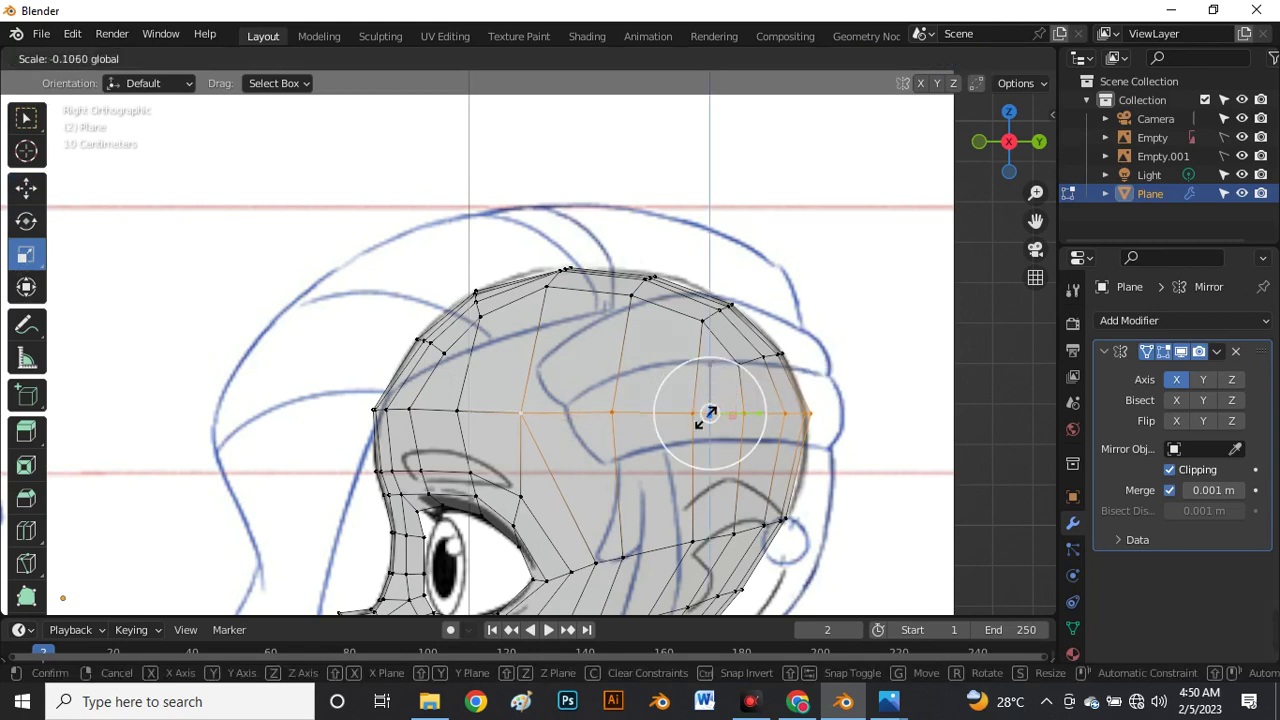
pyautogui.moveTo(708, 413); pyautogui.dragTo(709, 414)
# Select the forehead vertices of the same horizontal loop and scale them along Z to level them with the rest.
pyautogui.moveTo(299, 378); pyautogui.dragTo(503, 413)
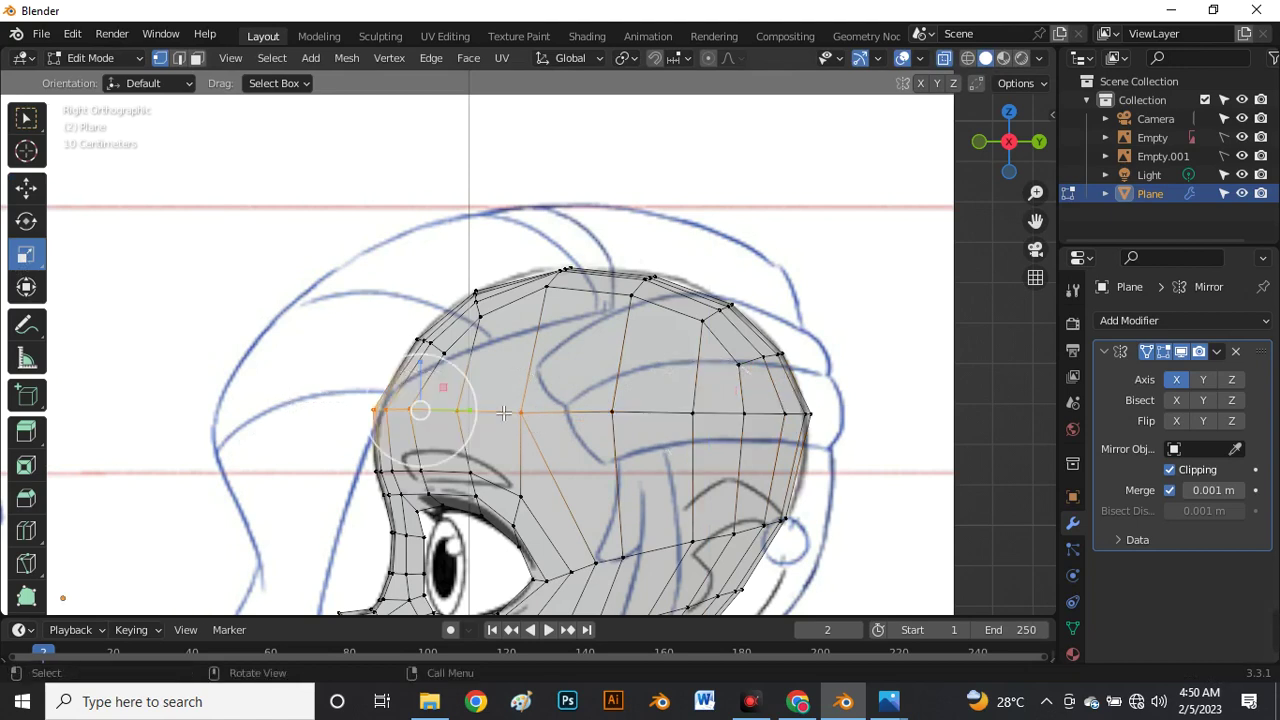
pyautogui.moveTo(426, 369); pyautogui.dragTo(421, 377)
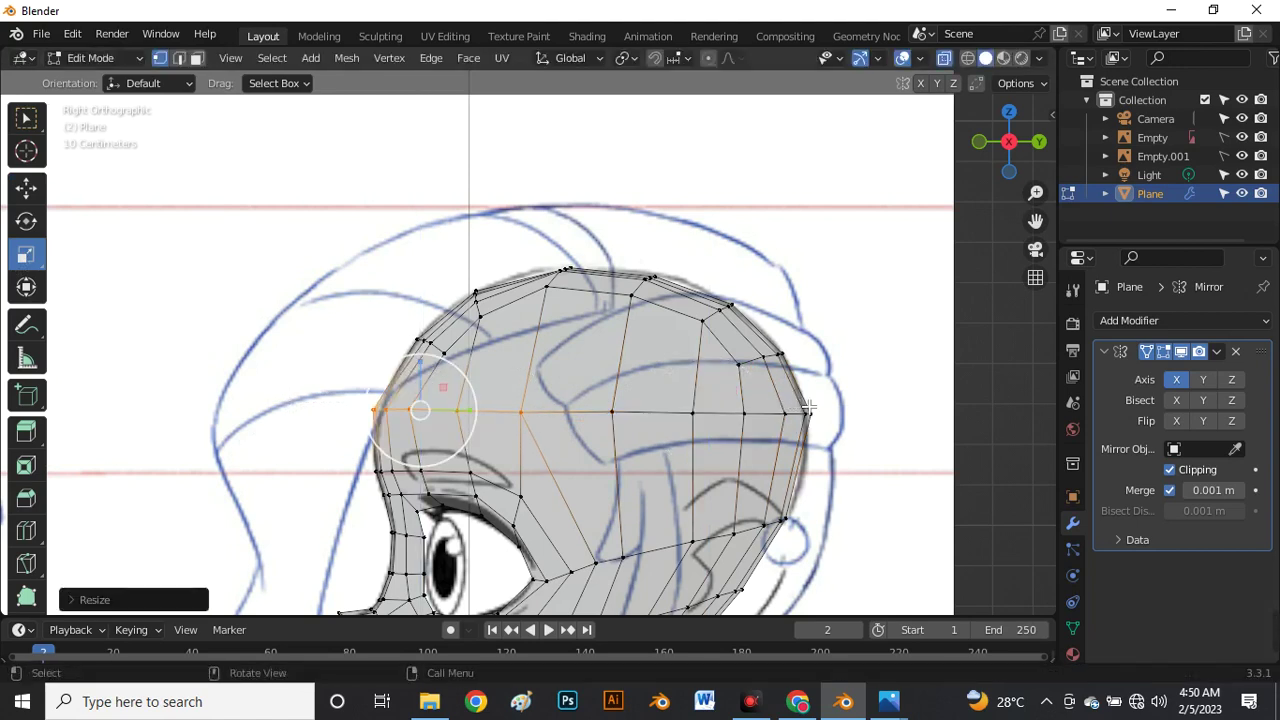
pyautogui.click(864, 386)
pyautogui.scroll(-5, 632, 338)
pyautogui.scroll(4, 605, 370)
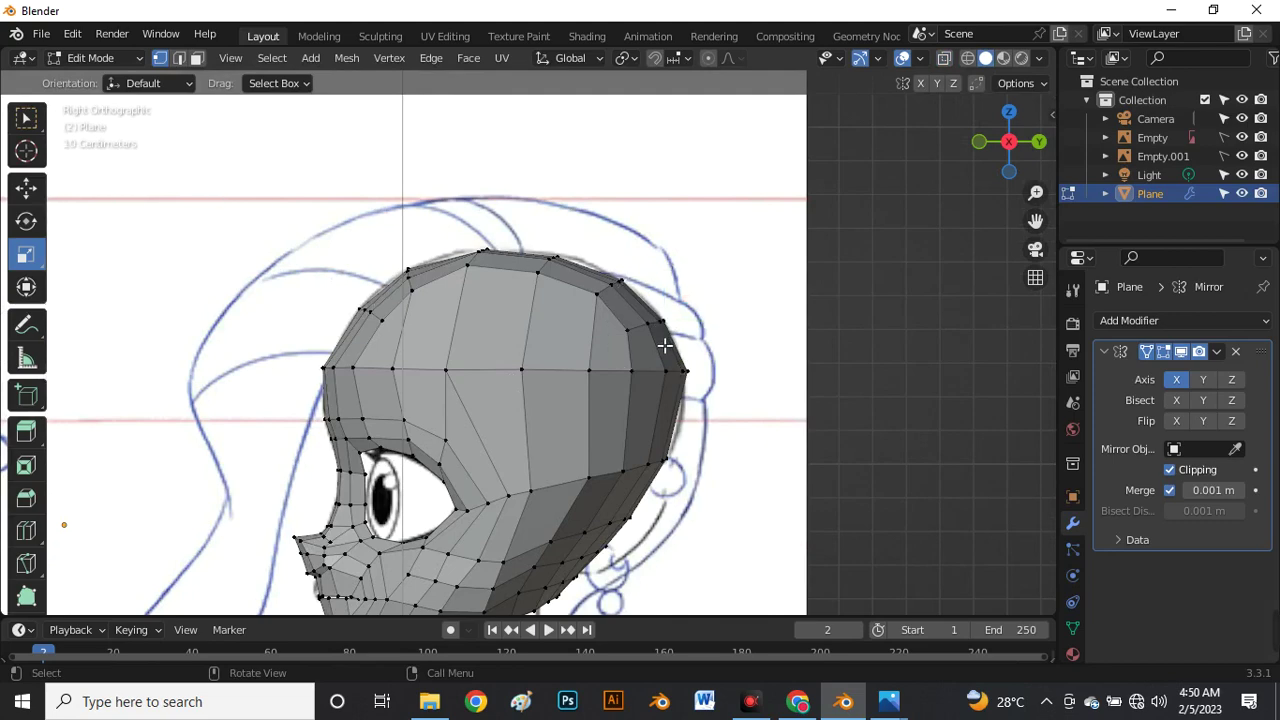
pyautogui.scroll(-4, 665, 345)
pyautogui.scroll(4, 604, 395)
pyautogui.moveTo(506, 379)
pyautogui.mouseDown(button='middle')
pyautogui.moveTo(637, 406)
pyautogui.moveTo(576, 342)
pyautogui.moveTo(649, 314)
pyautogui.moveTo(662, 287)
pyautogui.mouseUp(button='middle')
# In the front view, select the outermost crown edge loop and edge-slide it outward and down toward the head outline.
pyautogui.press('`')
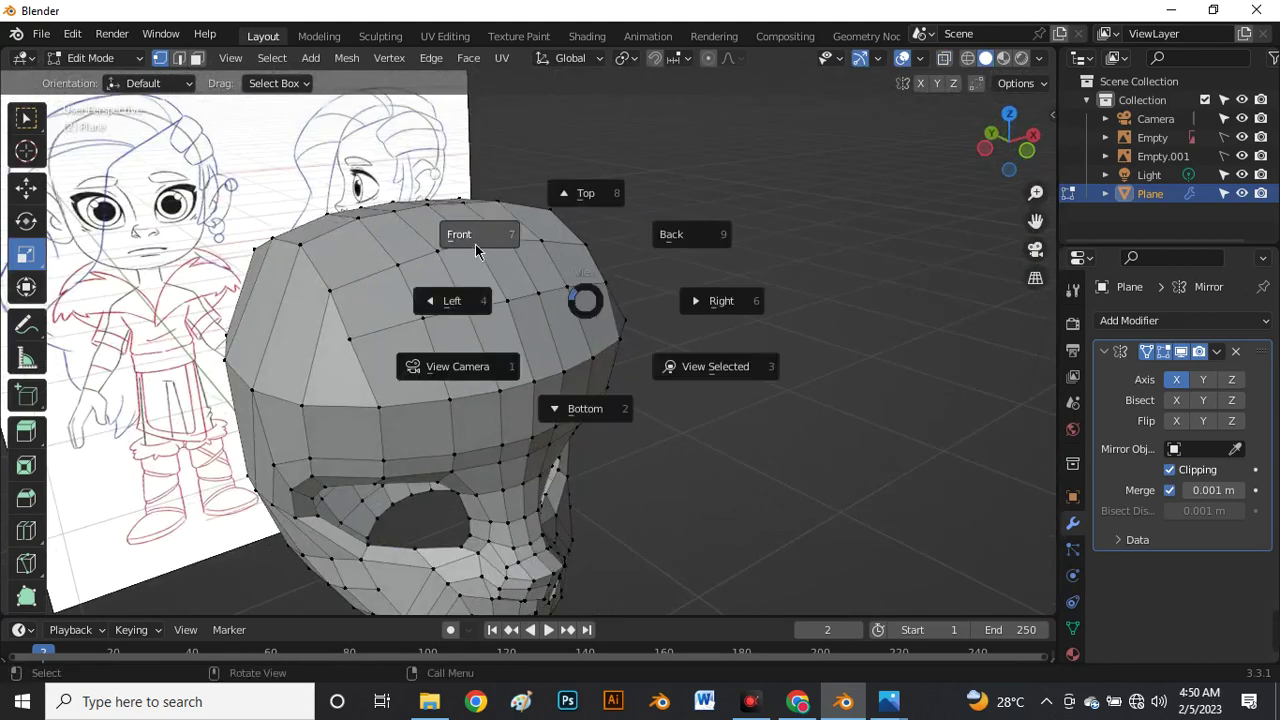
pyautogui.click(477, 247)
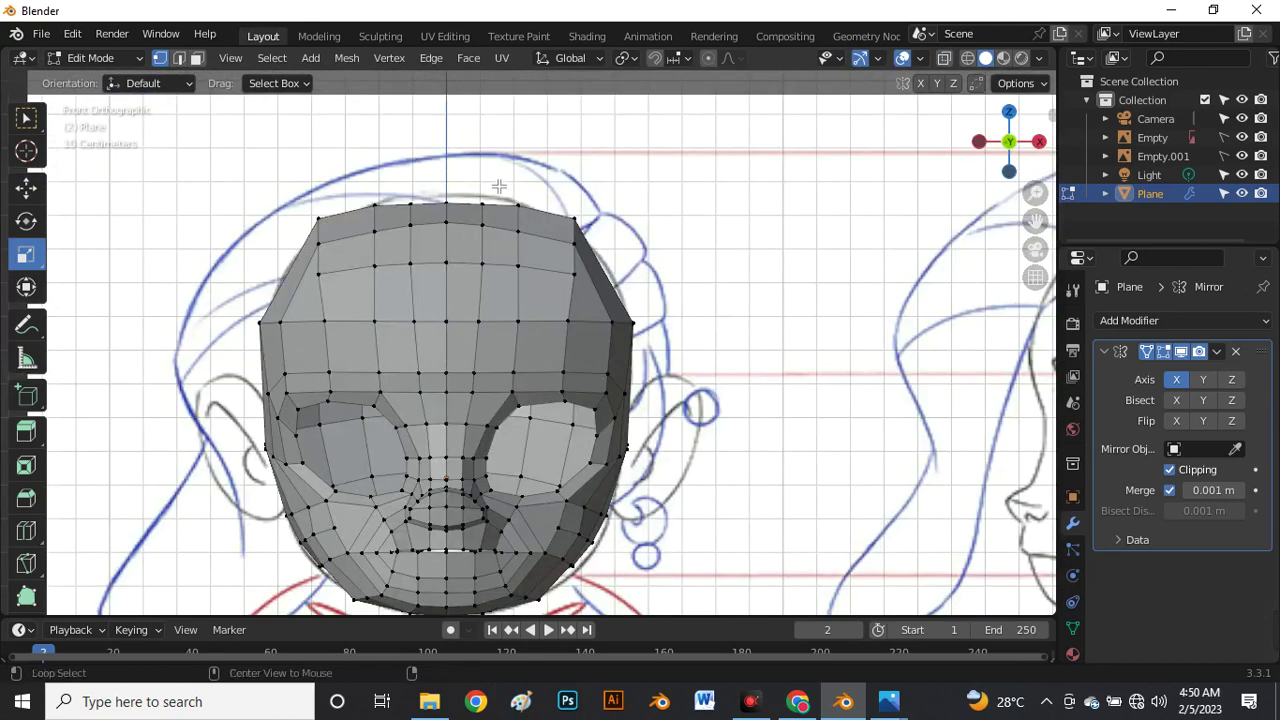
pyautogui.hotkey('alt', 'z')
pyautogui.scroll(4, 571, 206)
pyautogui.keyDown('alt'); pyautogui.click(656, 395); pyautogui.keyUp('alt')
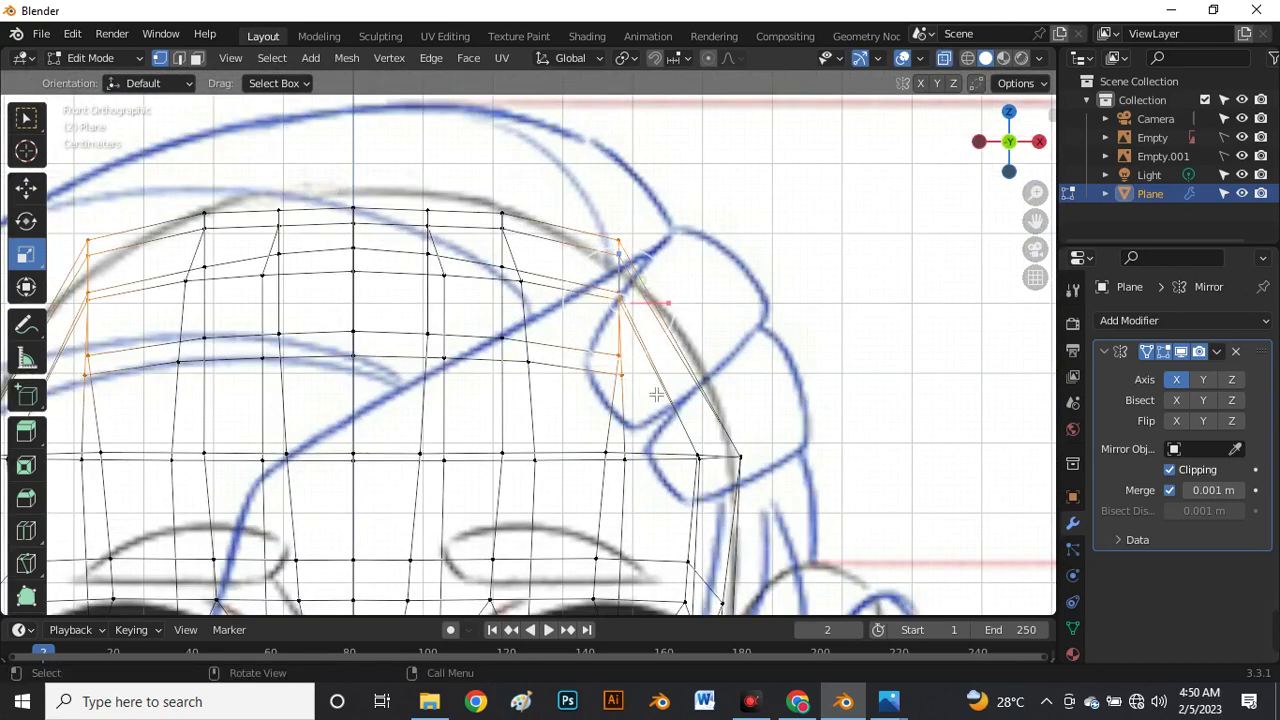
pyautogui.hotkey('alt', 'z')
pyautogui.click(26, 187)
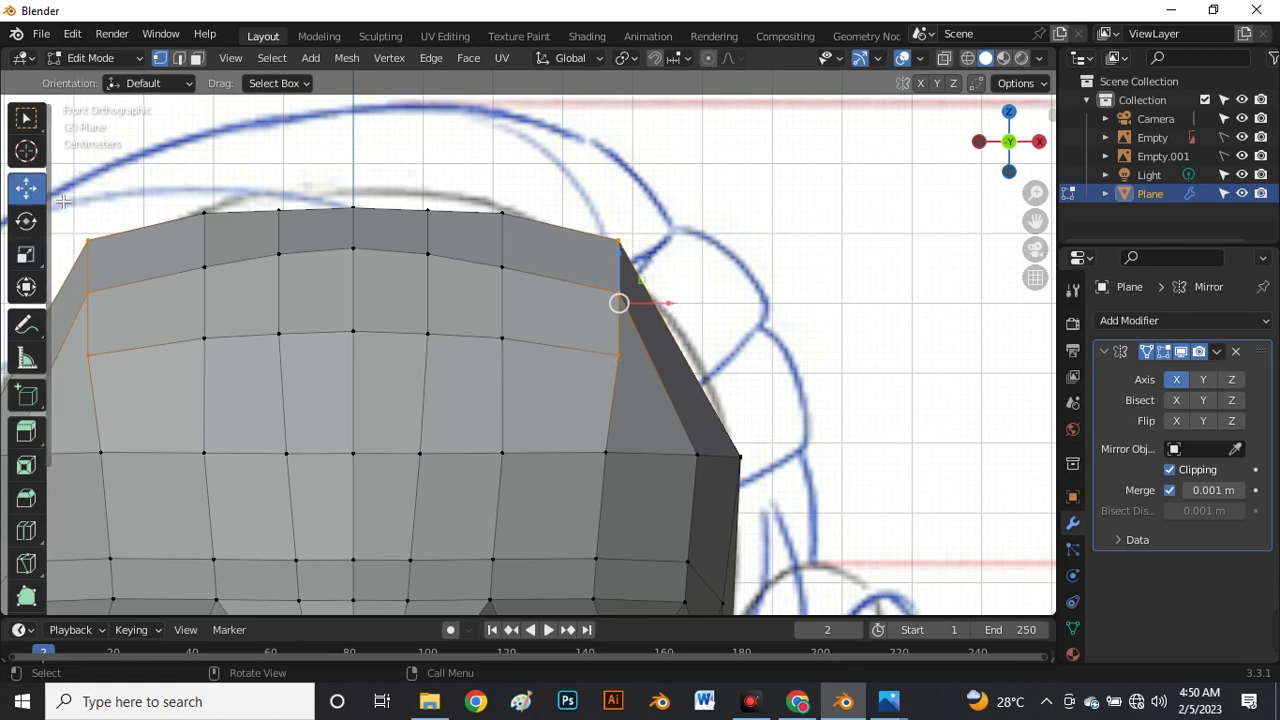
pyautogui.scroll(-1, 493, 179)
pyautogui.scroll(-1, 493, 179)
pyautogui.hotkey('alt', 'z')
pyautogui.scroll(2, 563, 255)
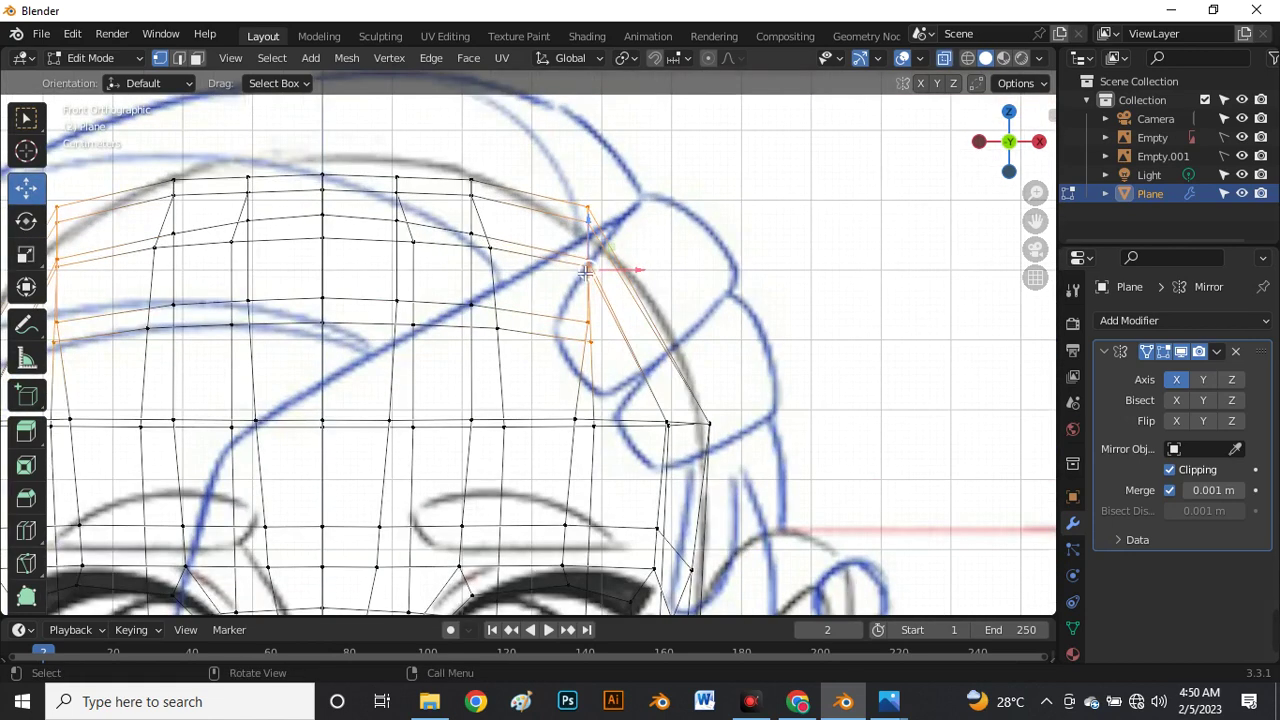
pyautogui.press('g')
pyautogui.press('g')
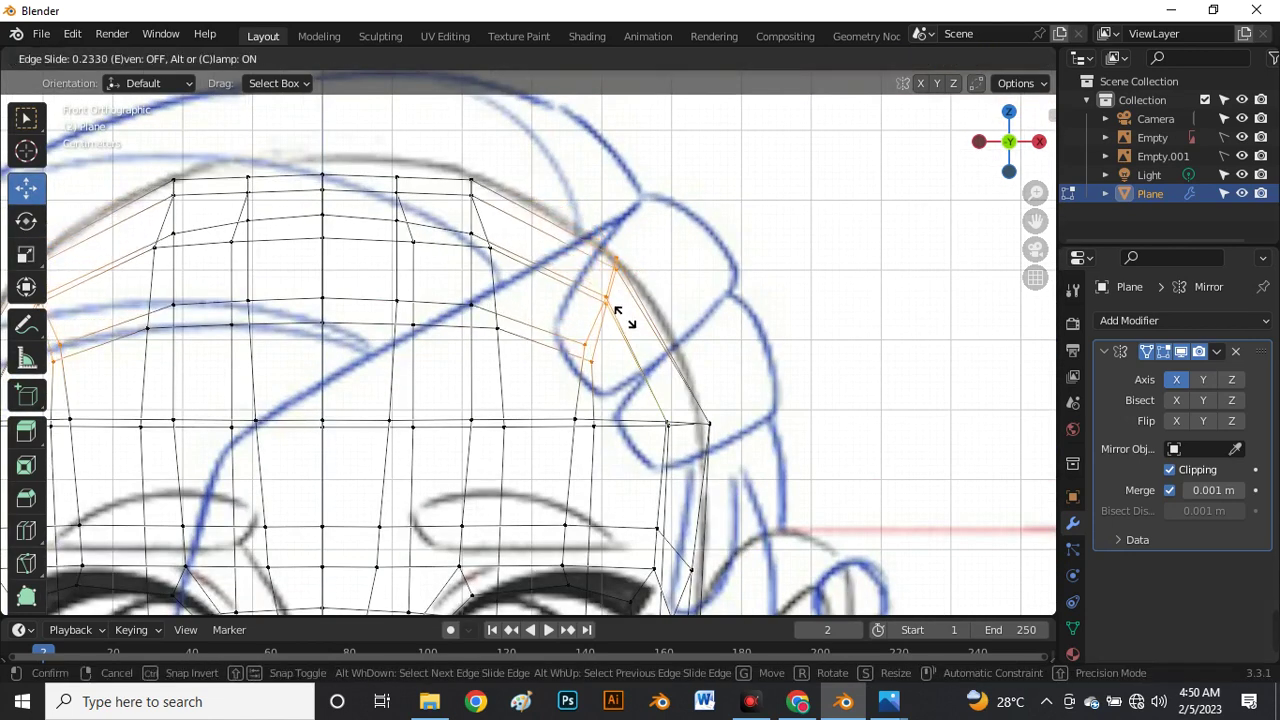
pyautogui.click(624, 333)
pyautogui.hotkey('alt', 'z')
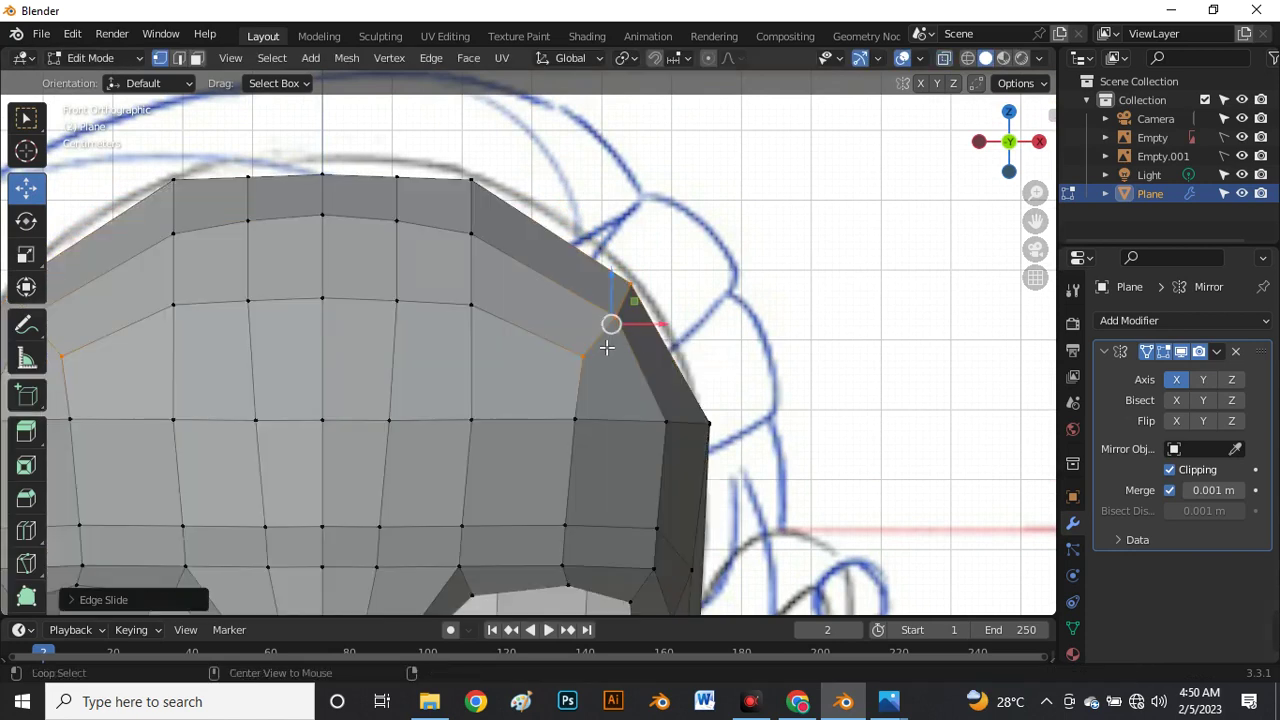
# Edge-slide the outer crown loop further down, nudge it outward, and move the forehead vertex below its front end slightly outward.
pyautogui.press('g')
pyautogui.press('g')
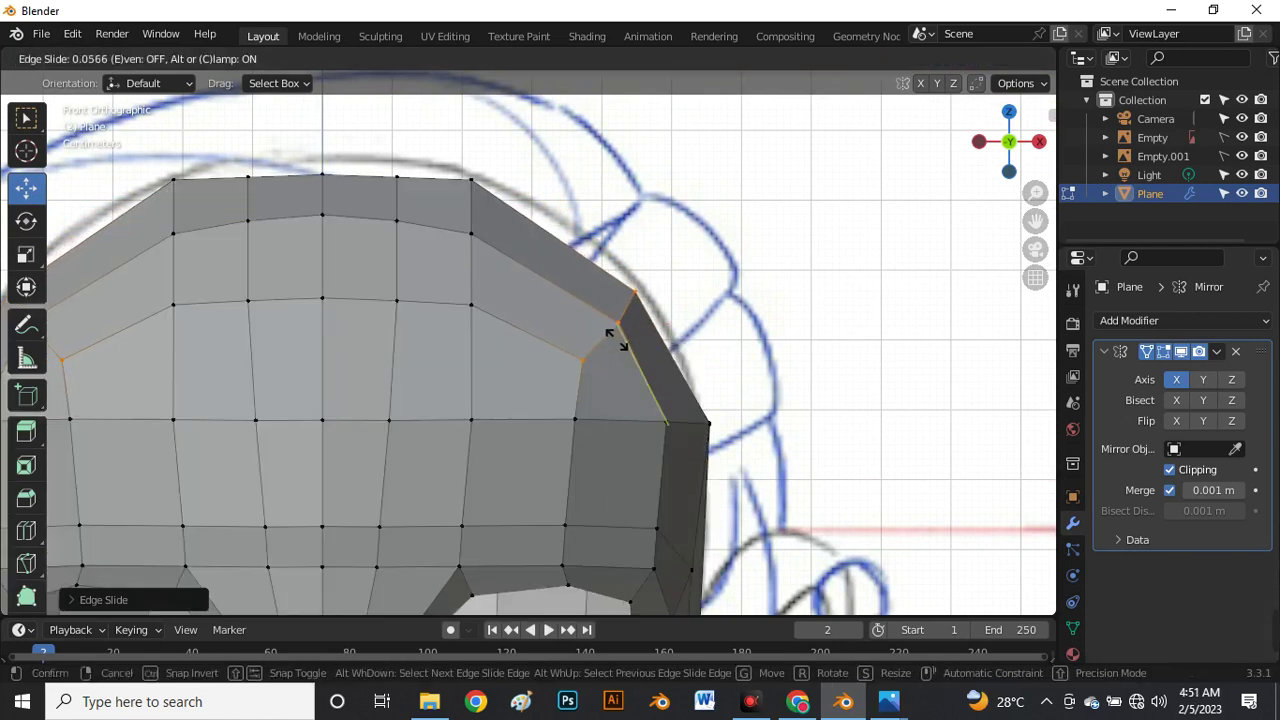
pyautogui.click(624, 359)
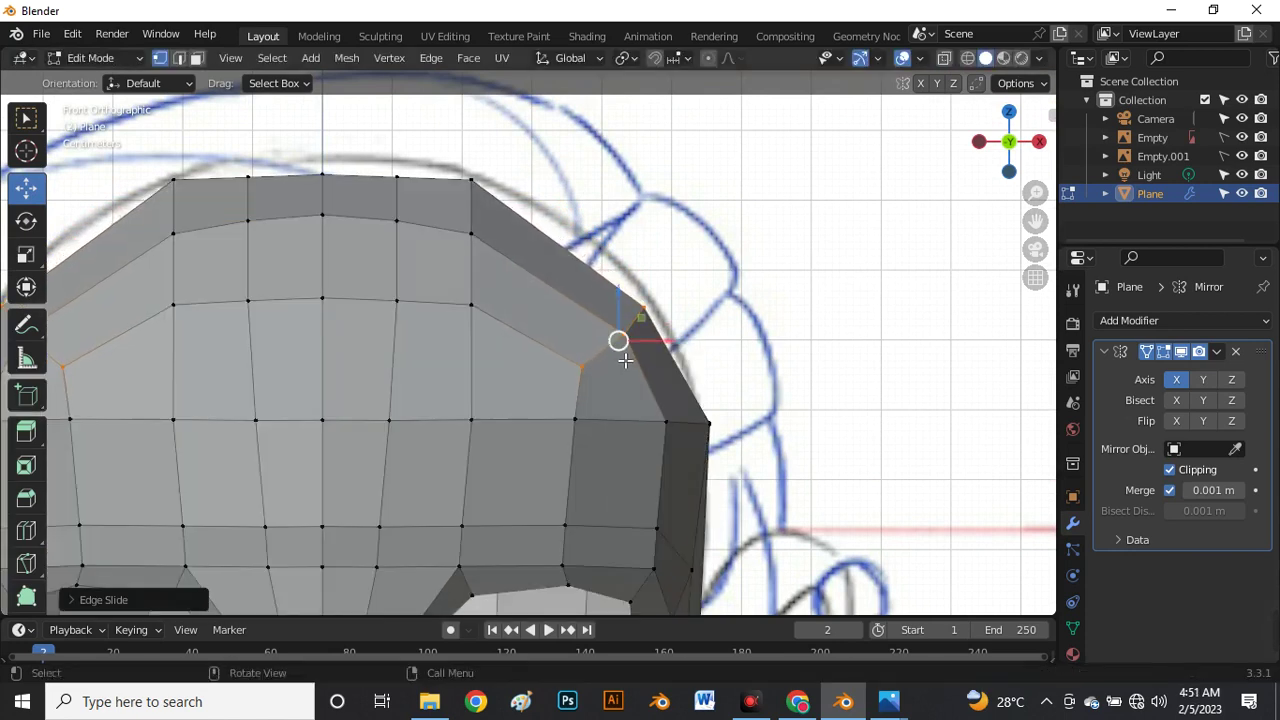
pyautogui.press('g')
pyautogui.click(636, 356)
pyautogui.click(581, 428)
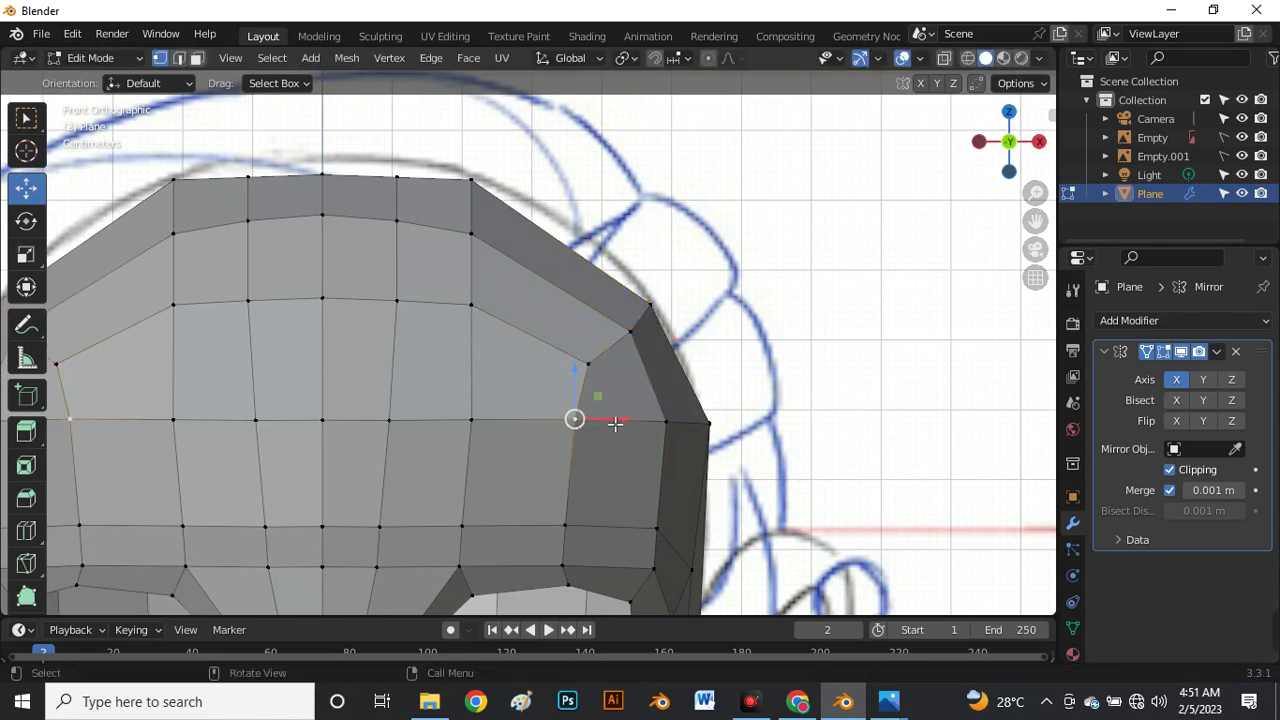
pyautogui.moveTo(615, 424); pyautogui.dragTo(619, 428)
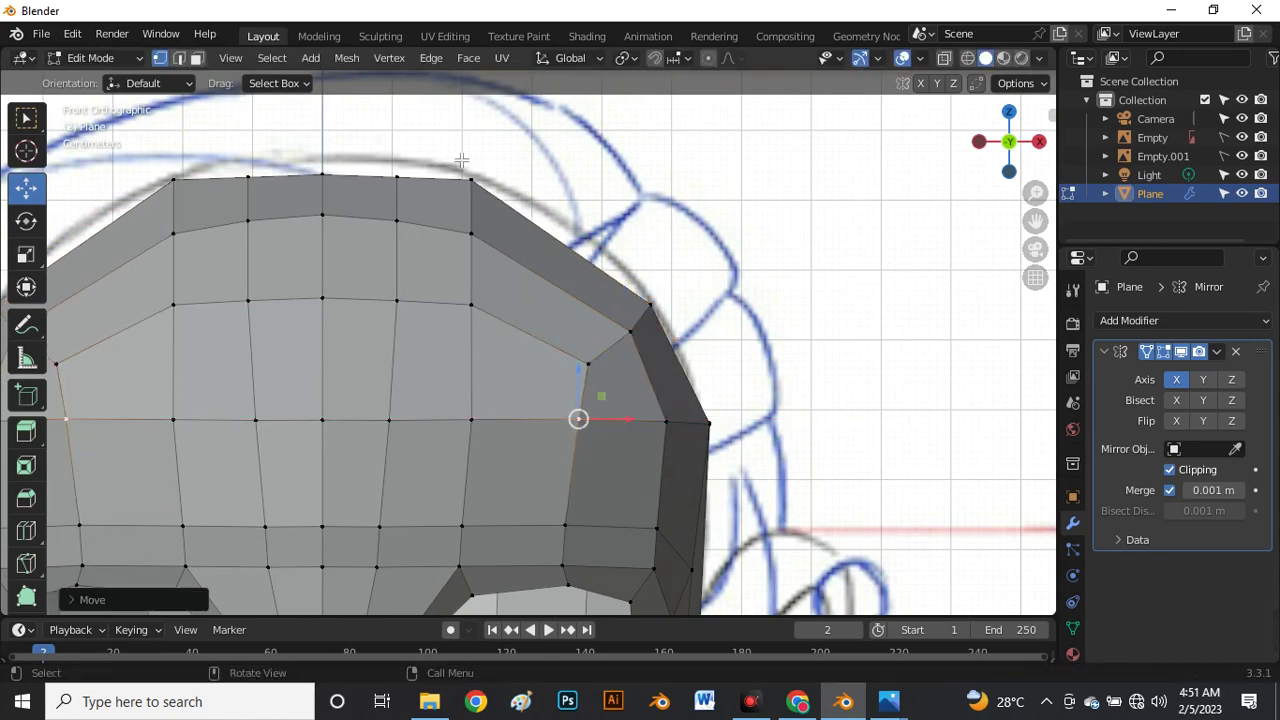
# Select the outer crown edge loop front to back, edge-slide it outward and raise it to the head outline.
pyautogui.moveTo(461, 160); pyautogui.dragTo(521, 349)
pyautogui.hotkey('alt', 'z')
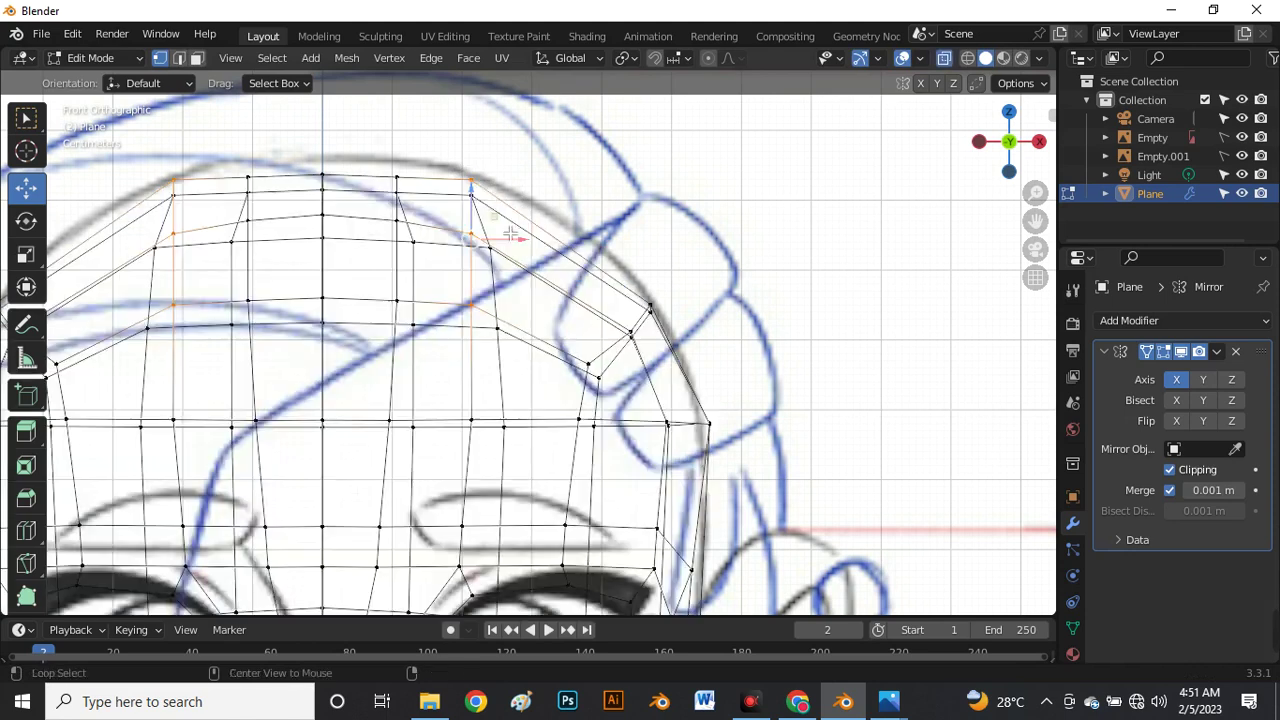
pyautogui.moveTo(453, 160); pyautogui.dragTo(537, 325)
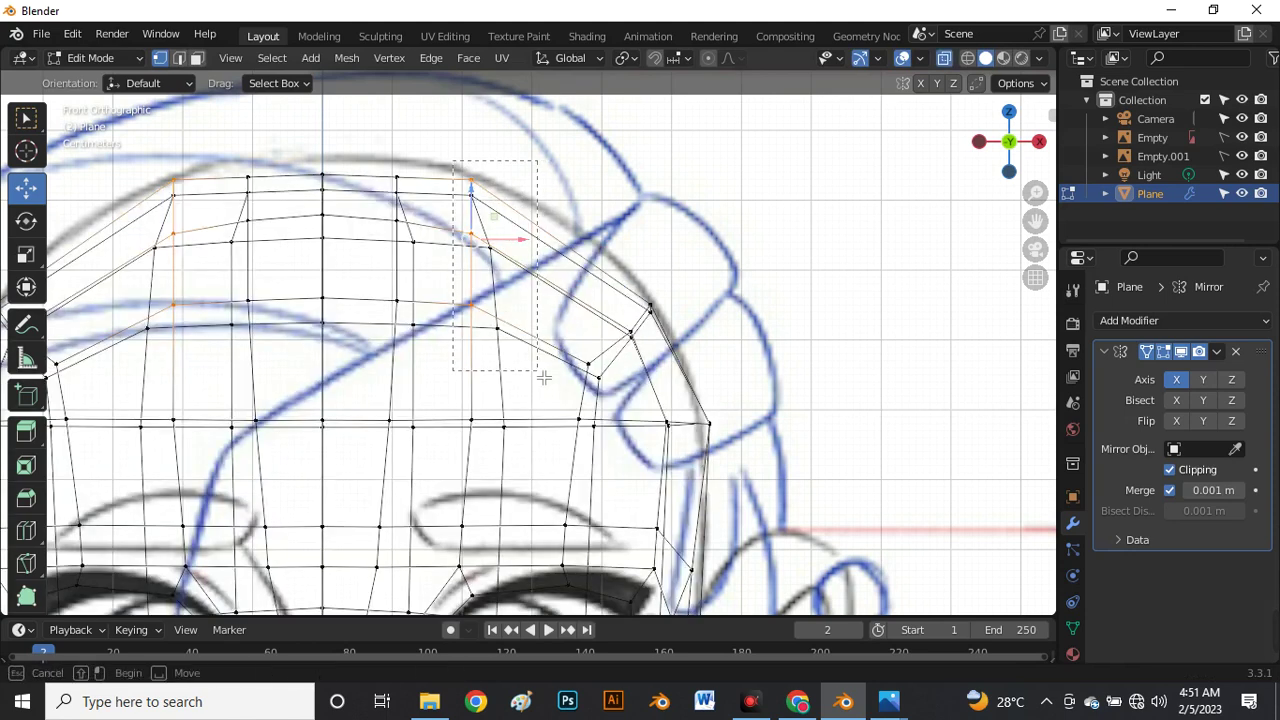
pyautogui.moveTo(543, 377); pyautogui.dragTo(543, 377)
pyautogui.press('g')
pyautogui.press('g')
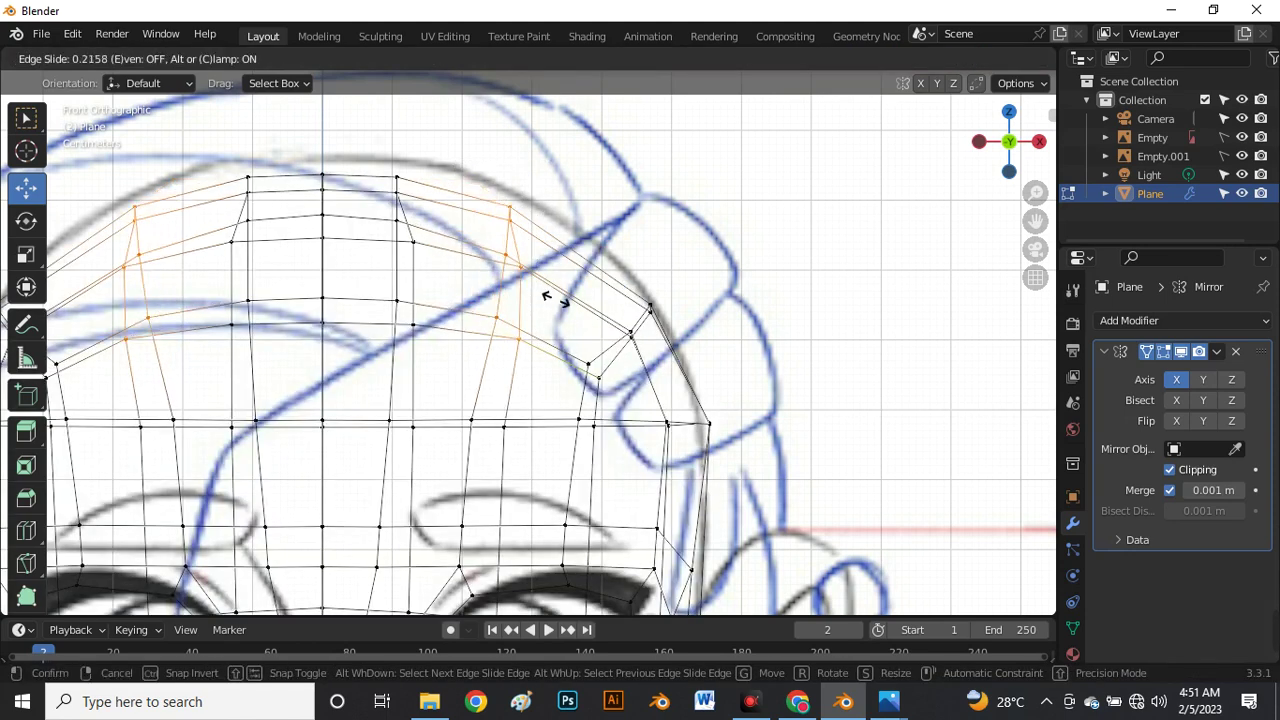
pyautogui.click(583, 309)
pyautogui.moveTo(545, 278)
pyautogui.mouseDown()
pyautogui.moveTo(556, 253)
pyautogui.moveTo(541, 256)
pyautogui.mouseUp()
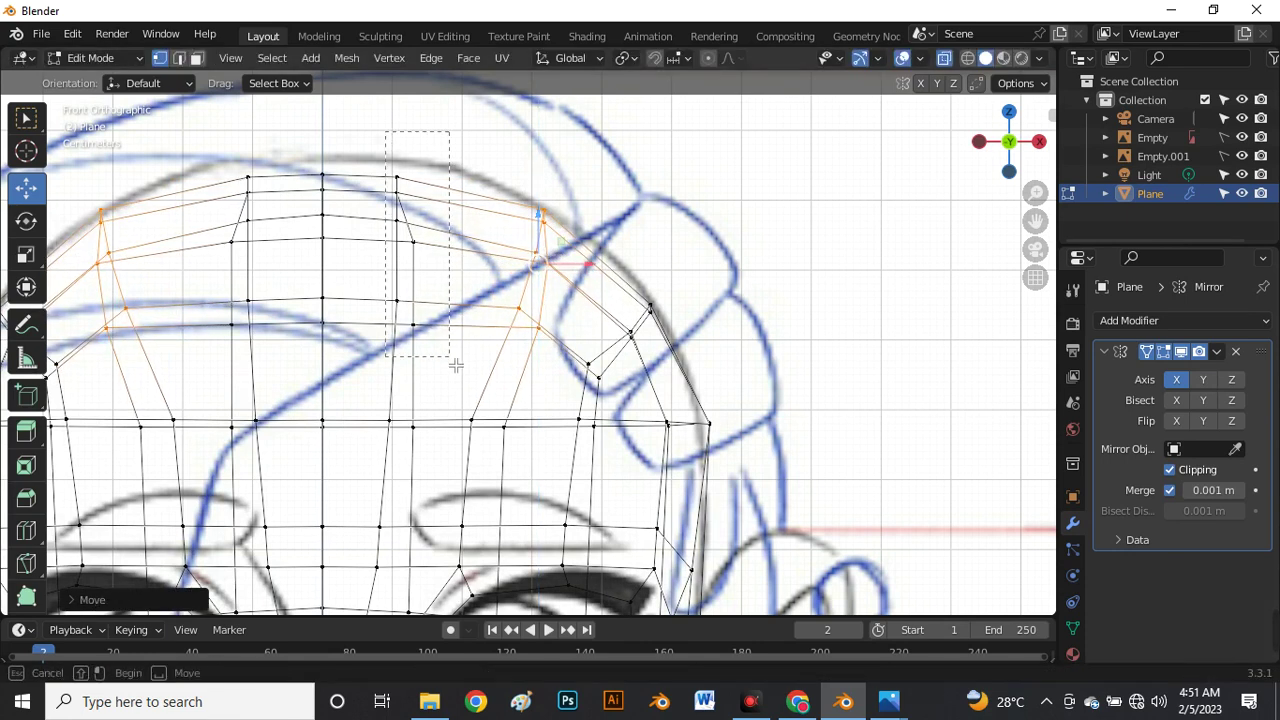
# Edge-slide the crown edge loop nearest the center line outward and raise it to the reference outline.
pyautogui.keyDown('alt'); pyautogui.click(404, 284); pyautogui.keyUp('alt')
pyautogui.press('g')
pyautogui.press('g')
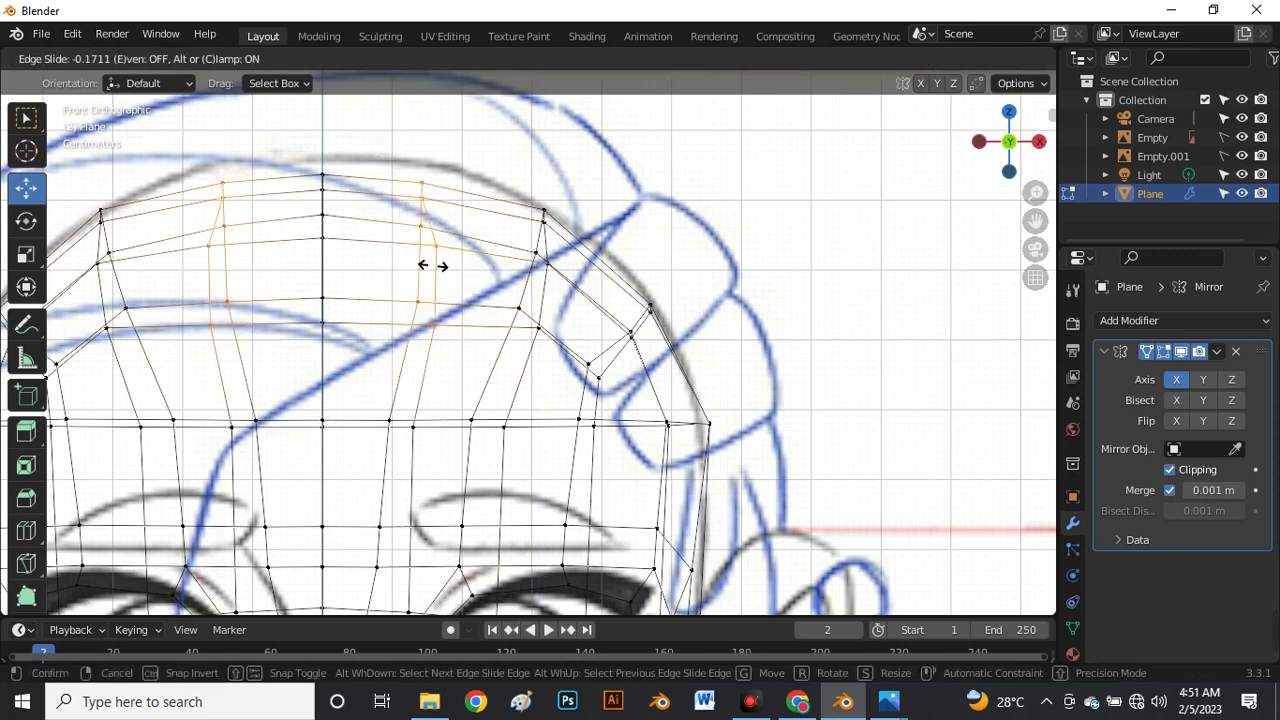
pyautogui.click(440, 264)
pyautogui.moveTo(440, 224); pyautogui.dragTo(449, 196)
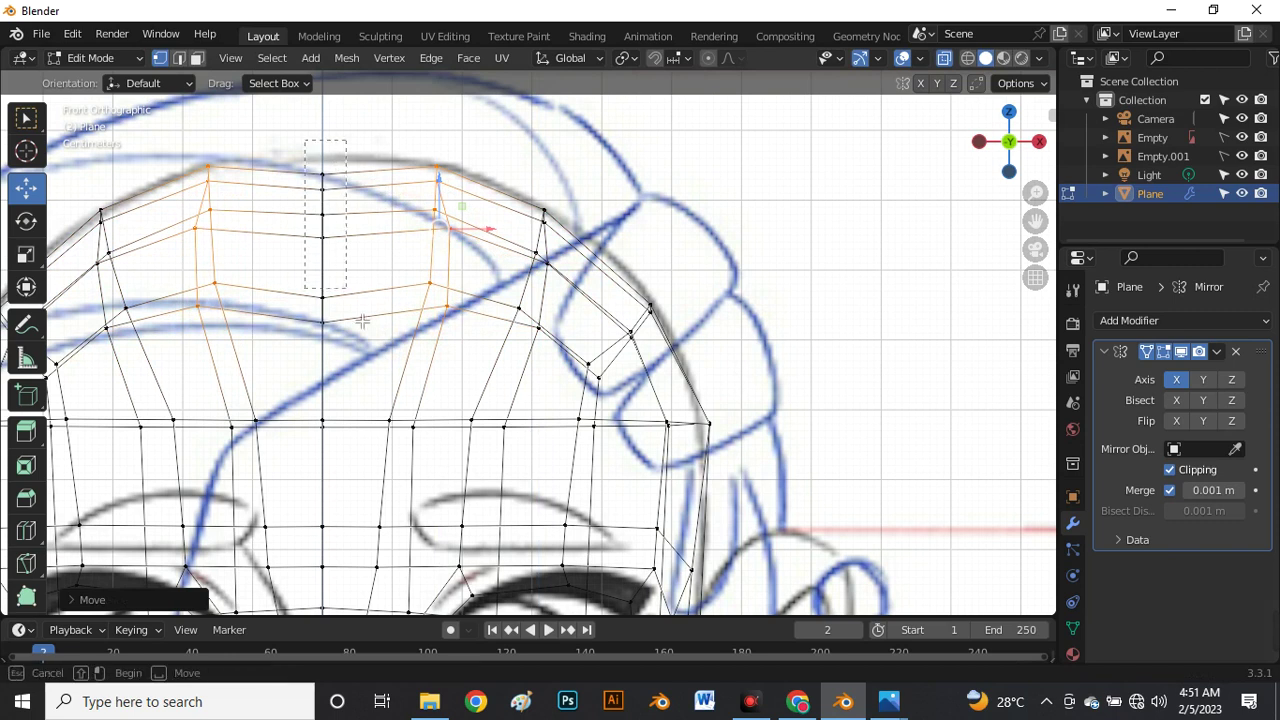
# Raise the crown's center-line vertices slightly to round off the top of the head.
pyautogui.keyDown('alt'); pyautogui.click(370, 352); pyautogui.keyUp('alt')
pyautogui.moveTo(328, 197); pyautogui.dragTo(323, 177)
pyautogui.hotkey('alt', 'z')
pyautogui.scroll(-2, 571, 194)
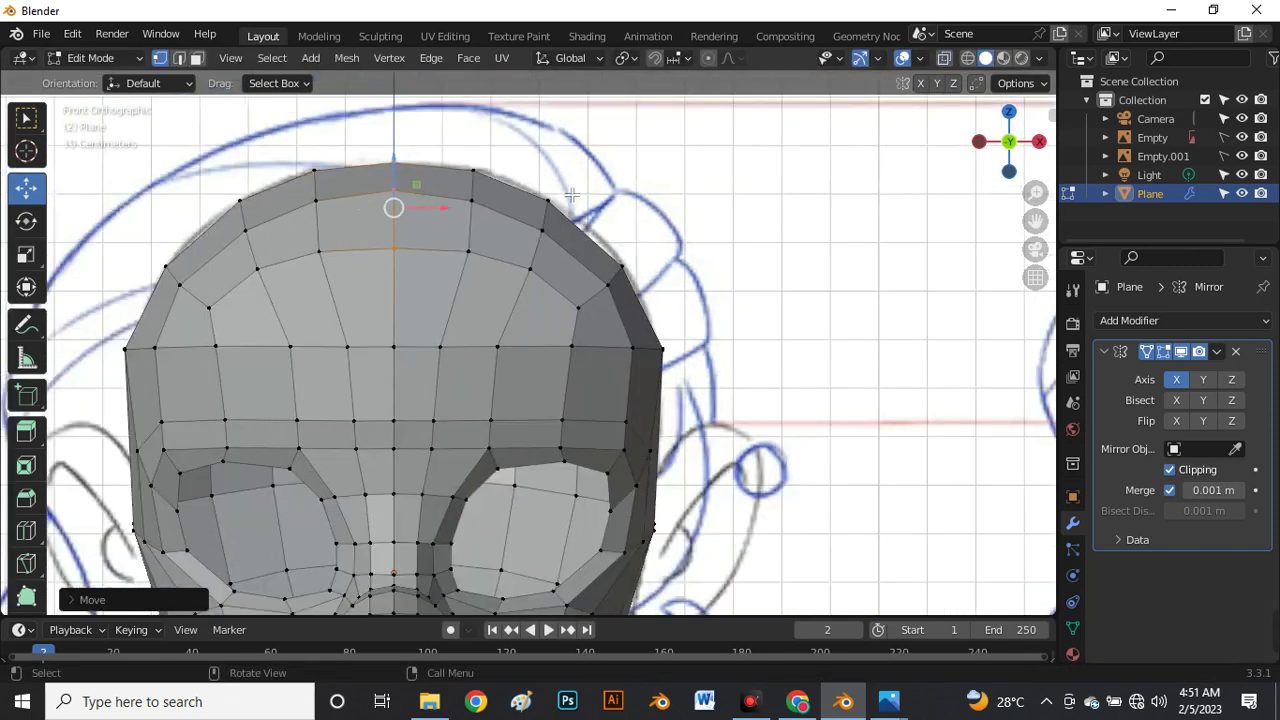
pyautogui.click(683, 211)
# Examine the head's overall shape in object and edit mode, in perspective and against the front reference down to the jaw.
pyautogui.scroll(-3, 552, 170)
pyautogui.press('Tab')
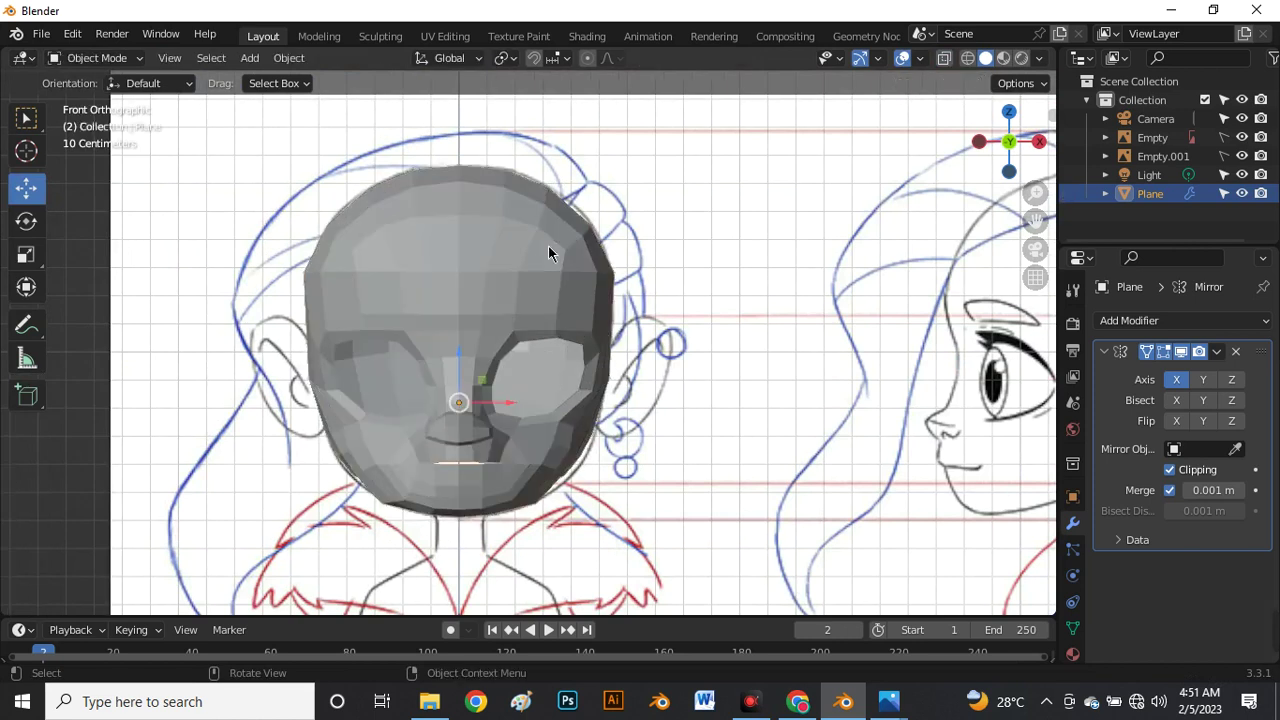
pyautogui.click(740, 257)
pyautogui.scroll(-3, 535, 282)
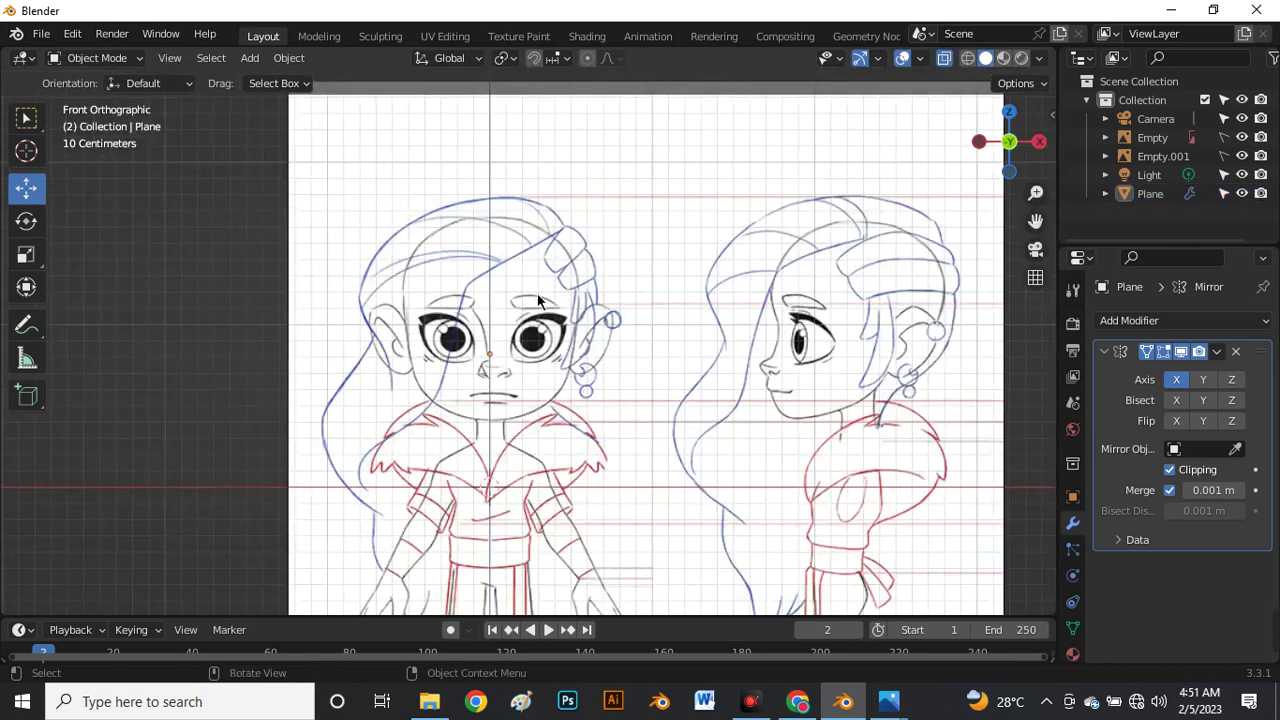
pyautogui.moveTo(537, 293); pyautogui.dragTo(579, 326, button='middle')
pyautogui.press('Tab')
pyautogui.moveTo(516, 367); pyautogui.dragTo(471, 350, button='middle')
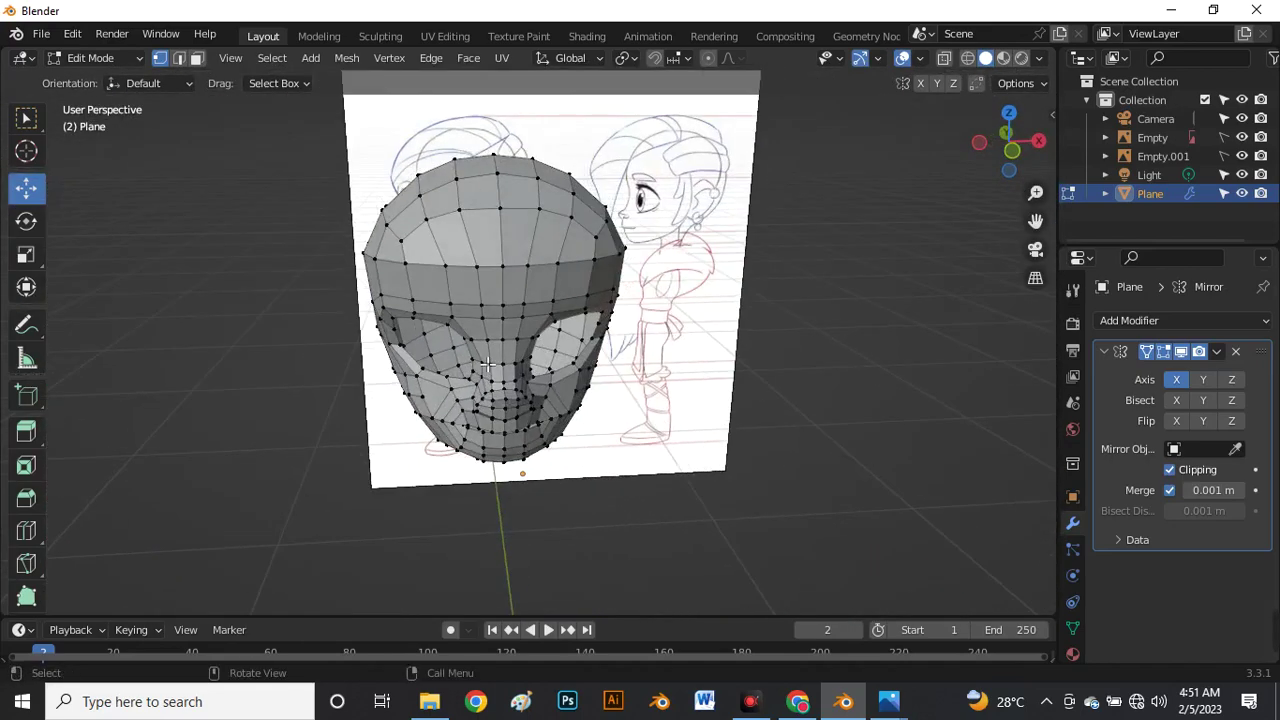
pyautogui.press('`')
pyautogui.click(378, 300)
pyautogui.scroll(3, 565, 333)
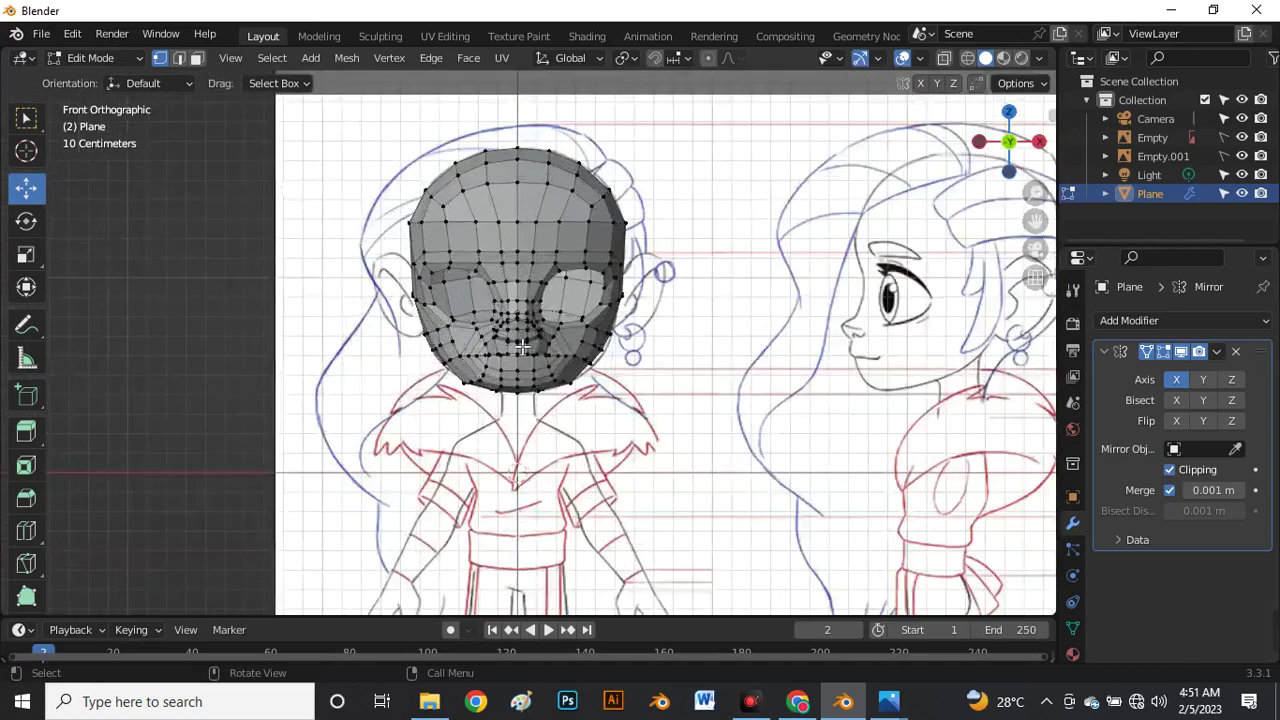
pyautogui.hotkey('alt', 'z')
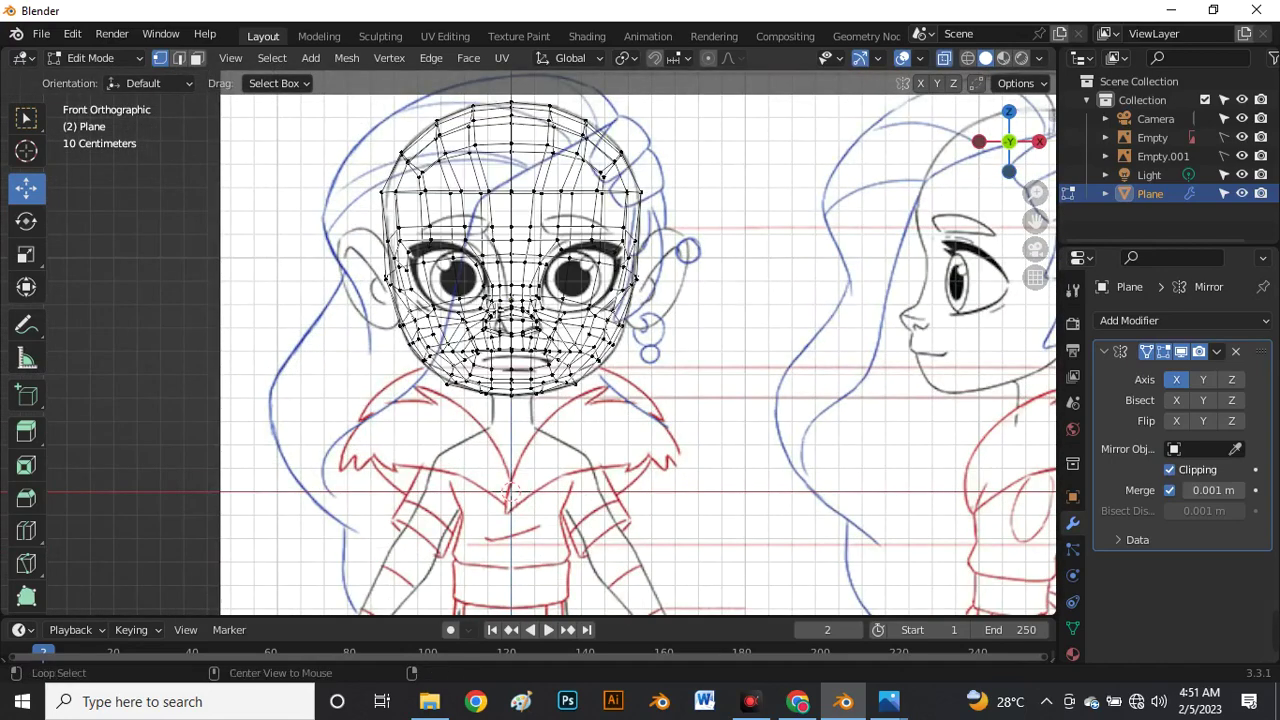
pyautogui.hotkey('alt', 'z')
pyautogui.scroll(-2, 563, 303)
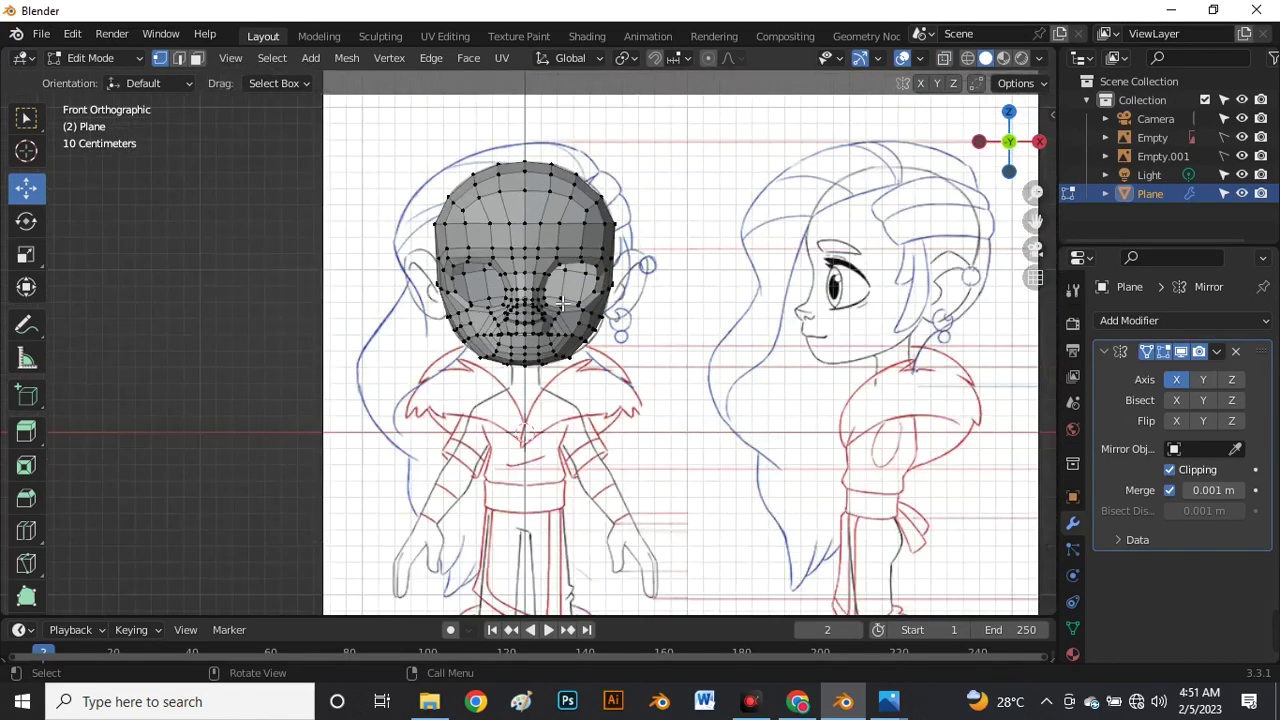
pyautogui.scroll(2, 618, 286)
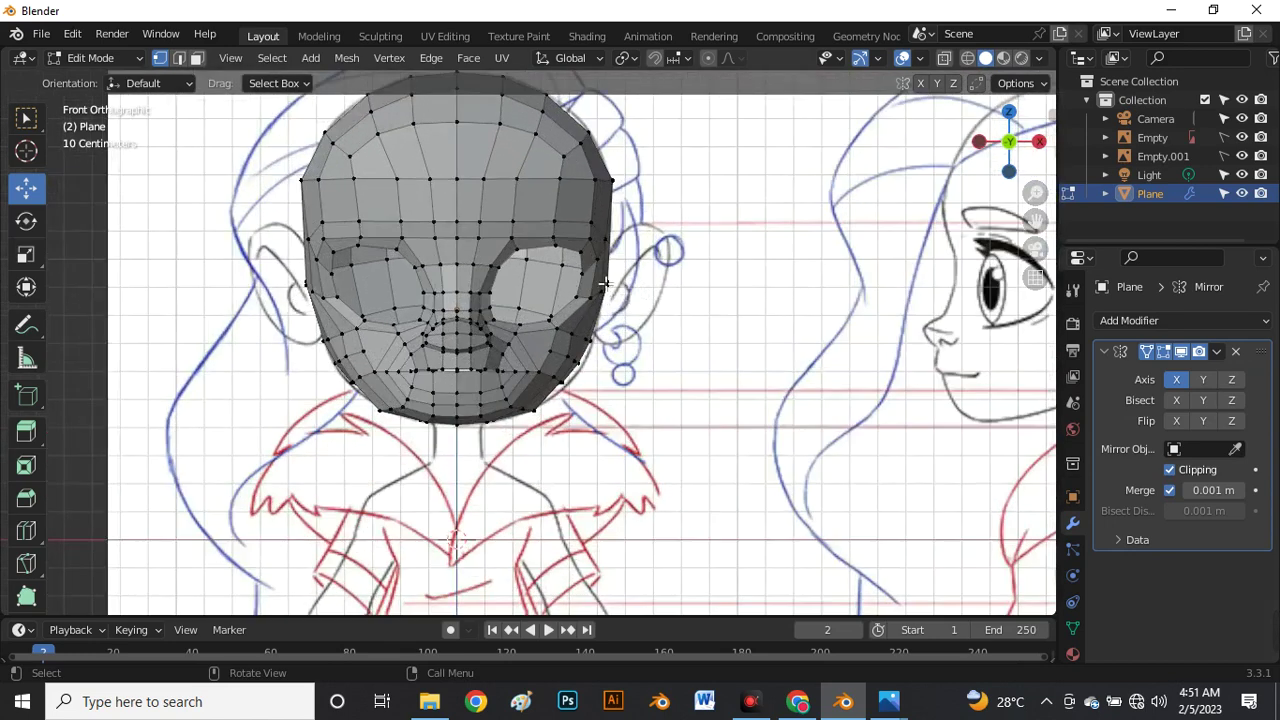
pyautogui.scroll(-6, 485, 376)
pyautogui.scroll(8, 485, 376)
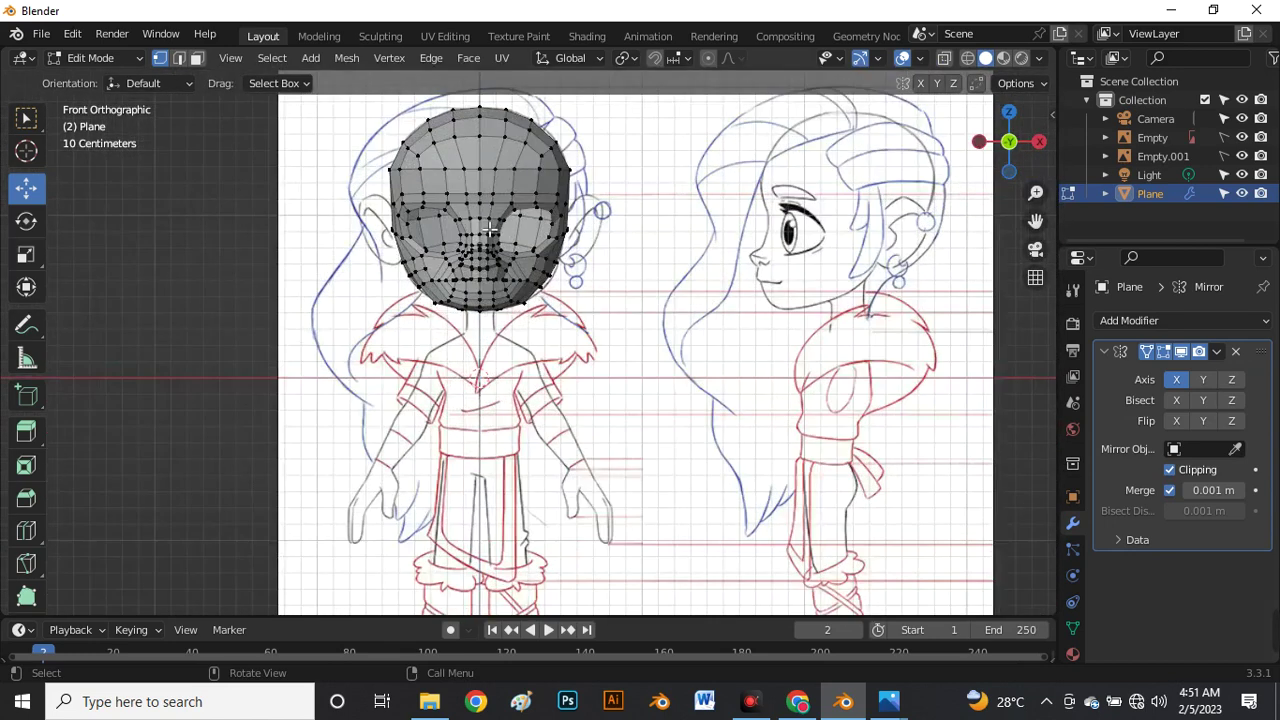
pyautogui.scroll(-5, 482, 376)
pyautogui.scroll(2, 480, 375)
pyautogui.scroll(3, 480, 375)
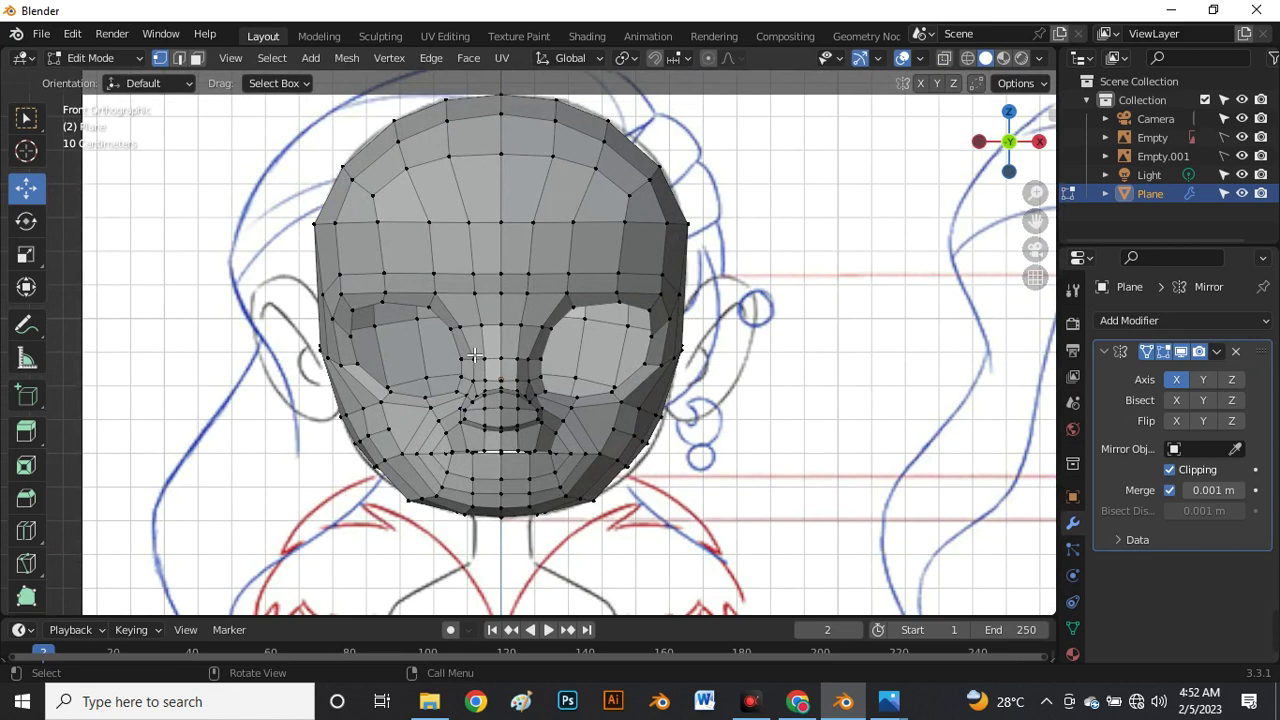
pyautogui.scroll(2, 623, 416)
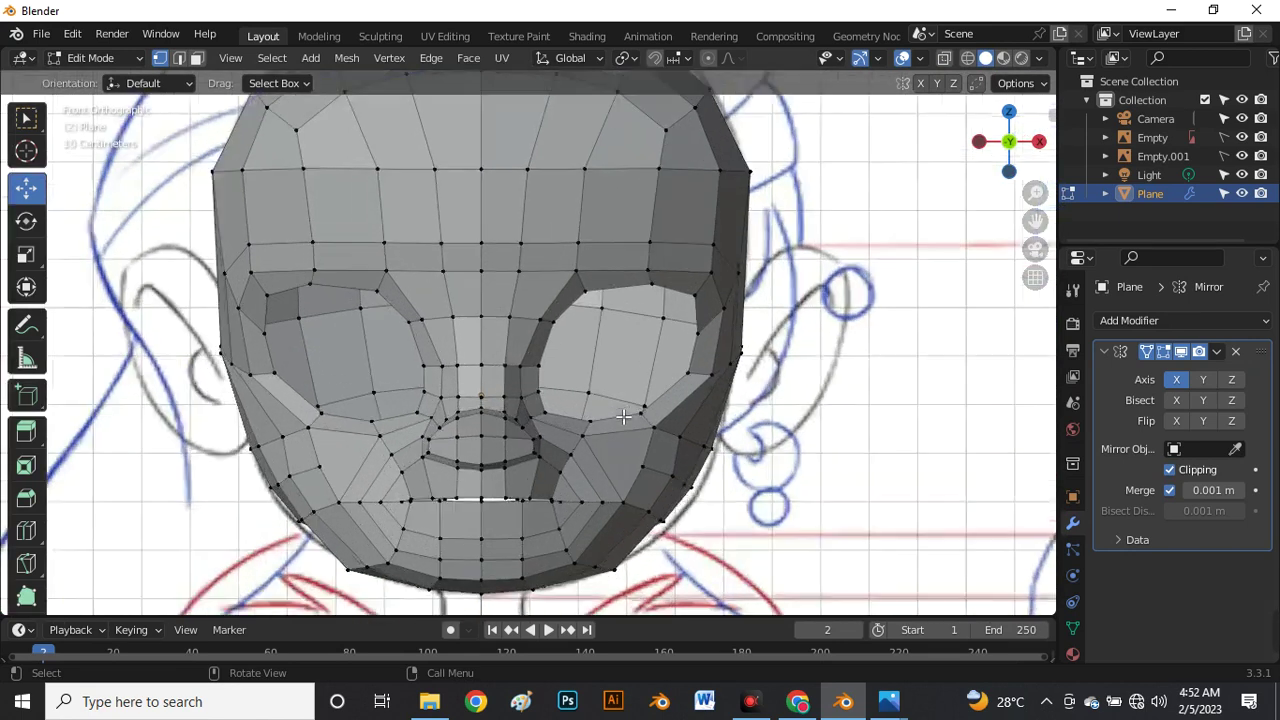
pyautogui.scroll(-3, 595, 354)
pyautogui.scroll(8, 596, 348)
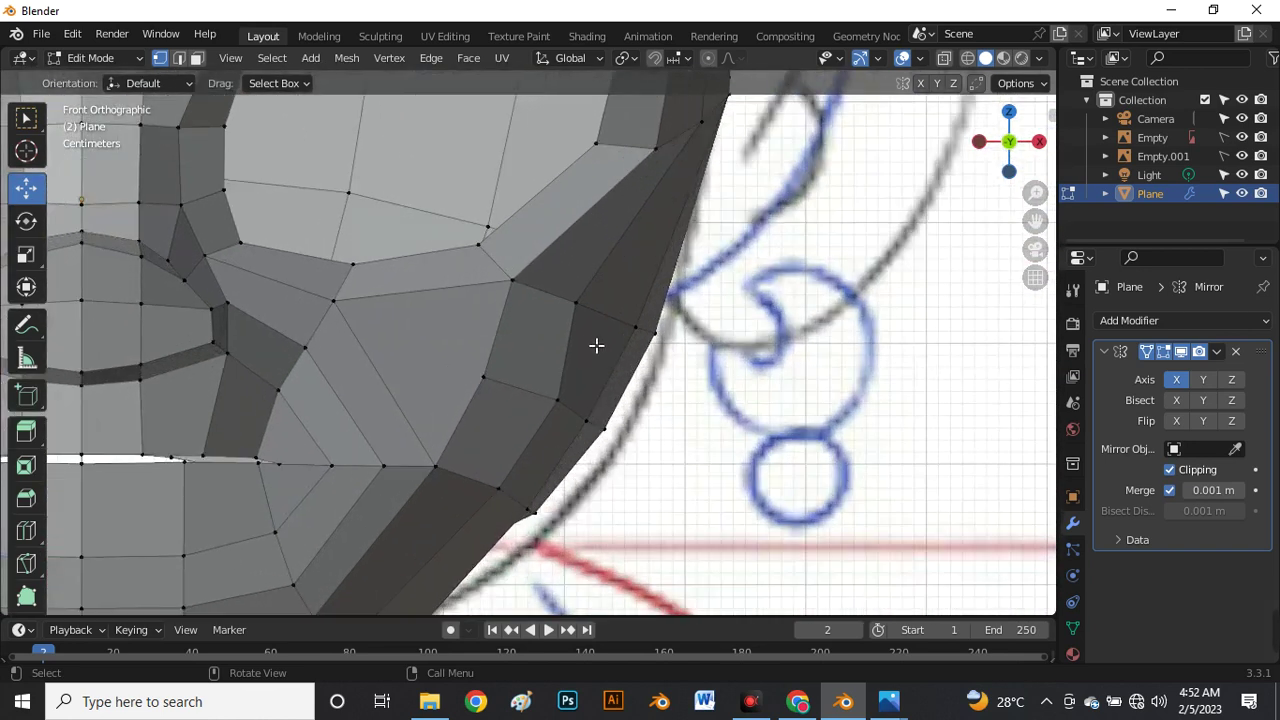
pyautogui.moveTo(627, 305); pyautogui.dragTo(627, 339)
pyautogui.hotkey('alt', 'z')
pyautogui.hotkey('alt', 'z')
pyautogui.click(764, 396)
pyautogui.scroll(-3, 702, 330)
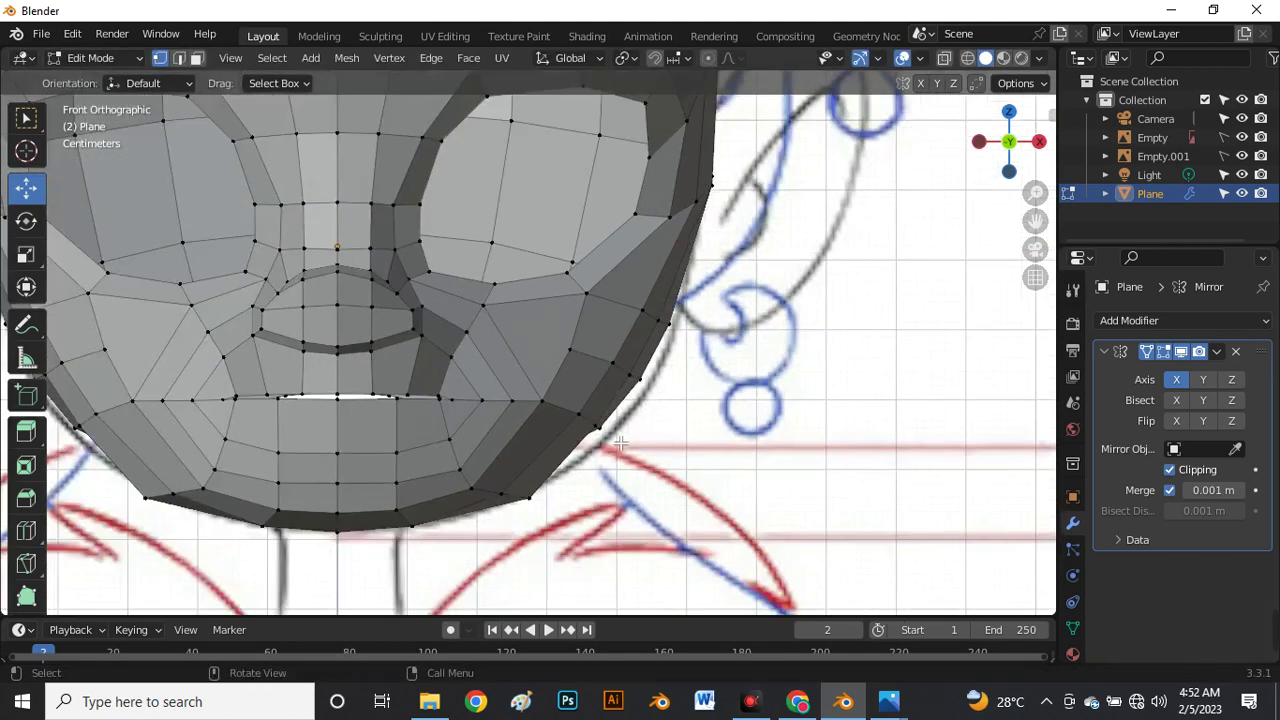
# Move the vertex on the underside of the jaw outward along X until it meets the jawline in the front view.
pyautogui.scroll(5, 606, 450)
pyautogui.scroll(-3, 620, 386)
pyautogui.moveTo(620, 386); pyautogui.dragTo(622, 358, button='middle')
pyautogui.moveTo(658, 509); pyautogui.dragTo(667, 507)
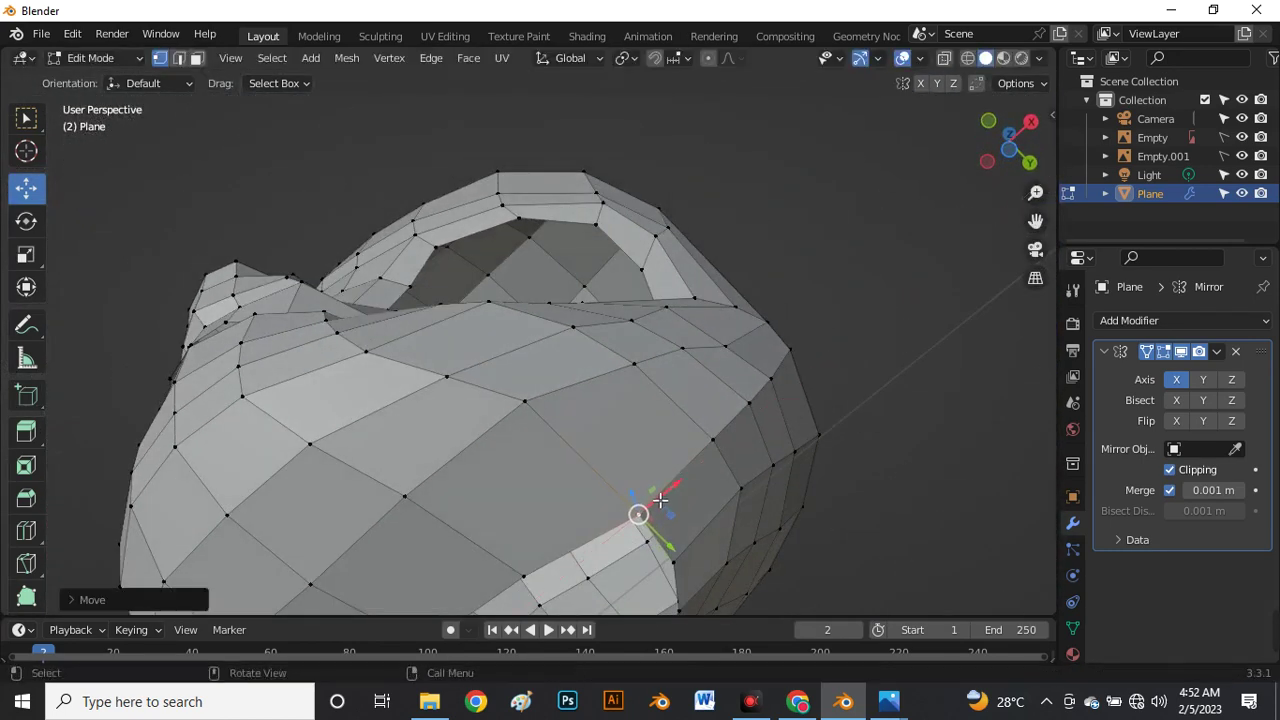
pyautogui.press('`')
pyautogui.click(549, 432)
pyautogui.scroll(2, 583, 460)
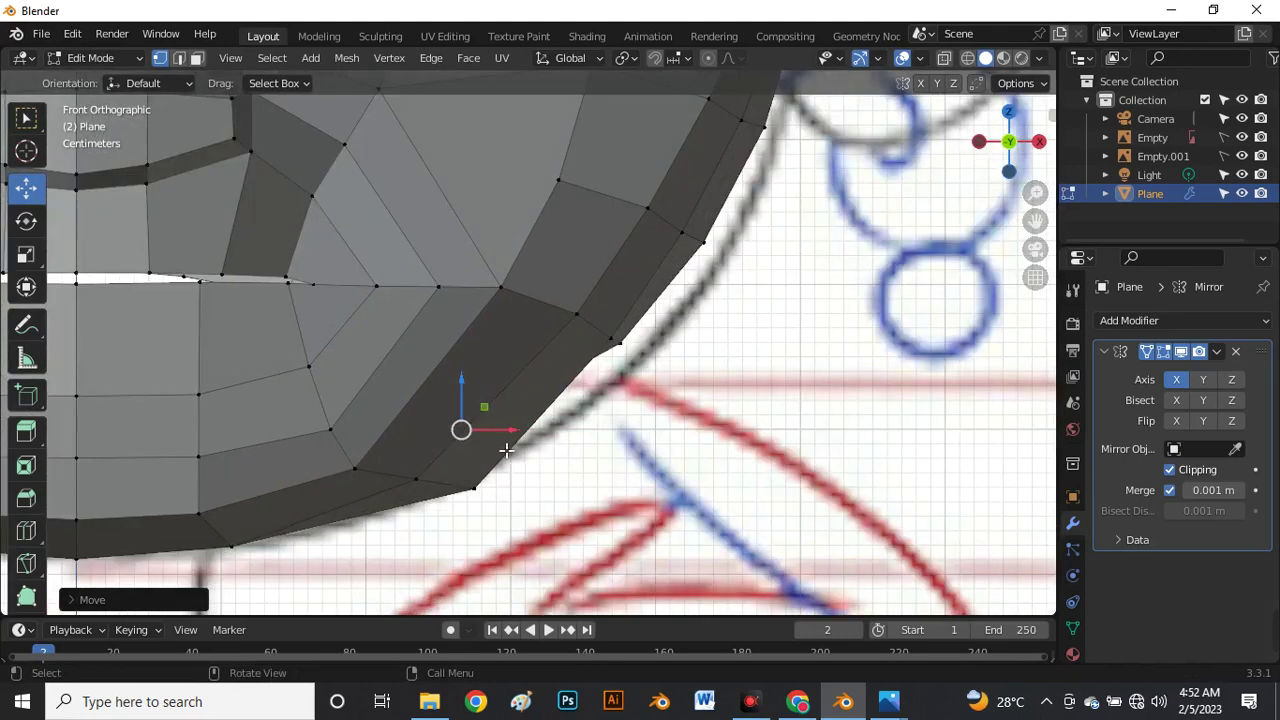
pyautogui.moveTo(505, 440); pyautogui.dragTo(578, 457)
# Nudge the next two jaw edge vertices above it outward toward the reference jawline.
pyautogui.click(626, 354)
pyautogui.moveTo(628, 352); pyautogui.dragTo(642, 356)
pyautogui.click(545, 430)
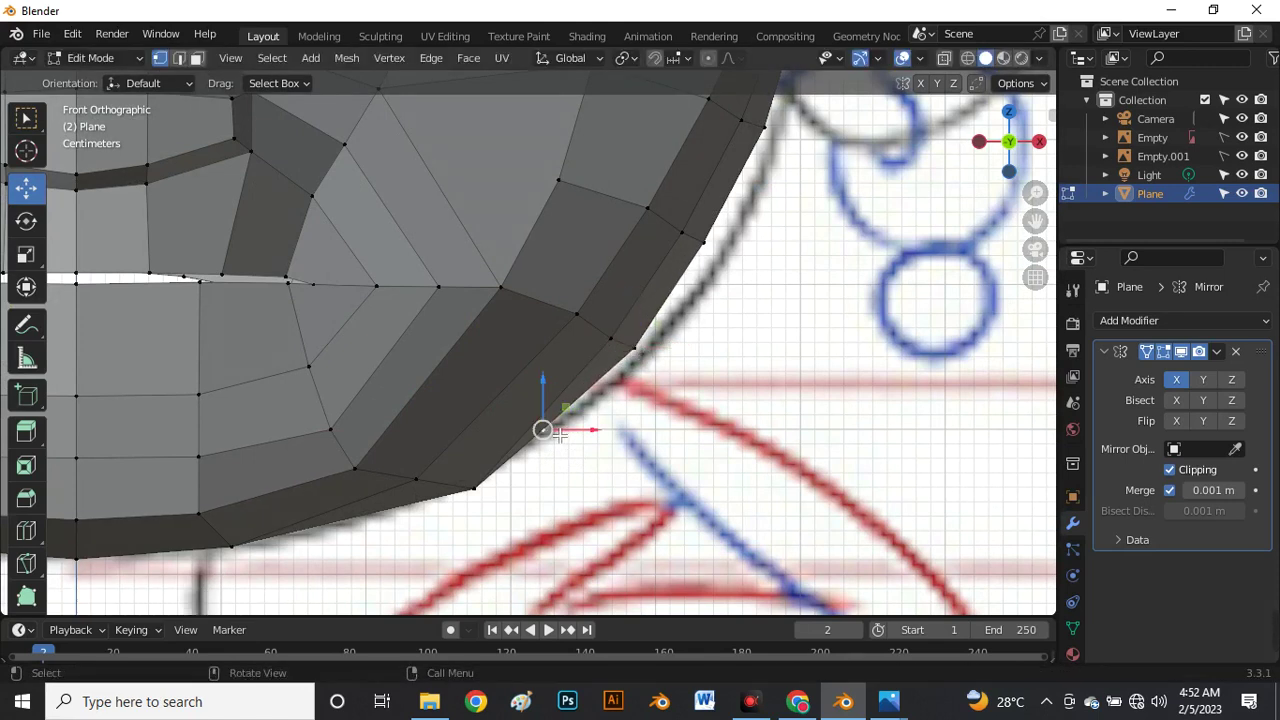
pyautogui.click(702, 251)
pyautogui.moveTo(701, 250)
pyautogui.mouseDown()
pyautogui.moveTo(715, 253)
pyautogui.moveTo(706, 240)
pyautogui.mouseUp()
pyautogui.click(696, 241)
pyautogui.click(706, 240)
# Fine-tune the side silhouette from the cheek below the ear down to the jaw, moving its edge vertices outward onto the reference line.
pyautogui.scroll(-4, 680, 243)
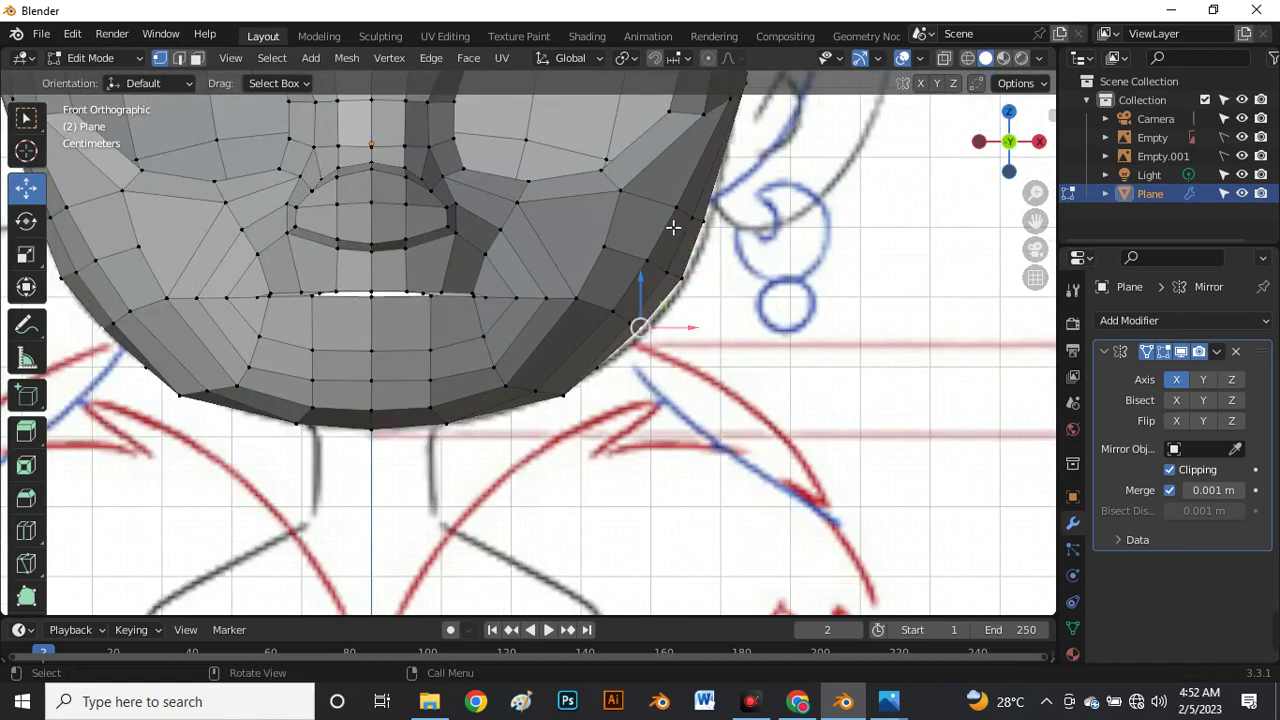
pyautogui.scroll(-1, 672, 225)
pyautogui.scroll(3, 708, 260)
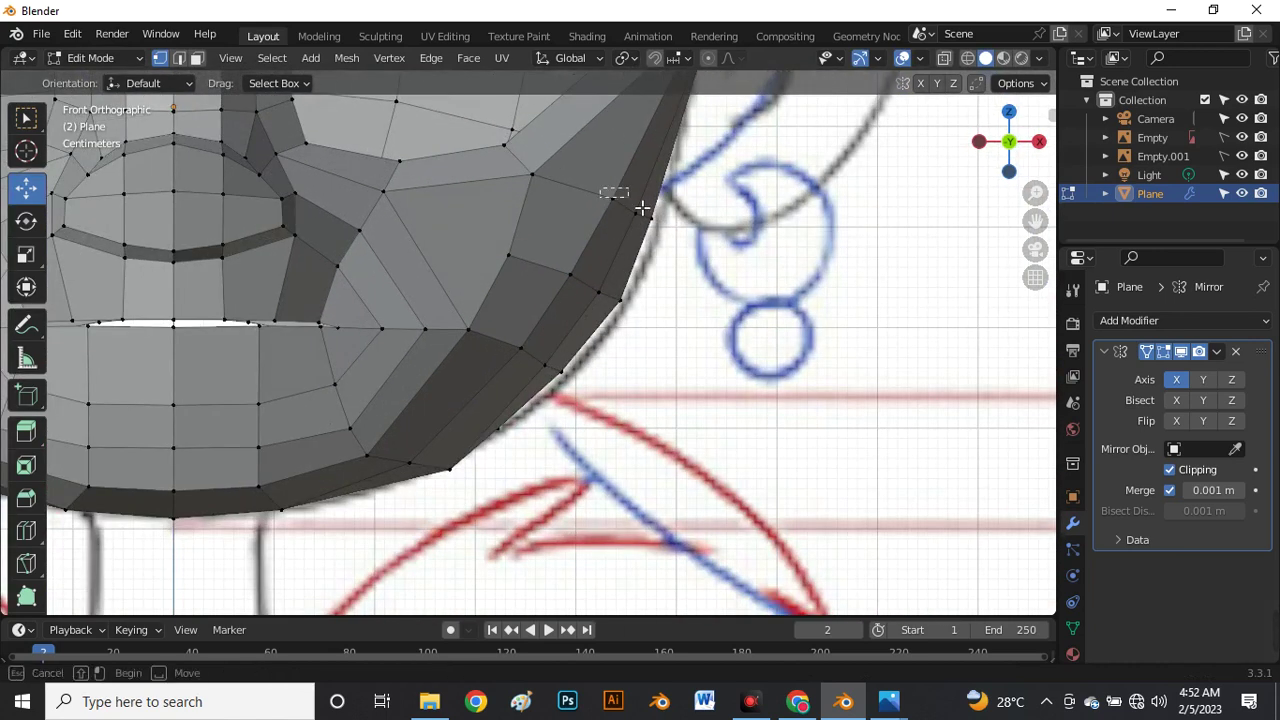
pyautogui.click(640, 212)
pyautogui.moveTo(640, 212)
pyautogui.mouseDown()
pyautogui.moveTo(653, 219)
pyautogui.moveTo(640, 212)
pyautogui.mouseUp()
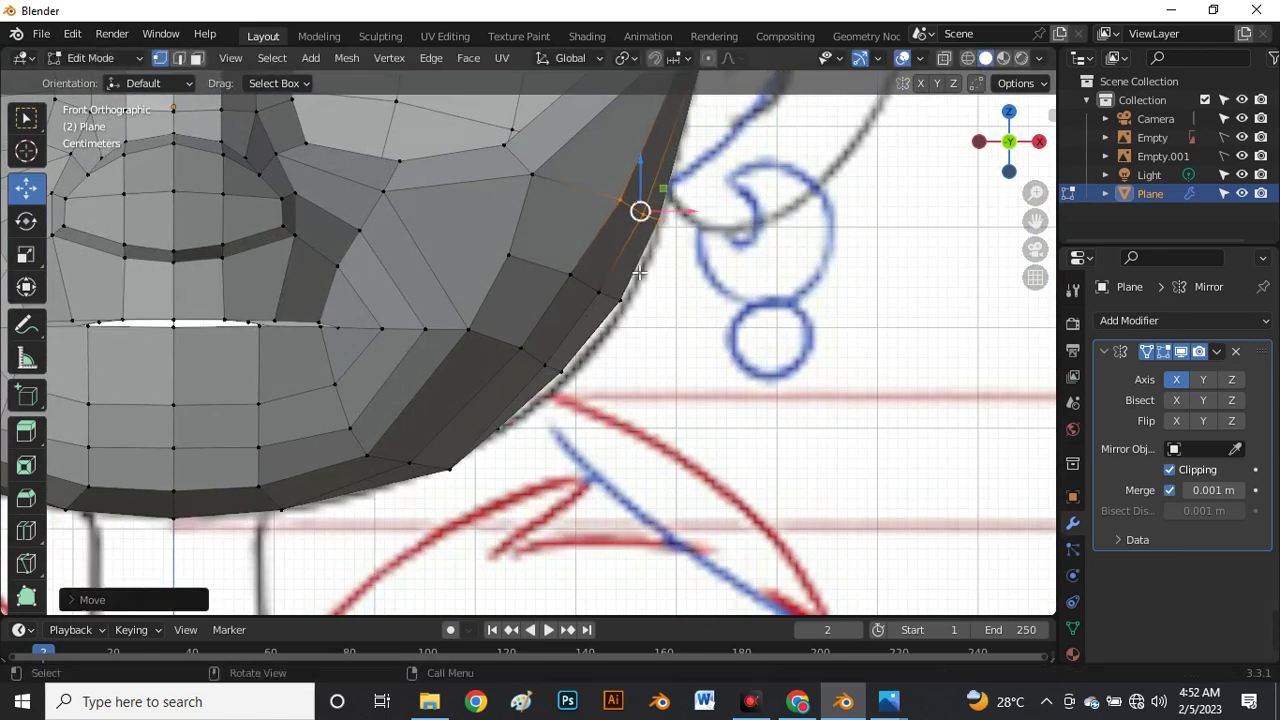
pyautogui.click(628, 307)
pyautogui.moveTo(630, 306); pyautogui.dragTo(633, 306)
pyautogui.click(570, 378)
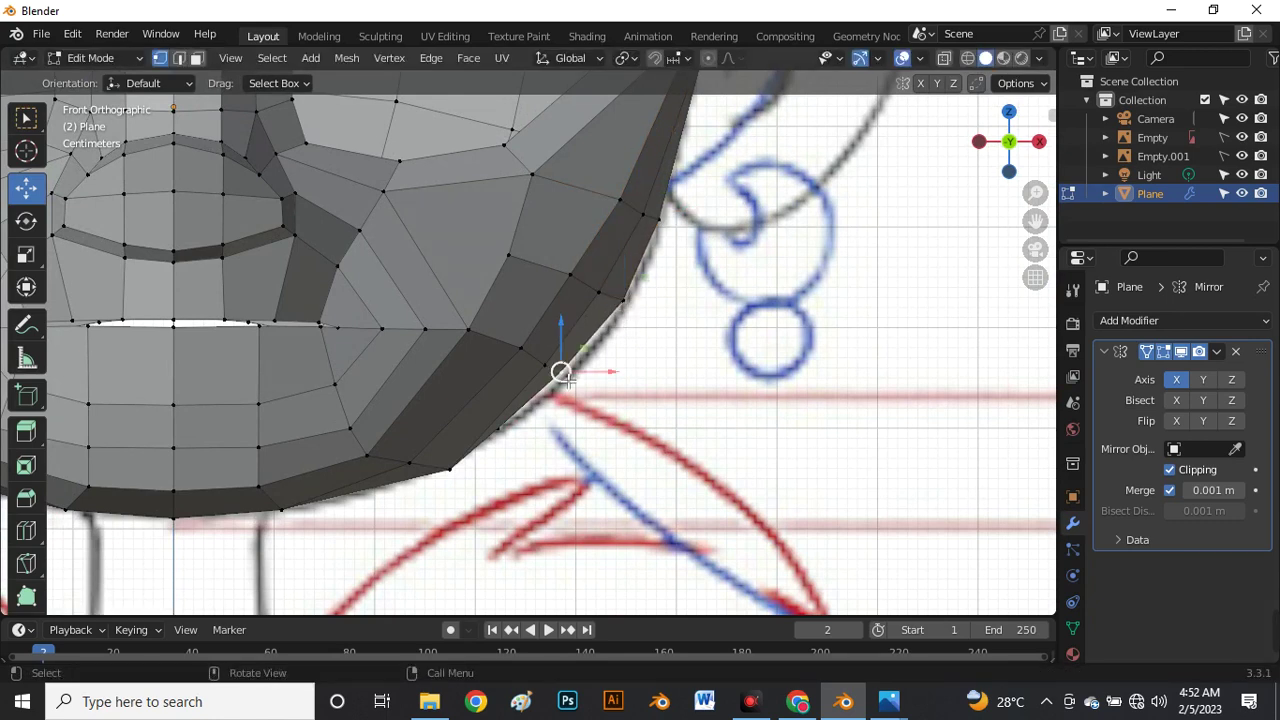
pyautogui.moveTo(574, 384); pyautogui.dragTo(576, 383)
pyautogui.click(506, 434)
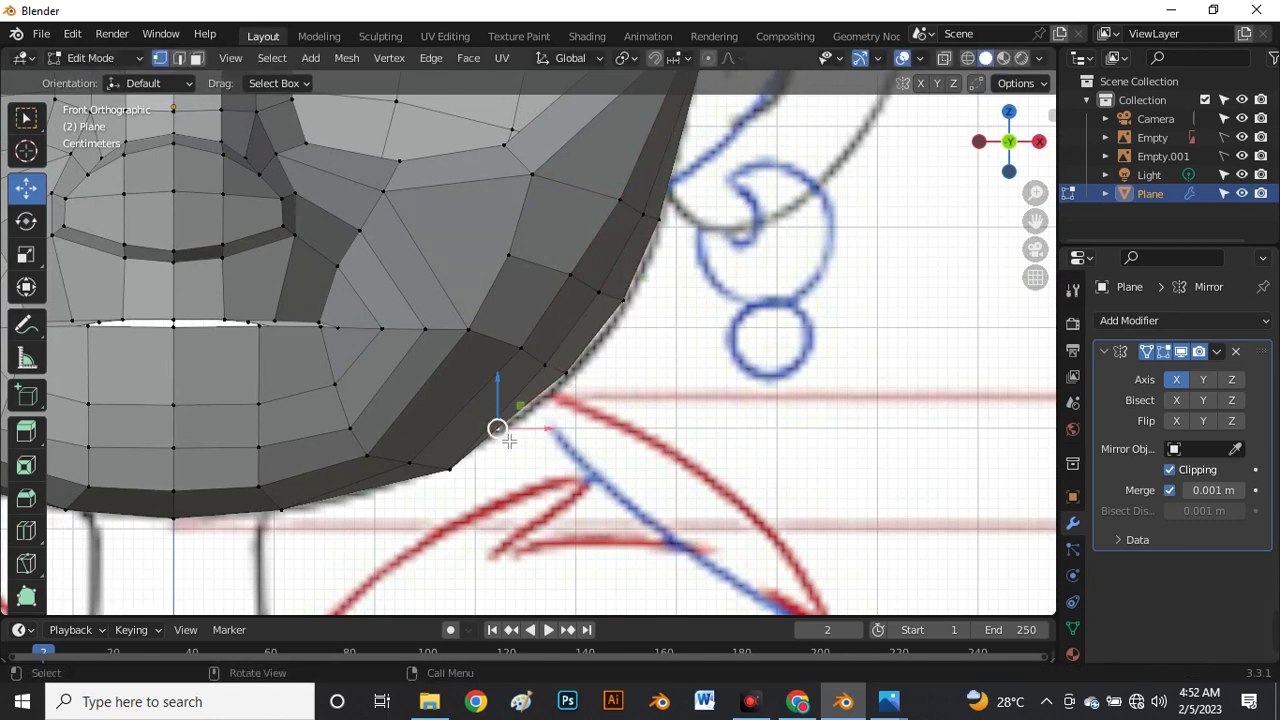
pyautogui.moveTo(508, 434); pyautogui.dragTo(510, 435)
# Check the adjusted jaw from the side and the whole head against the front reference.
pyautogui.scroll(-2, 508, 450)
pyautogui.moveTo(508, 456); pyautogui.dragTo(713, 494, button='middle')
pyautogui.press('`')
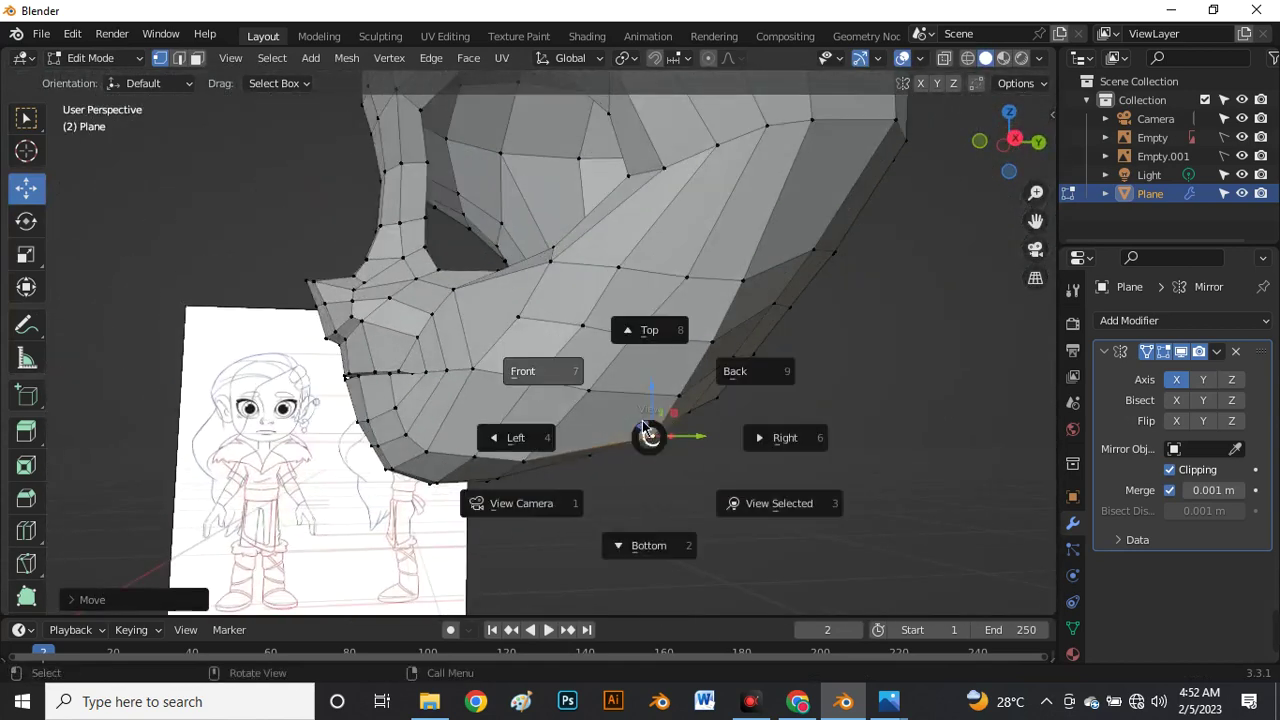
pyautogui.click(560, 376)
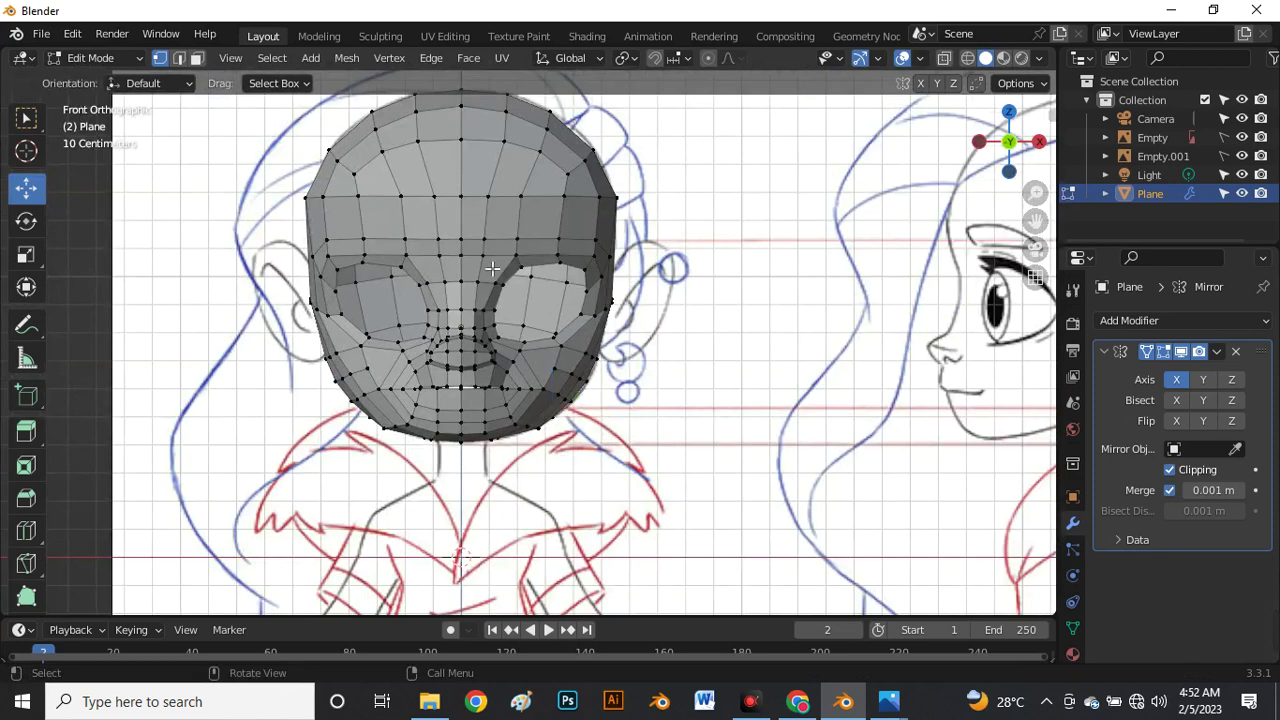
pyautogui.scroll(4, 492, 268)
pyautogui.scroll(-4, 505, 262)
pyautogui.moveTo(1275, 628)
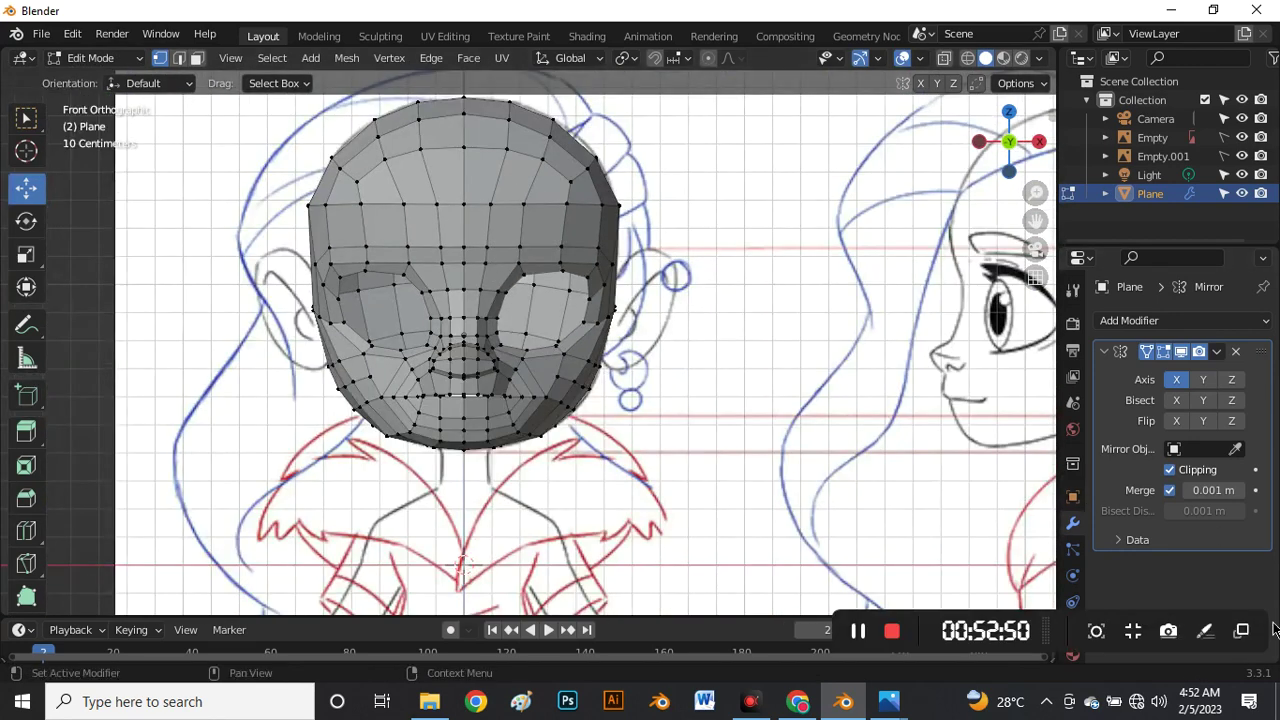